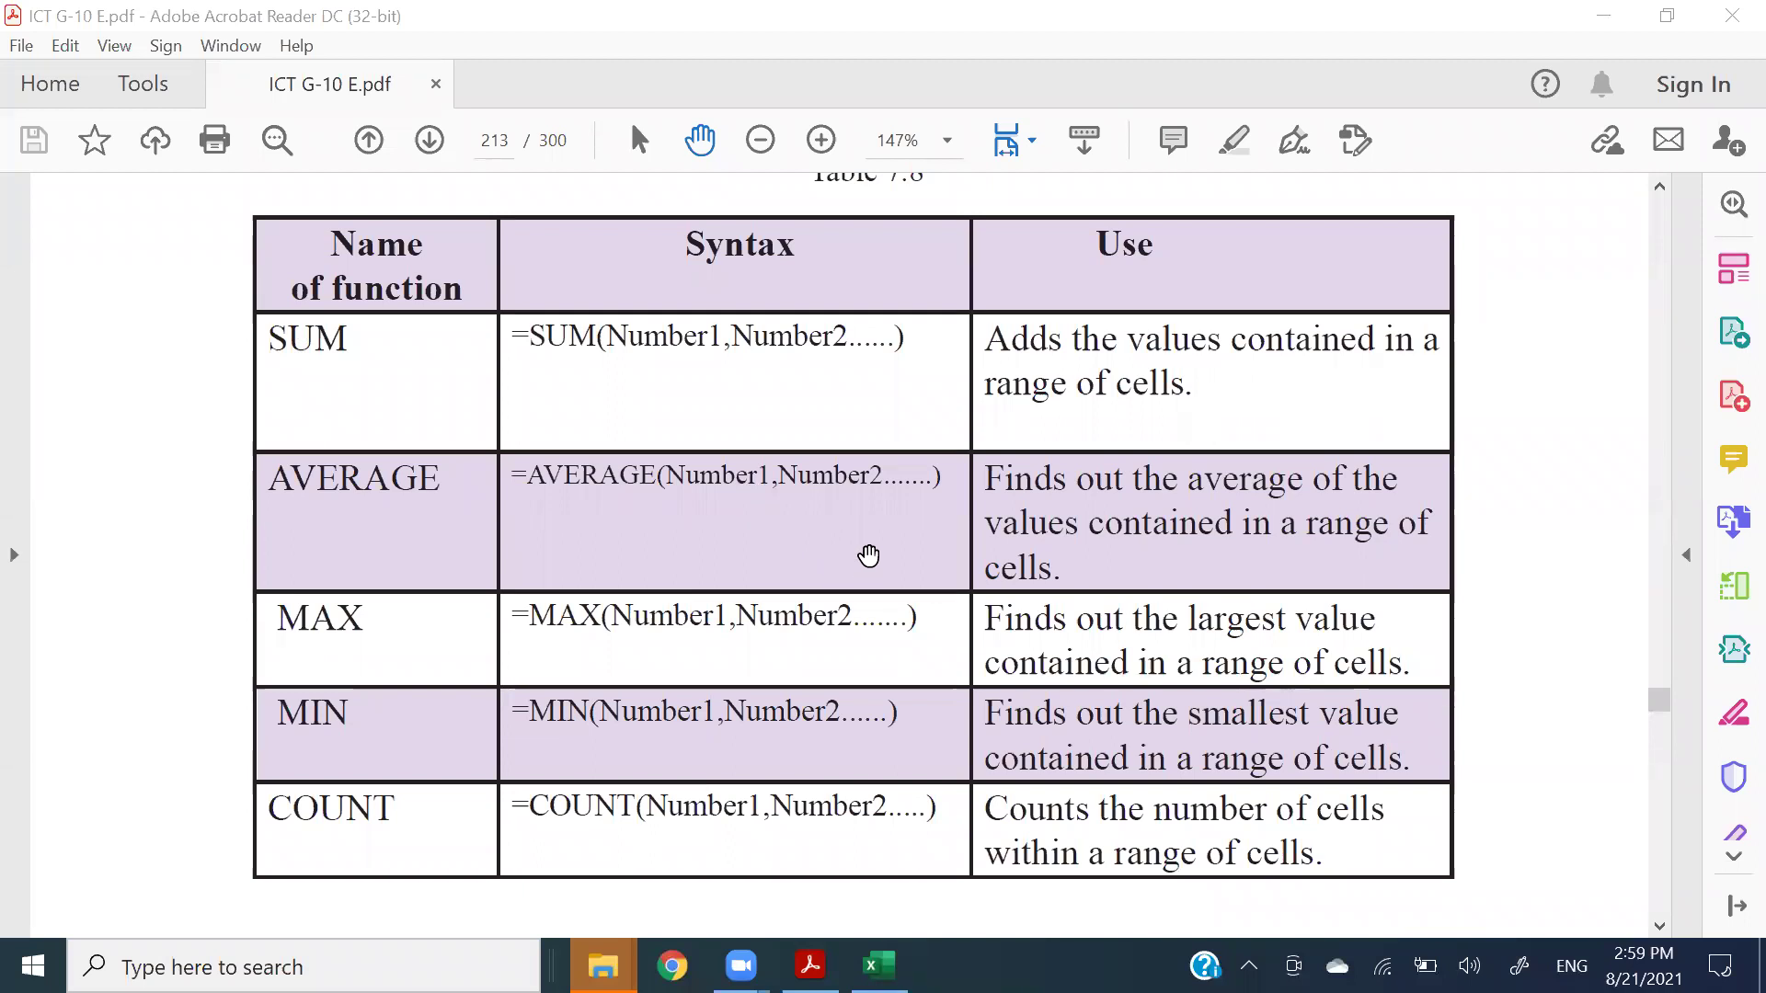
- Switch to the Book1 workbook in Excel and clear the formula from cell A1
{"action": "scroll", "coordinate": [866, 561], "scroll_direction": "down", "scroll_amount": 14}
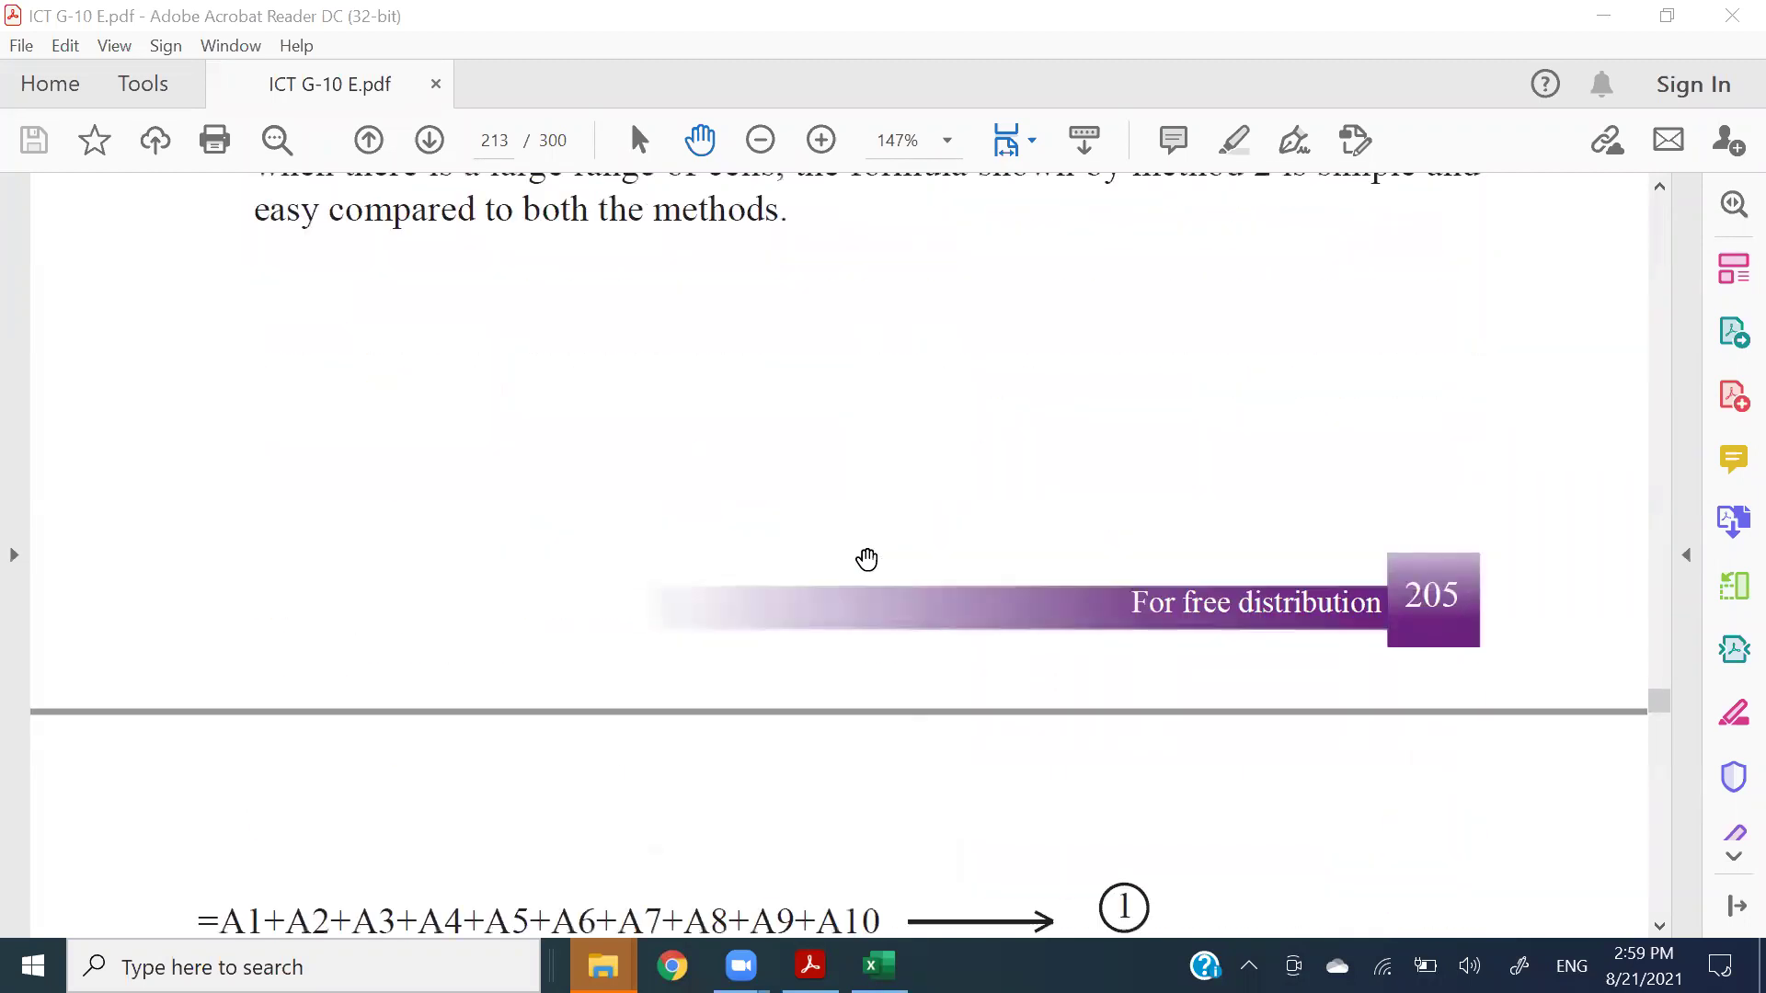
{"action": "scroll", "coordinate": [866, 559], "scroll_direction": "down", "scroll_amount": 3}
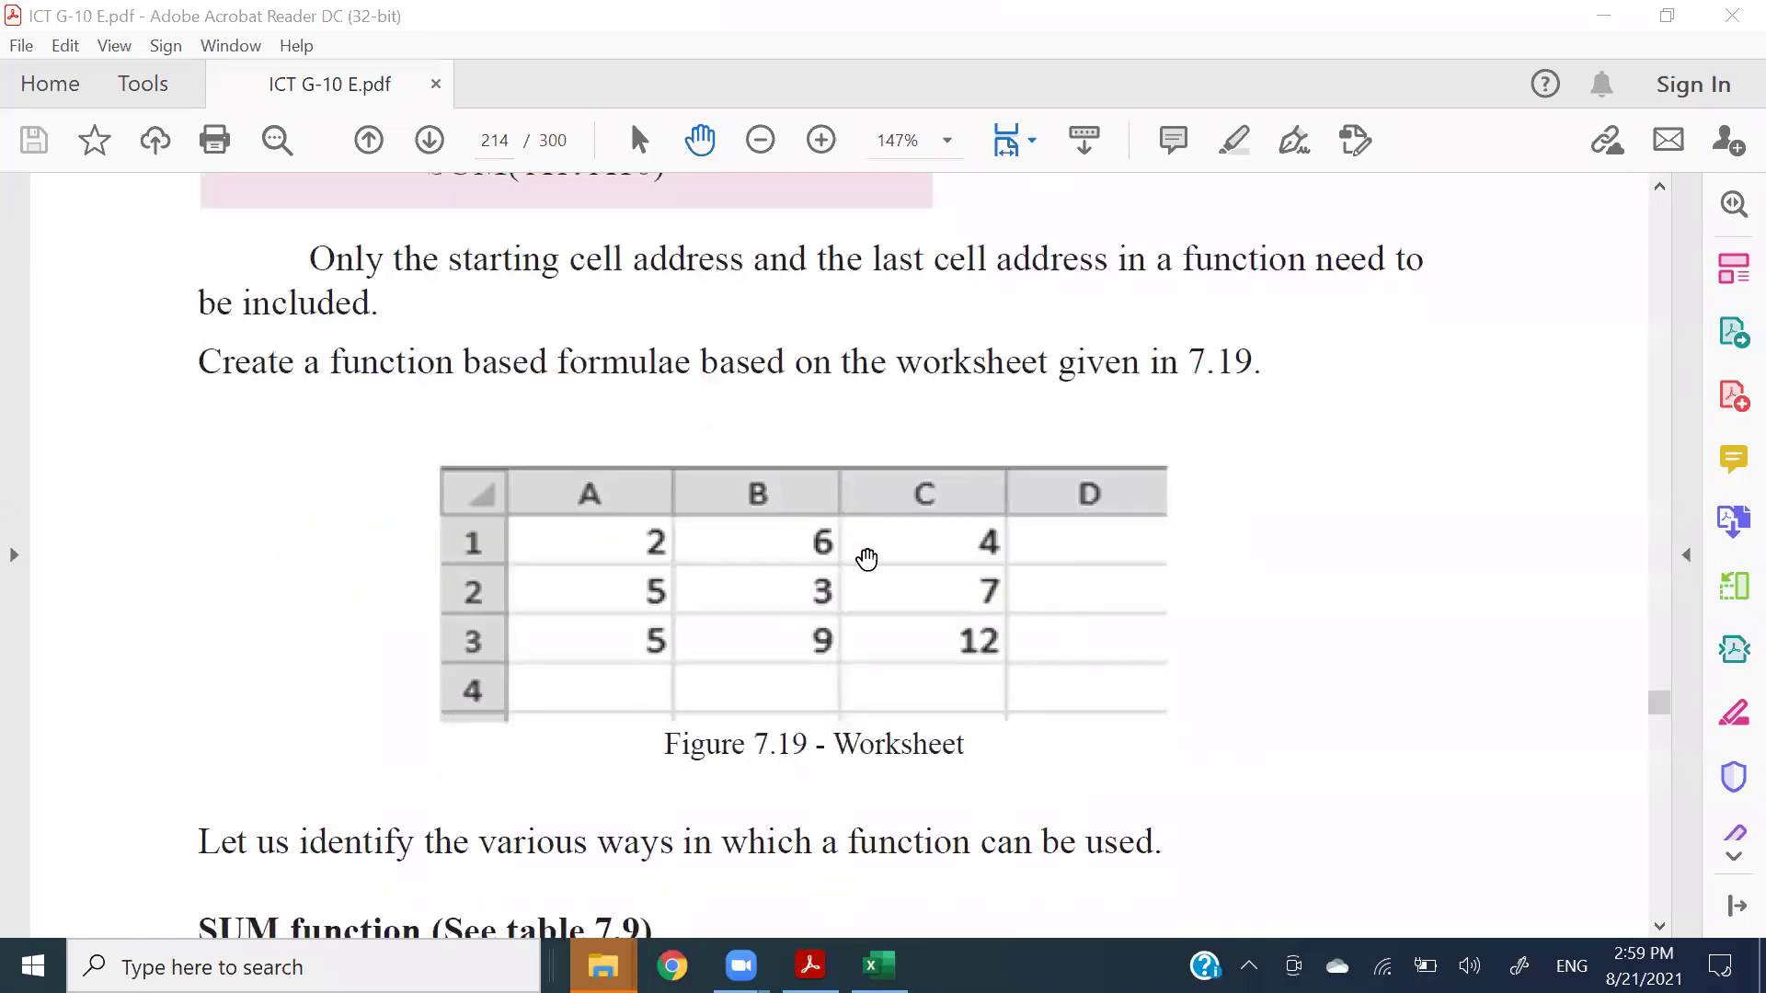
{"action": "scroll", "coordinate": [866, 558], "scroll_direction": "up", "scroll_amount": 2}
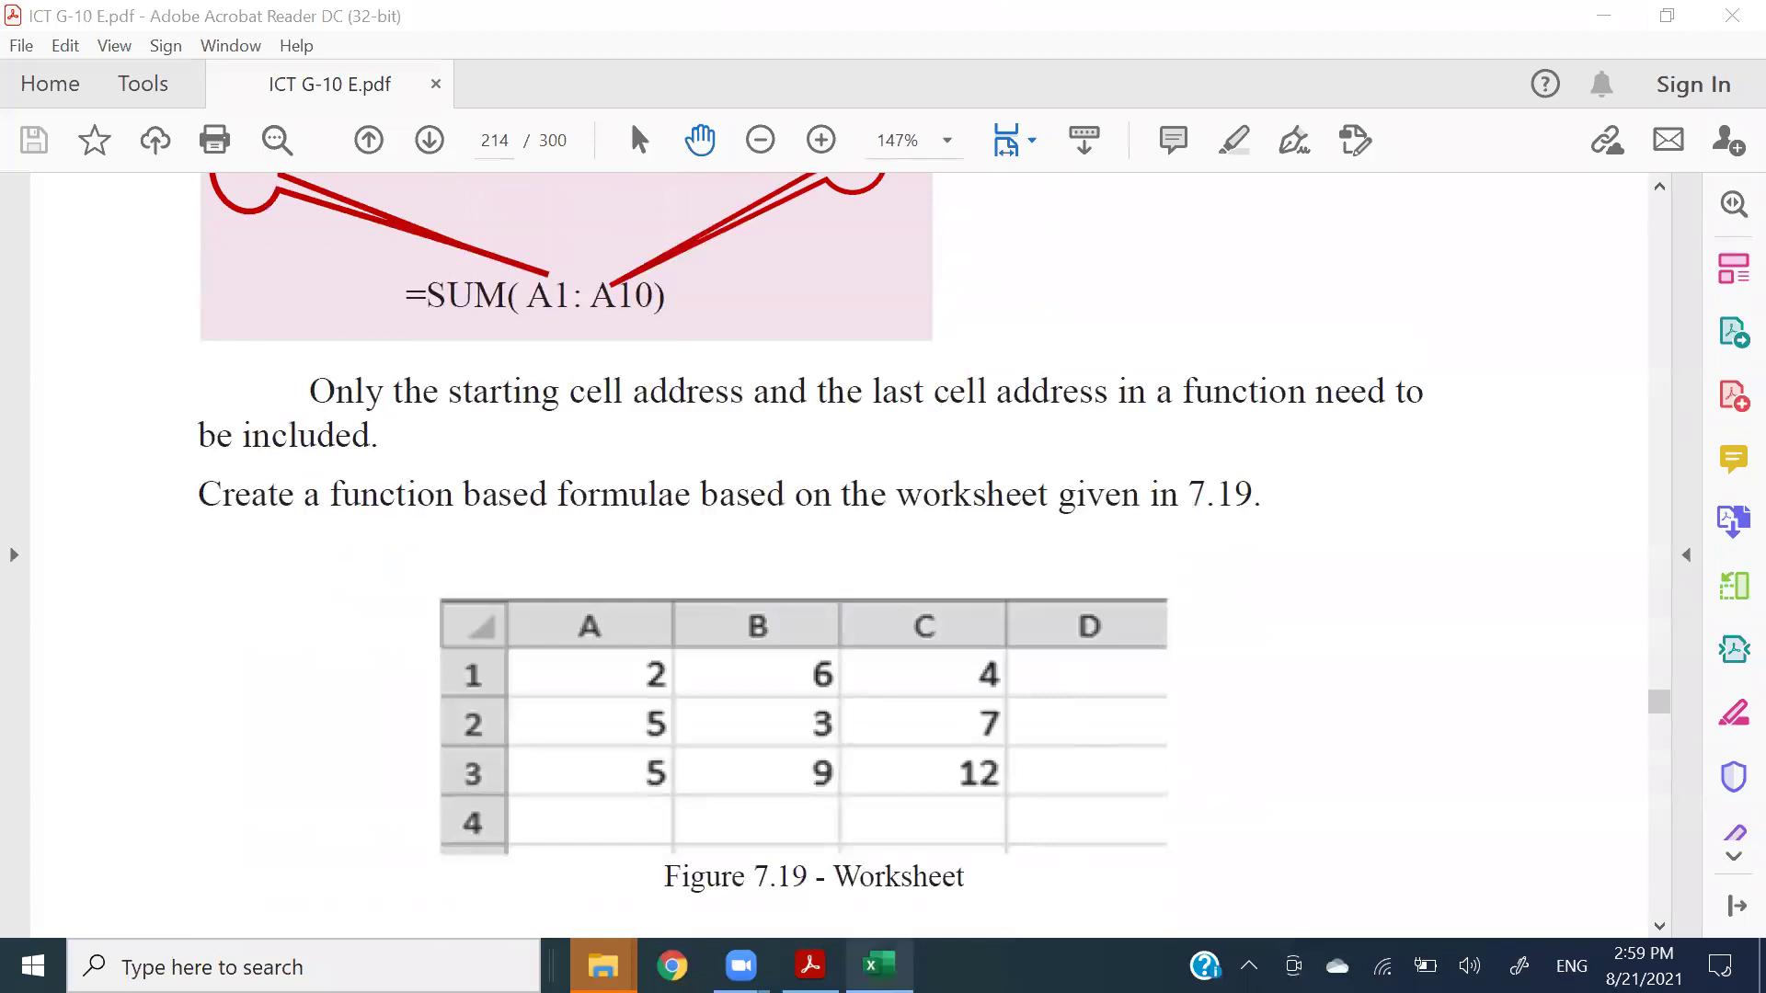
{"action": "left_click", "coordinate": [878, 965]}
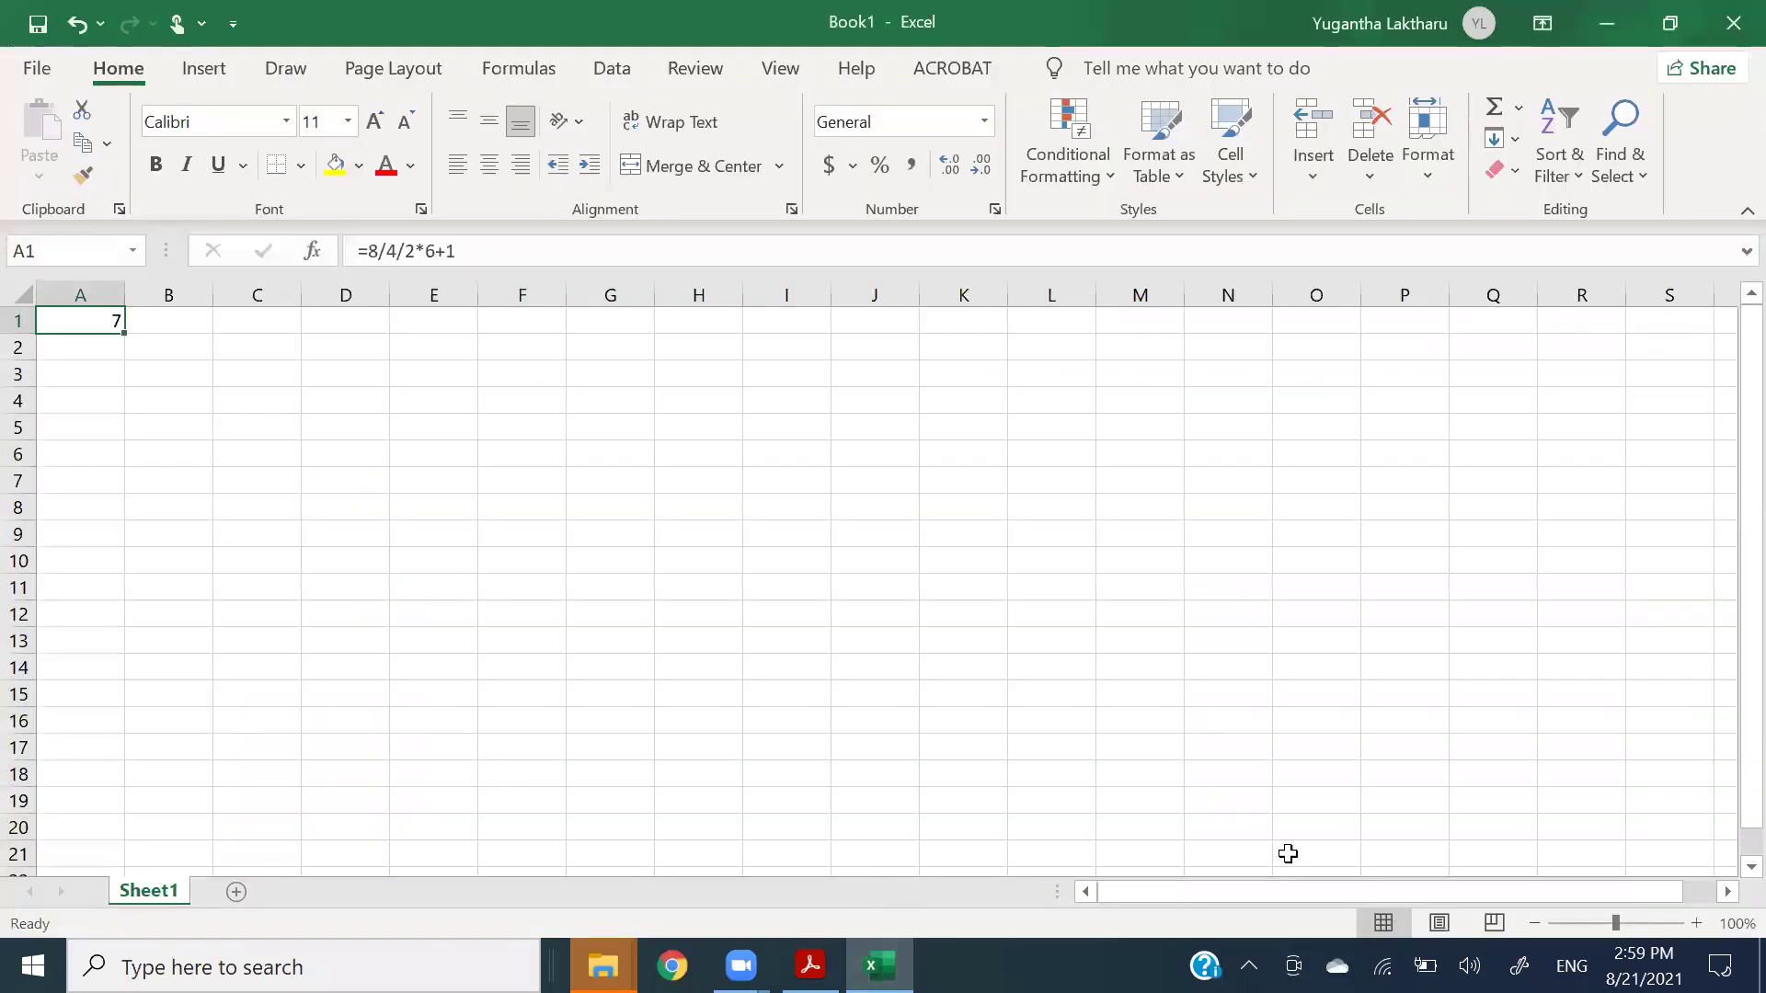
{"action": "left_click", "coordinate": [1694, 920]}
{"action": "left_click", "coordinate": [1694, 920]}
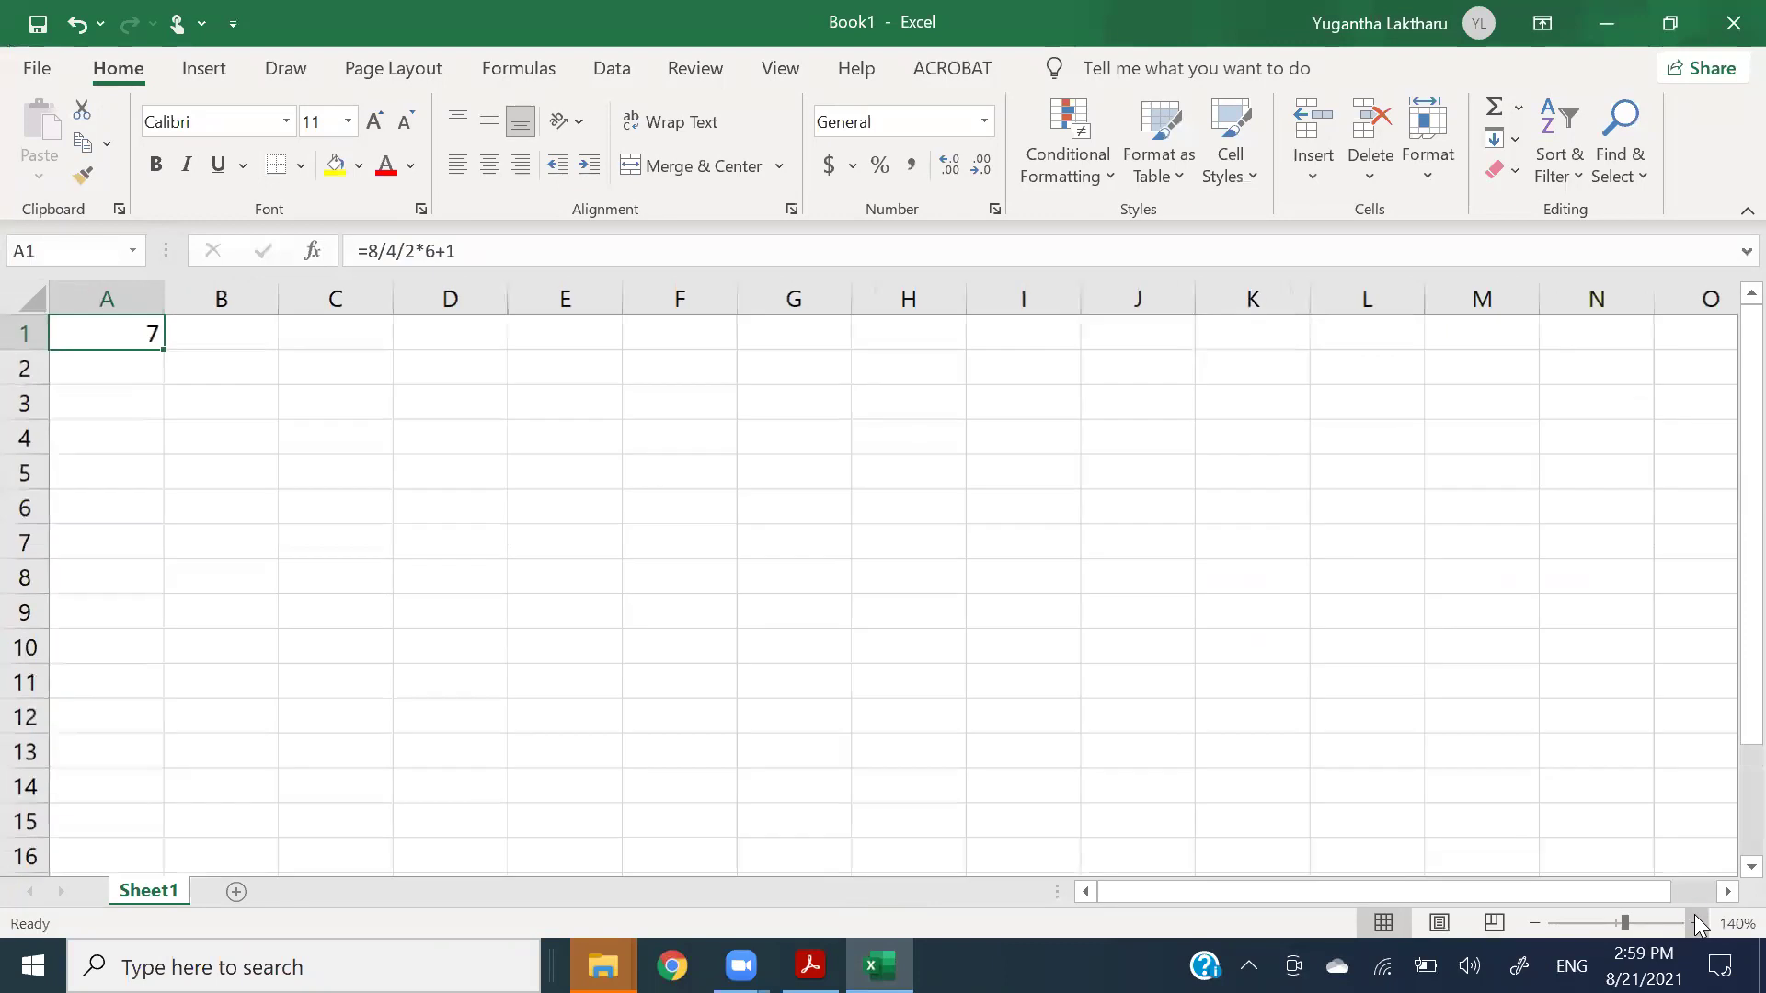
{"action": "left_click", "coordinate": [1694, 920]}
{"action": "left_click", "coordinate": [1694, 920]}
{"action": "left_click", "coordinate": [1696, 919]}
{"action": "left_click", "coordinate": [1696, 920]}
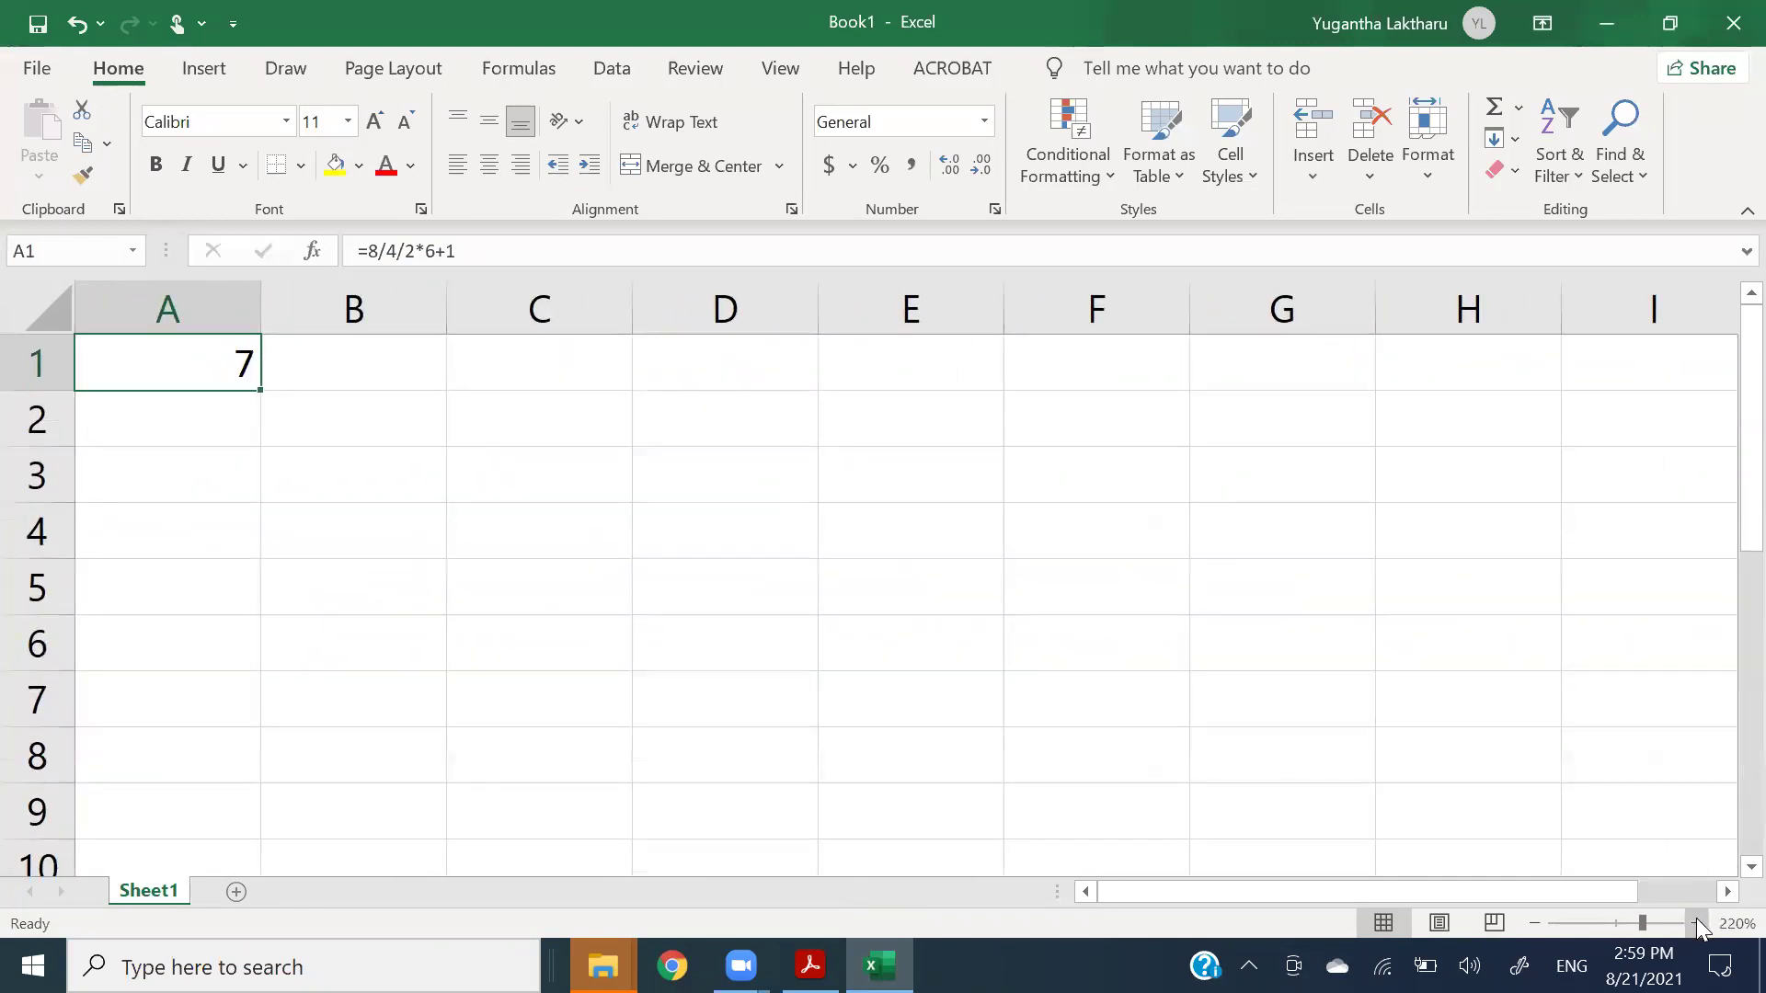
{"action": "left_click", "coordinate": [1695, 920]}
{"action": "left_click", "coordinate": [1696, 919]}
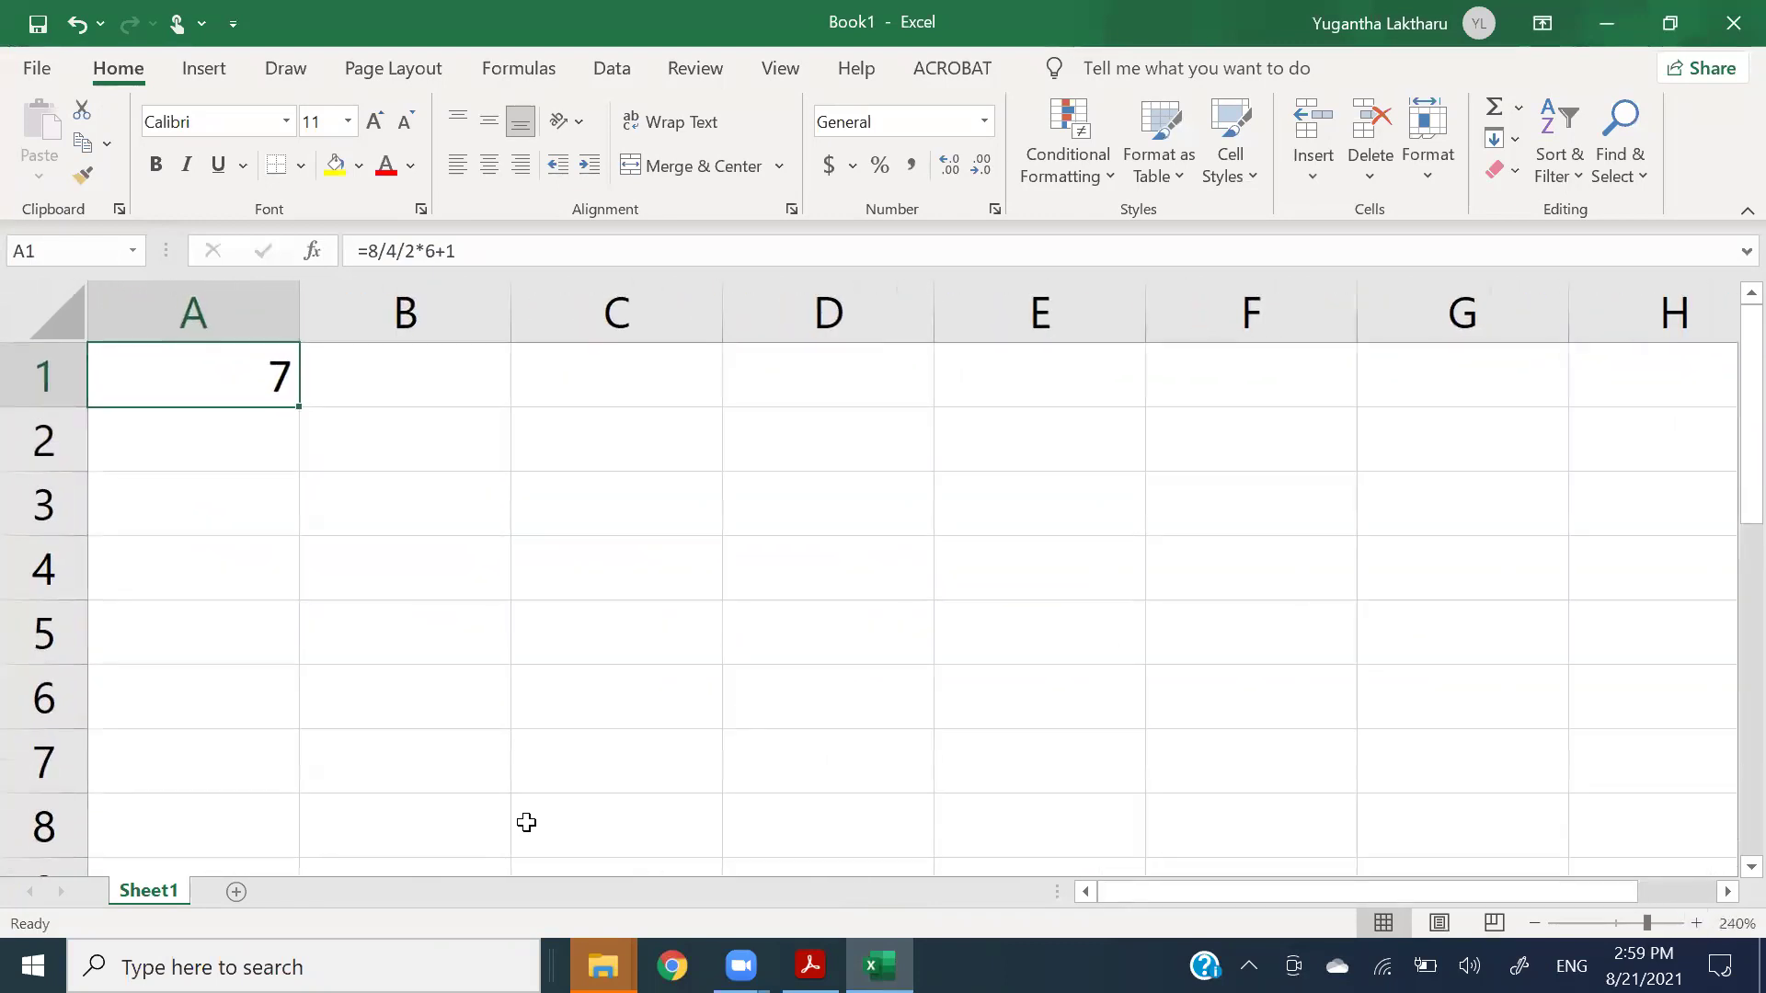
{"action": "left_click", "coordinate": [465, 692]}
{"action": "left_click", "coordinate": [164, 385]}
{"action": "key", "text": "Delete"}
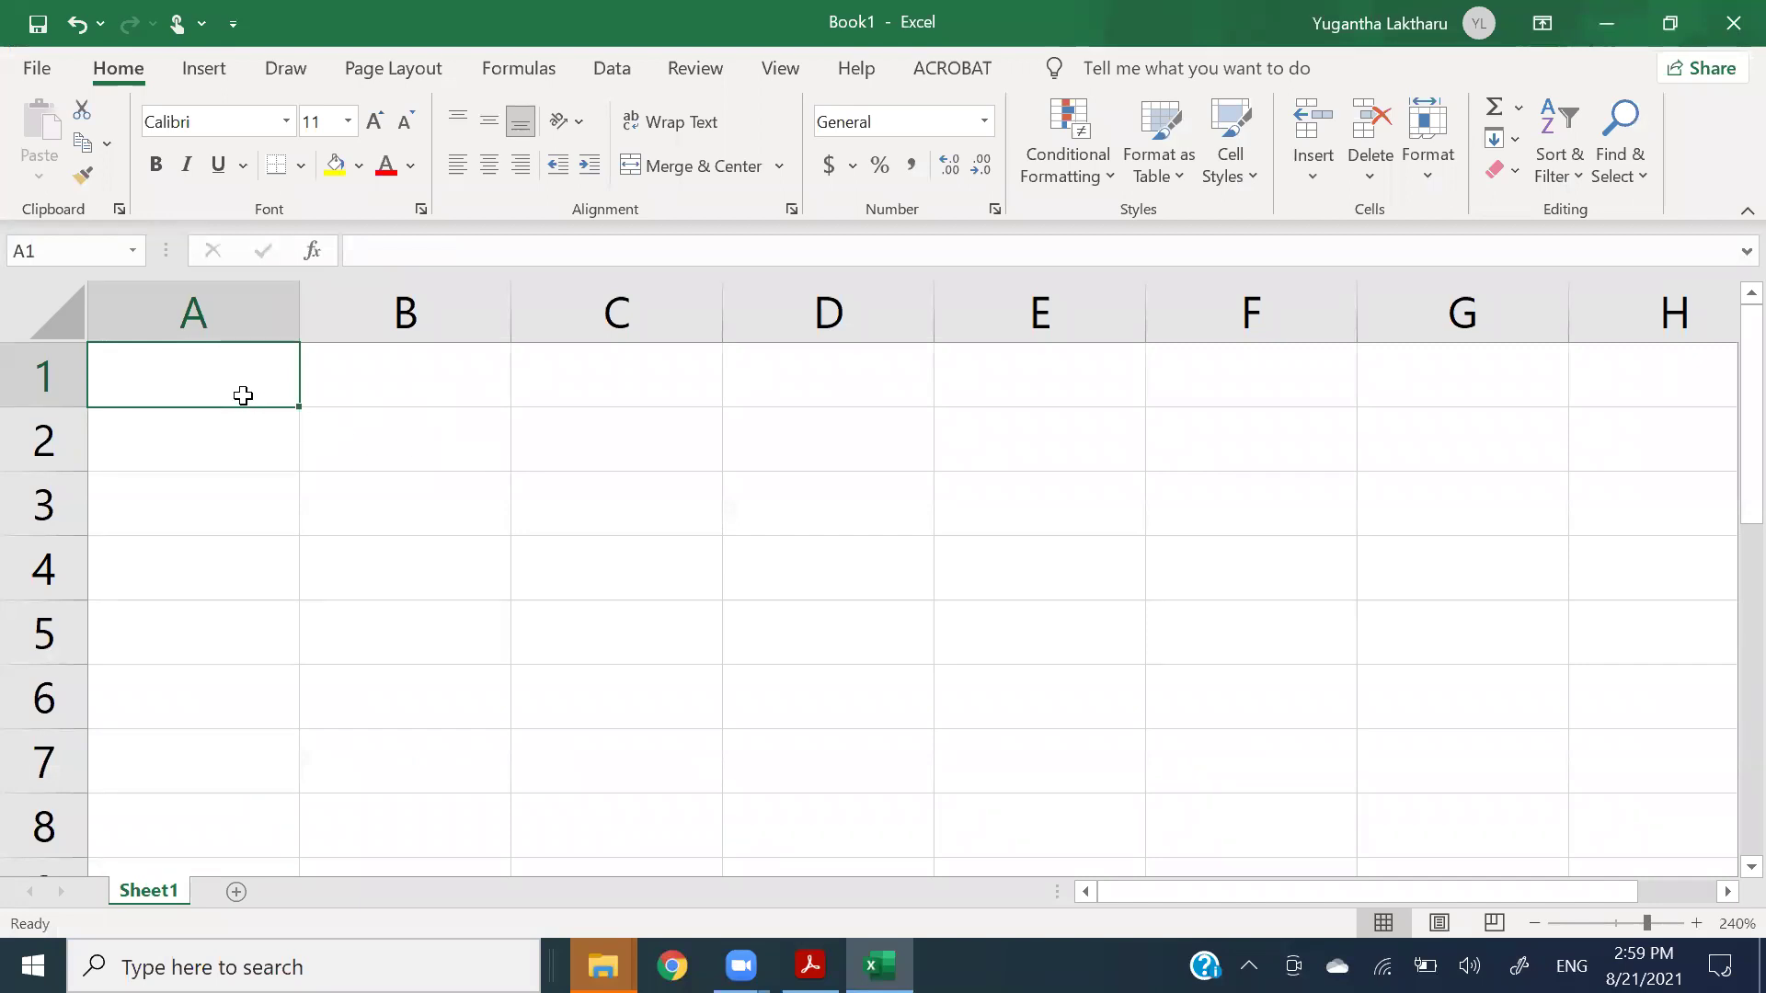
- Enter the values 1, 5, 8, 4 and 7 across cells A1 to E1
{"action": "type", "text": "a"}
{"action": "key", "text": "BackSpace"}
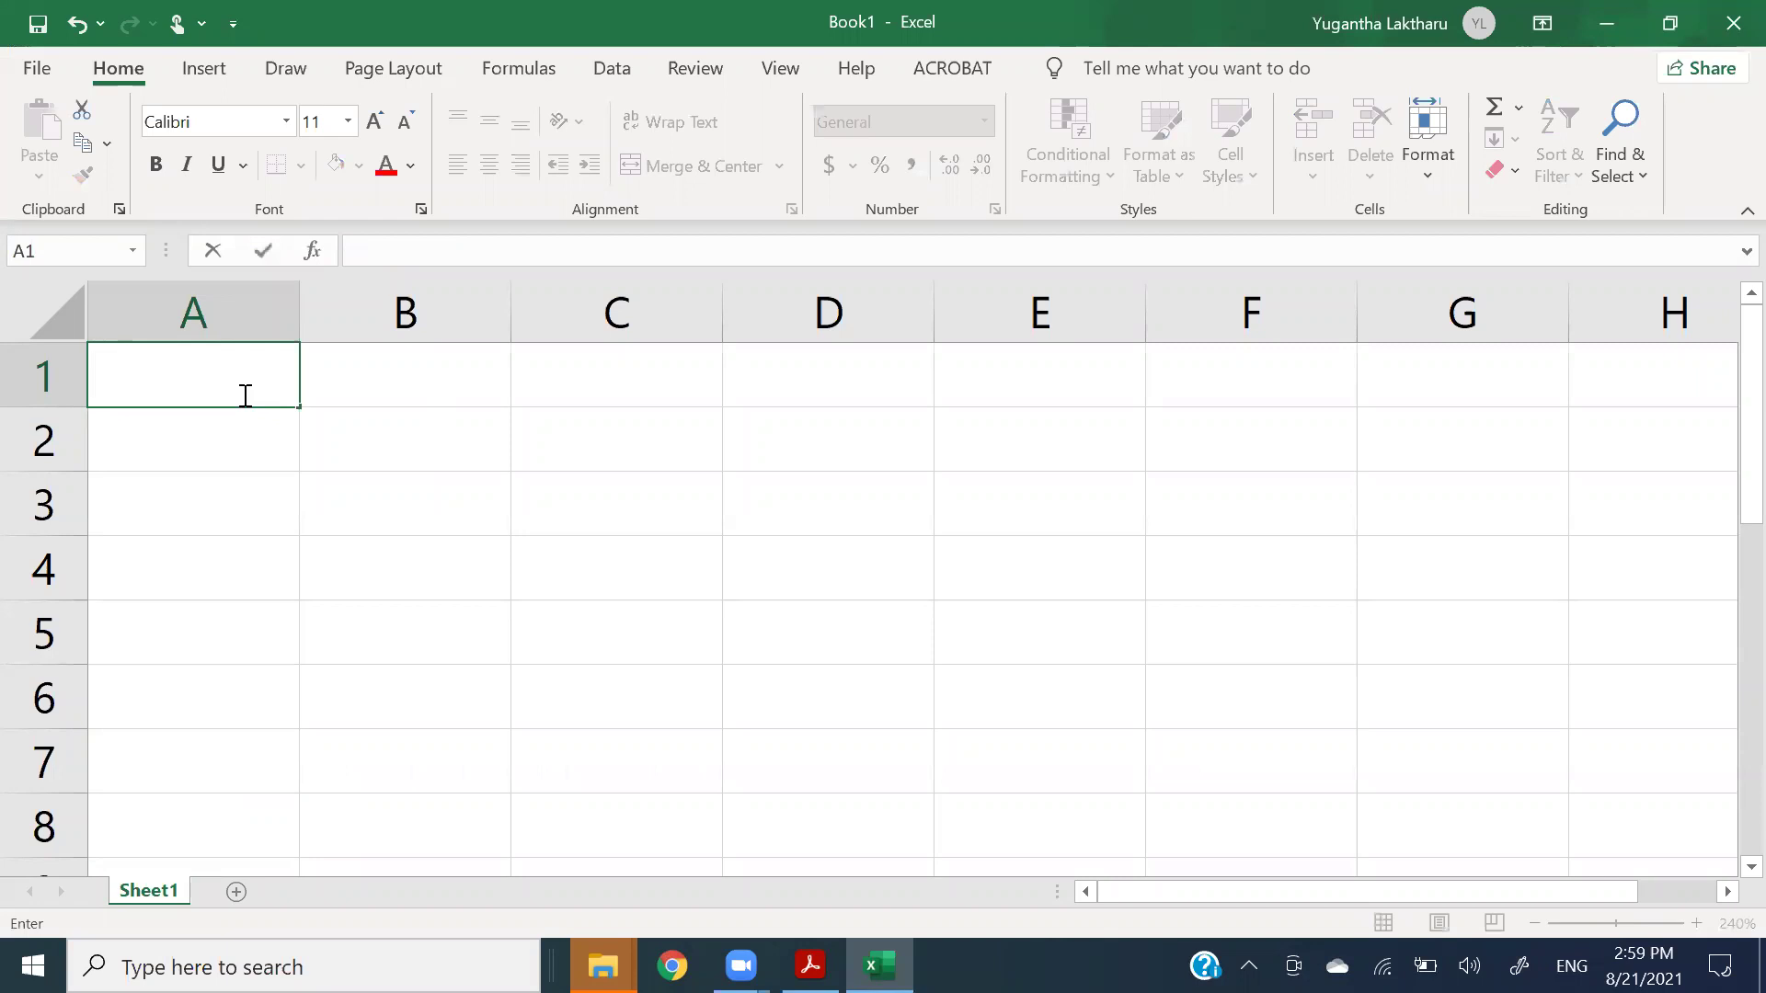
{"action": "type", "text": "1"}
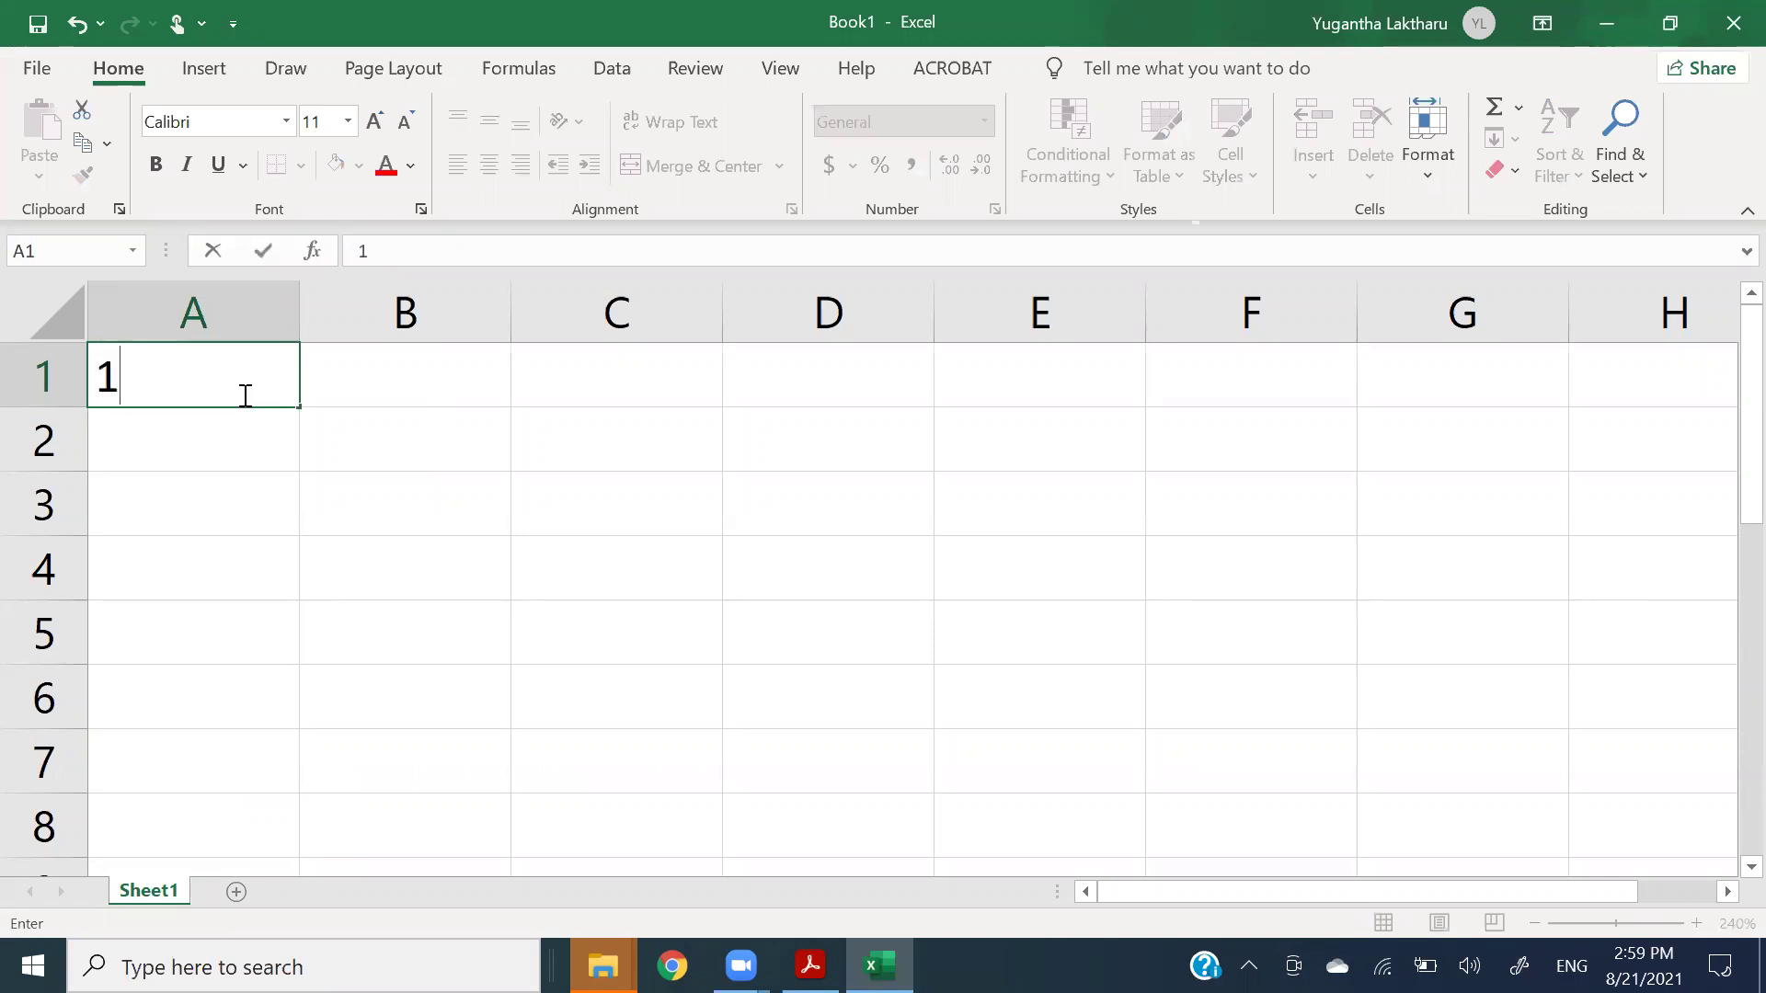
{"action": "key", "text": "Tab"}
{"action": "type", "text": "5"}
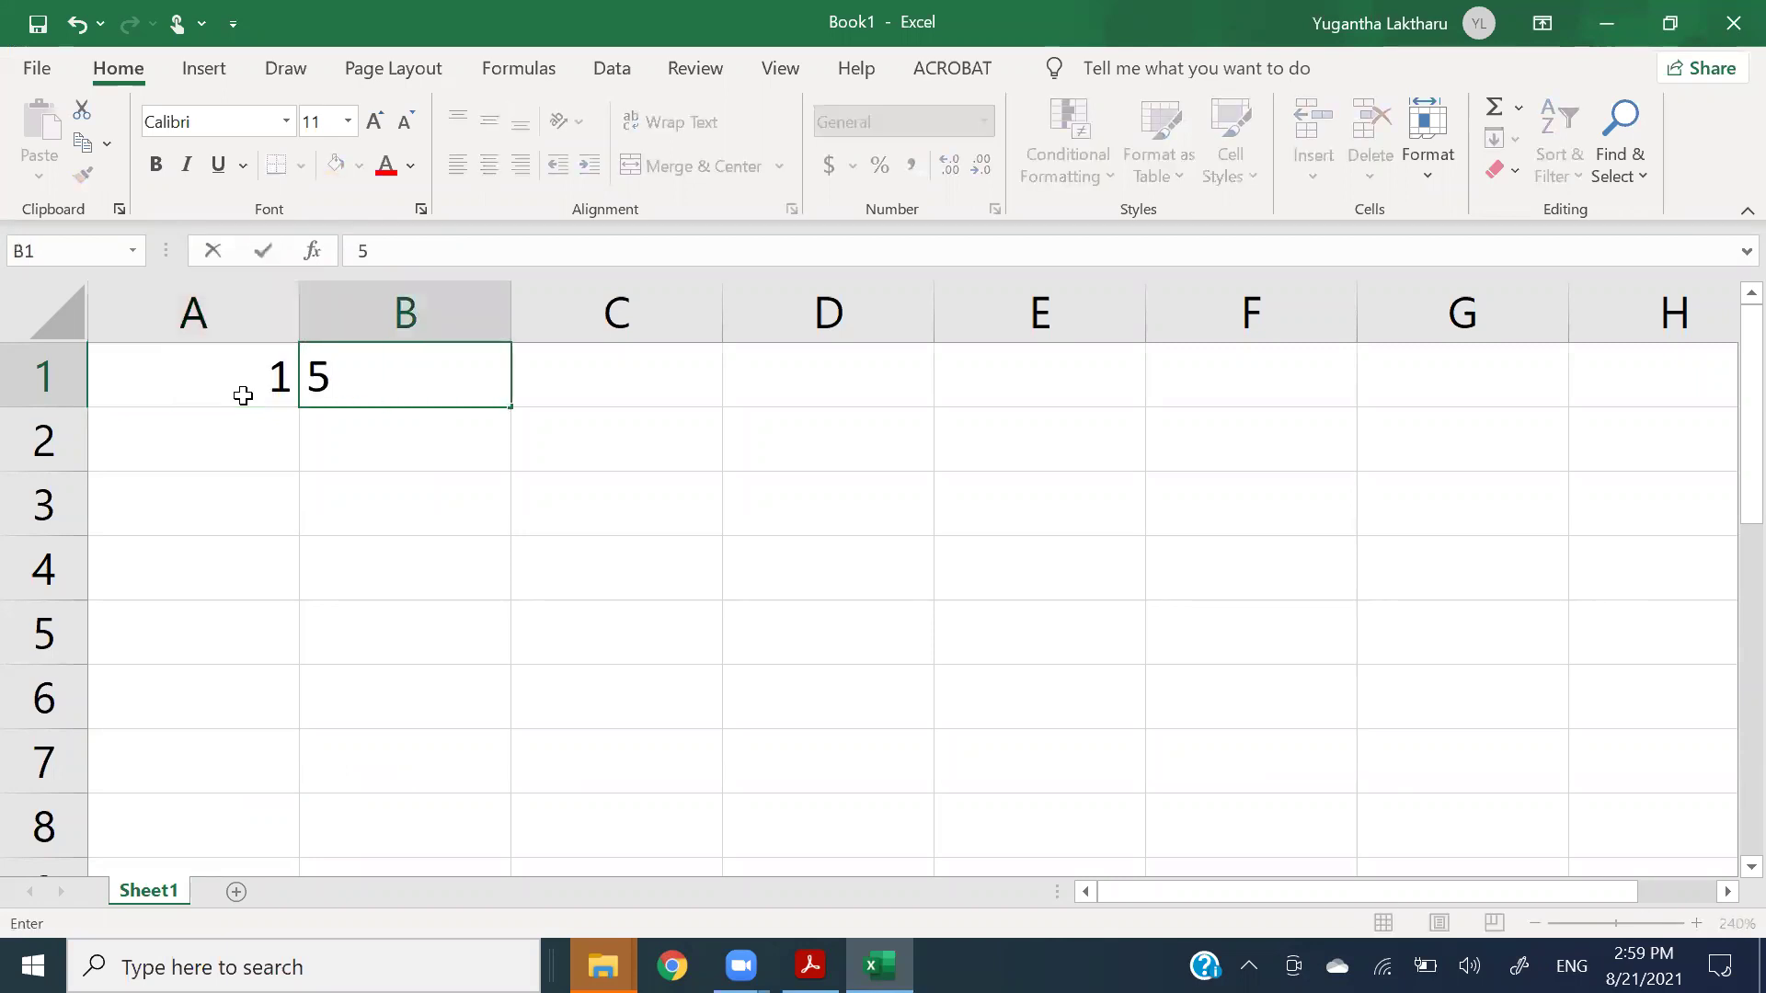
{"action": "key", "text": "Tab"}
{"action": "type", "text": "8"}
{"action": "key", "text": "Tab"}
{"action": "type", "text": "4"}
{"action": "key", "text": "Tab"}
{"action": "type", "text": "7"}
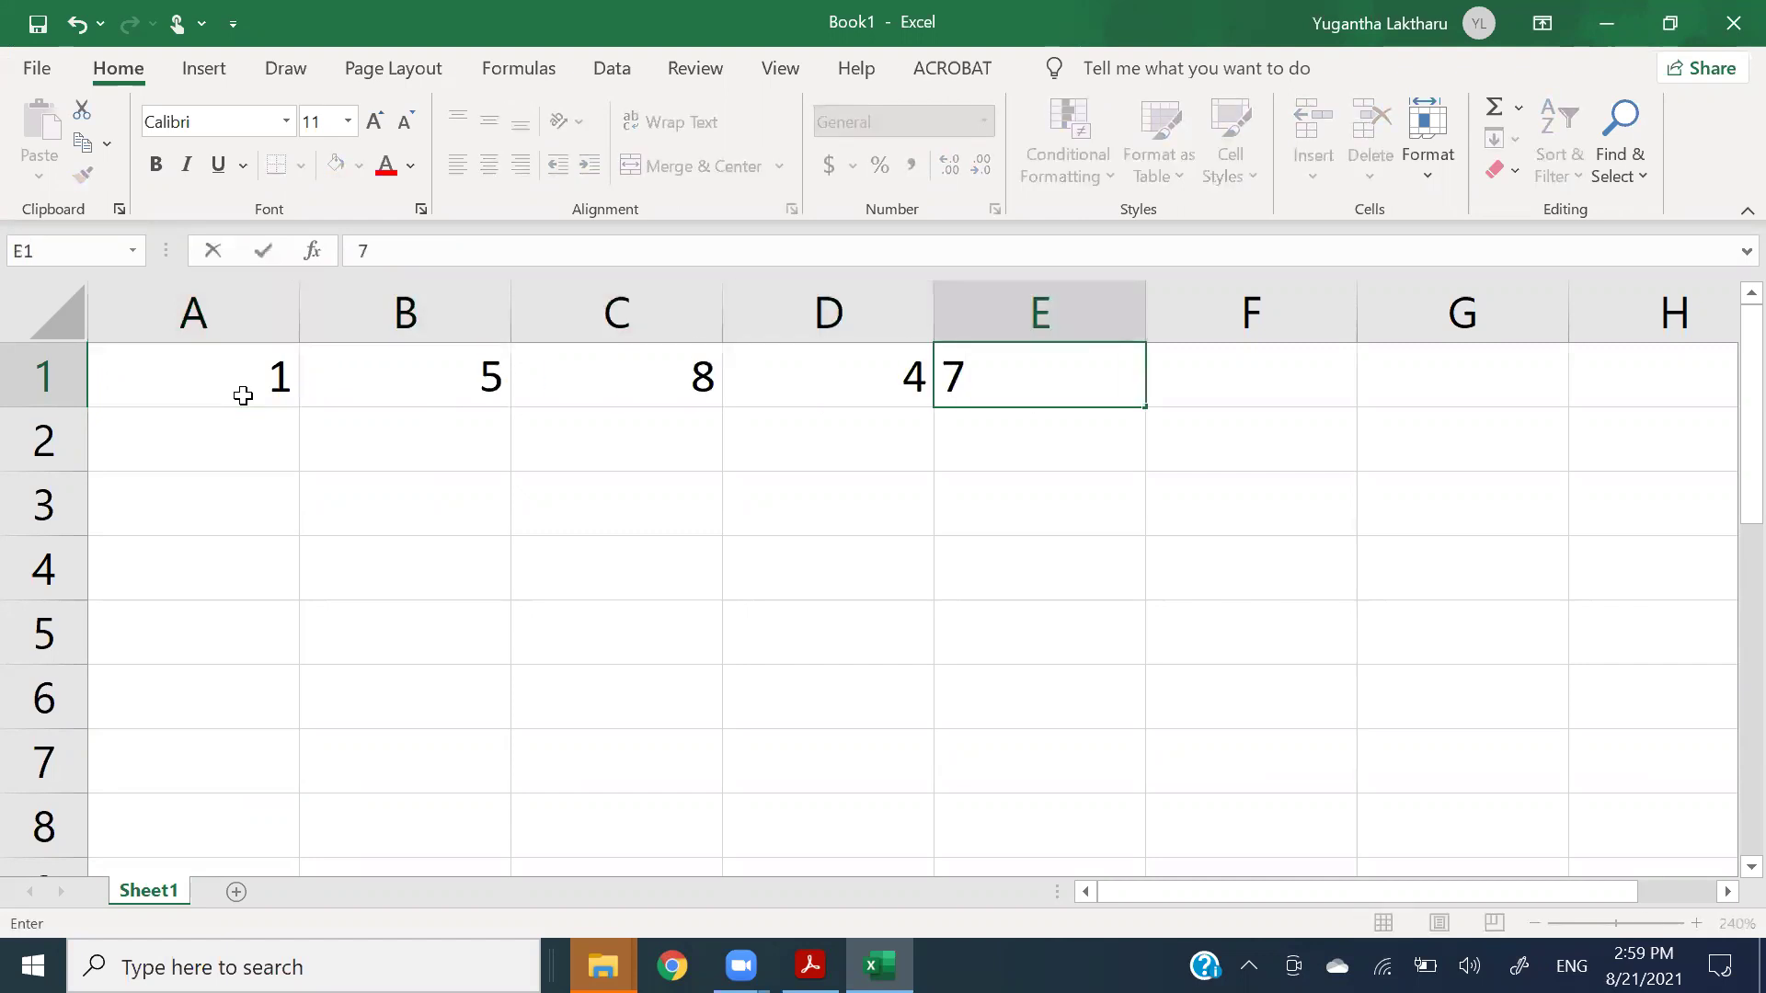
{"action": "key", "text": "Return"}
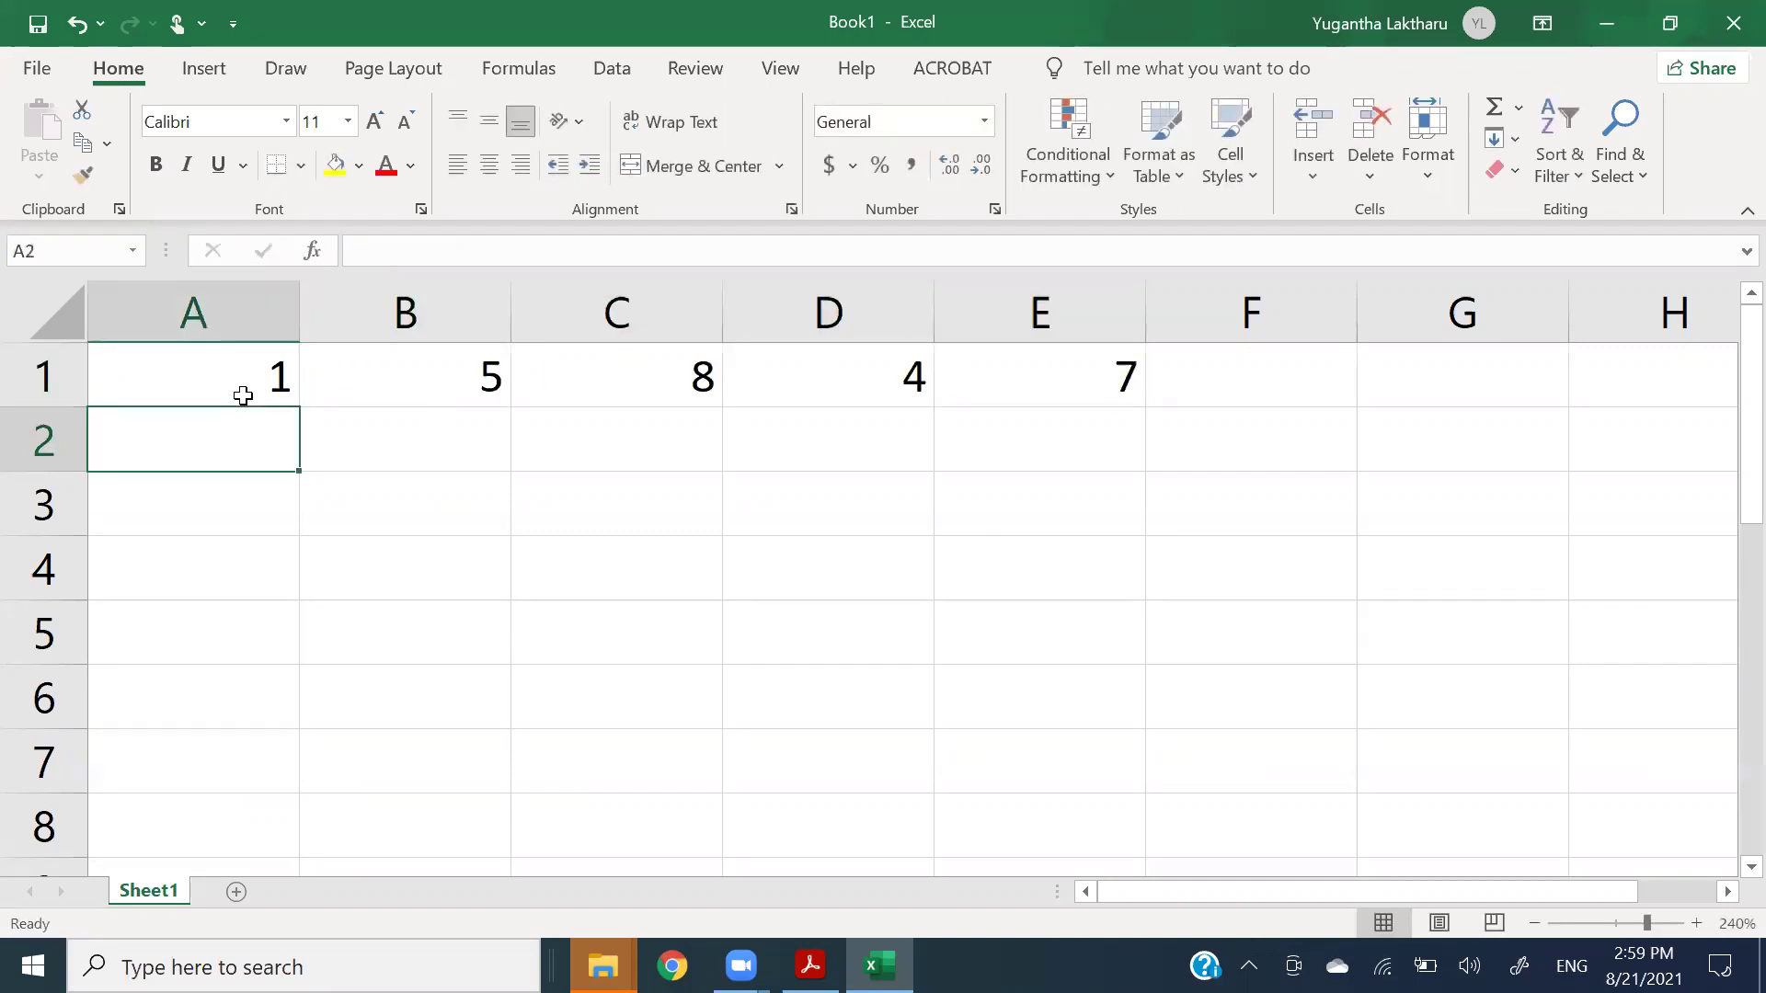
- Enter the values 6, 9, 3, 10 and 2 across cells A2 to E2
{"action": "type", "text": "6"}
{"action": "key", "text": "Tab"}
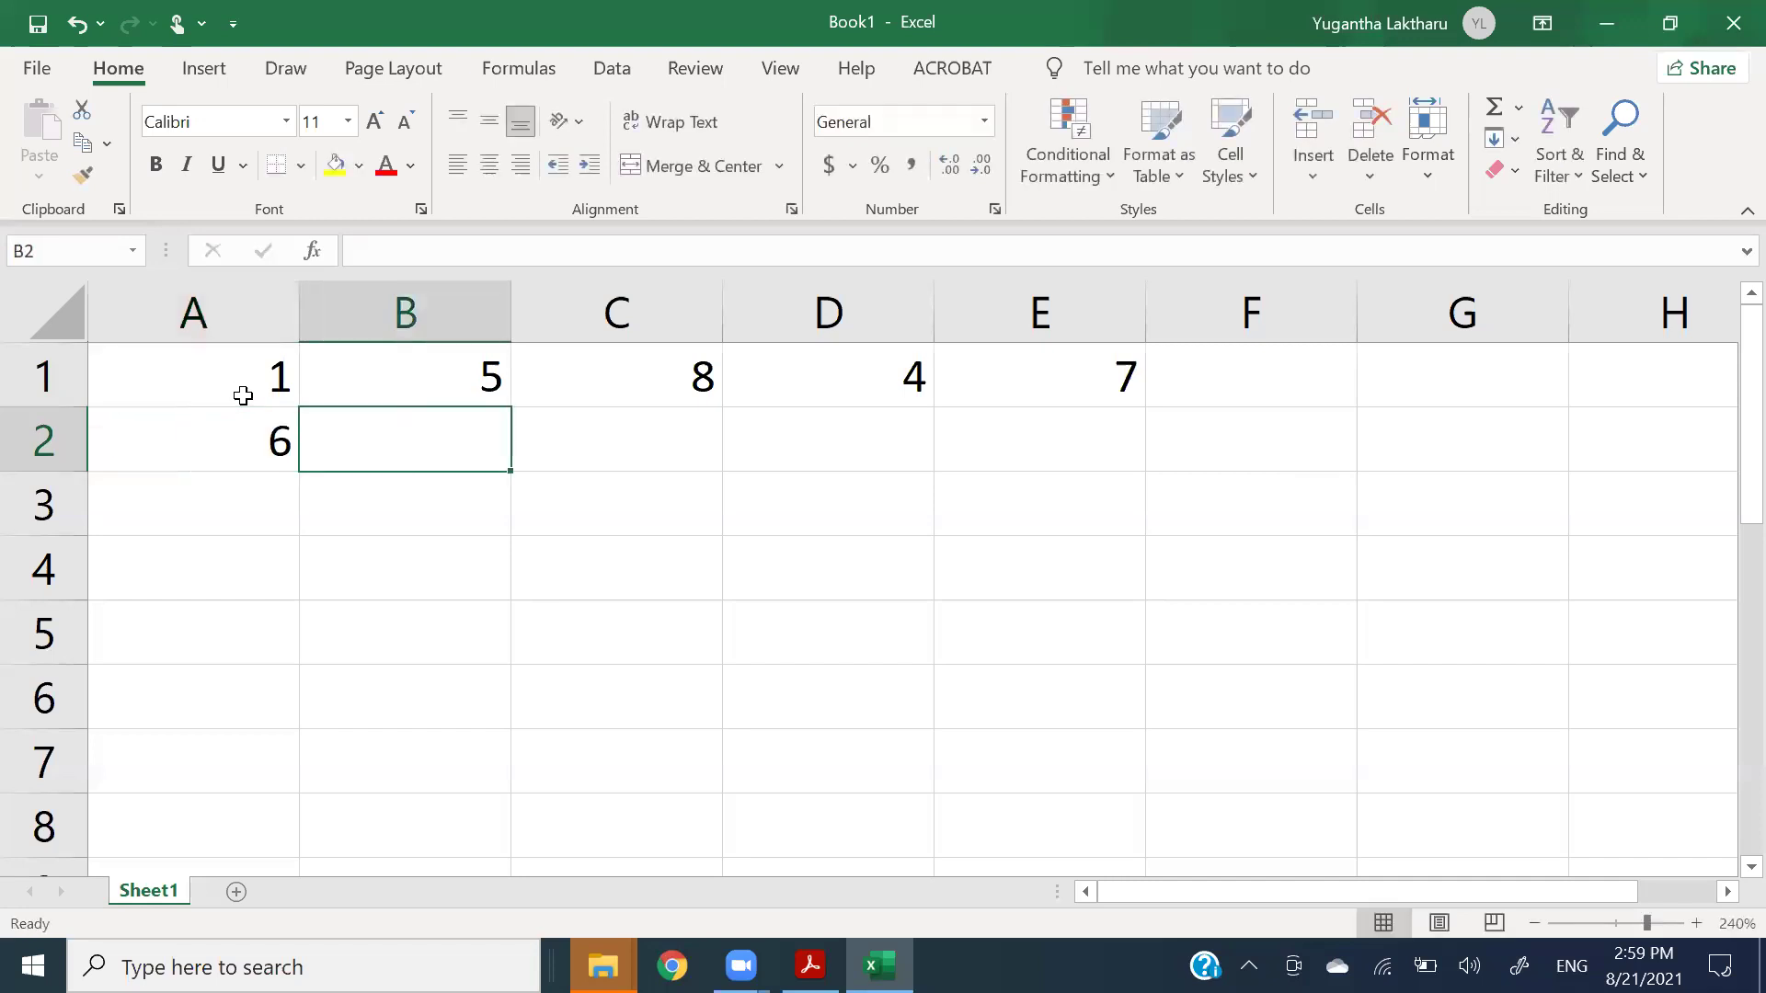
{"action": "type", "text": "9"}
{"action": "key", "text": "Tab"}
{"action": "type", "text": "3"}
{"action": "key", "text": "Tab"}
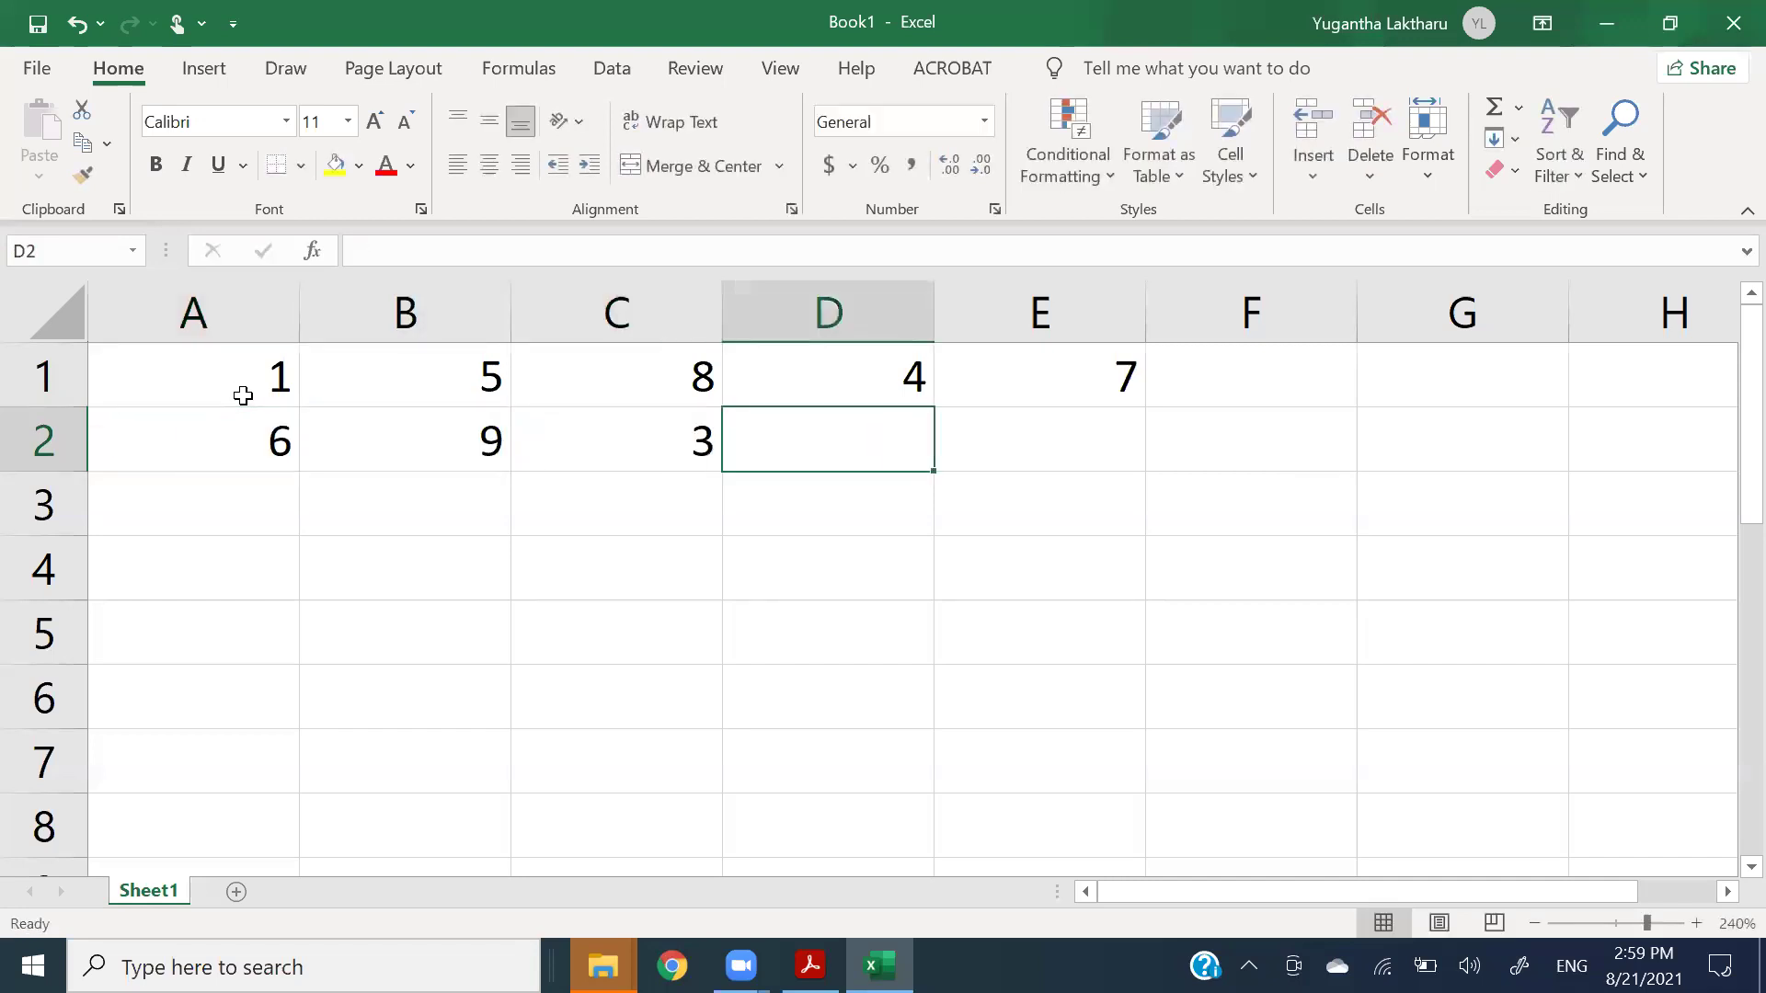
{"action": "type", "text": "0"}
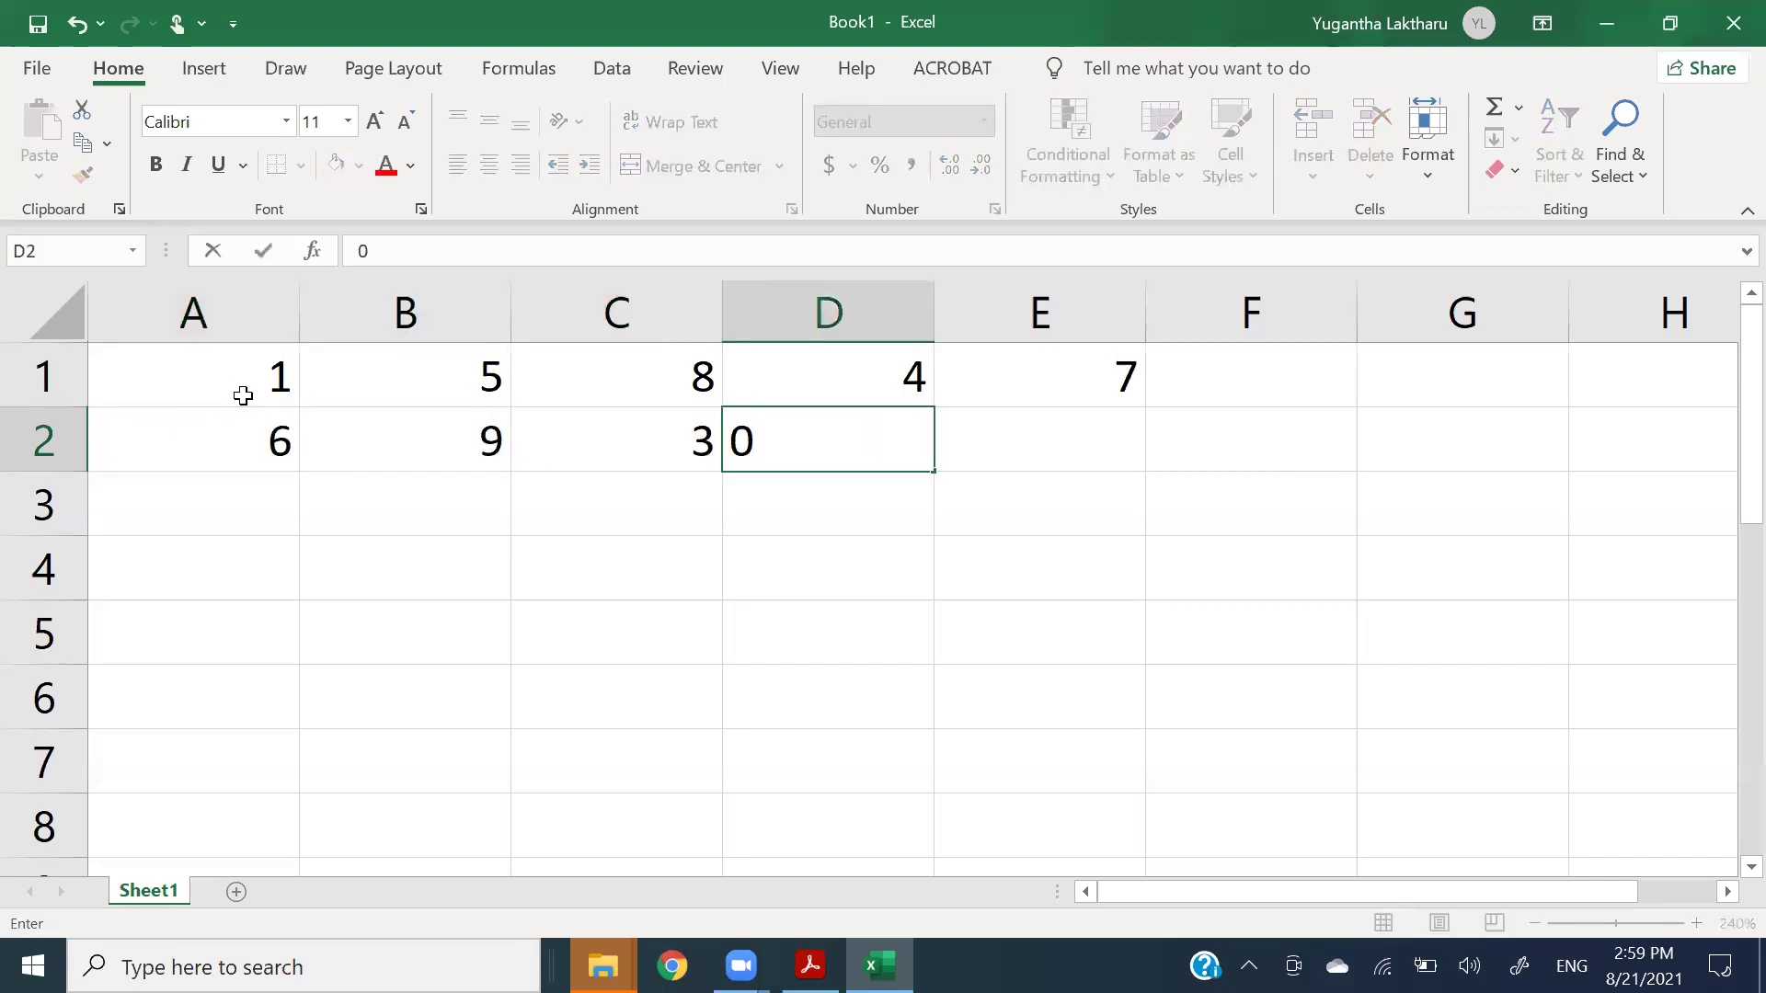
{"action": "key", "text": "Tab"}
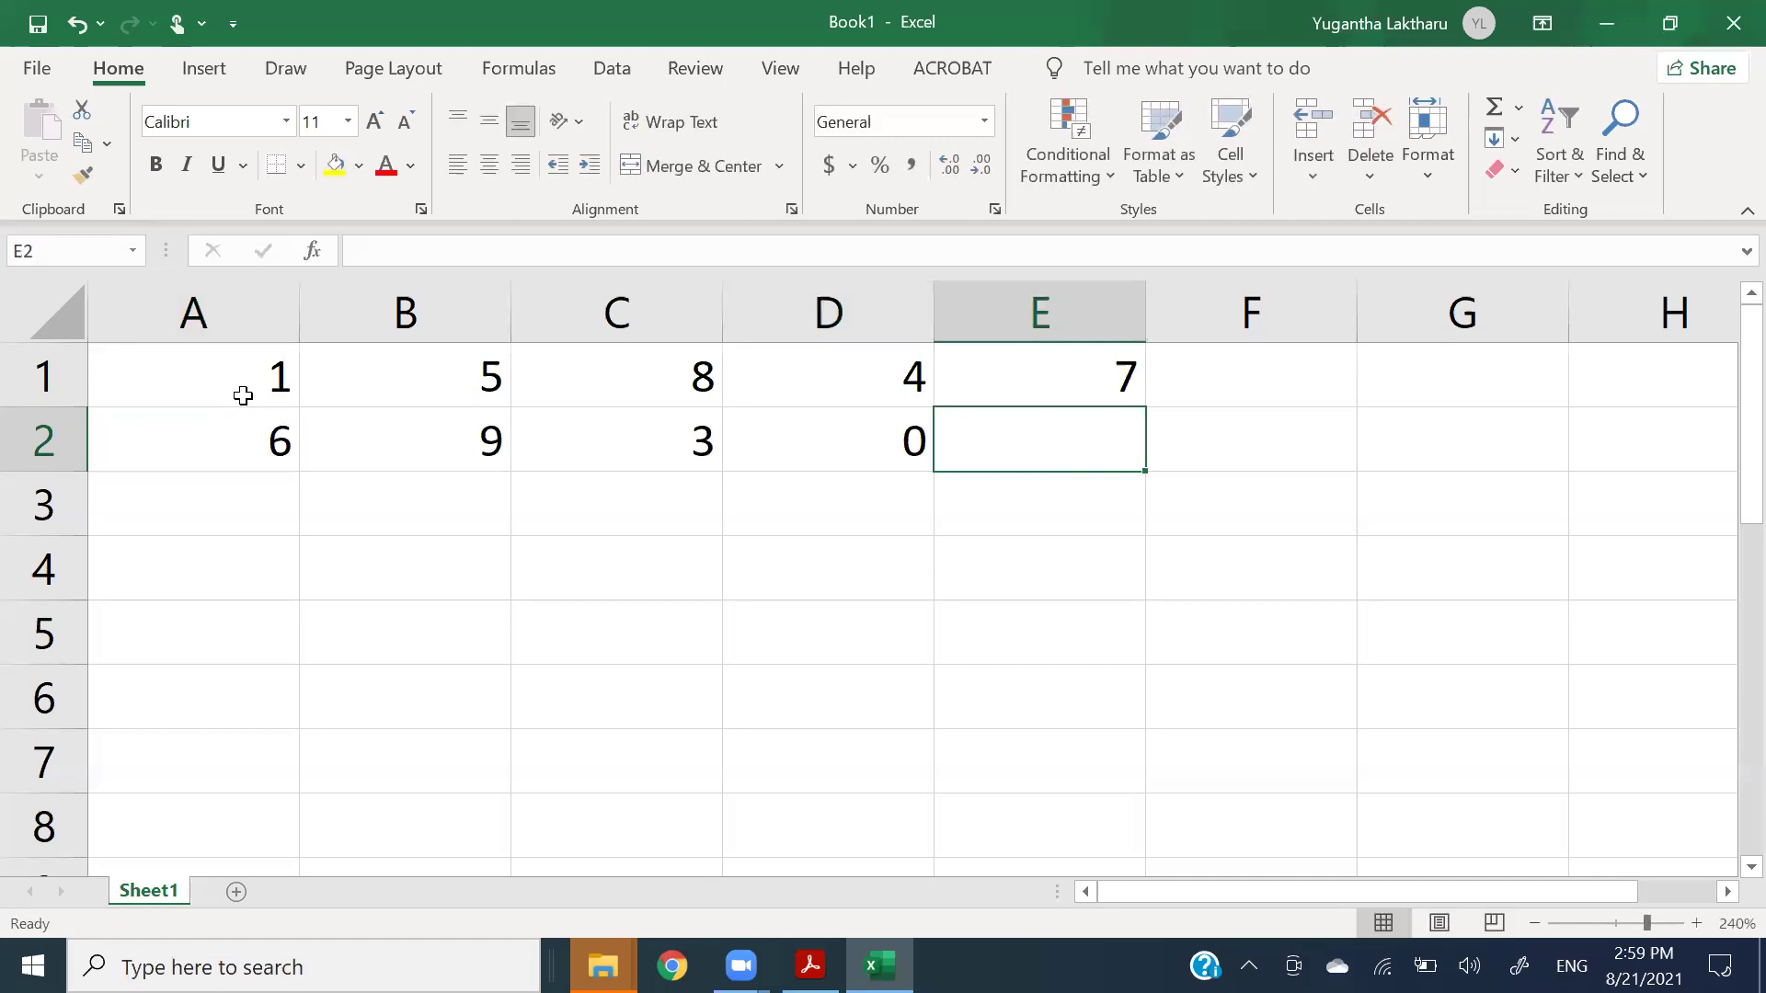
{"action": "left_click", "coordinate": [865, 443]}
{"action": "type", "text": "10"}
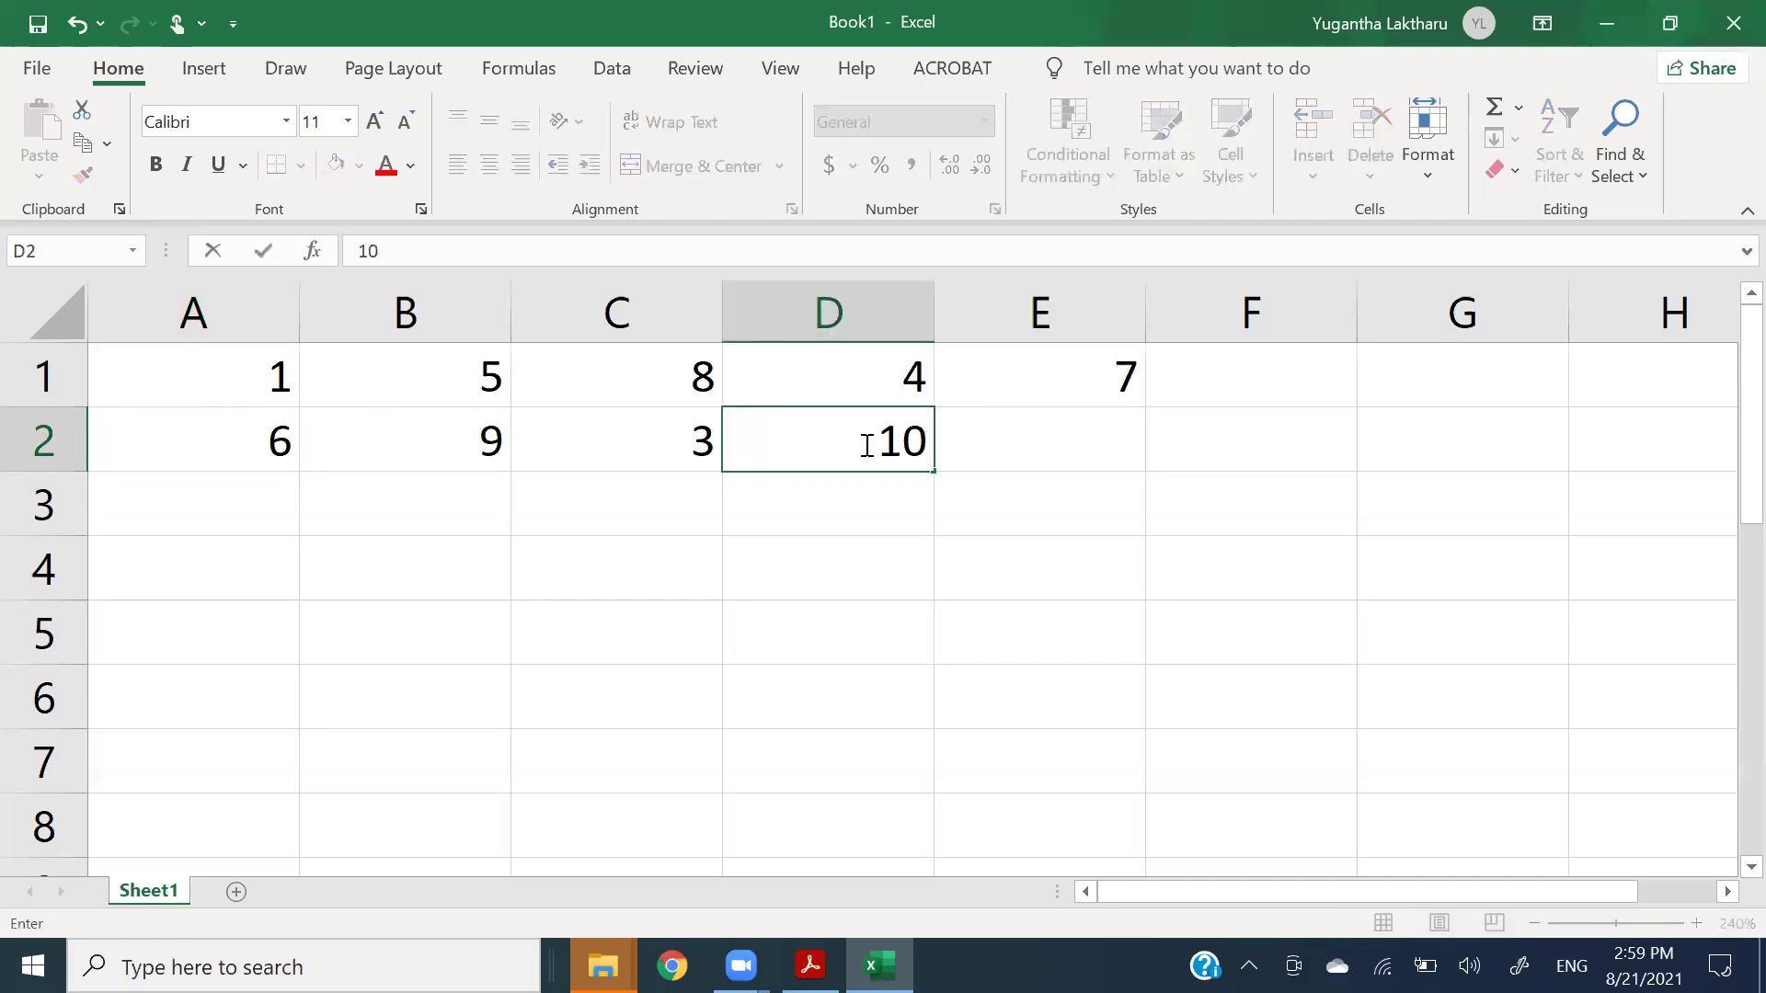
{"action": "key", "text": "Tab"}
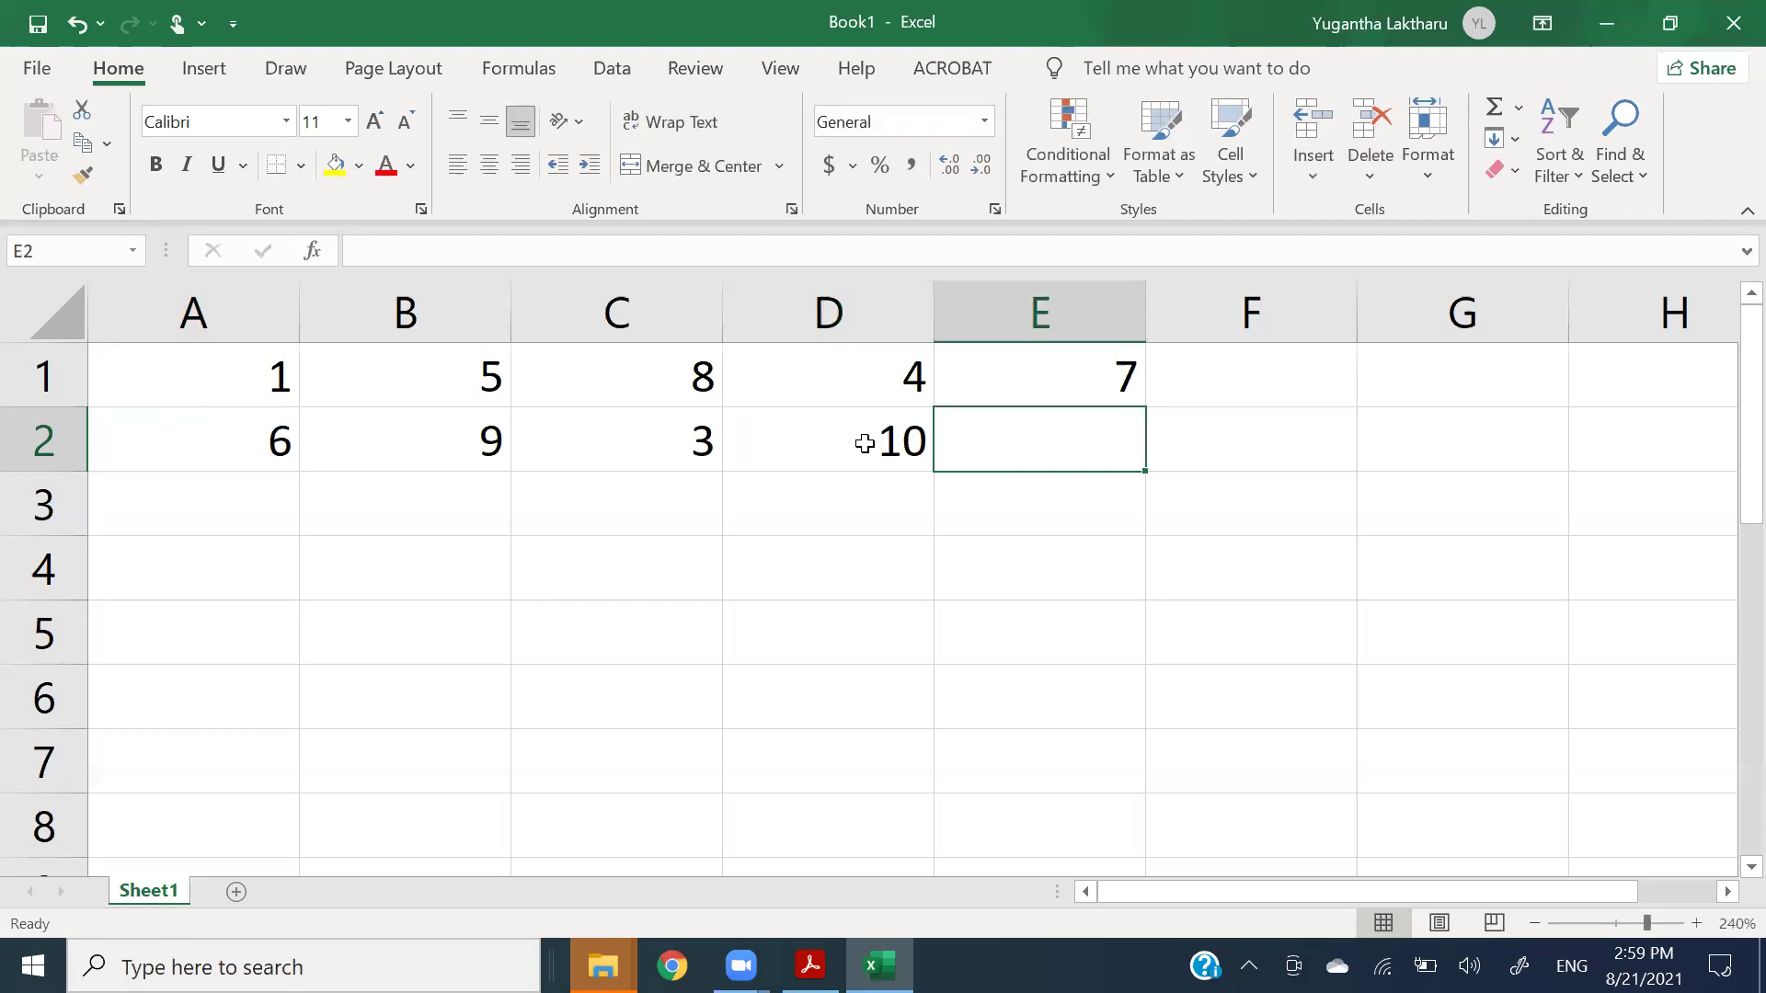
{"action": "type", "text": "2"}
{"action": "key", "text": "Return"}
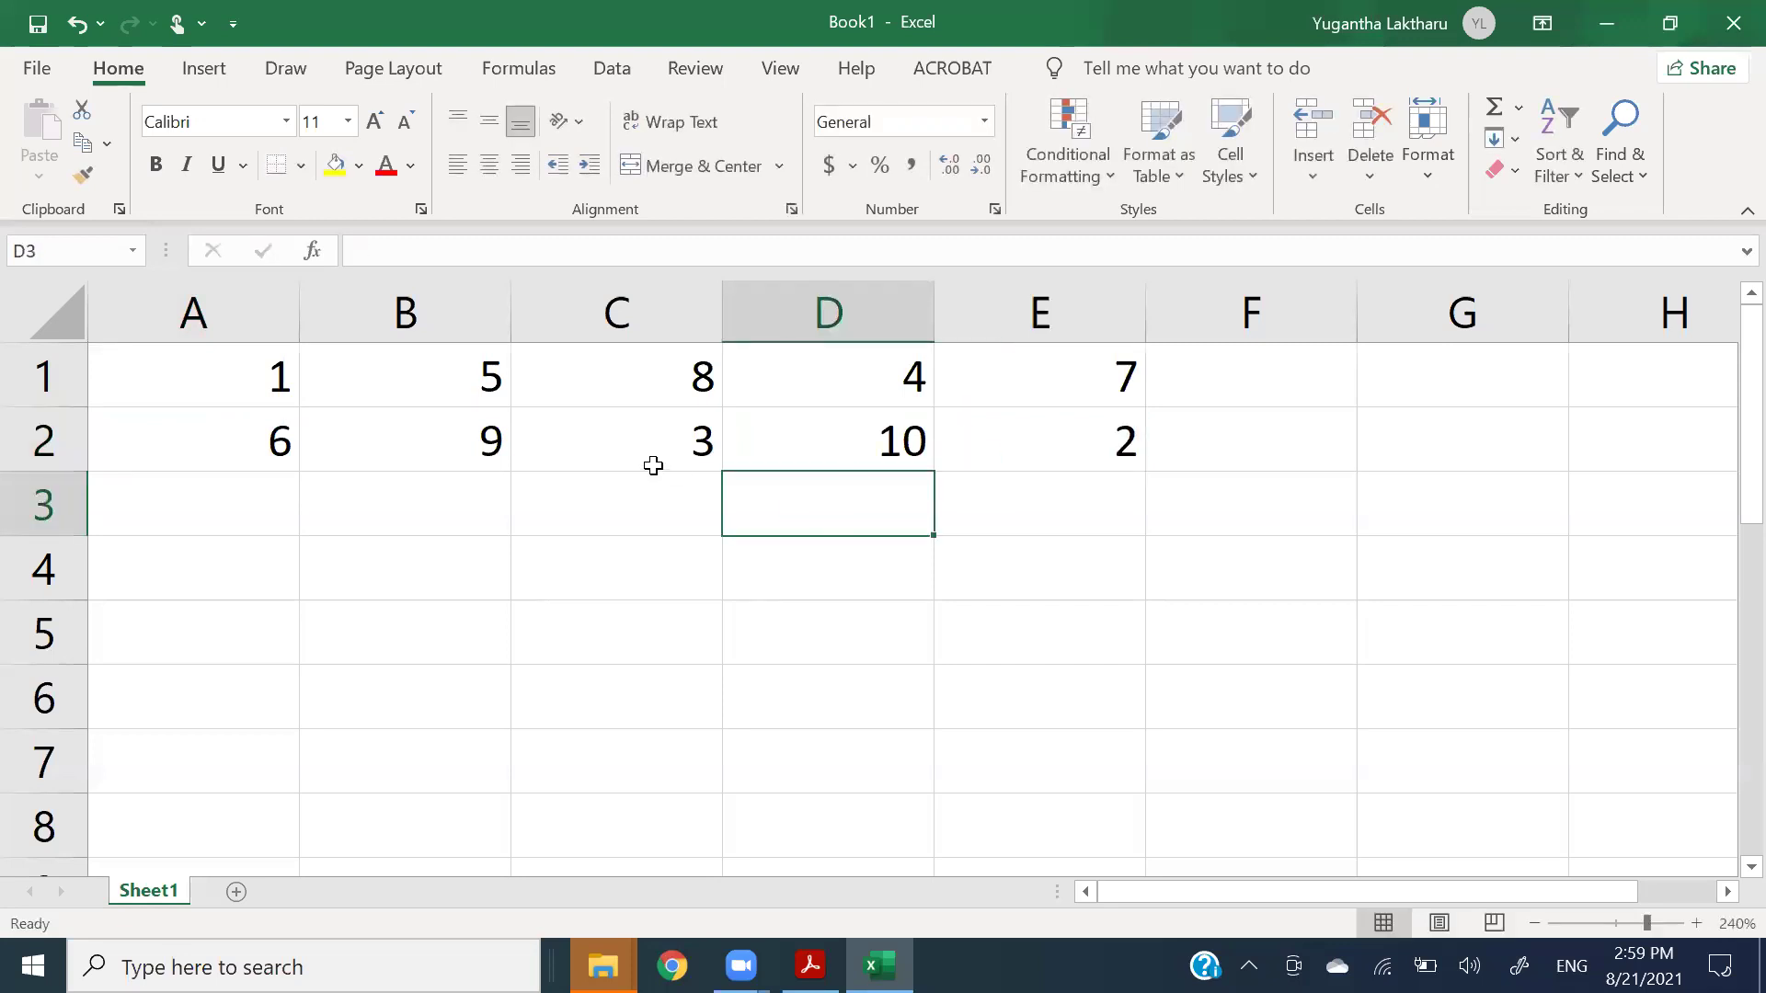
- Select the number block A1:E2 and write its range reference as a1:e2 in cell A3
{"action": "left_click", "coordinate": [204, 381]}
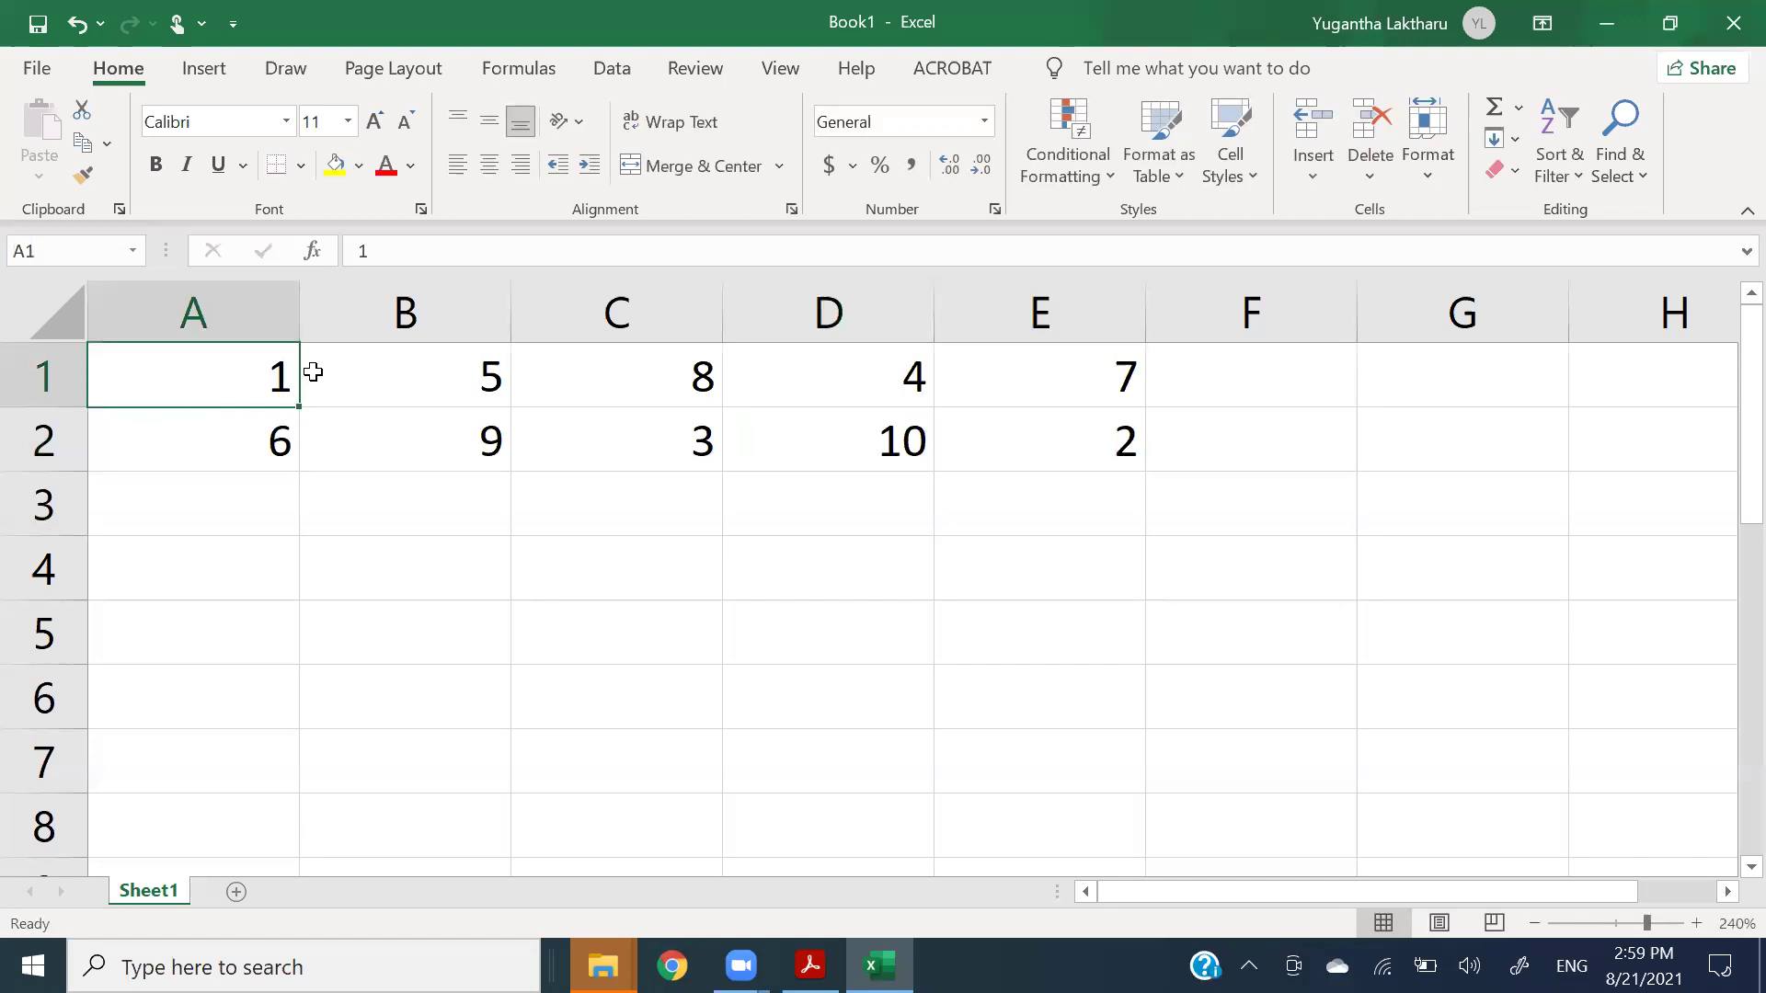
{"action": "left_click_drag", "start_coordinate": [292, 394], "coordinate": [1034, 433]}
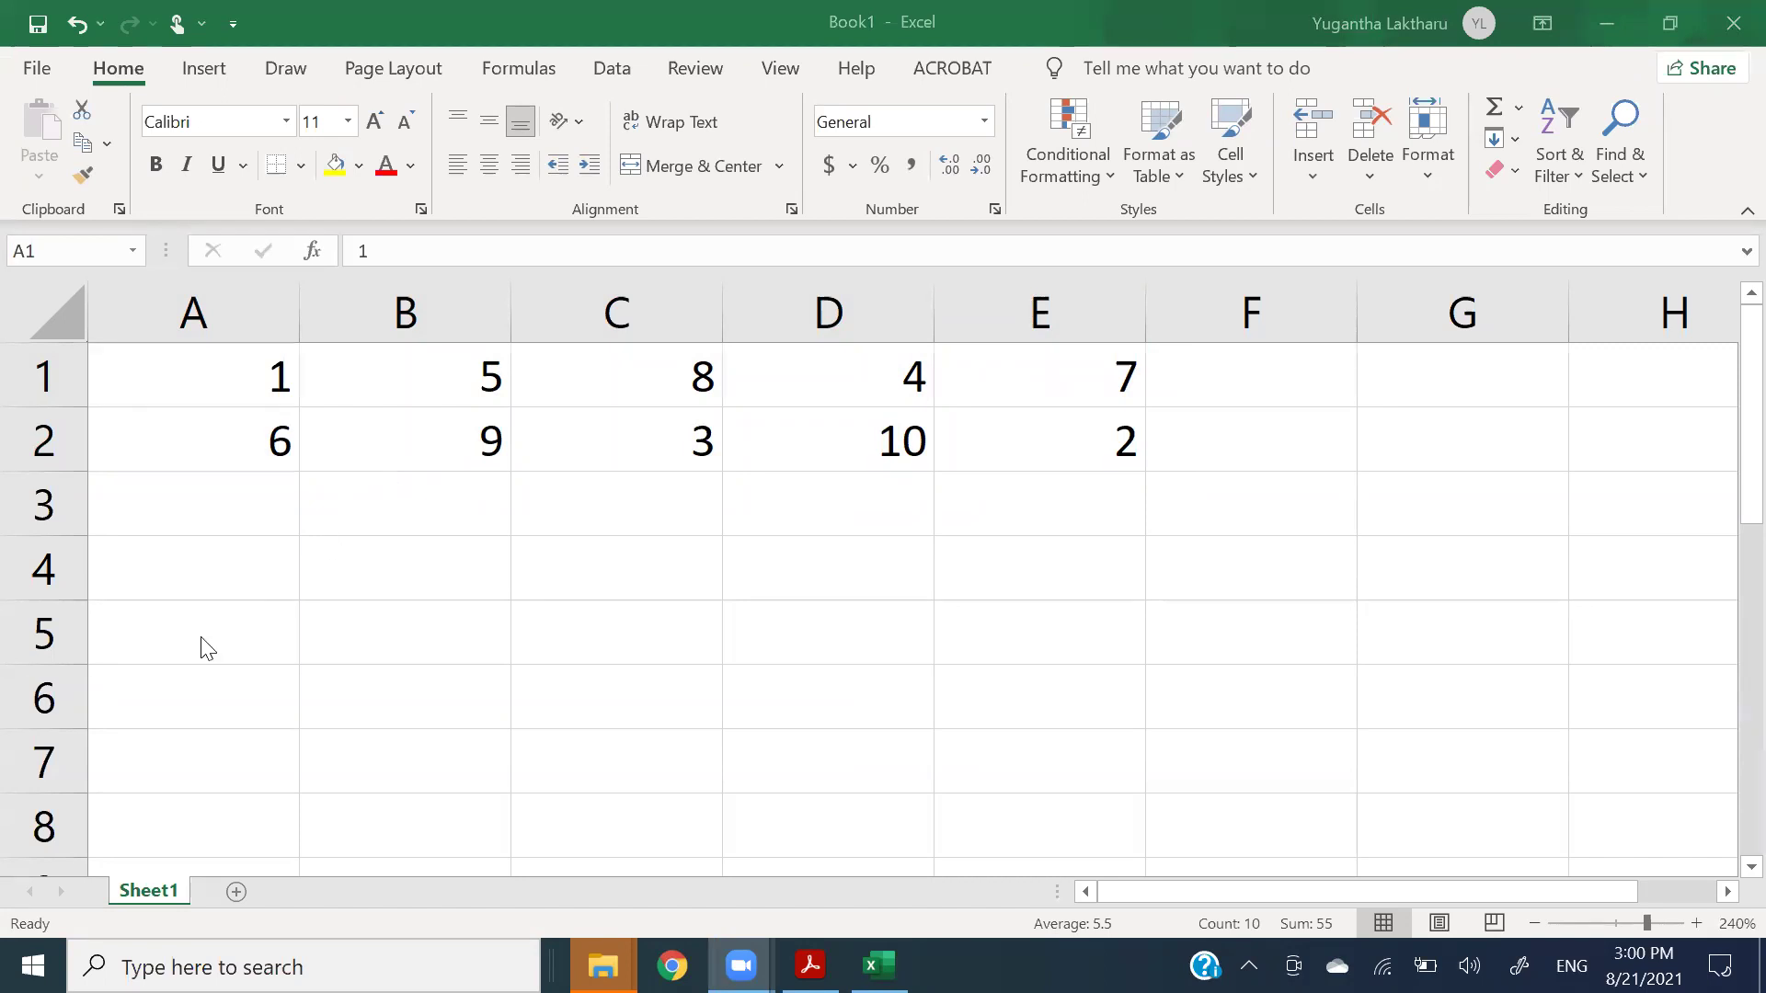
{"action": "left_click", "coordinate": [185, 510]}
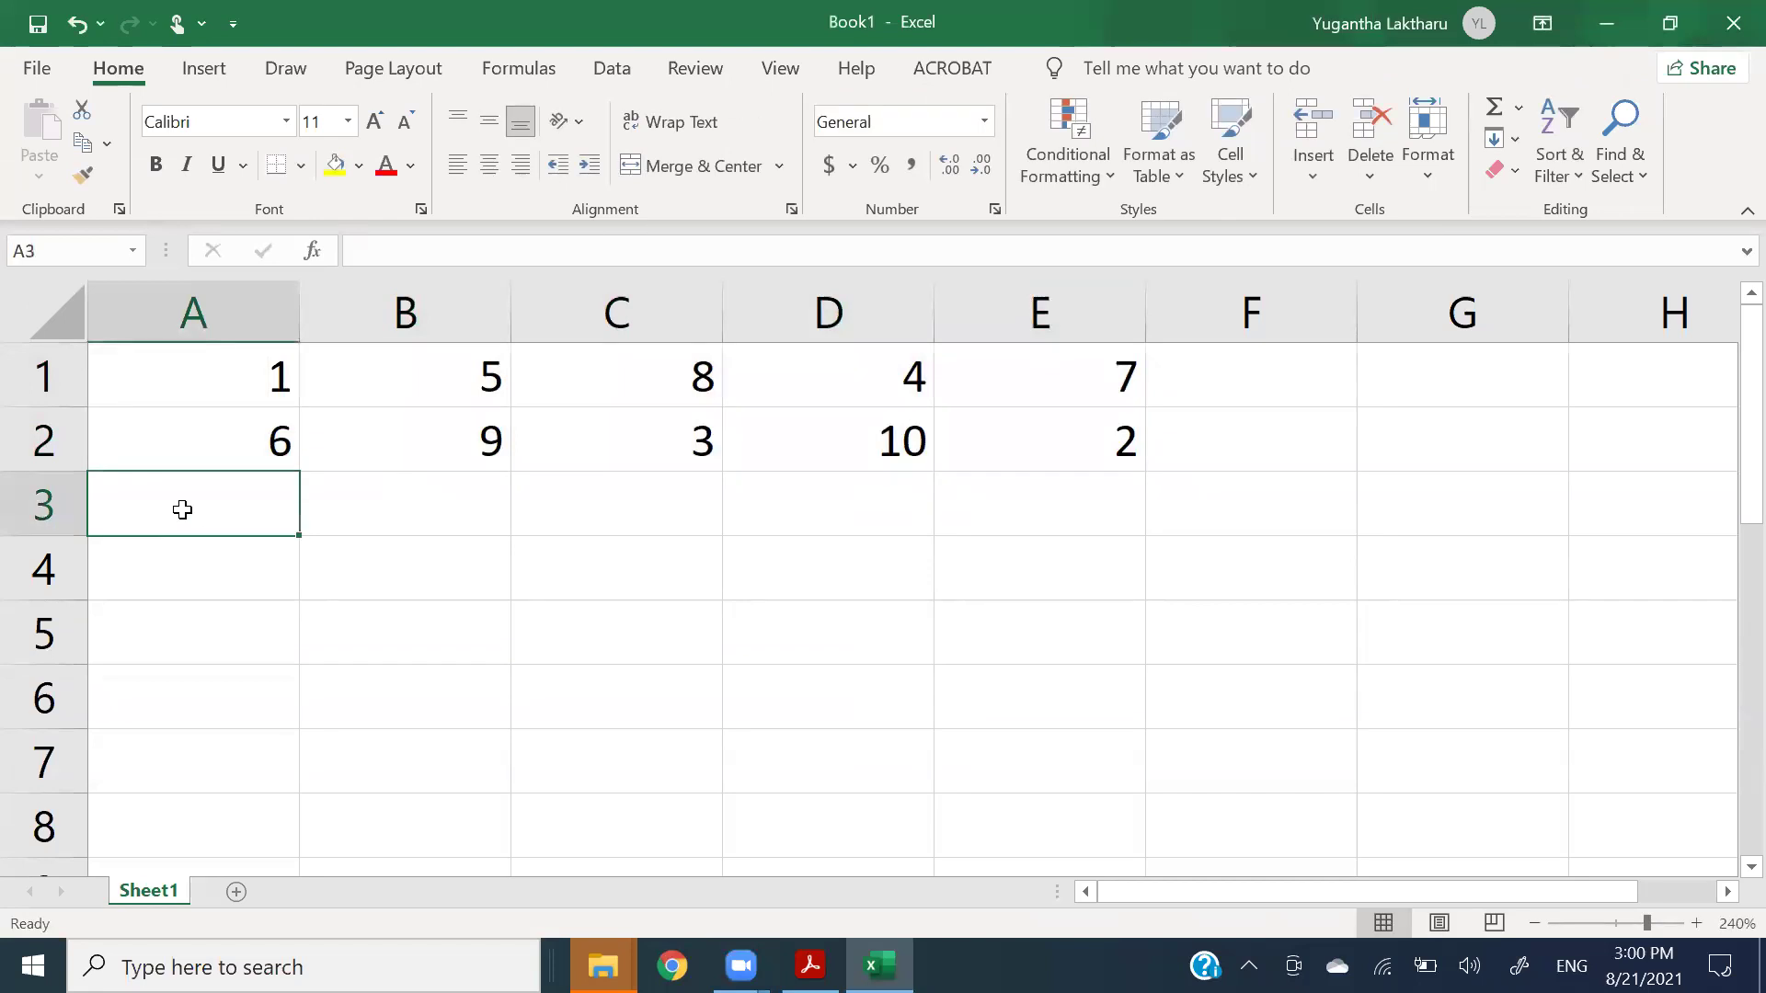
{"action": "type", "text": "a1"}
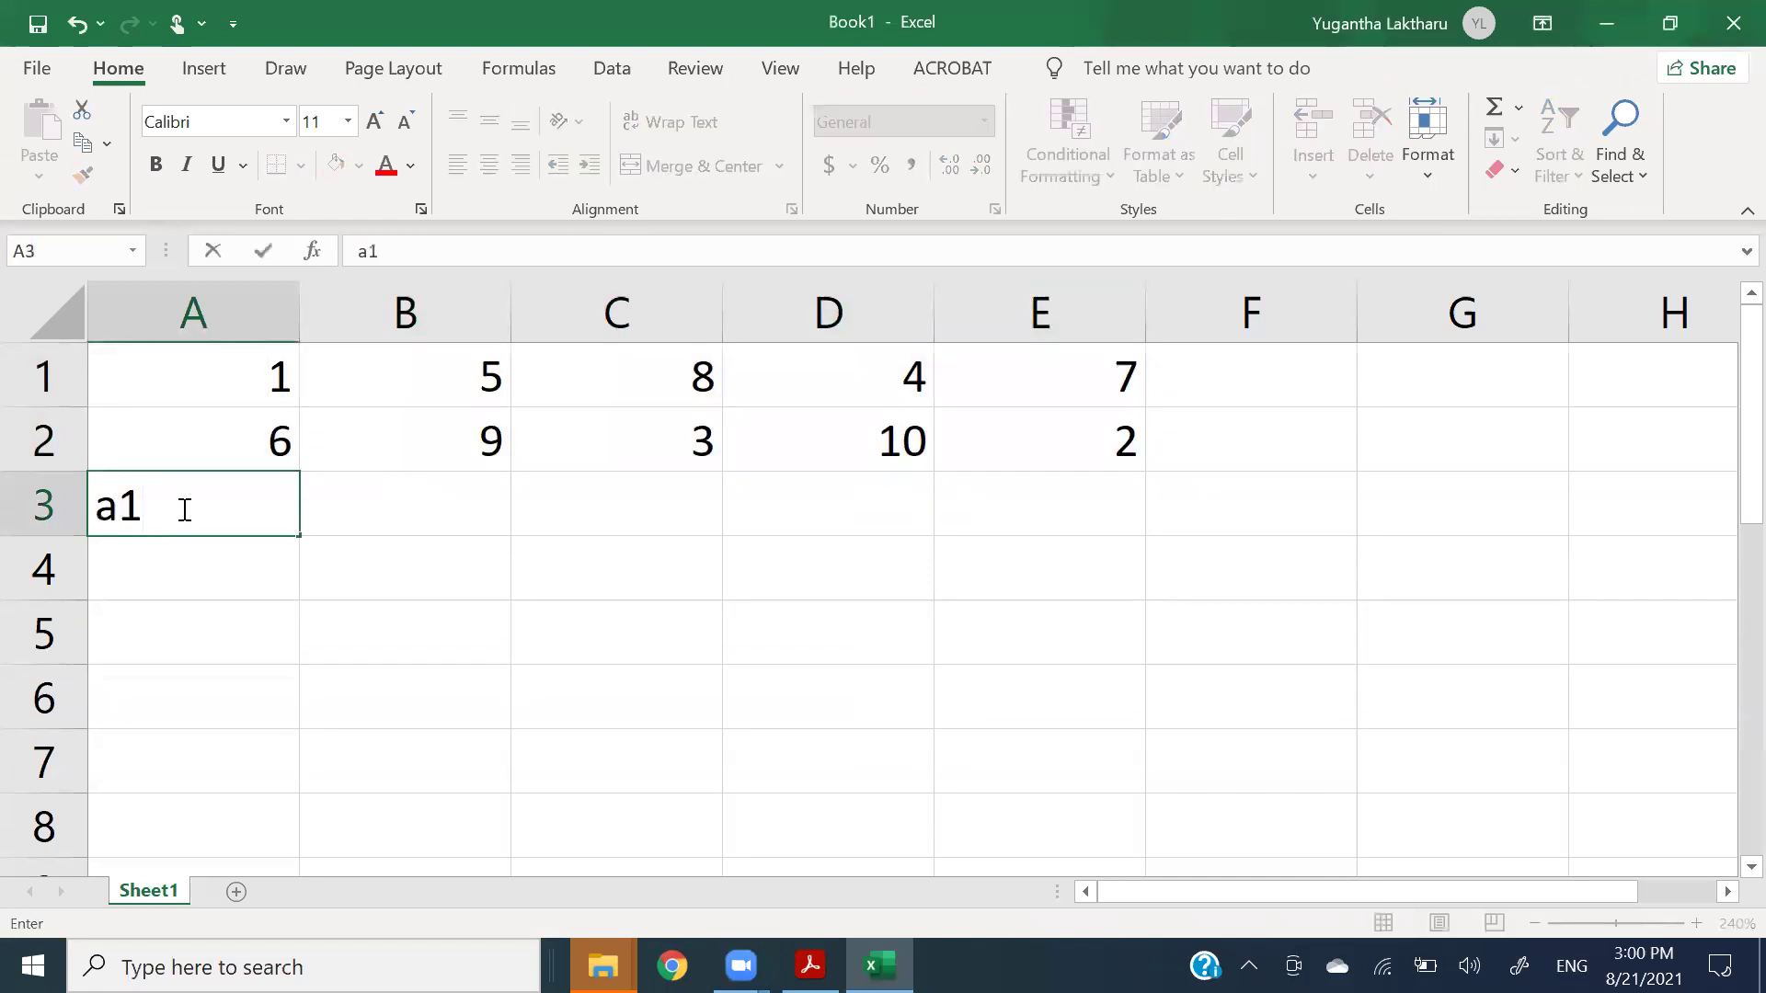
{"action": "type", "text": ":e2"}
{"action": "key", "text": "ctrl+Return"}
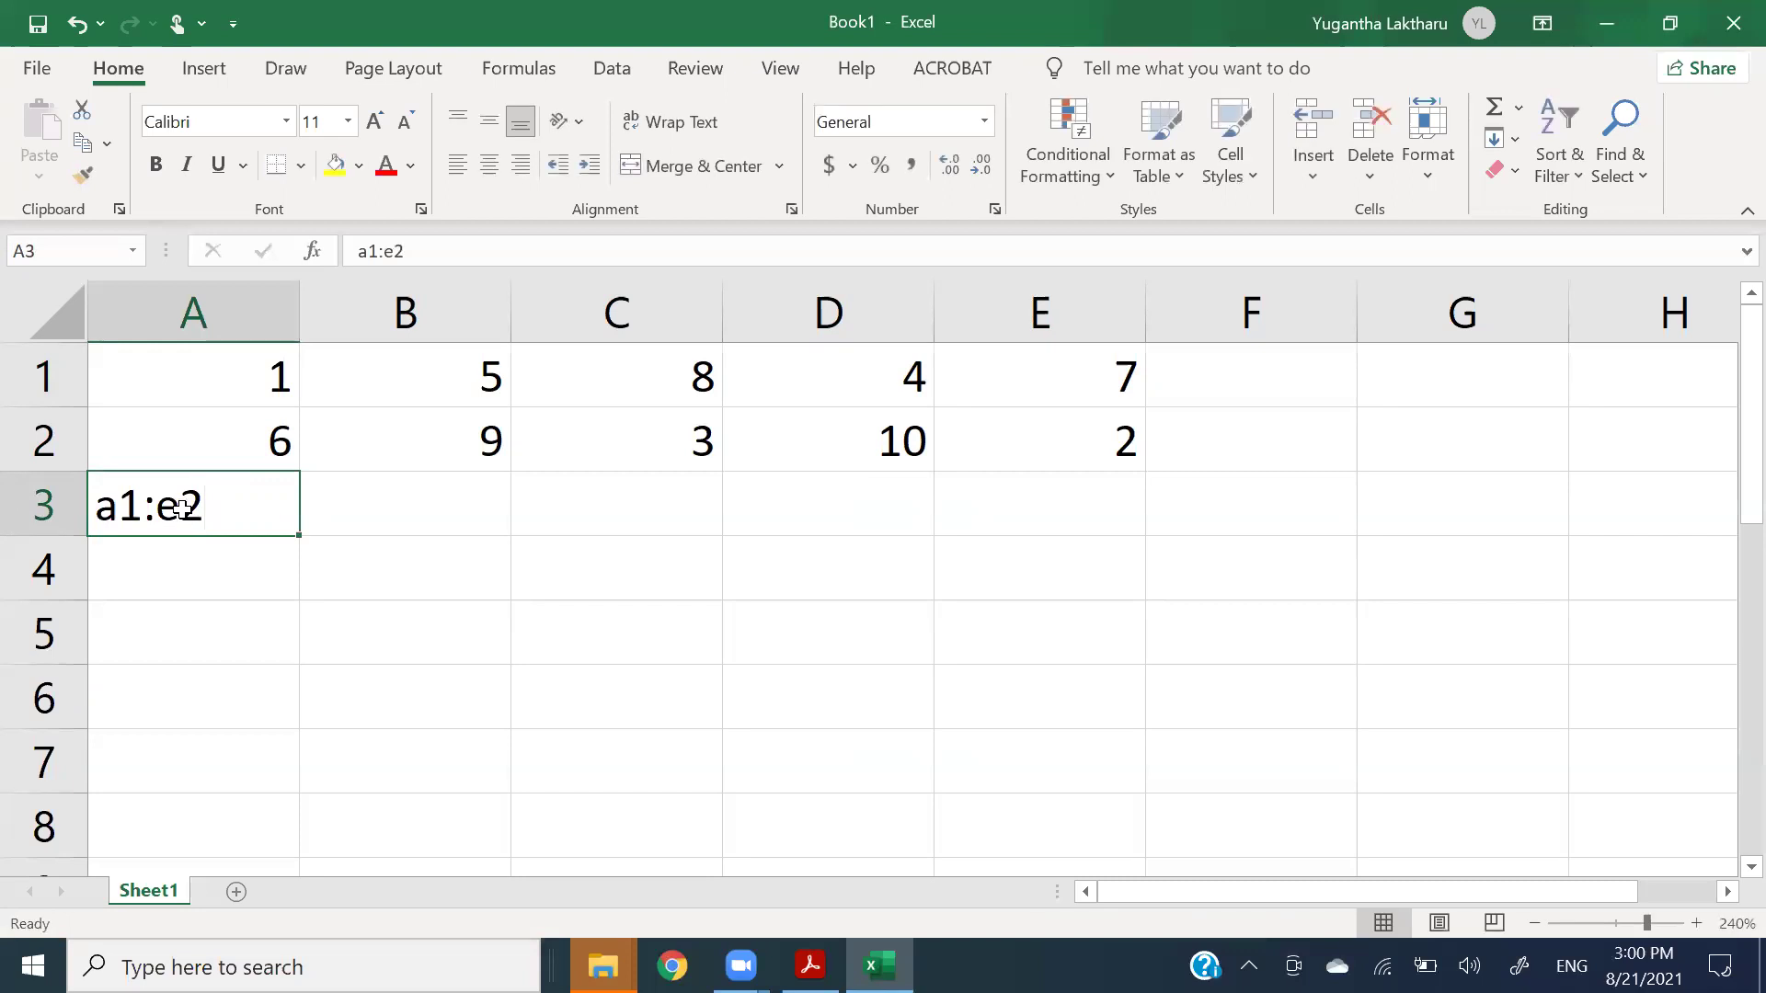
- Change the column letters of the range reference in cell A3 to capitals, A1:E2
{"action": "double_click", "coordinate": [183, 509]}
{"action": "left_click", "coordinate": [120, 512]}
{"action": "key", "text": "BackSpace"}
{"action": "type", "text": "A"}
{"action": "left_click", "coordinate": [196, 505]}
{"action": "key", "text": "BackSpace"}
{"action": "type", "text": "E"}
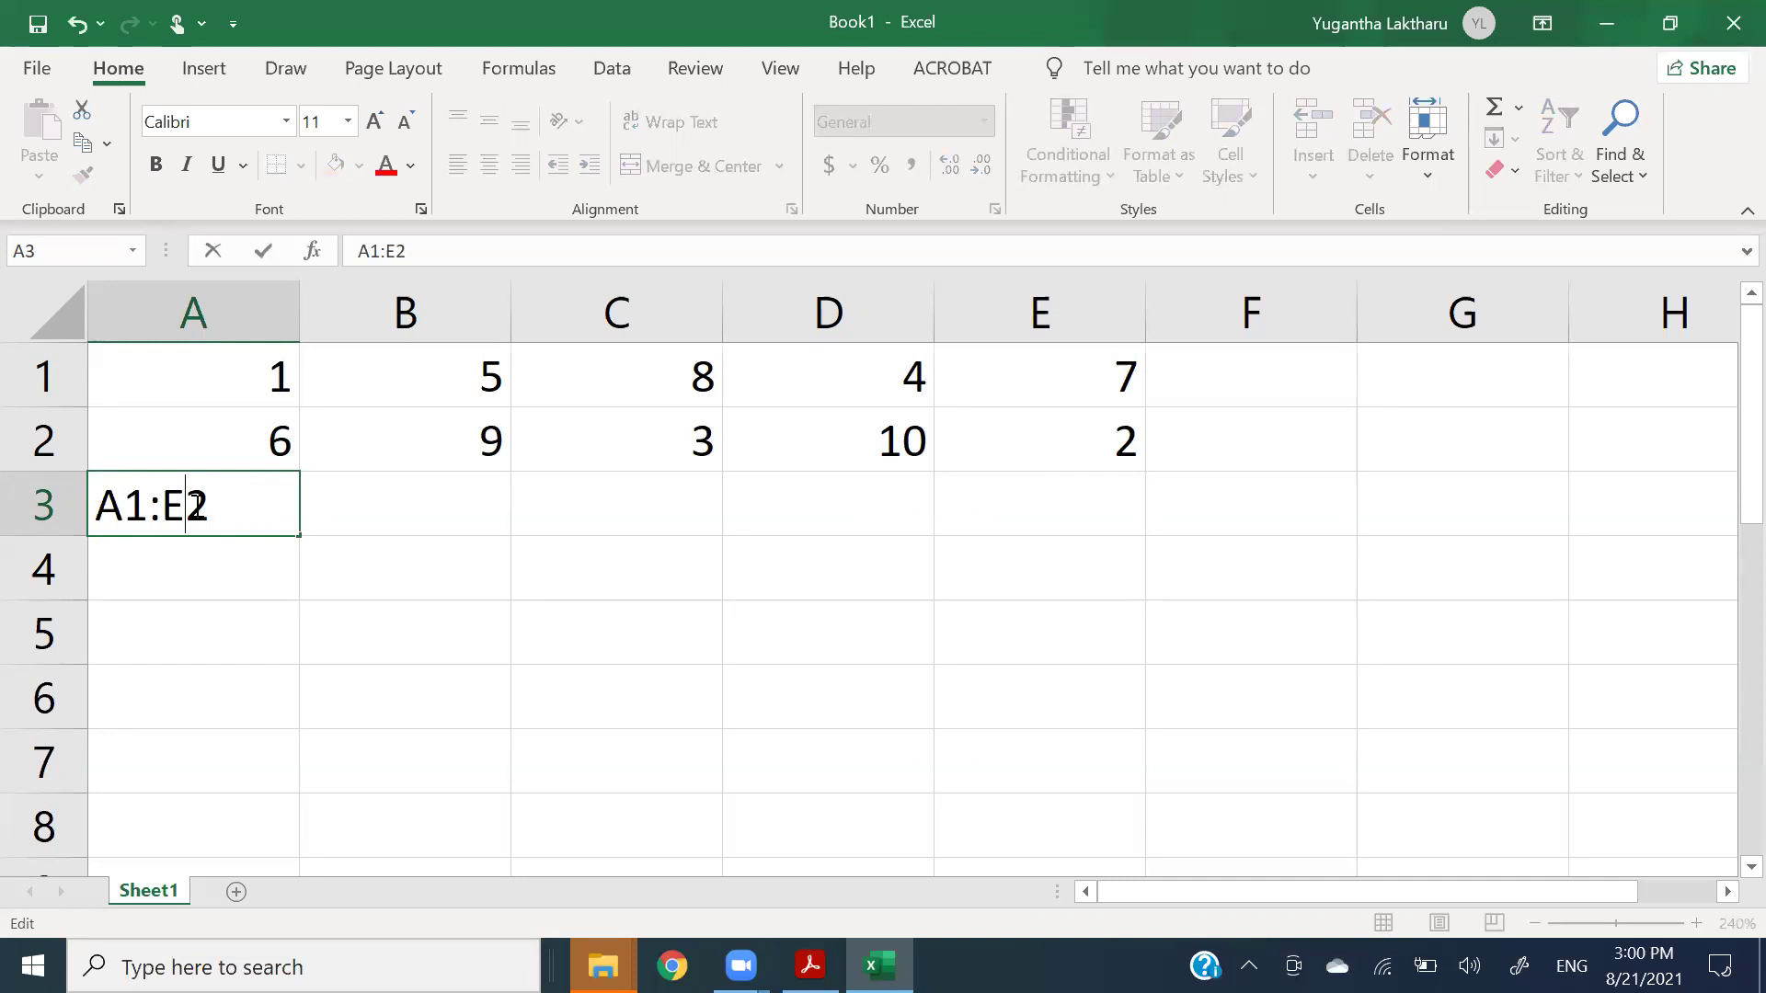
- Clear the range reference text from cell A3
{"action": "left_click", "coordinate": [208, 510]}
{"action": "left_click_drag", "start_coordinate": [208, 510], "coordinate": [48, 517]}
{"action": "key", "text": "BackSpace"}
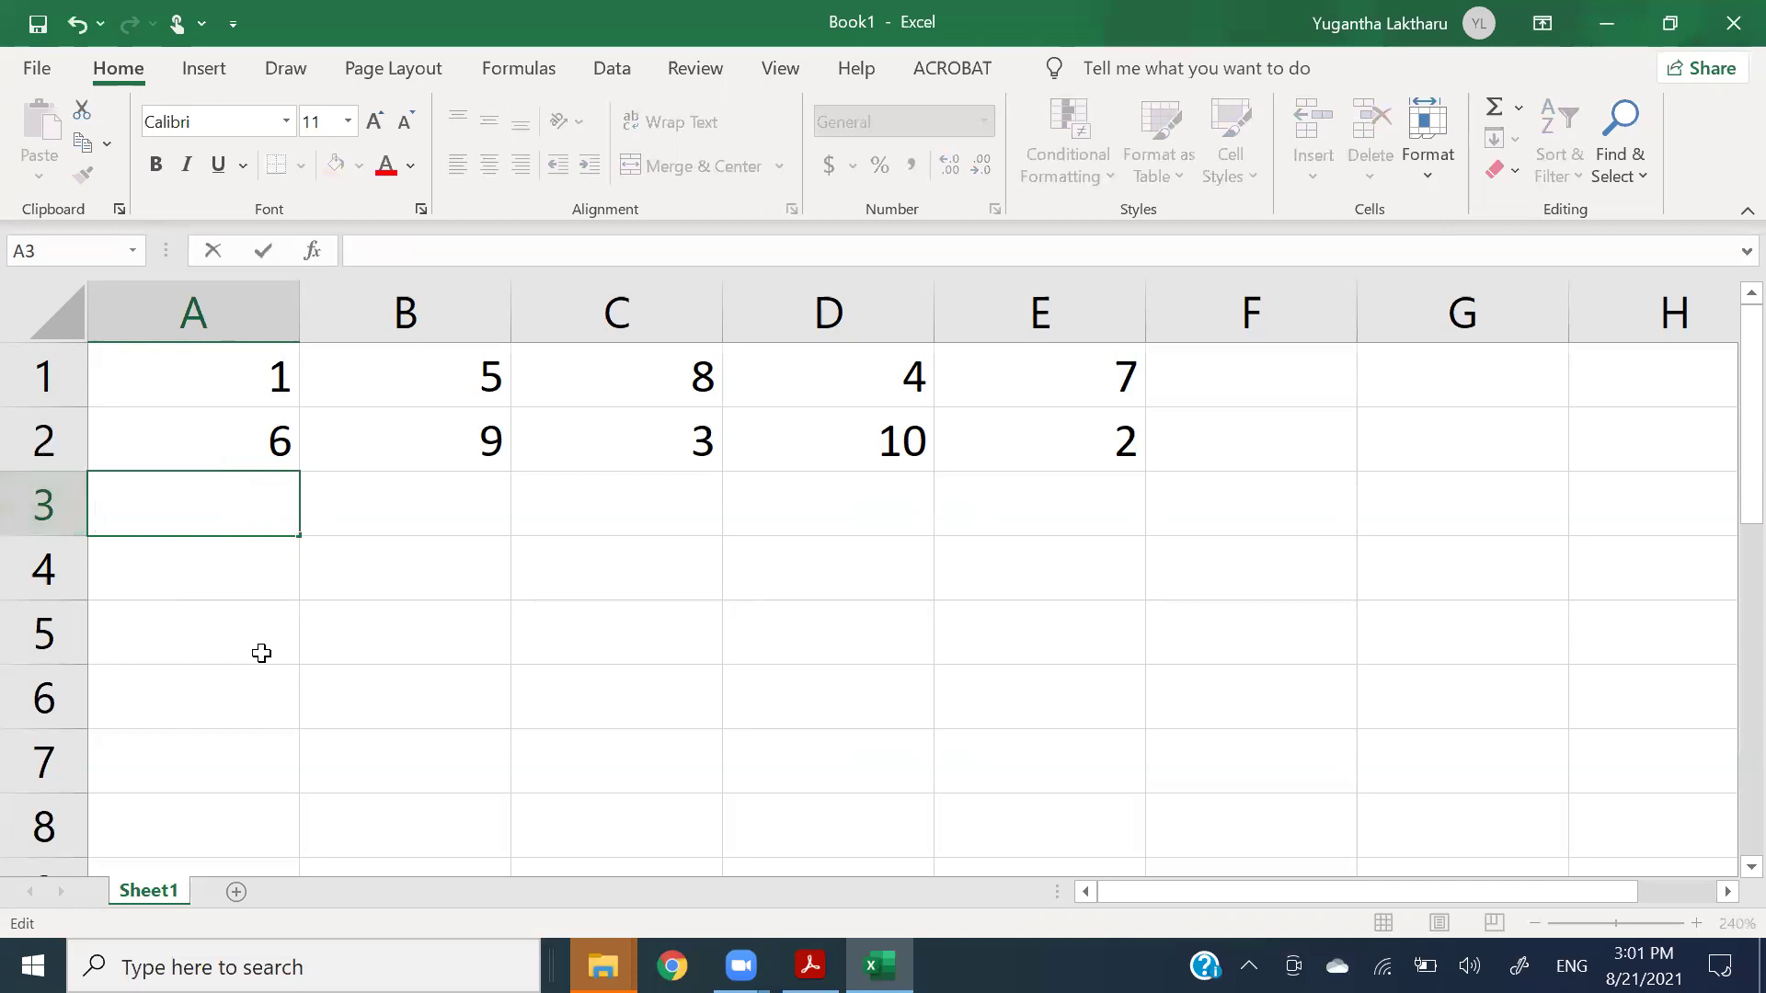
{"action": "left_click", "coordinate": [433, 591]}
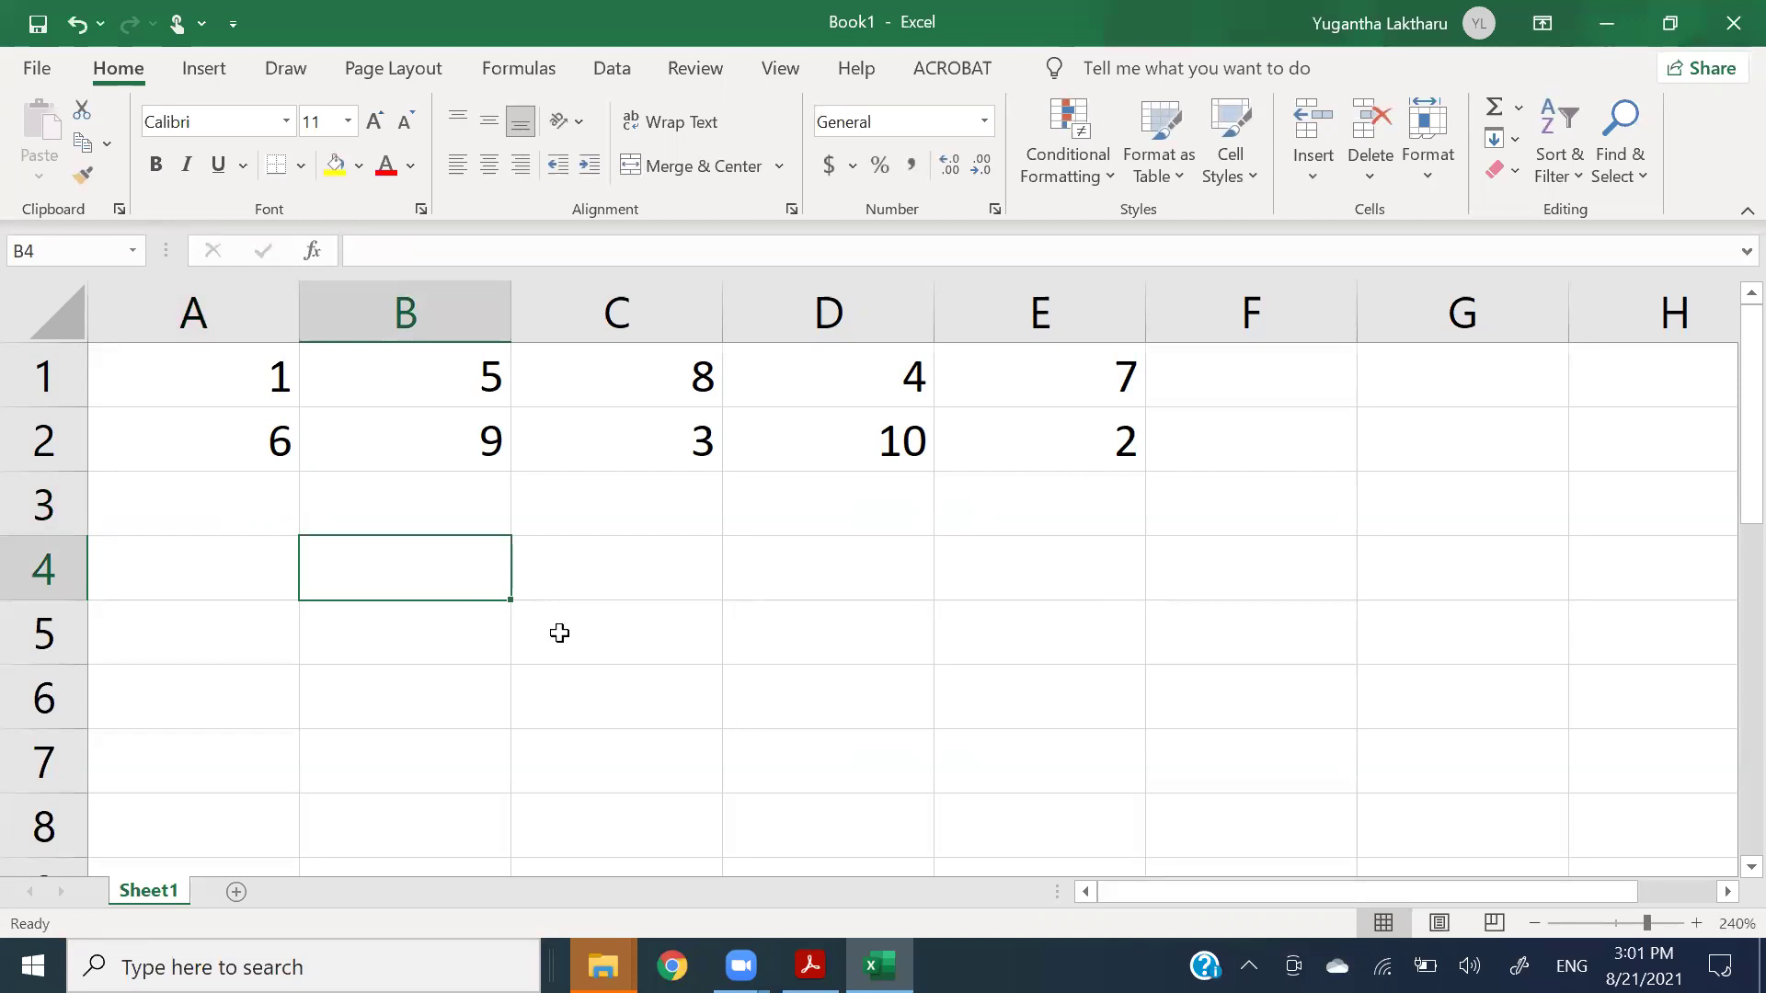
- Insert a blank row above the first row of numbers
{"action": "right_click", "coordinate": [53, 385]}
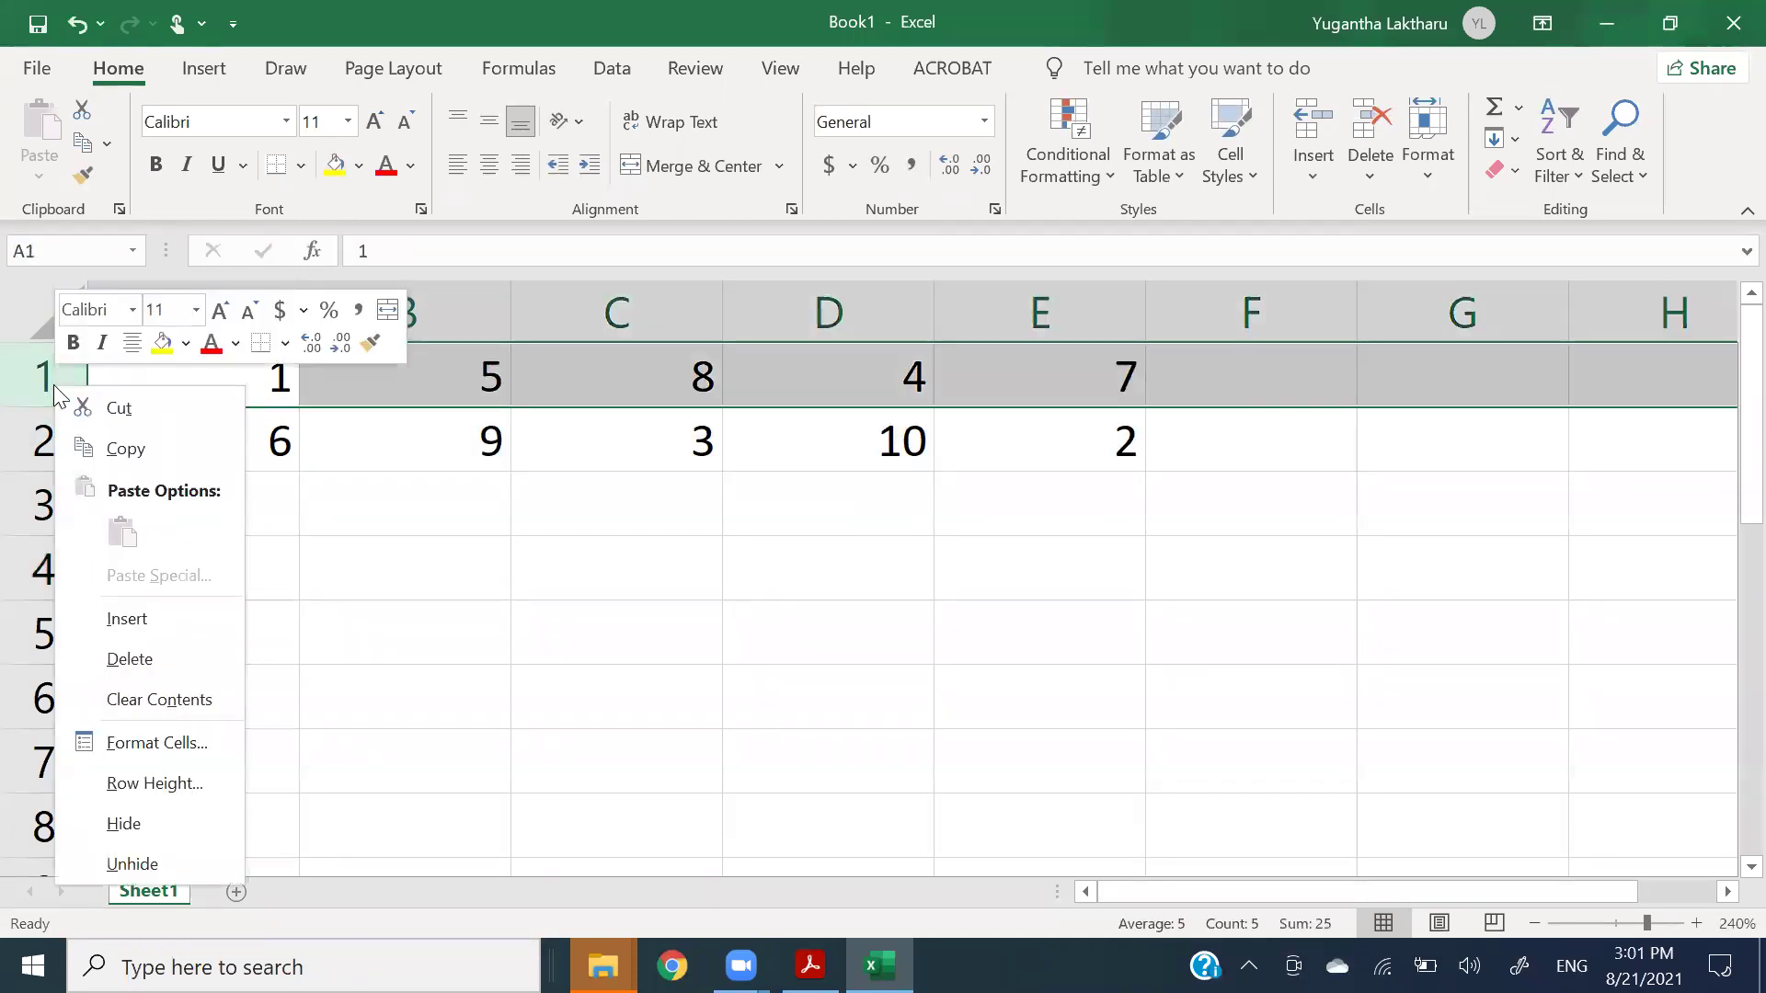
{"action": "left_click", "coordinate": [101, 622]}
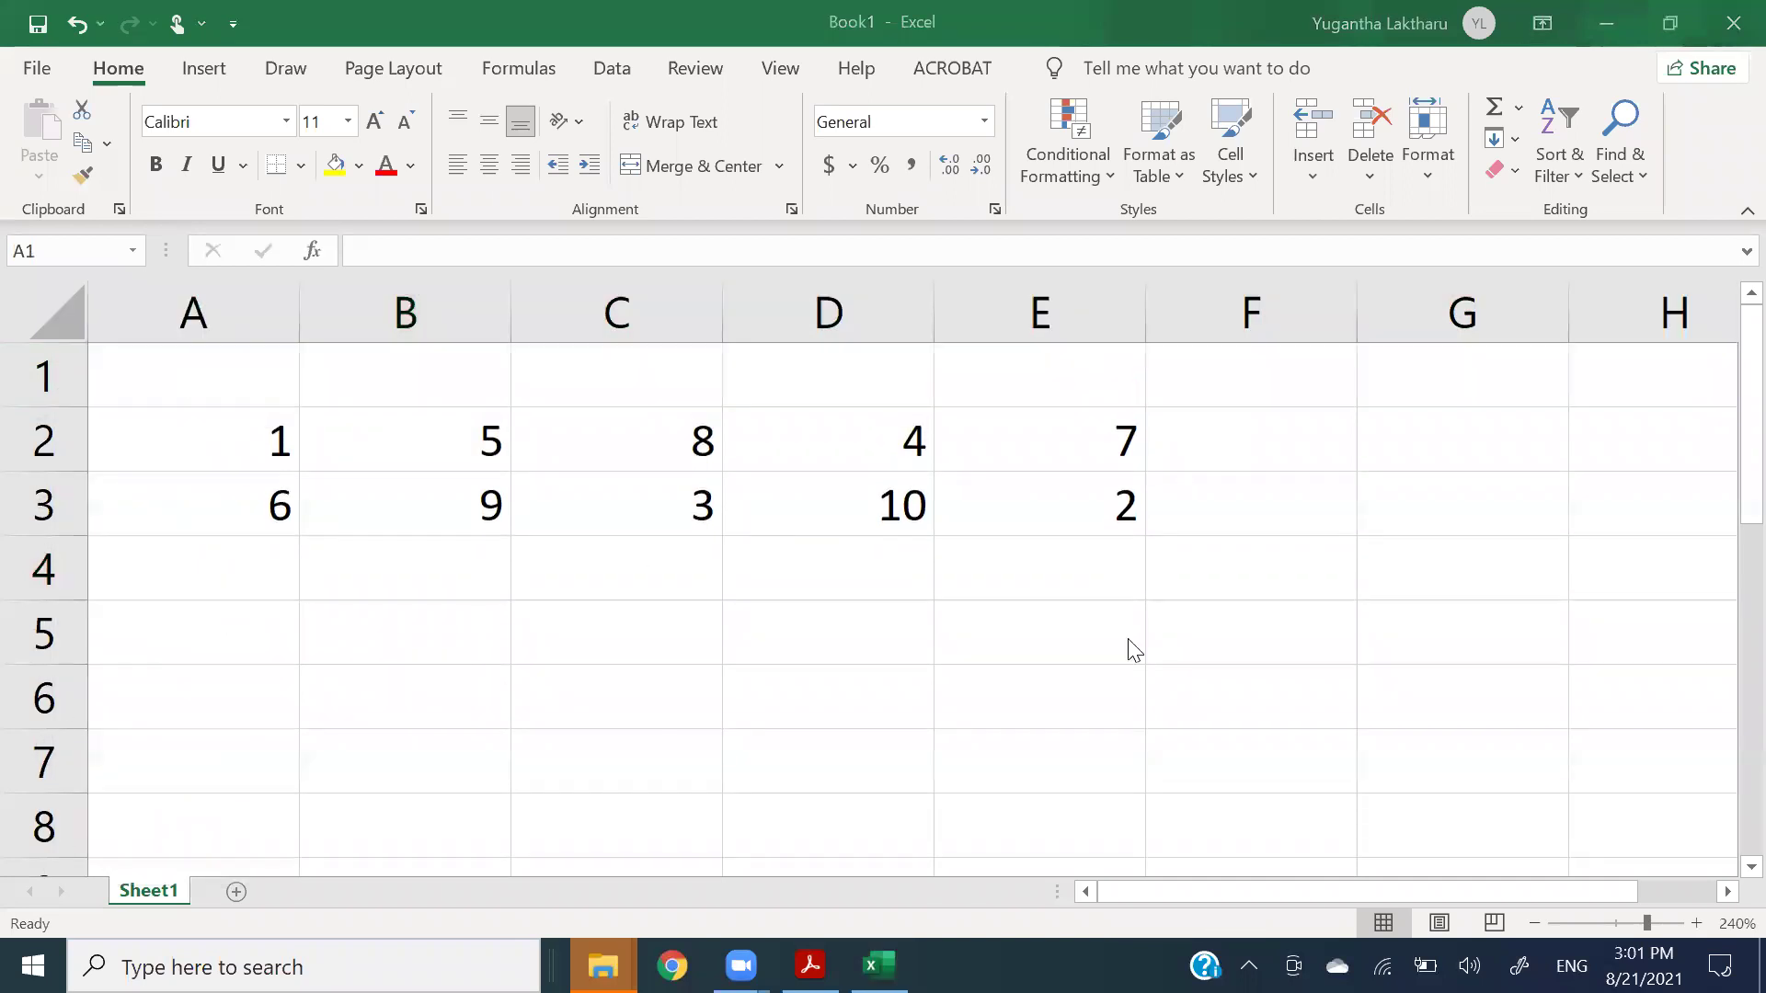
{"action": "left_click", "coordinate": [1226, 380]}
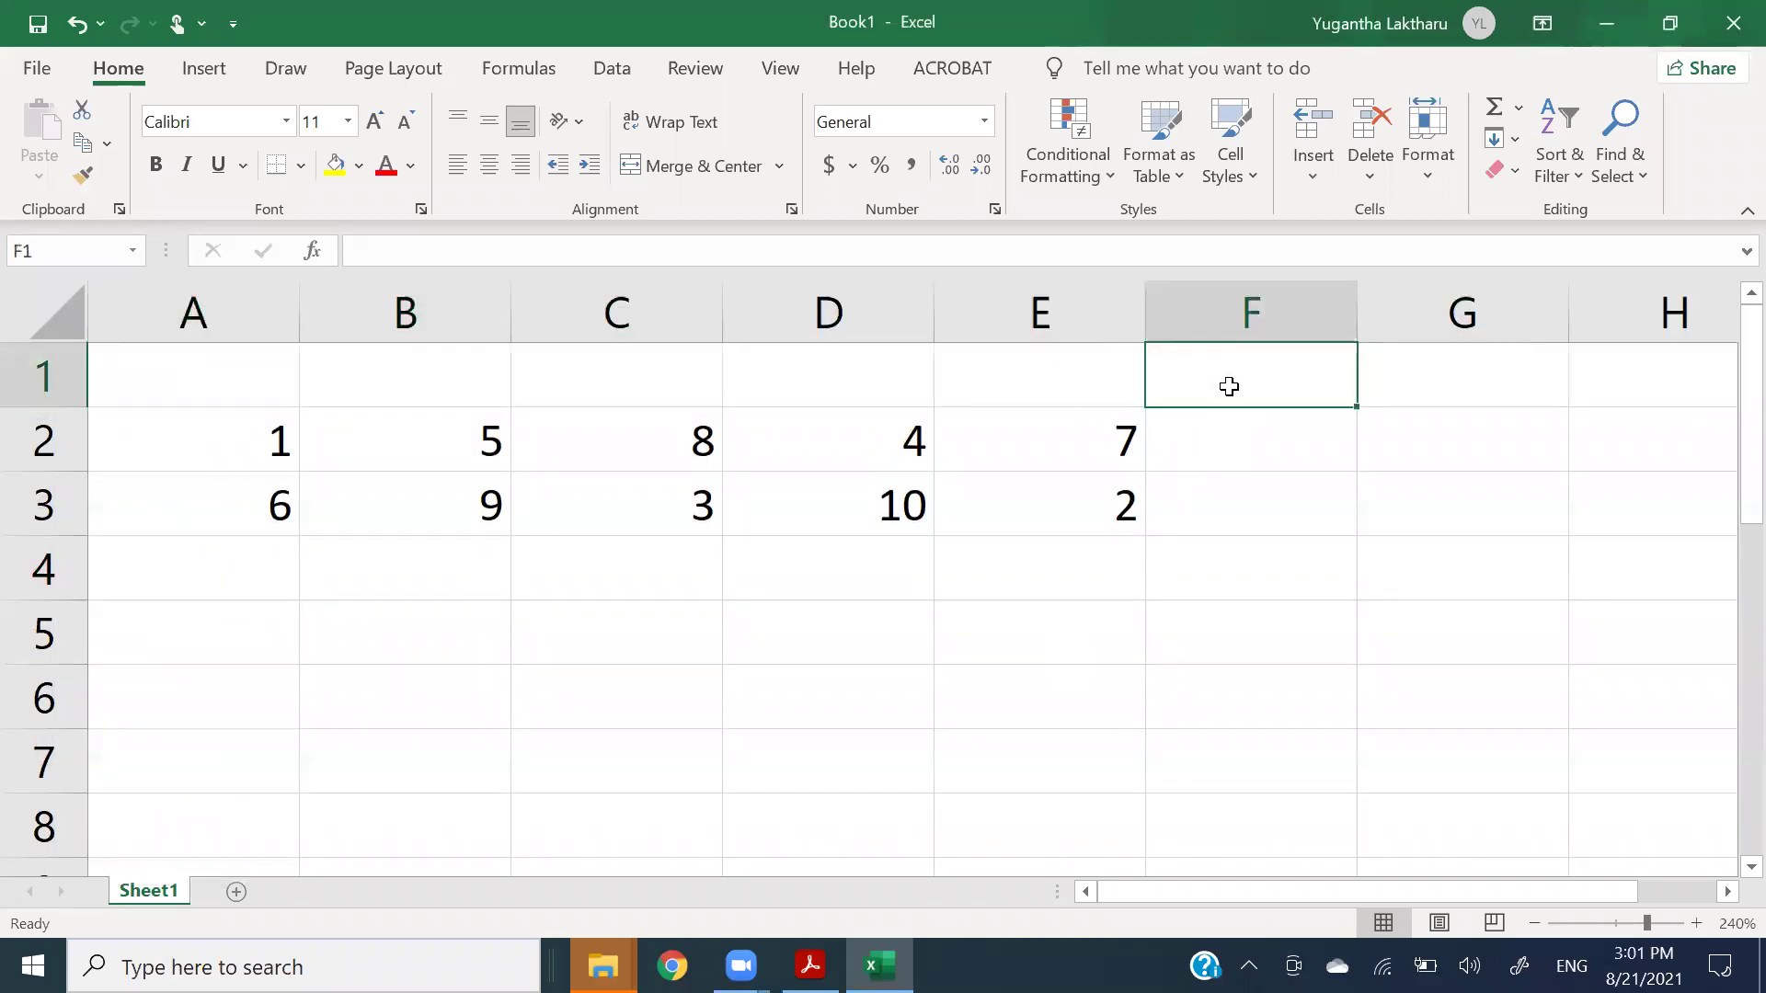
{"action": "double_click", "coordinate": [301, 319]}
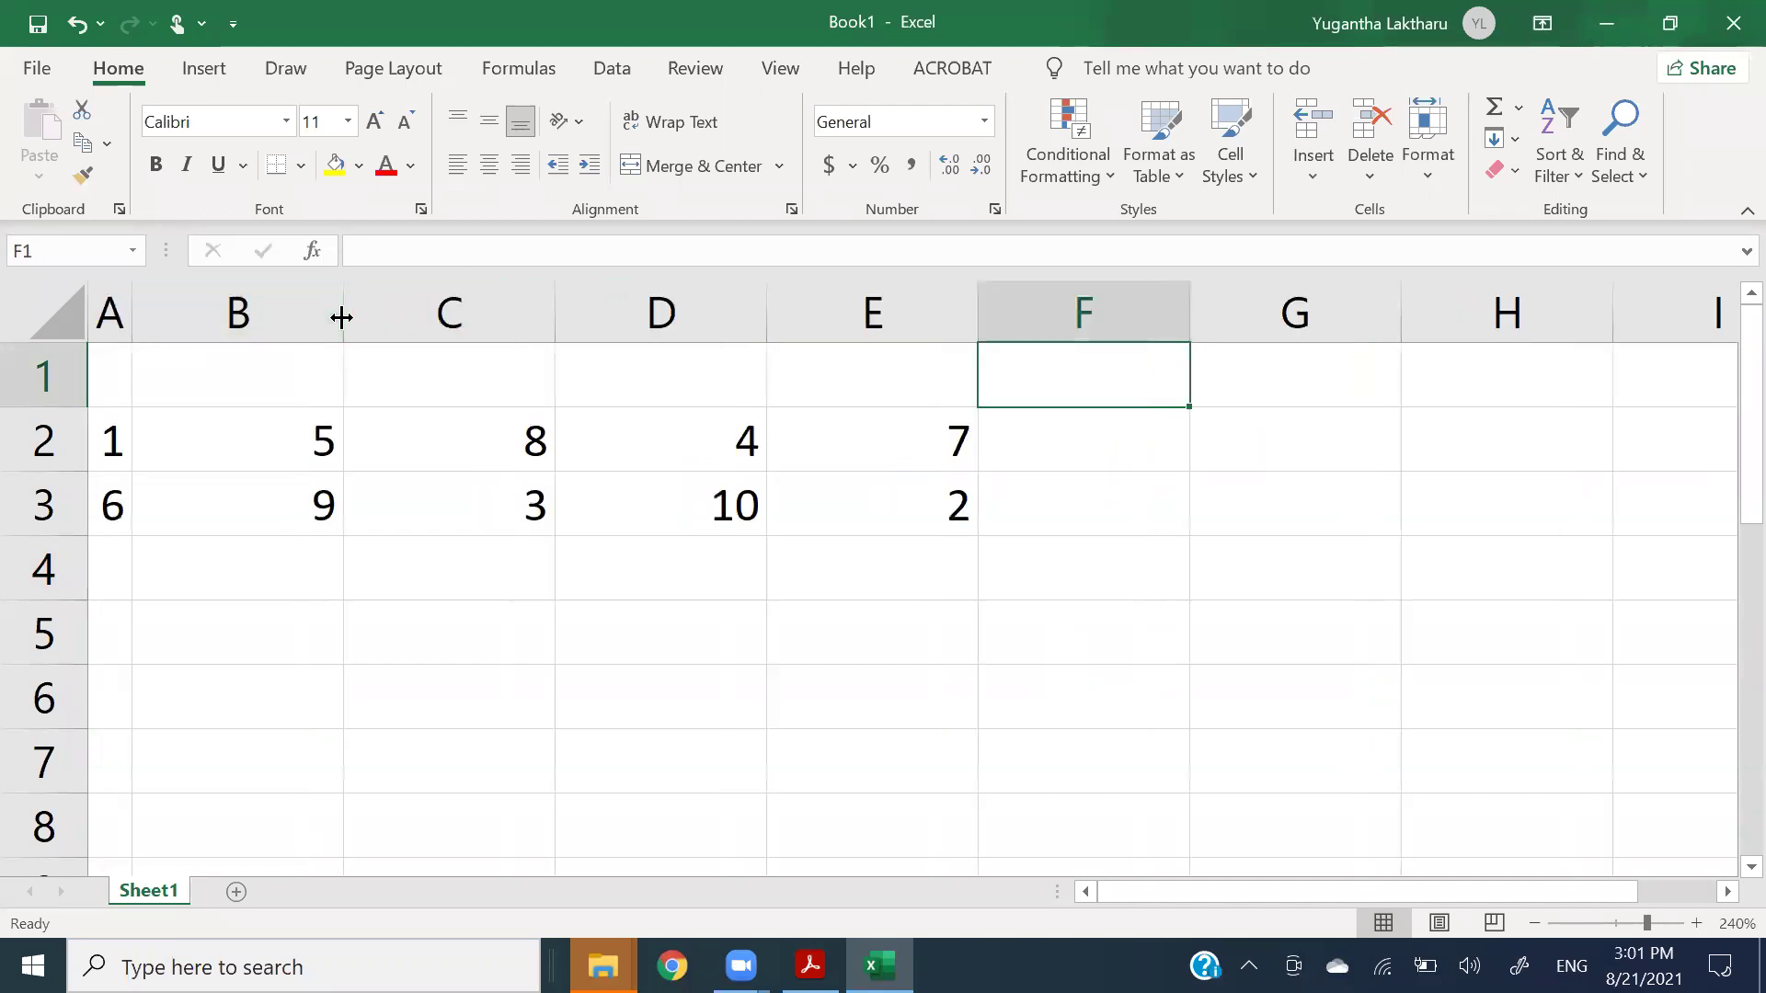
{"action": "left_click_drag", "start_coordinate": [133, 312], "coordinate": [193, 315]}
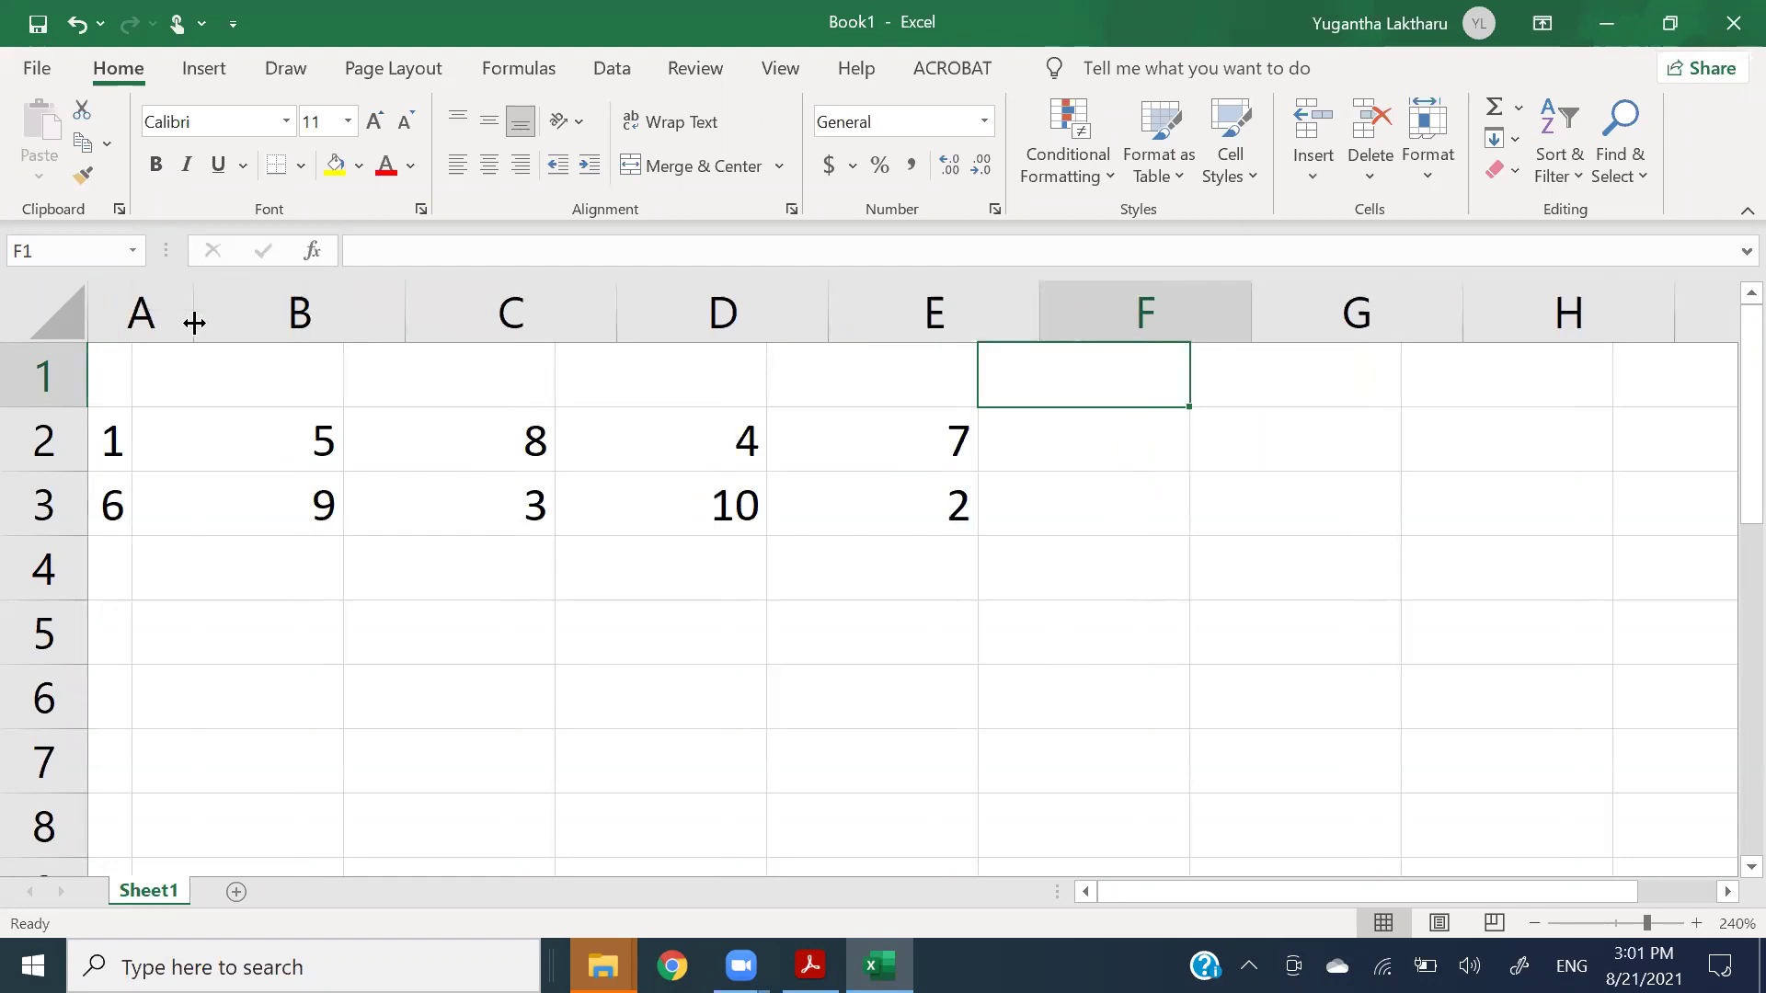
{"action": "key", "text": "ctrl+z"}
{"action": "key", "text": "ctrl+z"}
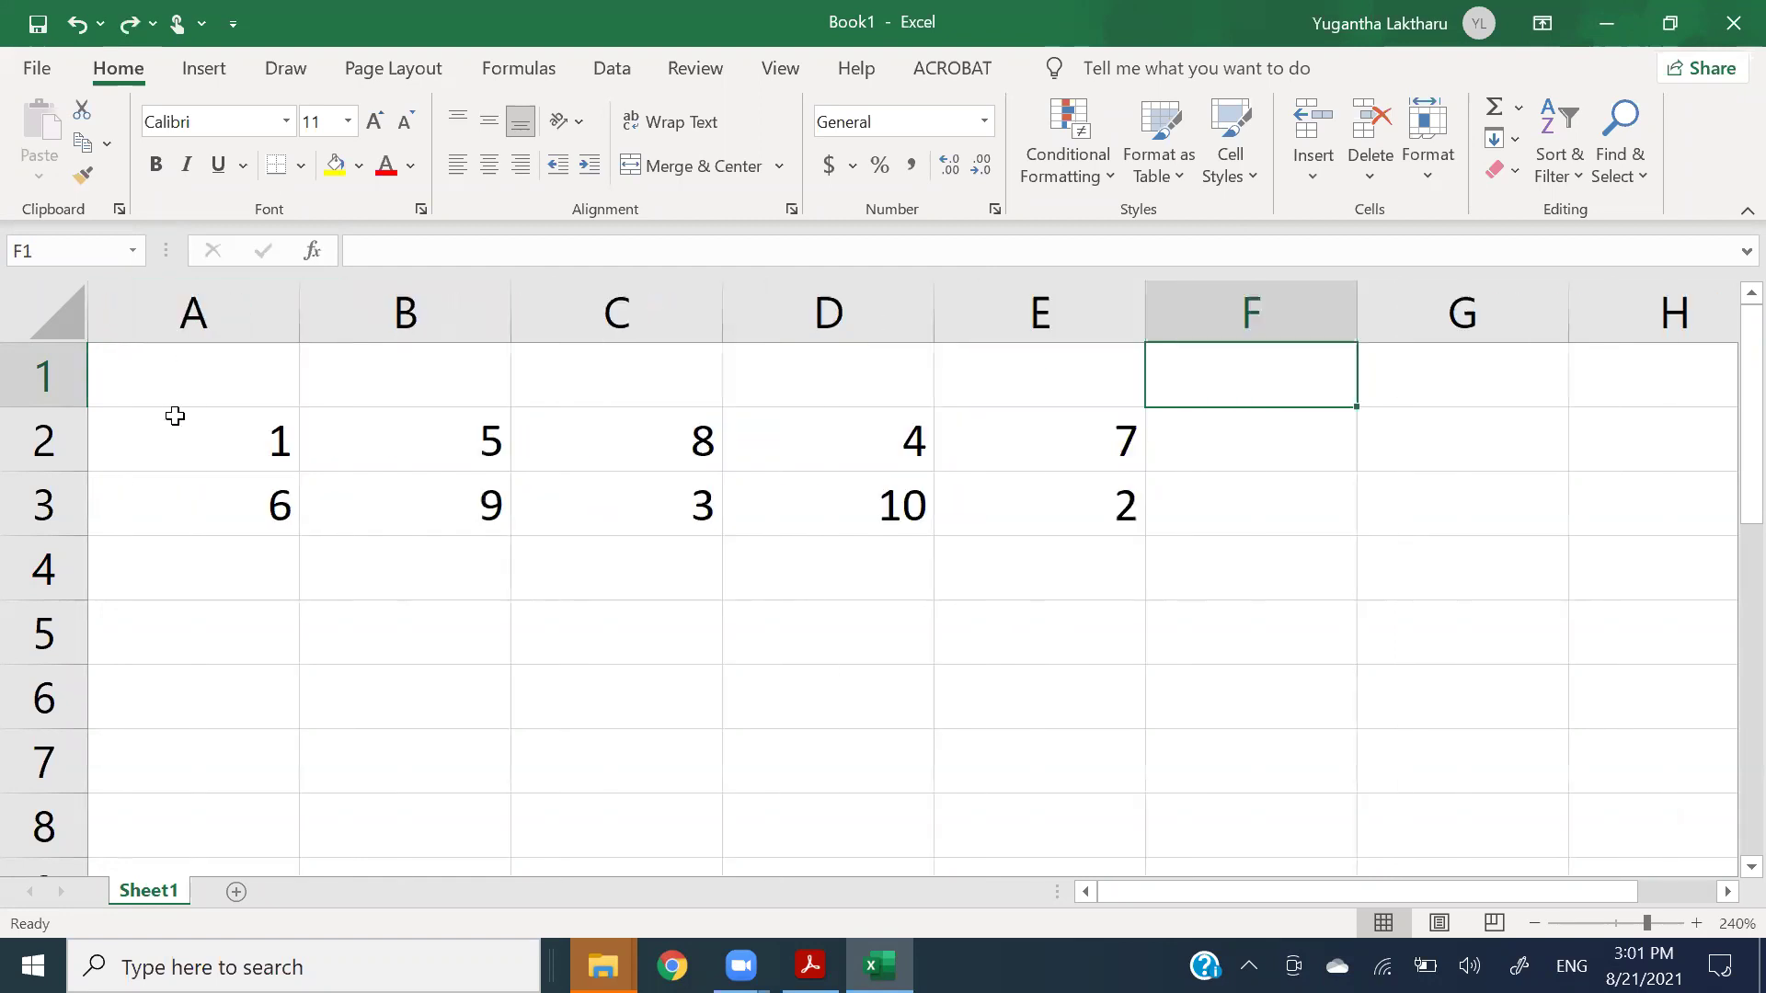
- Set the width of columns A through E to 4
{"action": "left_click_drag", "start_coordinate": [175, 327], "coordinate": [1131, 314]}
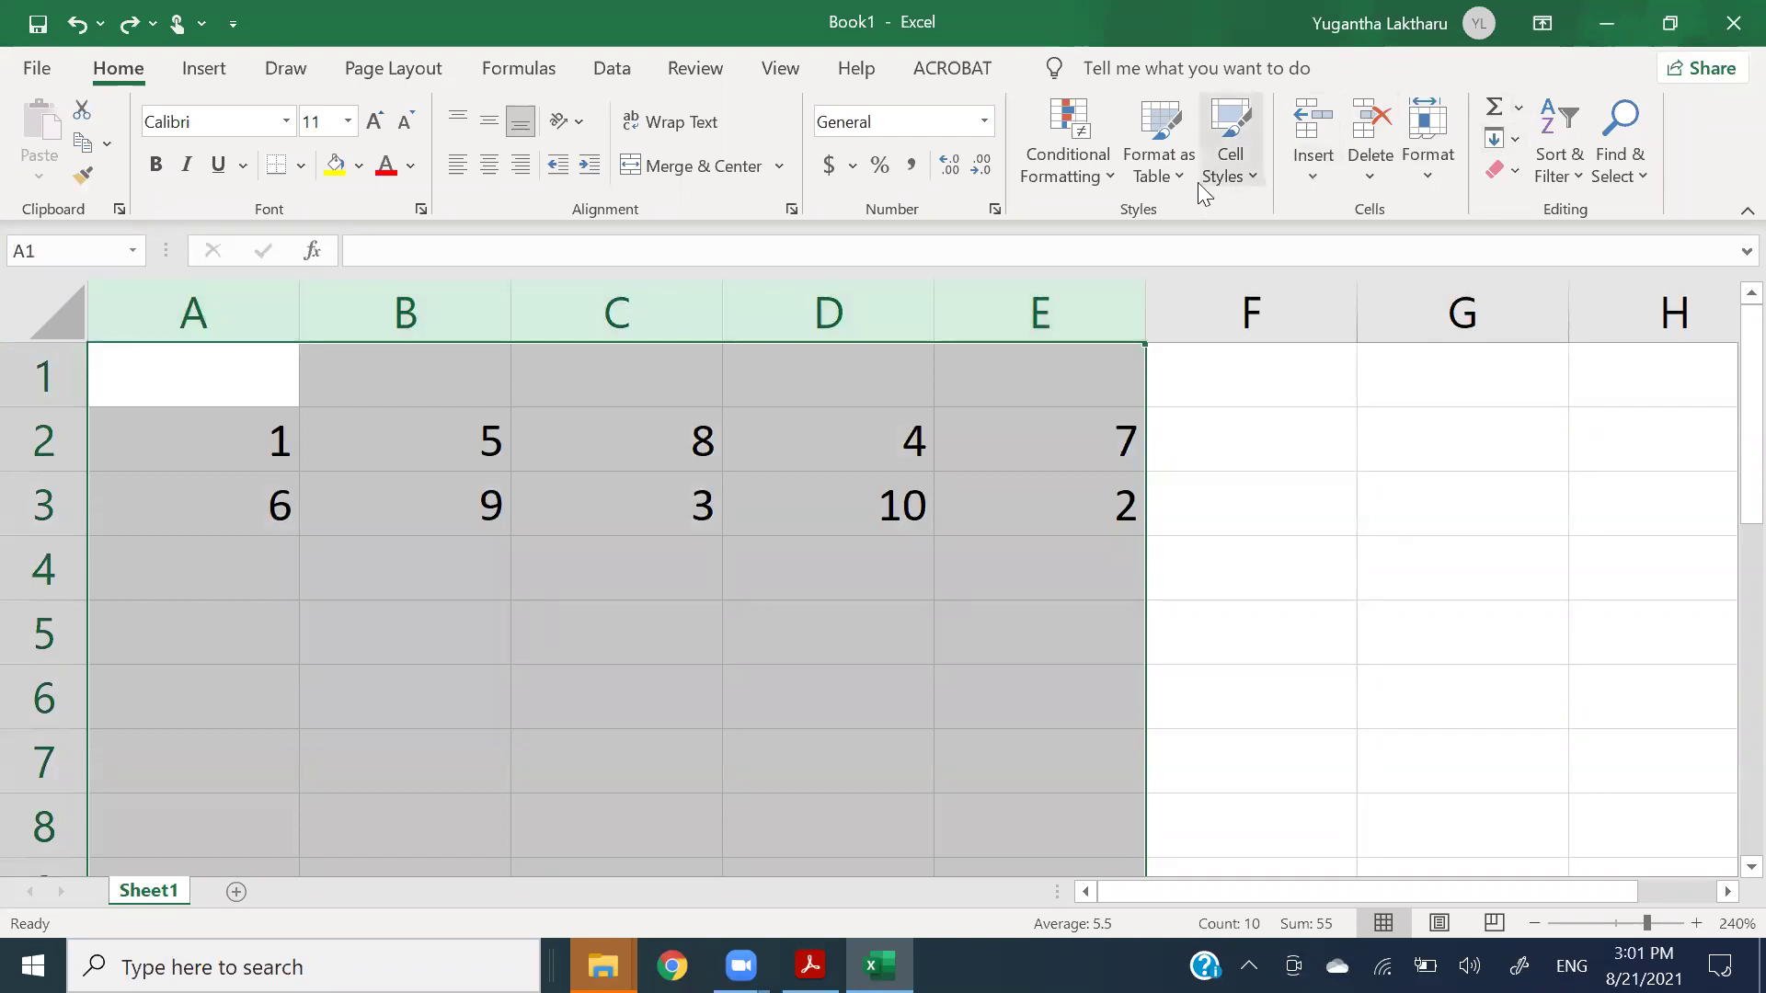
{"action": "left_click", "coordinate": [1158, 164]}
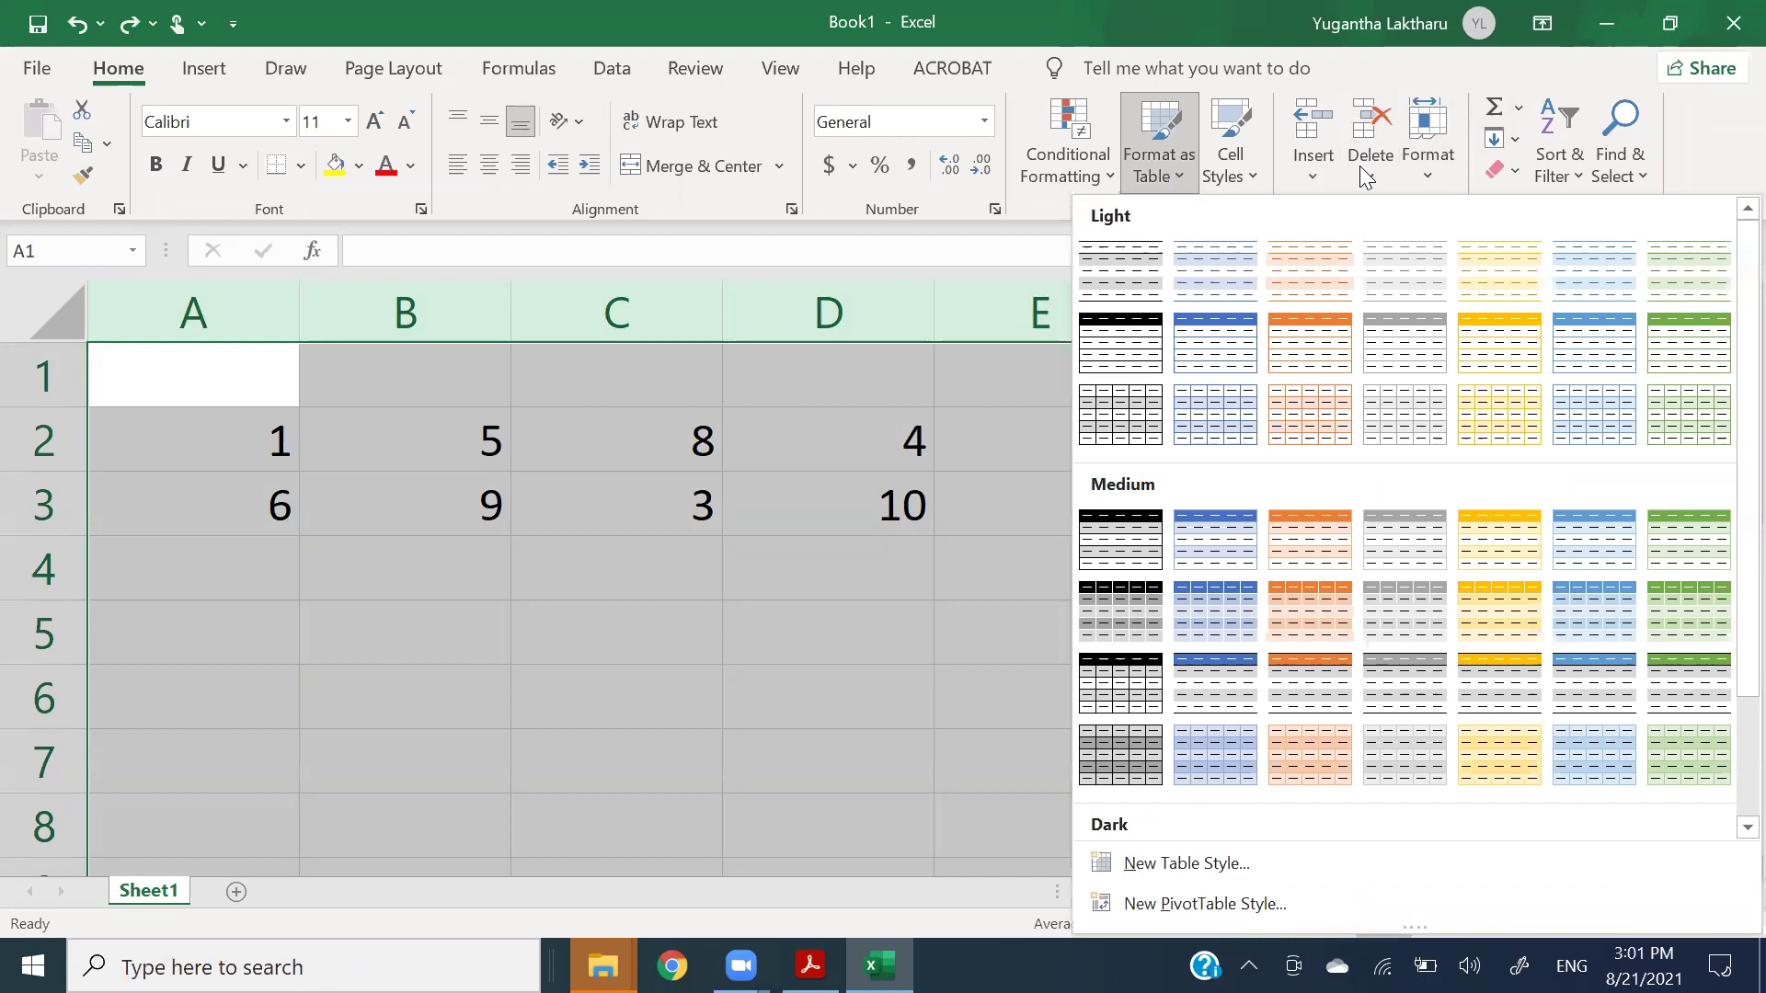
{"action": "left_click", "coordinate": [1428, 152]}
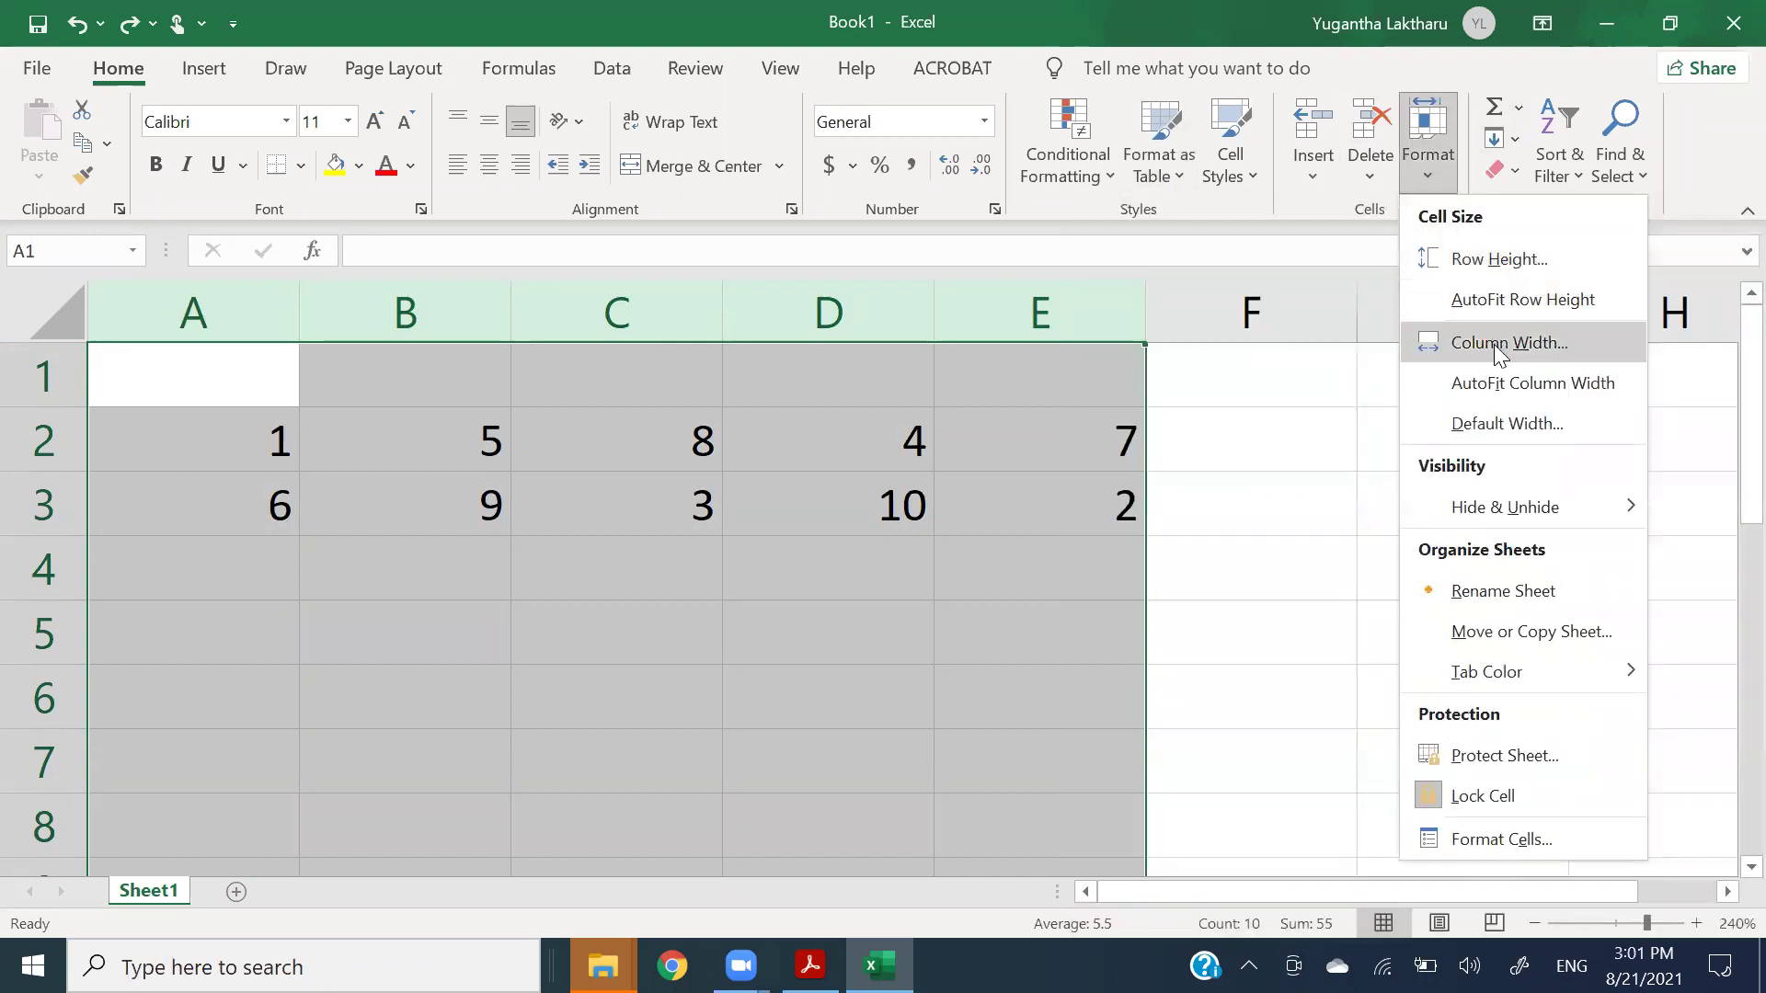
{"action": "left_click", "coordinate": [1499, 350]}
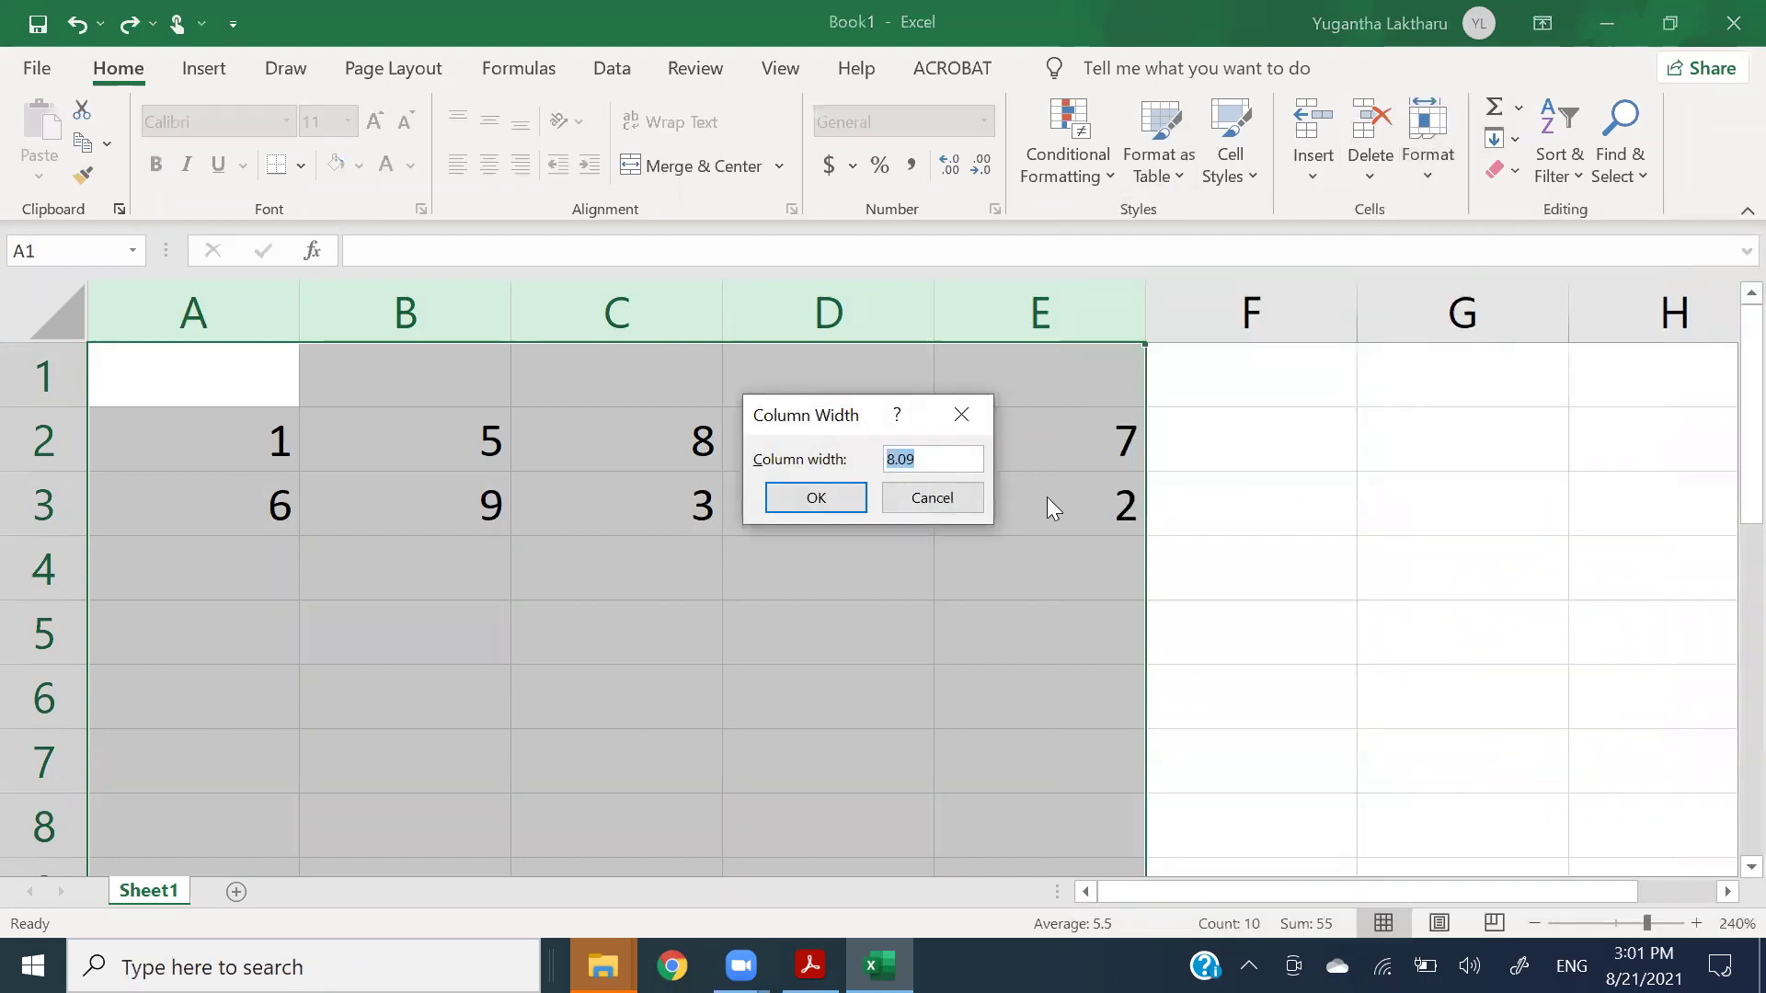
{"action": "type", "text": "4"}
{"action": "key", "text": "Return"}
{"action": "left_click", "coordinate": [870, 559]}
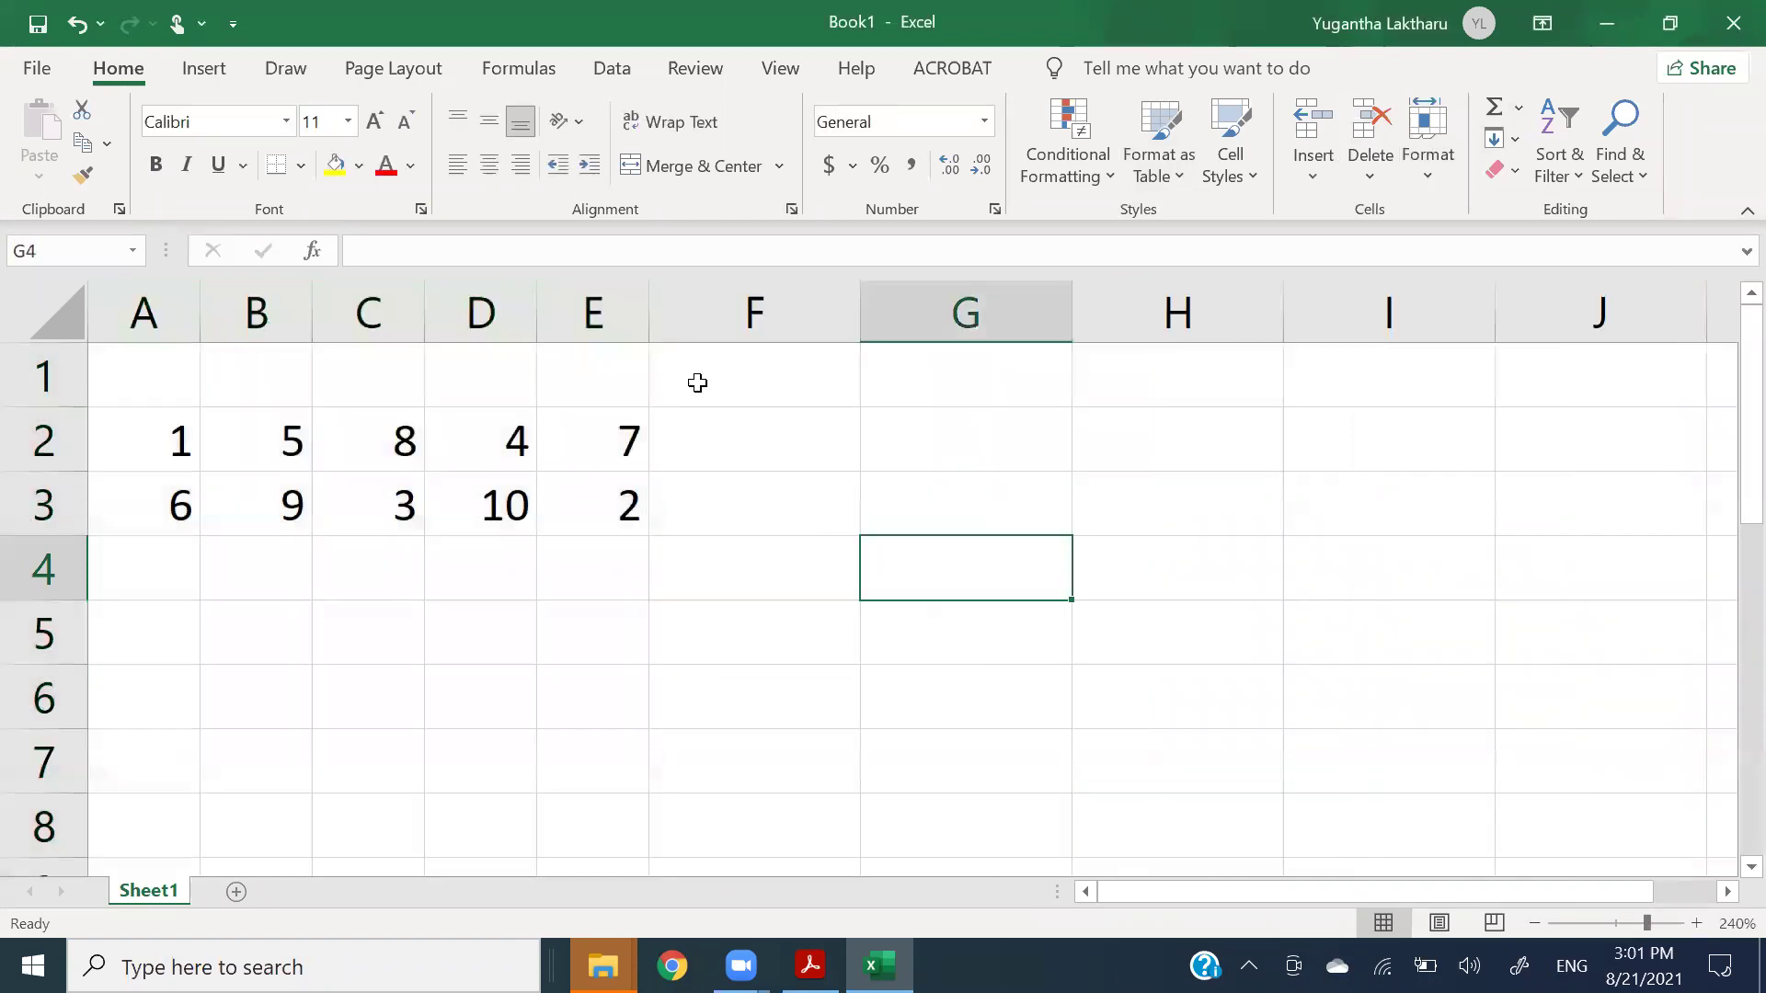
- Enter the heading Total in cell F1 and the heading Average in cell G1
{"action": "left_click", "coordinate": [743, 363]}
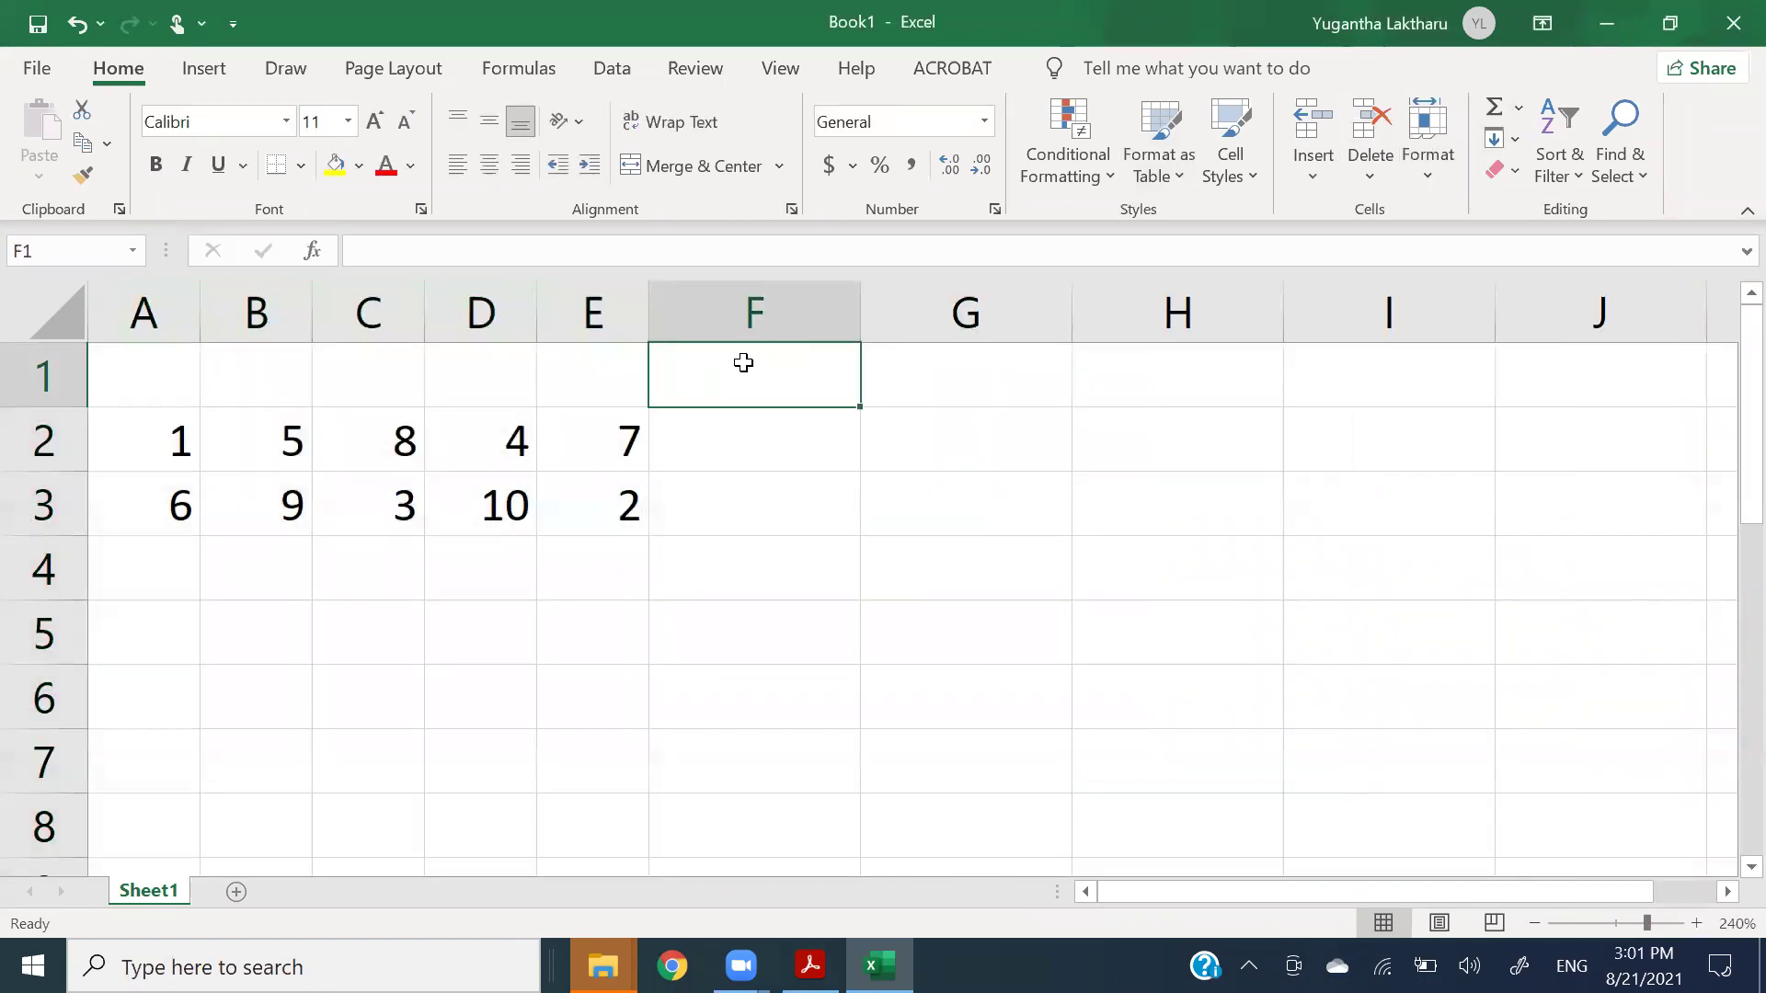
{"action": "type", "text": "Total"}
{"action": "key", "text": "Tab"}
{"action": "type", "text": "Average"}
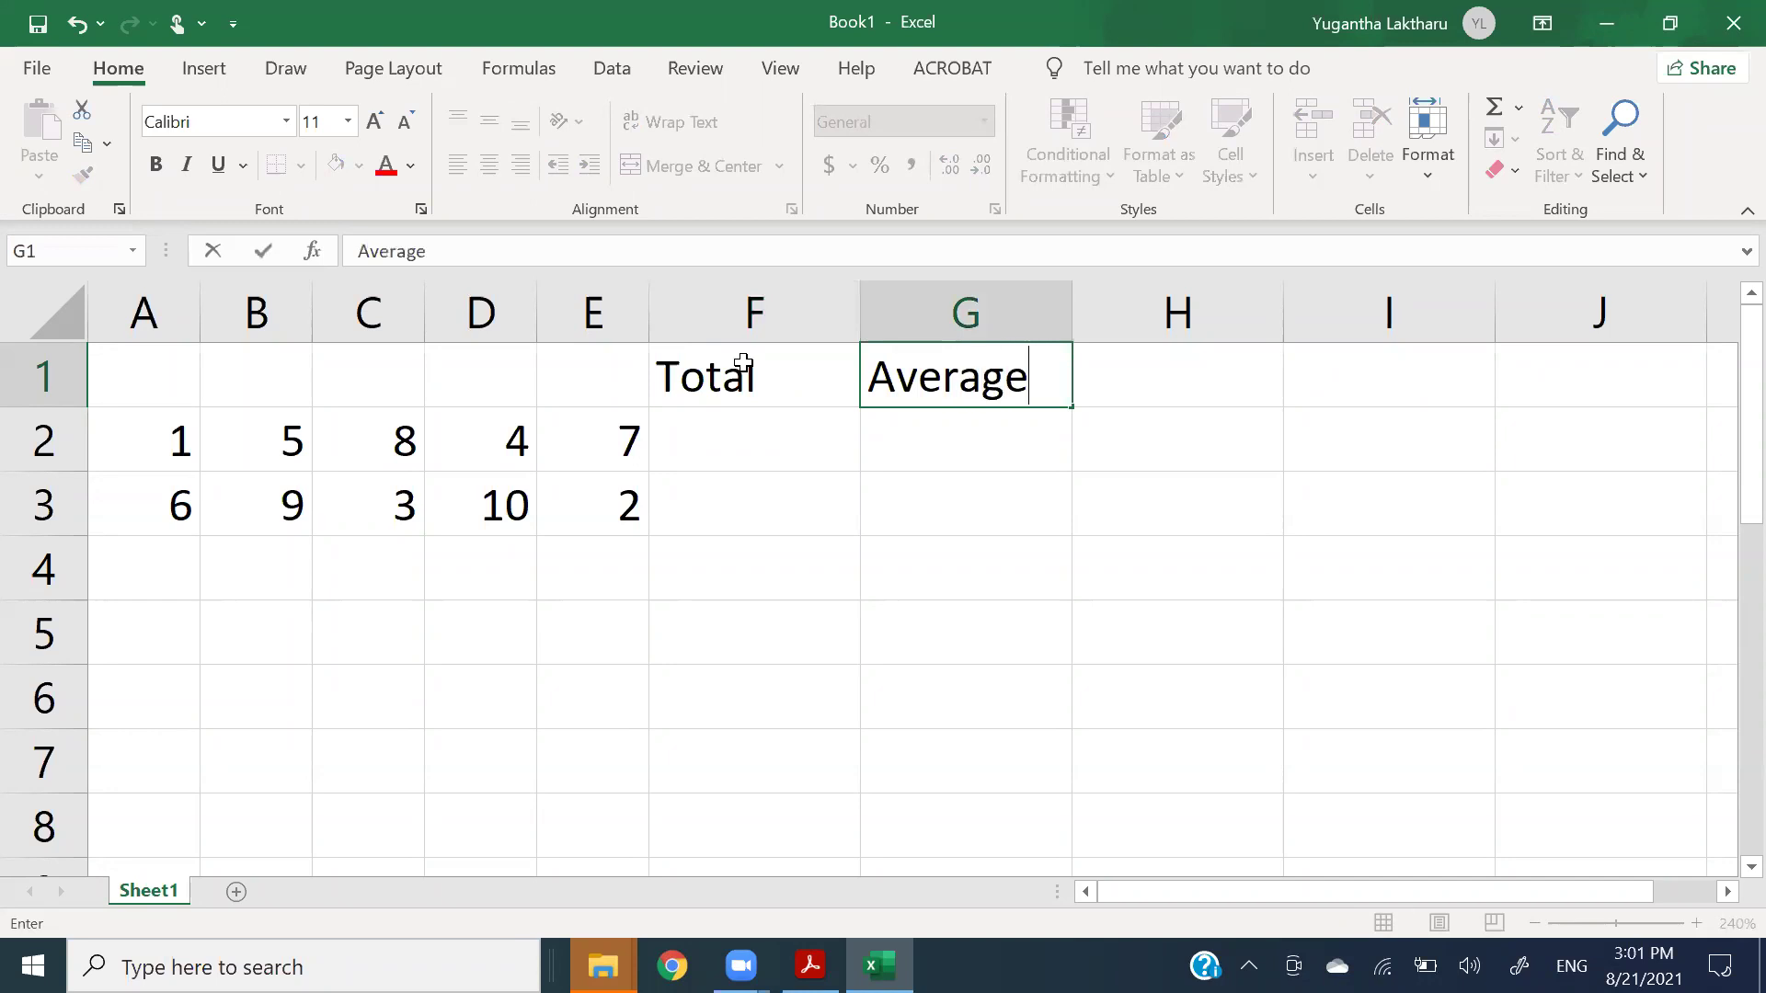
- Enter the heading Maximum in cell H1, correcting its spelling and capitalization
{"action": "key", "text": "Tab"}
{"action": "type", "text": "Min"}
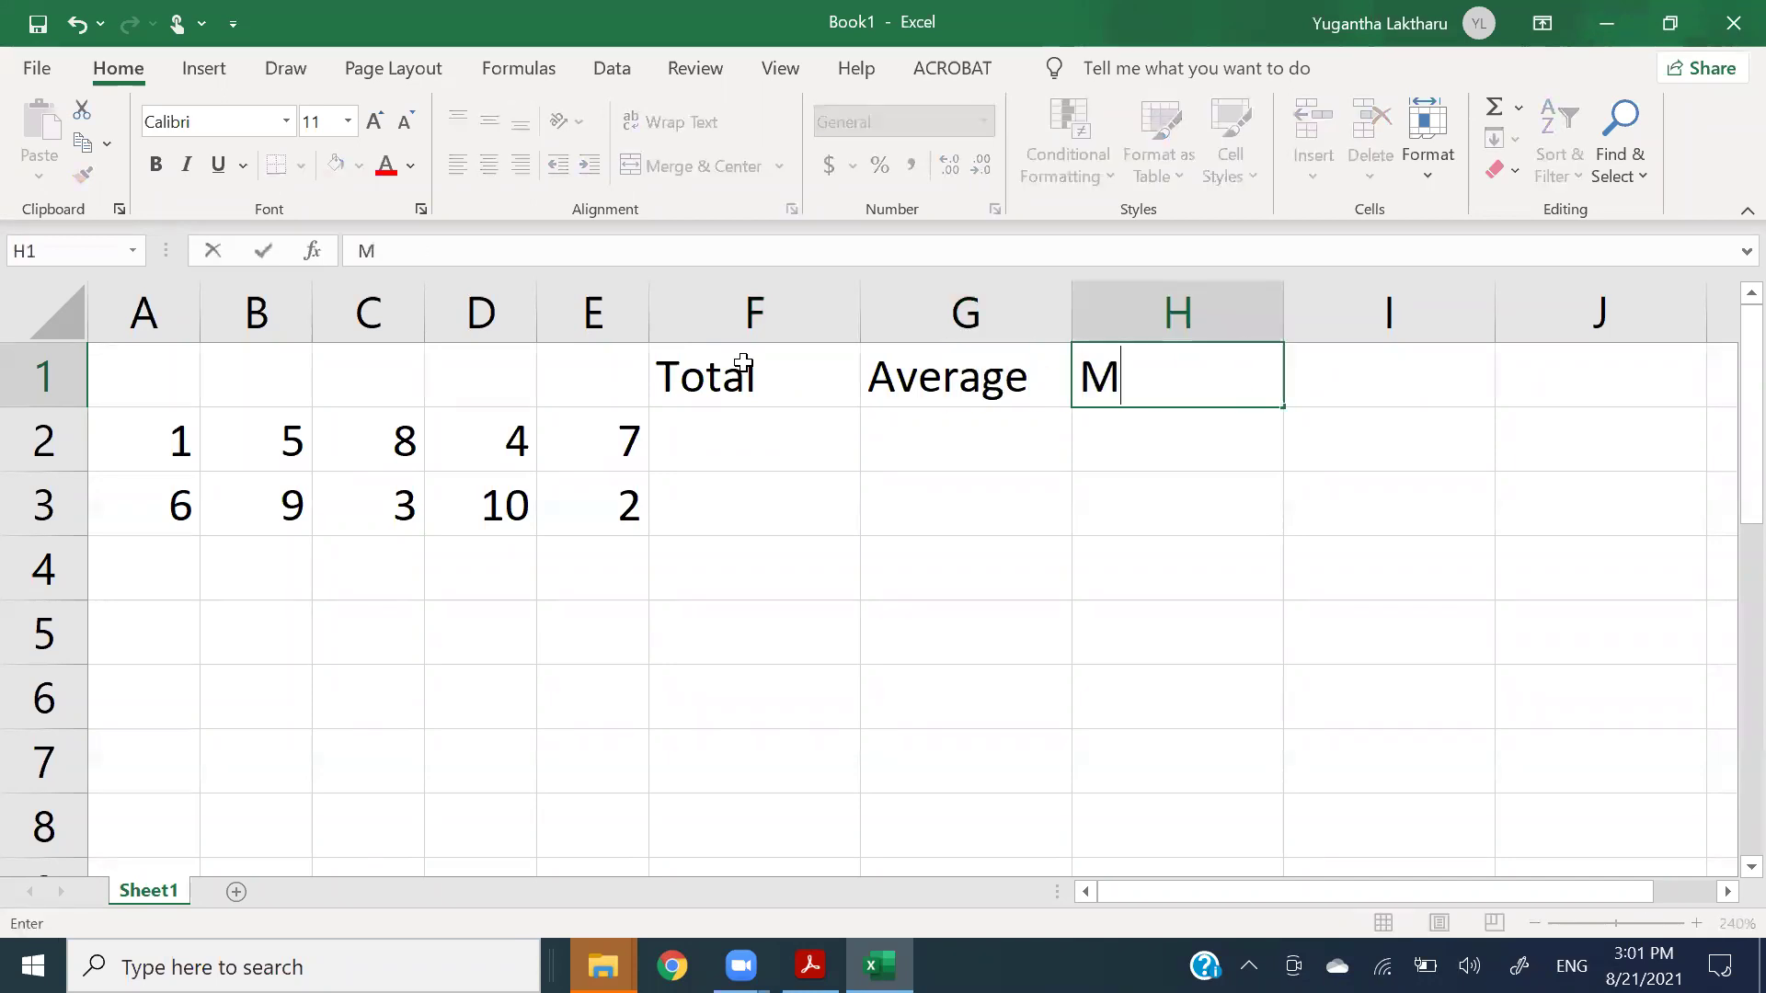
{"action": "key", "text": "BackSpace"}
{"action": "key", "text": "BackSpace"}
{"action": "type", "text": "A"}
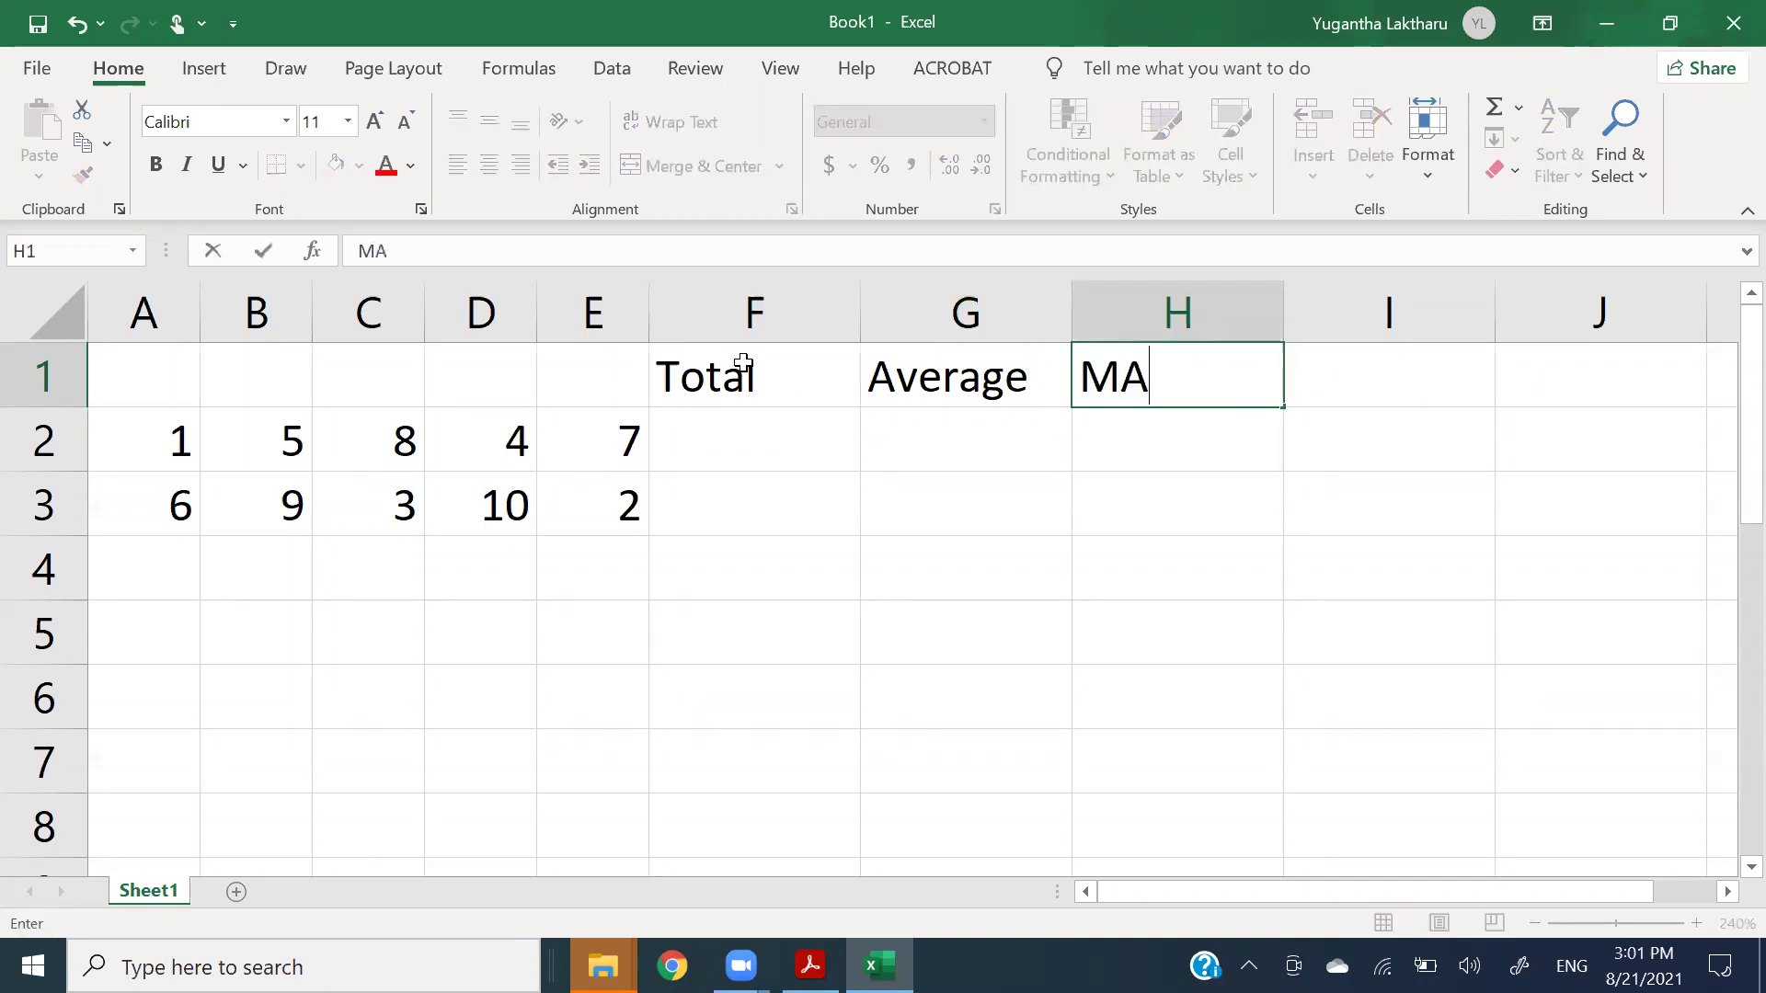
{"action": "type", "text": "x"}
{"action": "key", "text": "BackSpace"}
{"action": "key", "text": "BackSpace"}
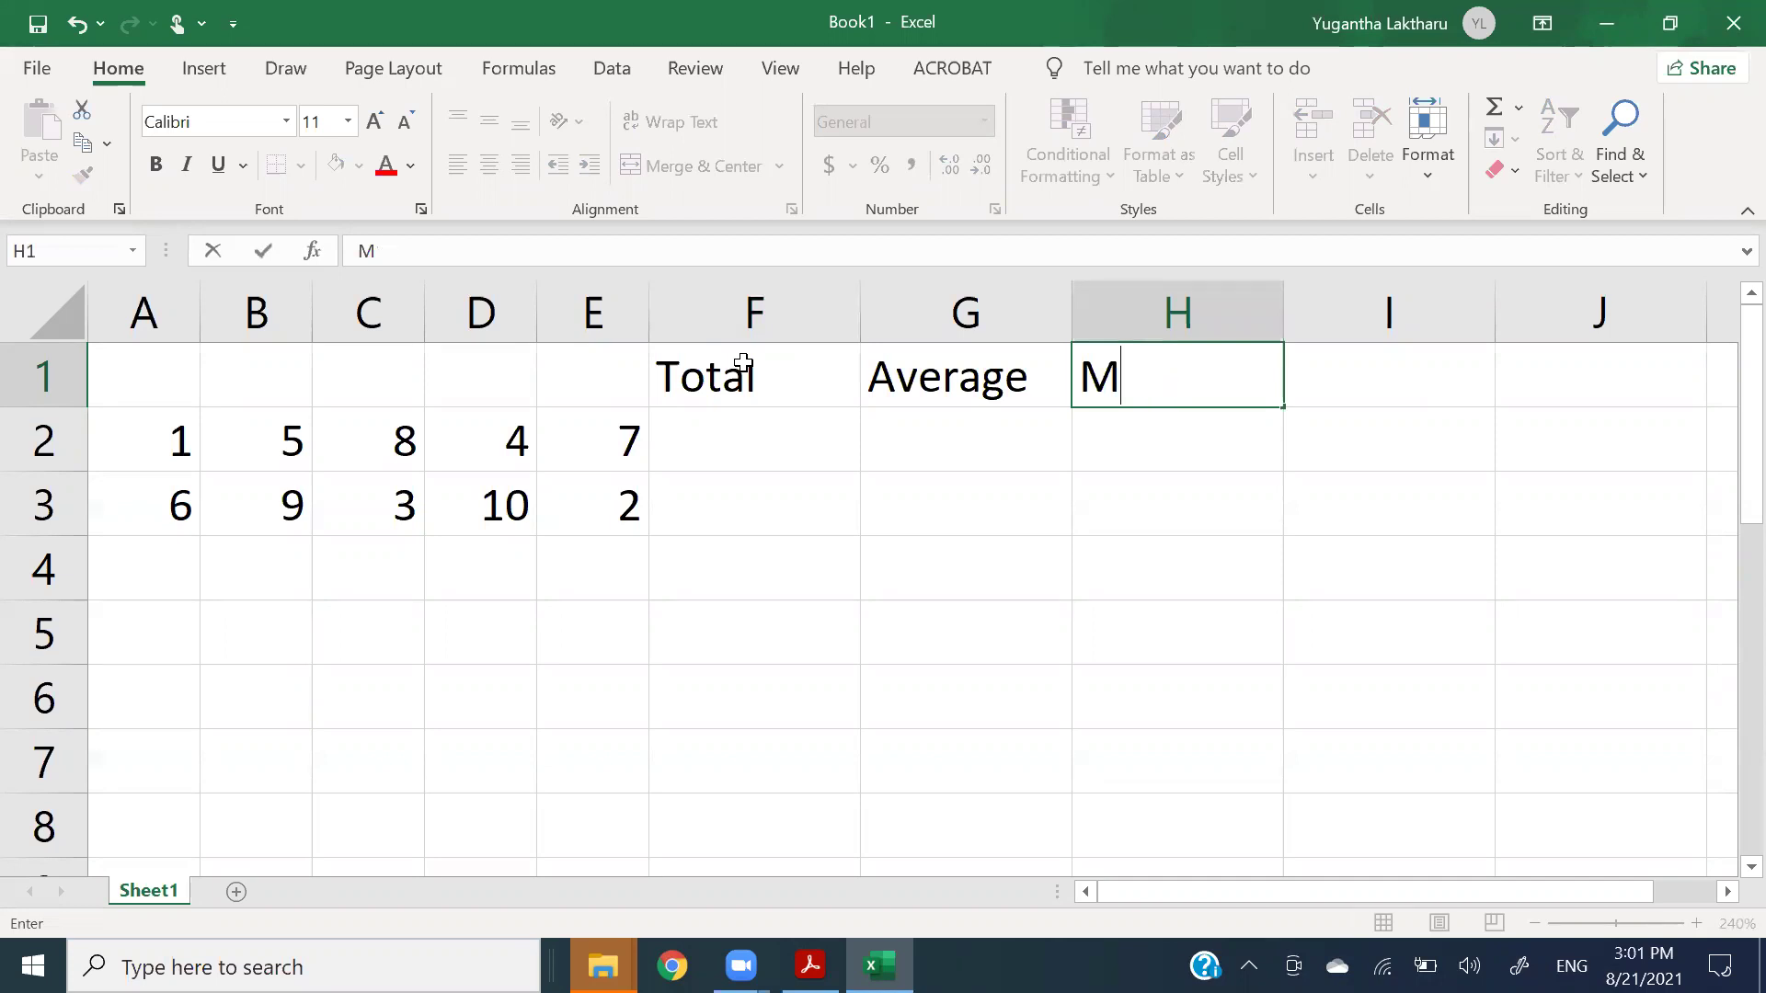
{"action": "type", "text": "aximum"}
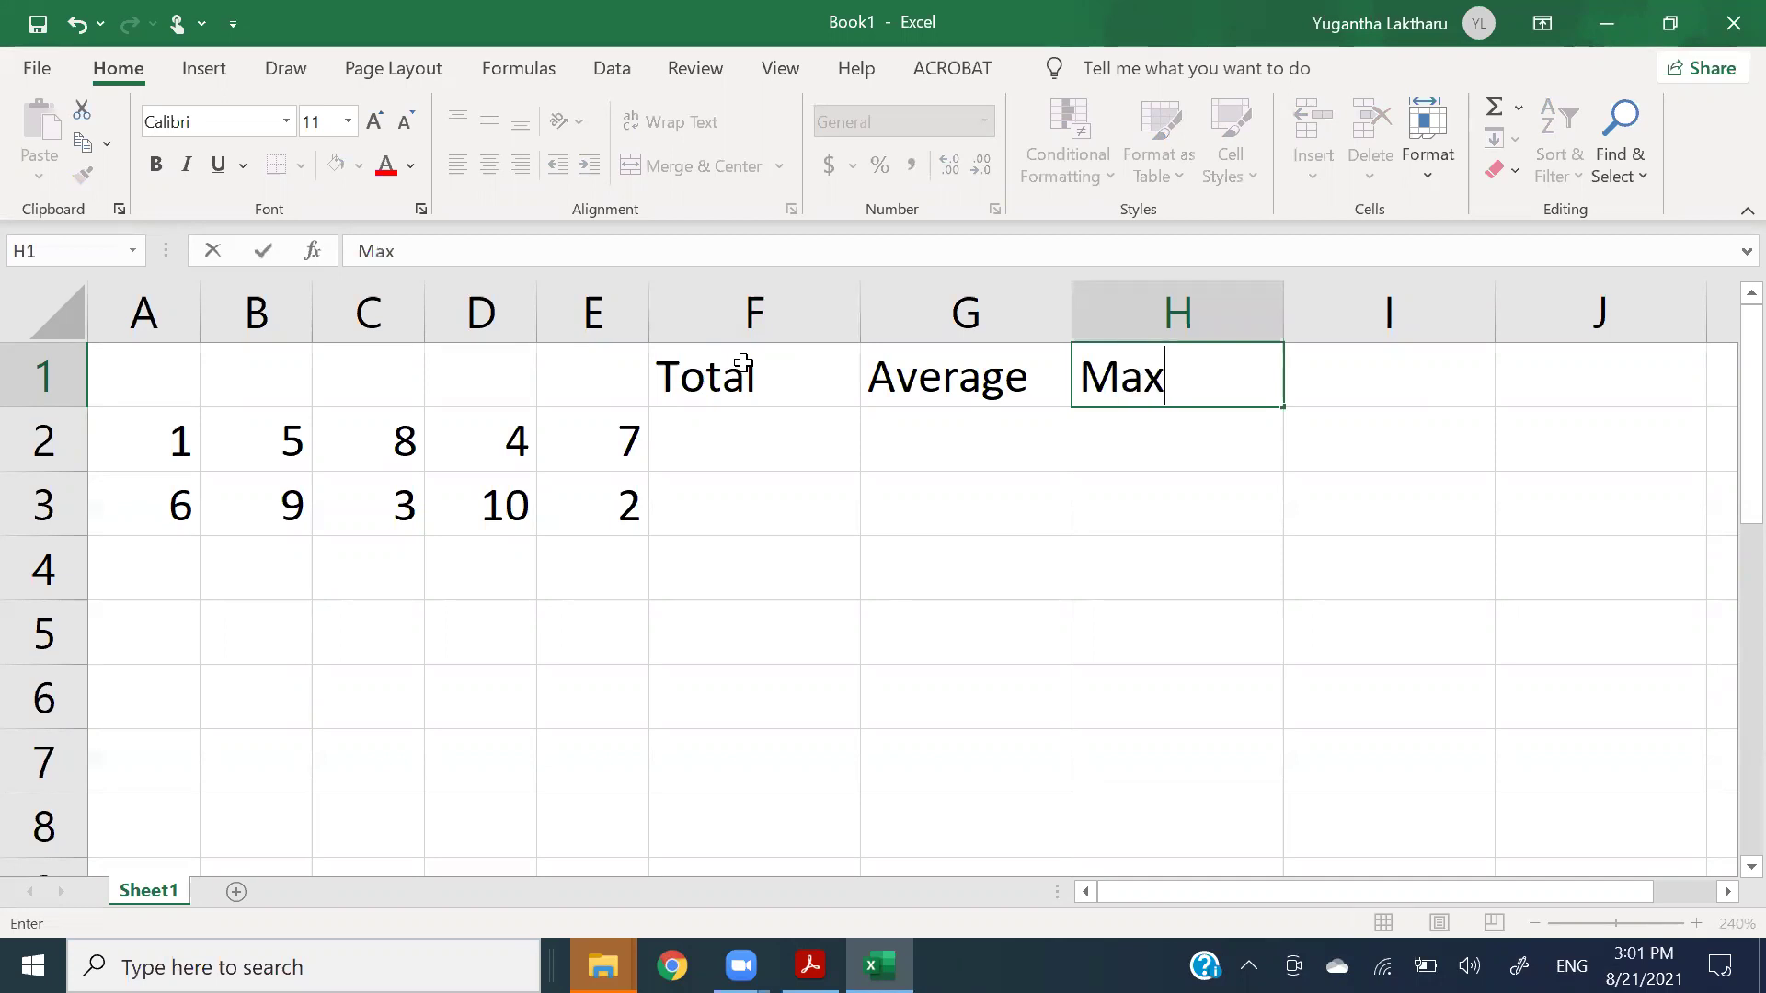
- Enter the heading Minimum in cell I1 and the heading Count in cell J1
{"action": "key", "text": "Tab"}
{"action": "type", "text": "Minimum"}
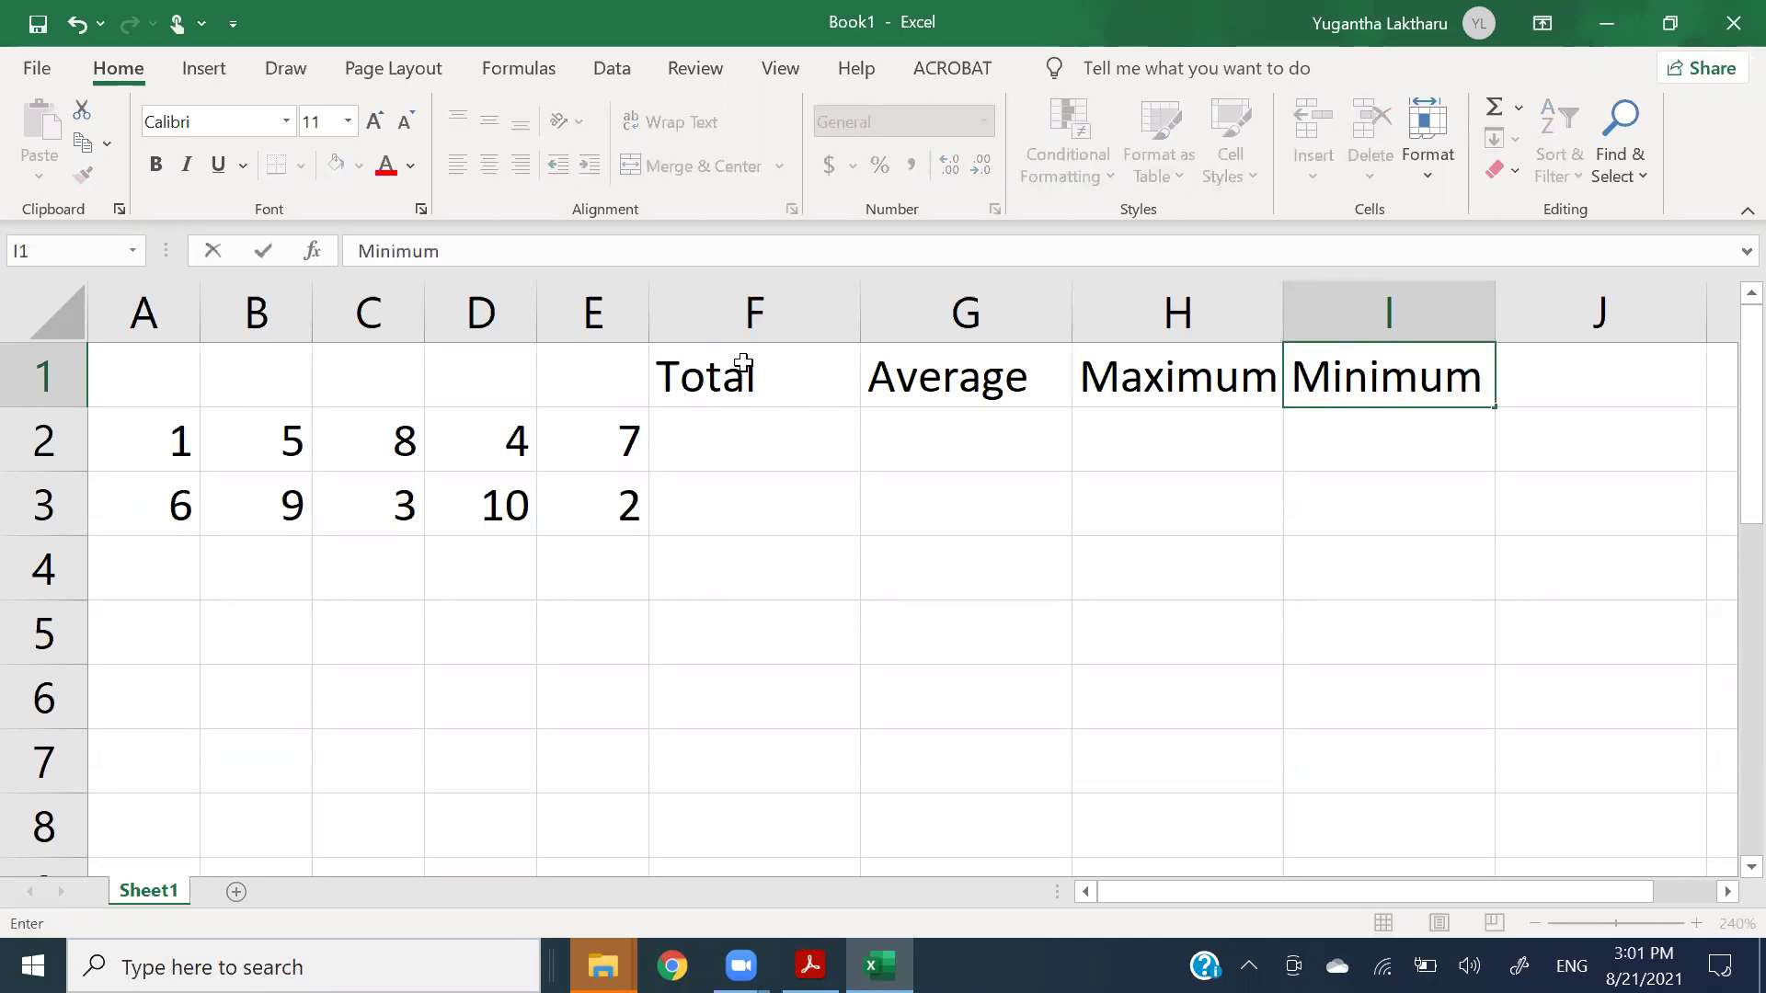
{"action": "key", "text": "Tab"}
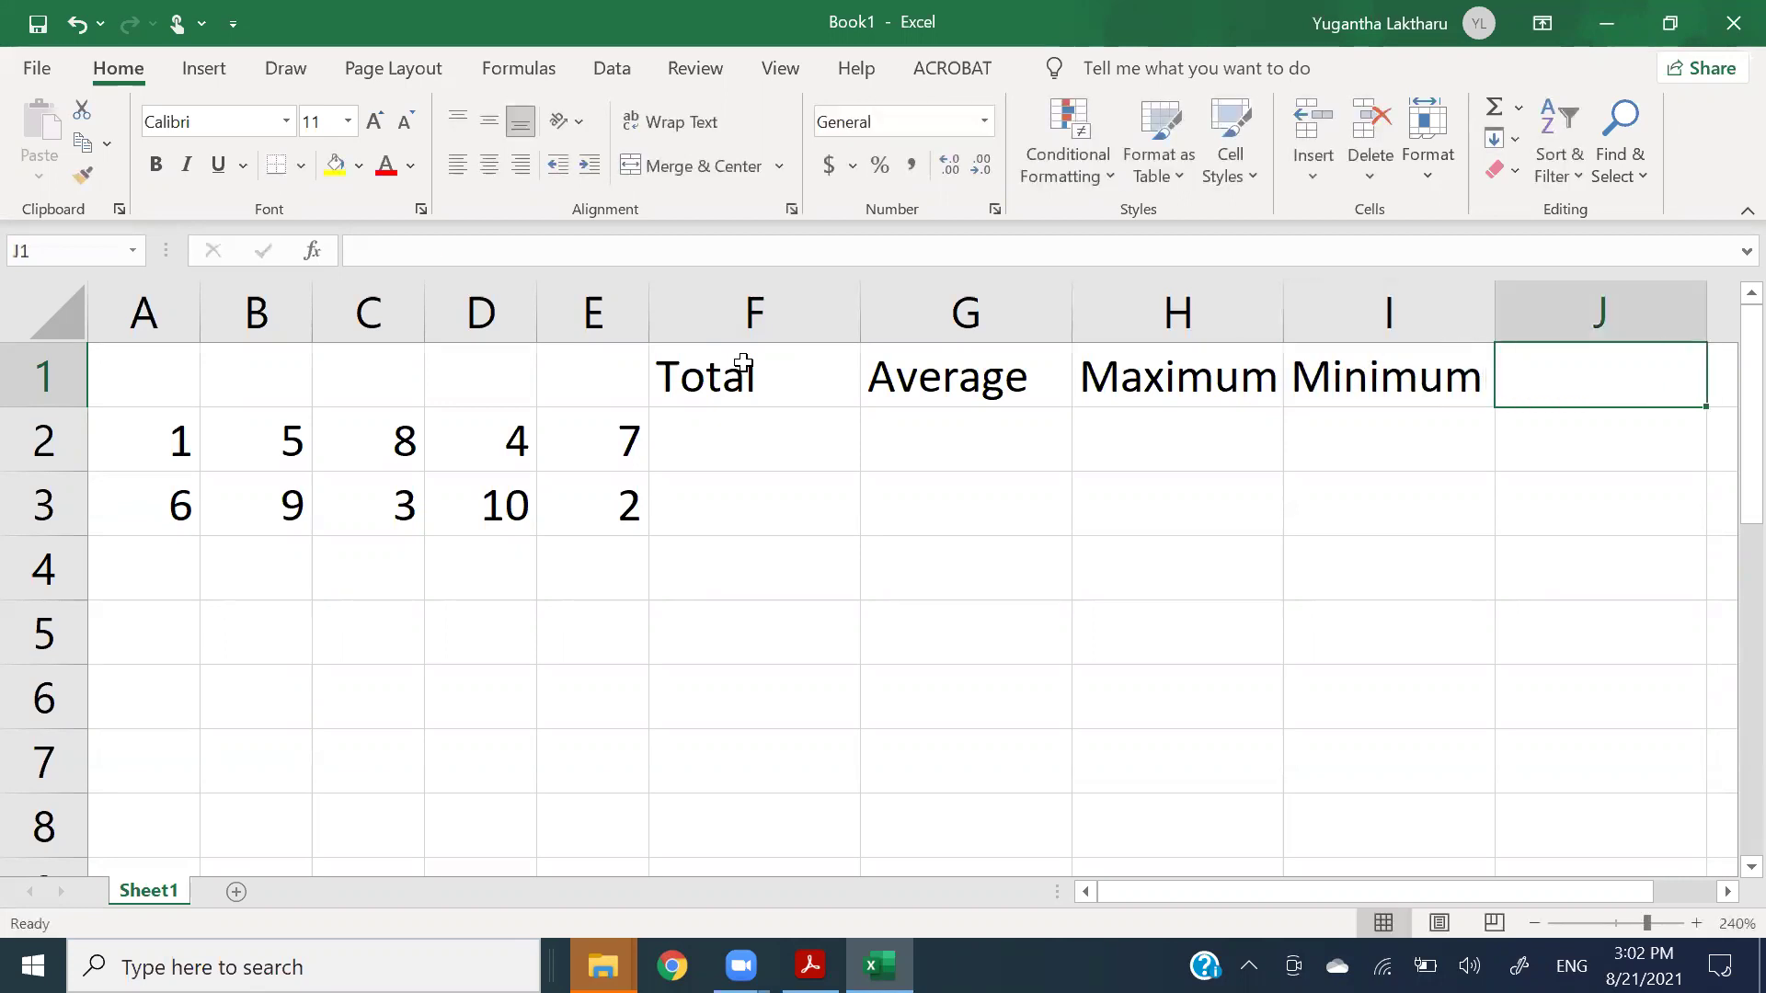
{"action": "type", "text": "Cout"}
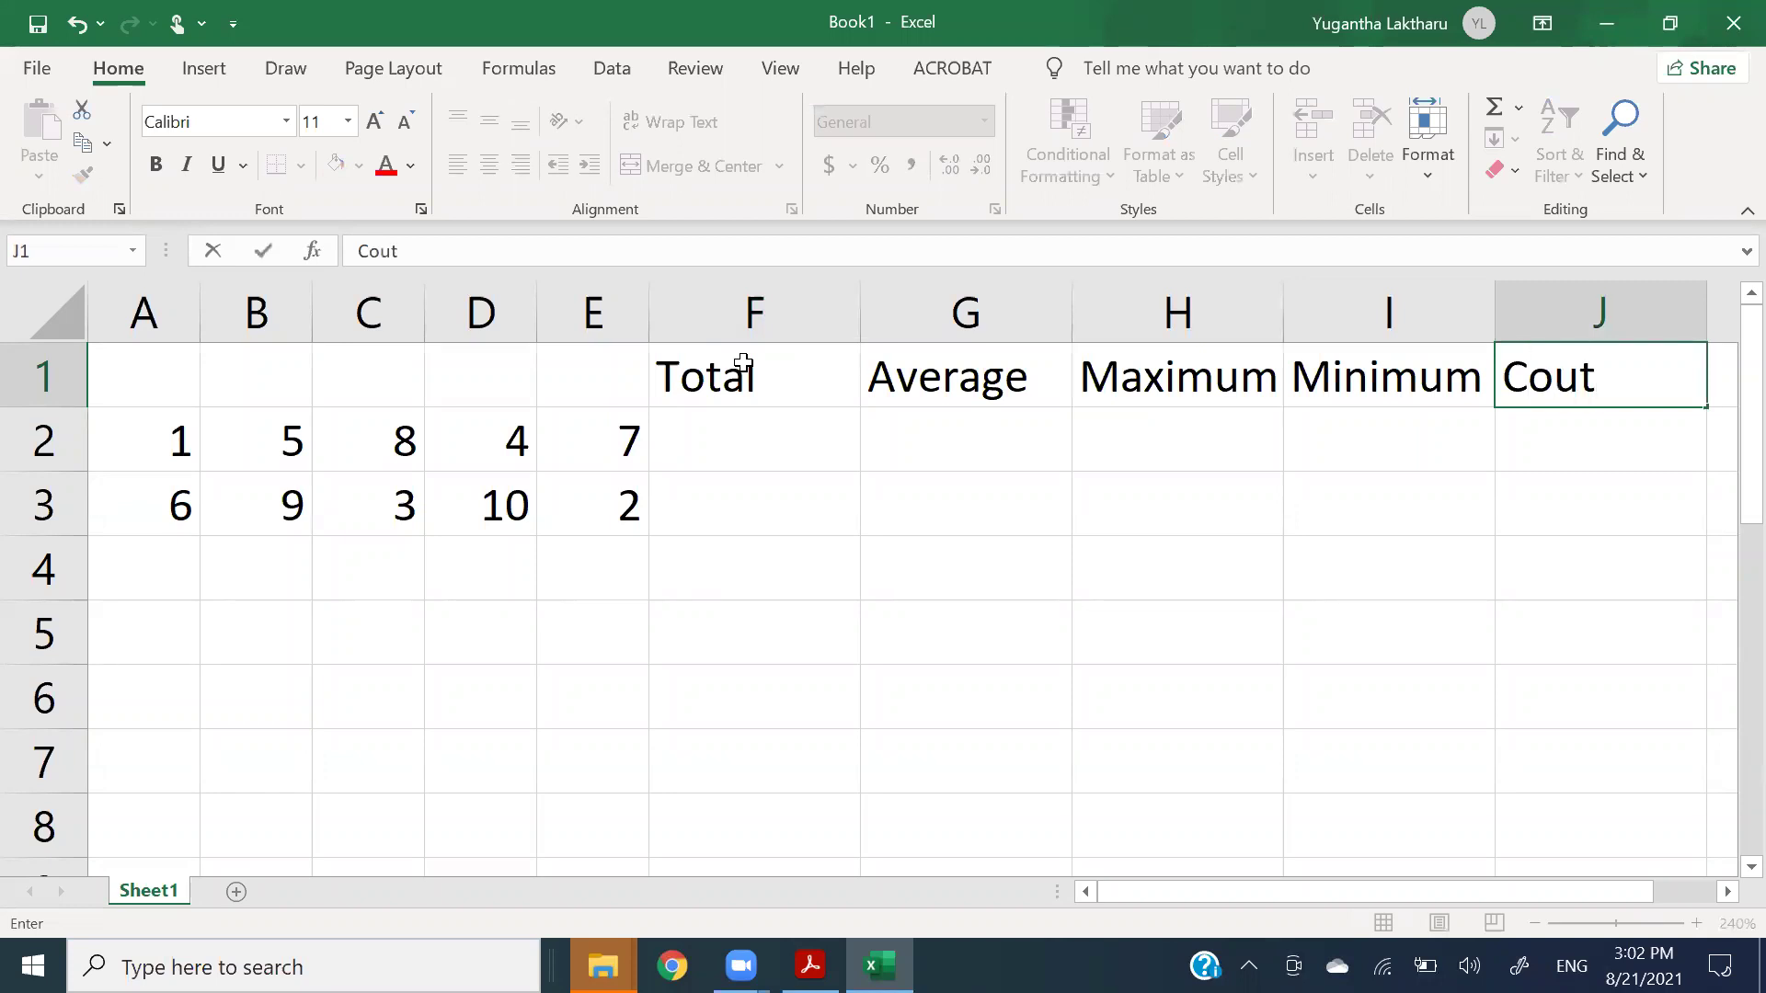
{"action": "key", "text": "BackSpace"}
{"action": "type", "text": "nt"}
{"action": "left_click", "coordinate": [791, 440]}
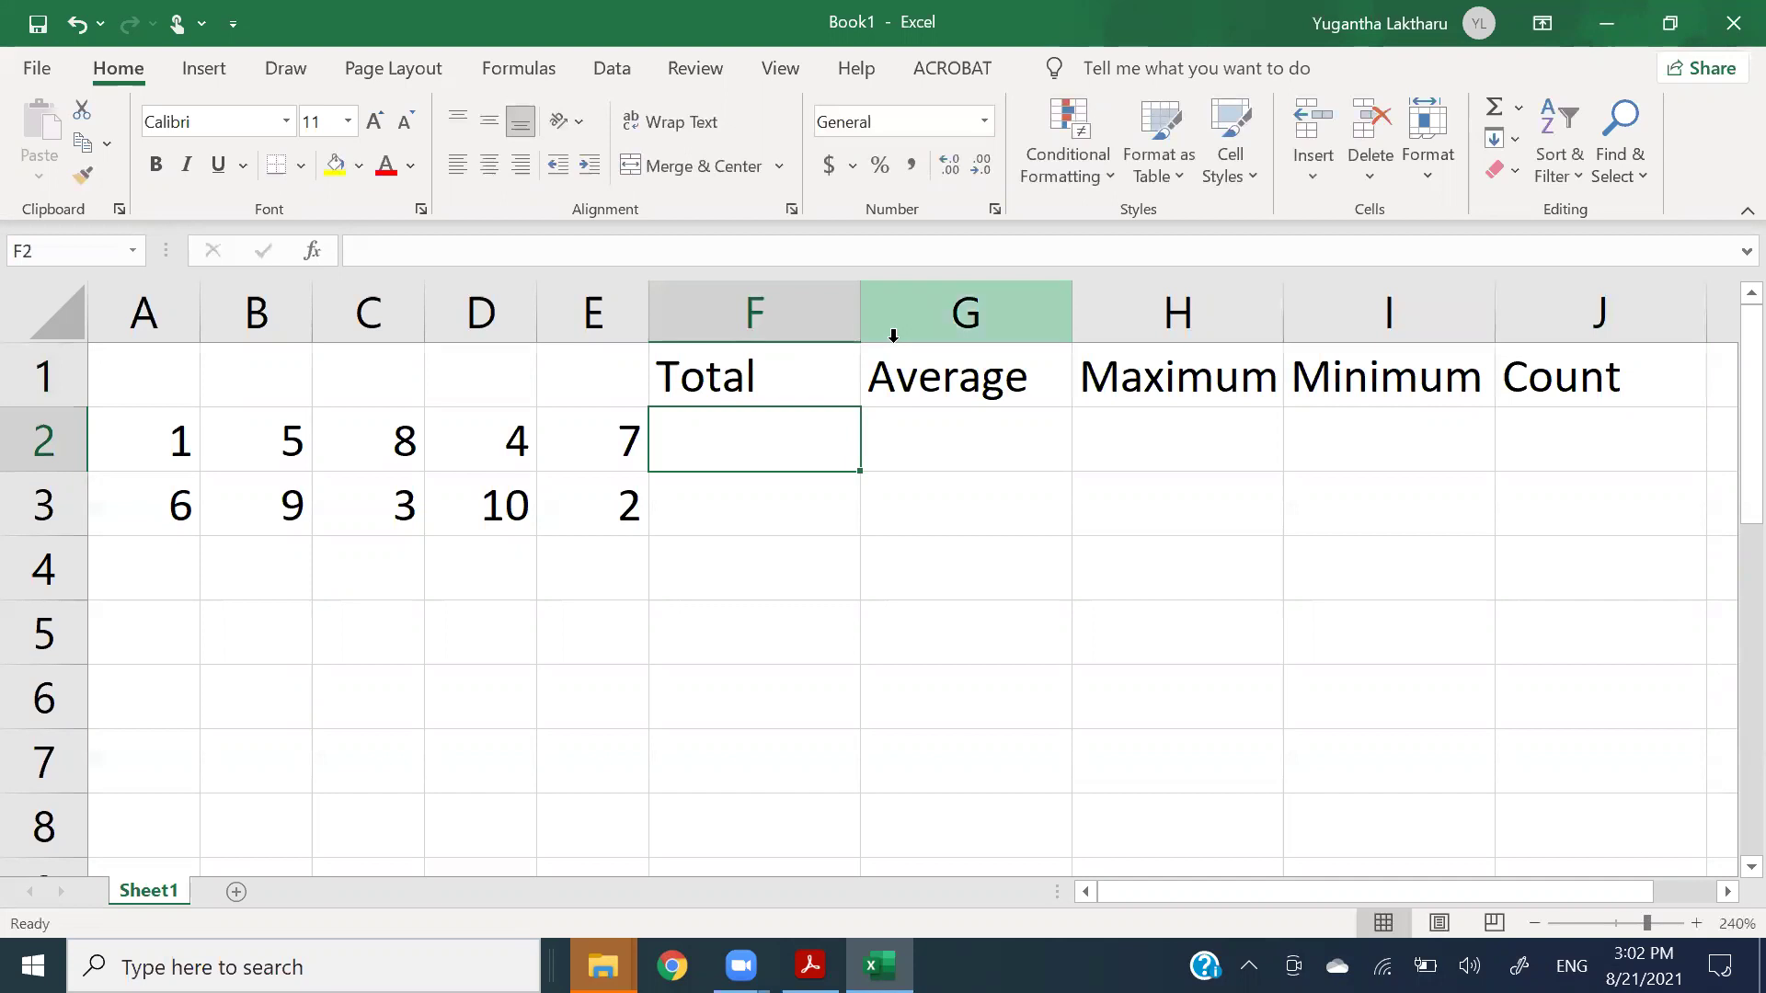
- Review the first row of numbers, A2:E2, together with the empty result cells under the headings
{"action": "left_click", "coordinate": [819, 532]}
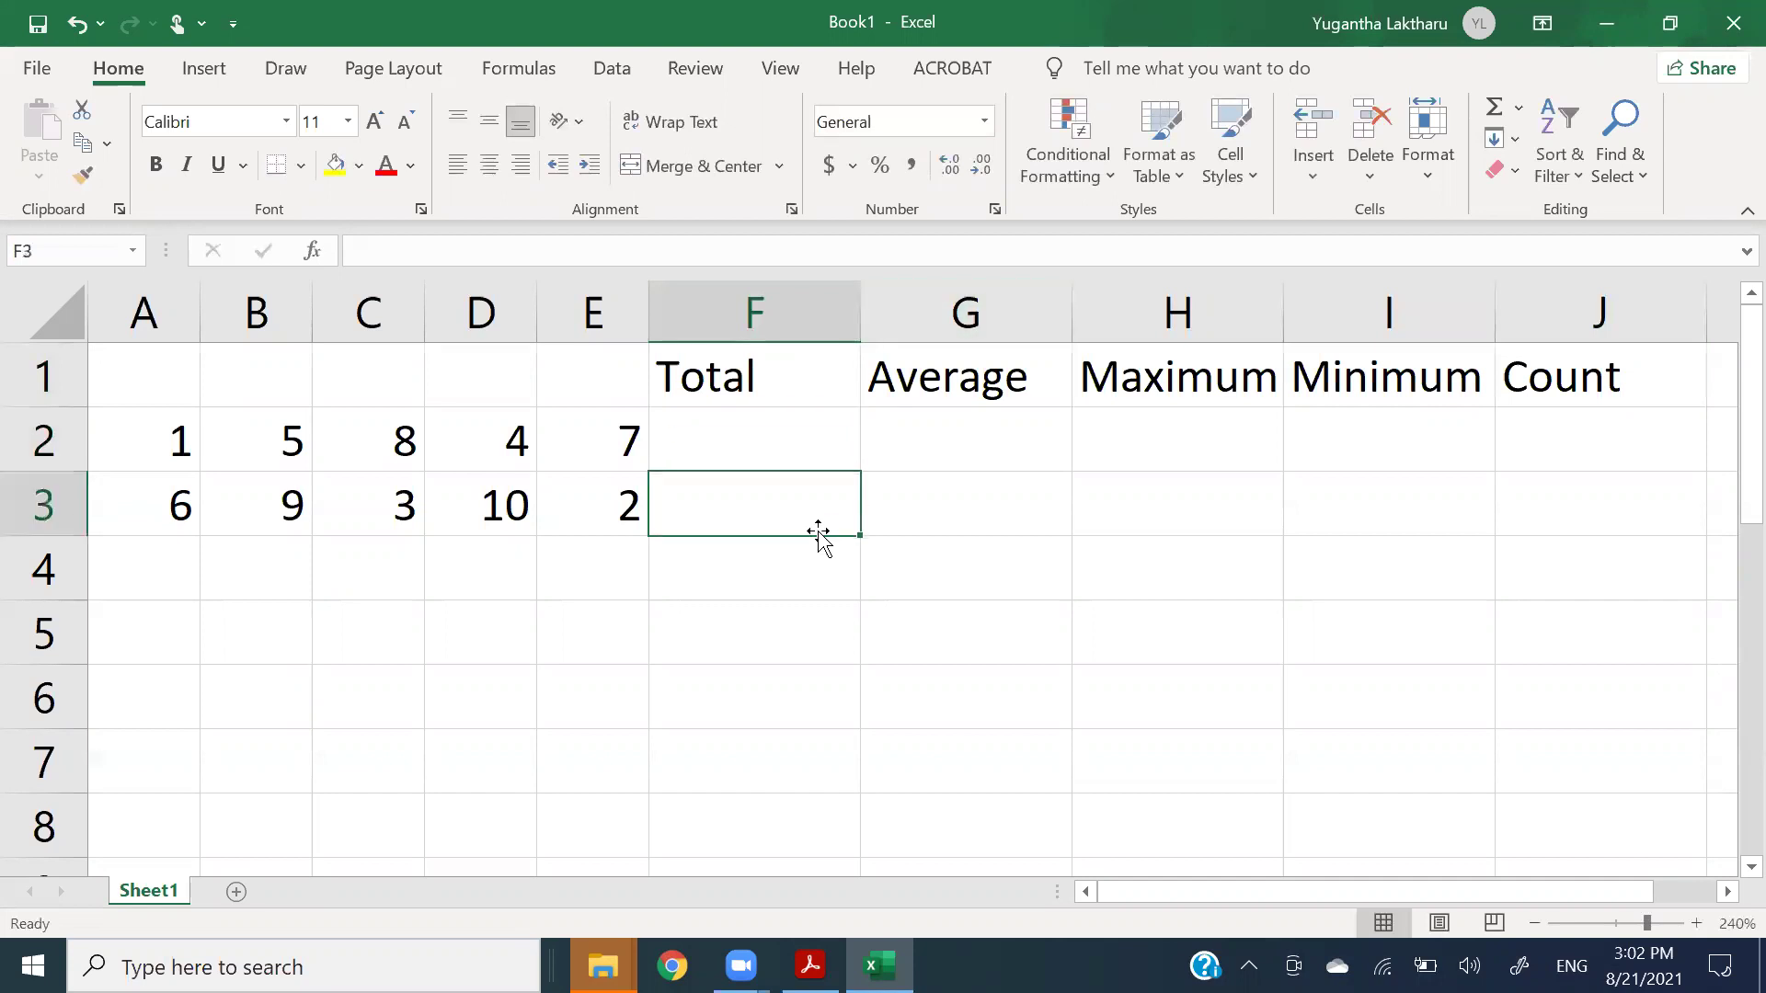
{"action": "left_click", "coordinate": [723, 450]}
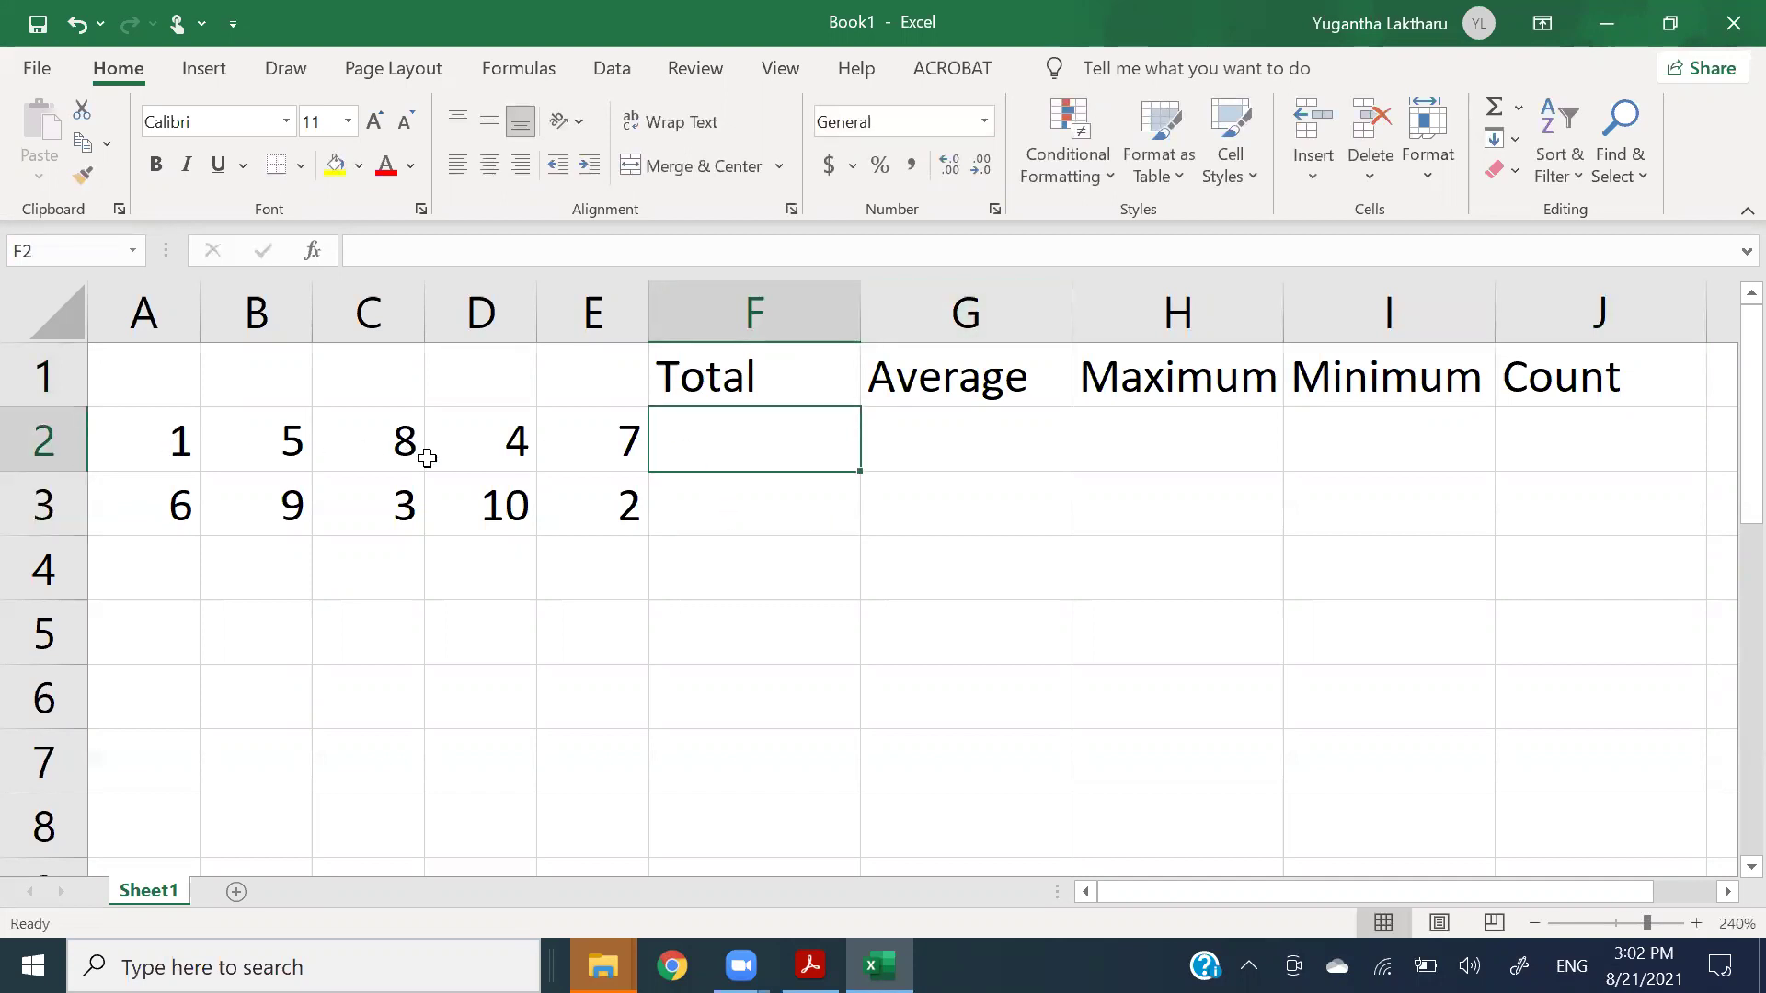
{"action": "left_click_drag", "start_coordinate": [169, 441], "coordinate": [639, 442]}
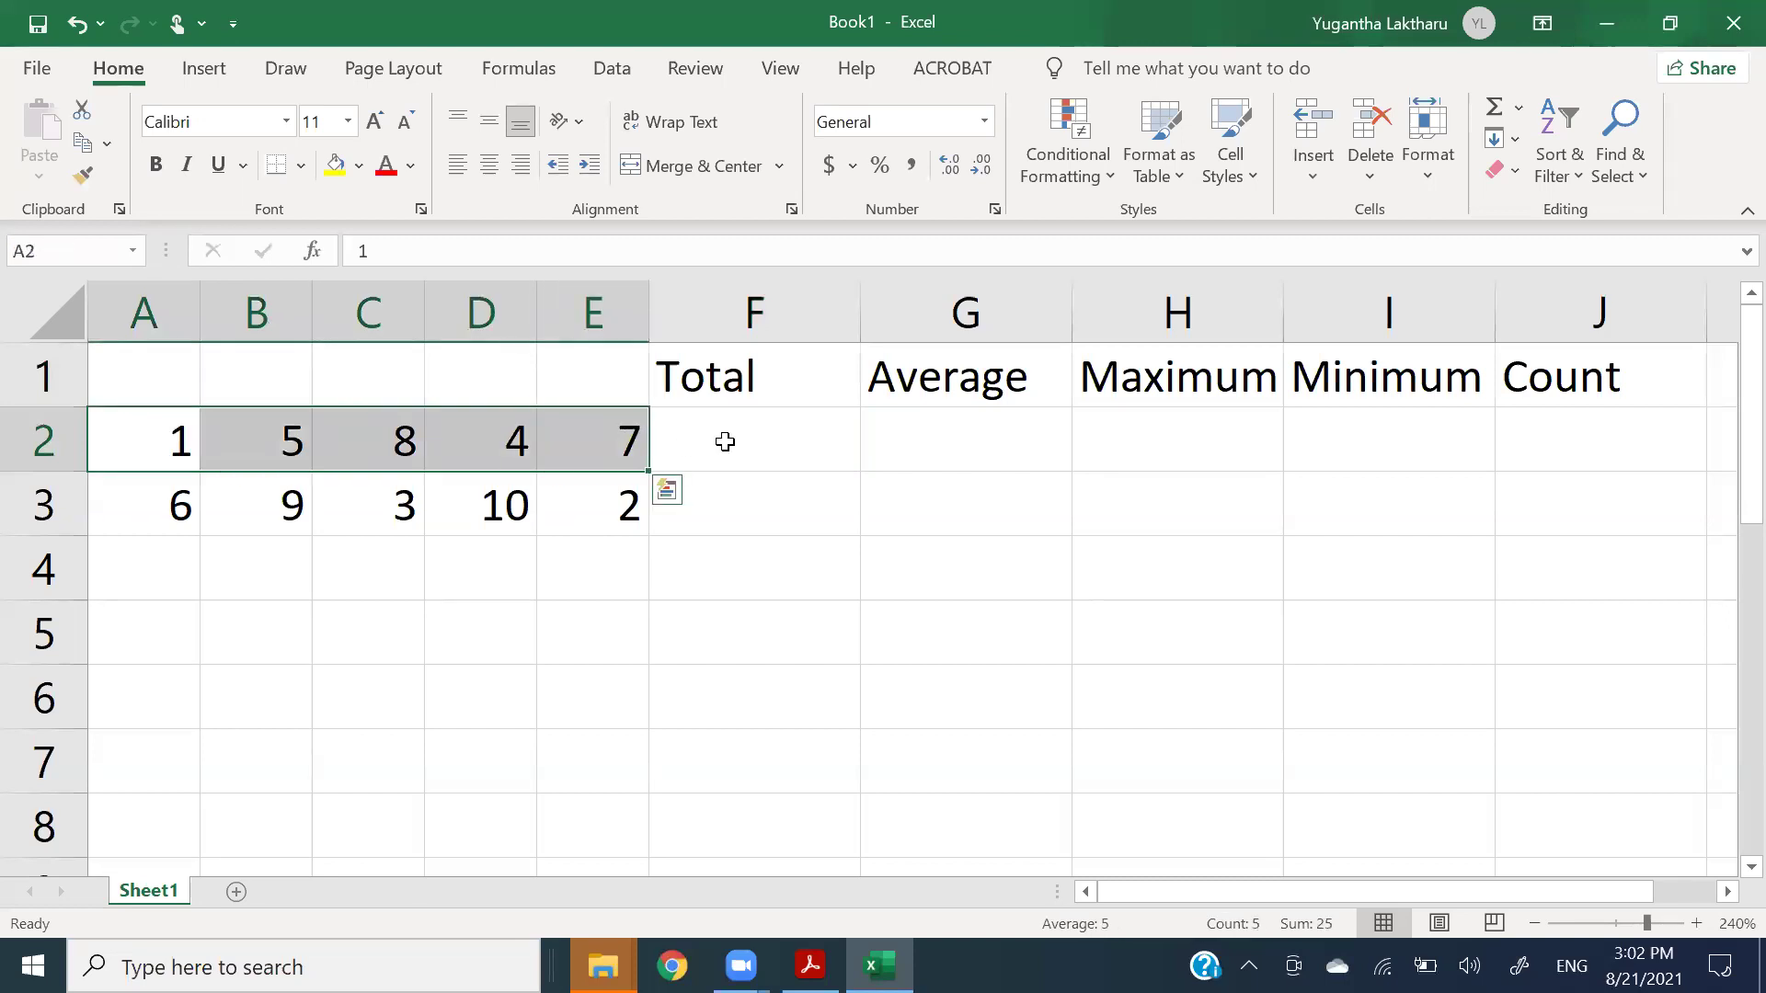
{"action": "left_click", "coordinate": [725, 442]}
{"action": "left_click_drag", "start_coordinate": [158, 445], "coordinate": [608, 453]}
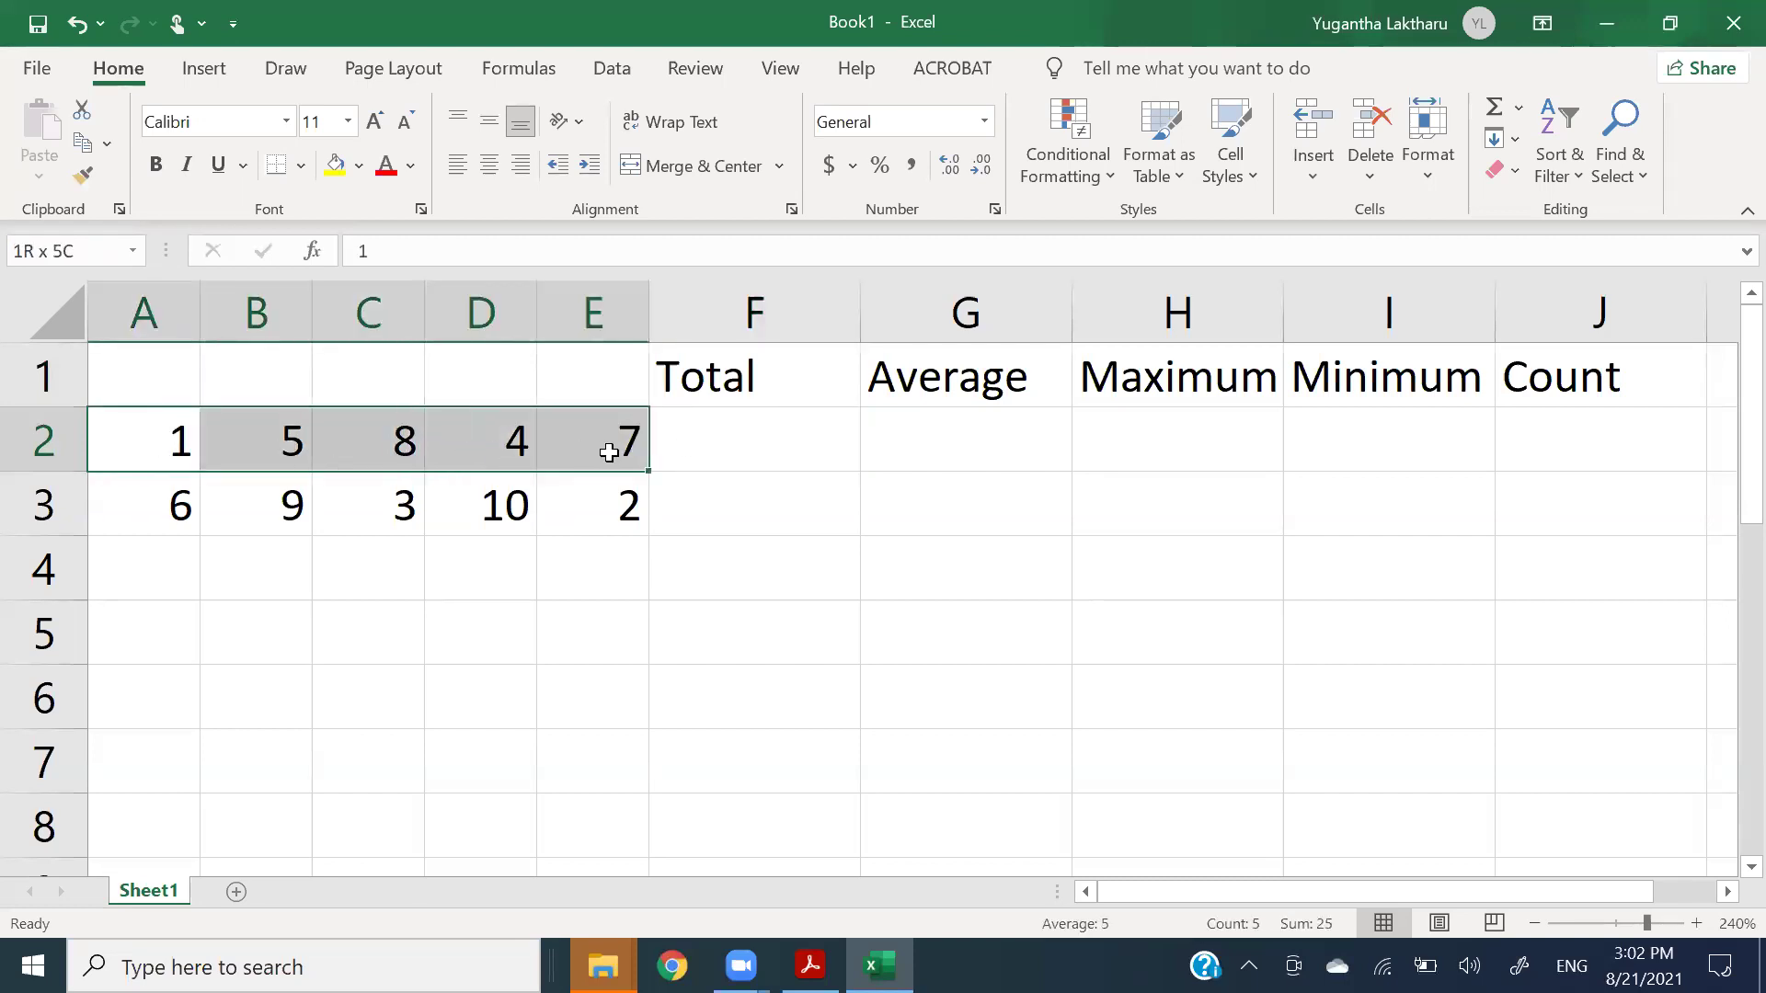
{"action": "left_click", "coordinate": [881, 442]}
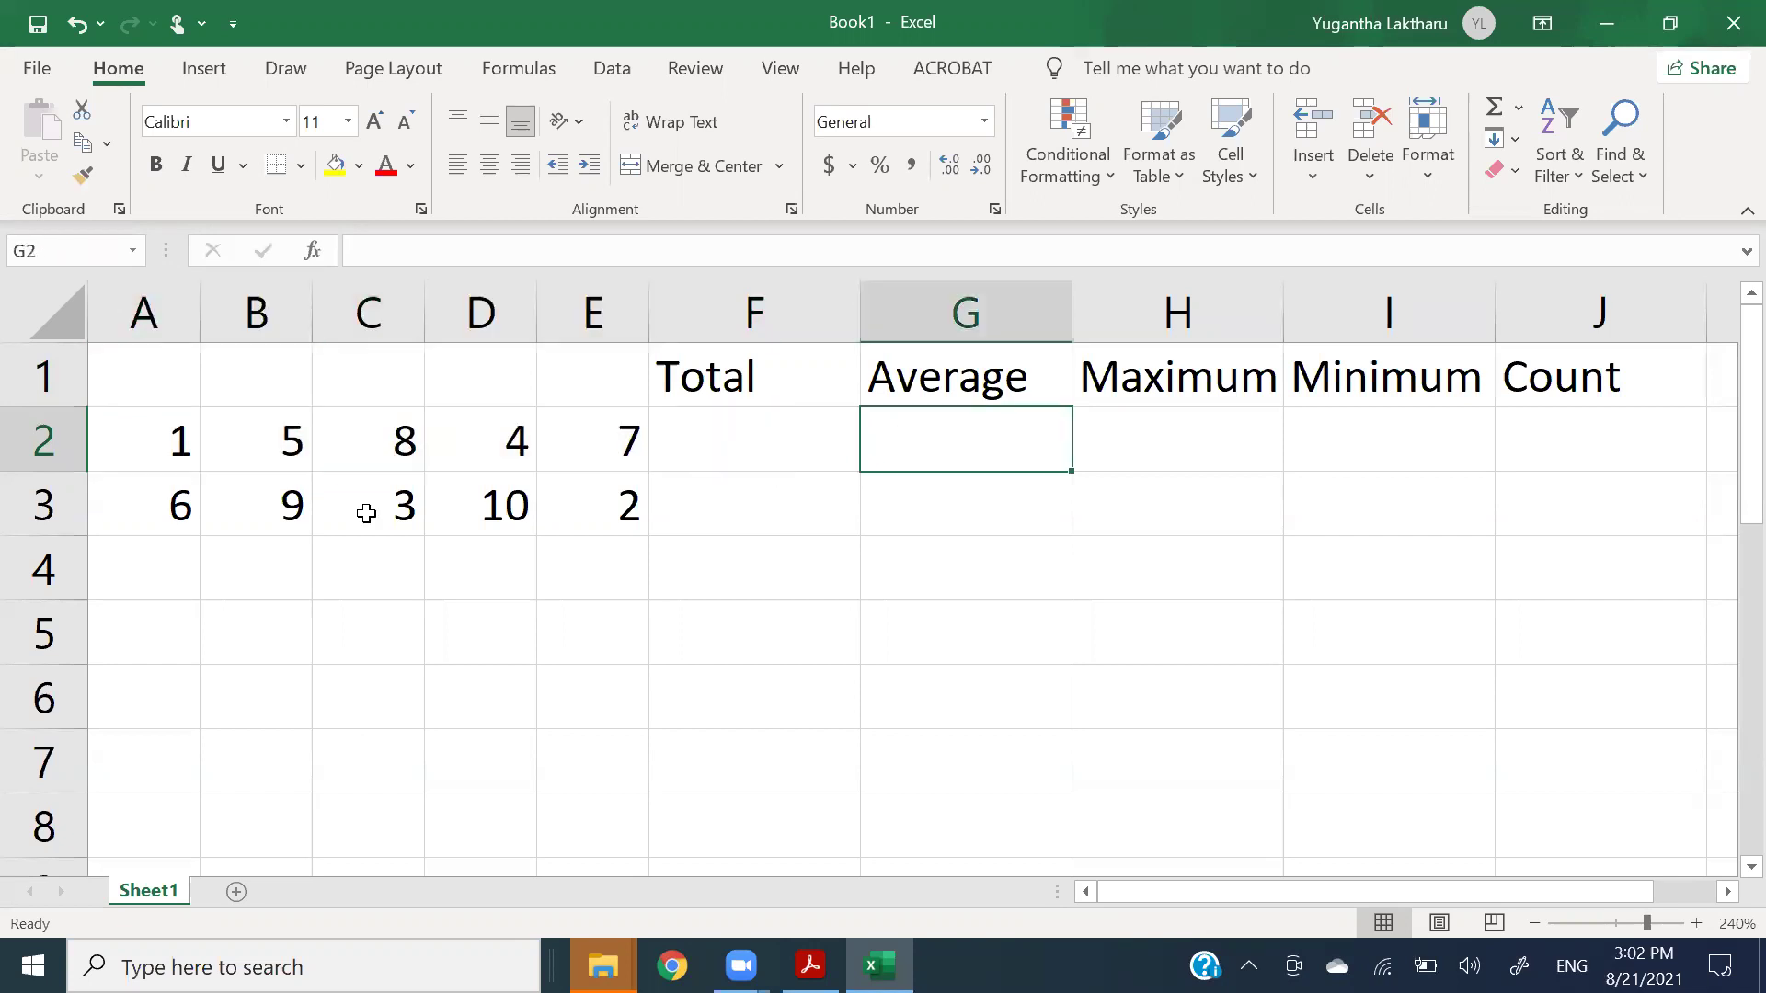
{"action": "left_click_drag", "start_coordinate": [162, 445], "coordinate": [573, 444]}
{"action": "left_click", "coordinate": [1564, 418]}
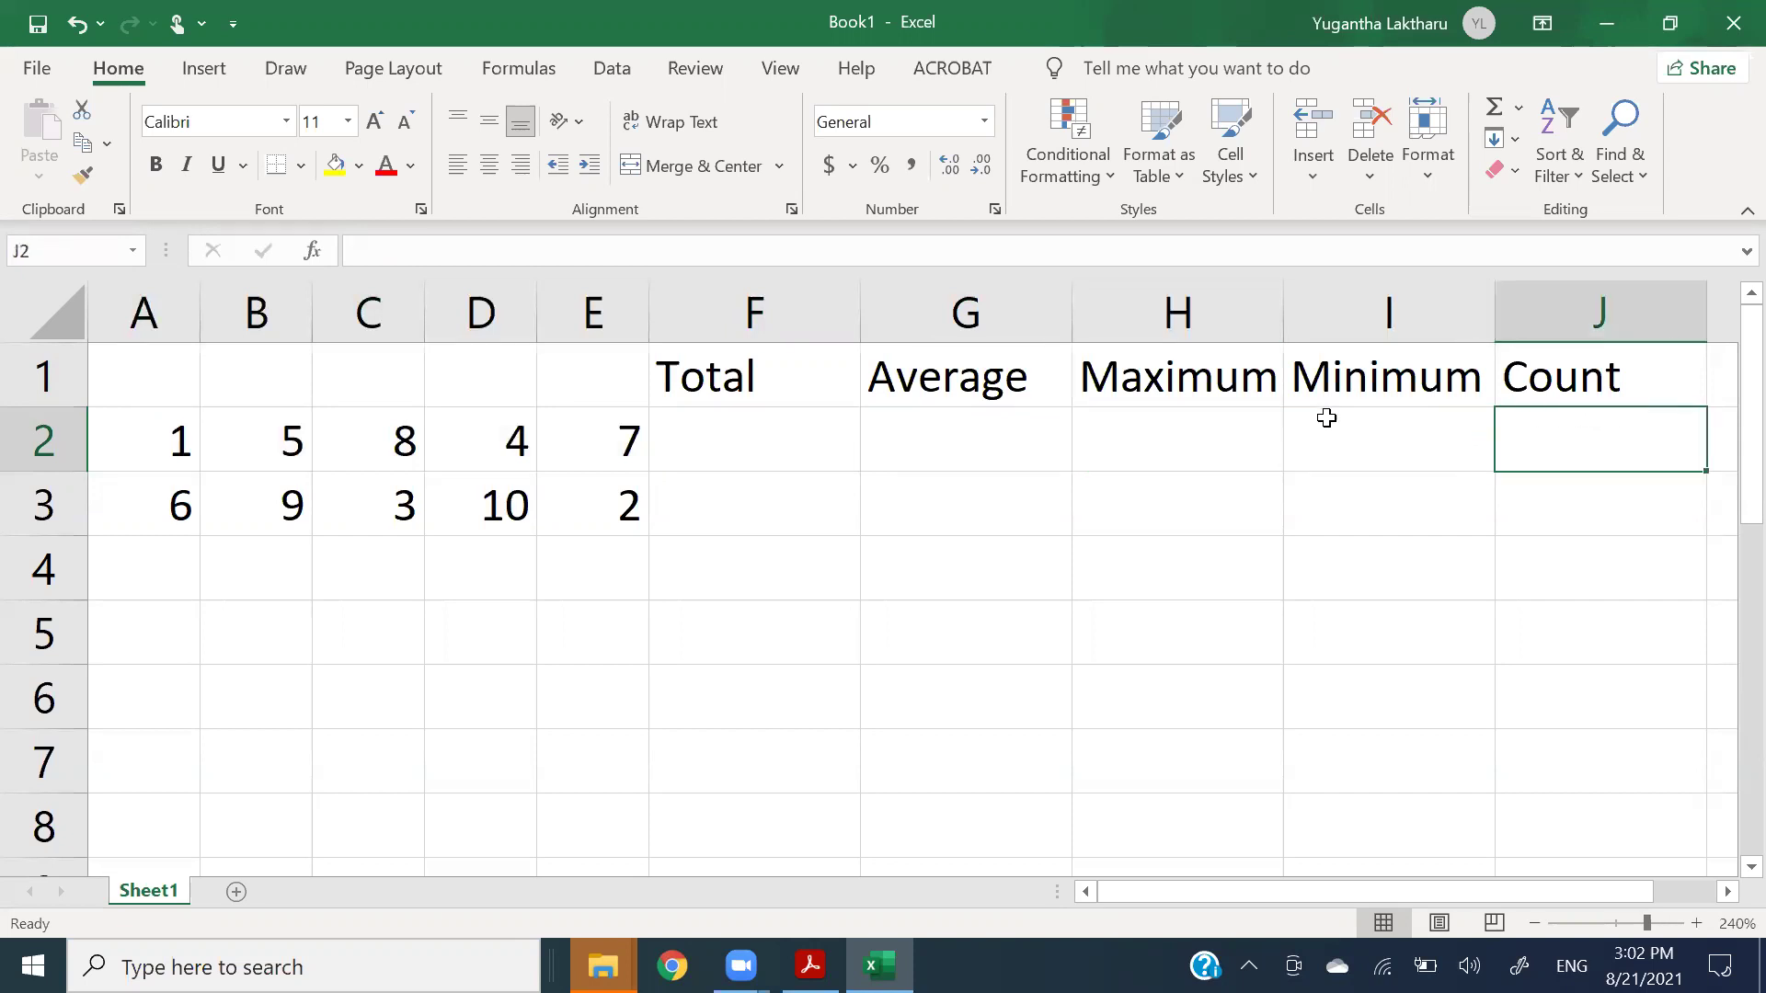
- Try to enter the formula =sum() with empty brackets in cell F2 and dismiss the error message
{"action": "left_click", "coordinate": [778, 447]}
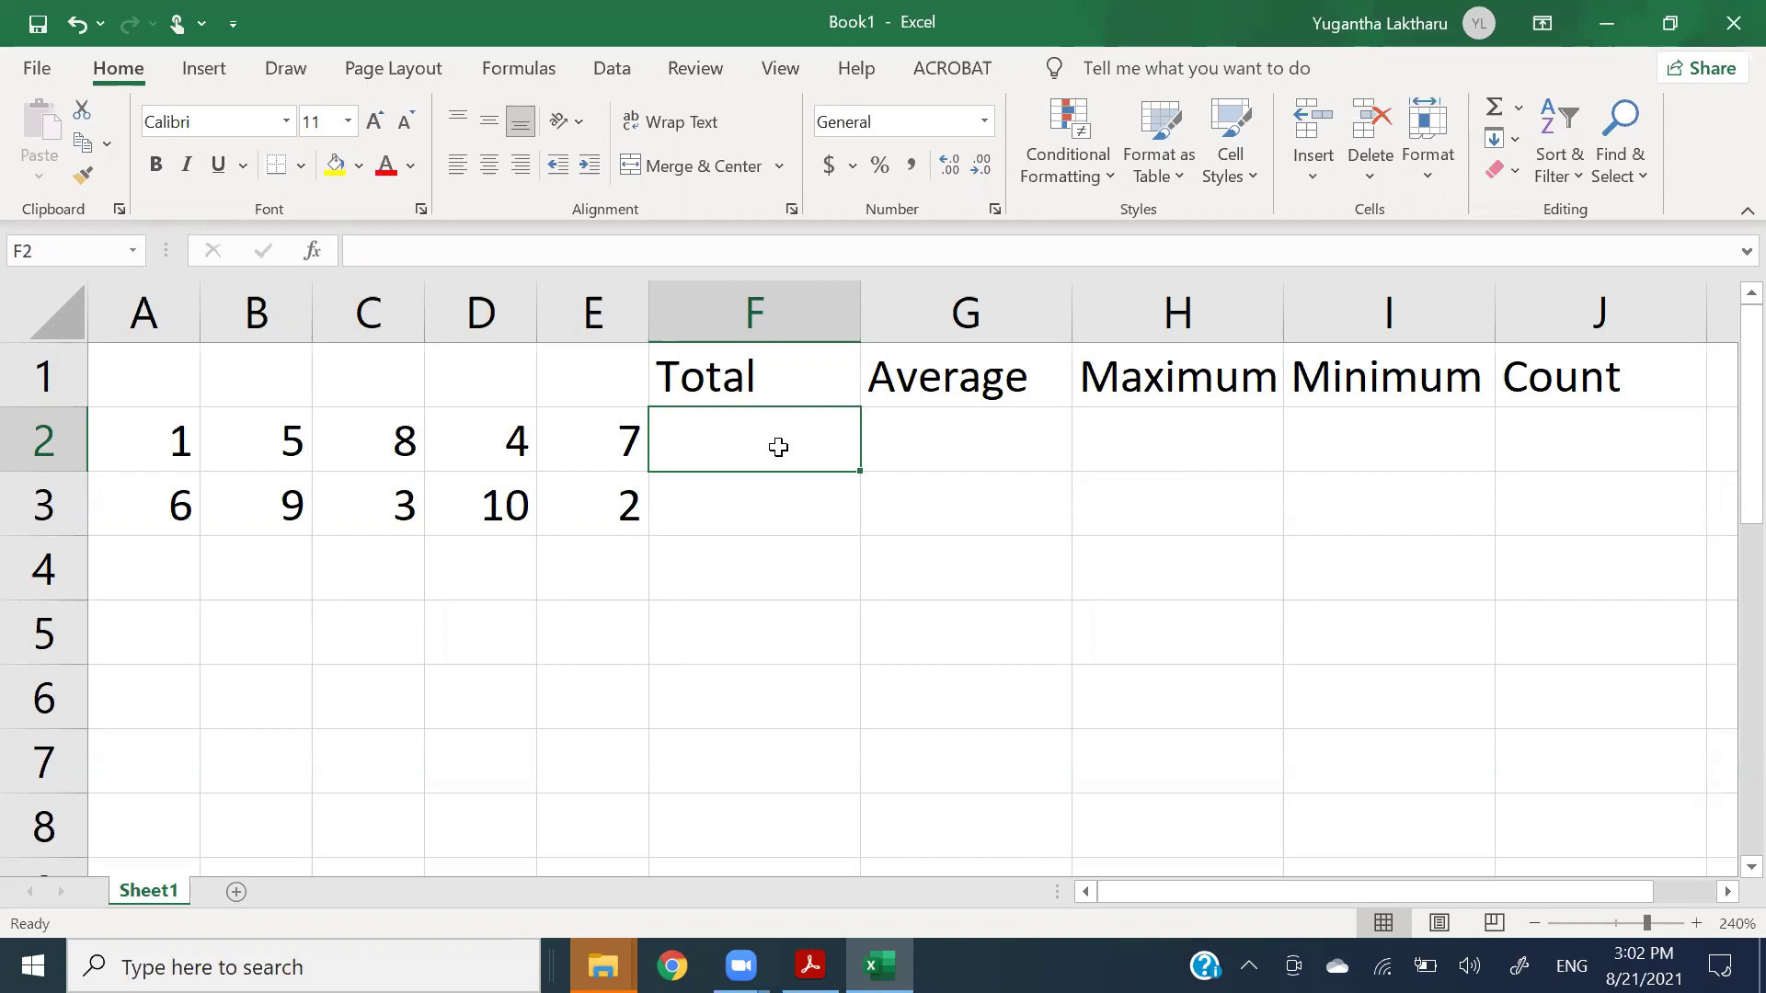
{"action": "type", "text": "="}
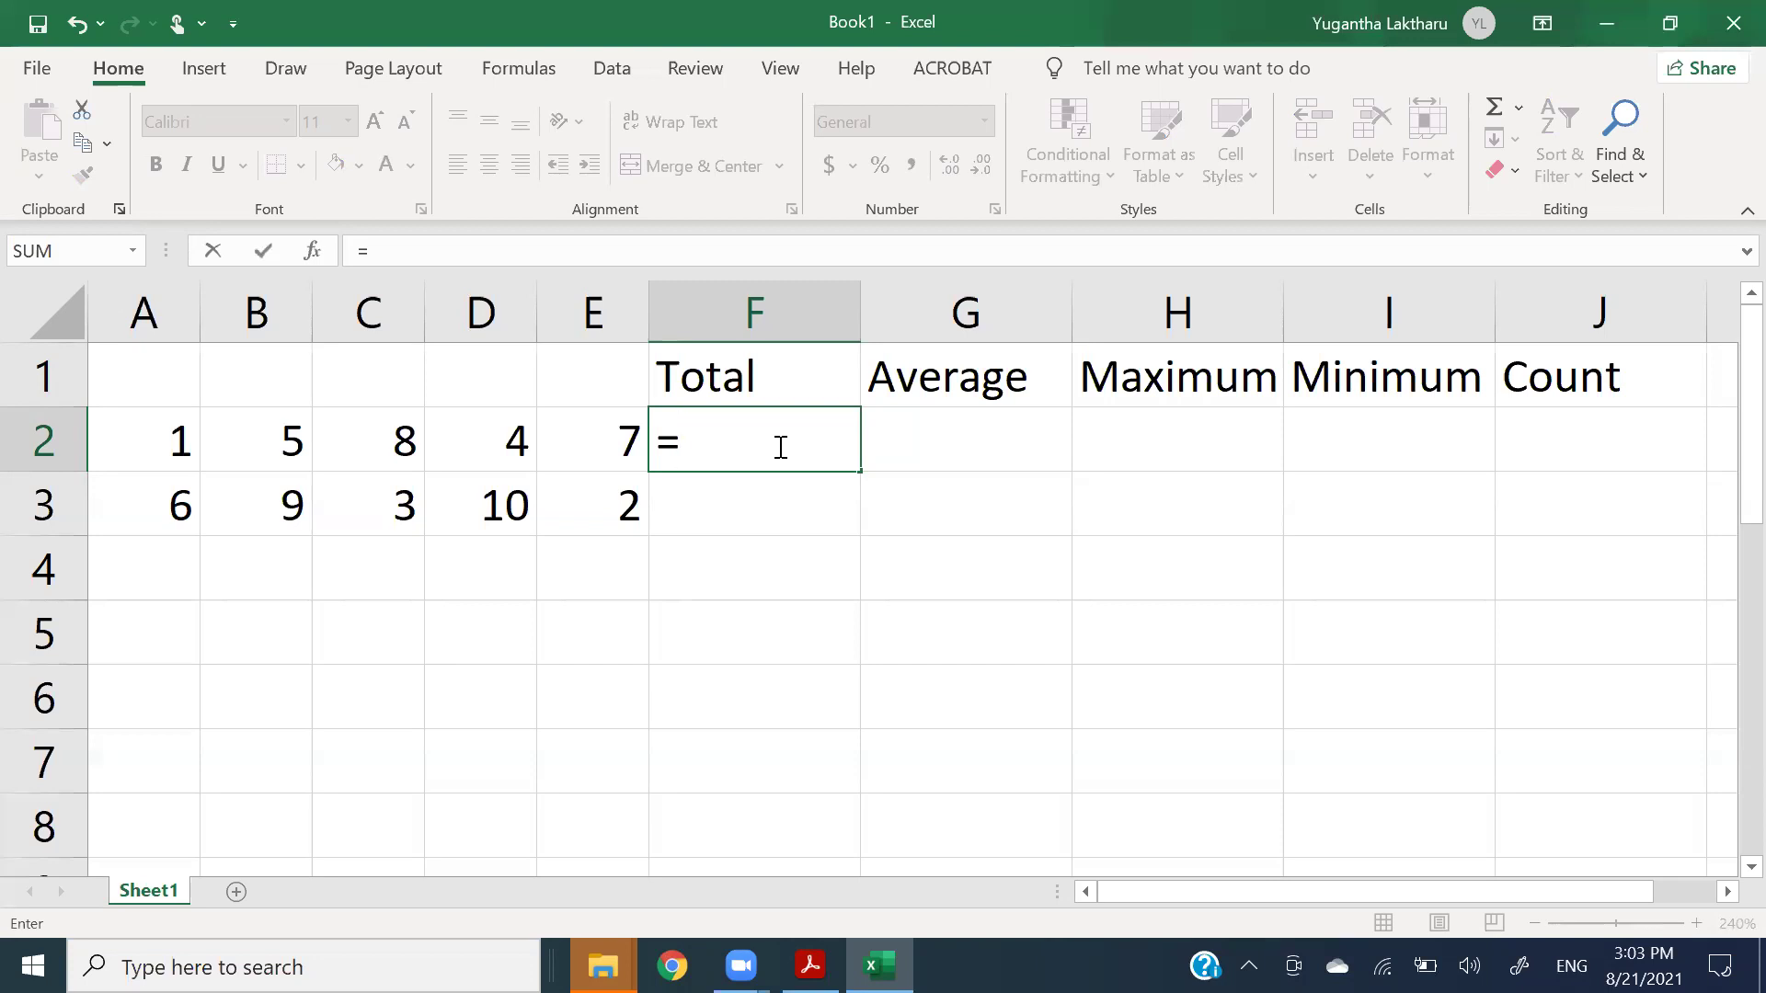
{"action": "type", "text": "sum"}
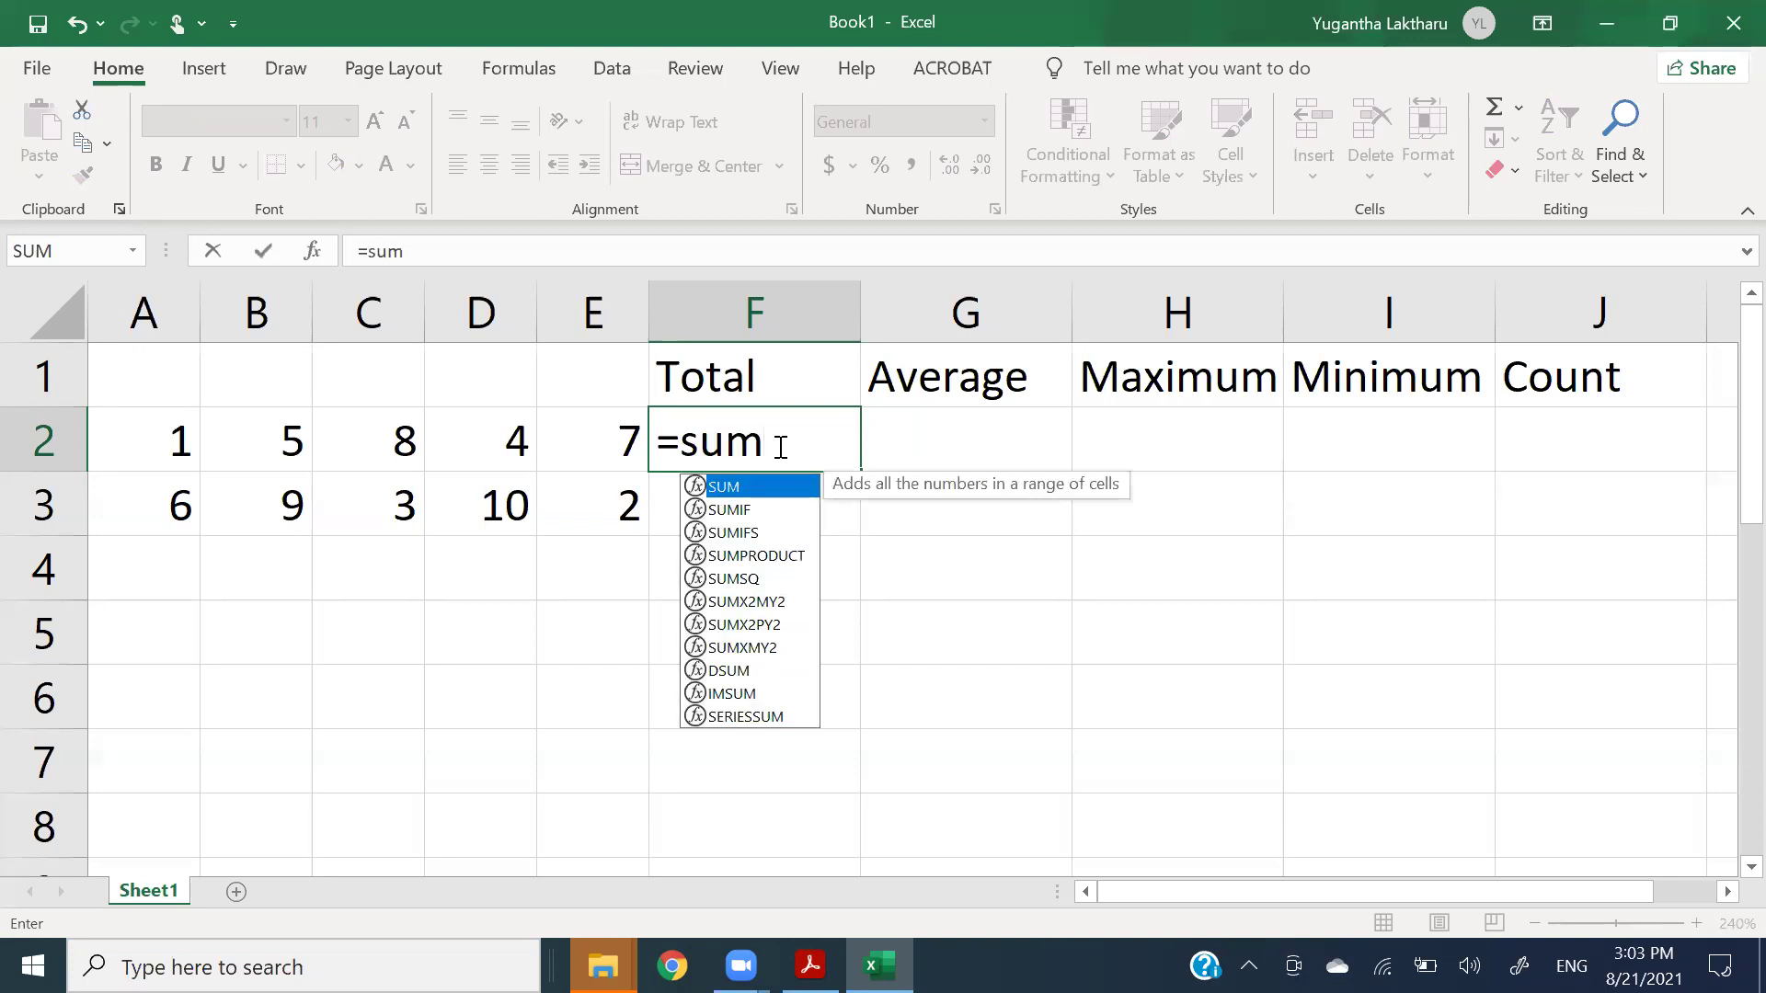
{"action": "type", "text": "()"}
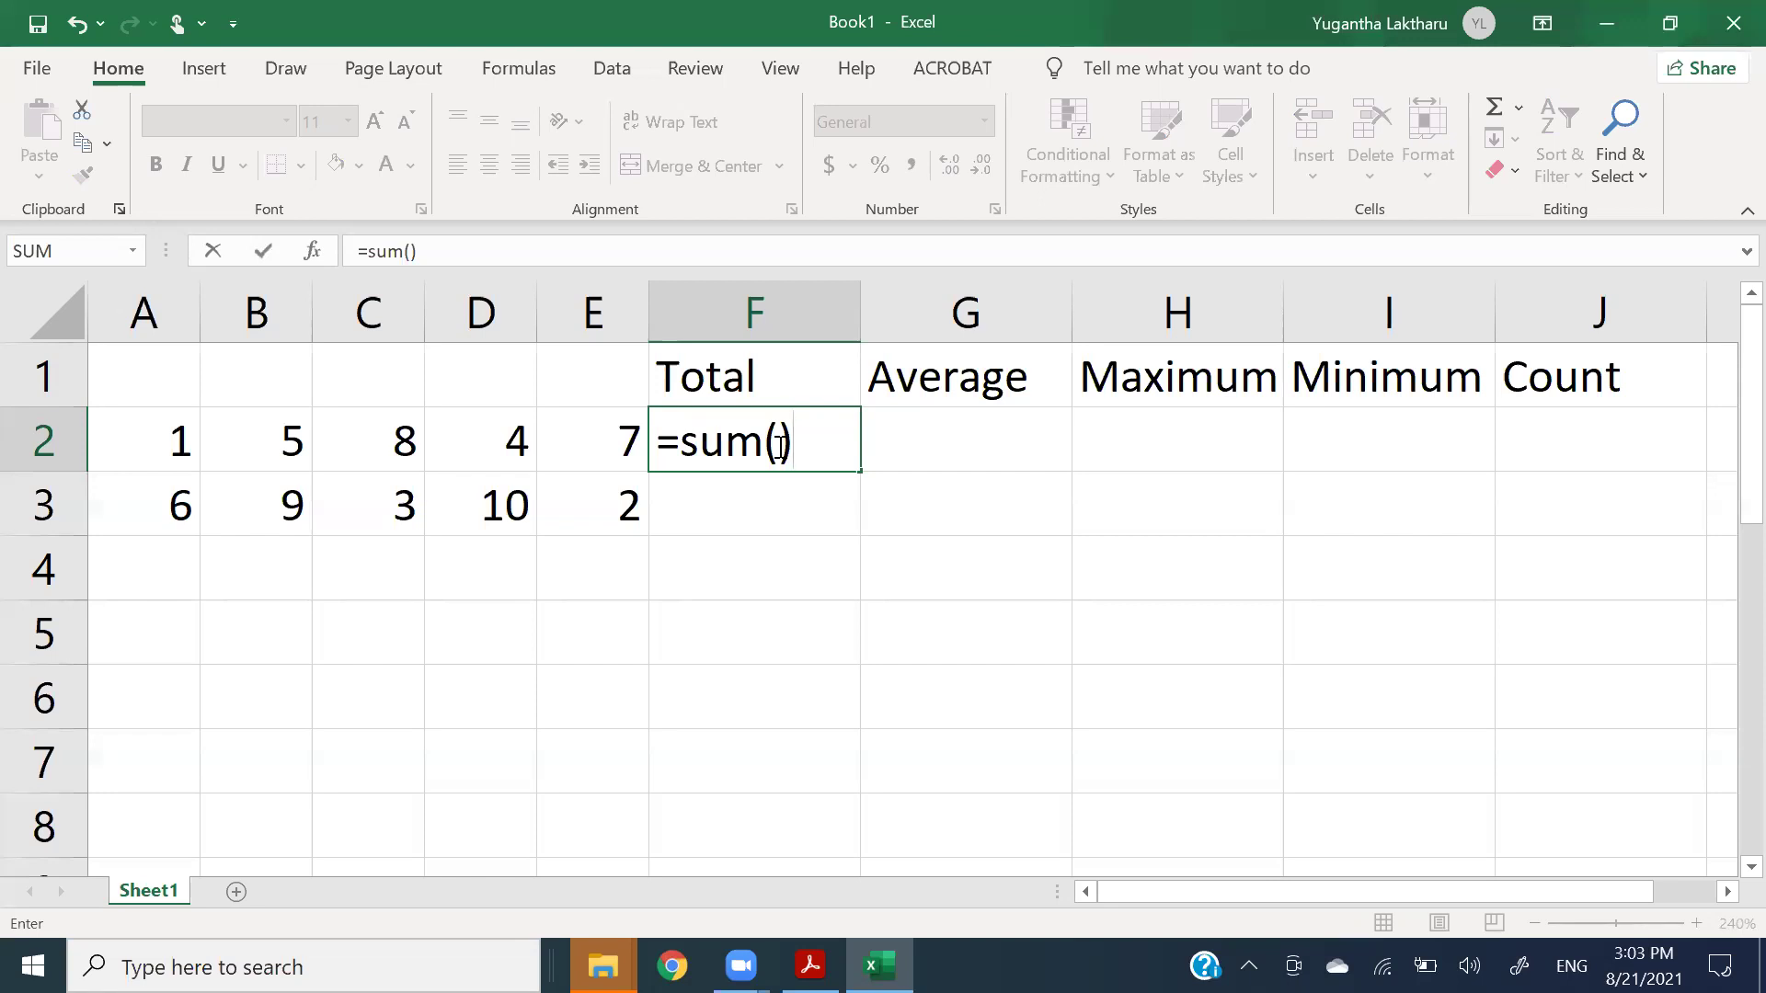
{"action": "key", "text": "Return"}
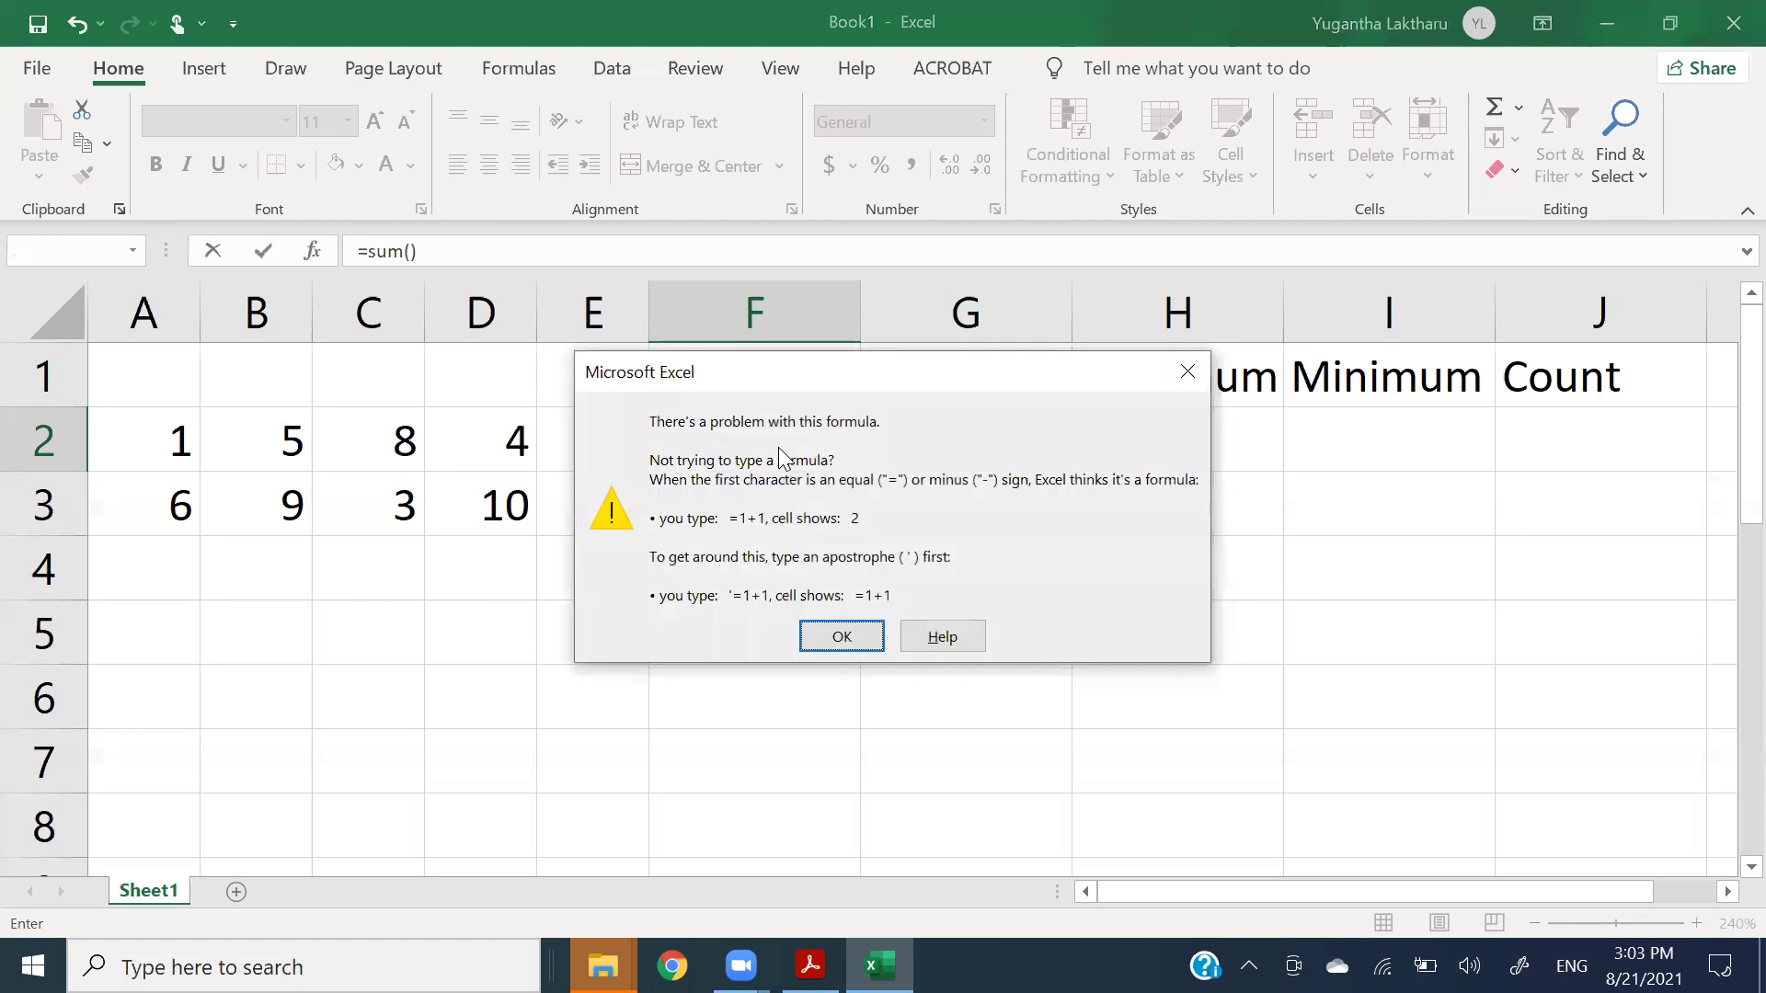
{"action": "left_click", "coordinate": [842, 635]}
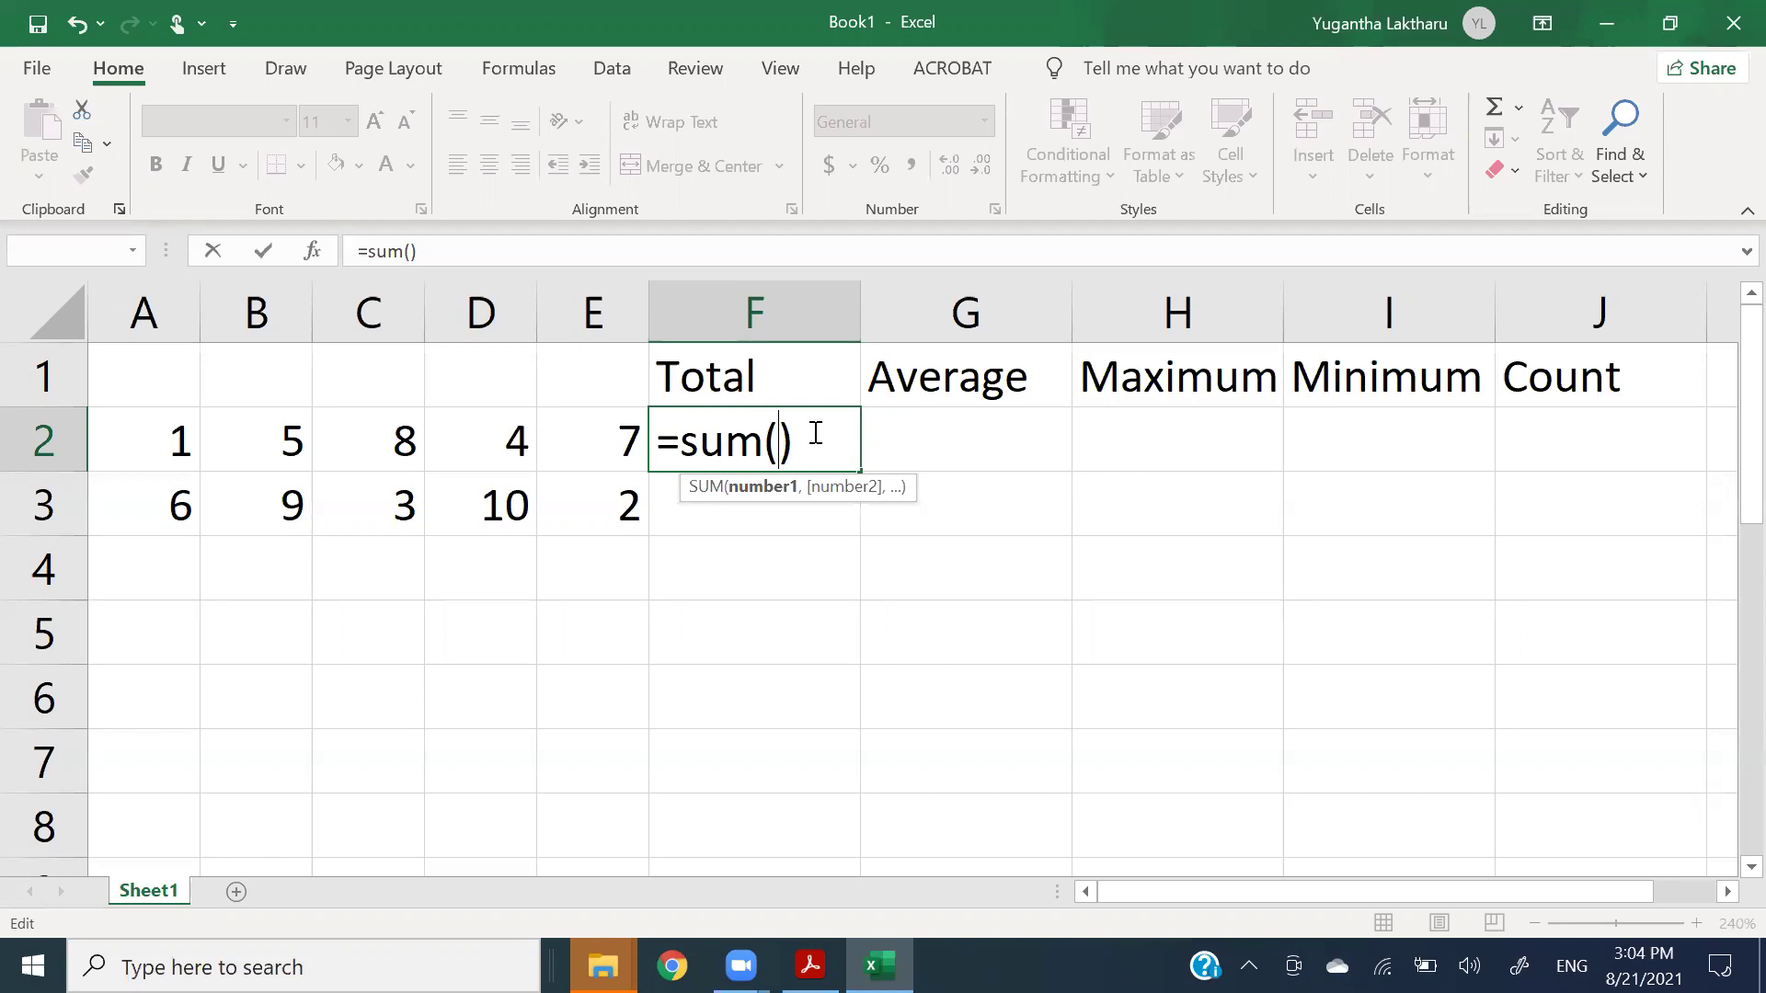
- Complete the formula in cell F2 as =sum(A2:E2) to total the first row of numbers
{"action": "type", "text": "a1"}
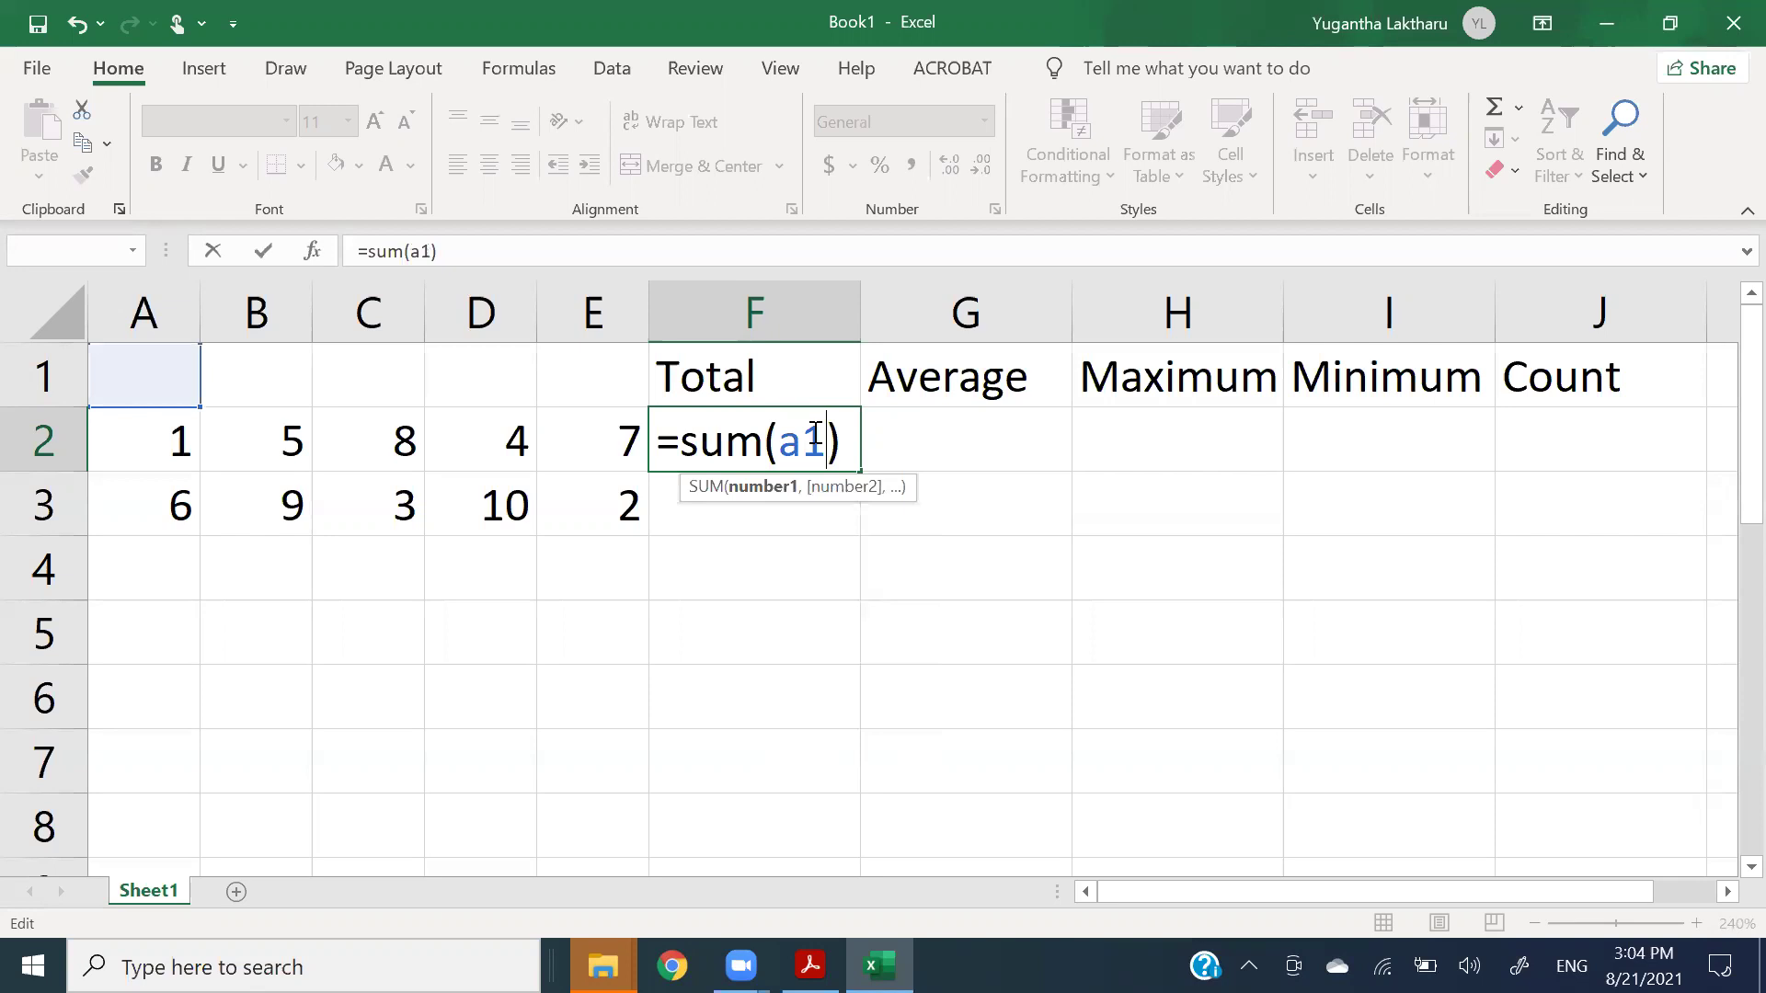
{"action": "key", "text": "BackSpace"}
{"action": "key", "text": "BackSpace"}
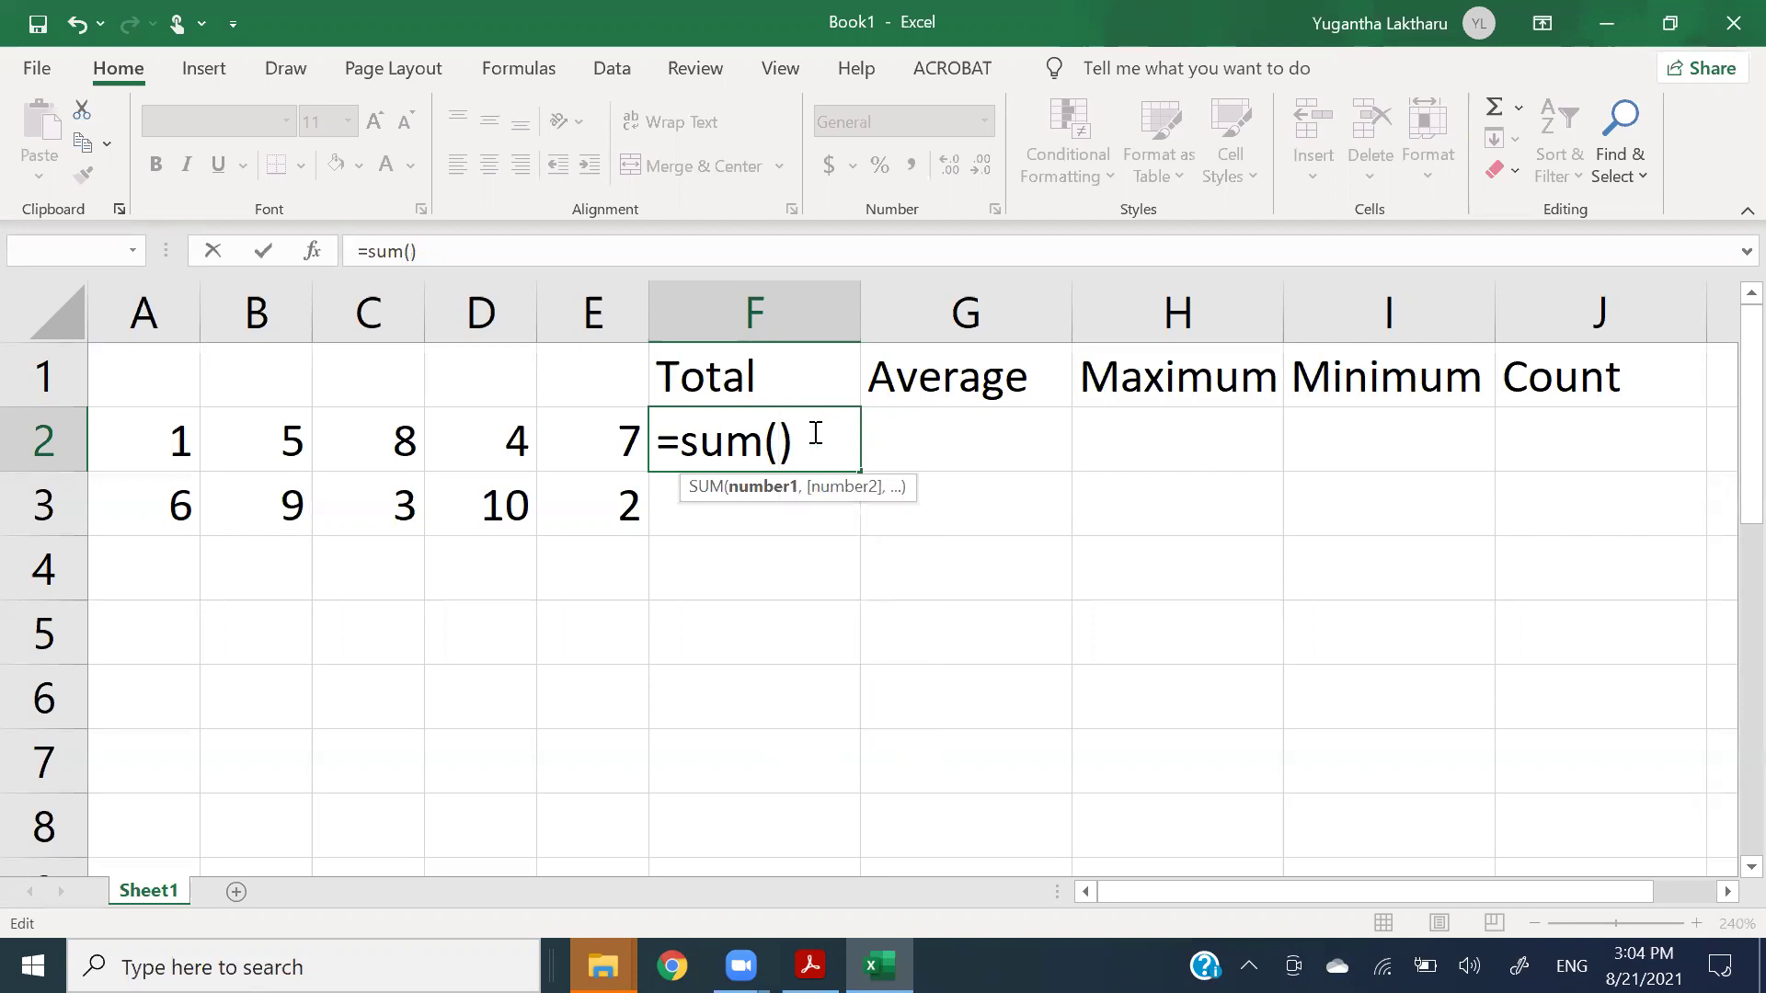
{"action": "type", "text": "A2"}
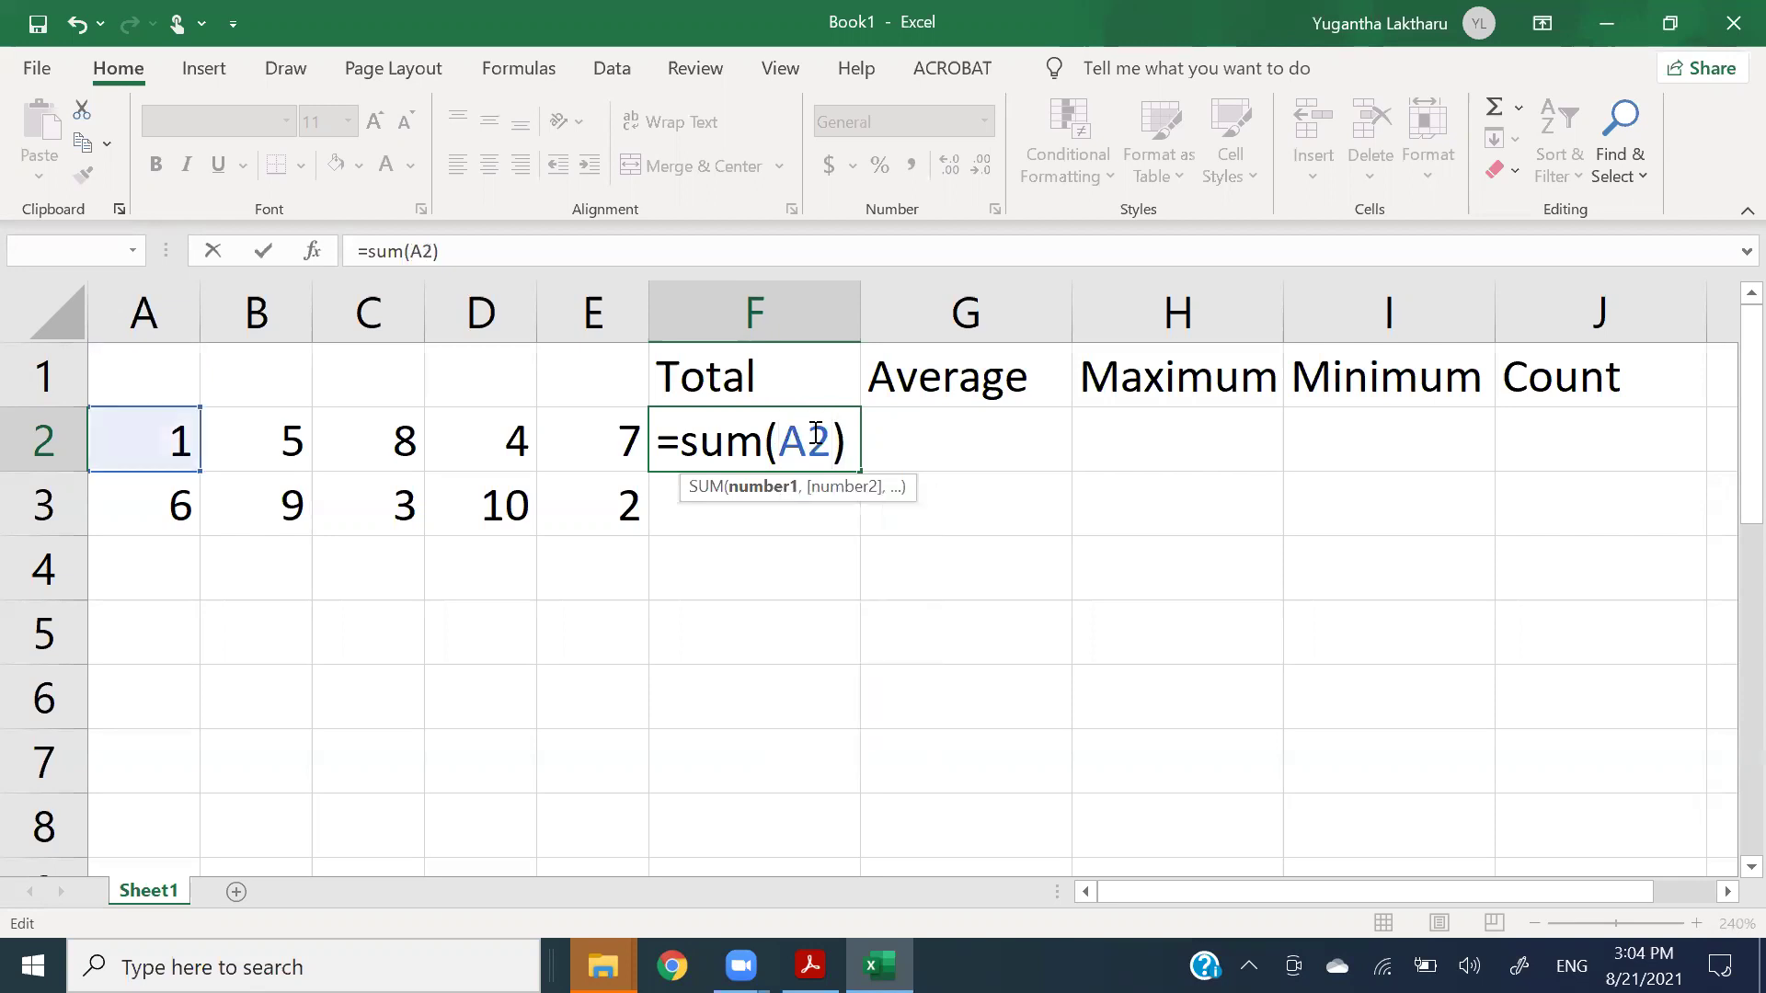
{"action": "type", "text": ":e"}
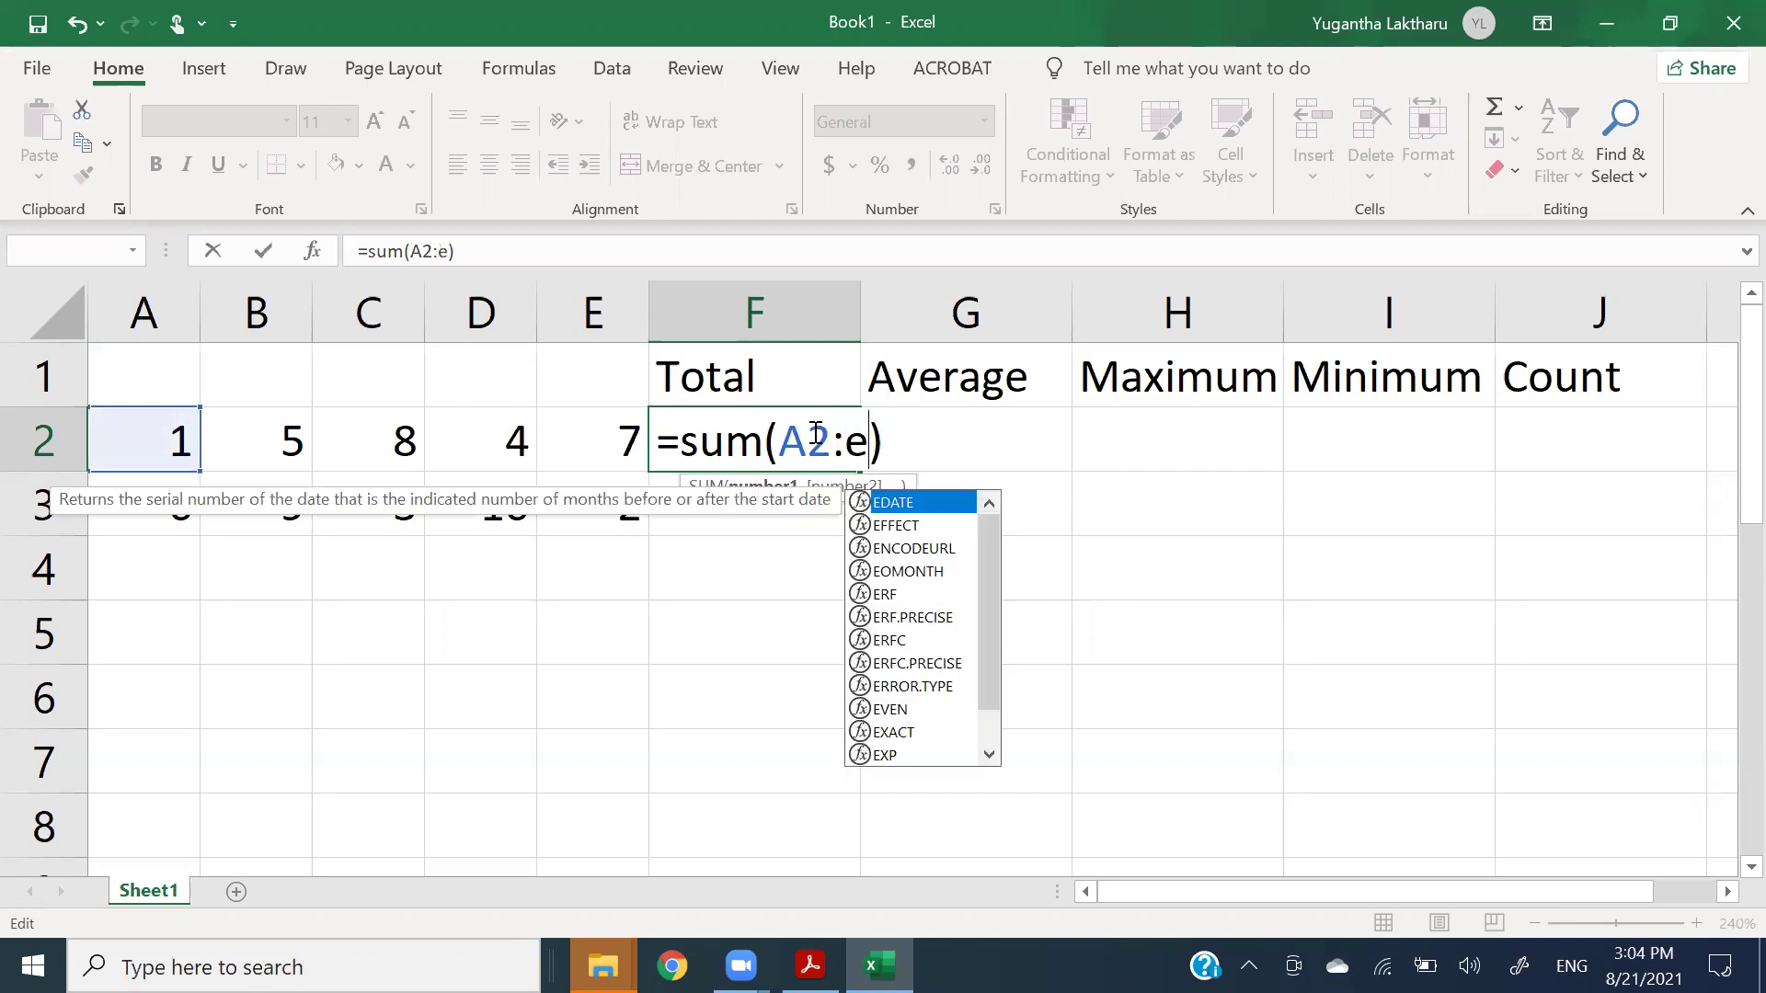
{"action": "key", "text": "Escape"}
{"action": "key", "text": "BackSpace"}
{"action": "type", "text": "E2"}
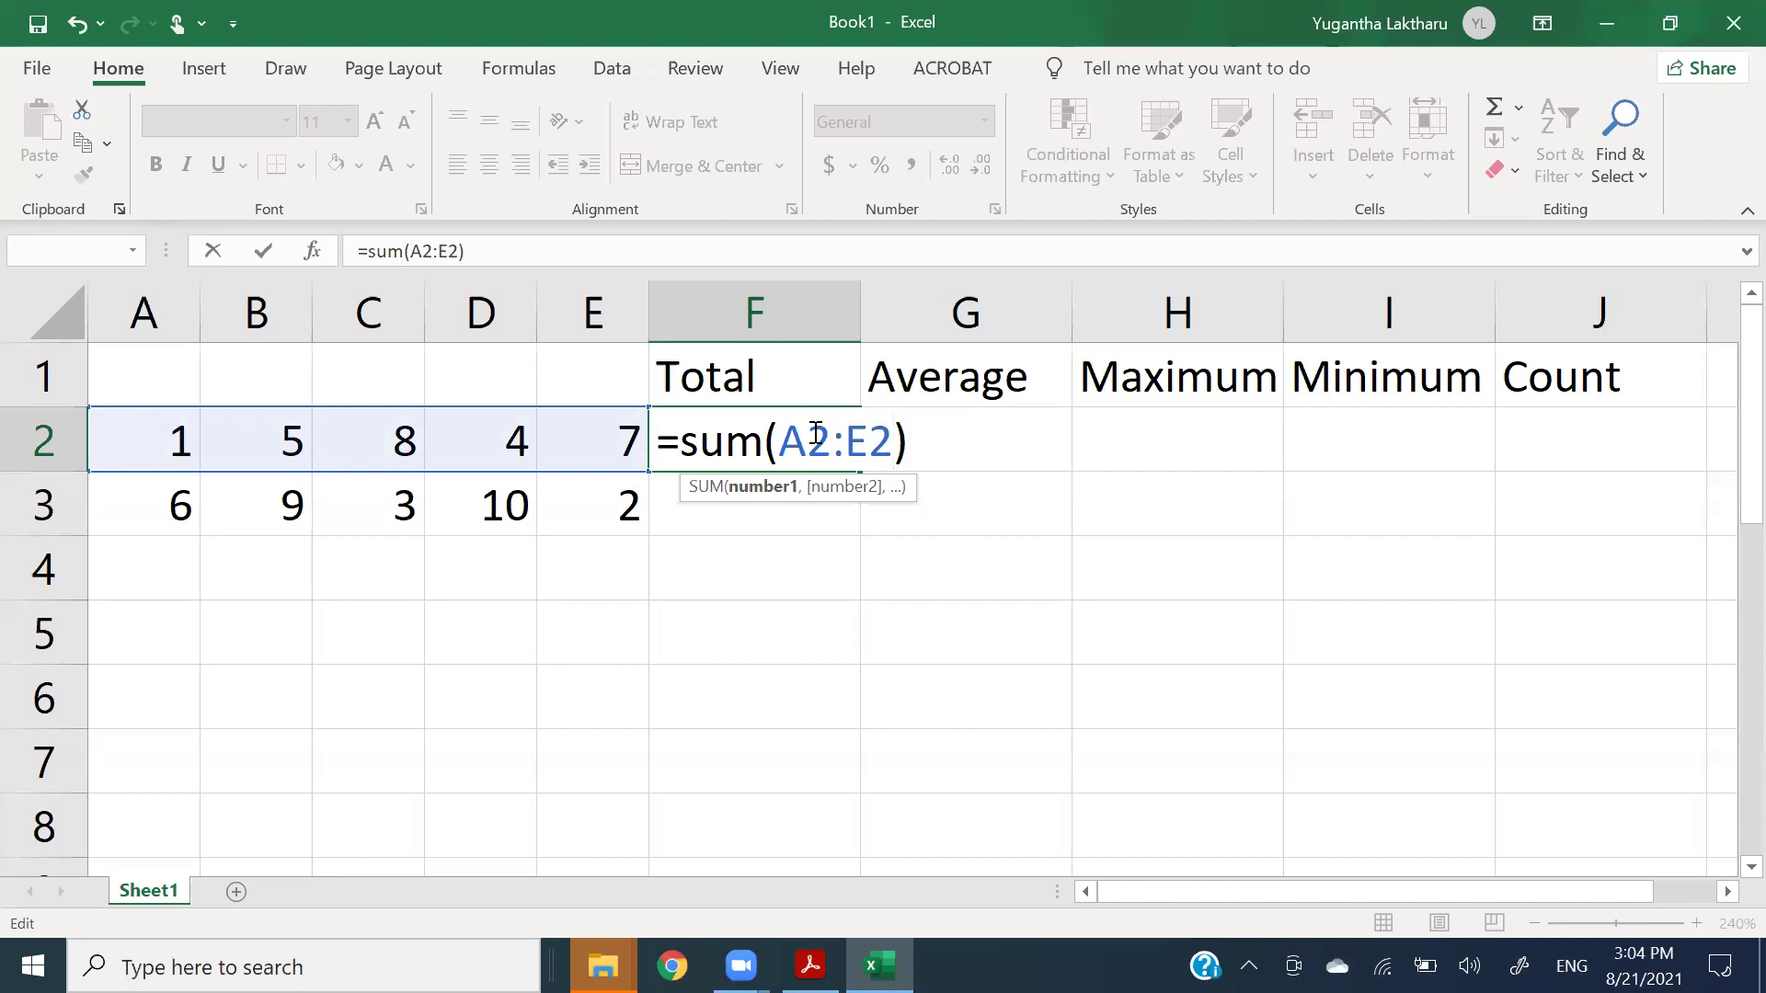
{"action": "key", "text": "Return"}
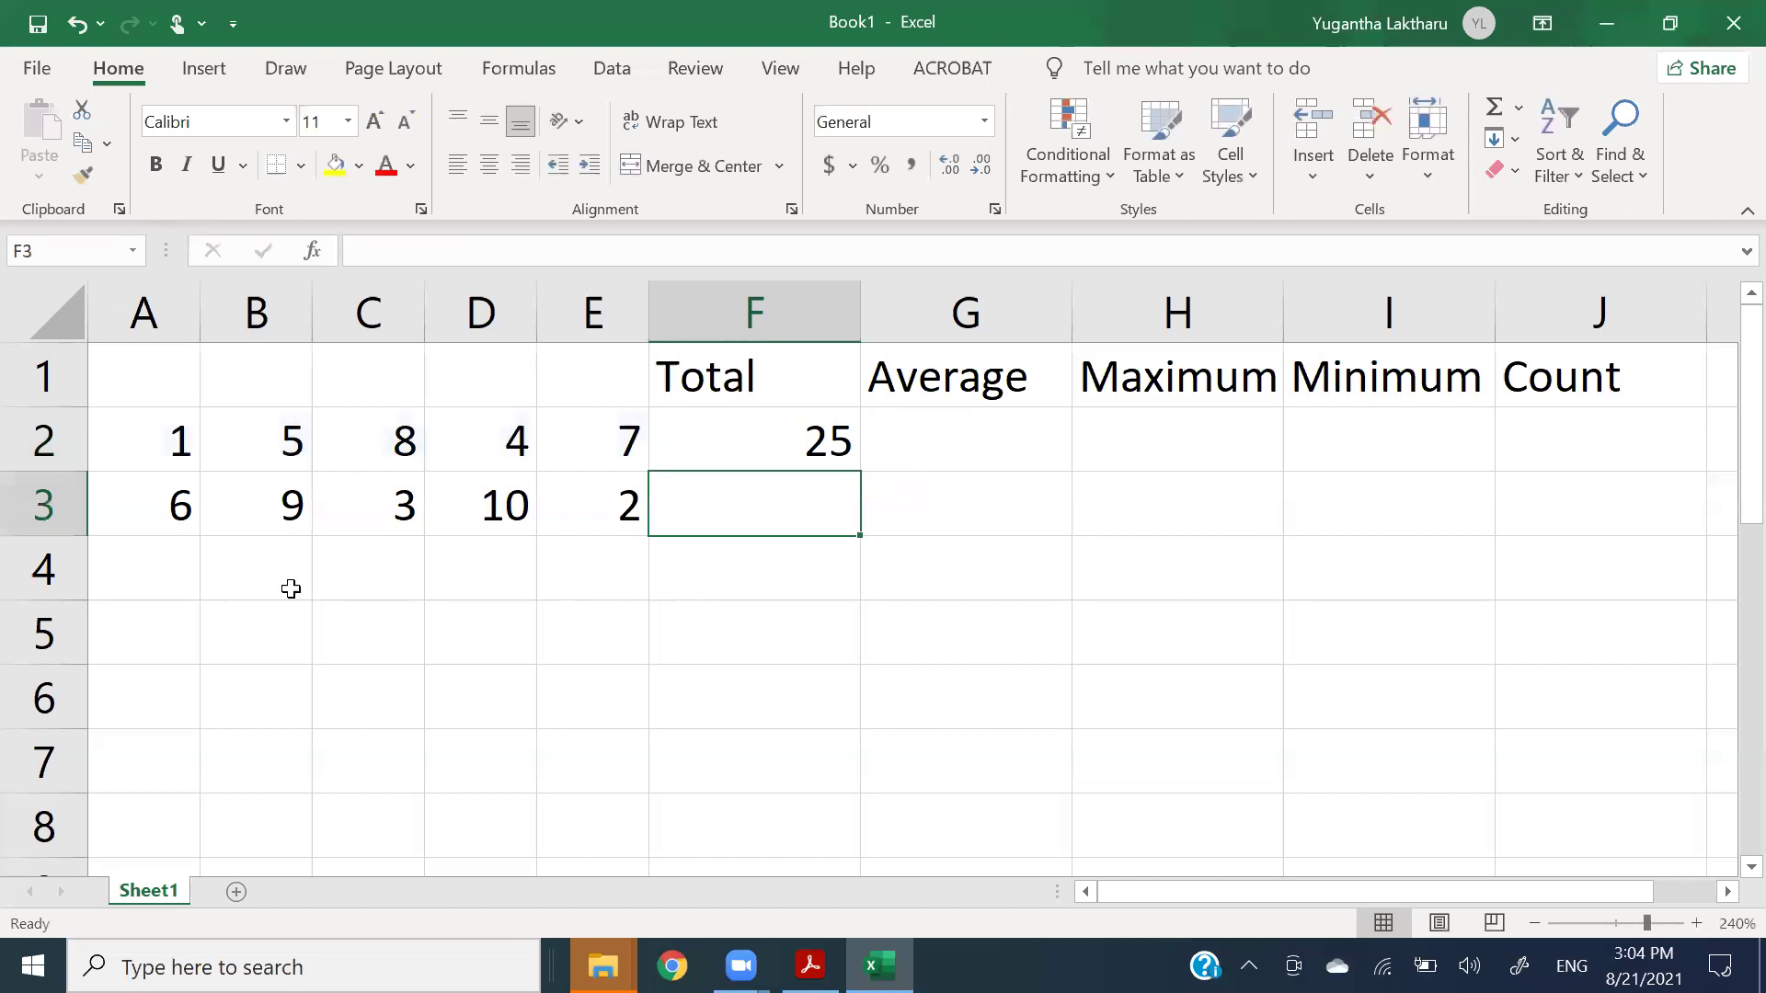
- Review each number in the first row from A2 to E2 and the total formula in cell F2
{"action": "left_click", "coordinate": [138, 445]}
{"action": "left_click", "coordinate": [246, 449]}
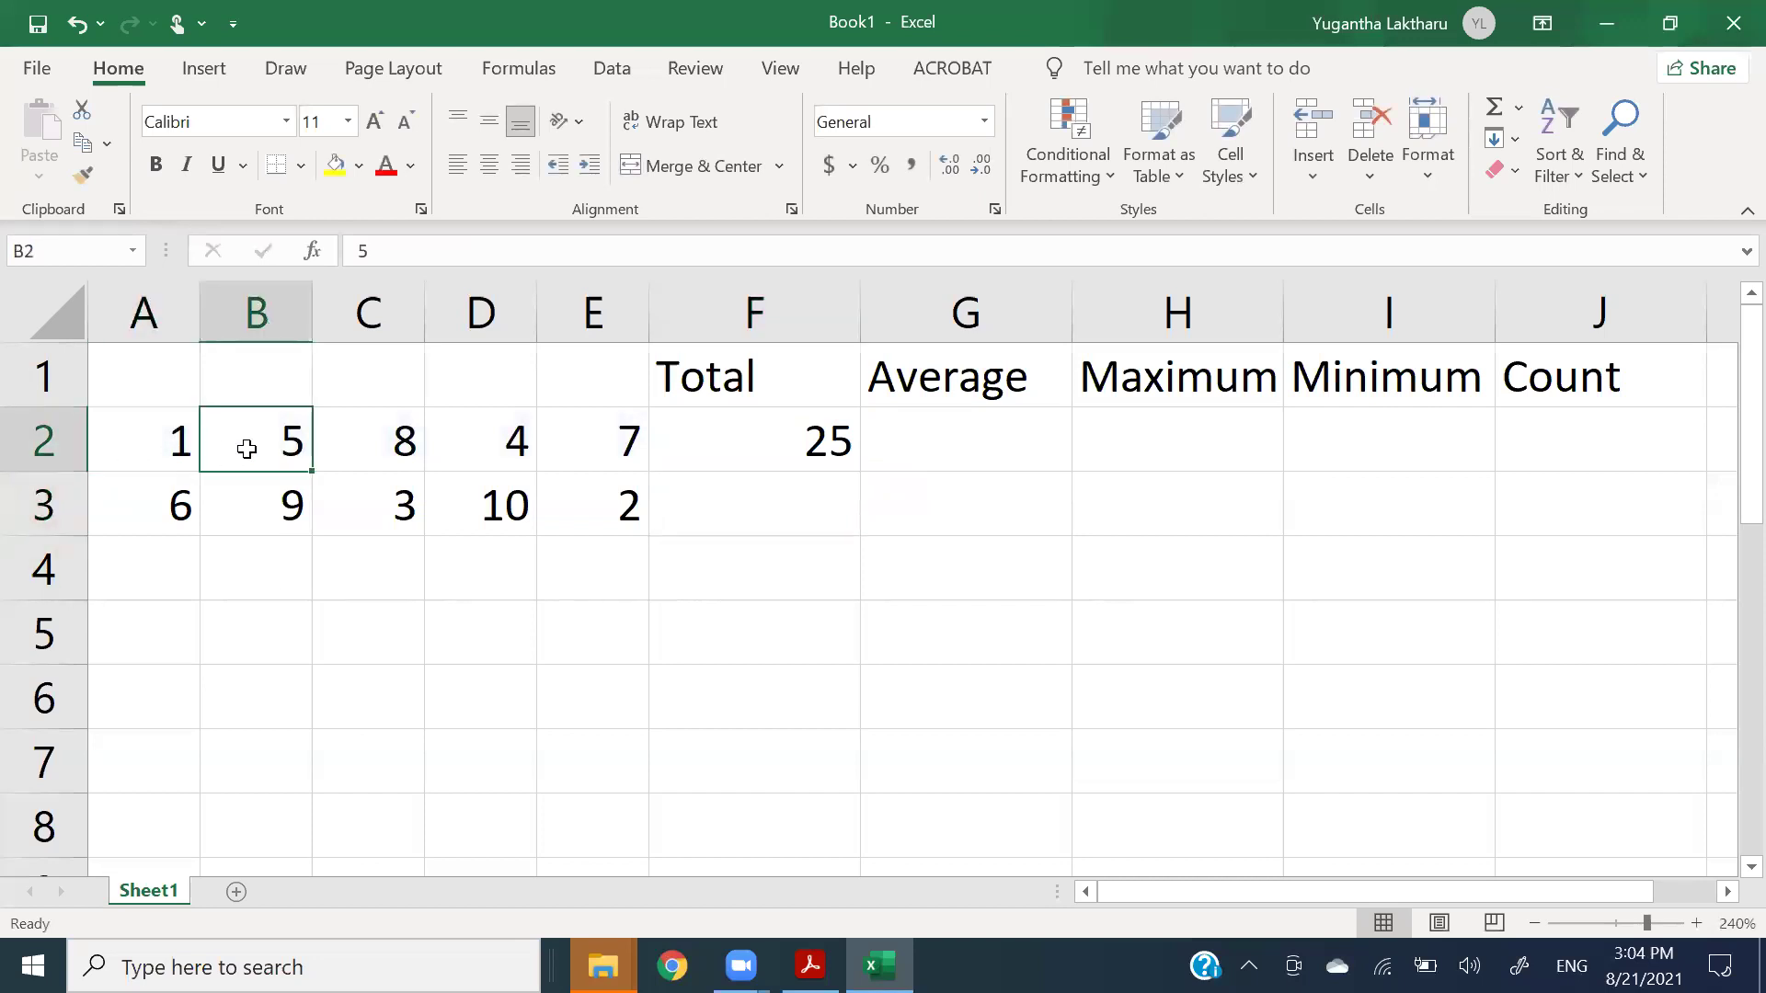
{"action": "left_click", "coordinate": [372, 435]}
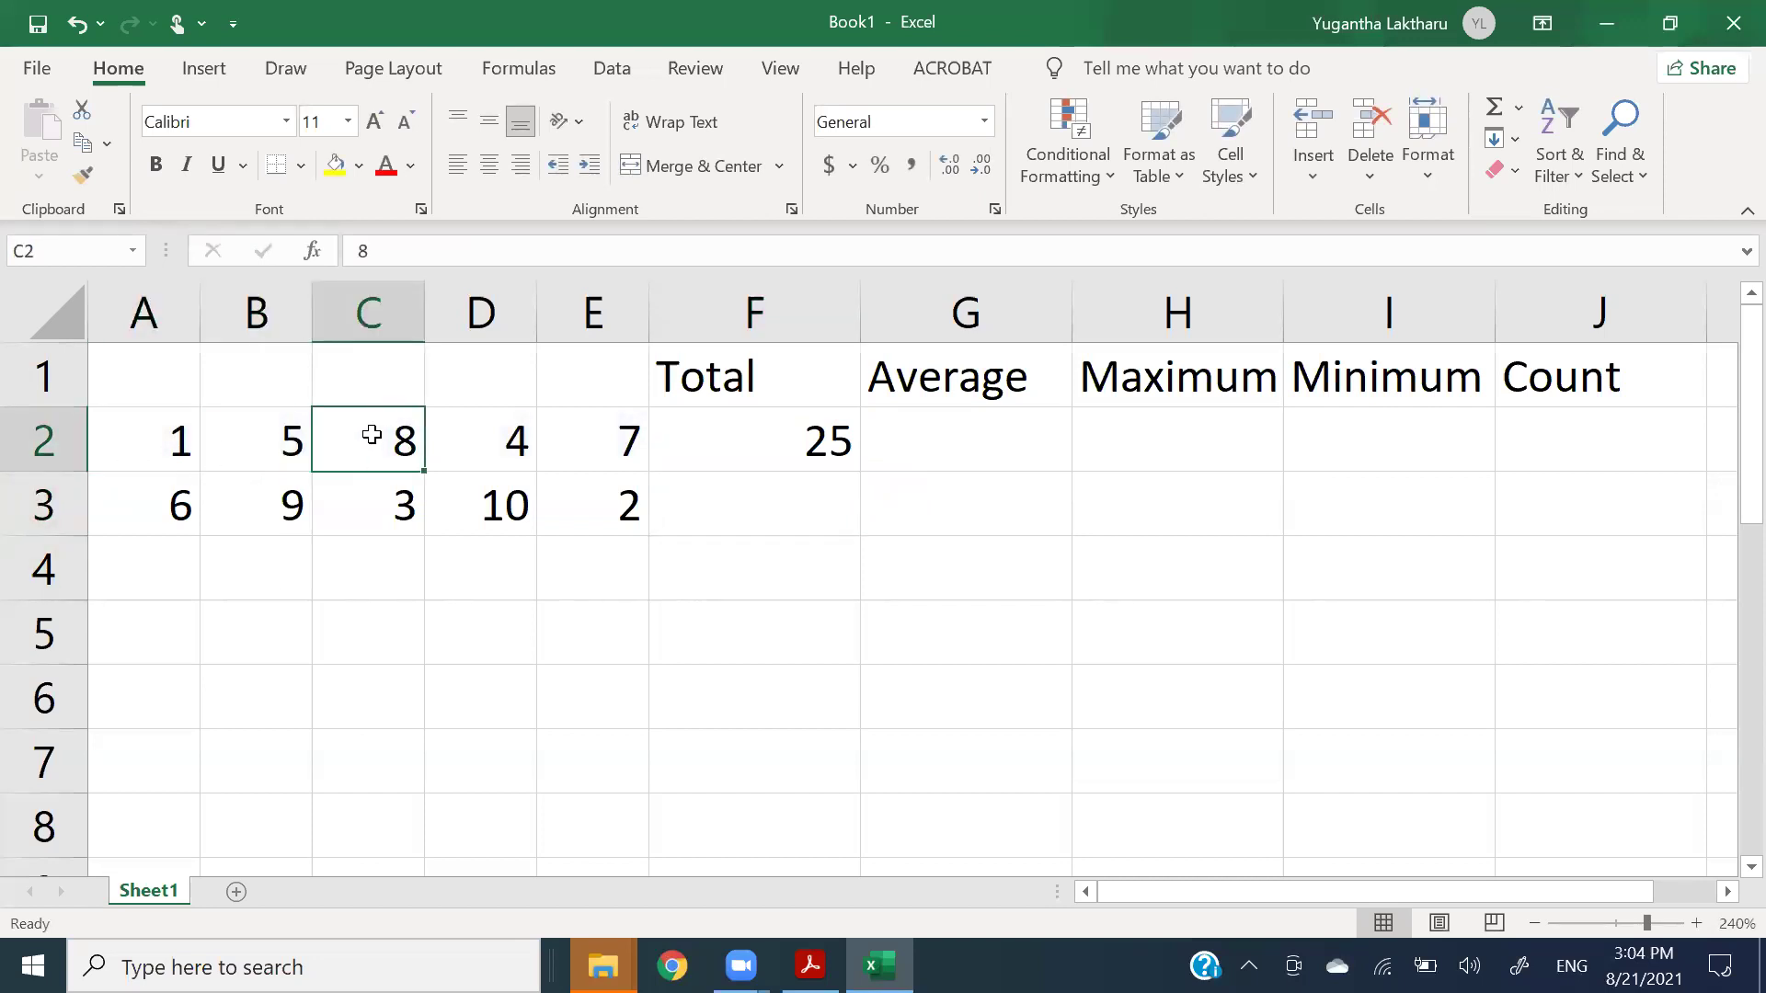
{"action": "left_click", "coordinate": [502, 440]}
{"action": "left_click", "coordinate": [585, 438]}
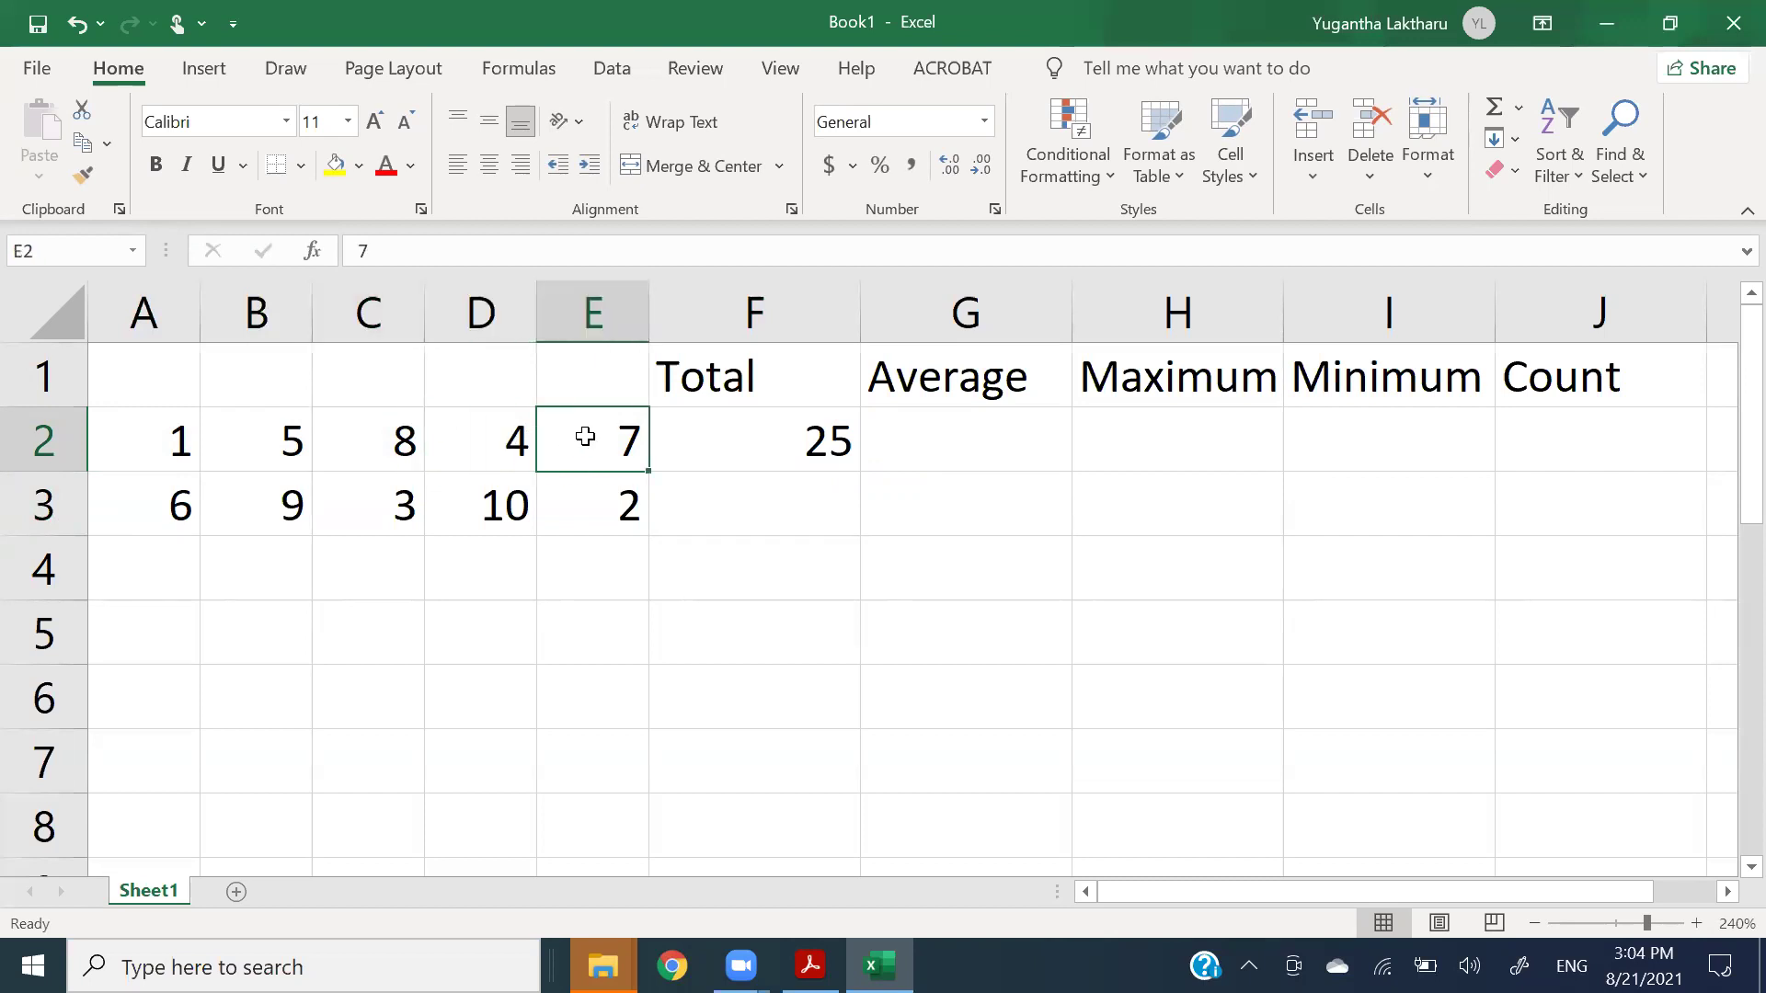
{"action": "left_click", "coordinate": [762, 435]}
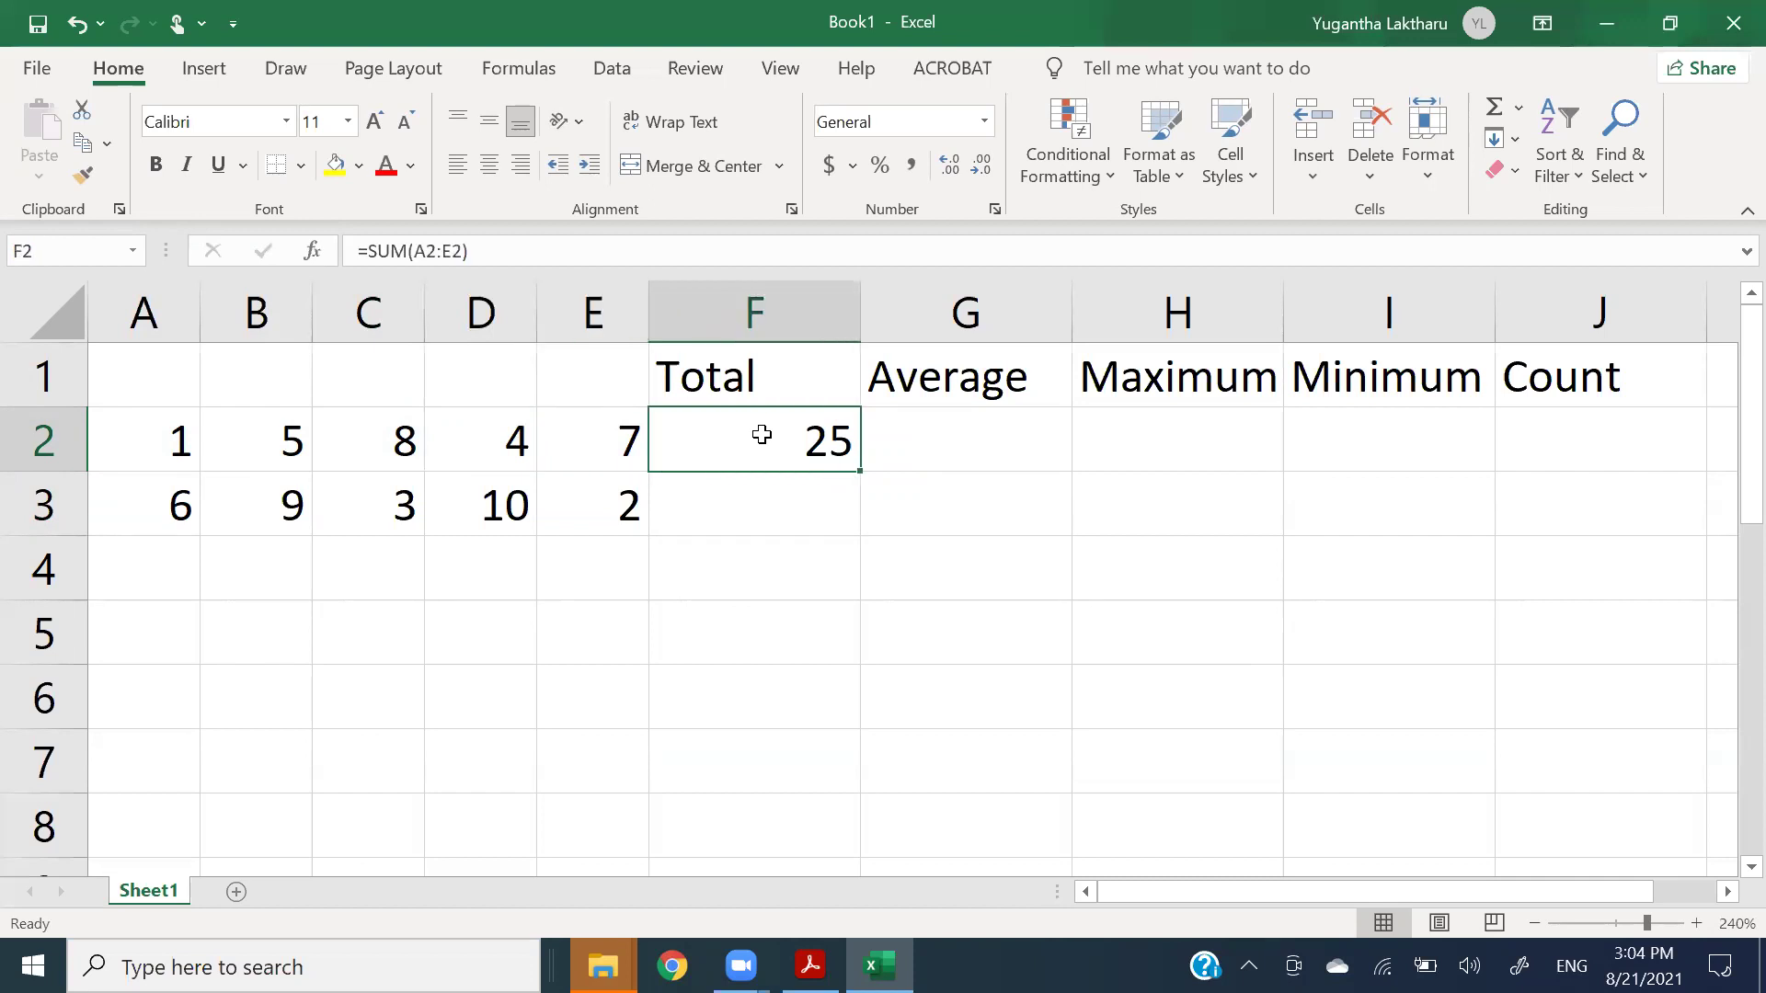
- Rewrite the total formula in cell F2 with comma-separated cell references as =SUM(A2,B2,C2,D2,E2)
{"action": "double_click", "coordinate": [761, 435]}
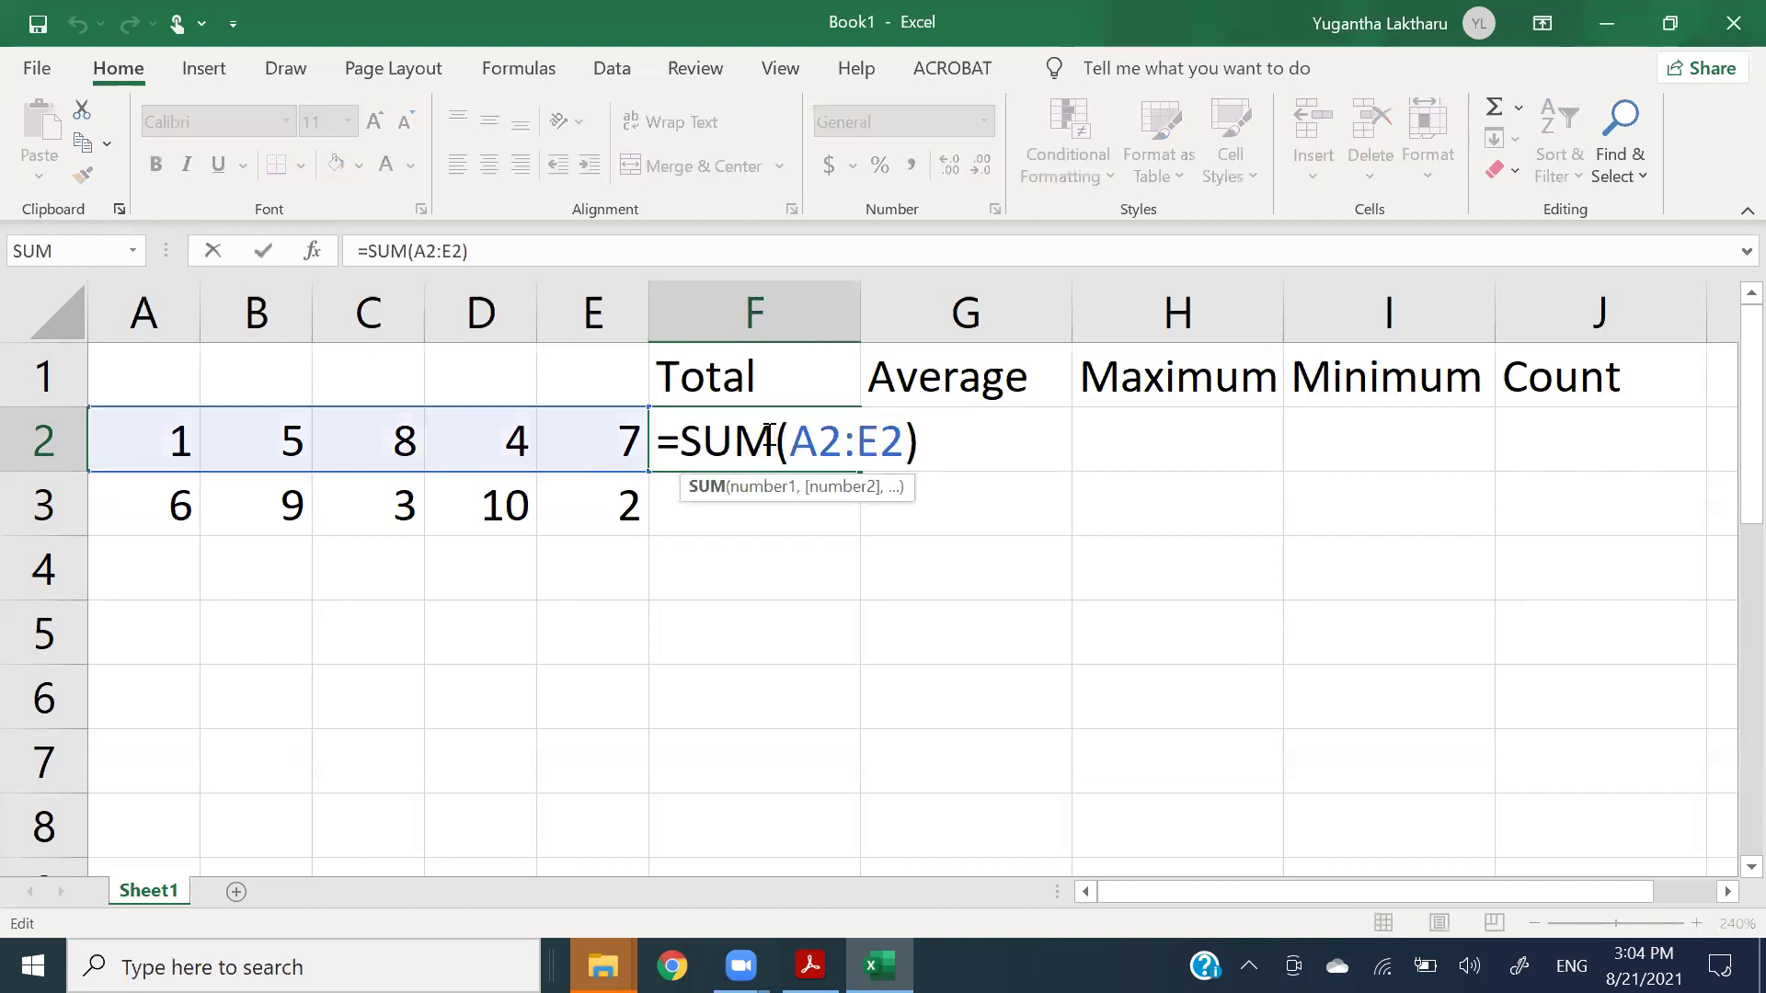
{"action": "left_click", "coordinate": [844, 448]}
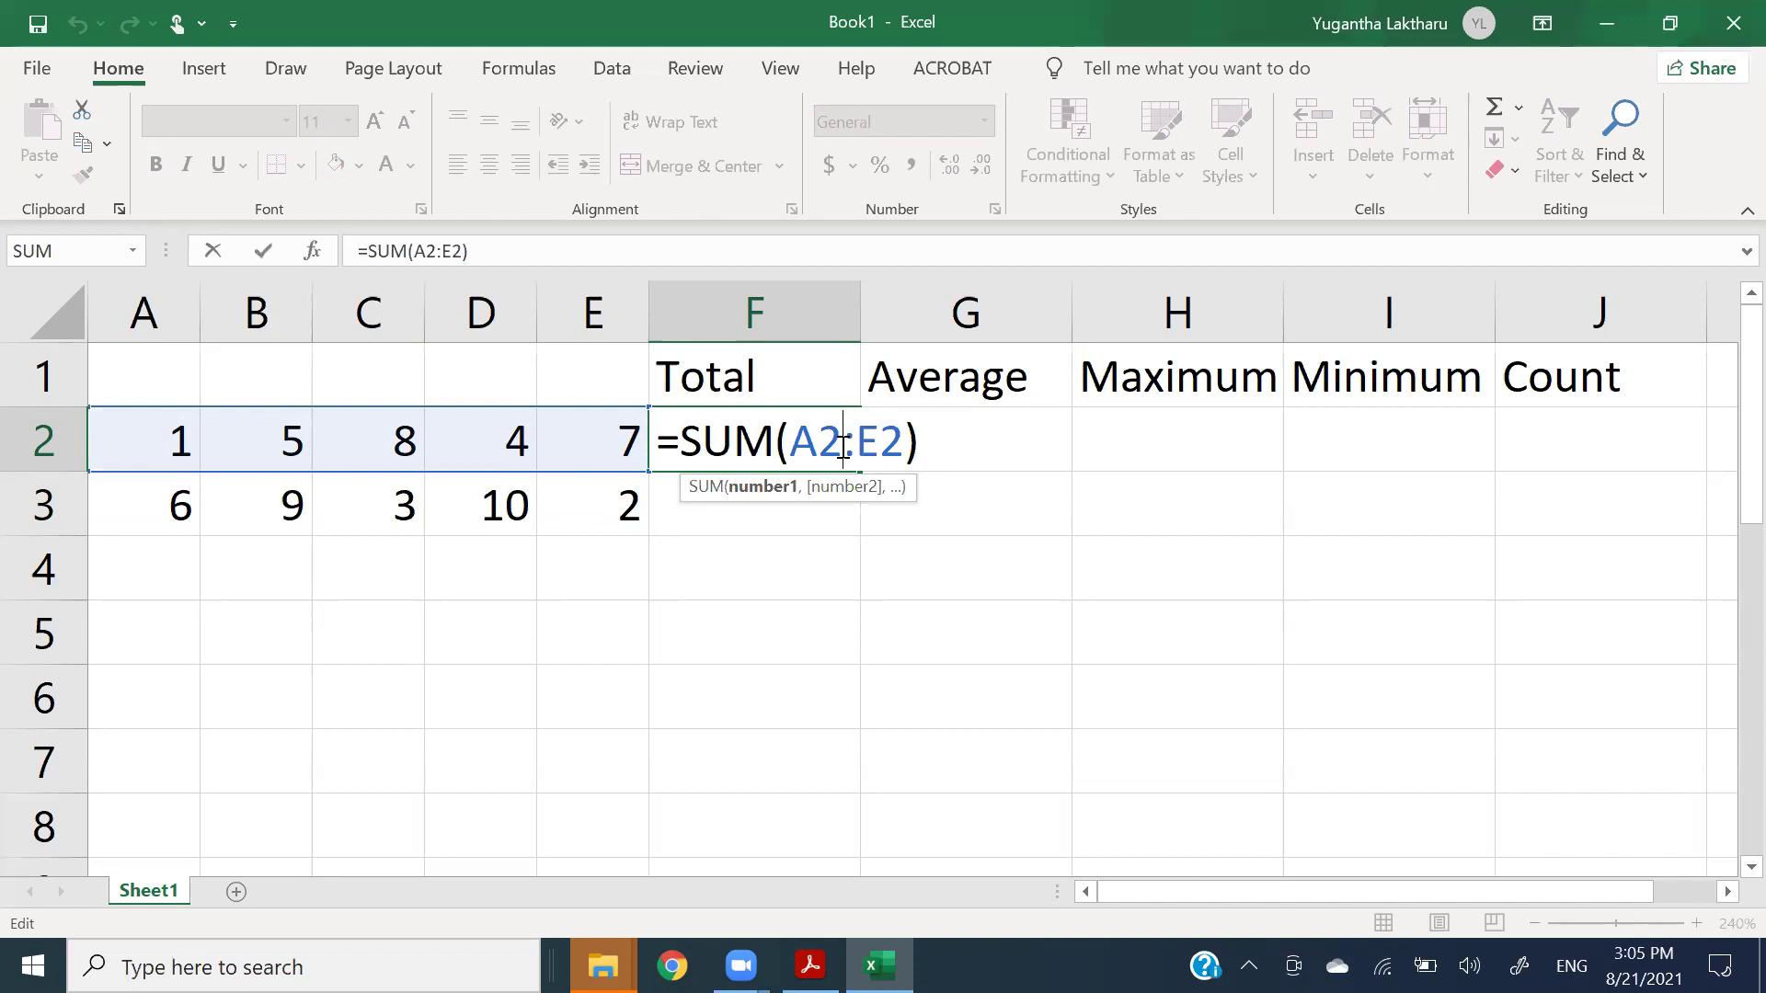
{"action": "left_click_drag", "start_coordinate": [844, 447], "coordinate": [900, 448]}
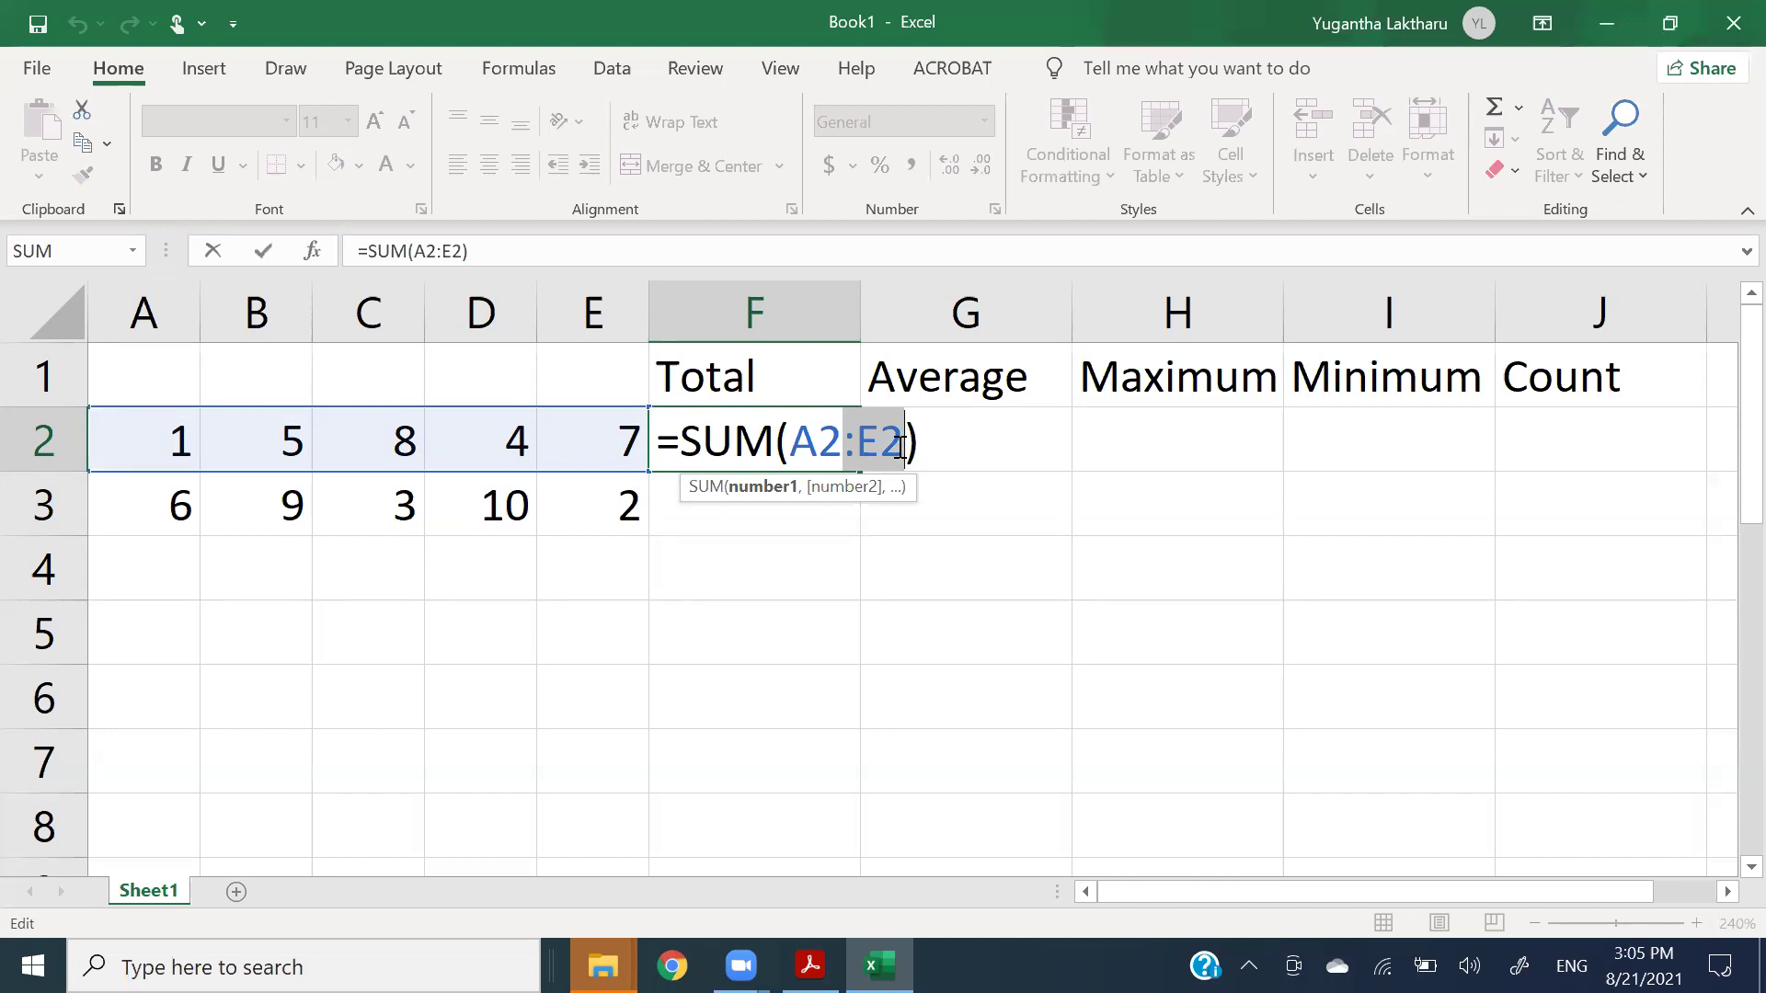
{"action": "key", "text": "Left"}
{"action": "type", "text": ","}
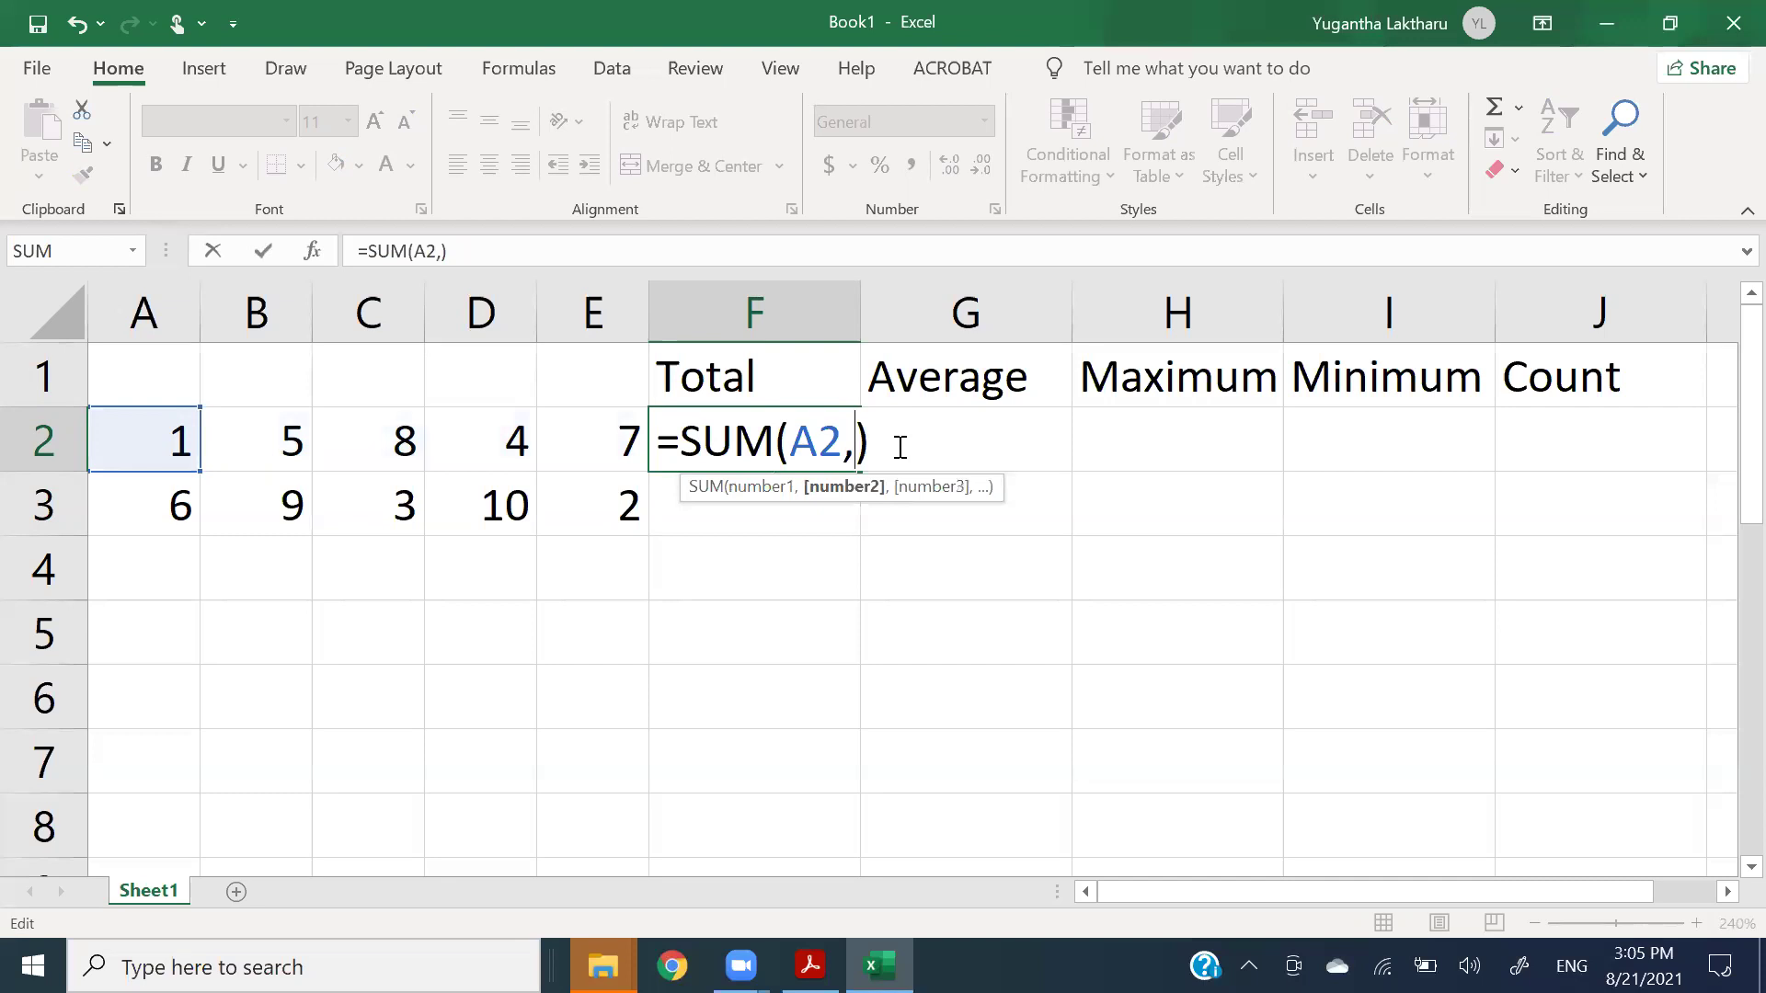
{"action": "type", "text": "B2"}
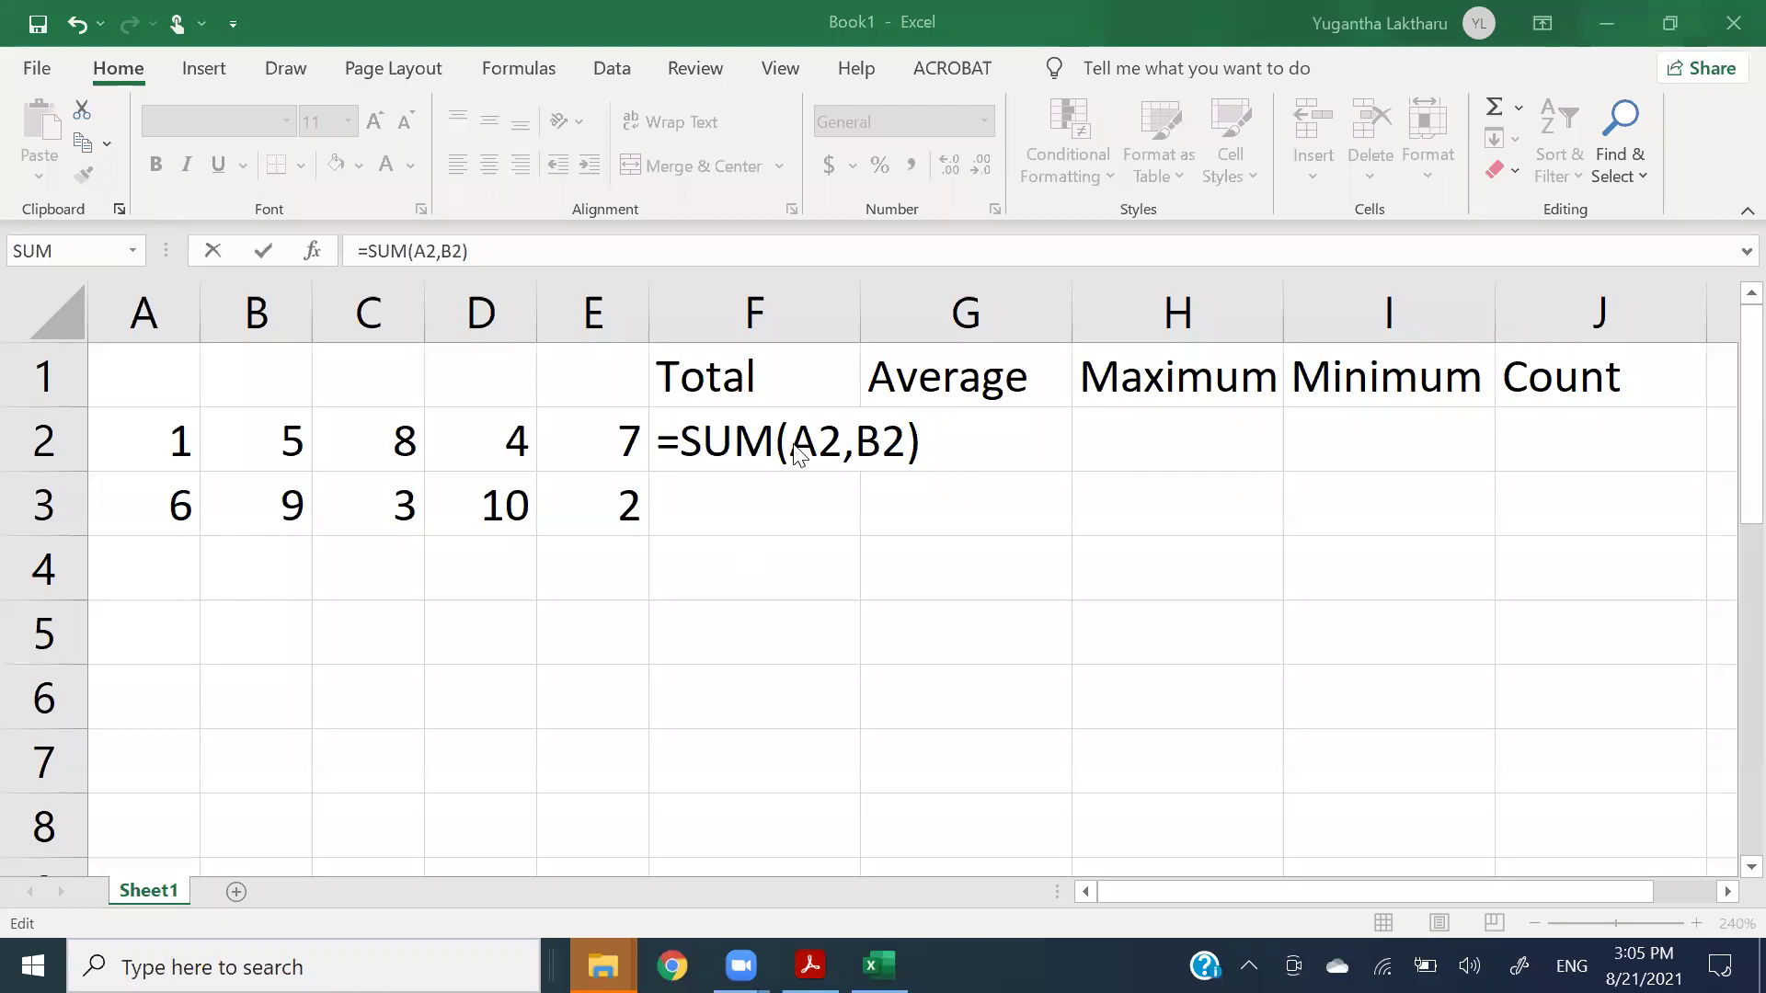
{"action": "left_click", "coordinate": [898, 441]}
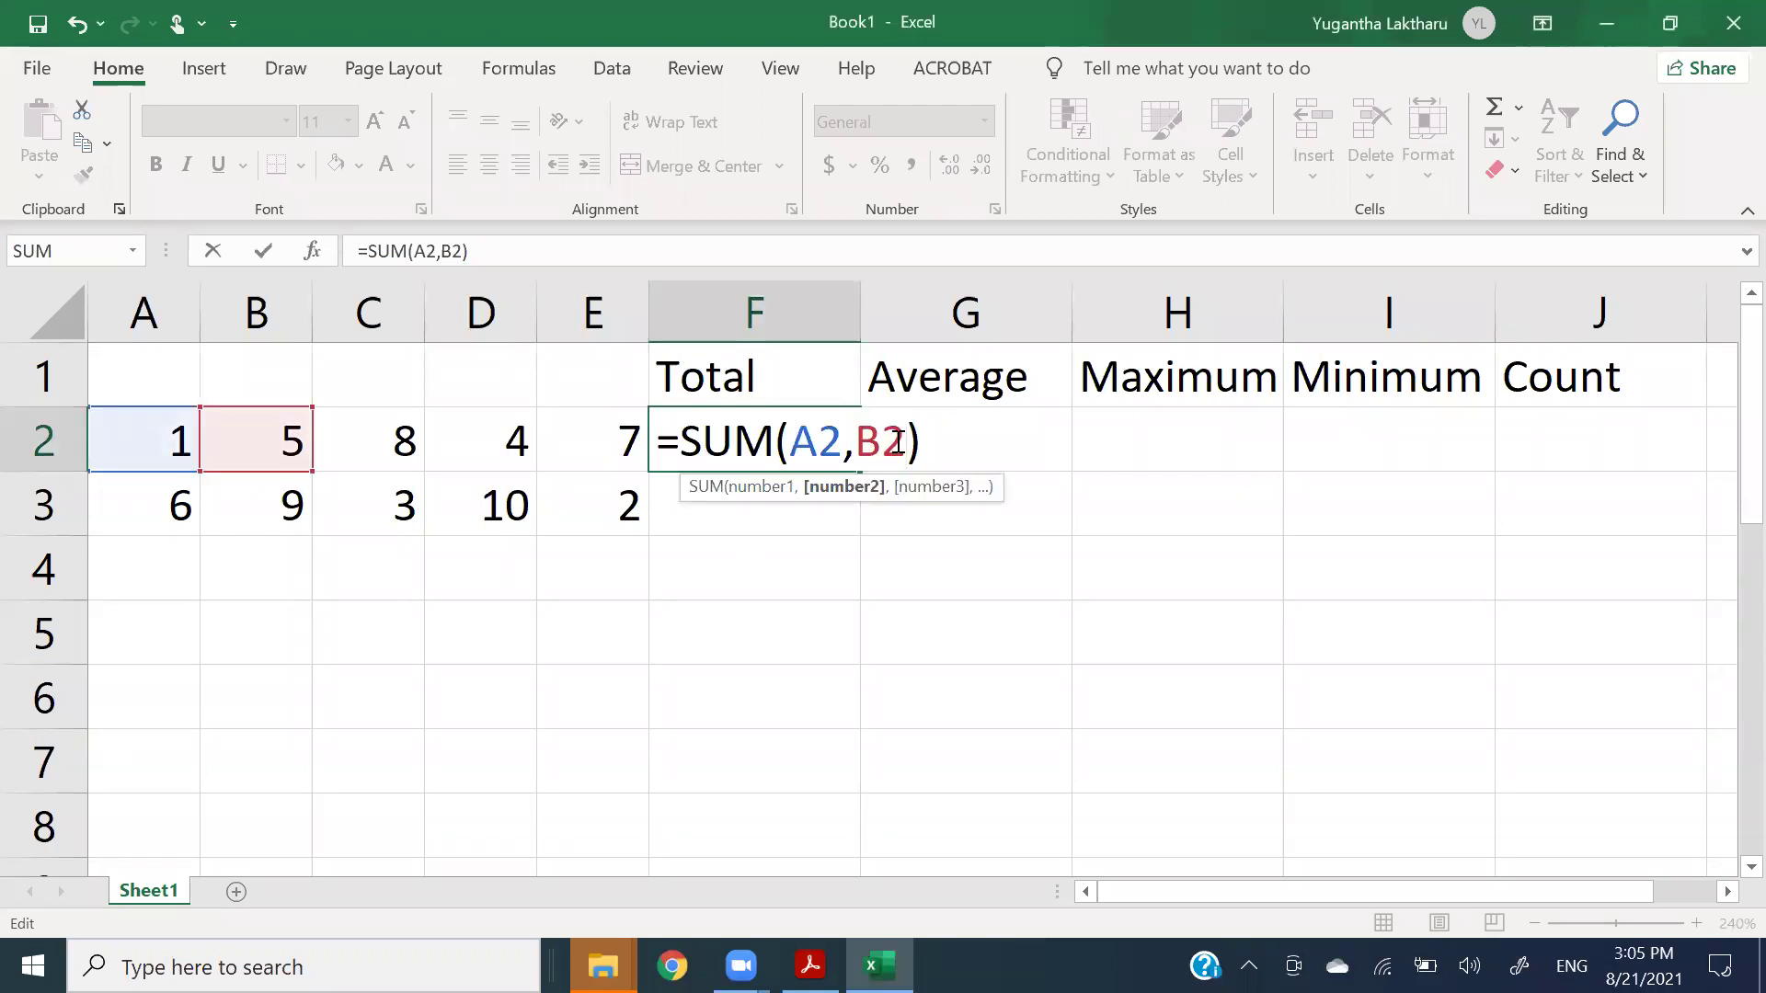
{"action": "type", "text": ",C2"}
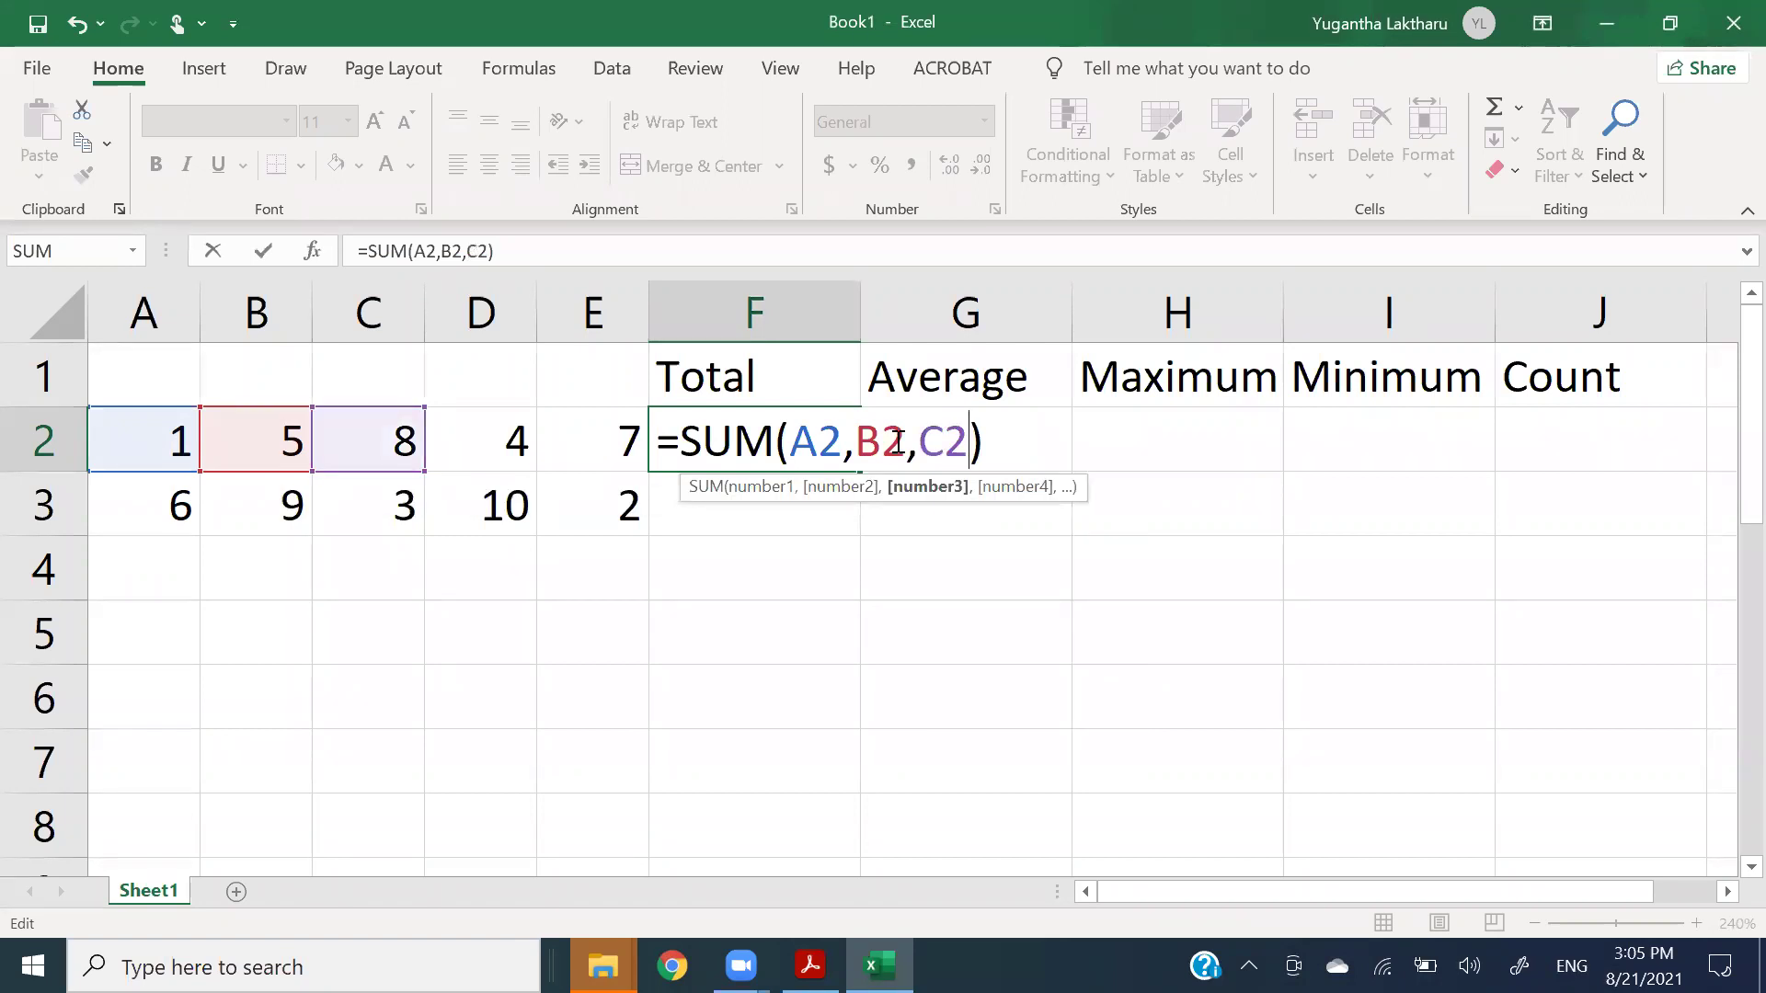
{"action": "type", "text": ","}
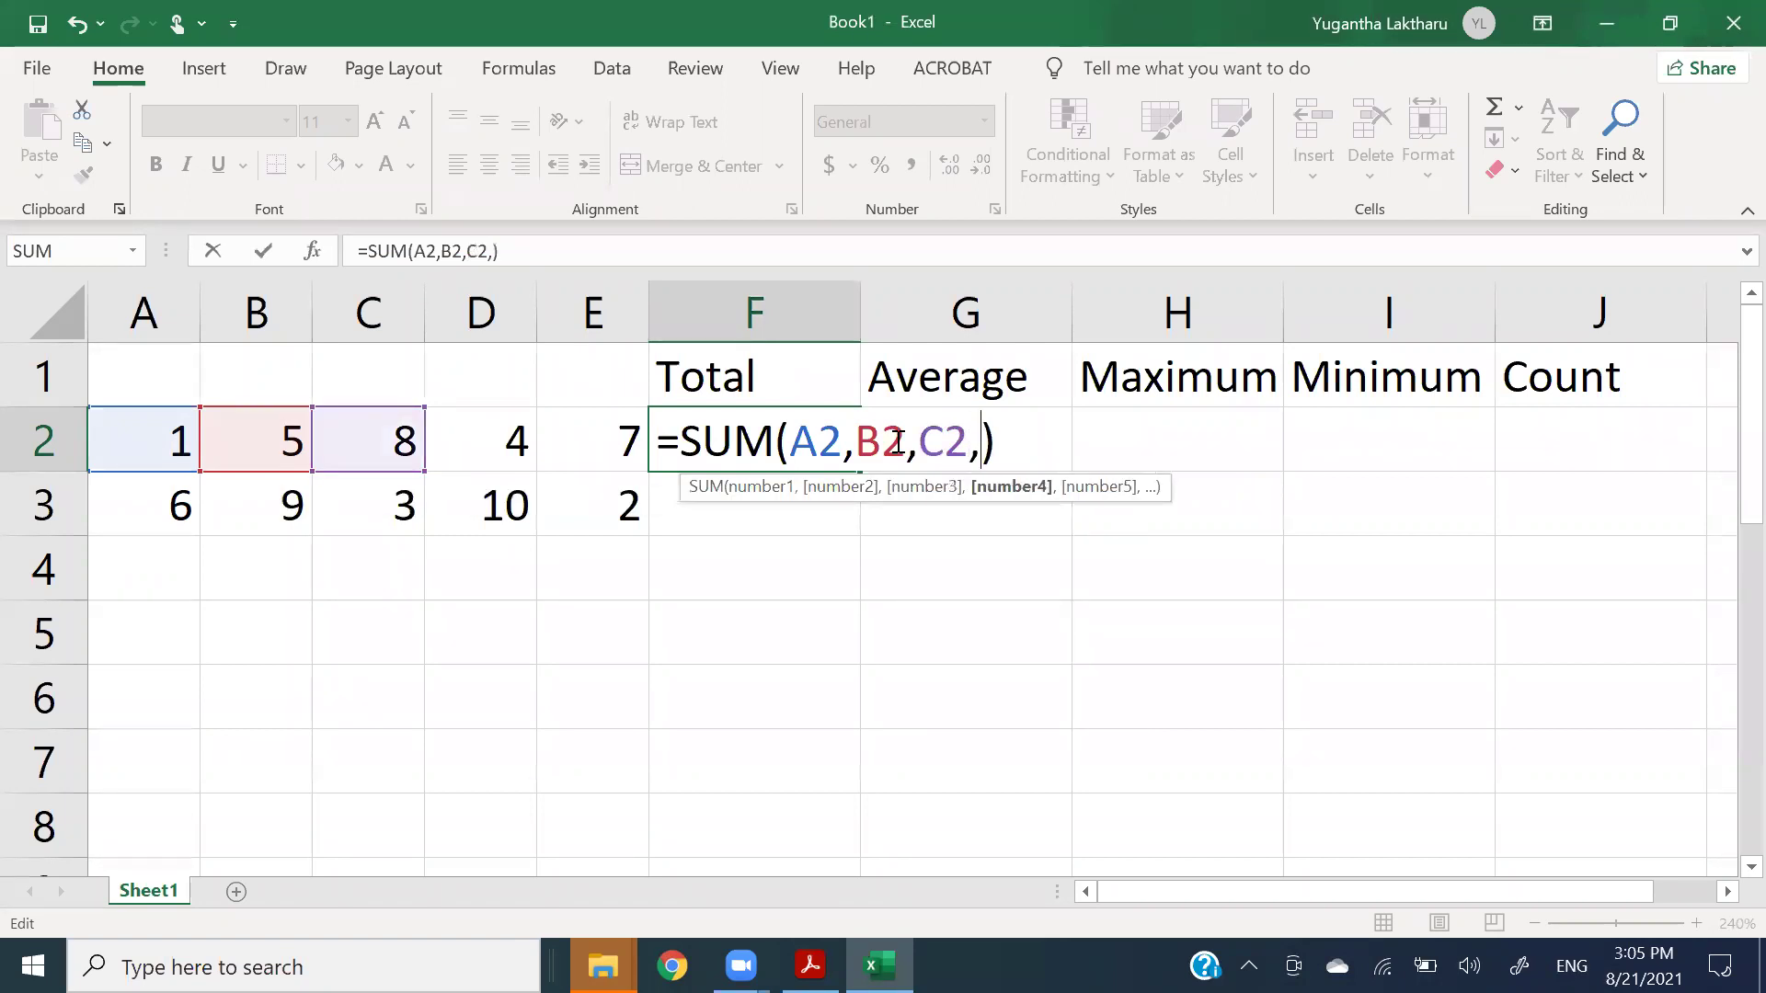
{"action": "type", "text": "D2,E2"}
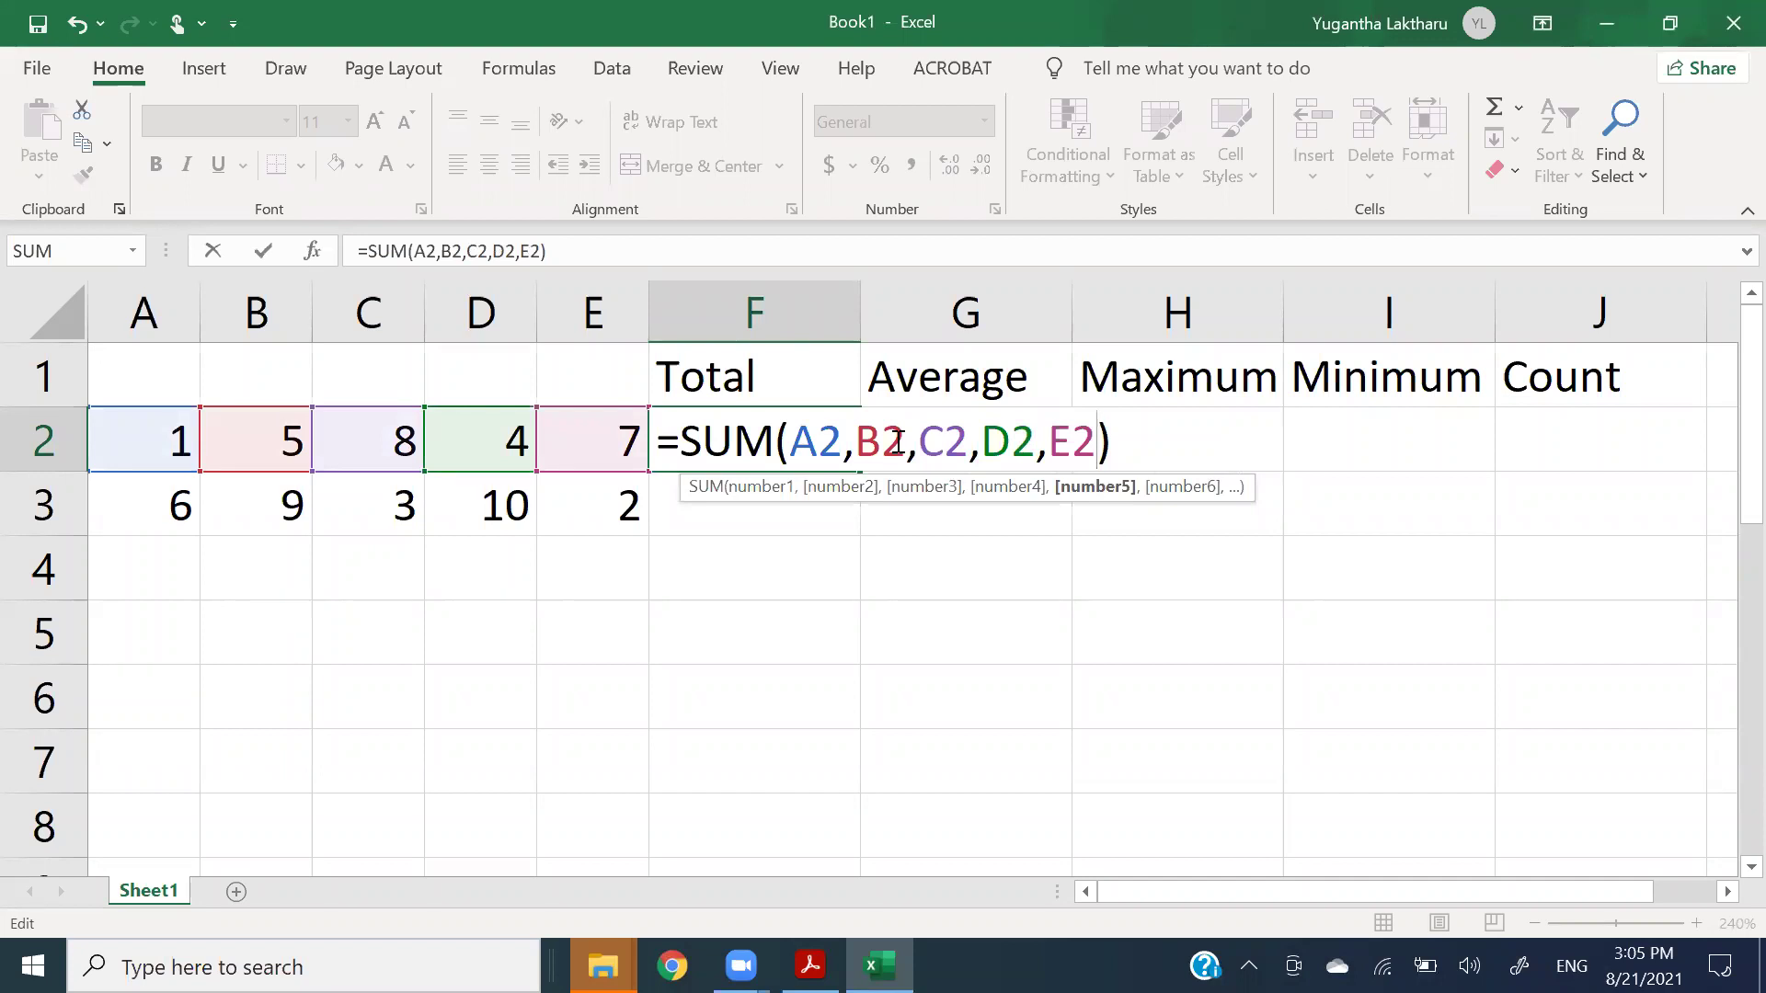
{"action": "key", "text": "Return"}
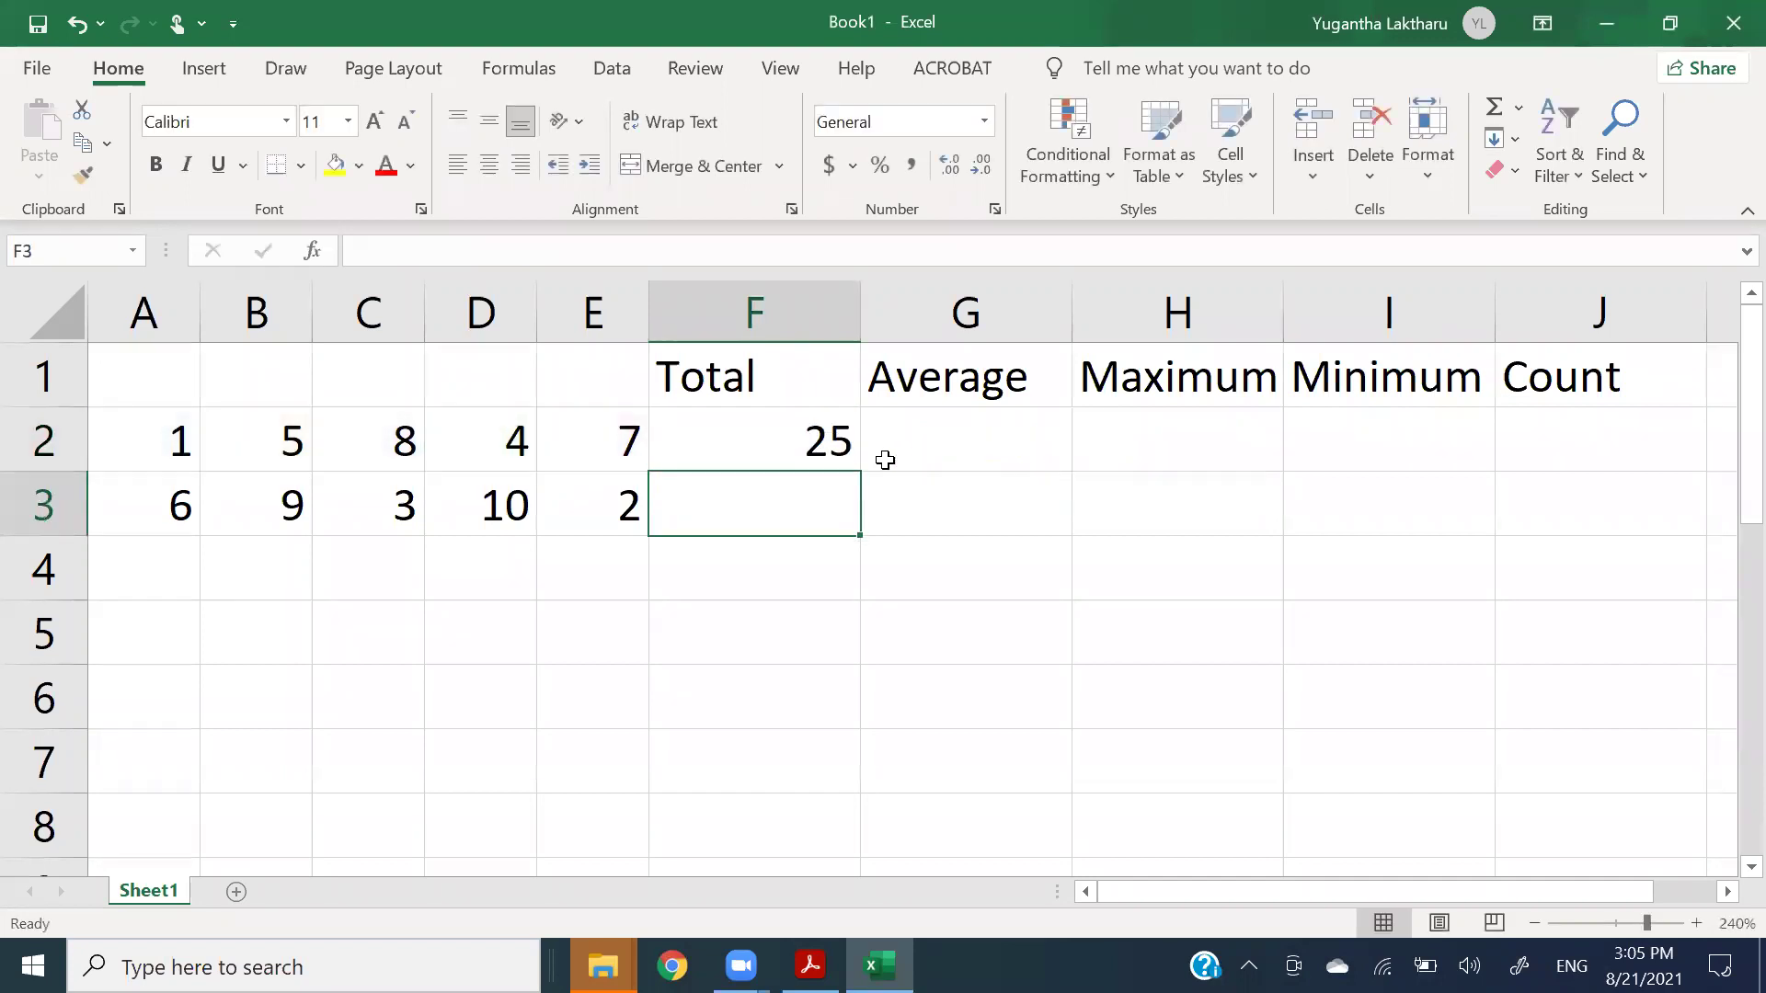
- Examine the individual cell references inside the SUM formula in cell F2
{"action": "left_click", "coordinate": [819, 445]}
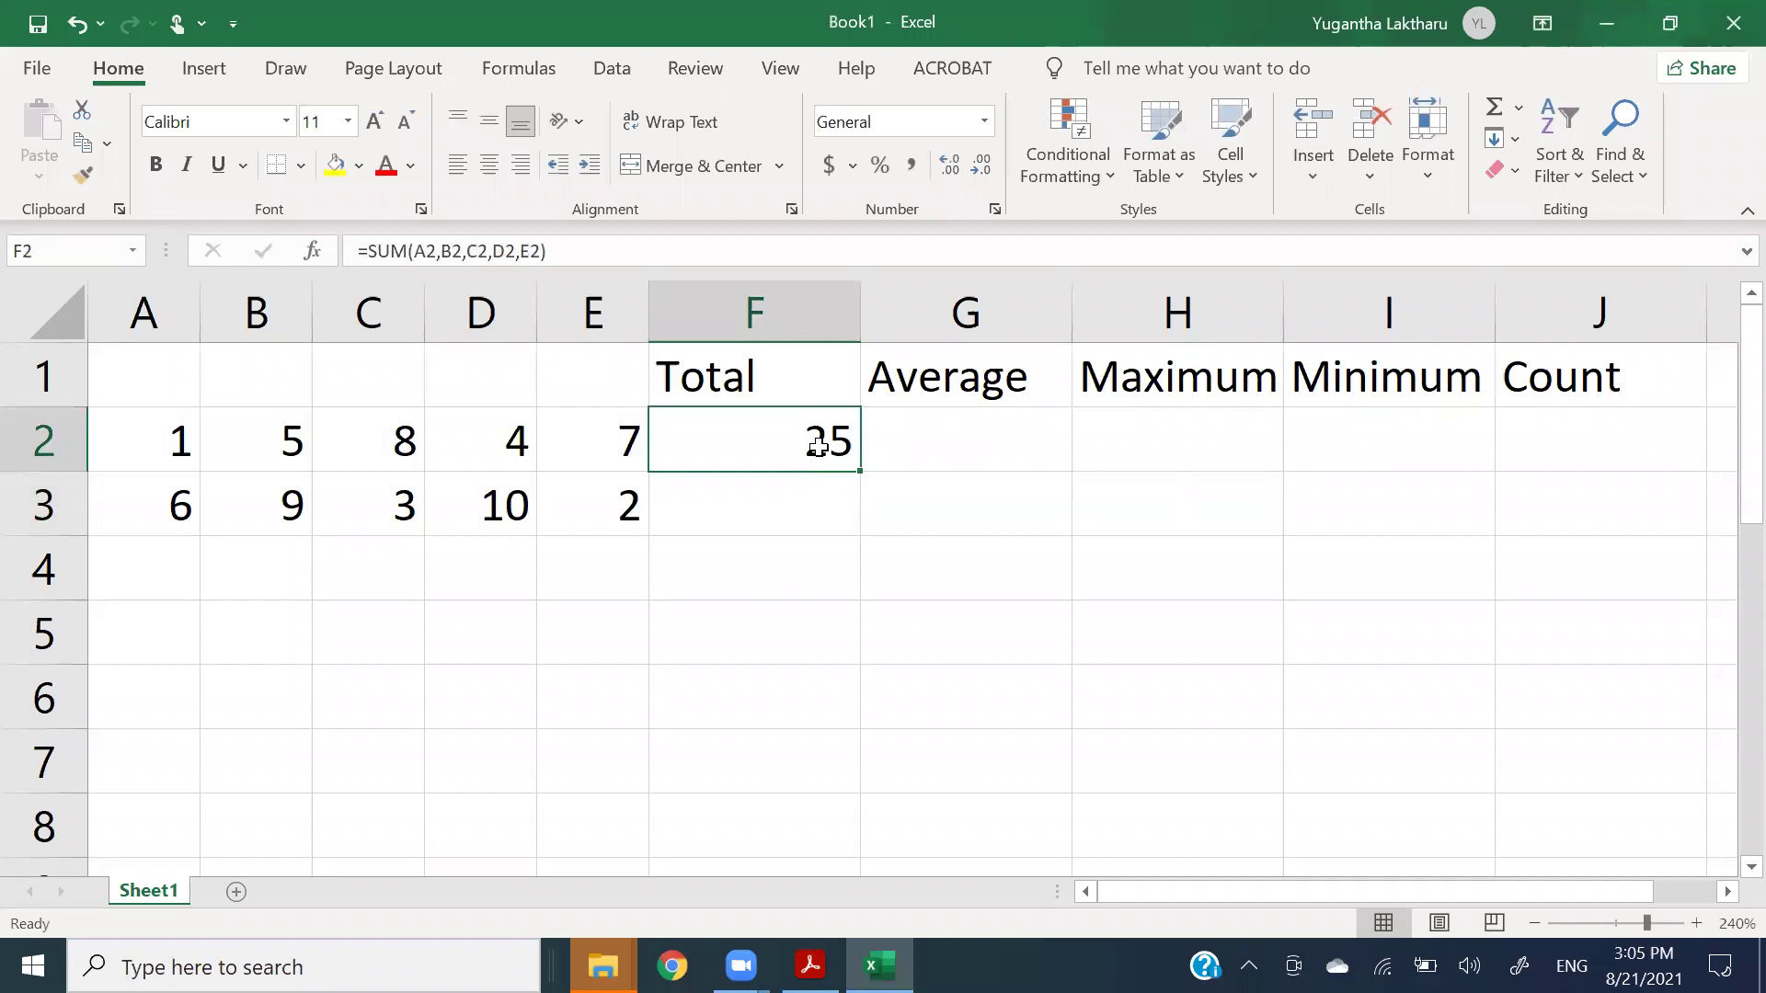
{"action": "double_click", "coordinate": [827, 430]}
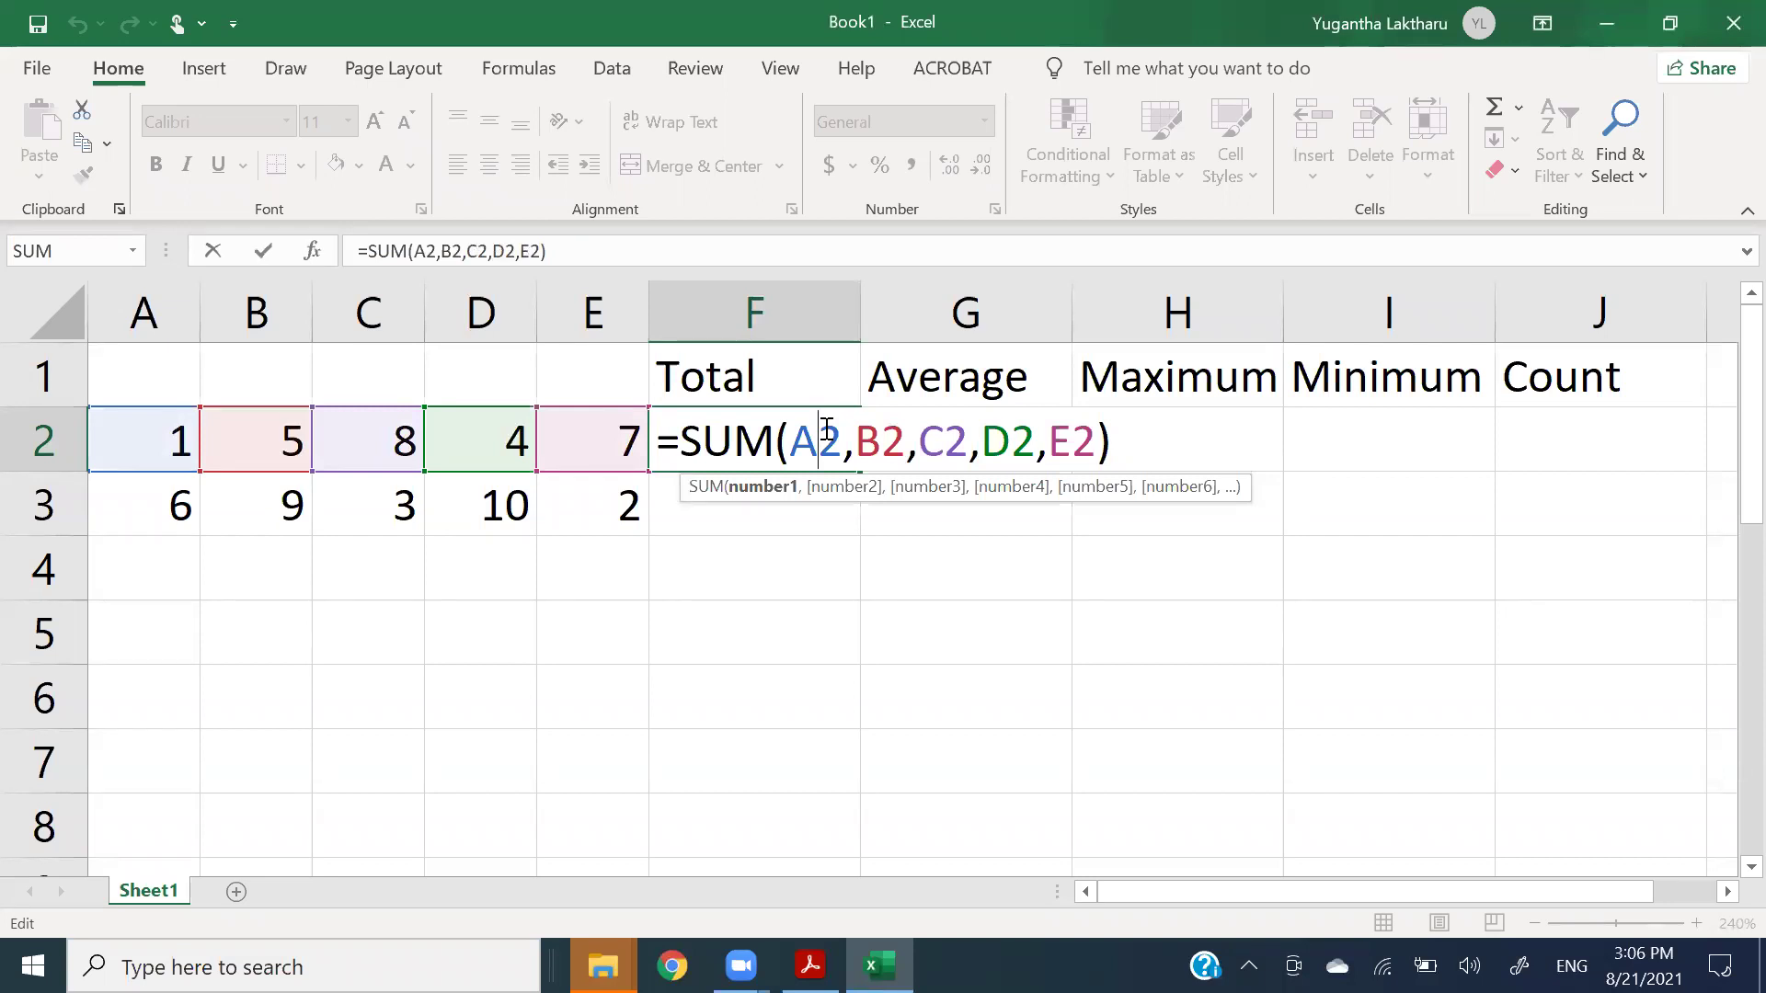
{"action": "key", "text": "Return"}
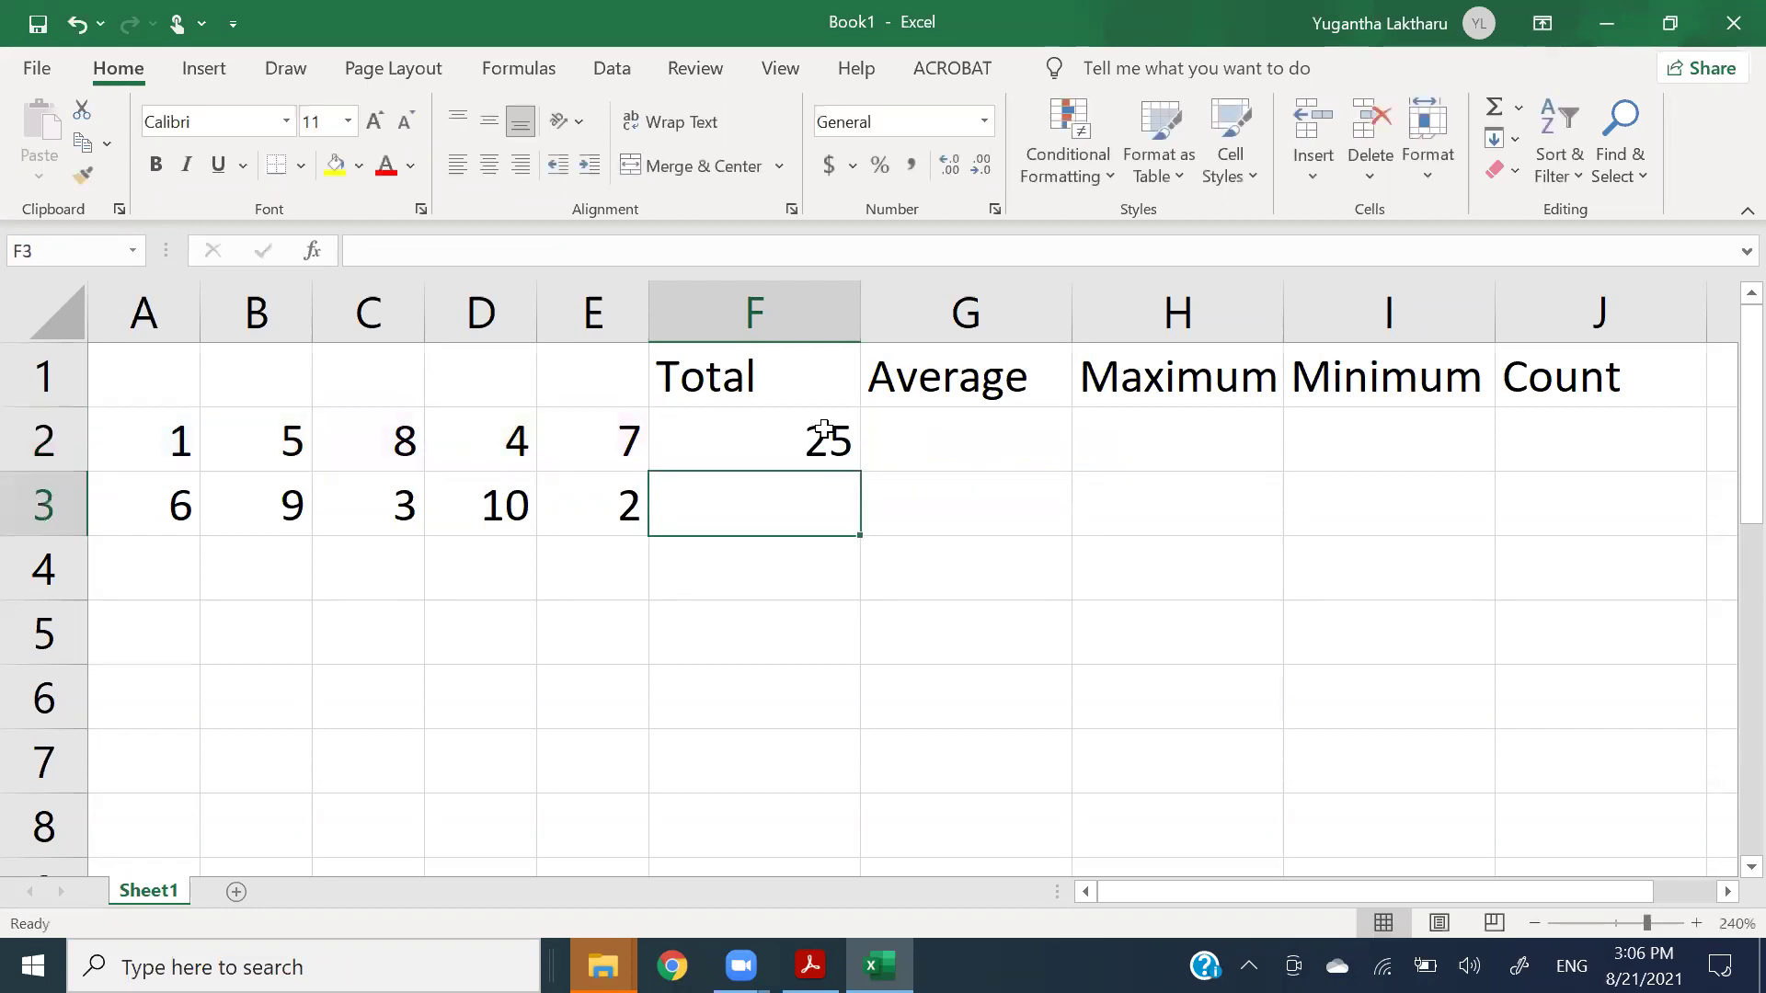
- Change the total formula in cell F2 to combine a range with single cells as =SUM(A2:C2,D2,E2)
{"action": "left_click", "coordinate": [841, 446]}
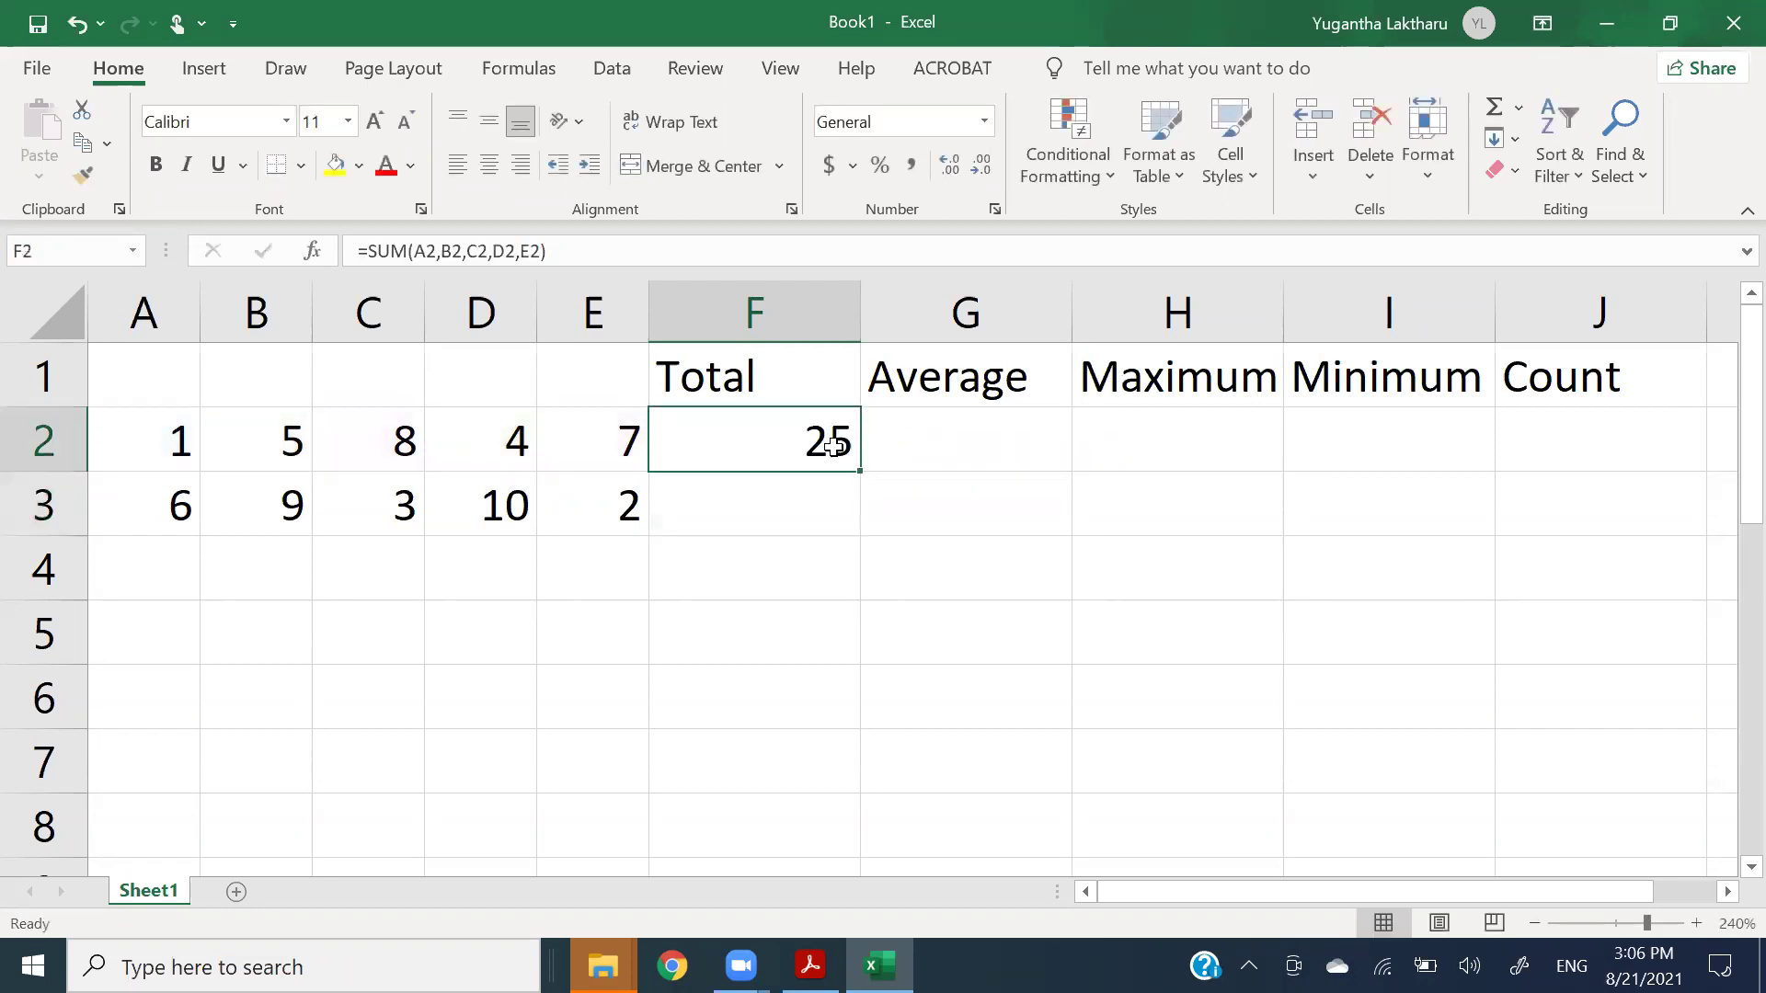
{"action": "double_click", "coordinate": [806, 428]}
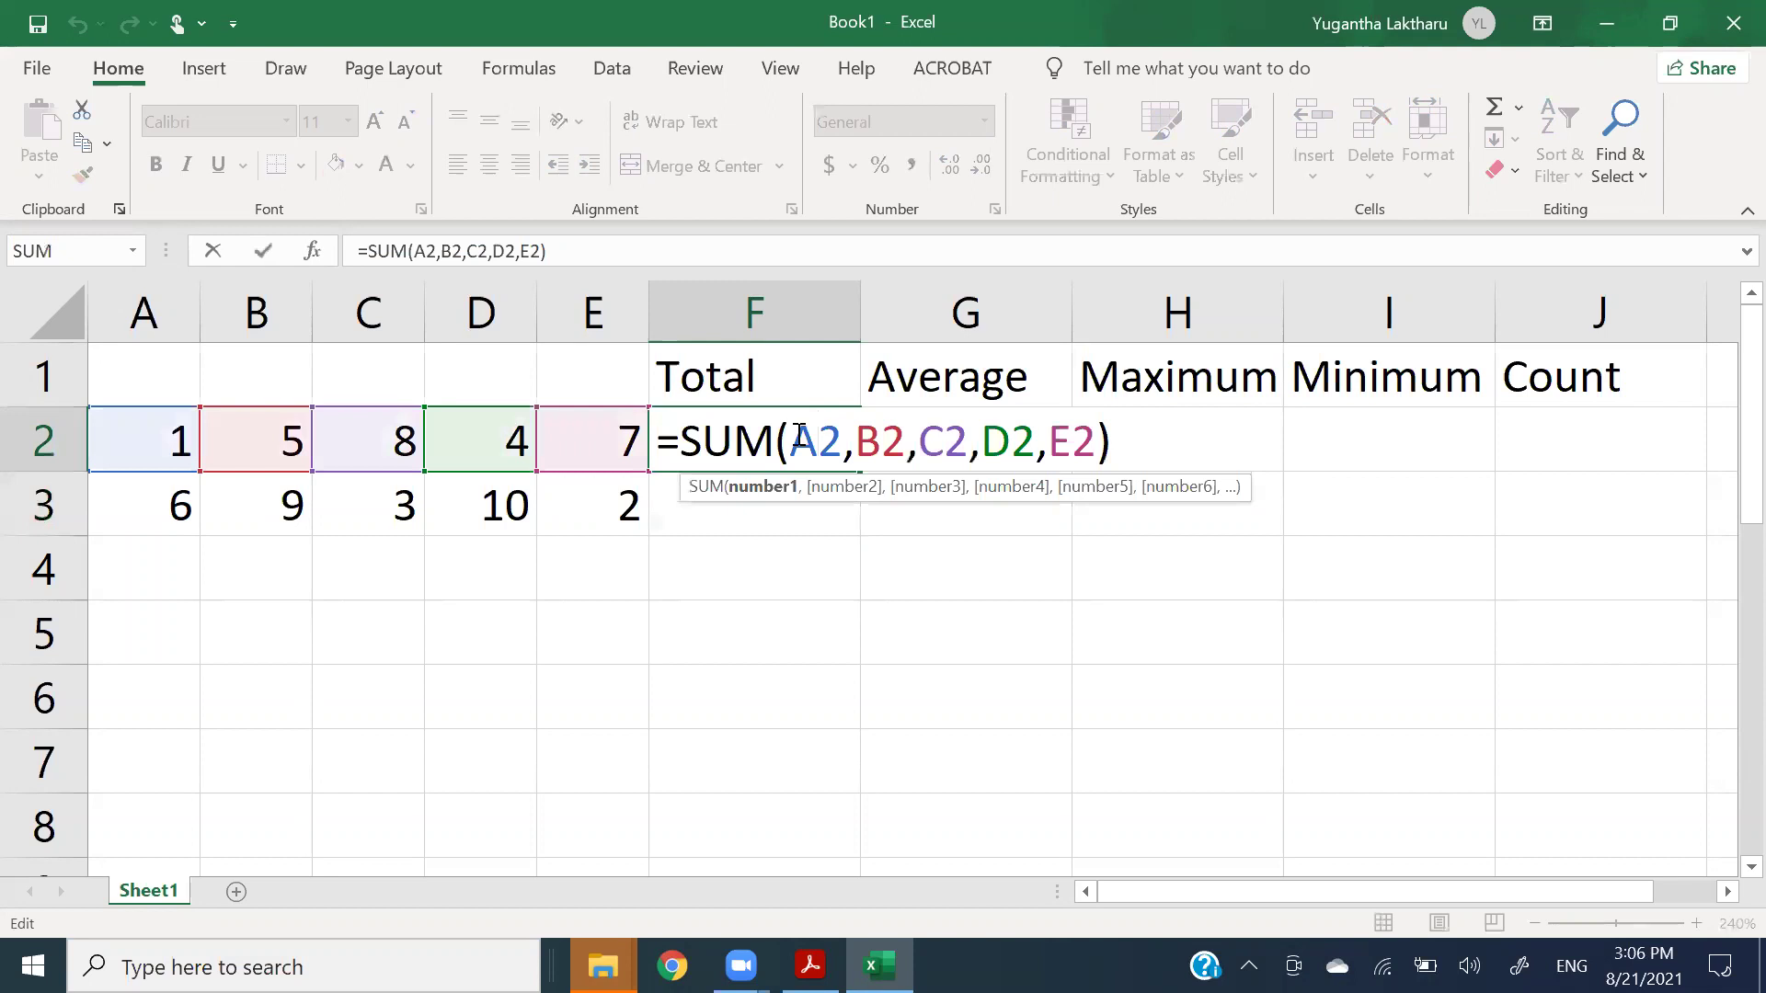
{"action": "left_click_drag", "start_coordinate": [790, 432], "coordinate": [1119, 433]}
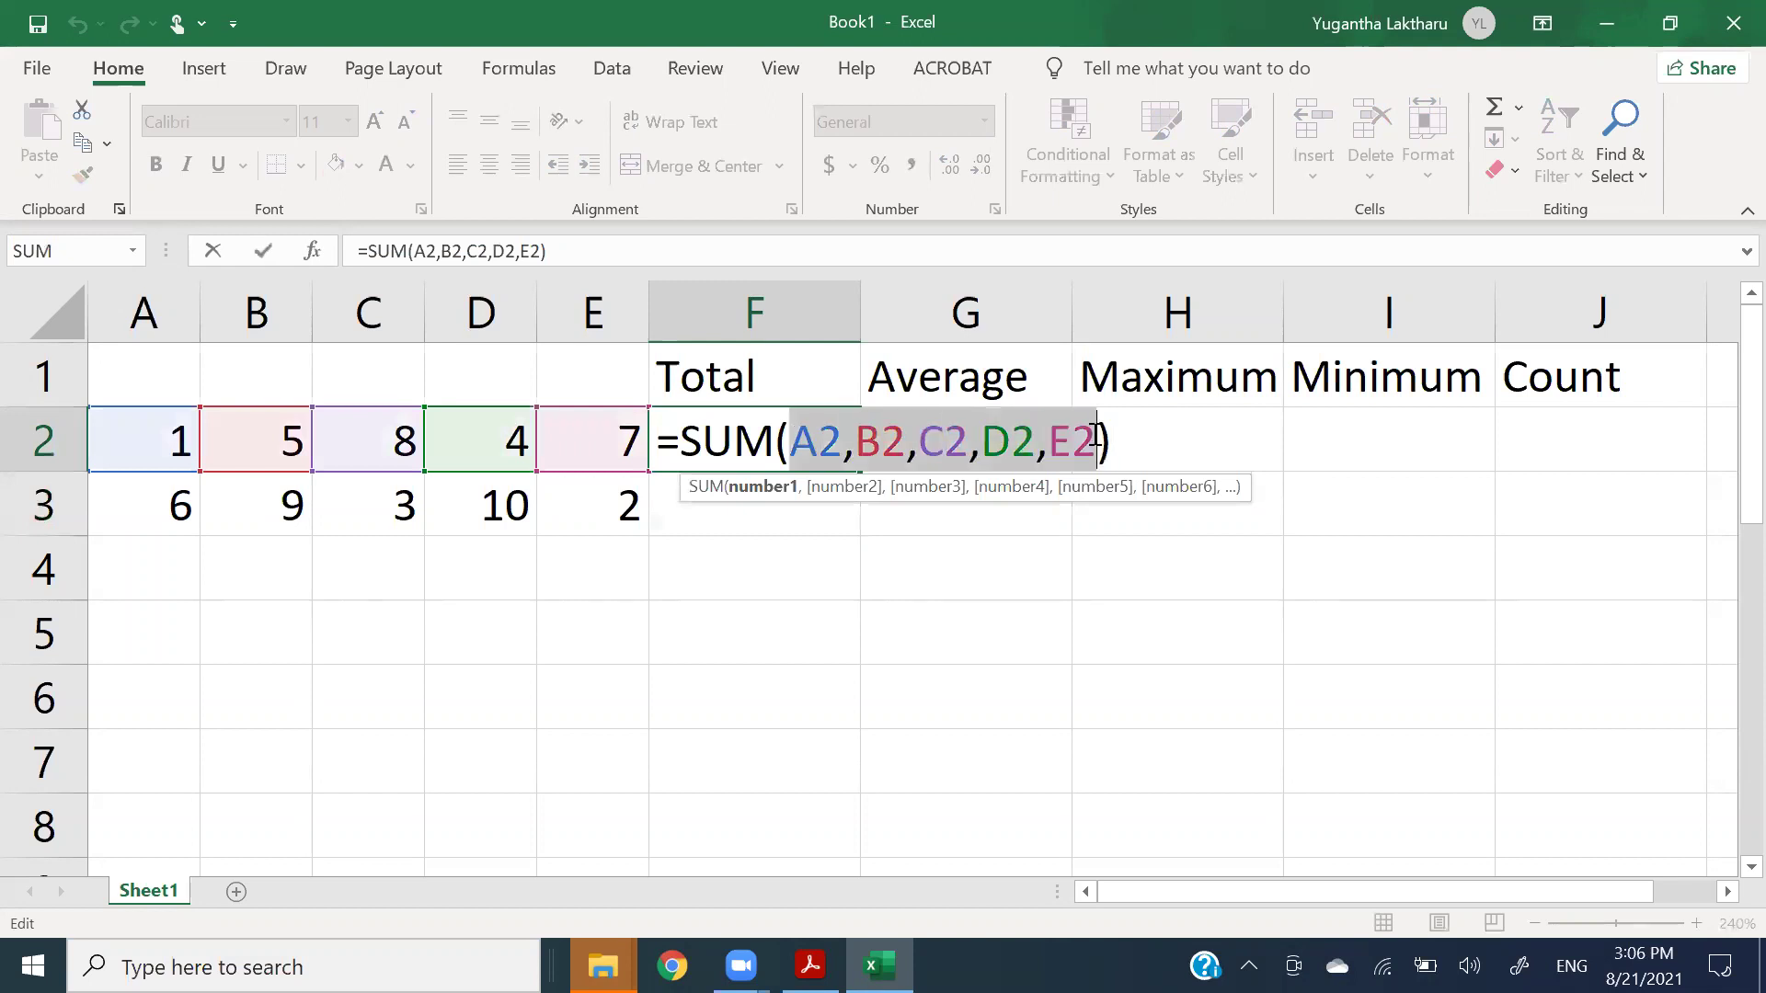
{"action": "key", "text": "shift+Left"}
{"action": "left_click", "coordinate": [915, 441]}
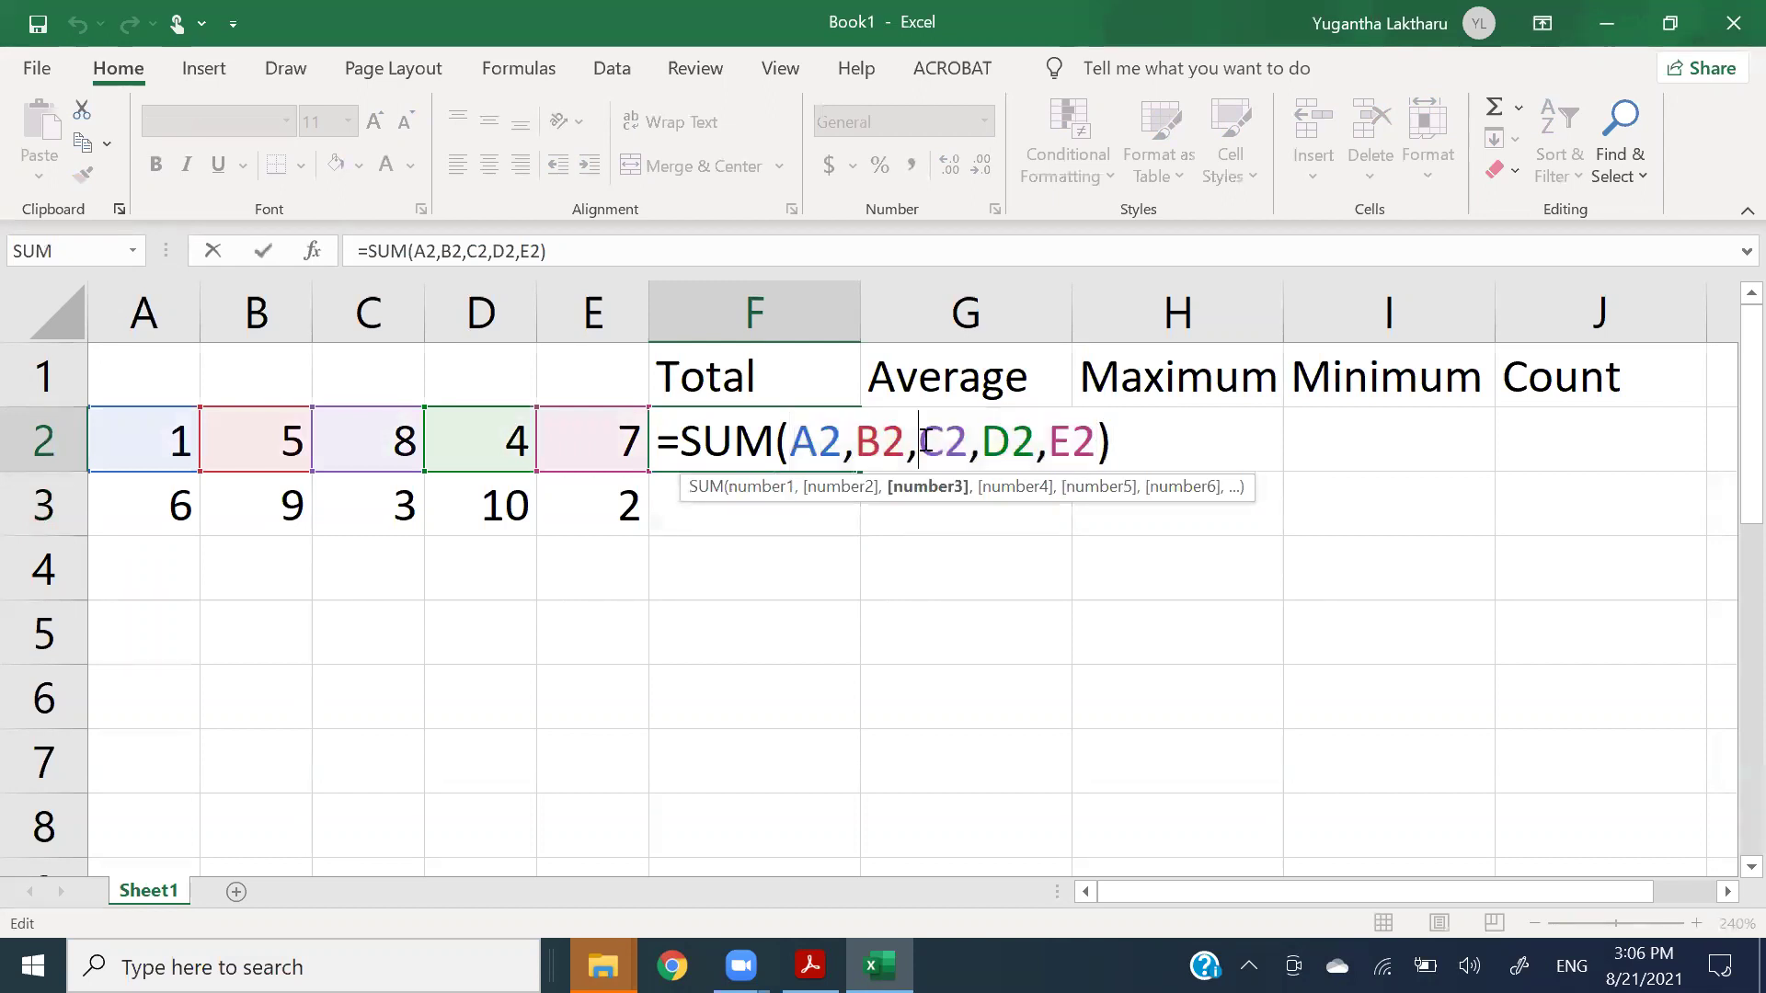
{"action": "left_click_drag", "start_coordinate": [844, 442], "coordinate": [918, 450]}
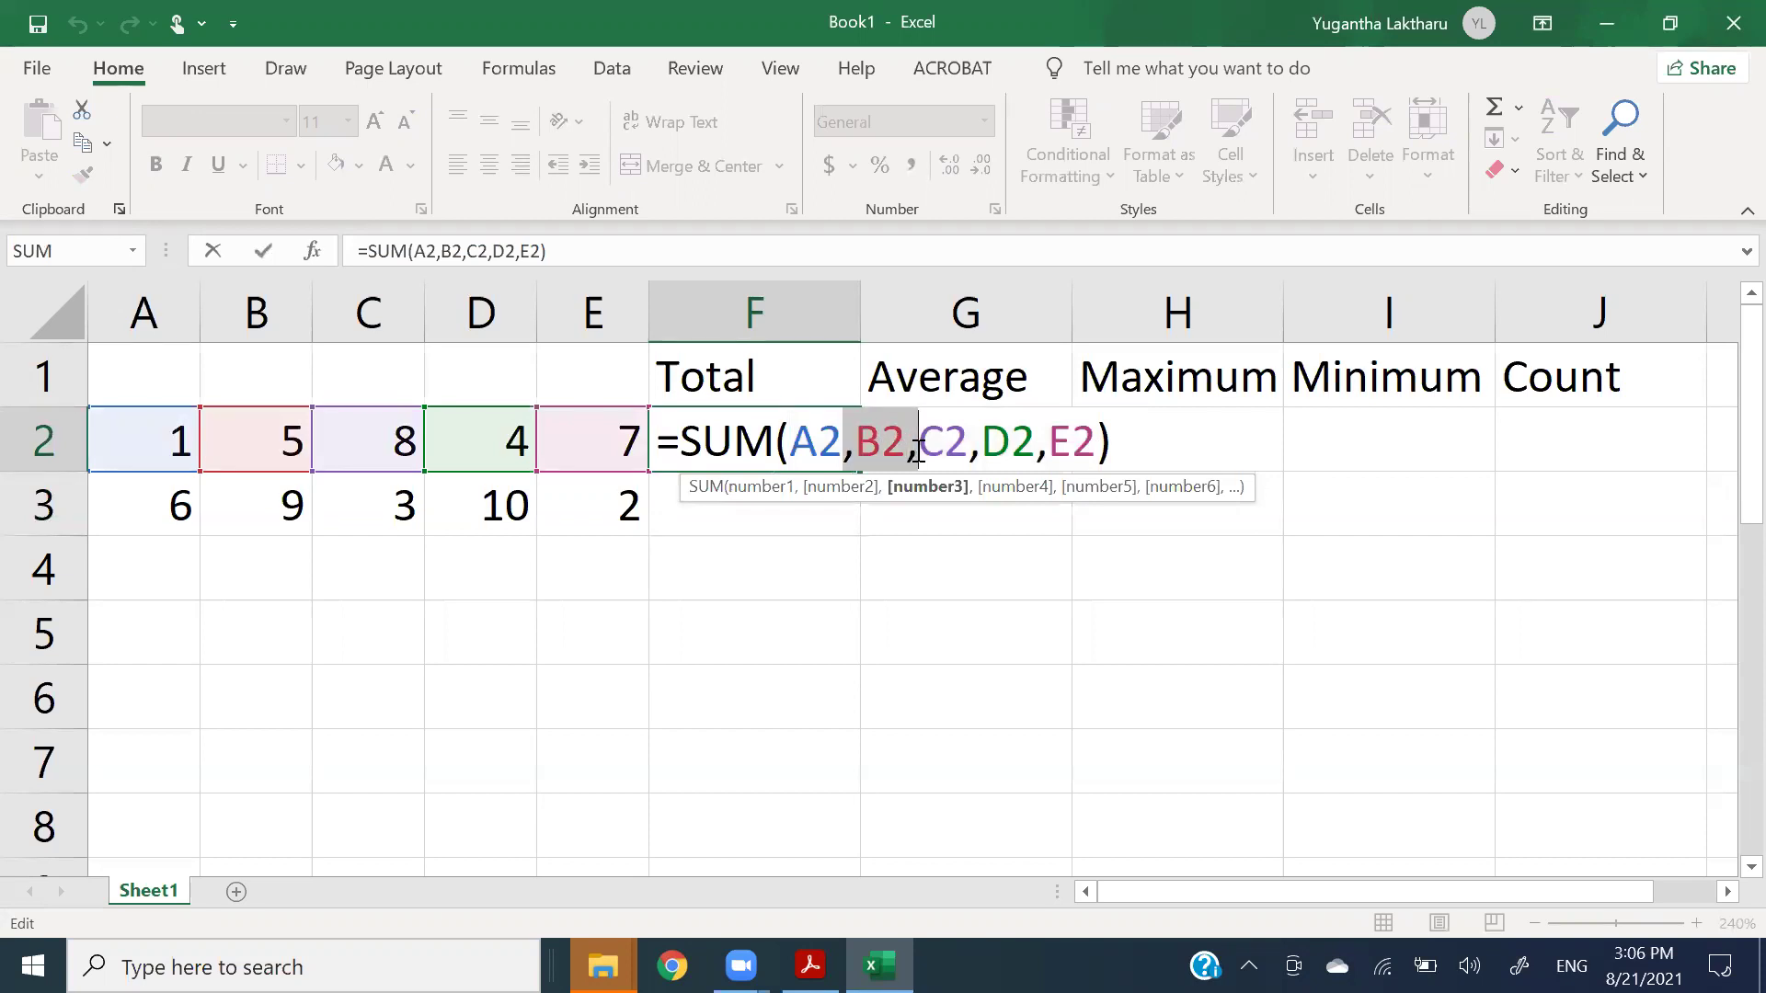
{"action": "type", "text": ":"}
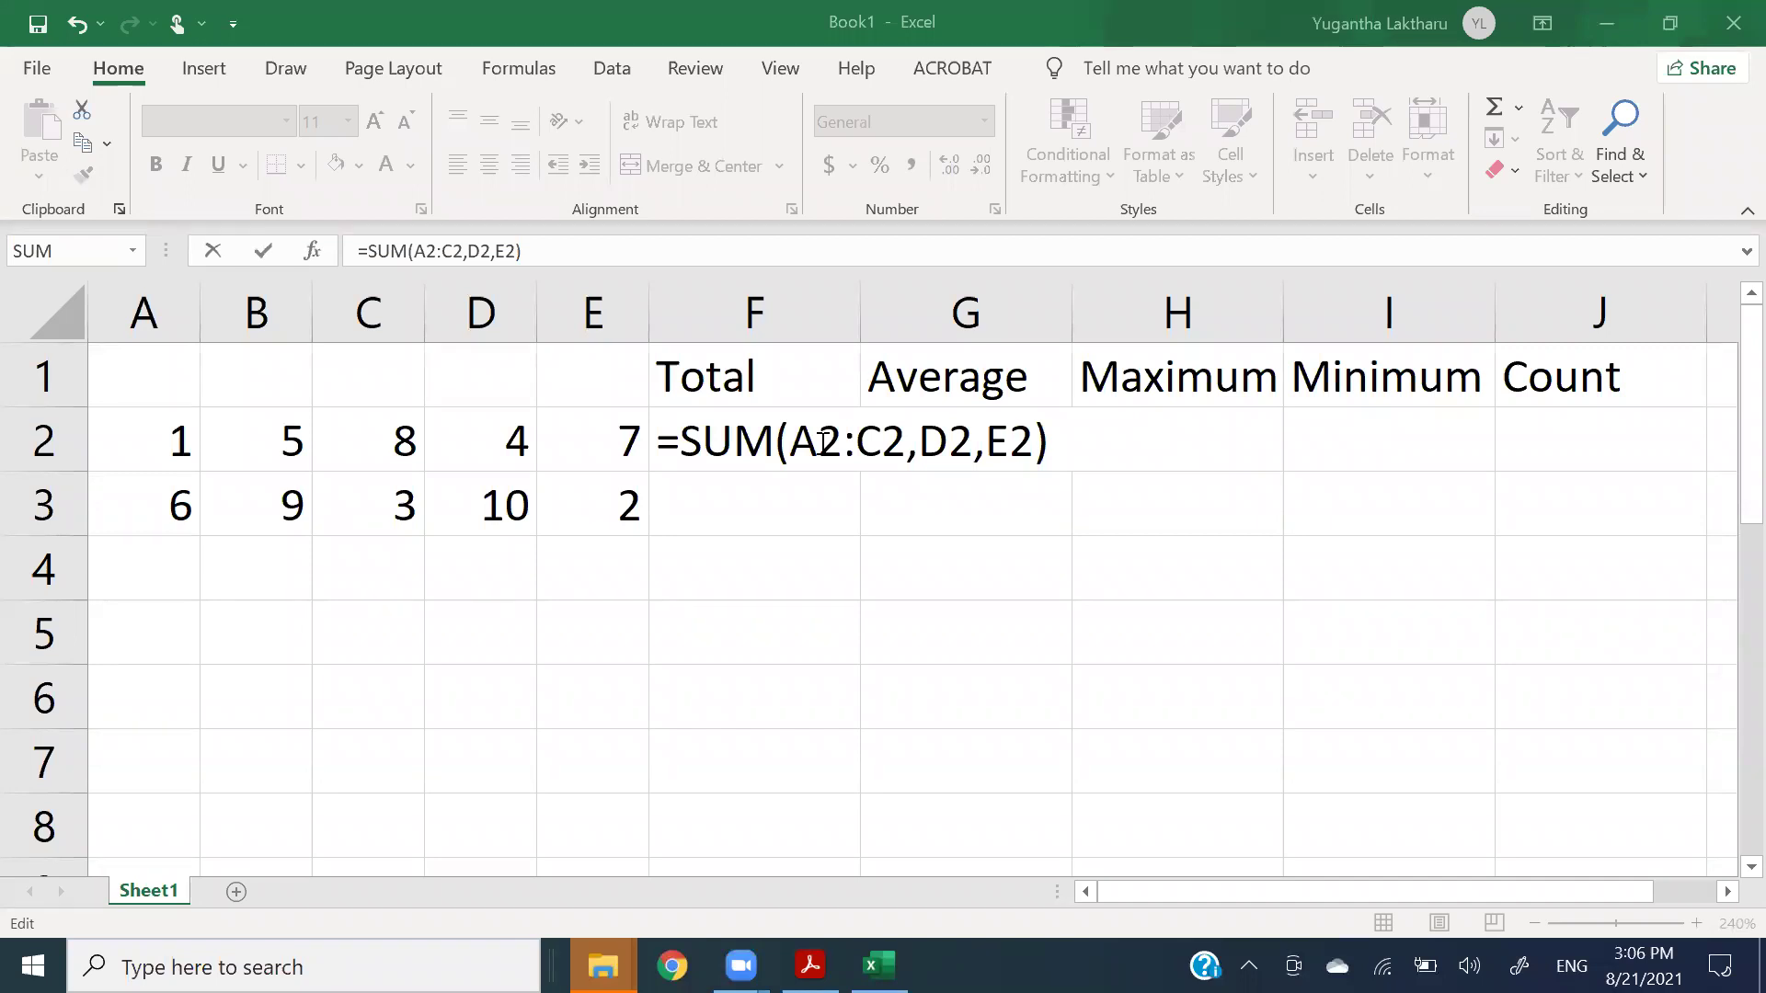
{"action": "double_click", "coordinate": [860, 444]}
{"action": "left_click", "coordinate": [843, 444]}
{"action": "left_click_drag", "start_coordinate": [791, 444], "coordinate": [901, 448]}
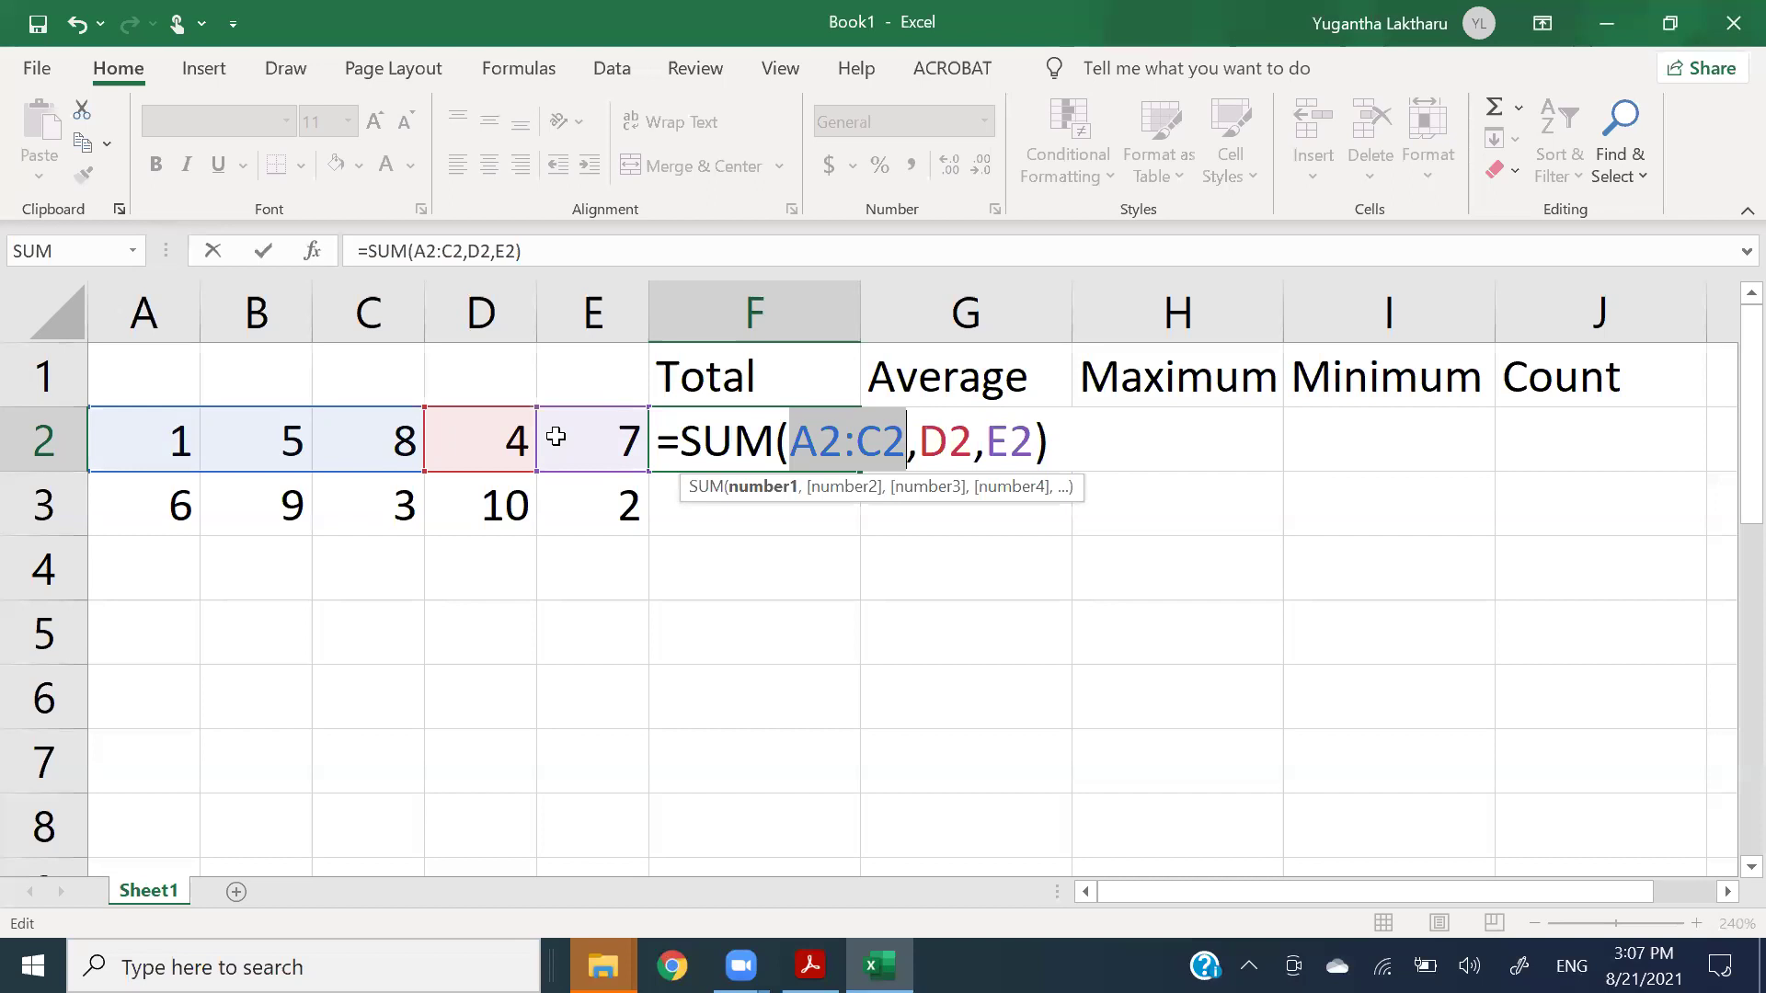
{"action": "key", "text": "Return"}
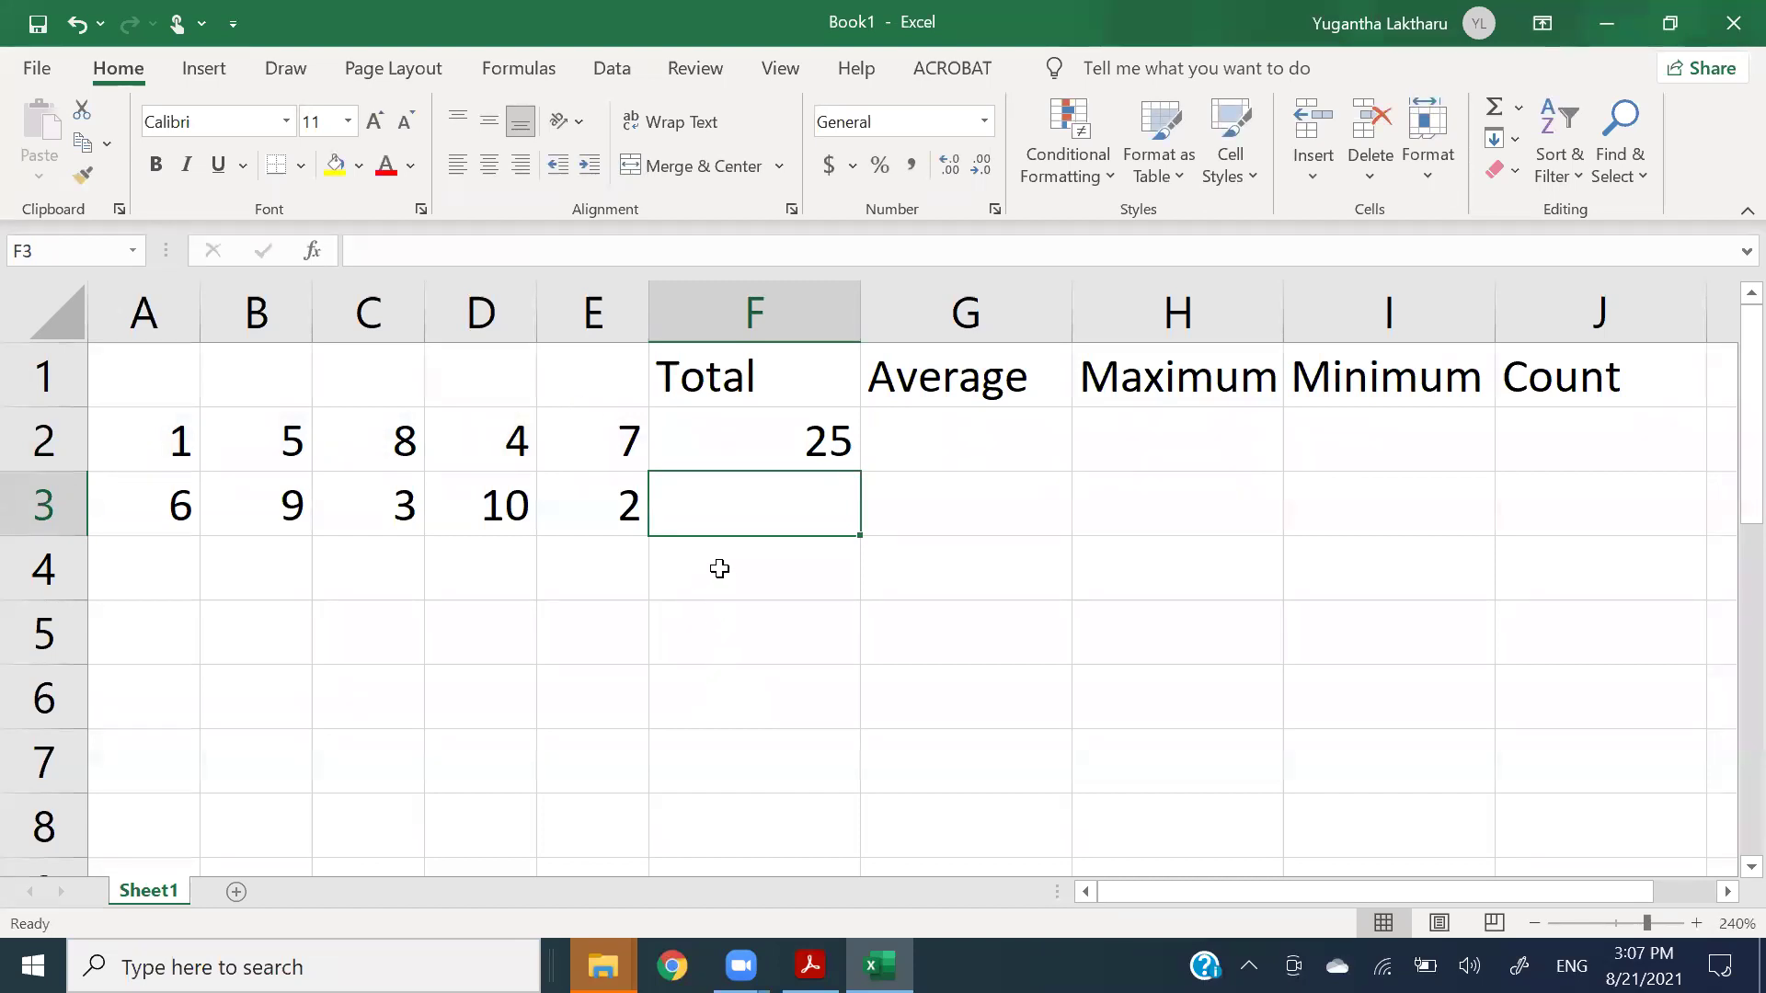
- Enter the formula =SUM(A2:E2) in cell F3 to total the first row of numbers with a single range
{"action": "left_click", "coordinate": [728, 440]}
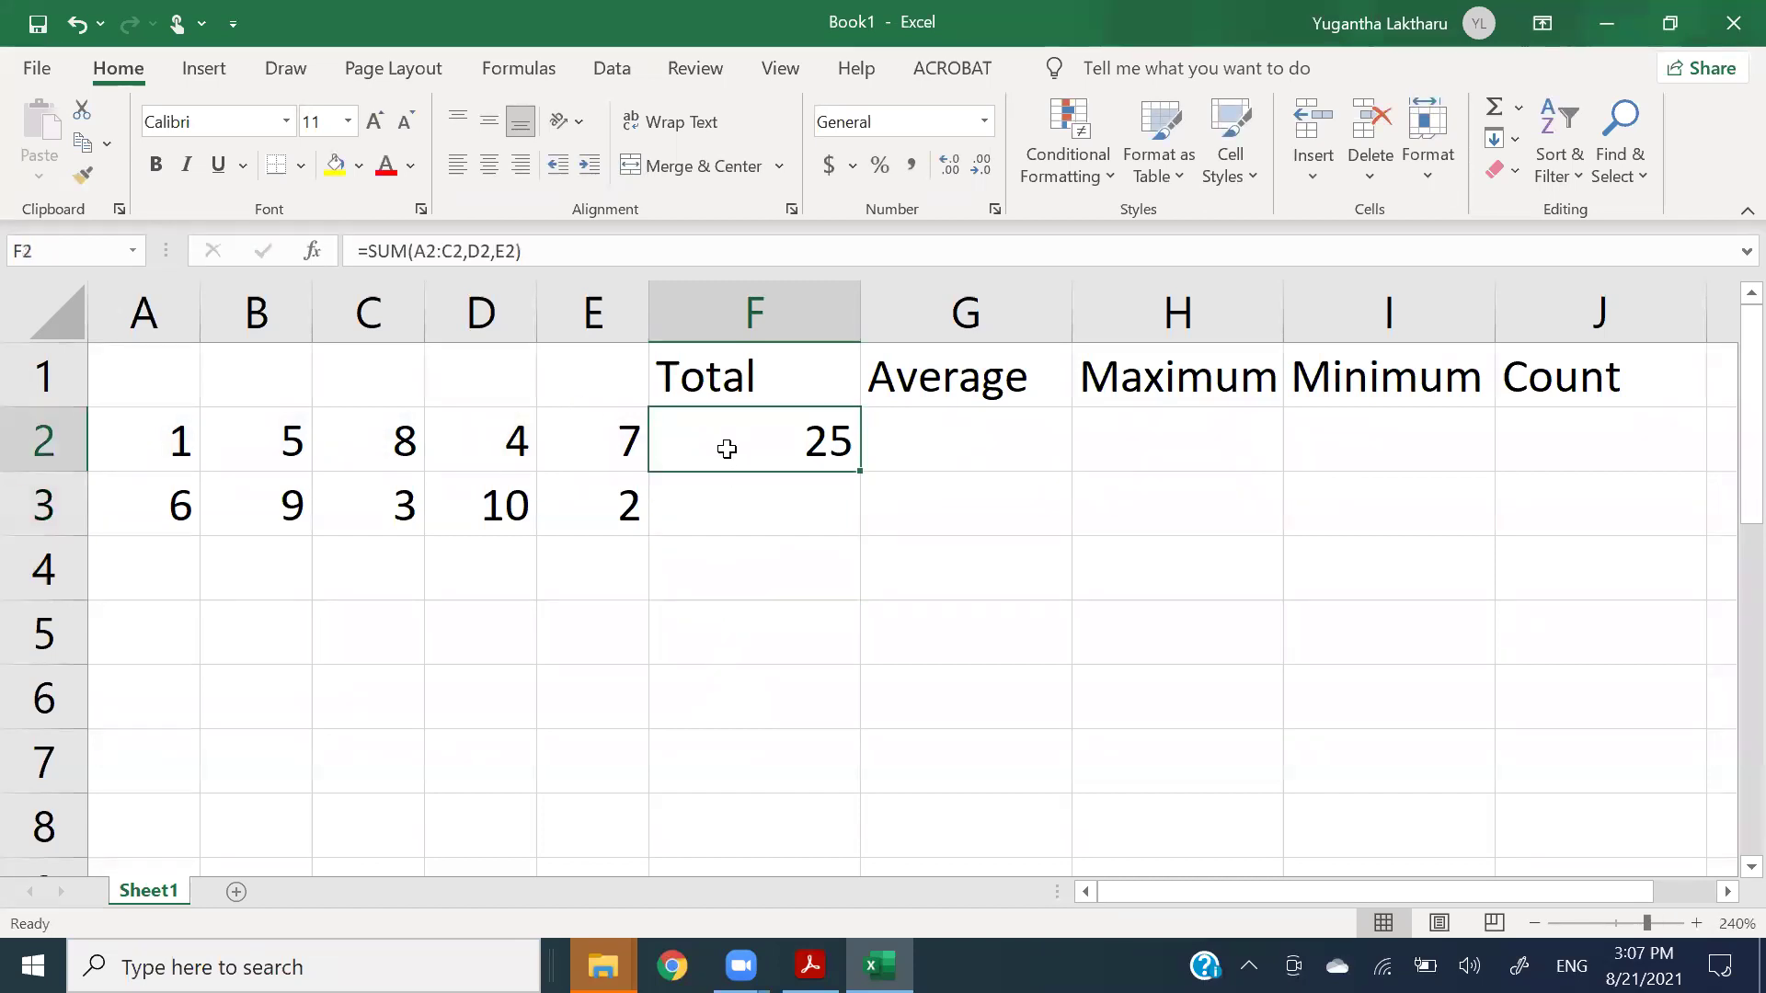
{"action": "left_click", "coordinate": [767, 515]}
{"action": "left_click", "coordinate": [765, 457]}
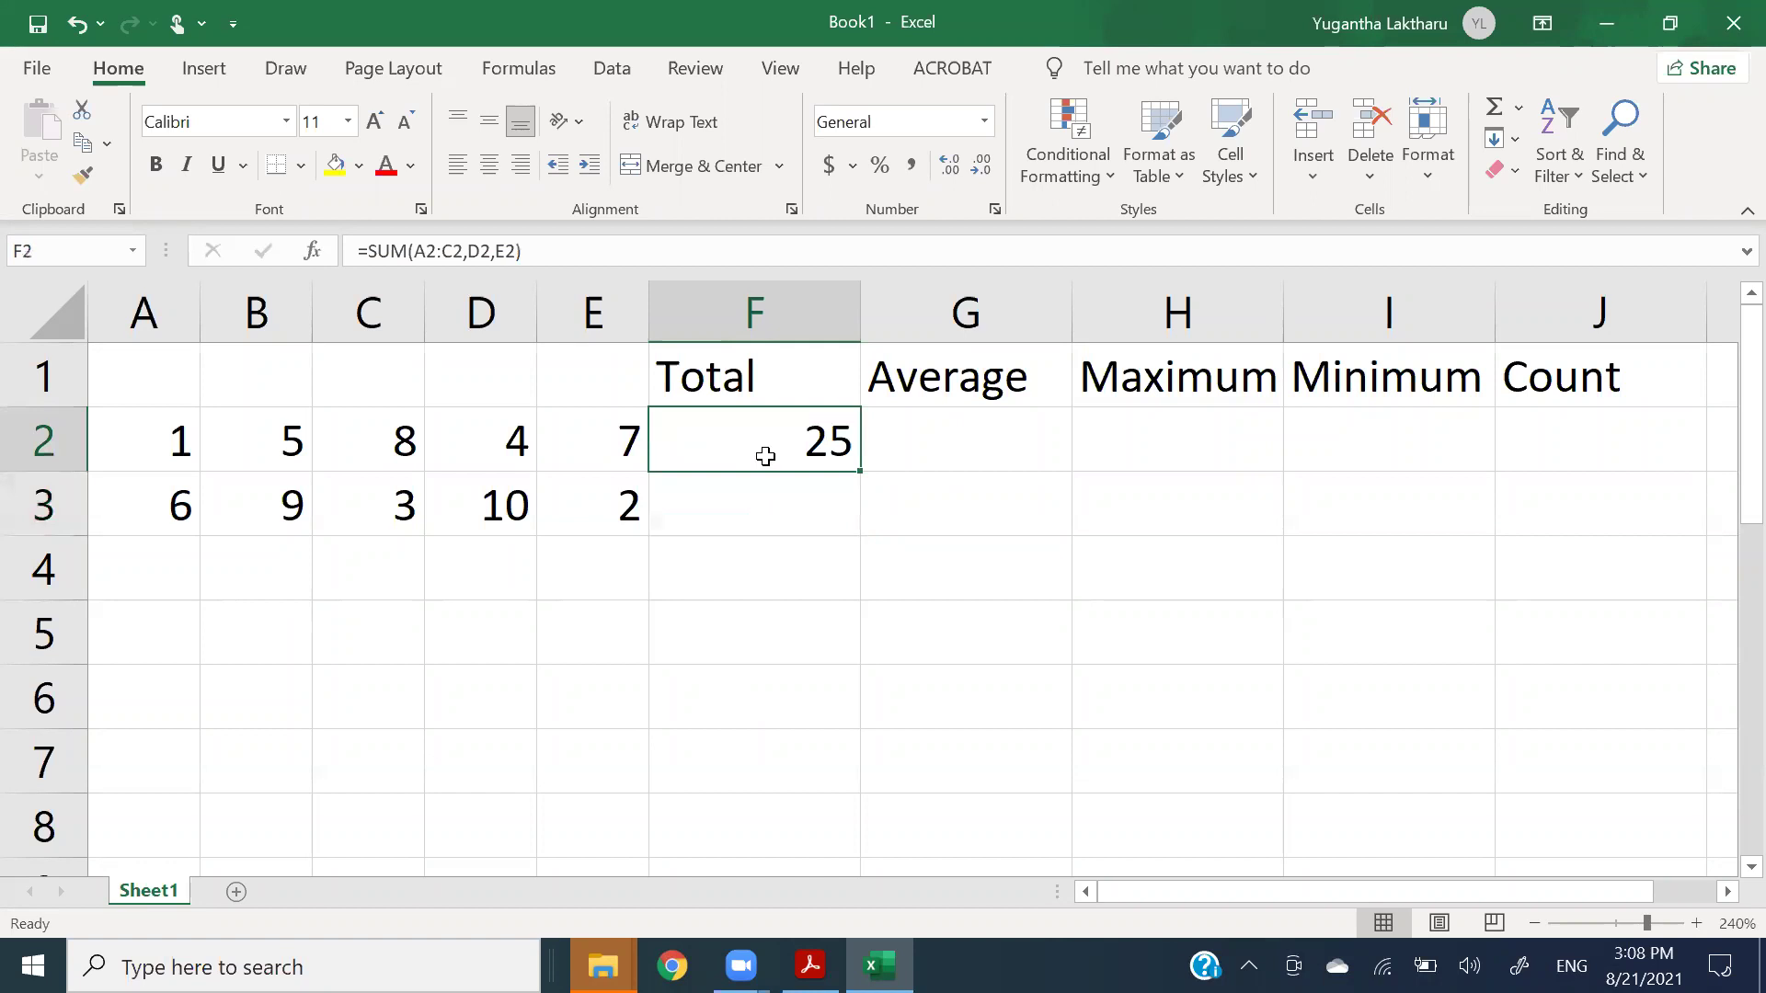
{"action": "left_click", "coordinate": [758, 513]}
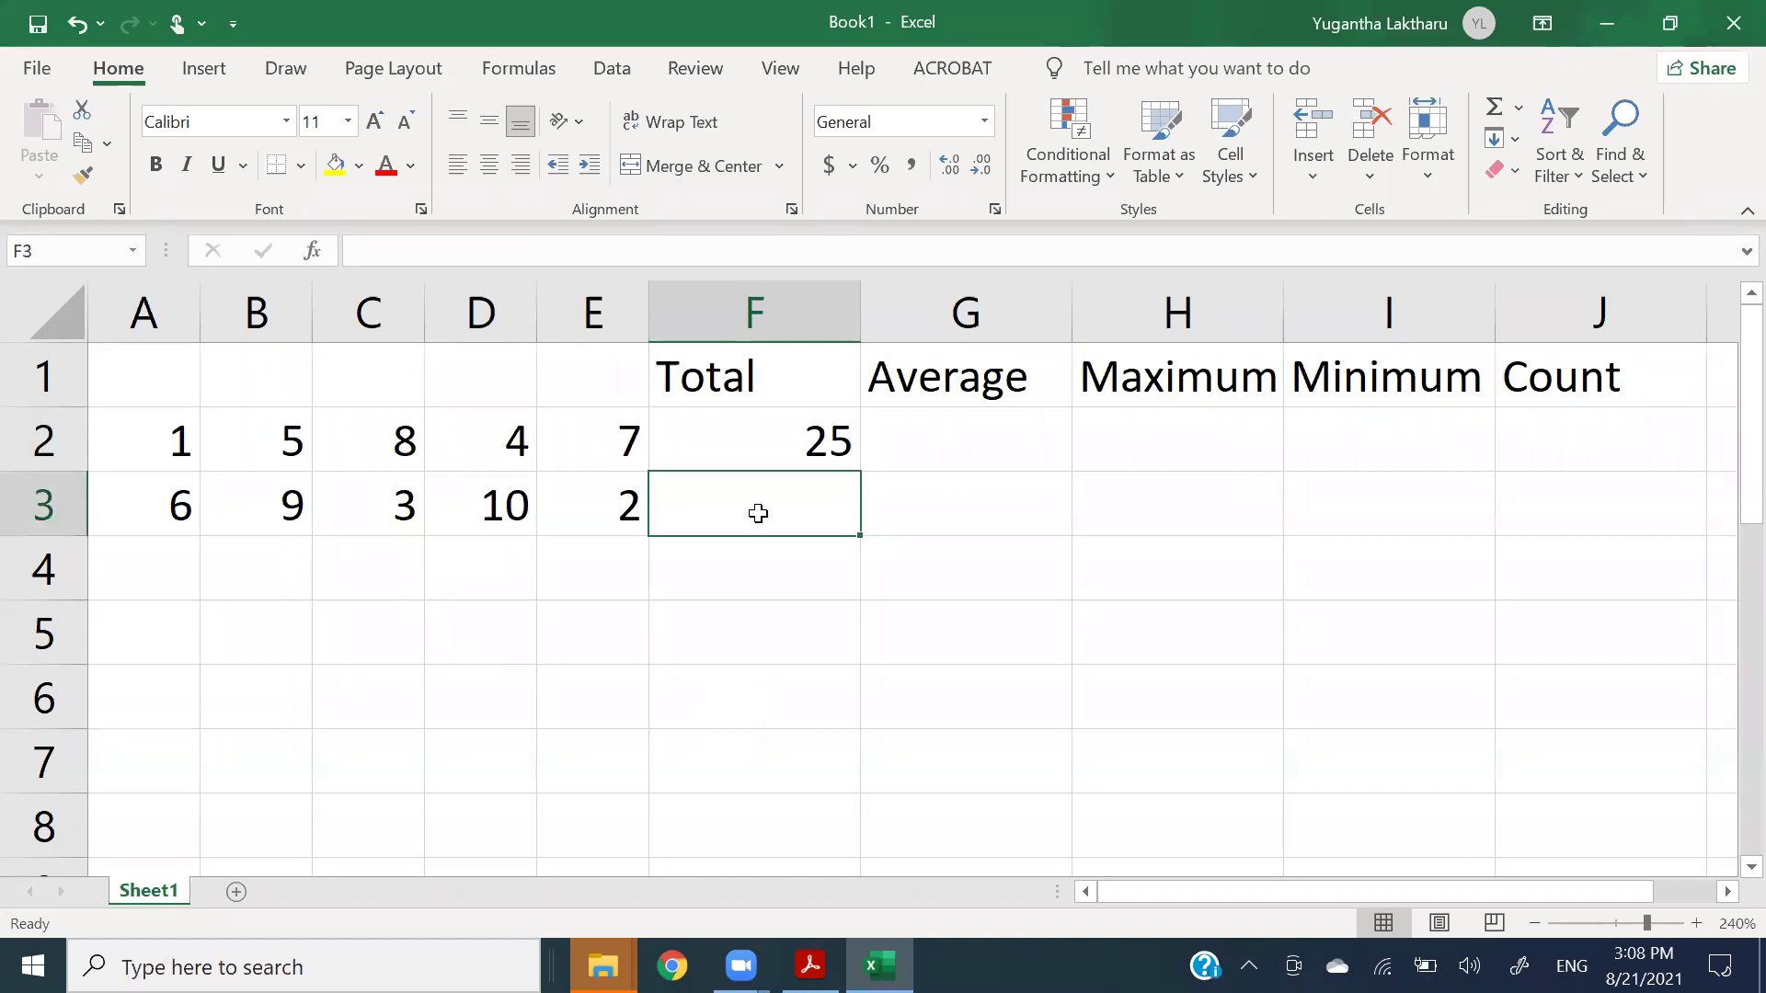
{"action": "type", "text": "=SUM"}
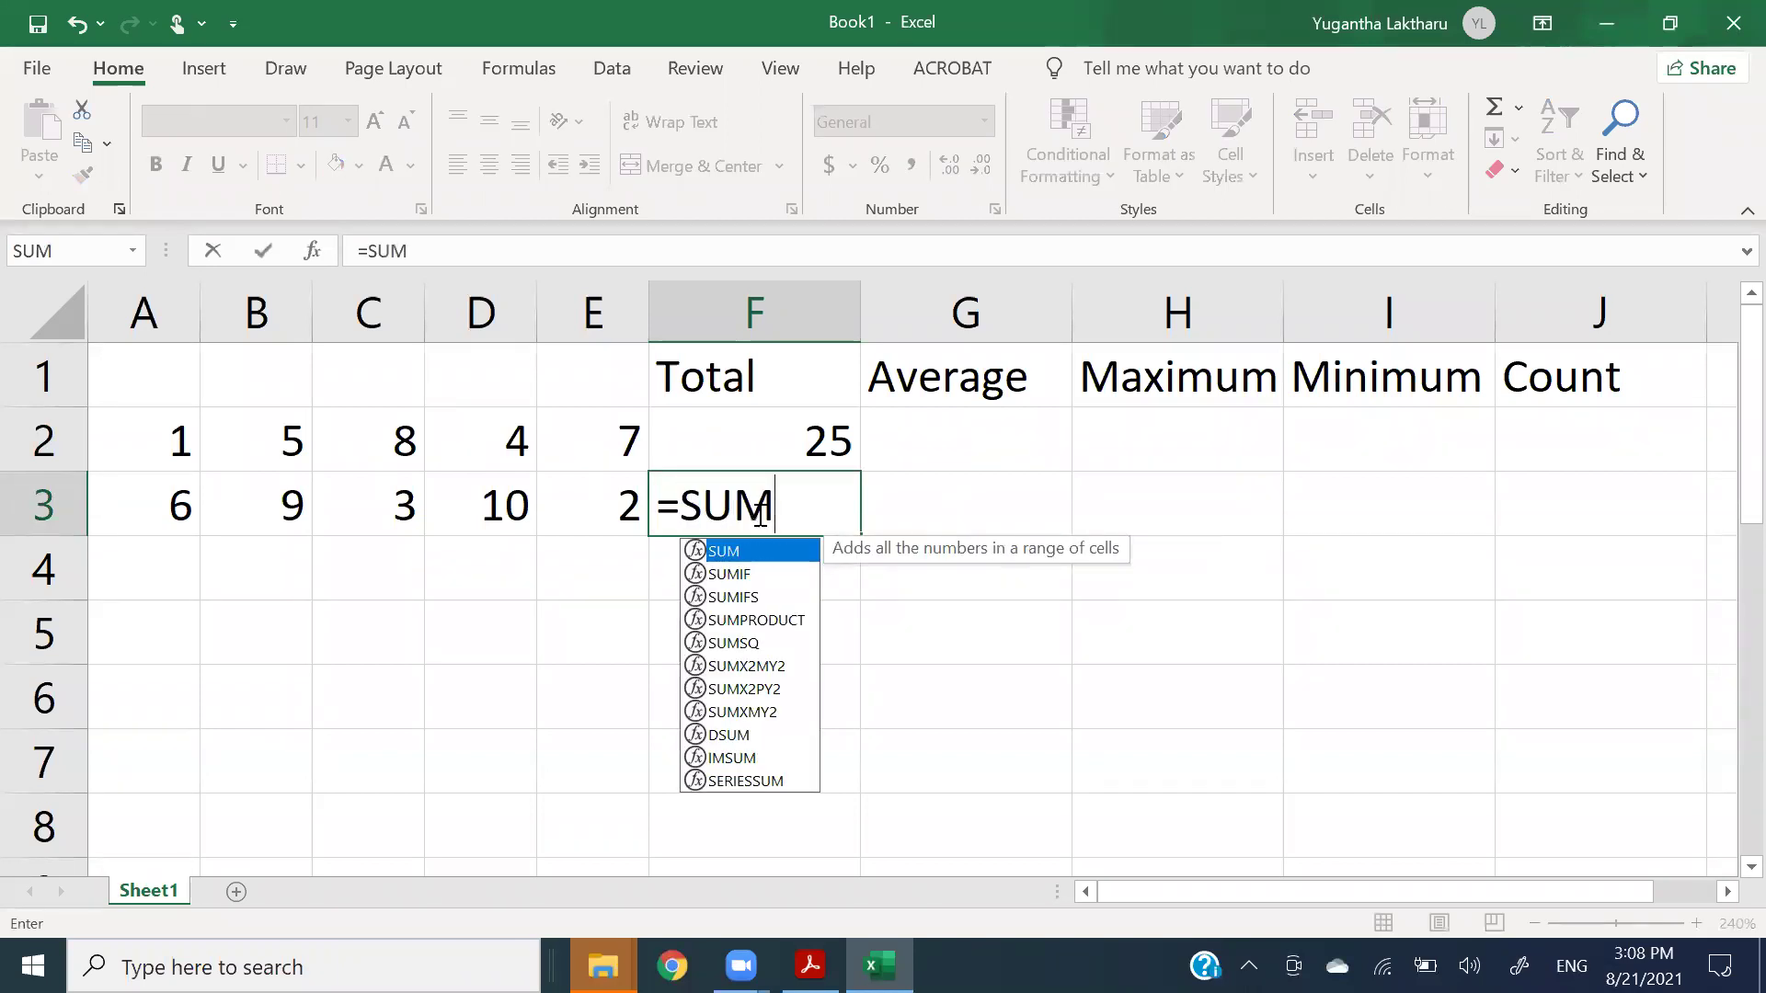
{"action": "type", "text": "(A1:"}
{"action": "key", "text": "BackSpace"}
{"action": "key", "text": "BackSpace"}
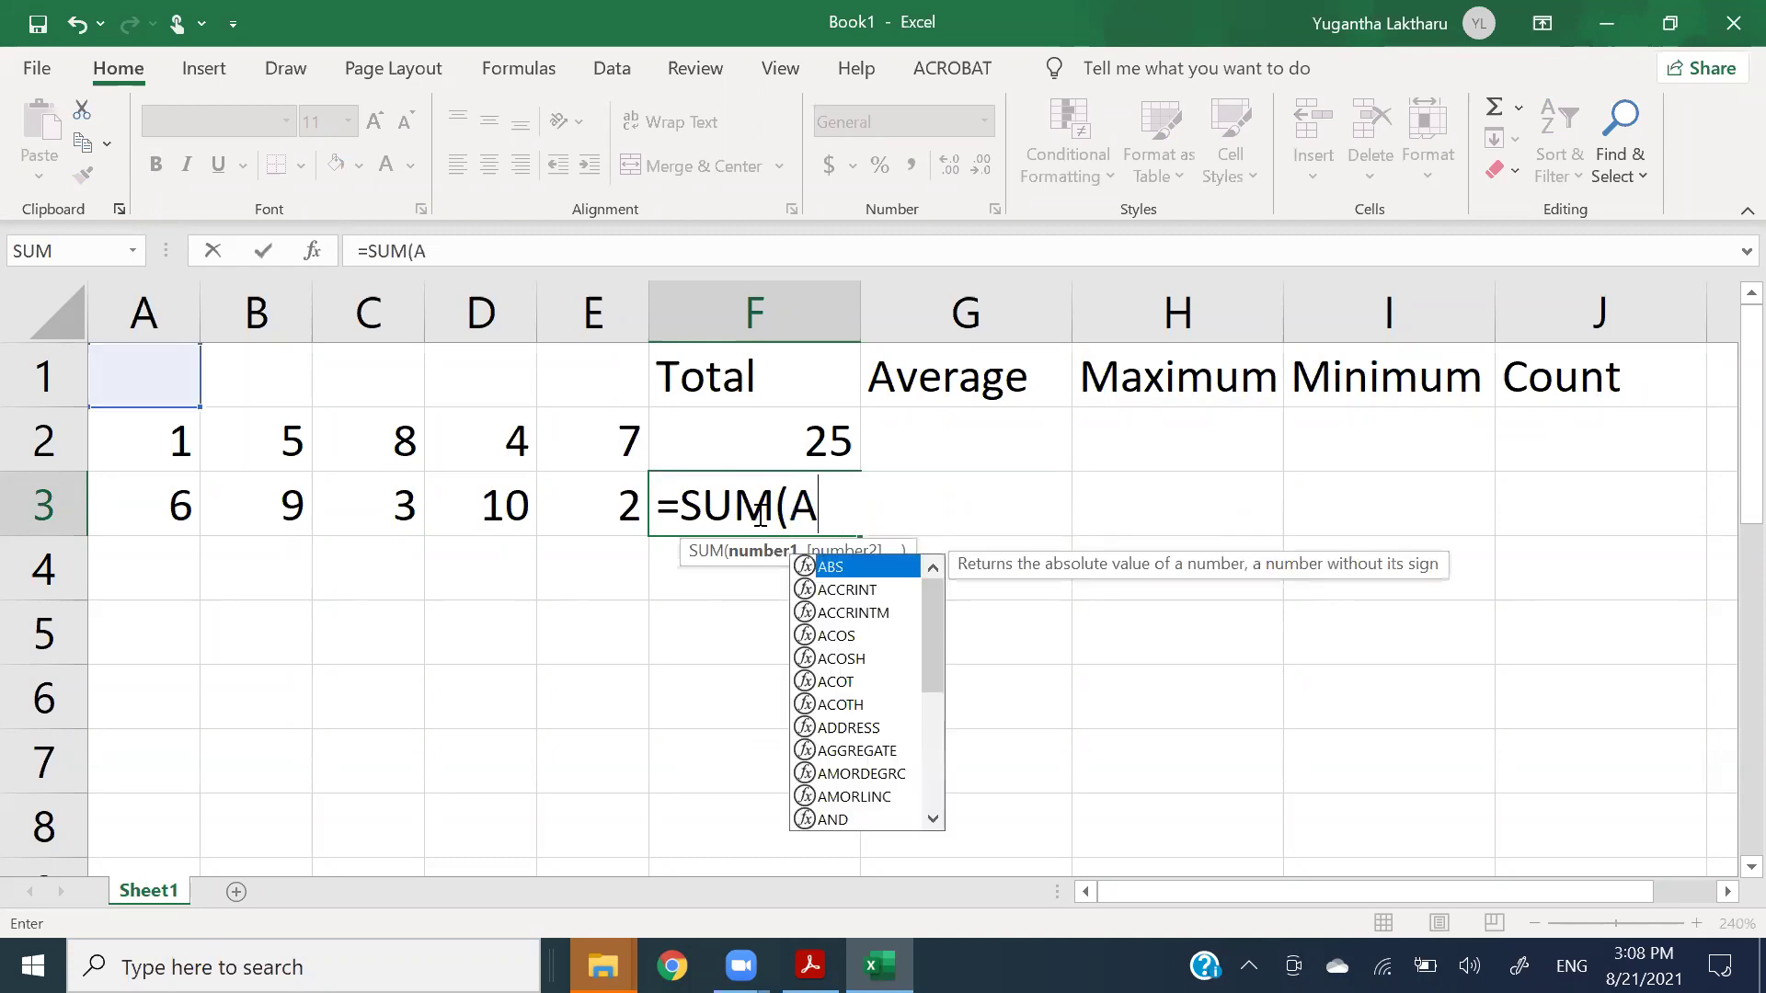
{"action": "type", "text": "2:"}
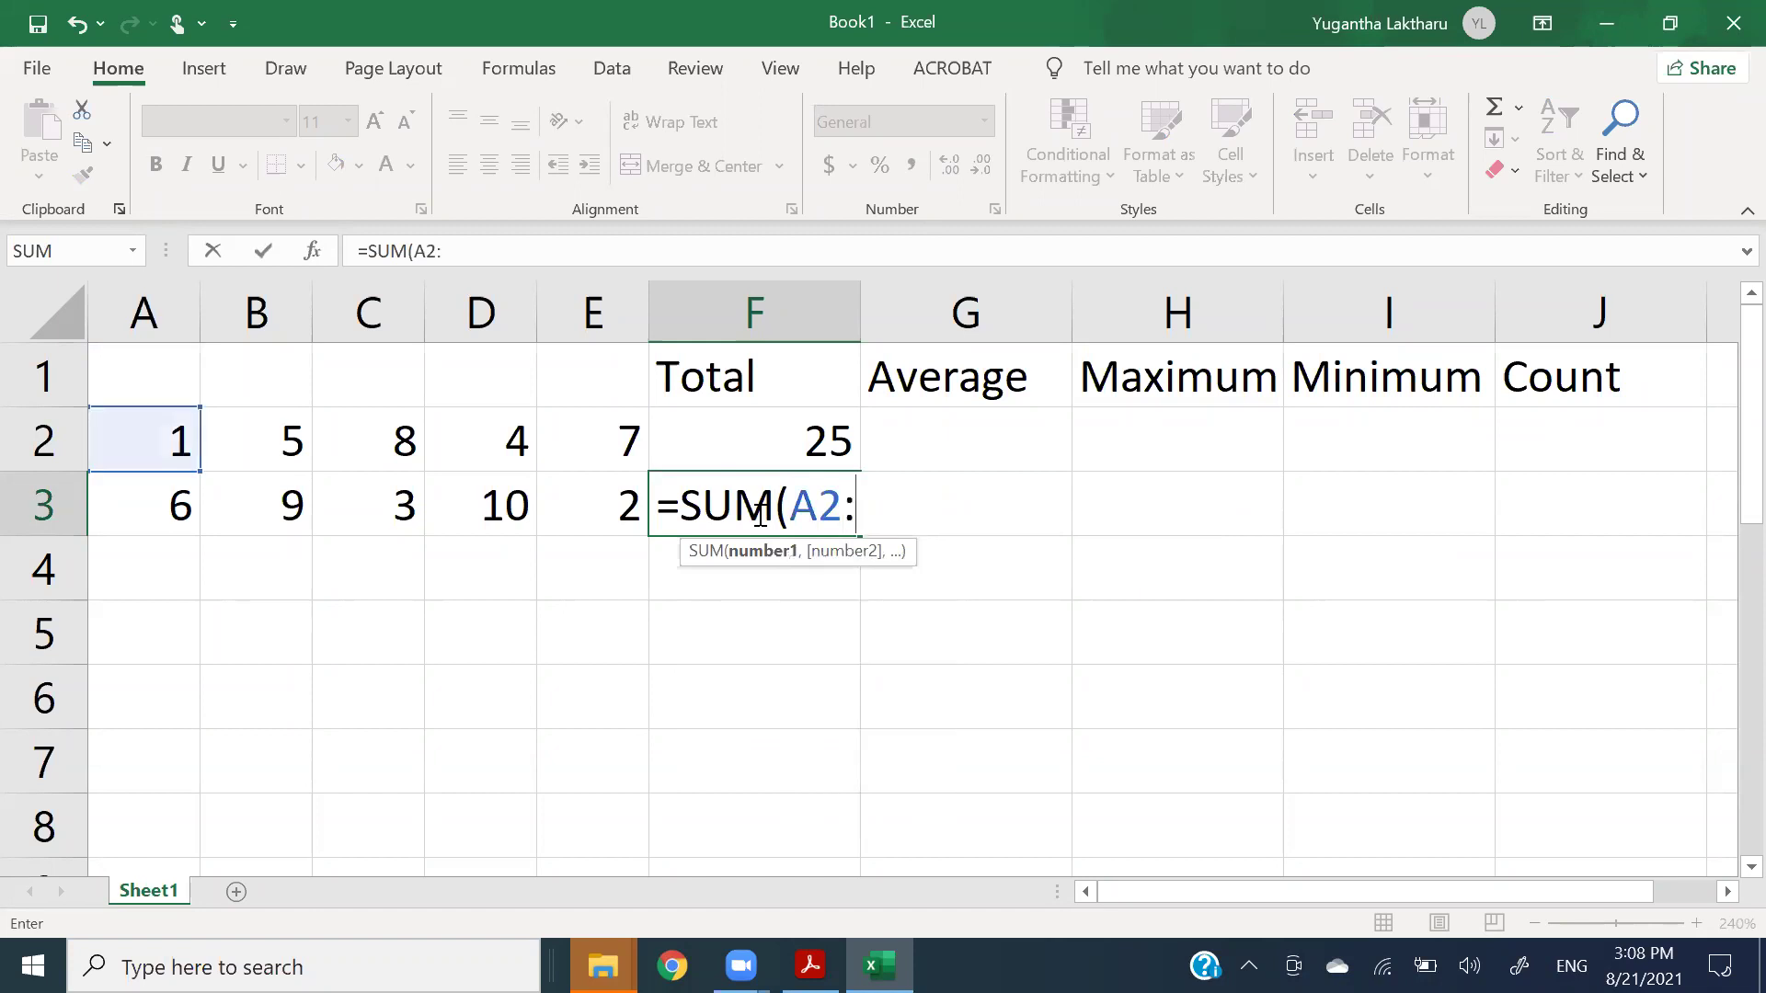
{"action": "type", "text": "E2"}
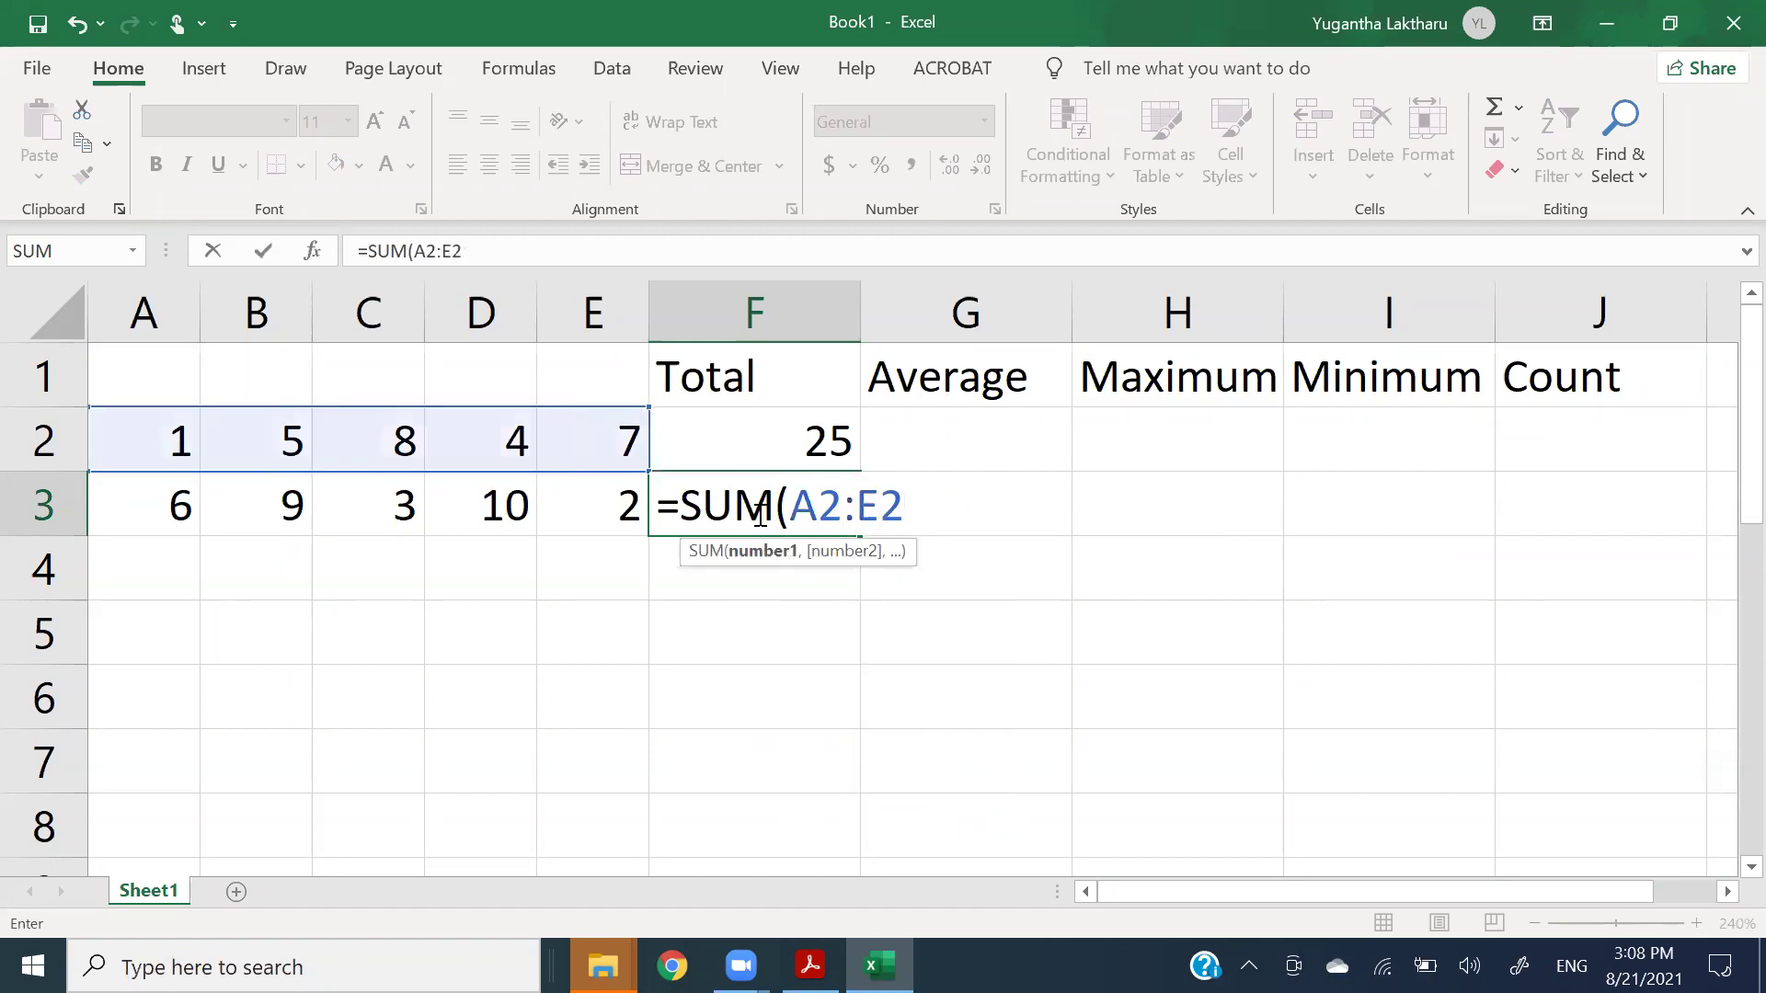
{"action": "type", "text": ")"}
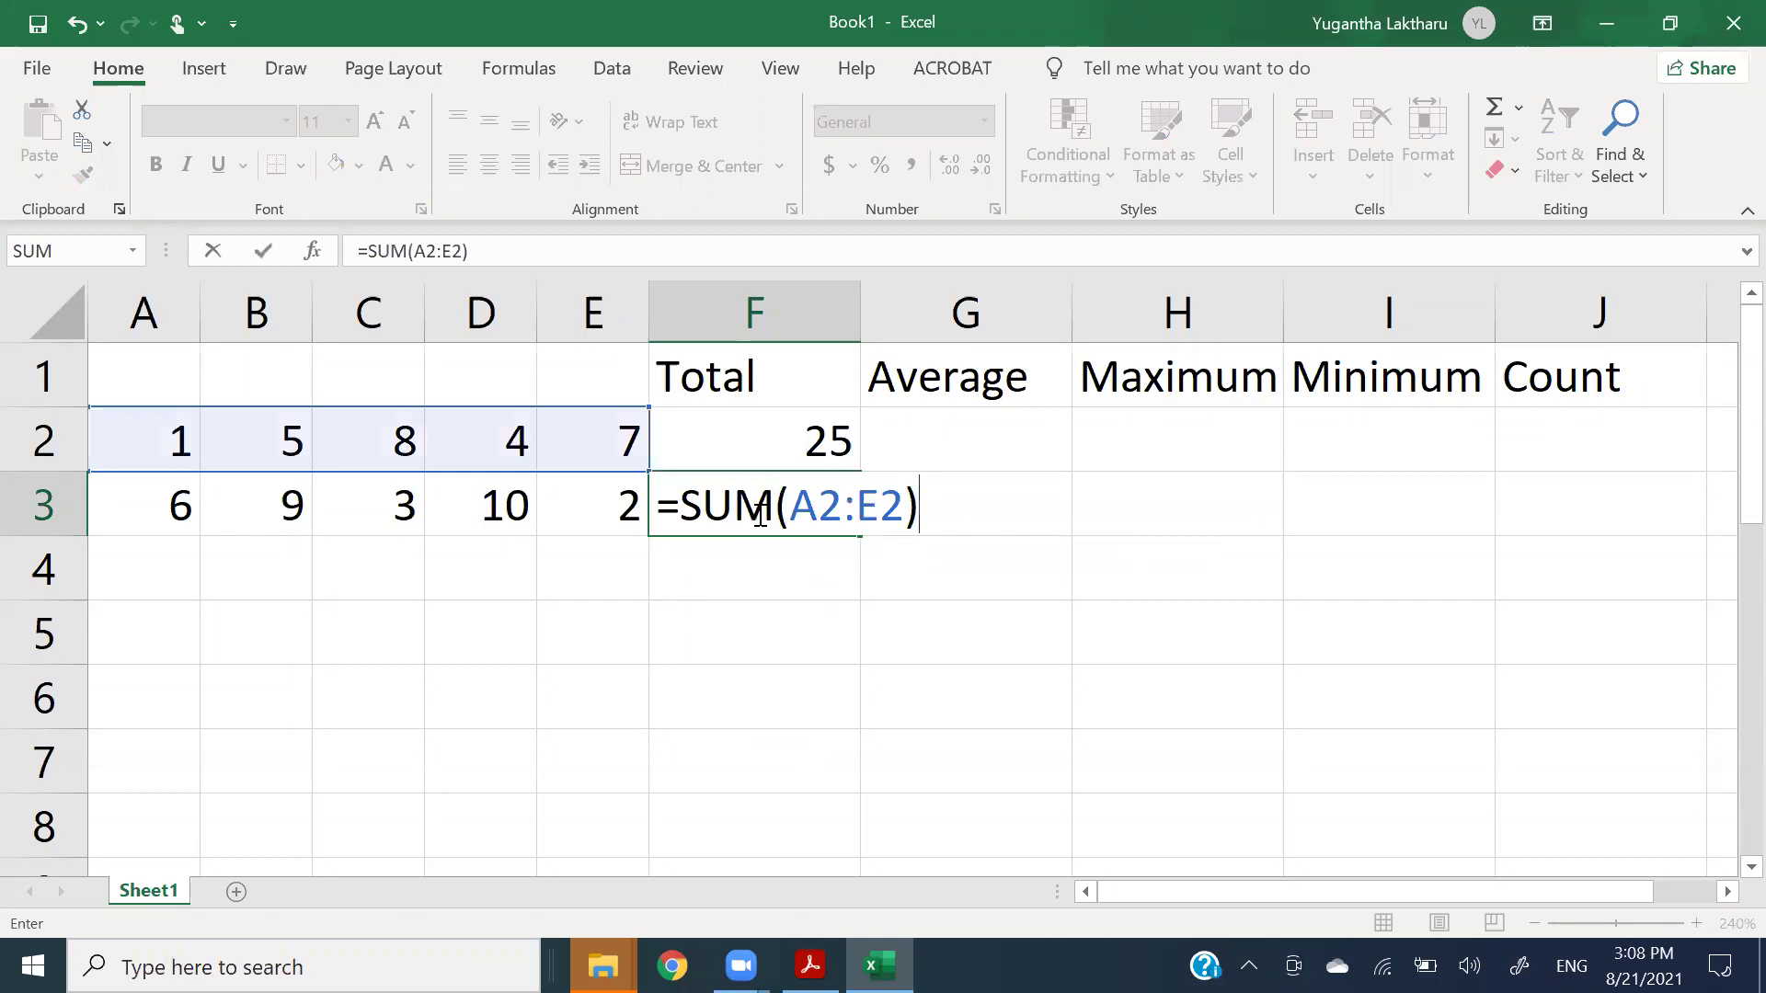
{"action": "key", "text": "Return"}
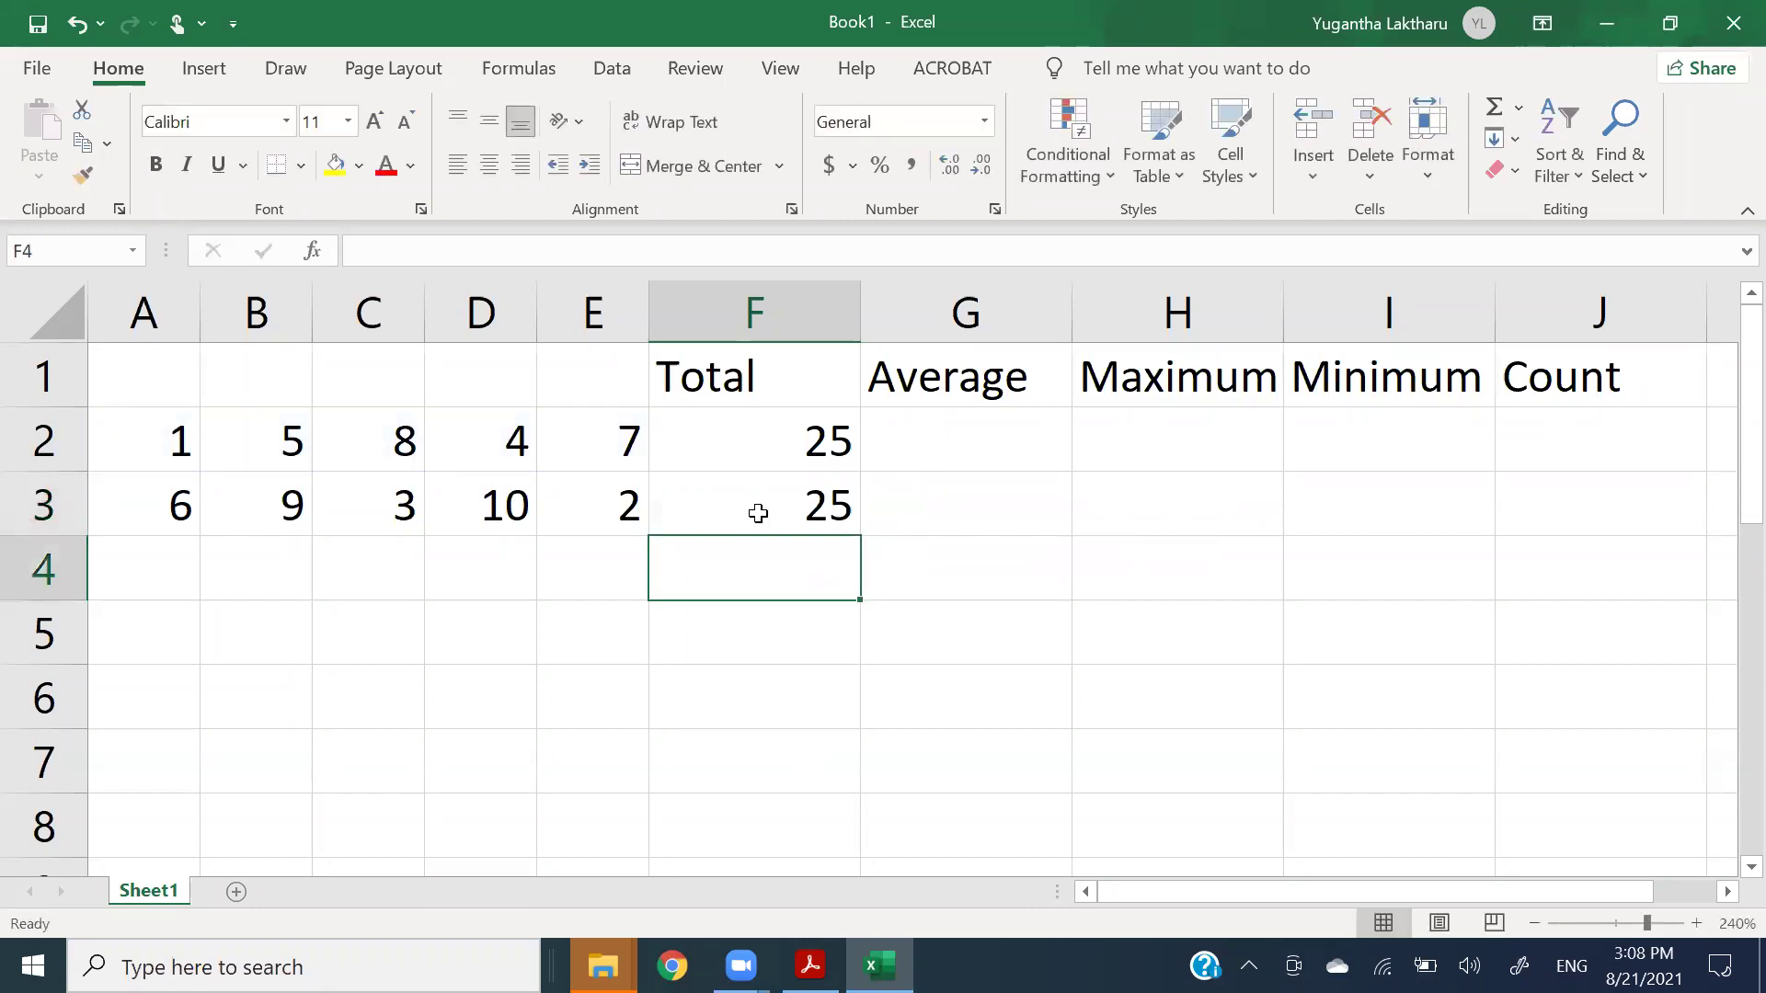
- Enter the formula =SUM(A2,B2,C2,D2,E2) in cell F4 to total the first row of numbers with individual cell references
{"action": "type", "text": "=S"}
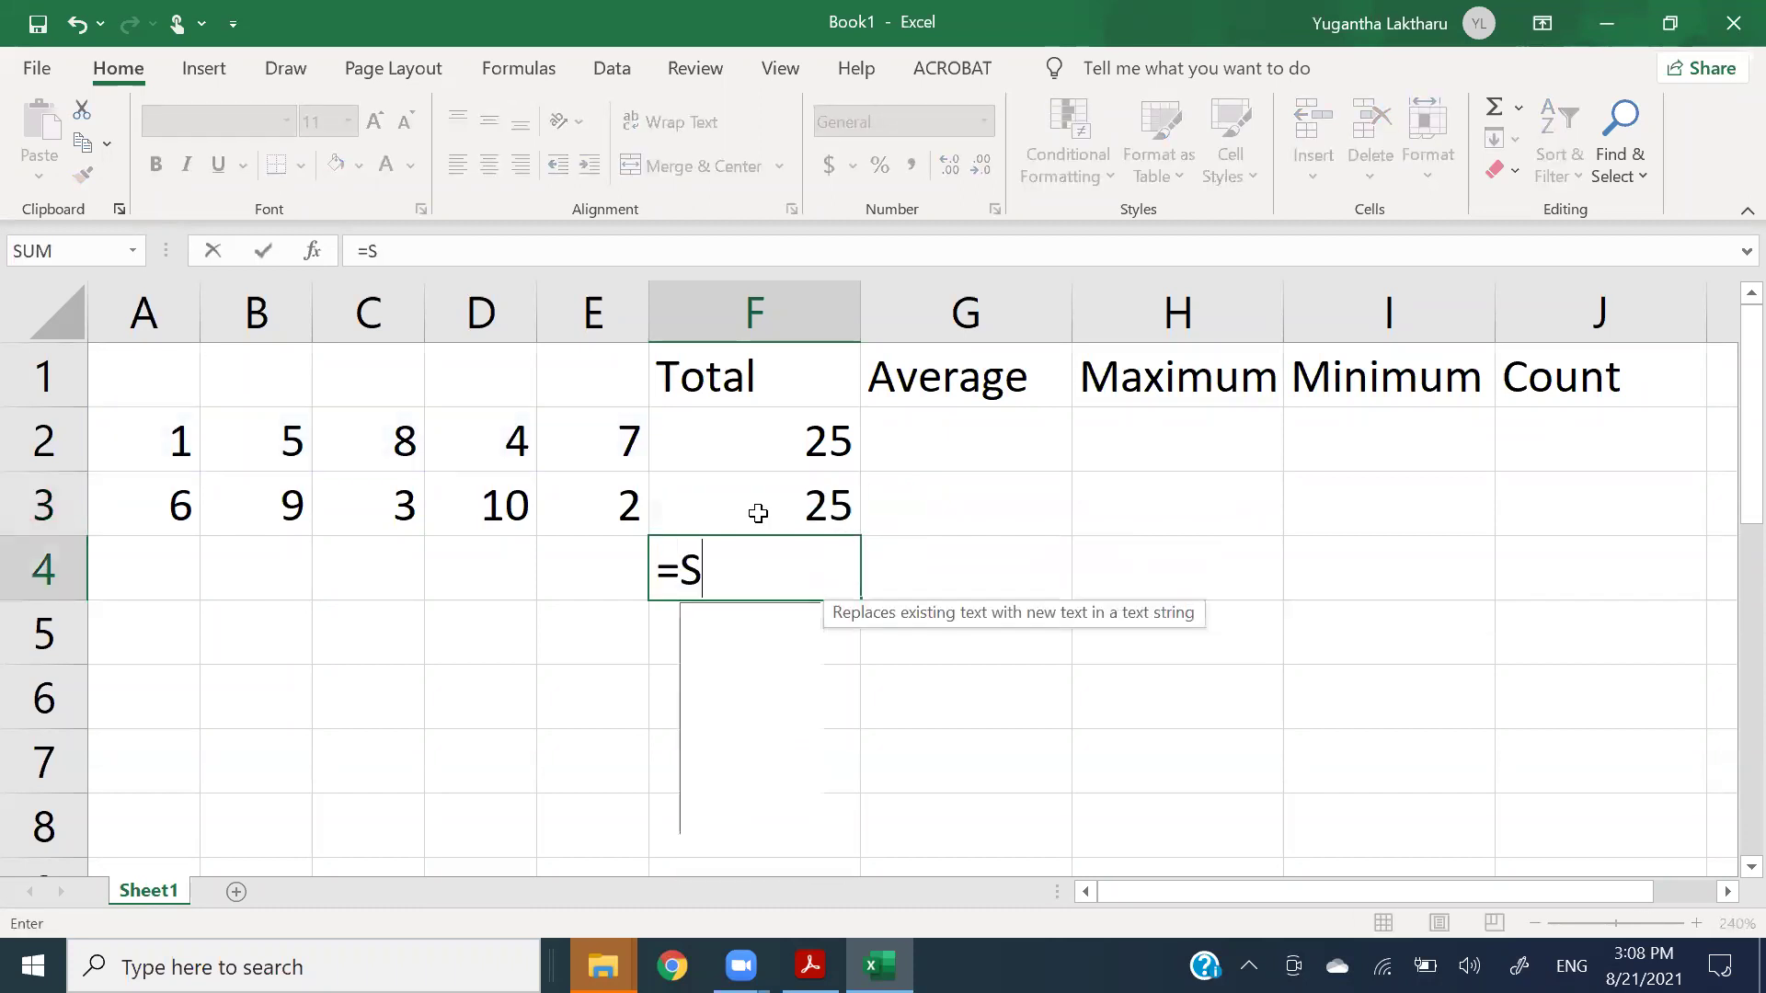
{"action": "type", "text": "UM()"}
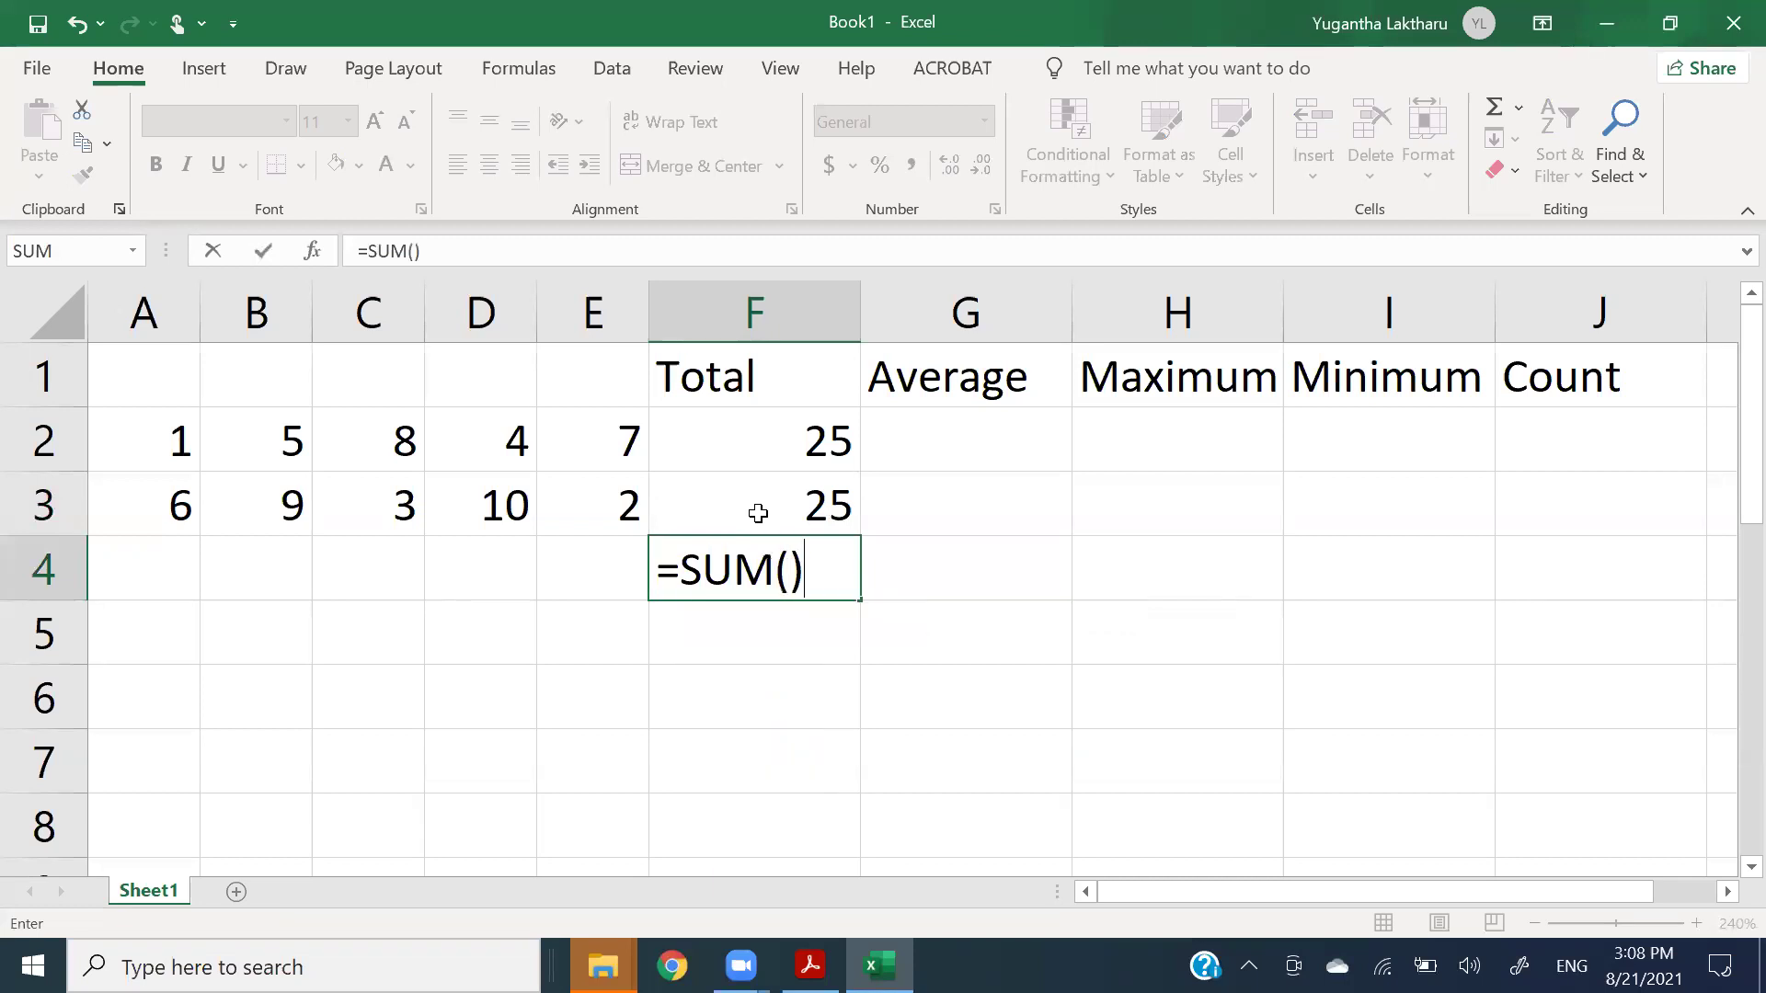
{"action": "key", "text": "Return"}
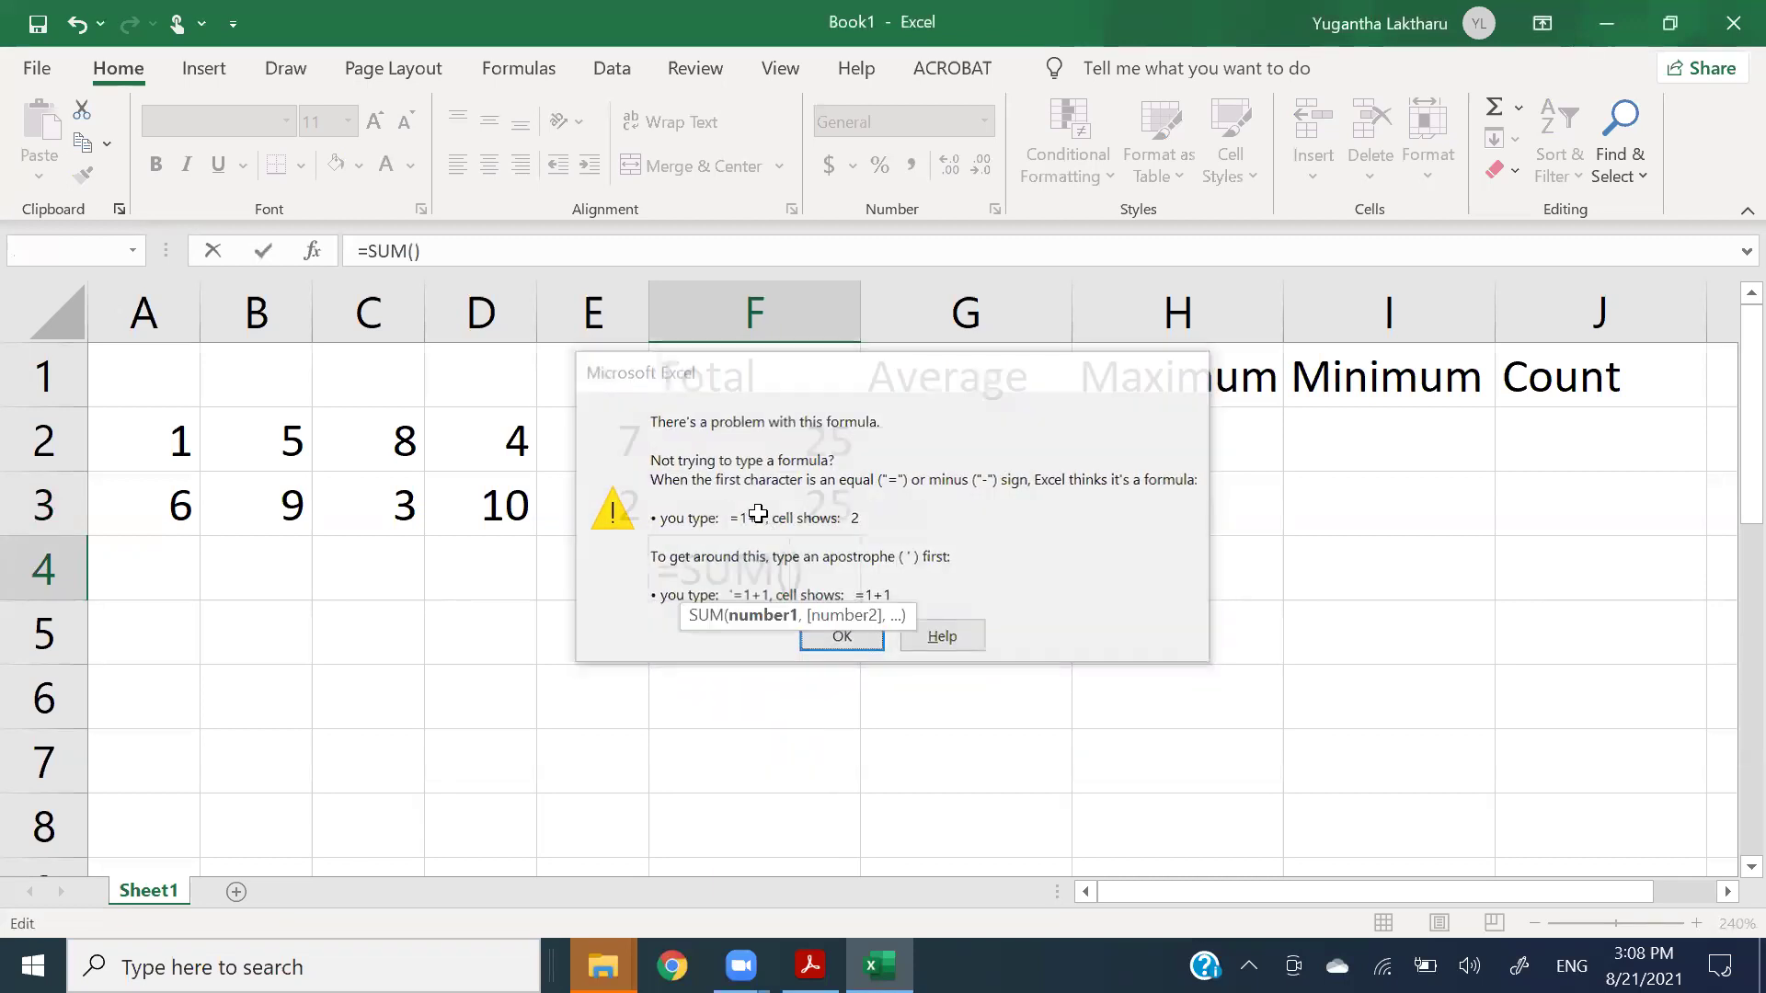
{"action": "key", "text": "Return"}
{"action": "type", "text": "A2,"}
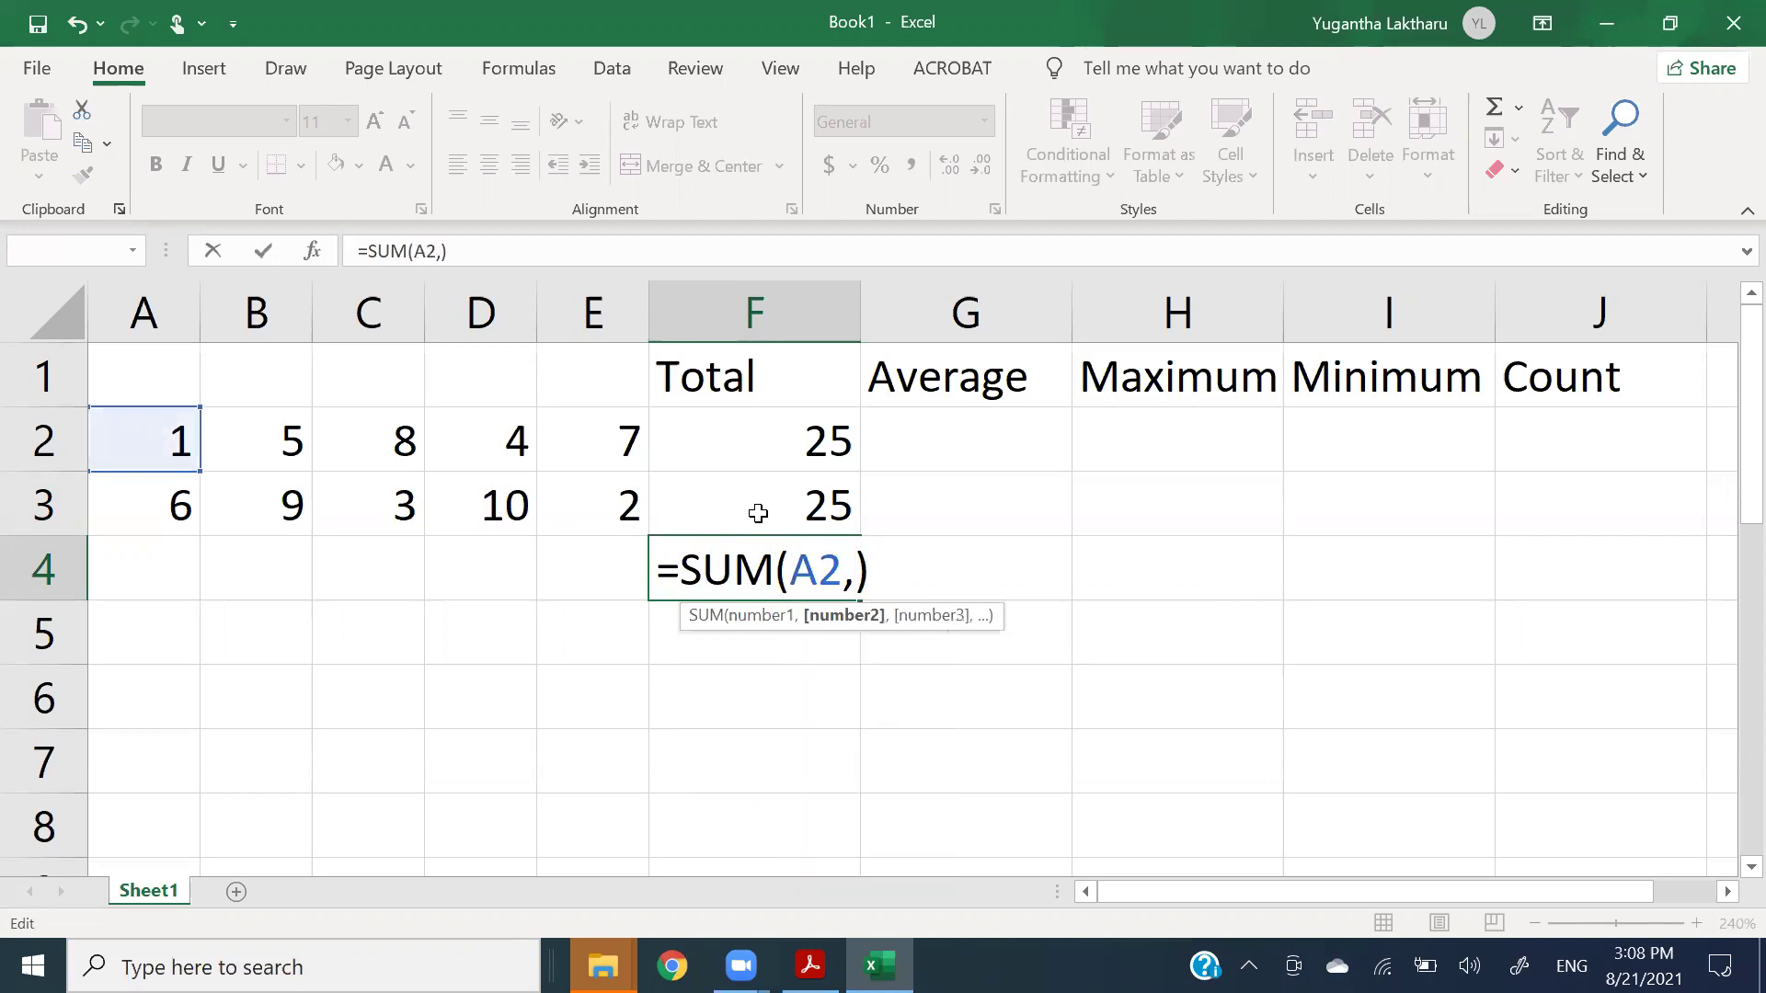
{"action": "type", "text": "B,"}
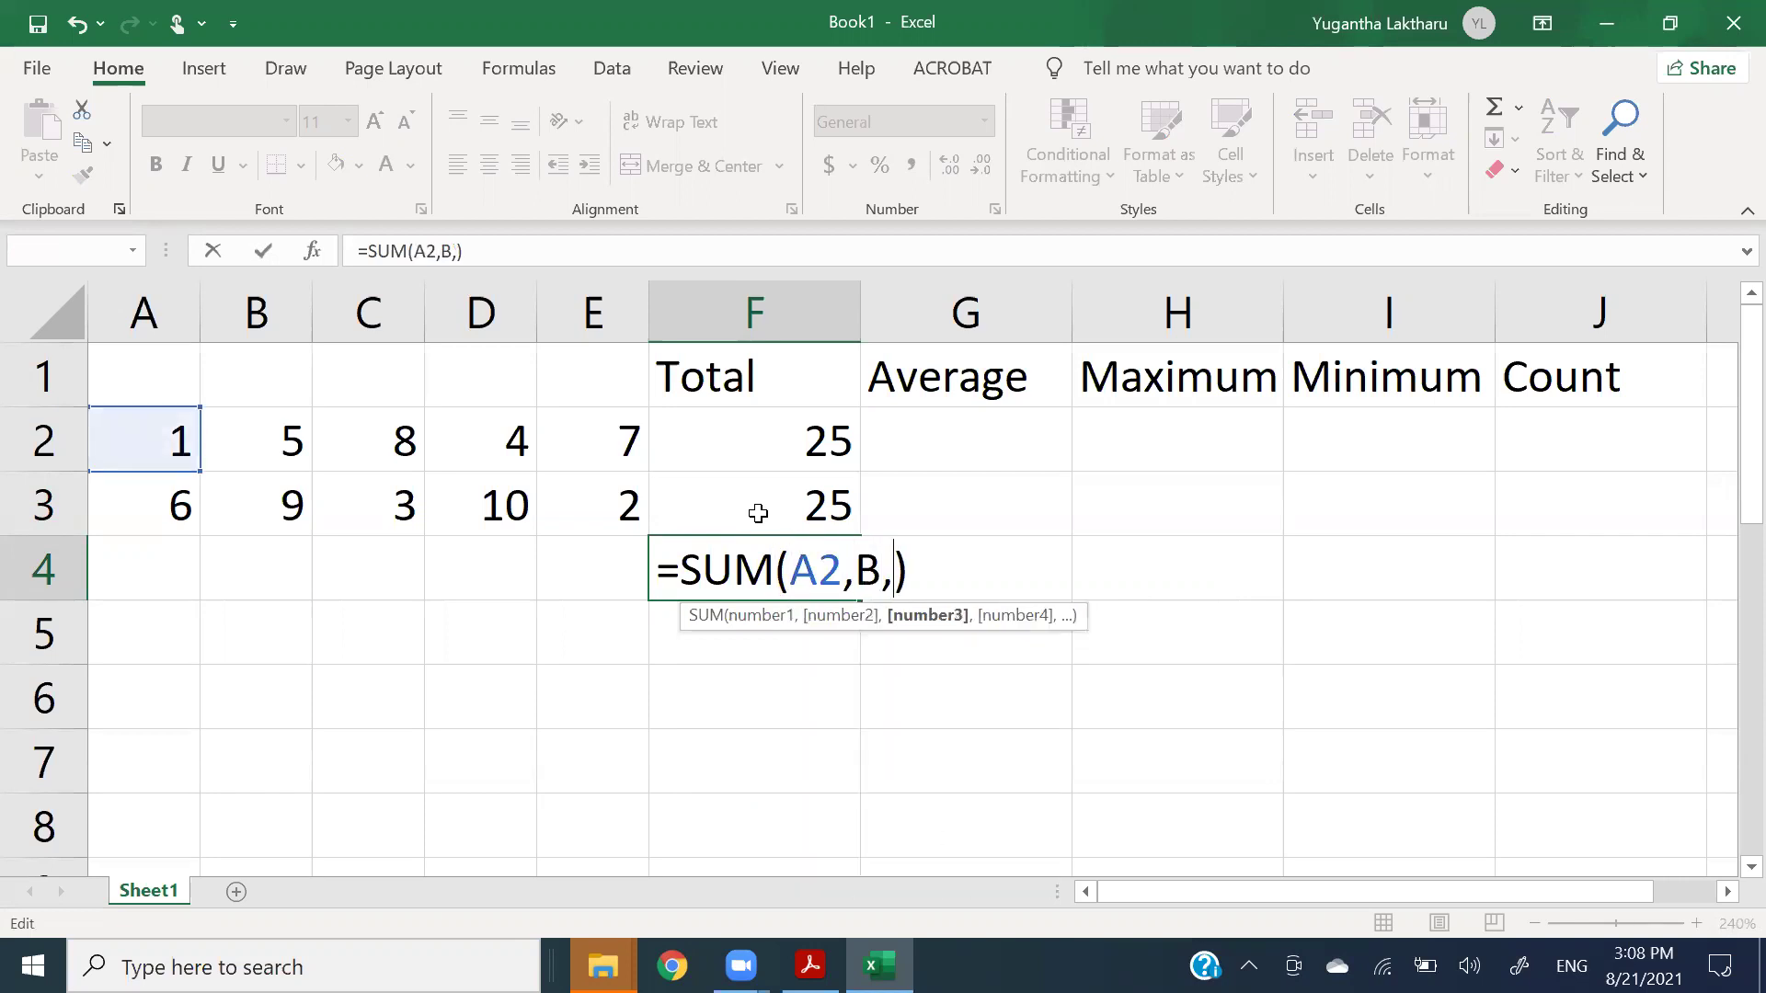
{"action": "key", "text": "Left"}
{"action": "type", "text": "2"}
{"action": "key", "text": "Right"}
{"action": "type", "text": "C"}
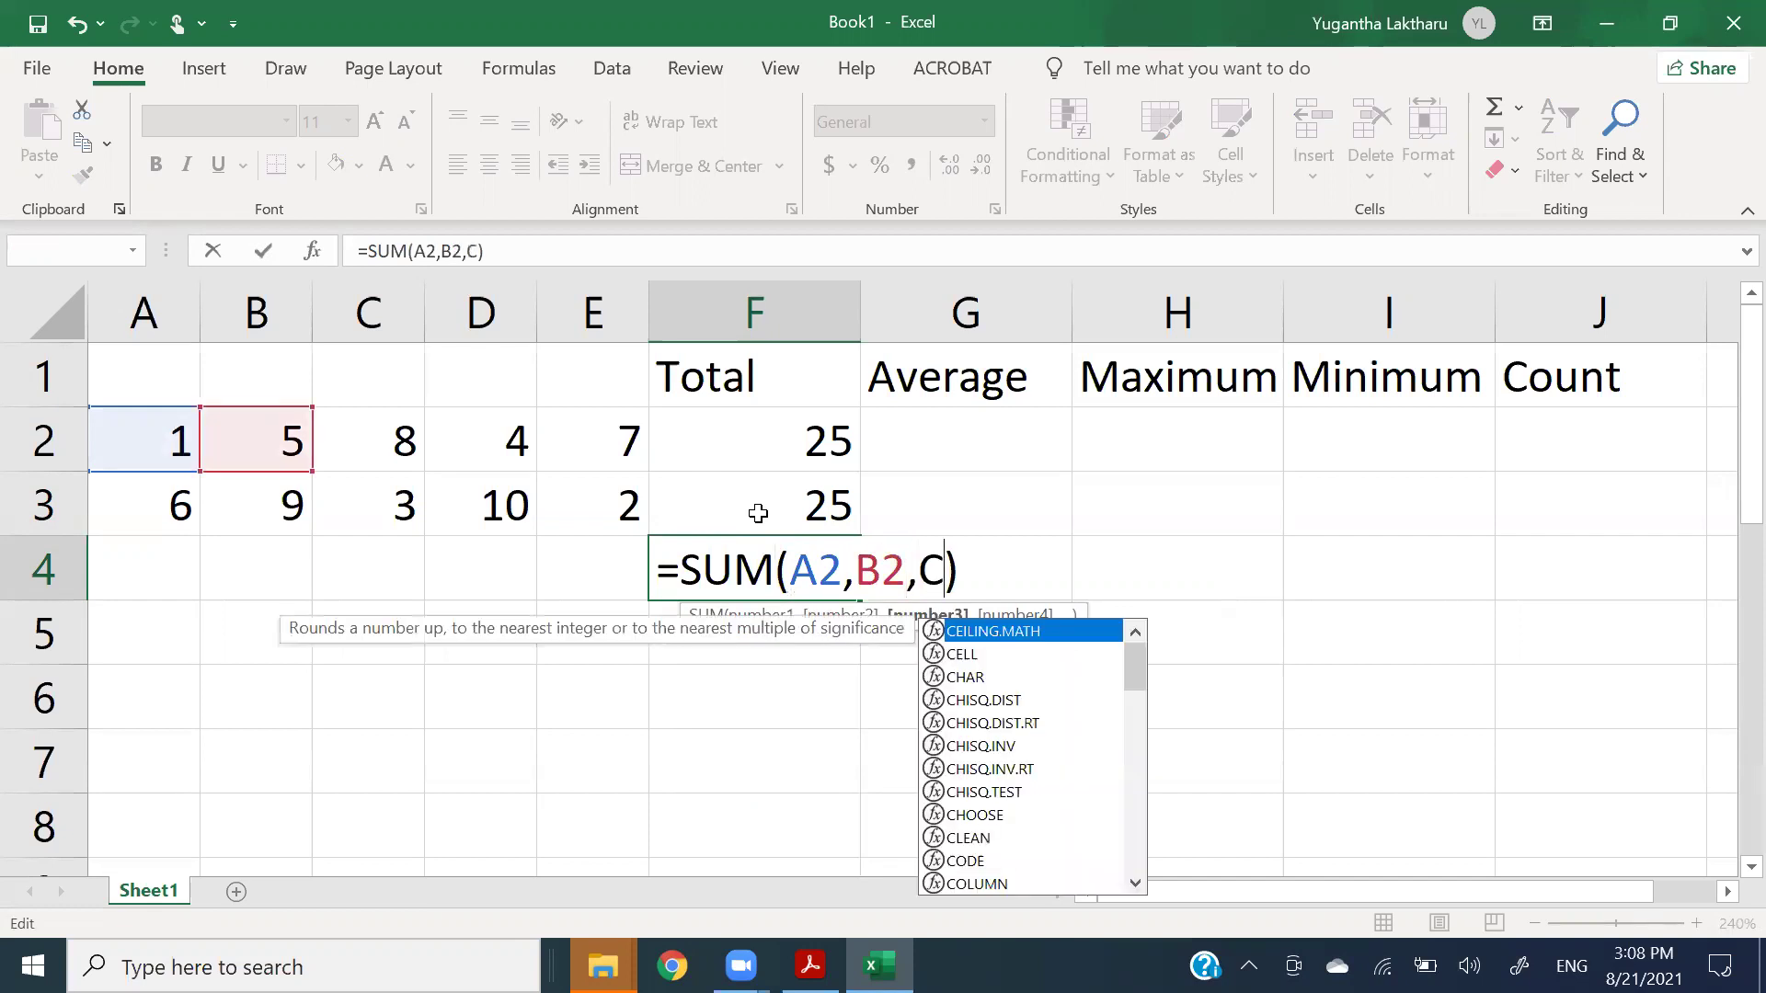
{"action": "type", "text": "2,D"}
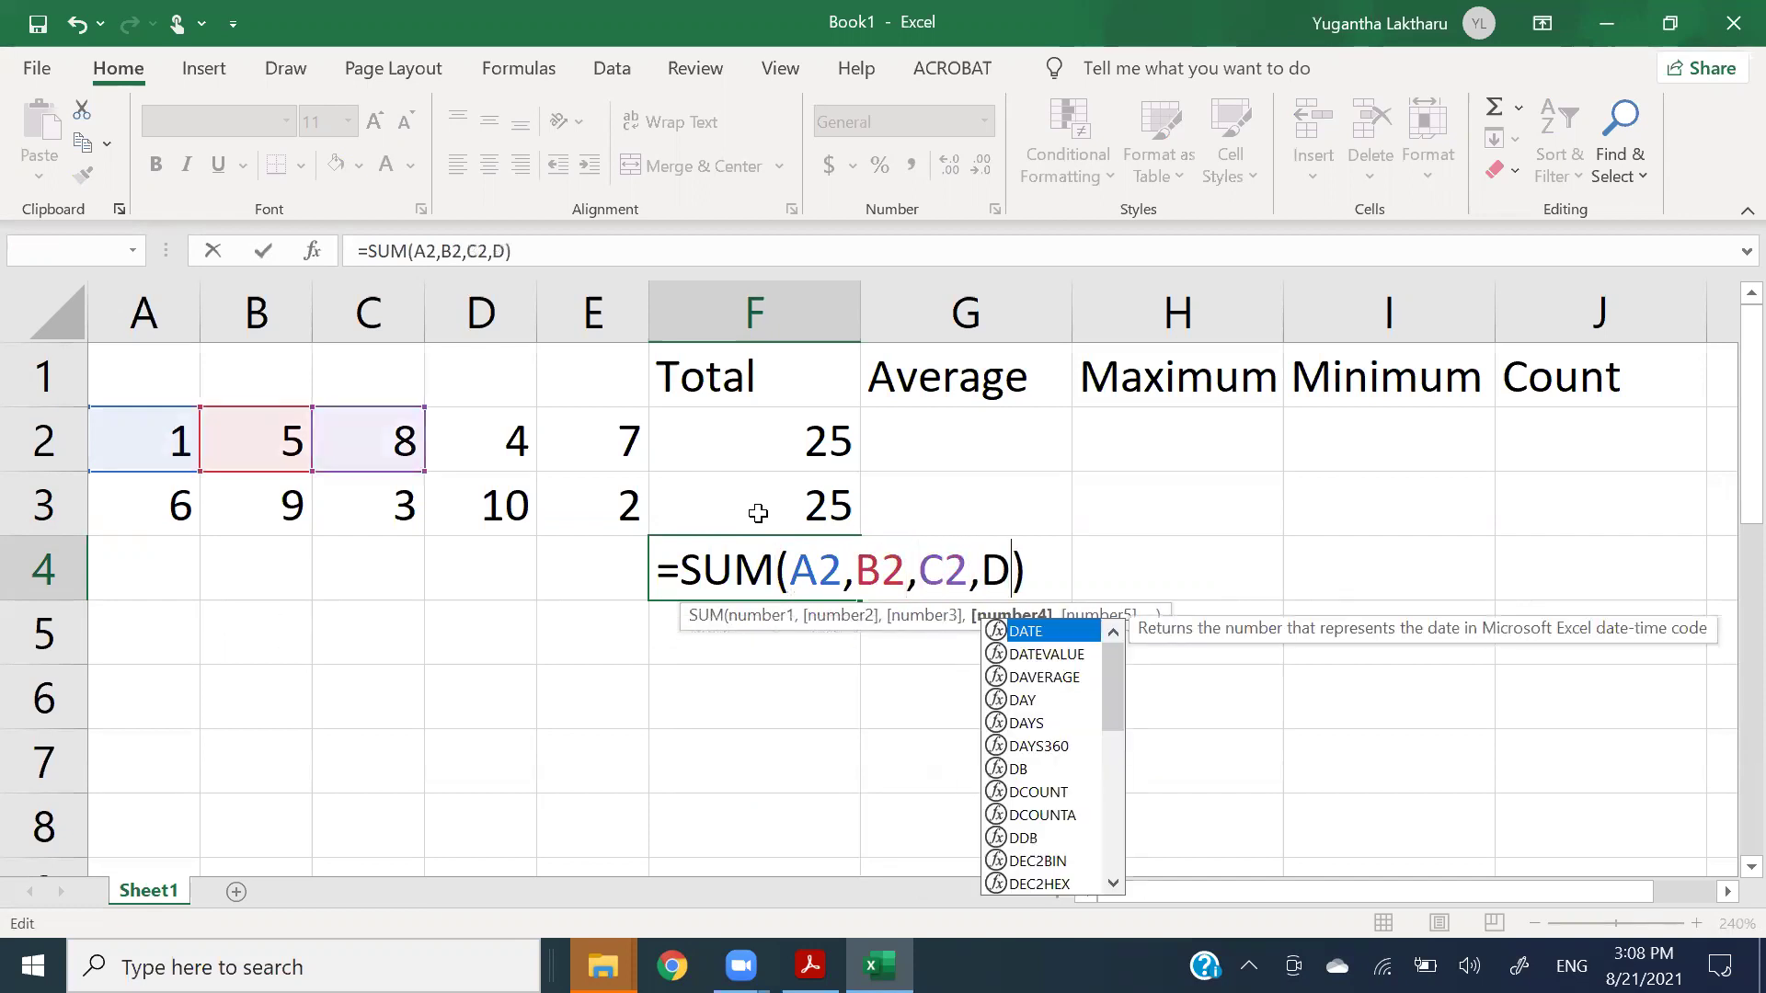
{"action": "type", "text": "2"}
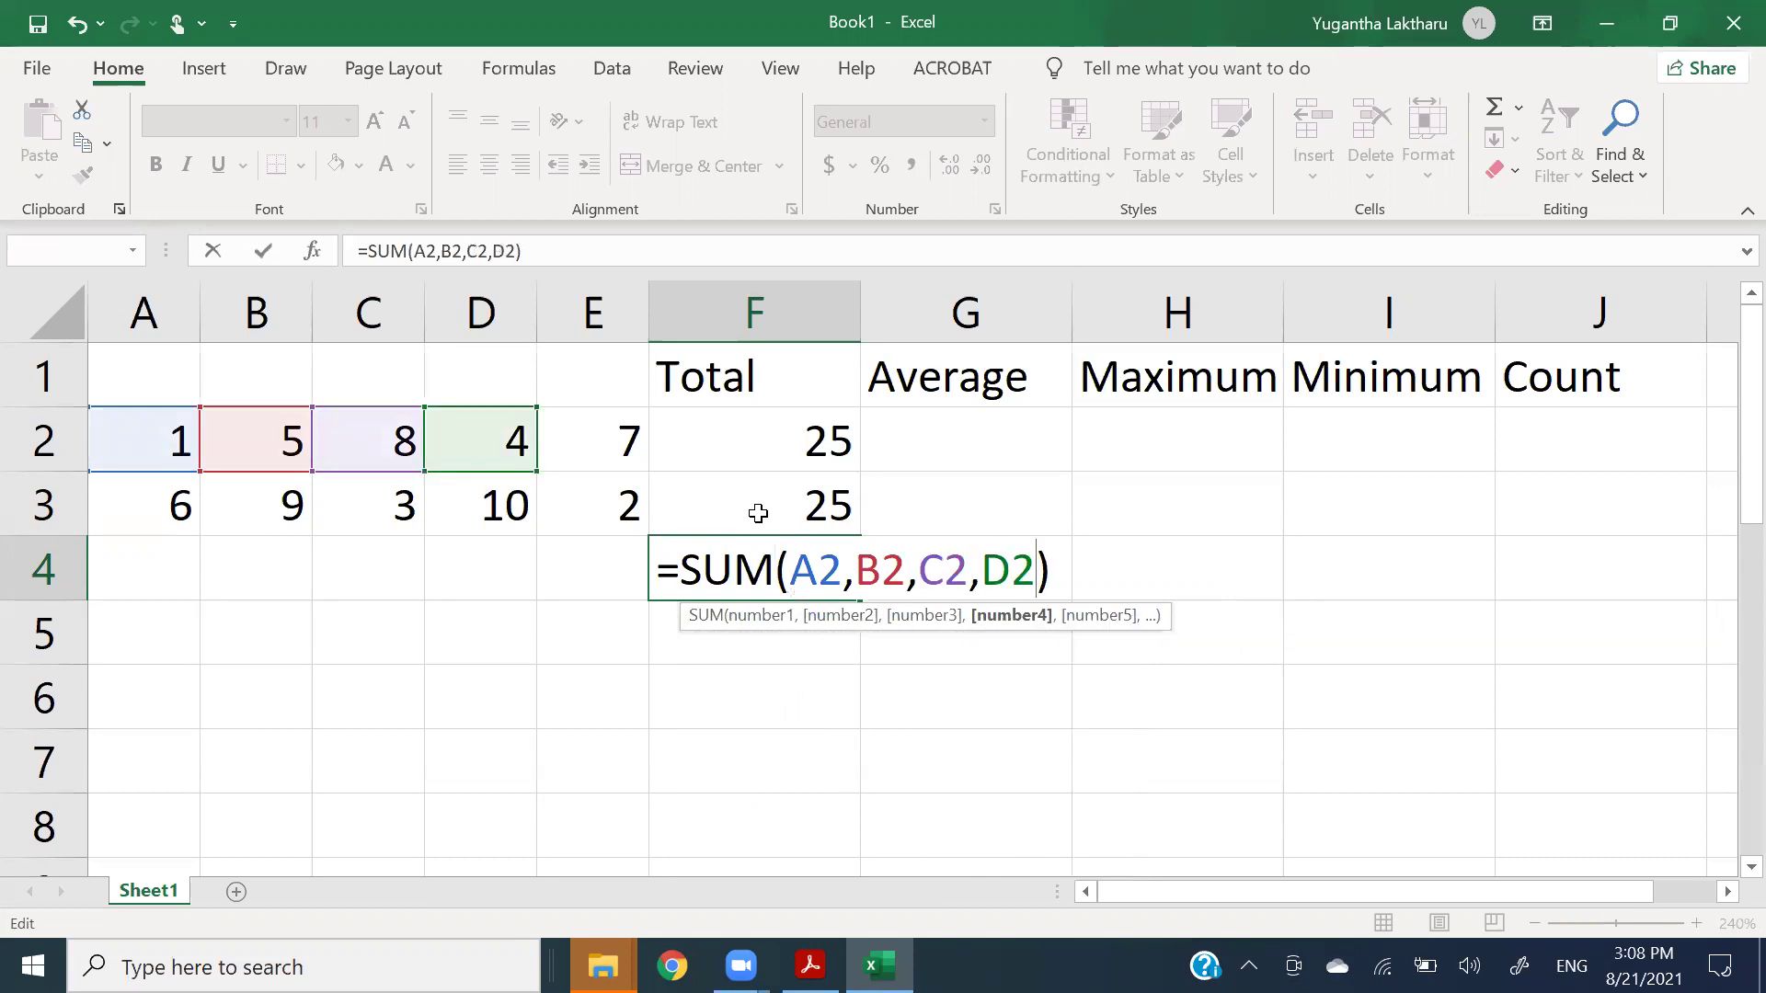
{"action": "type", "text": ",E2"}
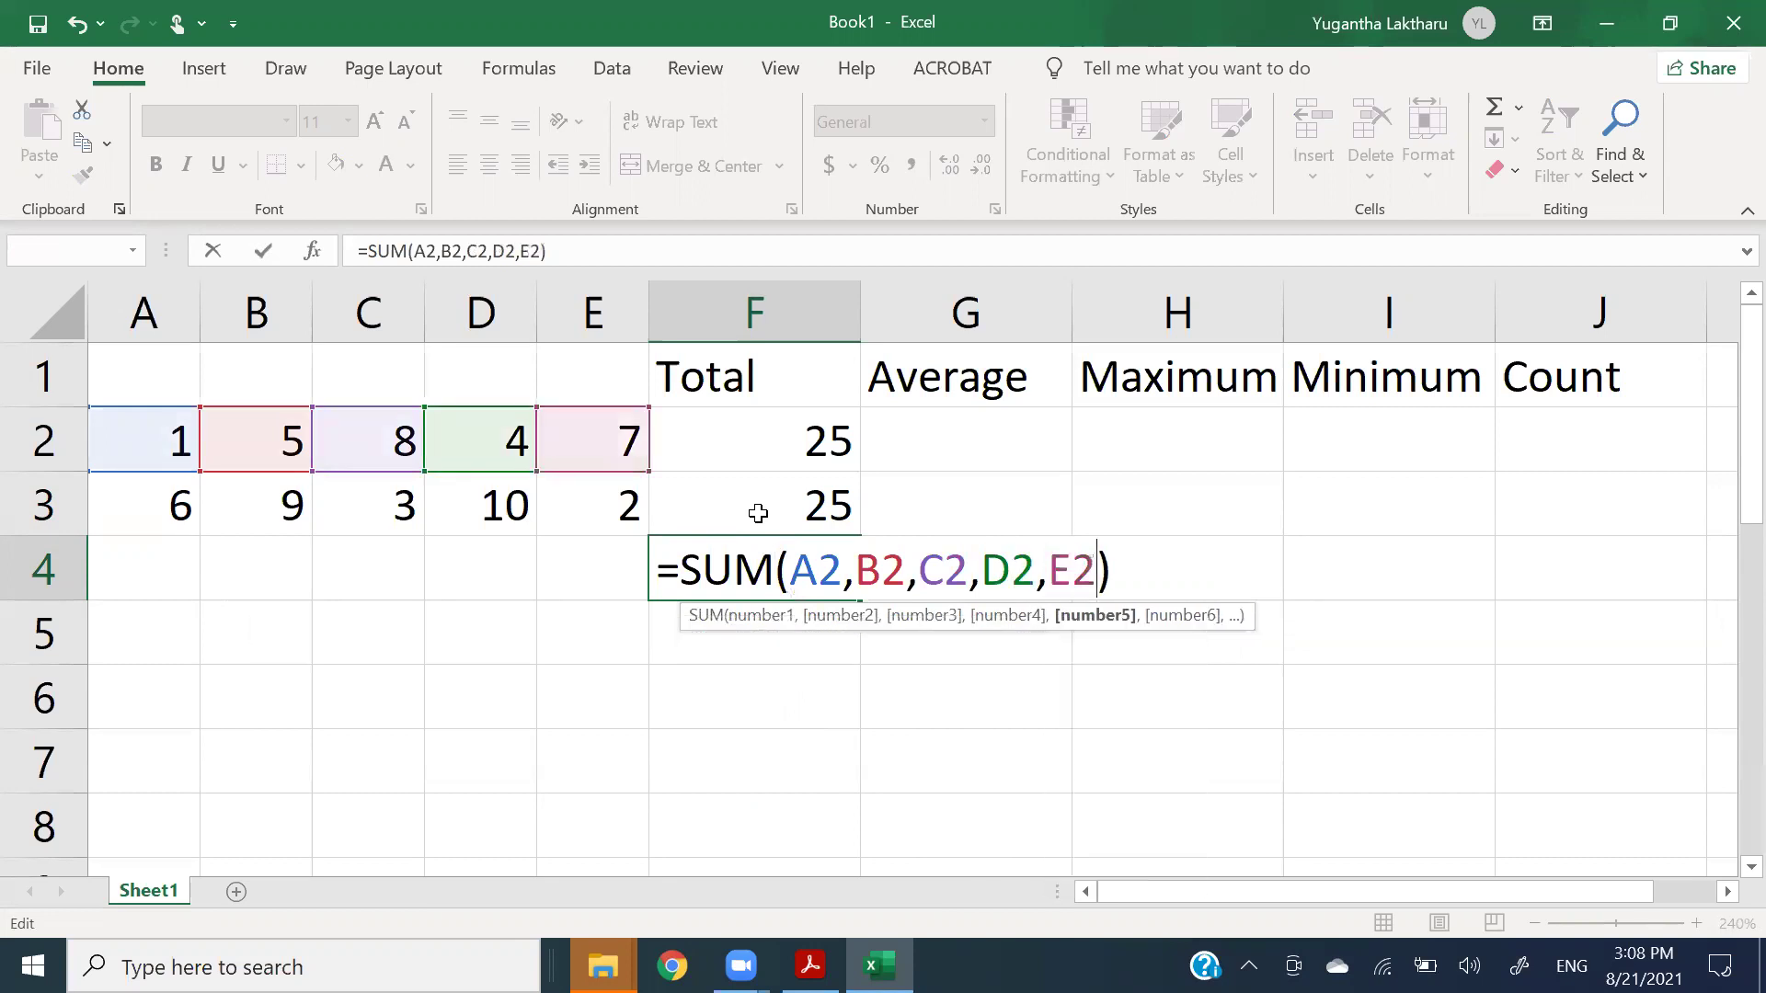
{"action": "key", "text": "Return"}
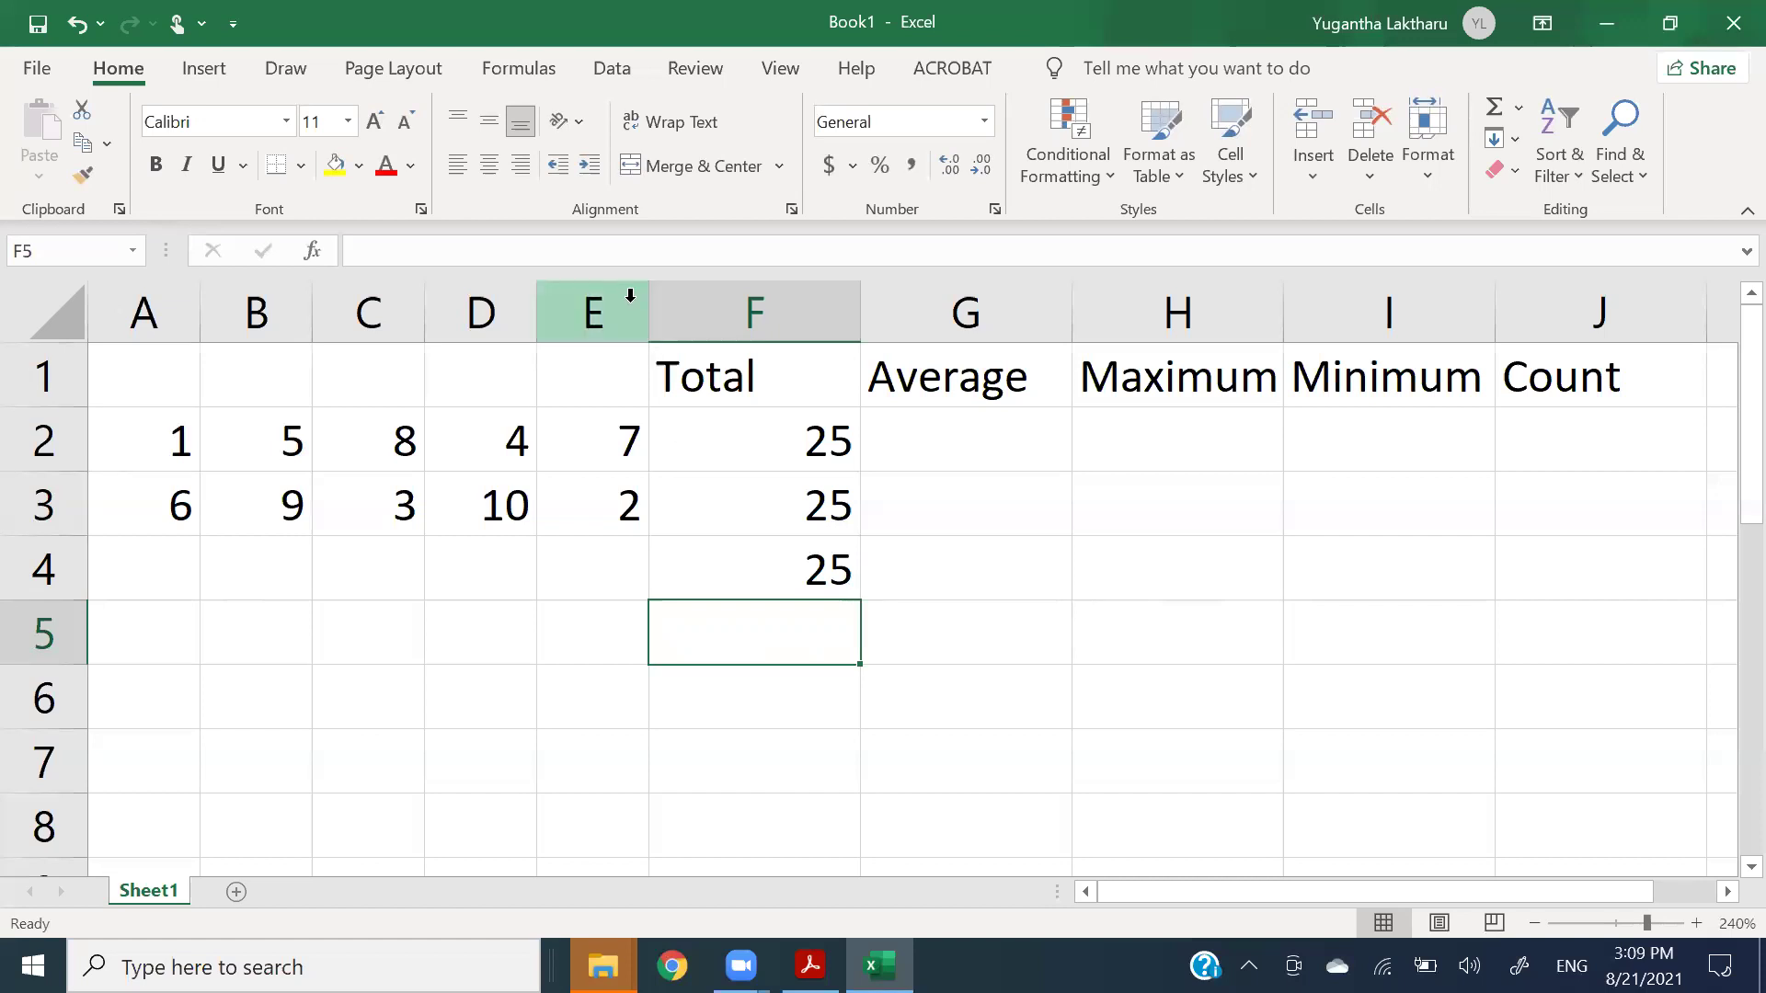
- Display the formulas in the worksheet cells instead of their results
{"action": "left_click", "coordinate": [772, 67]}
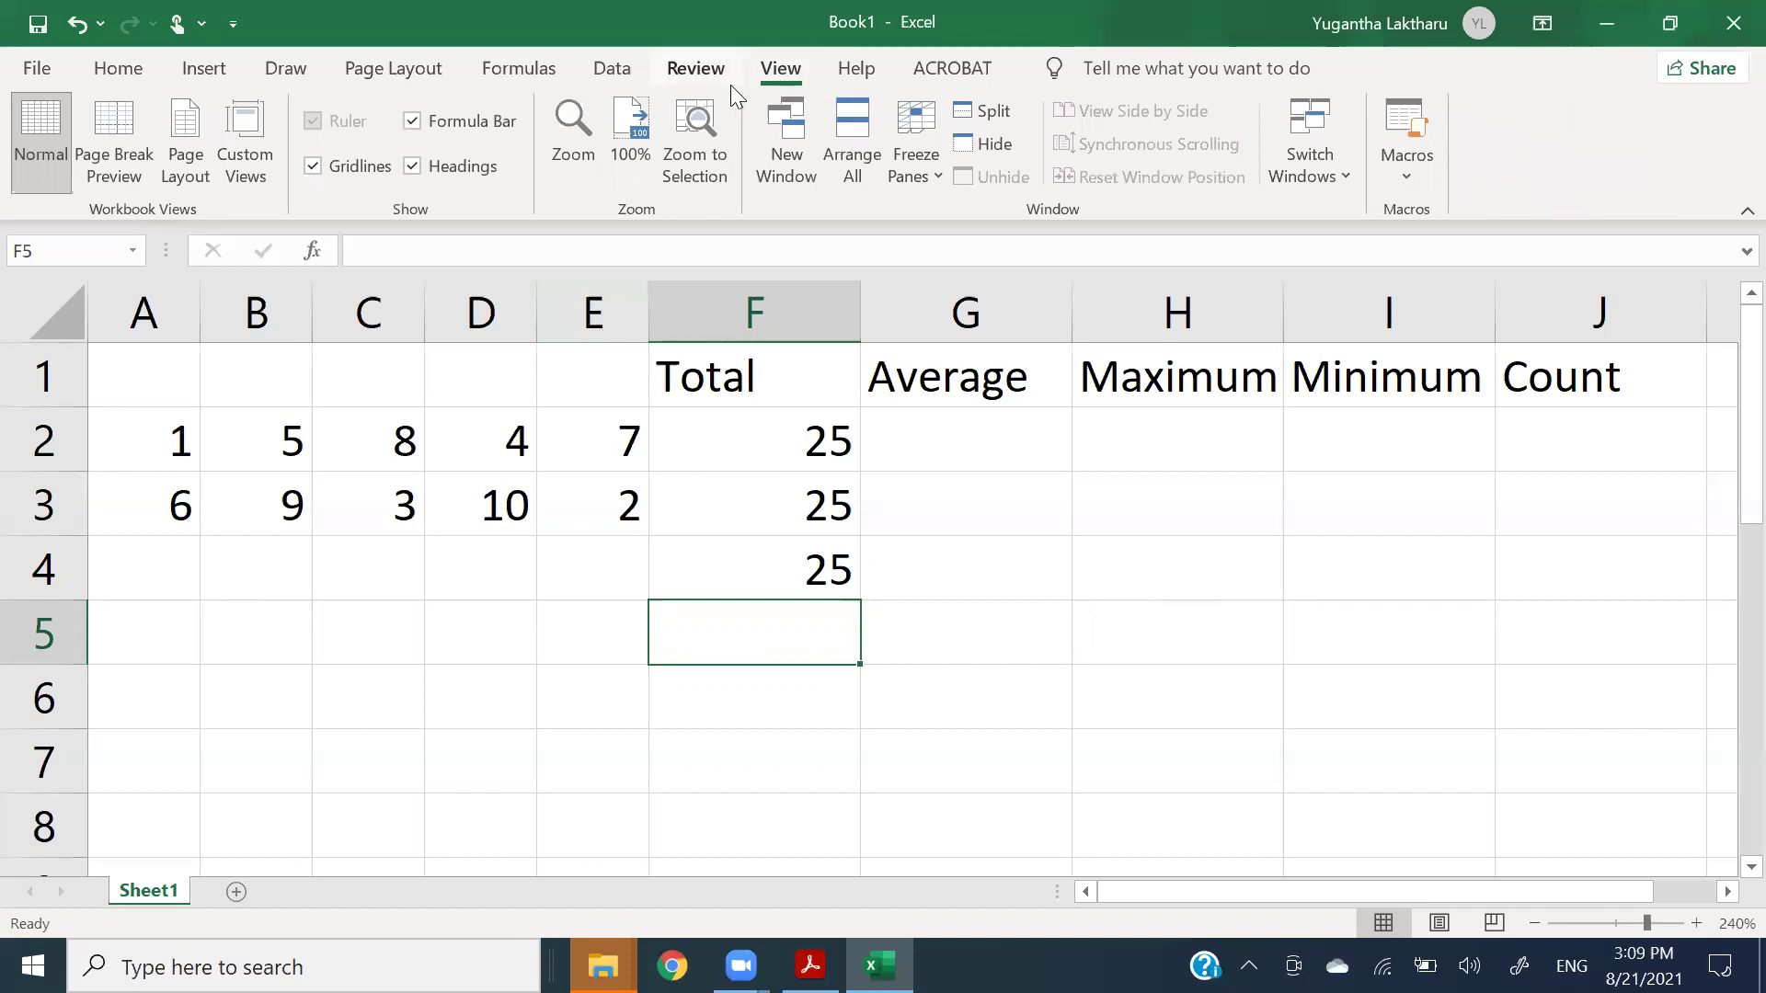
{"action": "left_click", "coordinate": [543, 73]}
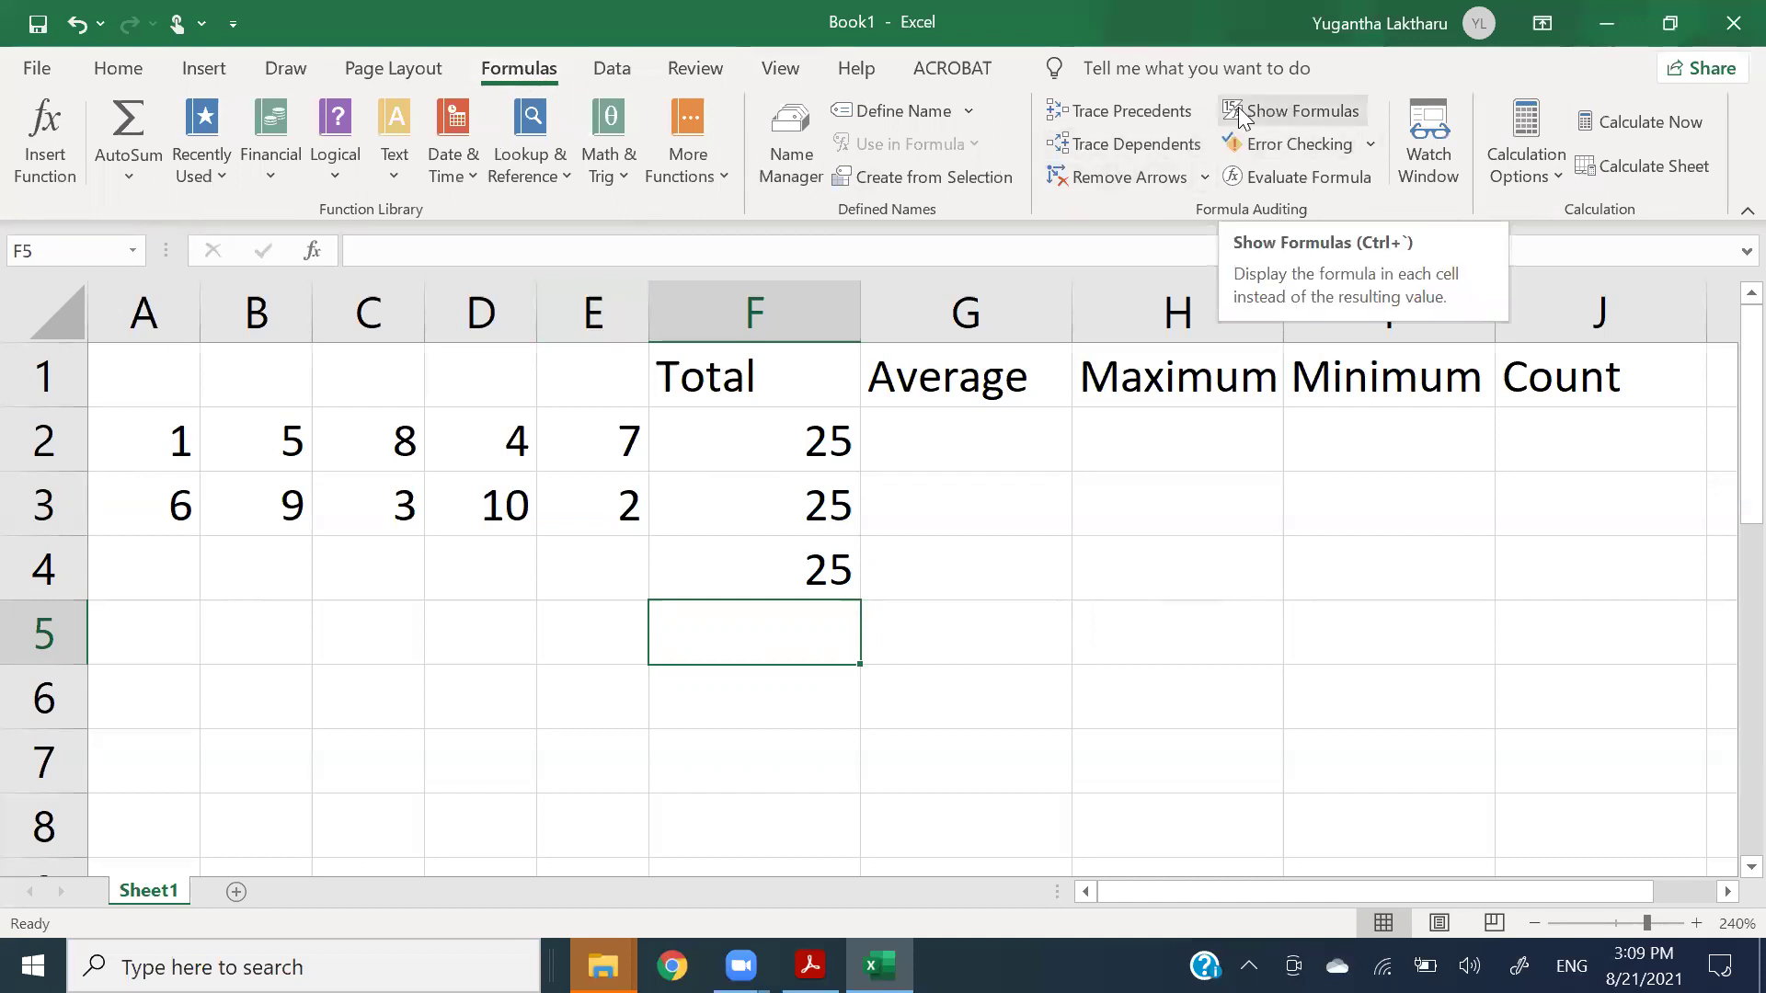
{"action": "left_click", "coordinate": [1289, 111]}
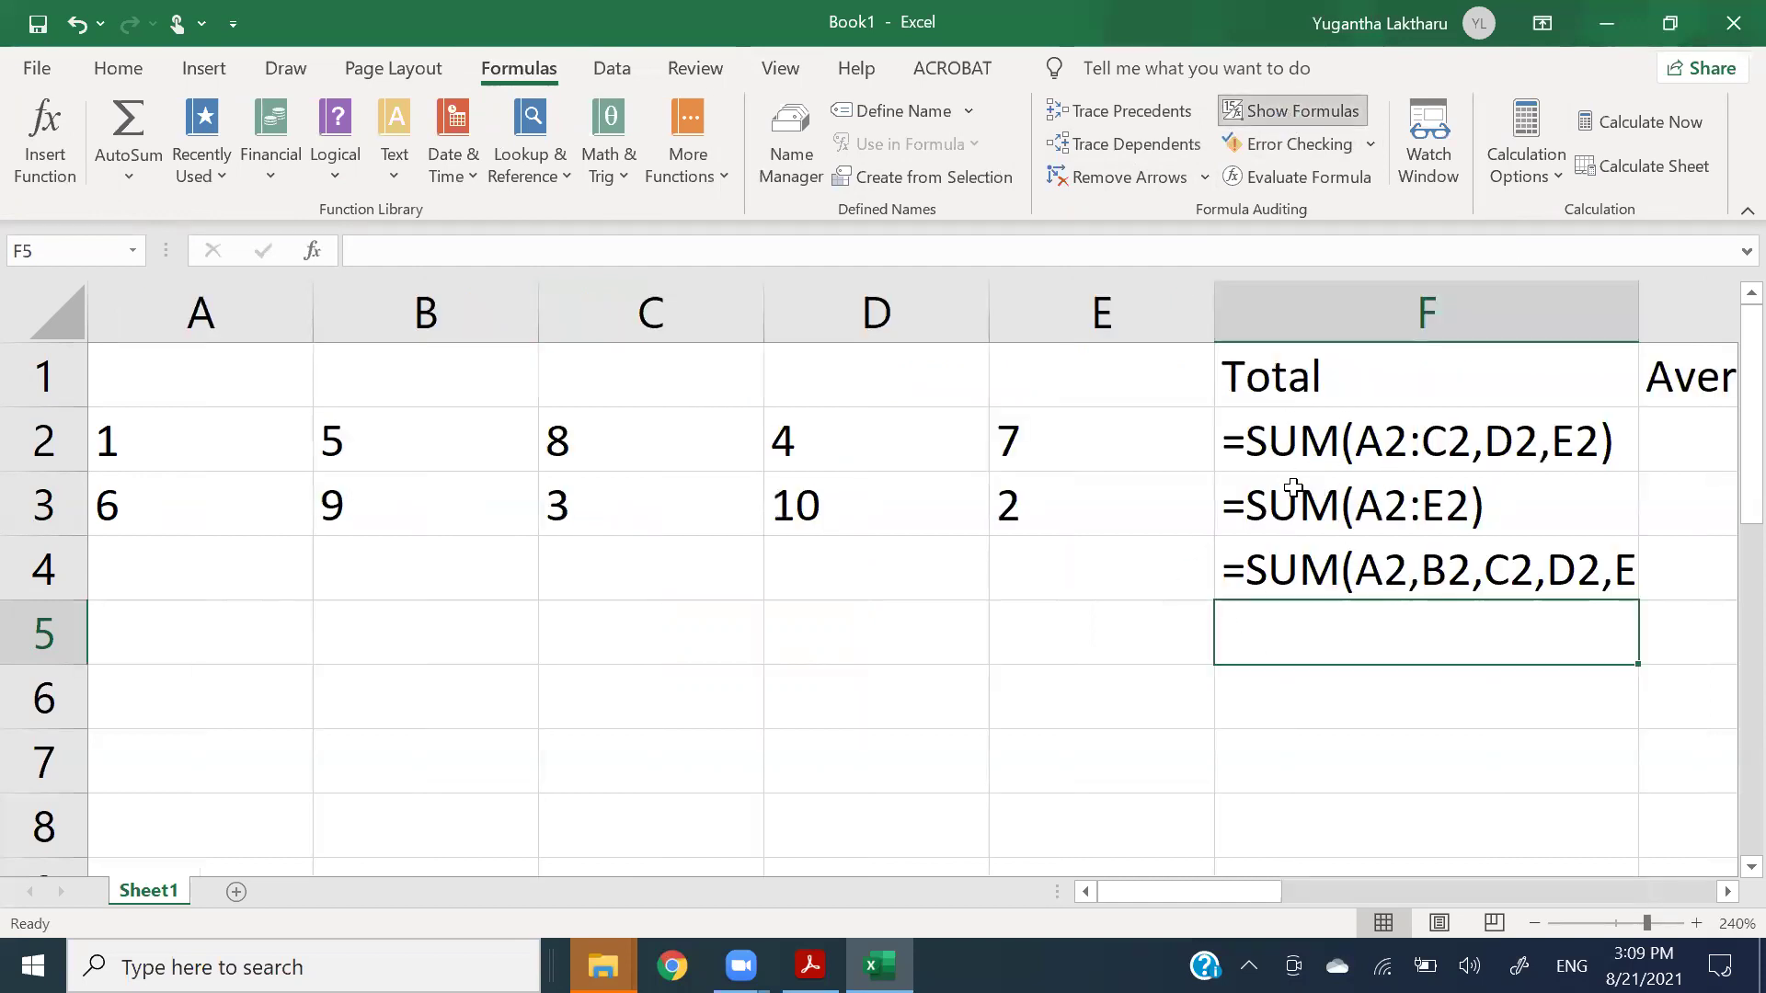
- Compare which cells the three SUM formulas in F2, F3 and F4 reference
{"action": "left_click", "coordinate": [1273, 457]}
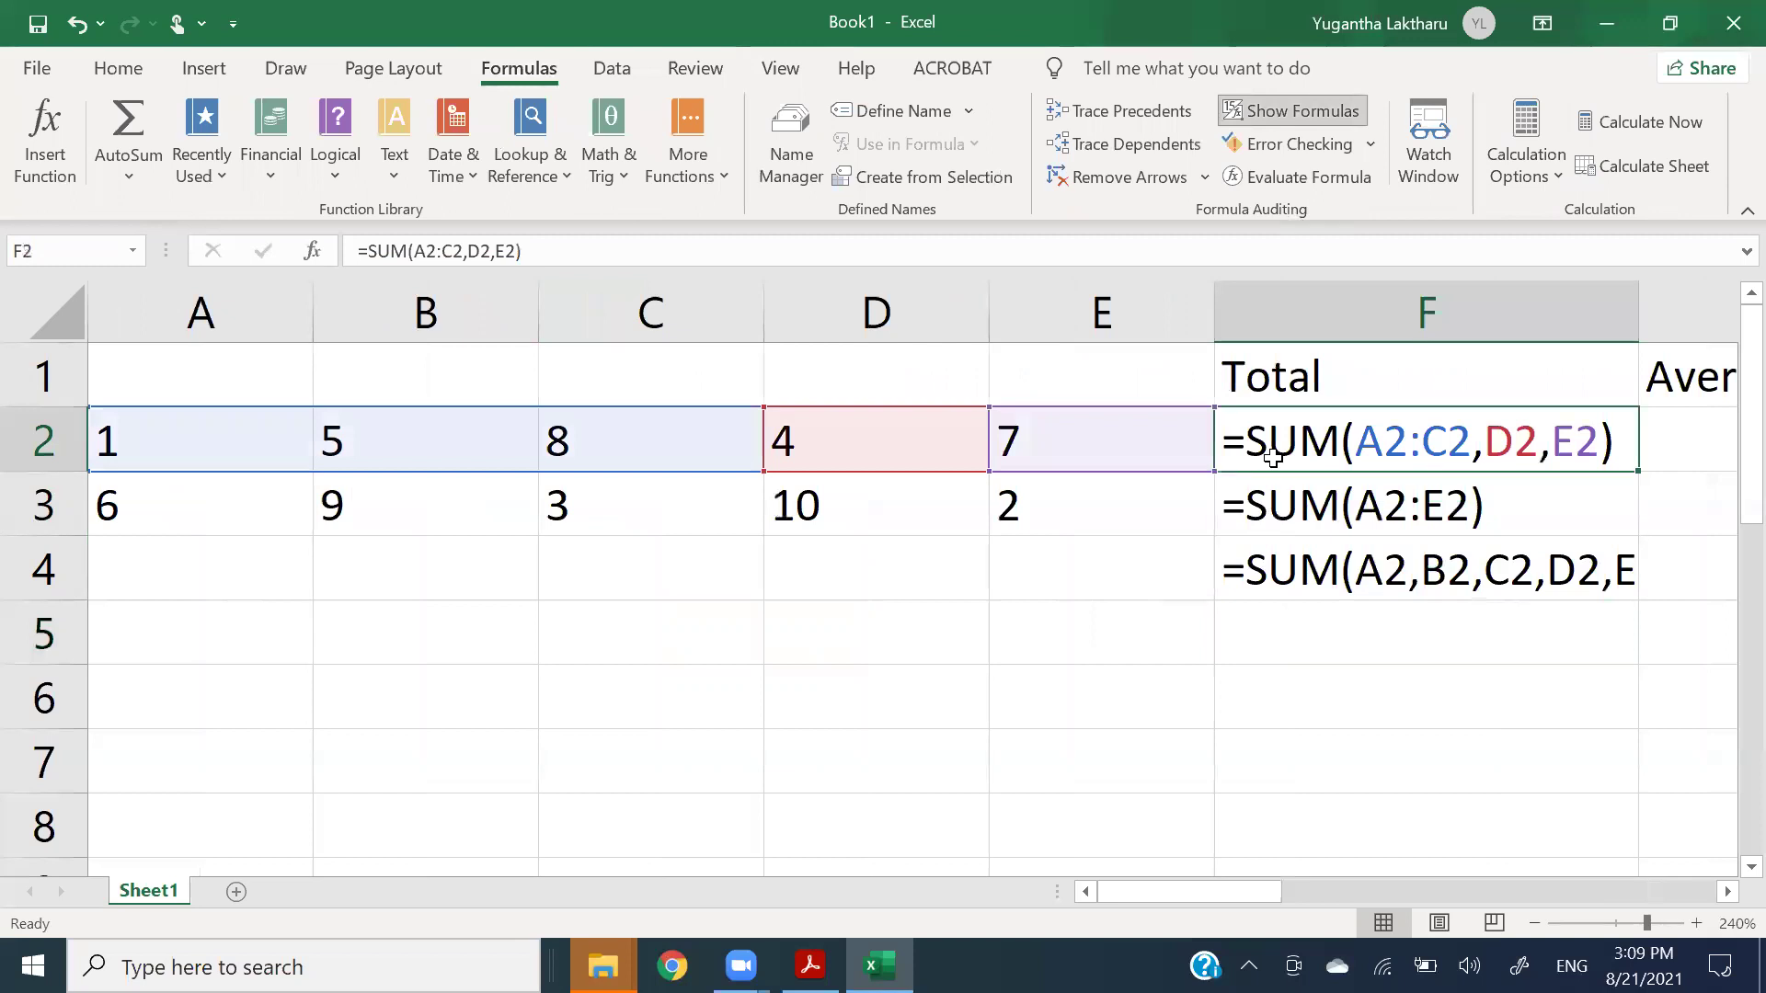
{"action": "left_click", "coordinate": [1253, 501]}
{"action": "left_click", "coordinate": [1255, 557]}
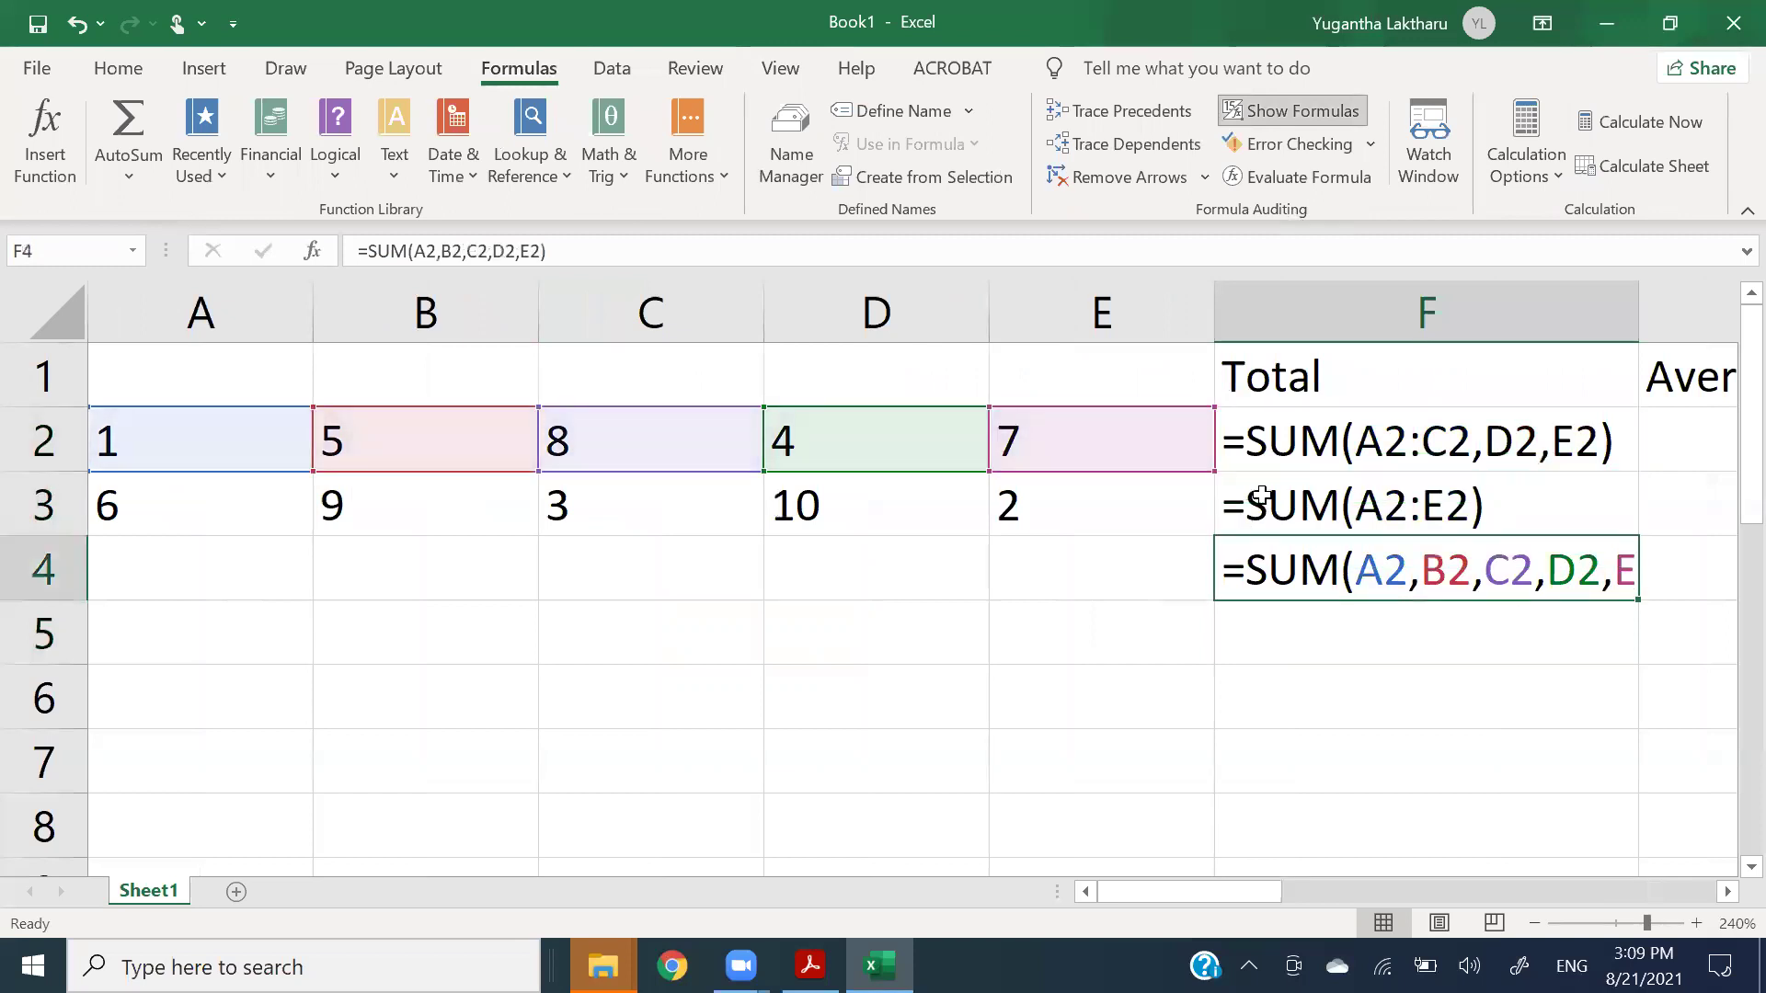
{"action": "left_click", "coordinate": [1262, 436]}
{"action": "left_click", "coordinate": [1264, 501]}
{"action": "left_click", "coordinate": [1265, 565]}
{"action": "left_click", "coordinate": [1272, 453]}
{"action": "left_click", "coordinate": [1272, 490]}
{"action": "left_click", "coordinate": [1271, 555]}
{"action": "left_click", "coordinate": [1285, 445]}
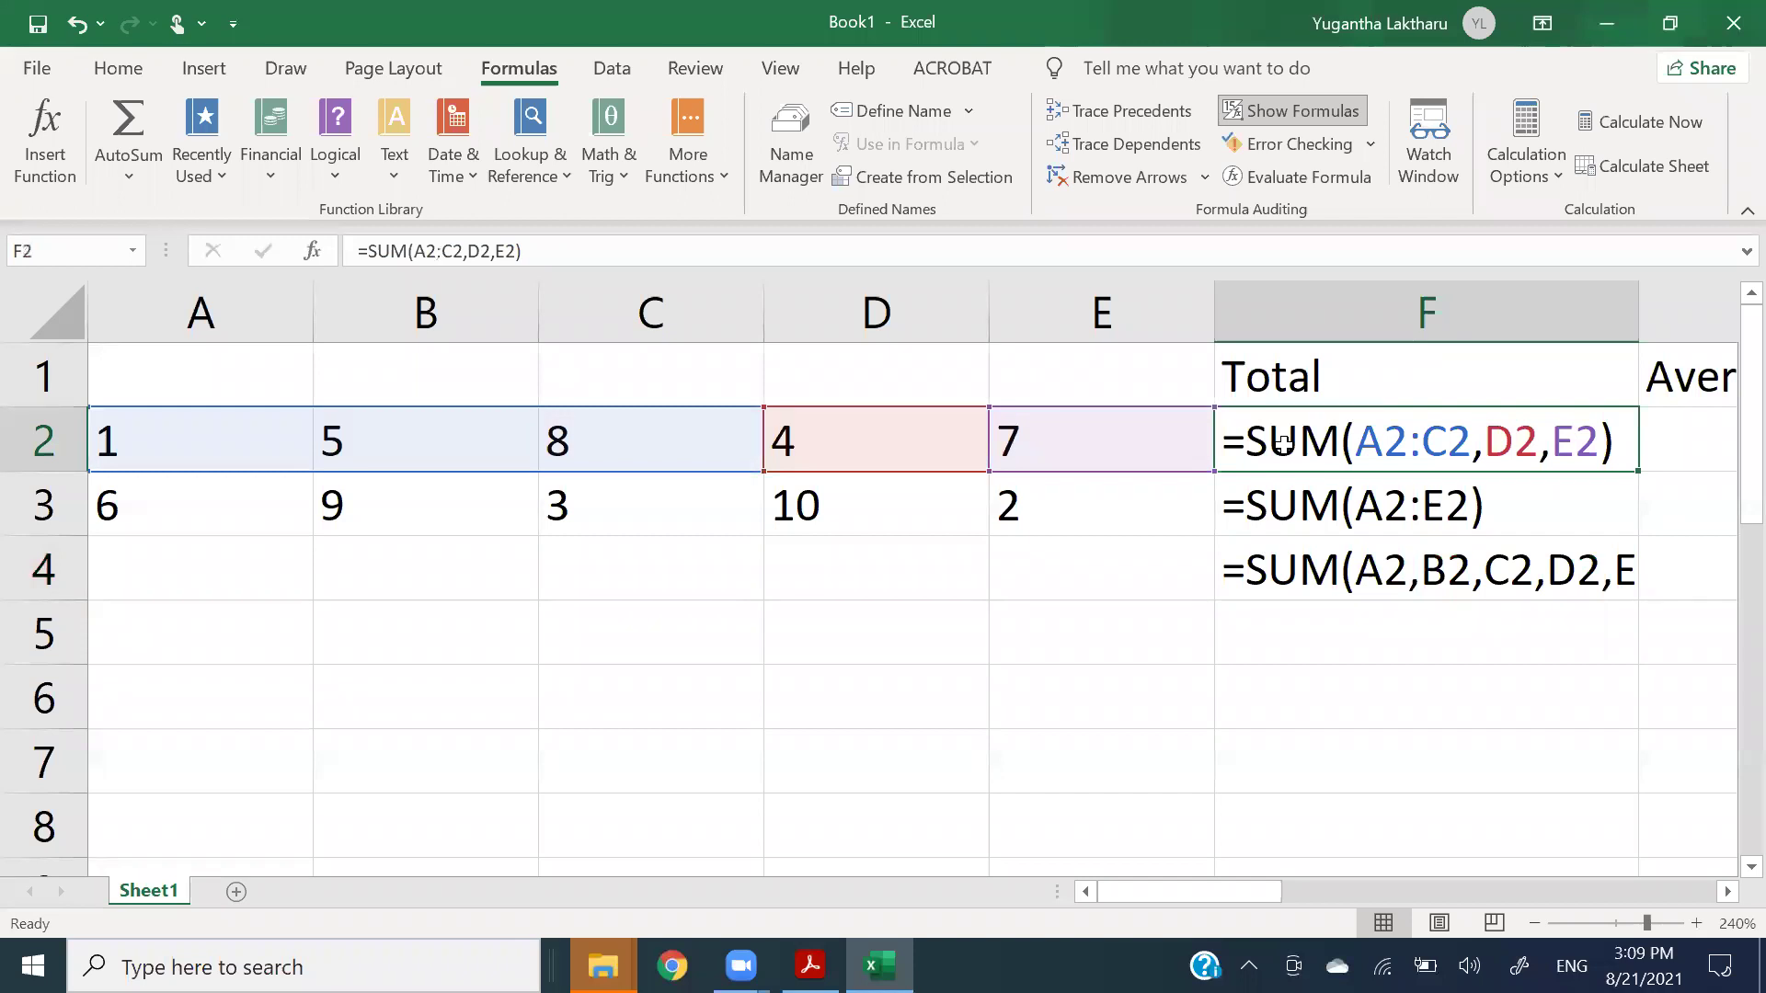
{"action": "left_click", "coordinate": [1288, 509]}
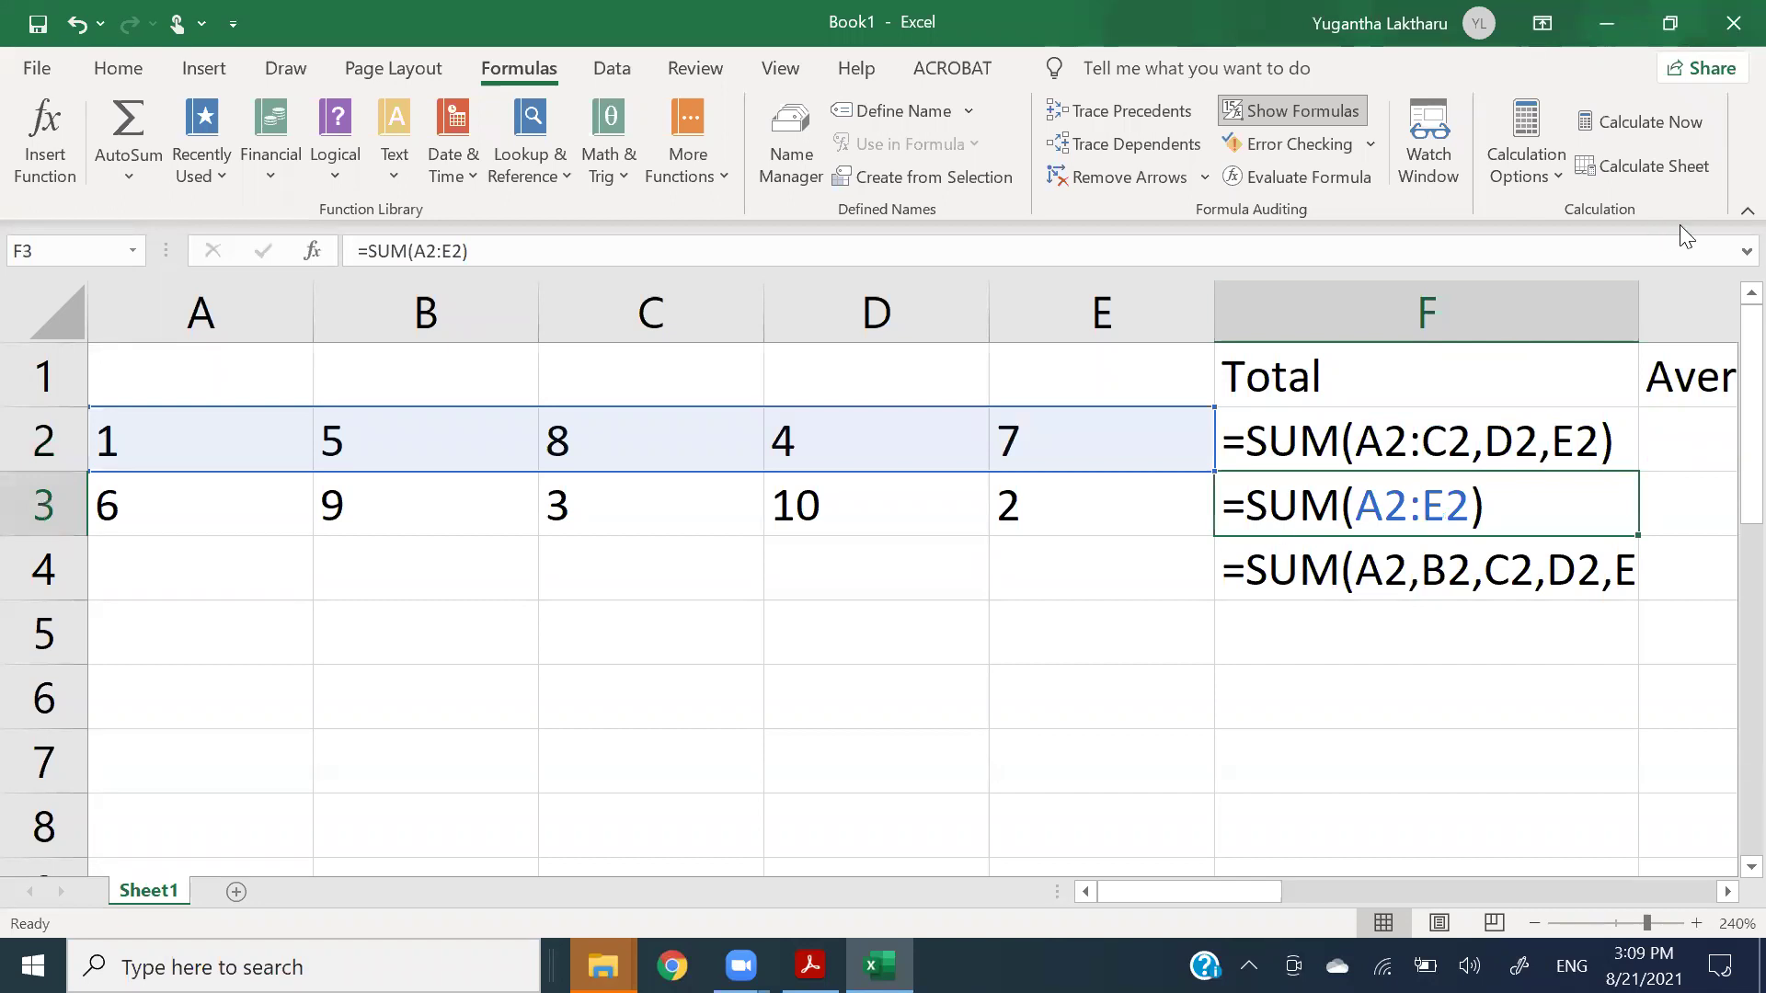
- Fit column F to the width of its longest formula and examine the cell references in F4
{"action": "double_click", "coordinate": [1638, 311]}
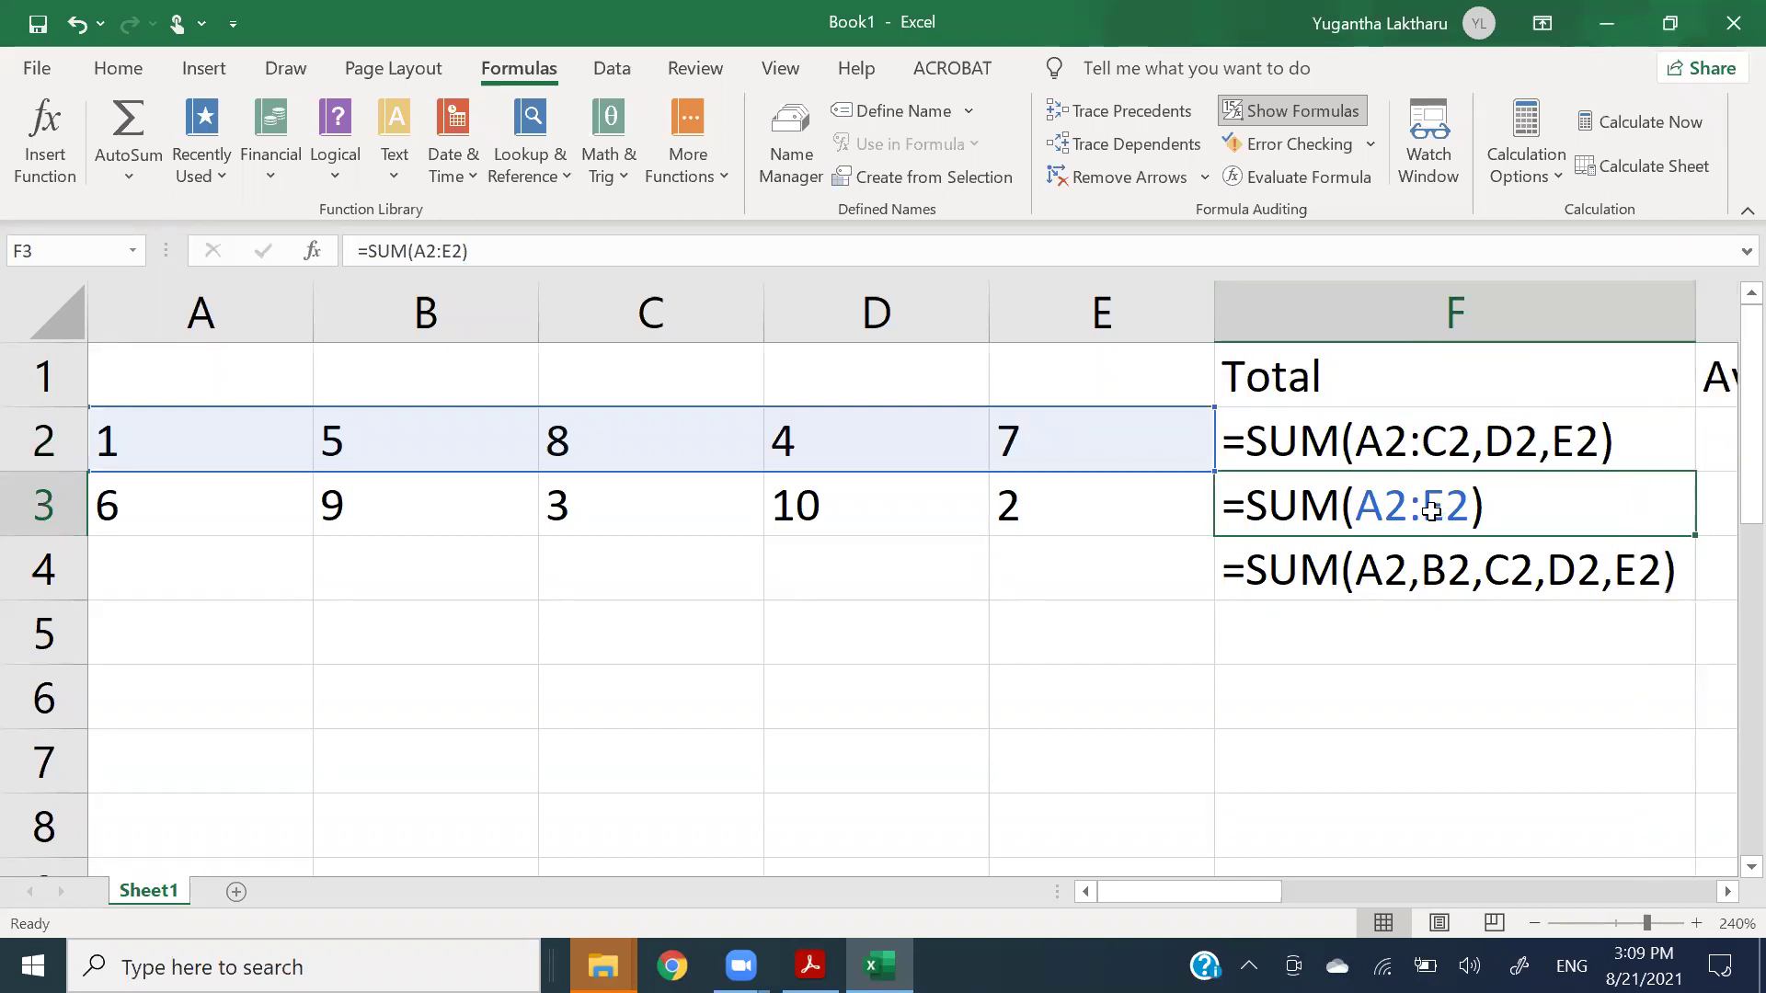
{"action": "left_click", "coordinate": [1367, 576]}
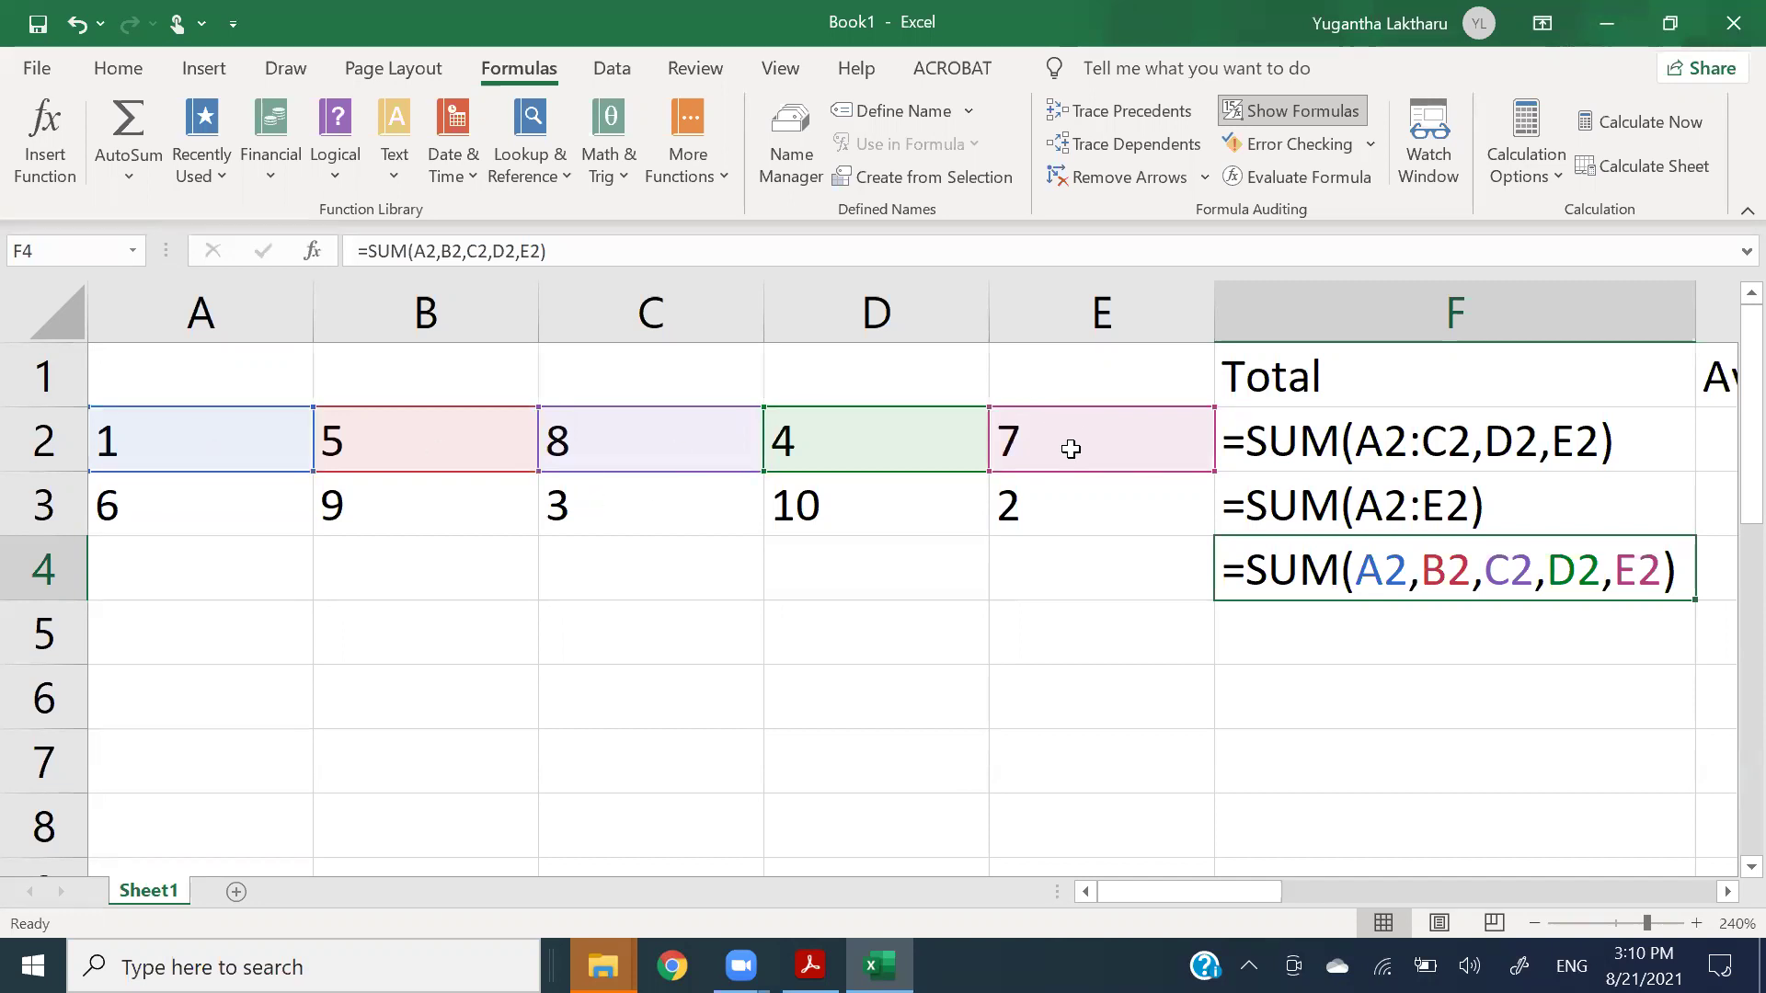
{"action": "key", "text": "Down"}
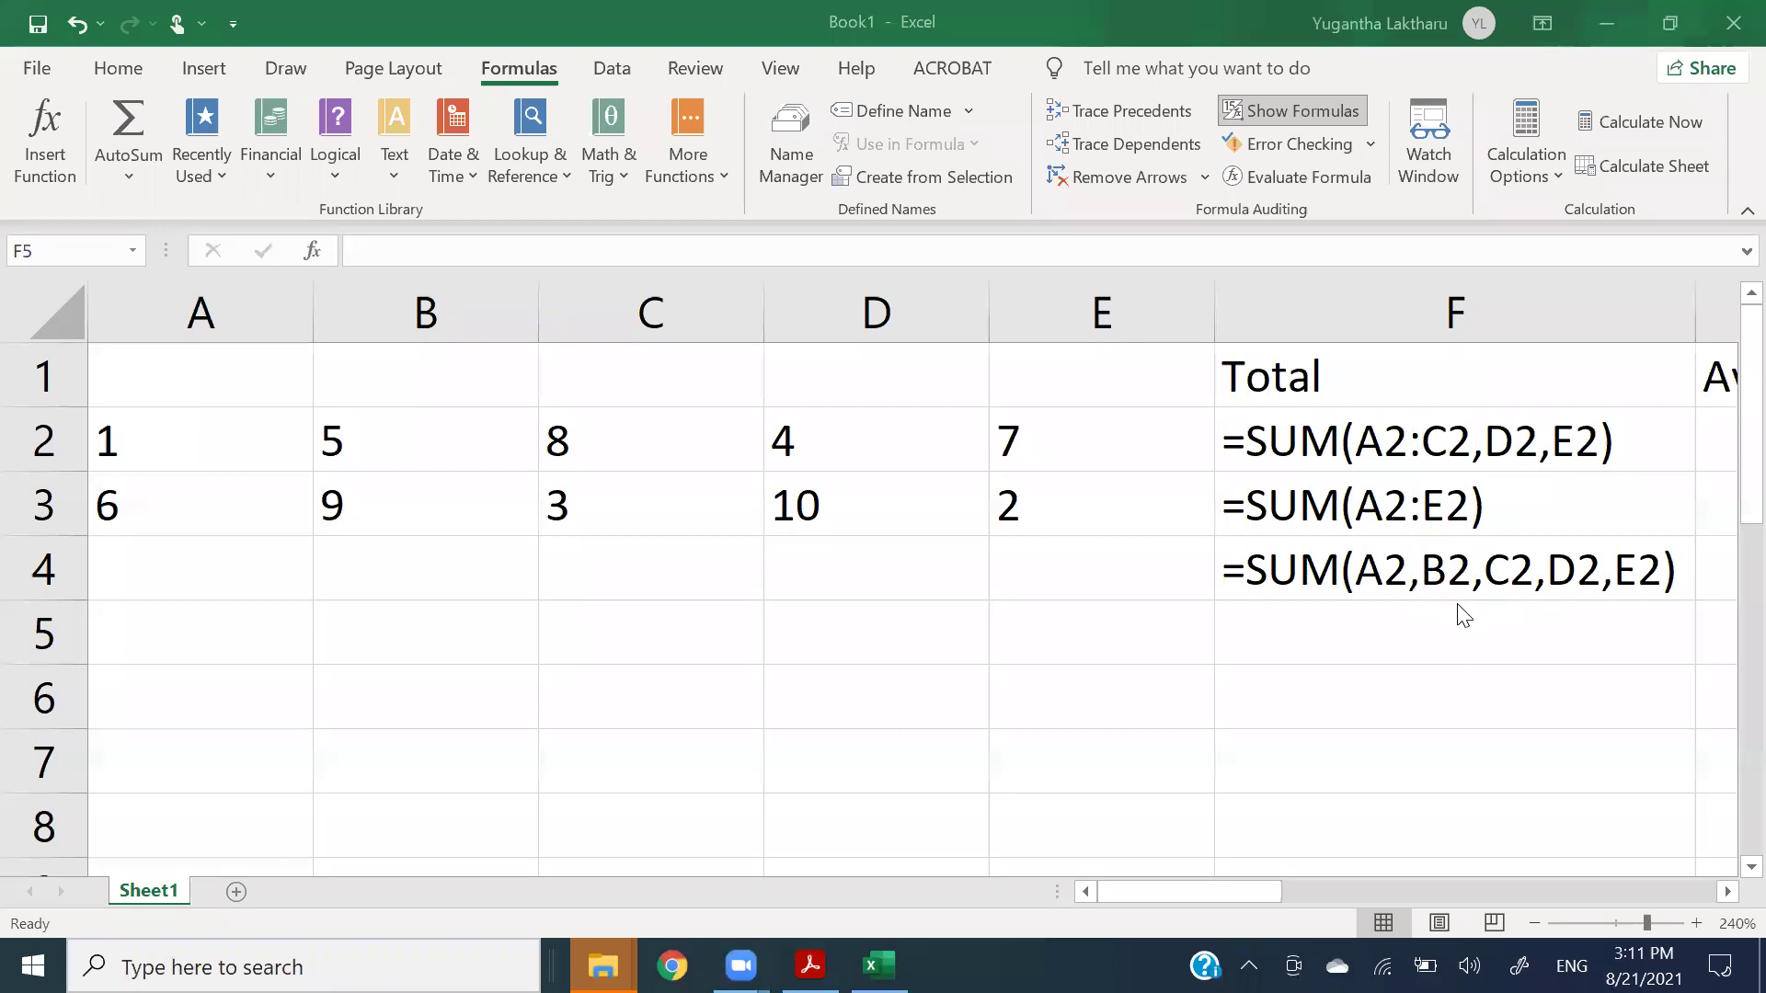
{"action": "left_click", "coordinate": [1220, 885]}
{"action": "left_click_drag", "start_coordinate": [1278, 889], "coordinate": [1232, 891]}
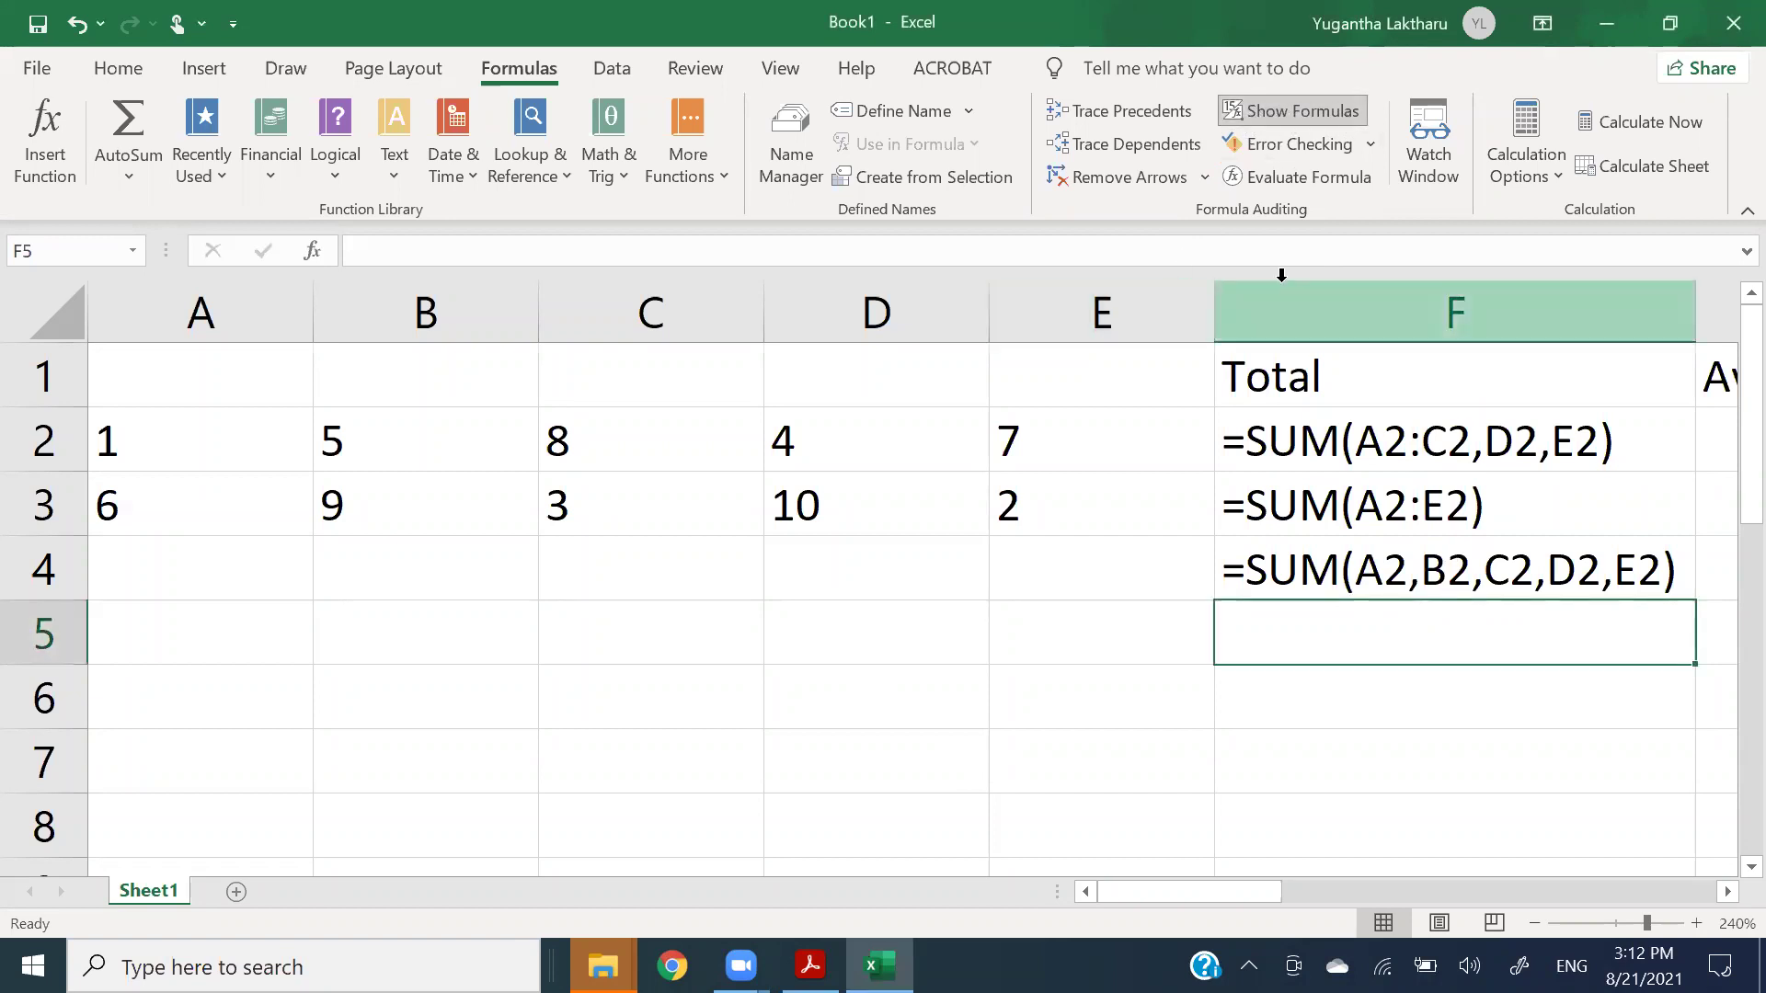
- Turn off the formula display so the worksheet cells show their calculated results again
{"action": "left_click", "coordinate": [1308, 575]}
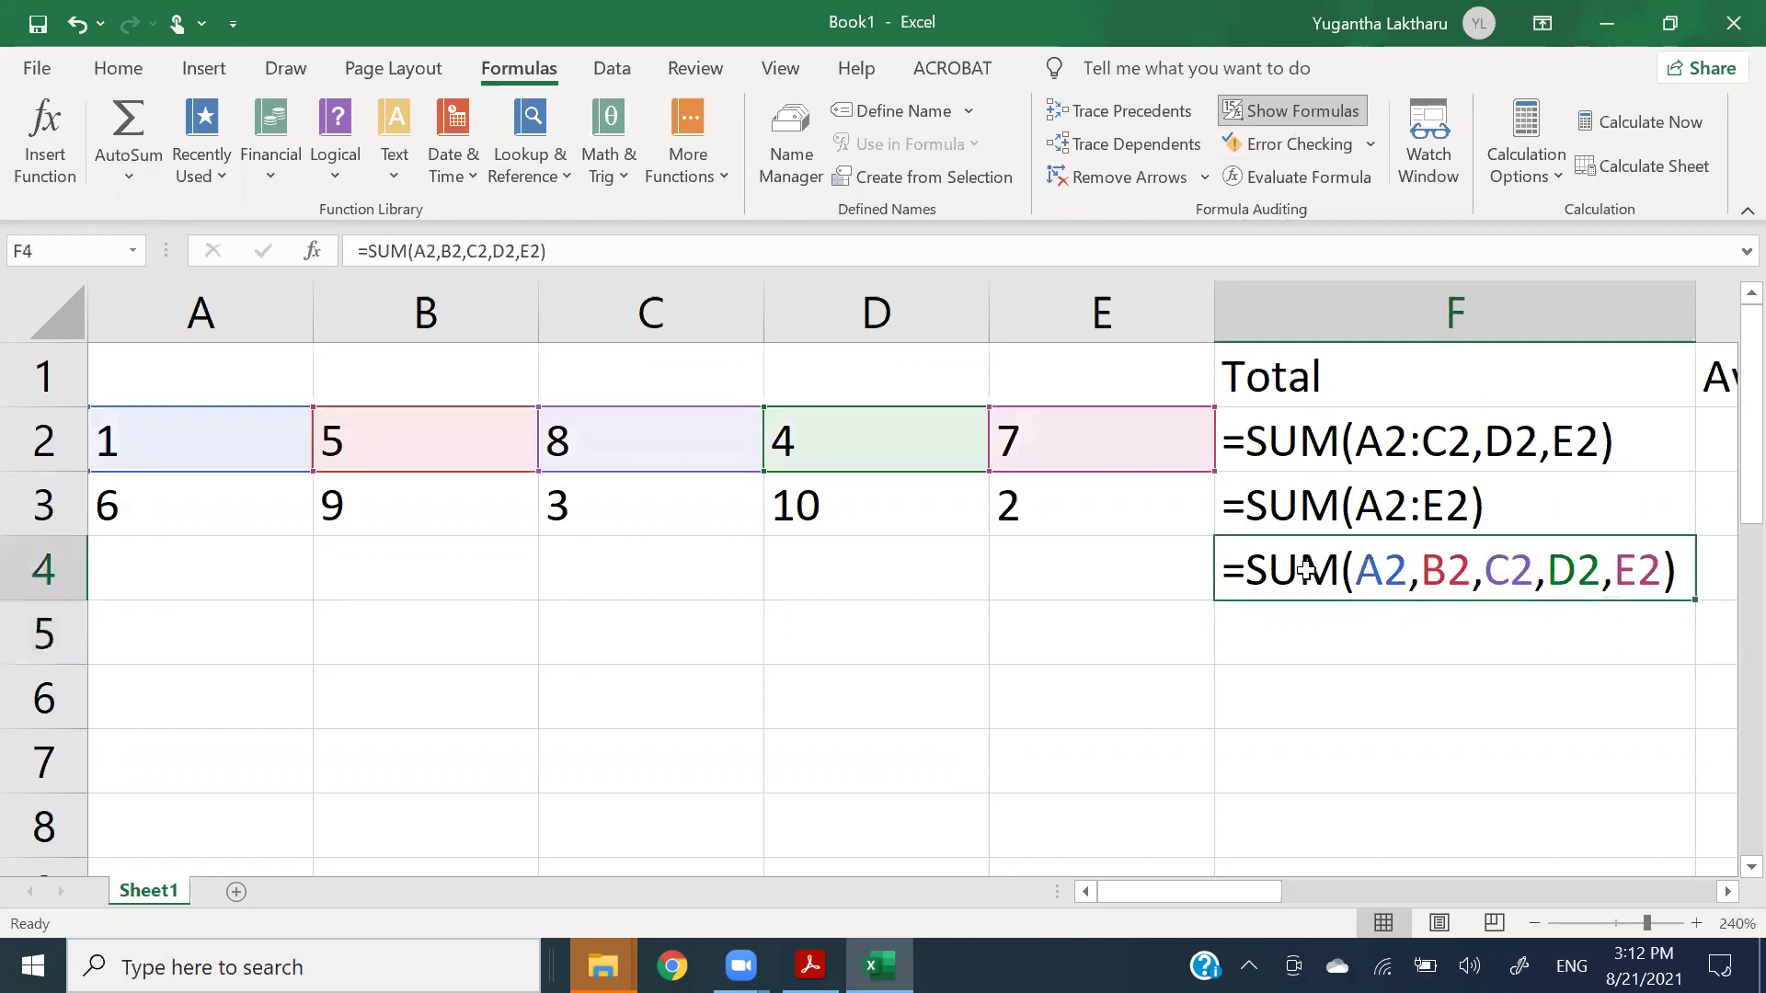
{"action": "left_click", "coordinate": [1260, 110]}
{"action": "left_click", "coordinate": [1037, 647]}
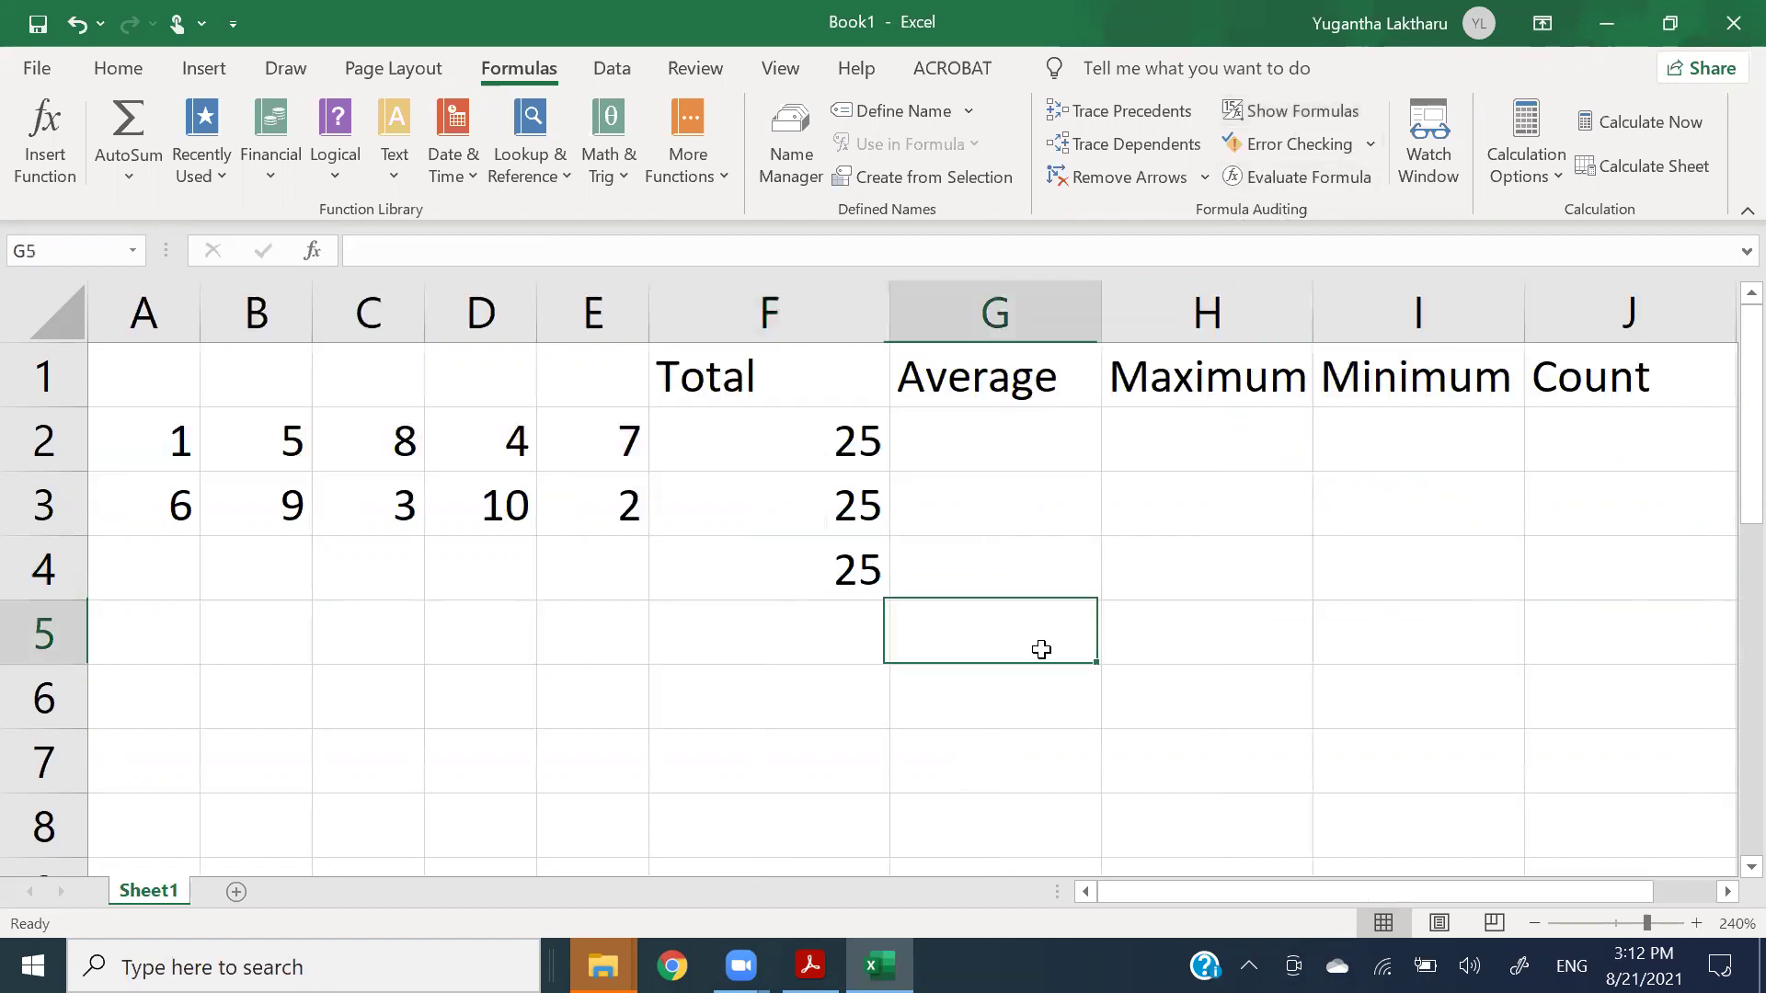
{"action": "left_click", "coordinate": [780, 432]}
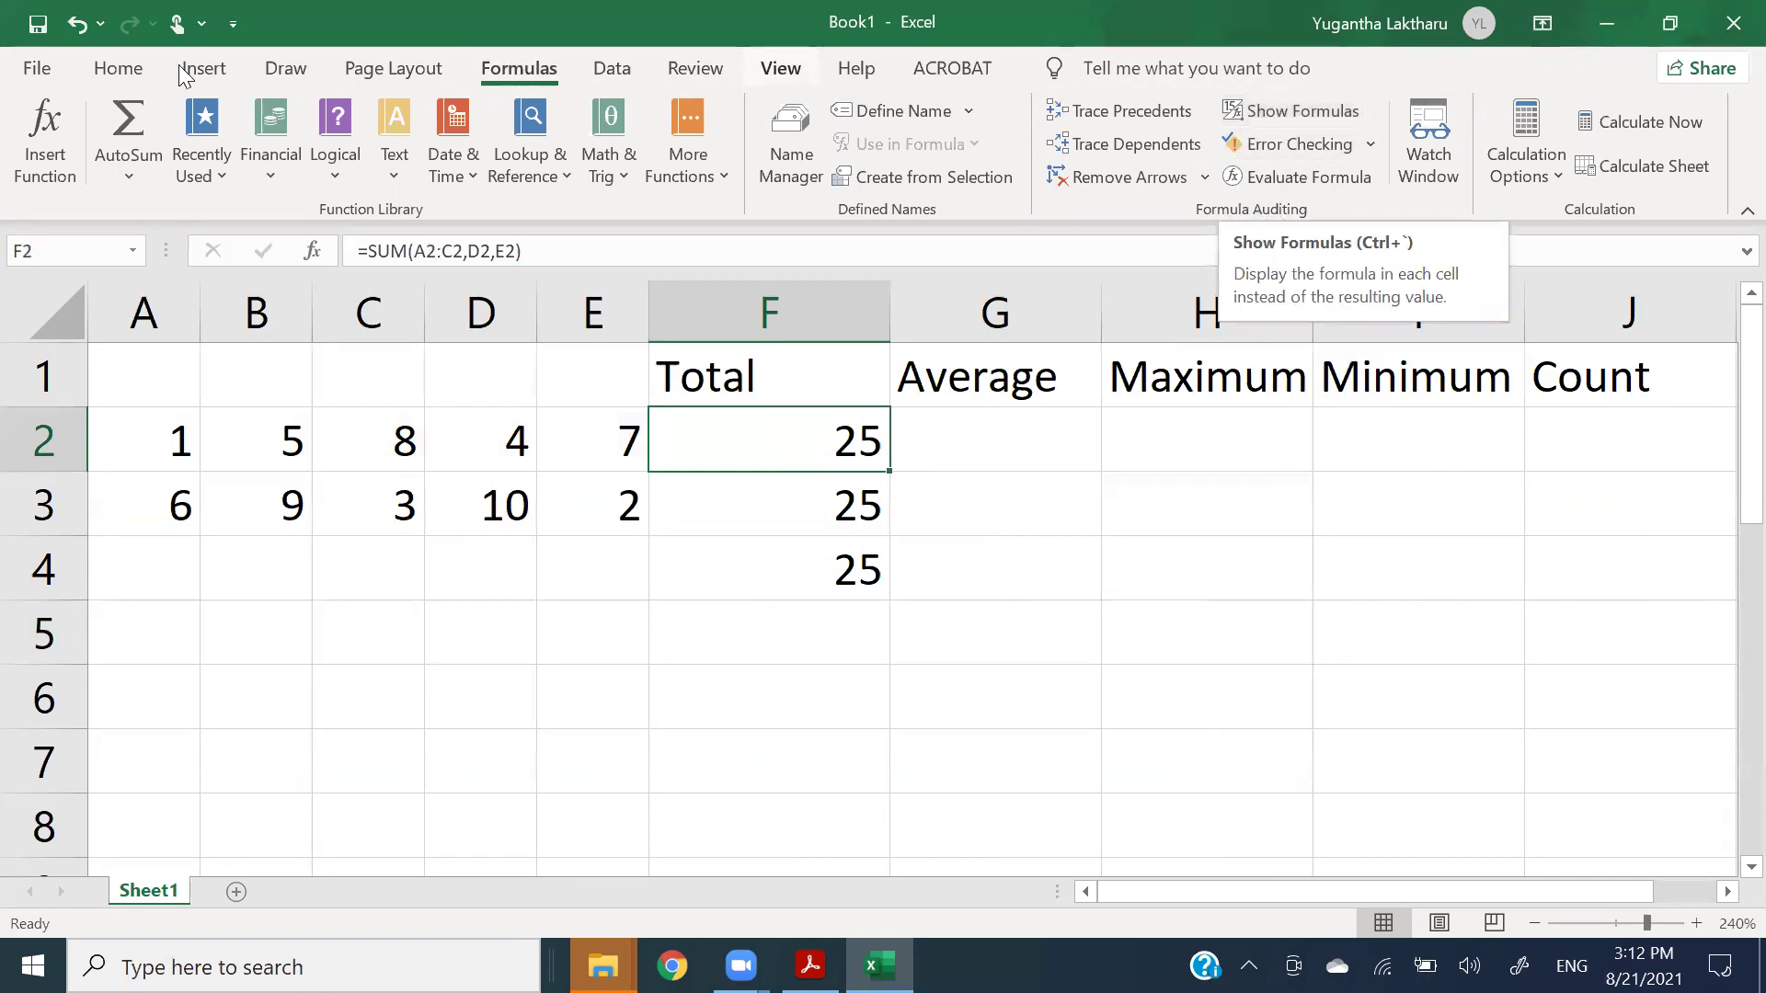
{"action": "left_click", "coordinate": [118, 71]}
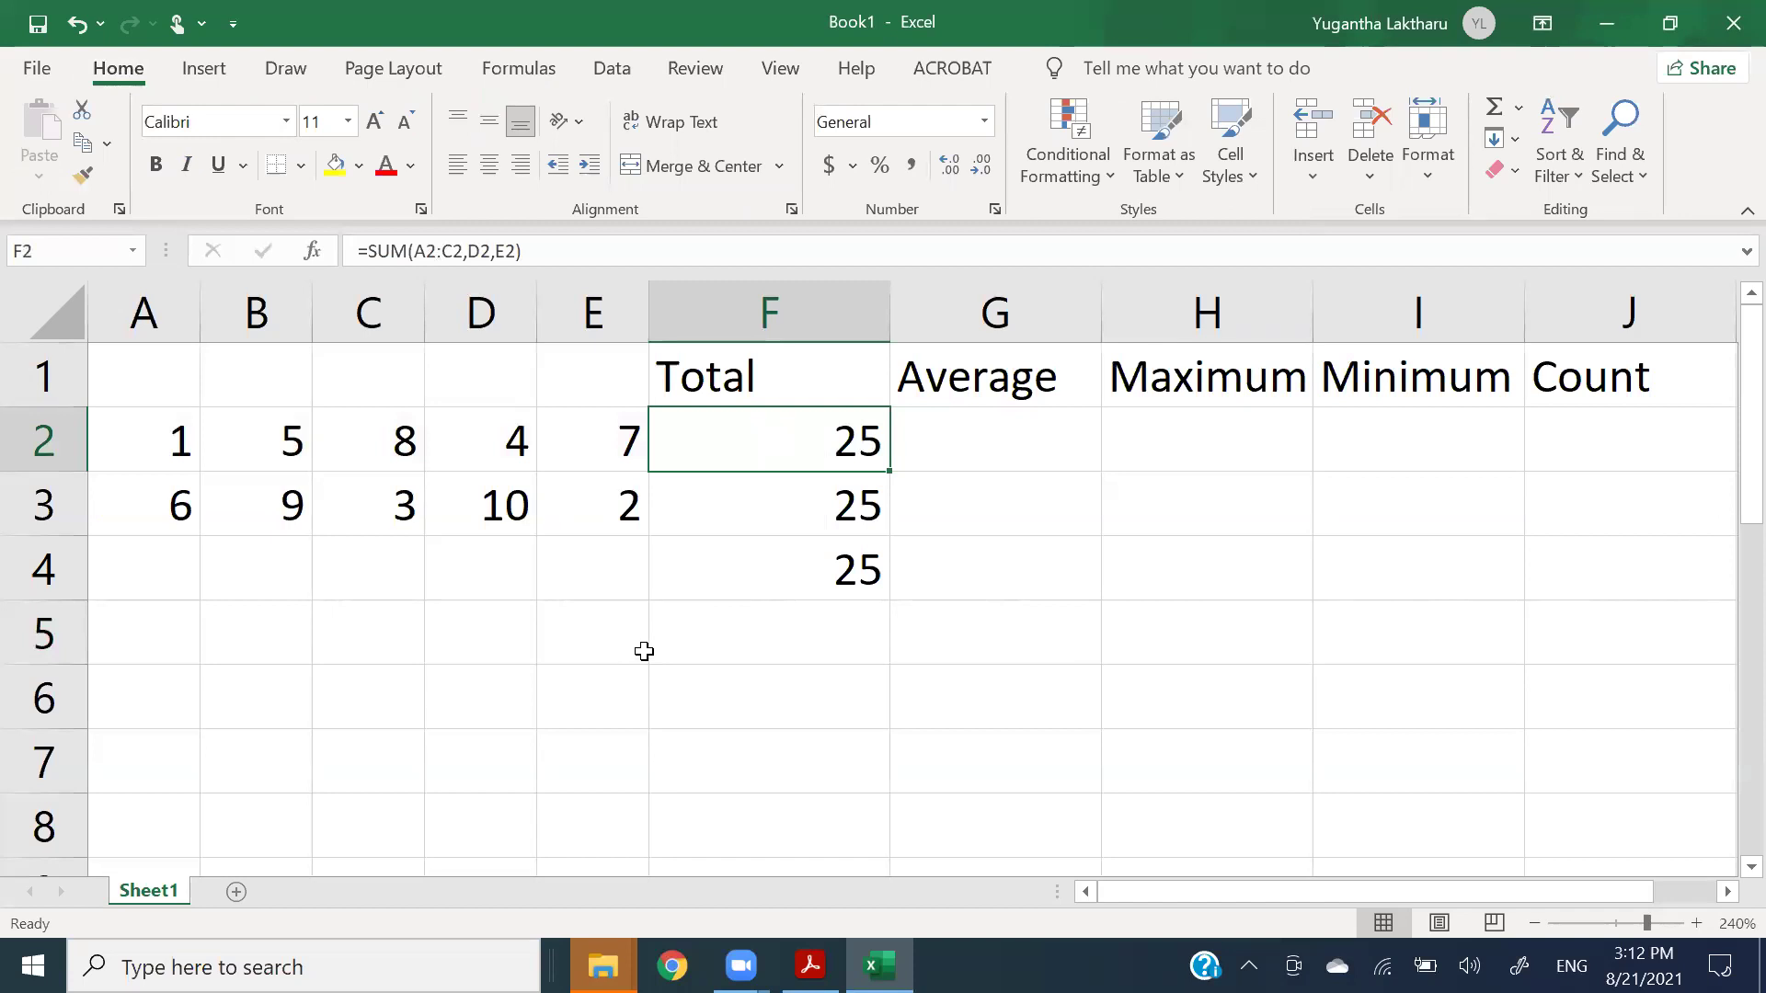
- Begin the average formula in cell G2 with =AVE to bring up the matching function suggestions
{"action": "left_click", "coordinate": [984, 455]}
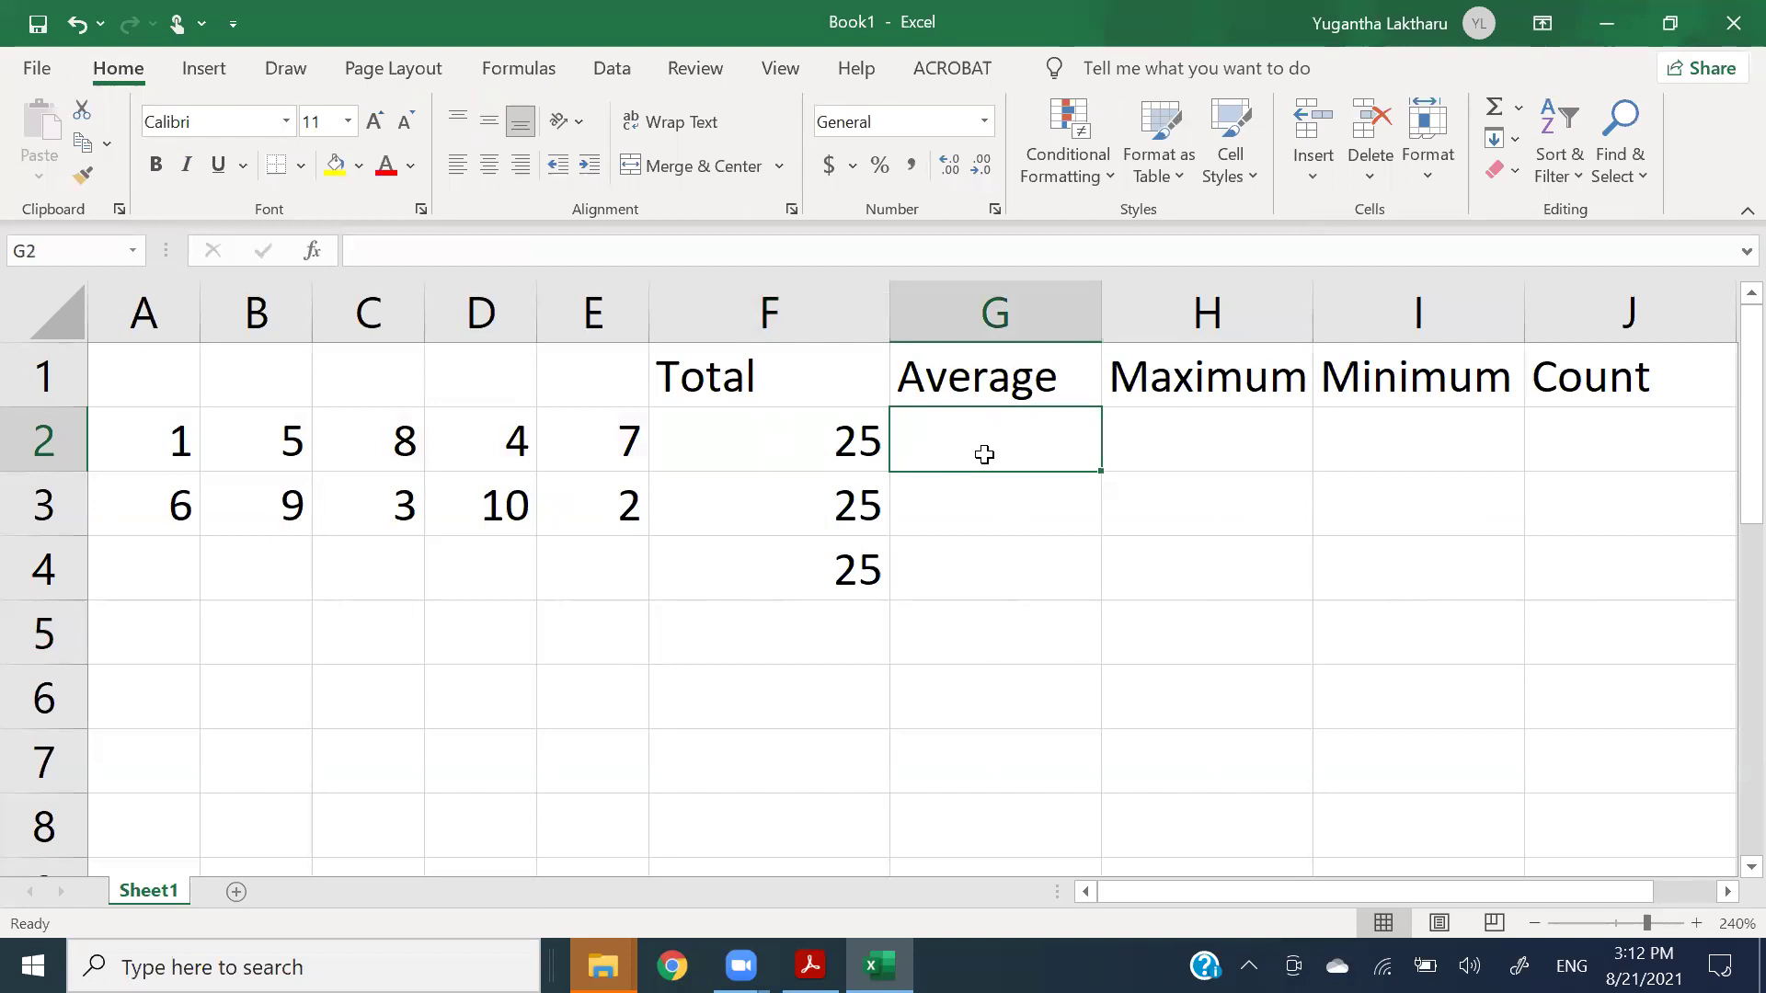
{"action": "left_click", "coordinate": [733, 375]}
{"action": "left_click", "coordinate": [733, 450]}
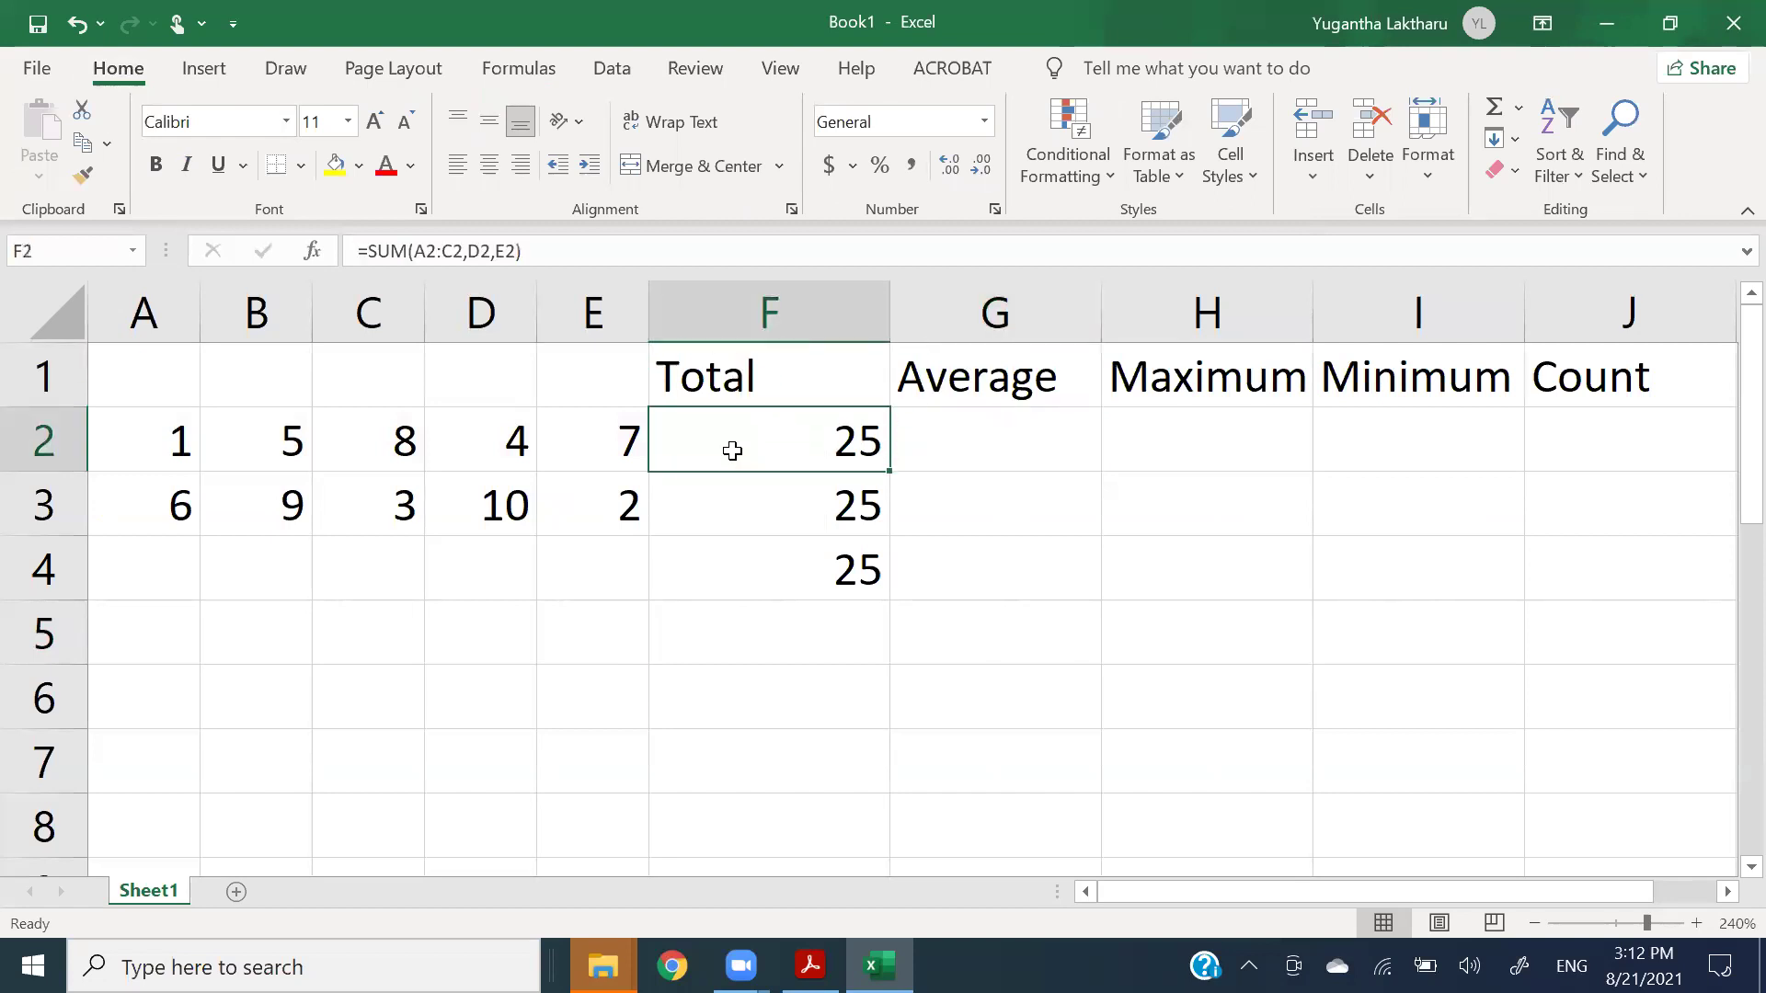
{"action": "left_click", "coordinate": [1038, 458]}
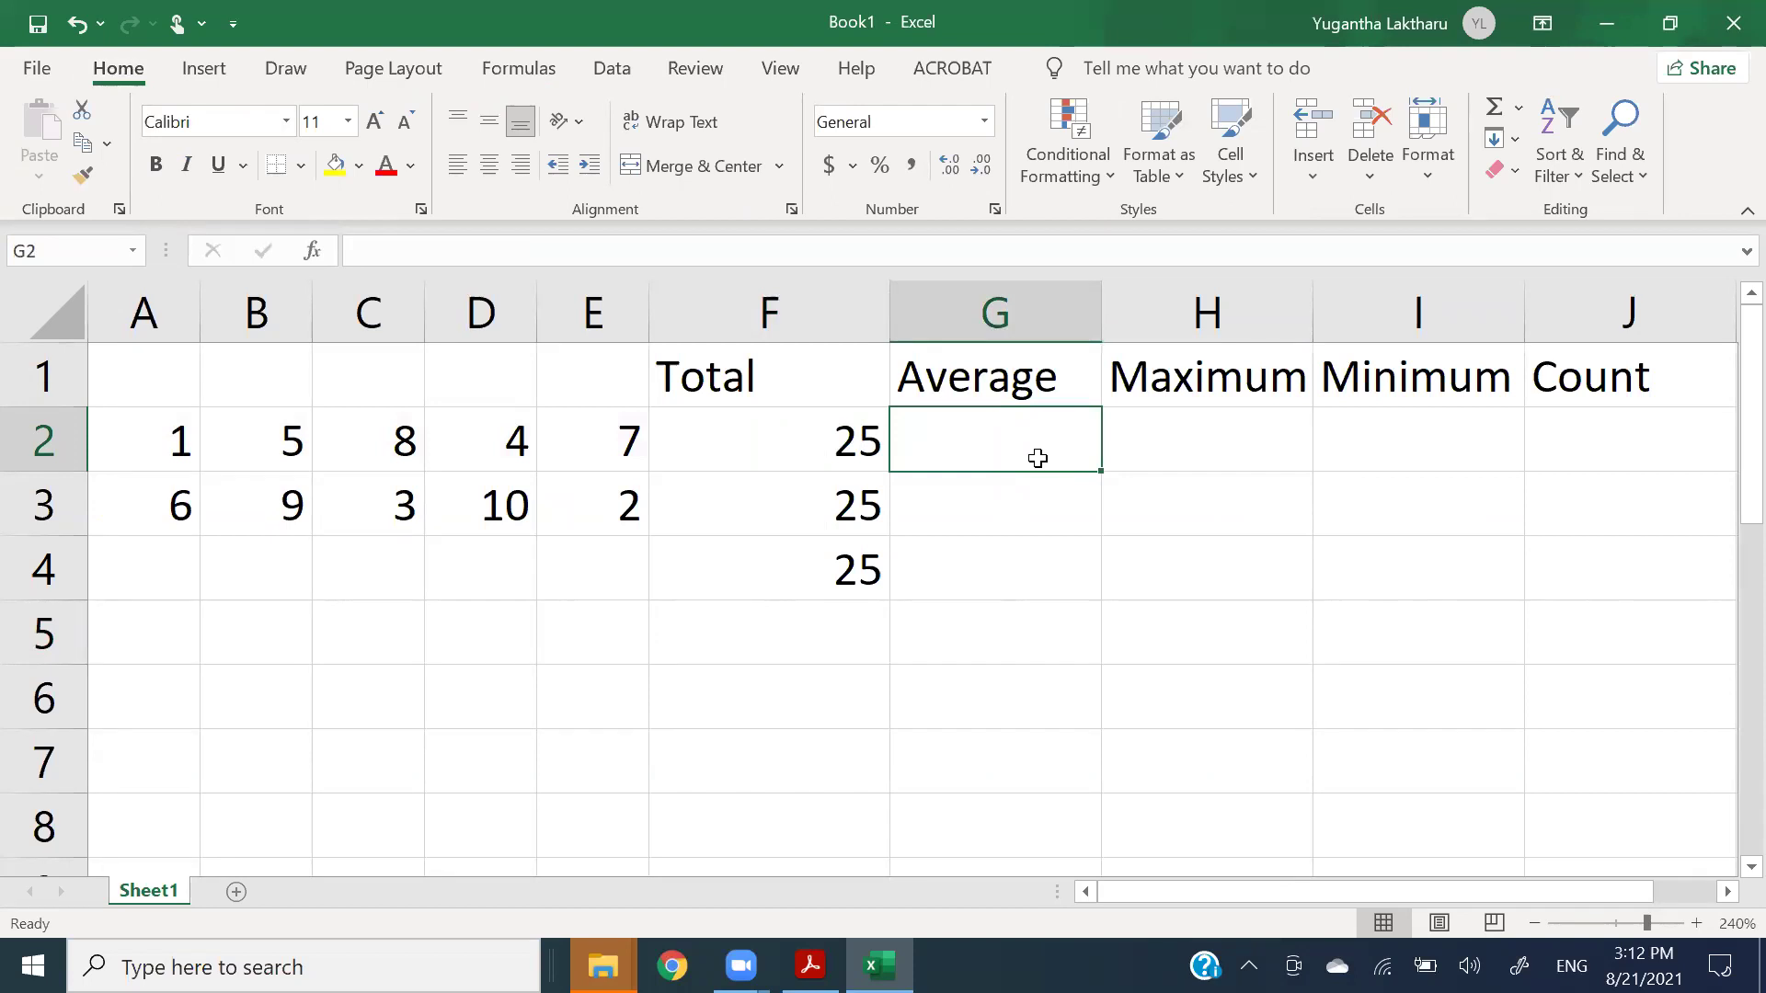
{"action": "type", "text": "="}
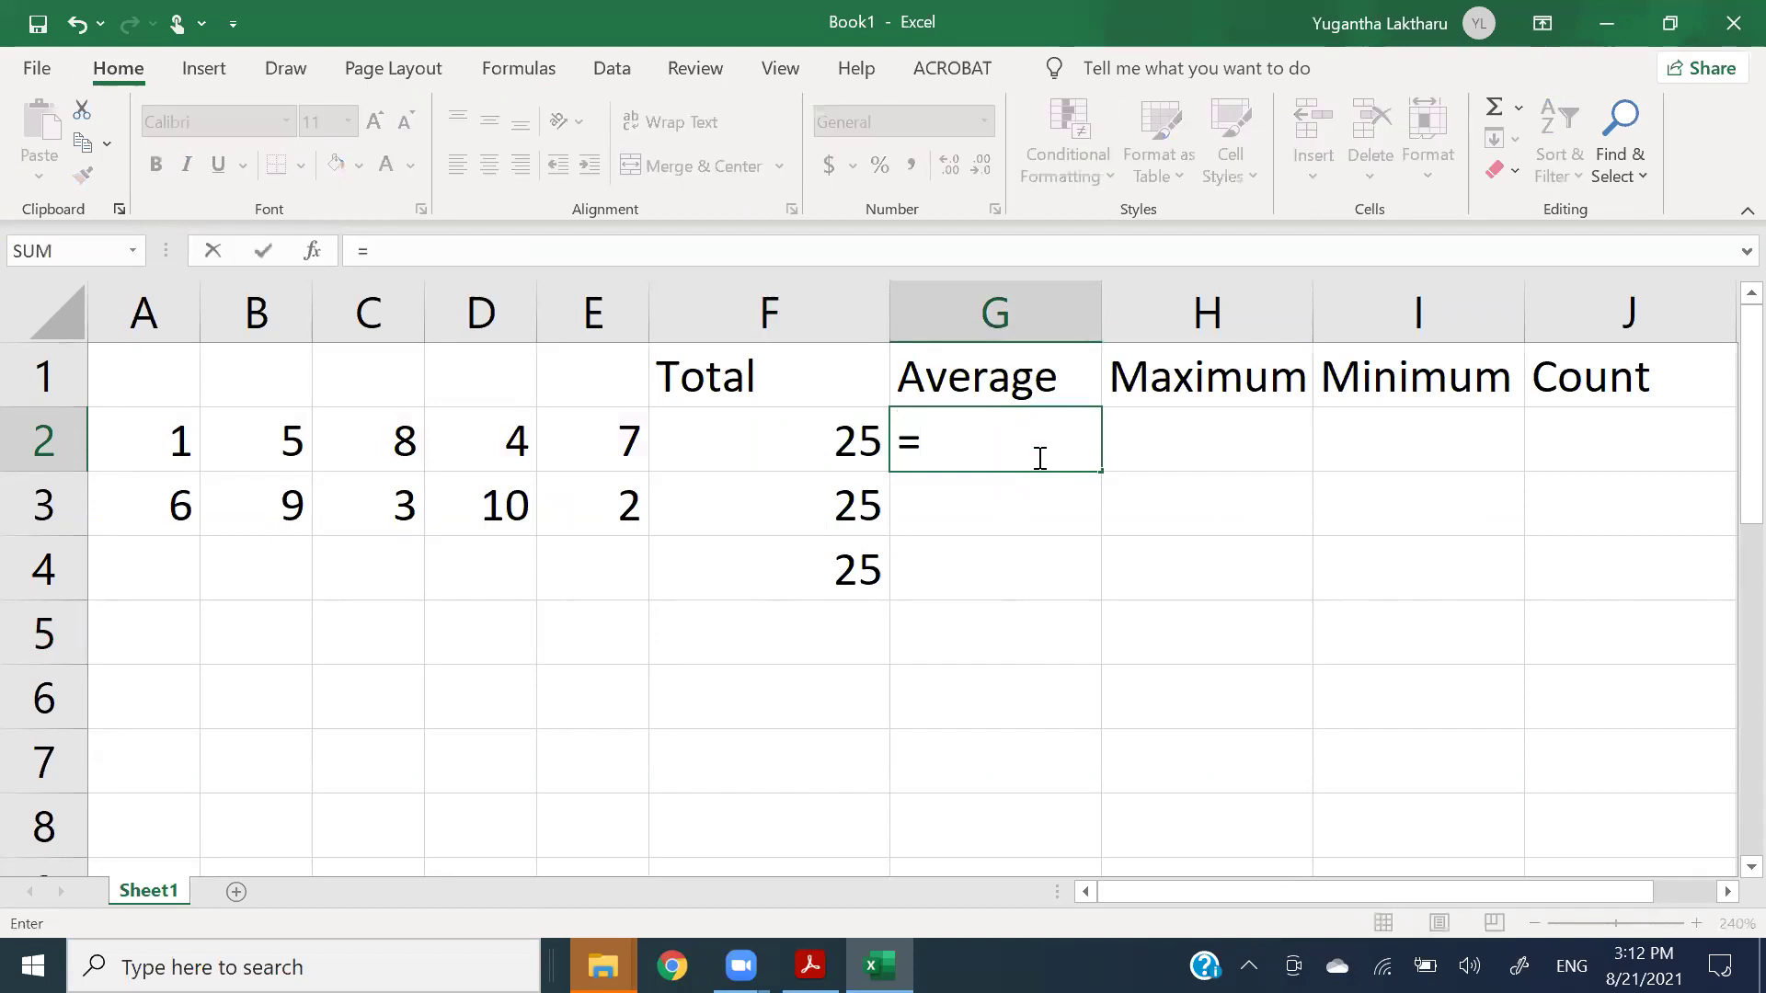
{"action": "type", "text": "A"}
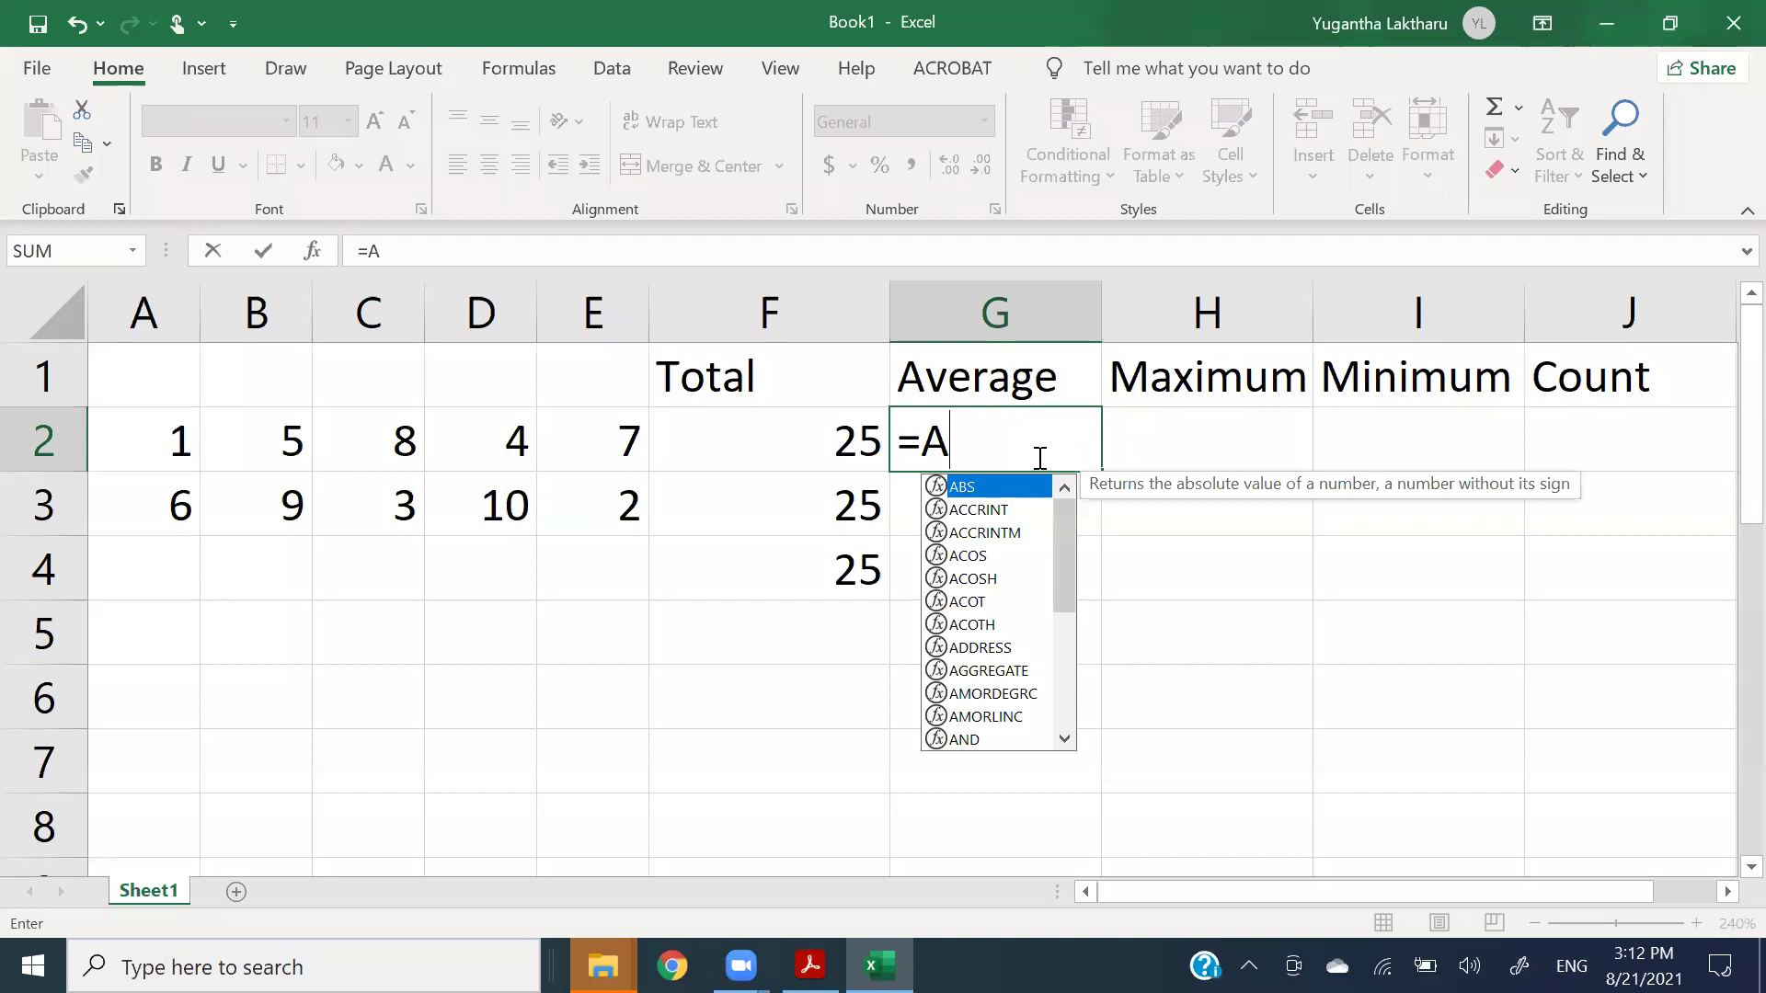
{"action": "type", "text": "V"}
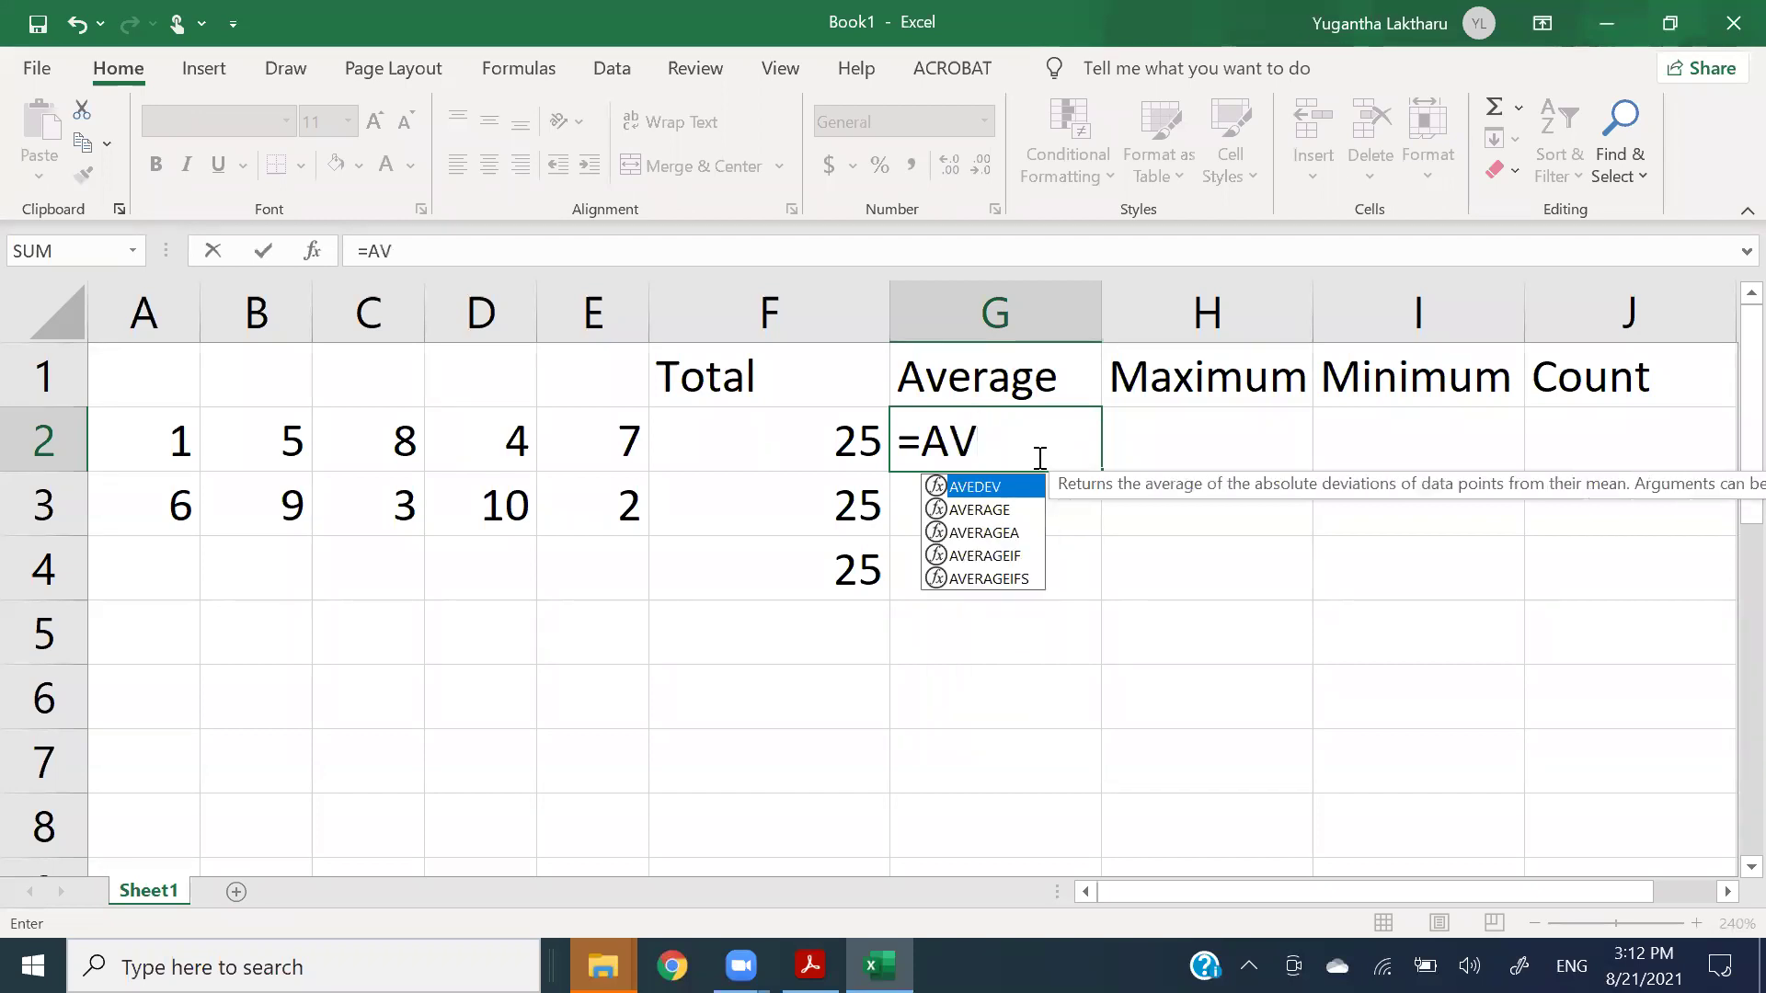
{"action": "type", "text": "E"}
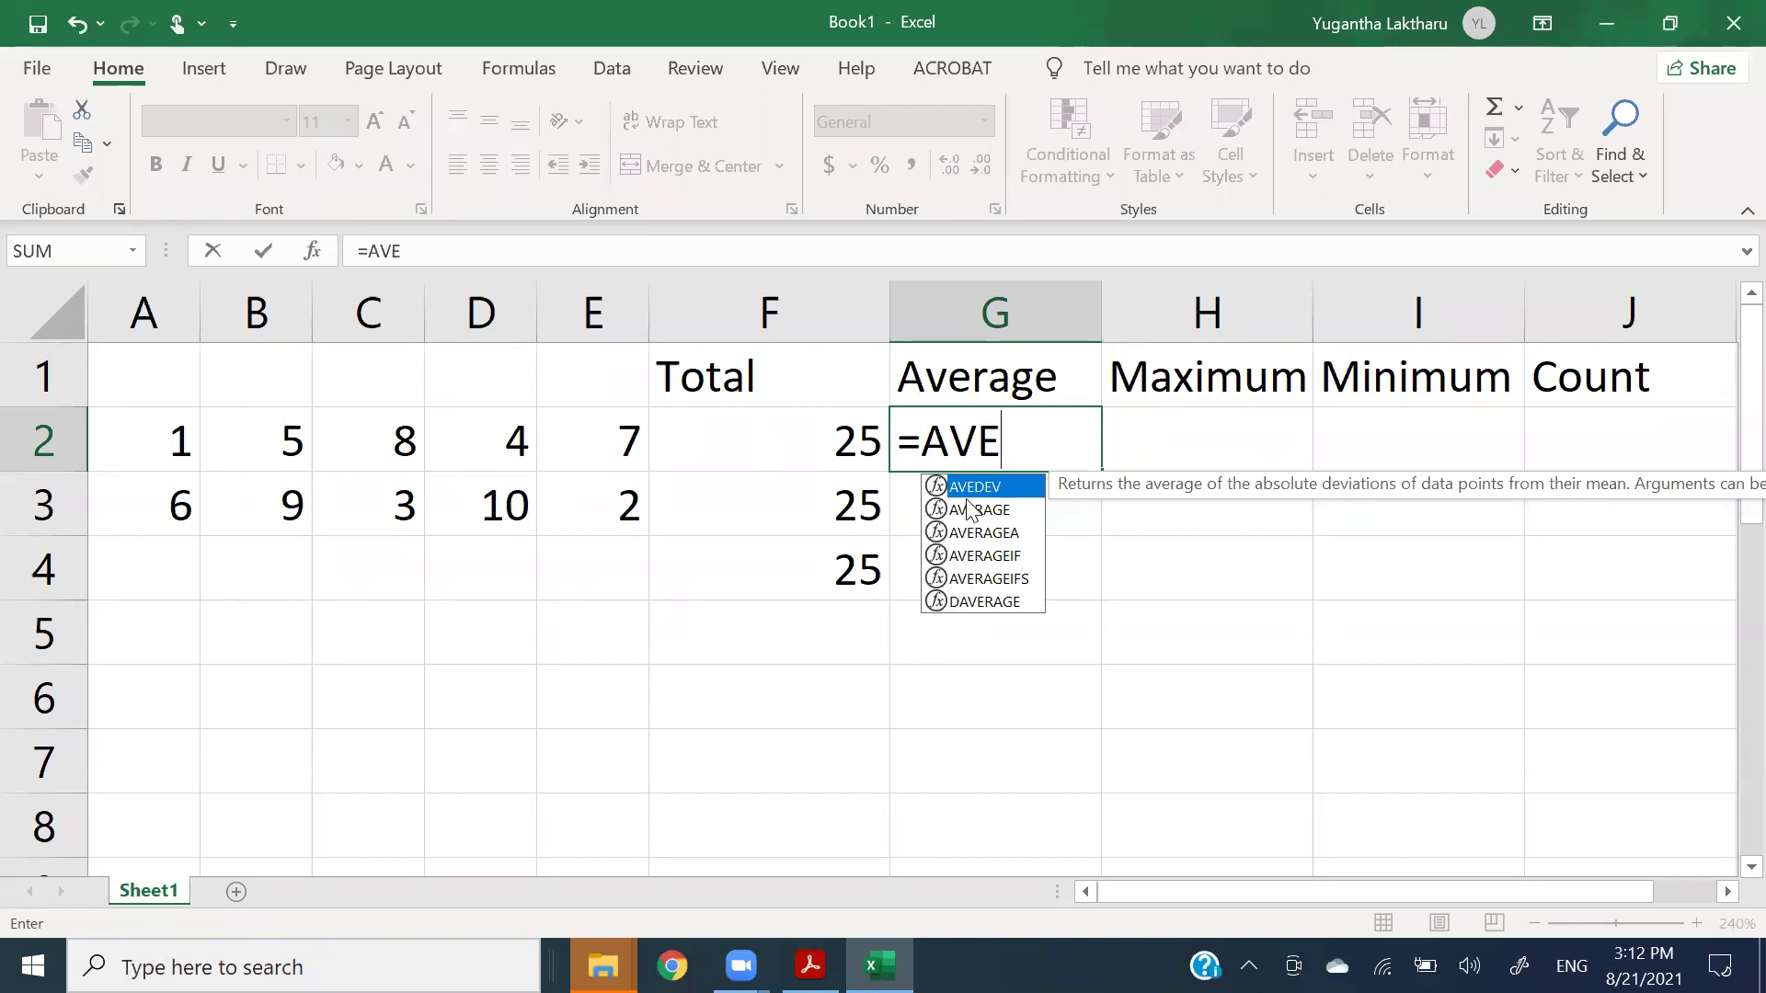
- Shorten the entry in G2 to =A and browse the function suggestions as far as AVERAGE
{"action": "key", "text": "BackSpace"}
{"action": "key", "text": "BackSpace"}
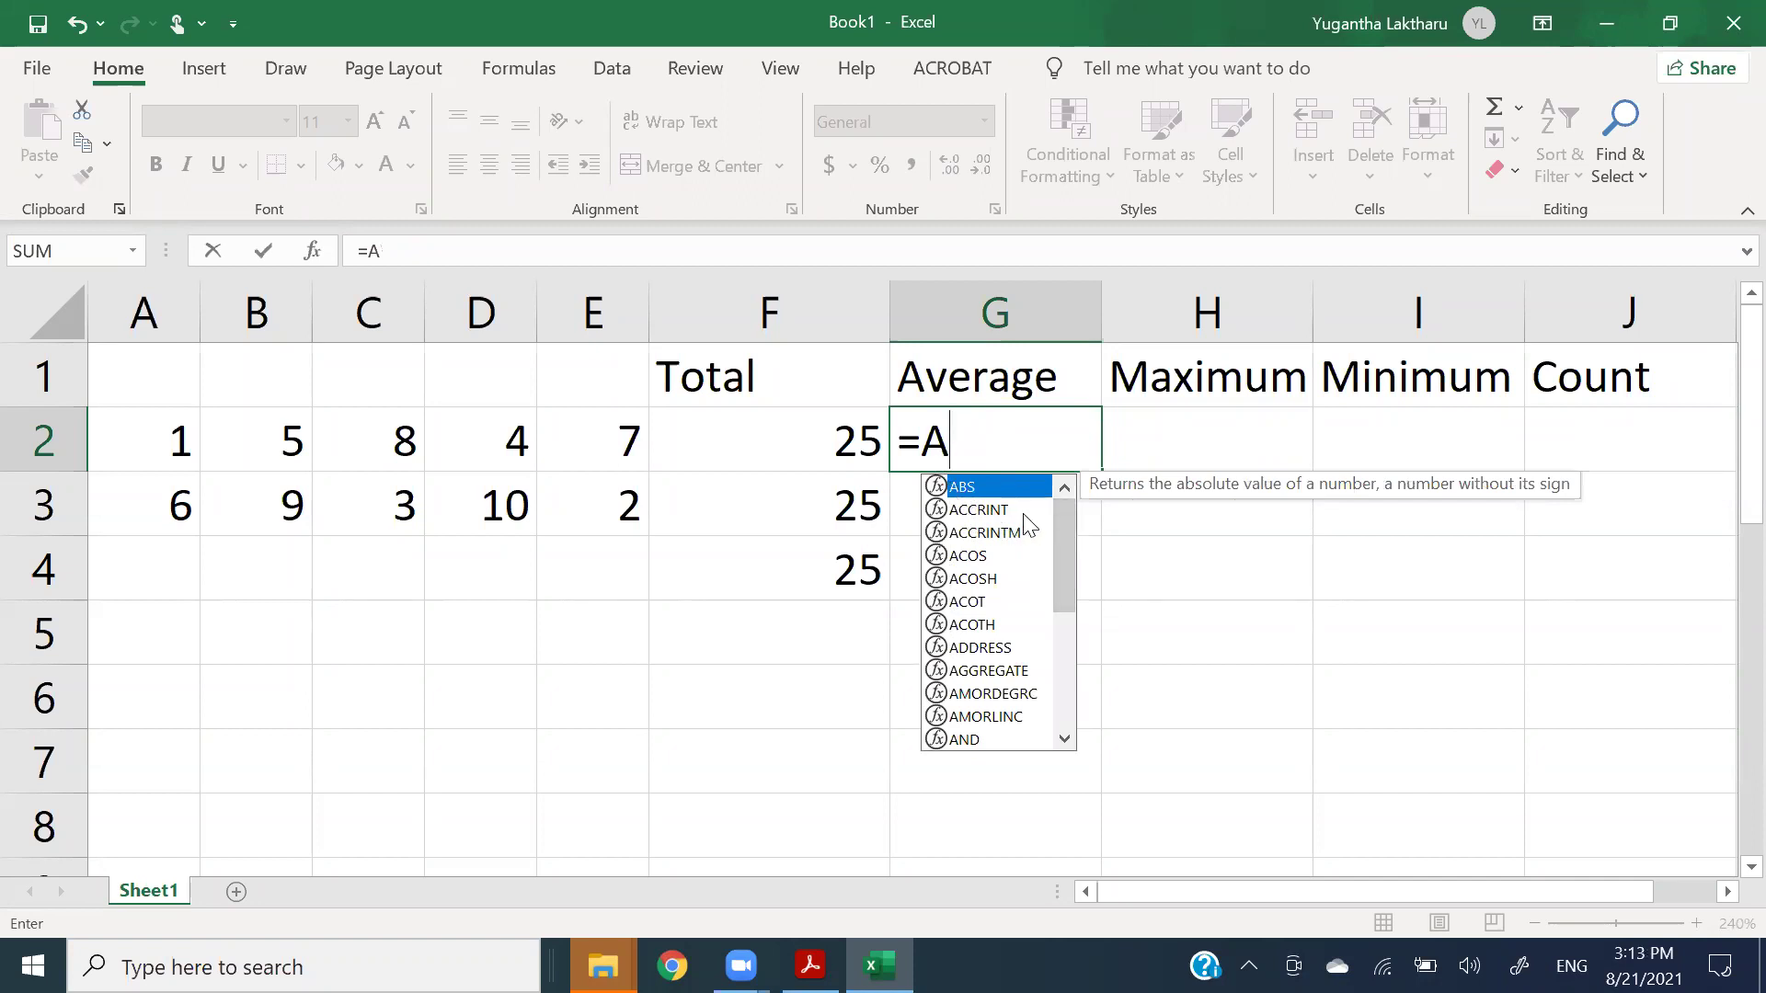
{"action": "left_click_drag", "start_coordinate": [1058, 559], "coordinate": [1067, 522]}
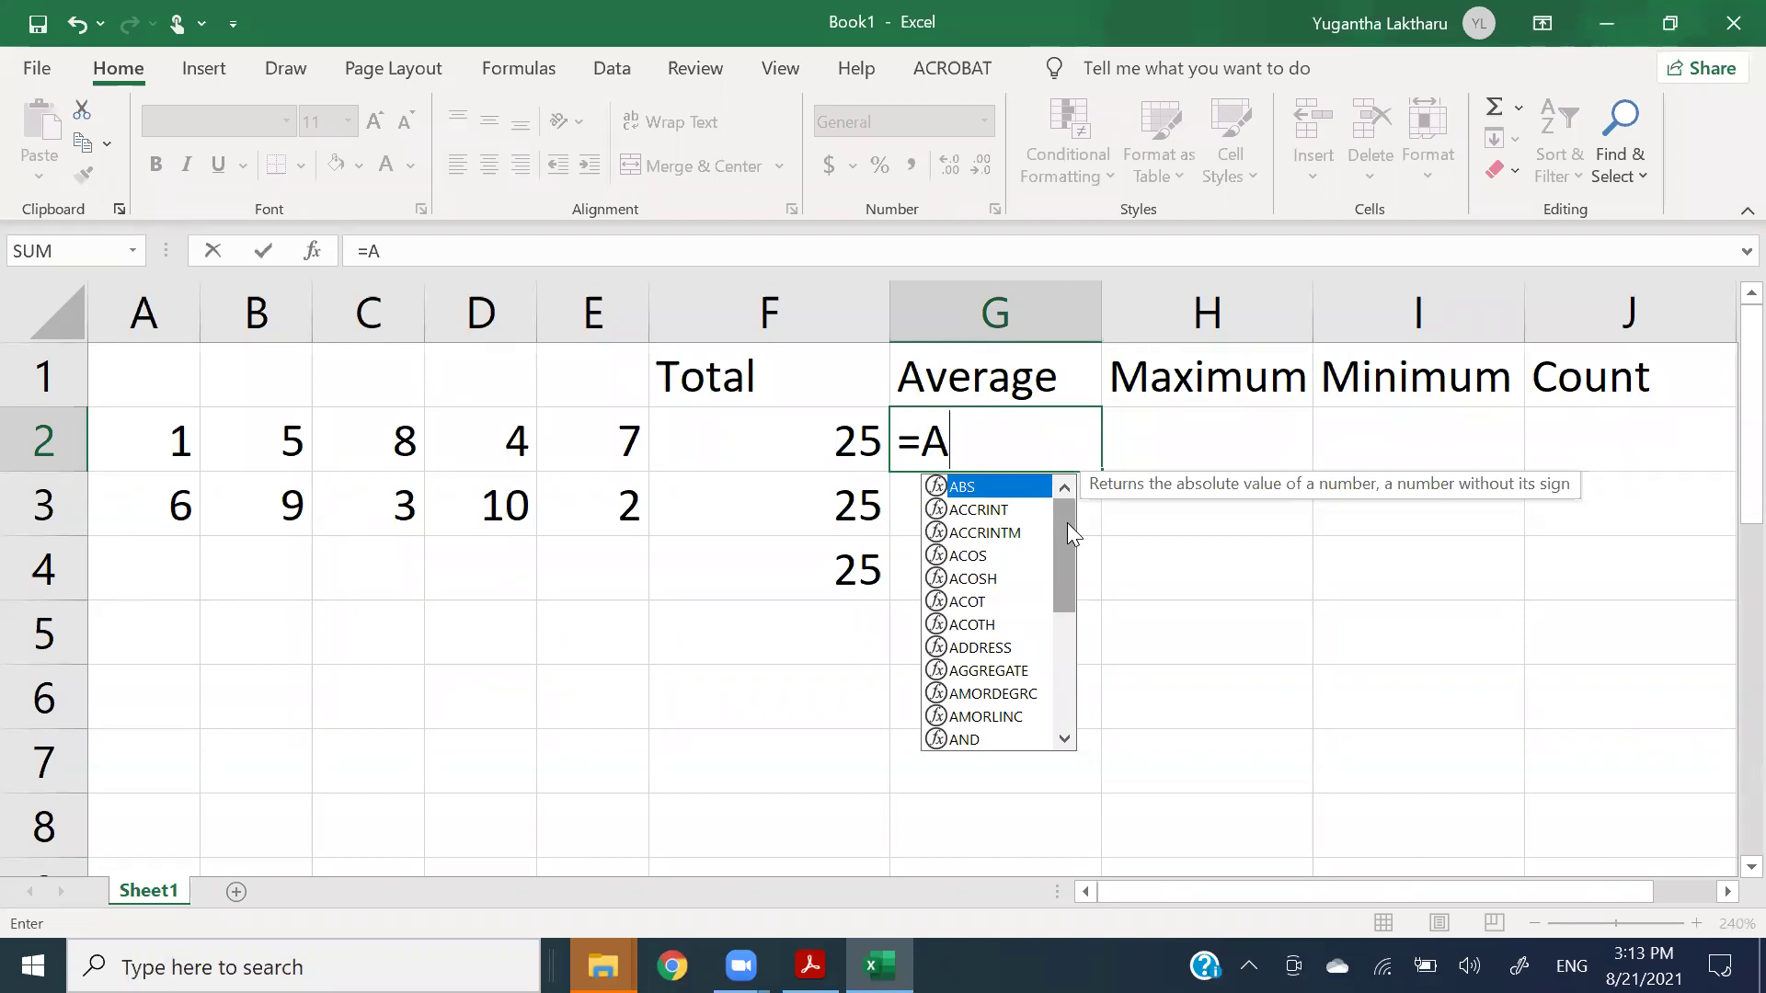
{"action": "left_click", "coordinate": [973, 511]}
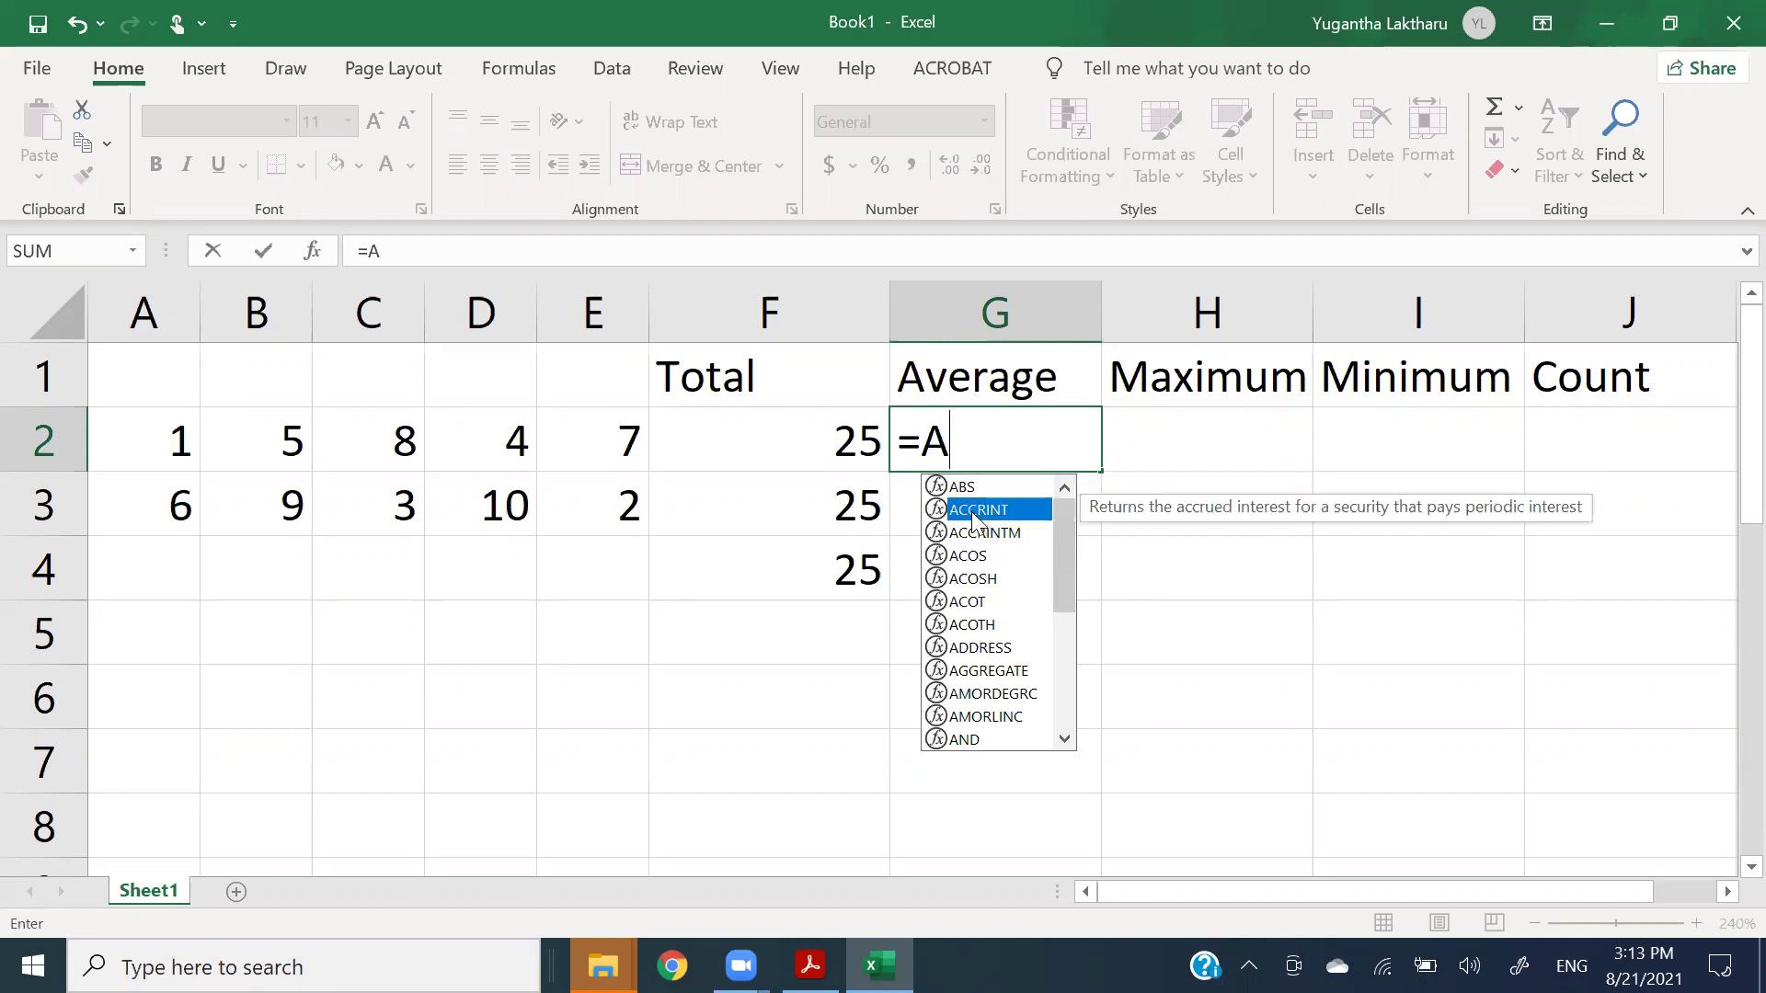
{"action": "key", "text": "Up"}
{"action": "key", "text": "Down"}
{"action": "key", "text": "Up"}
{"action": "key", "text": "Down"}
{"action": "key", "text": "Down"}
{"action": "key", "text": "Down"}
{"action": "key", "text": "Down"}
{"action": "key", "text": "Down"}
{"action": "key", "text": "Up"}
{"action": "key", "text": "Up"}
{"action": "left_click", "coordinate": [973, 512]}
{"action": "key", "text": "Up"}
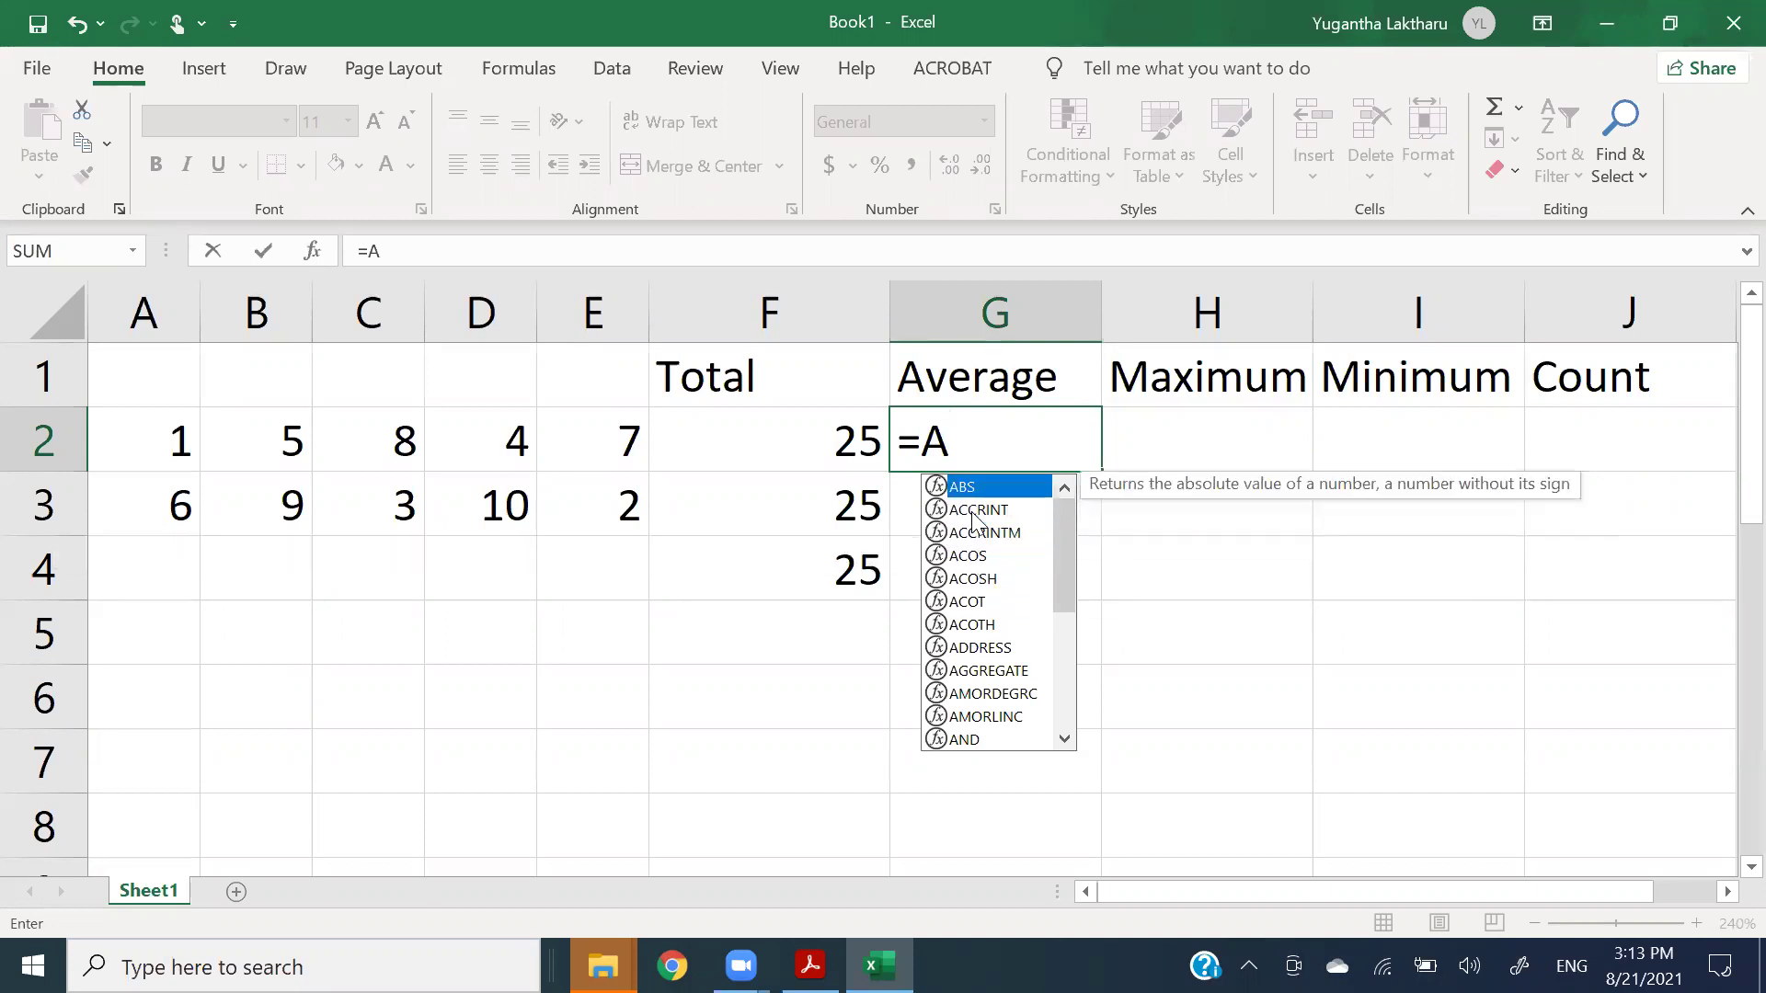
{"action": "key", "text": "Down"}
{"action": "key", "text": "Down"}
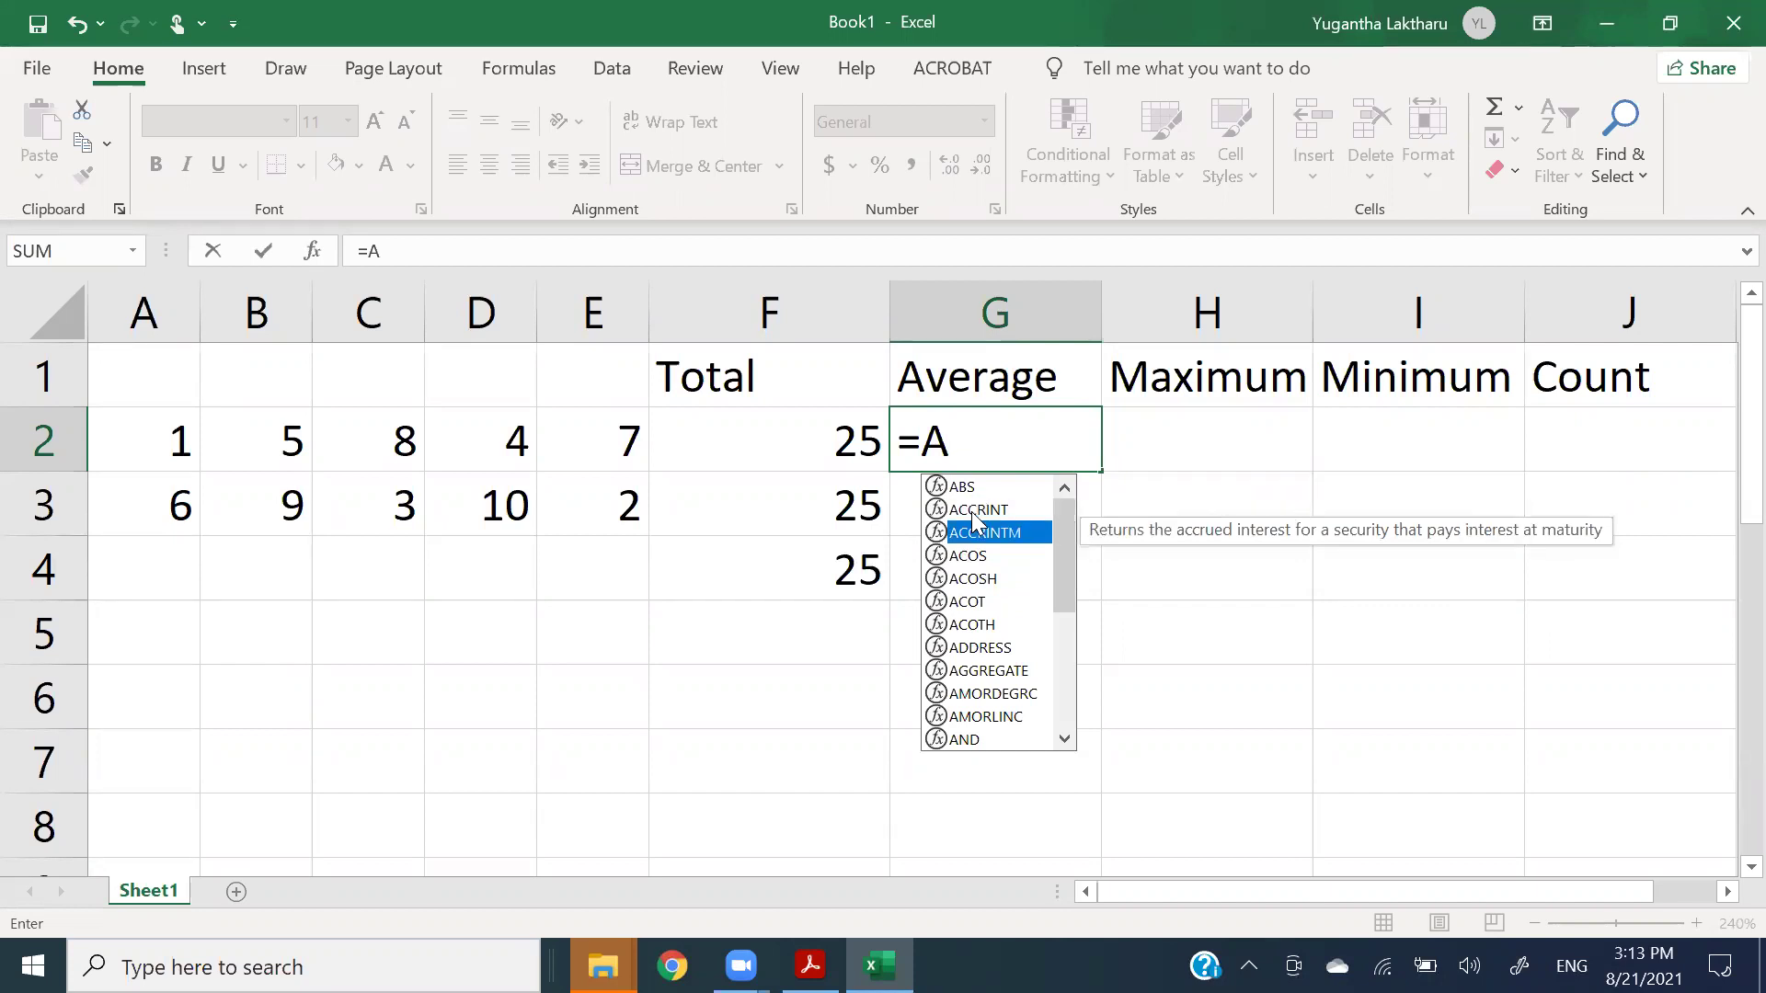
{"action": "key", "text": "Down"}
{"action": "key", "text": "Up"}
{"action": "key", "text": "Down"}
{"action": "key", "text": "Down"}
{"action": "key", "text": "Down"}
{"action": "key", "text": "Down"}
{"action": "key", "text": "Down"}
{"action": "key", "text": "Down"}
{"action": "key", "text": "Down"}
{"action": "key", "text": "Down"}
{"action": "key", "text": "Down"}
{"action": "key", "text": "Down"}
{"action": "key", "text": "Down"}
{"action": "key", "text": "Down"}
{"action": "key", "text": "Down"}
{"action": "key", "text": "Down"}
{"action": "key", "text": "Down"}
{"action": "key", "text": "Down"}
{"action": "key", "text": "Down"}
{"action": "key", "text": "Down"}
{"action": "key", "text": "Down"}
{"action": "key", "text": "Down"}
{"action": "key", "text": "Down"}
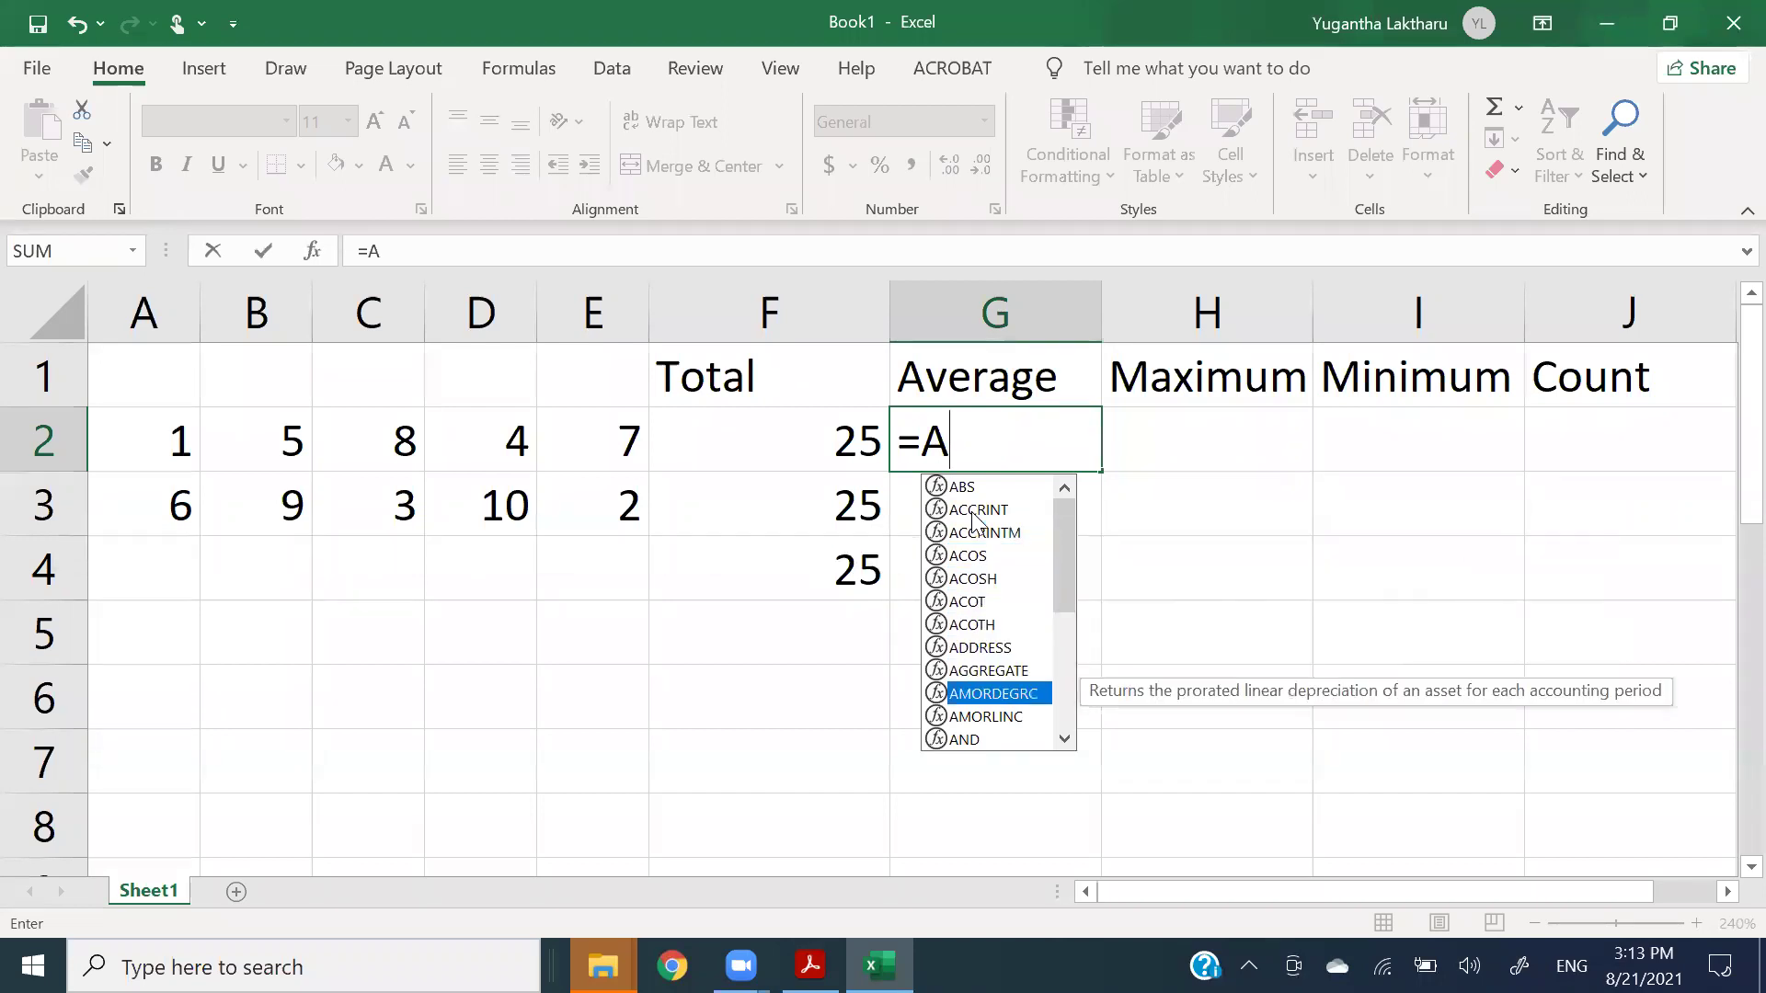
{"action": "key", "text": "Up"}
{"action": "key", "text": "Up"}
{"action": "key", "text": "Up"}
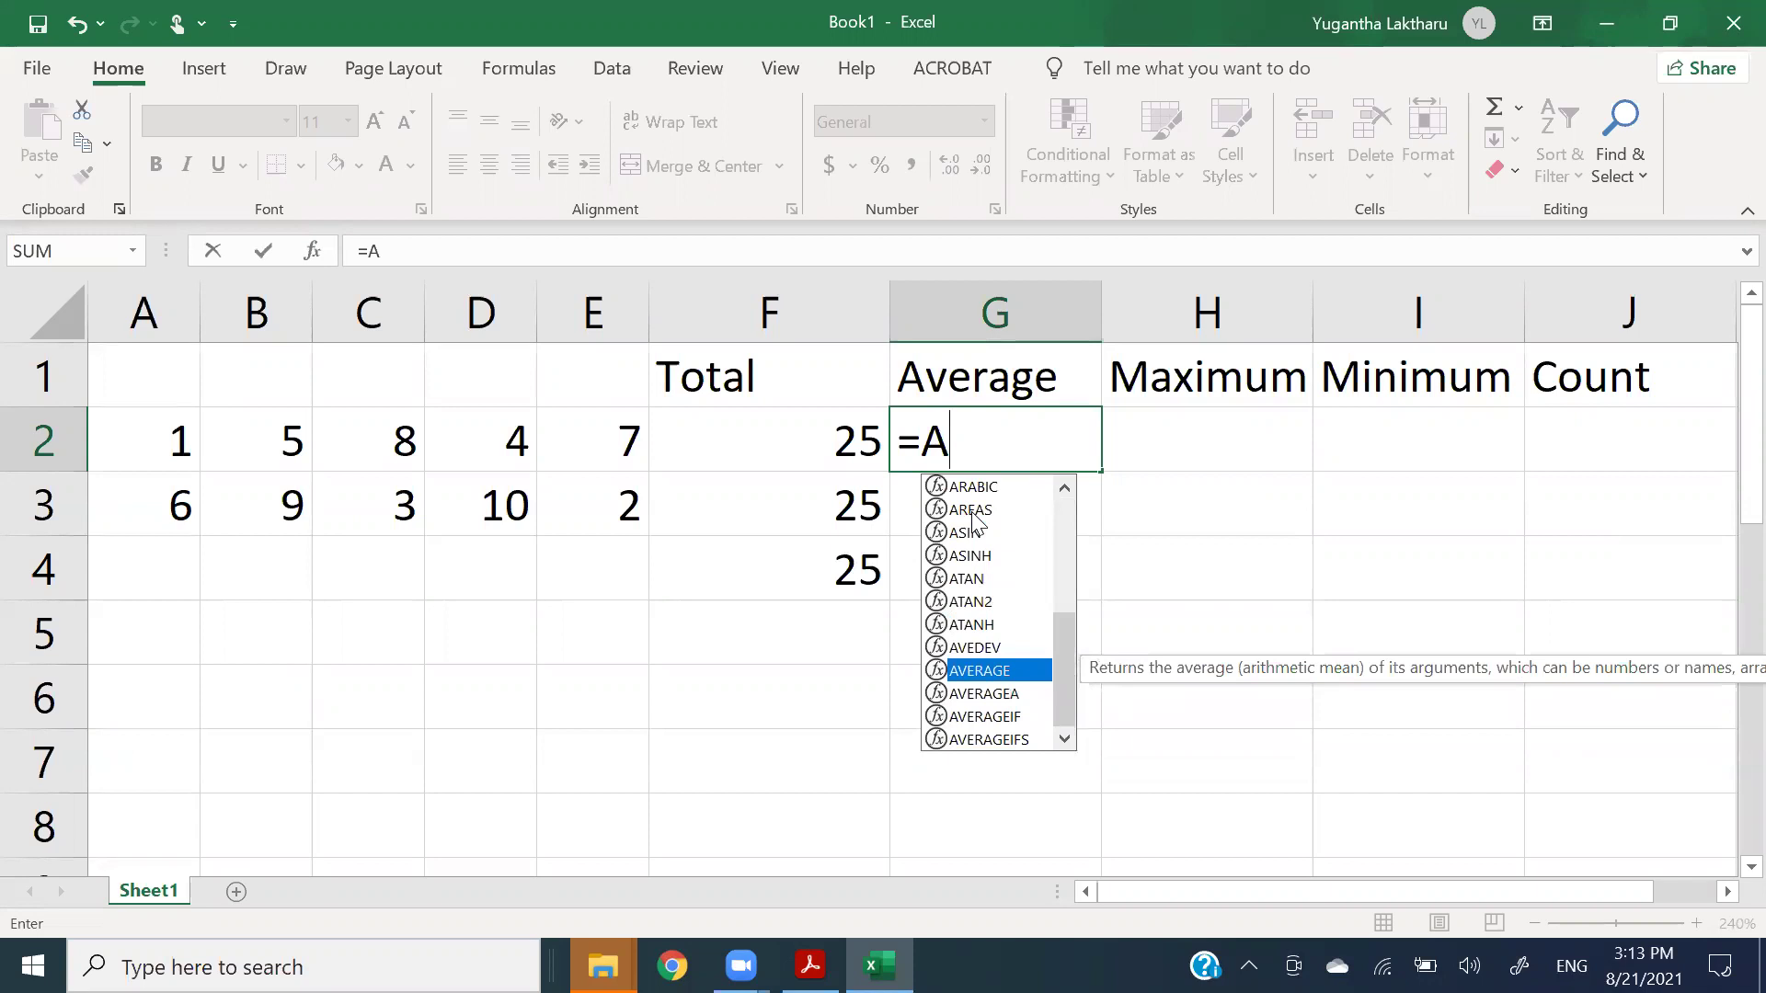
{"action": "key", "text": "Escape"}
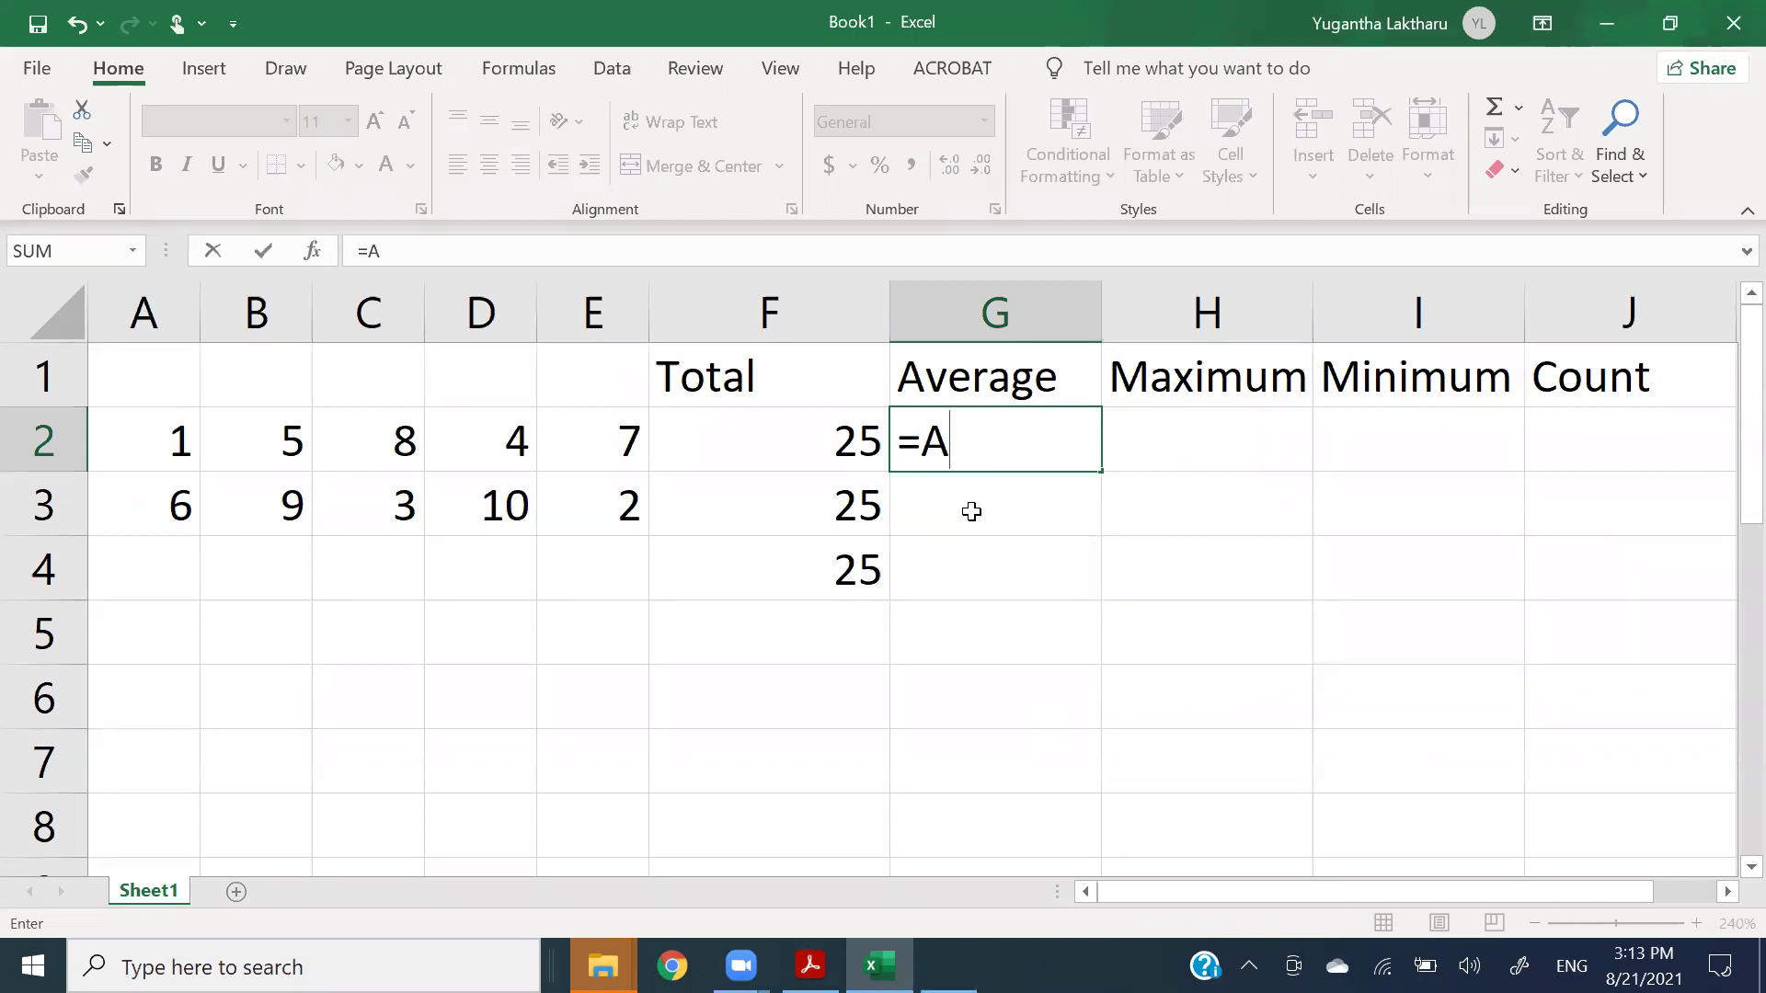
- Restart the formula in G2 with =AV and view its function suggestions enlarged through the Magnifier
{"action": "key", "text": "super+plus"}
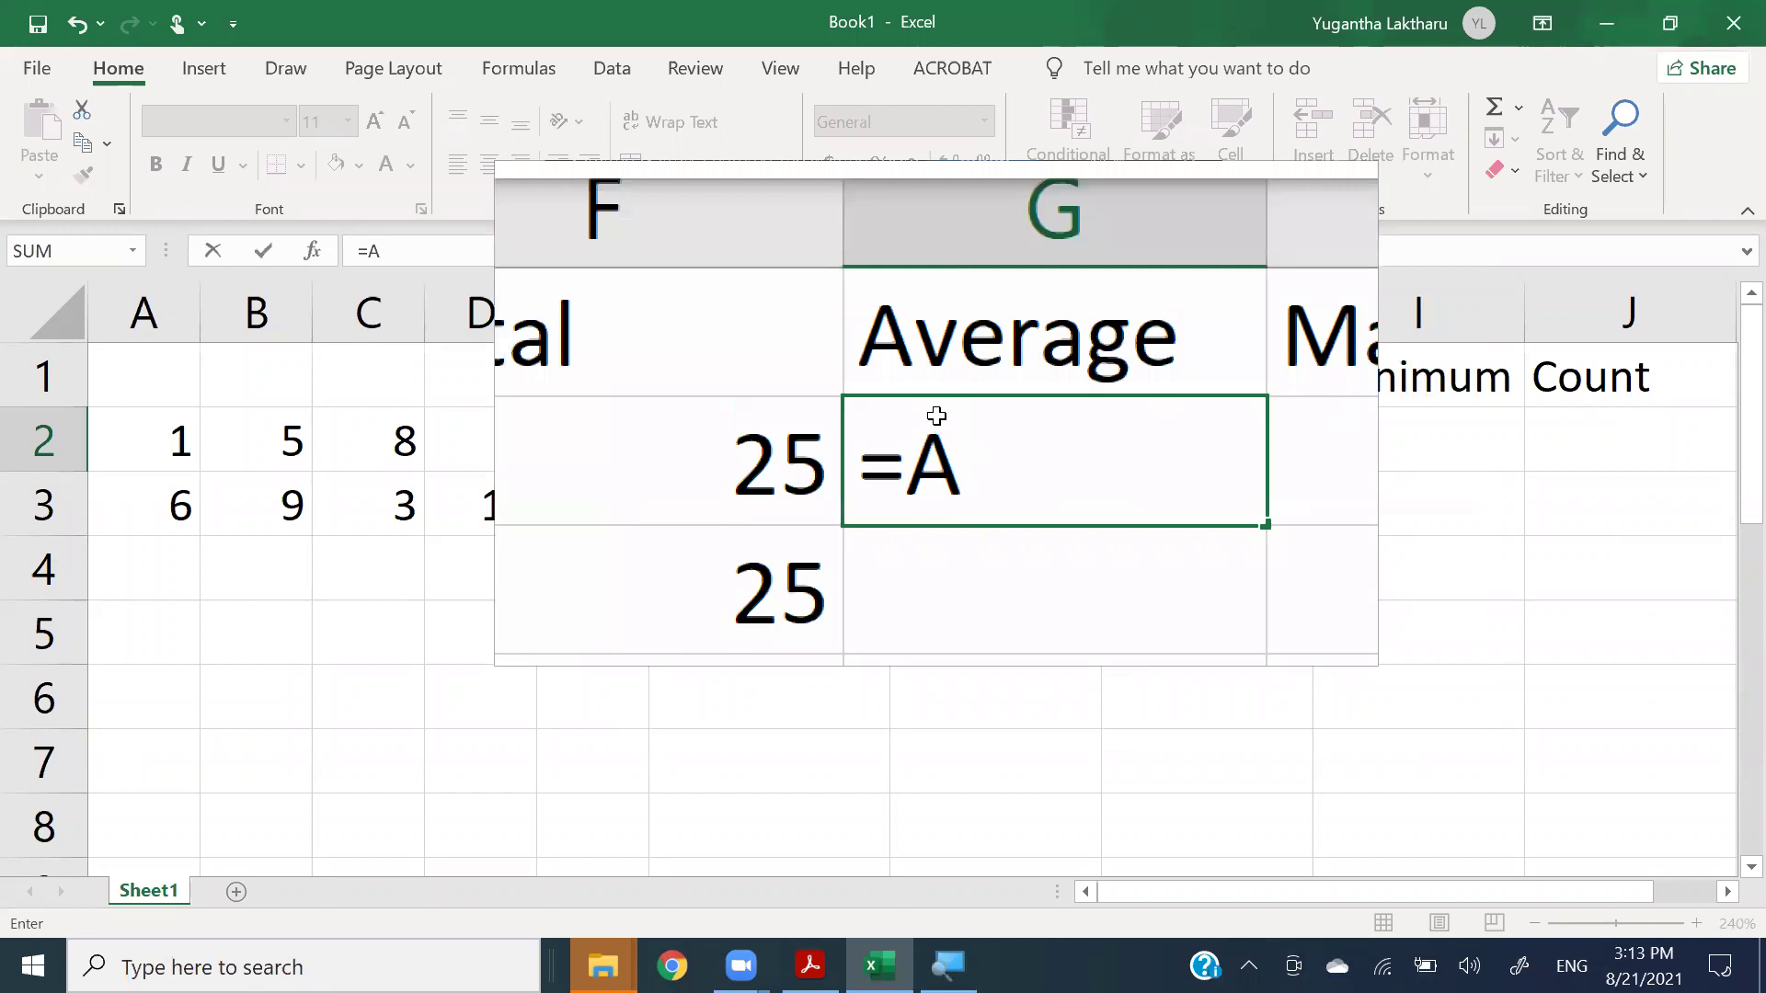
{"action": "key", "text": "ctrl+Return"}
{"action": "type", "text": "="}
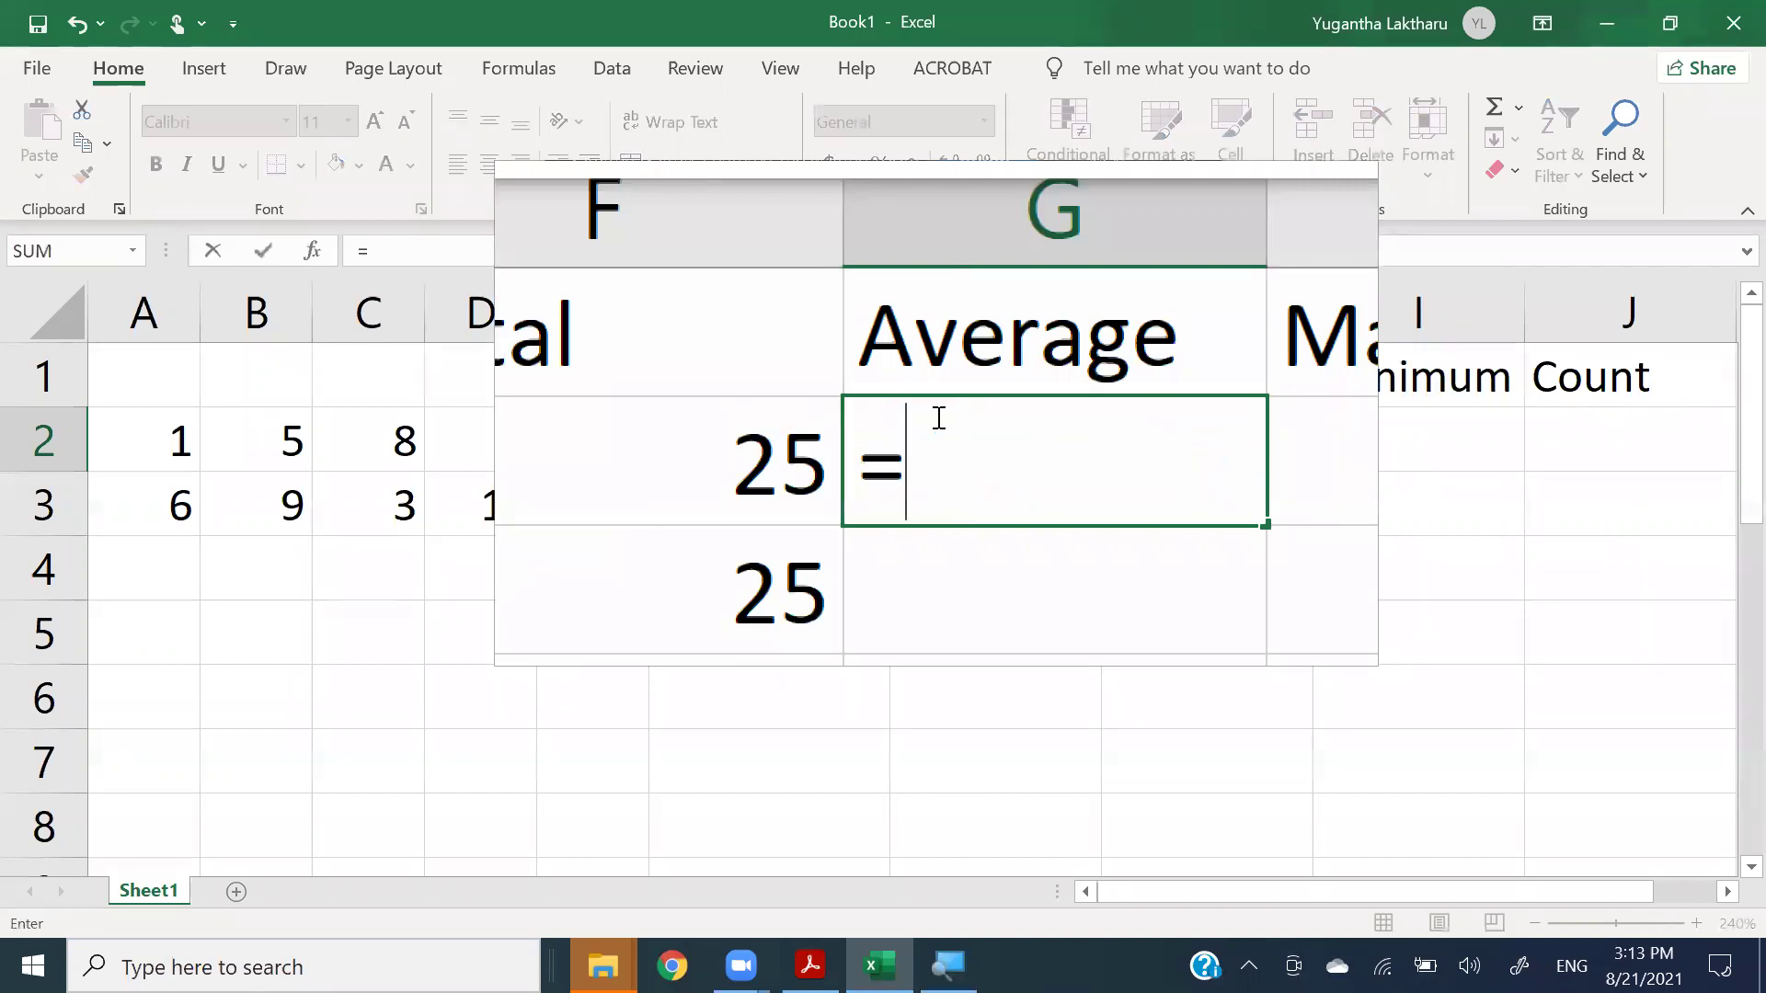
{"action": "type", "text": "A"}
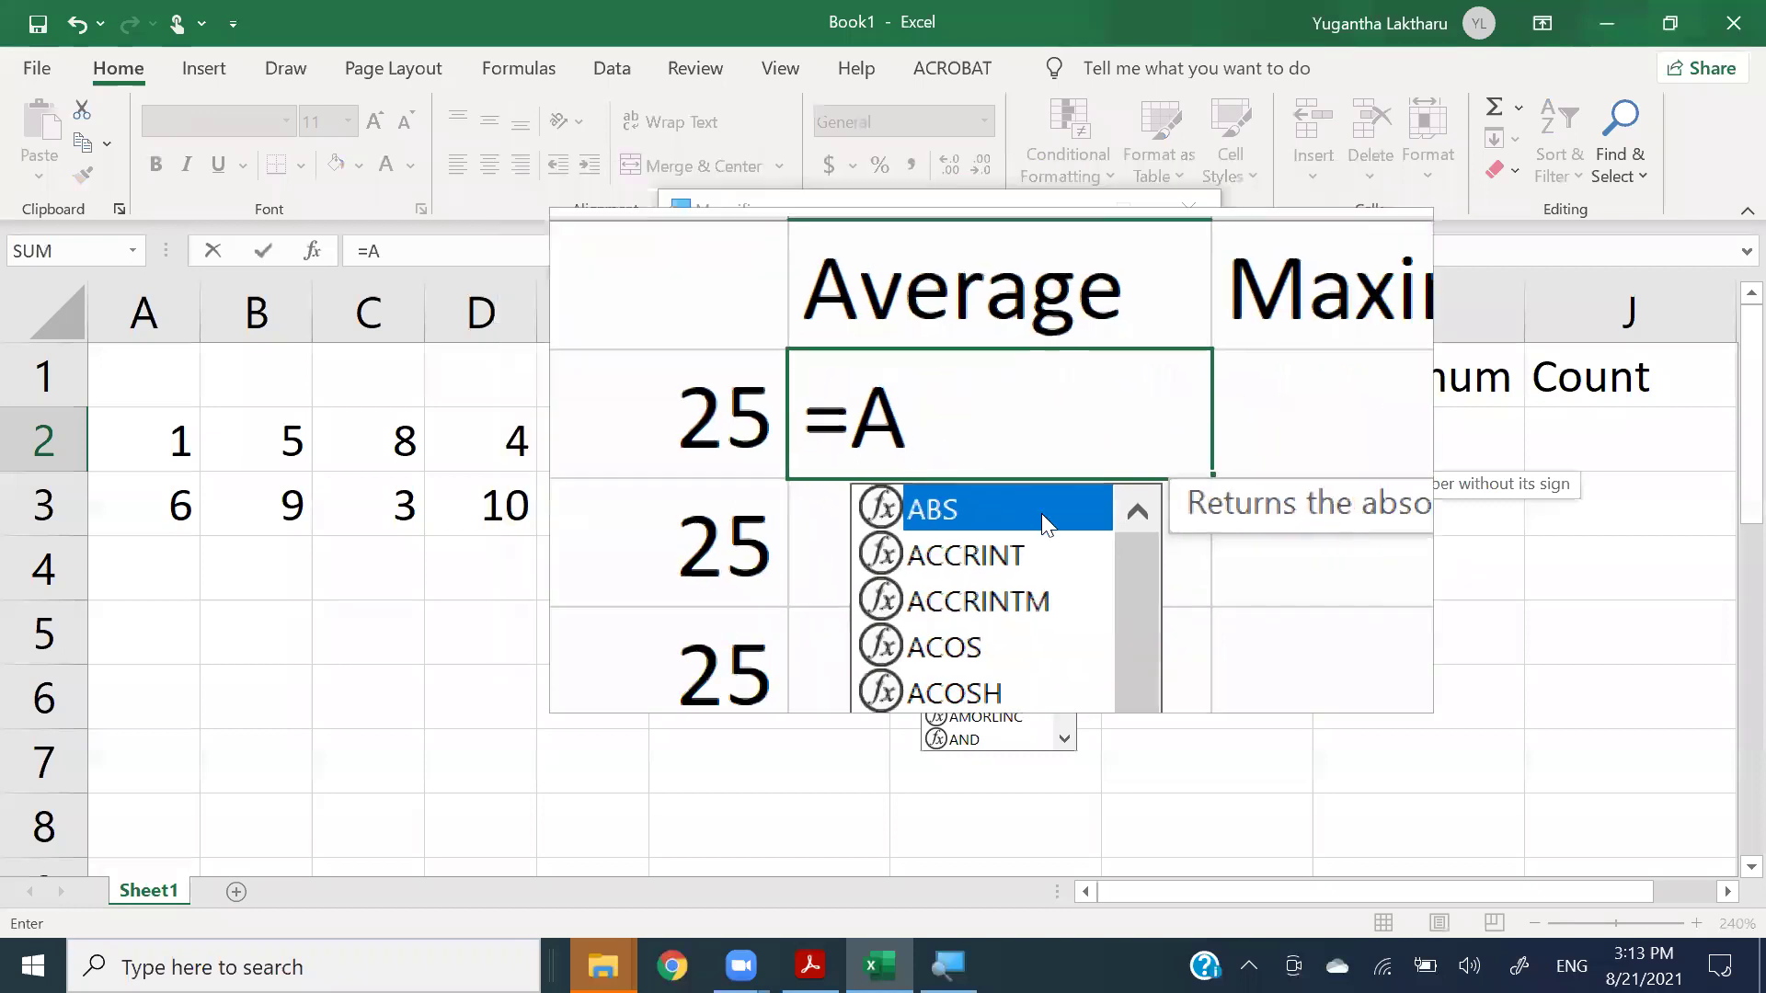
{"action": "type", "text": "V"}
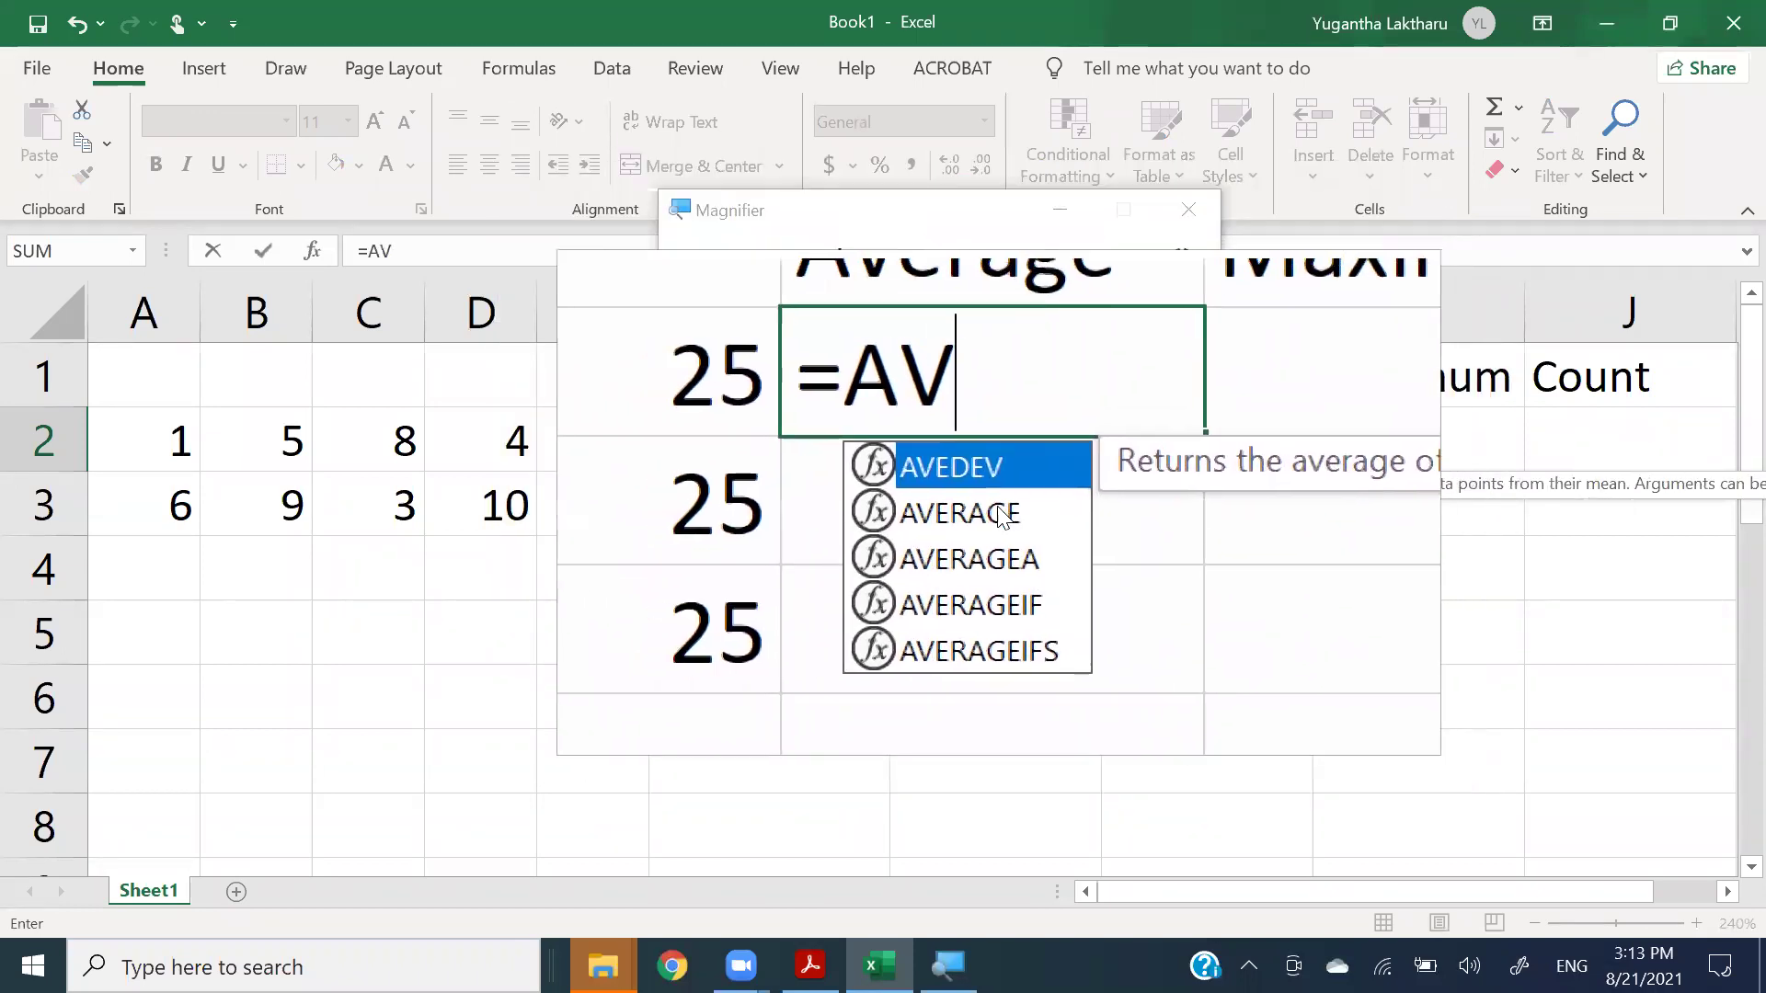
{"action": "left_click", "coordinate": [1000, 512]}
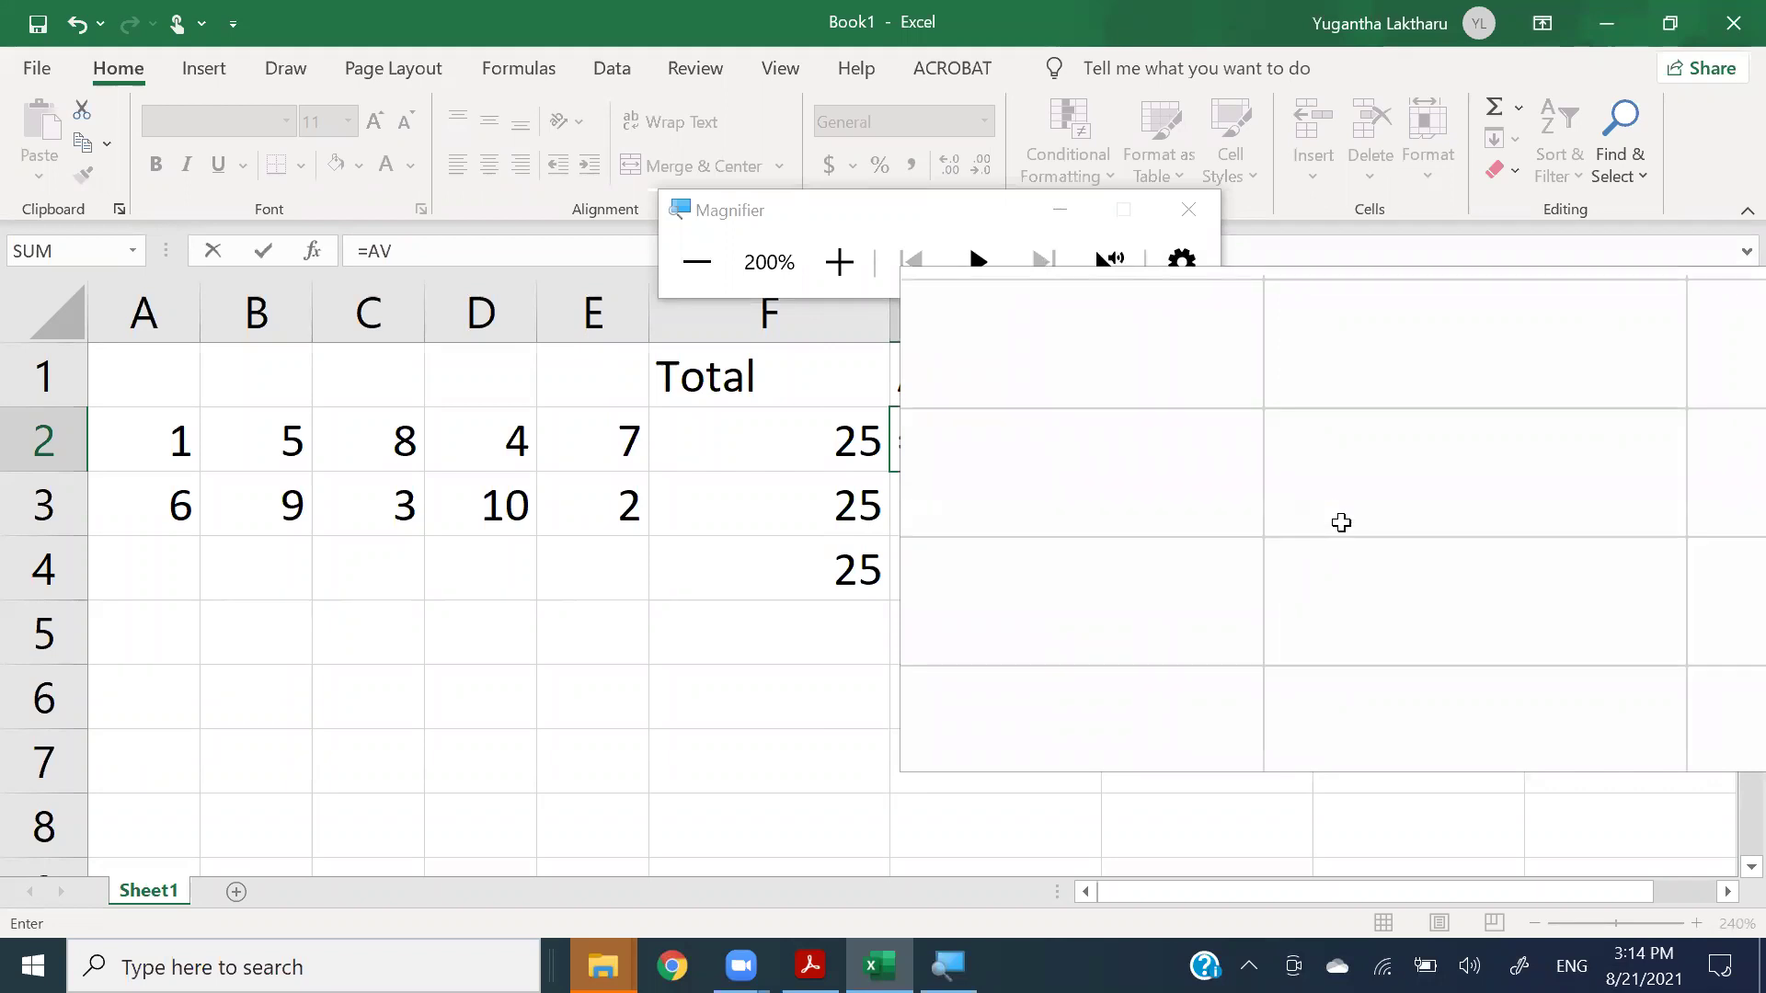
{"action": "key", "text": "super+Escape"}
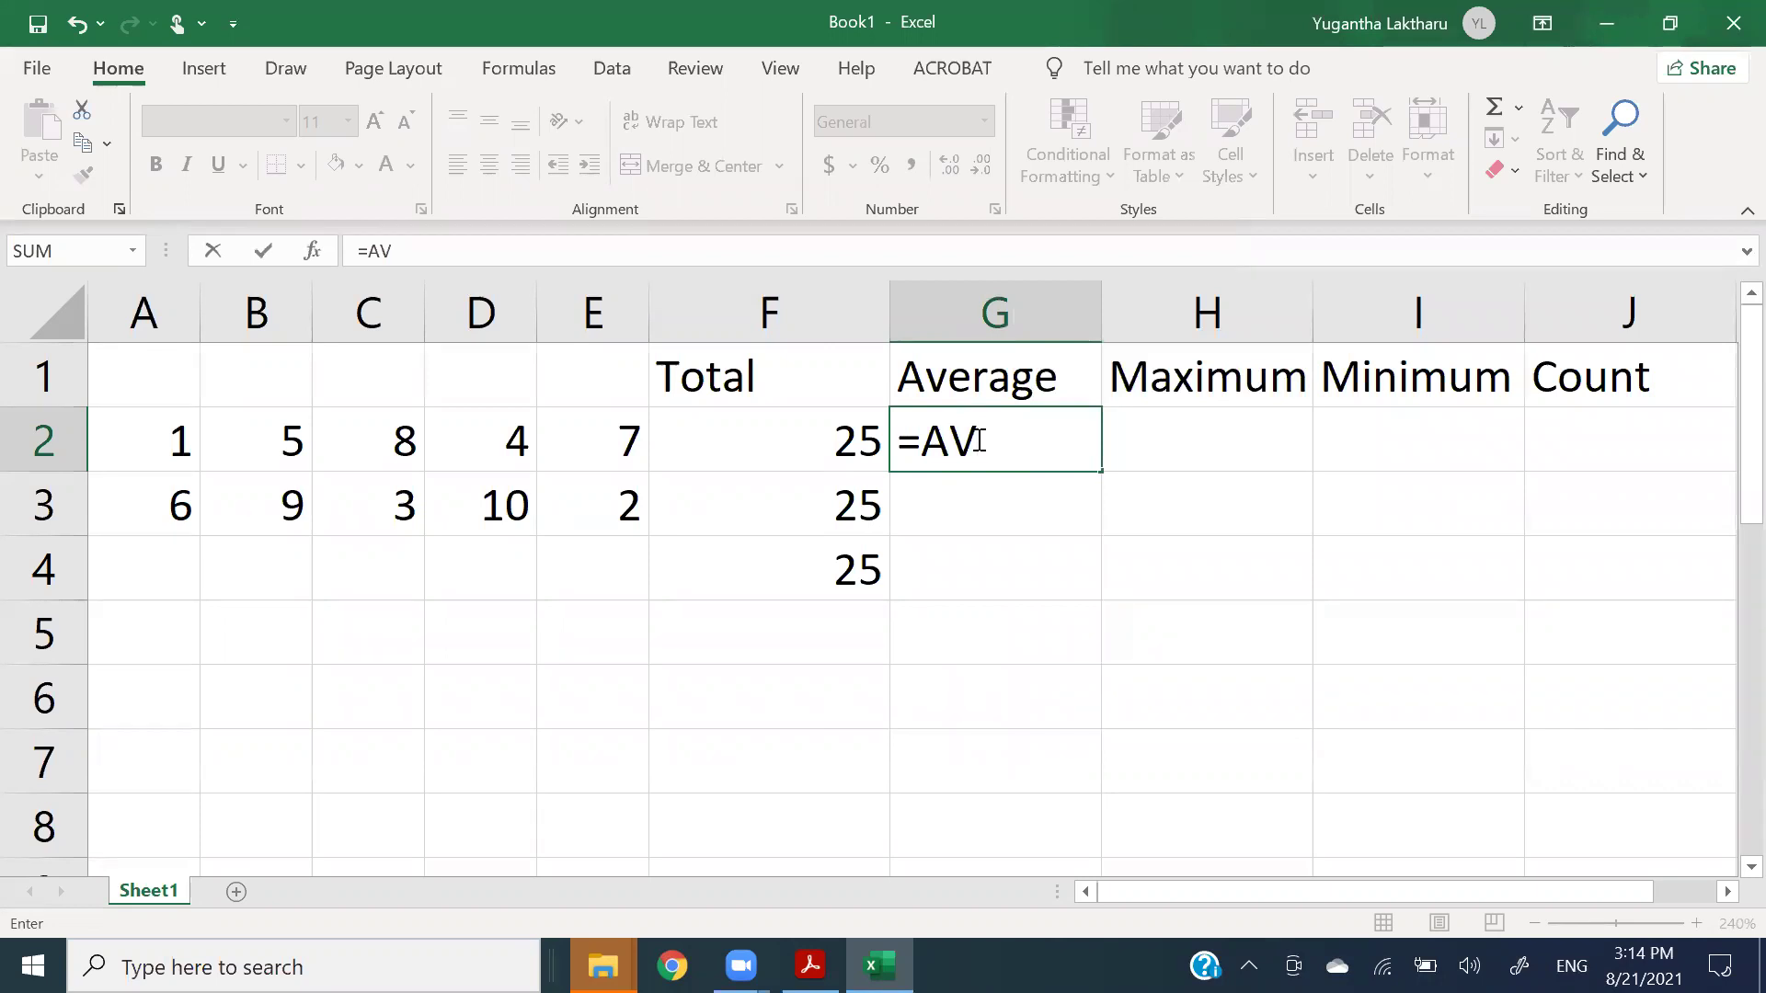
- Enter the formula =AVERAGE(a2:e2) in cell G2, picking AVERAGE from the function suggestions
{"action": "key", "text": "ctrl+Return"}
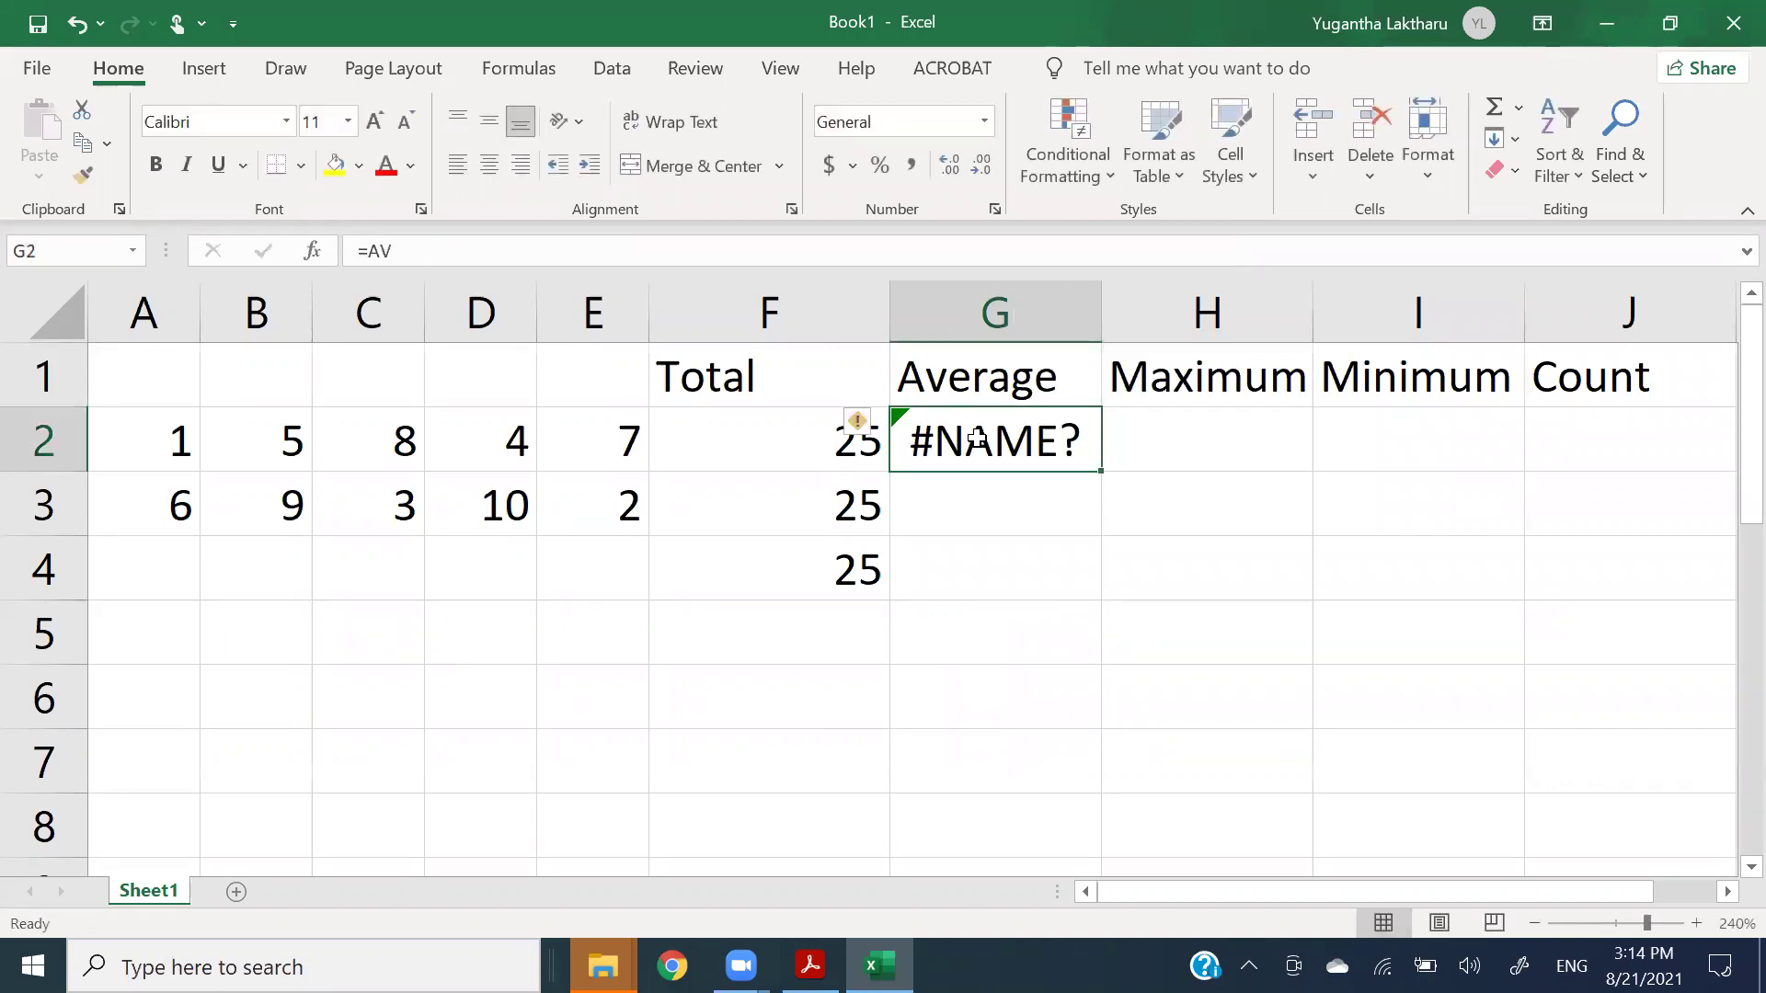
{"action": "type", "text": "=AV"}
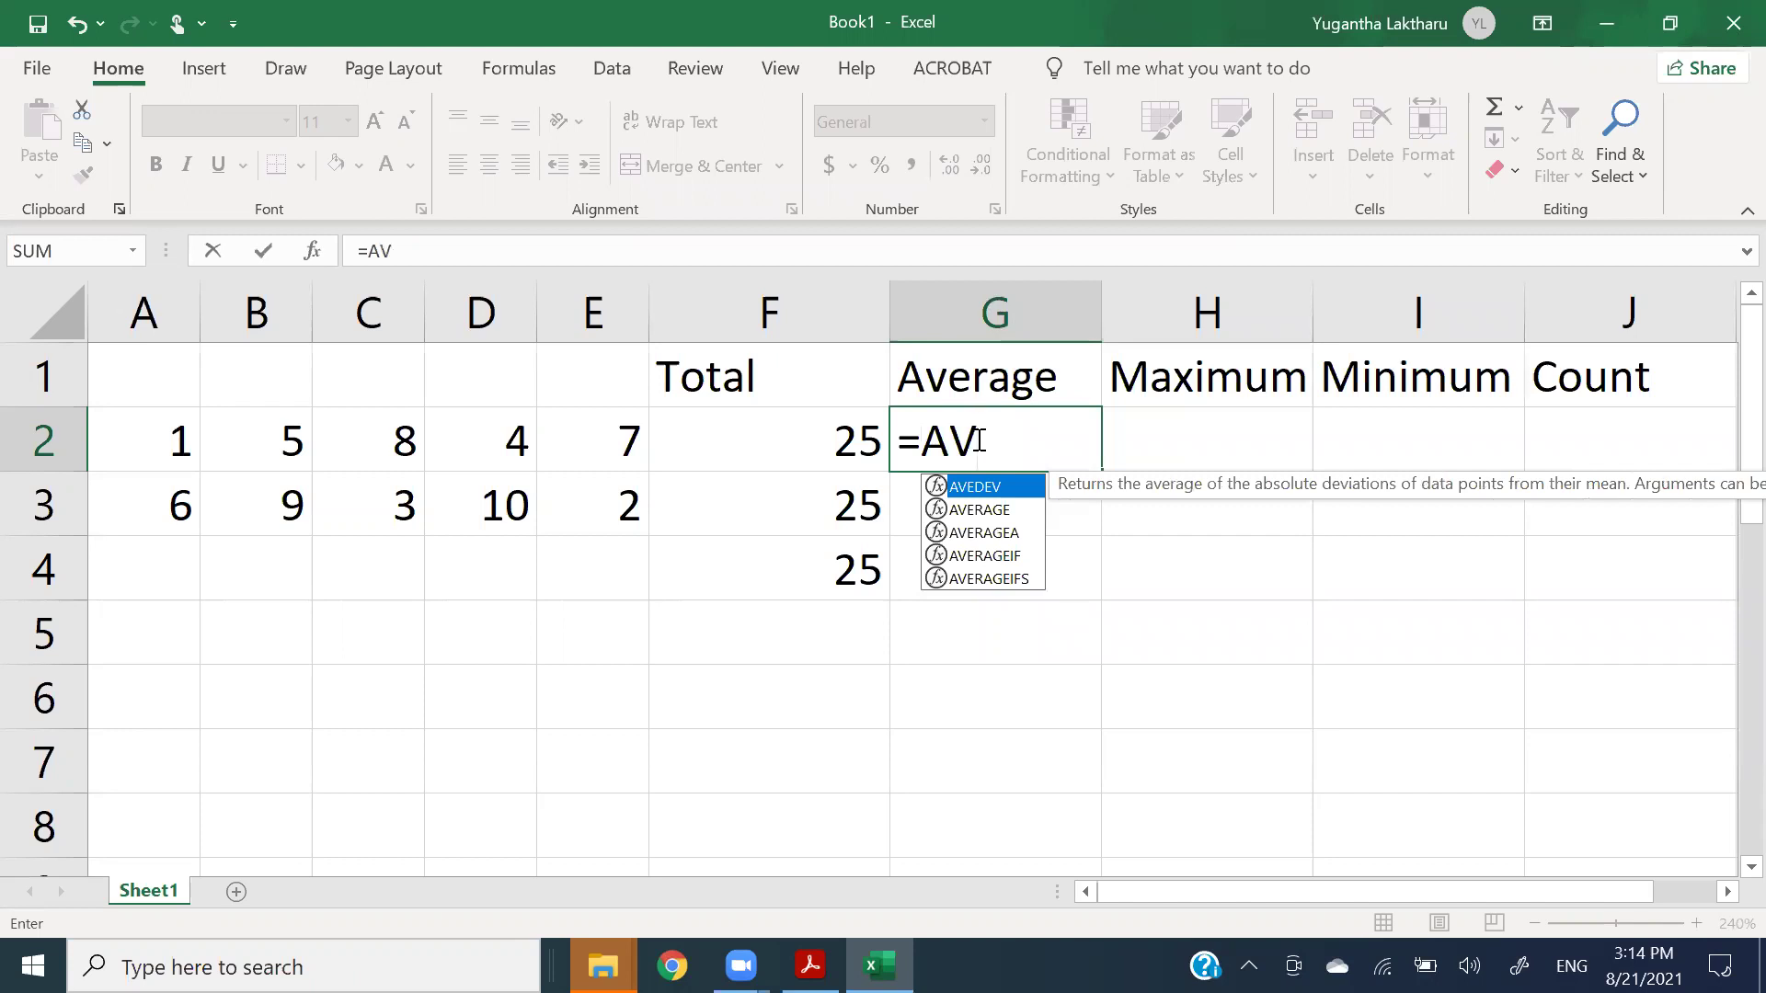
{"action": "left_click", "coordinate": [980, 511]}
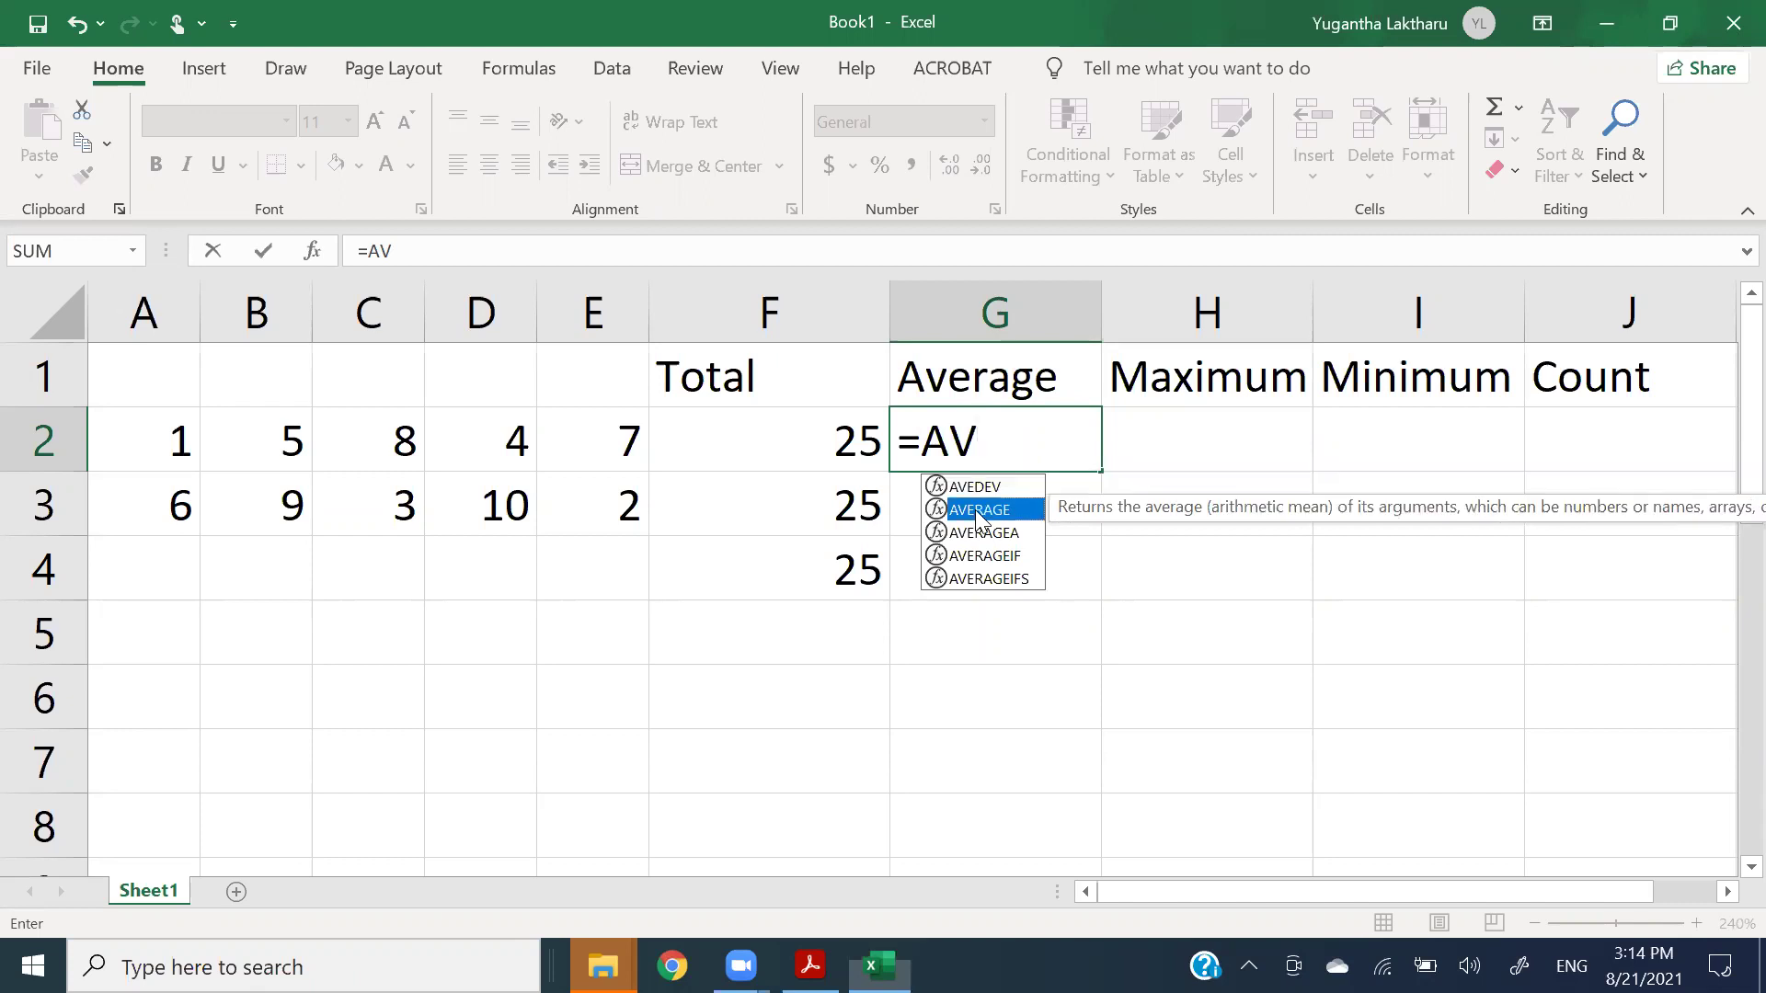
{"action": "double_click", "coordinate": [980, 511]}
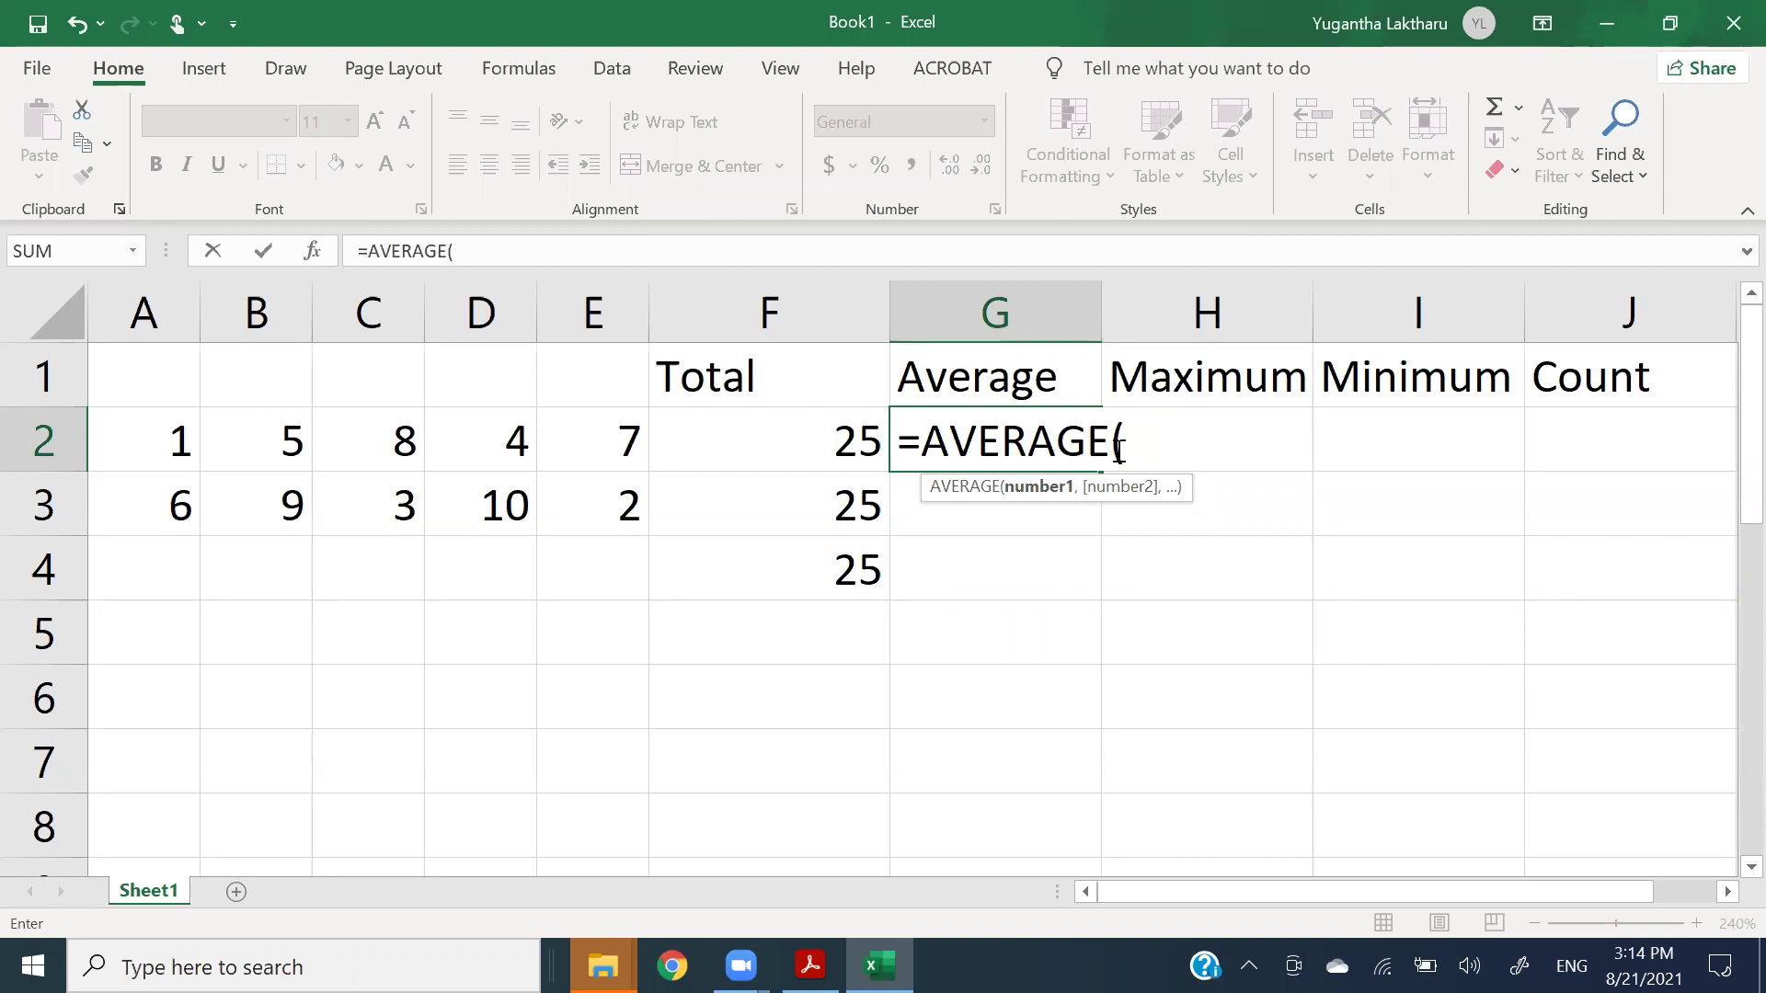
{"action": "type", "text": "a1"}
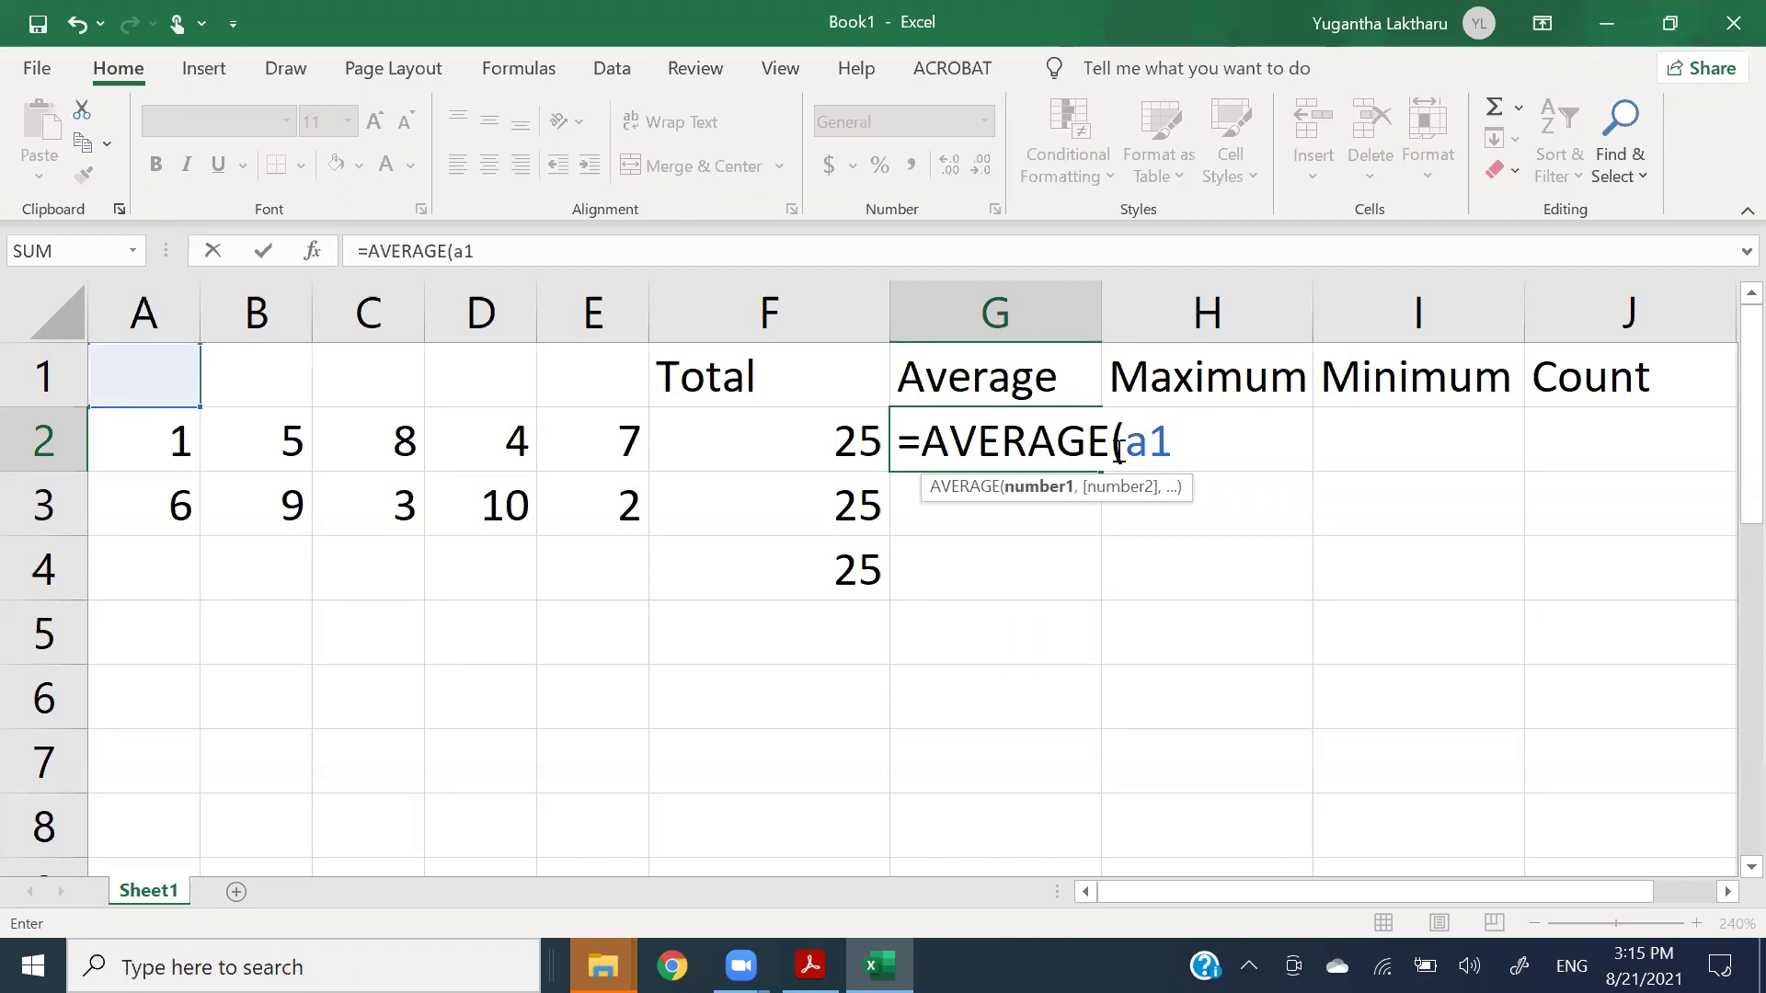
{"action": "key", "text": "BackSpace"}
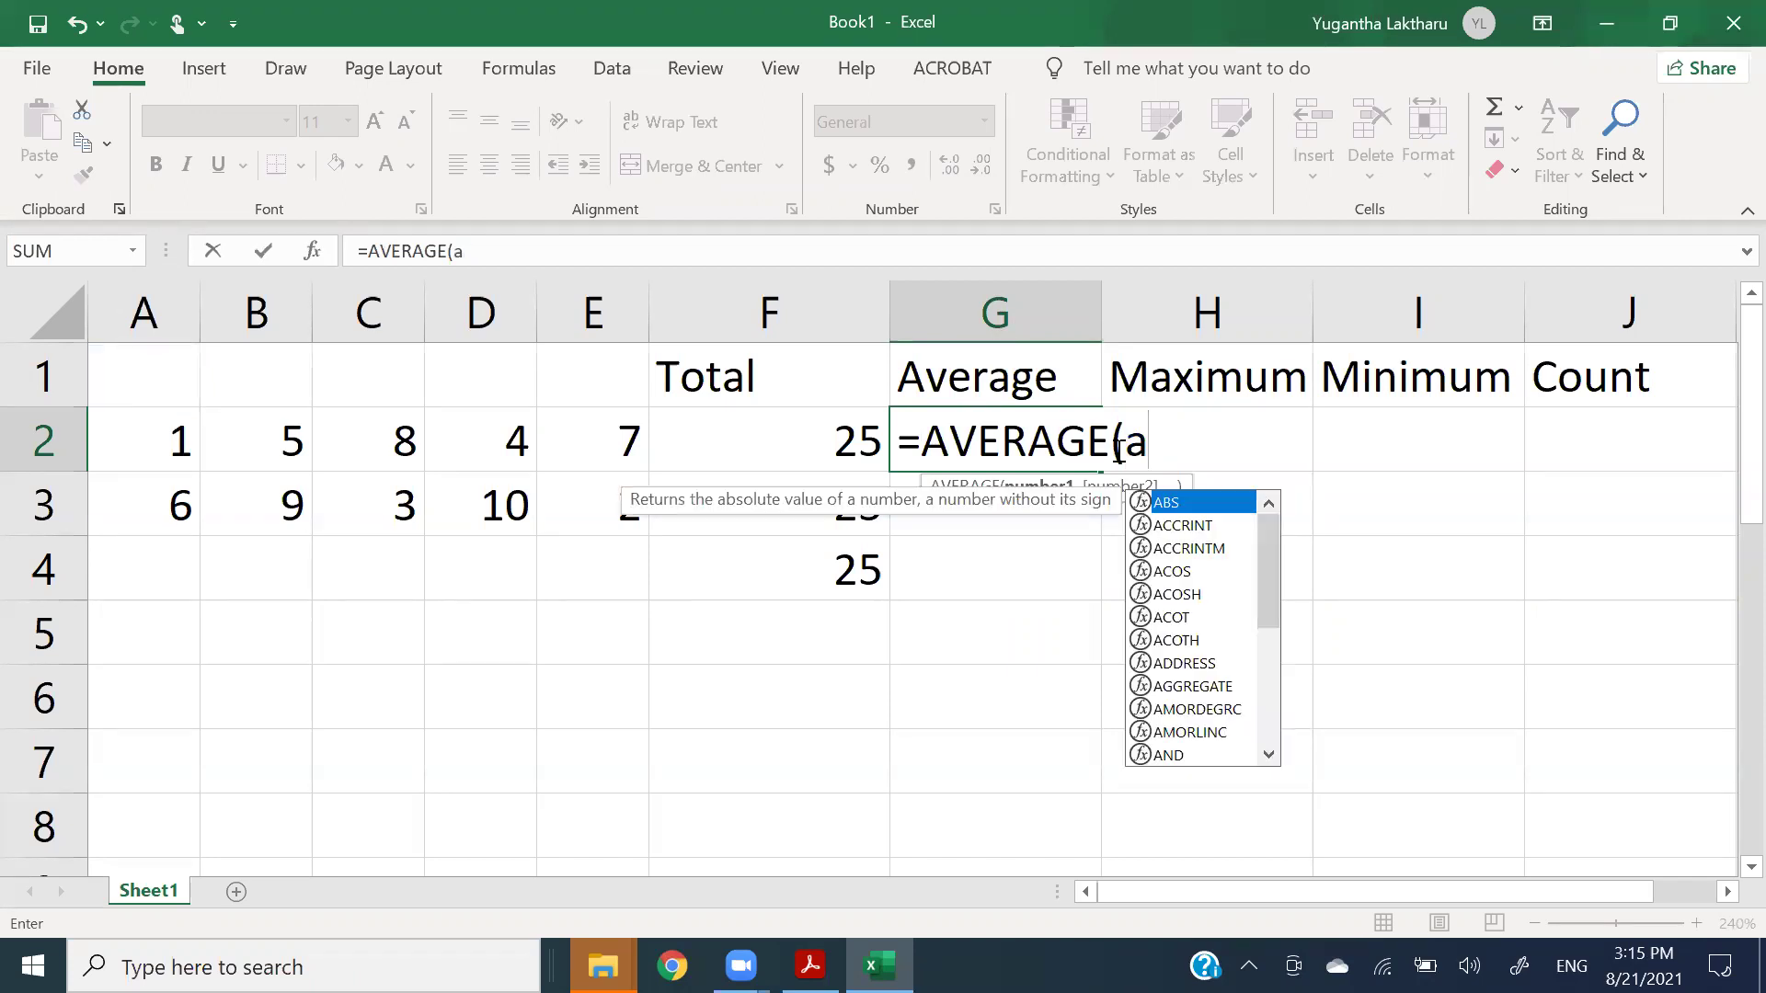
{"action": "type", "text": "2:"}
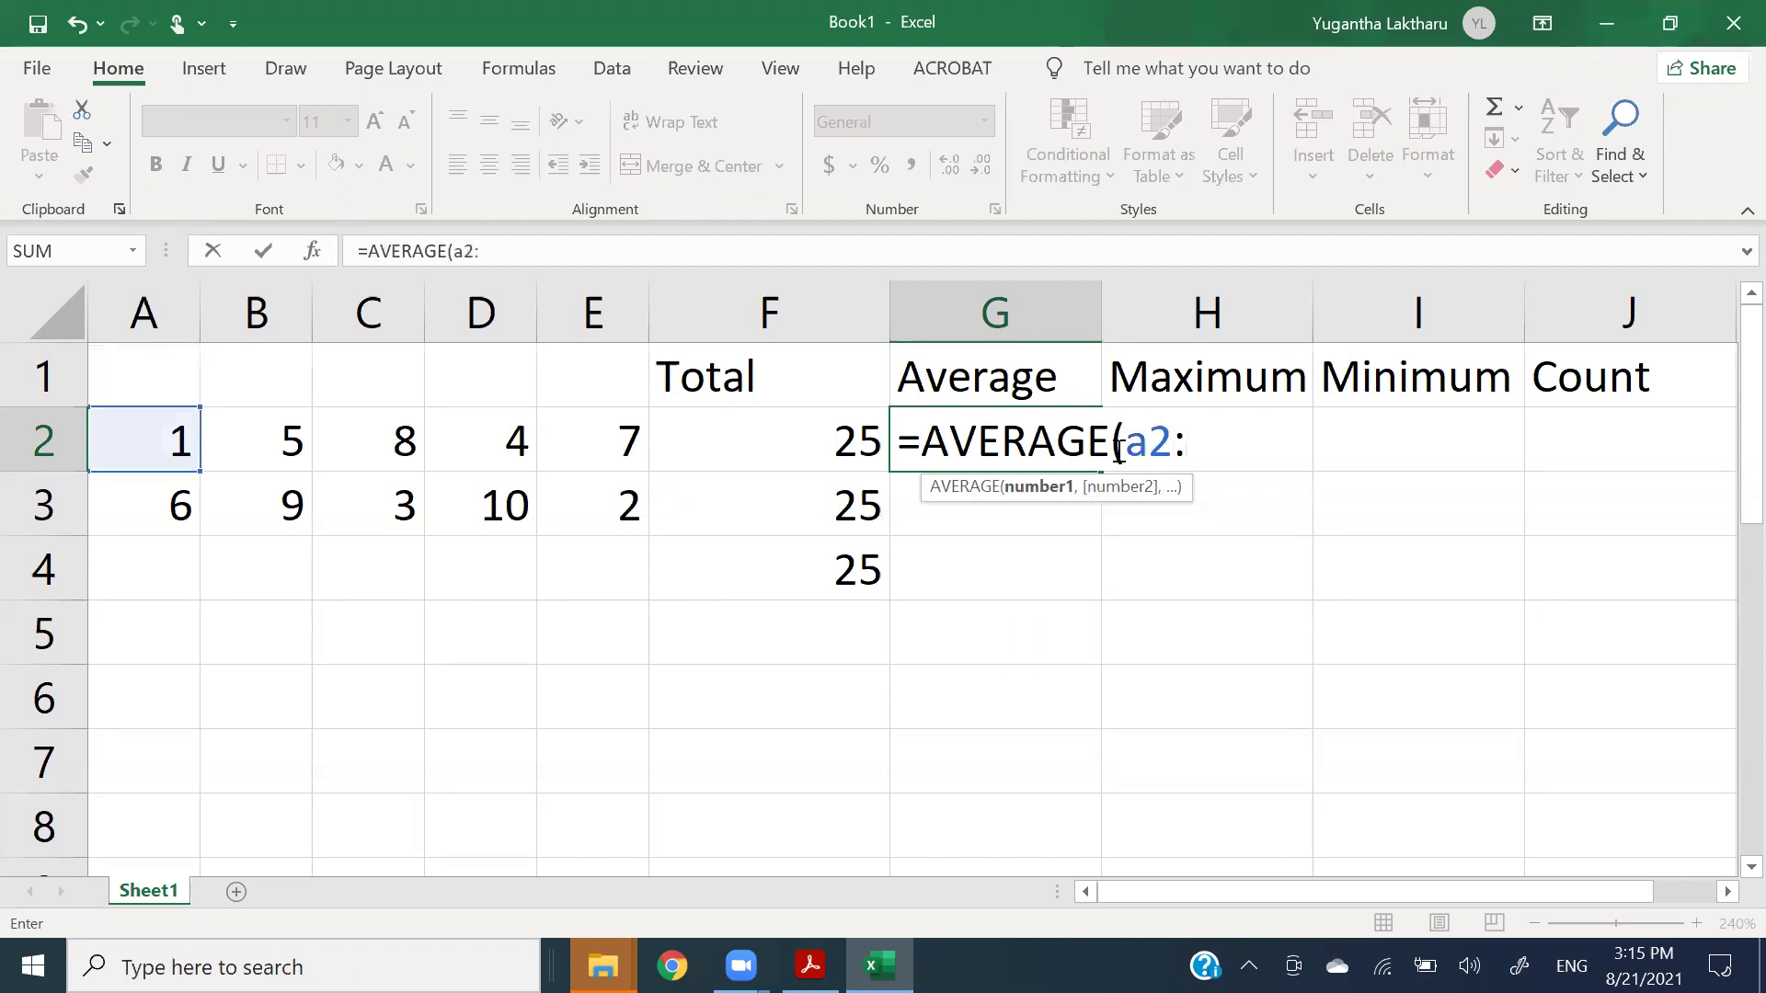
{"action": "type", "text": "e2"}
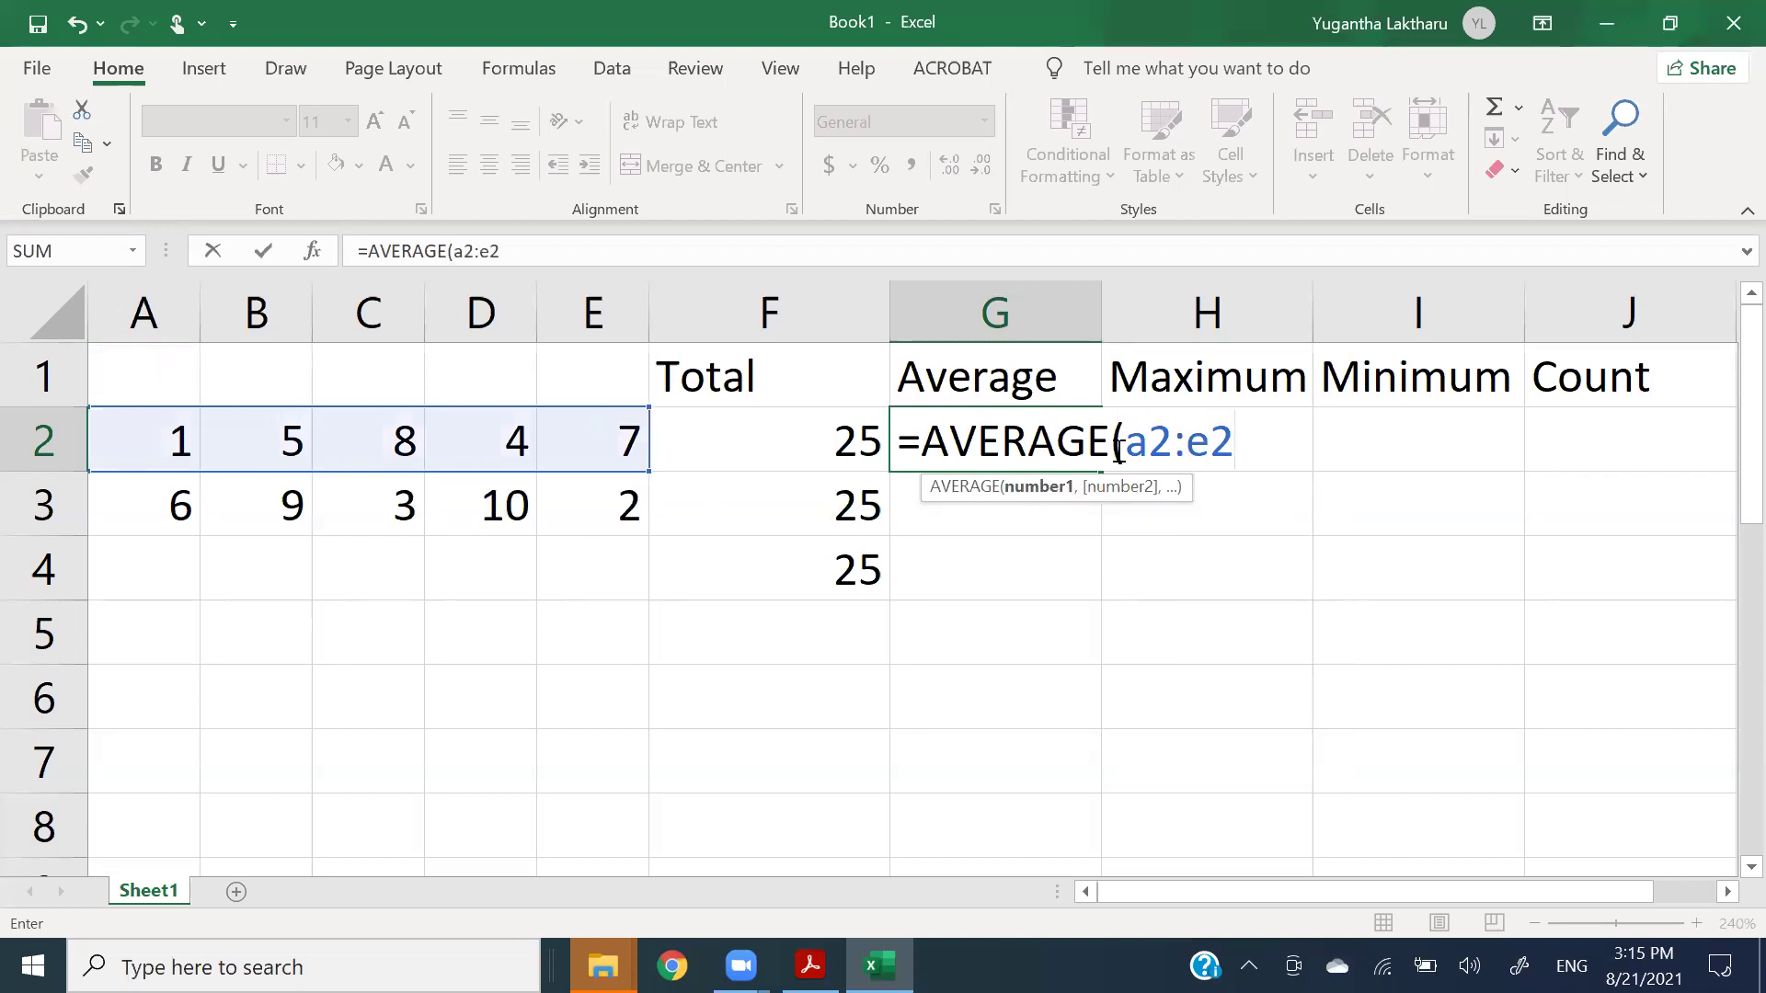
{"action": "type", "text": ")"}
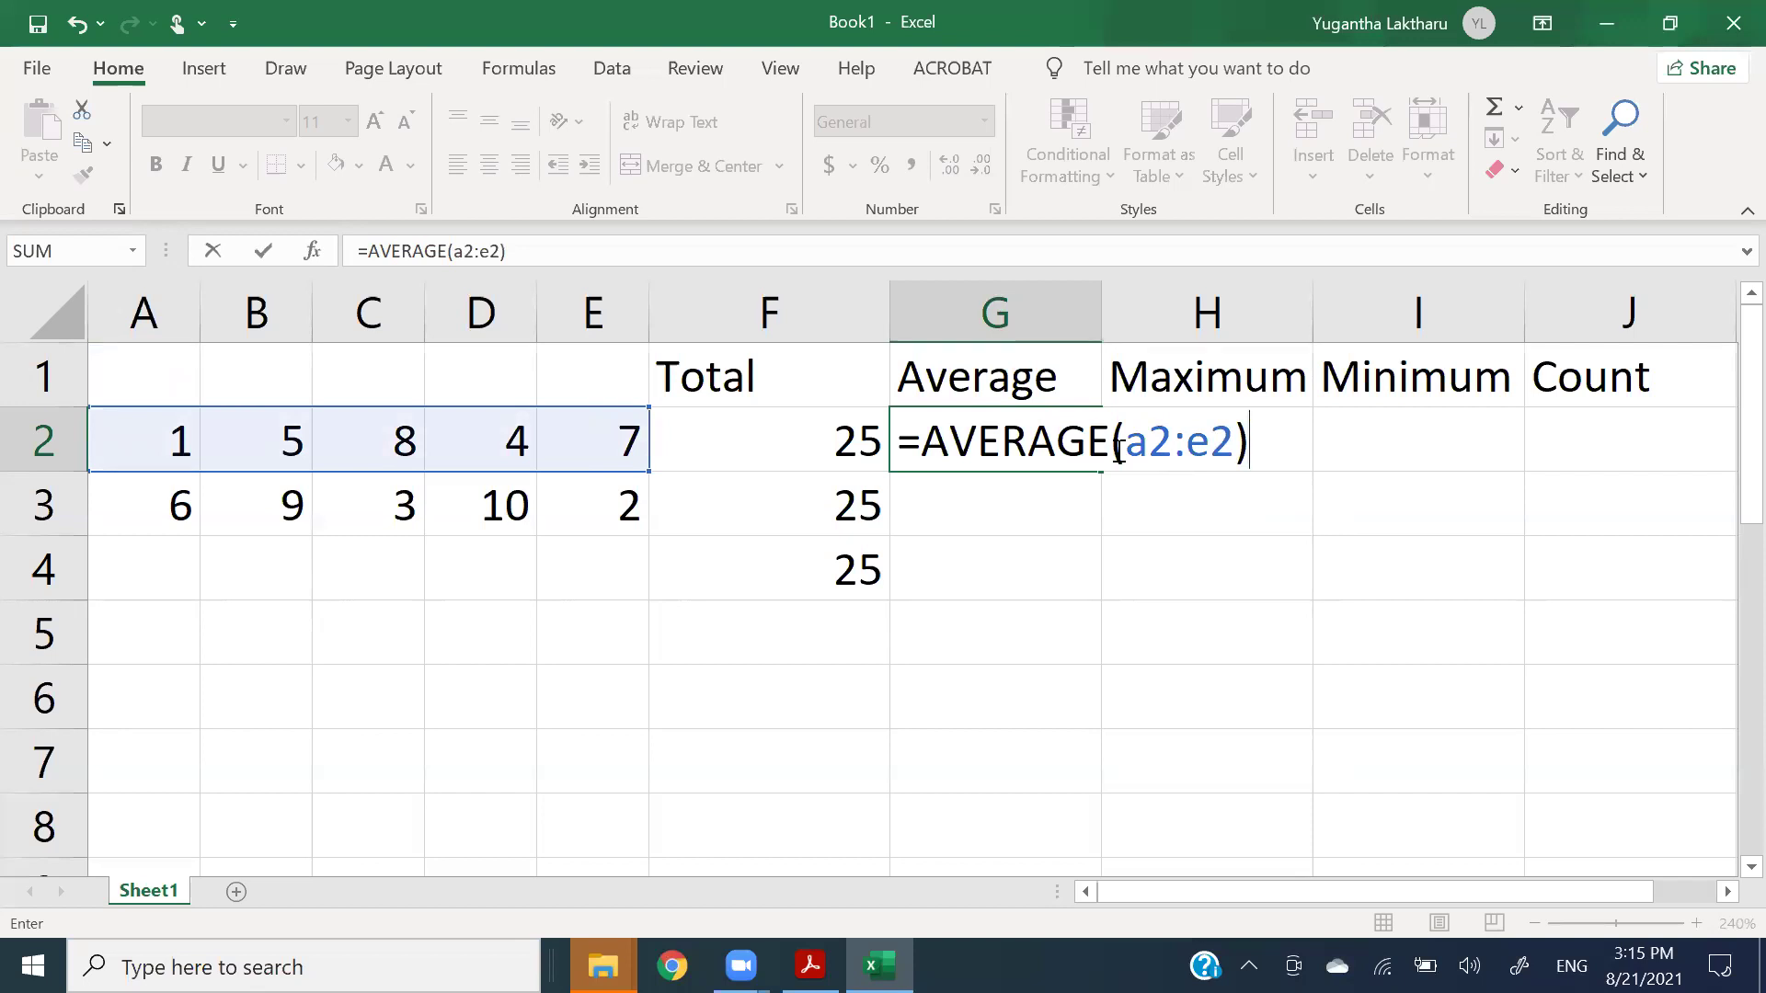
{"action": "key", "text": "Return"}
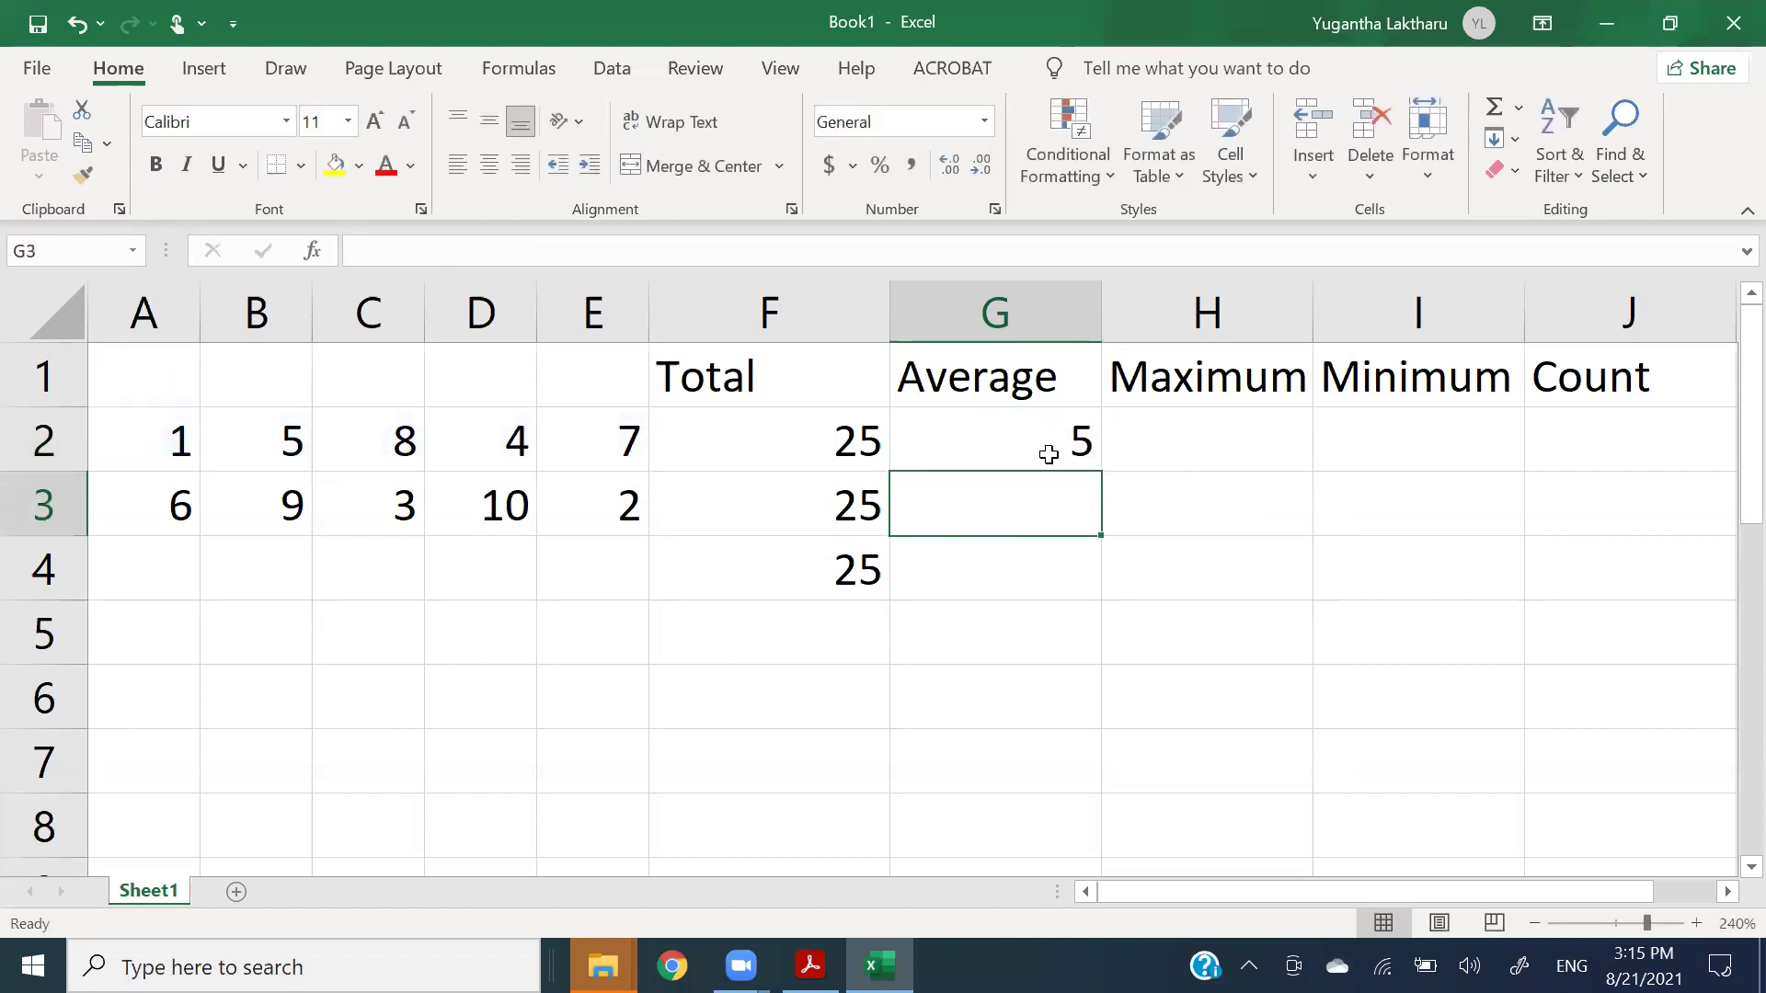
- Examine the total formulas in F2, F3 and F4 and the average formula in G2 against the numbers in A2:E2
{"action": "left_click", "coordinate": [791, 455]}
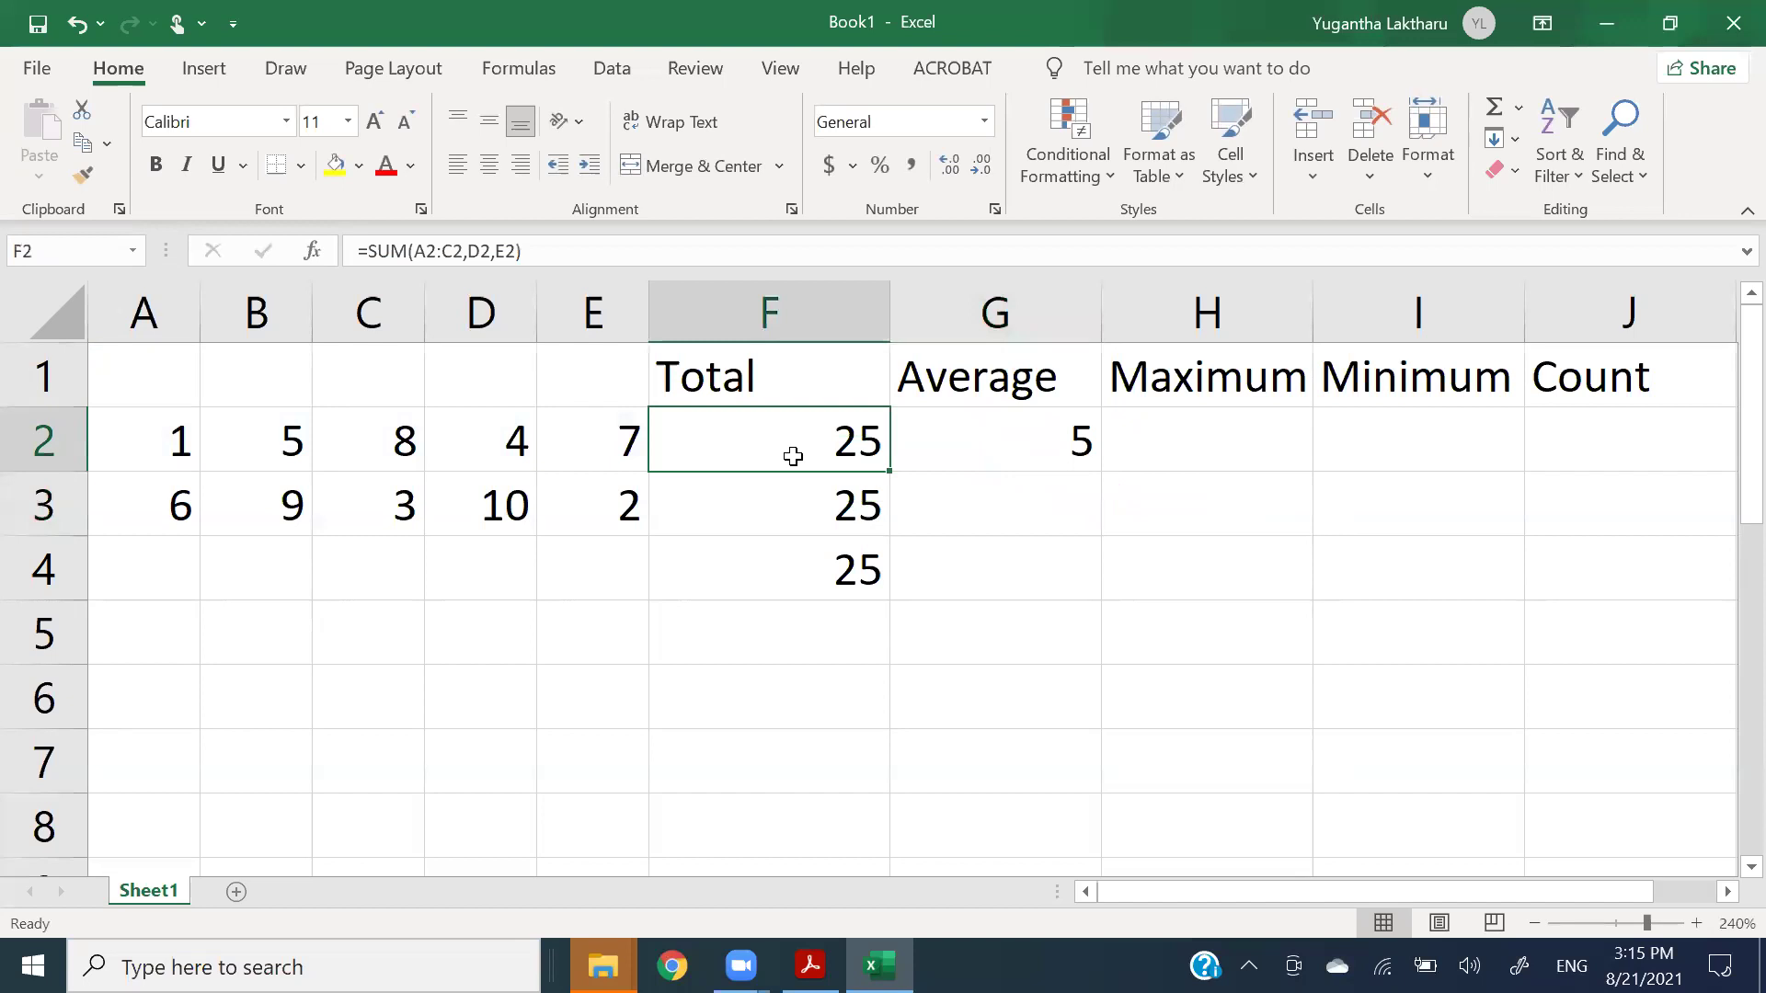
{"action": "left_click_drag", "start_coordinate": [170, 441], "coordinate": [587, 438]}
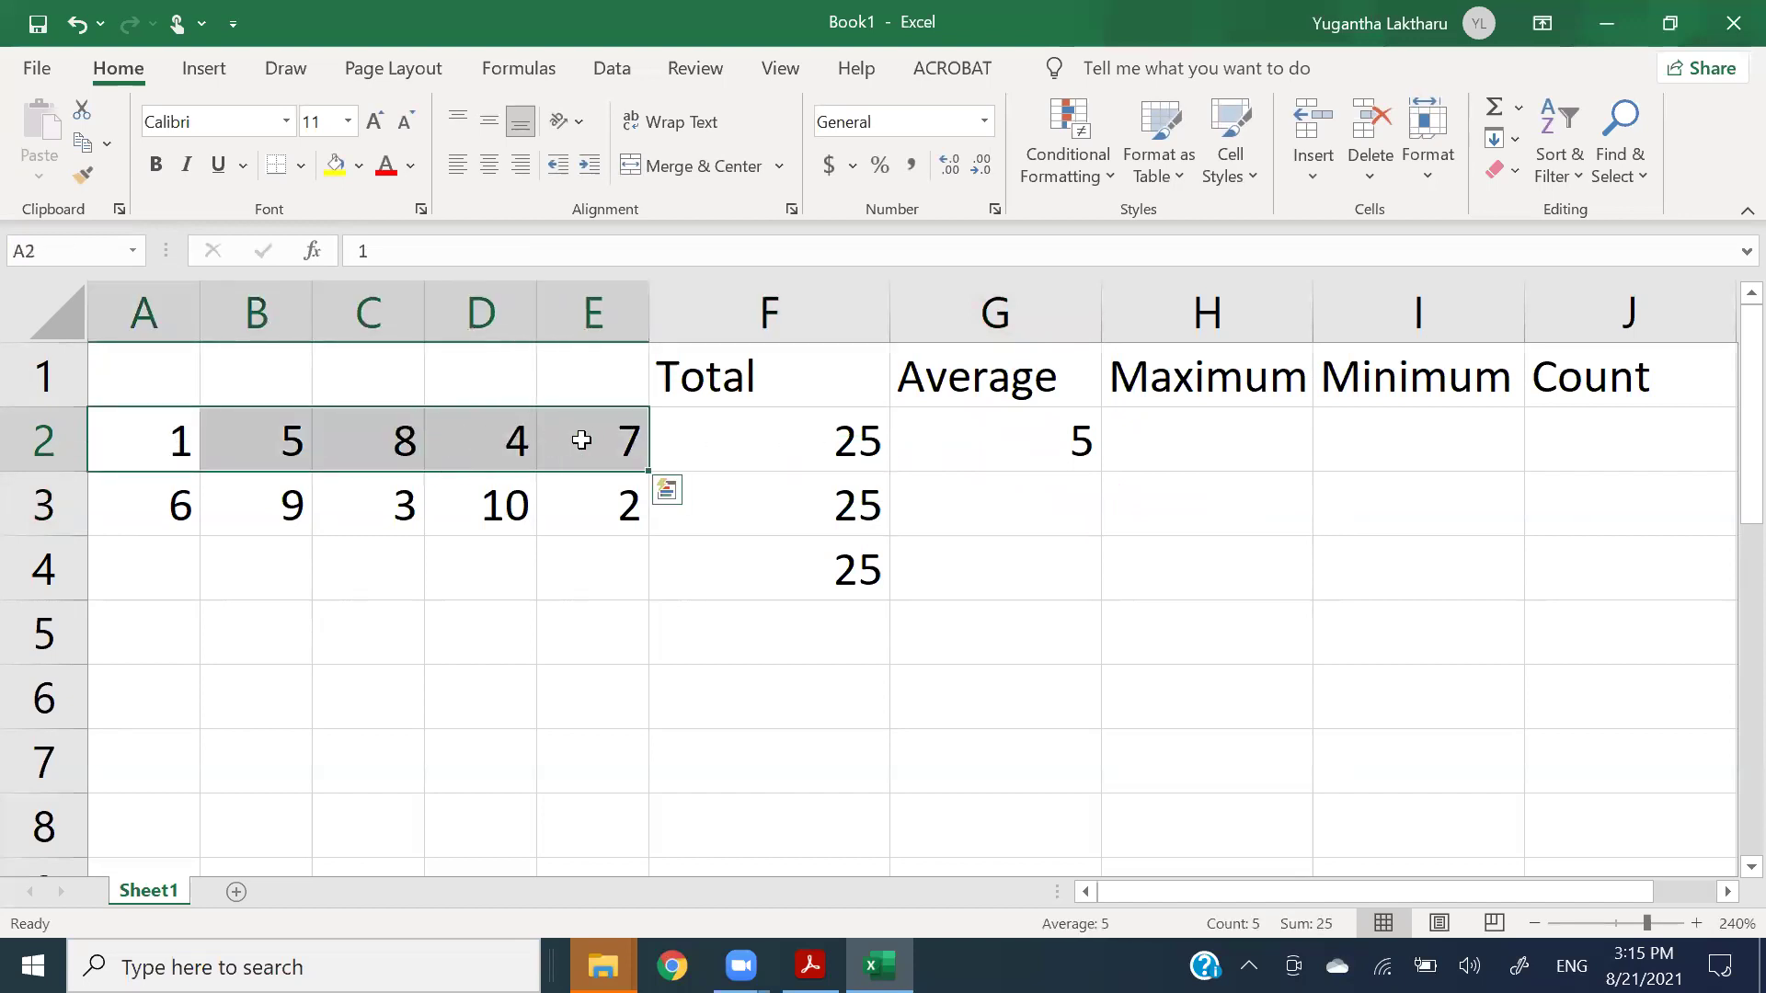
{"action": "left_click", "coordinate": [1067, 444]}
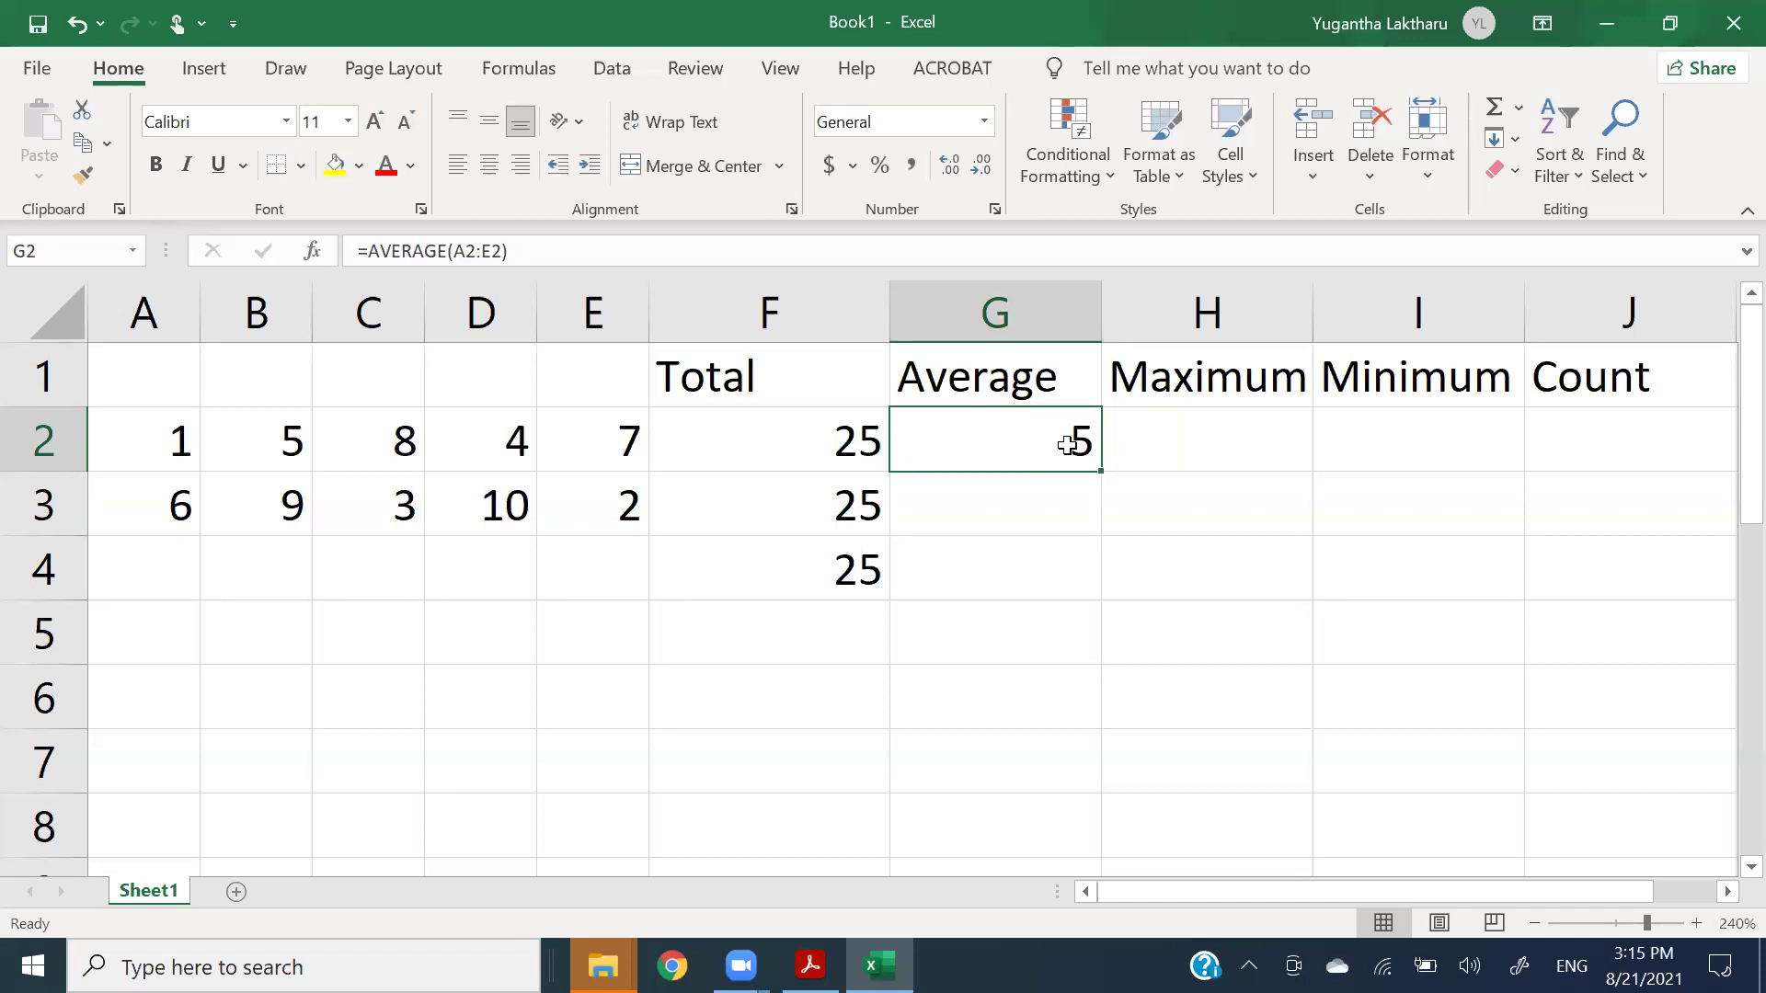
{"action": "double_click", "coordinate": [835, 502]}
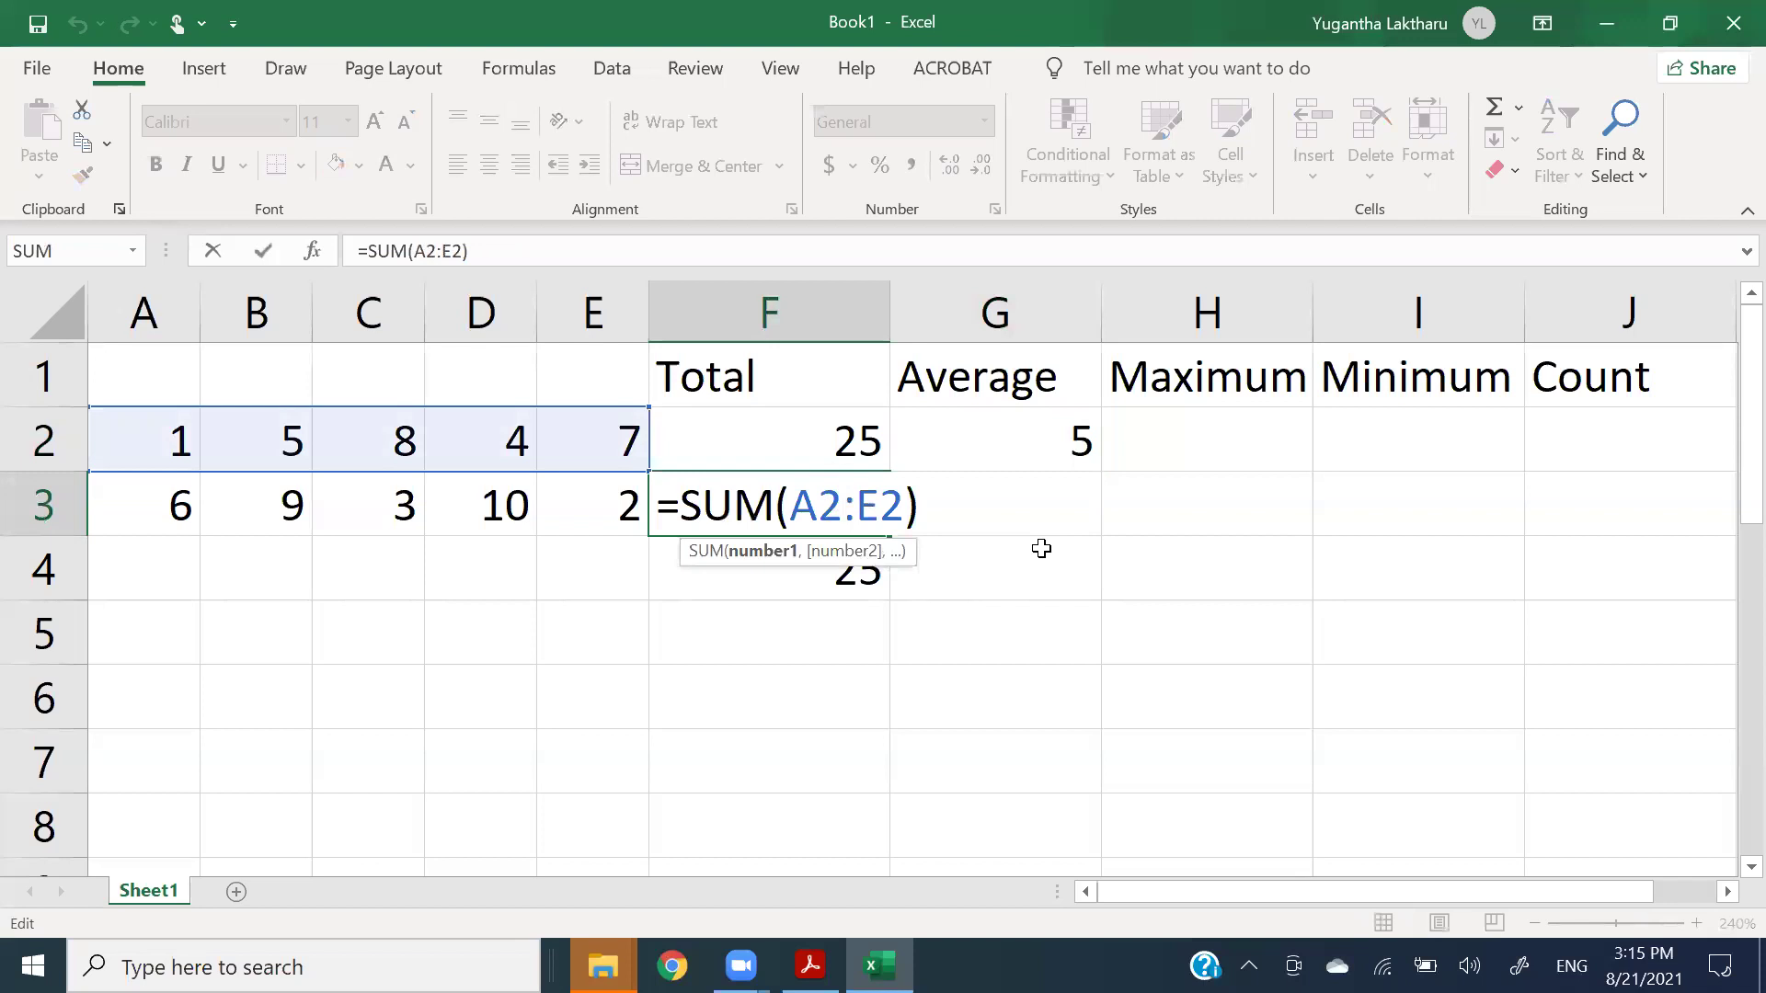
{"action": "key", "text": "Return"}
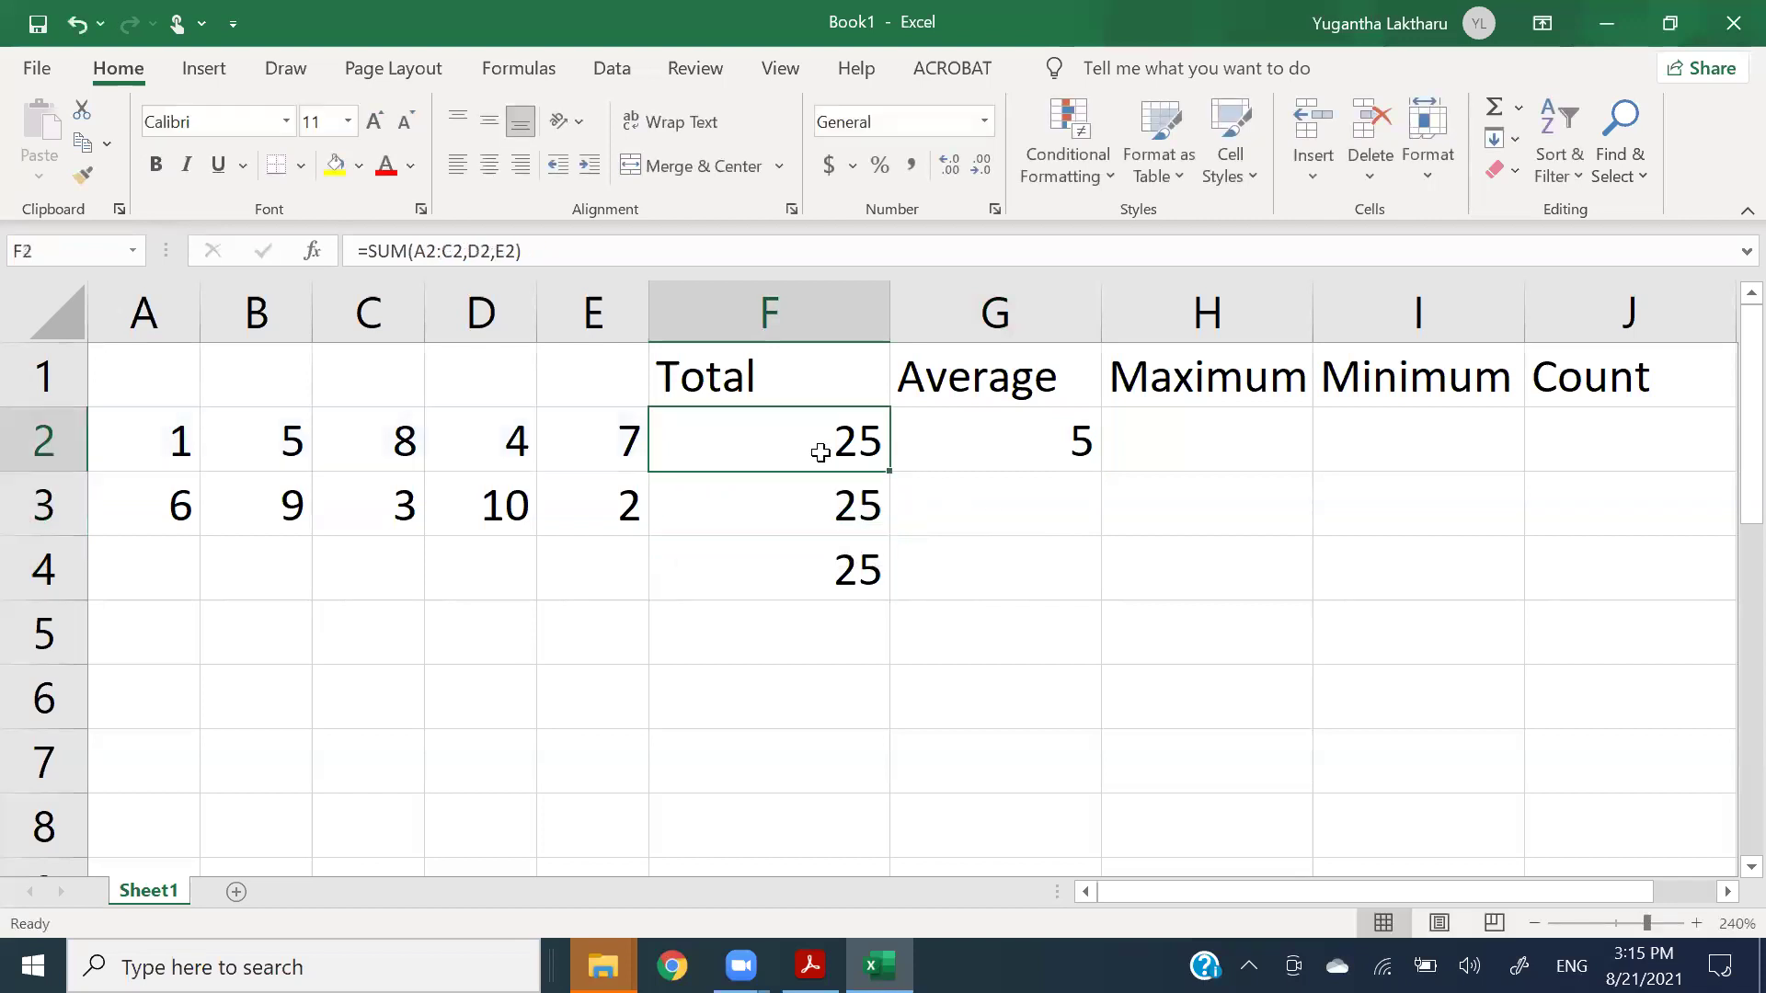
{"action": "left_click", "coordinate": [791, 511]}
{"action": "left_click", "coordinate": [772, 571]}
{"action": "left_click", "coordinate": [780, 447]}
{"action": "left_click", "coordinate": [1062, 445]}
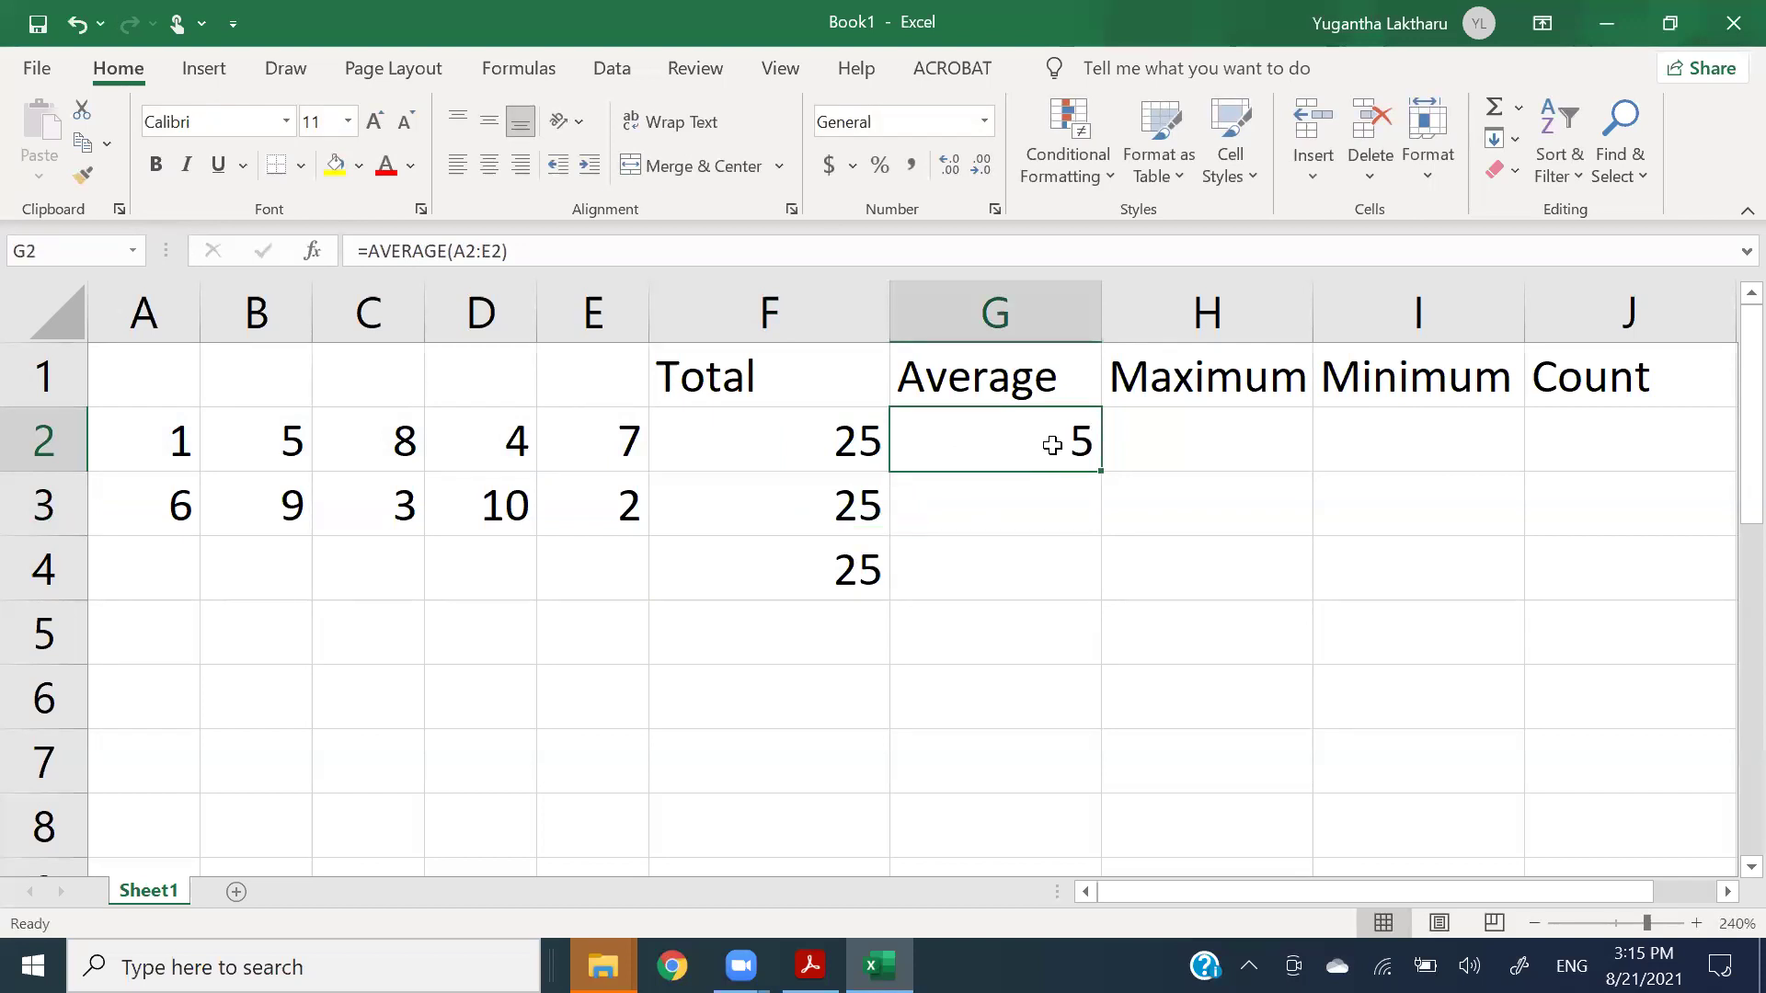
- Enter the formula =MAX(a2:e2) in cell H2 under Maximum, picking MAX from the function suggestions
{"action": "left_click", "coordinate": [1207, 442]}
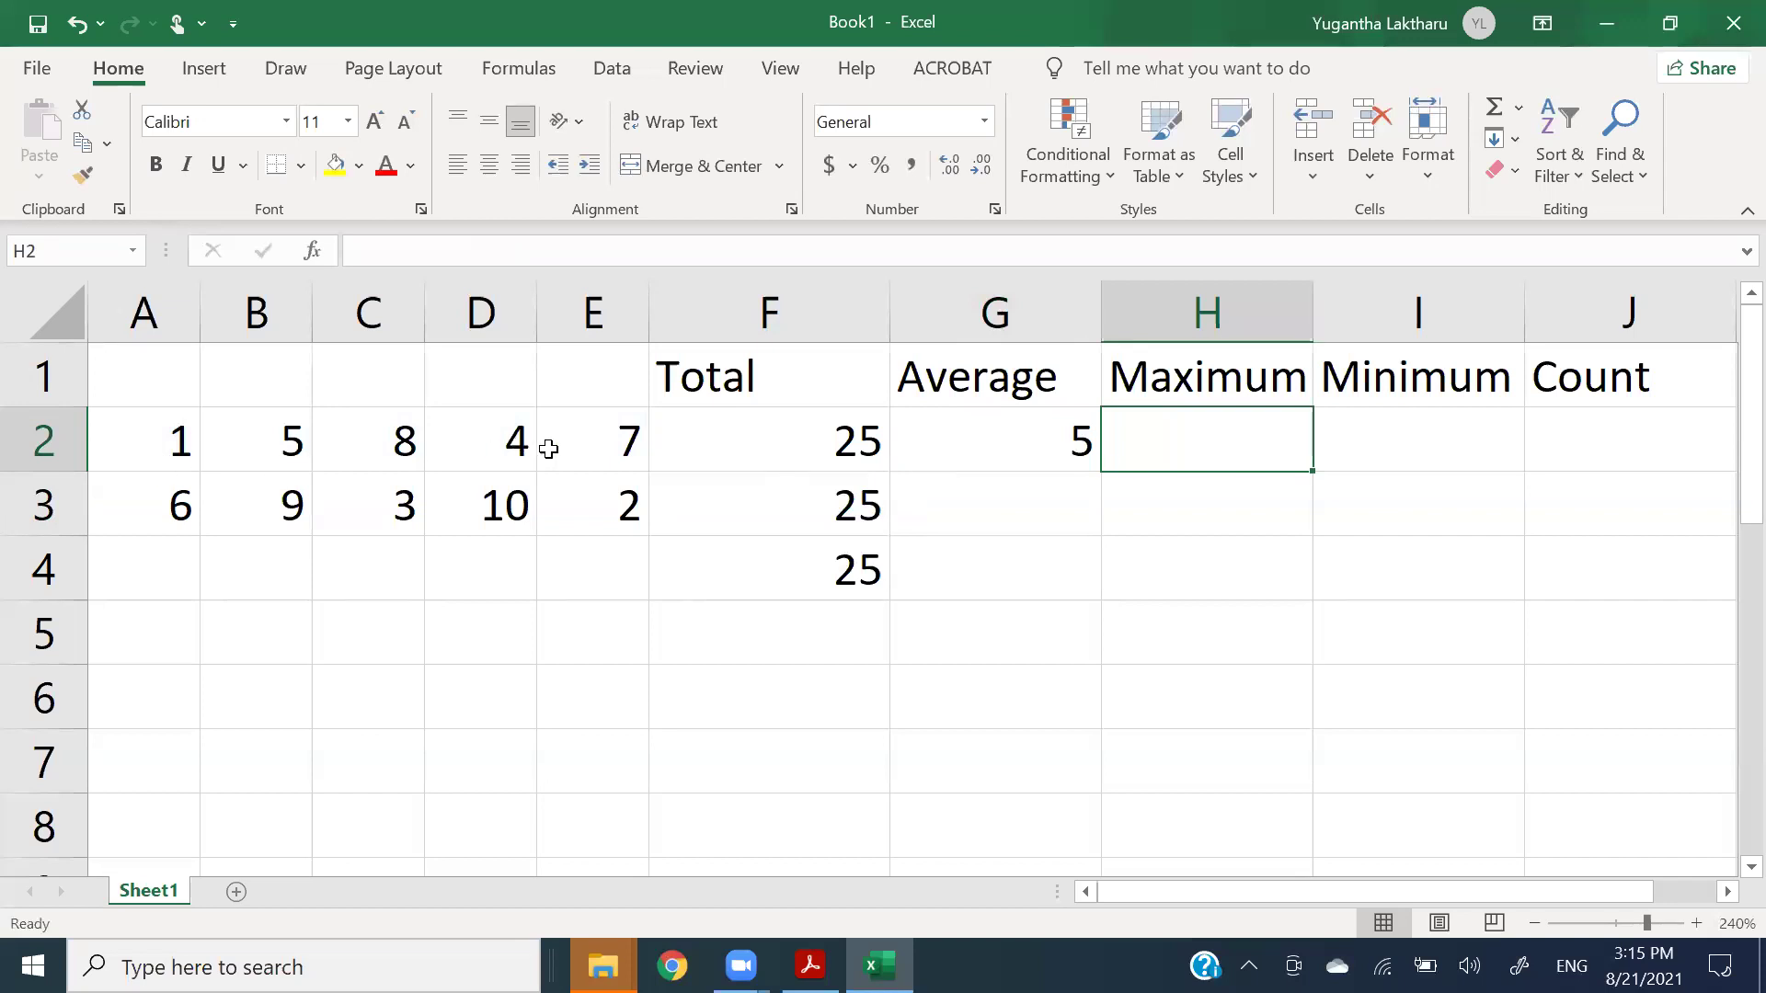
{"action": "left_click", "coordinate": [583, 443]}
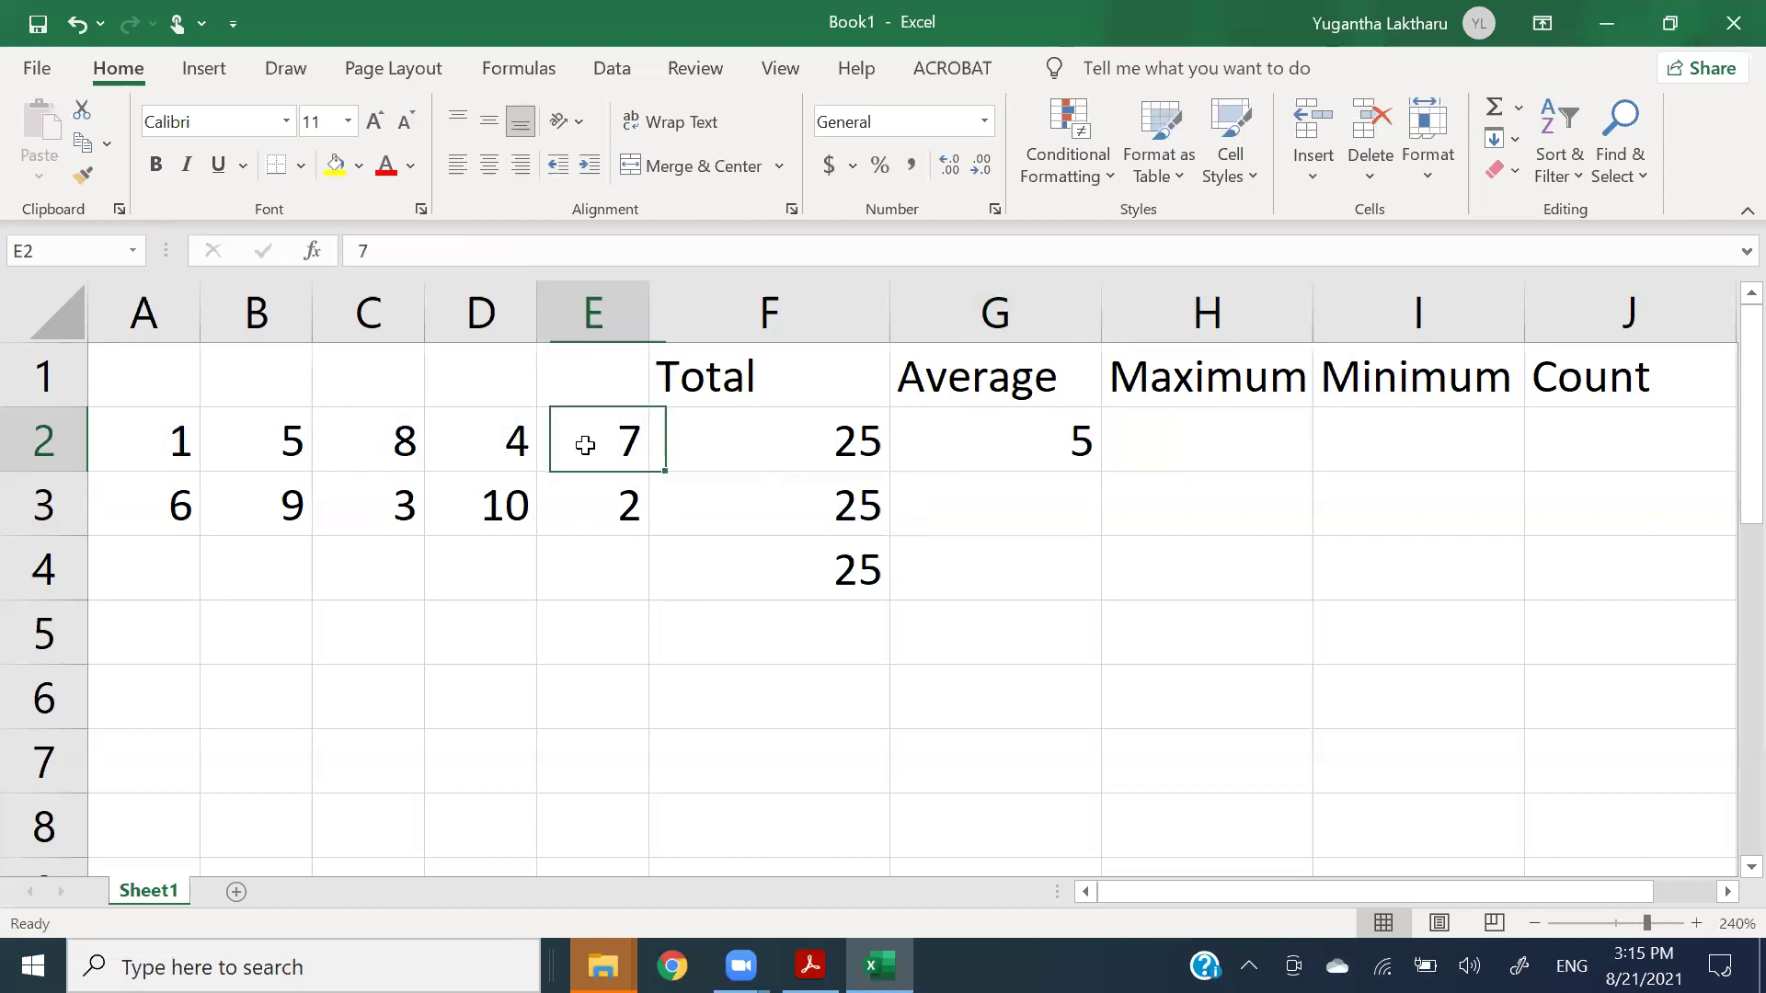
{"action": "left_click", "coordinate": [1158, 435]}
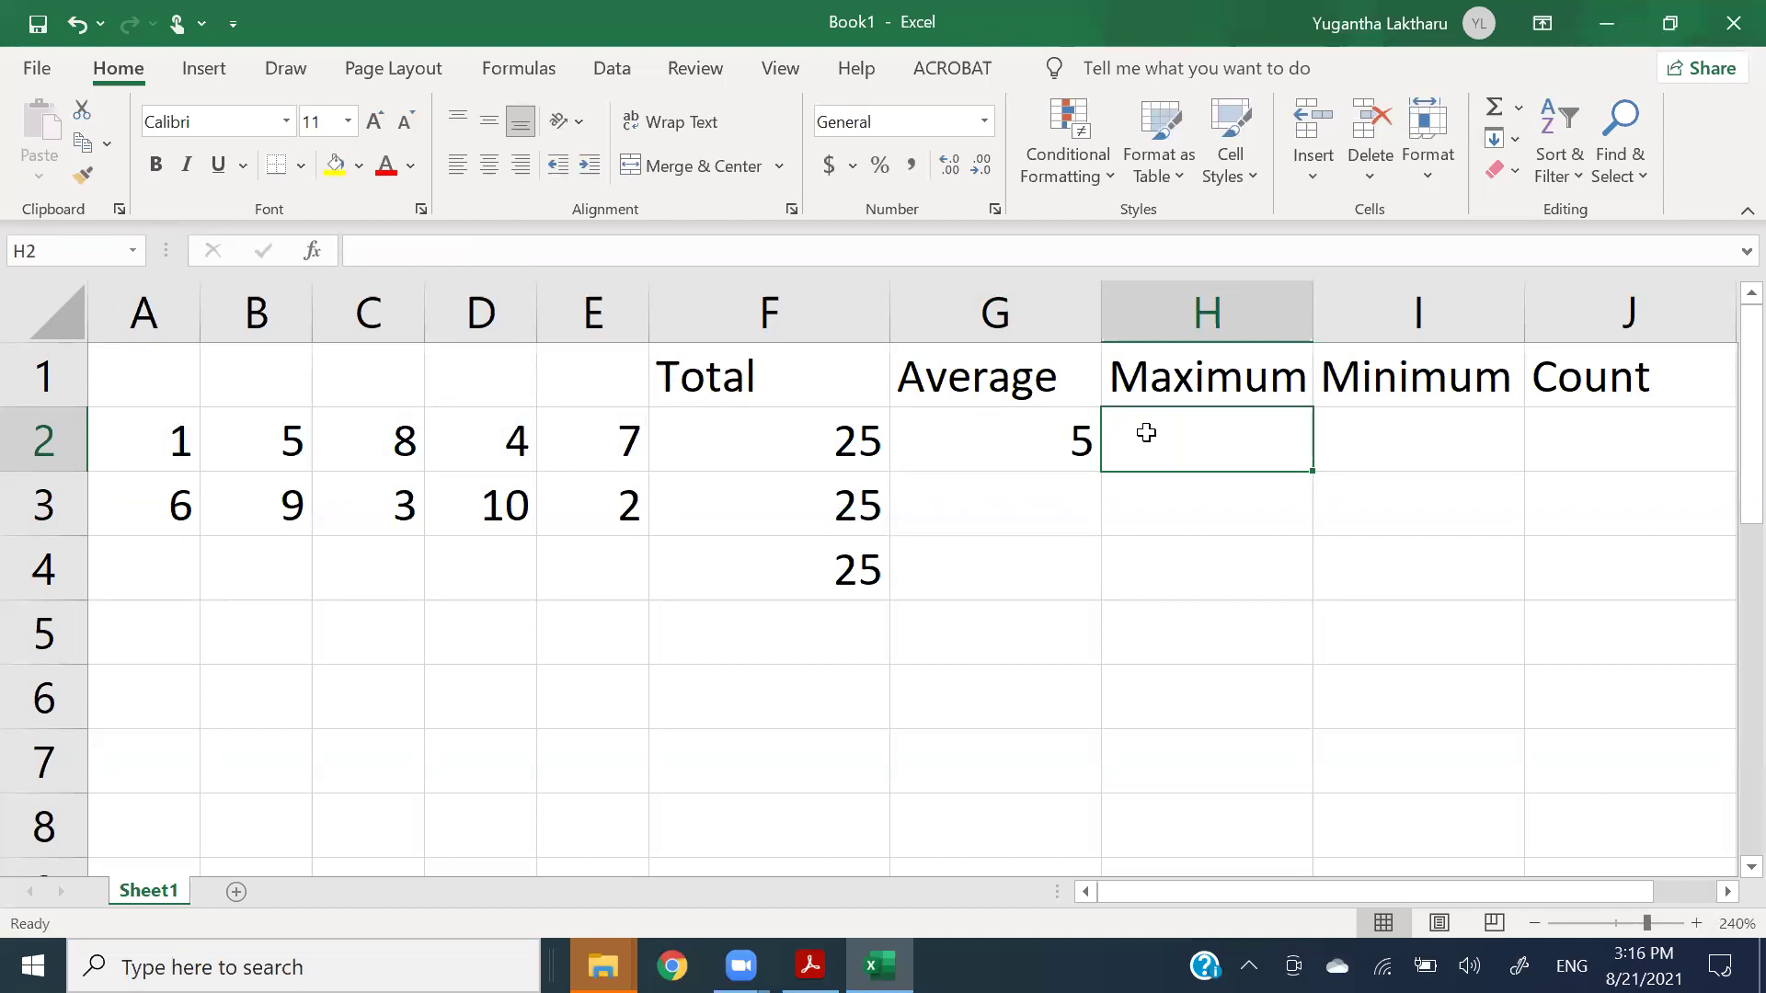
{"action": "type", "text": "="}
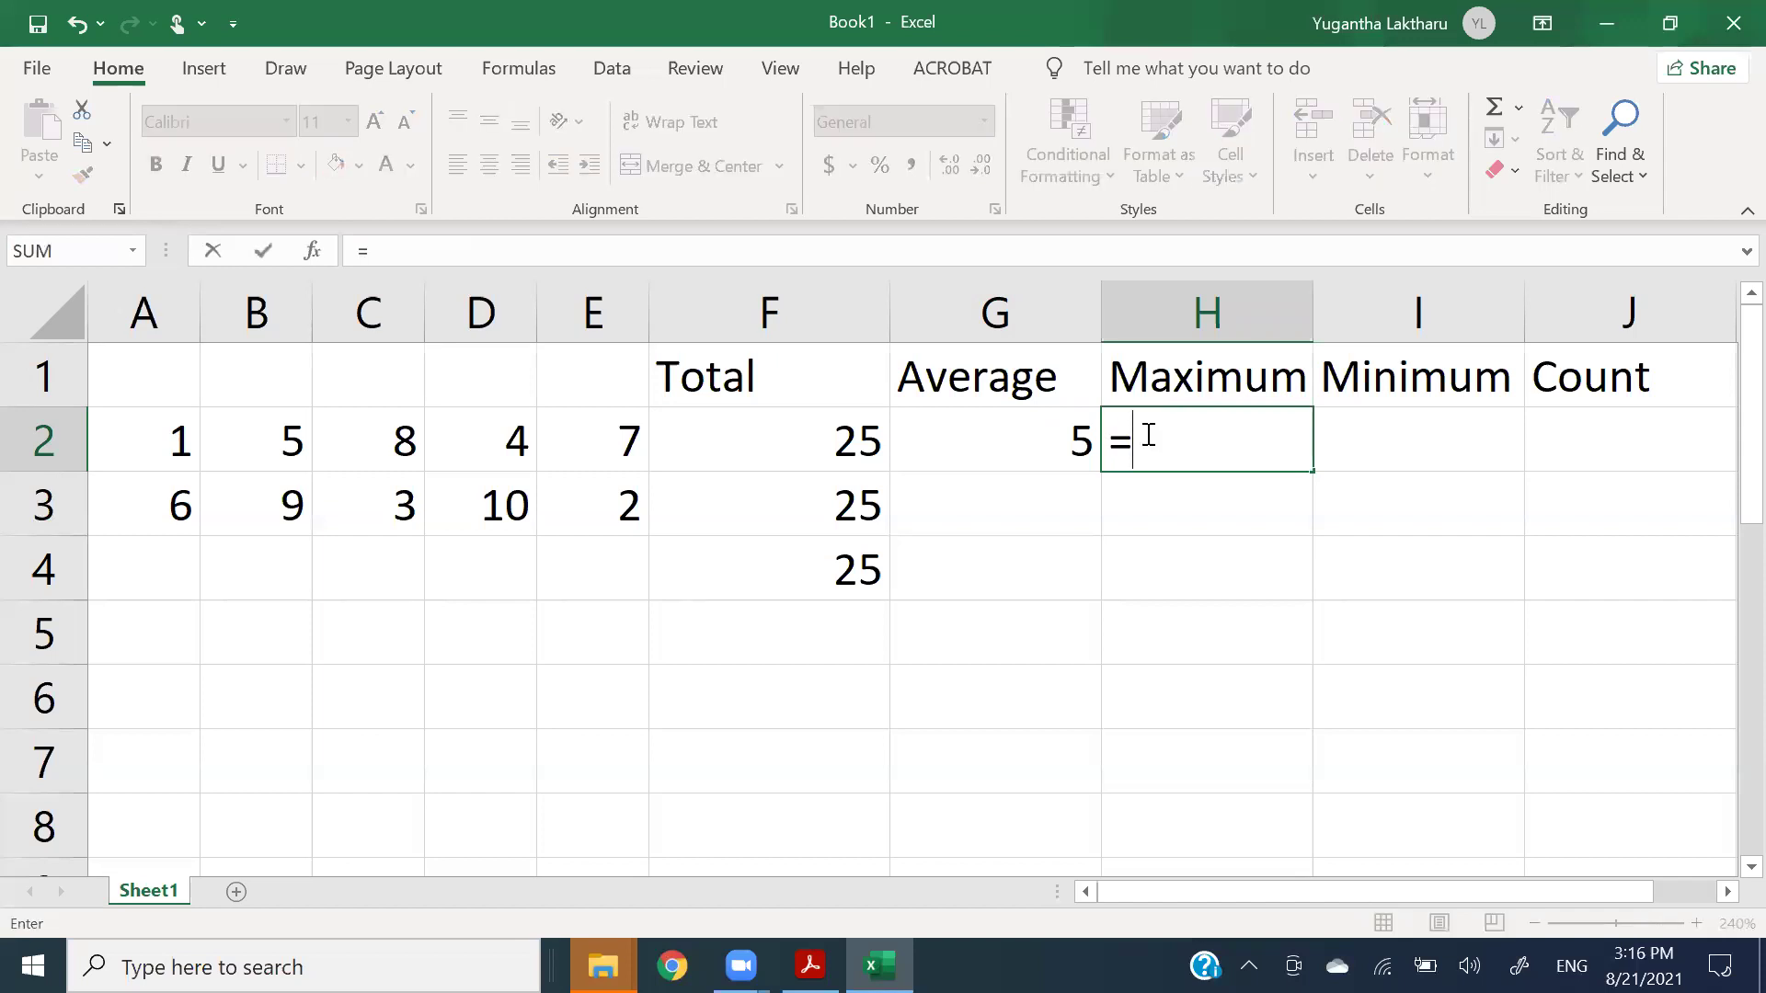
{"action": "type", "text": "max"}
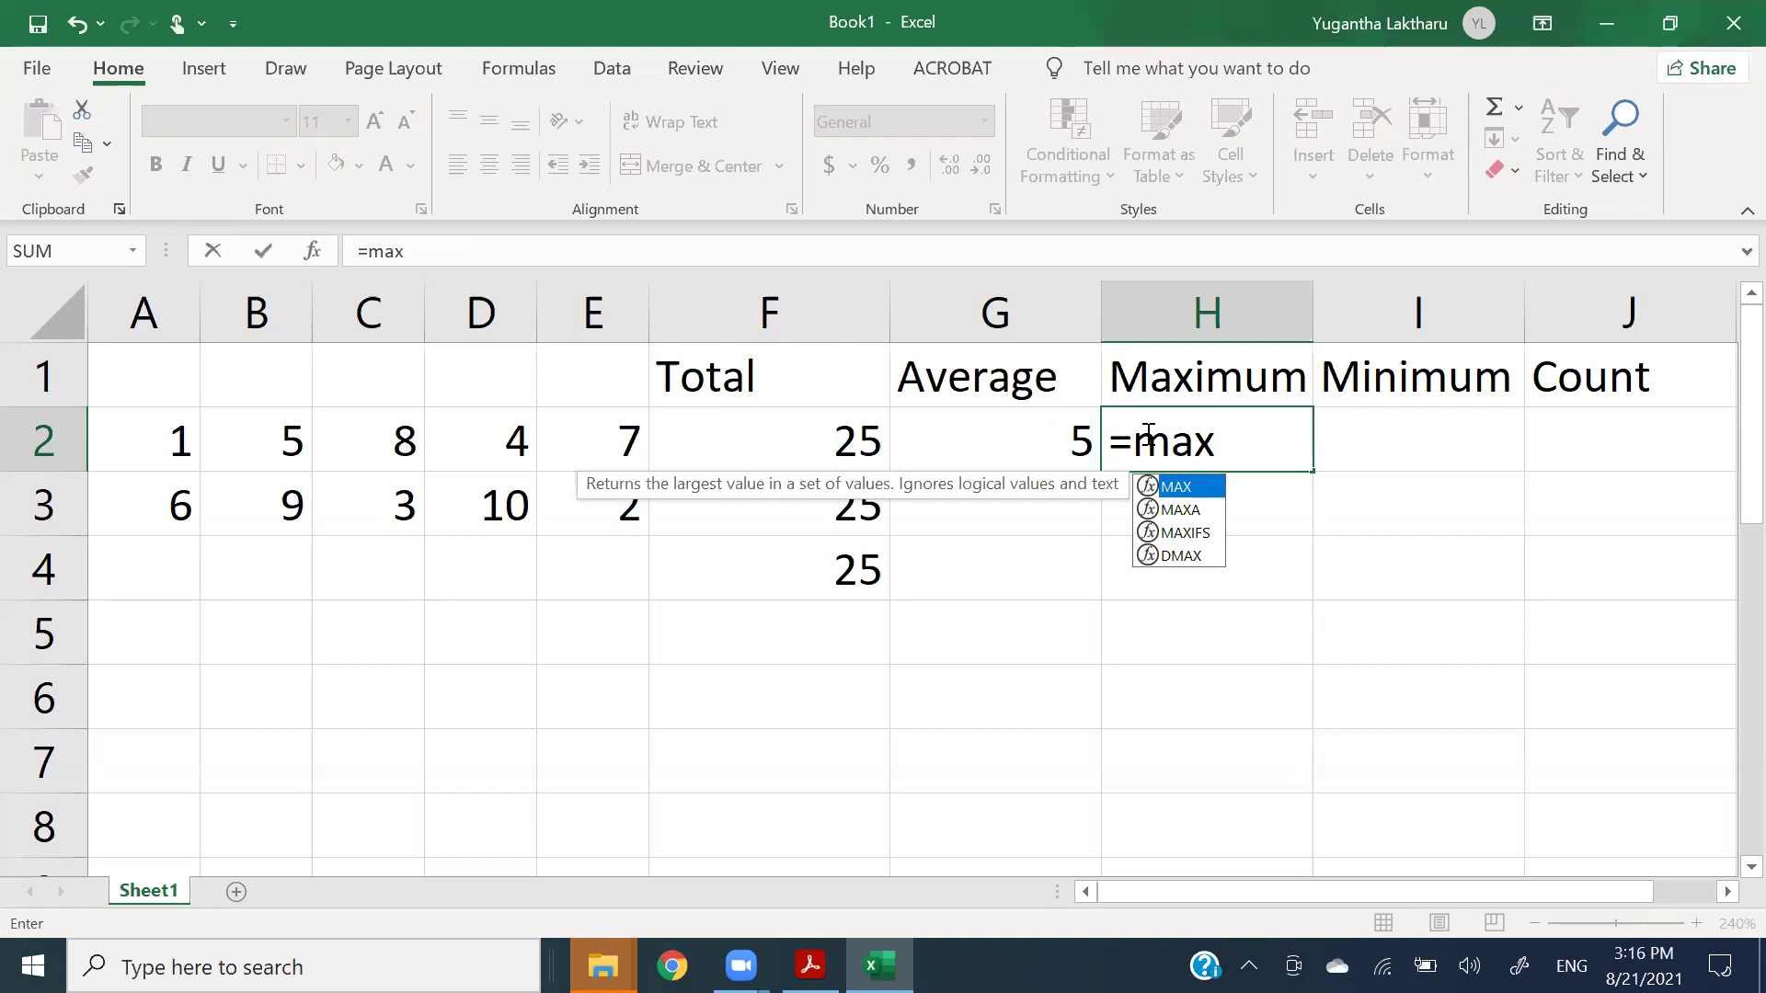
{"action": "key", "text": "Tab"}
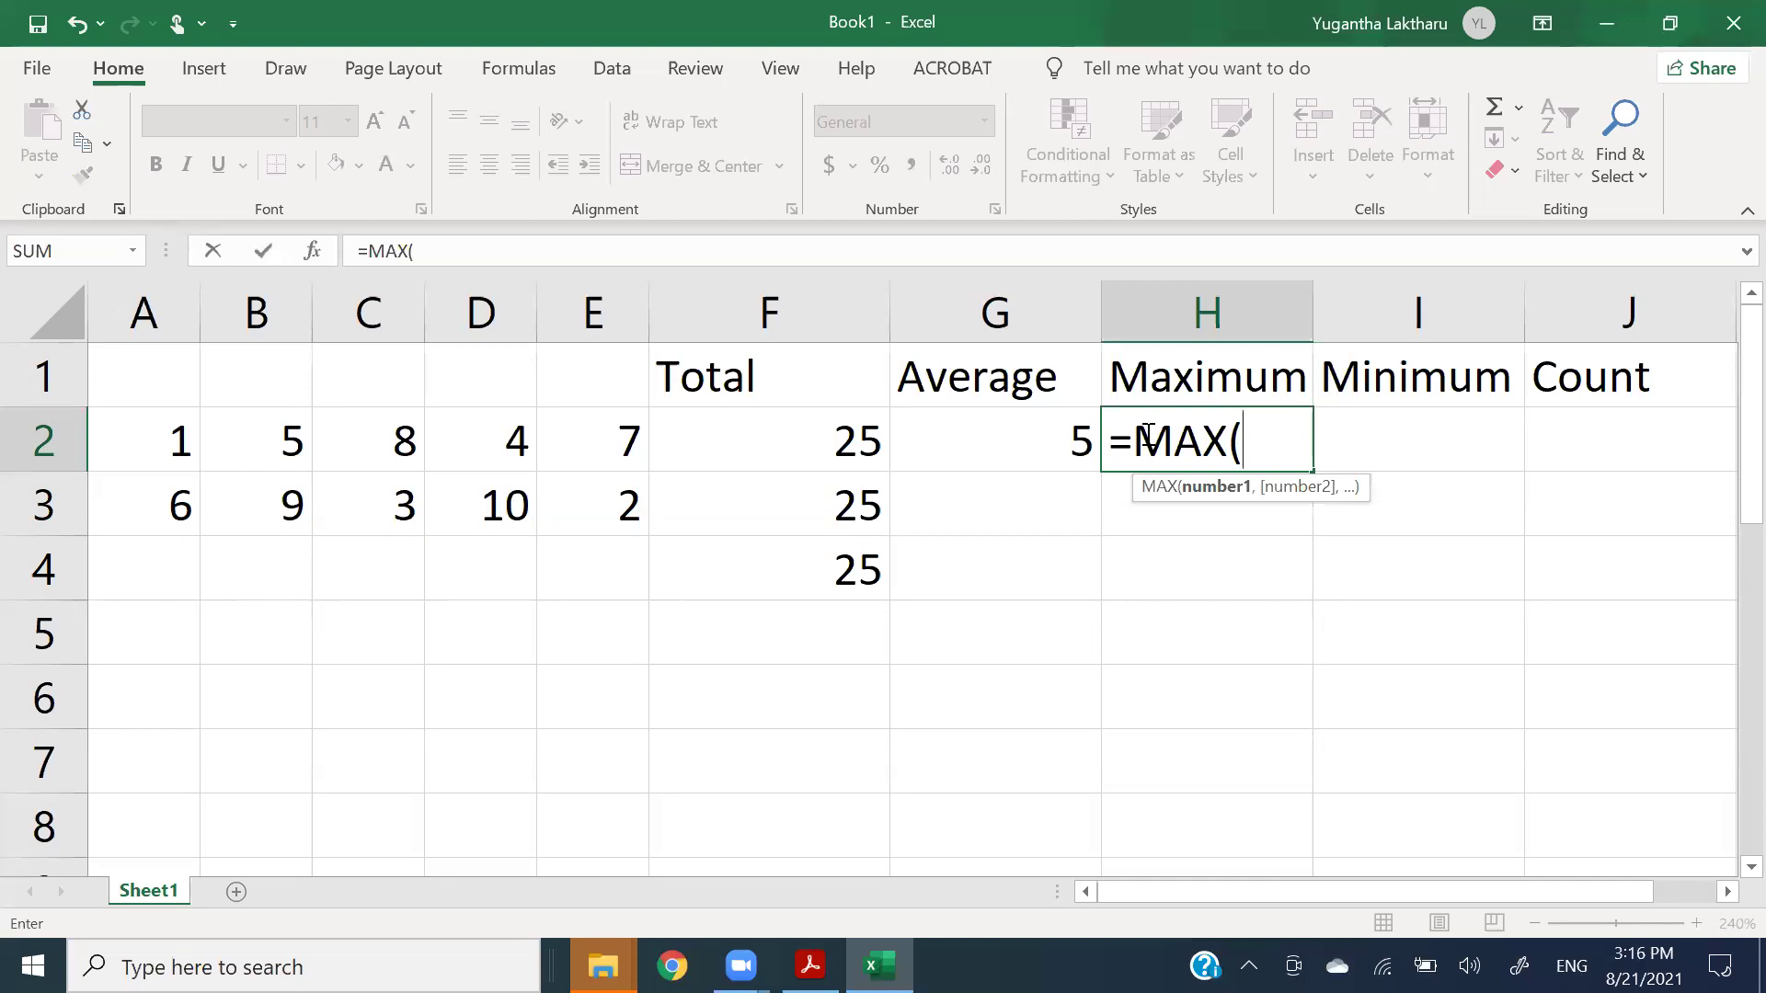
{"action": "type", "text": "a2:"}
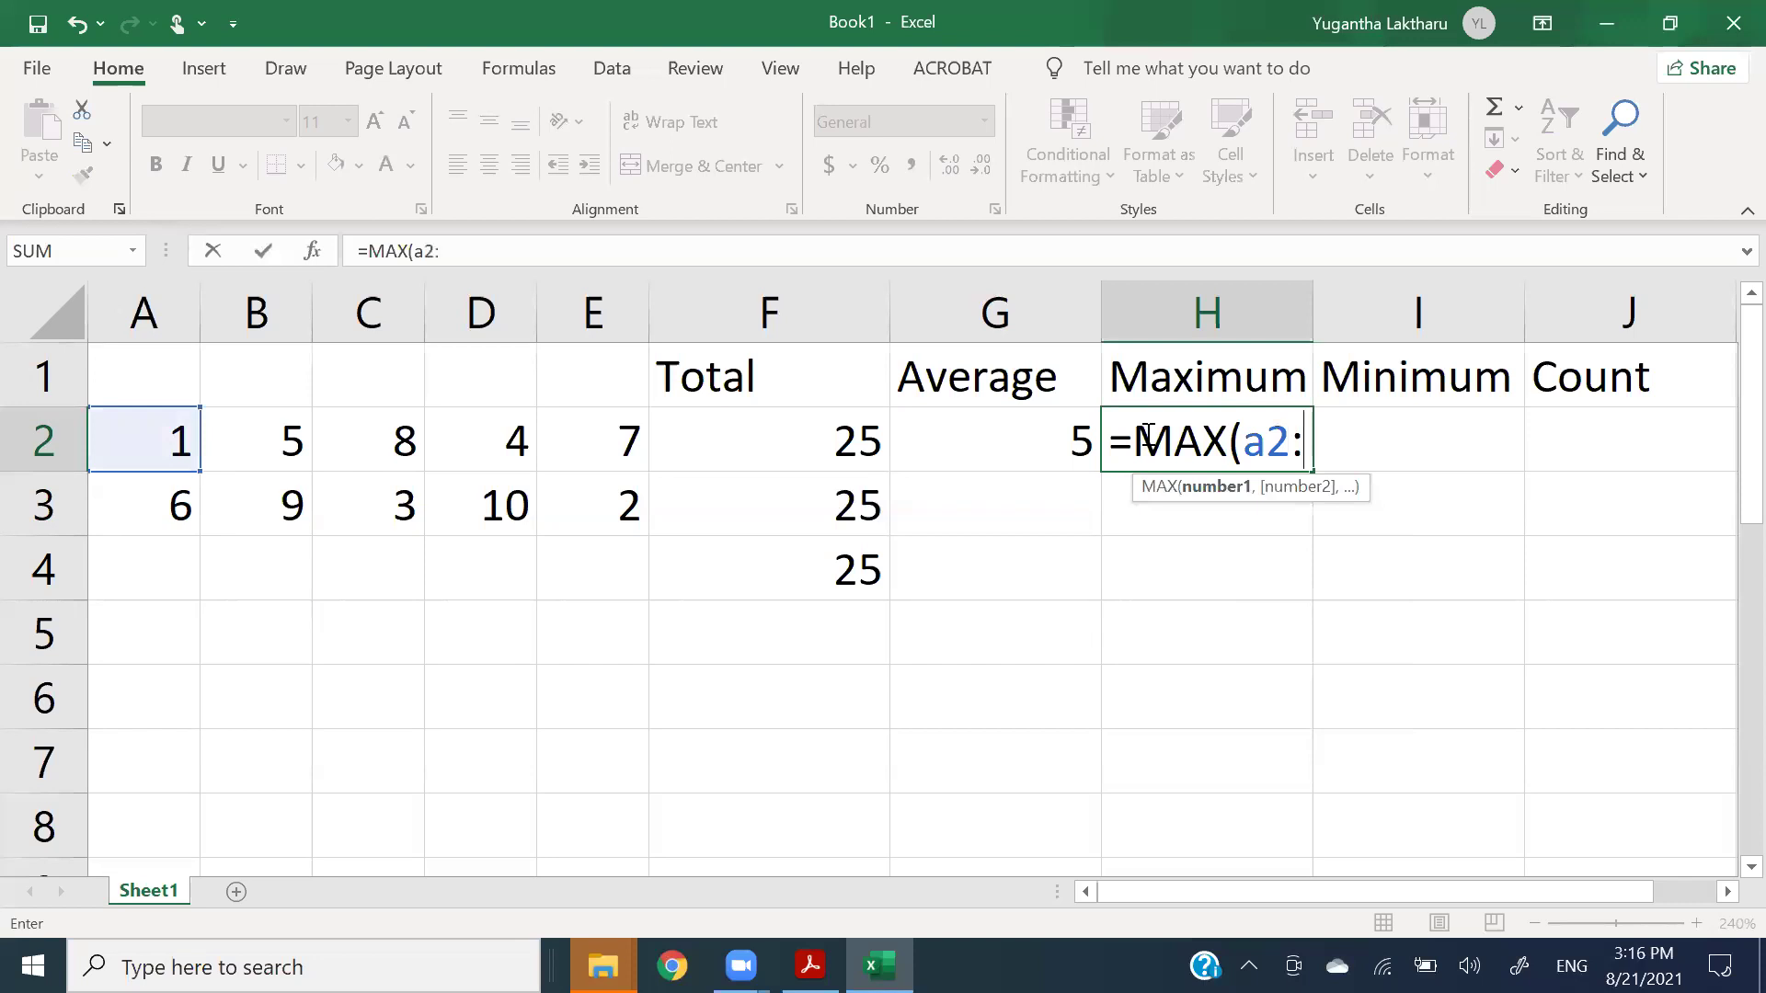
{"action": "type", "text": "e"}
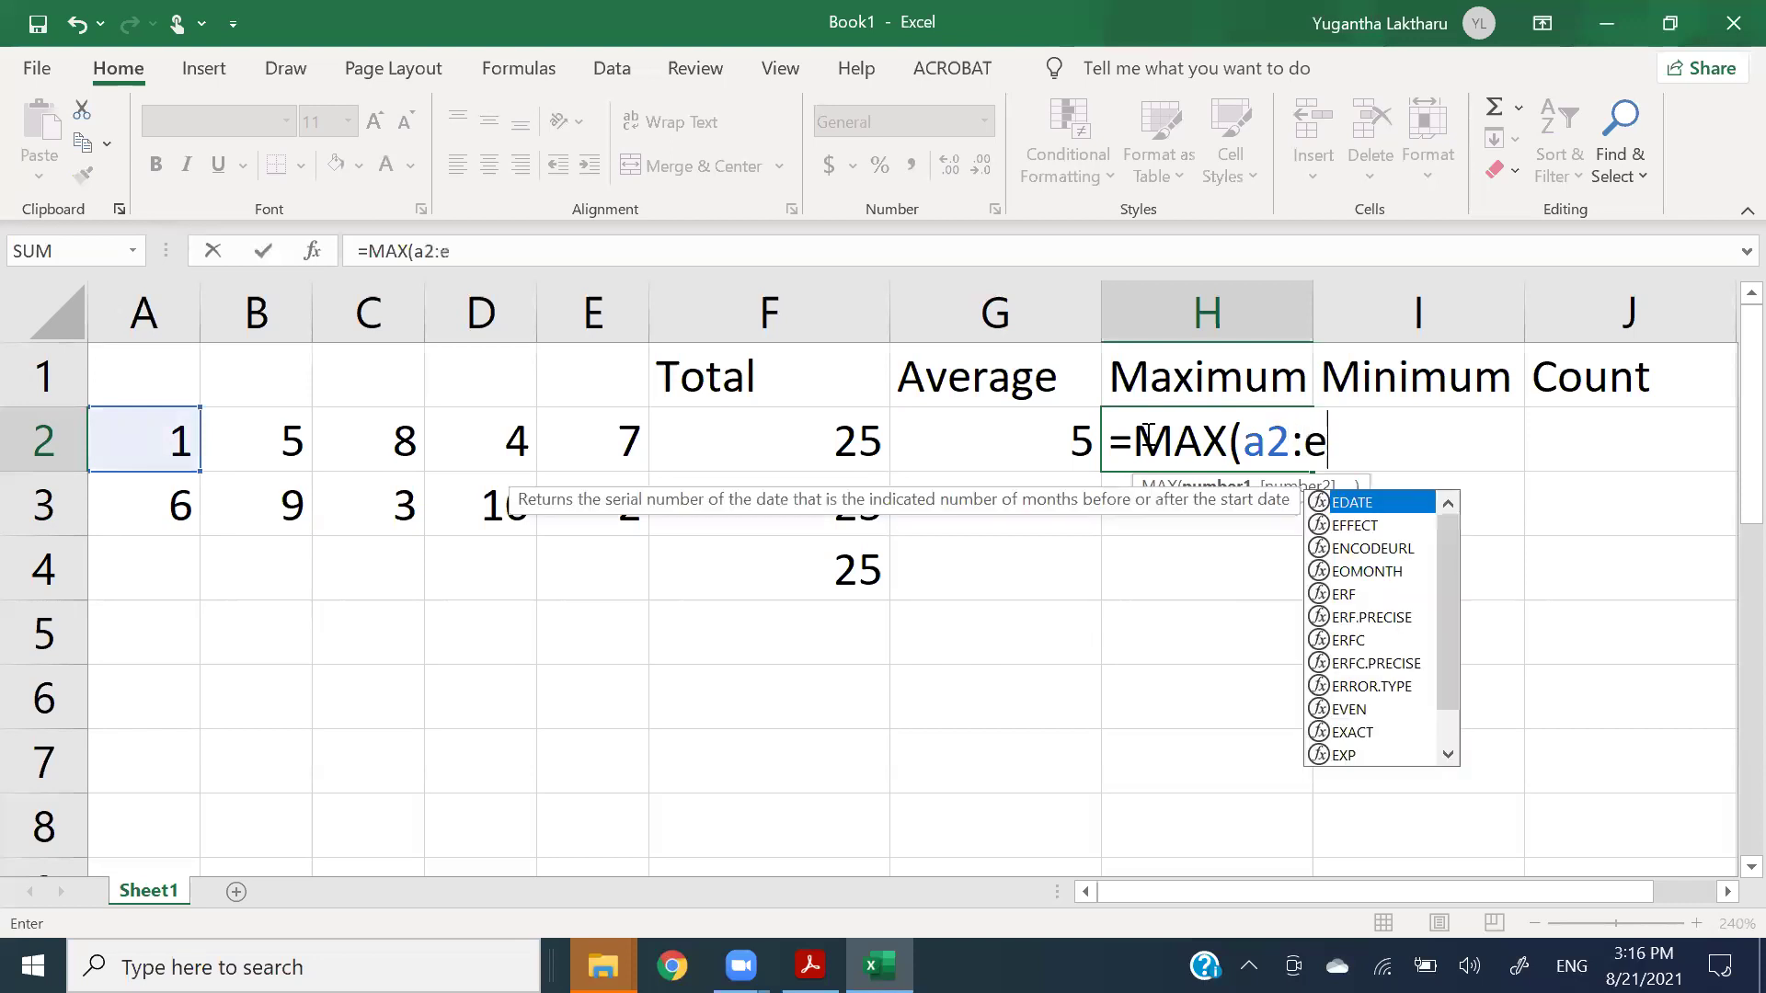
{"action": "type", "text": "2)"}
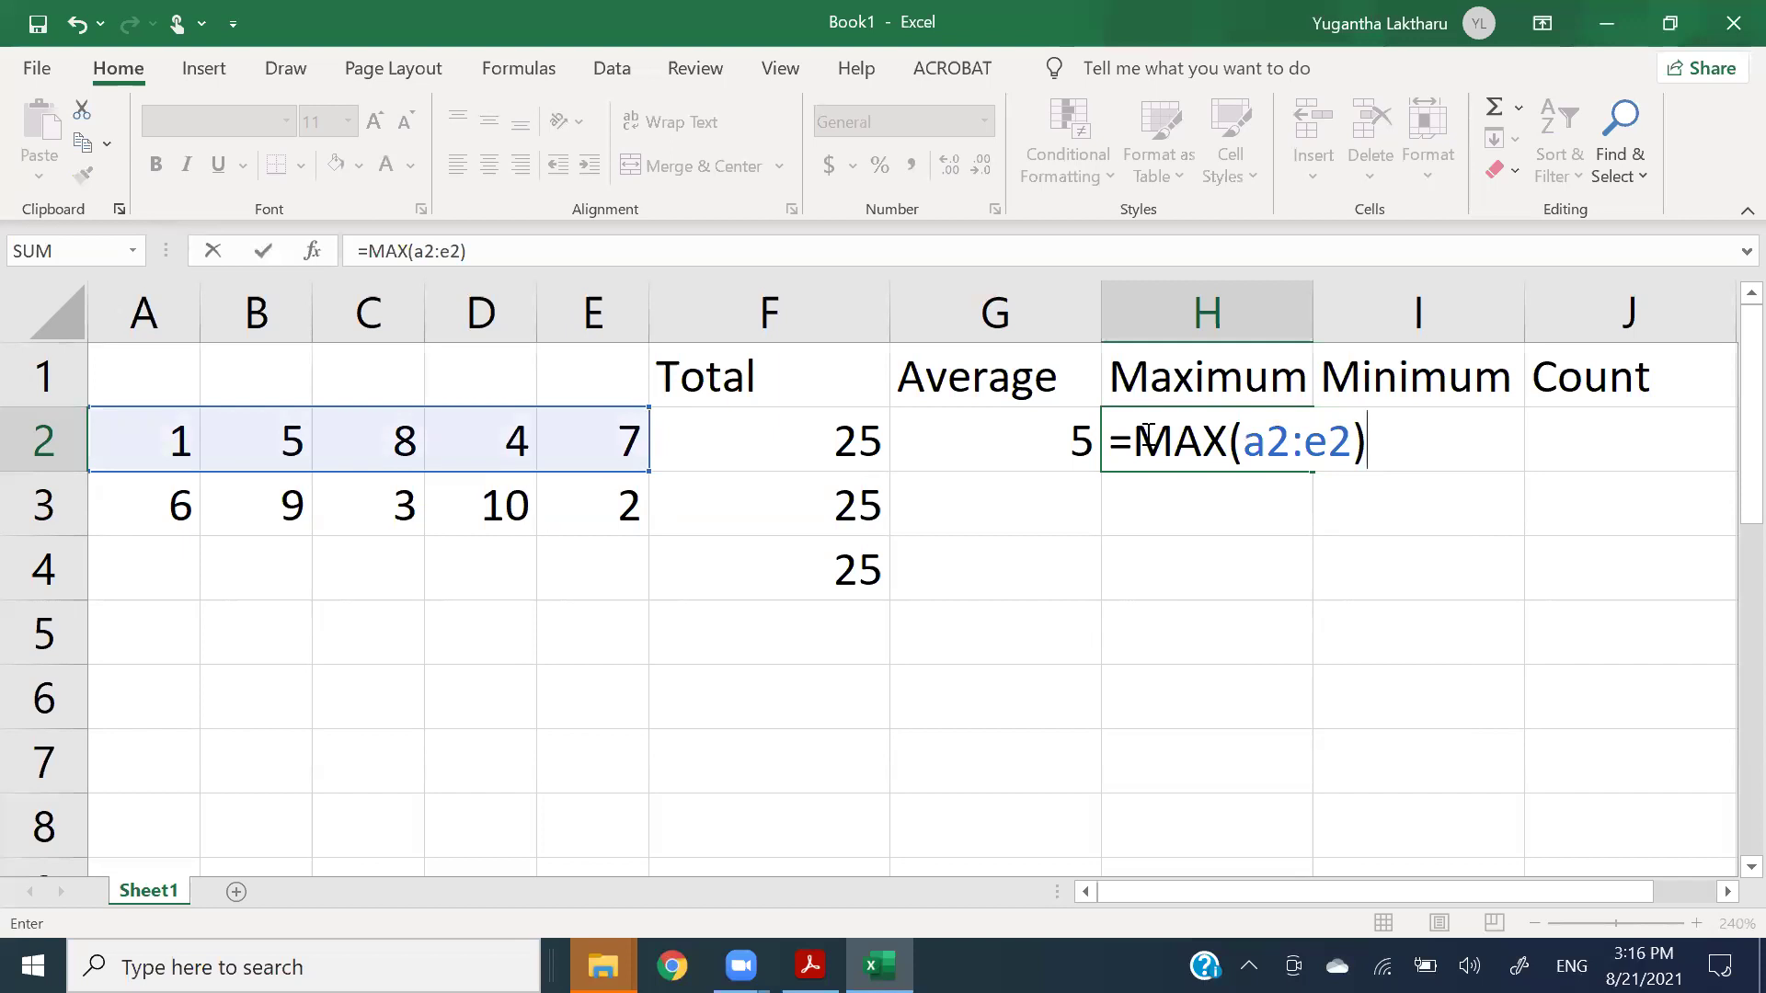
{"action": "key", "text": "Return"}
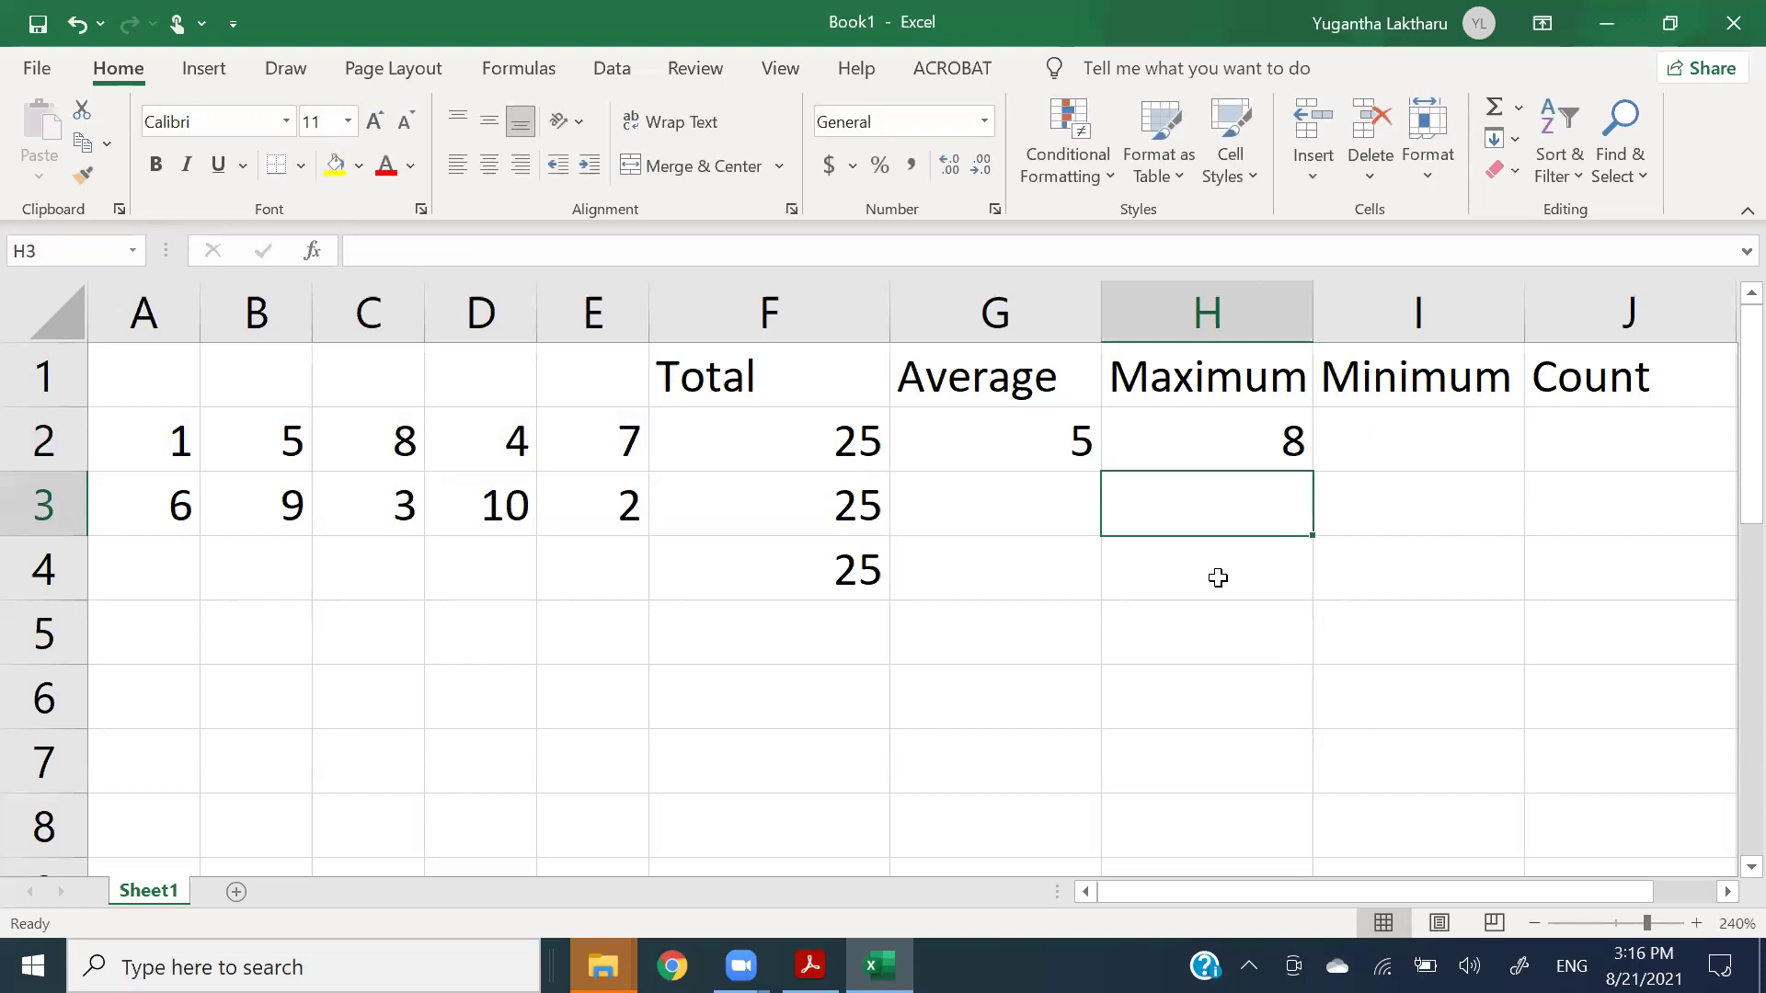
- Enter the formula =MIN(a2:e2) in cell I2, picking MIN from the function suggestions, and select cell J2 under Count
{"action": "left_click", "coordinate": [1372, 446]}
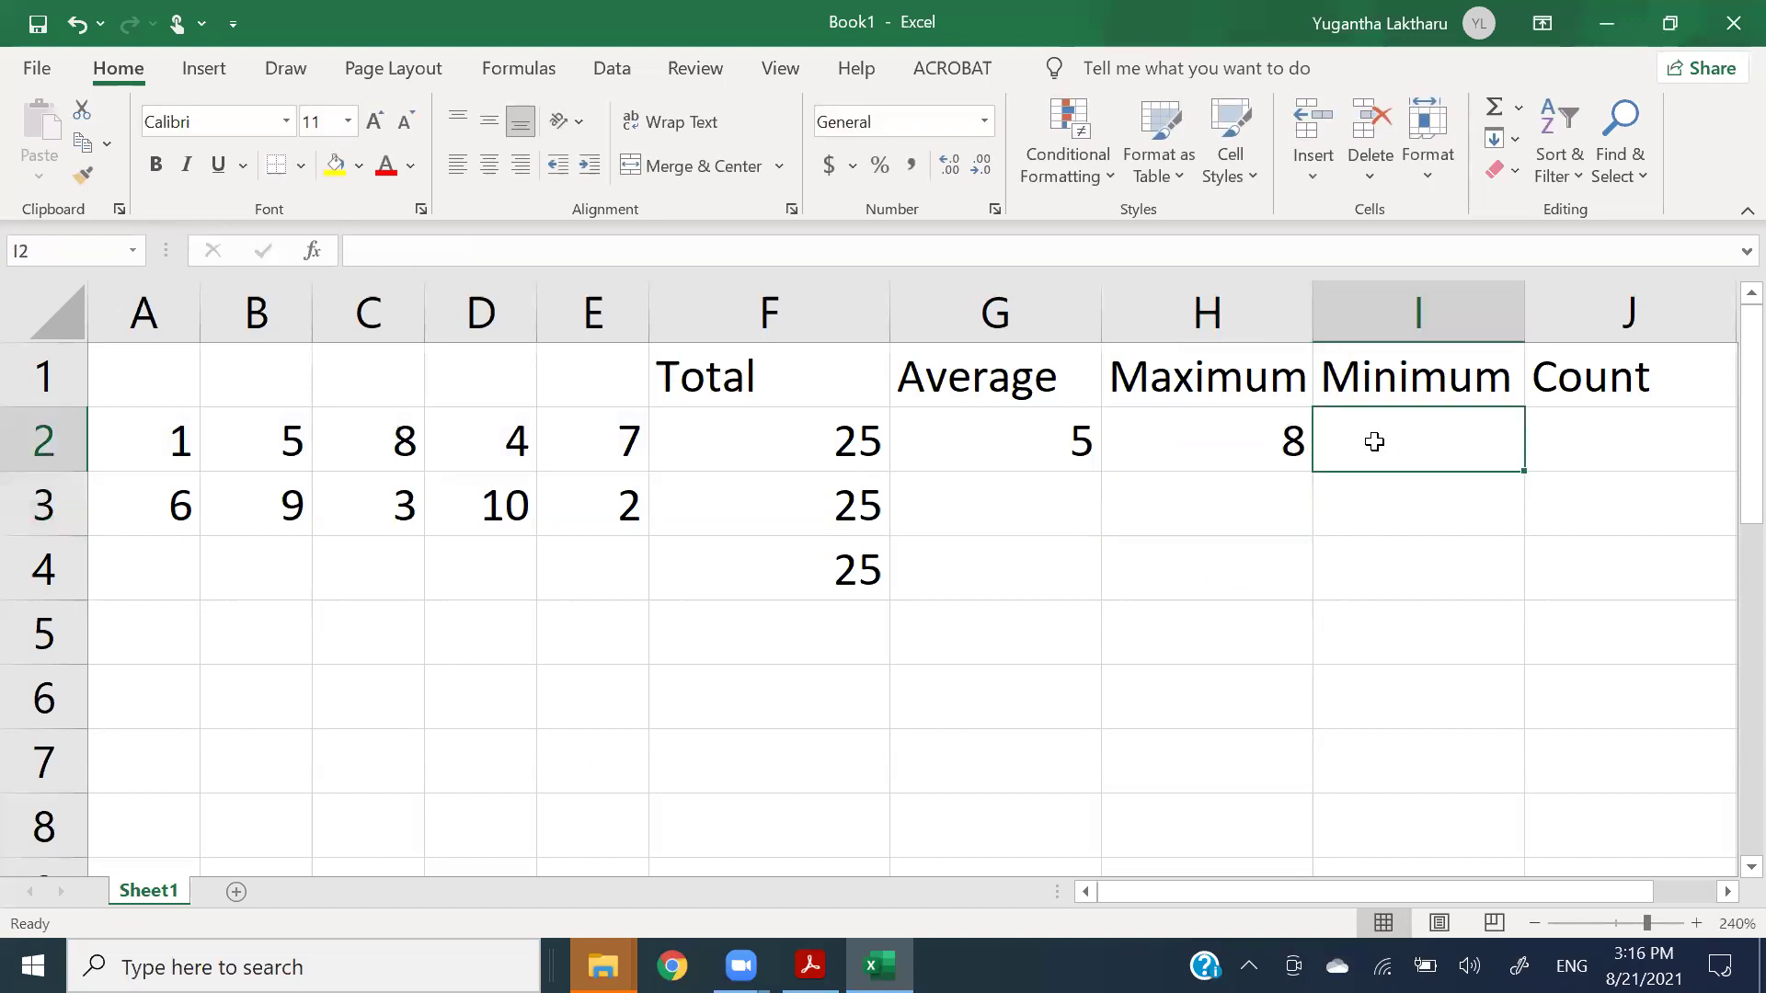
{"action": "type", "text": "=min"}
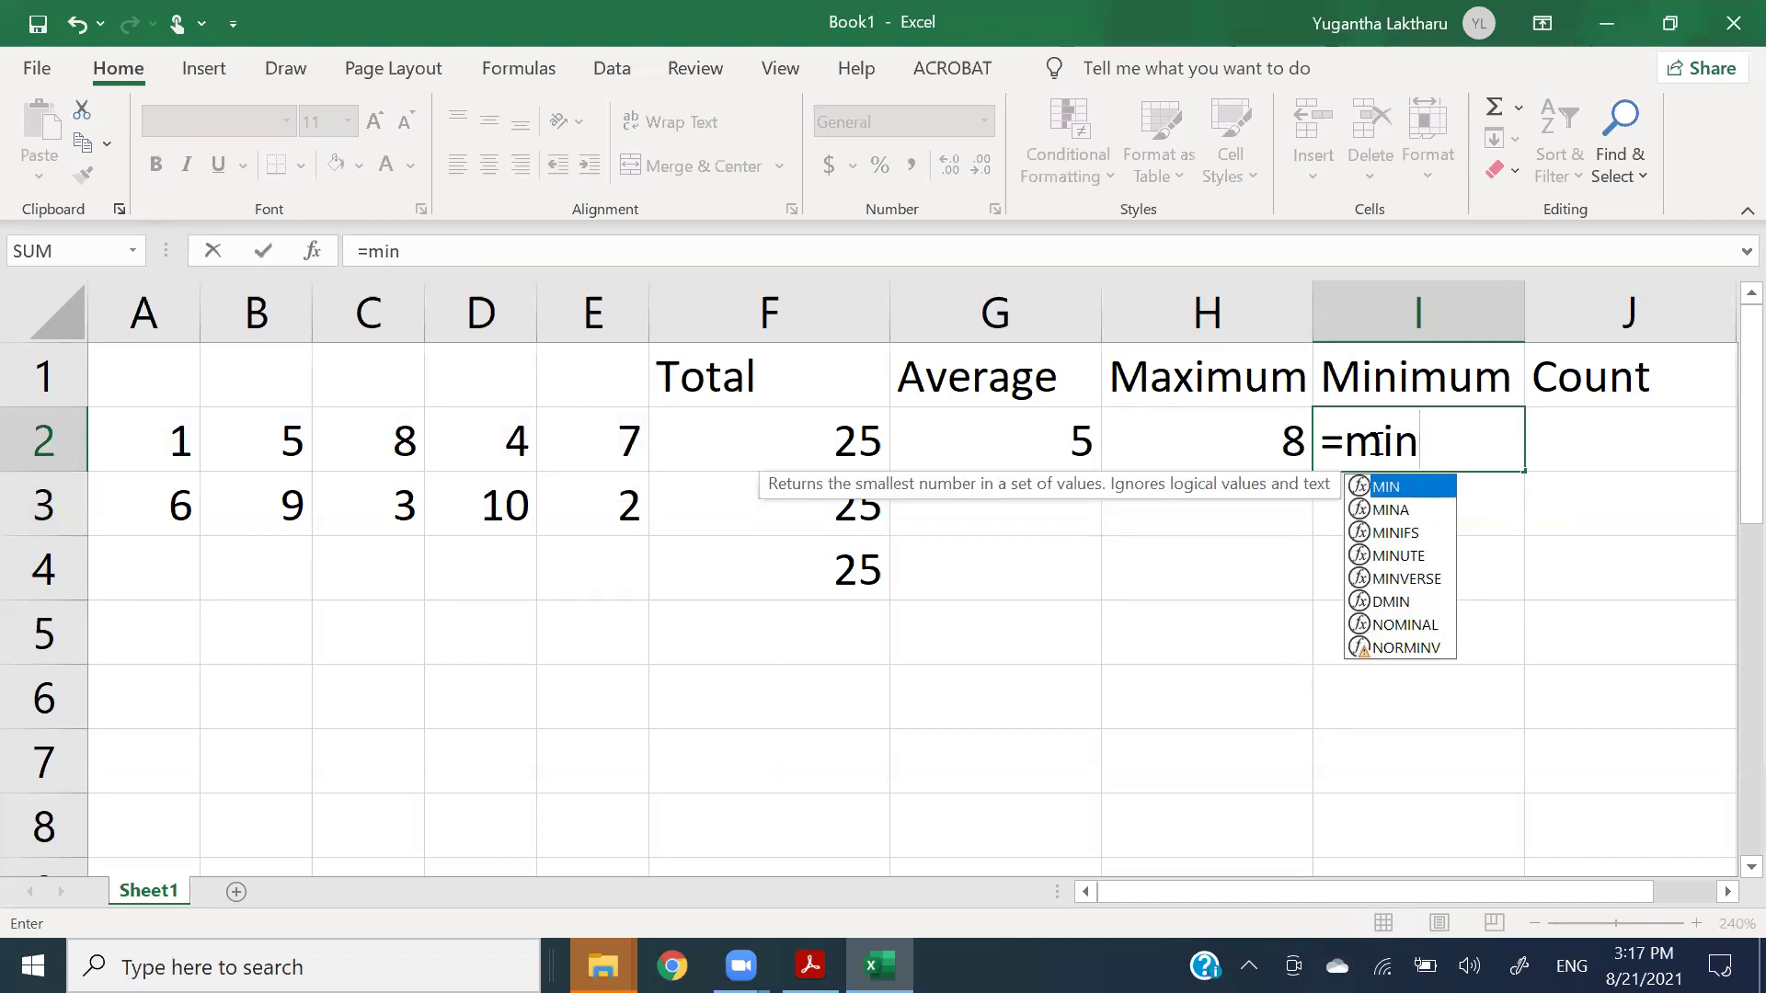
{"action": "key", "text": "Tab"}
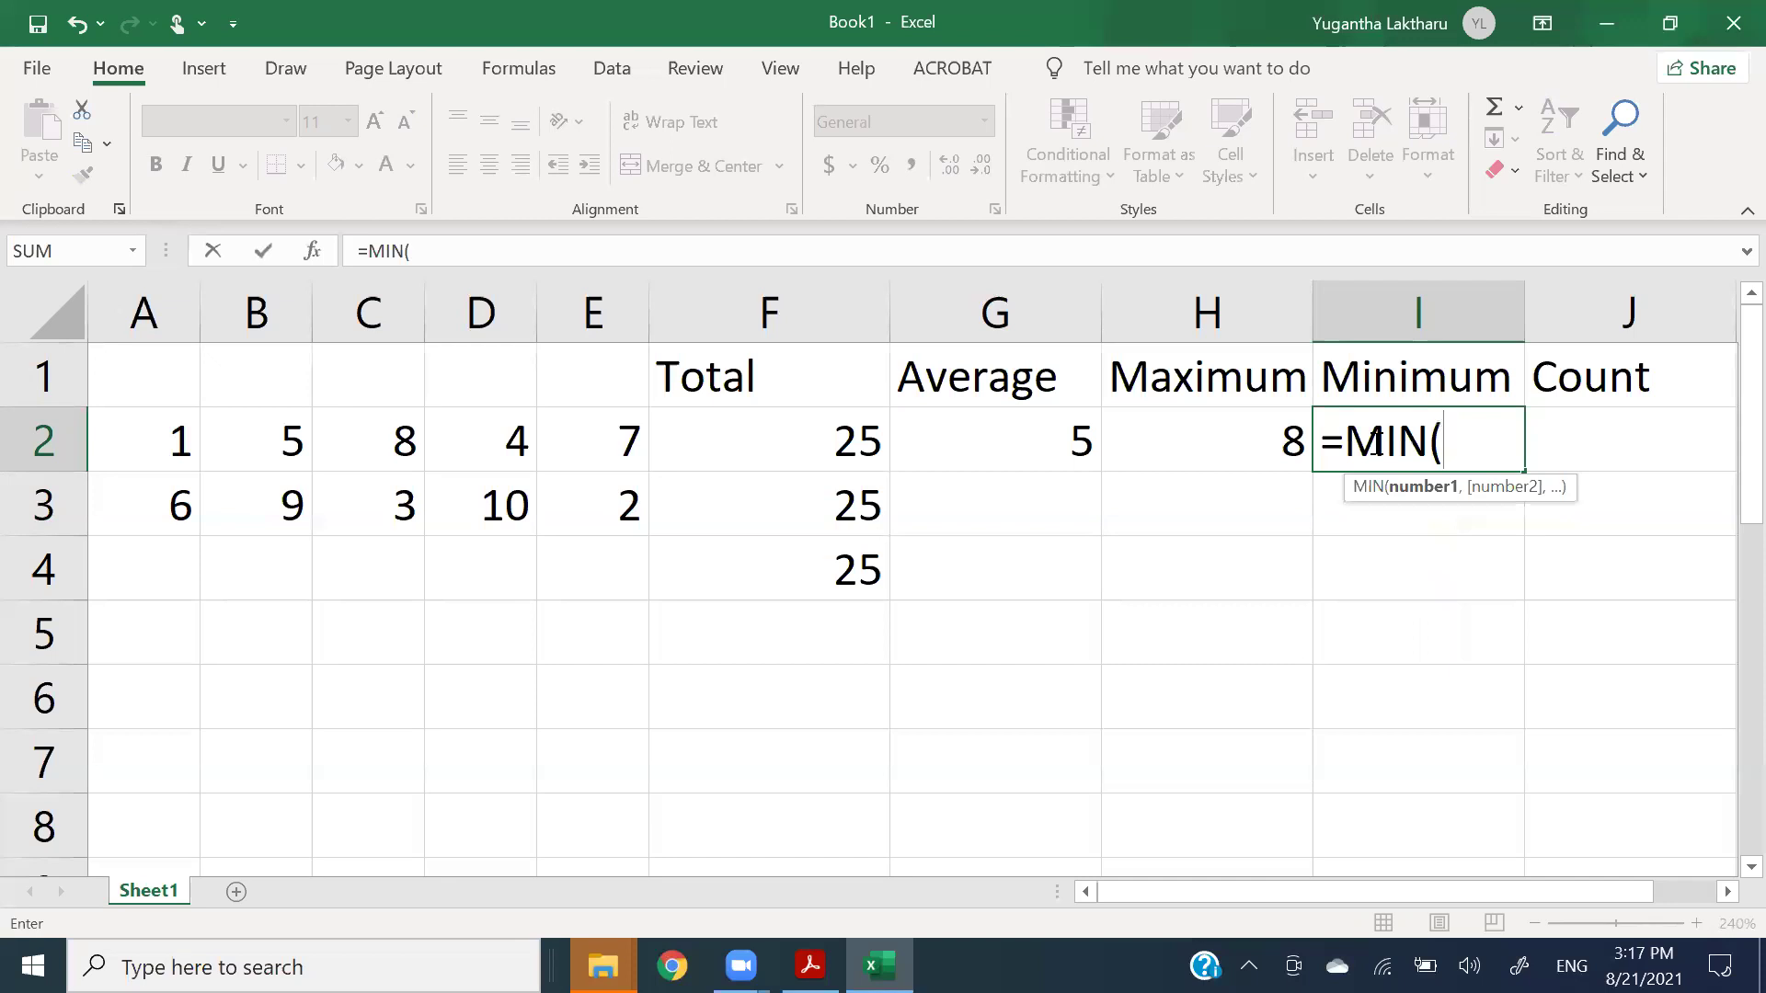
{"action": "type", "text": "a1"}
{"action": "key", "text": "BackSpace"}
{"action": "type", "text": "2"}
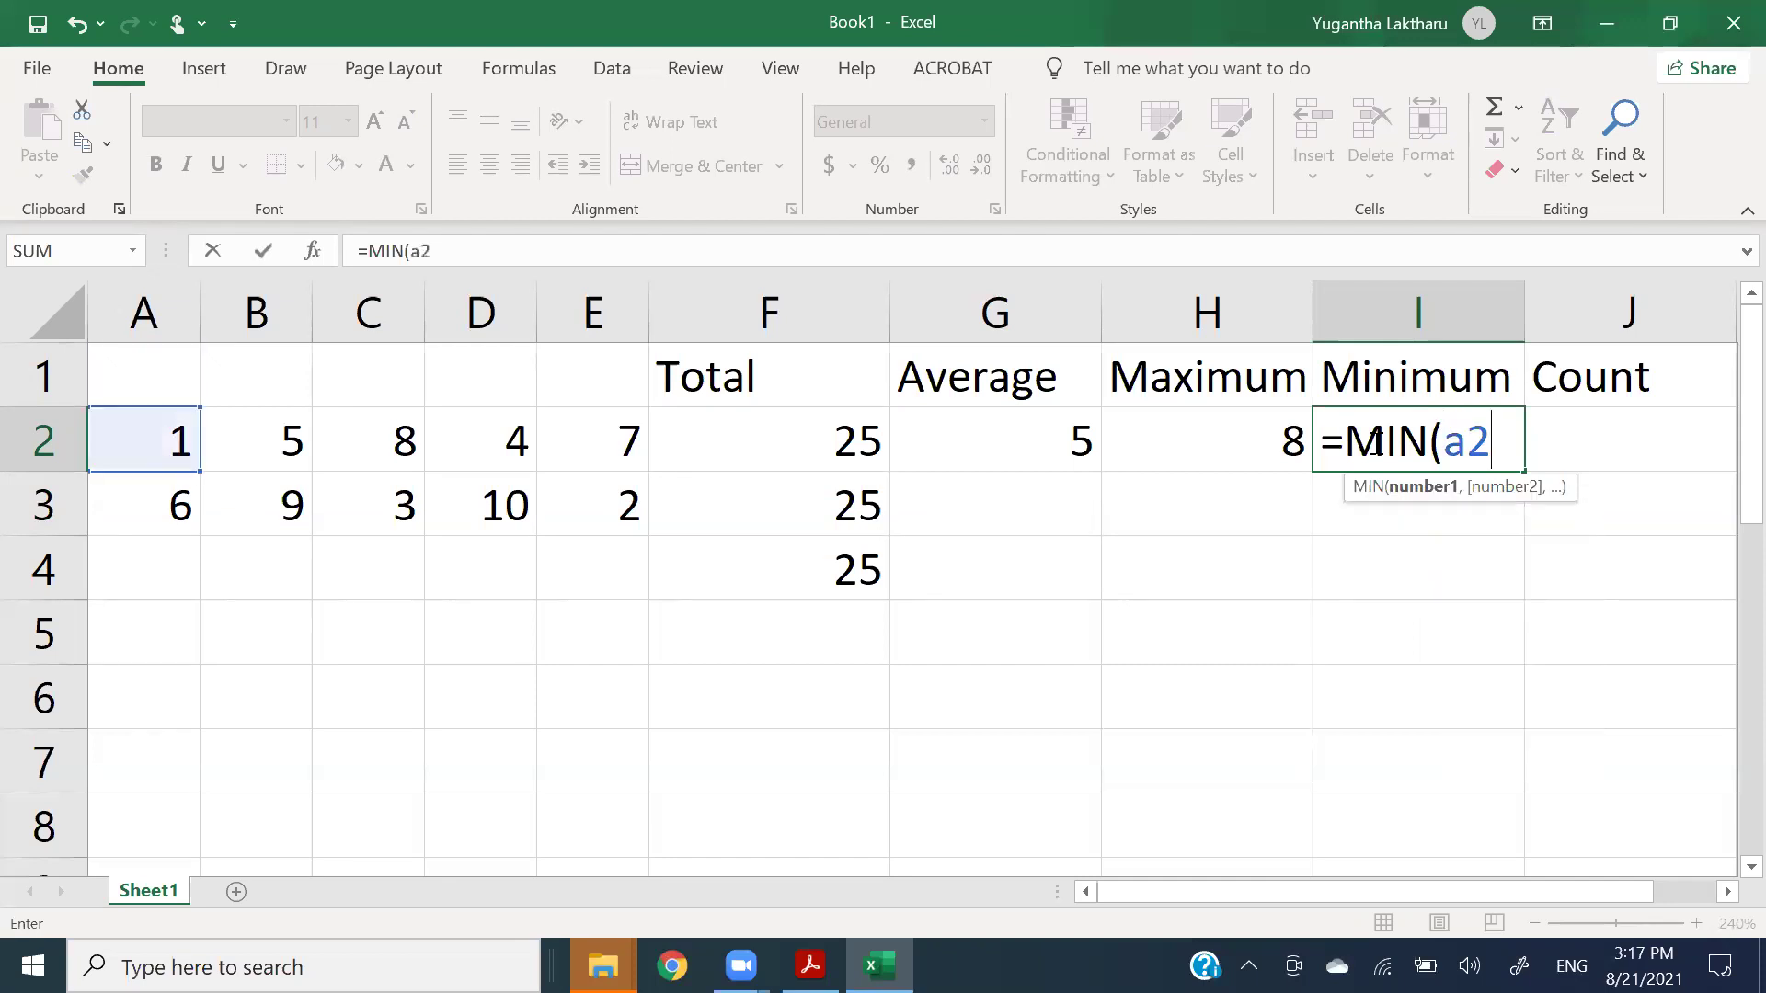
{"action": "type", "text": ":e2"}
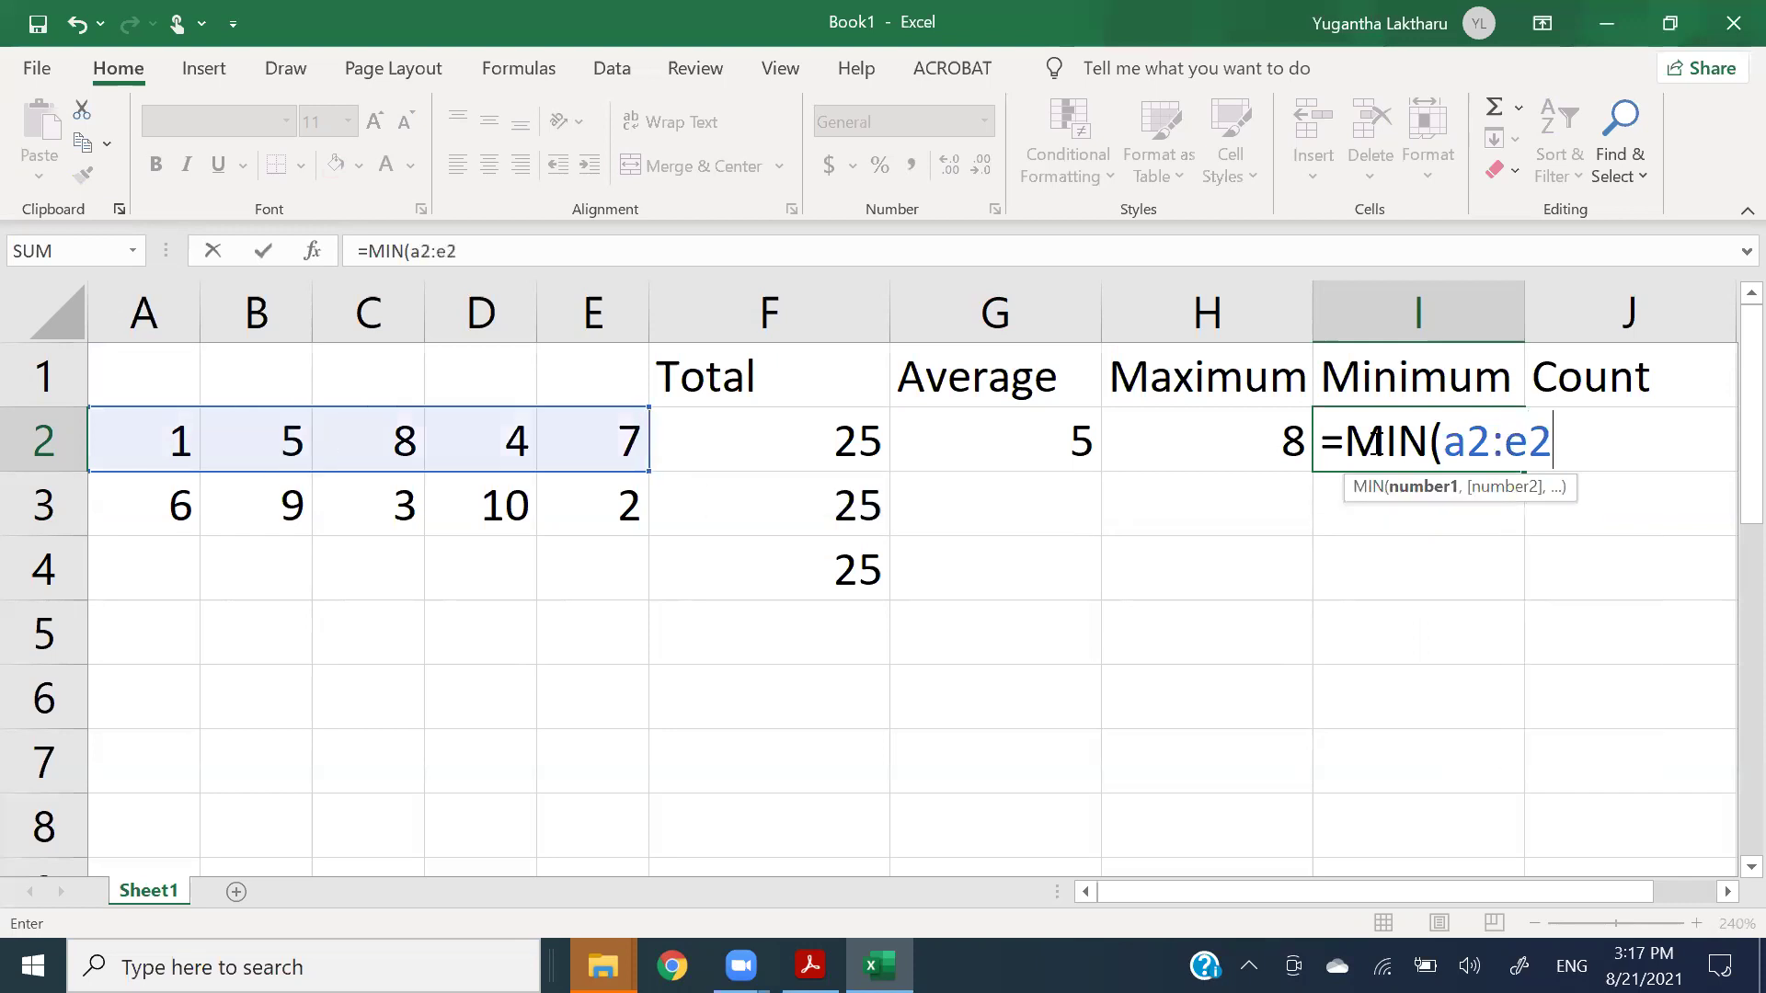
{"action": "type", "text": ")"}
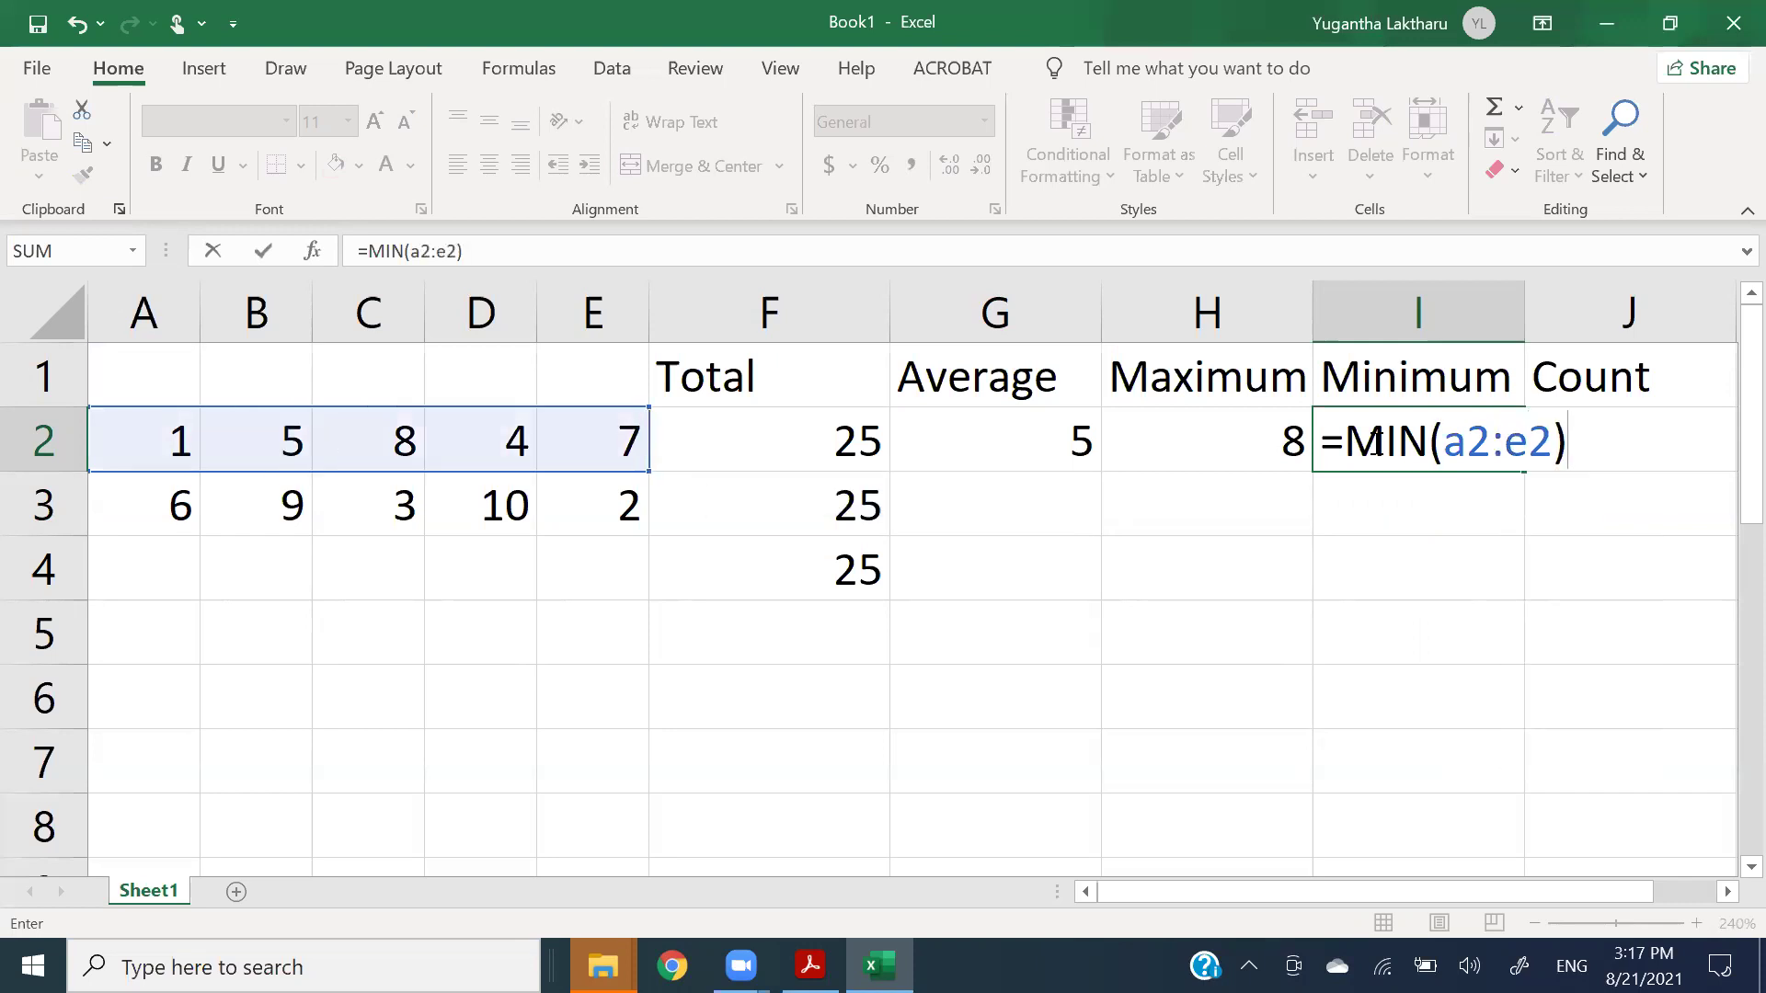
{"action": "key", "text": "Return"}
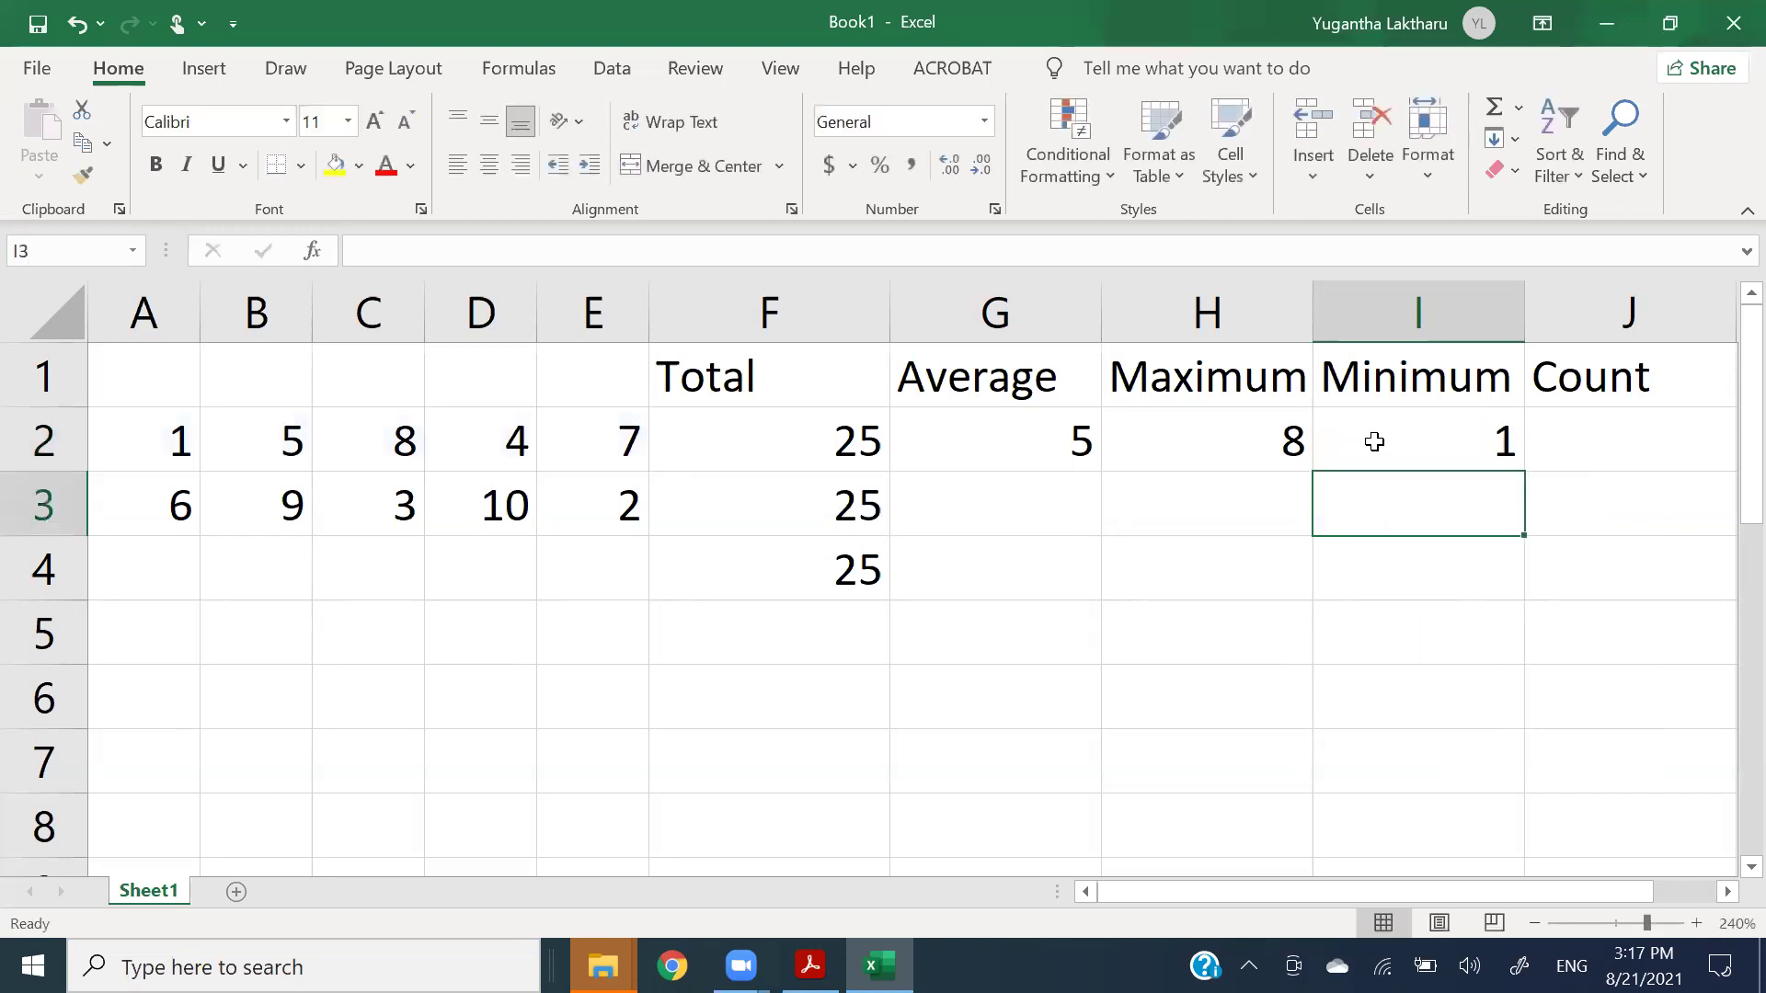
{"action": "left_click", "coordinate": [1374, 442]}
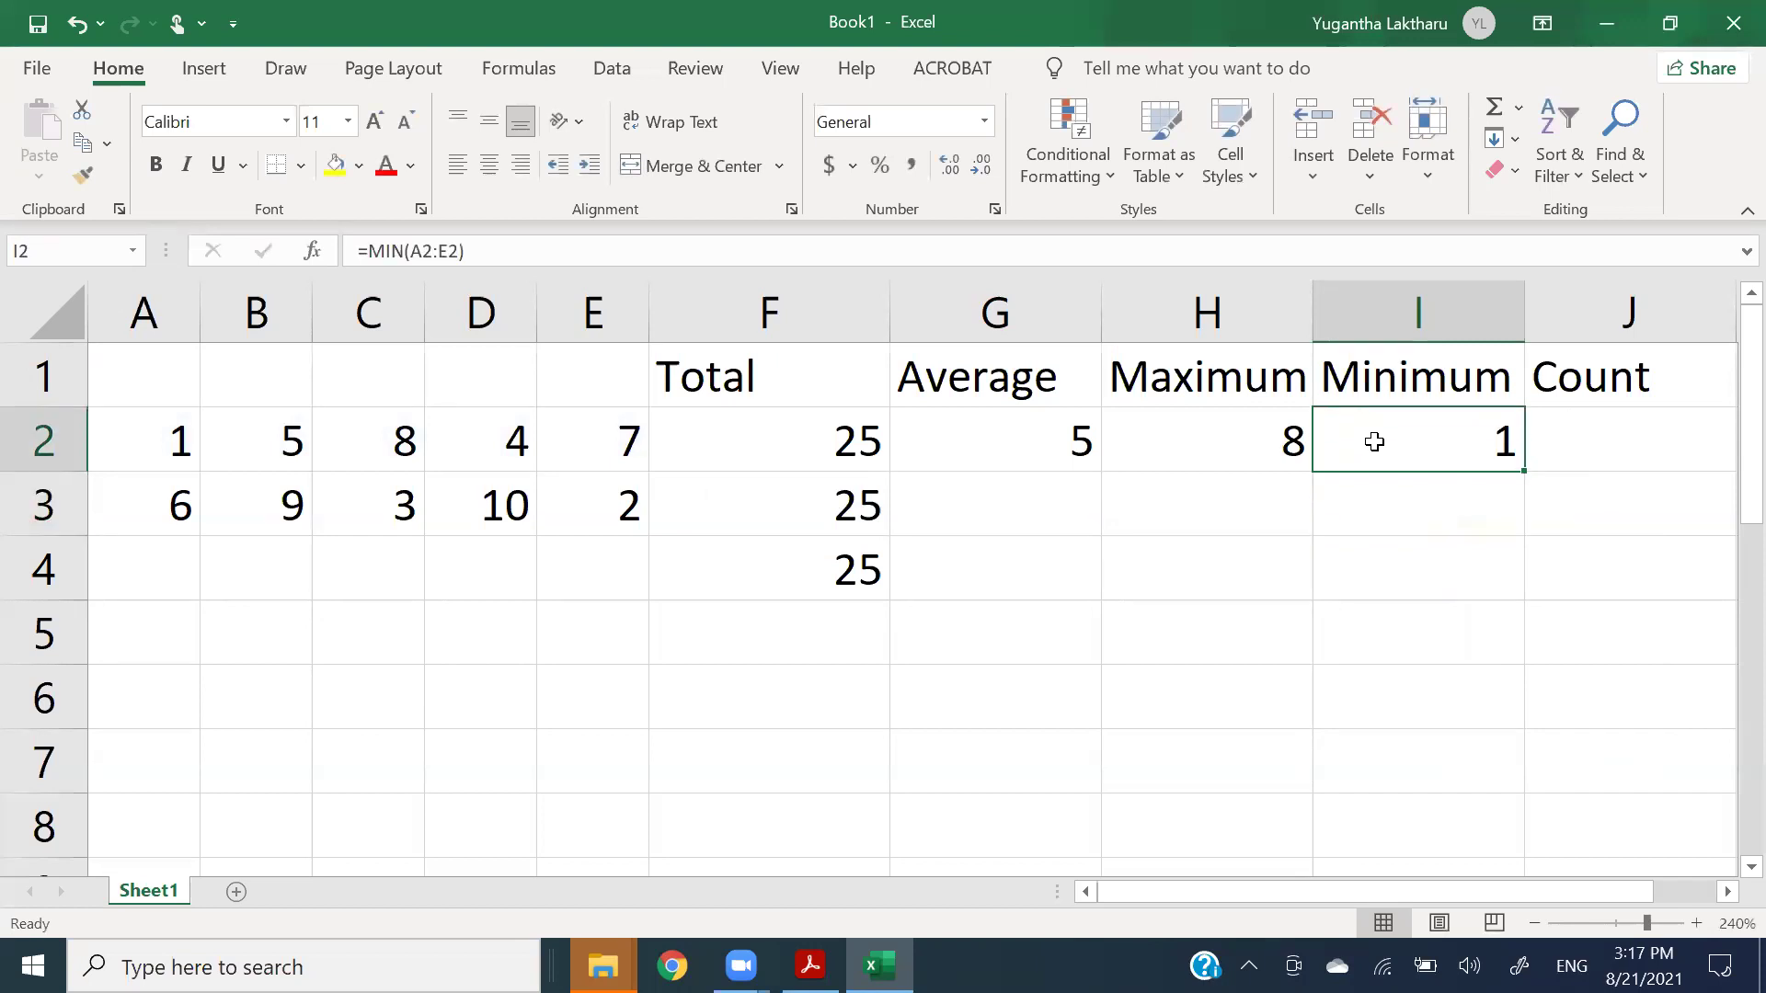
{"action": "left_click", "coordinate": [1590, 427]}
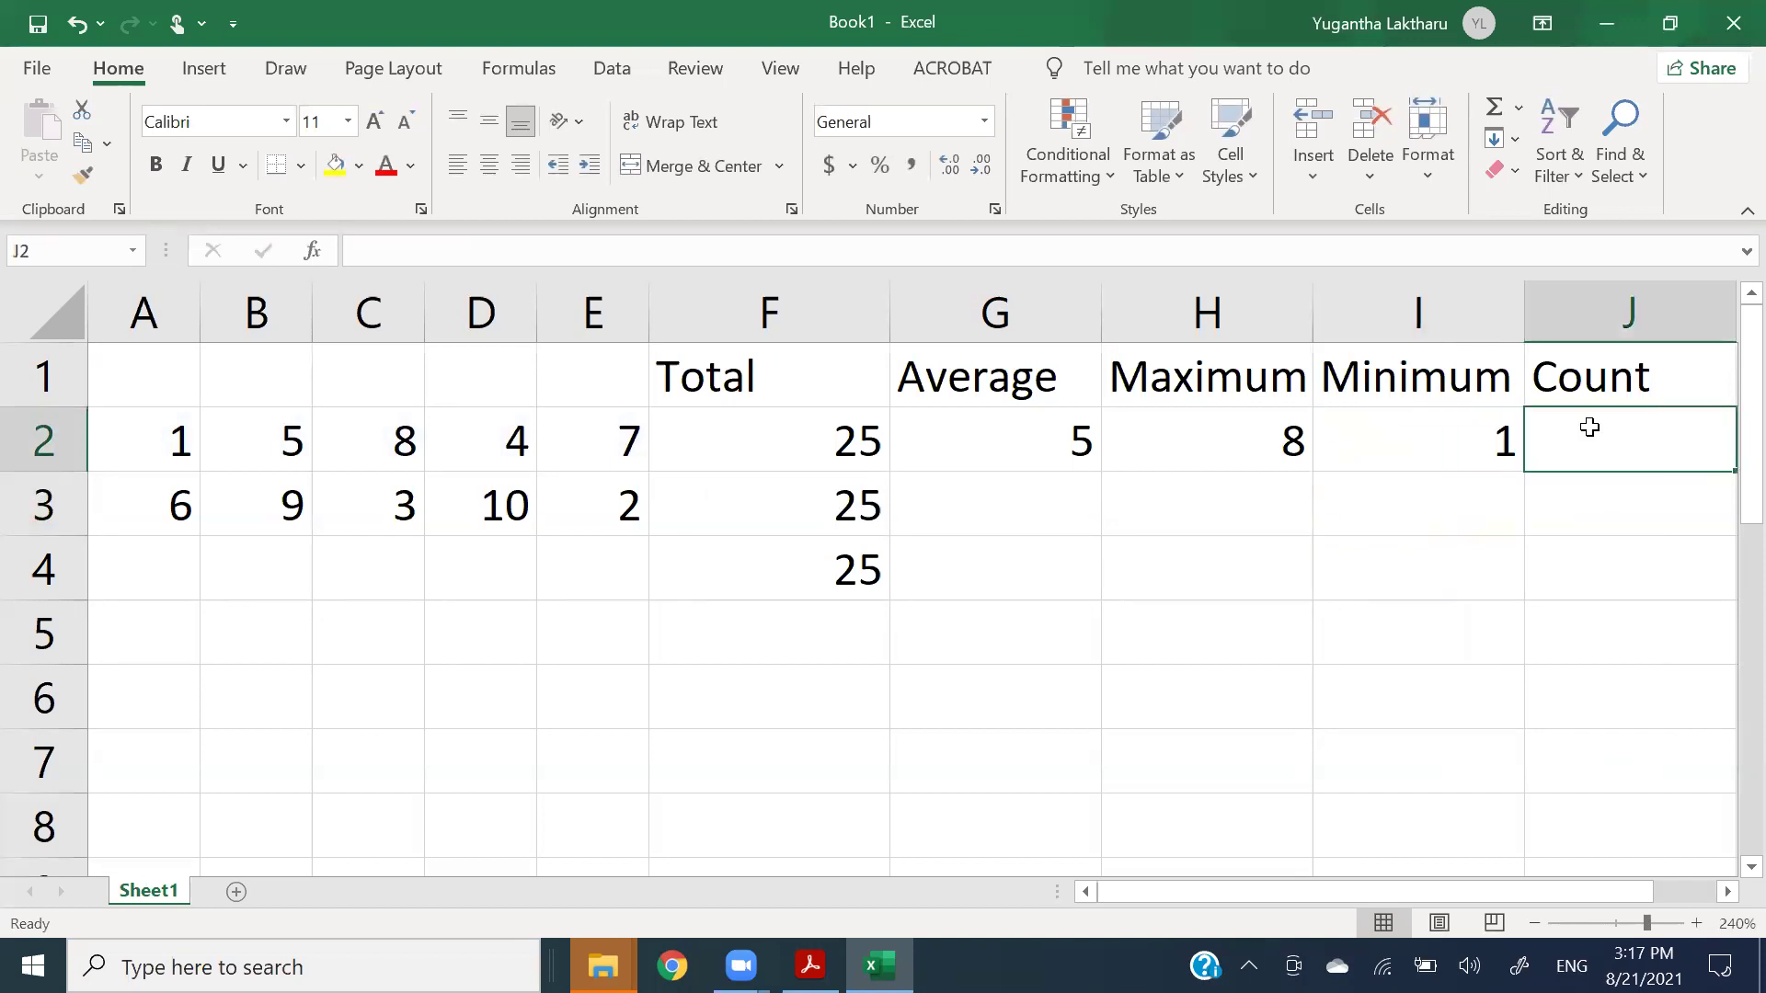
{"action": "type", "text": "="}
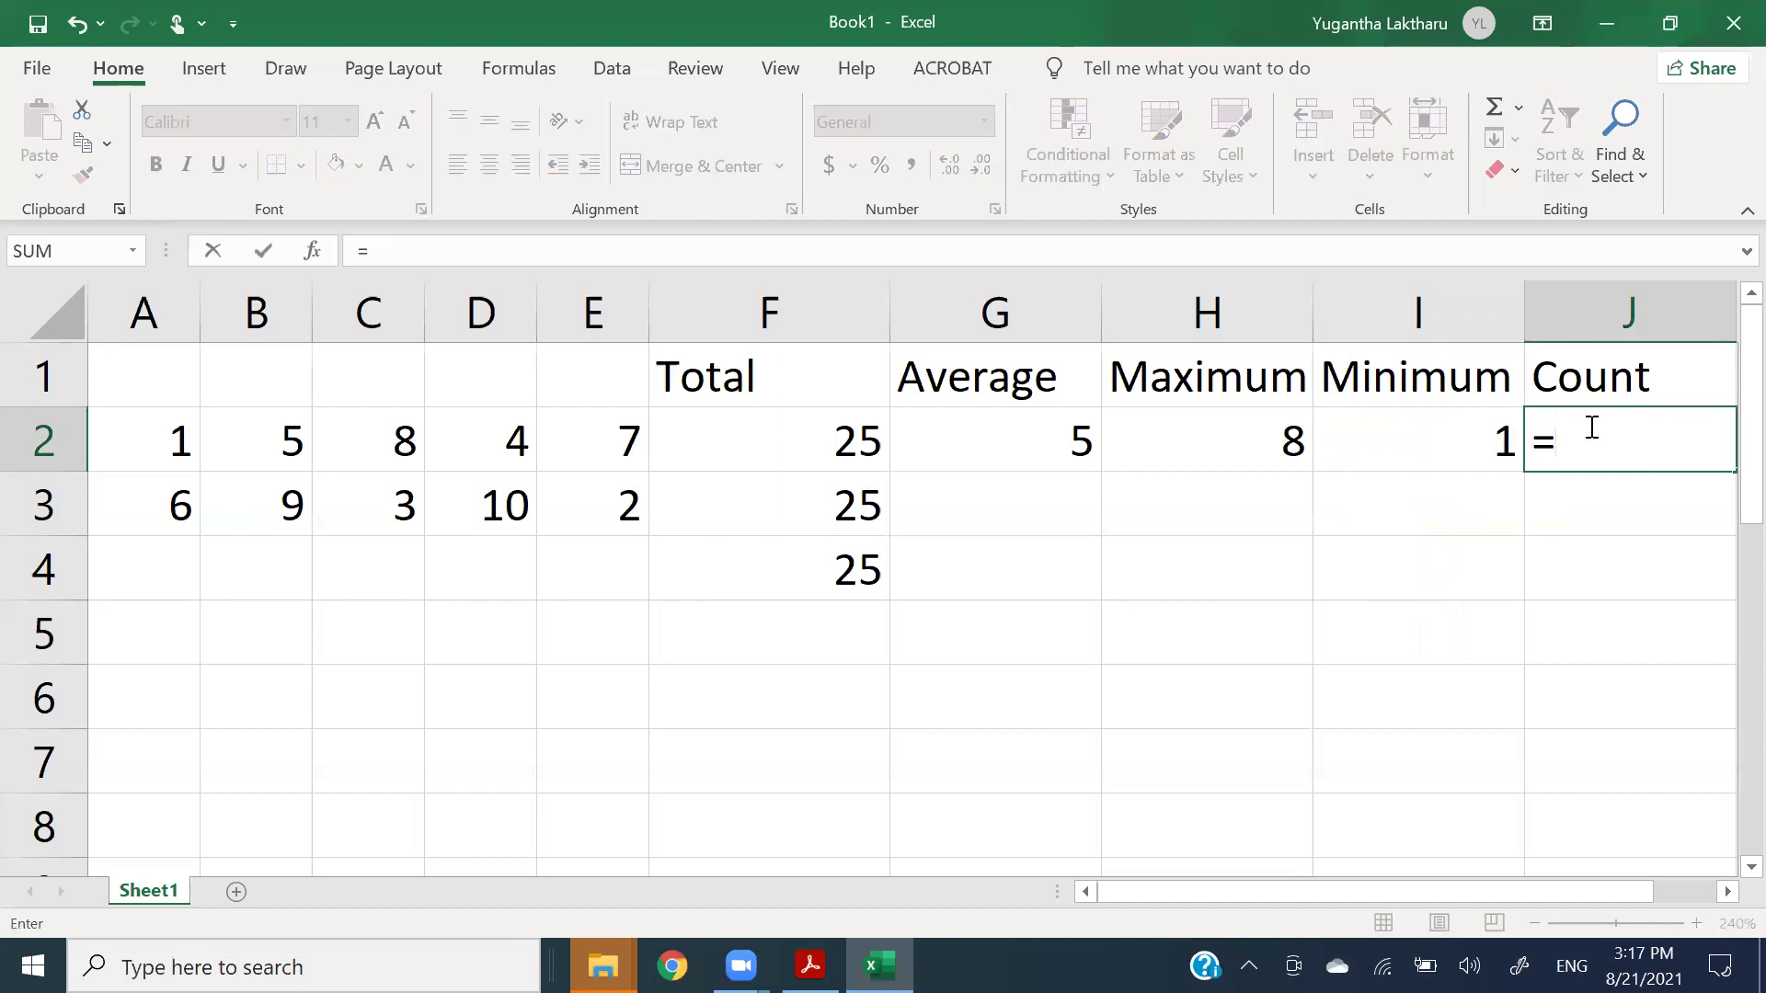
{"action": "type", "text": "a2"}
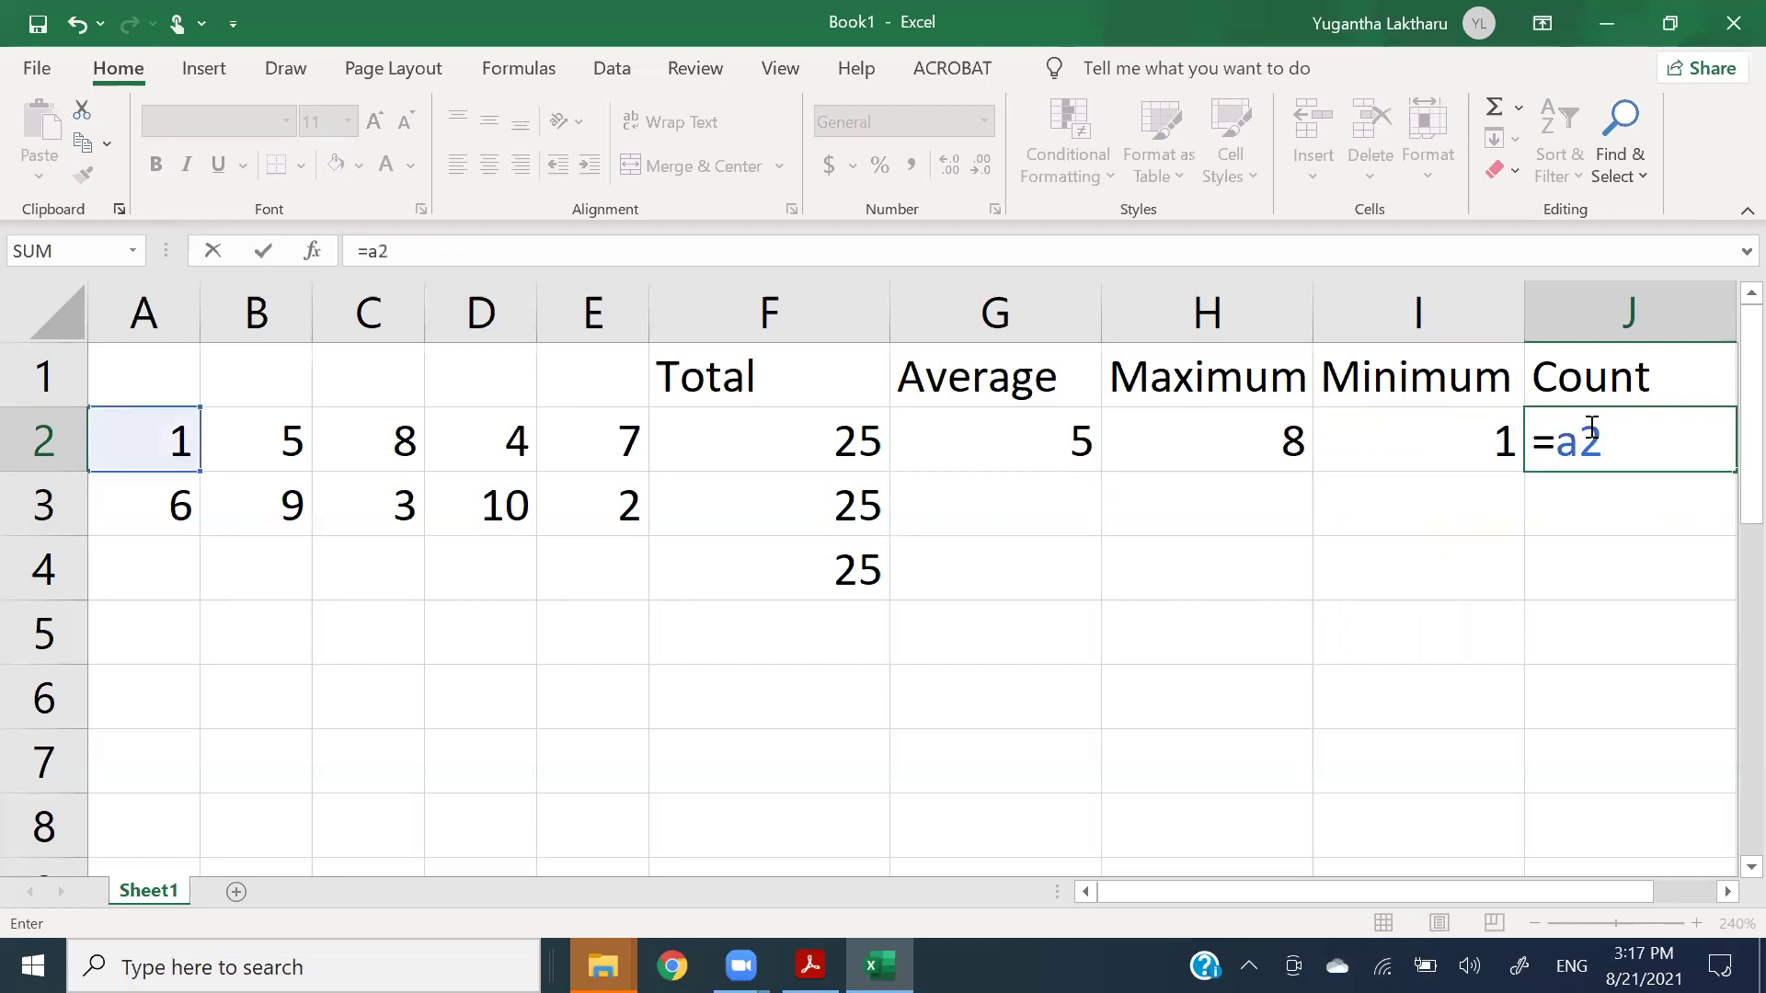
{"action": "type", "text": ":e2"}
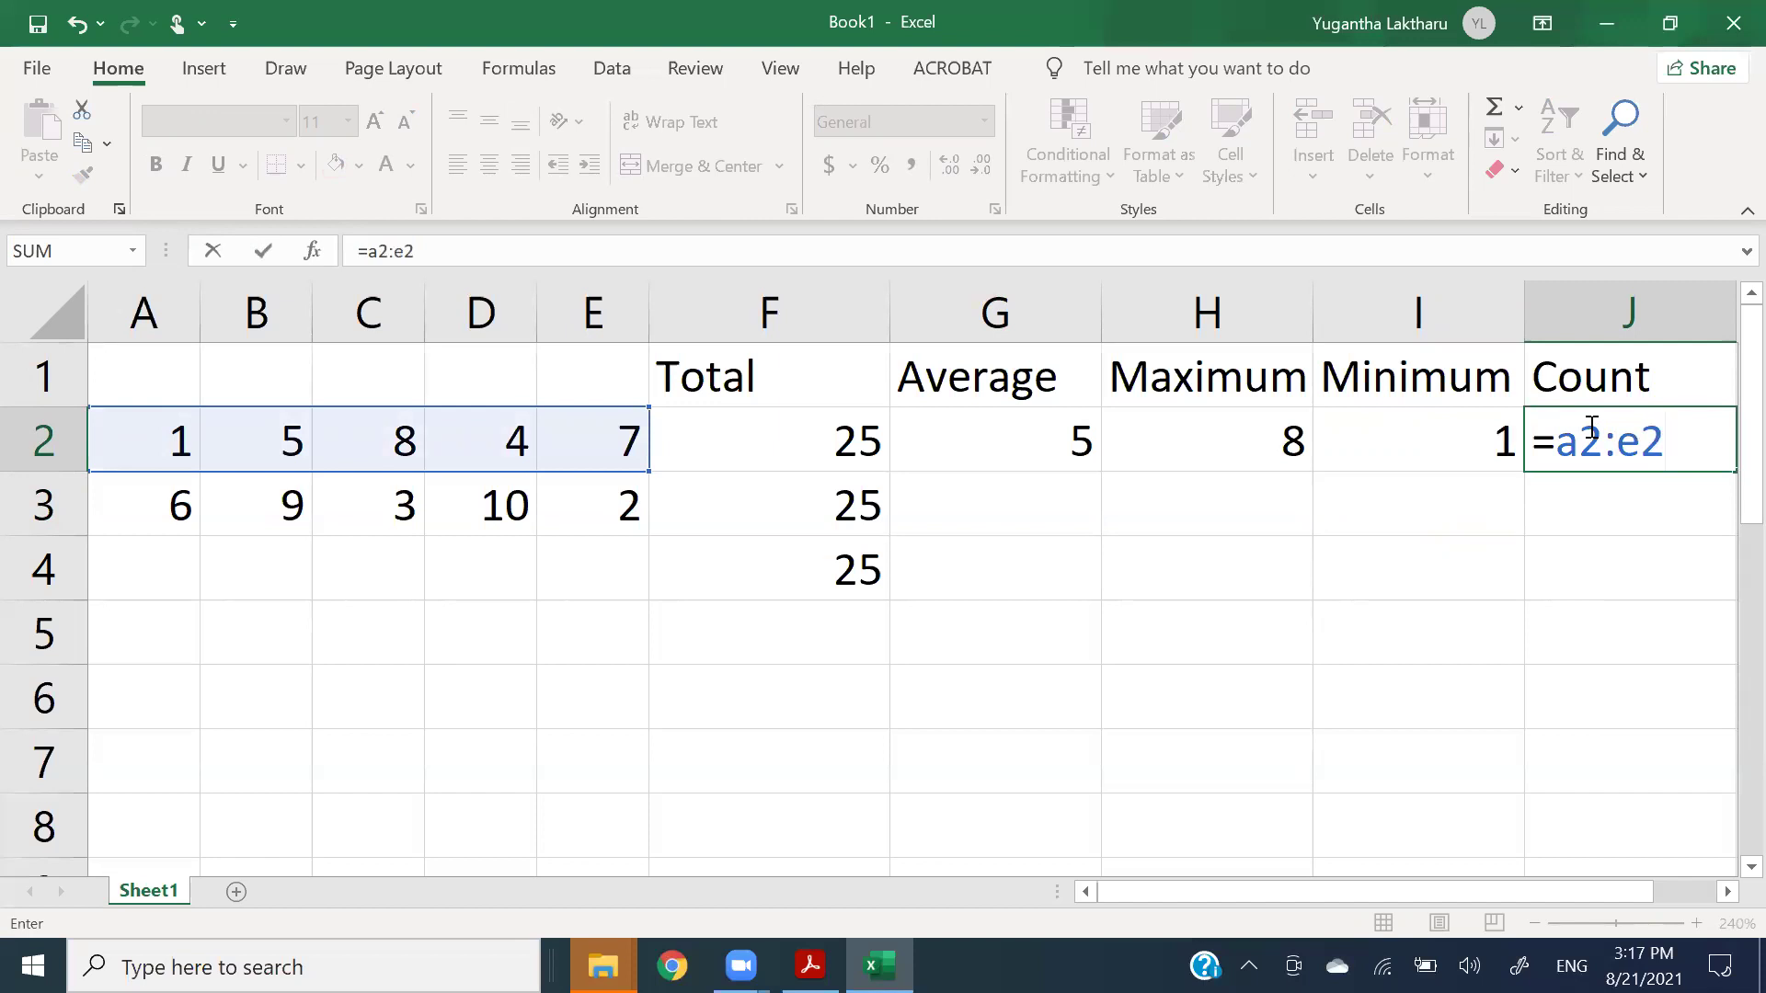
{"action": "key", "text": "BackSpace"}
{"action": "key", "text": "BackSpace"}
{"action": "key", "text": "BackSpace"}
{"action": "key", "text": "BackSpace"}
{"action": "key", "text": "BackSpace"}
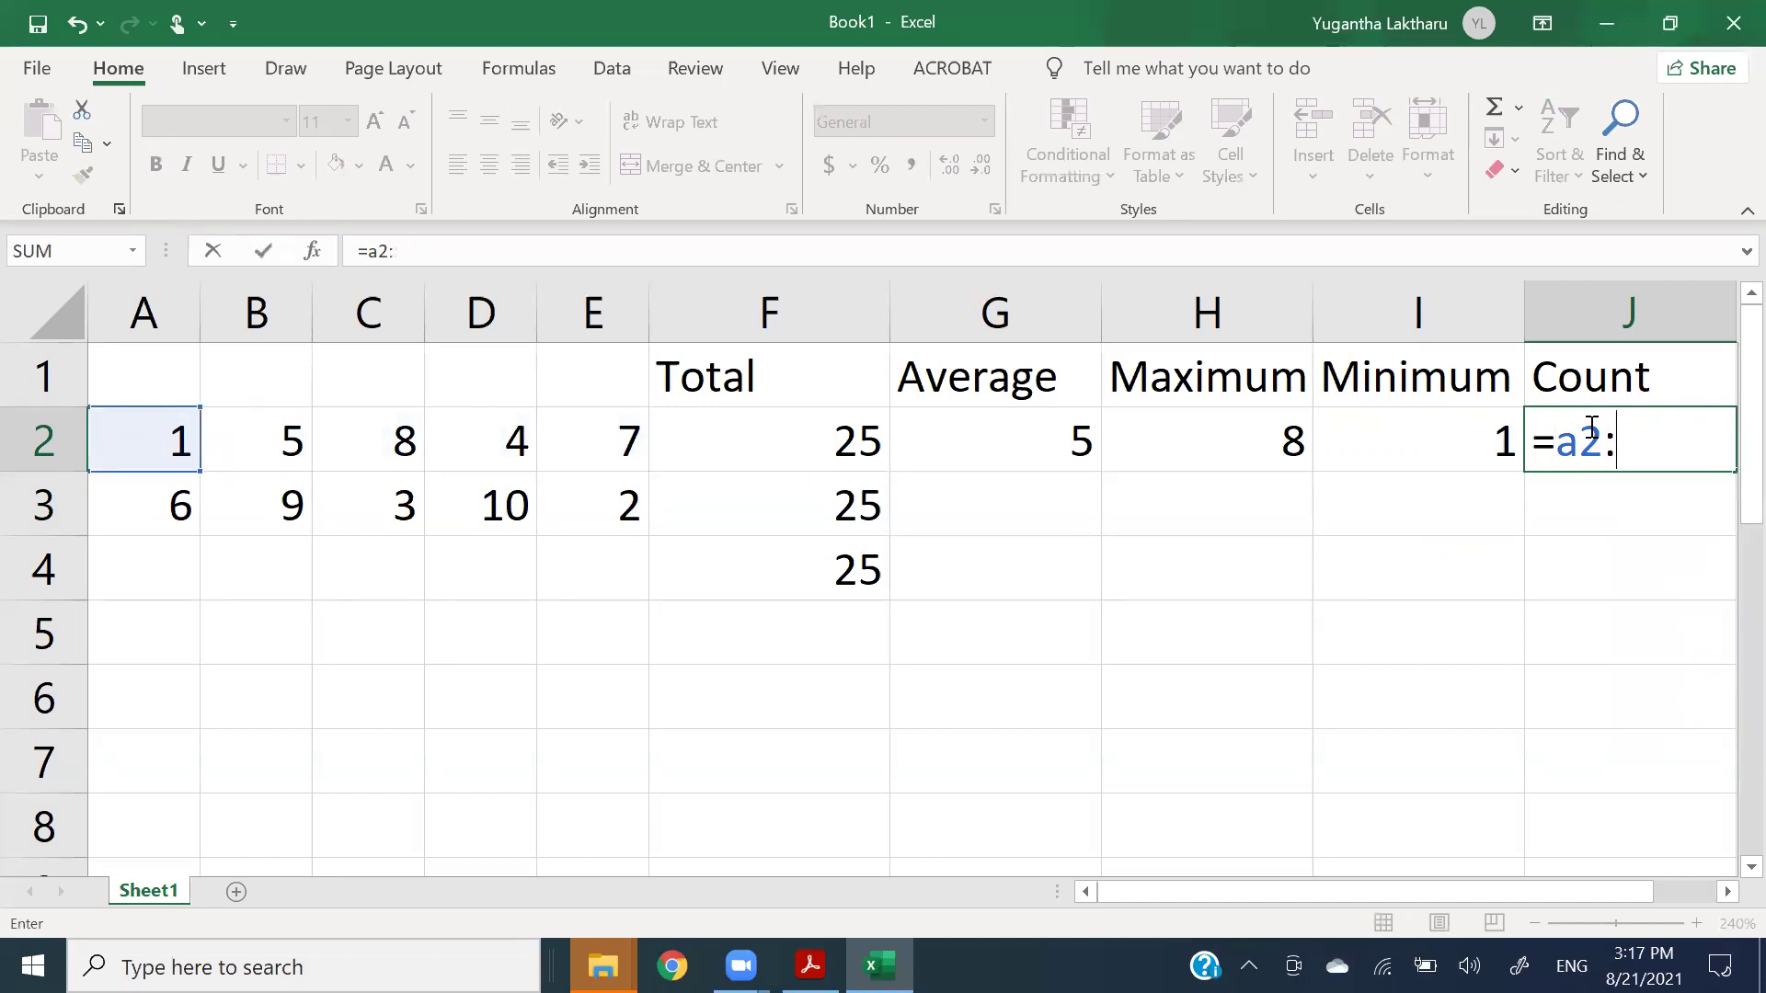
- Enter the formula =COUNT(a2:e2) in cell J2, picking COUNT from the function suggestions
{"action": "type", "text": "cou"}
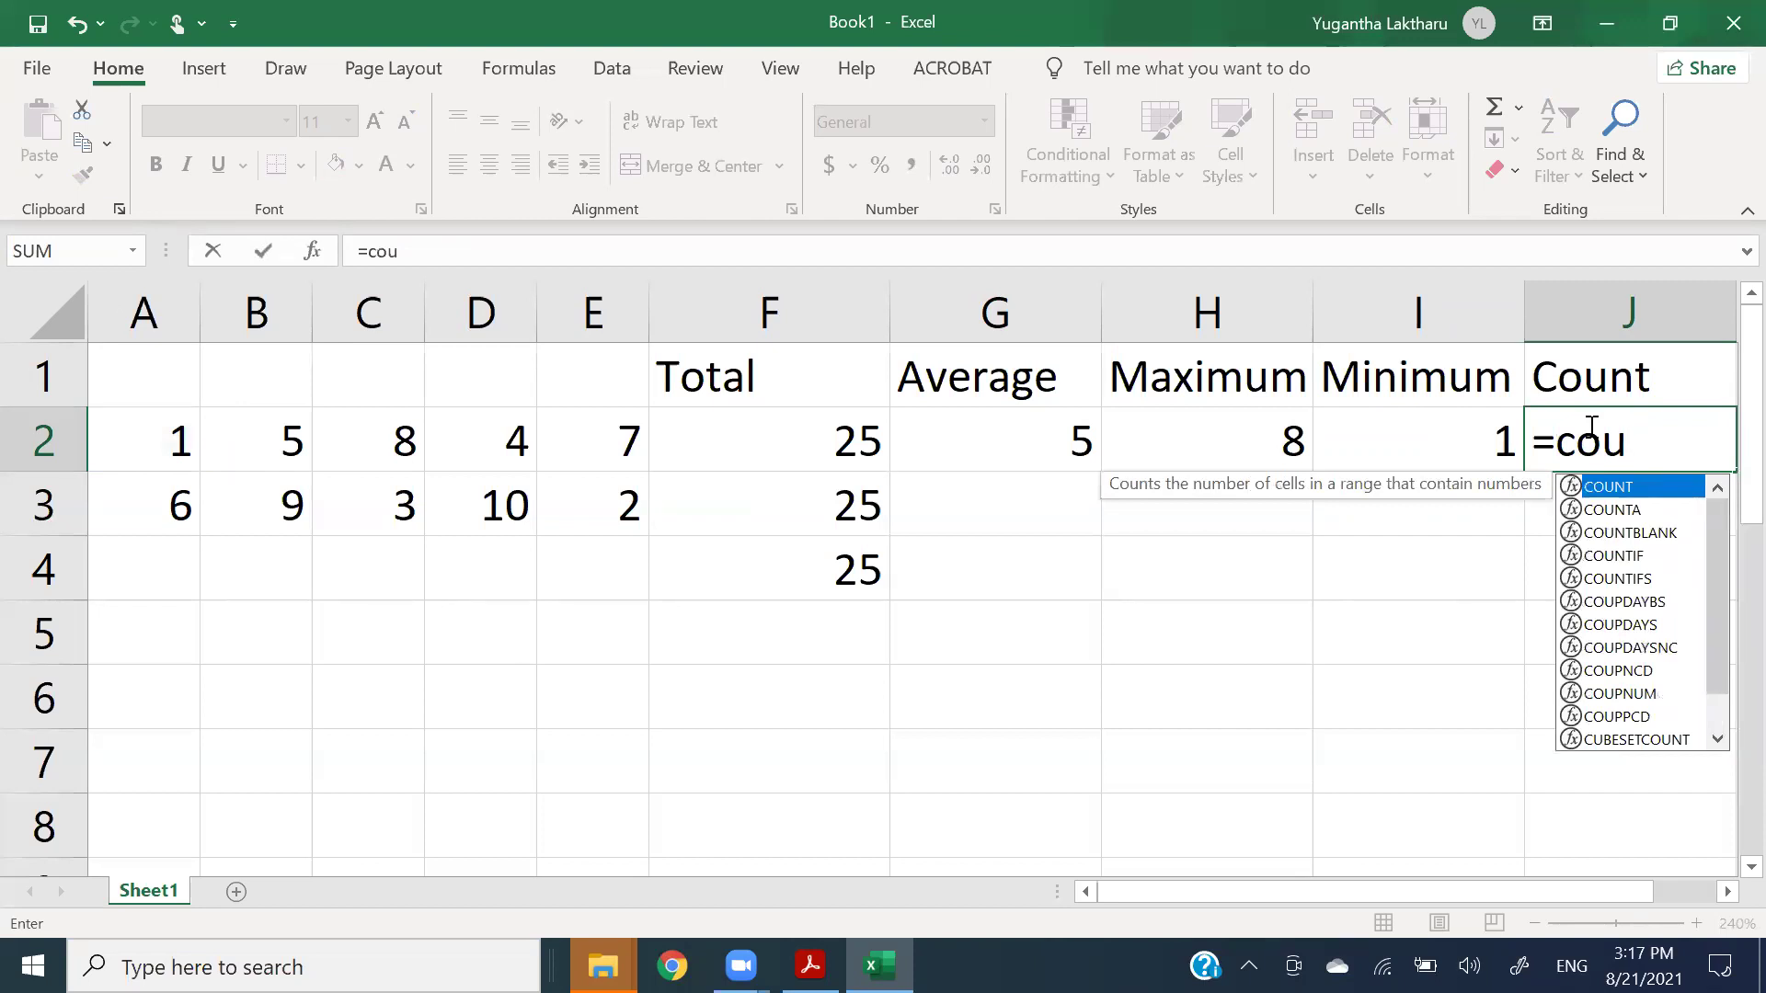
{"action": "key", "text": "Tab"}
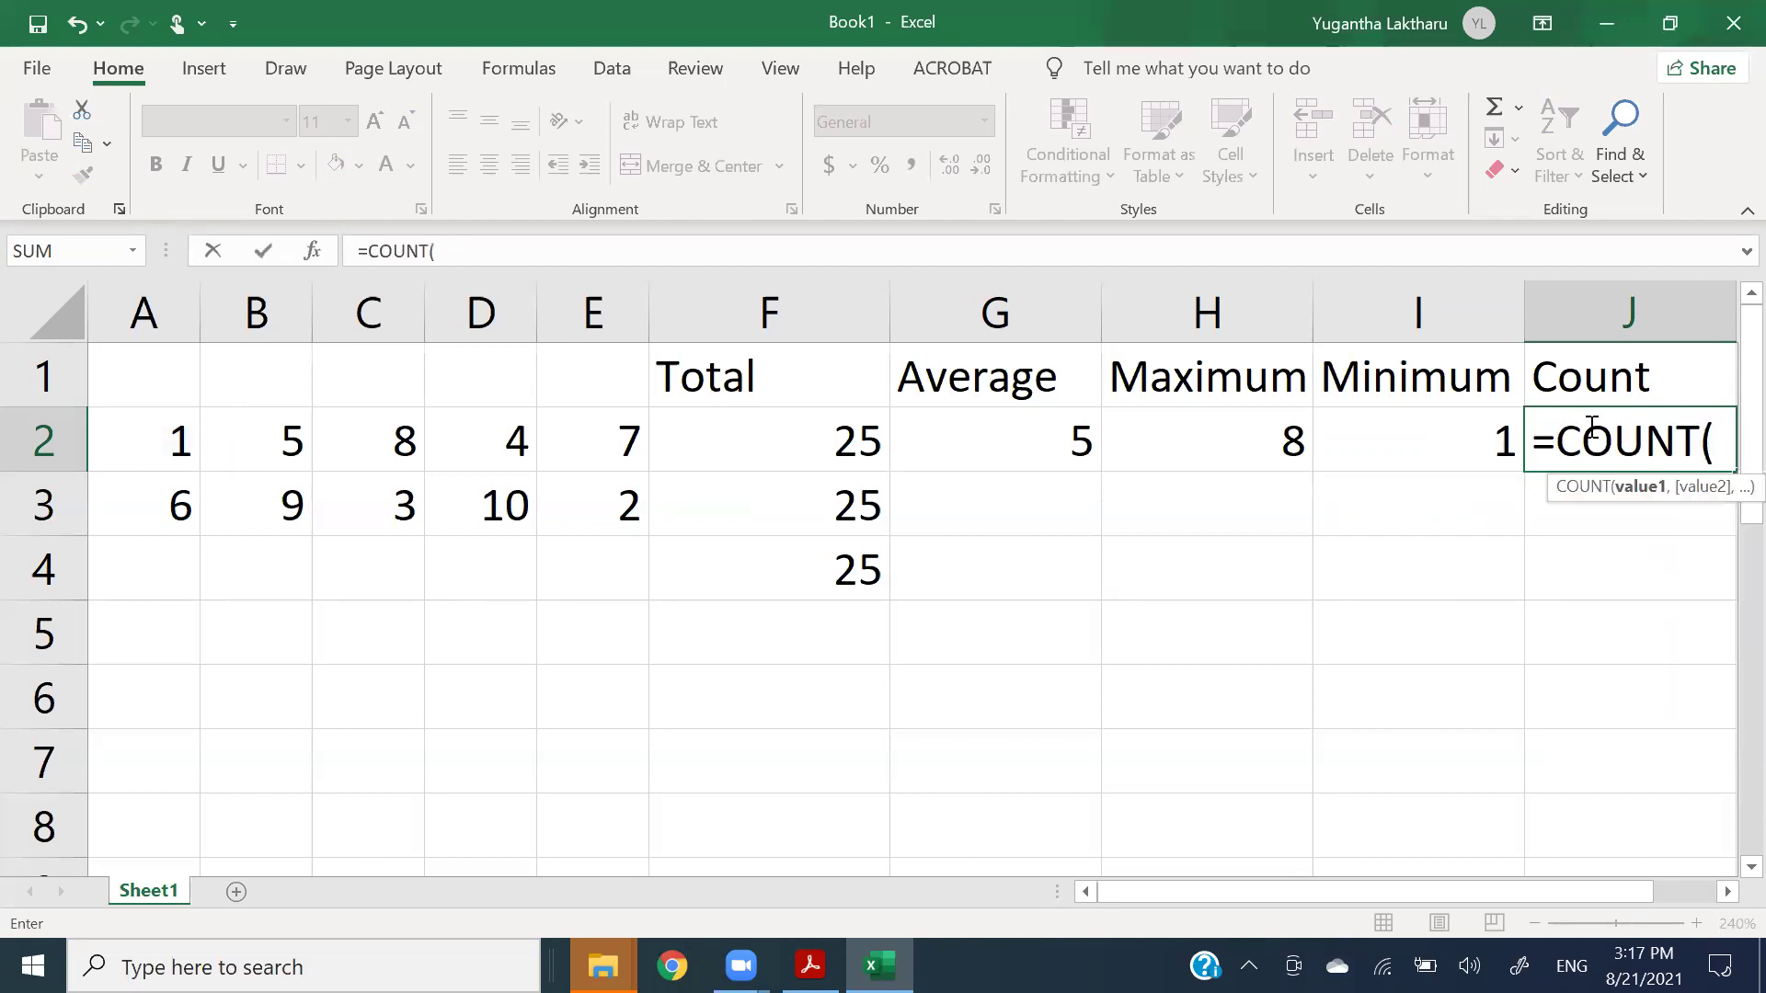
{"action": "type", "text": "a2"}
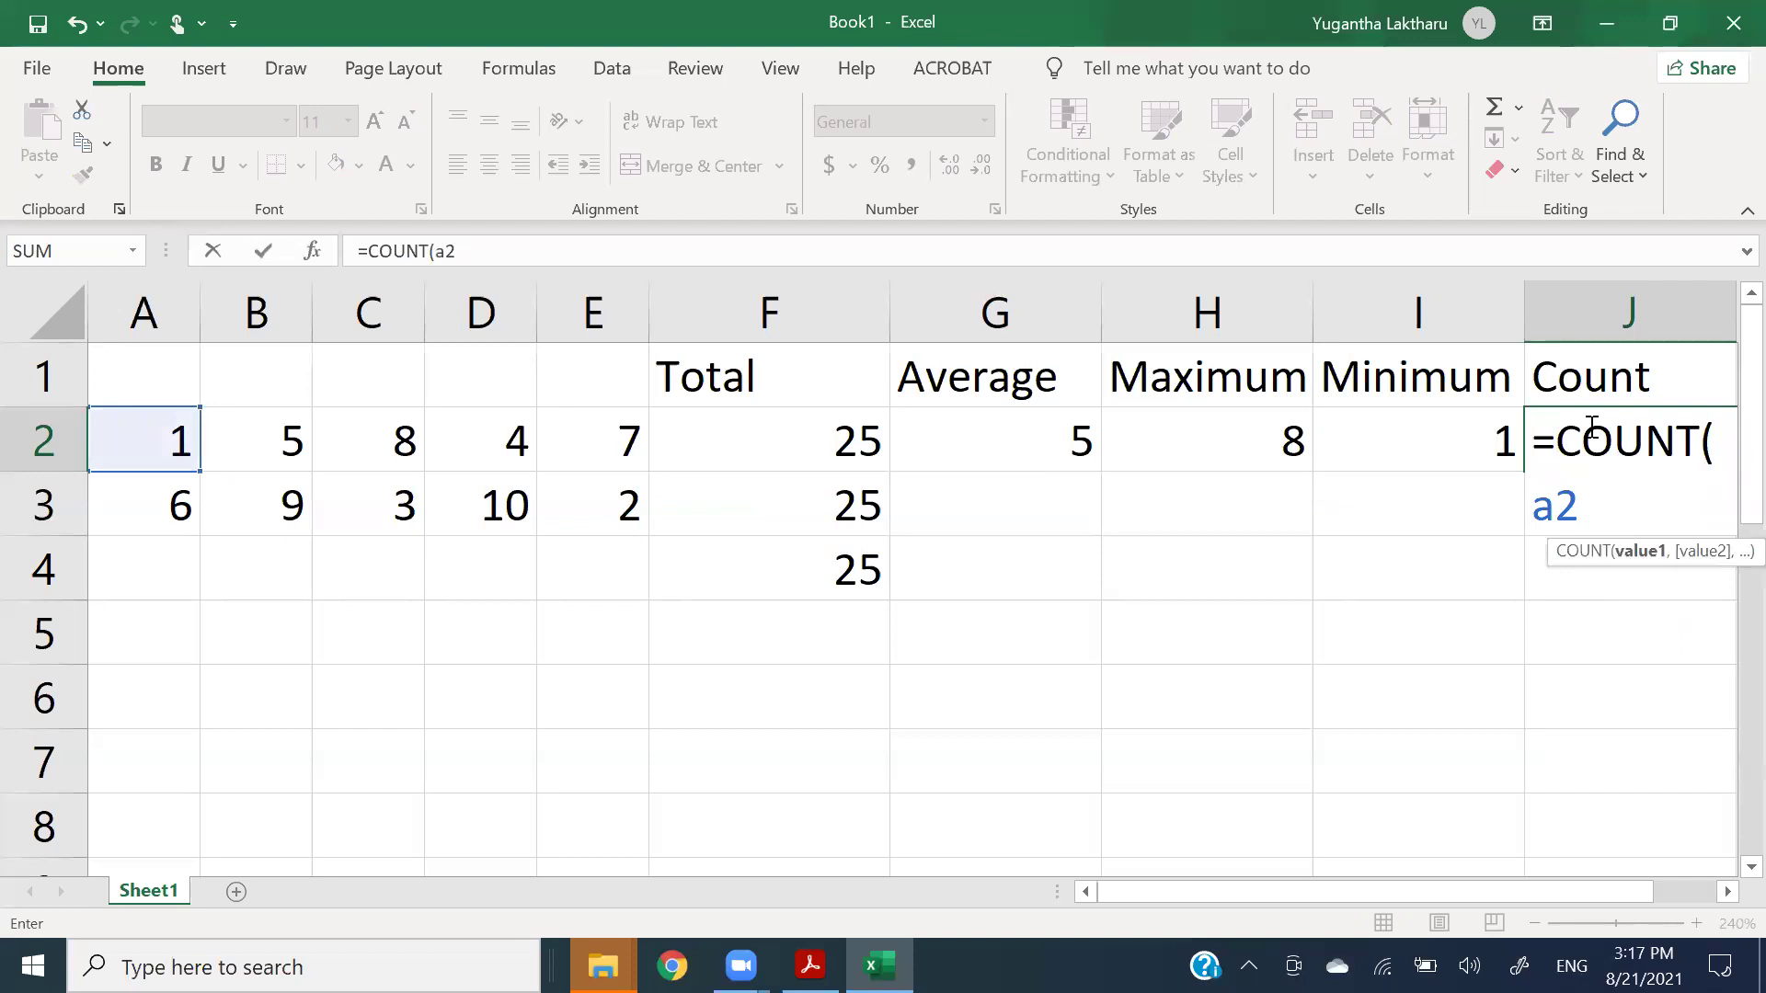
{"action": "type", "text": ":e"}
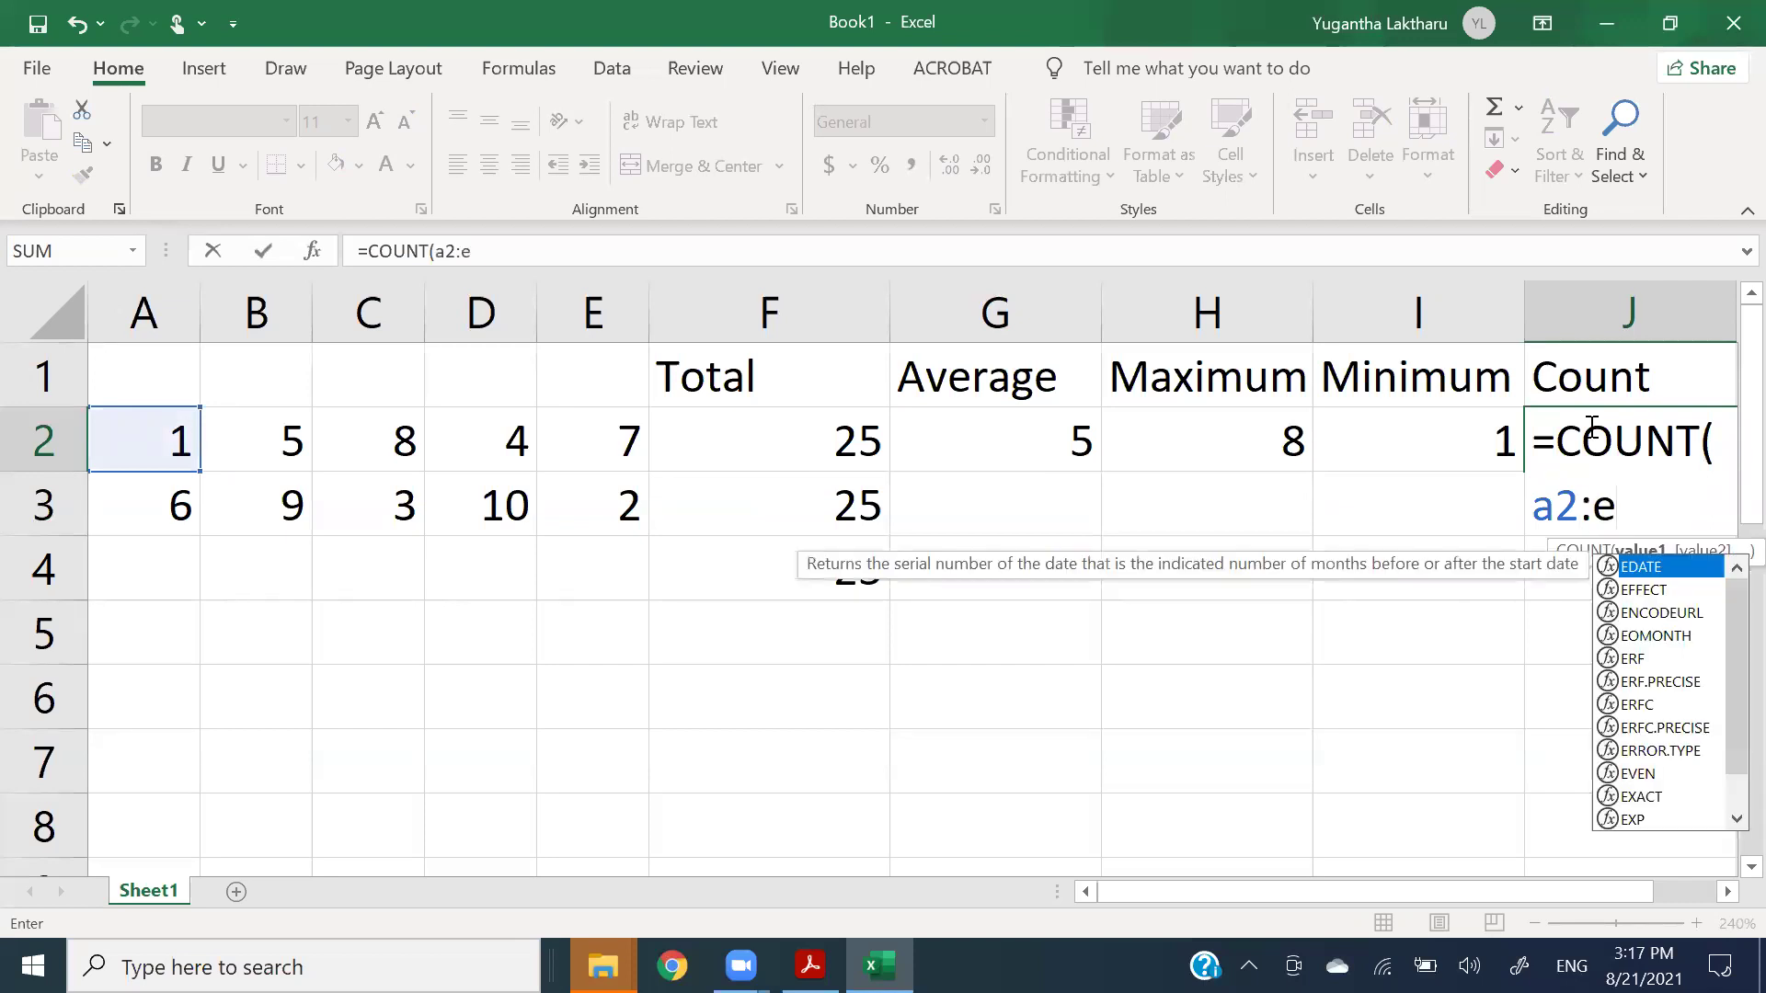
{"action": "type", "text": "2)"}
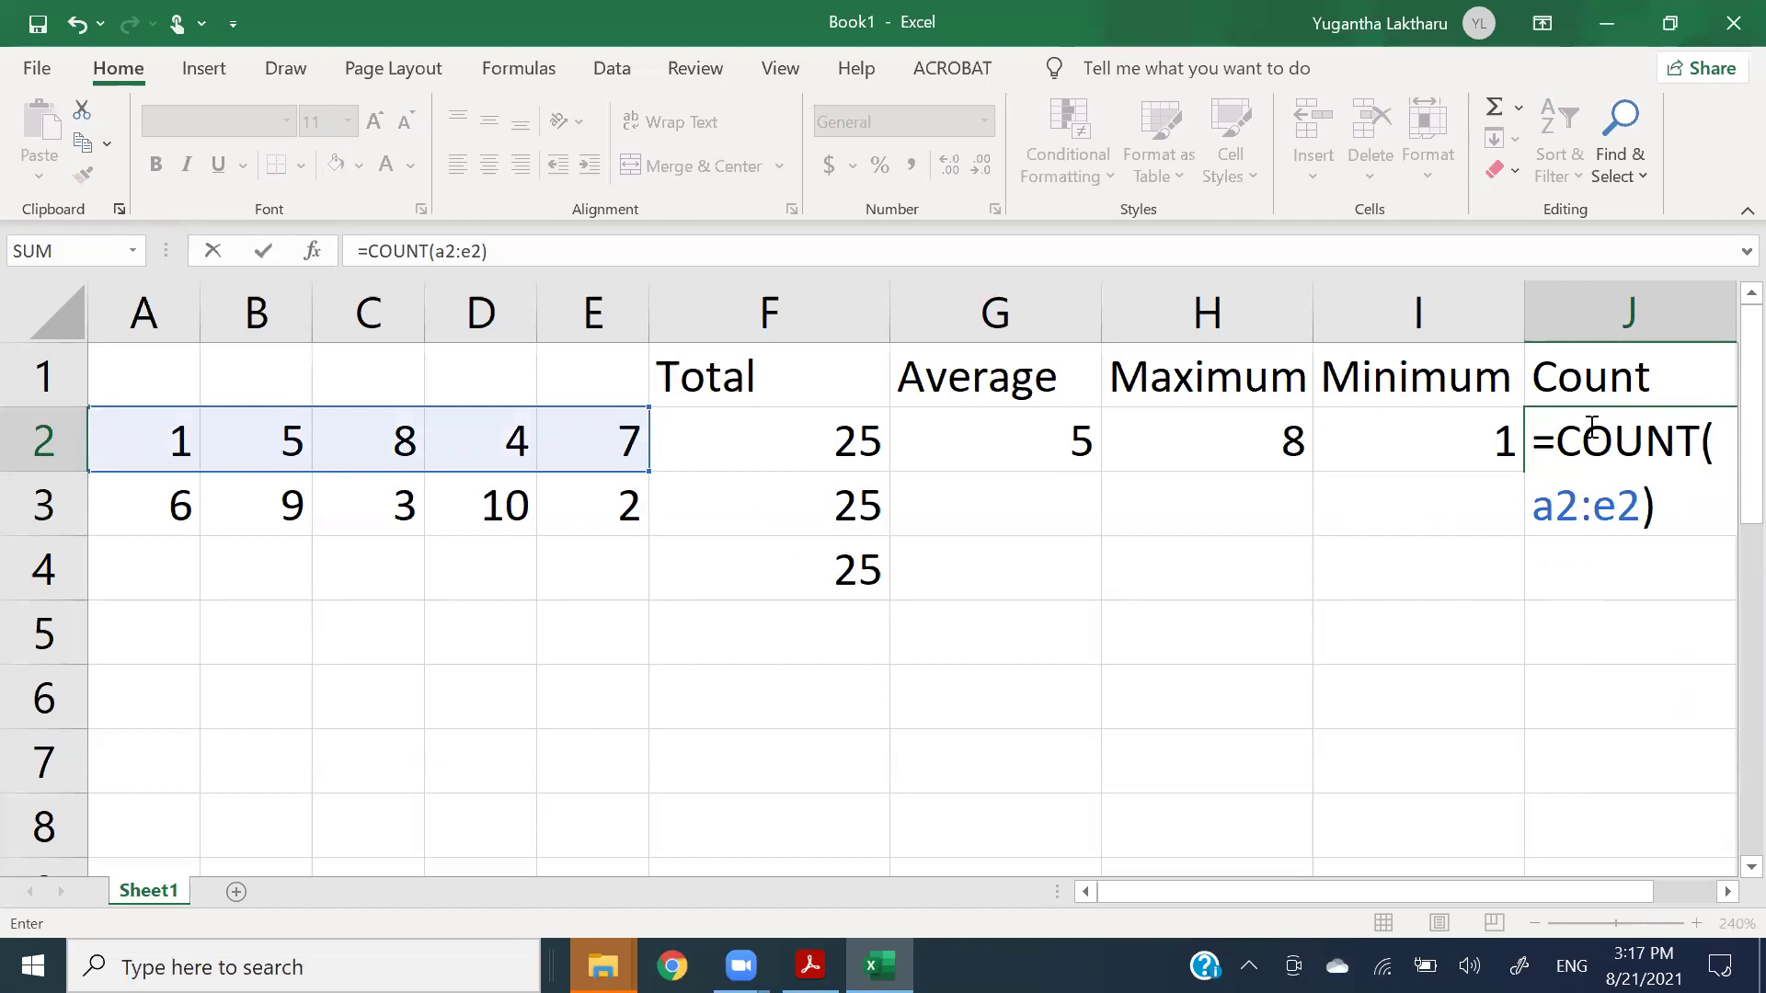
{"action": "key", "text": "Return"}
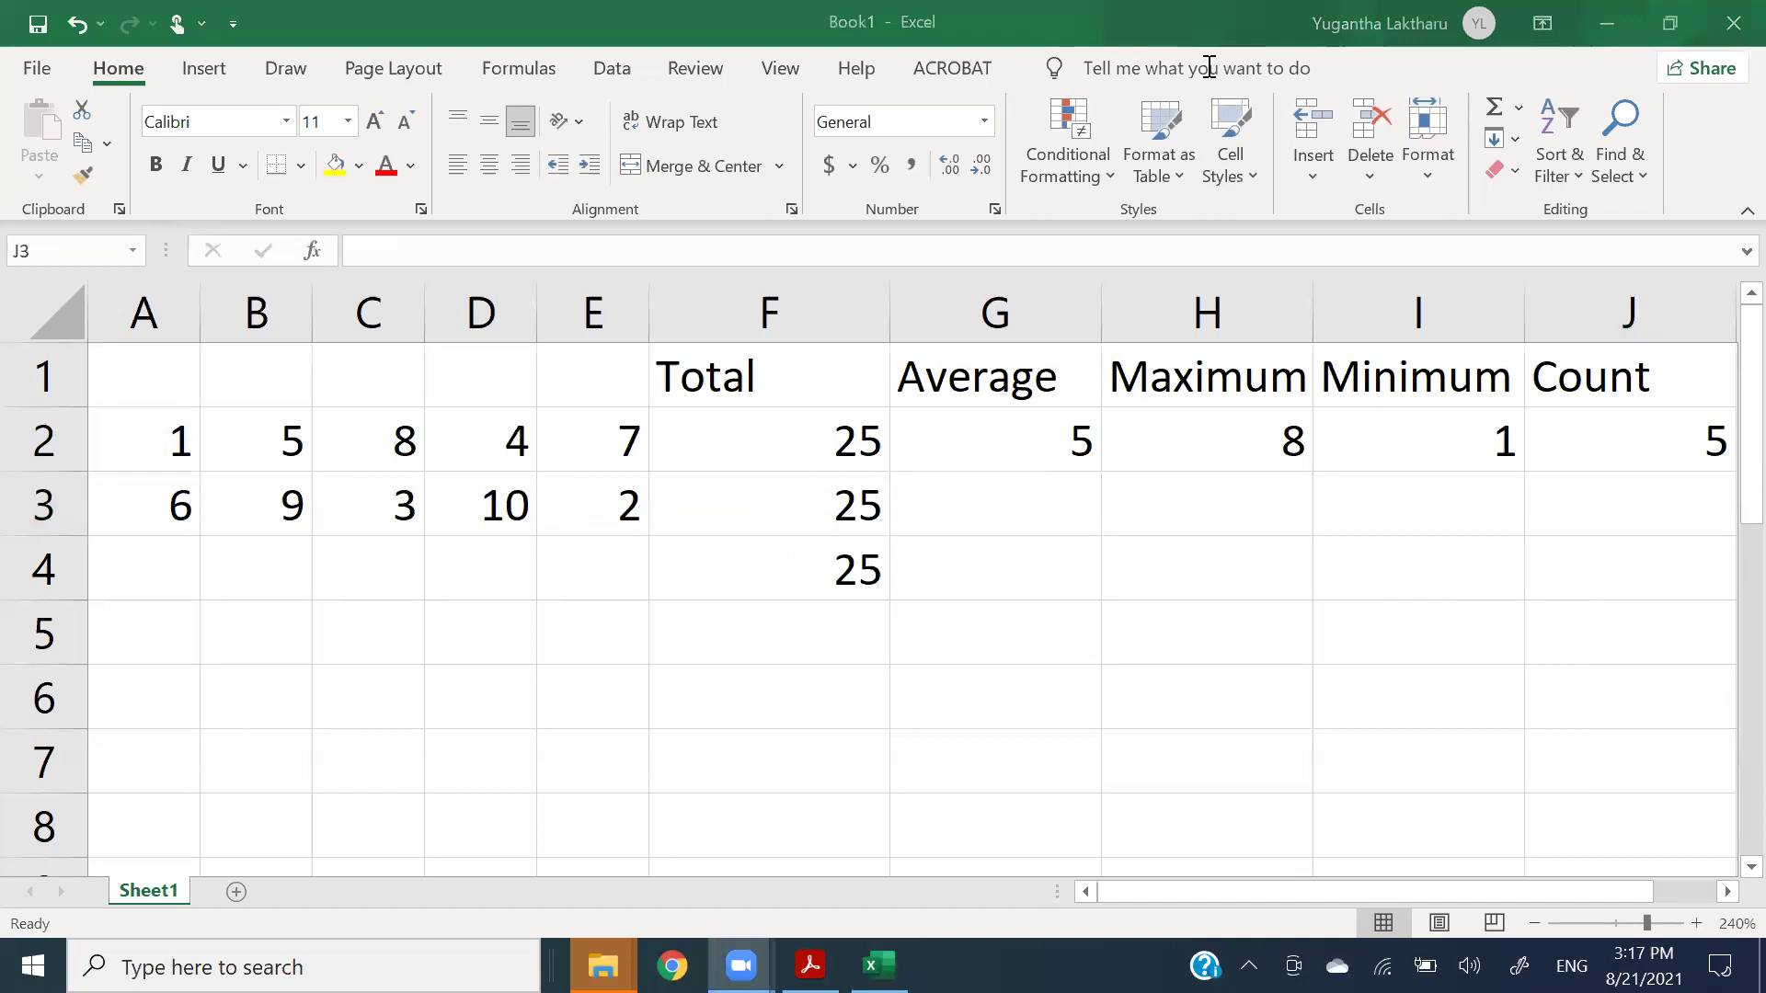
- Examine the COUNT formula in J2 against the numbers in A2:E2, leaving the formula as it is
{"action": "left_click", "coordinate": [1621, 498]}
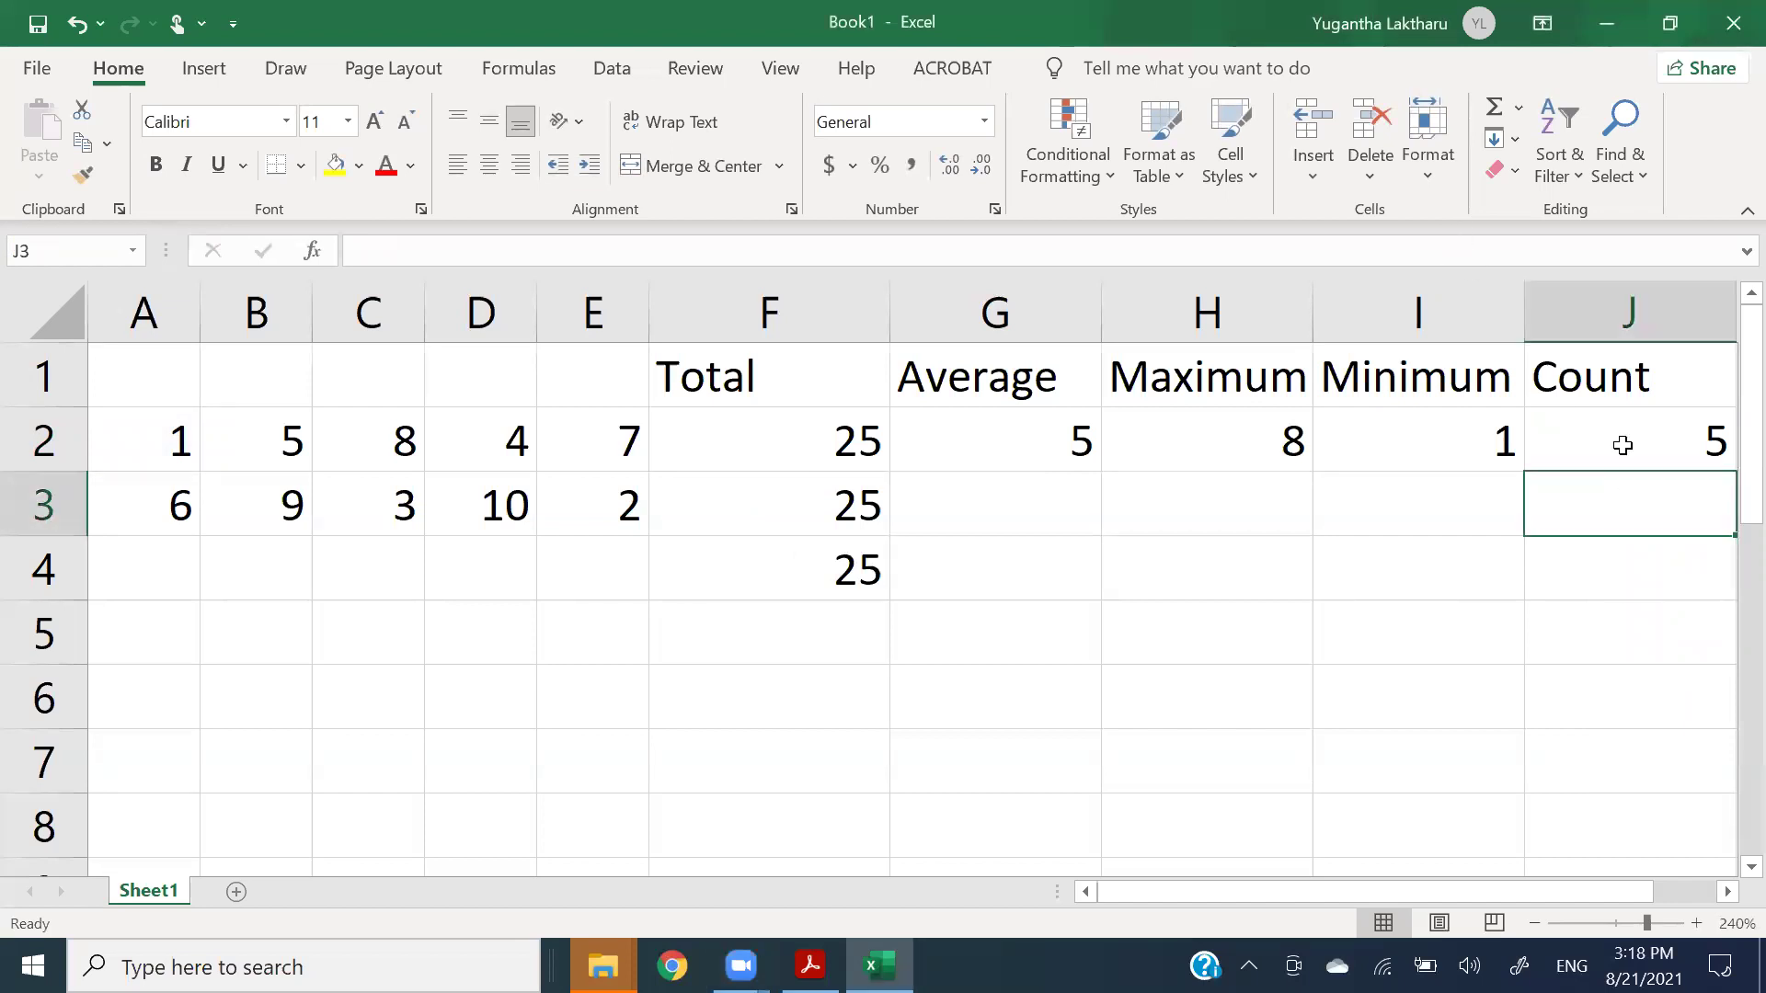
{"action": "left_click", "coordinate": [1622, 445]}
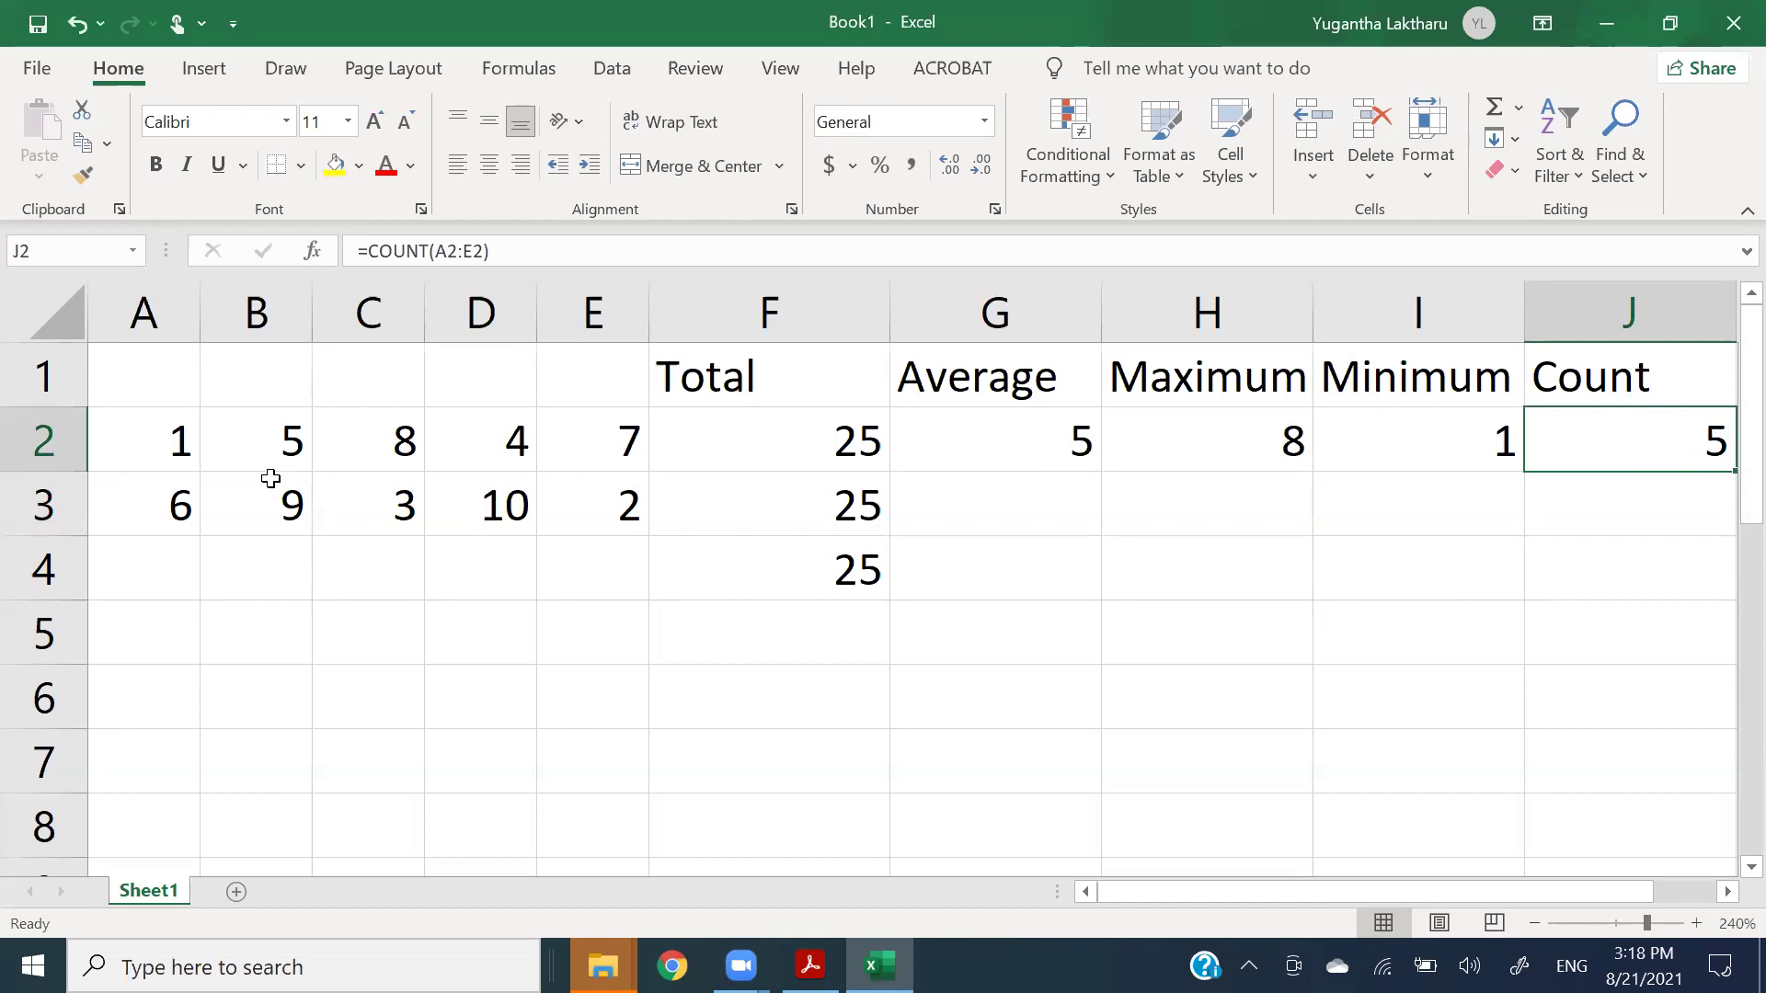
{"action": "left_click", "coordinate": [171, 447]}
{"action": "left_click_drag", "start_coordinate": [171, 447], "coordinate": [579, 424]}
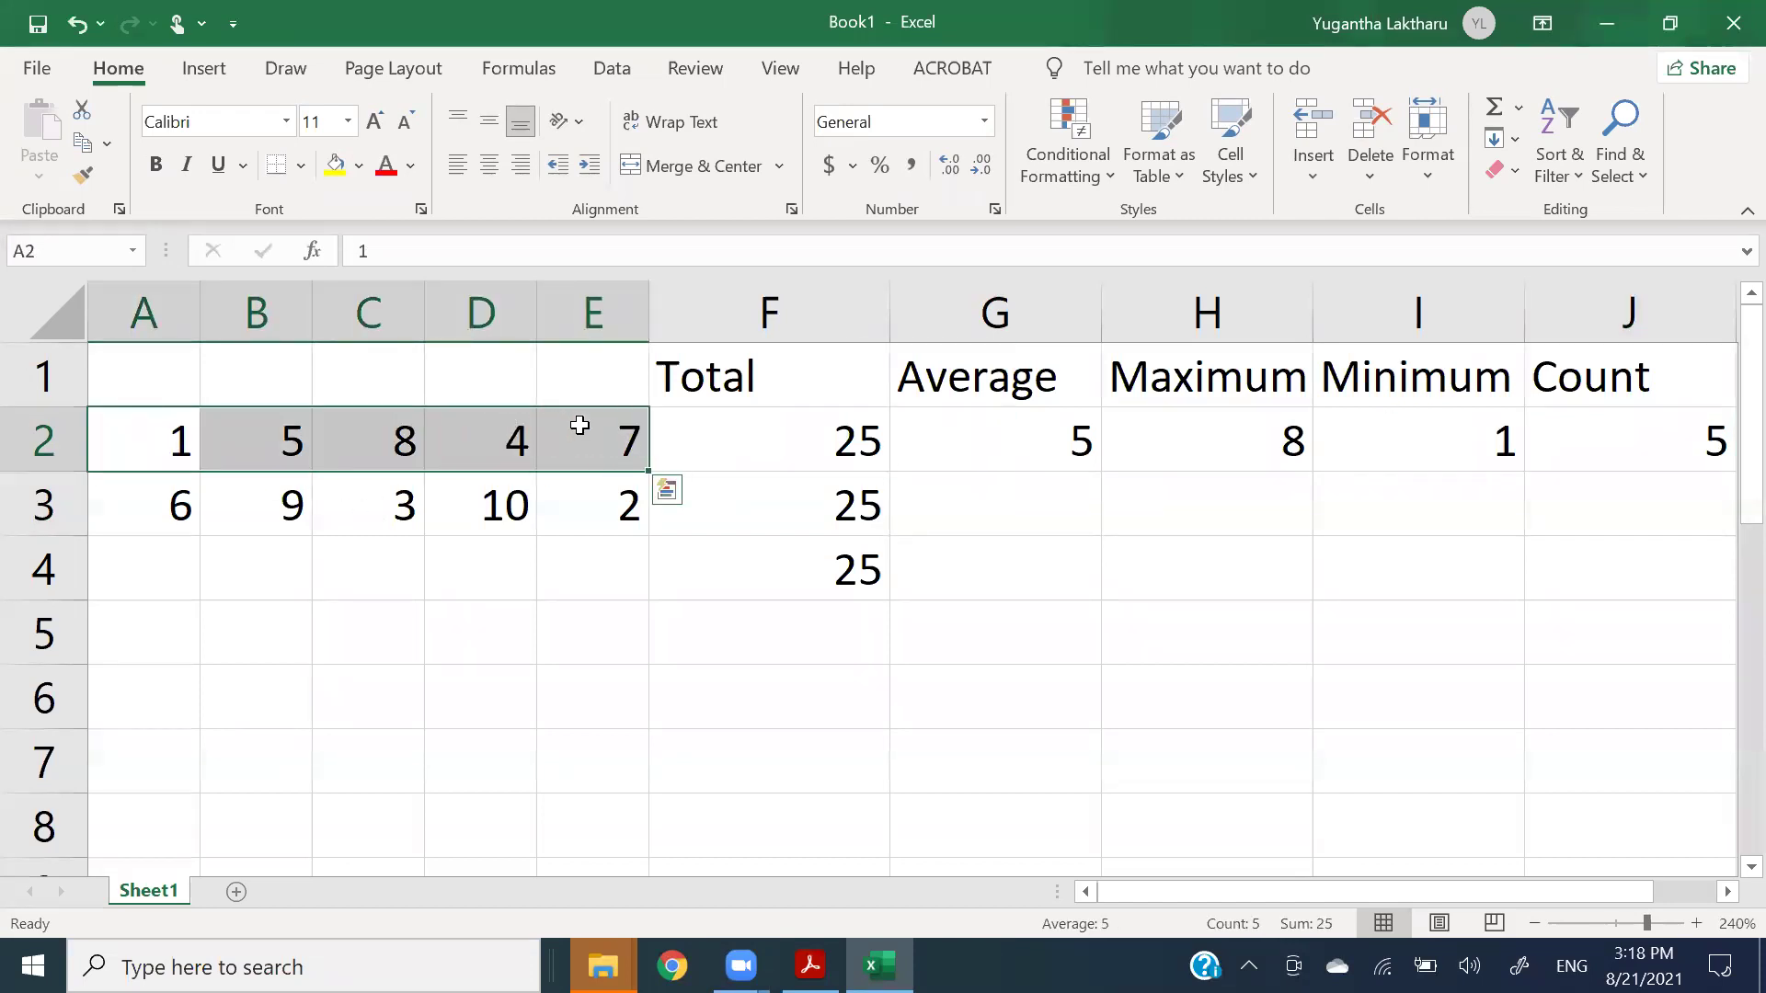
{"action": "double_click", "coordinate": [1598, 442]}
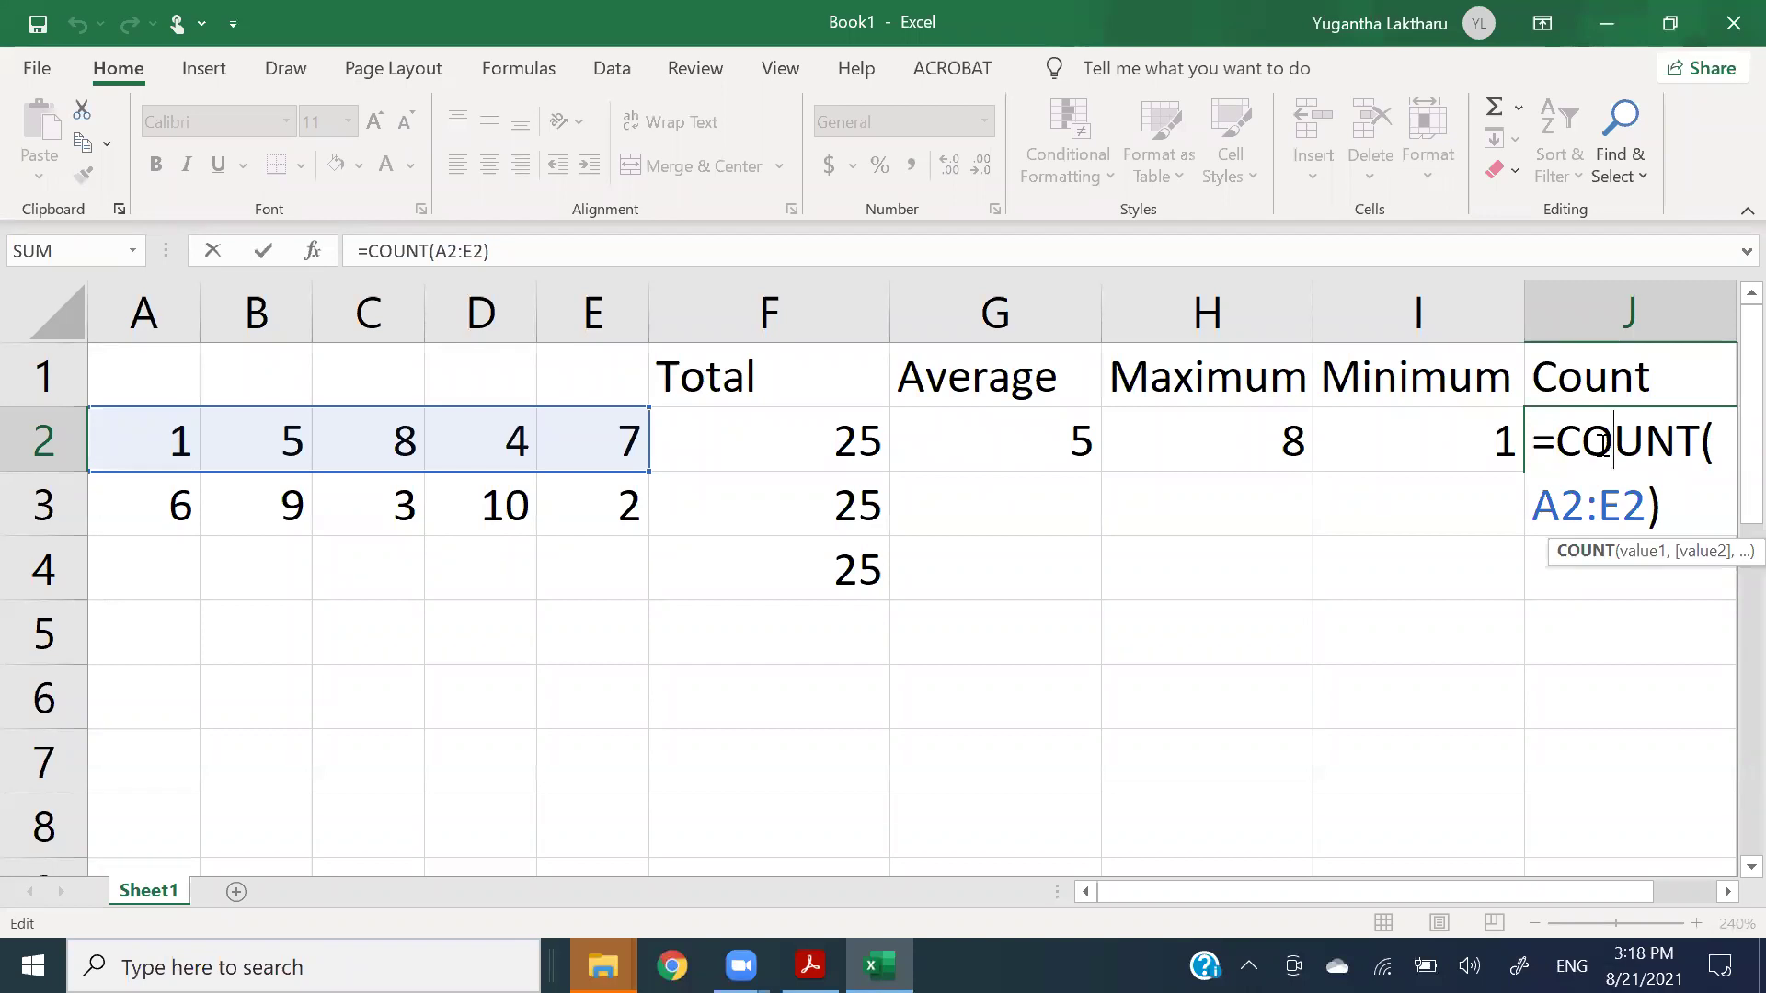
{"action": "key", "text": "Return"}
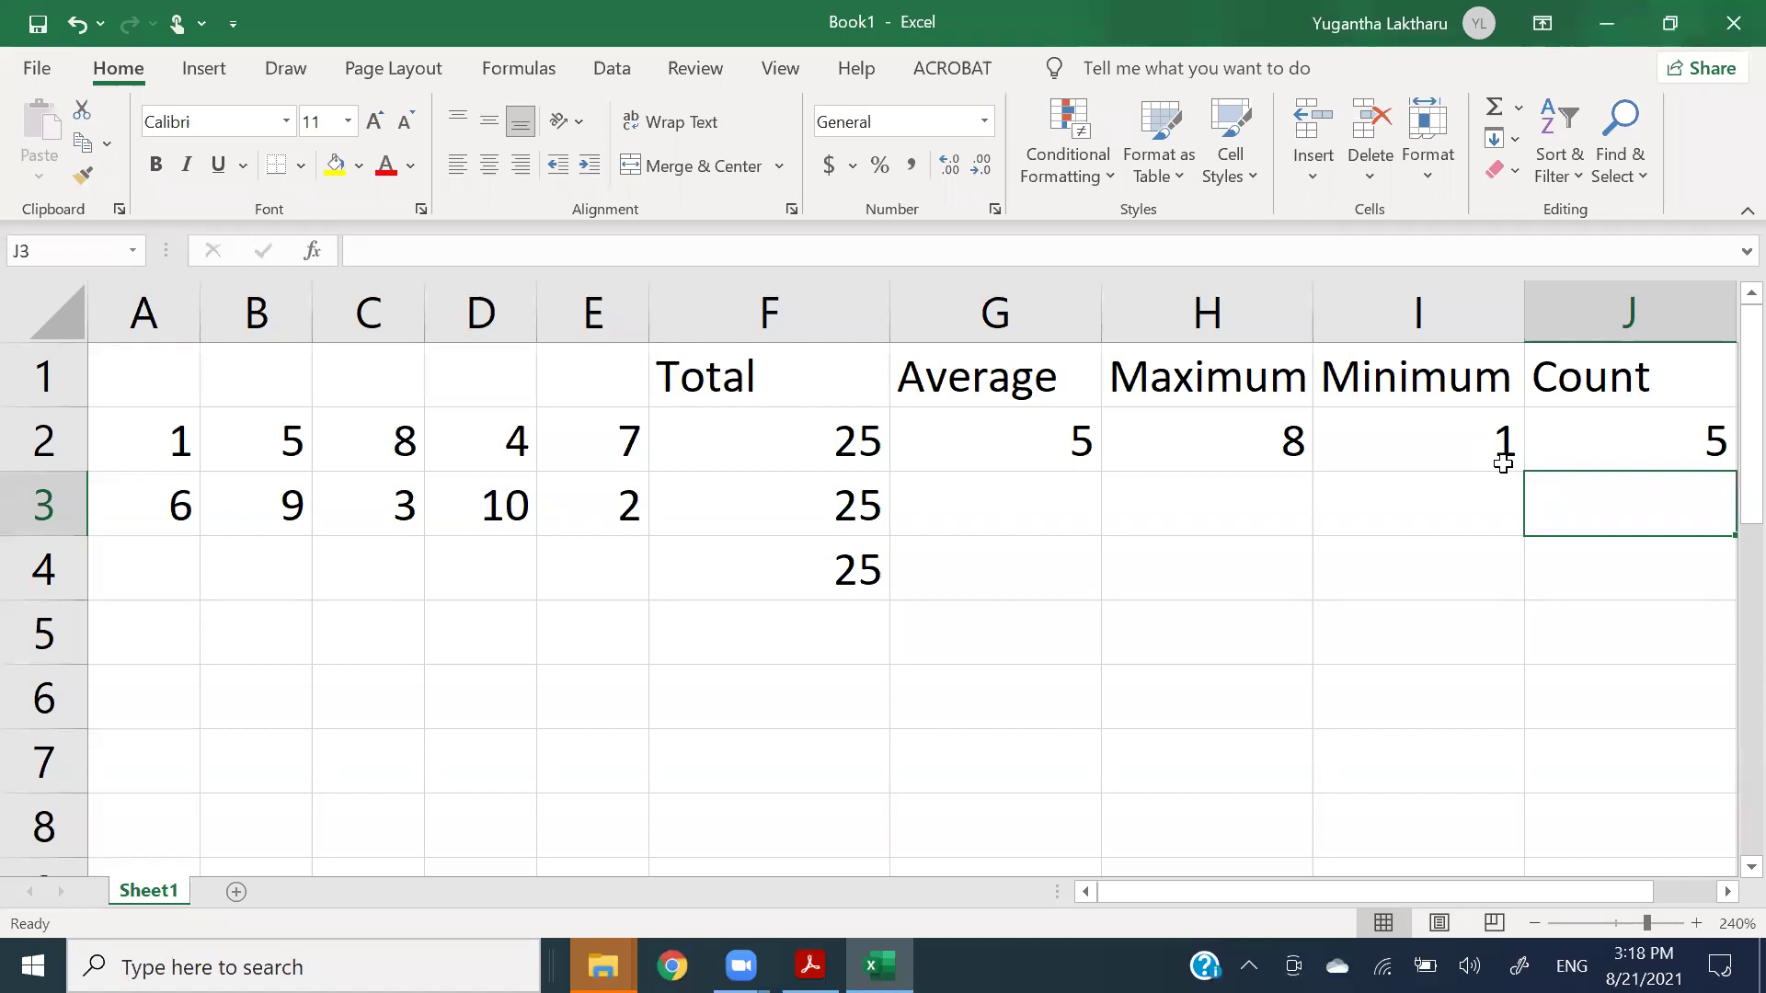
- Enter the formula =count(f1:j1) in cell J3 to count the heading cells
{"action": "type", "text": "=co"}
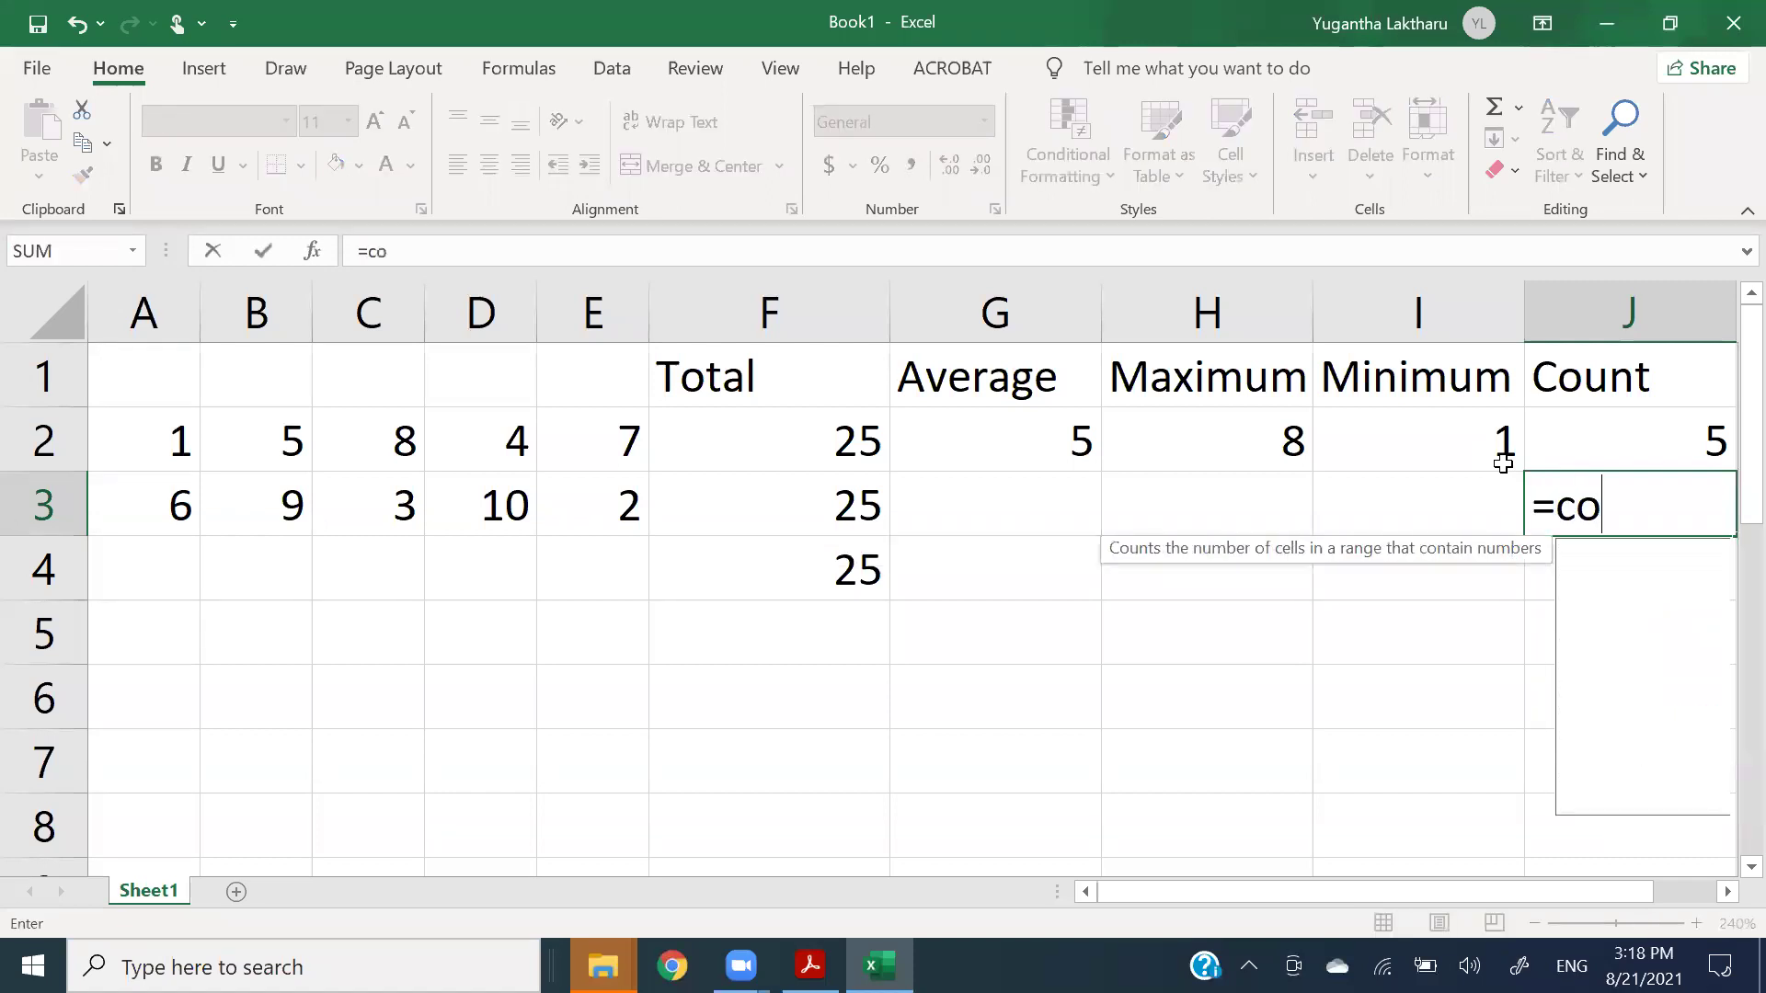
{"action": "type", "text": "unt"}
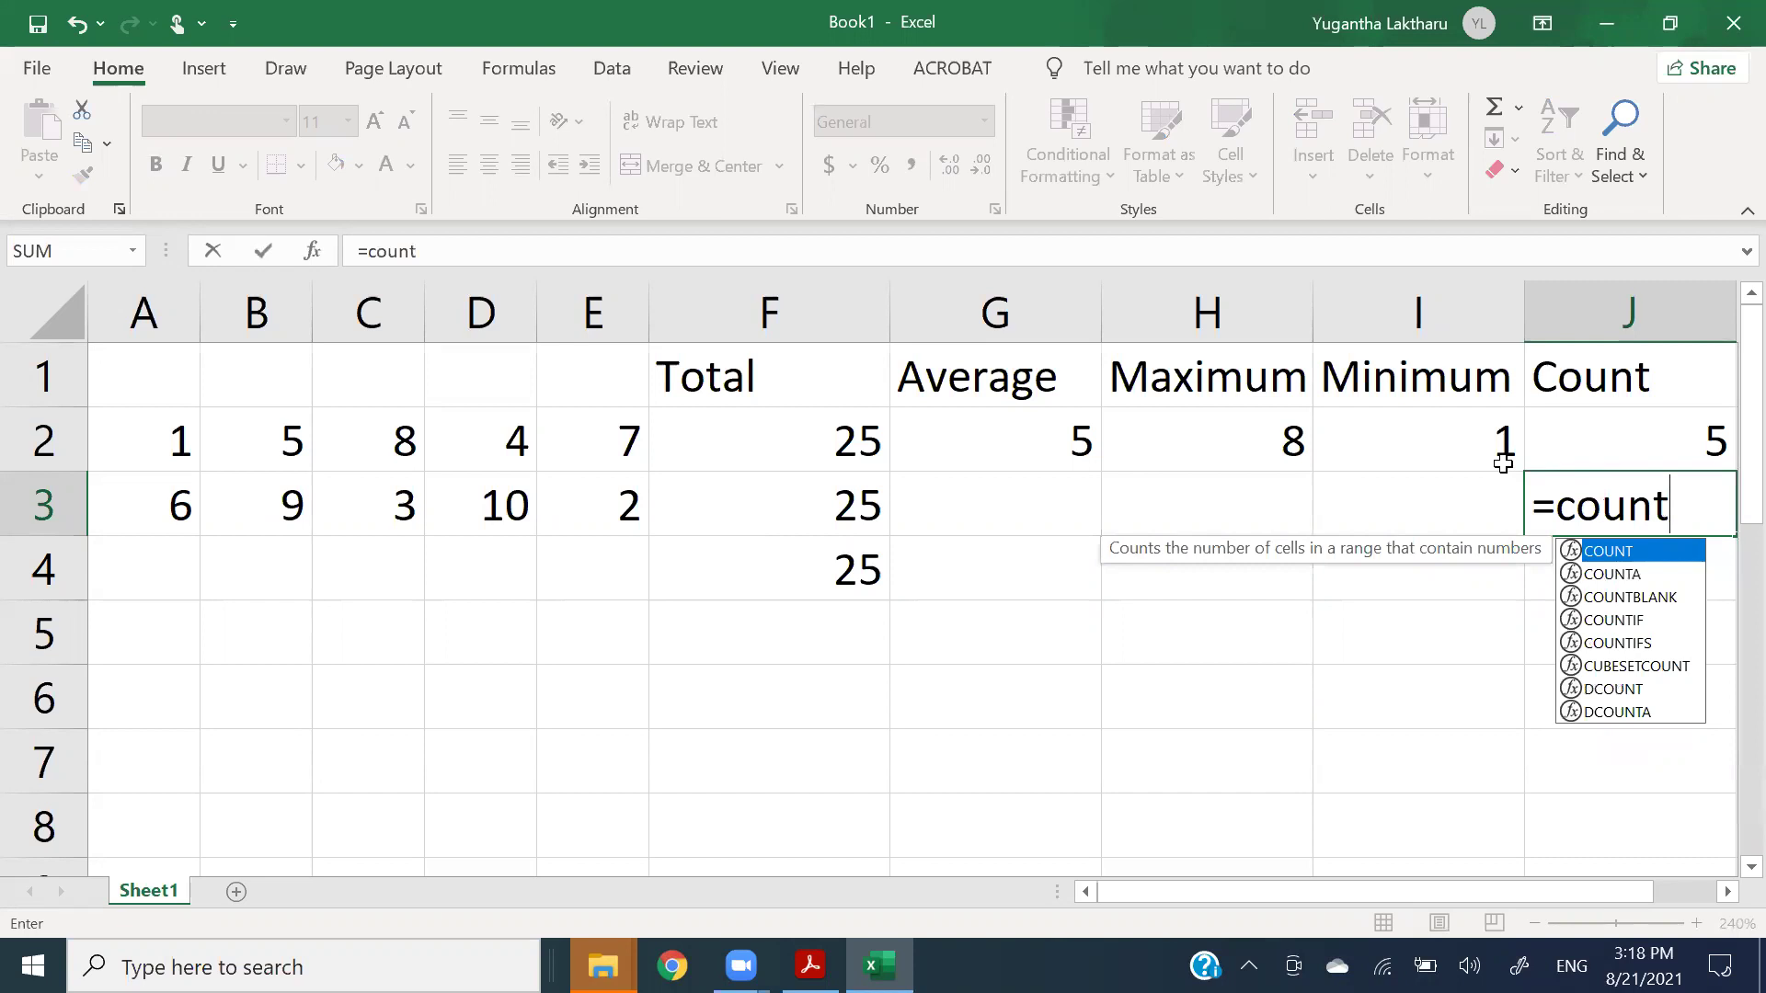
{"action": "type", "text": "()"}
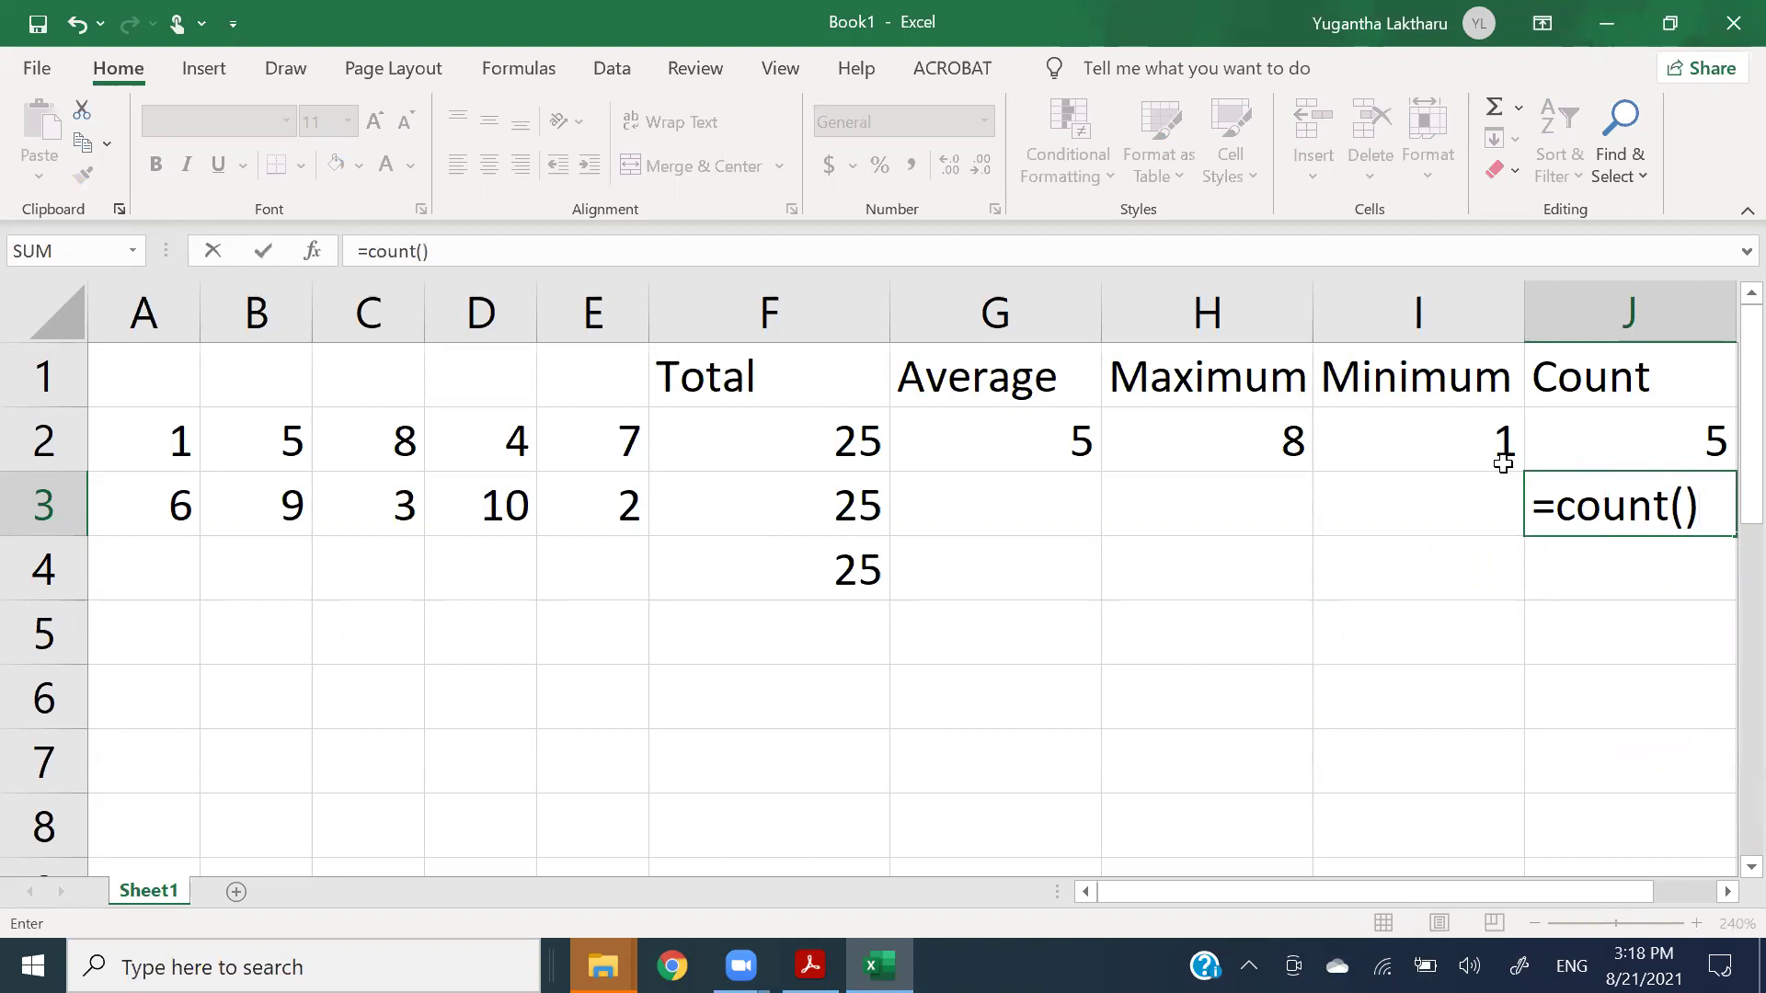
{"action": "key", "text": "Return"}
{"action": "key", "text": "Return"}
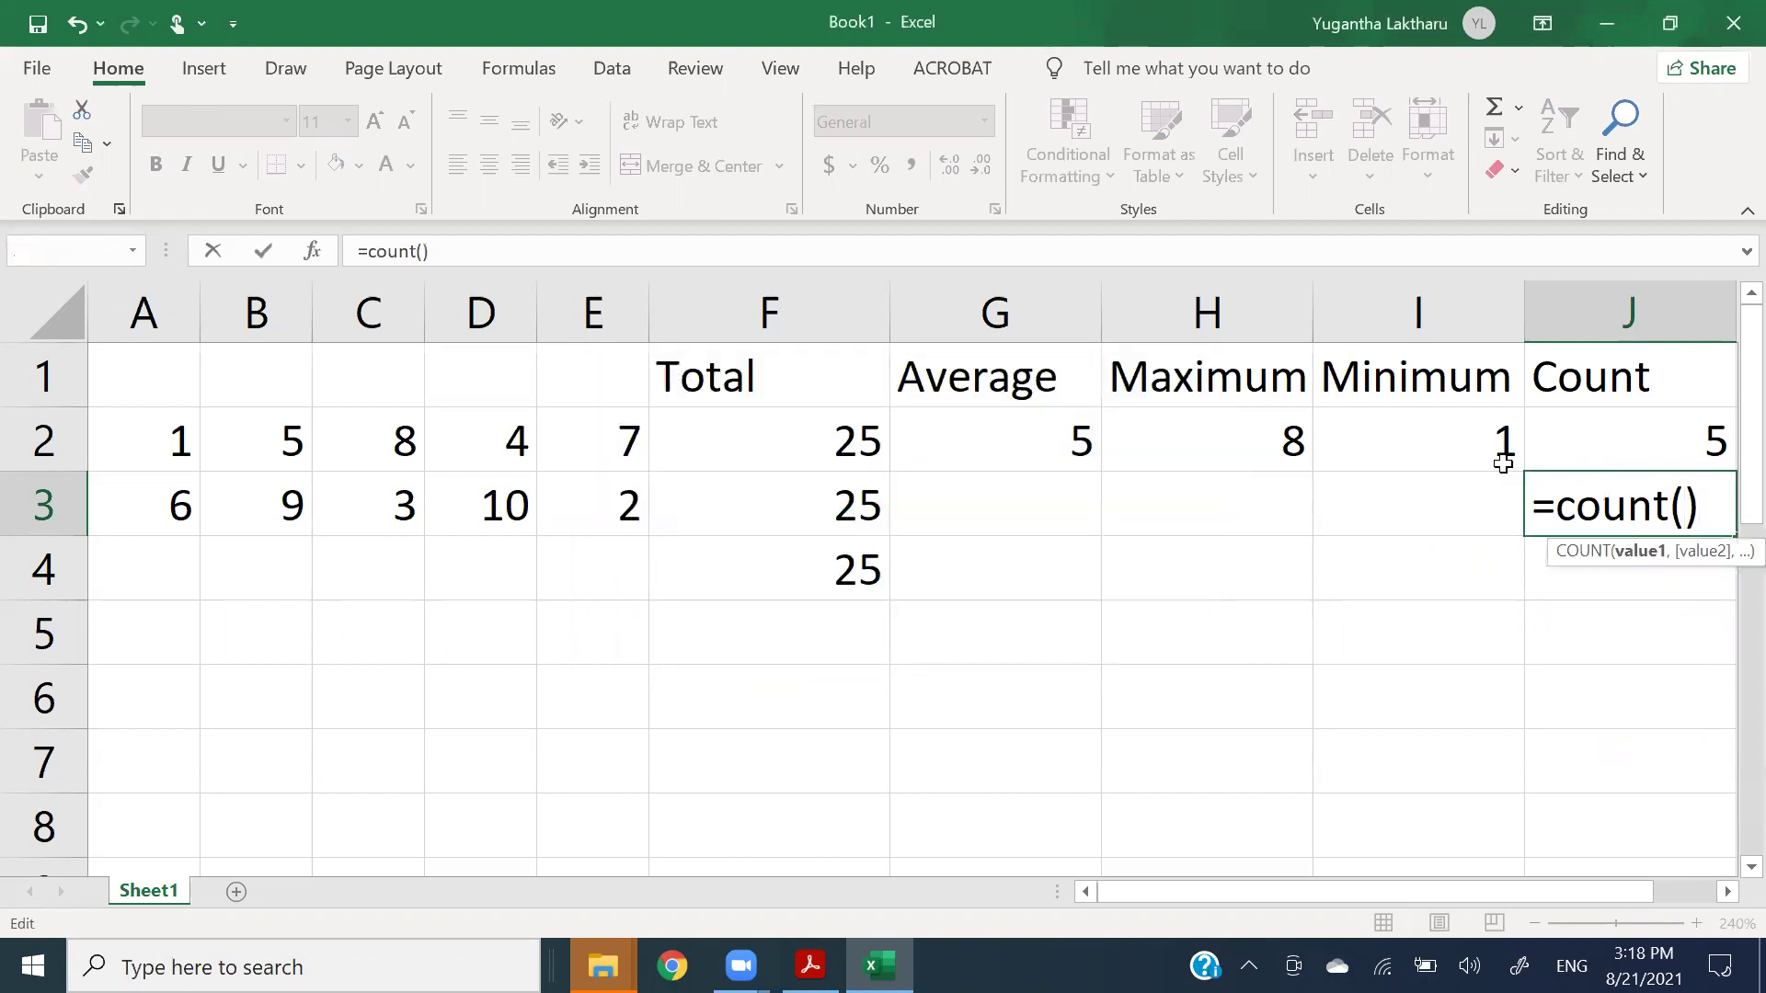
{"action": "type", "text": "f1"}
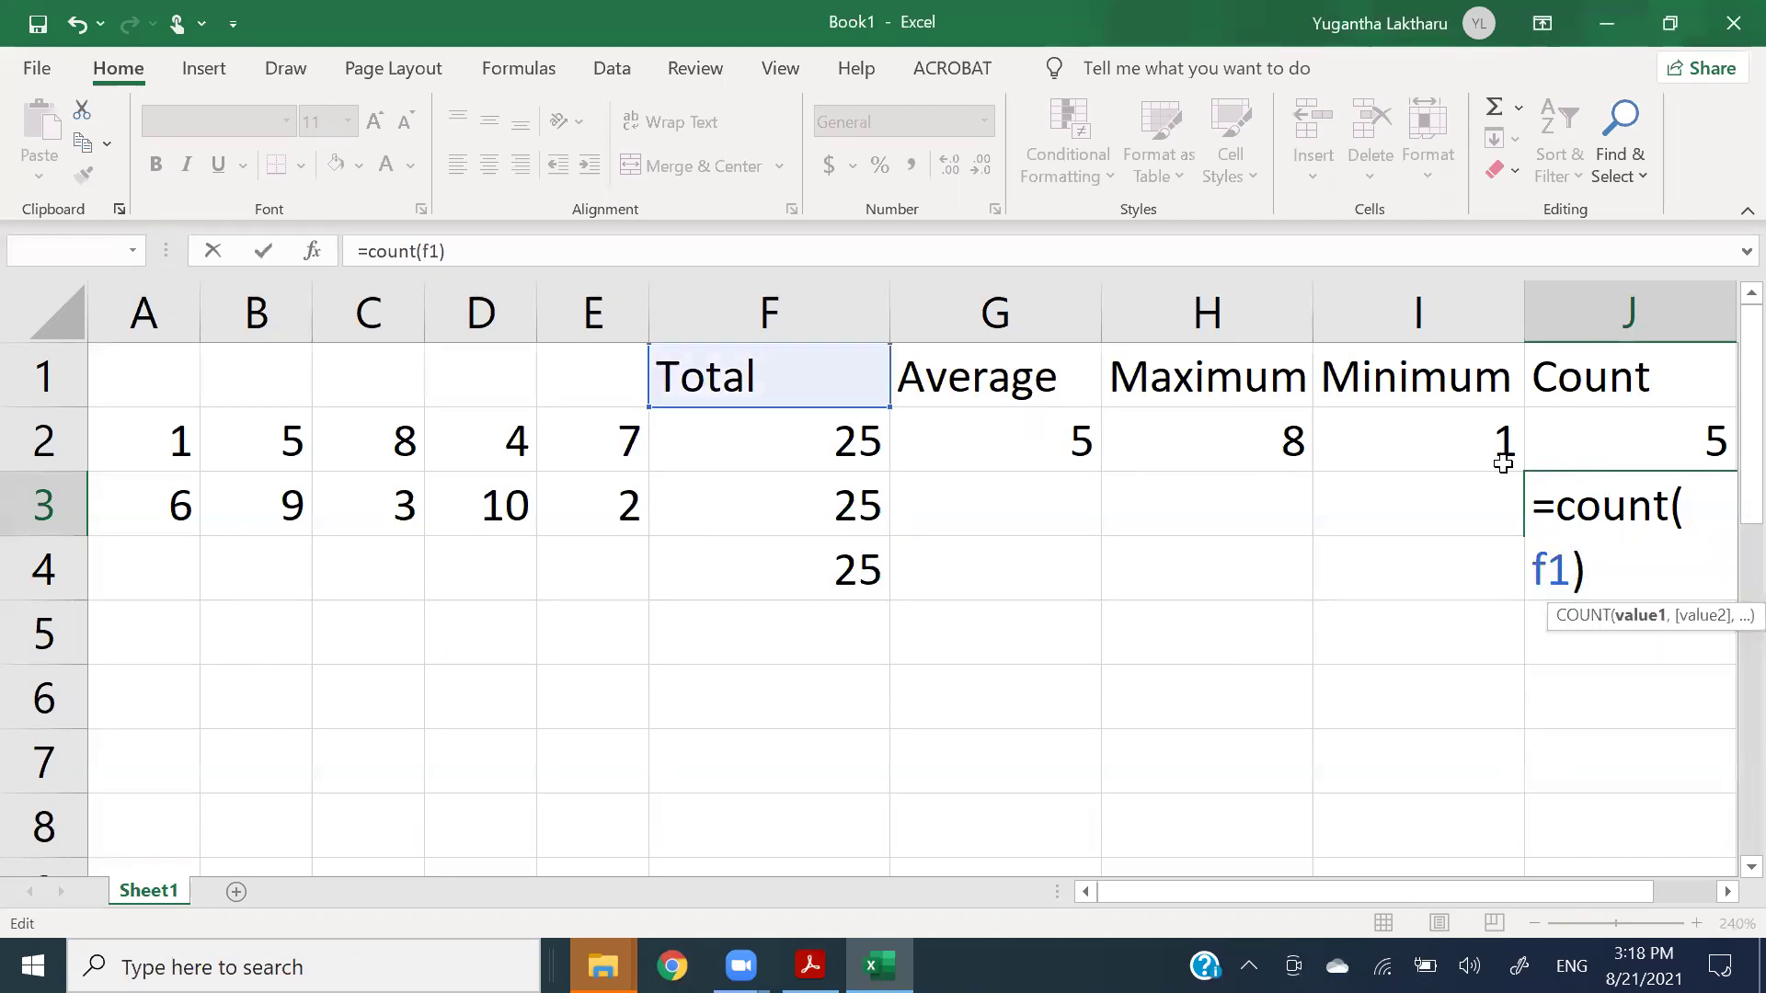
{"action": "type", "text": ":"}
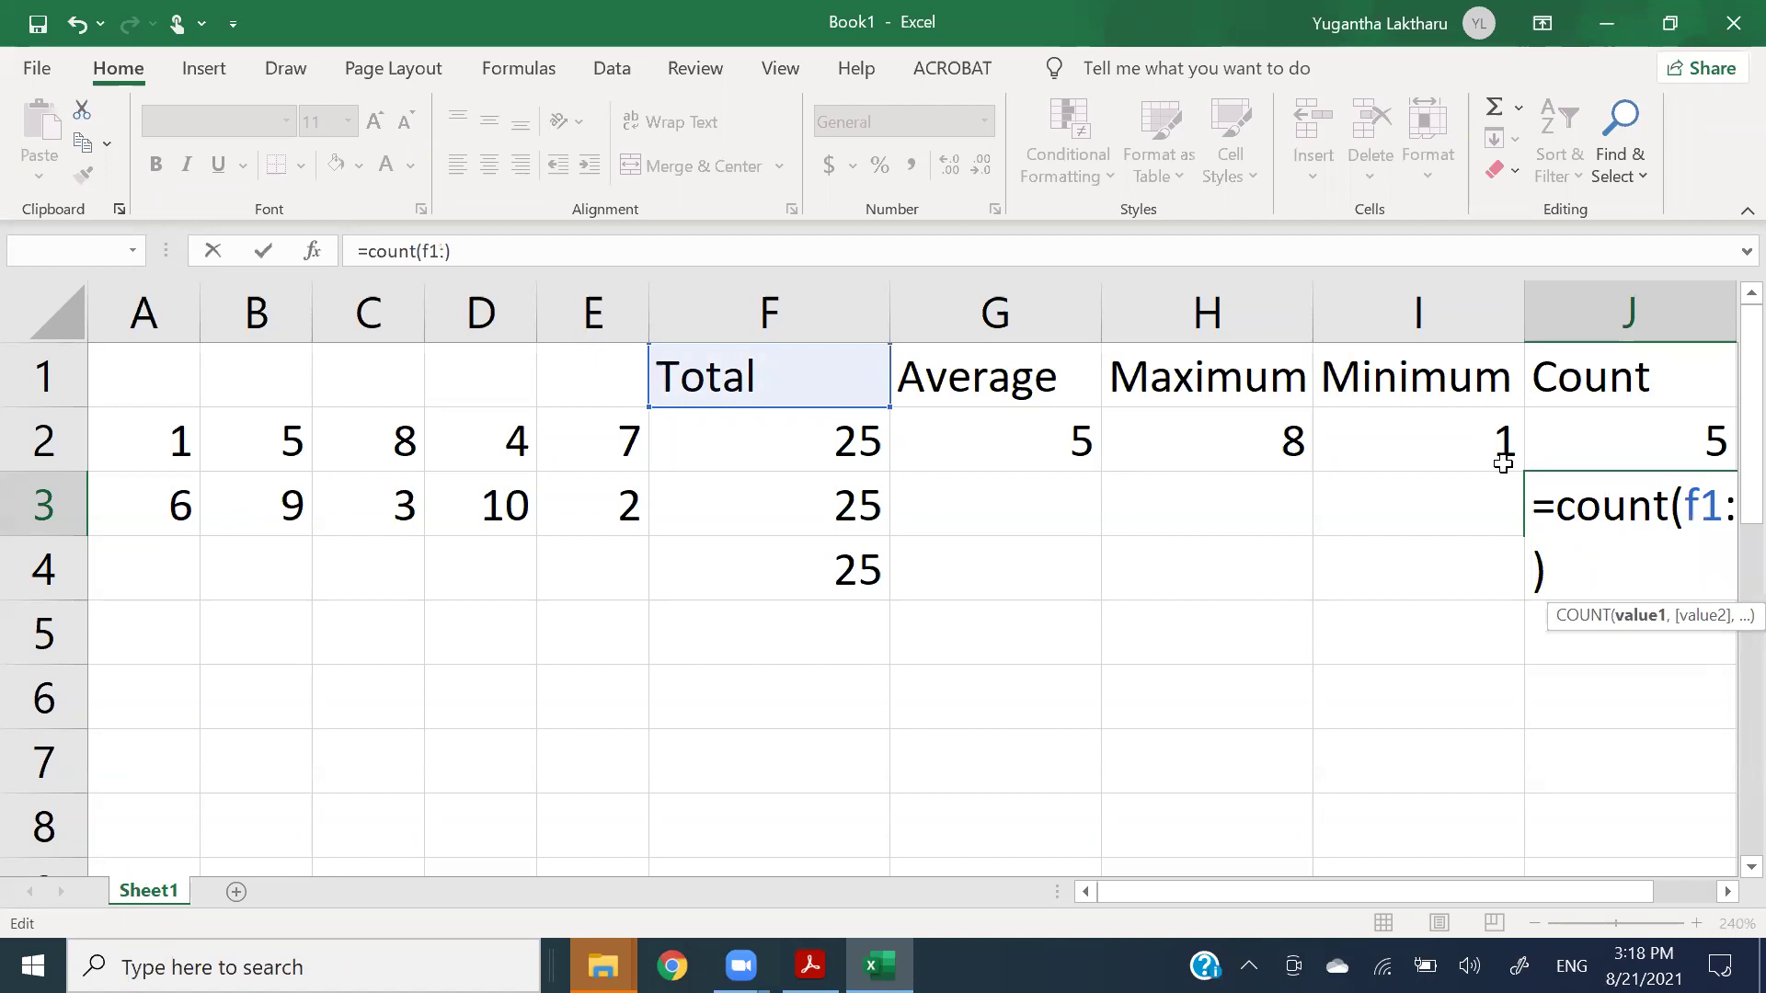
{"action": "type", "text": "j1"}
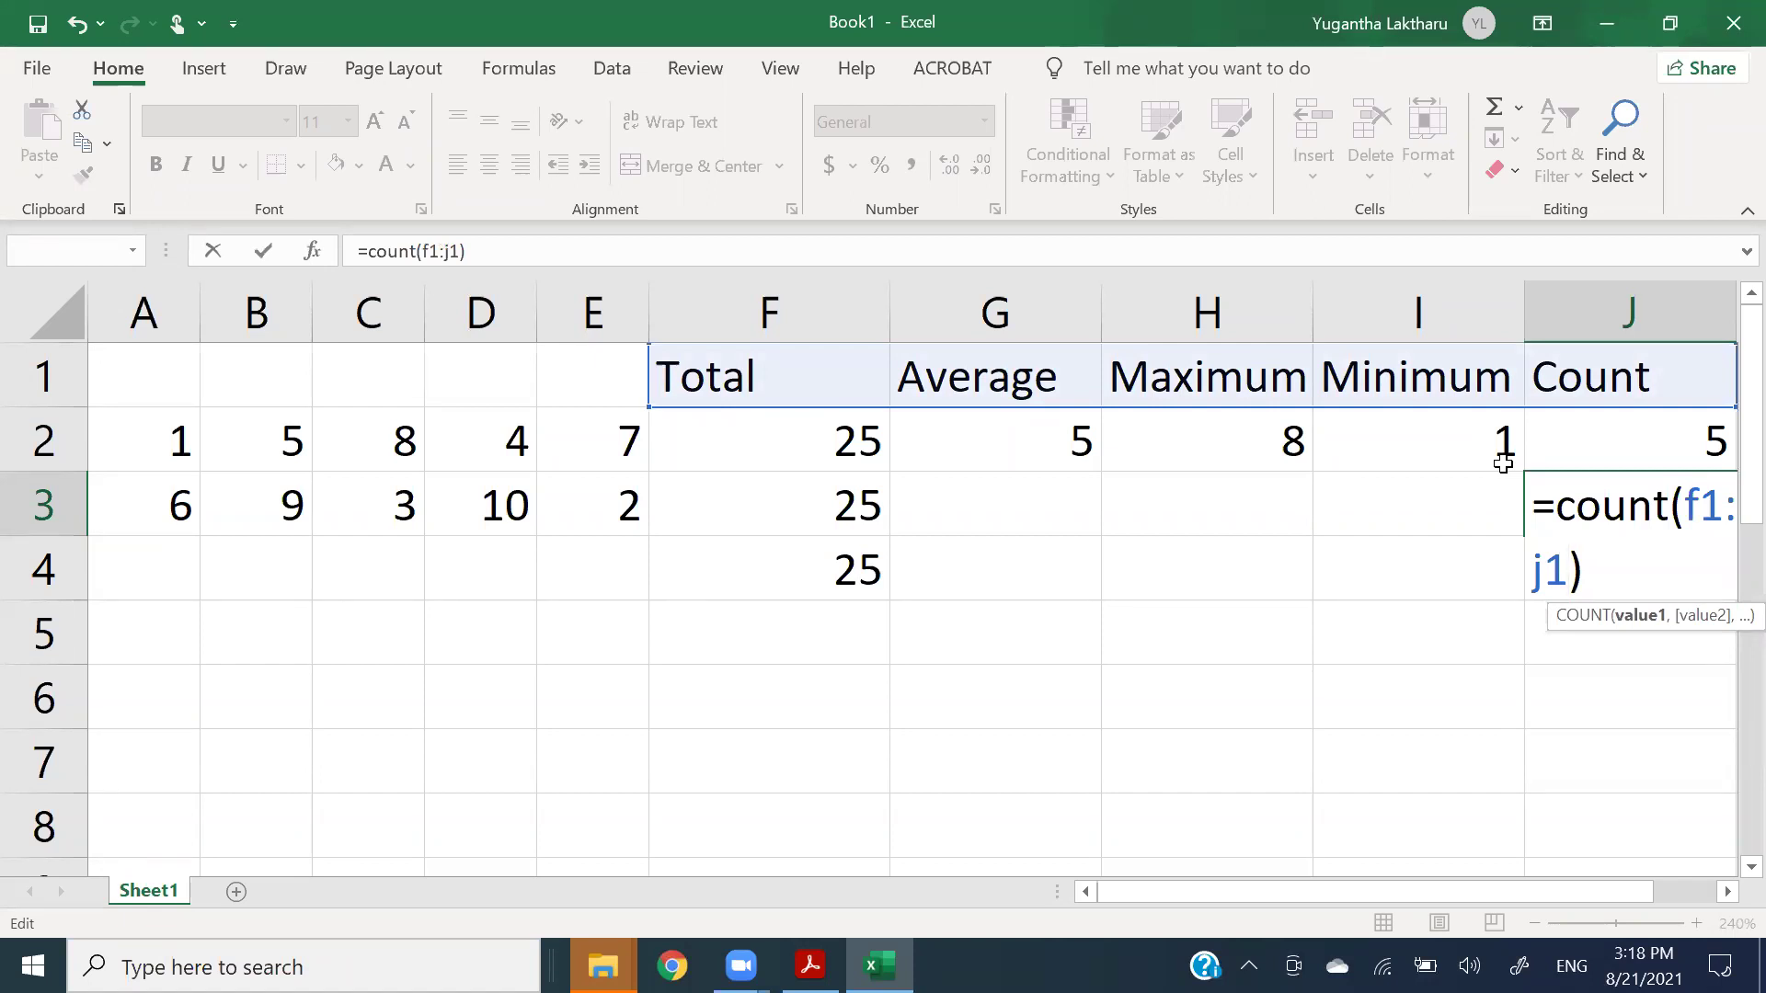
{"action": "key", "text": "Return"}
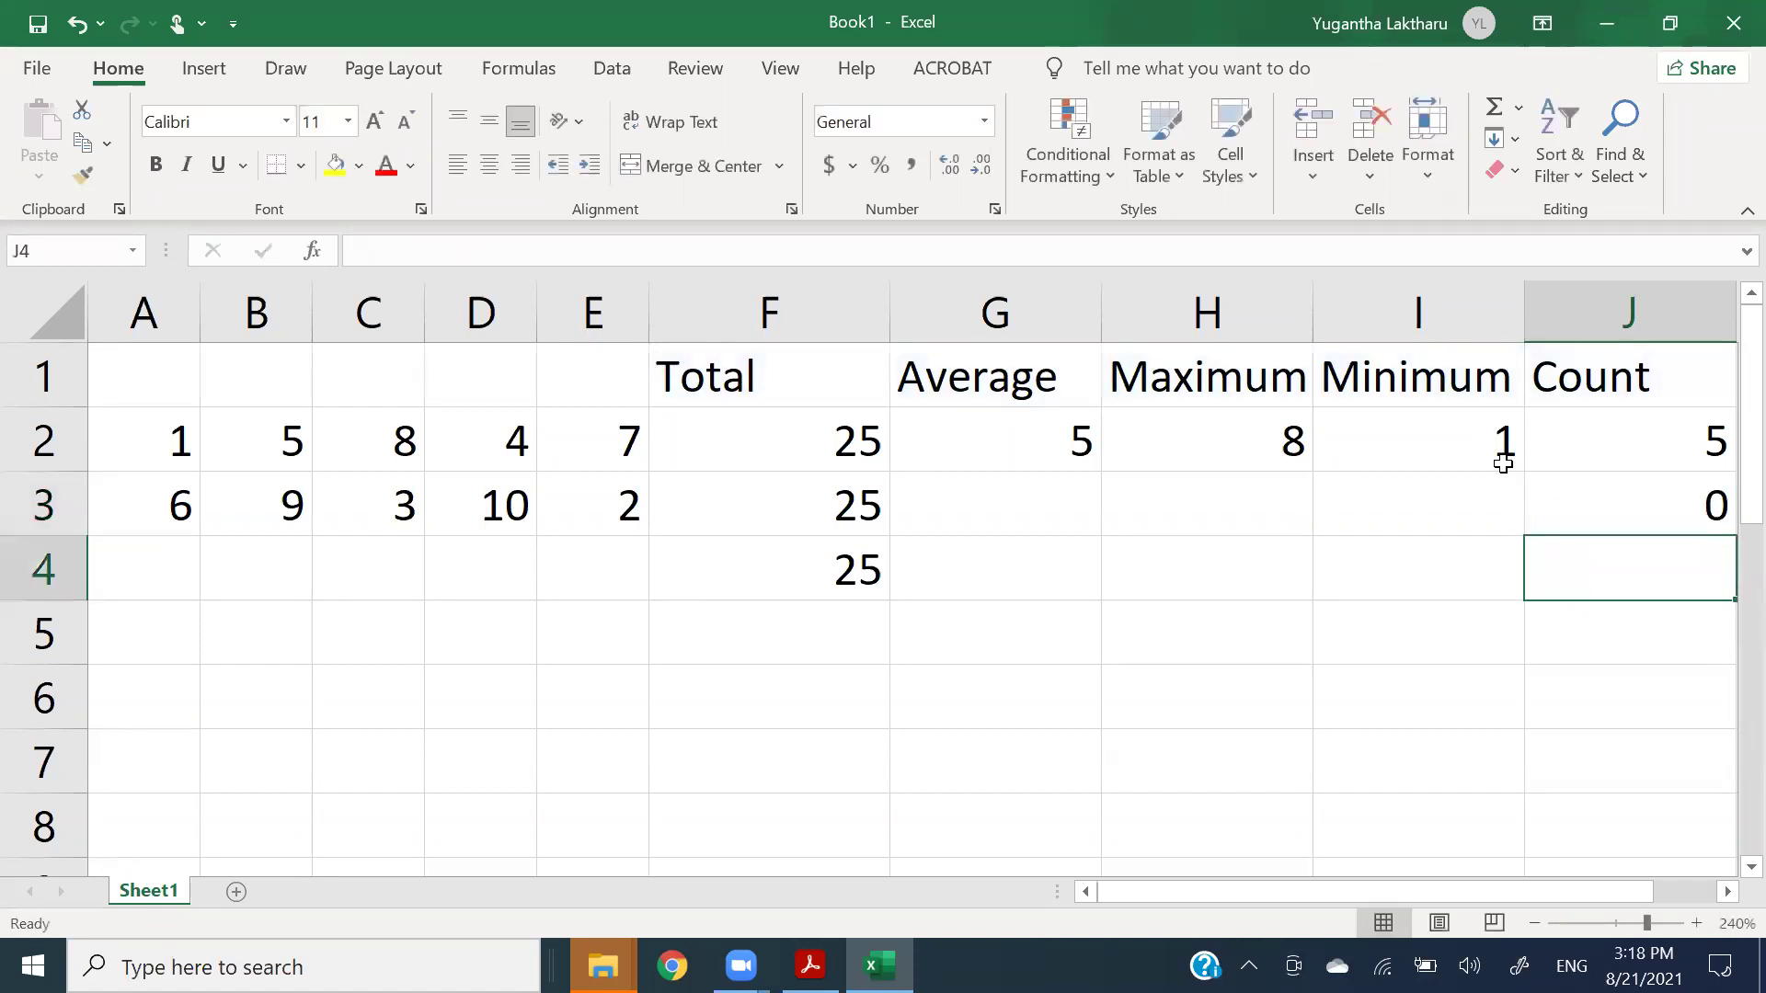
{"action": "left_click", "coordinate": [1591, 502]}
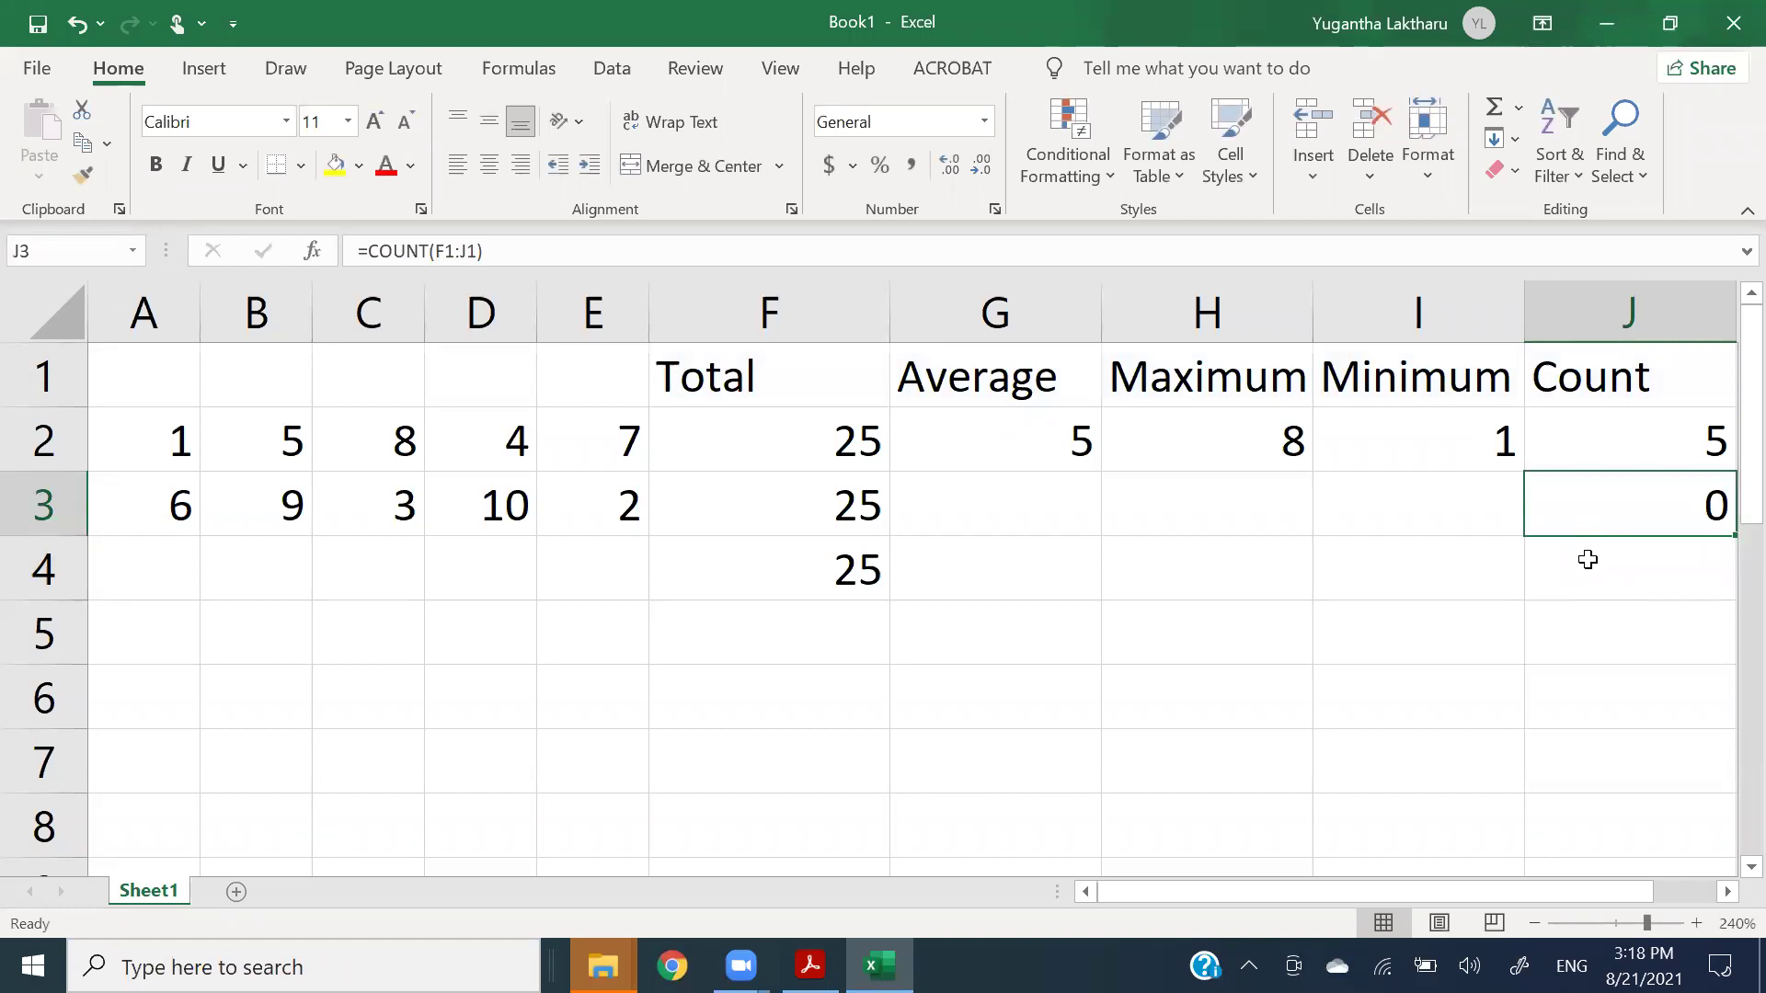
- Enter the formula =count(f1:f4) in cell J4 to count over the Total column, including its heading
{"action": "left_click", "coordinate": [1589, 560]}
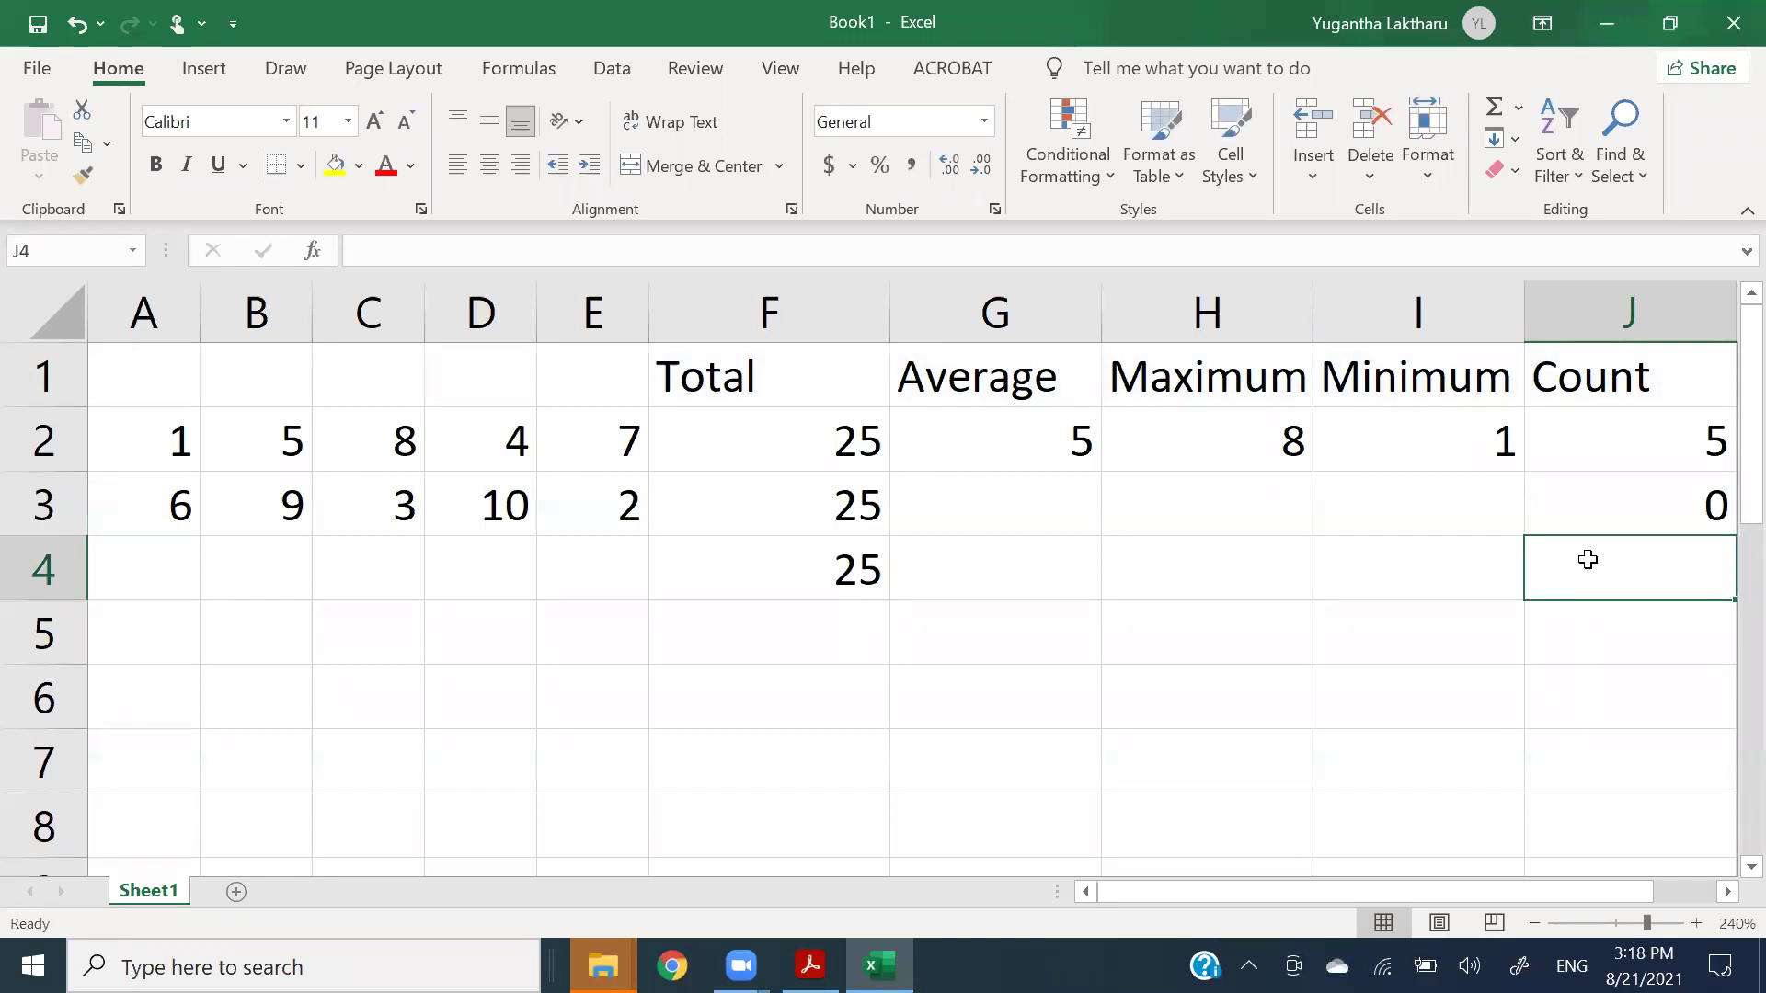
{"action": "left_click", "coordinate": [1727, 891]}
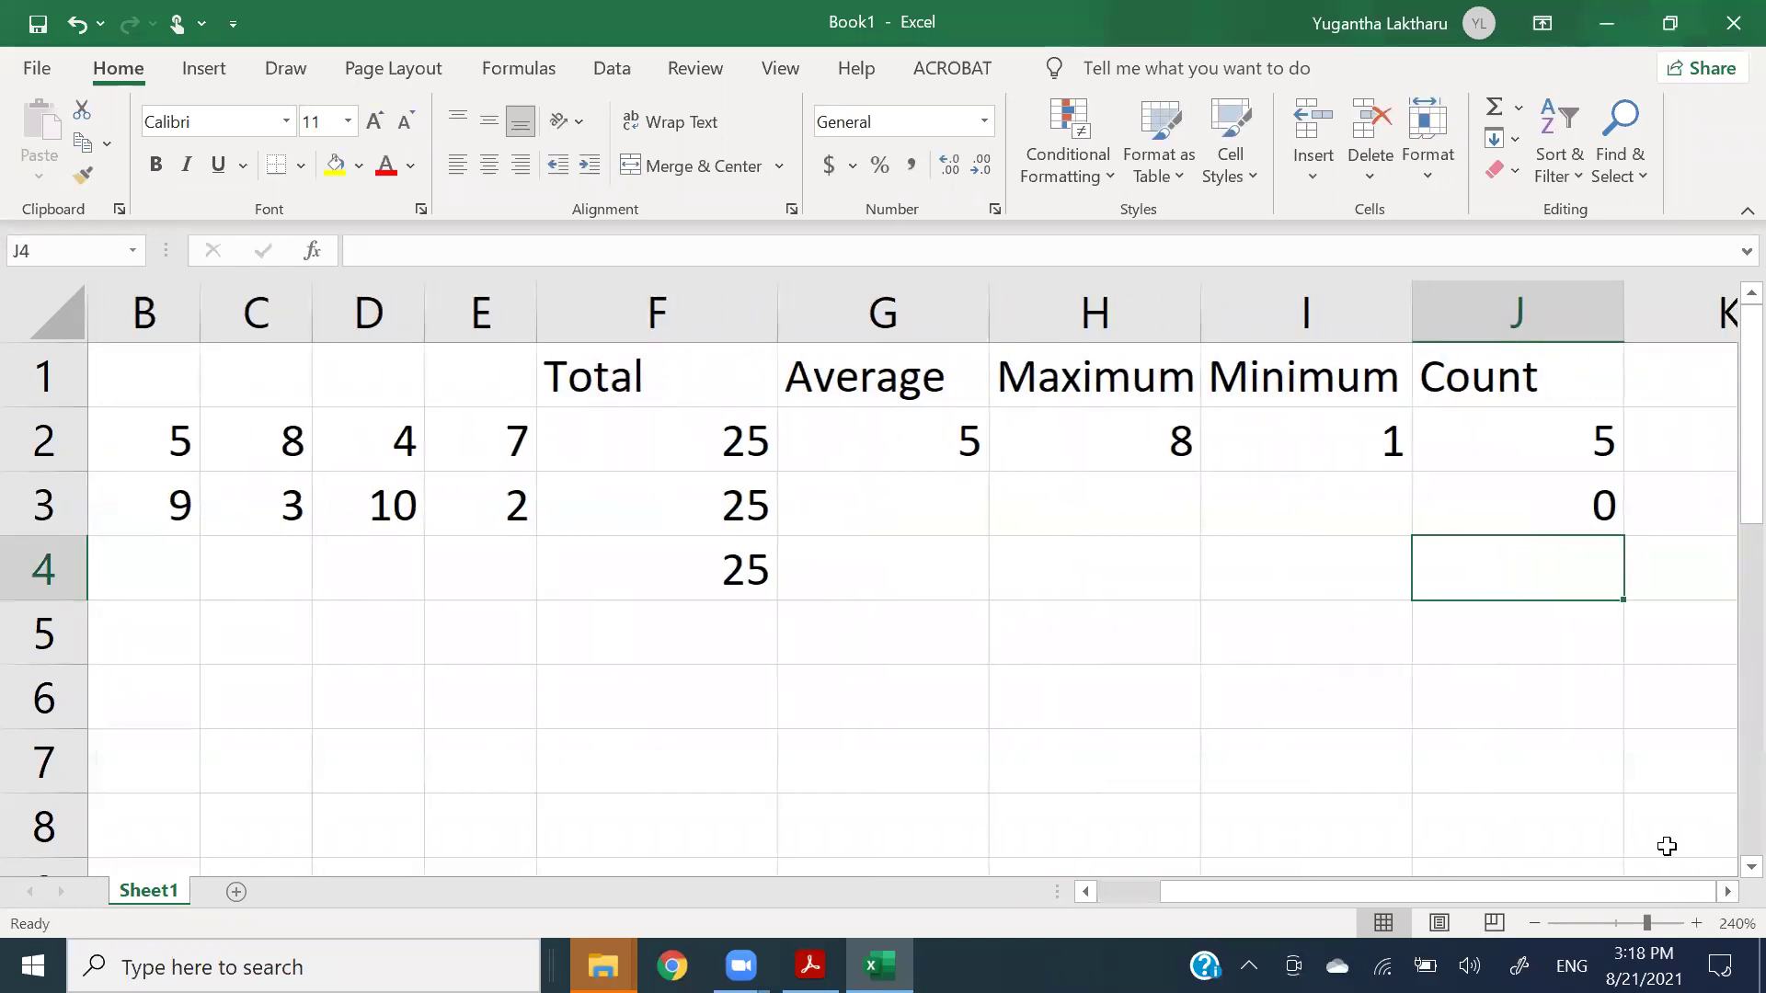
{"action": "type", "text": "=count"}
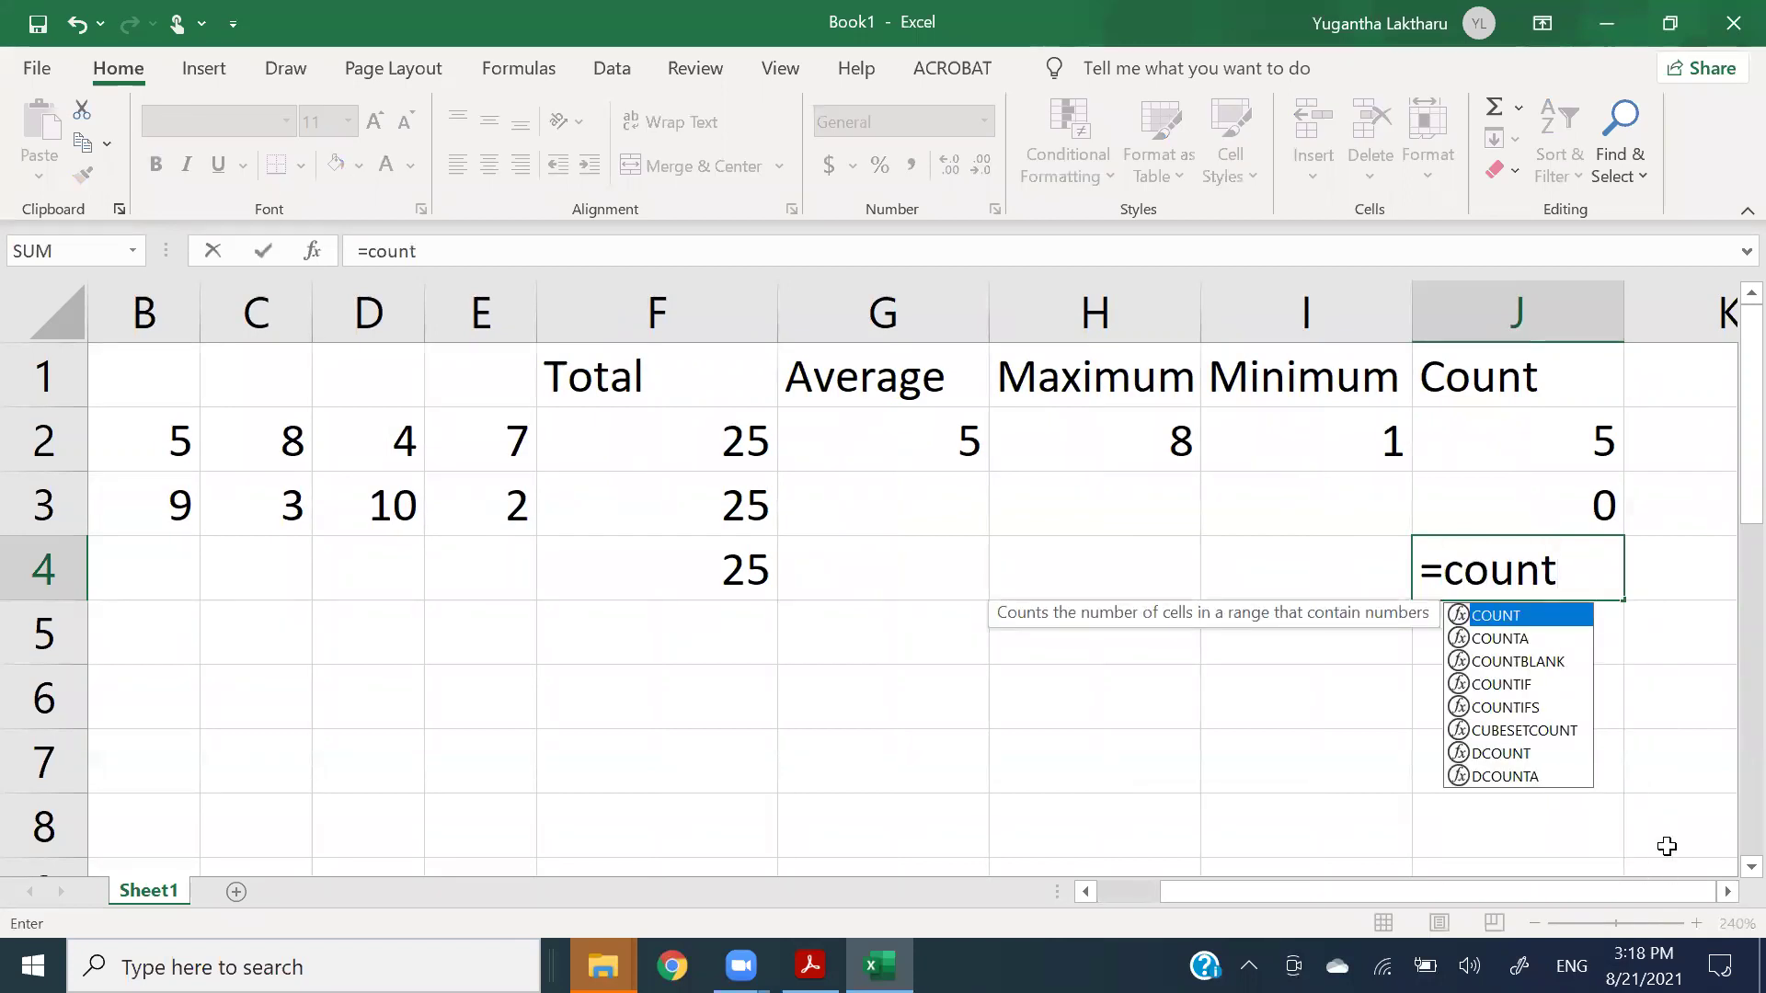
{"action": "type", "text": "()"}
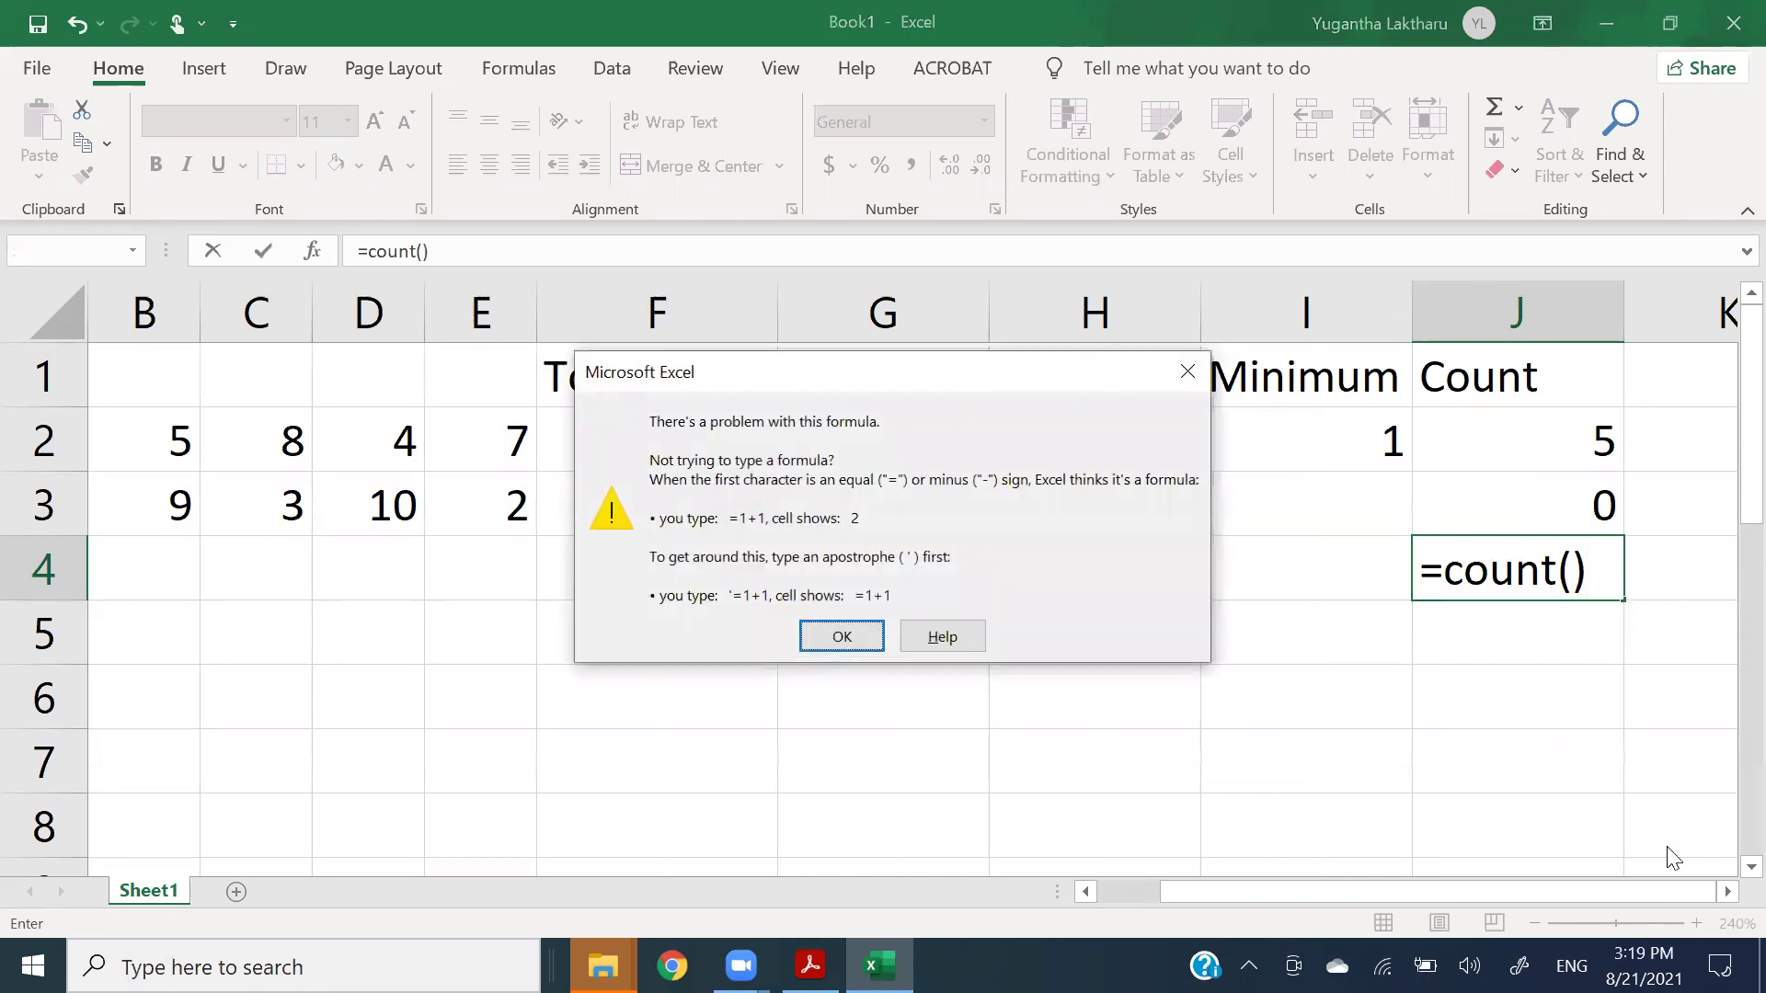
{"action": "key", "text": "Return"}
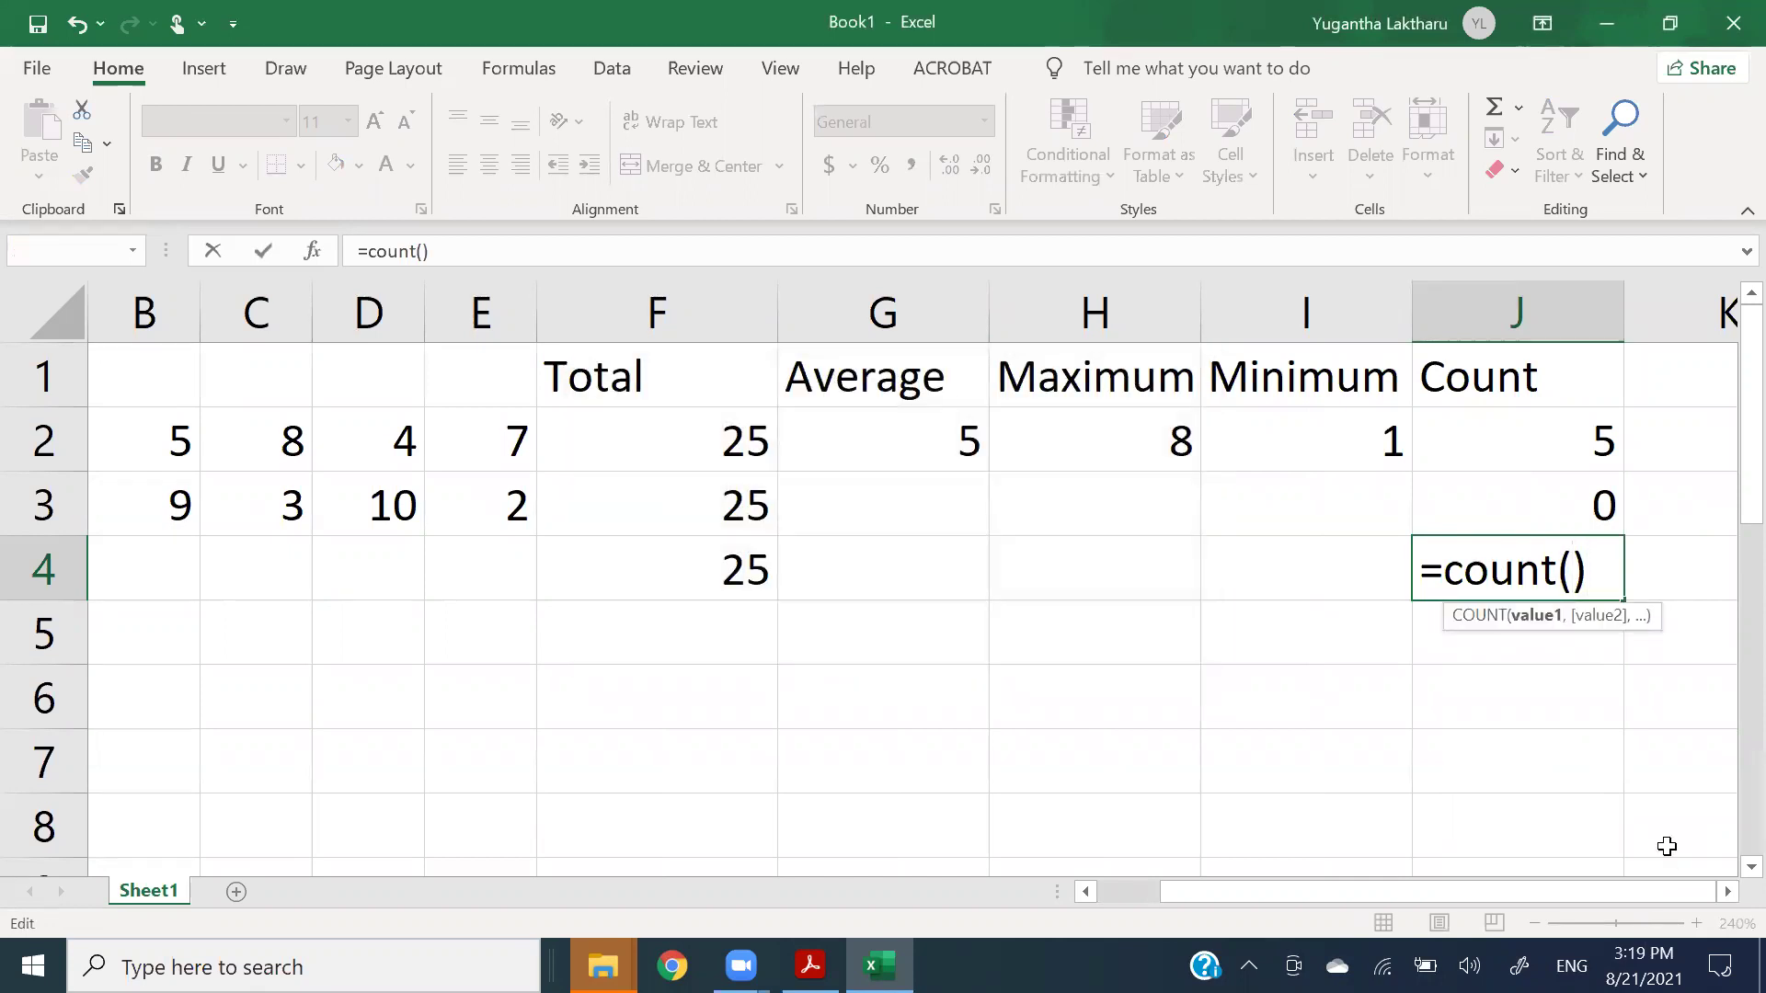
{"action": "type", "text": "f1"}
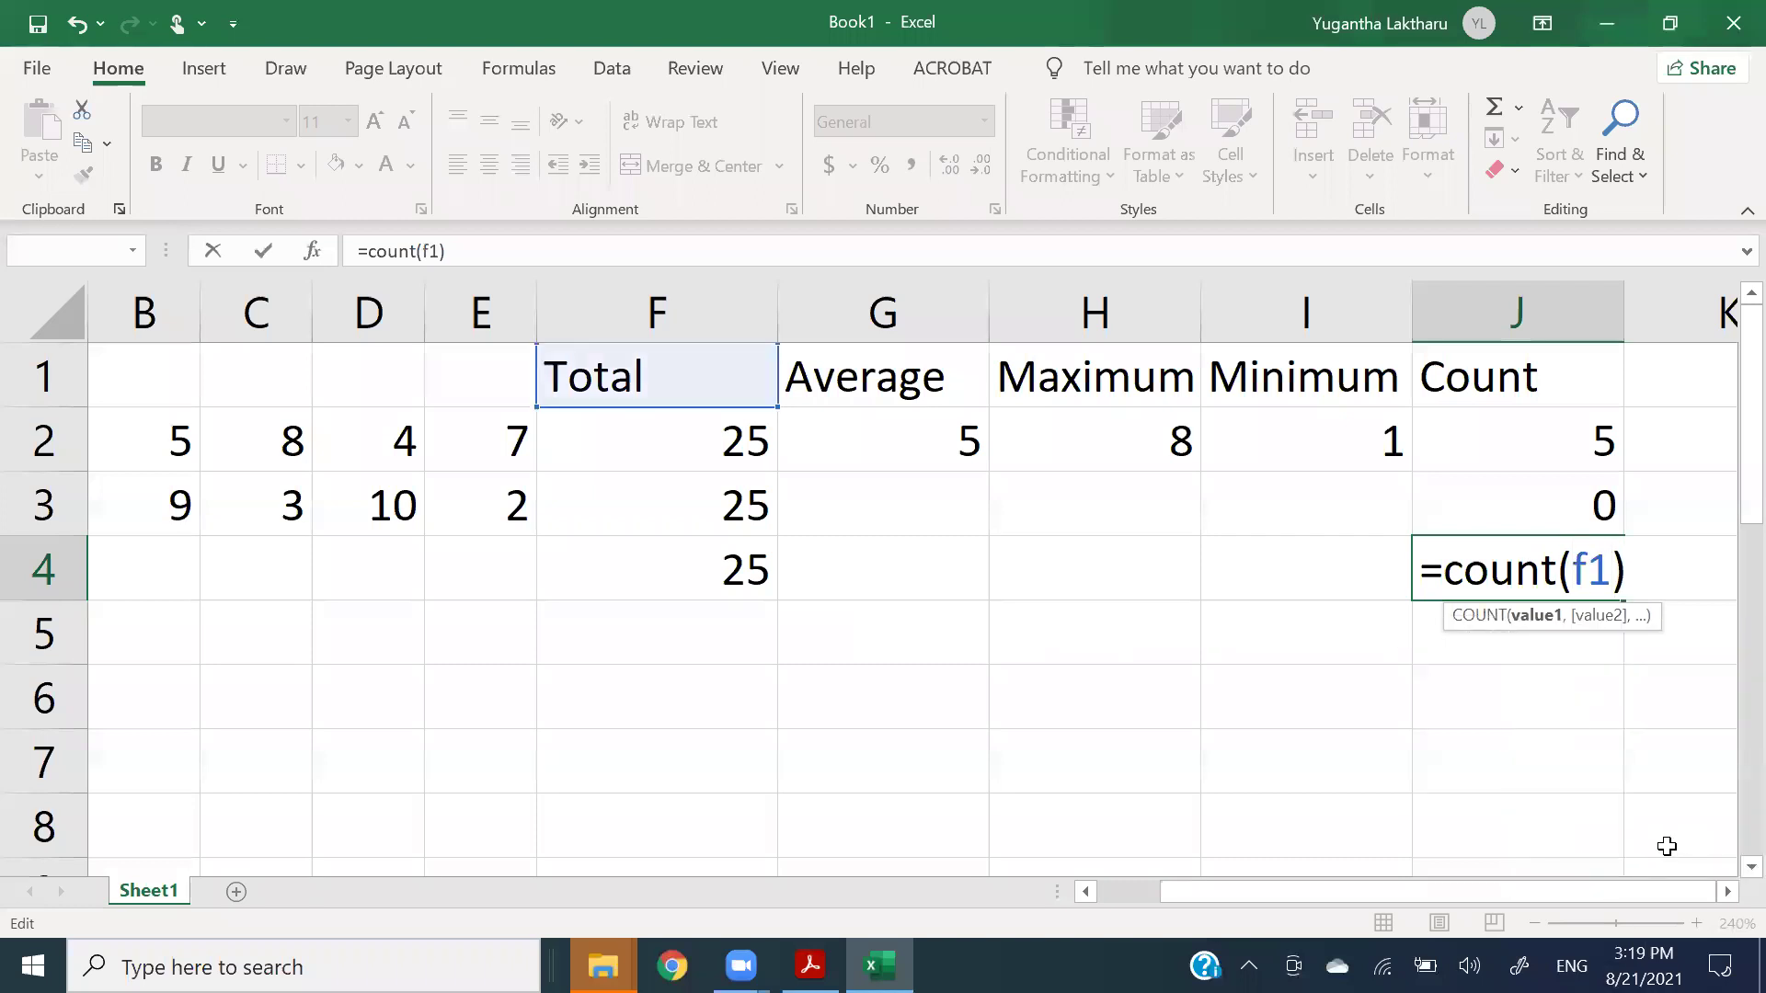
{"action": "type", "text": ":f4"}
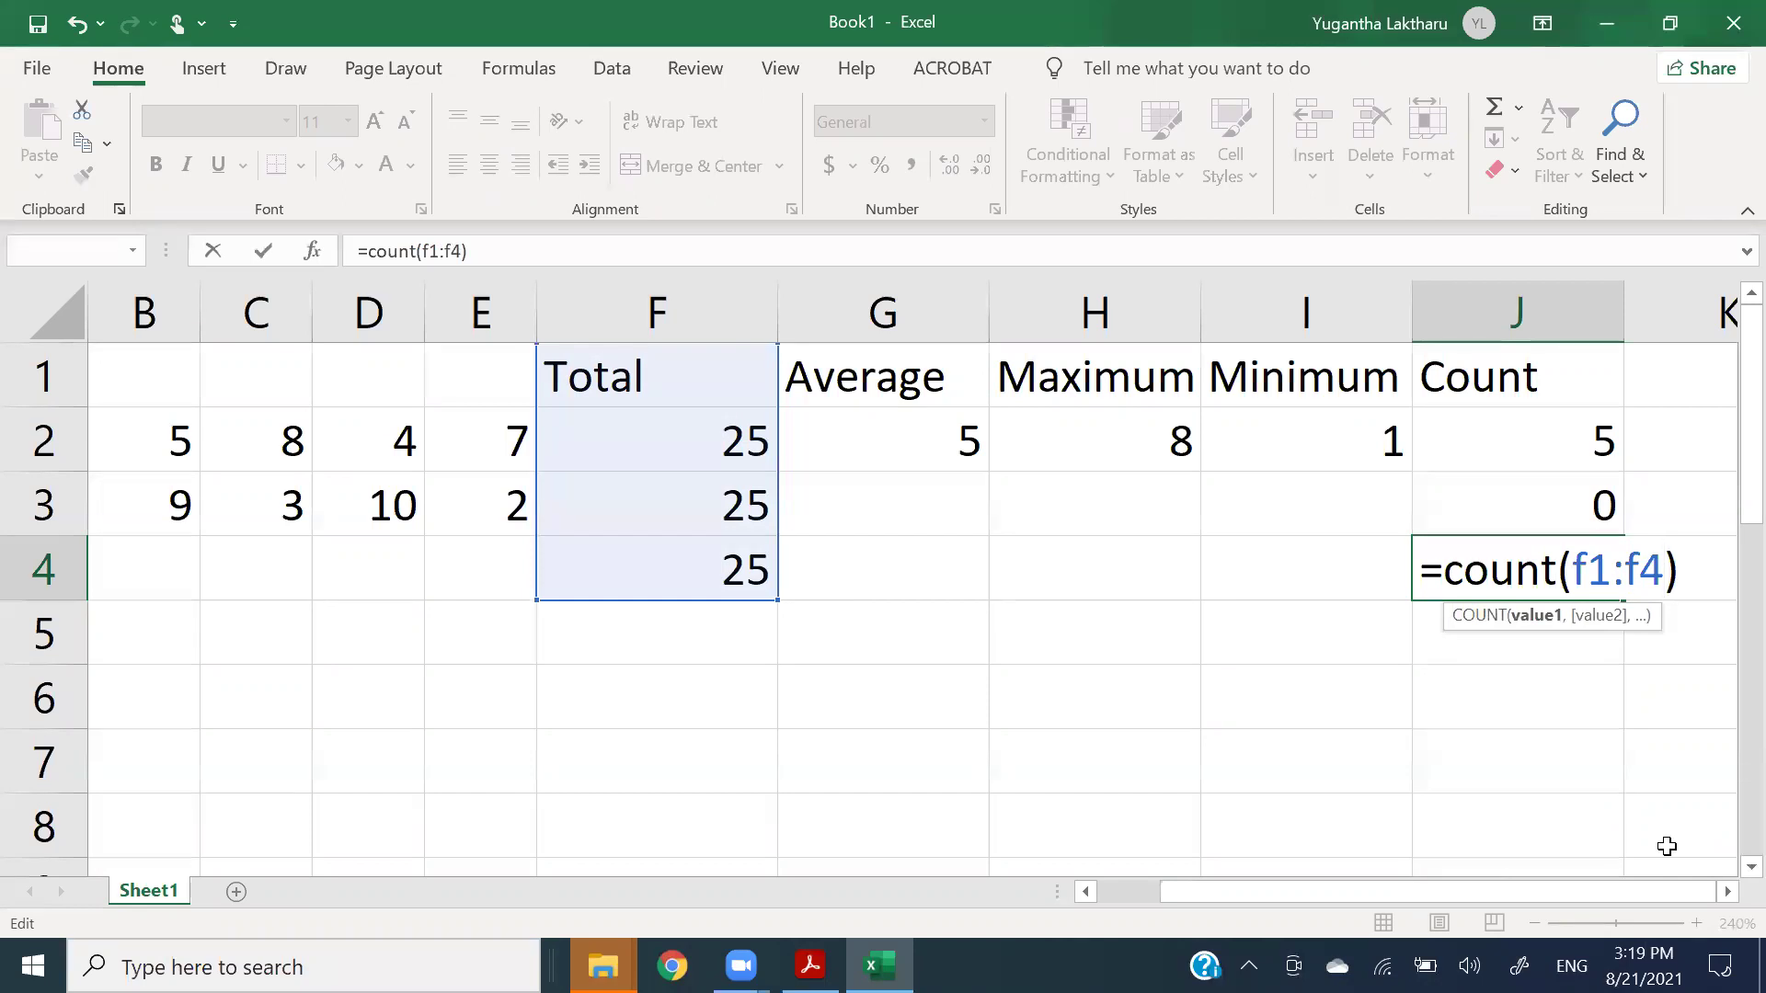
{"action": "key", "text": "Return"}
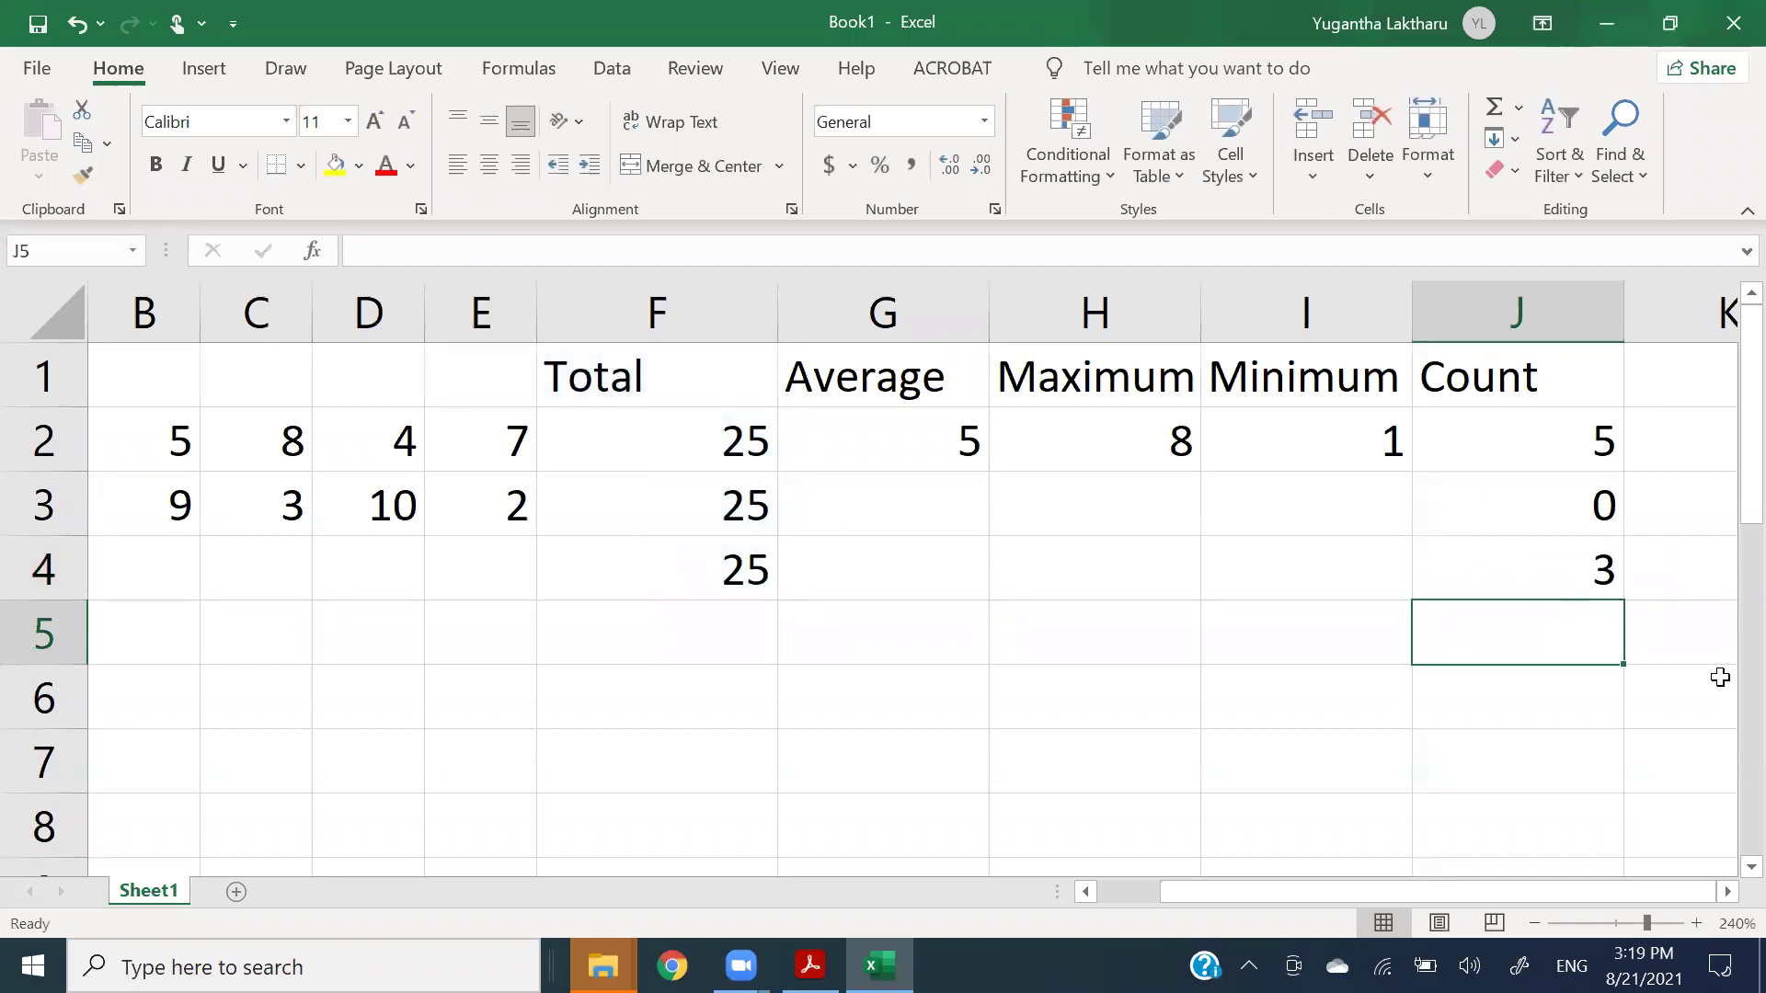
- Examine the COUNT formula in J4 against the cells F1:F4, leaving the formula as it is
{"action": "left_click", "coordinate": [1567, 571]}
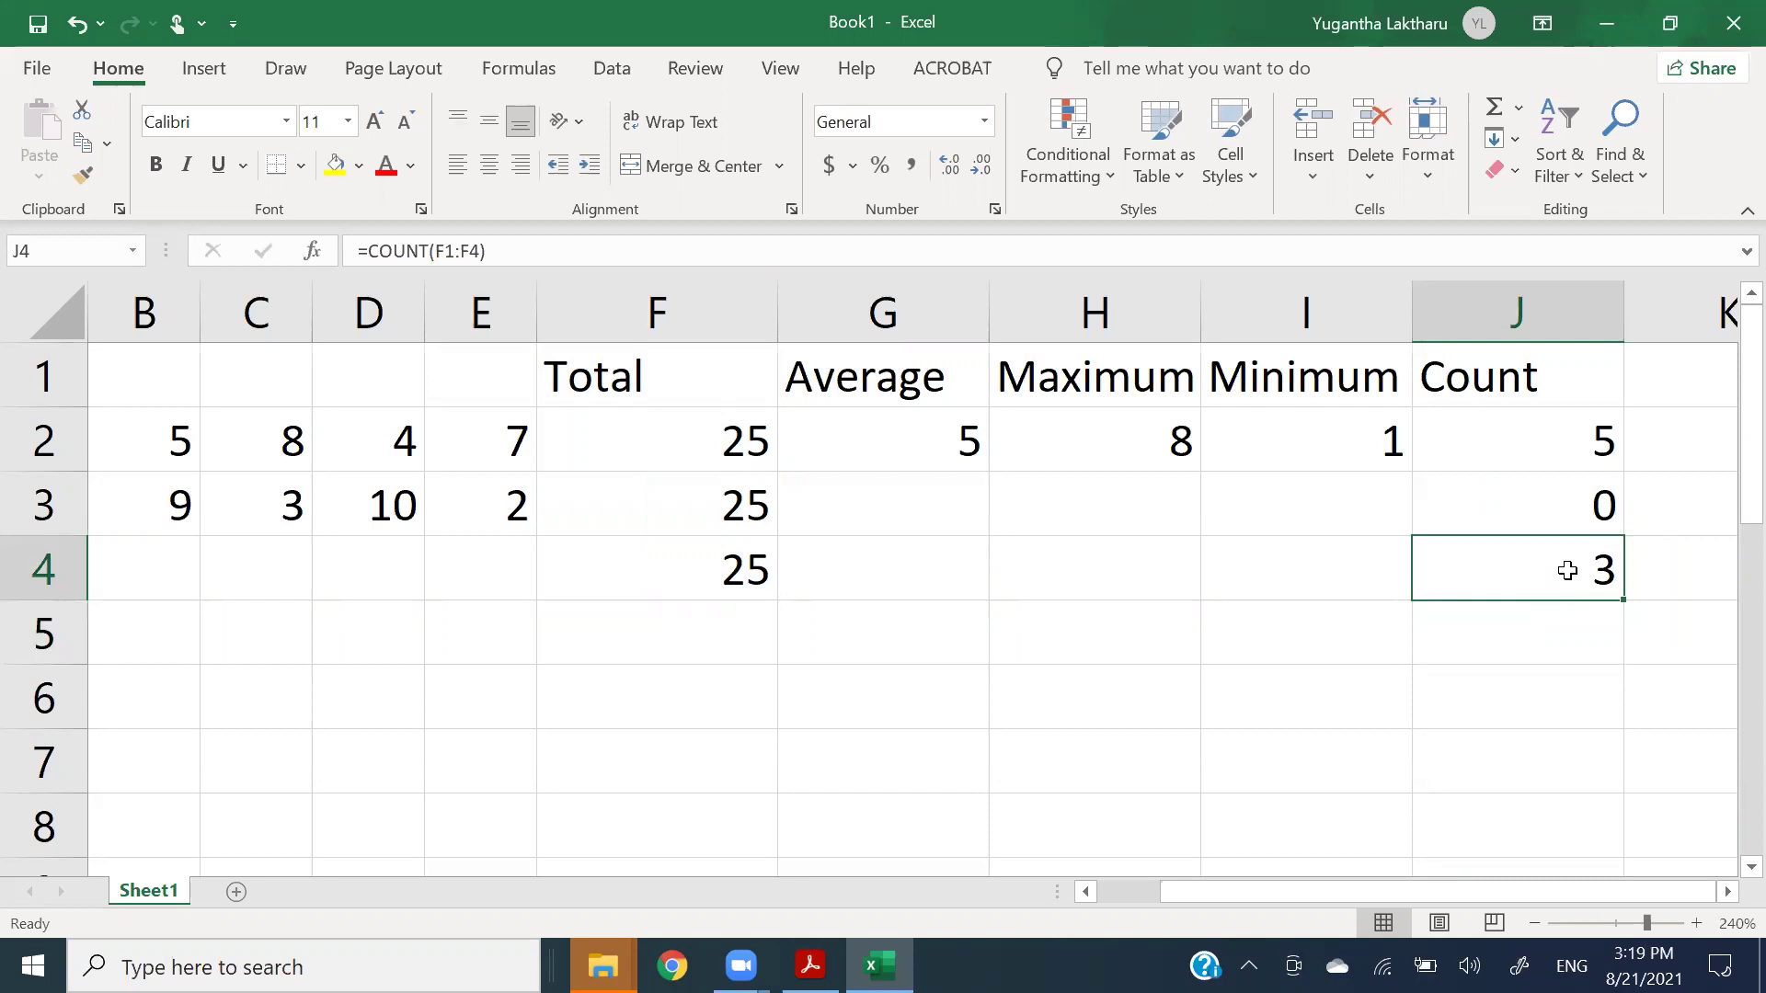
{"action": "double_click", "coordinate": [1567, 571]}
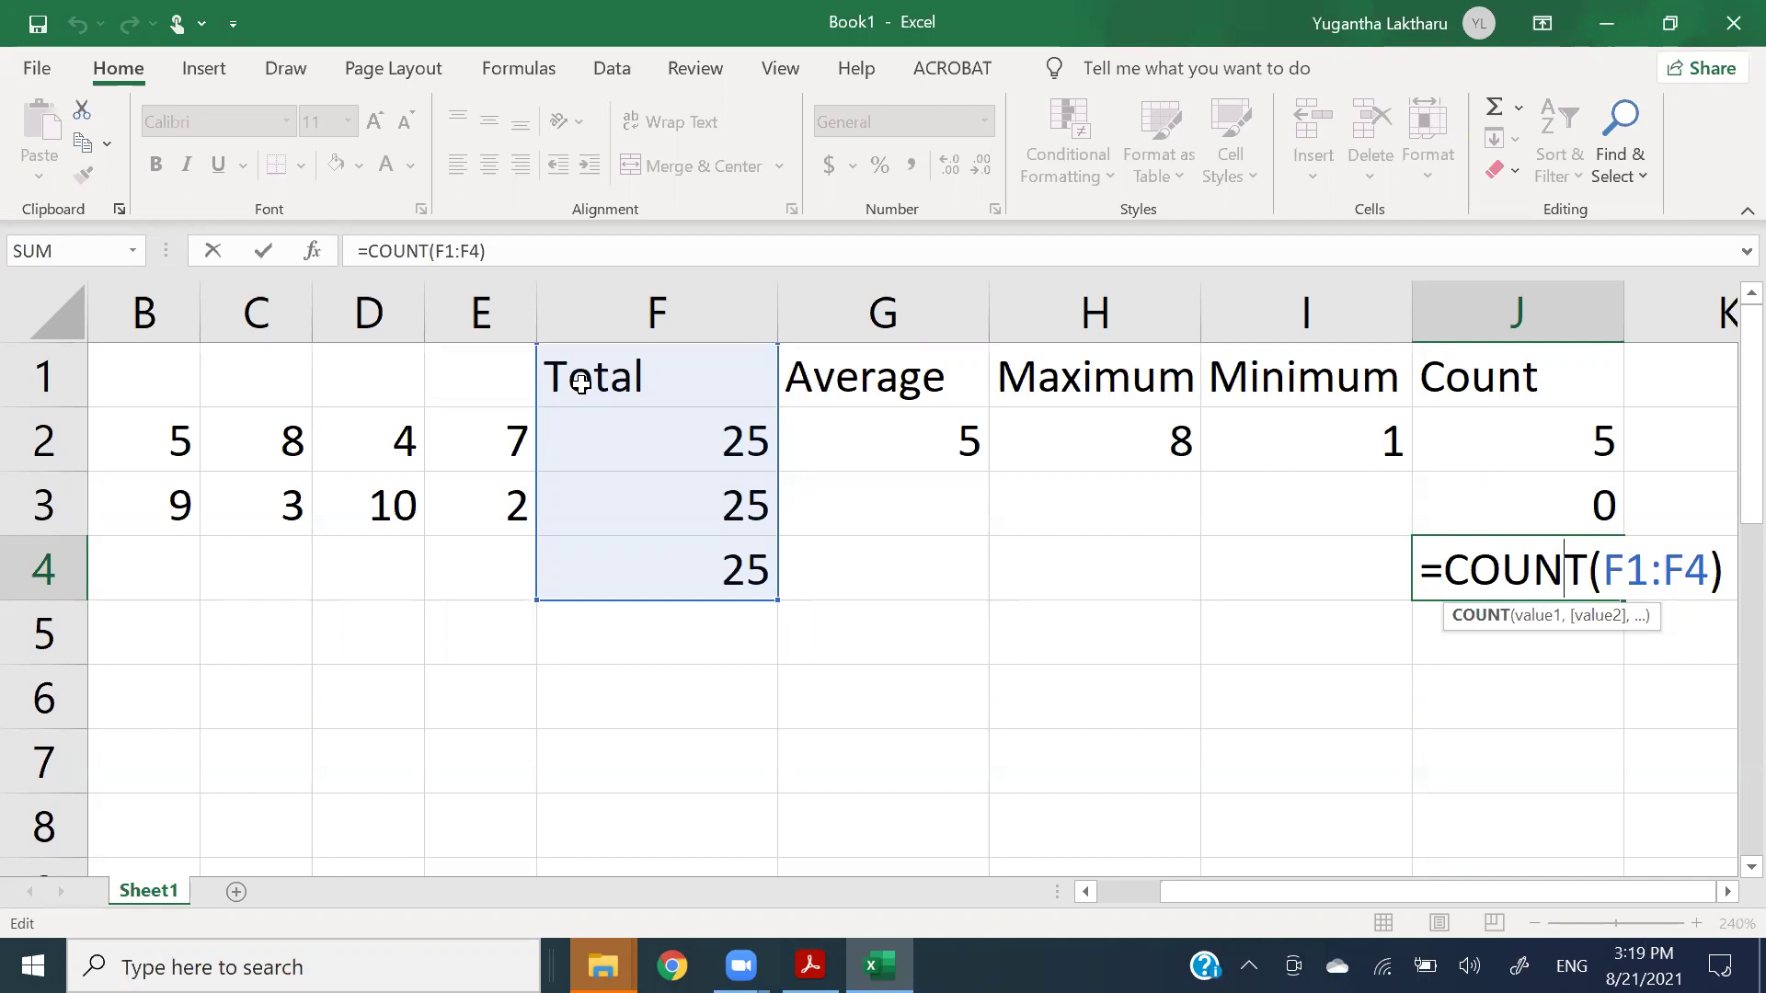
{"action": "key", "text": "ctrl+Return"}
{"action": "key", "text": "Return"}
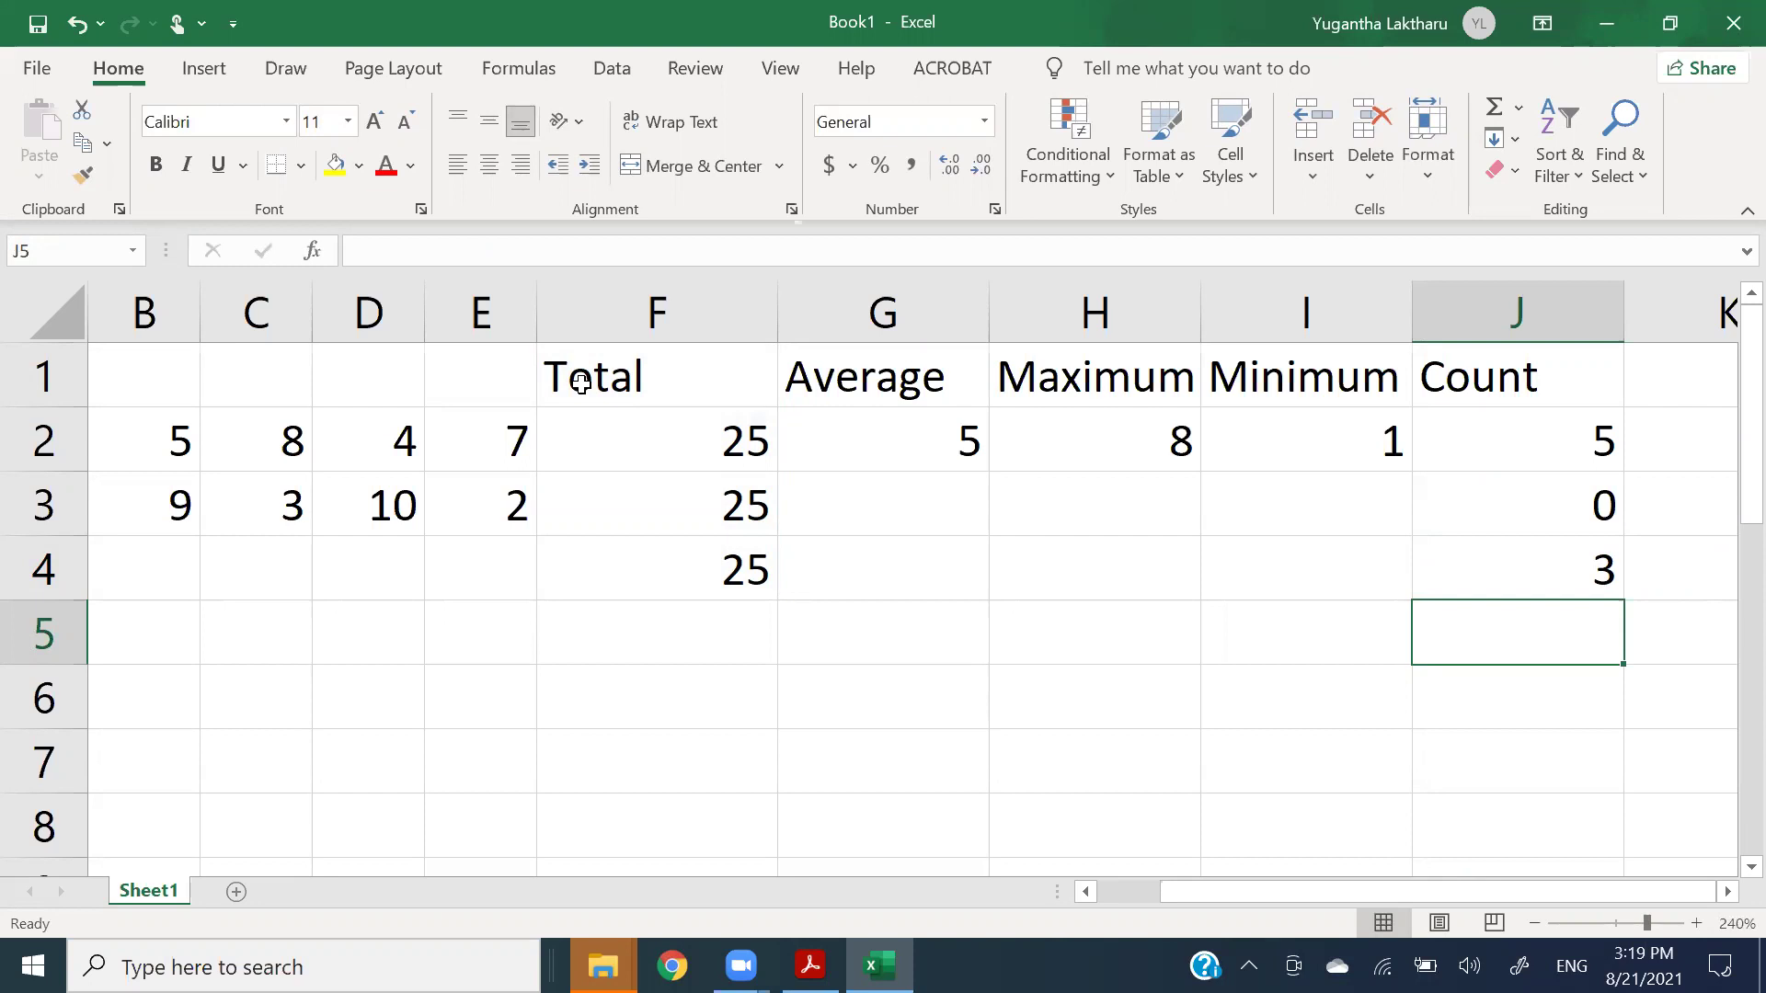
- Review the COUNT formula in J2, its function name and its range A2:E2, without changing it
{"action": "left_click", "coordinate": [1086, 891]}
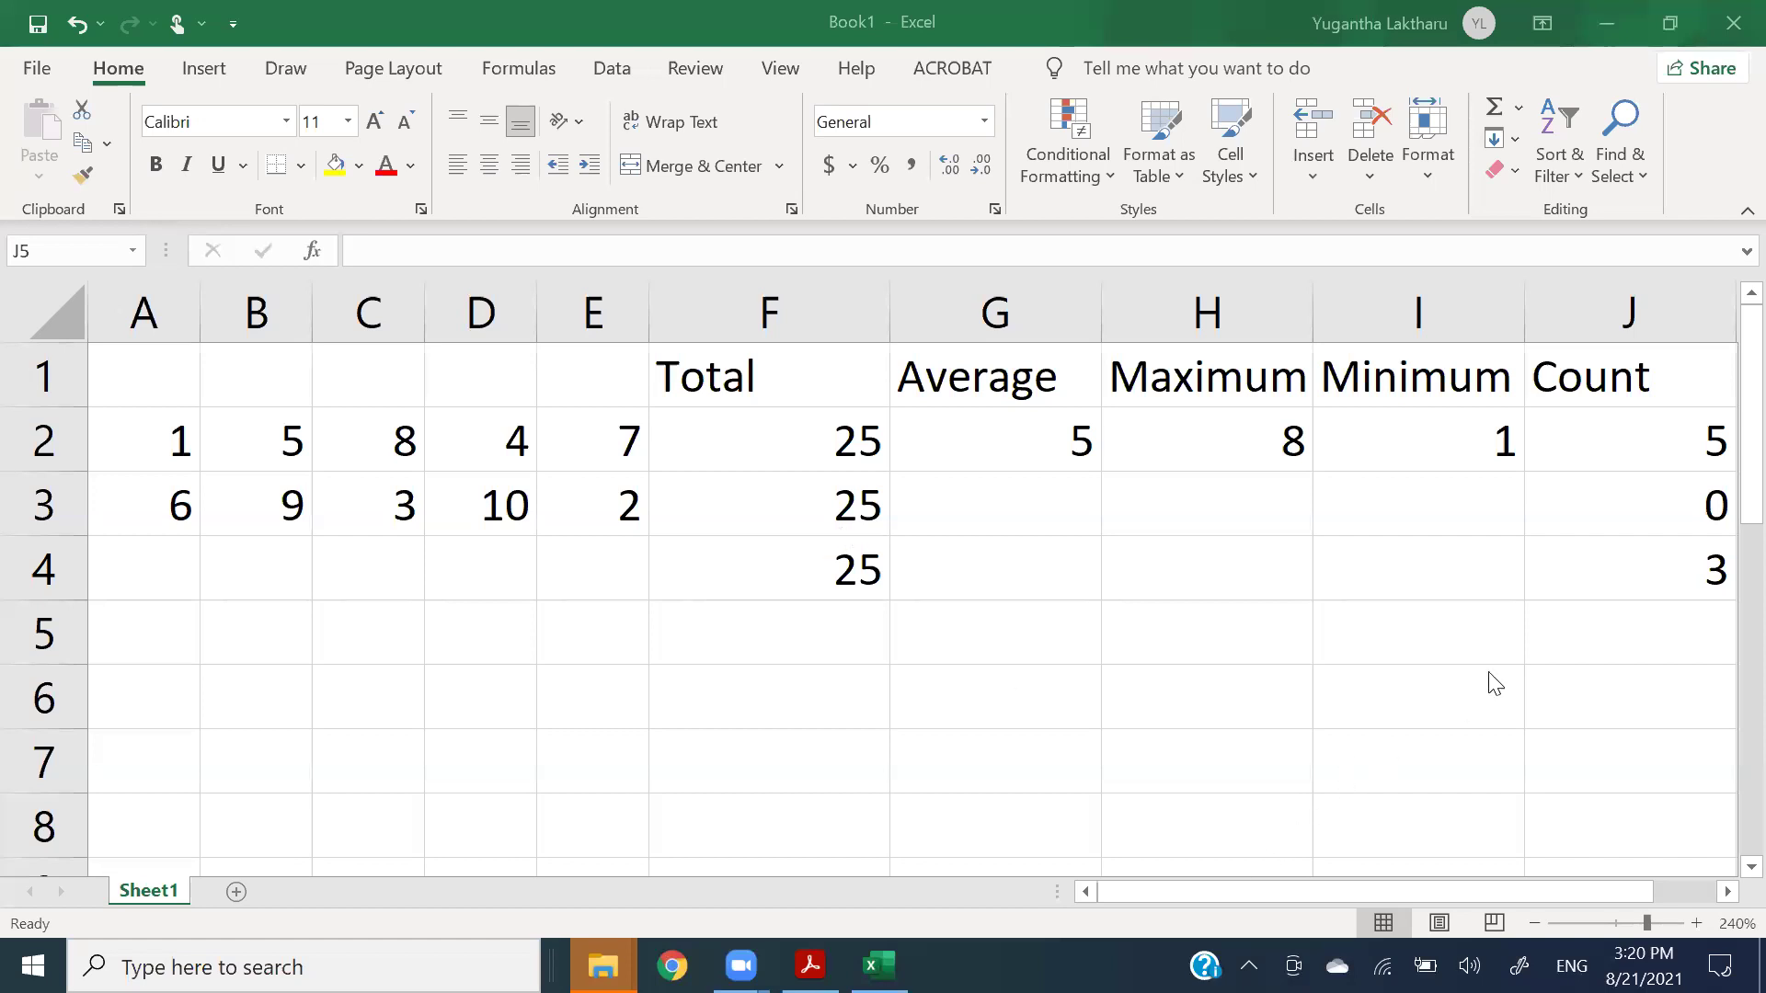
{"action": "left_click", "coordinate": [1624, 514]}
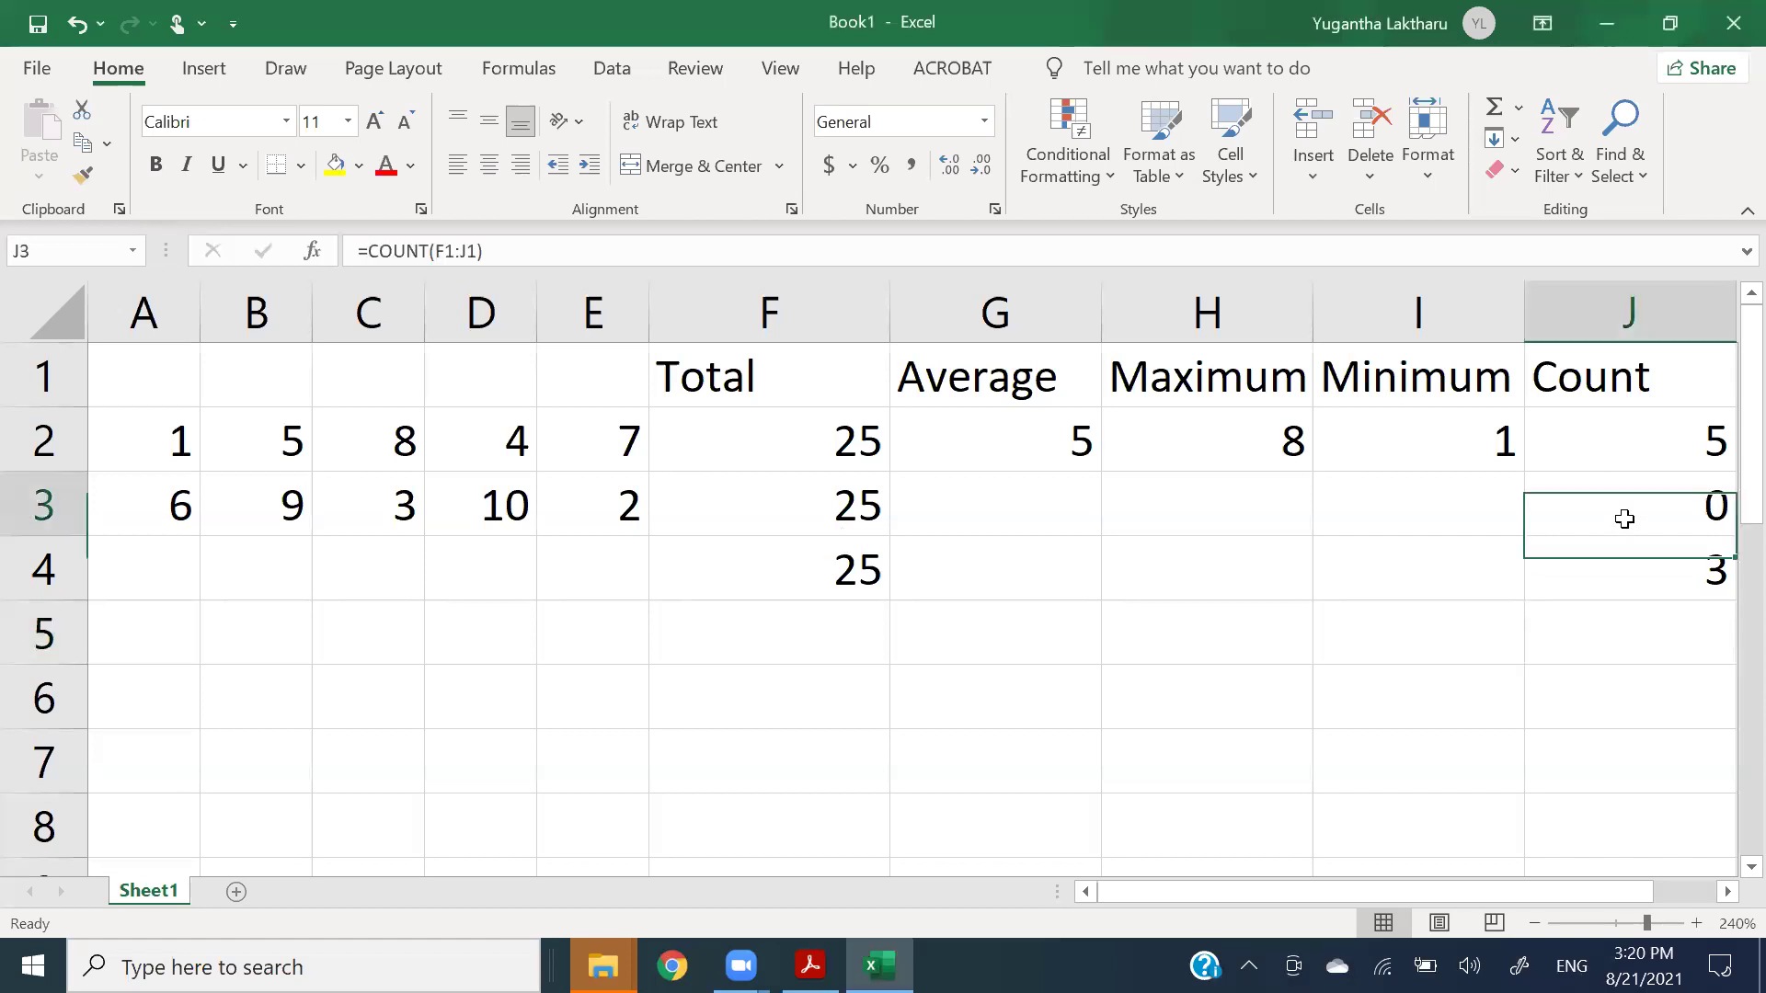
{"action": "left_click", "coordinate": [1626, 445]}
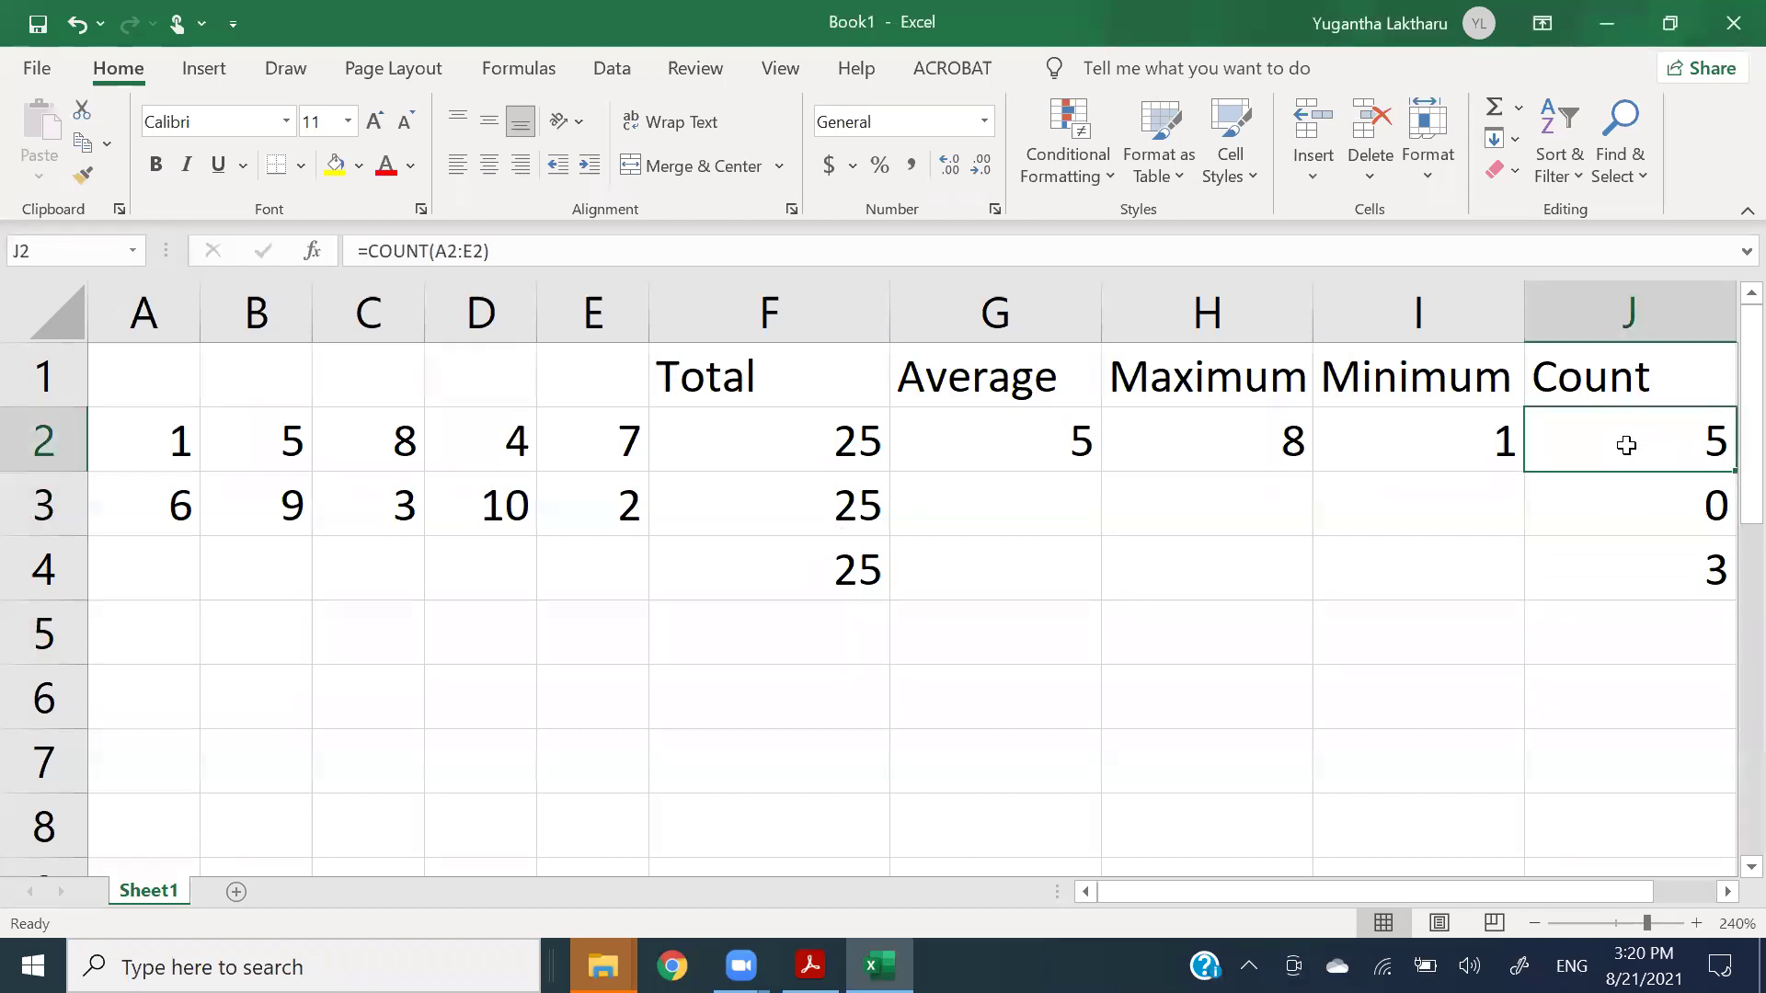
{"action": "double_click", "coordinate": [1626, 446]}
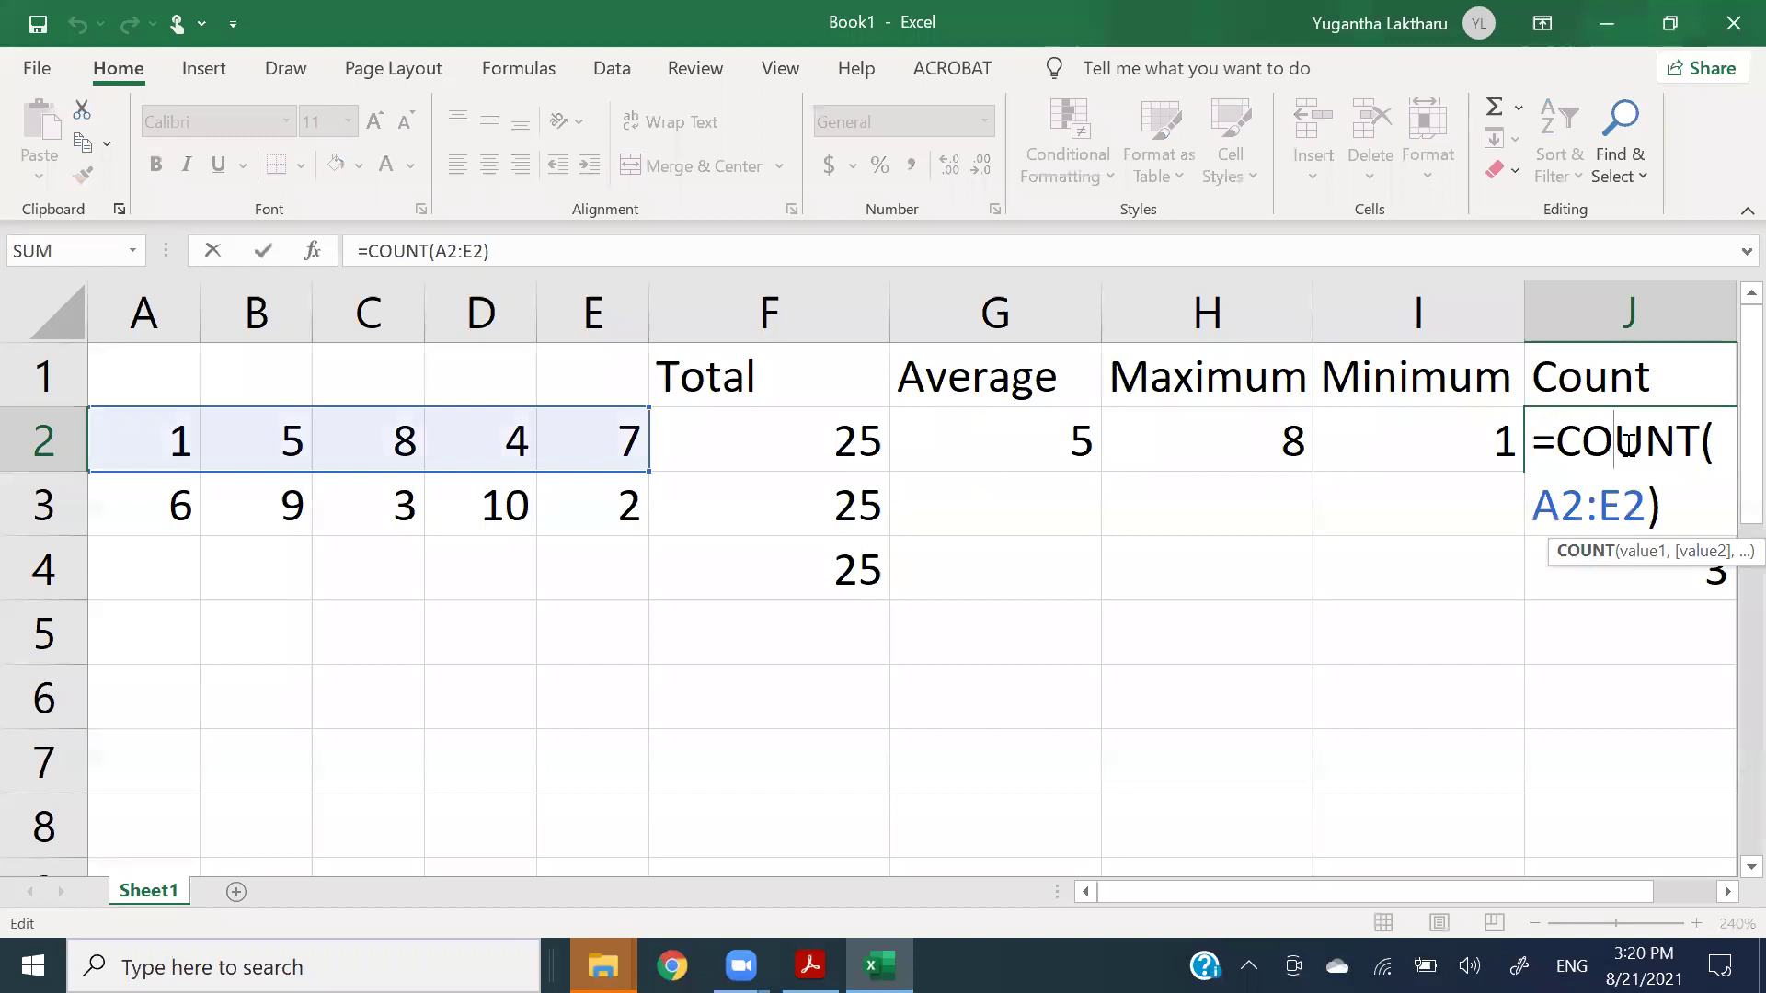
{"action": "left_click_drag", "start_coordinate": [1544, 447], "coordinate": [1691, 445]}
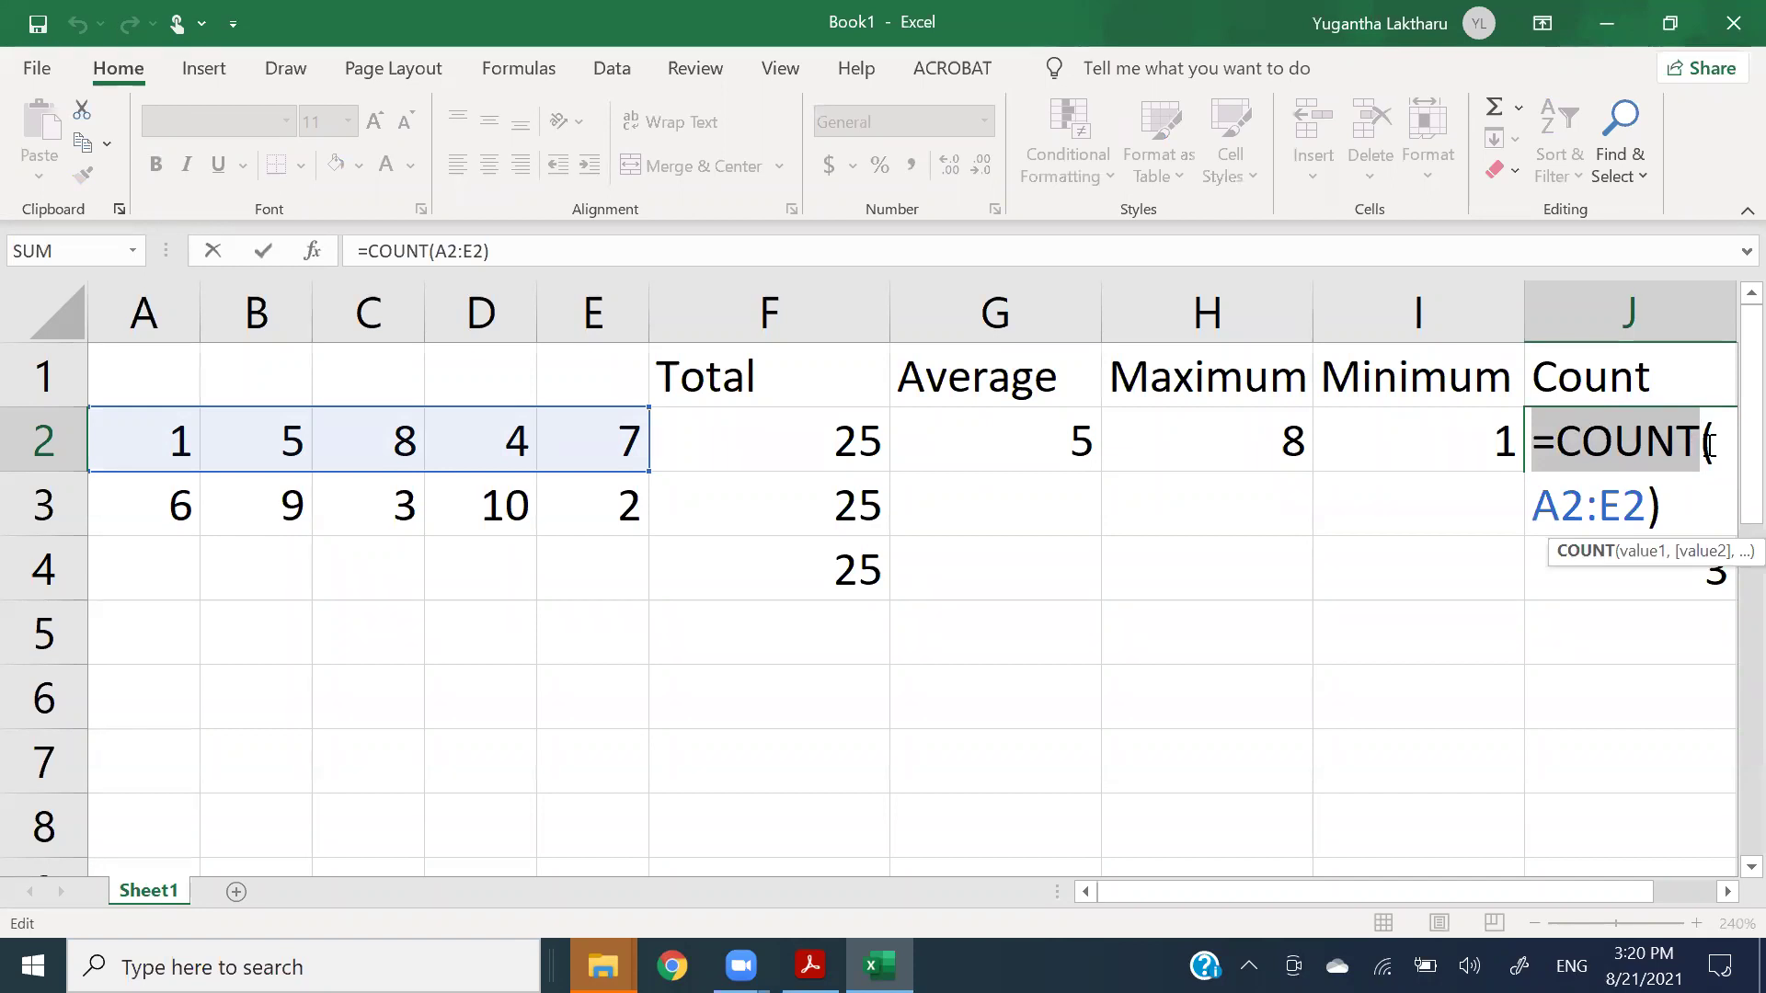
{"action": "left_click", "coordinate": [1708, 448]}
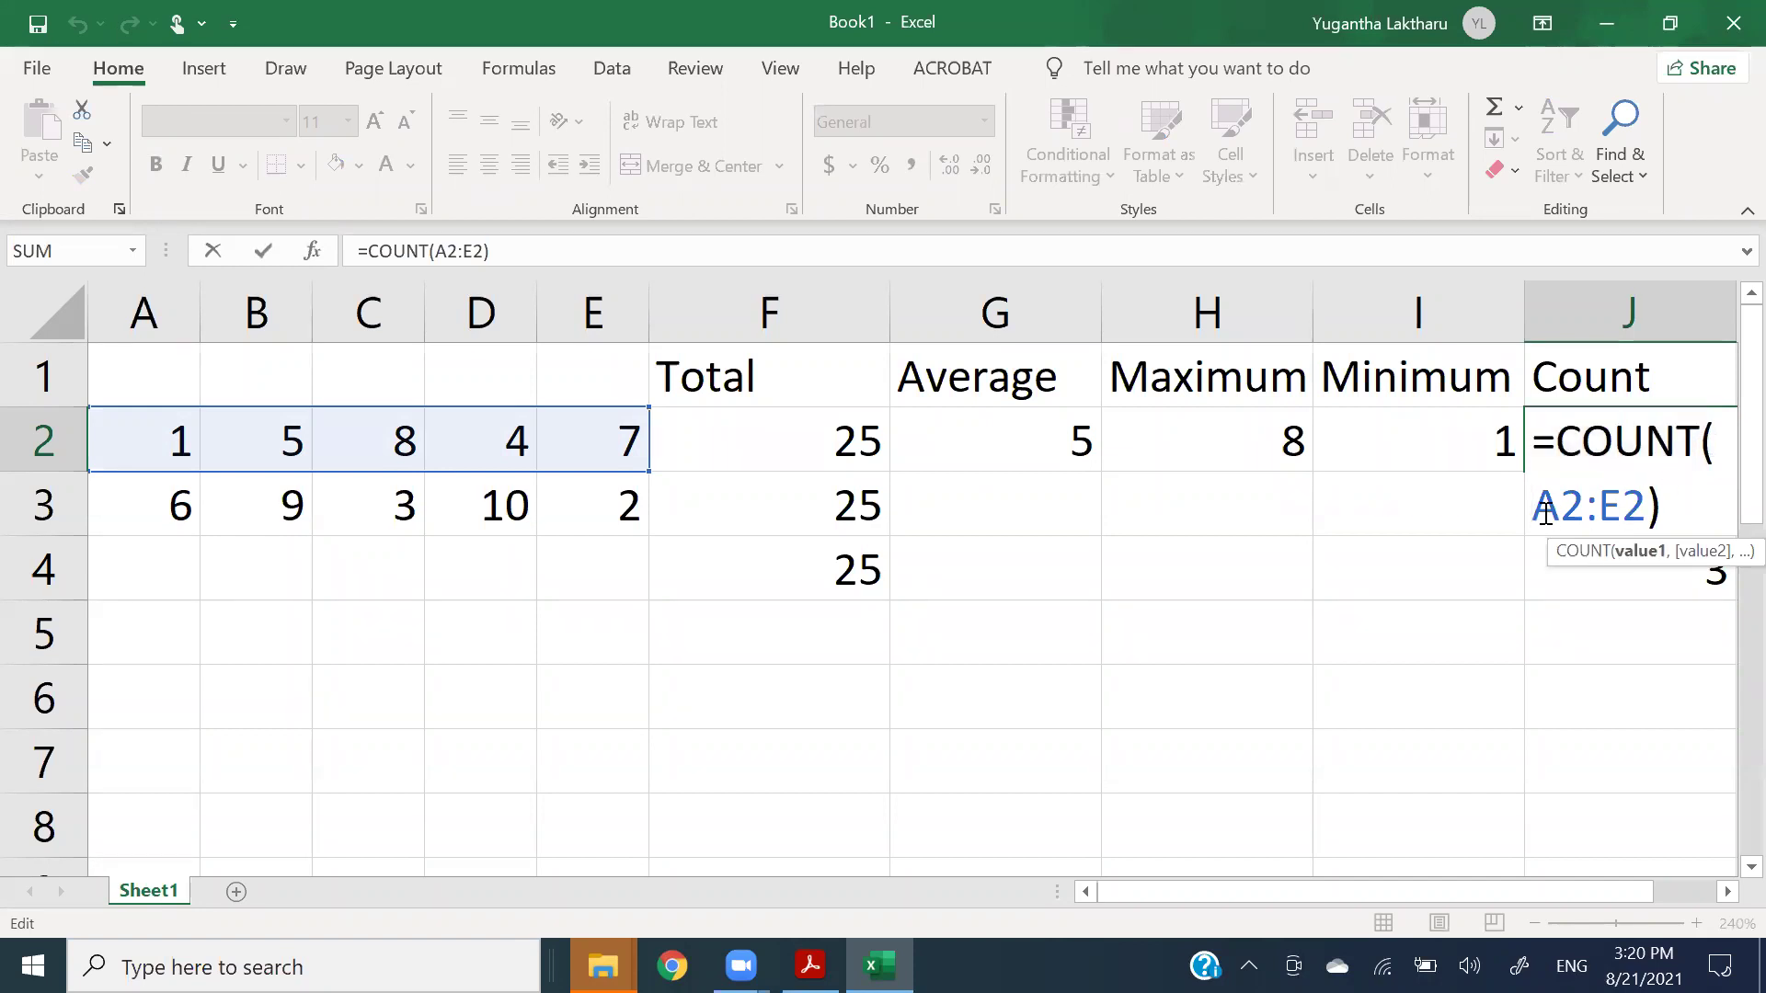
{"action": "left_click_drag", "start_coordinate": [1555, 441], "coordinate": [1700, 445]}
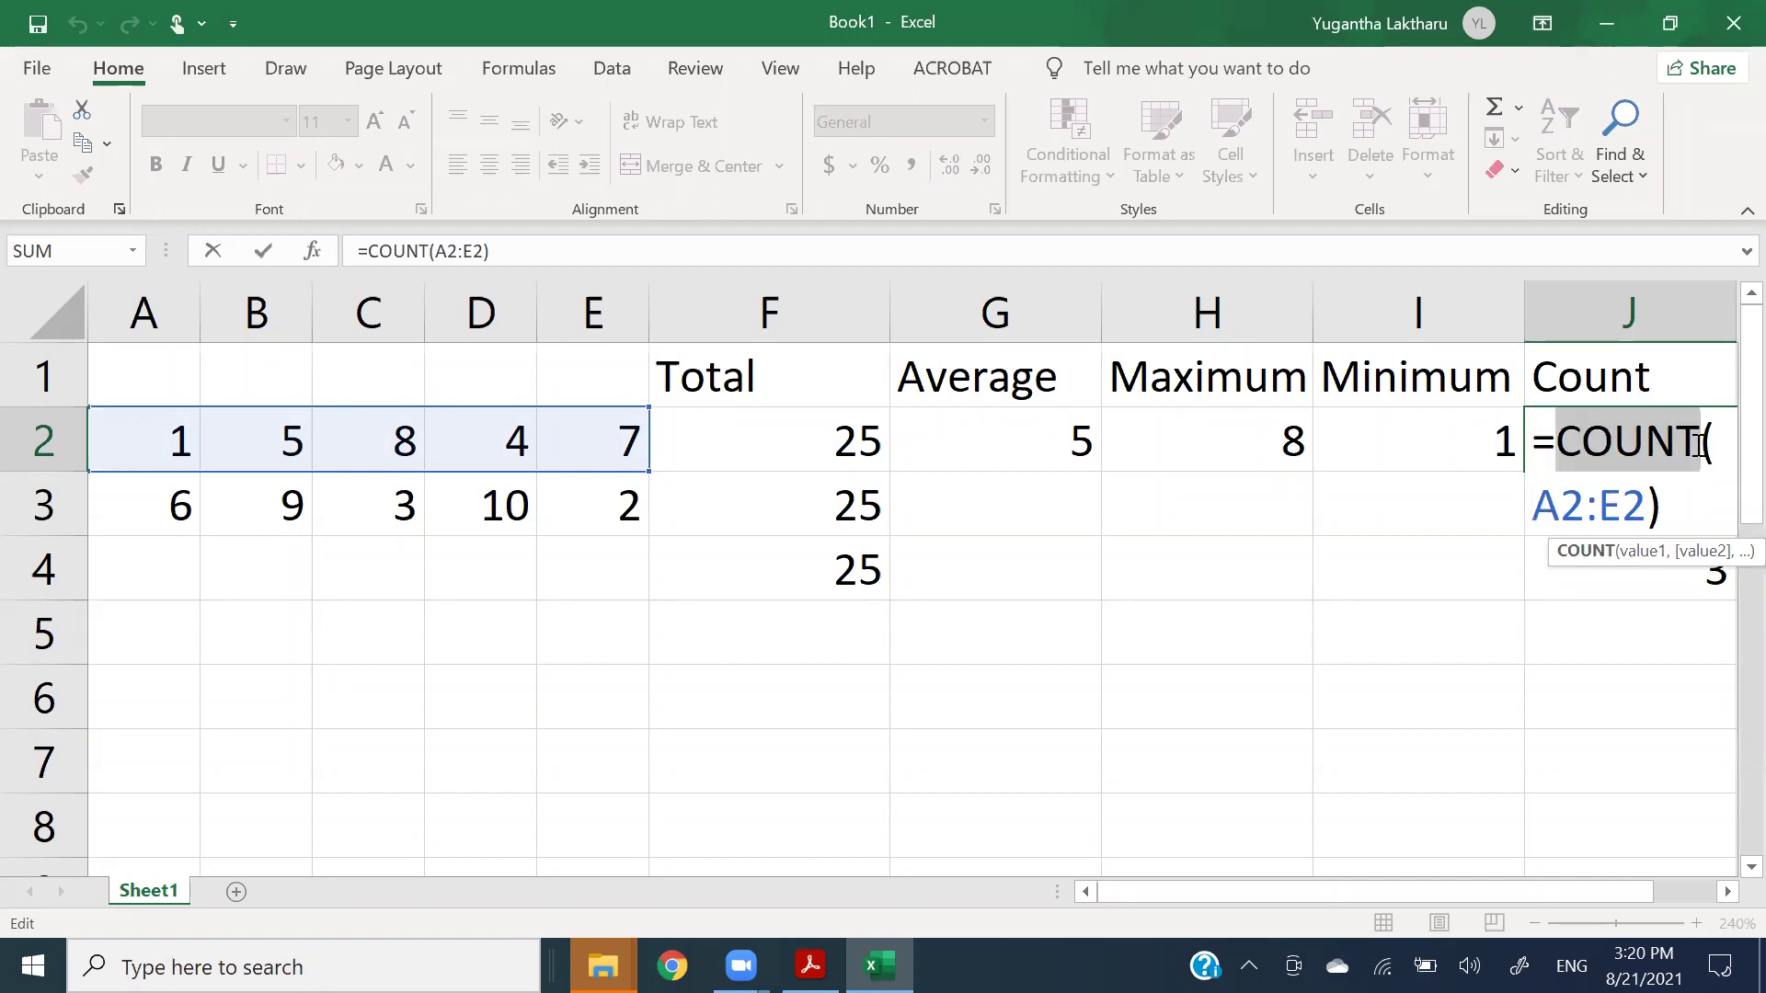
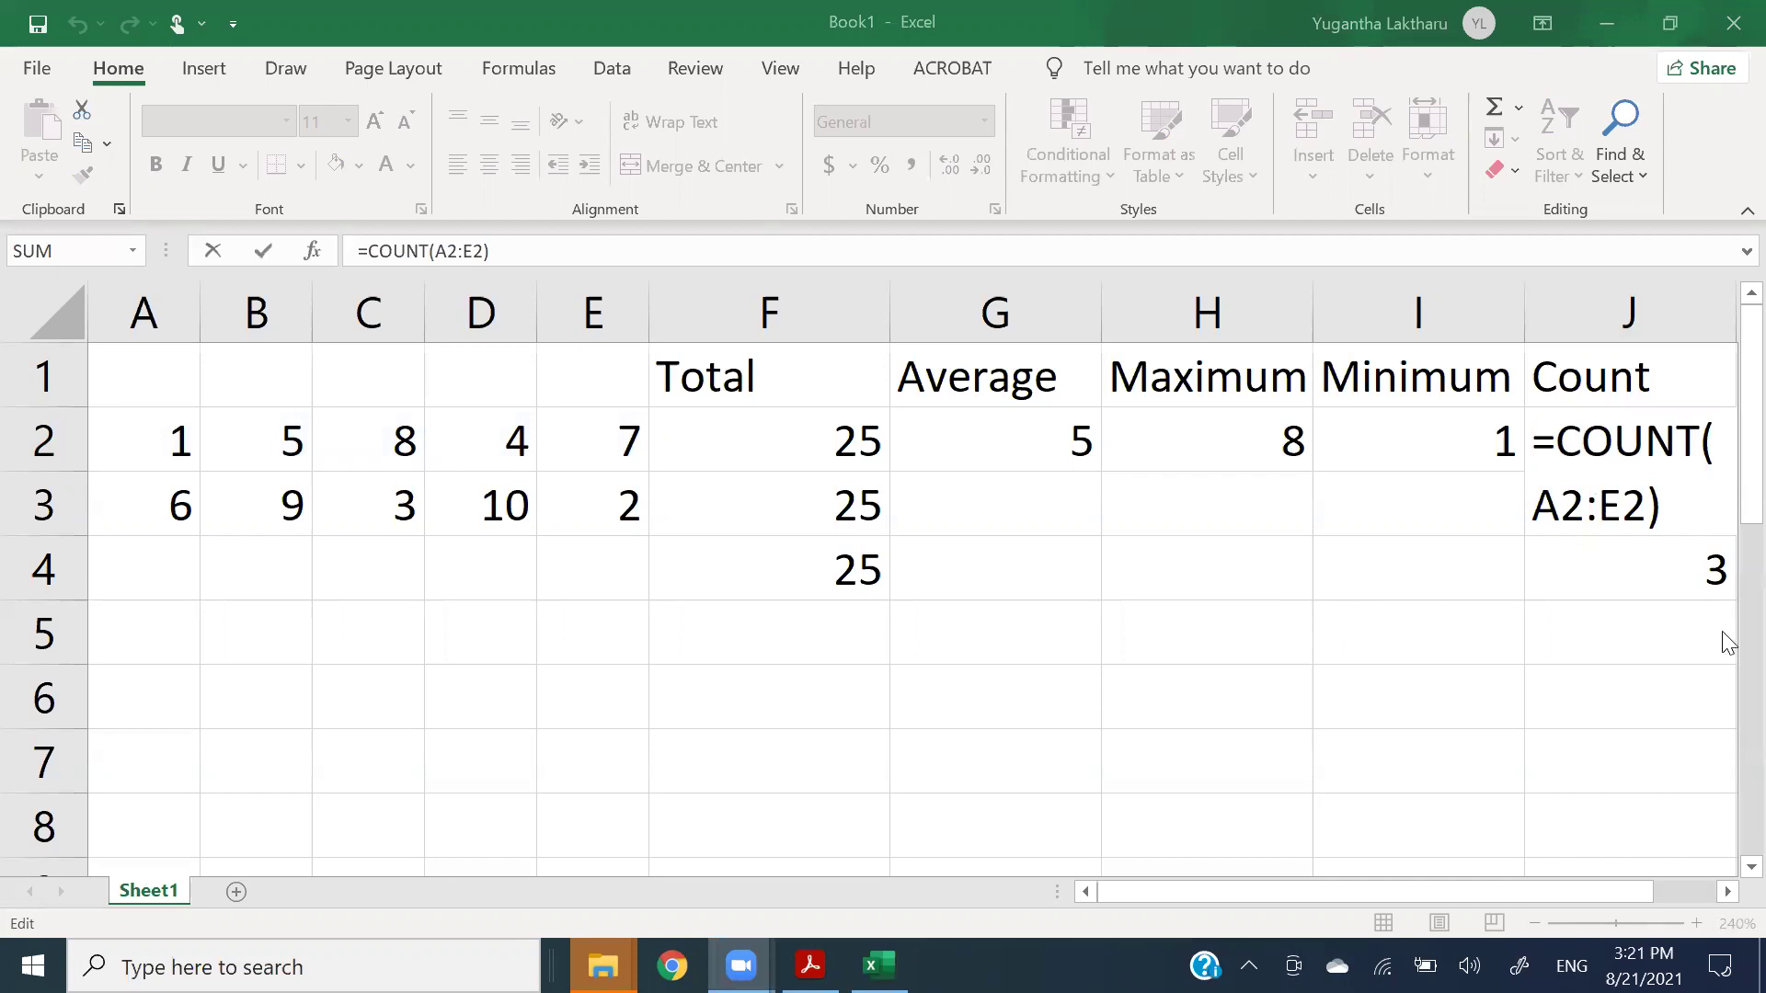
{"action": "left_click", "coordinate": [1580, 444]}
{"action": "key", "text": "Return"}
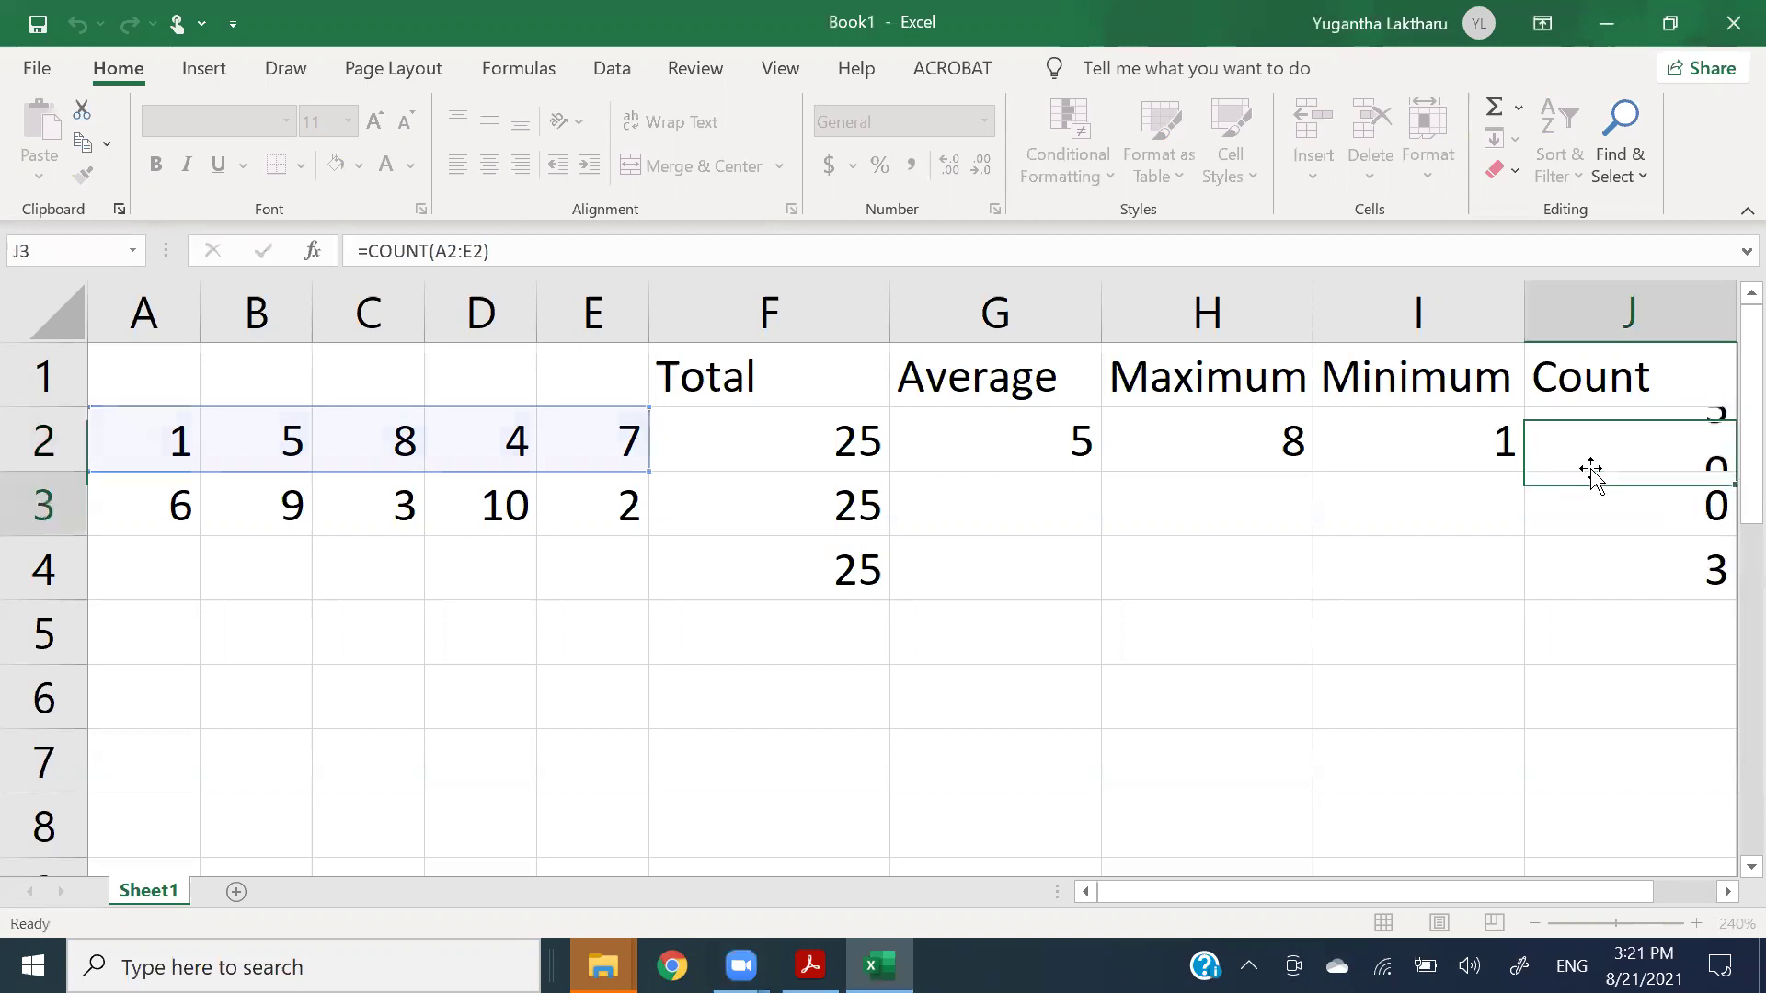
{"action": "left_click", "coordinate": [1660, 440]}
{"action": "double_click", "coordinate": [1660, 442]}
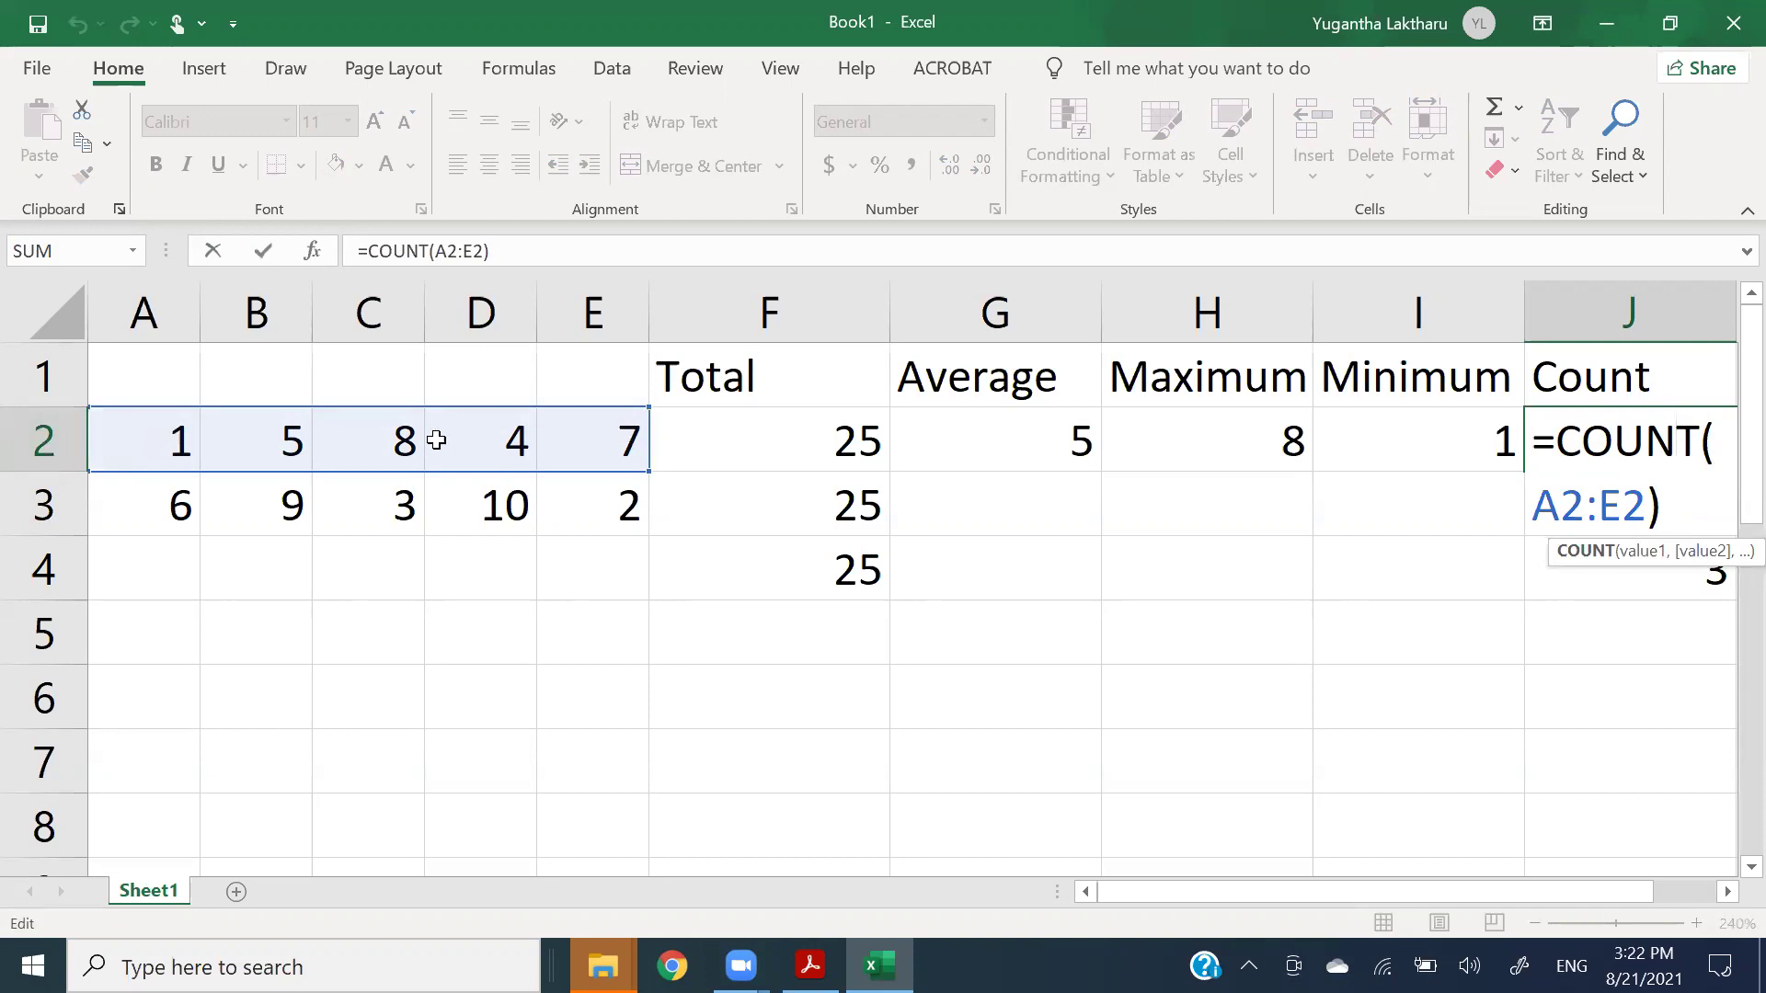
{"action": "key", "text": "Return"}
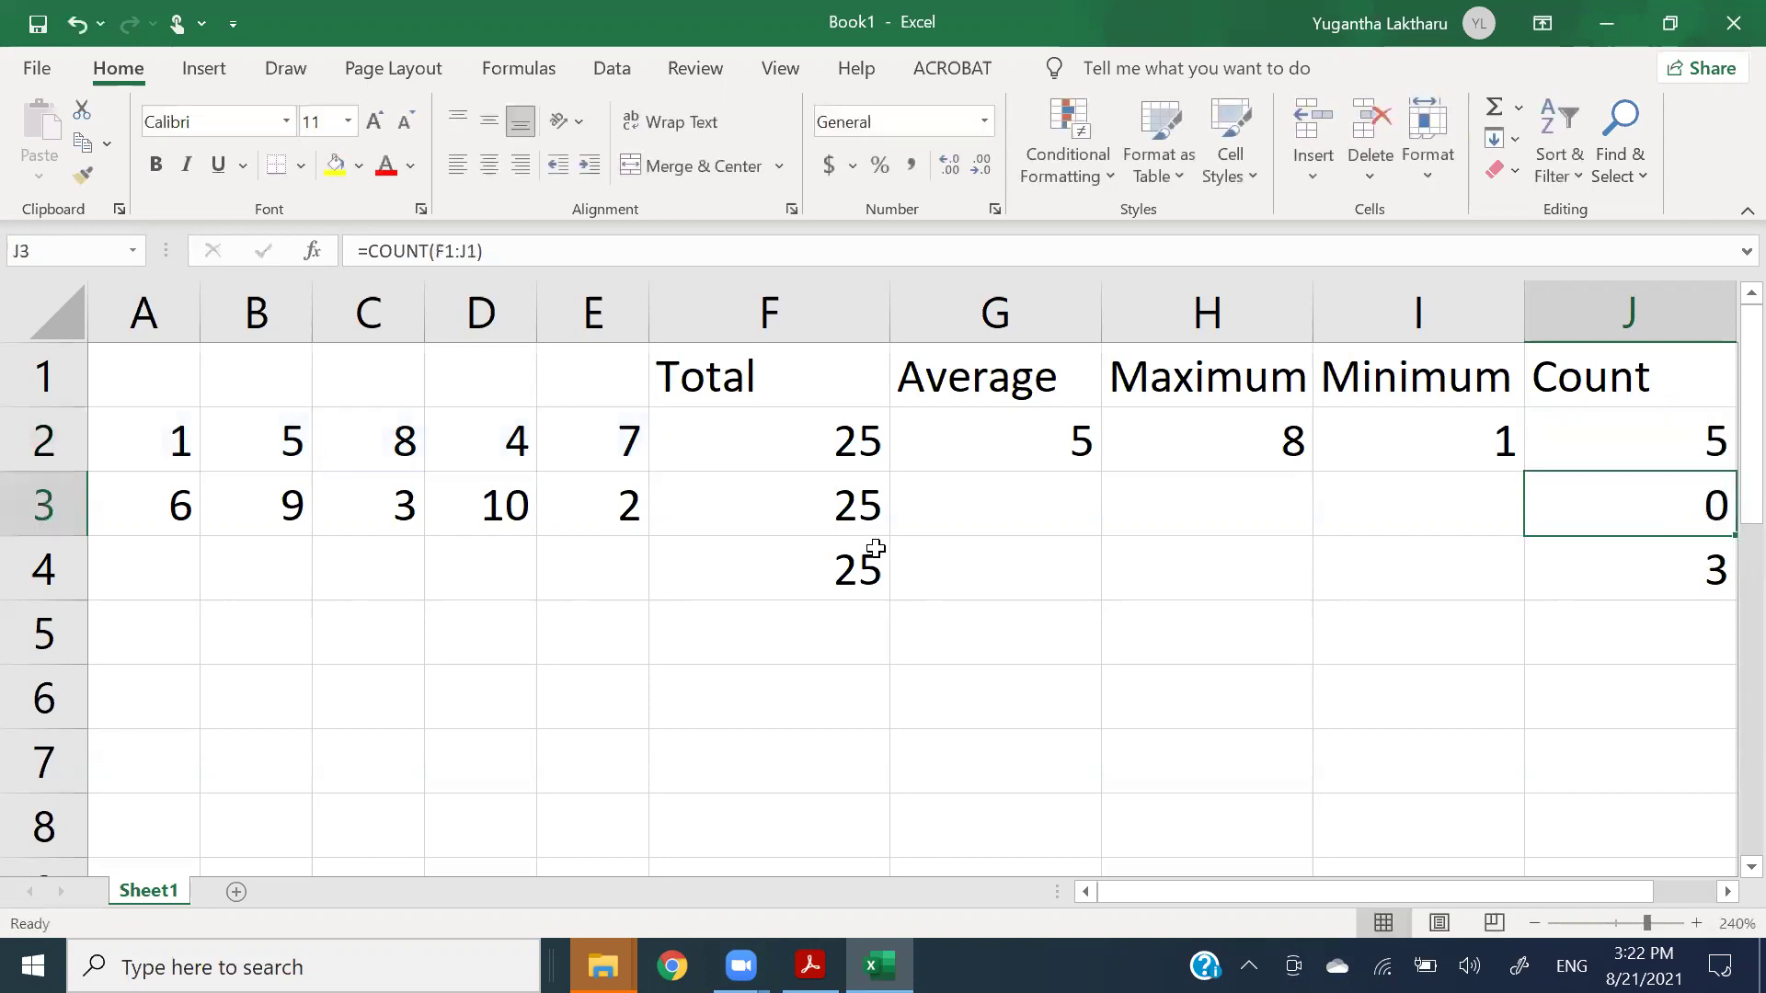
- Inspect the COUNT formula in J3 against the headings F1:J1 and compare it with the formula in J4
{"action": "double_click", "coordinate": [1670, 505]}
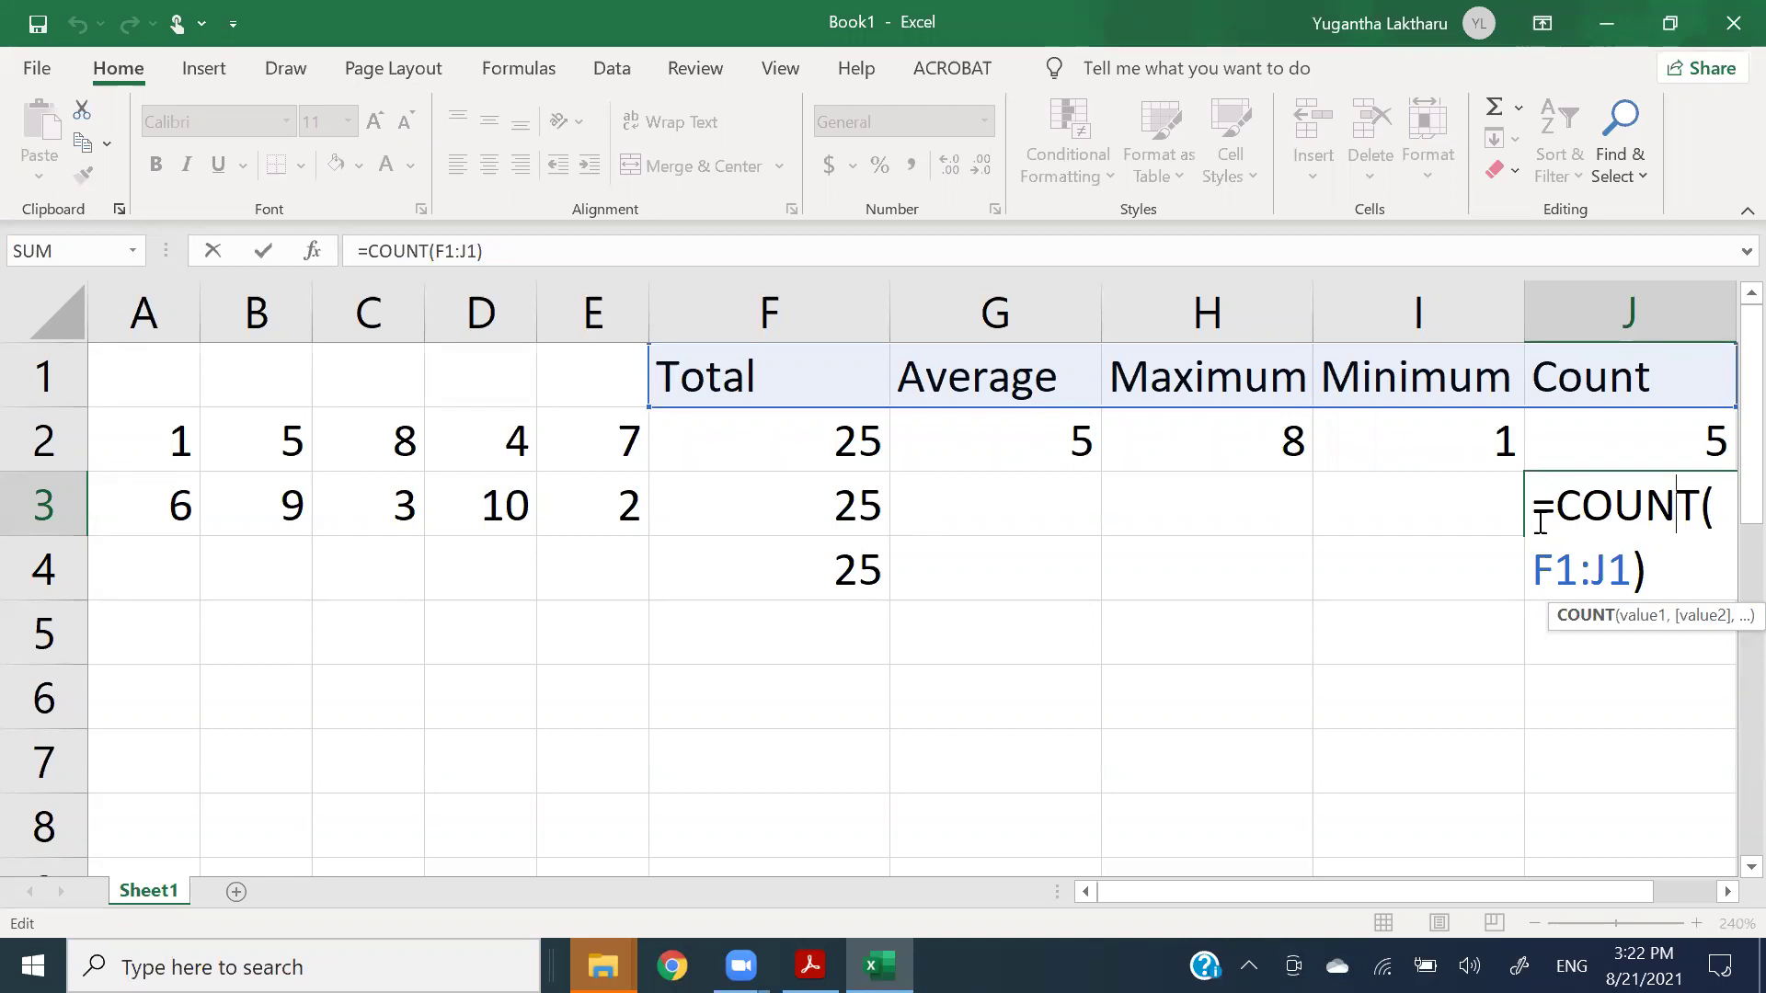
{"action": "key", "text": "Return"}
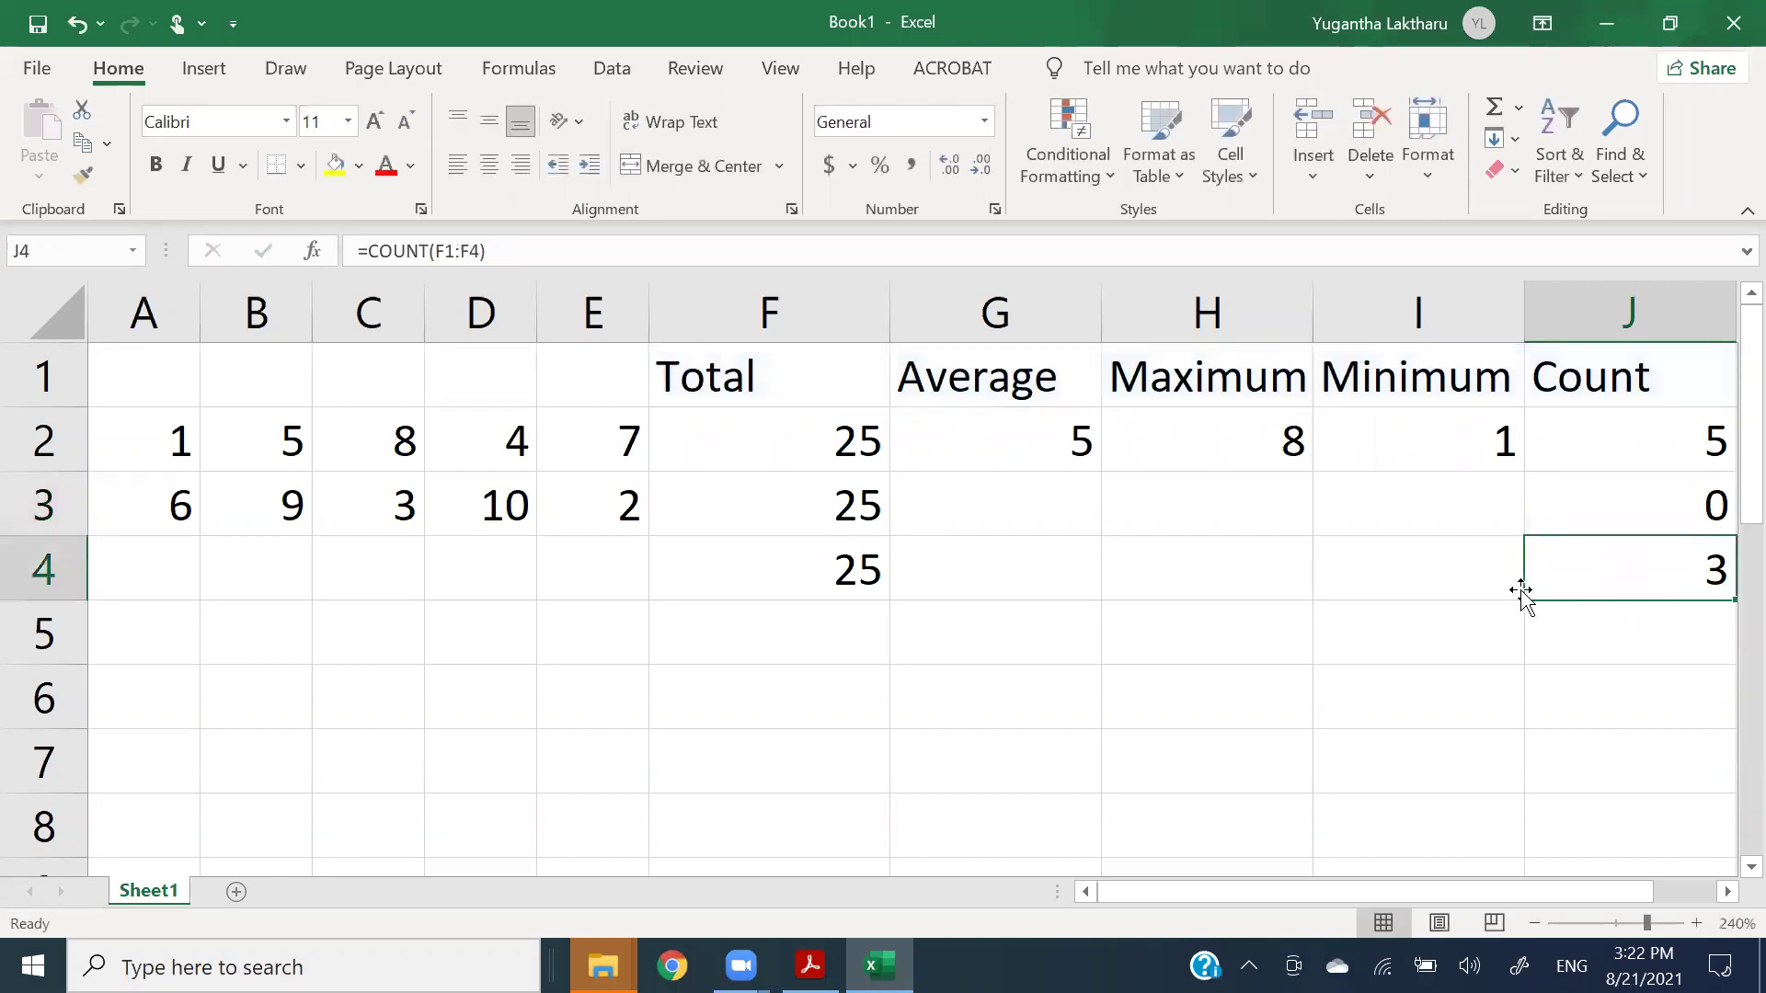
{"action": "left_click", "coordinate": [1653, 501]}
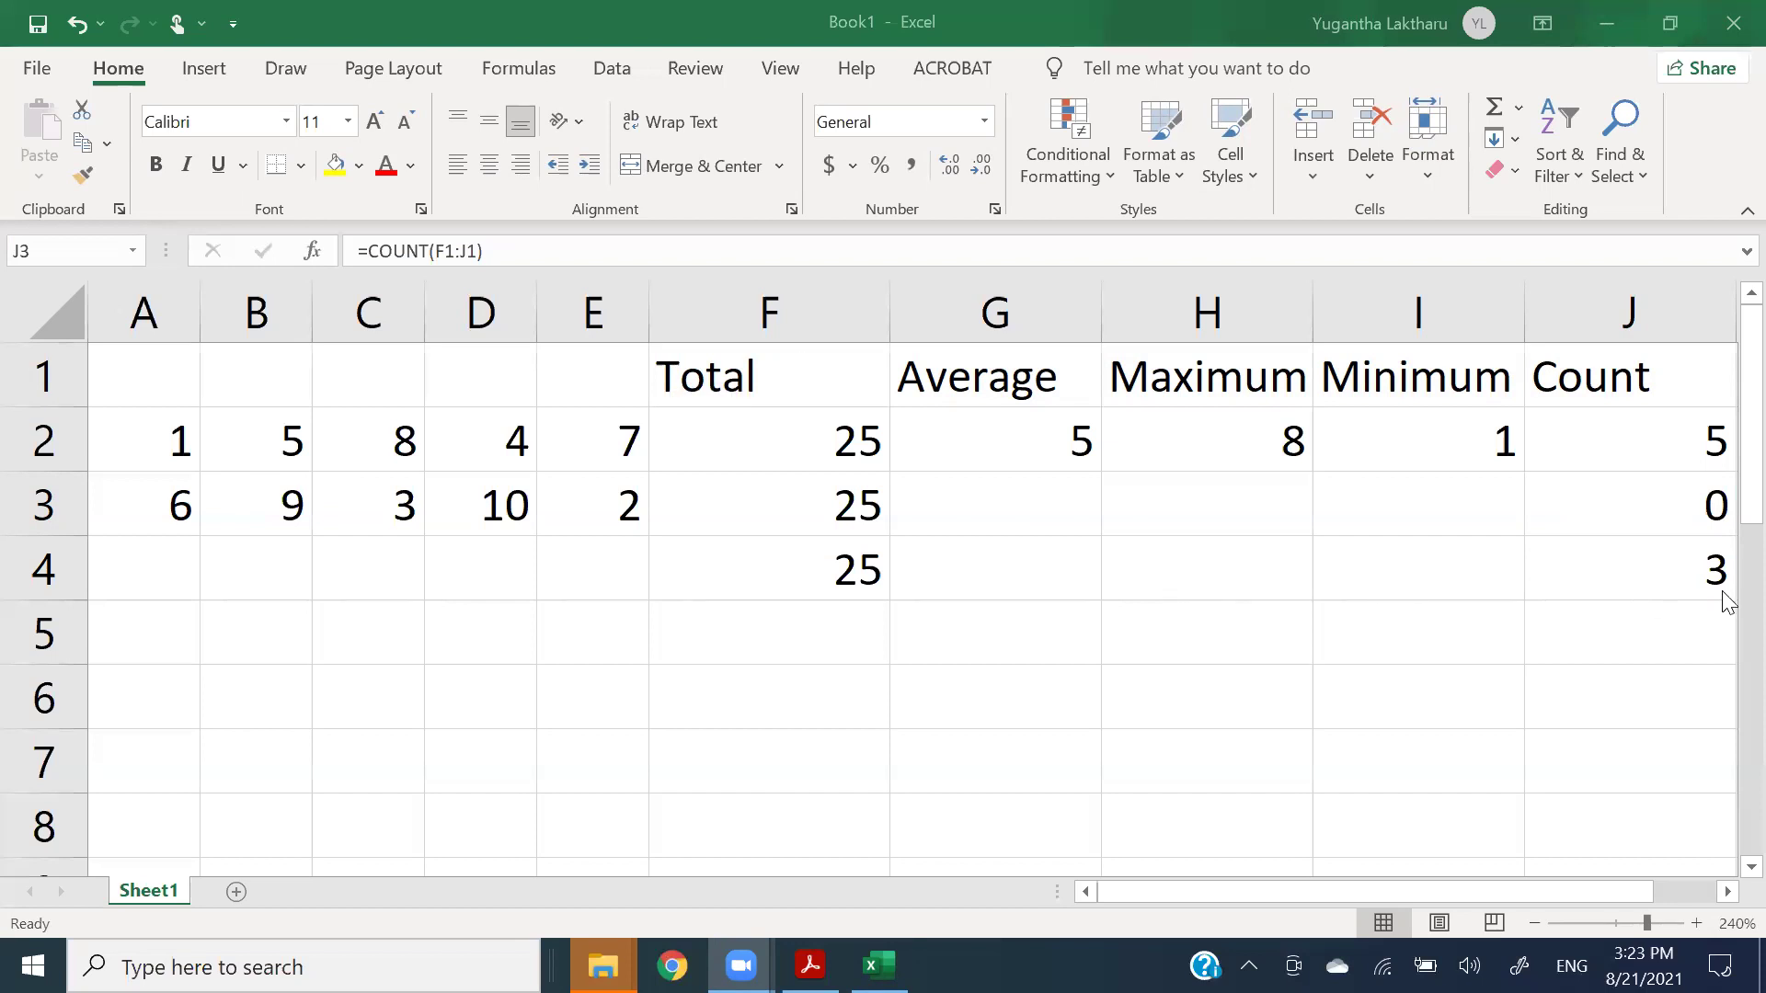
{"action": "left_click", "coordinate": [1683, 581]}
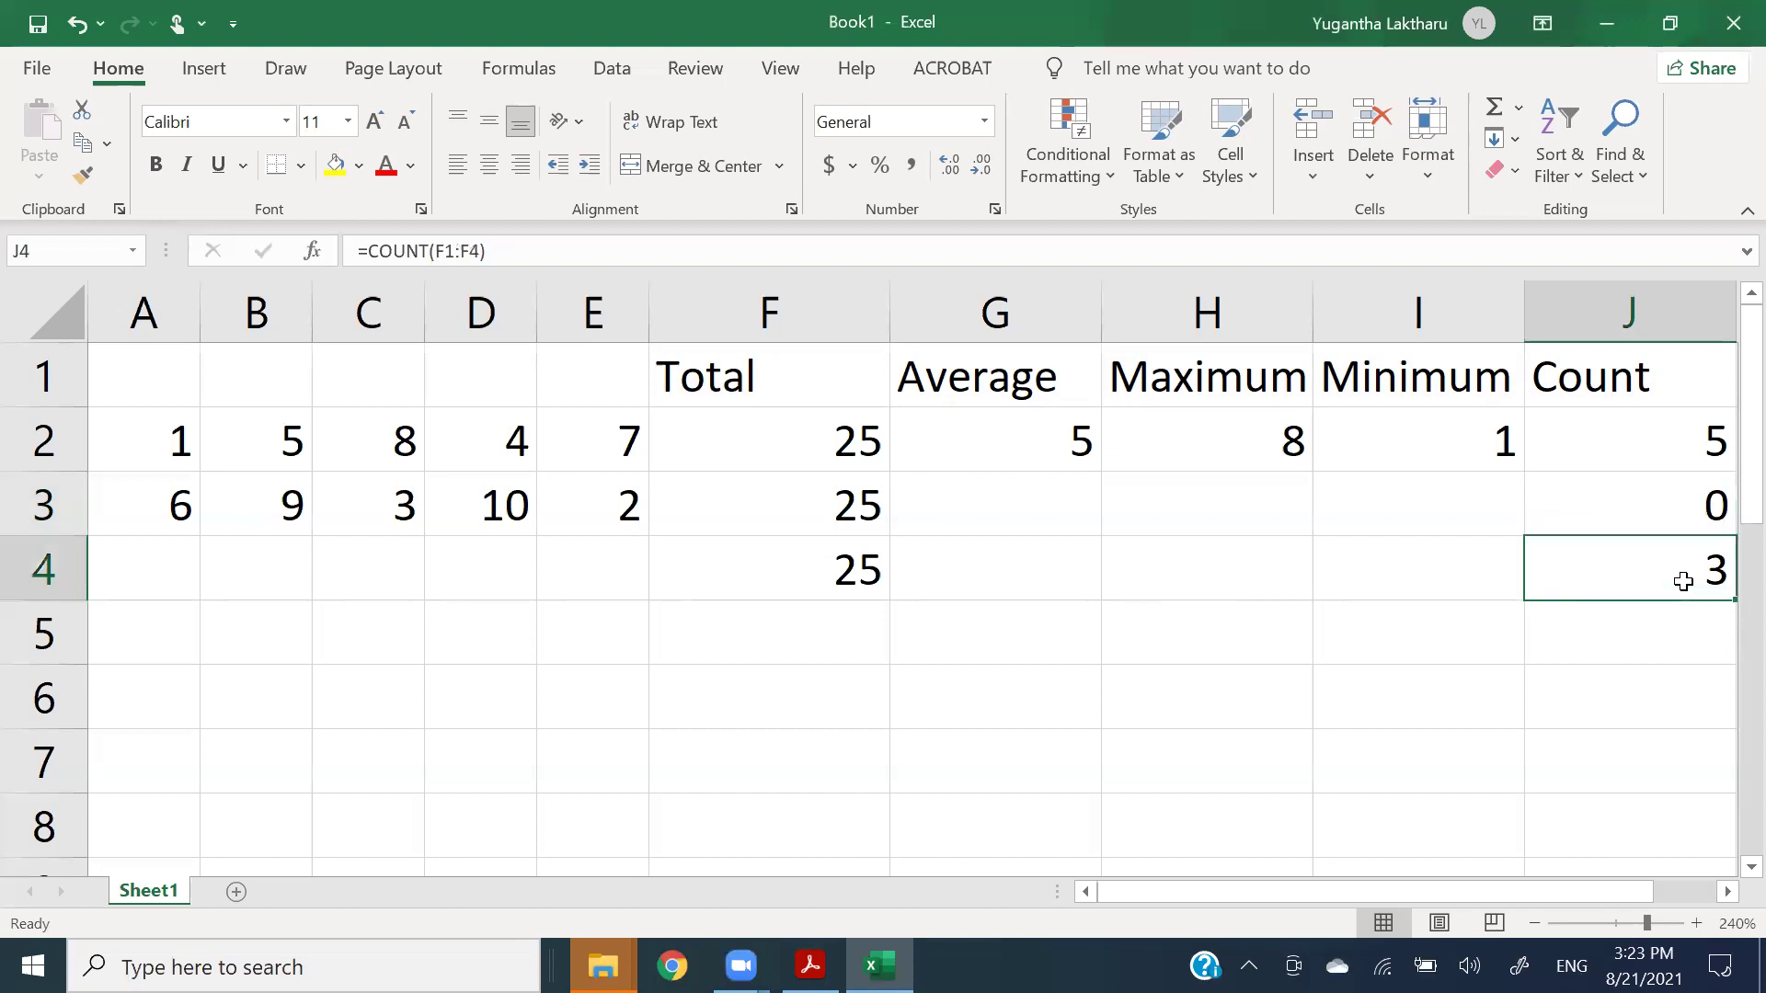
- Check the cells F1:F4 referenced by the COUNT formula in J4, leaving the formula as it is
{"action": "double_click", "coordinate": [1683, 581]}
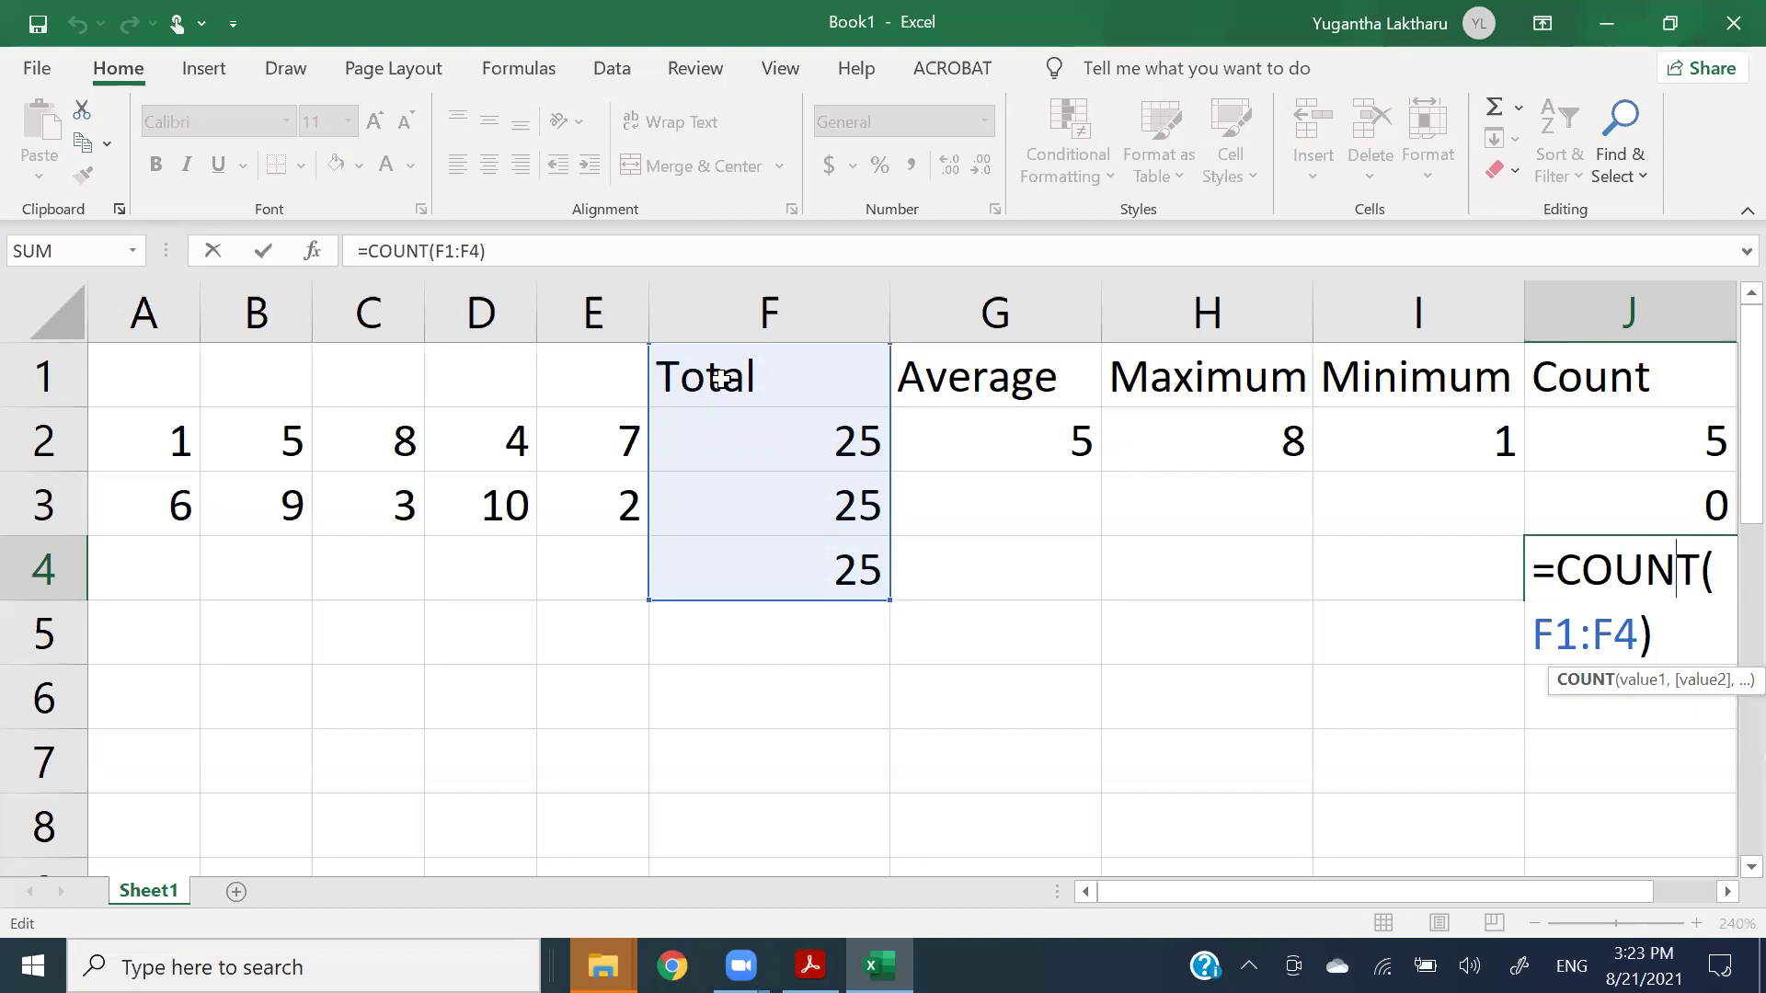
{"action": "key", "text": "Return"}
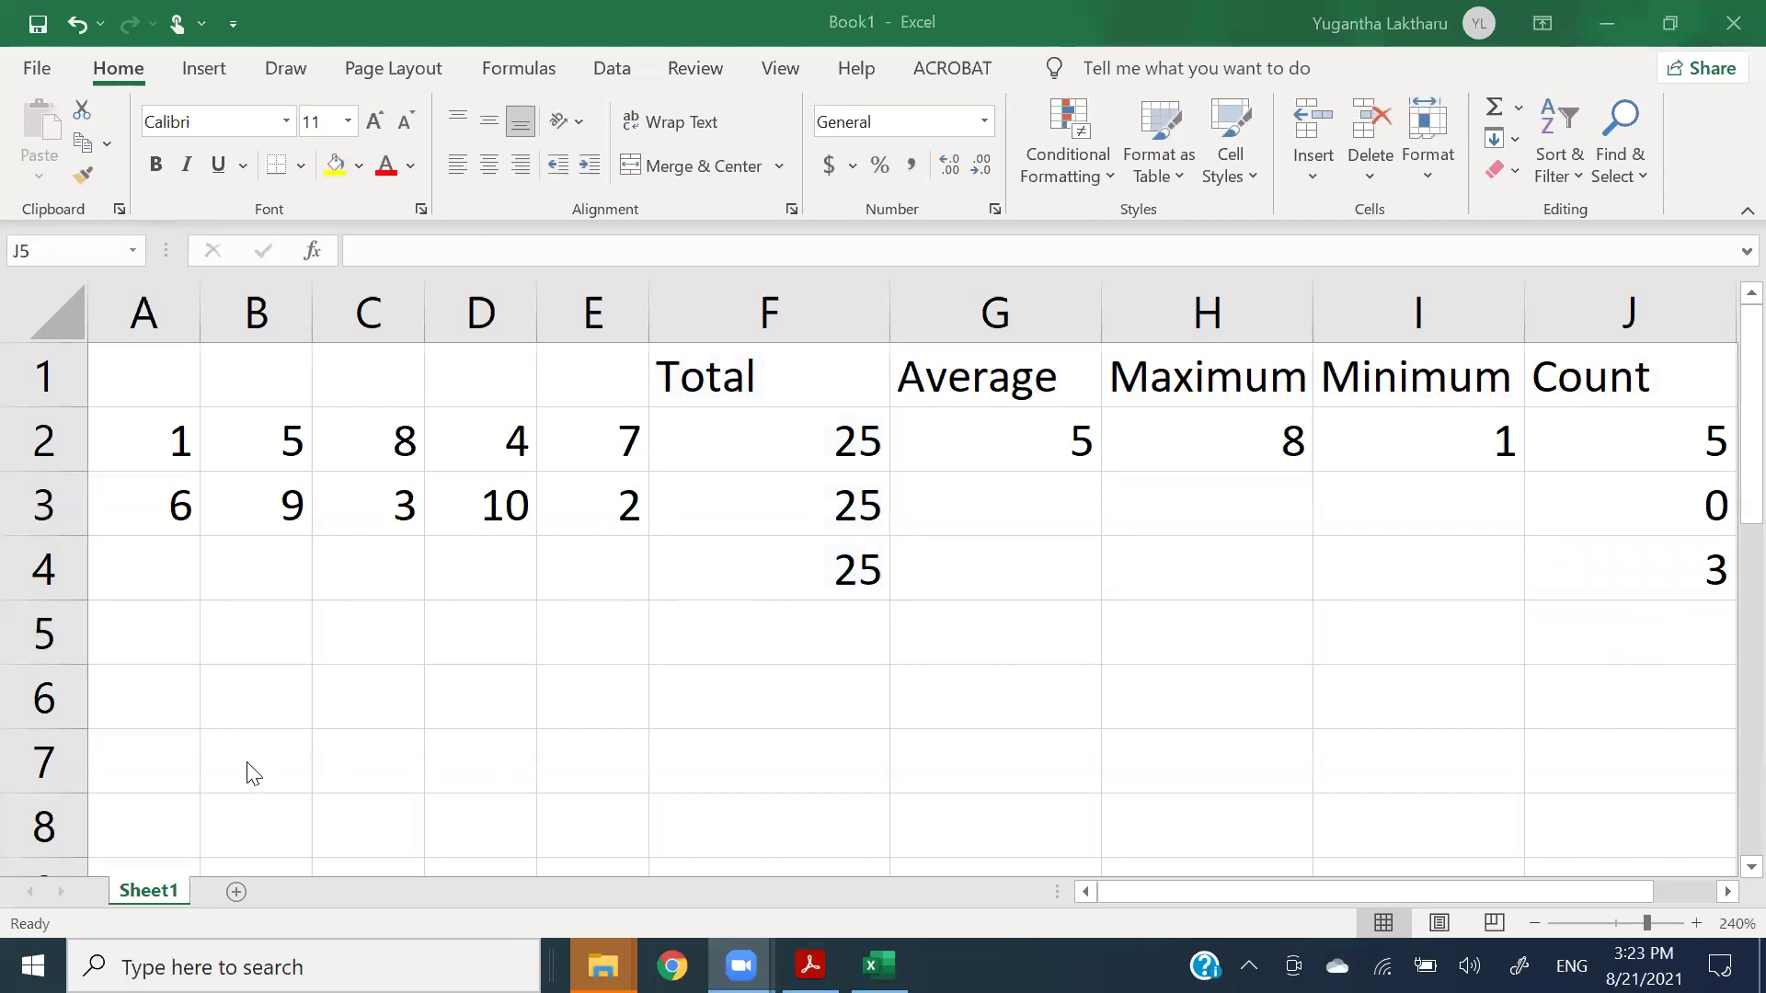
- Enter the date 3-8 in cell A4 and fit column A's width to its contents
{"action": "left_click", "coordinate": [167, 564]}
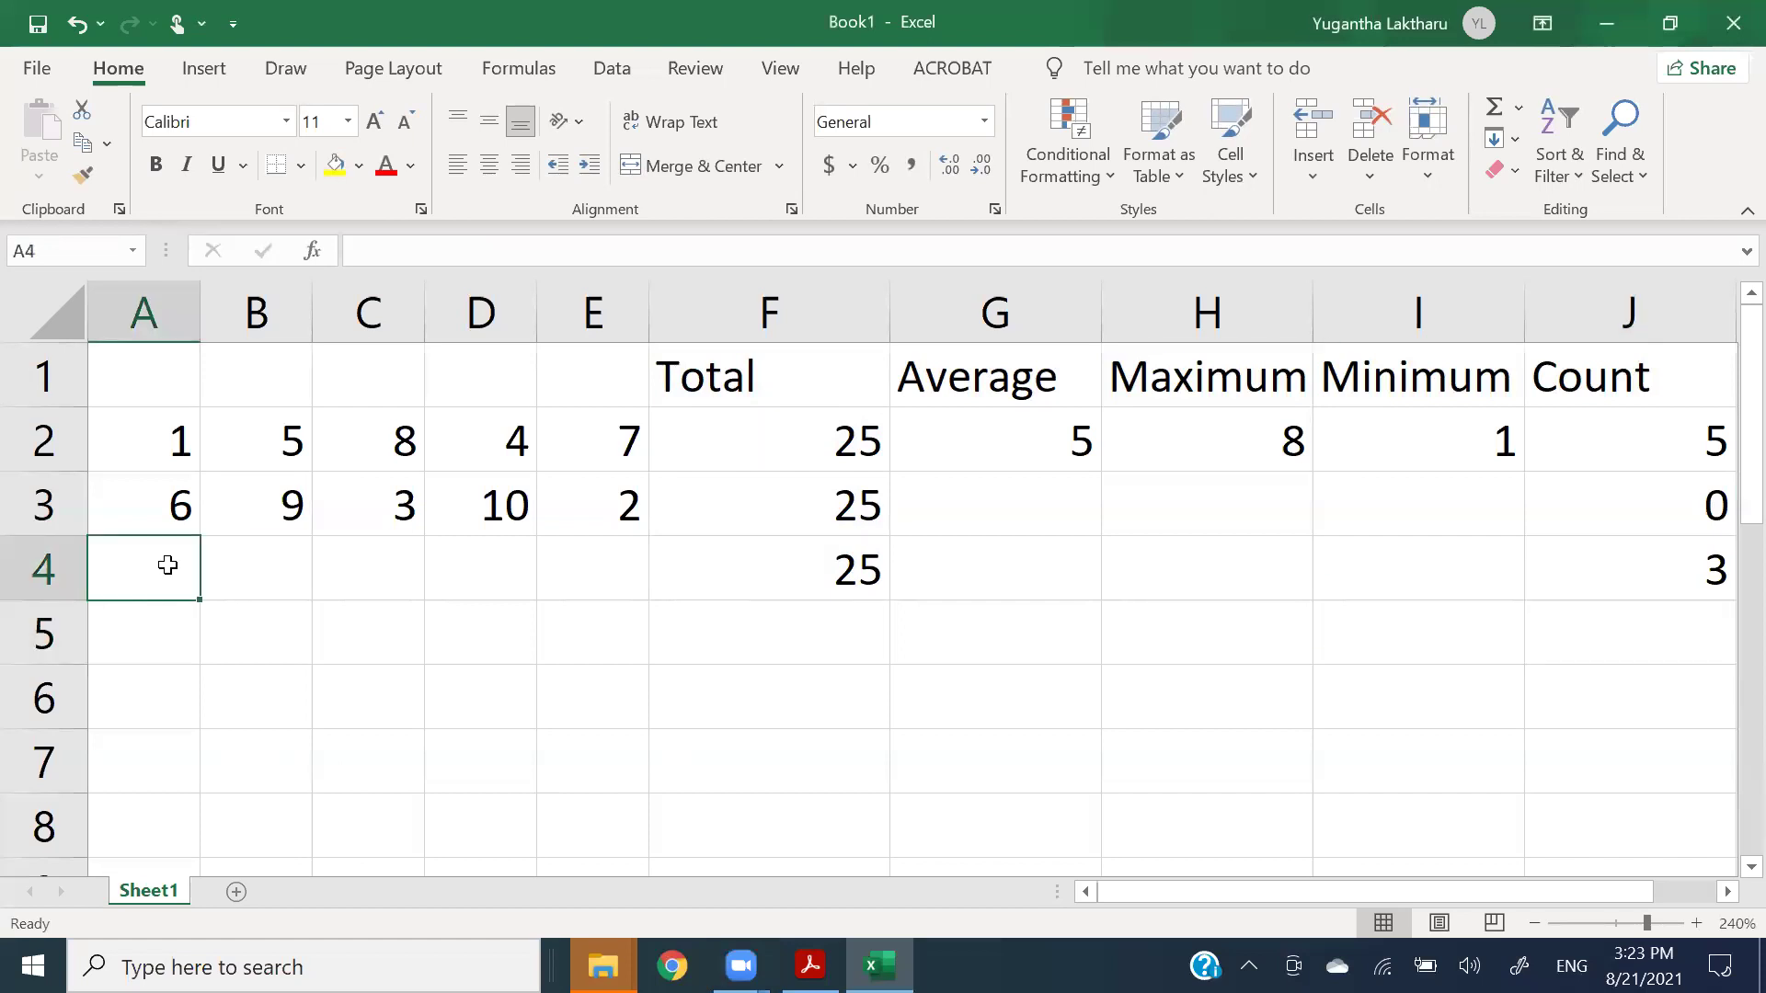
{"action": "type", "text": "3-8"}
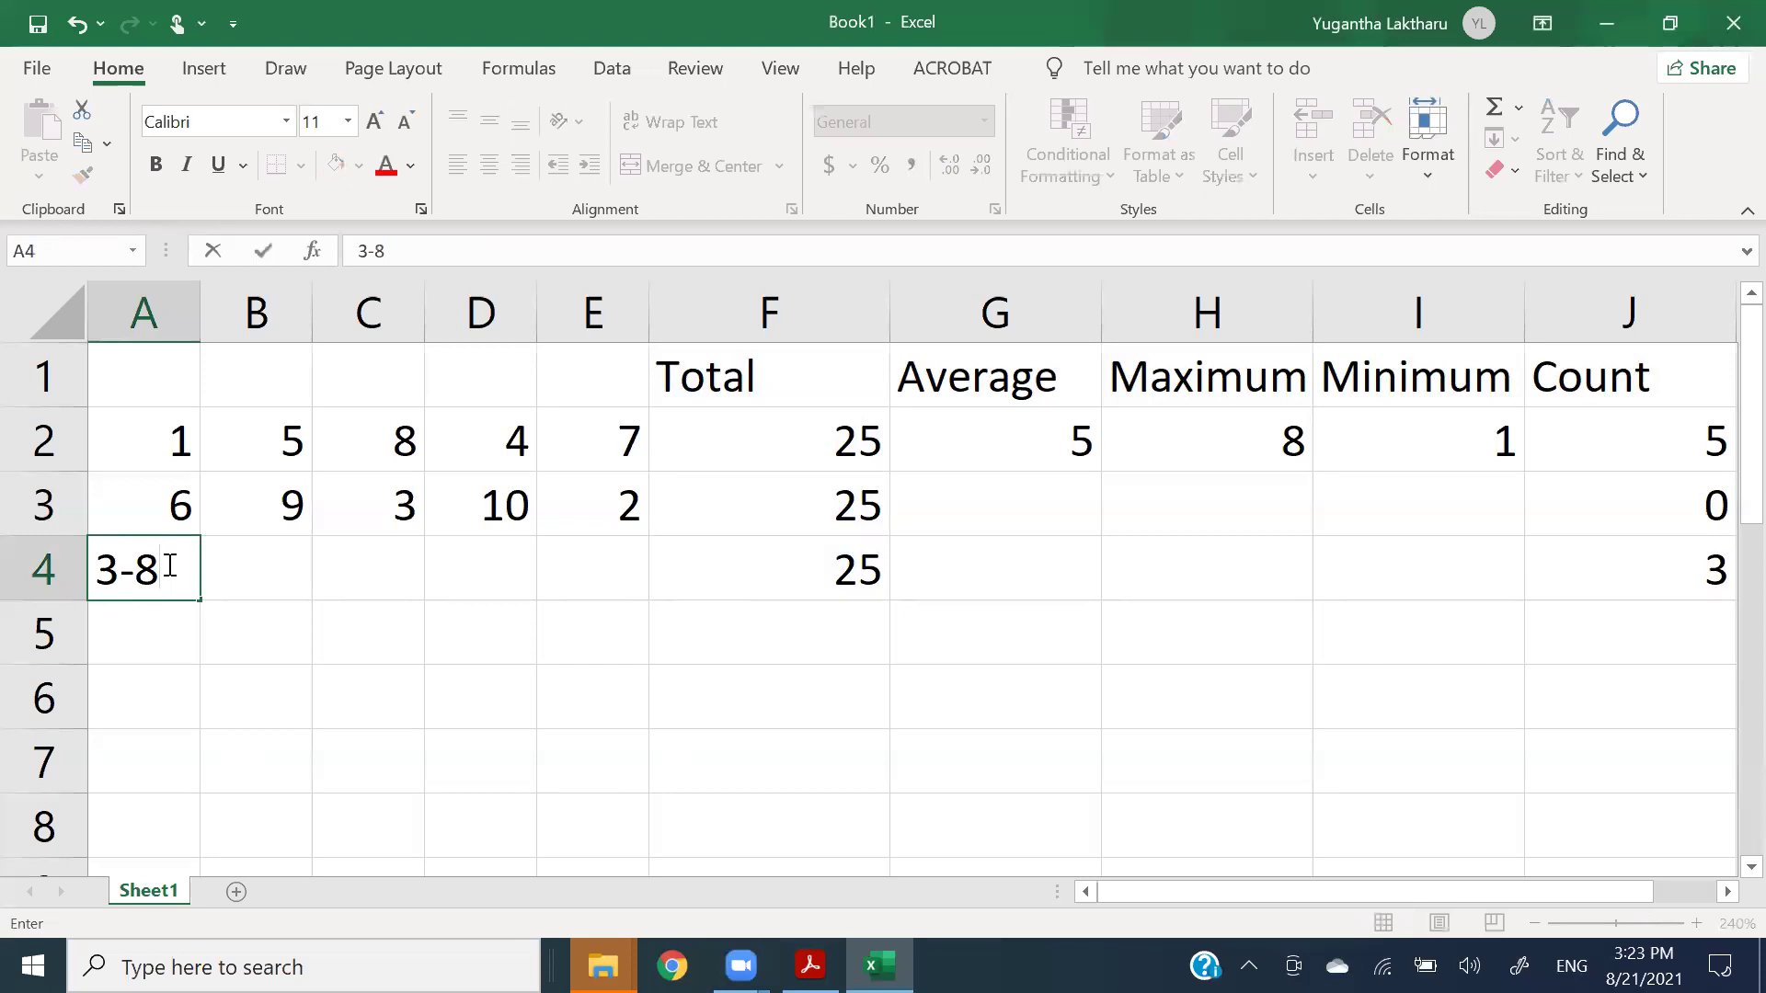
{"action": "key", "text": "Return"}
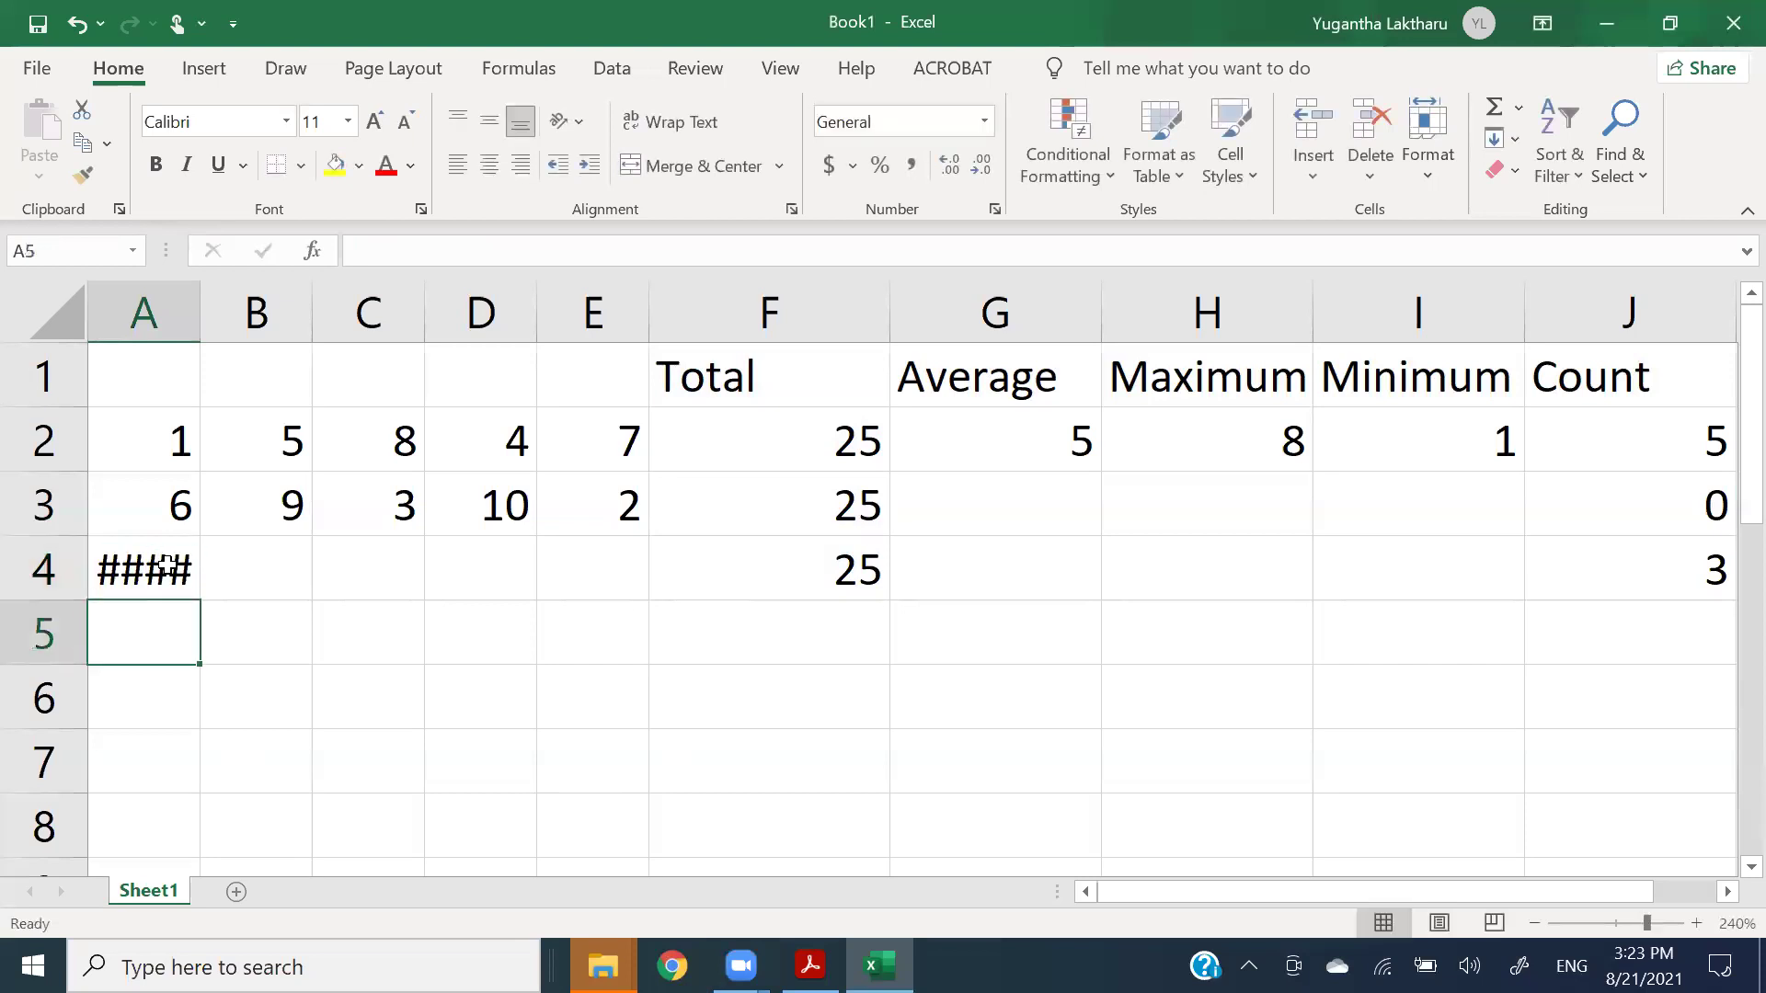
{"action": "double_click", "coordinate": [199, 307]}
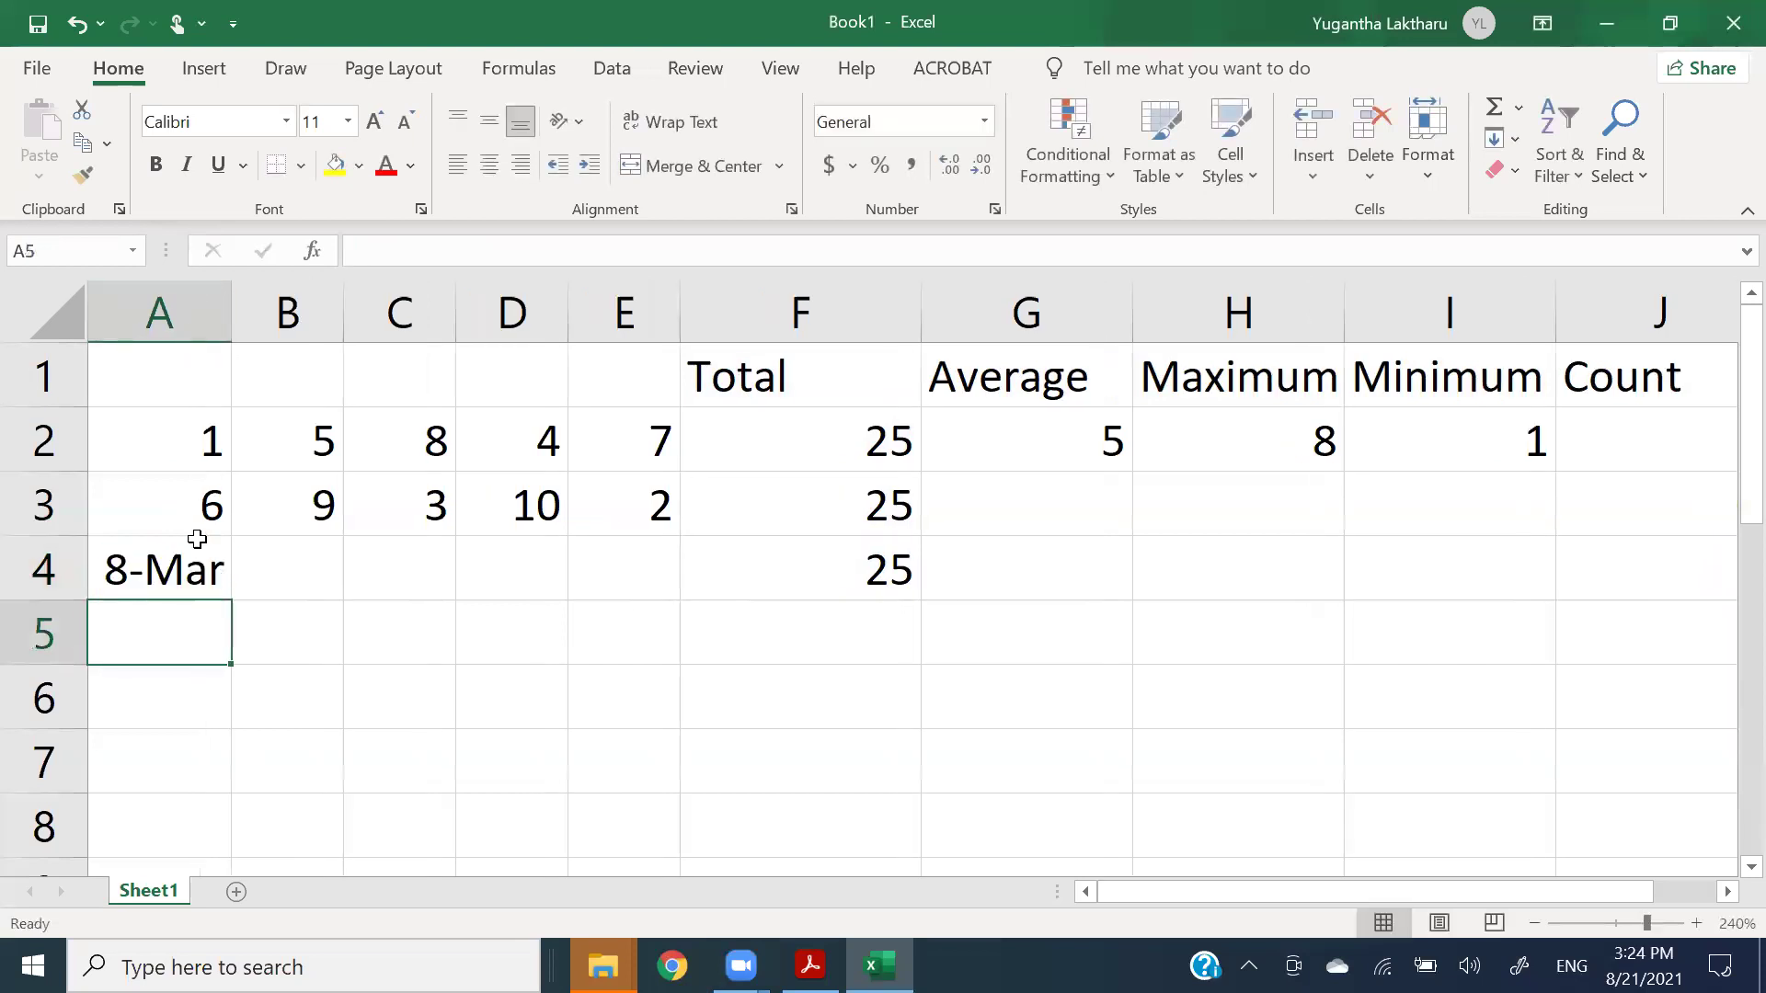
{"action": "left_click", "coordinate": [312, 619]}
{"action": "left_click", "coordinate": [157, 584]}
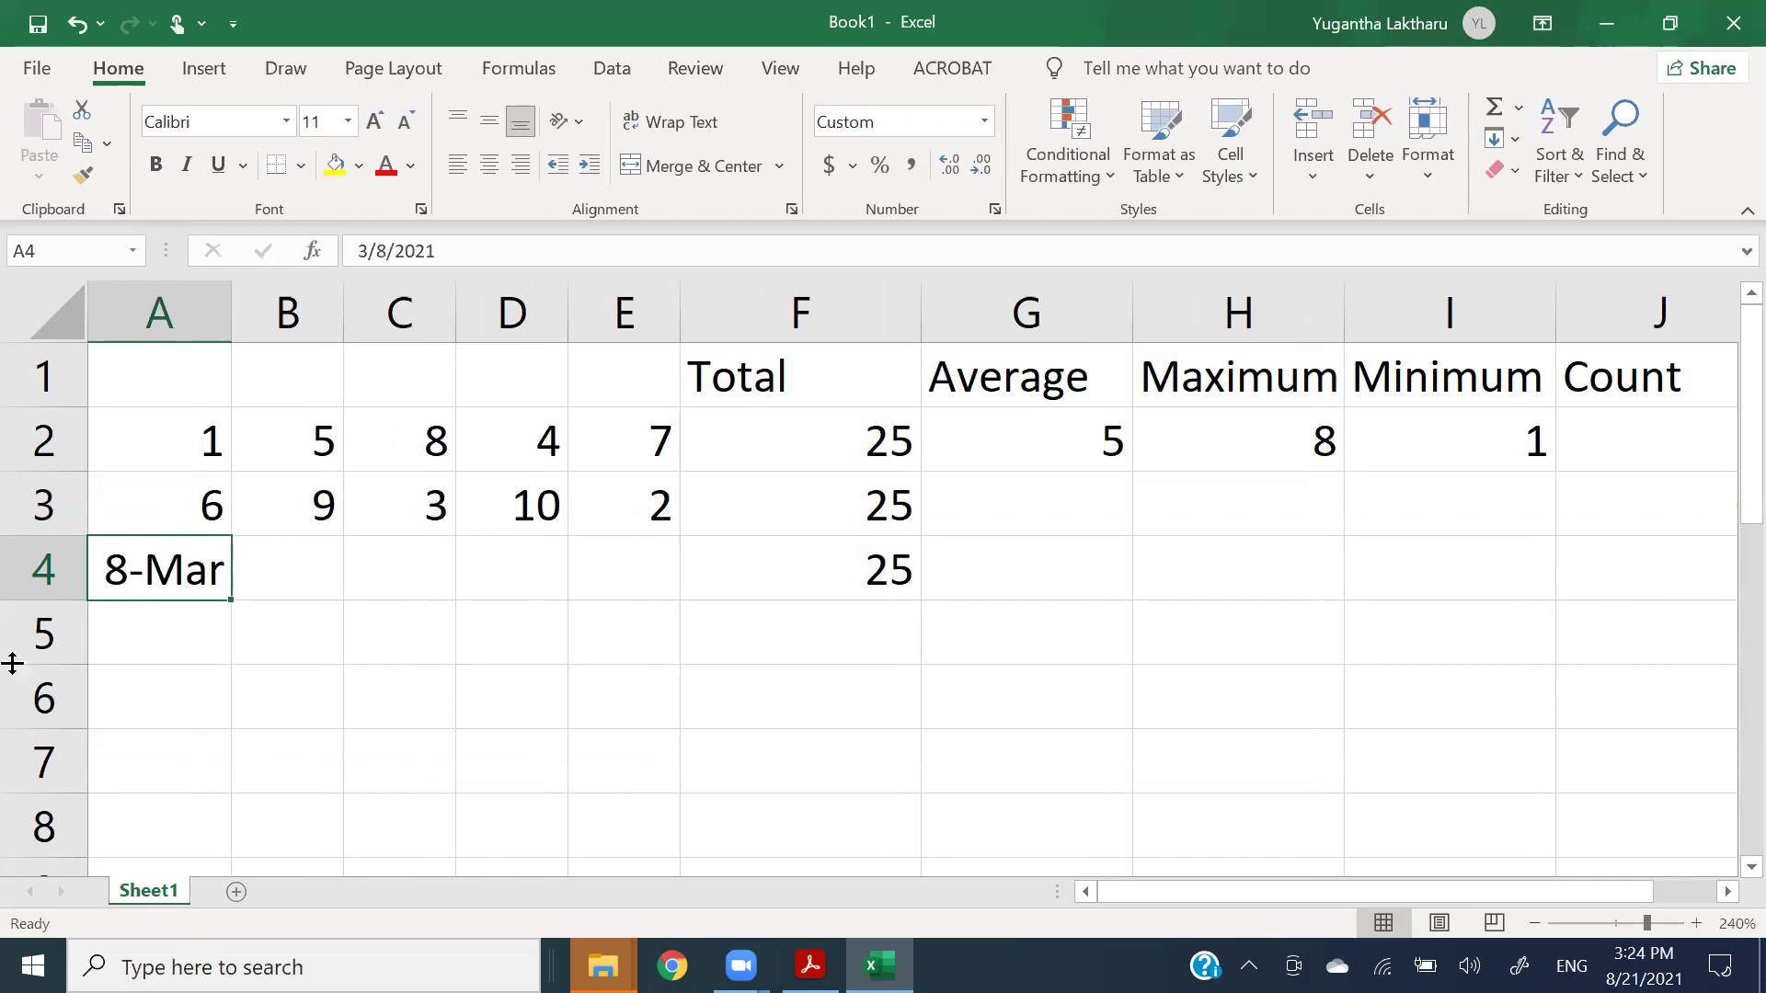
- Enter the formula =COUNT(A2:A4) in cell A5 to count the numbers and the date above it
{"action": "left_click", "coordinate": [184, 635]}
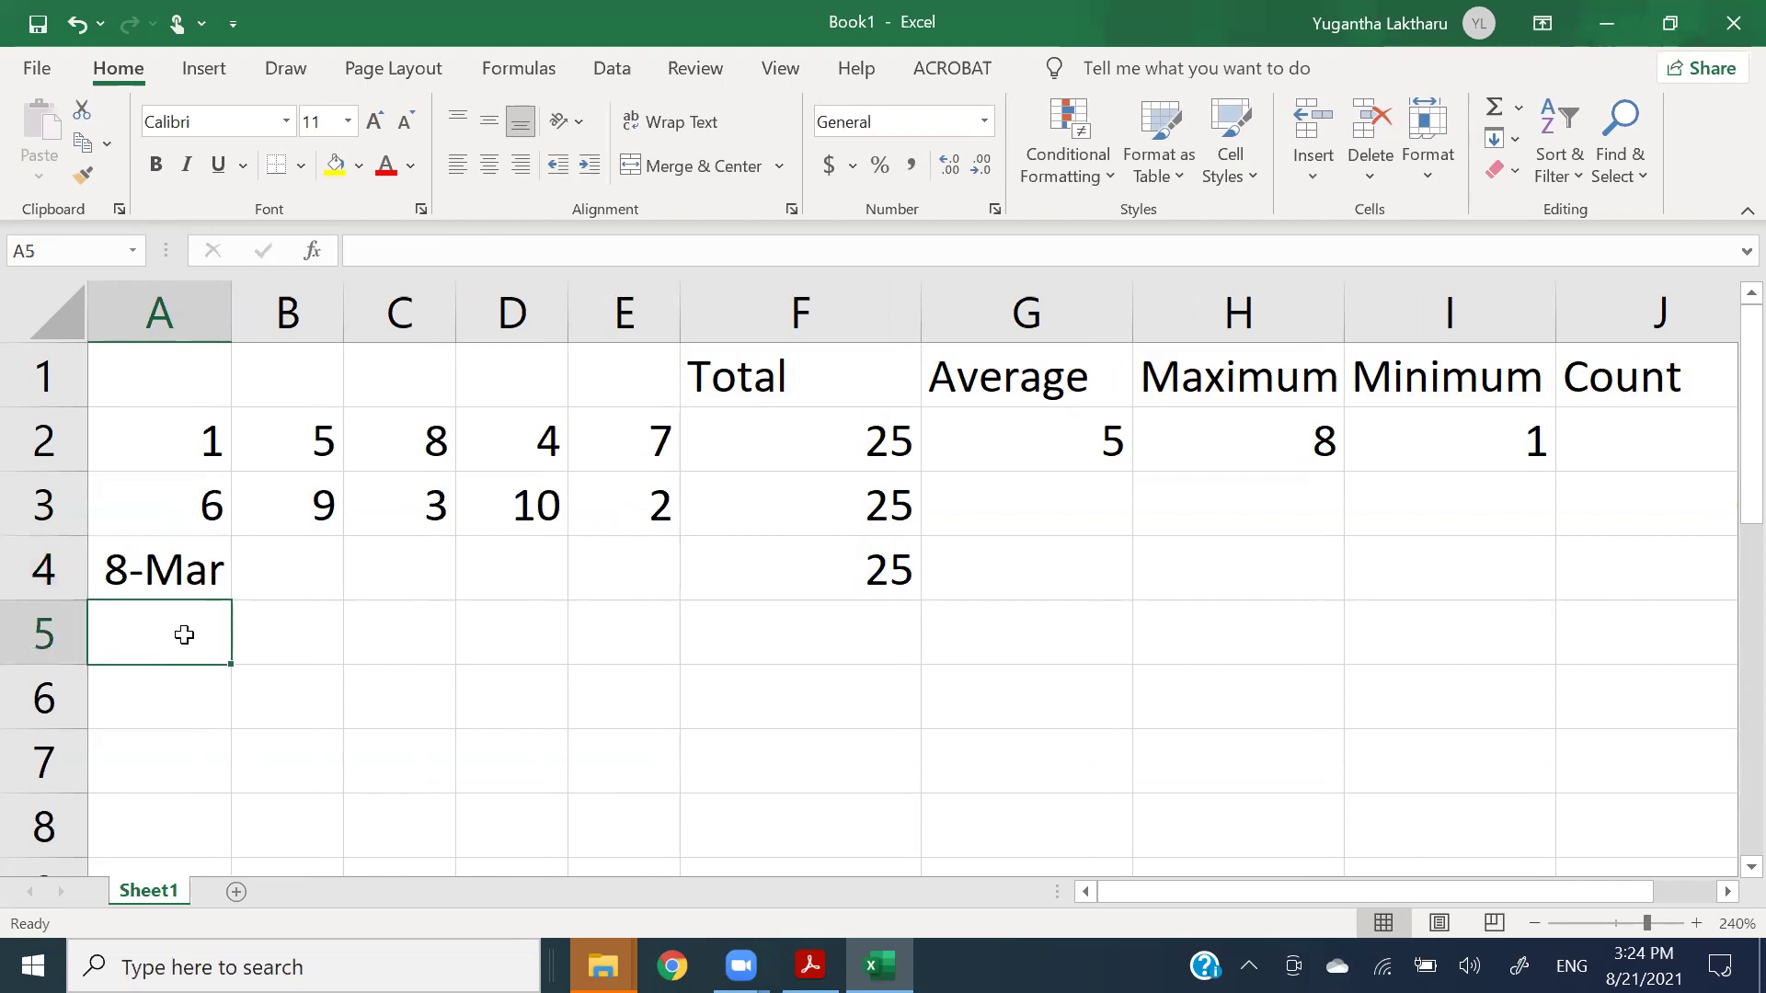
{"action": "type", "text": "=cou"}
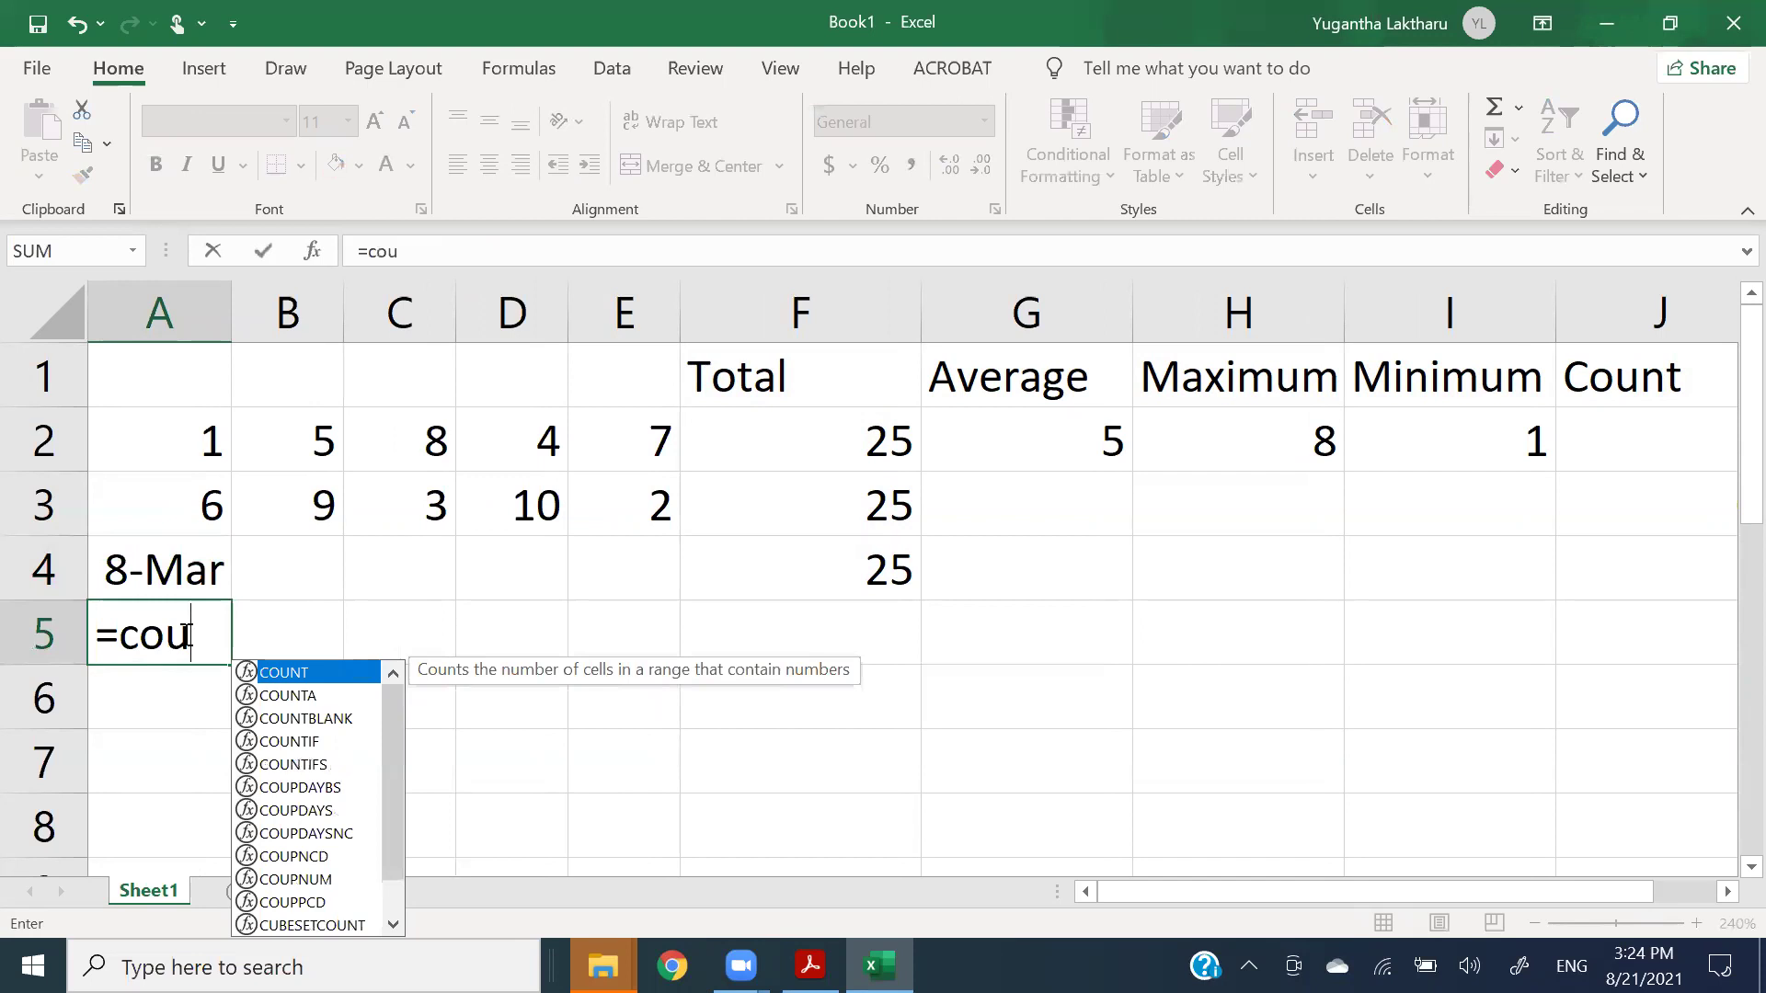
{"action": "key", "text": "Tab"}
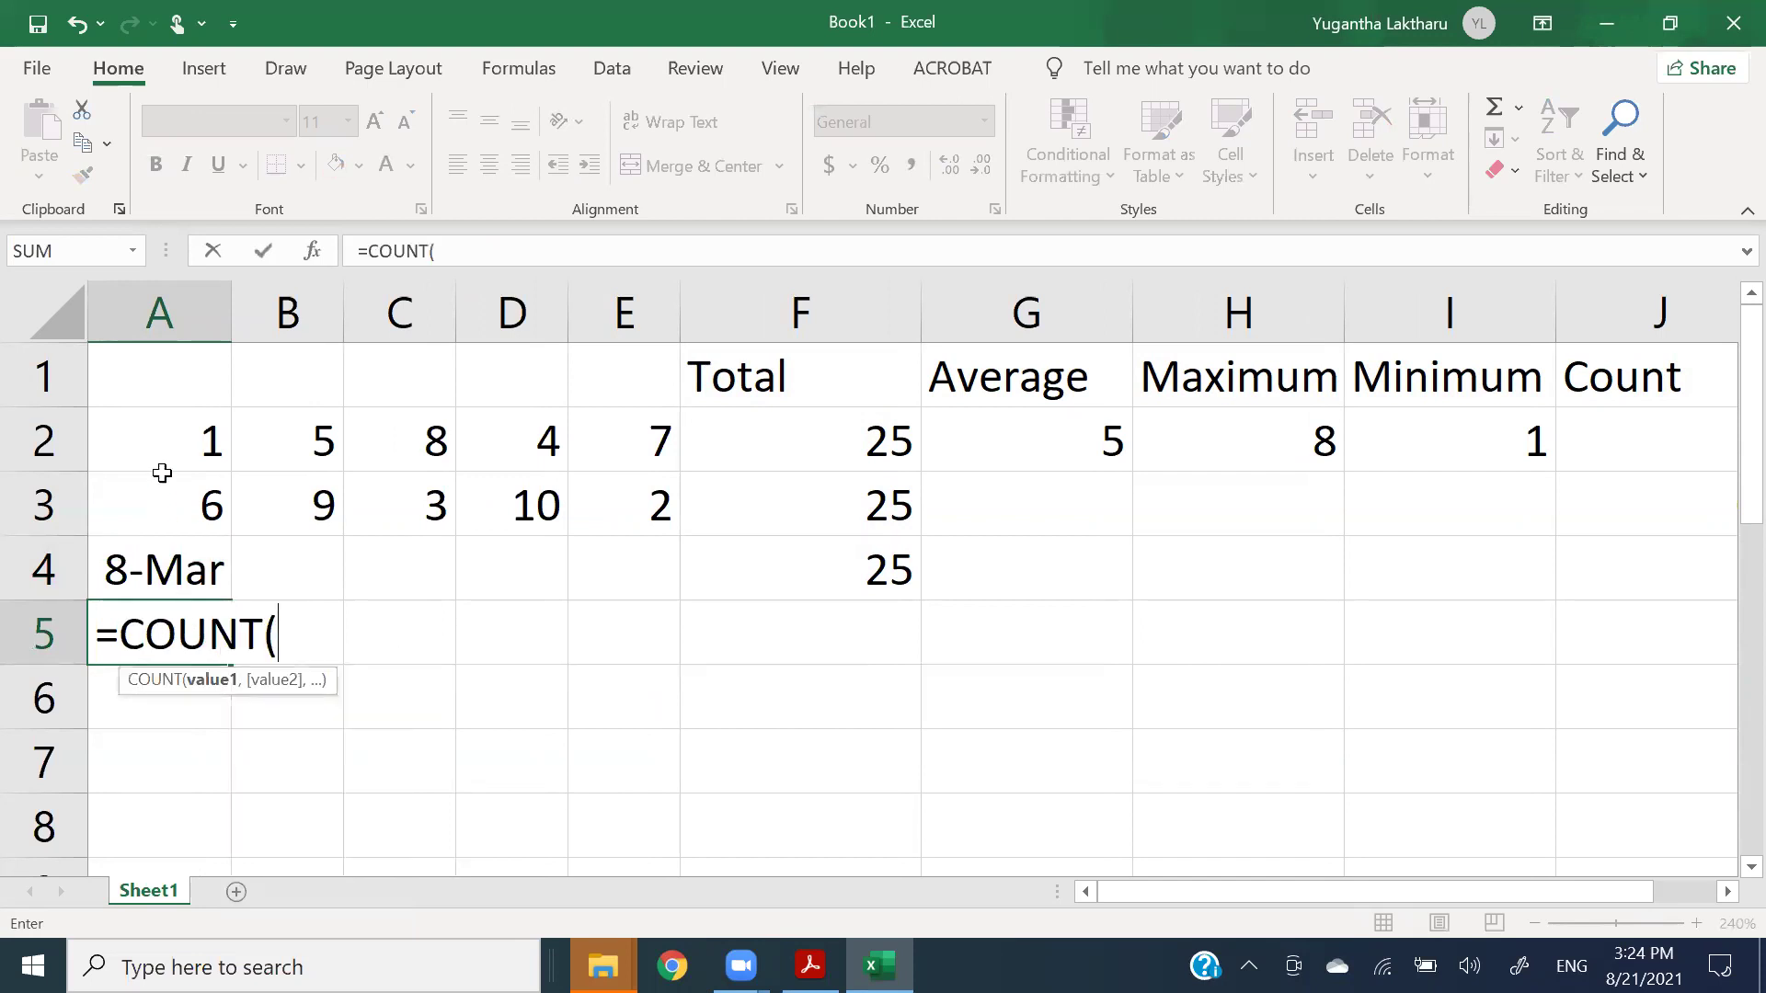
{"action": "left_click_drag", "start_coordinate": [165, 421], "coordinate": [171, 570]}
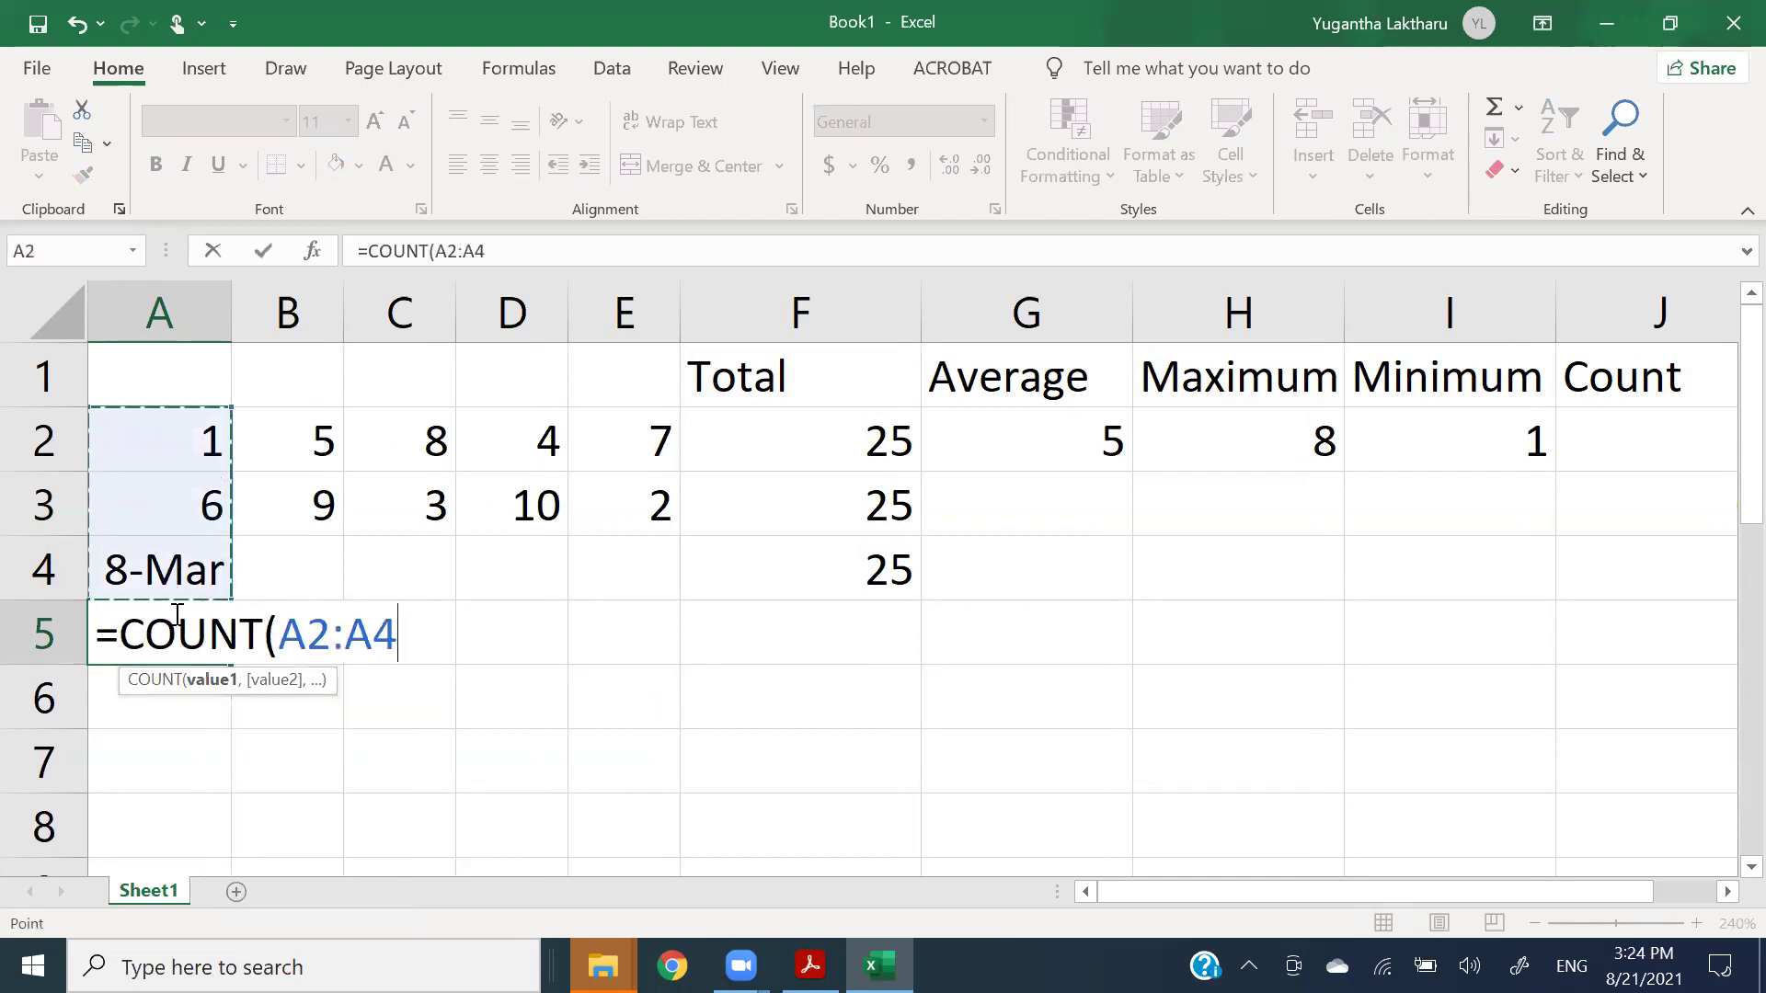
{"action": "type", "text": ")"}
{"action": "key", "text": "Return"}
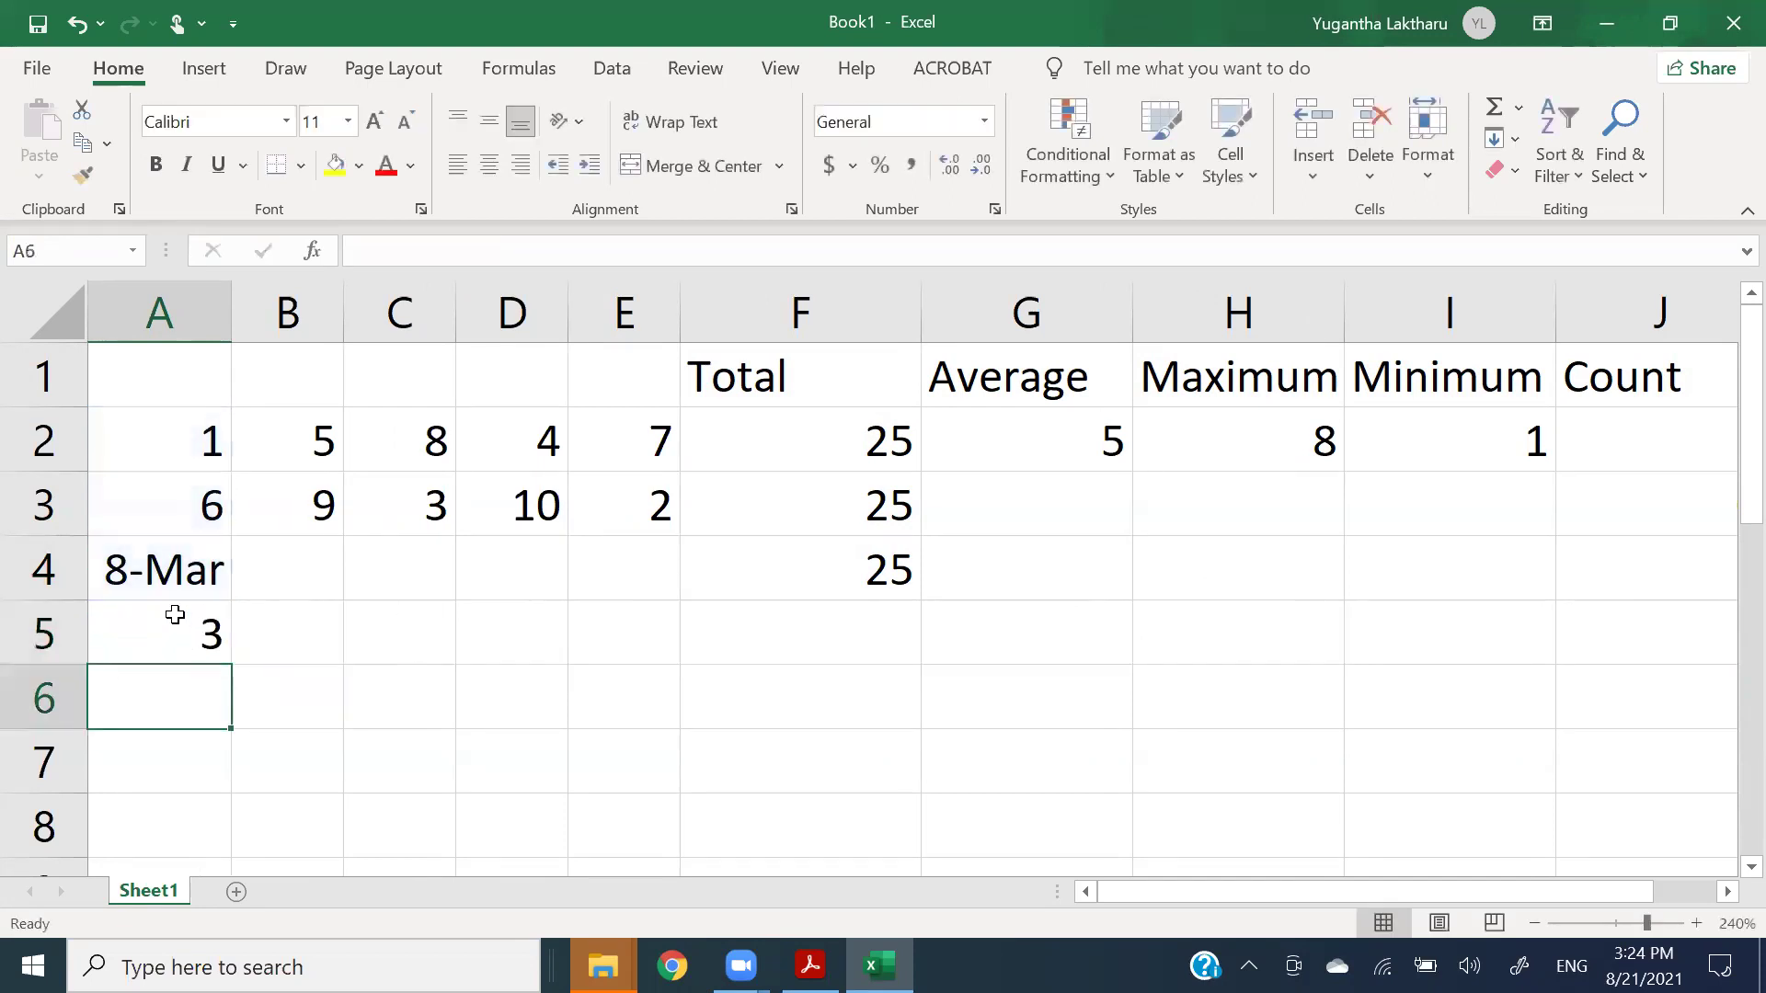
- Compare the COUNT formula in A5 with the date value stored in A4
{"action": "left_click", "coordinate": [217, 777]}
{"action": "left_click", "coordinate": [200, 636]}
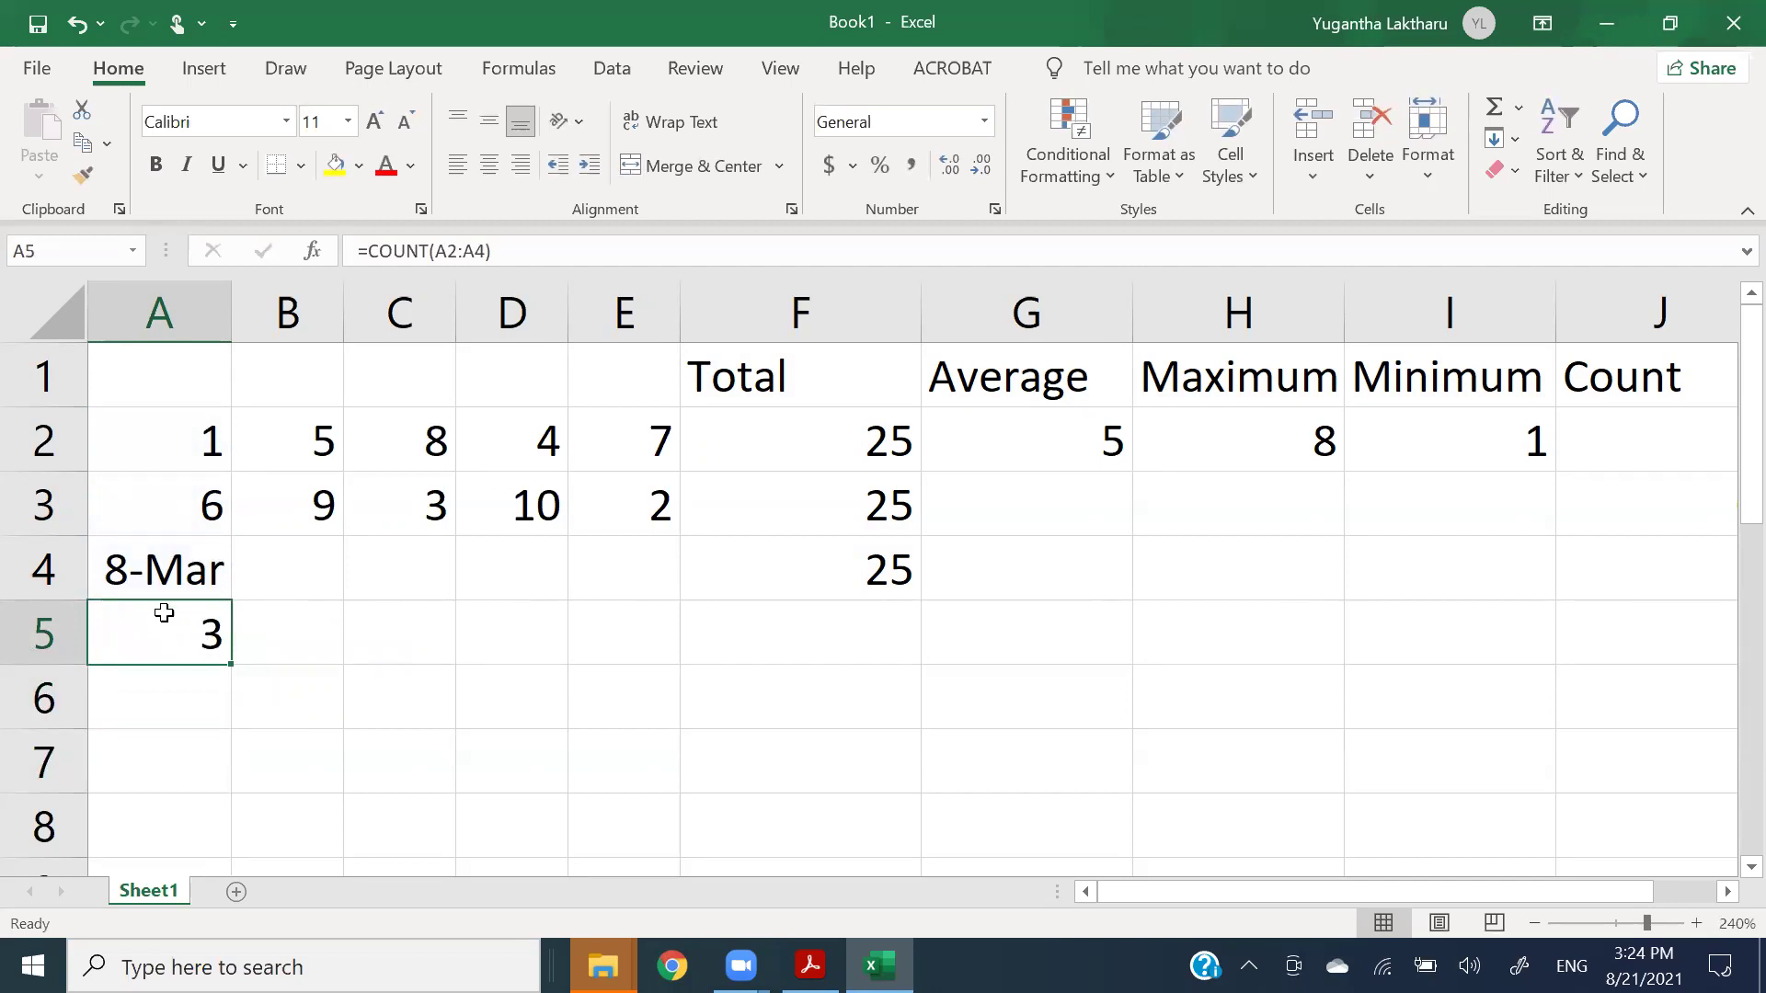
{"action": "left_click", "coordinate": [139, 571]}
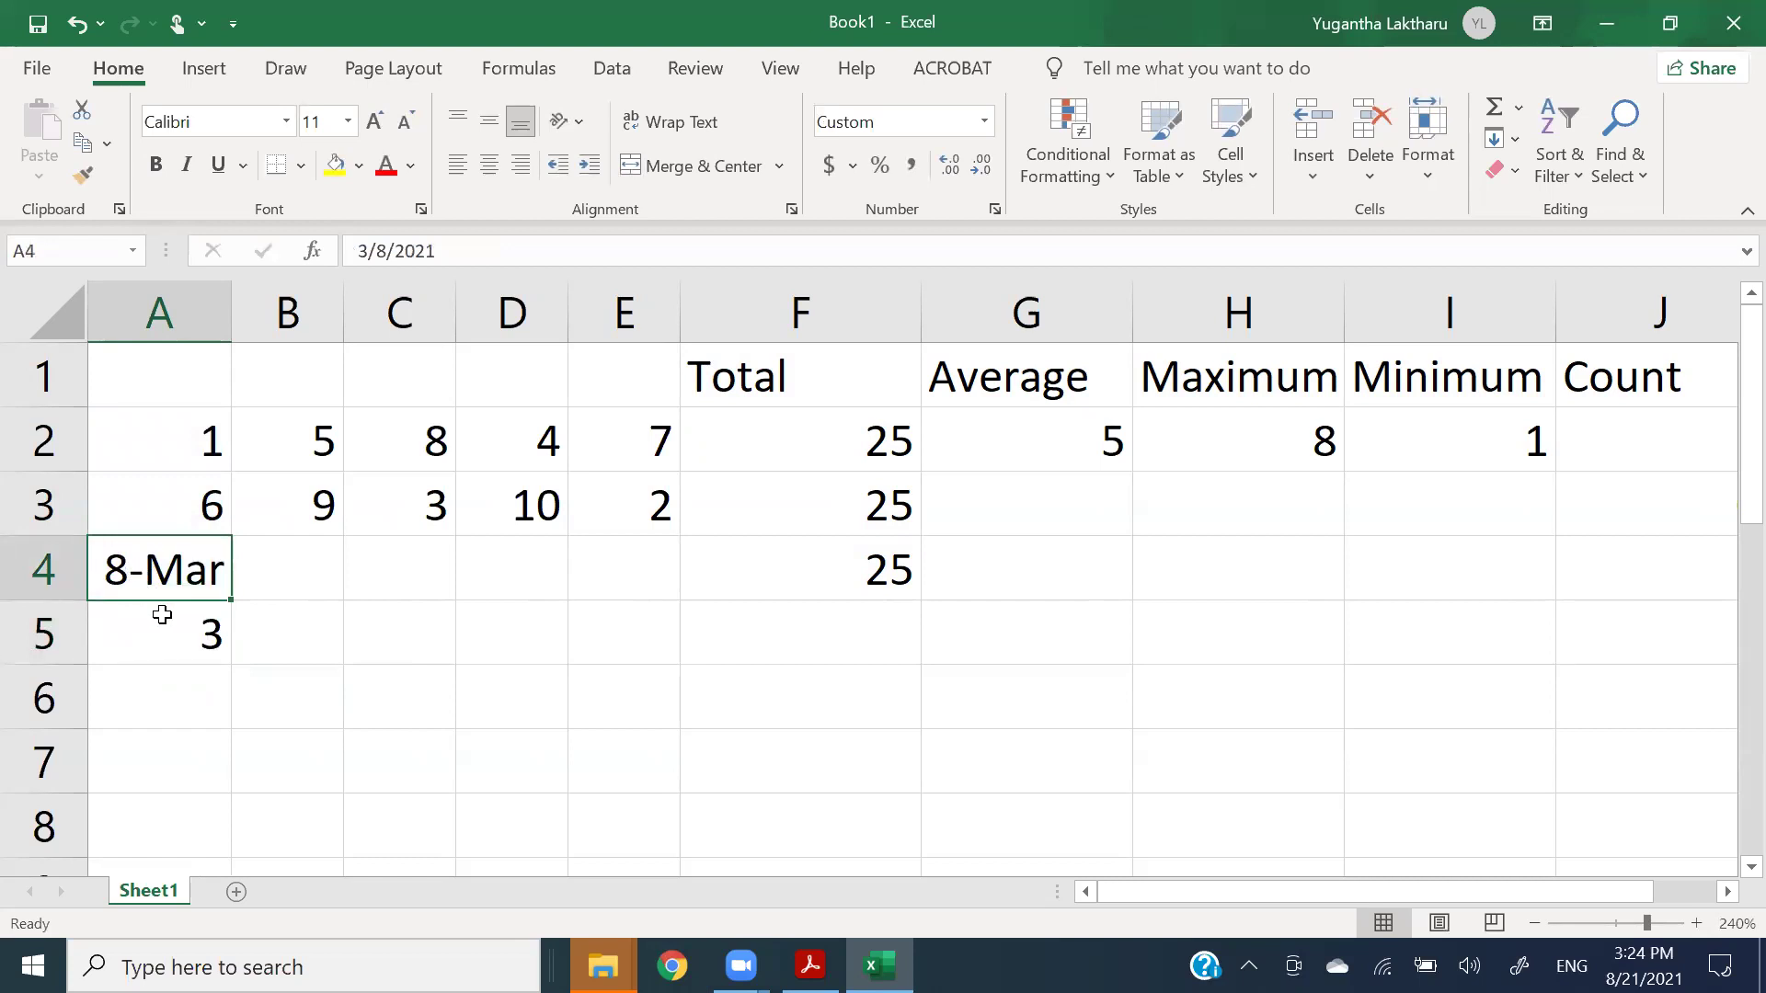
{"action": "left_click", "coordinate": [162, 618]}
{"action": "left_click", "coordinate": [184, 570]}
{"action": "left_click", "coordinate": [322, 633]}
{"action": "left_click", "coordinate": [214, 633]}
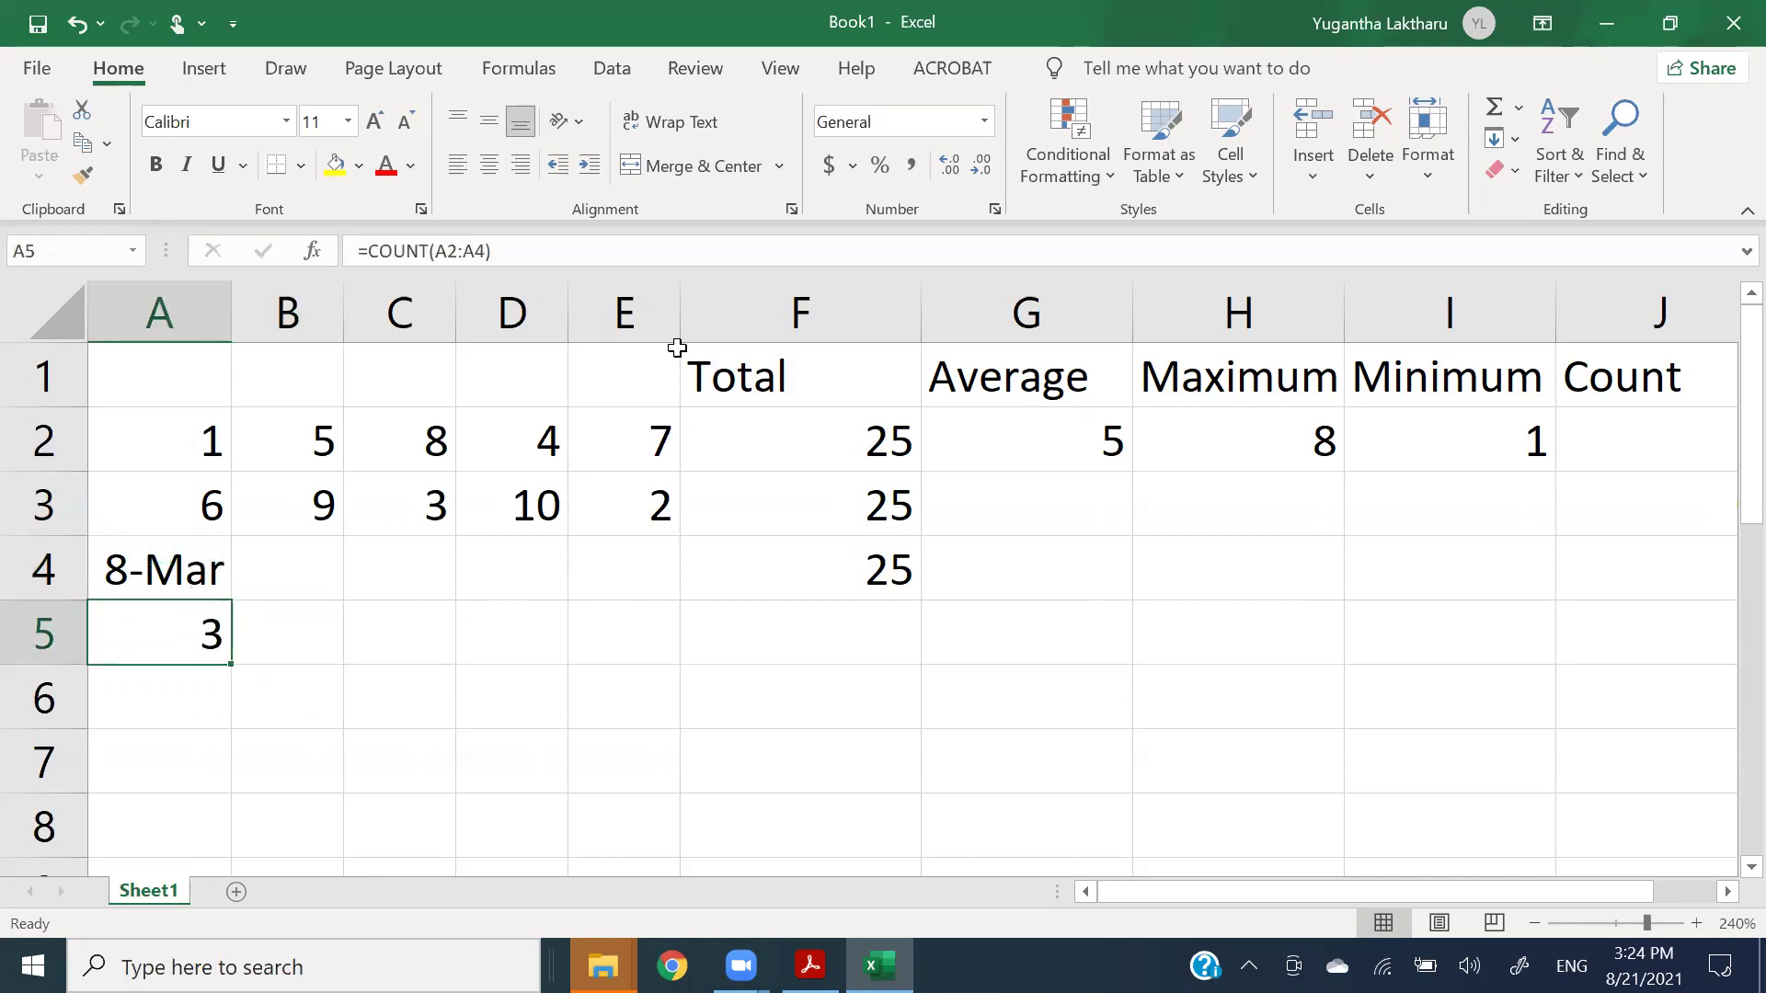
- Look through the available number formats, including dates, time, percentage and text, without applying one to A5
{"action": "left_click", "coordinate": [986, 122]}
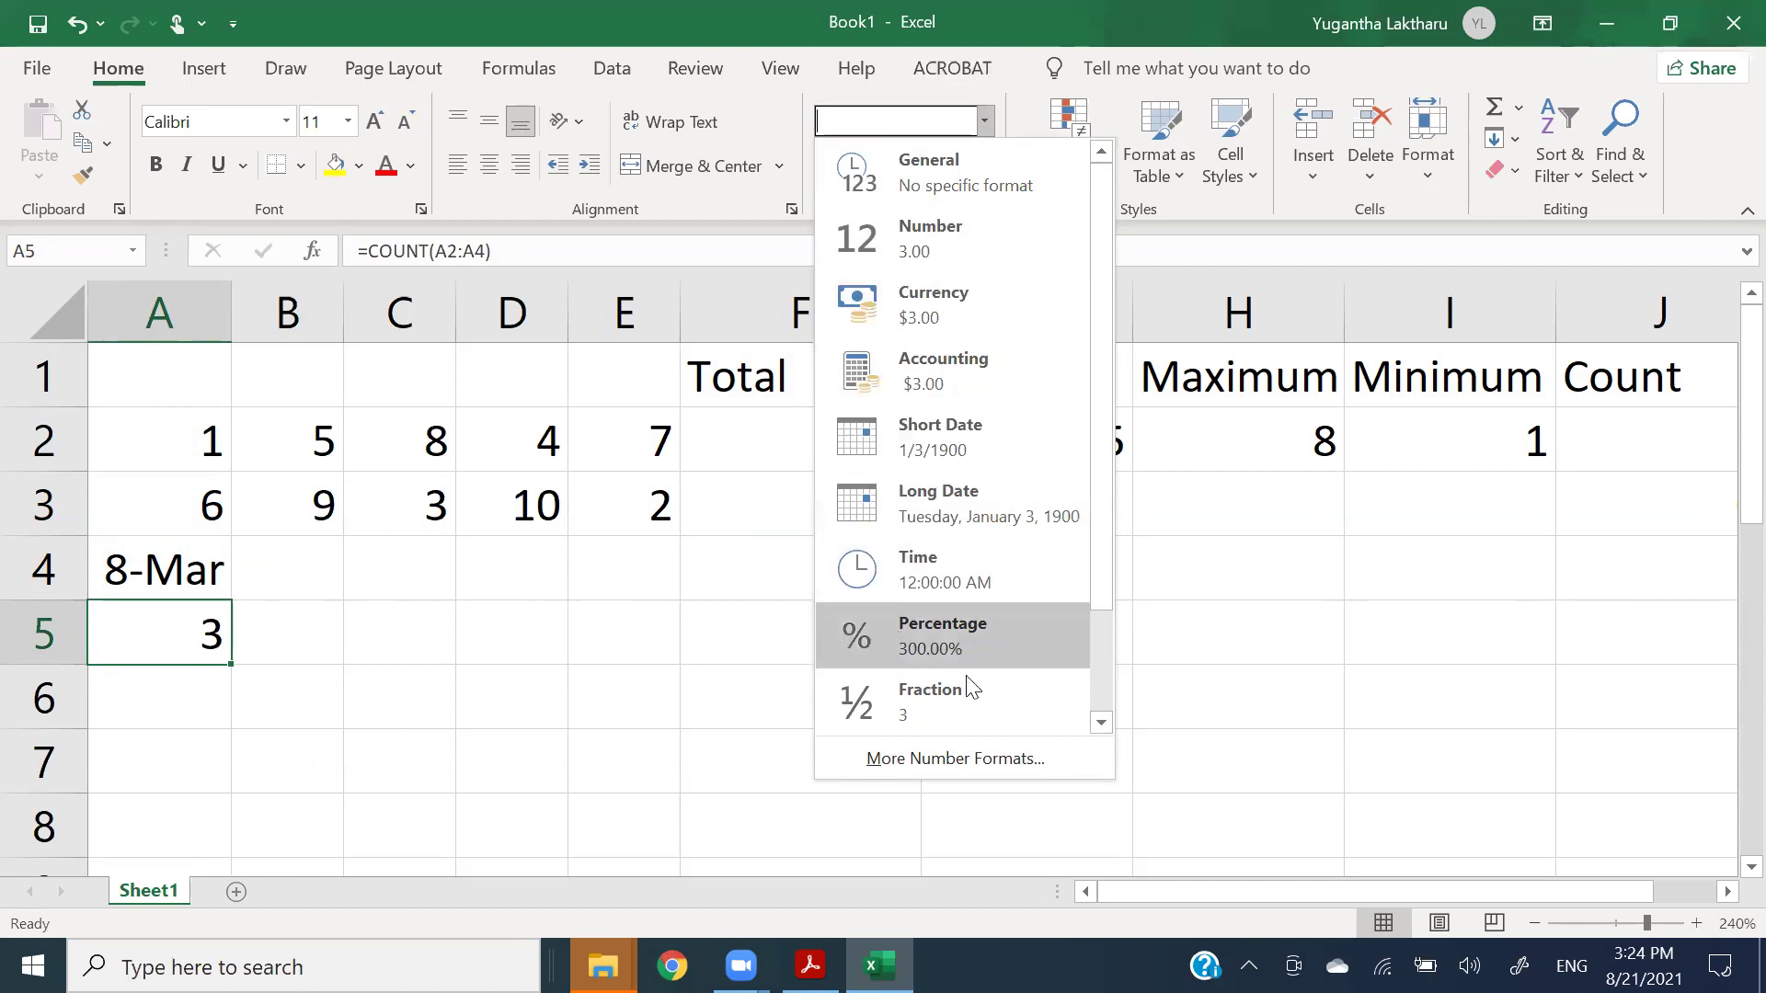
{"action": "scroll", "coordinate": [1015, 645], "scroll_direction": "down", "scroll_amount": 1}
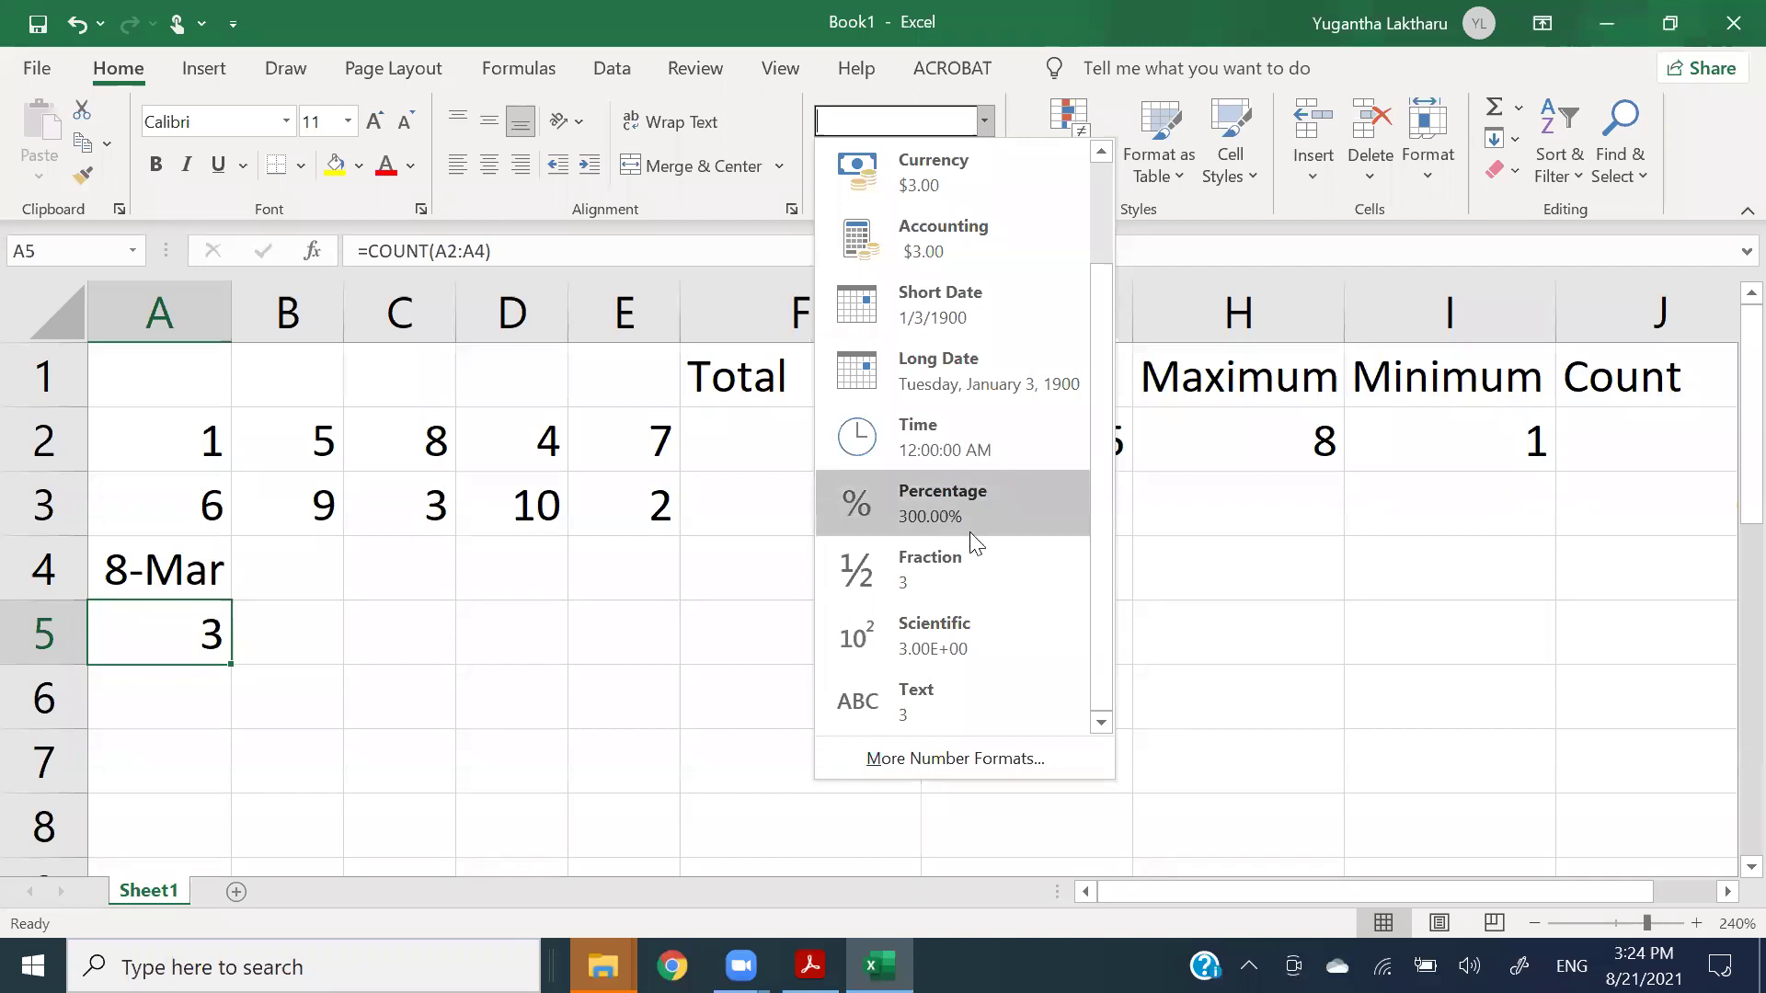
{"action": "left_click", "coordinate": [296, 588]}
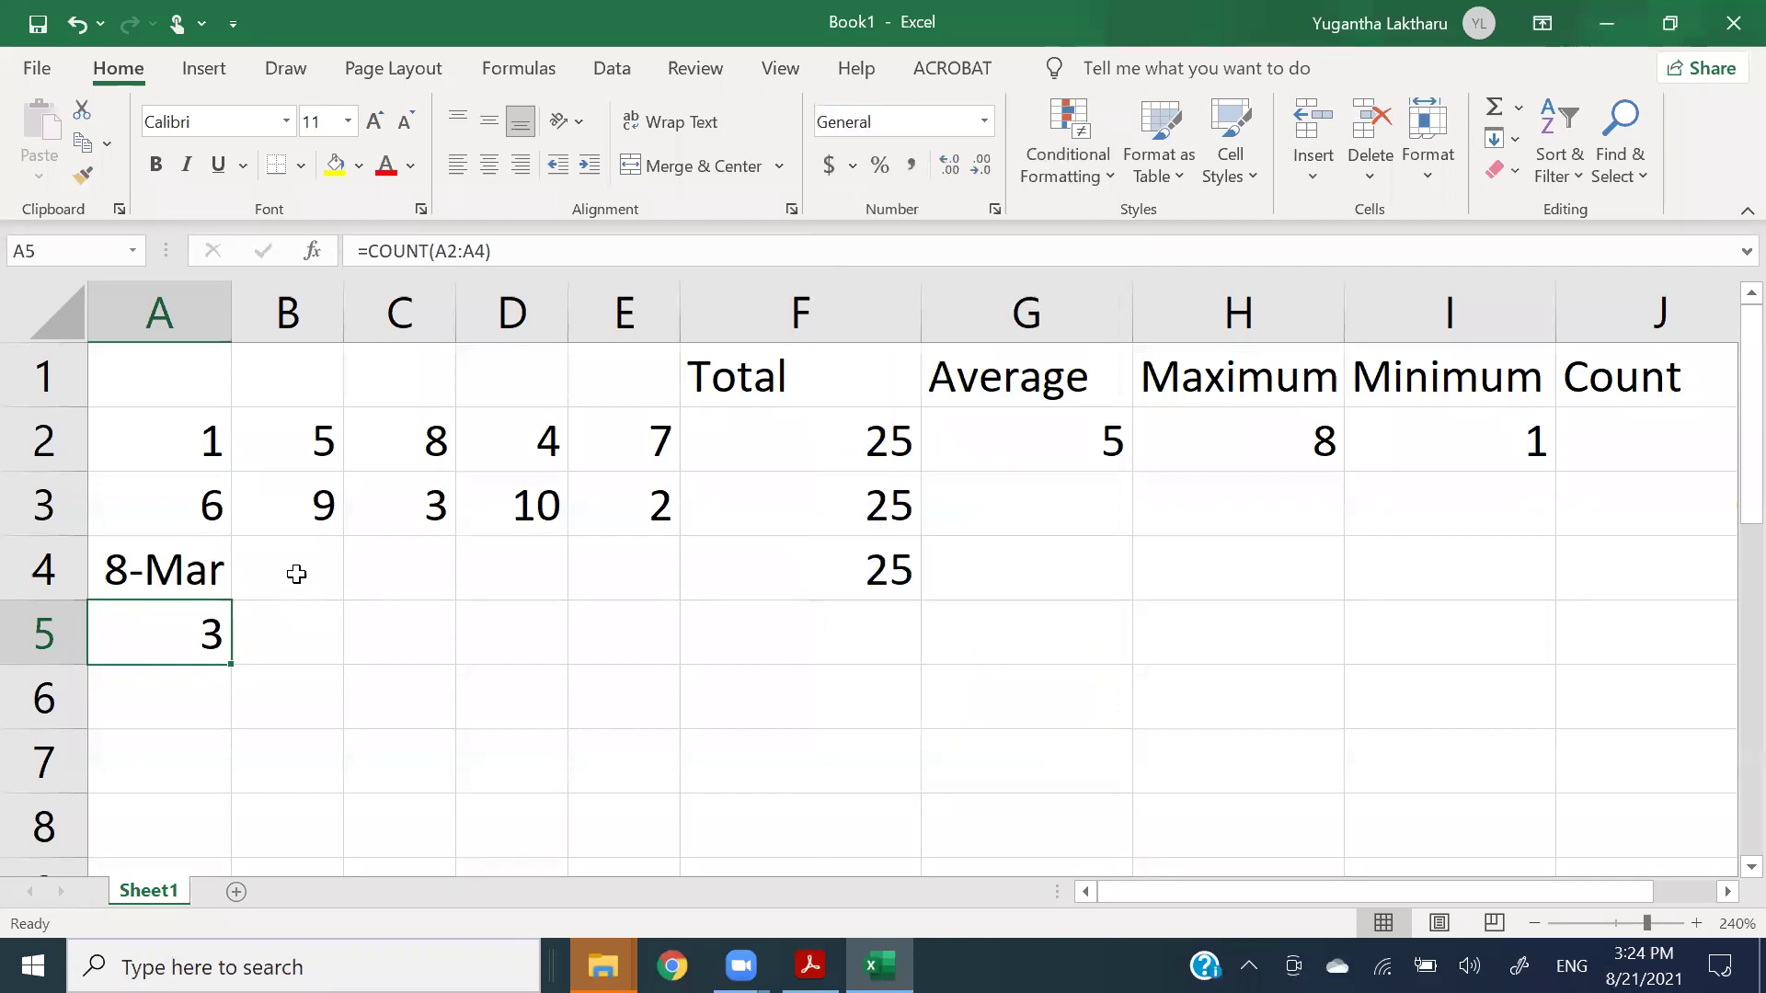
- Enter the time 8:30 in cell B4, fit column B's width to its contents and check the stored value
{"action": "left_click", "coordinate": [296, 567]}
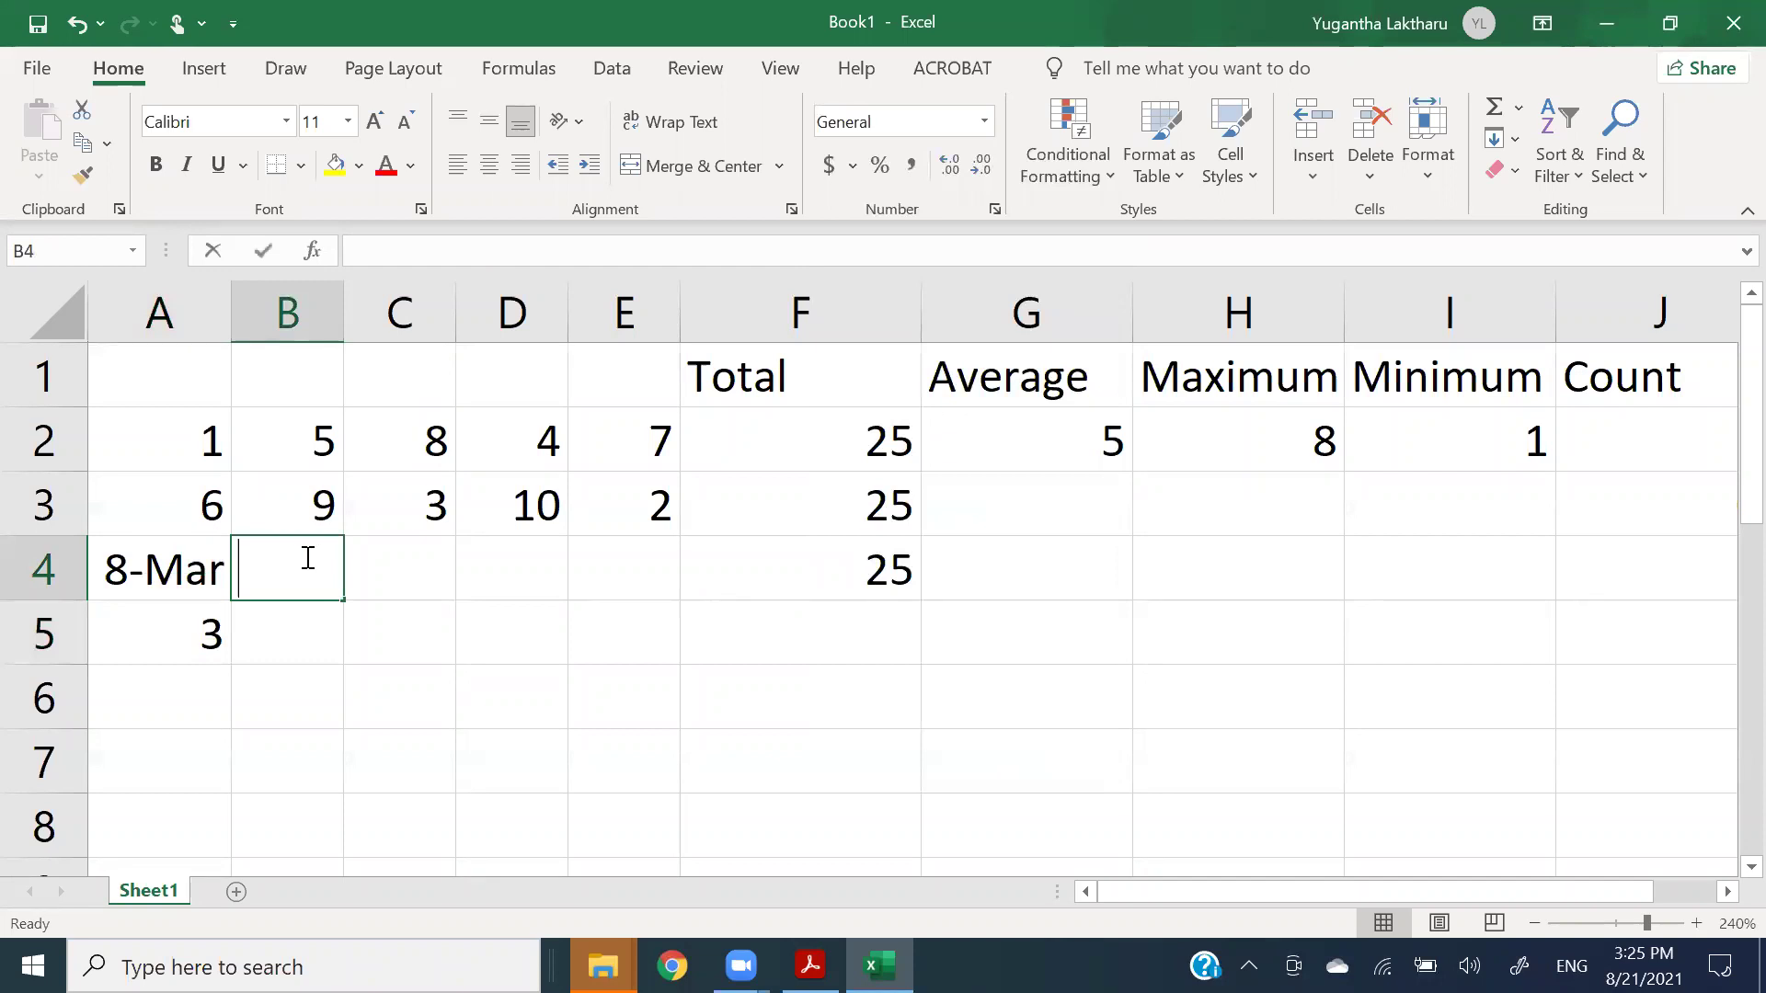
{"action": "type", "text": "8:30"}
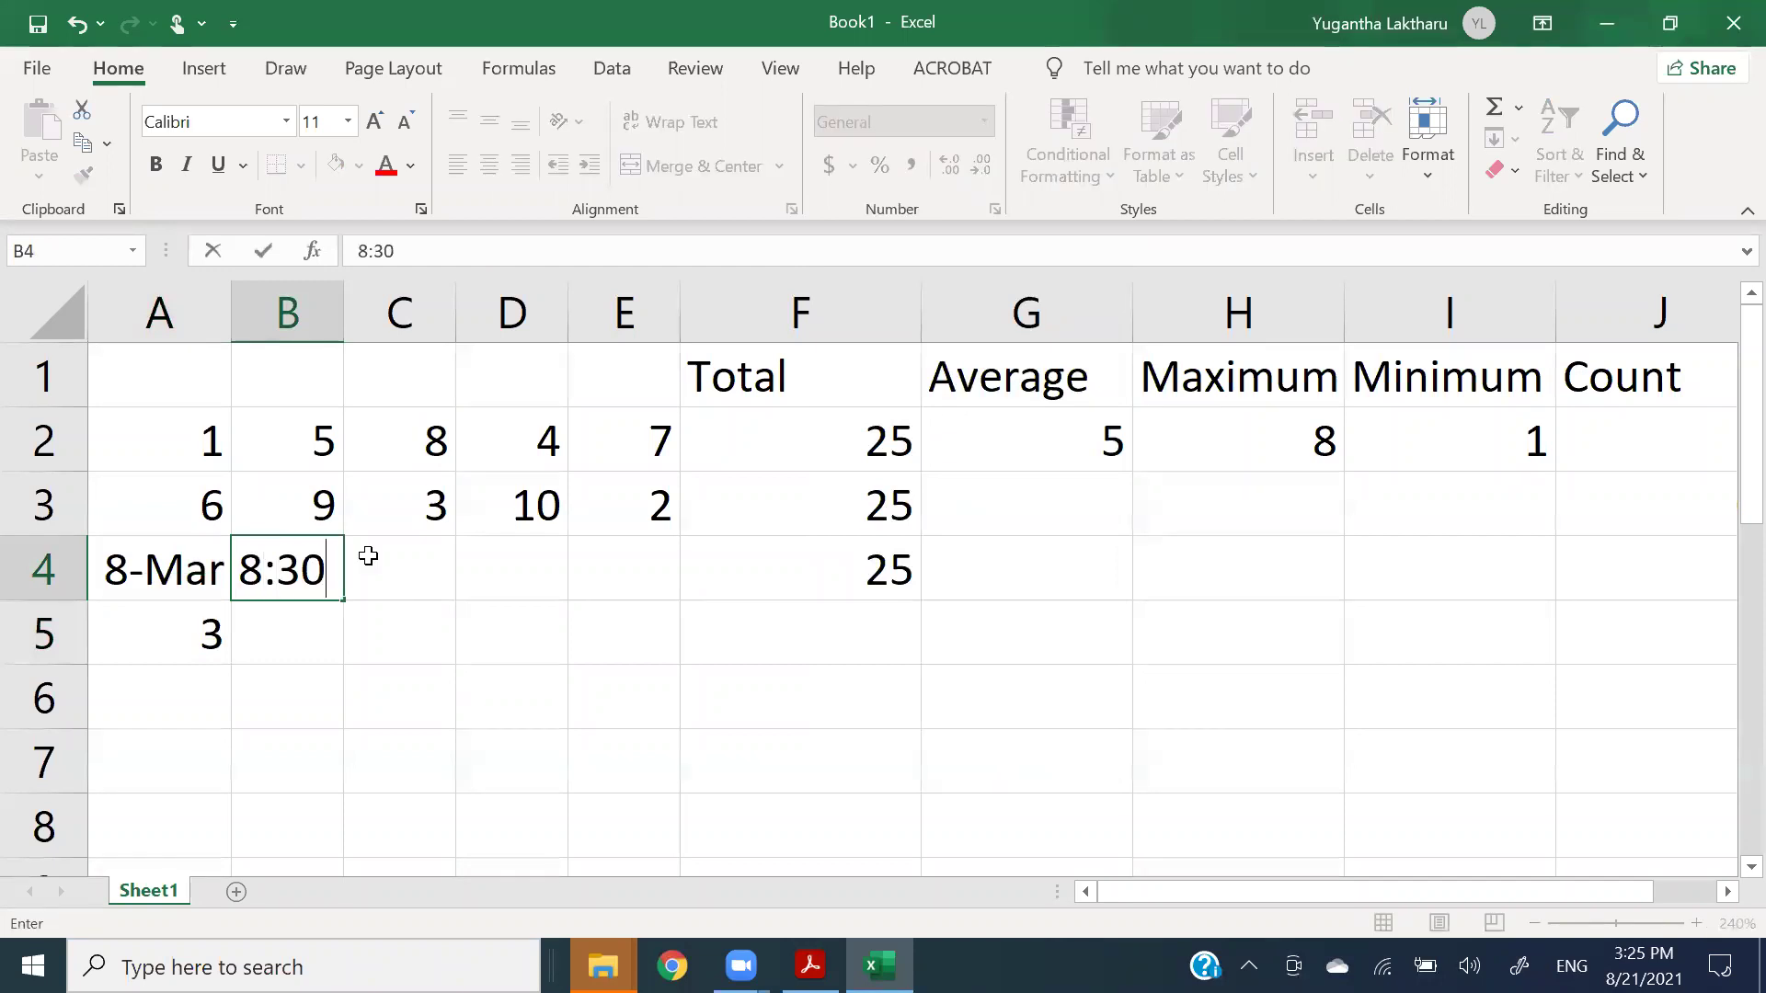
{"action": "key", "text": "Return"}
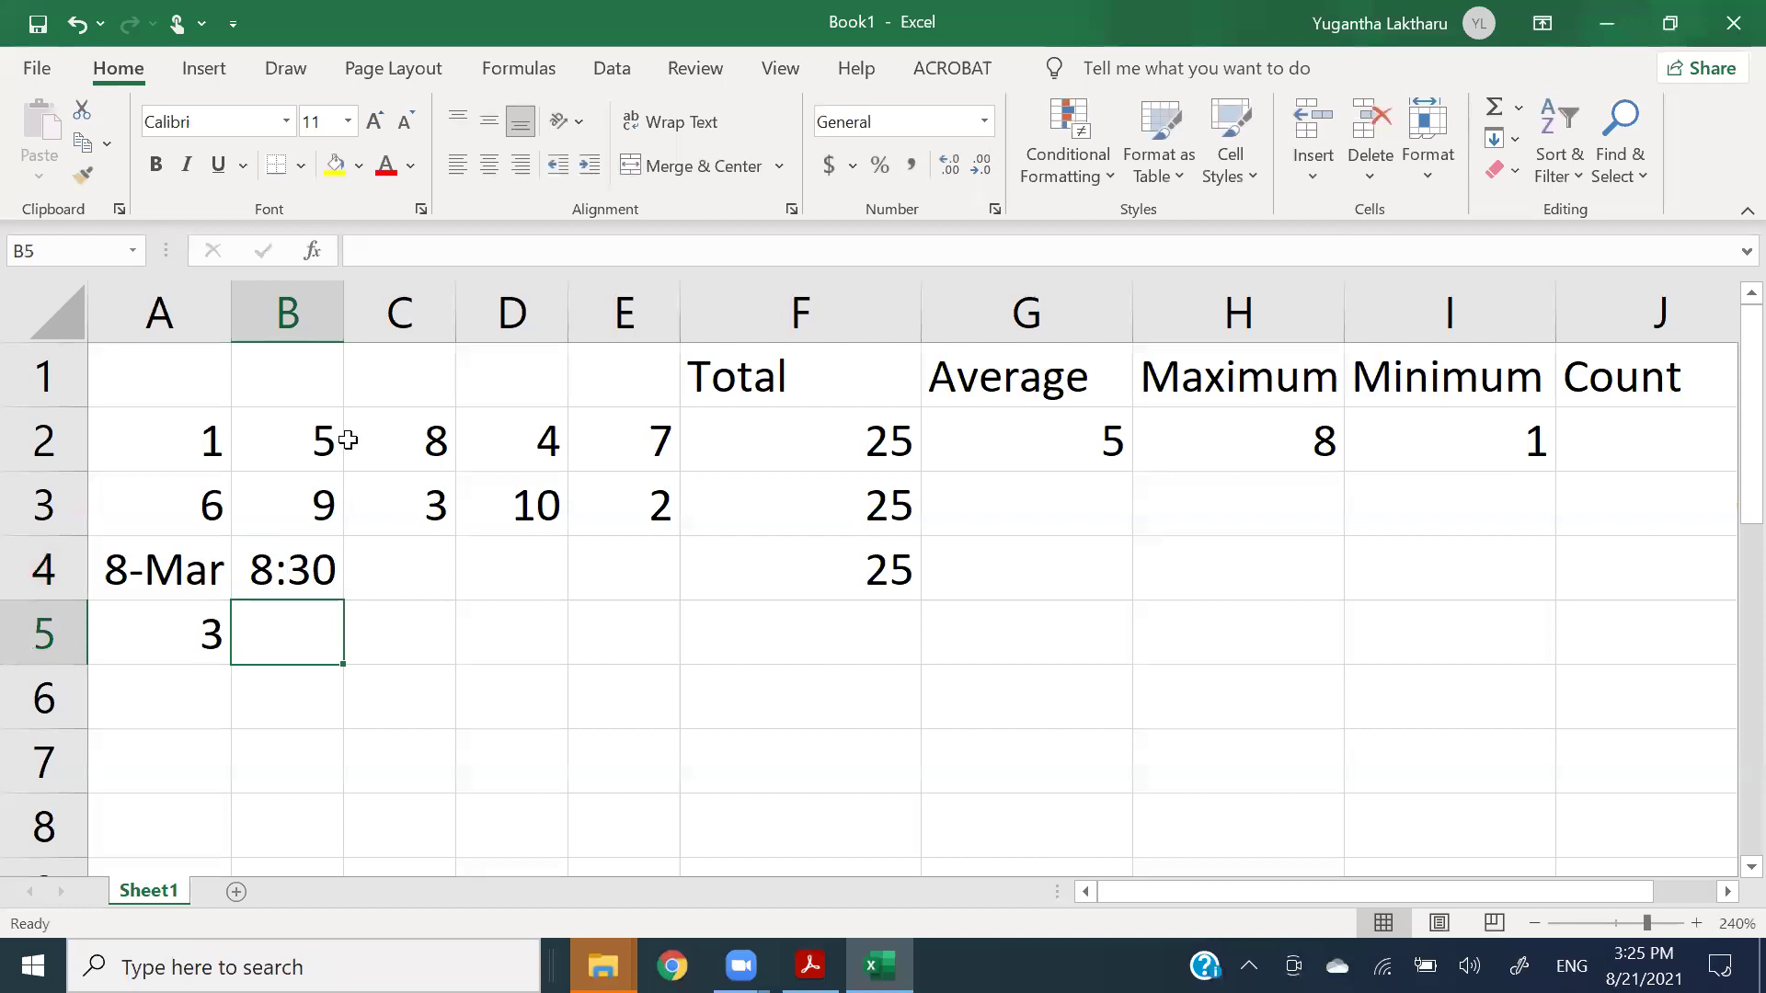
{"action": "double_click", "coordinate": [343, 318]}
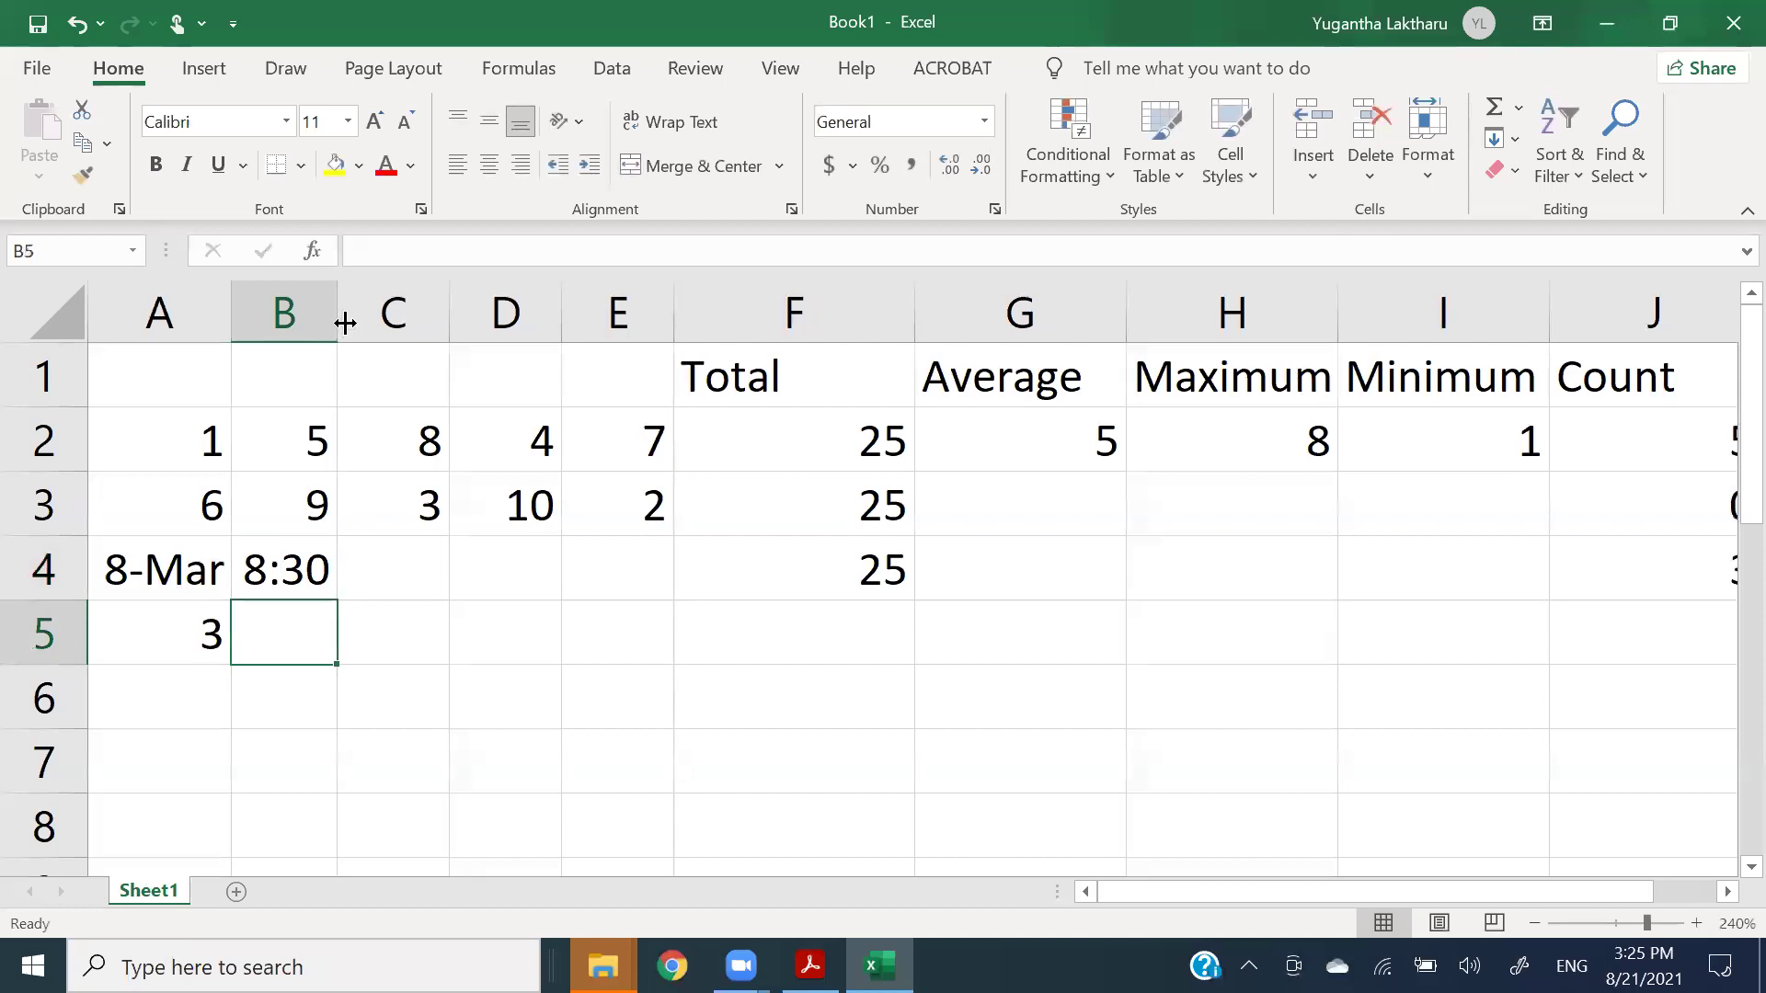
{"action": "left_click", "coordinate": [306, 581]}
{"action": "double_click", "coordinate": [284, 569]}
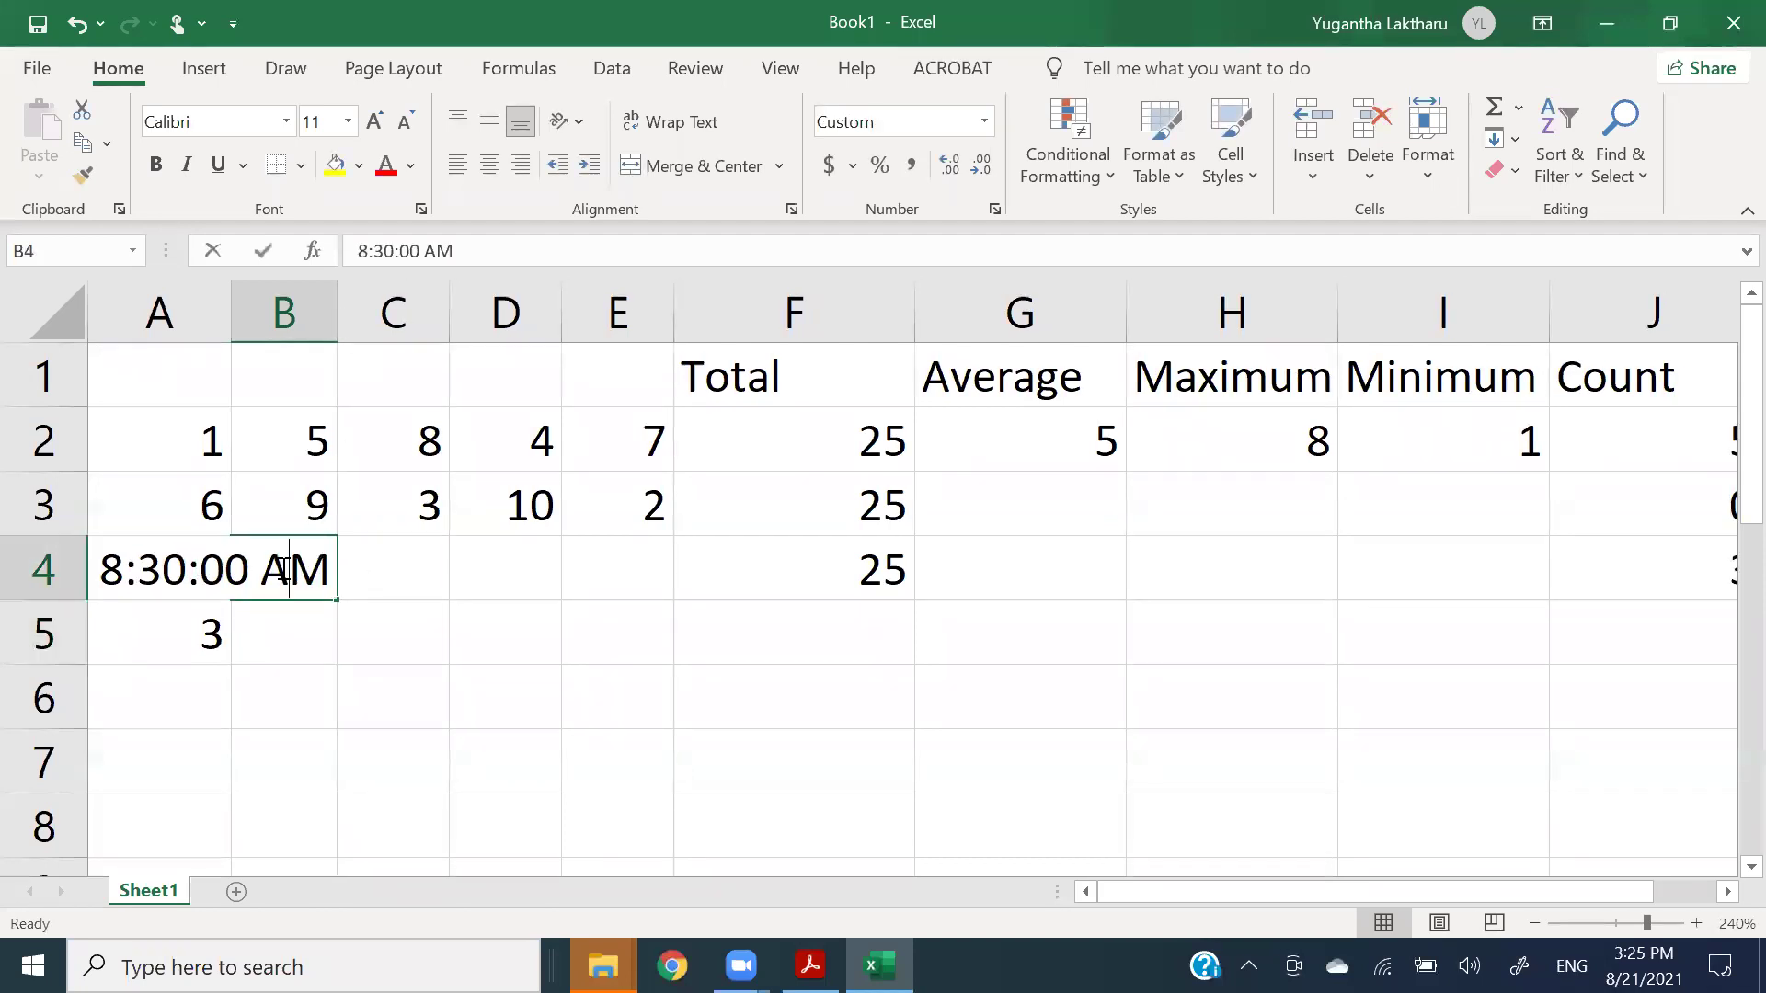
{"action": "key", "text": "Return"}
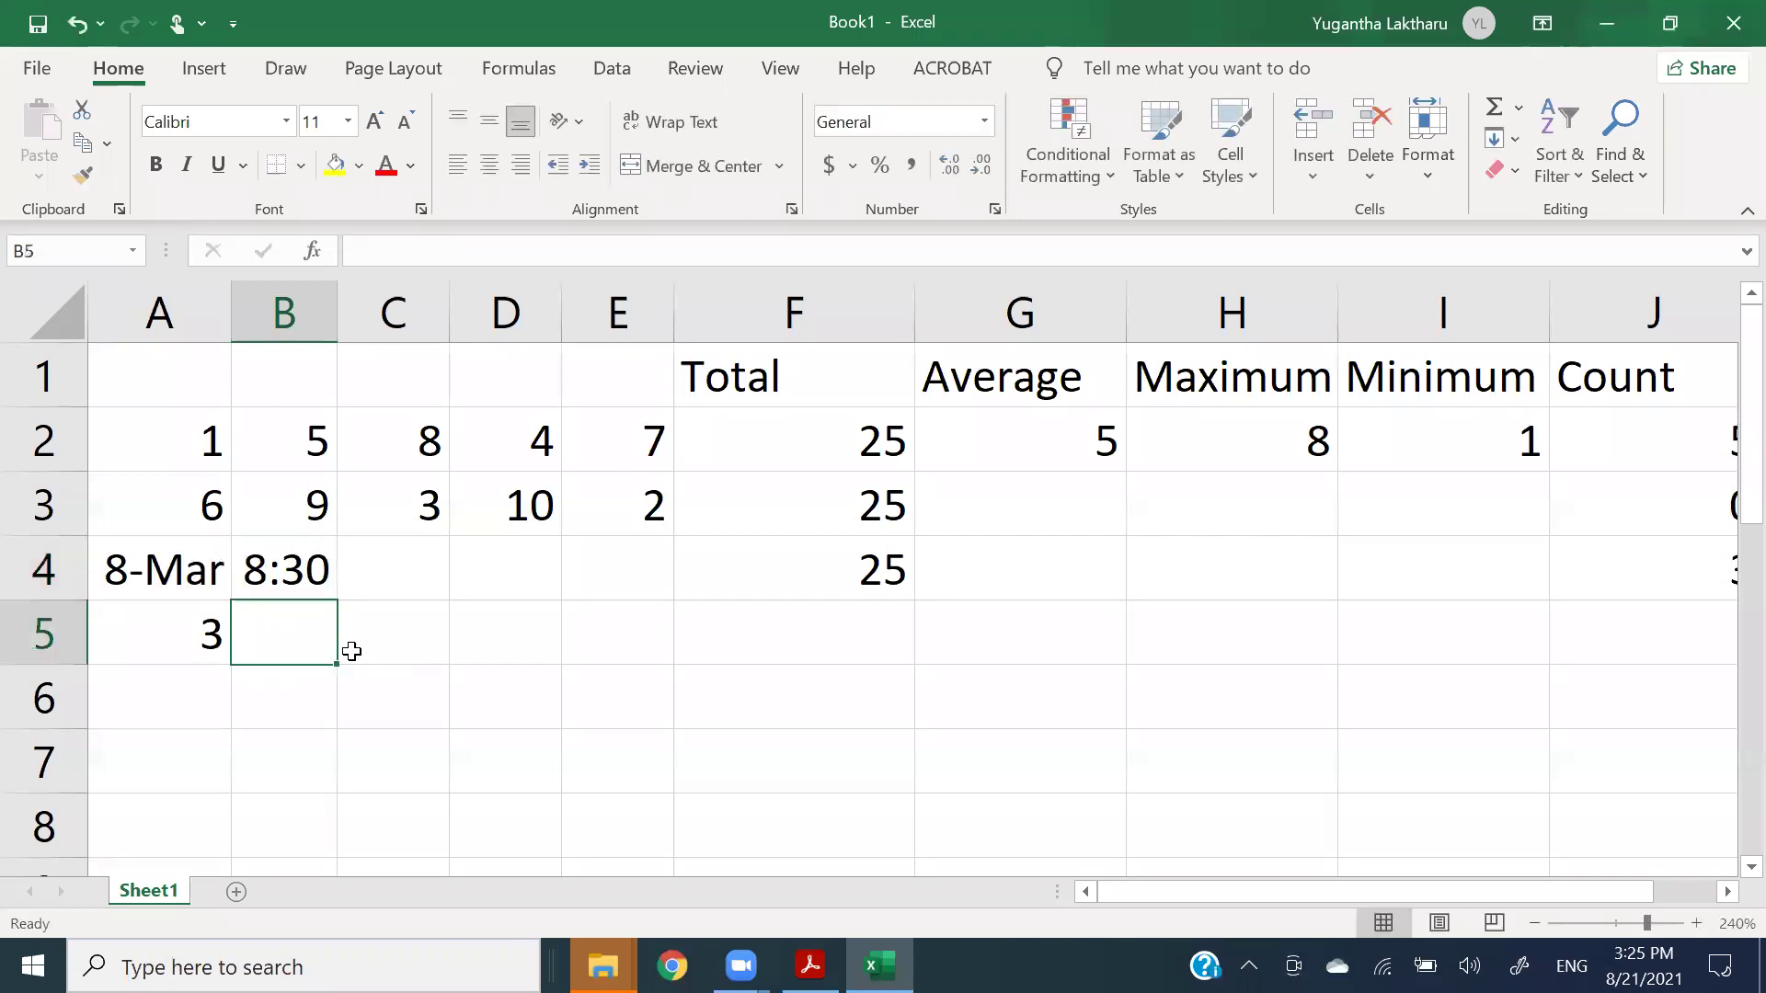
- Apply the Time number format to cell B4
{"action": "left_click", "coordinate": [276, 575]}
{"action": "left_click", "coordinate": [379, 577]}
{"action": "left_click", "coordinate": [316, 579]}
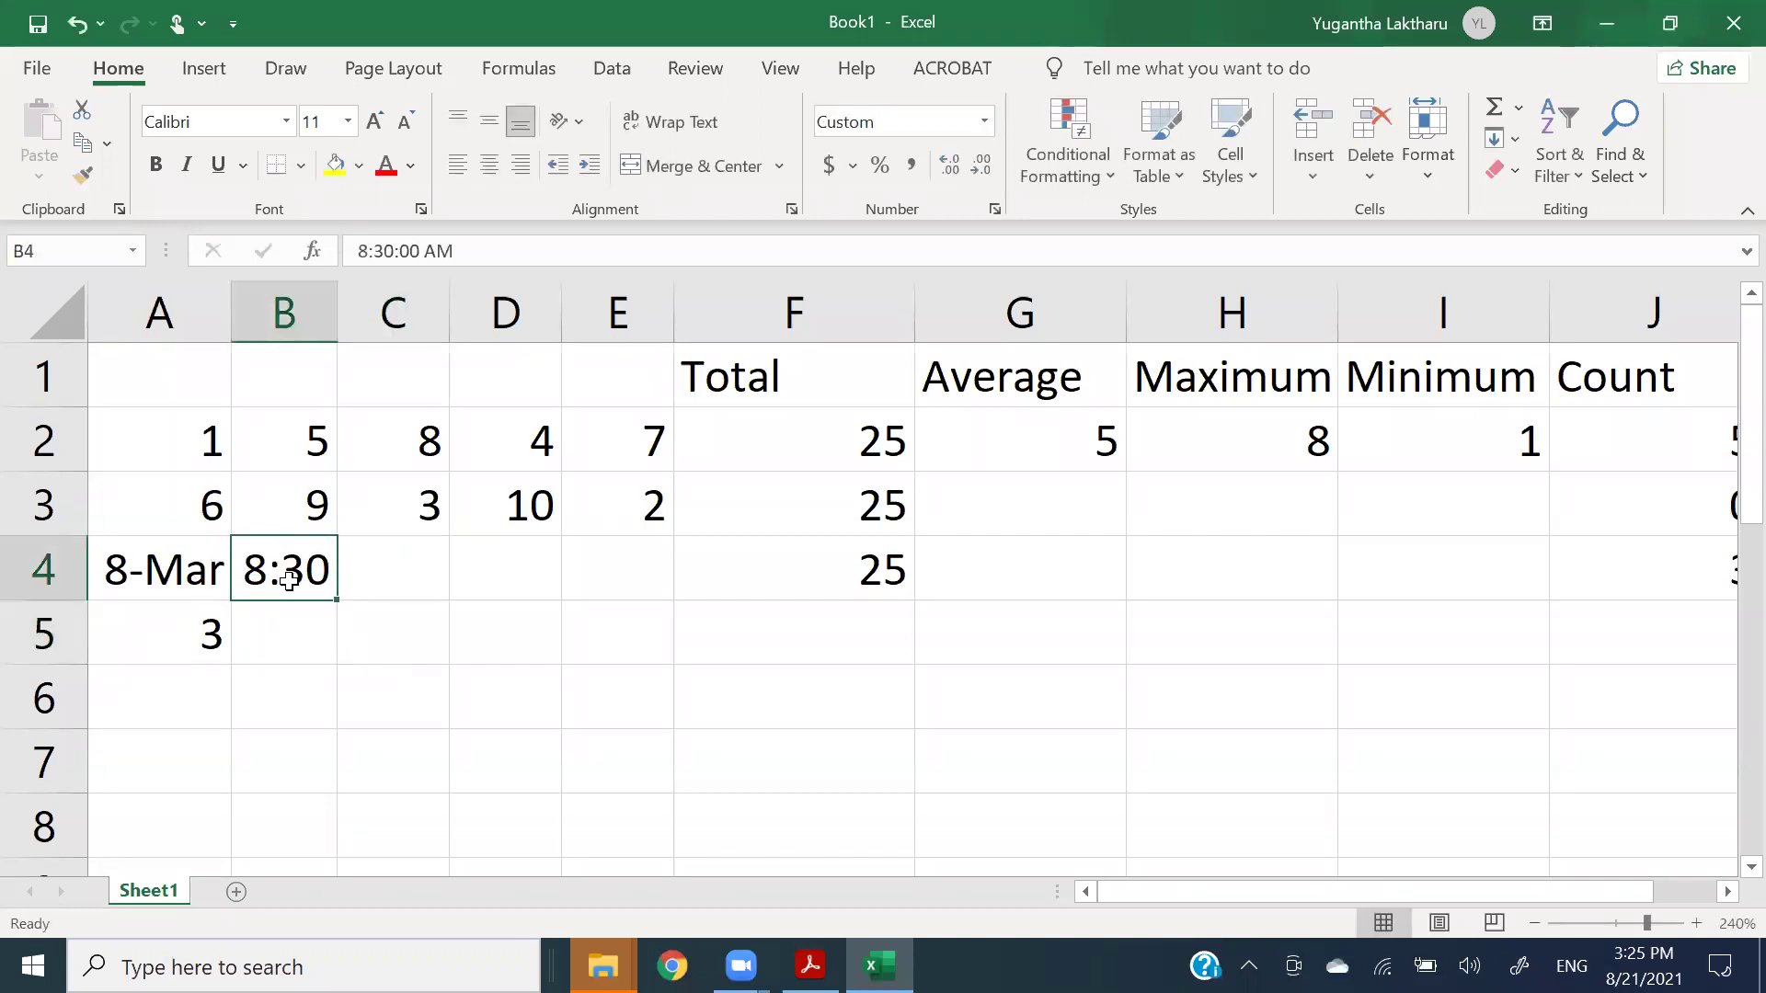
{"action": "left_click", "coordinate": [985, 122]}
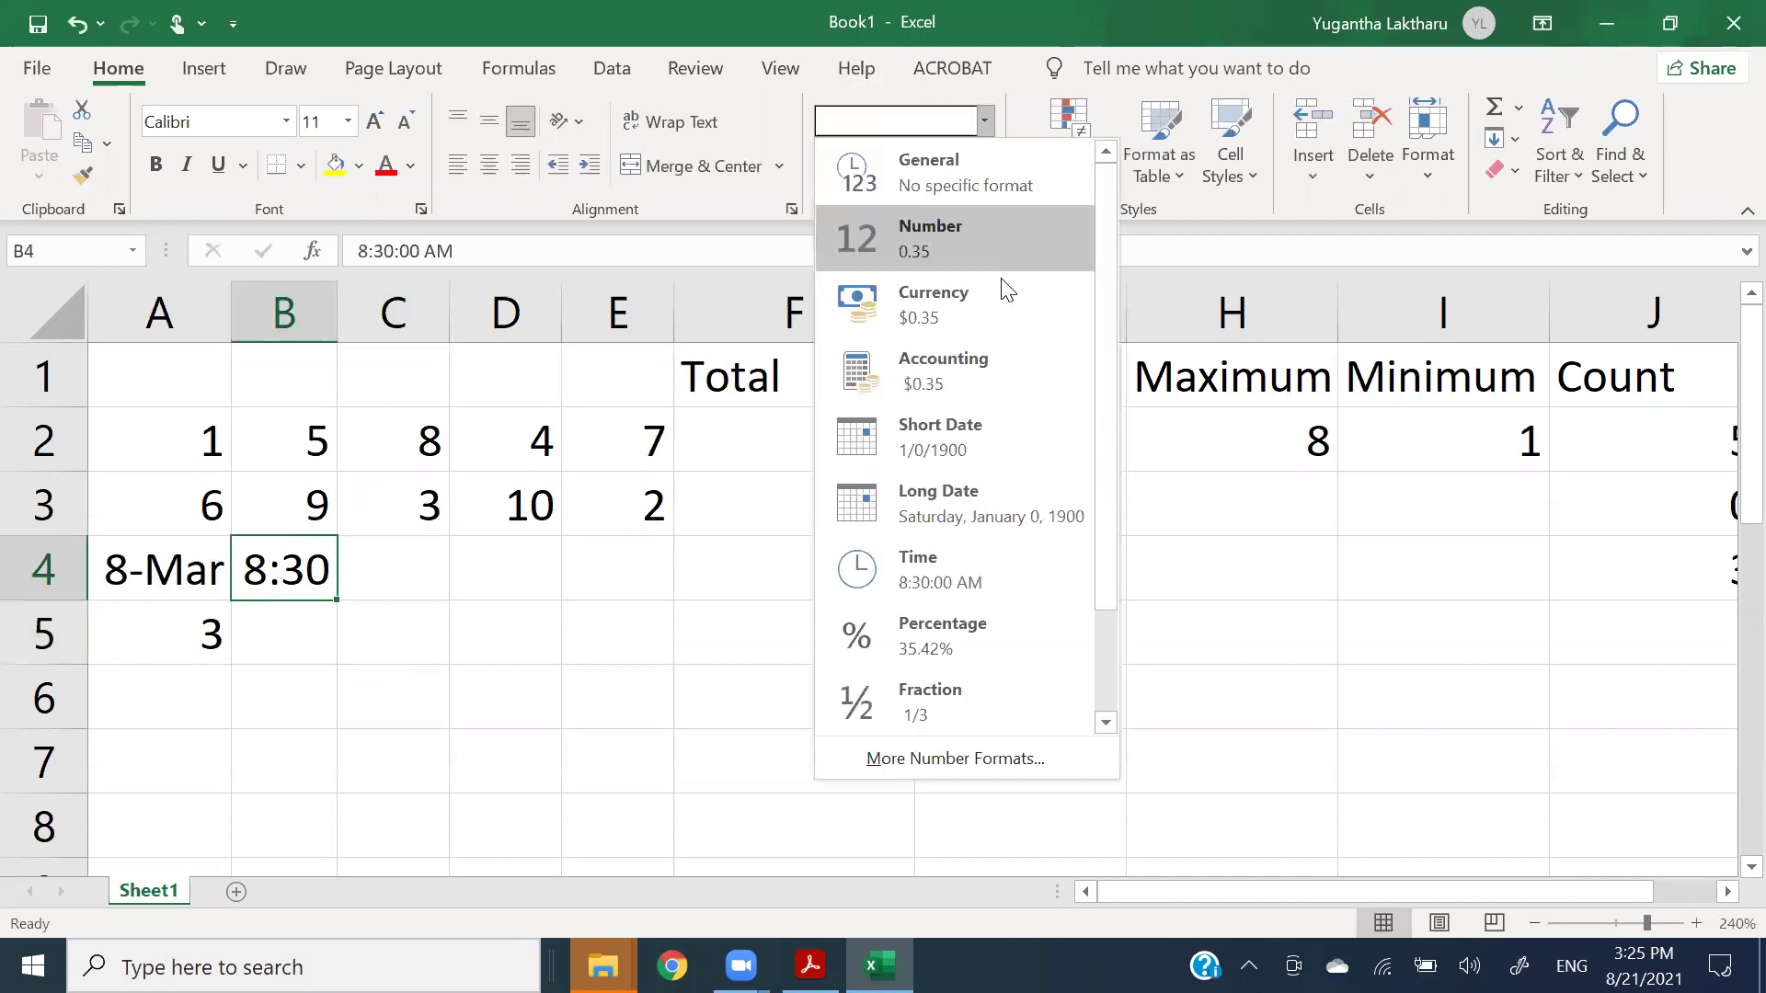
{"action": "left_click", "coordinate": [953, 578]}
{"action": "left_click", "coordinate": [828, 709]}
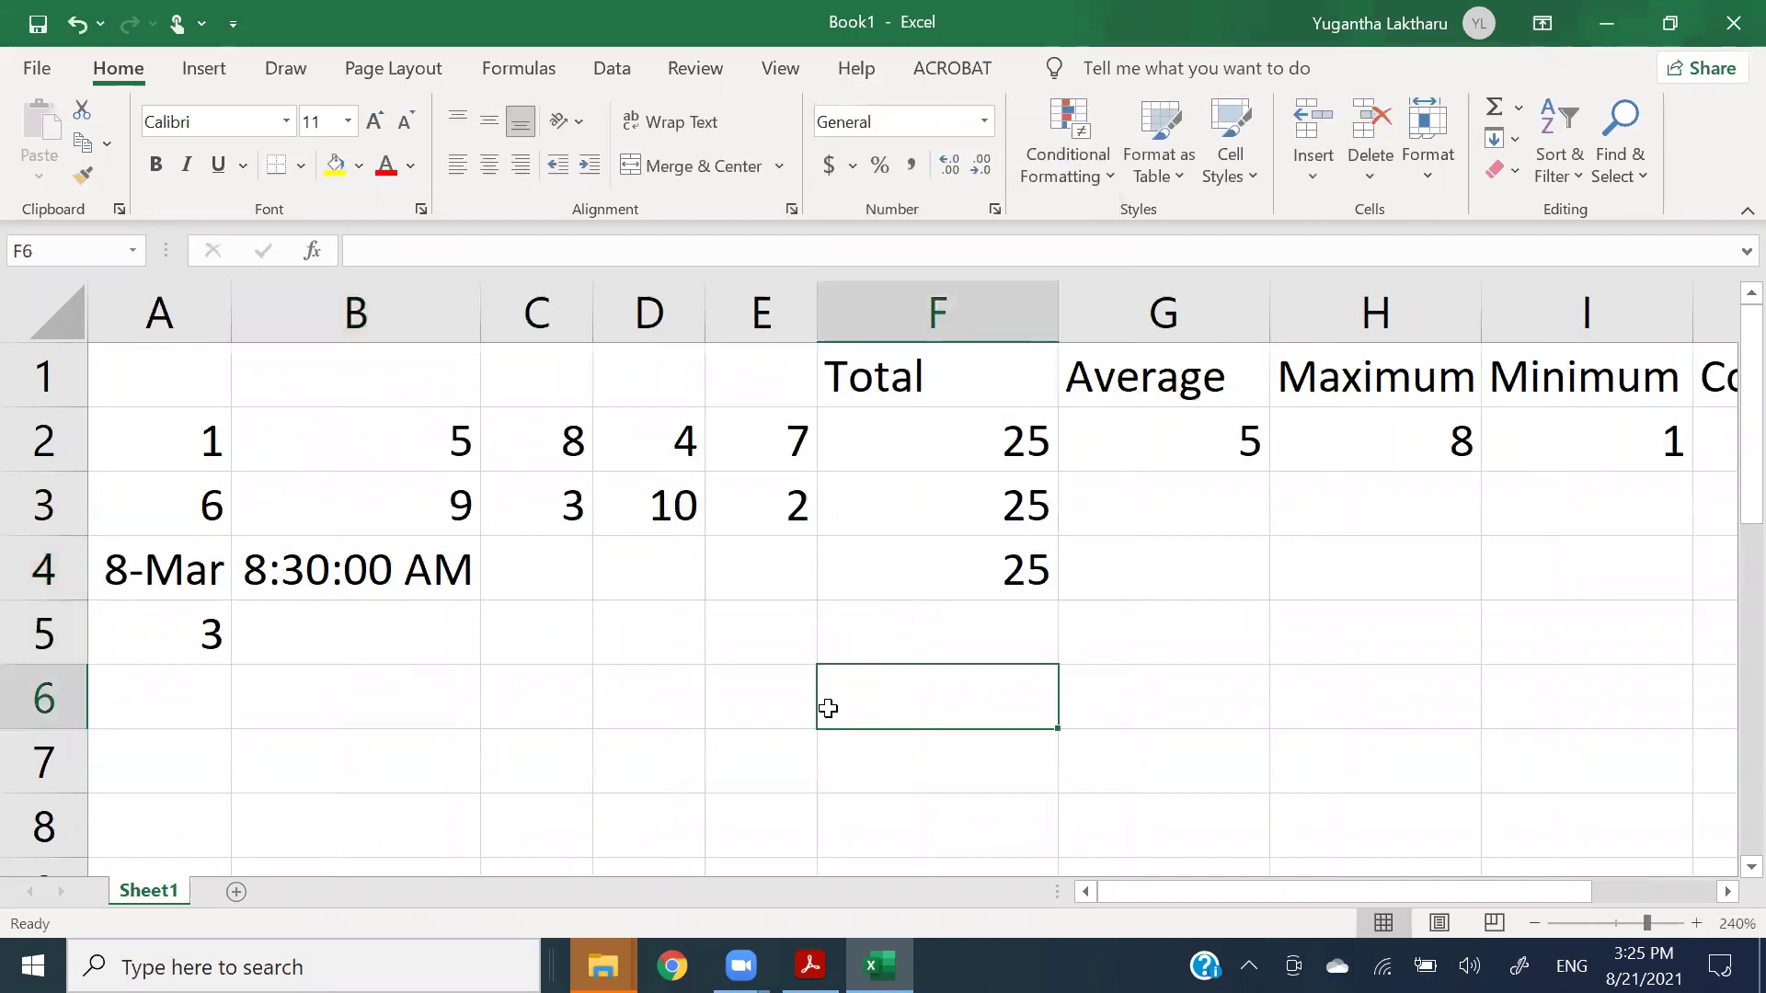
{"action": "left_click", "coordinate": [292, 628]}
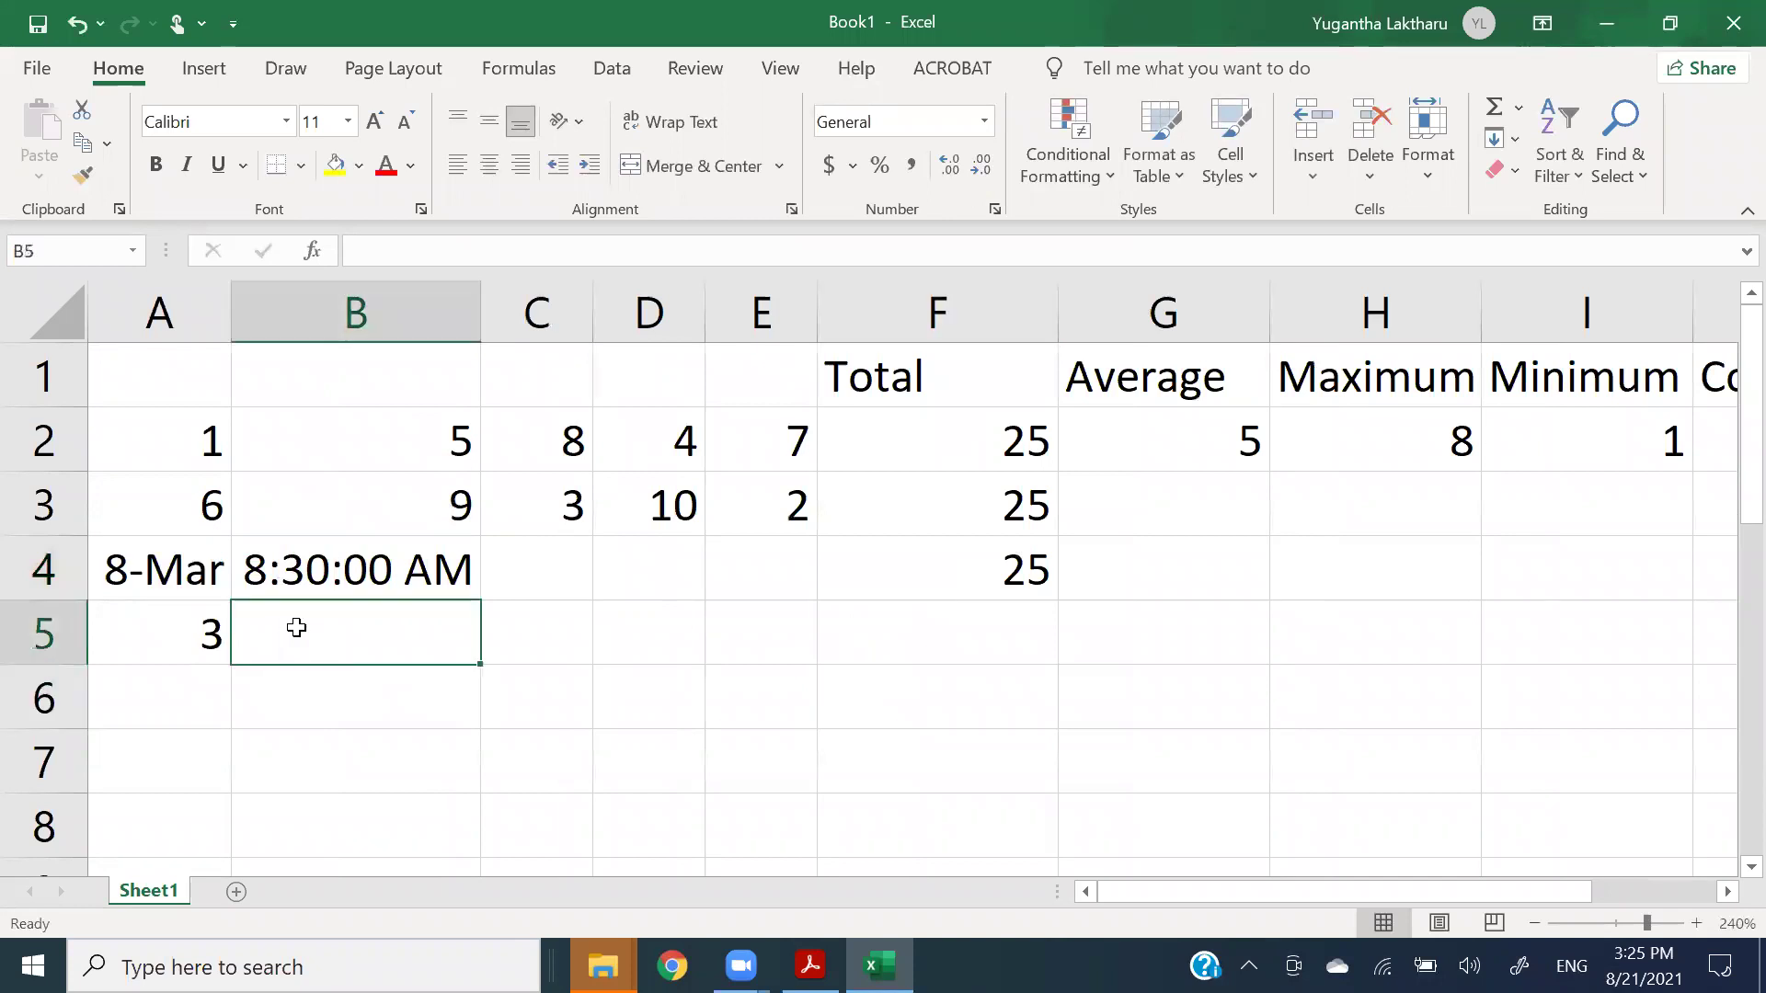
{"action": "type", "text": "=cou"}
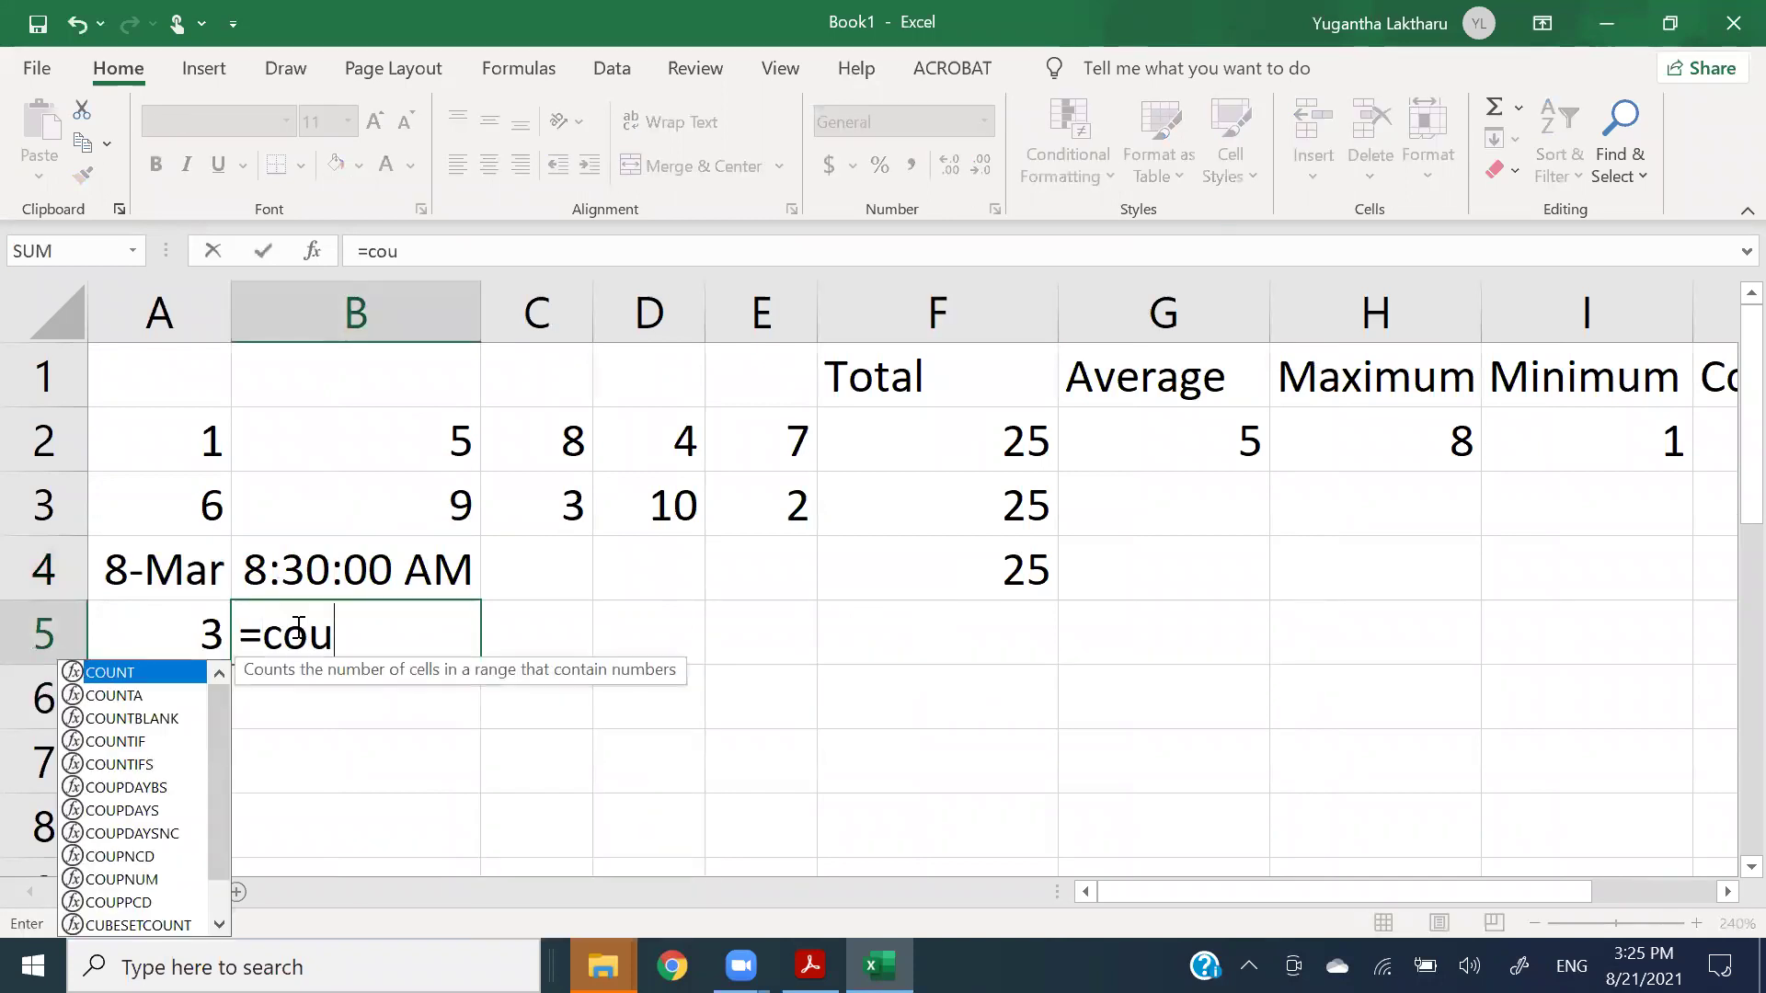
{"action": "key", "text": "Escape"}
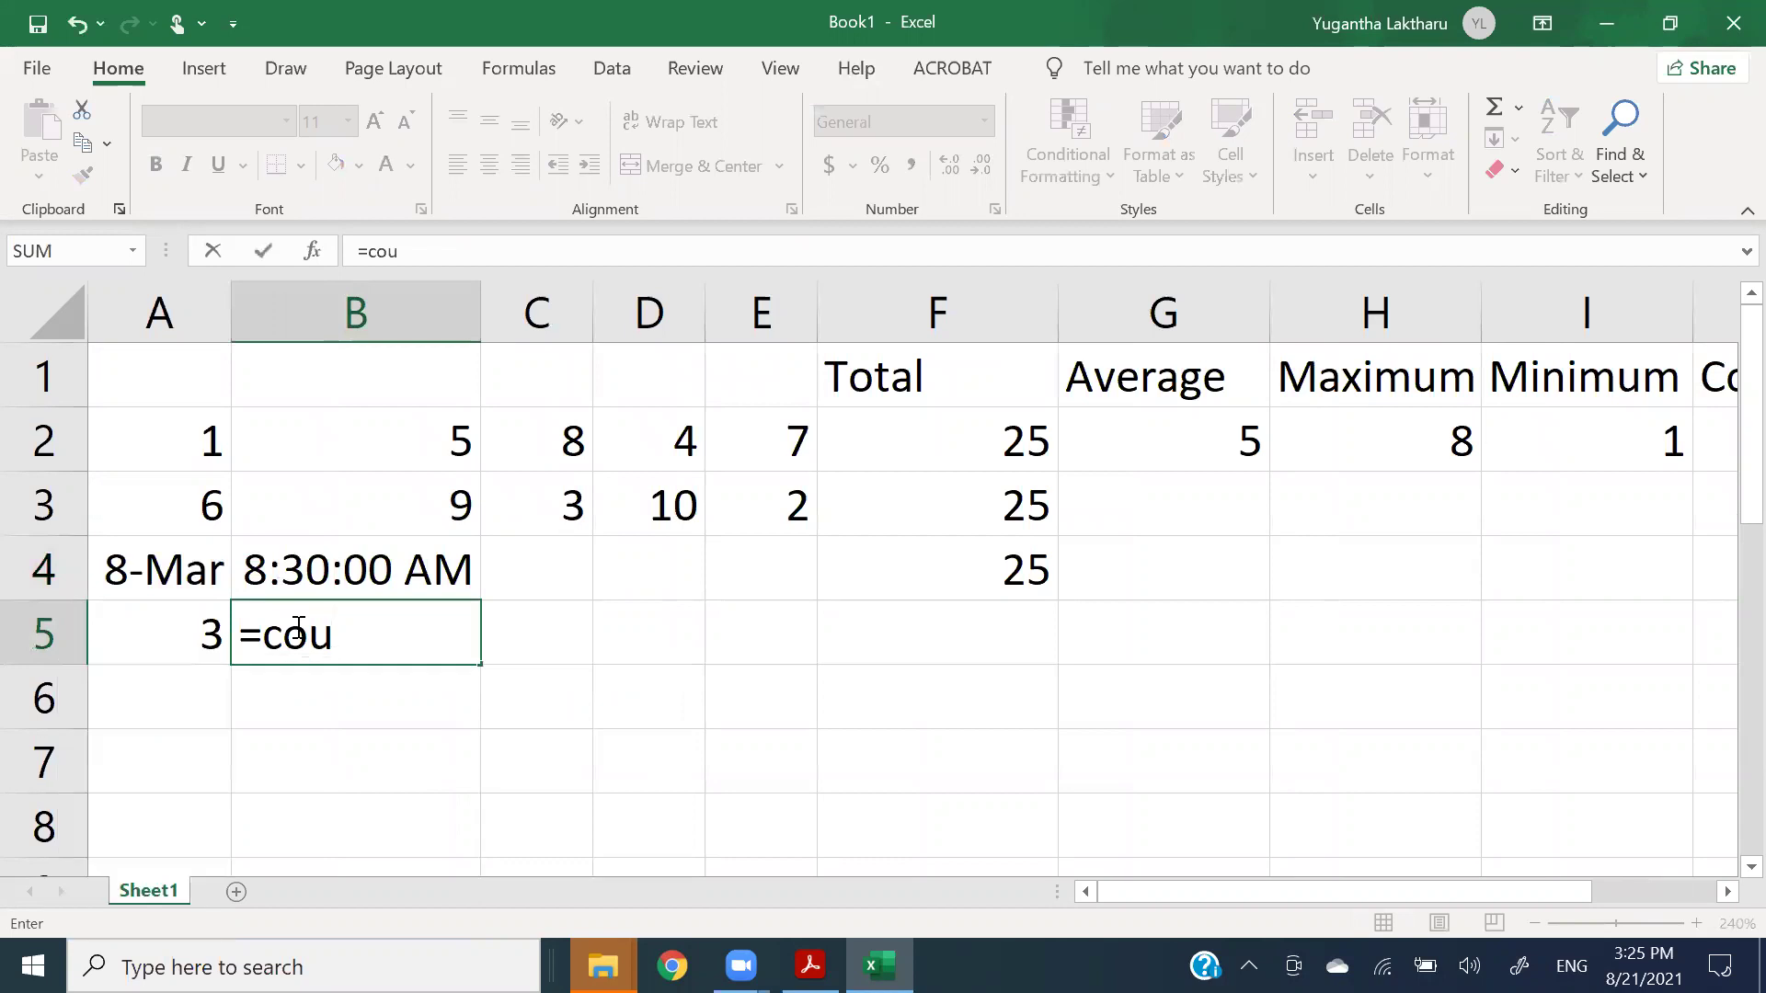
{"action": "key", "text": "Tab"}
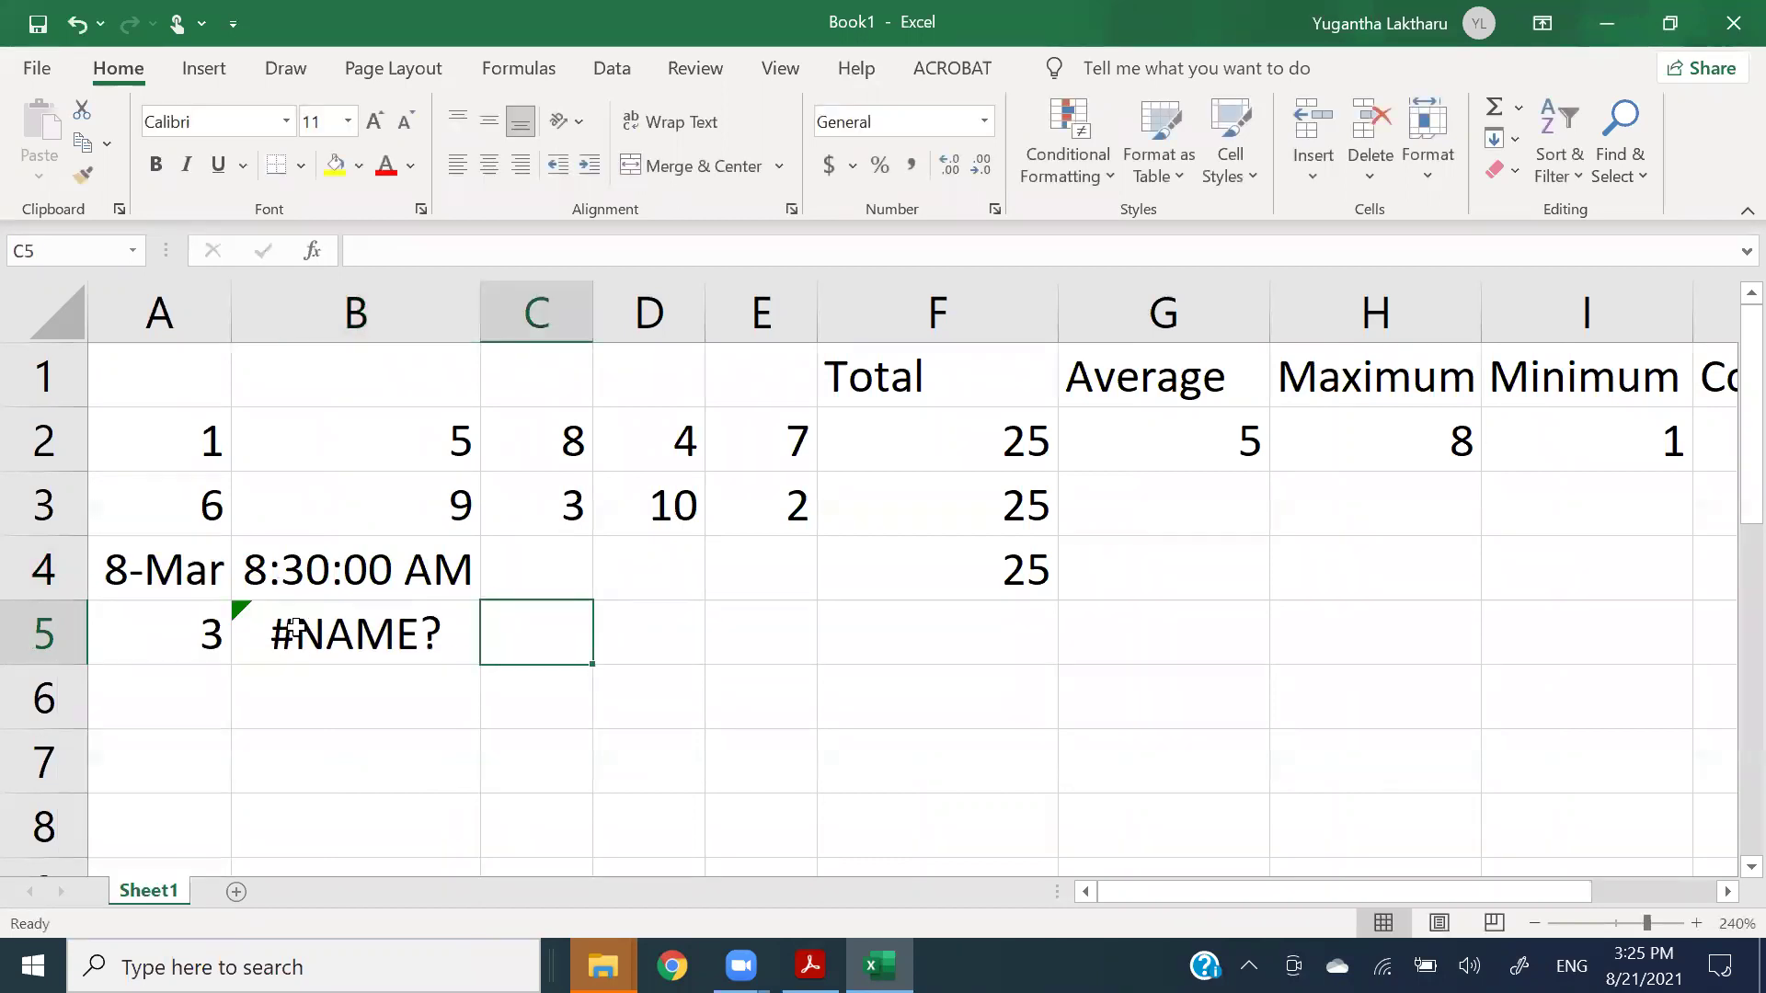
- Enter the formula =COUNT(B2:B4) in cell B5 to count the numbers and the time above it
{"action": "left_click", "coordinate": [296, 628]}
{"action": "type", "text": "=count"}
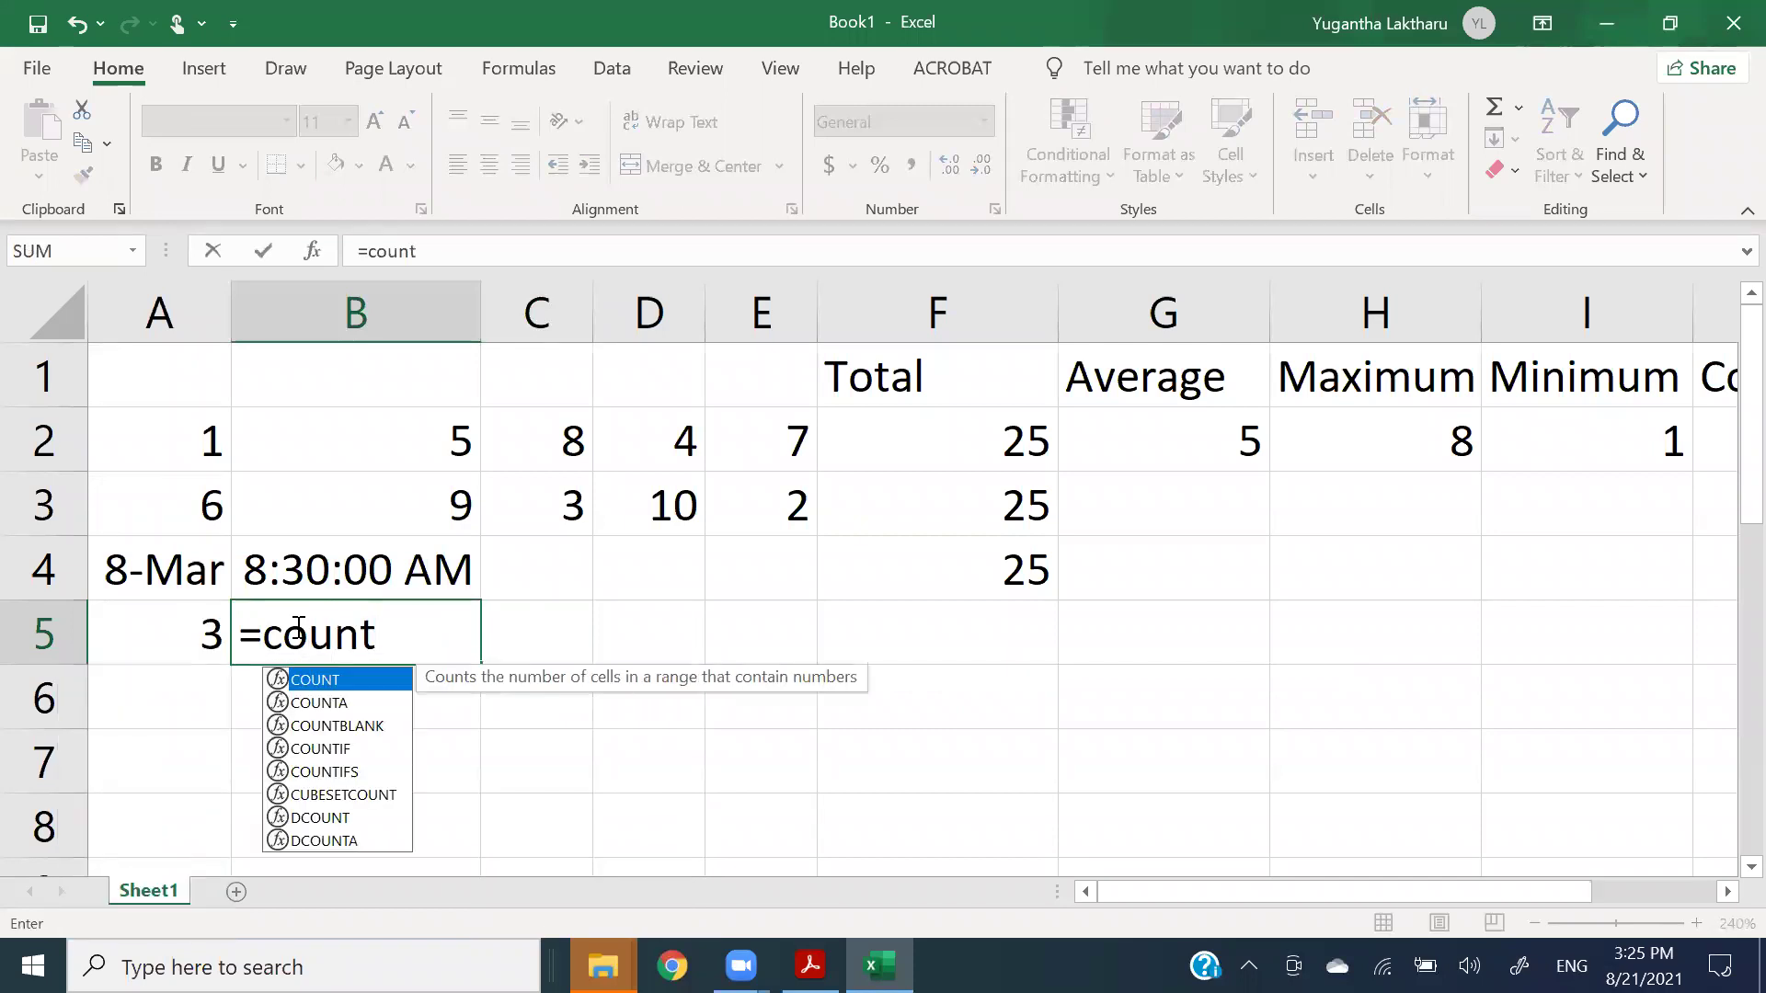
{"action": "key", "text": "Tab"}
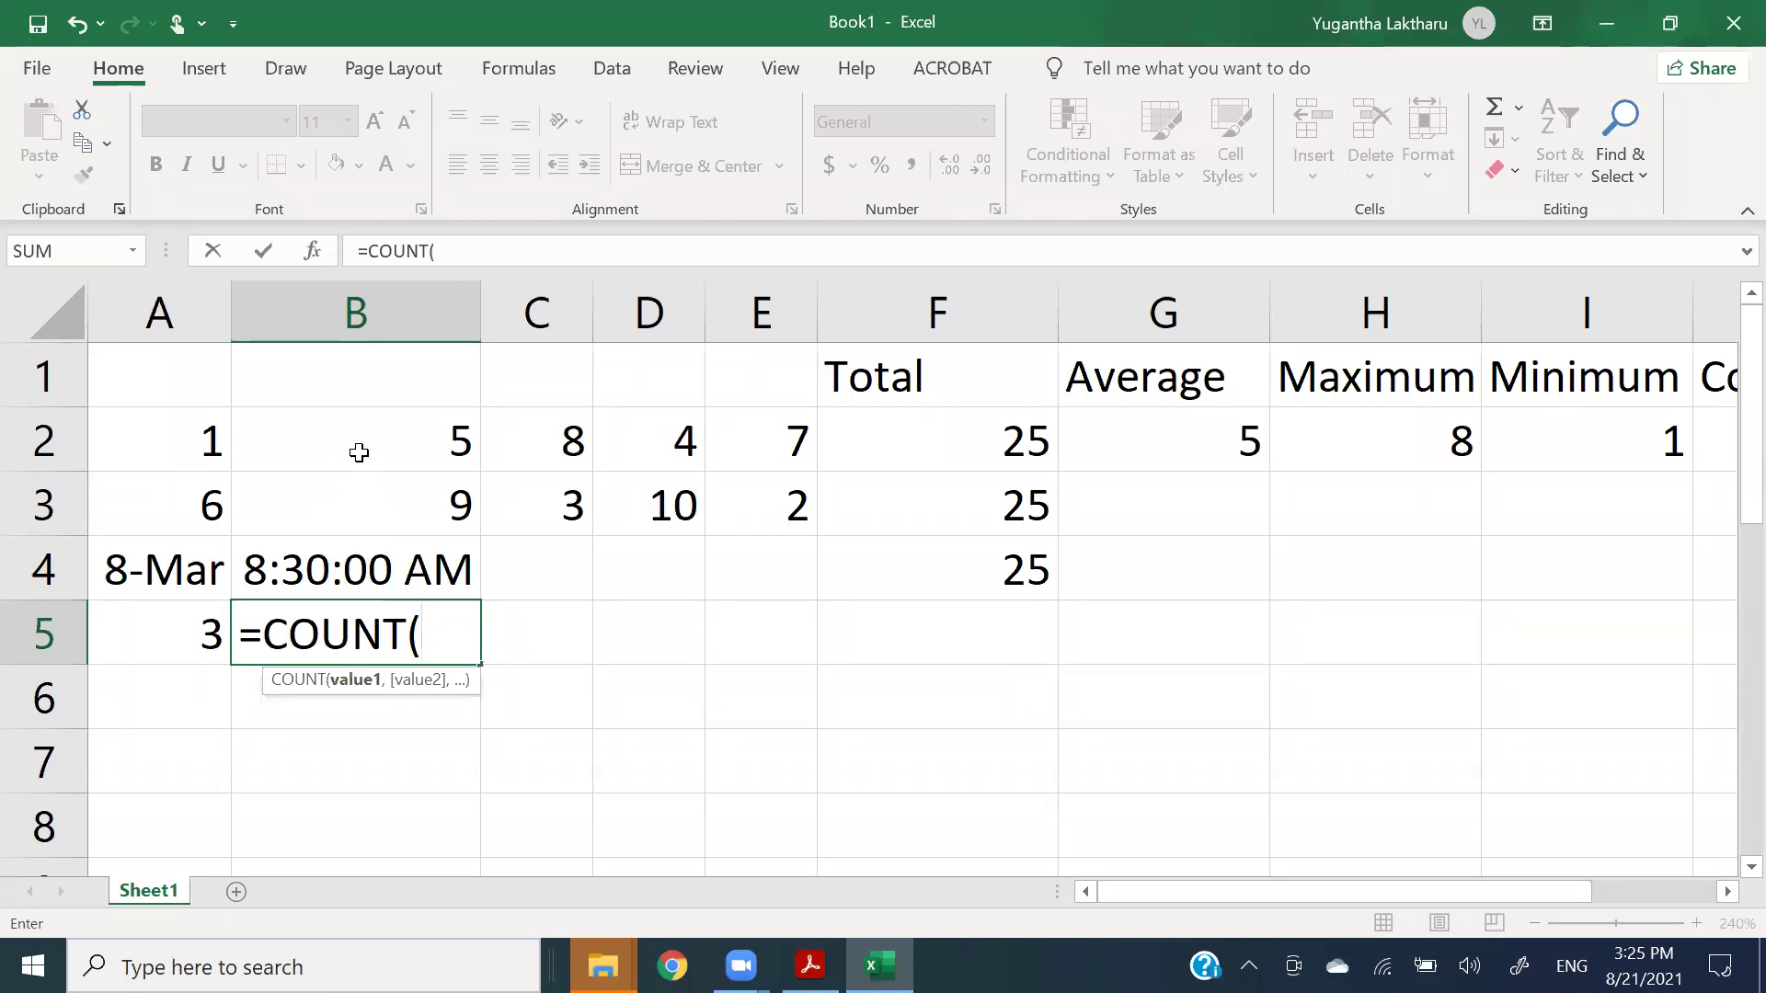
{"action": "left_click", "coordinate": [327, 436]}
{"action": "left_click_drag", "start_coordinate": [326, 436], "coordinate": [329, 552]}
{"action": "left_click_drag", "start_coordinate": [330, 558], "coordinate": [377, 586]}
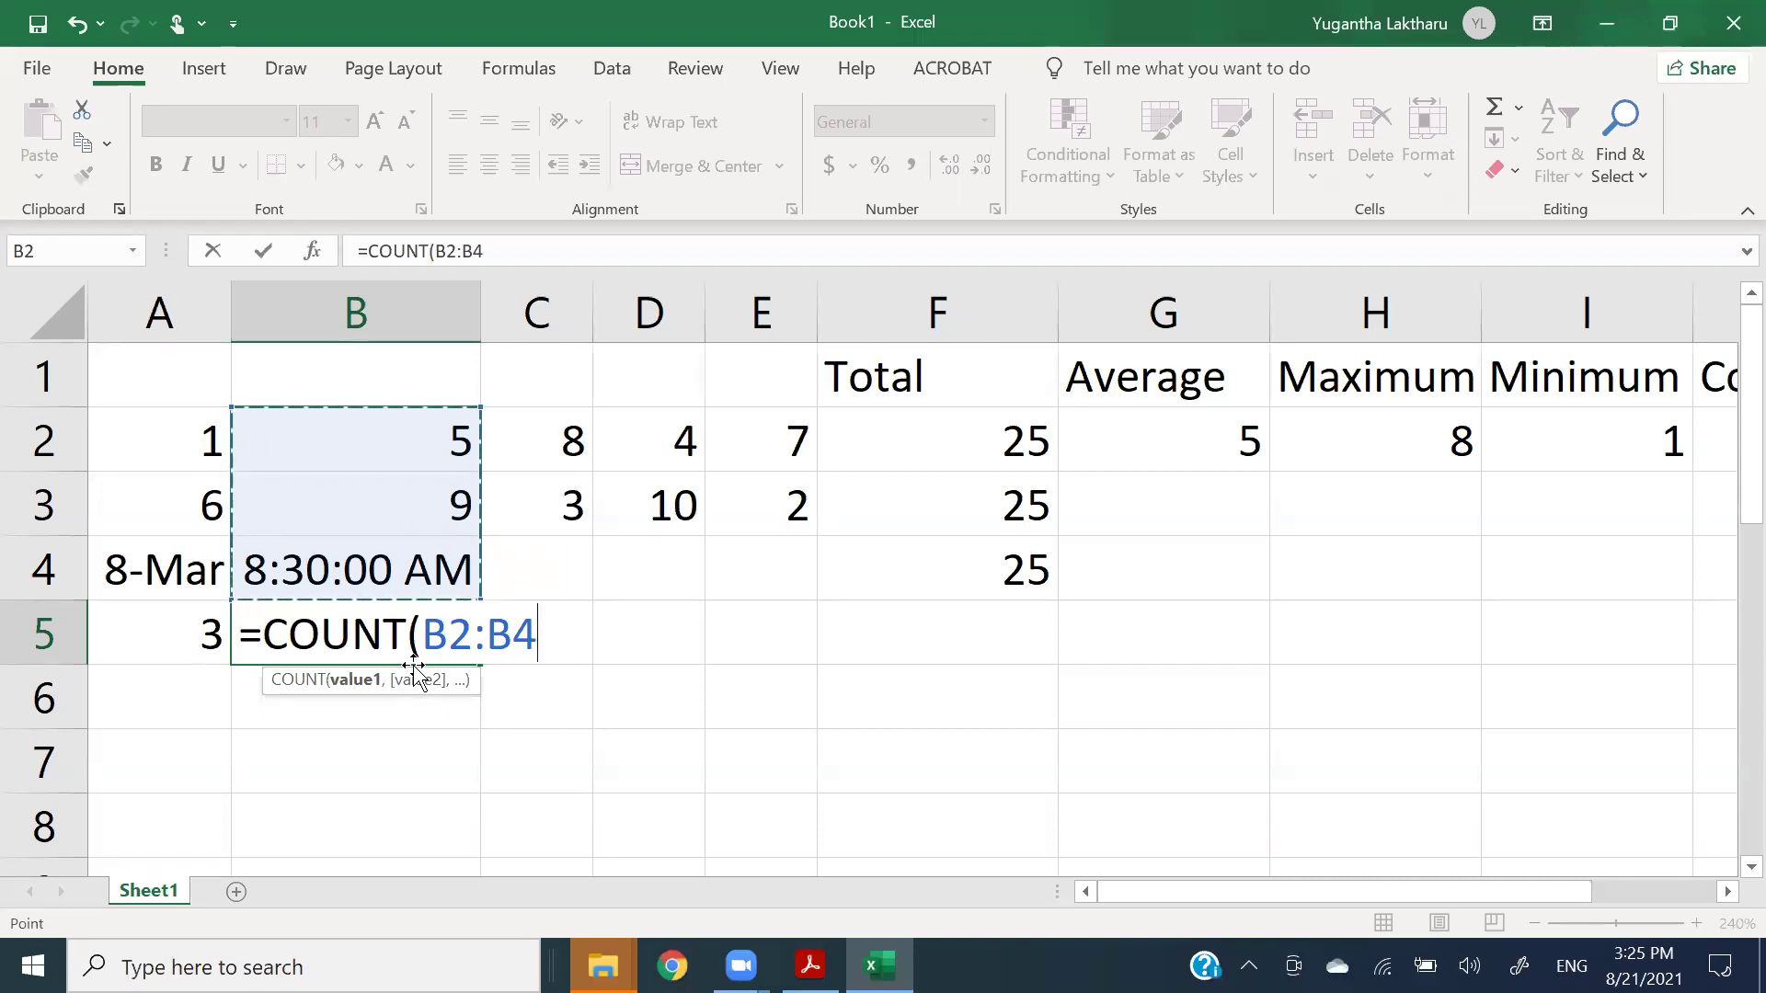
{"action": "key", "text": "Return"}
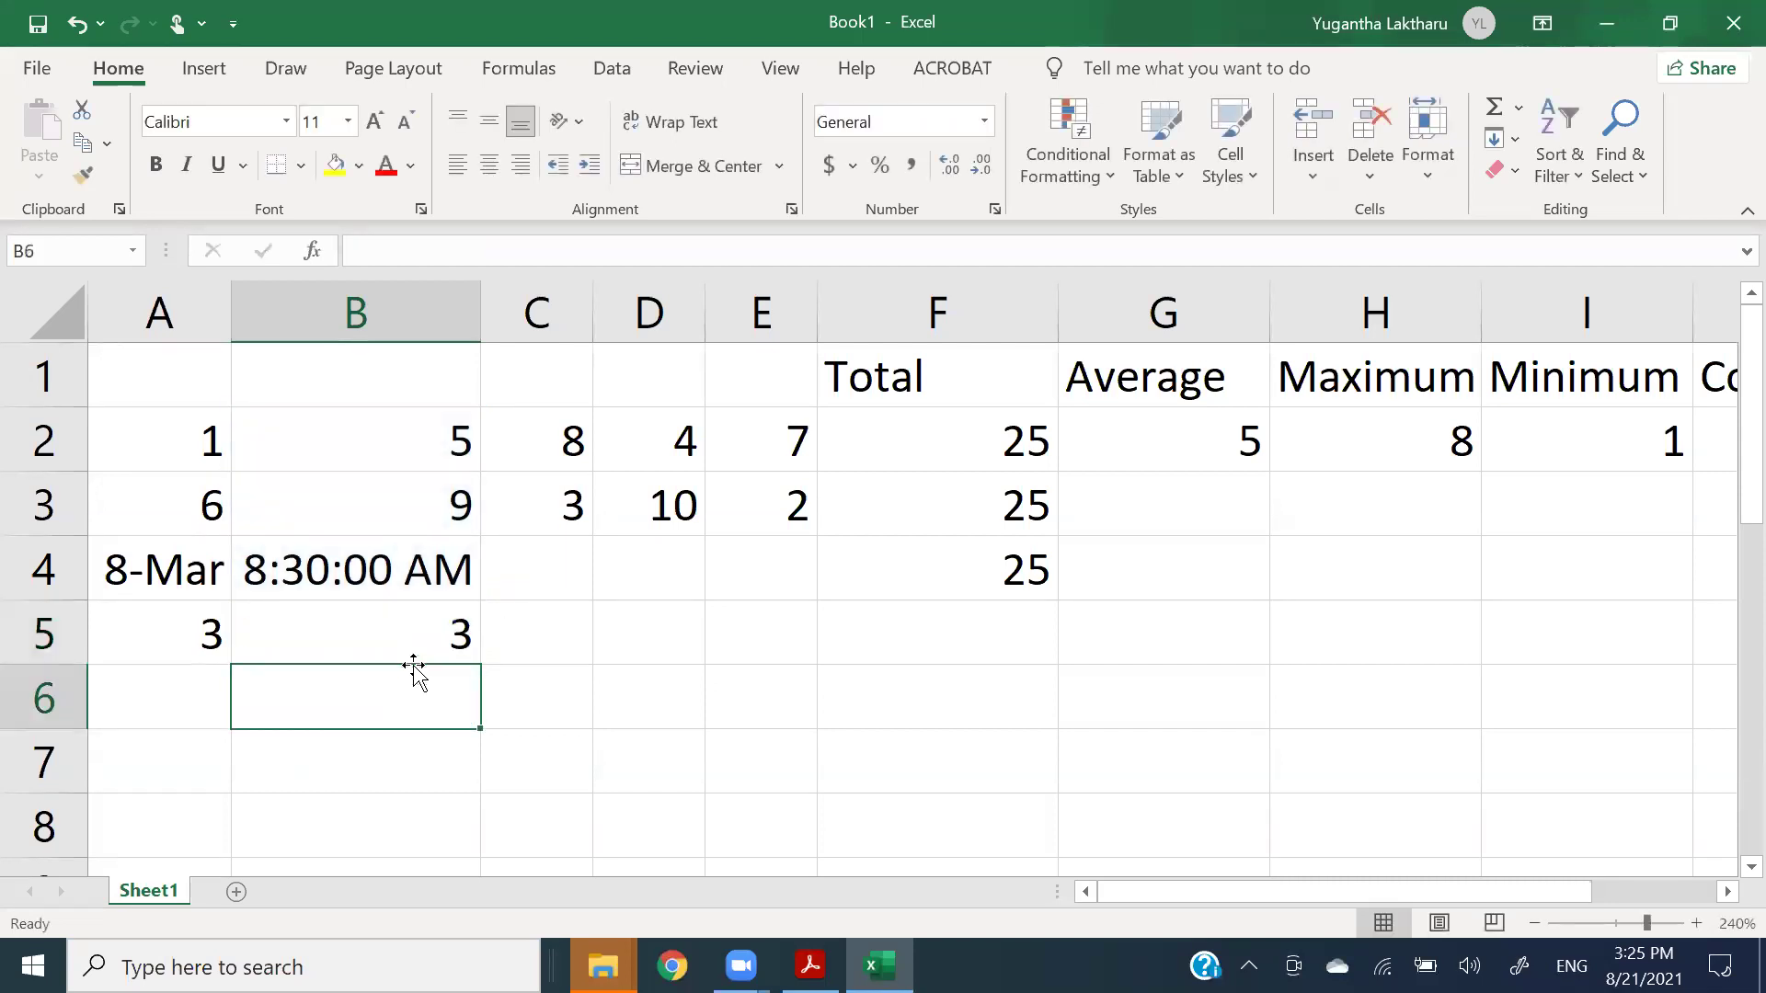
- Check which cells the COUNT formula in B5 covers, leaving the formula as it is
{"action": "left_click", "coordinate": [414, 635]}
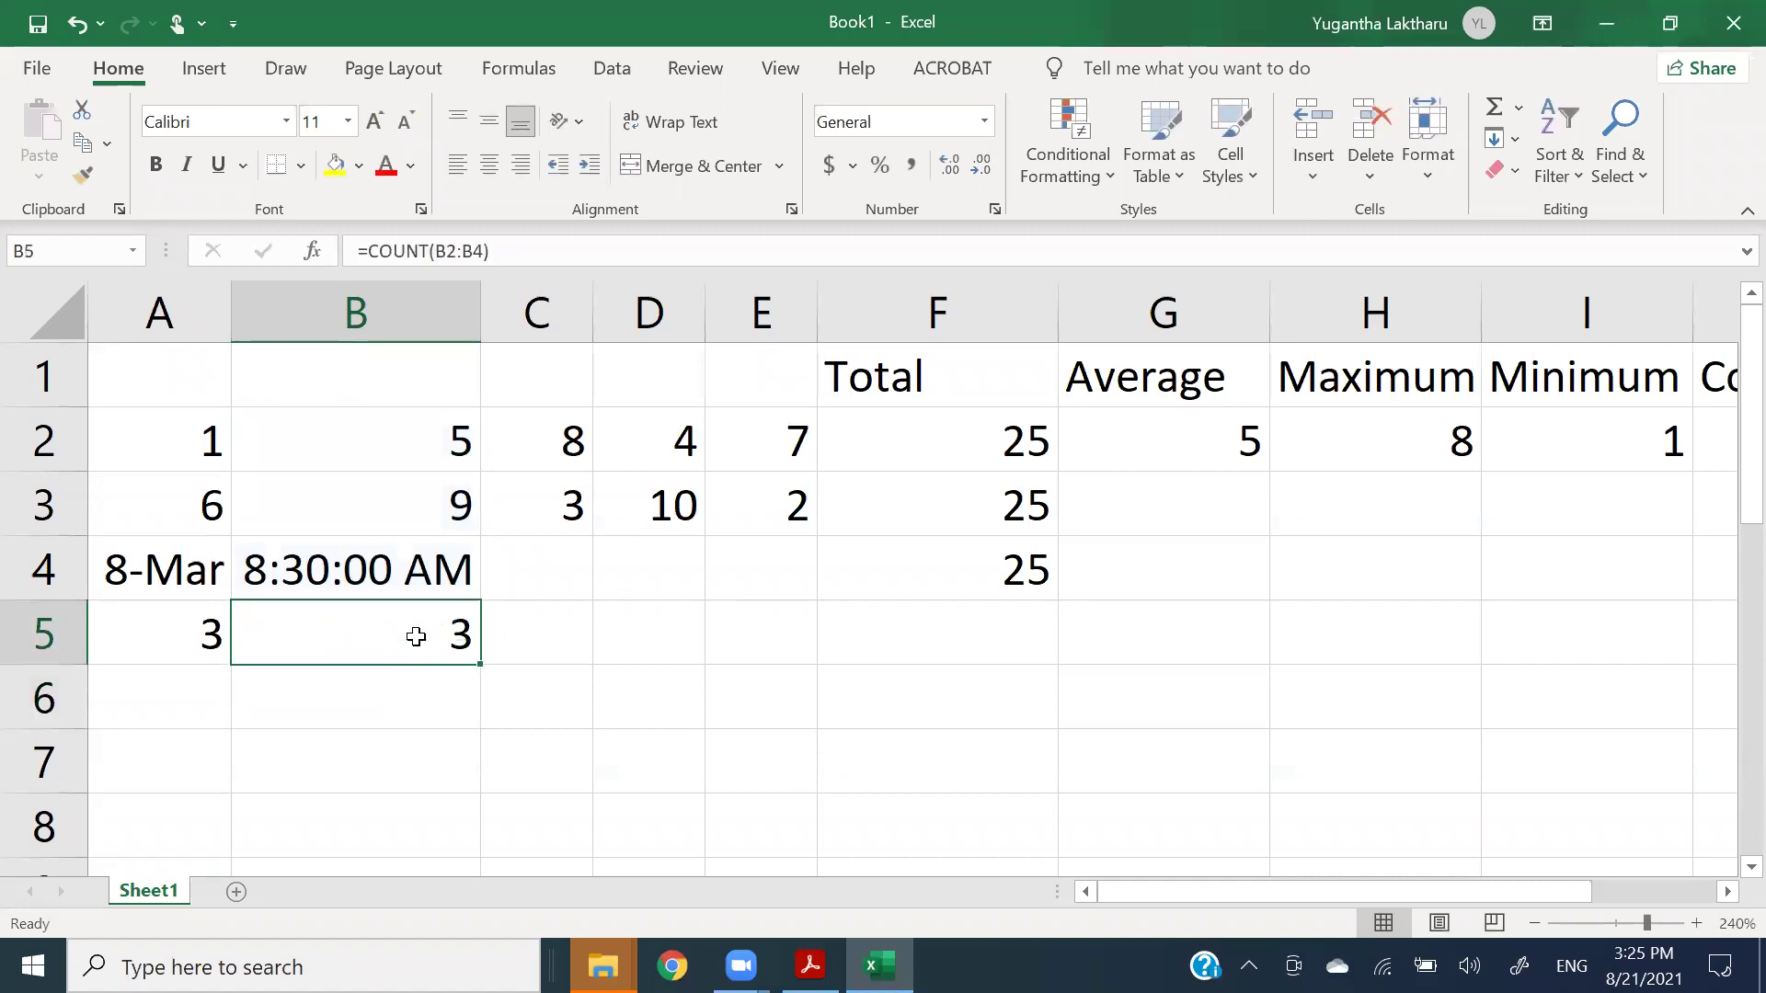
{"action": "double_click", "coordinate": [420, 634]}
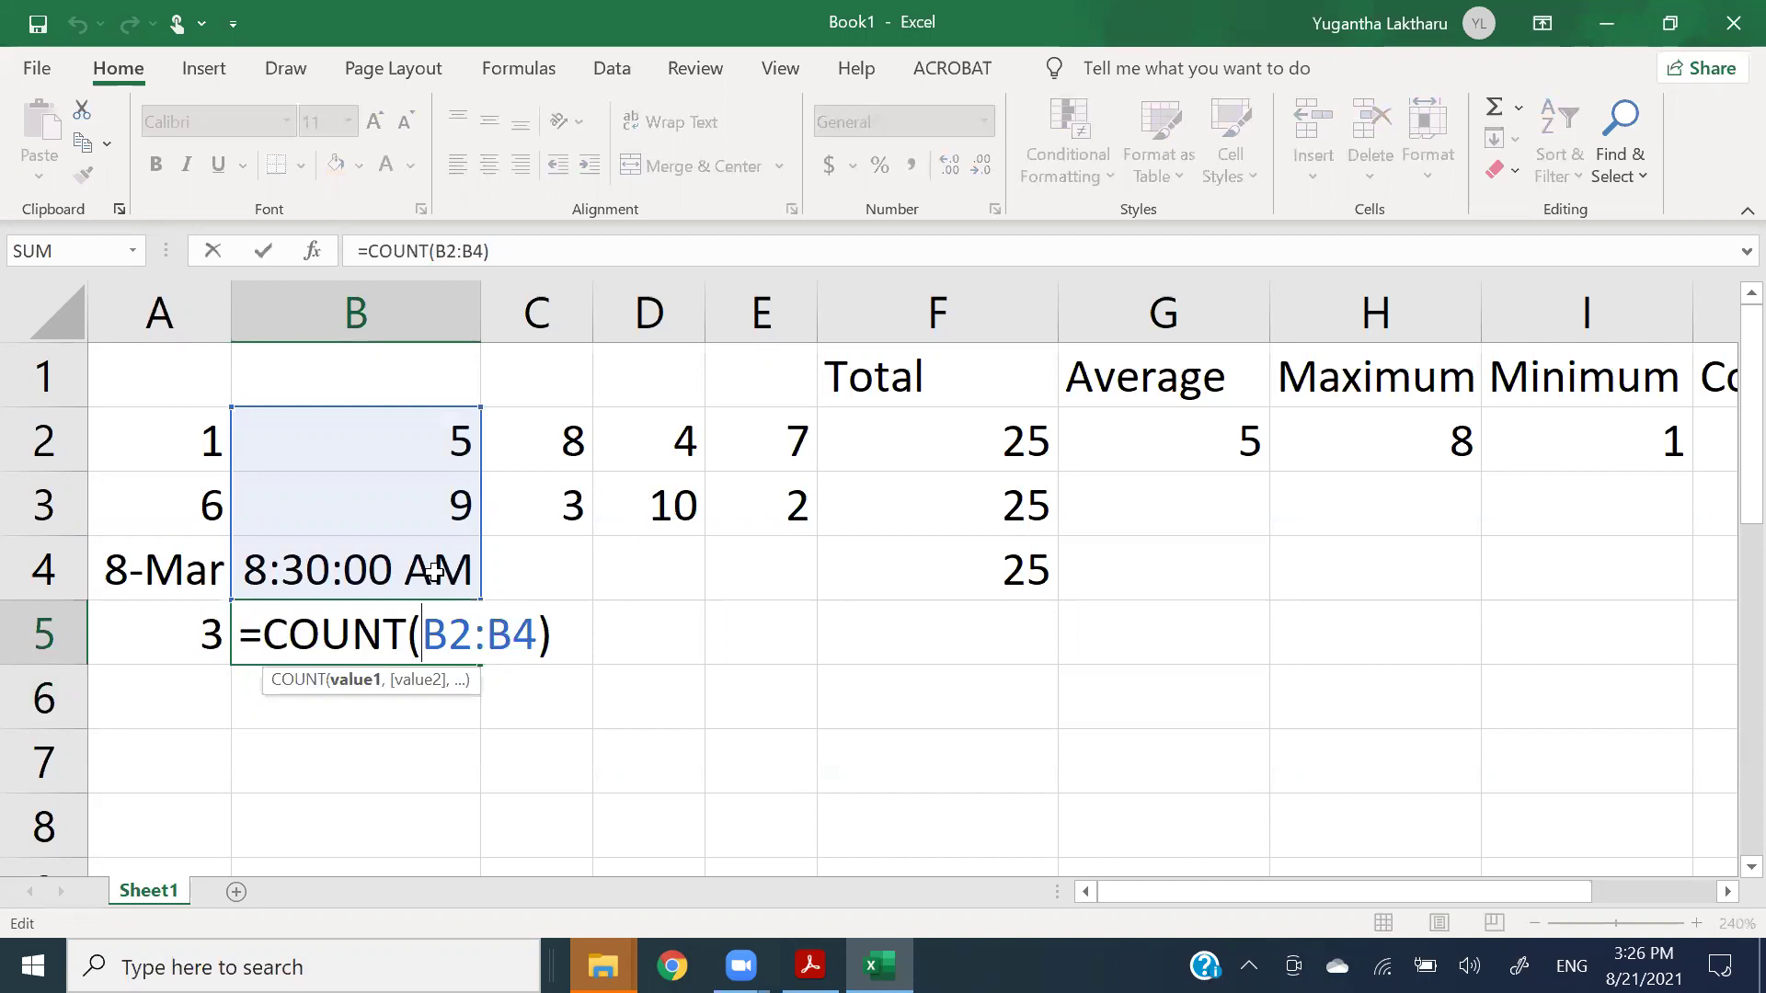
{"action": "key", "text": "Return"}
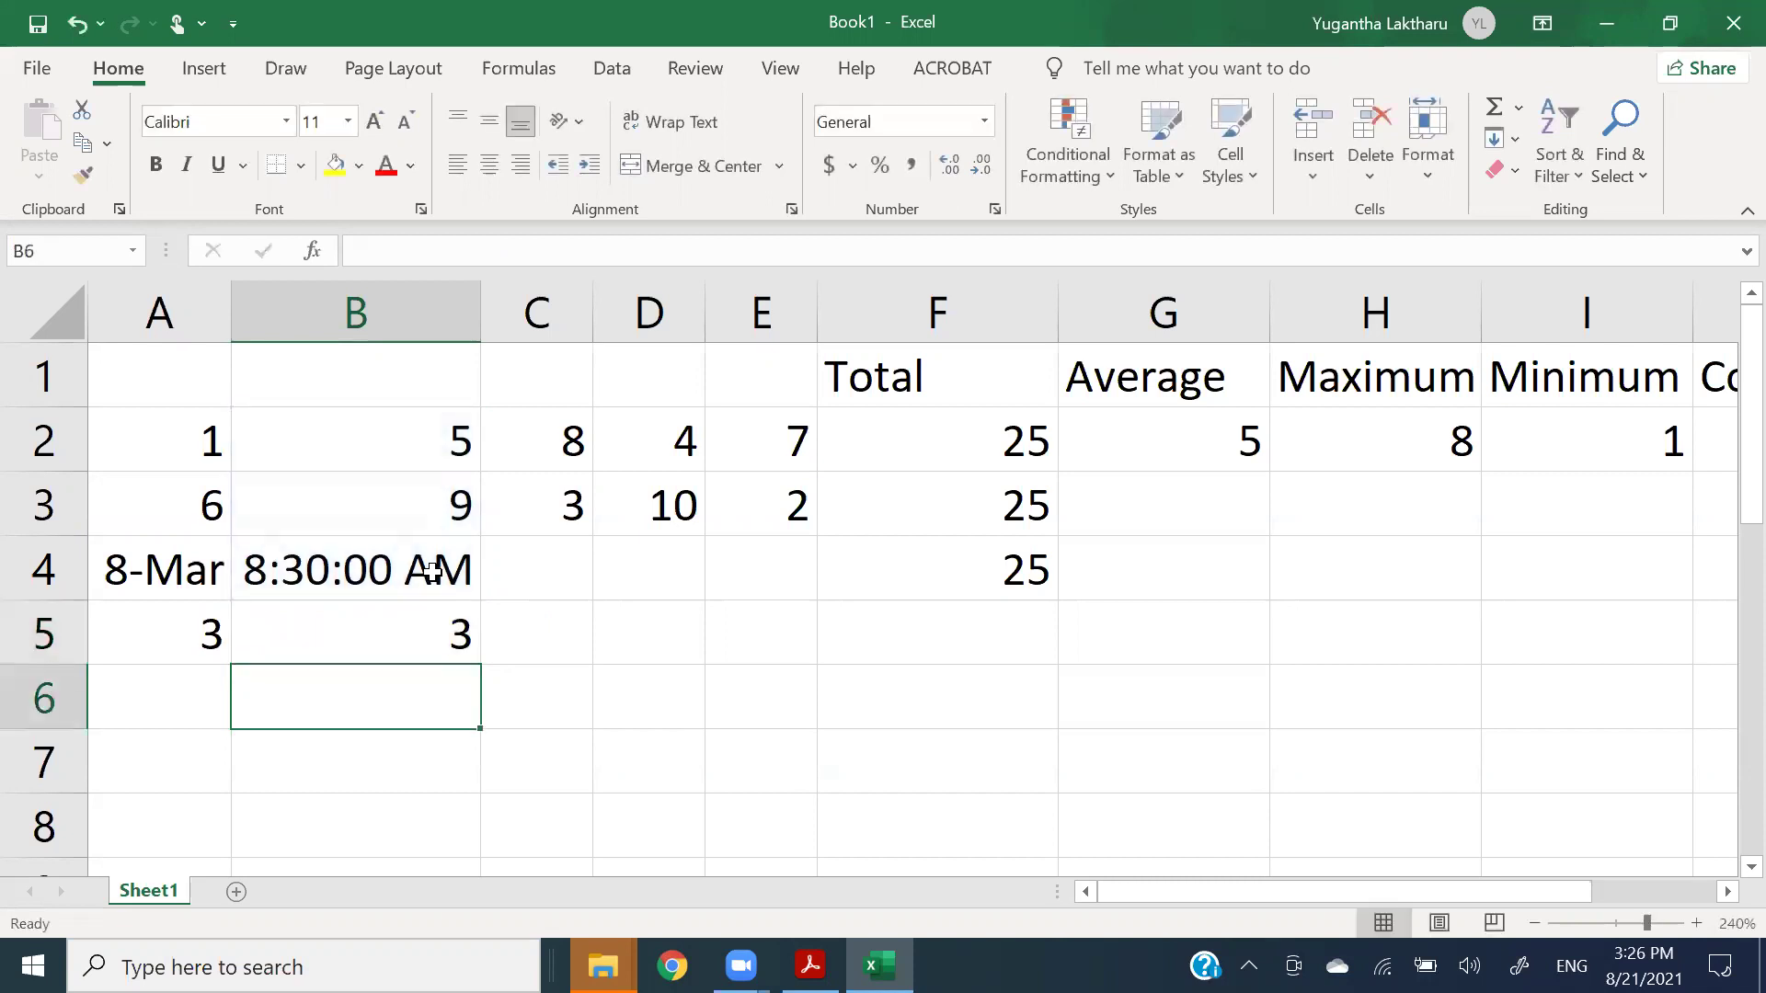
- Check the time entry in cell B4 and look through the number formats available for it, down to Text
{"action": "left_click", "coordinate": [427, 570]}
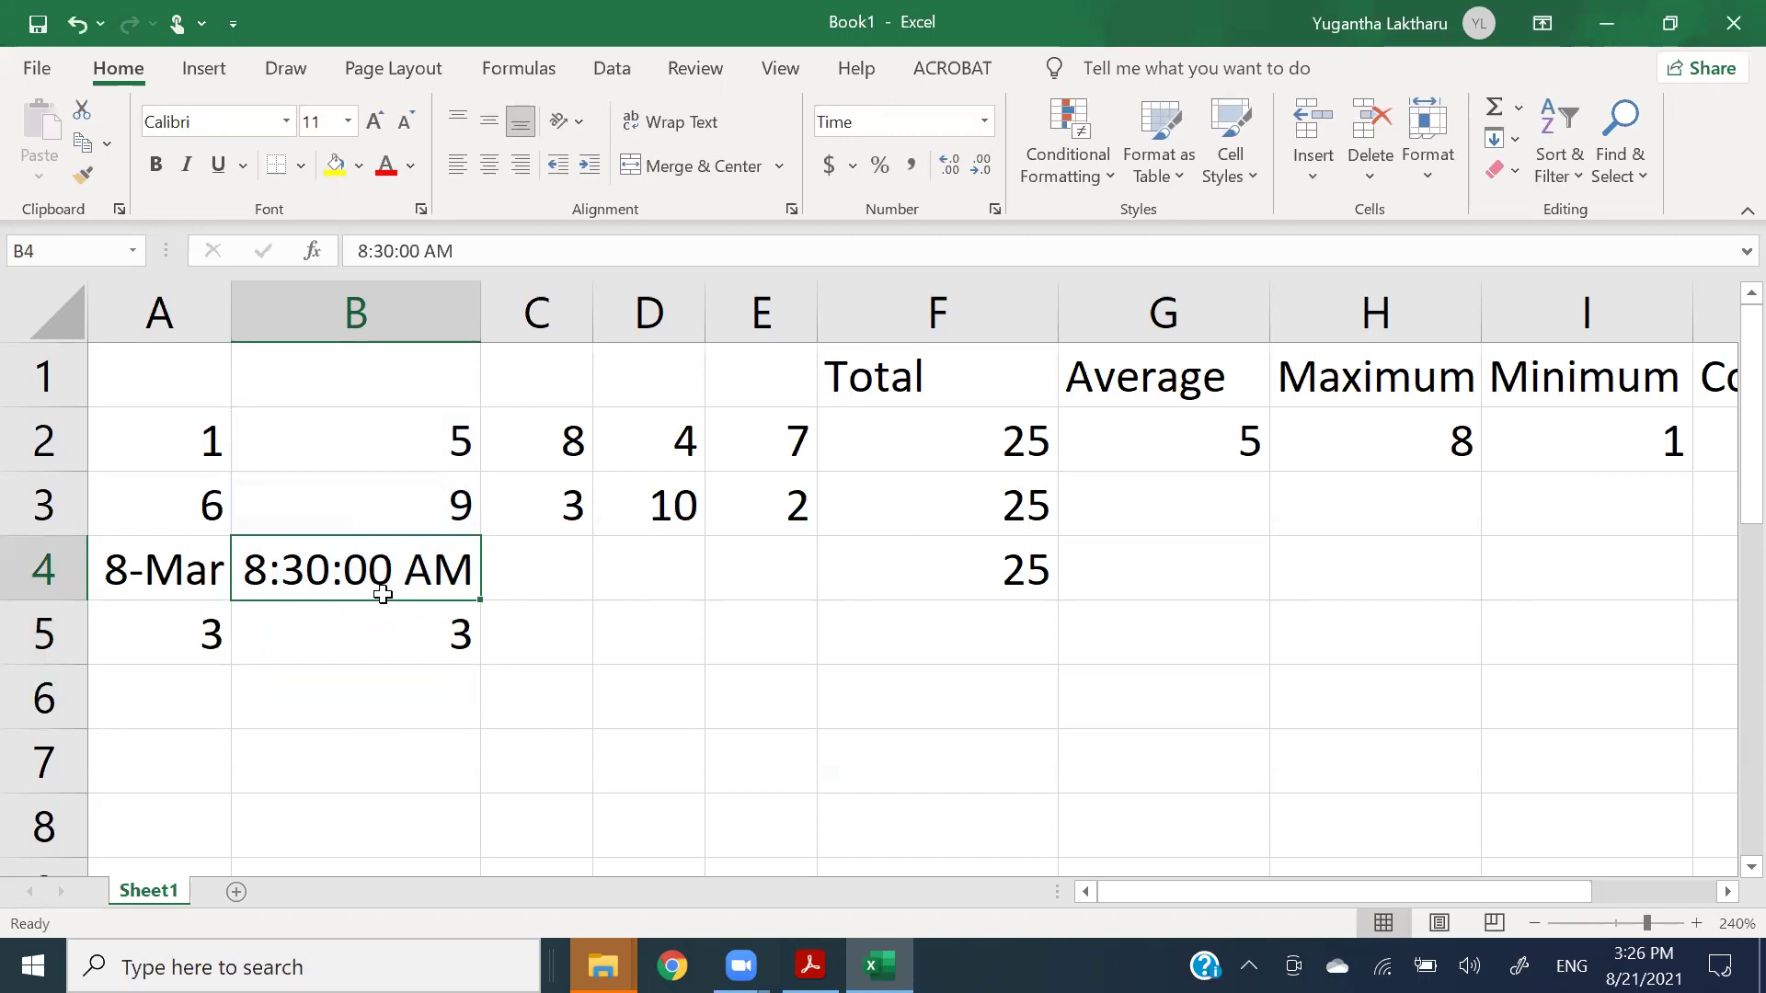
{"action": "left_click_drag", "start_coordinate": [384, 439], "coordinate": [386, 571]}
{"action": "left_click", "coordinate": [398, 569]}
{"action": "left_click", "coordinate": [984, 121]}
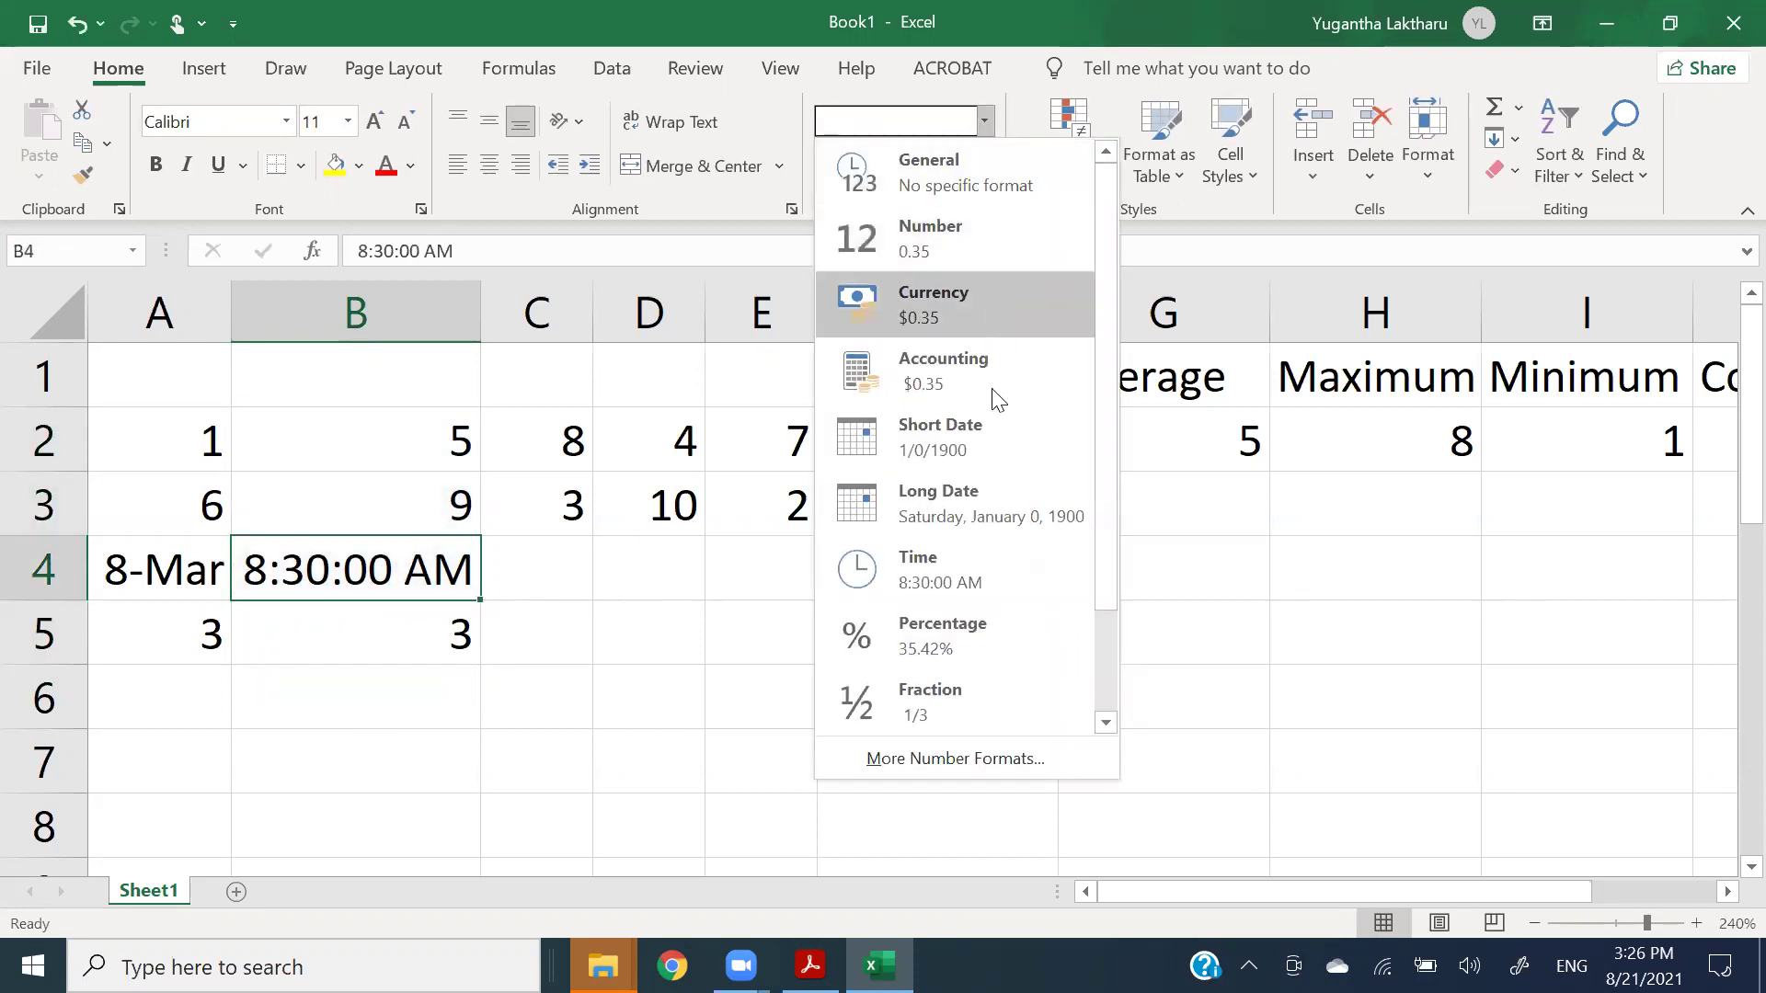
{"action": "scroll", "coordinate": [977, 613], "scroll_direction": "down", "scroll_amount": 1}
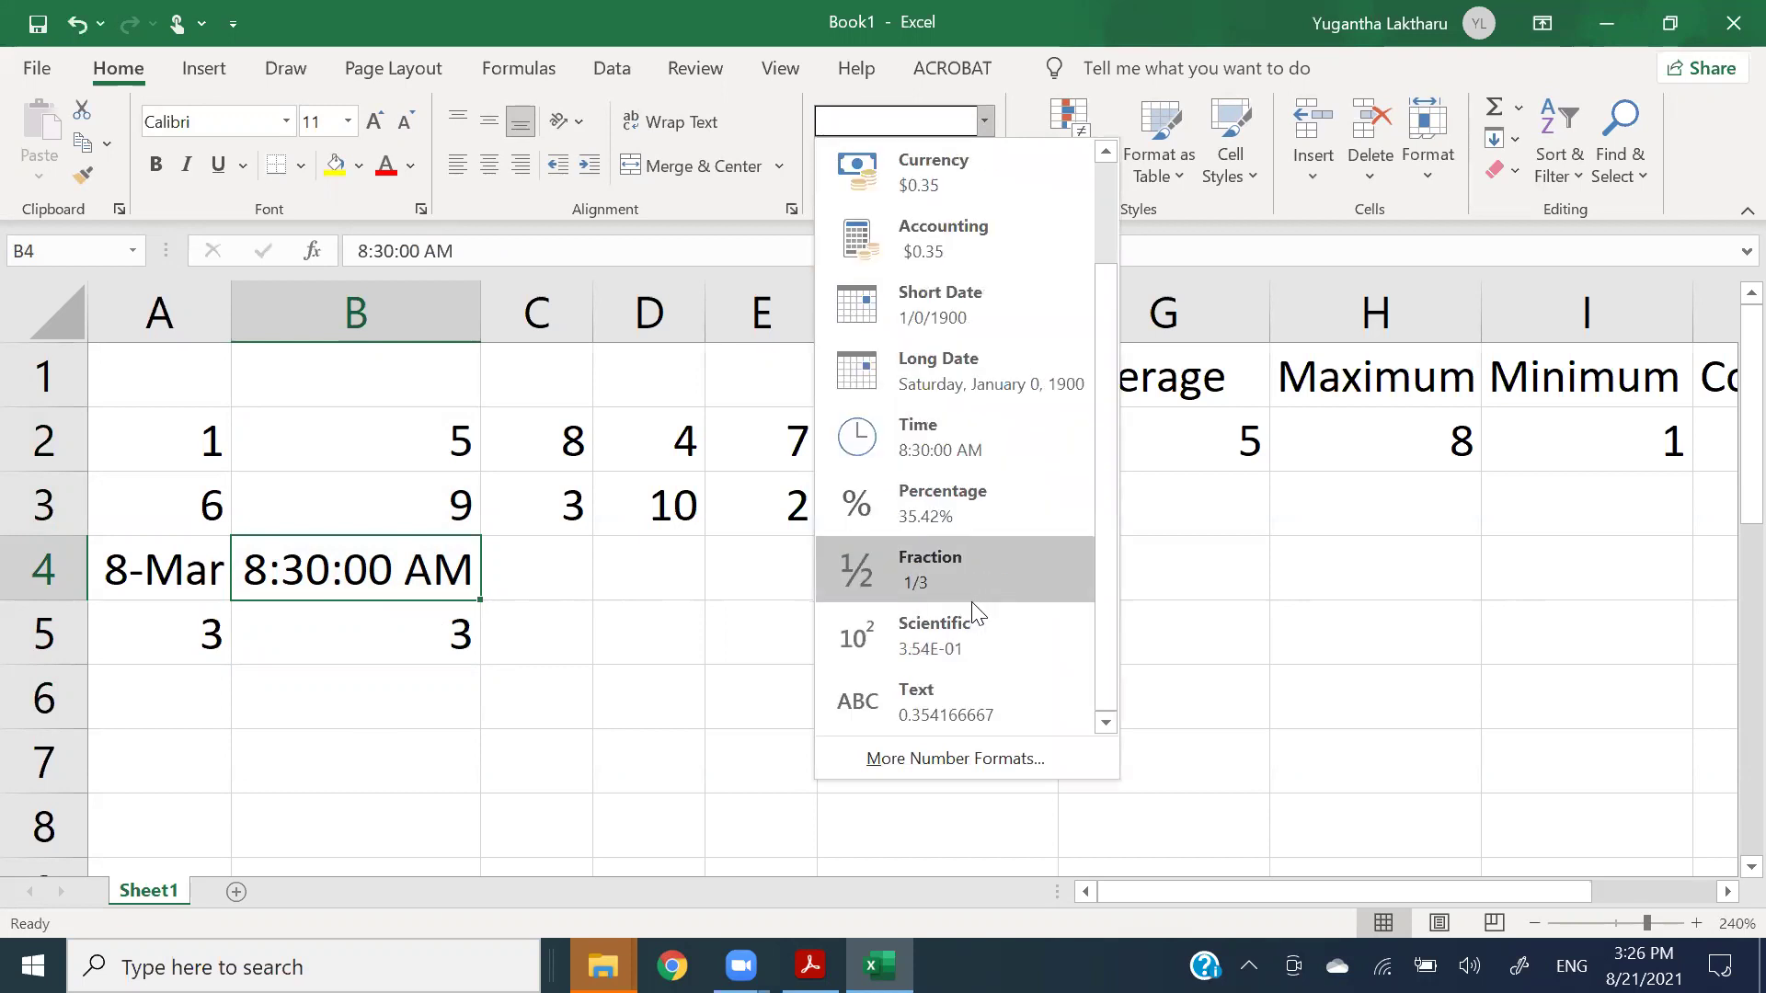
- Enter 0.5 in cell C4 and apply the Fraction number format to it
{"action": "scroll", "coordinate": [949, 335], "scroll_direction": "up", "scroll_amount": 1}
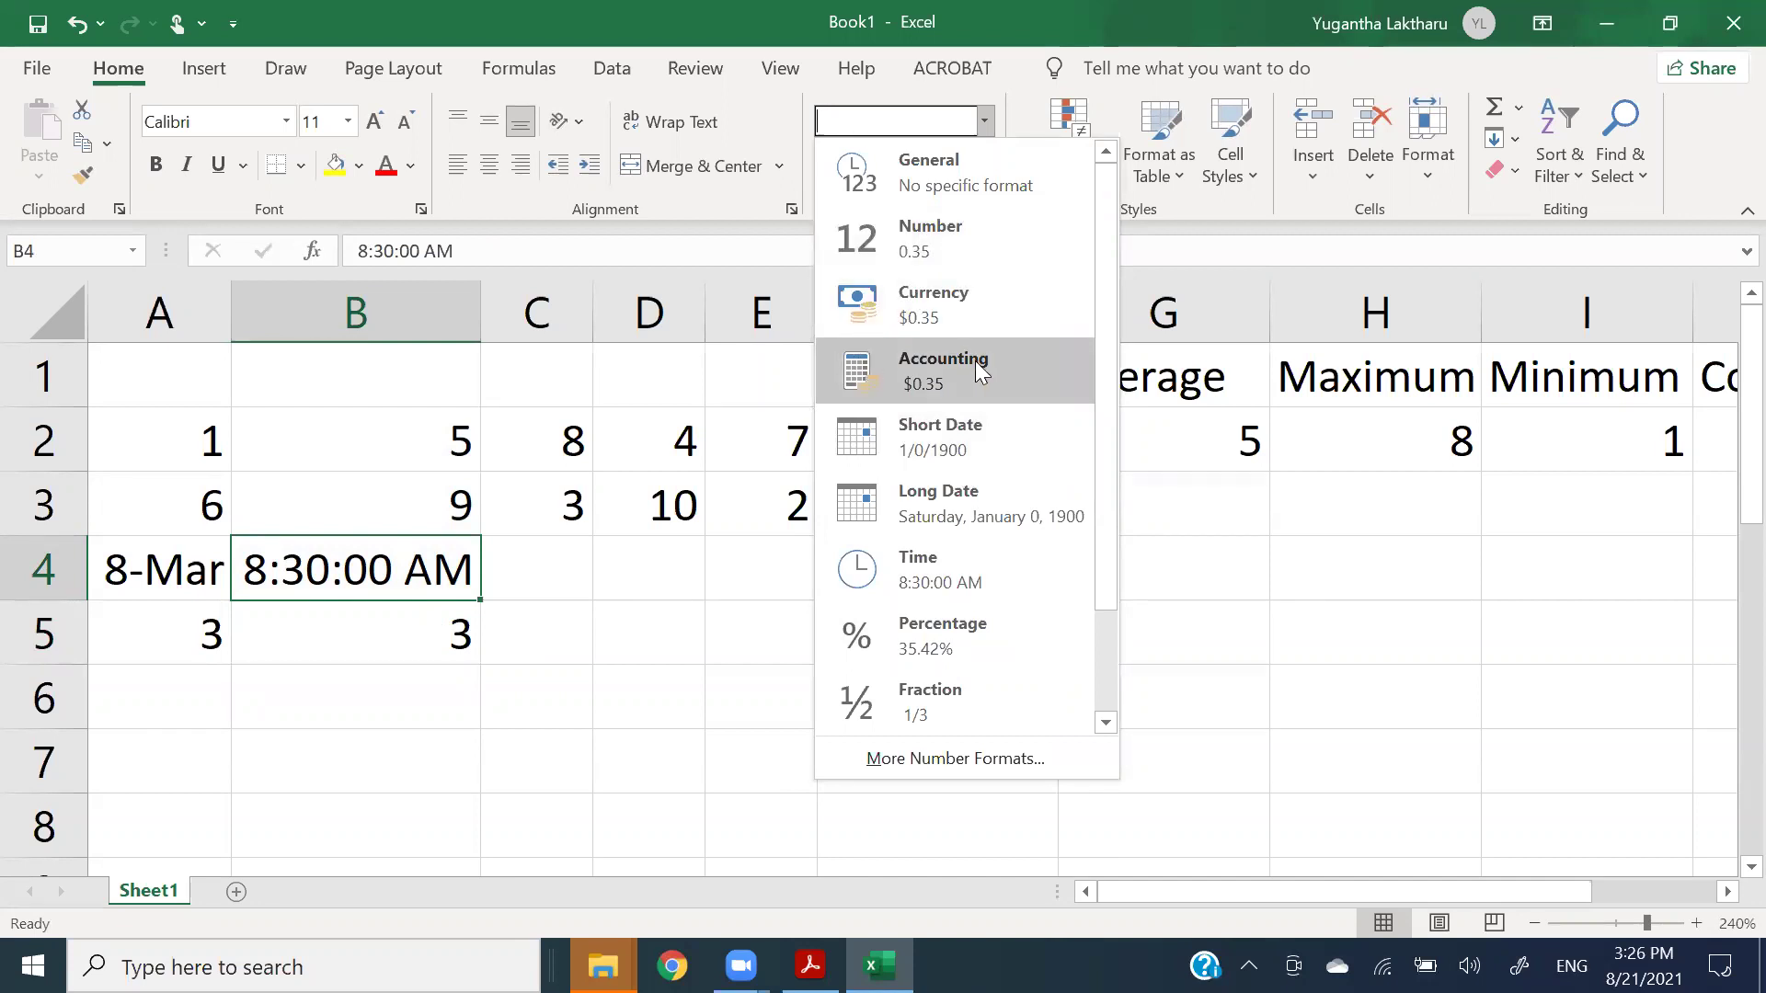
{"action": "scroll", "coordinate": [1007, 543], "scroll_direction": "down", "scroll_amount": 1}
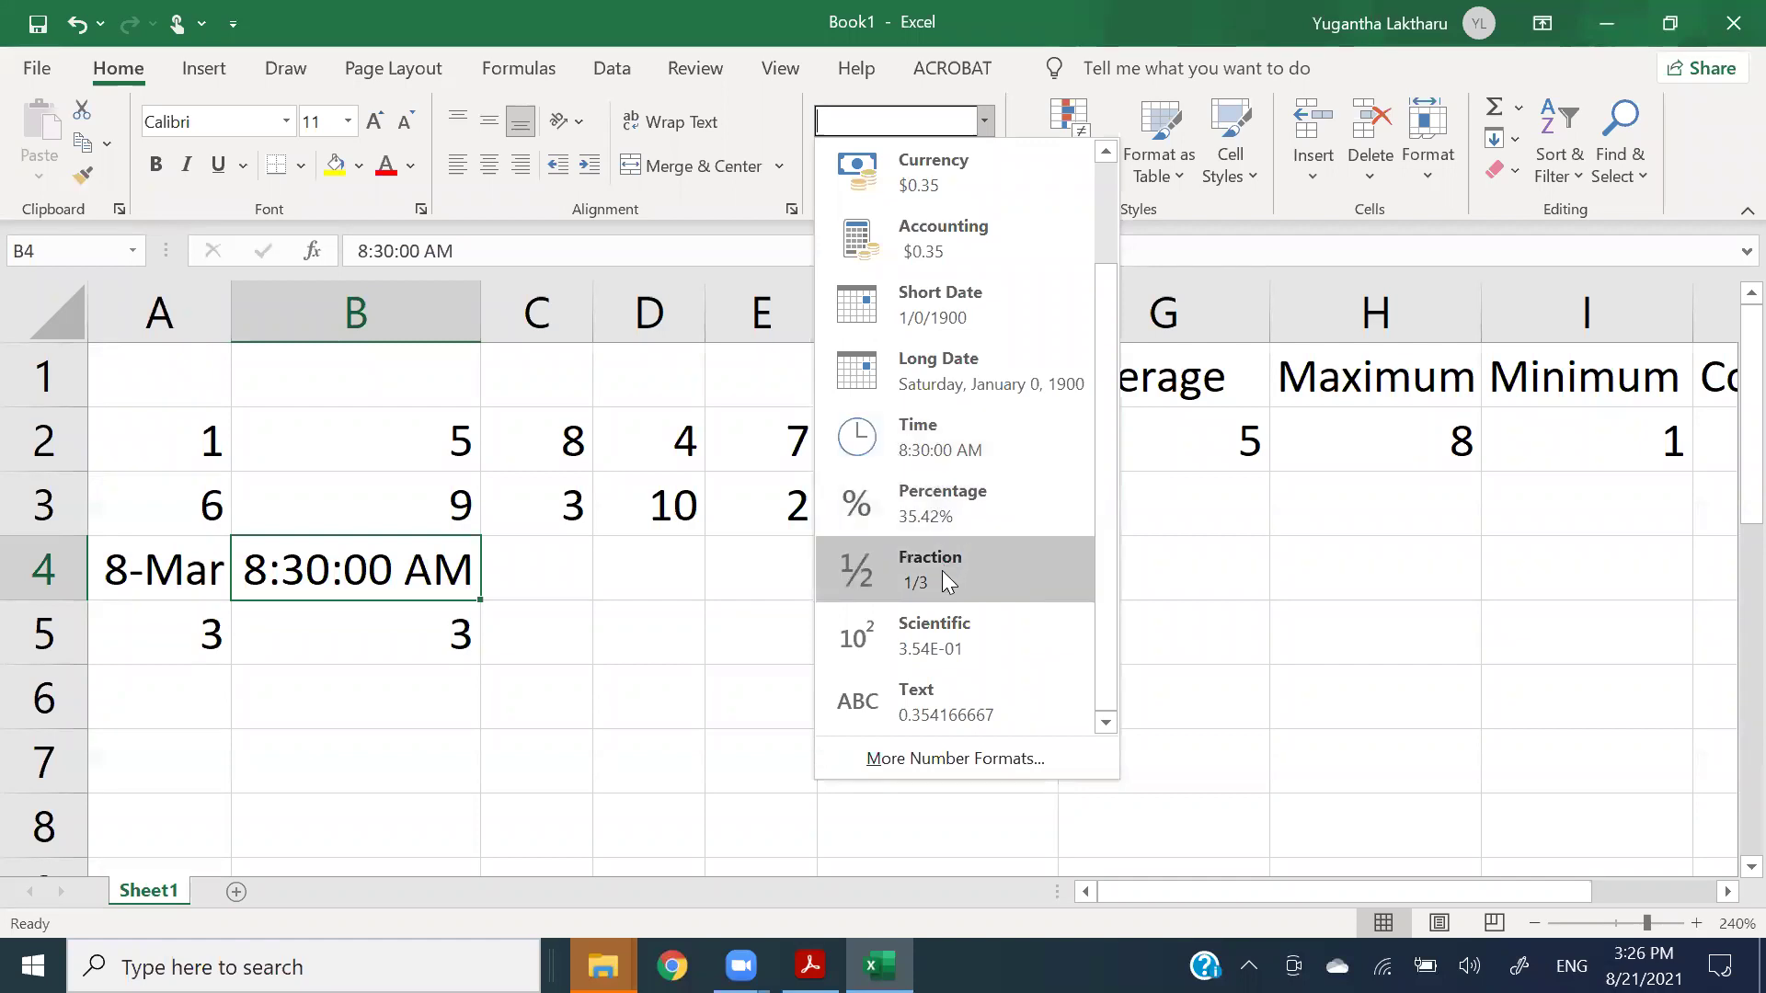
{"action": "left_click", "coordinate": [549, 569]}
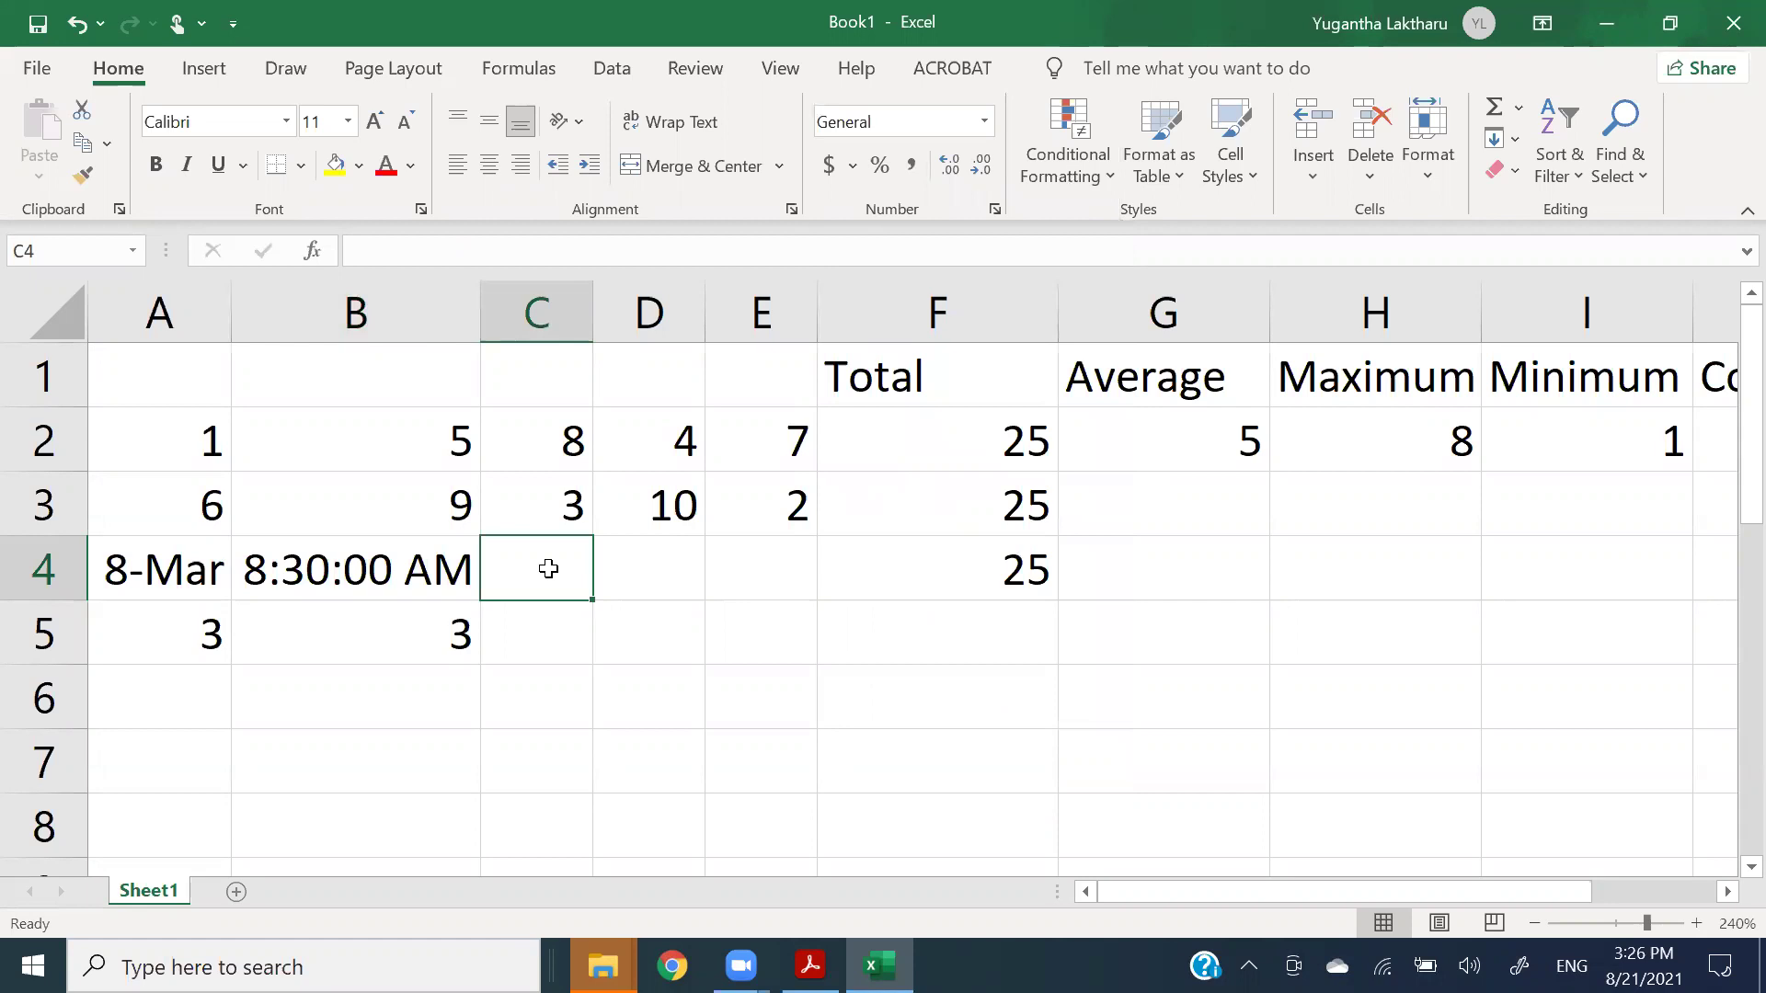
{"action": "type", "text": "0.5"}
{"action": "key", "text": "Return"}
{"action": "left_click", "coordinate": [550, 569]}
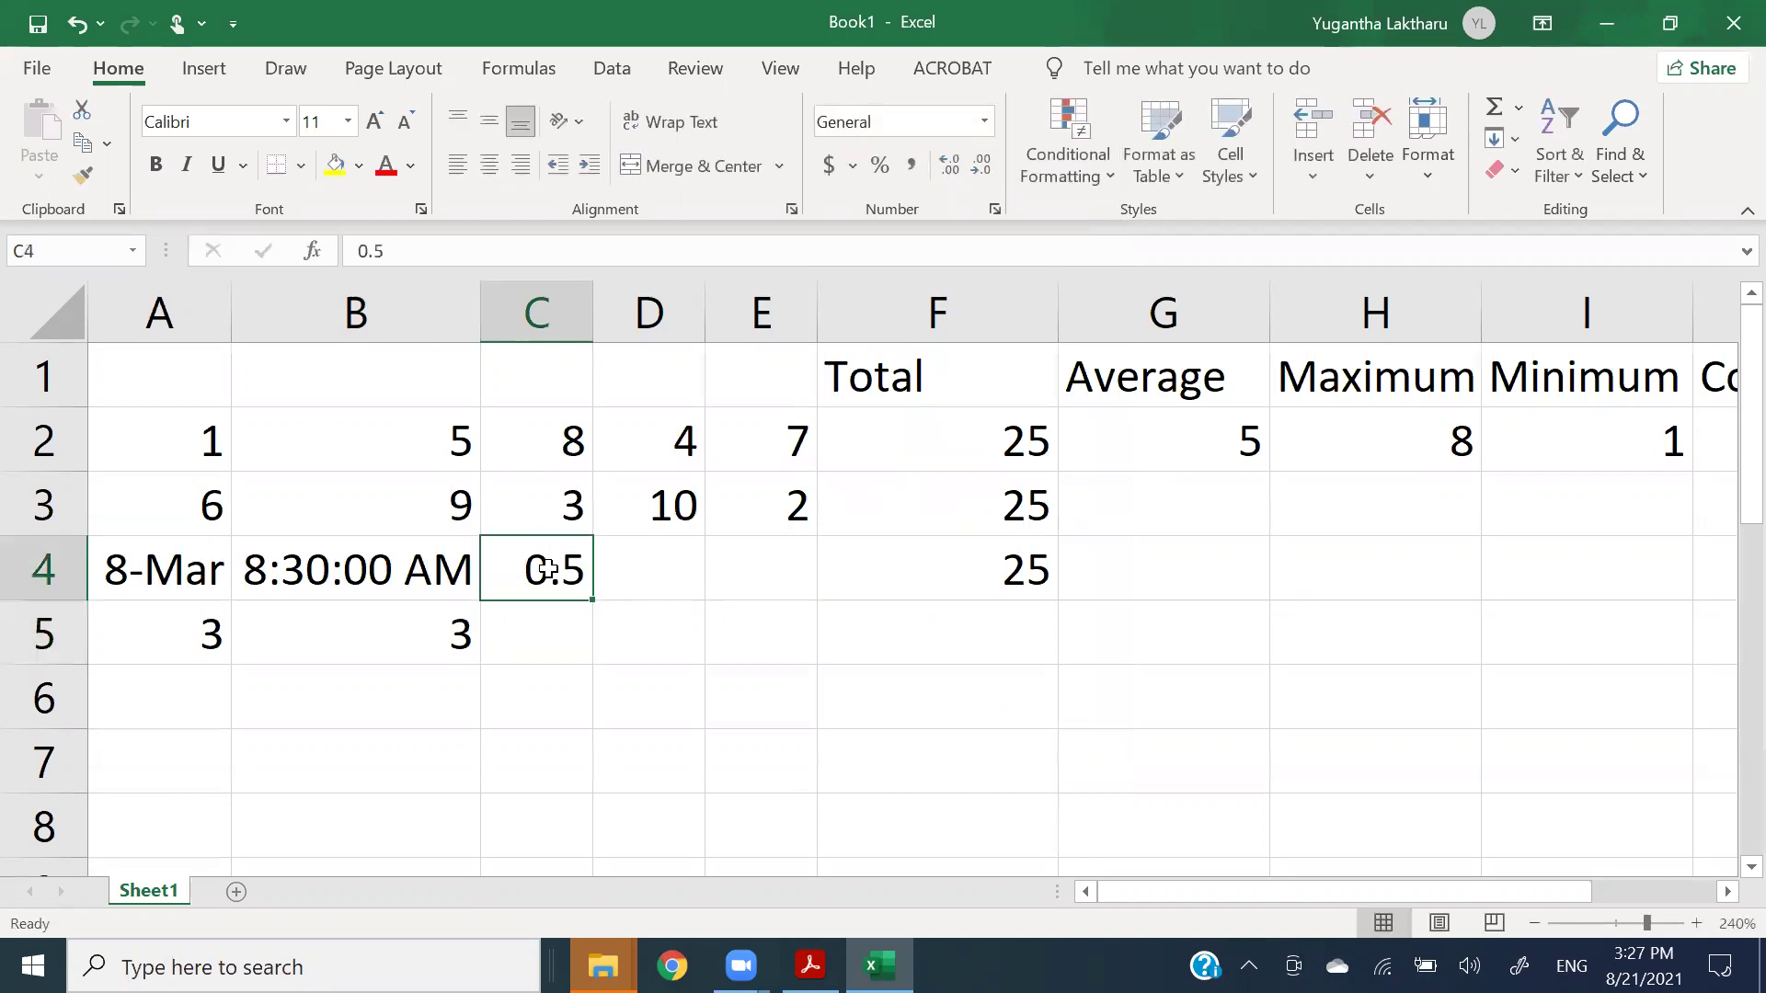
{"action": "left_click", "coordinate": [984, 120]}
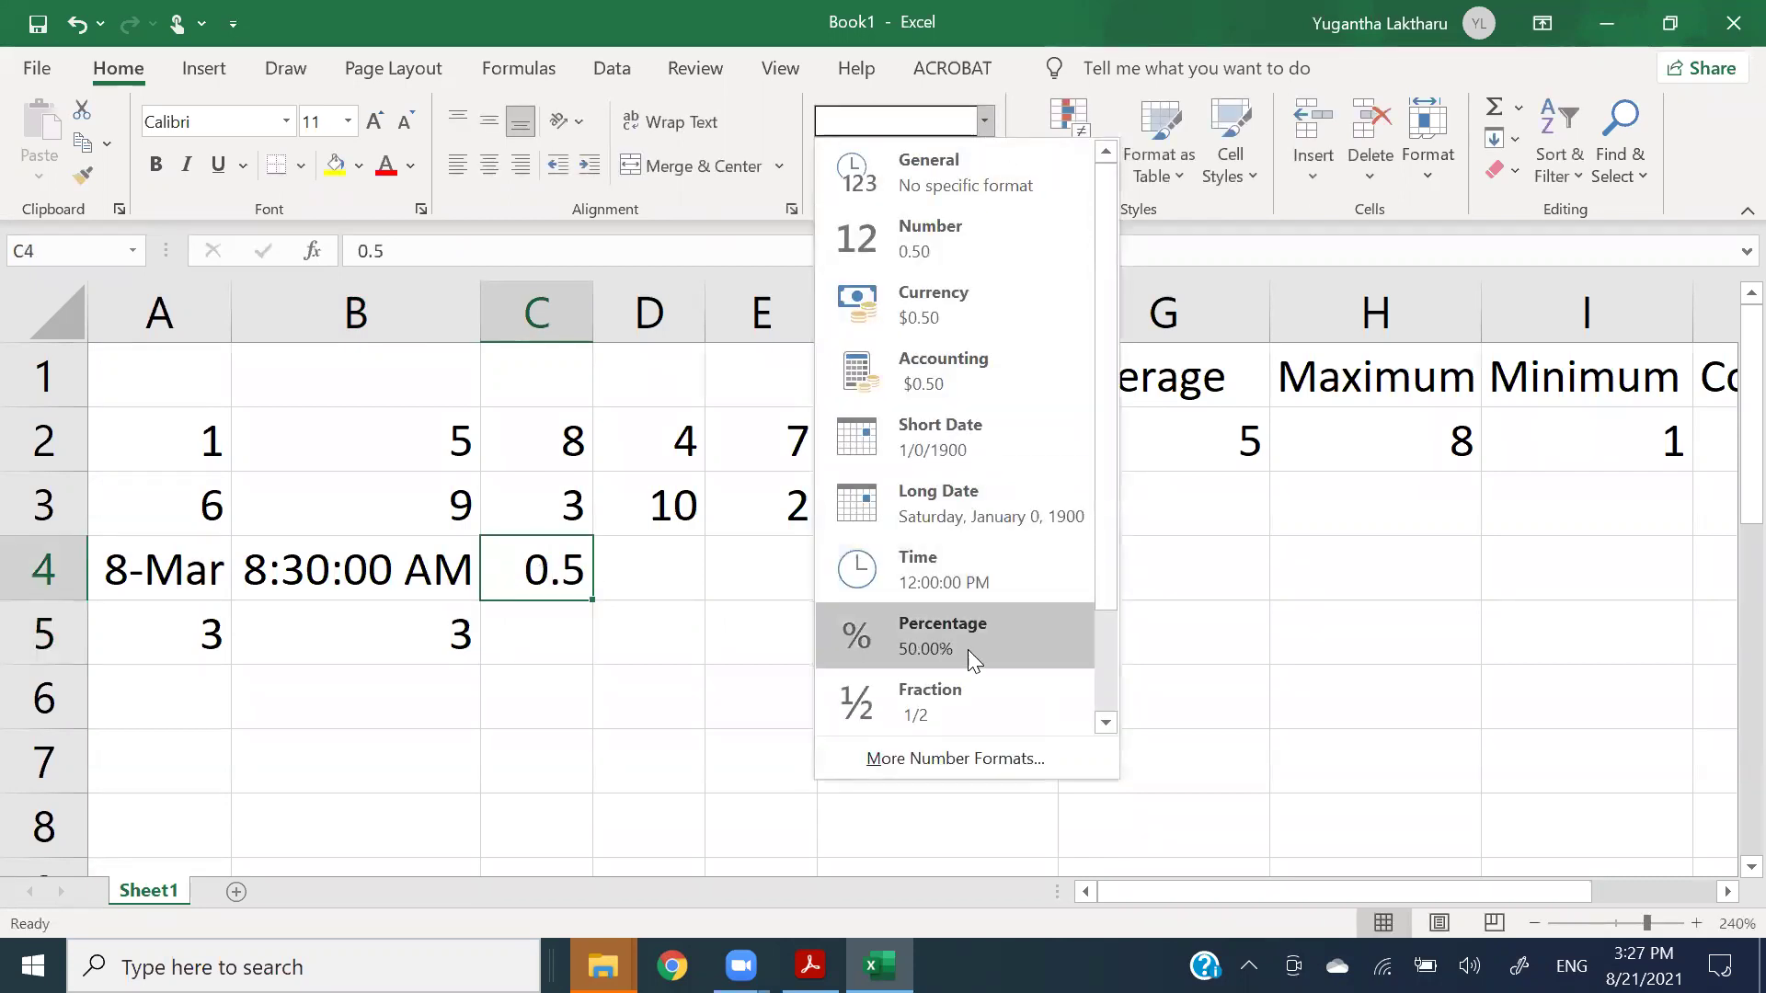
{"action": "left_click", "coordinate": [966, 693]}
- Enter the formula =COUNT(C2:C4) in cell C5 and check its range
{"action": "left_click", "coordinate": [609, 658]}
{"action": "left_click", "coordinate": [560, 633]}
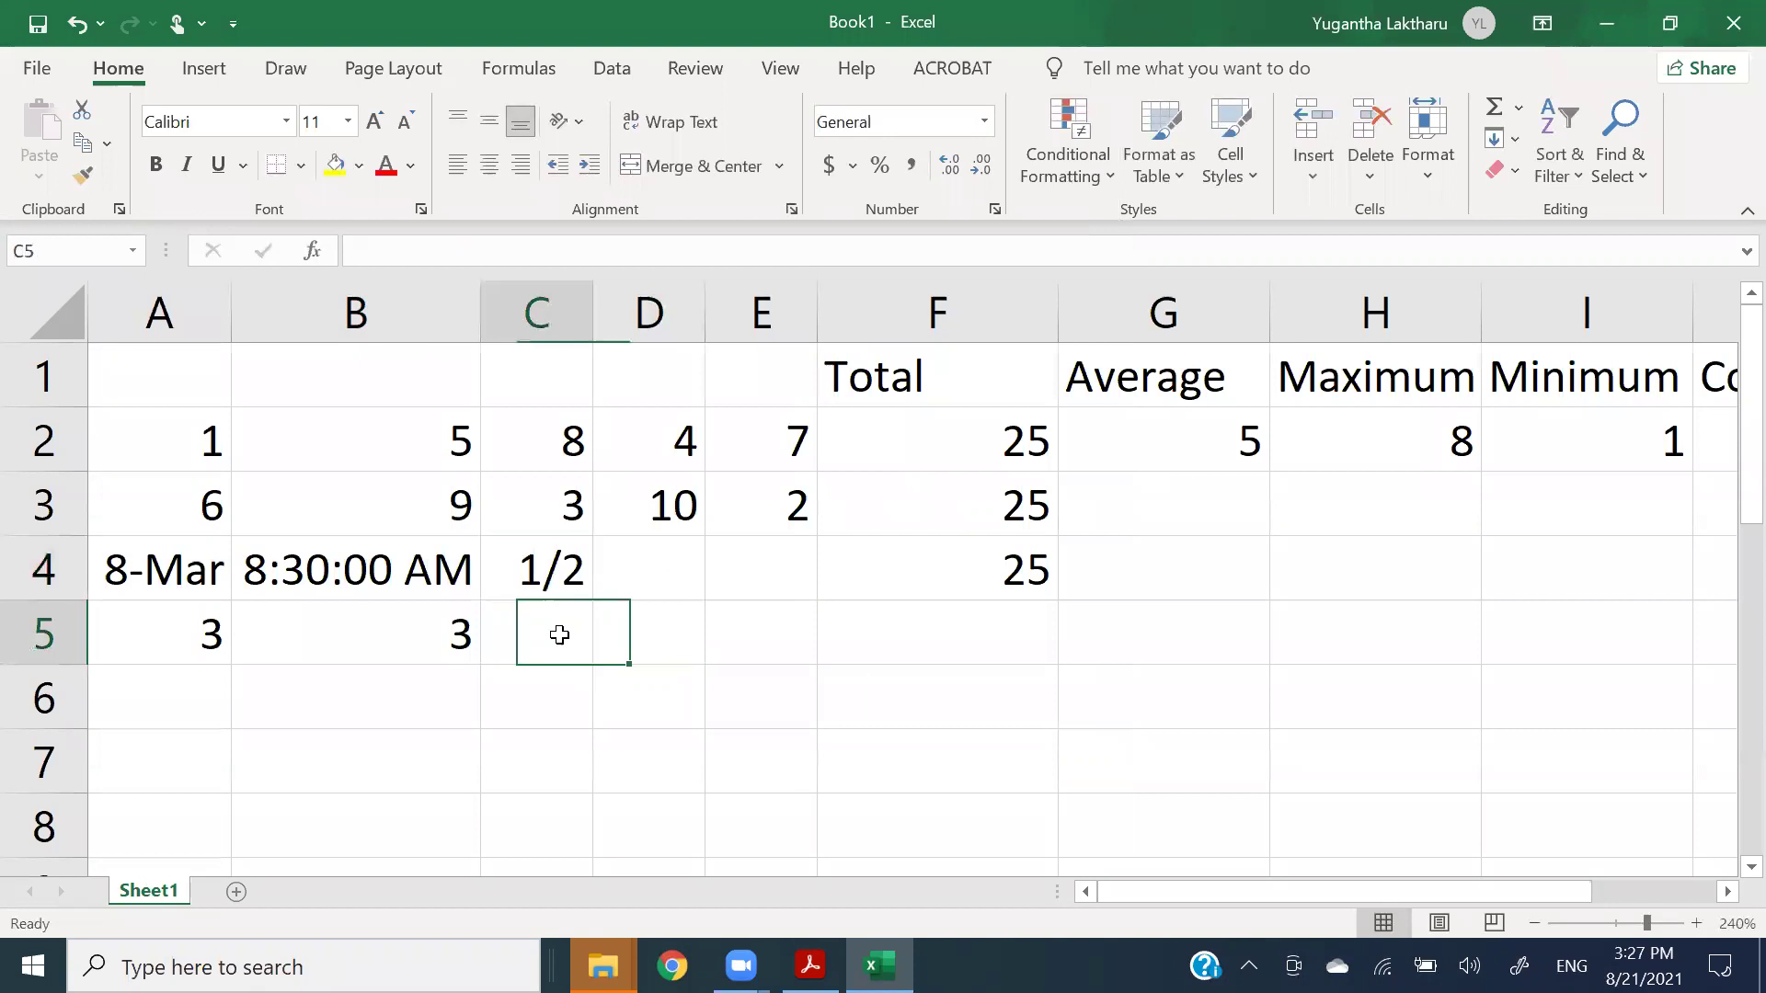
{"action": "type", "text": "=cou"}
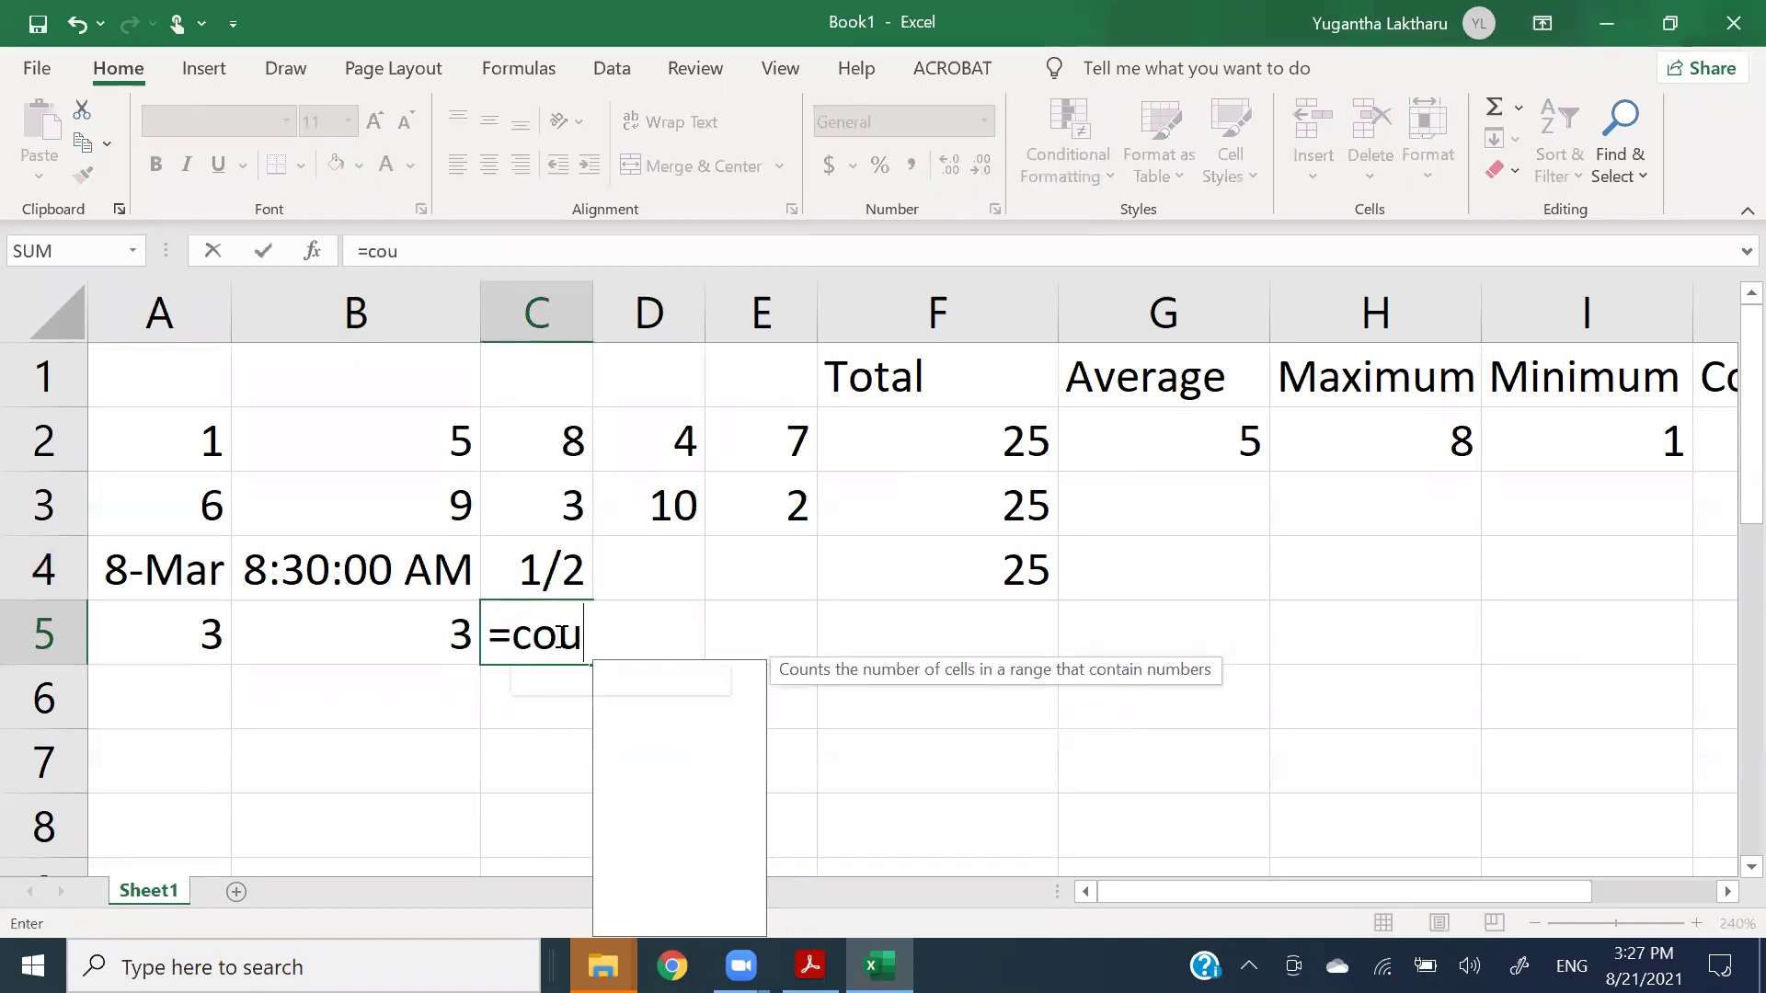
{"action": "key", "text": "Tab"}
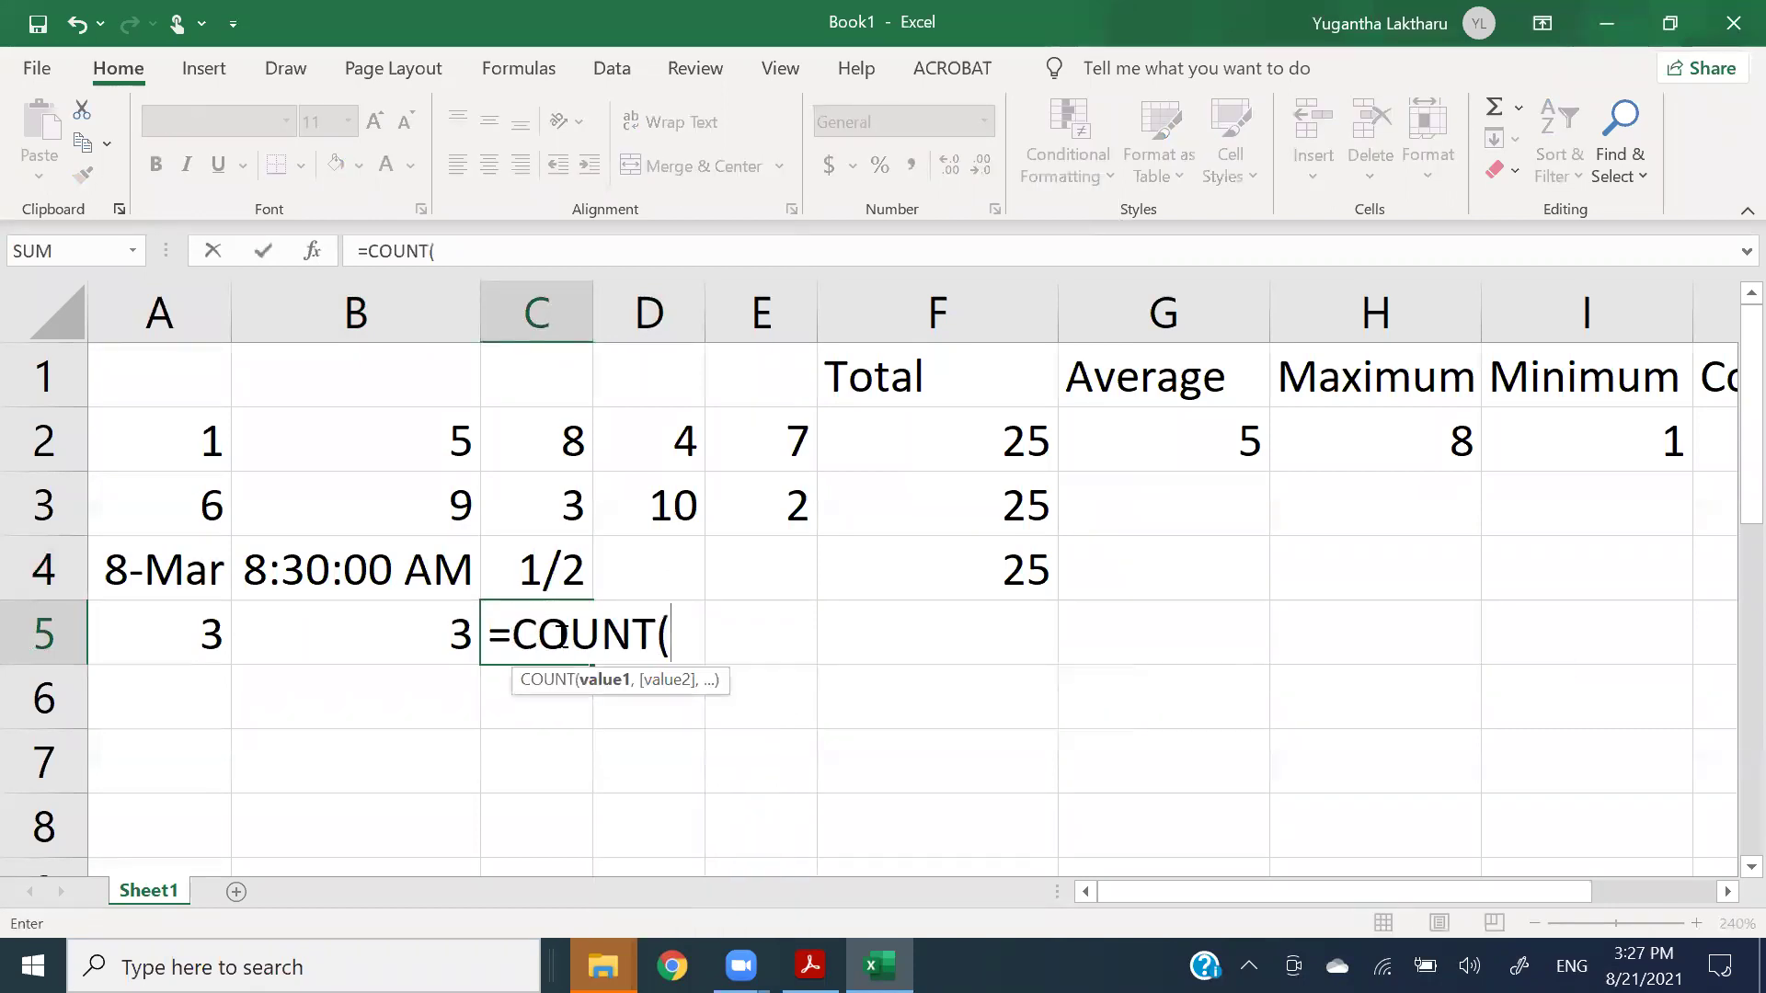
{"action": "left_click_drag", "start_coordinate": [564, 439], "coordinate": [563, 600]}
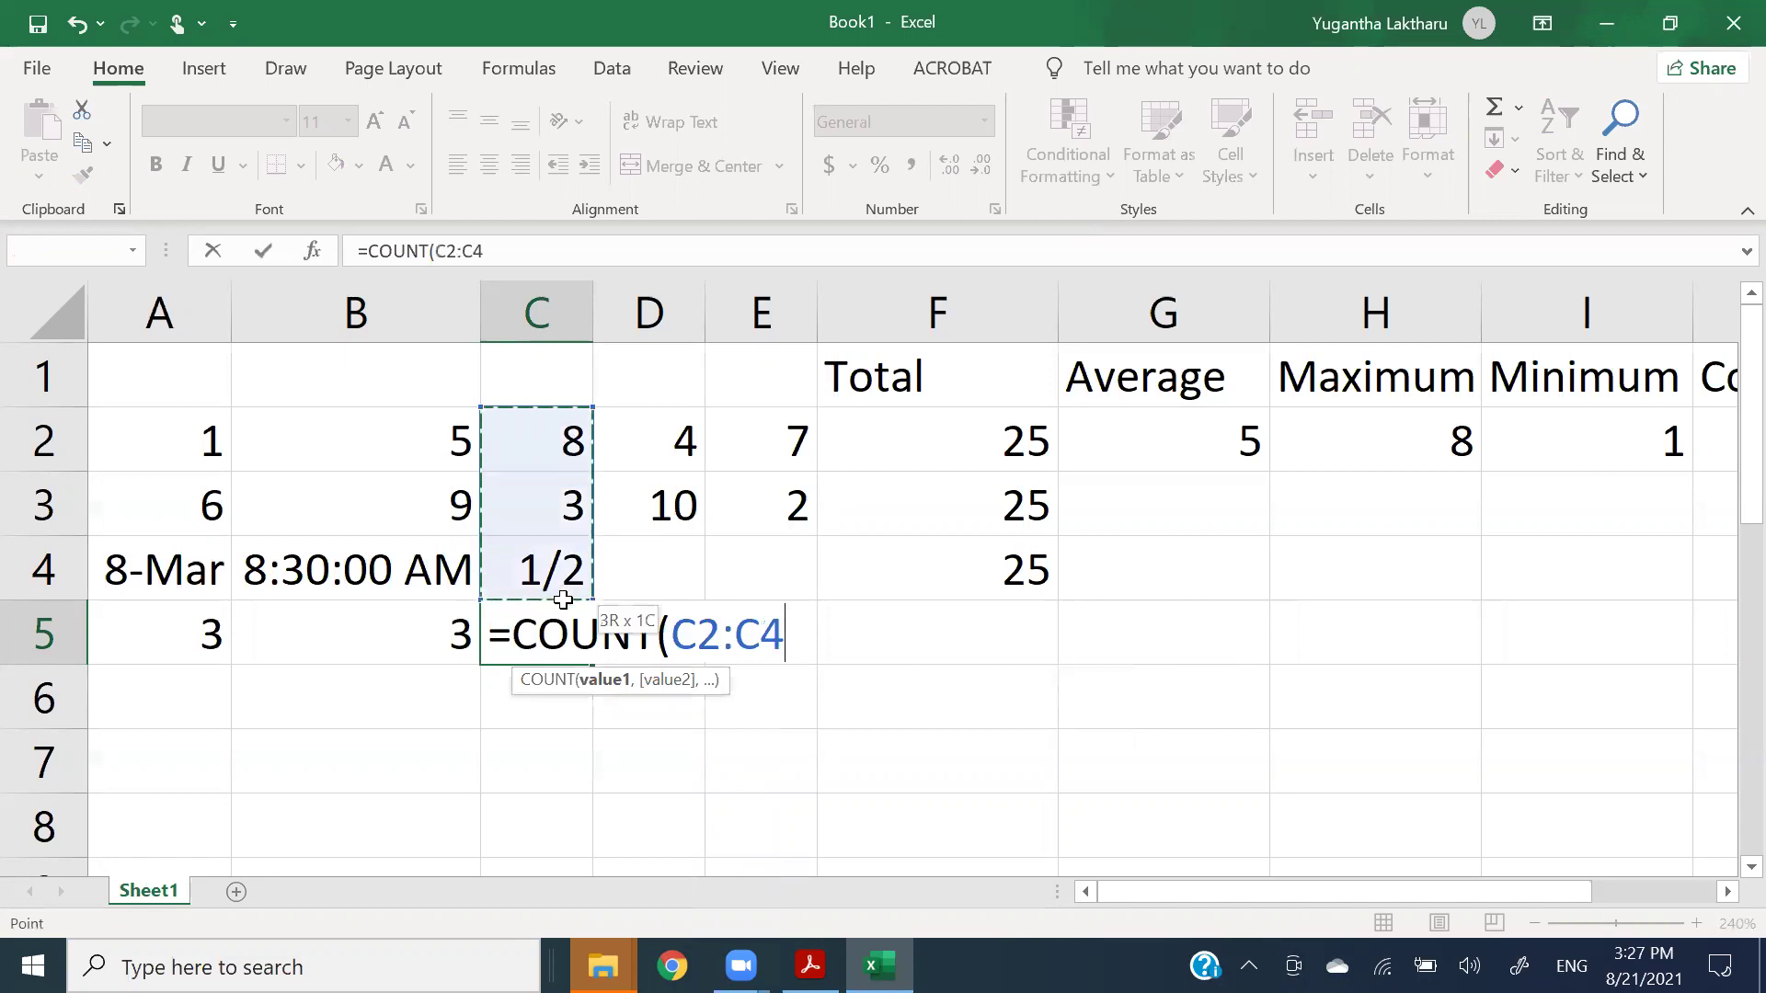
{"action": "key", "text": "Return"}
{"action": "left_click", "coordinate": [556, 632]}
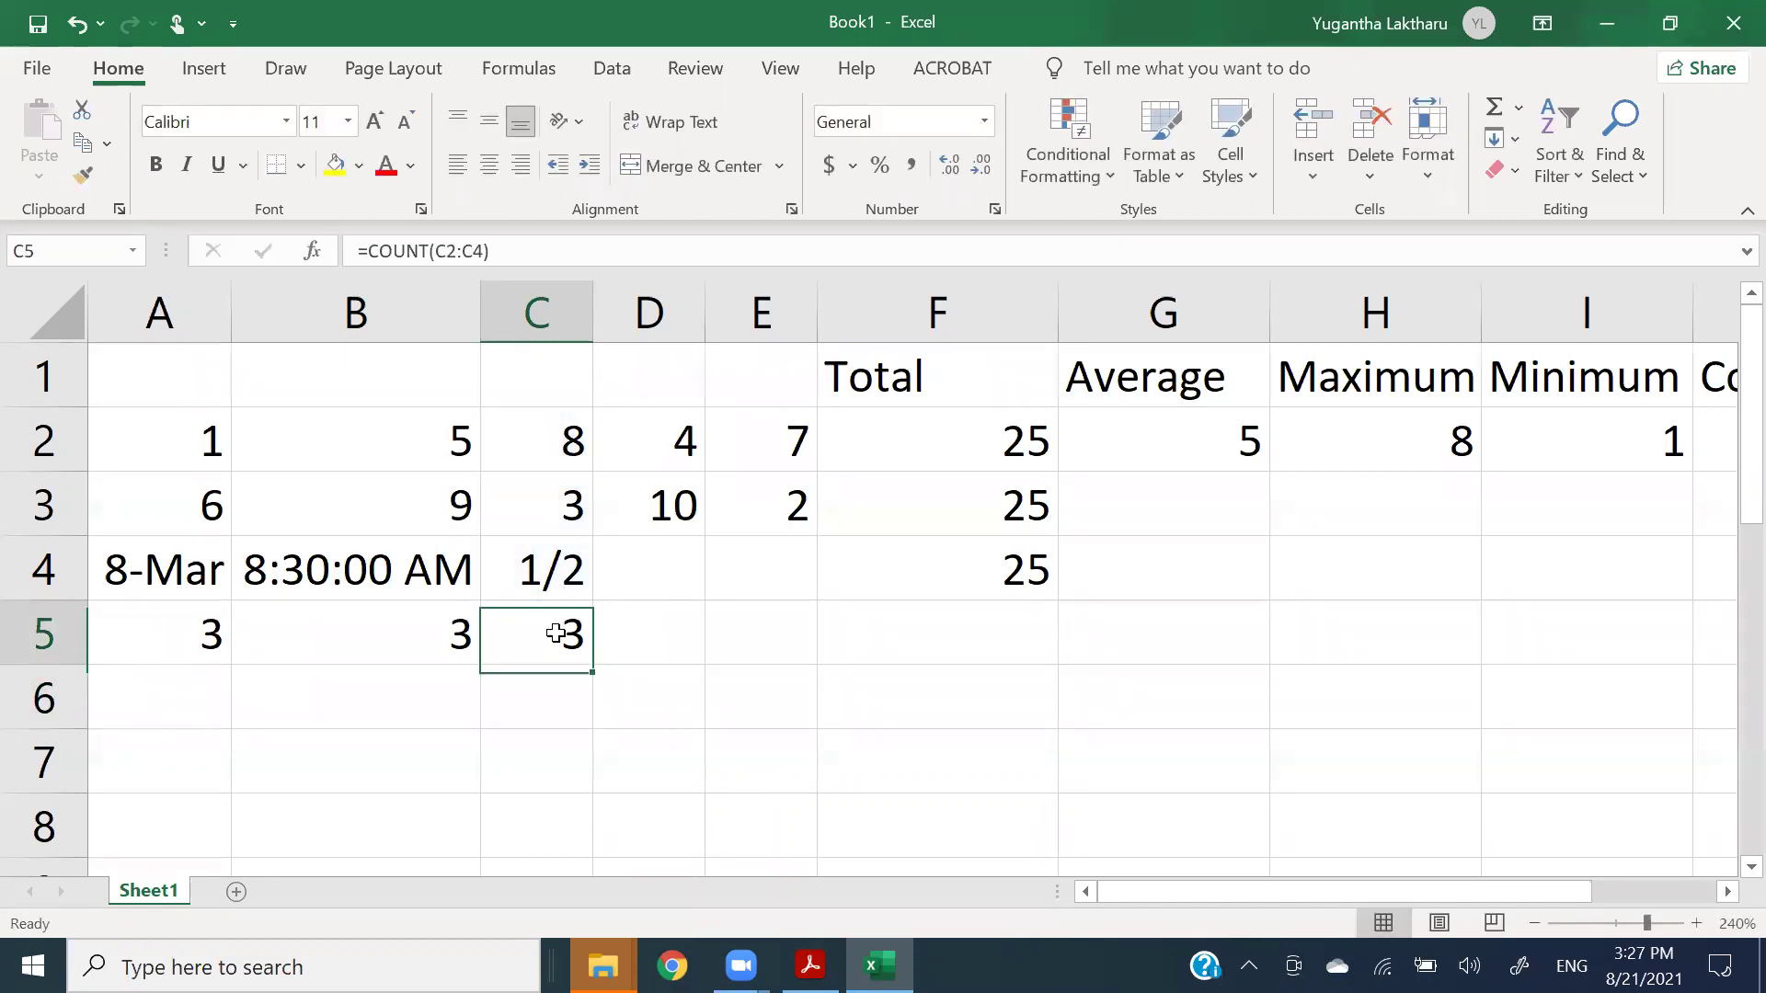
{"action": "double_click", "coordinate": [556, 632]}
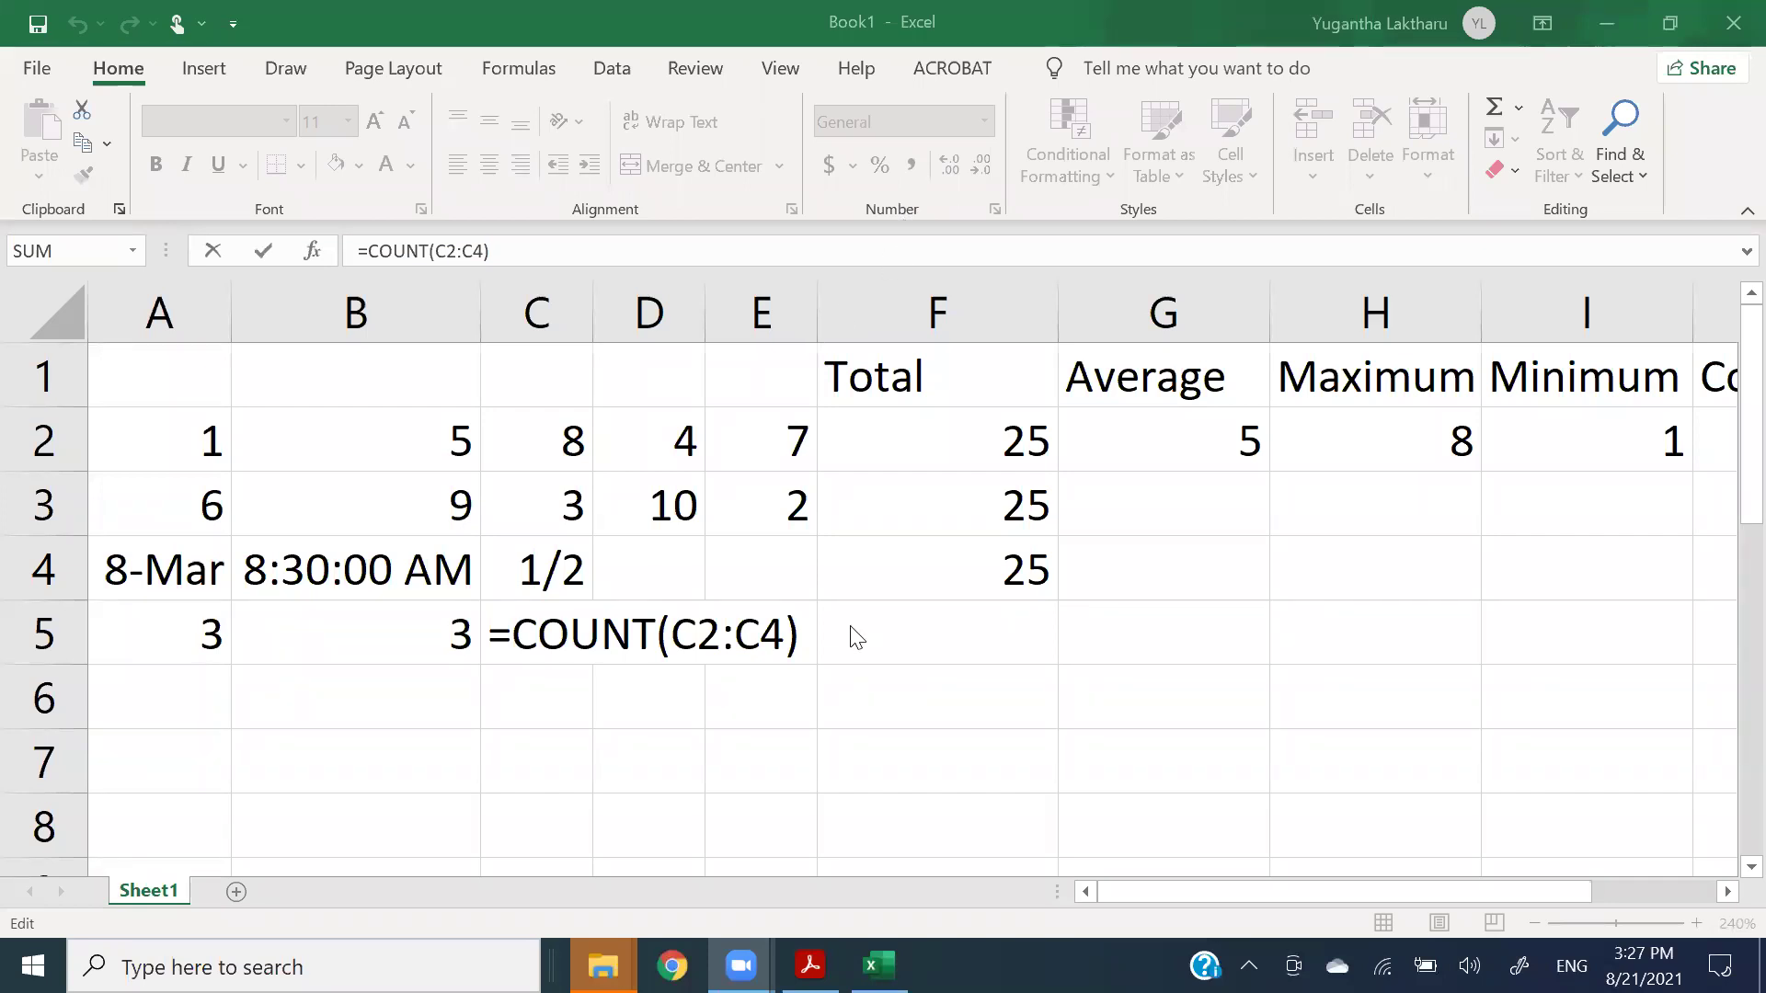
{"action": "left_click", "coordinate": [571, 638]}
{"action": "key", "text": "Return"}
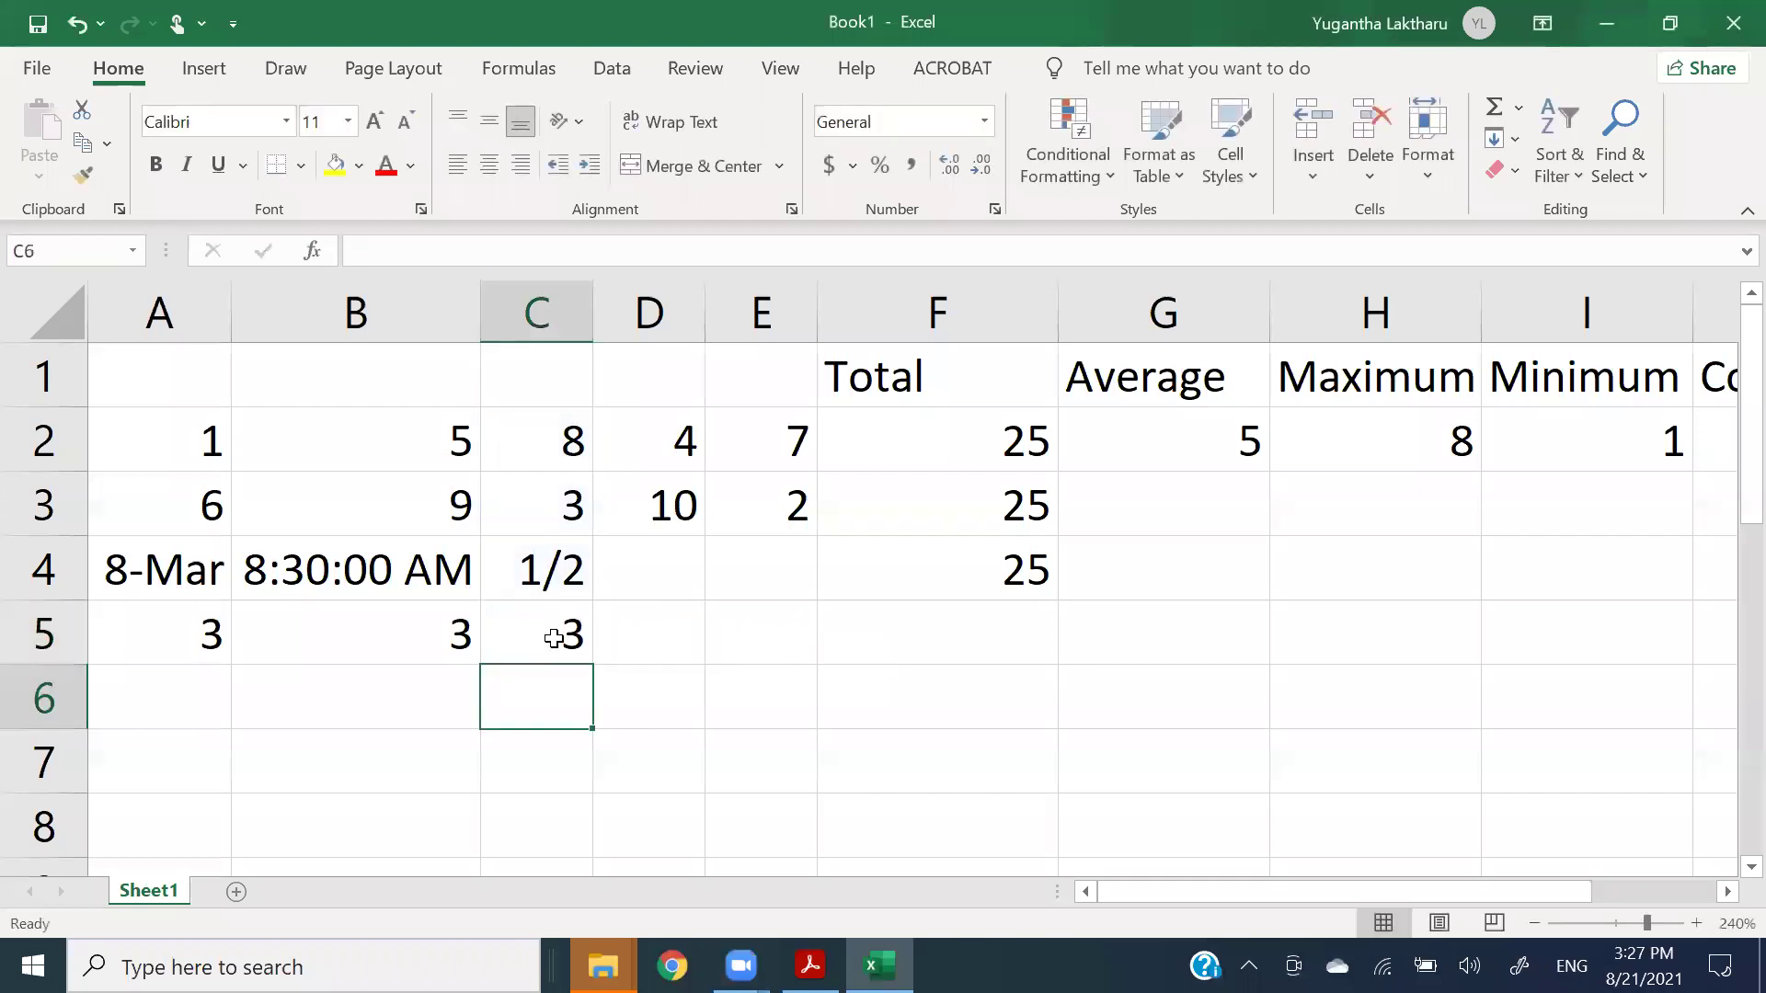
- Enter the text c1 in cell D4
{"action": "left_click", "coordinate": [175, 578]}
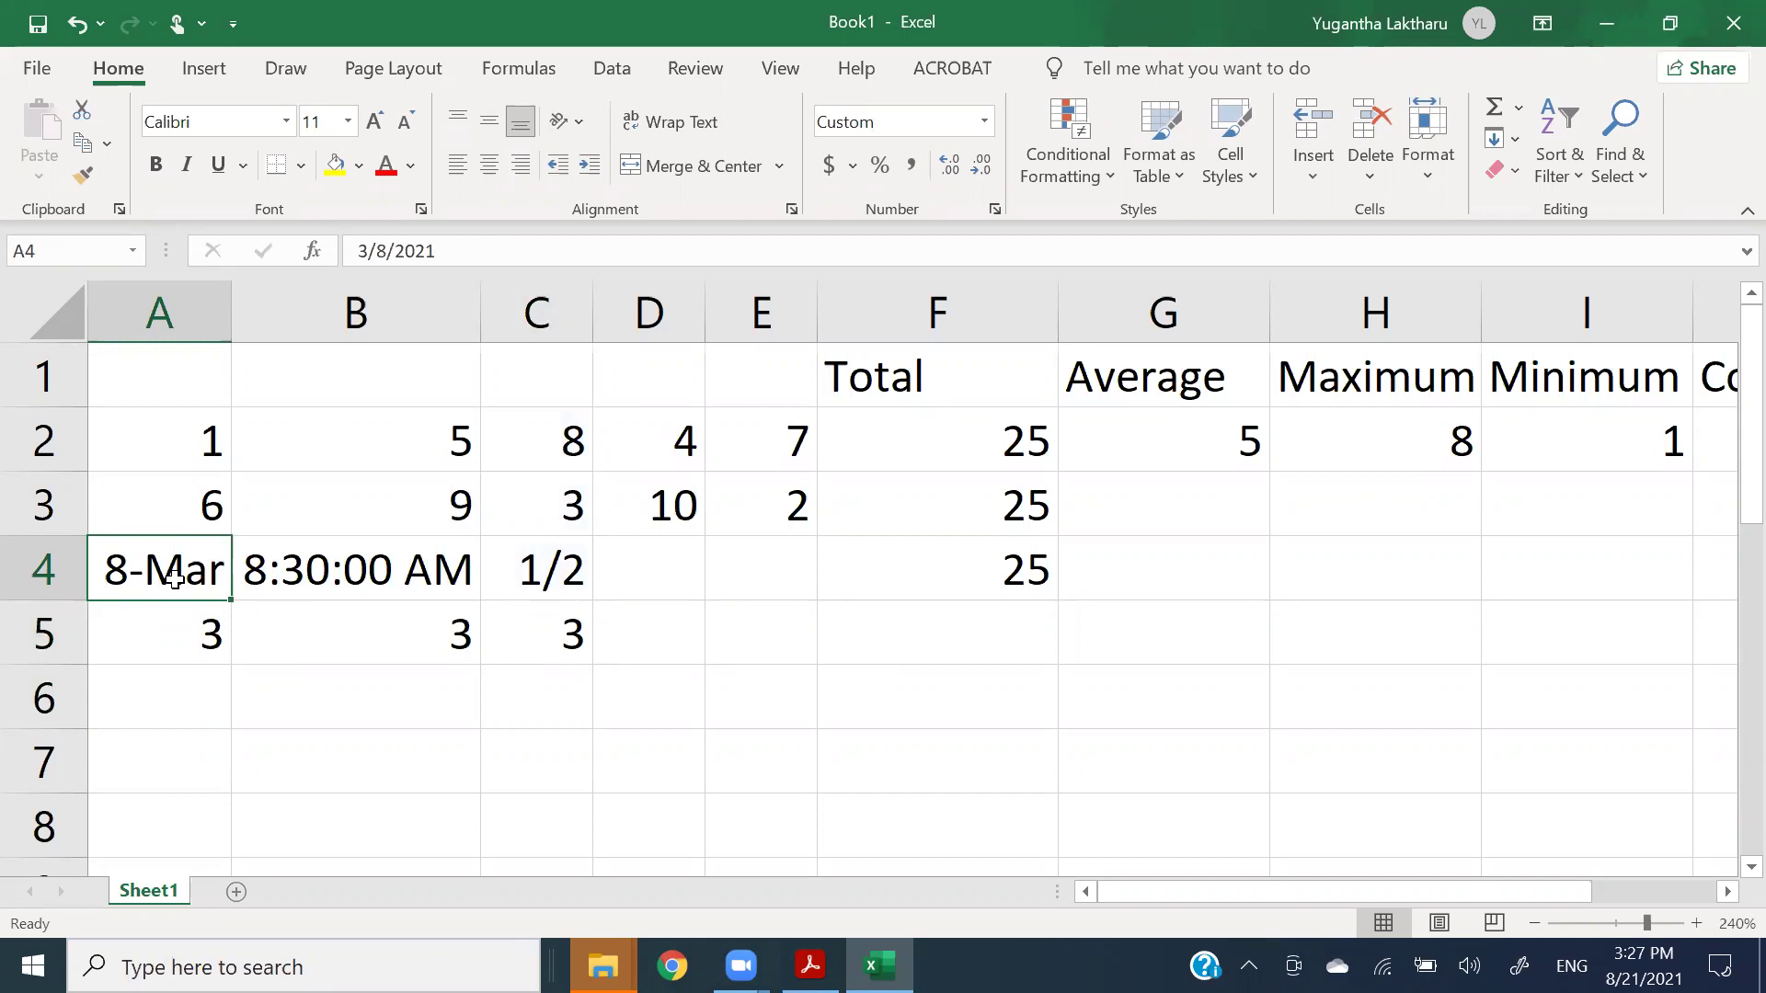
{"action": "left_click", "coordinate": [635, 577]}
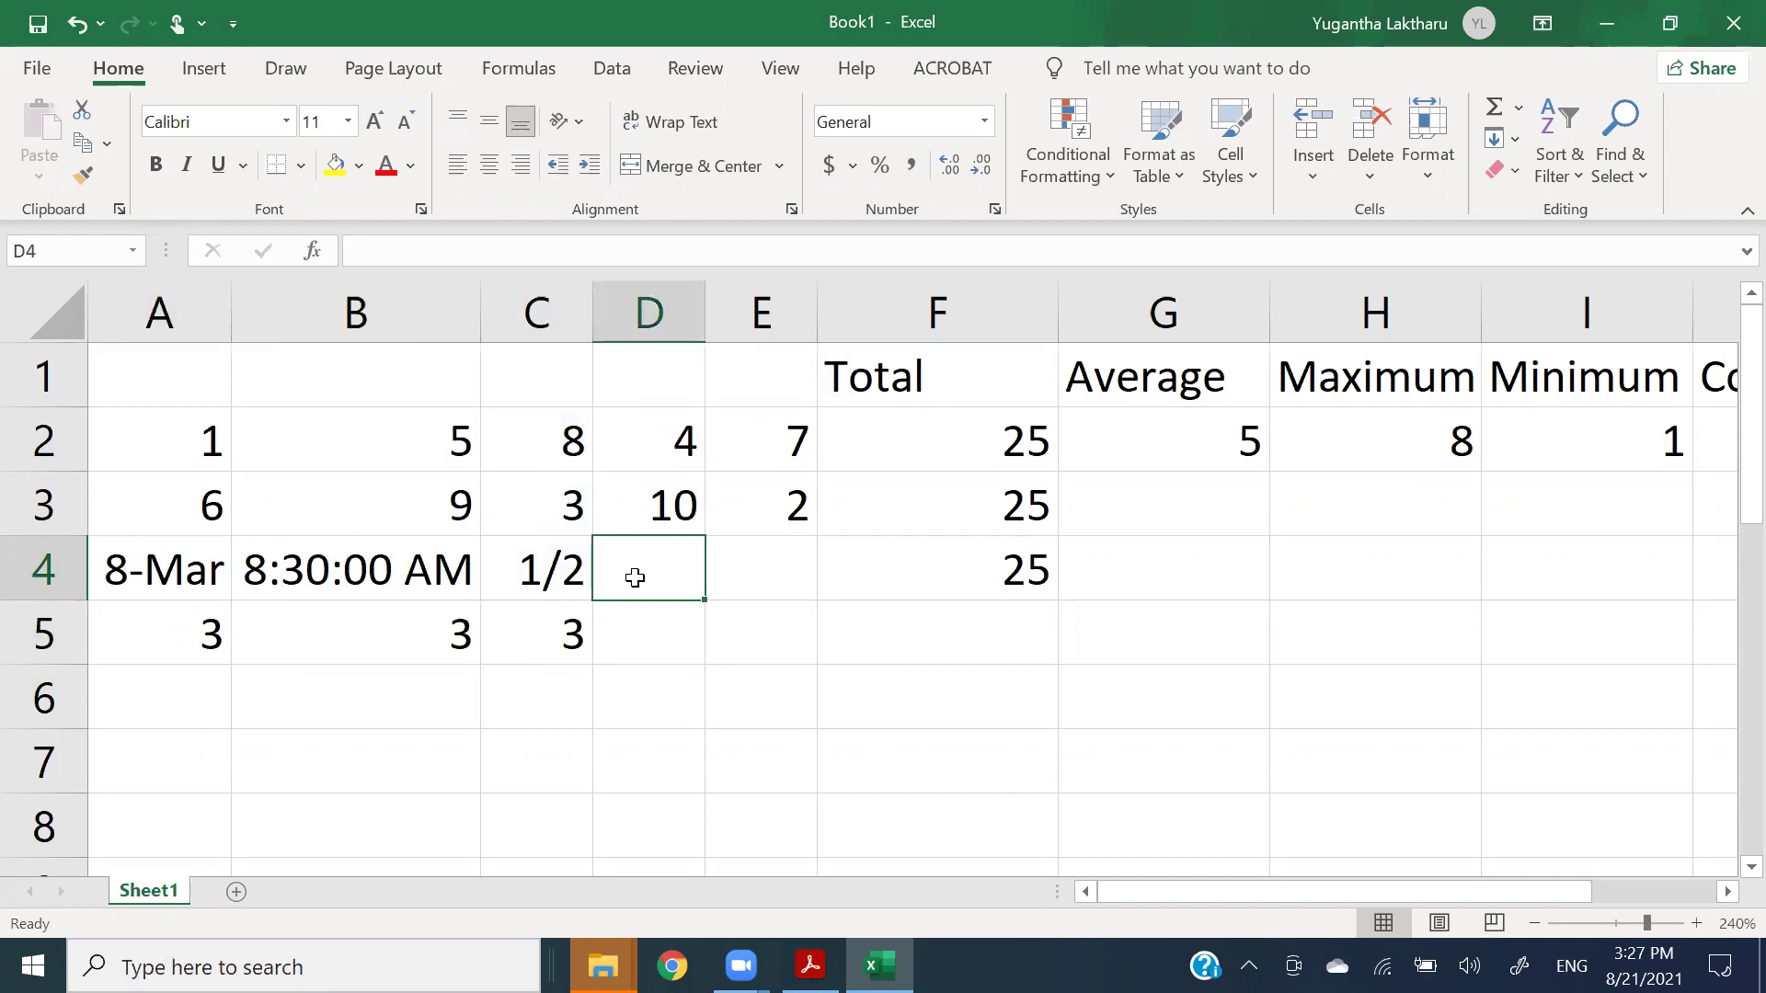
{"action": "type", "text": "c1"}
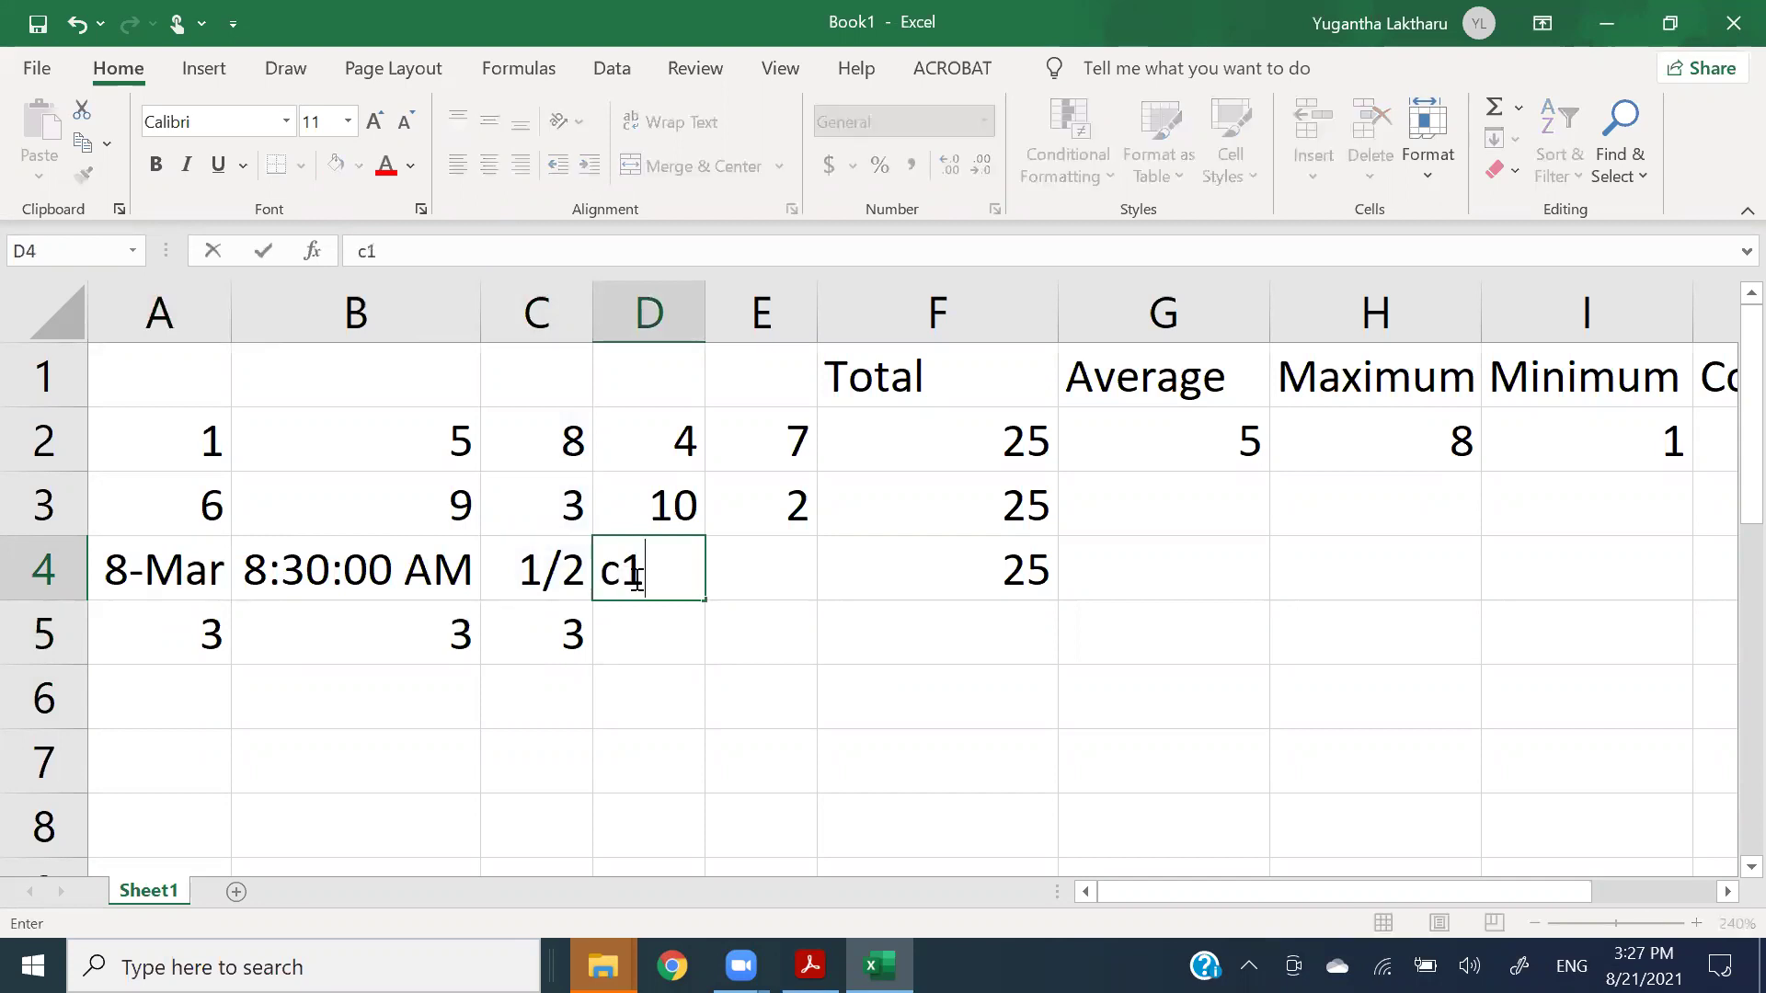
{"action": "key", "text": "Return"}
{"action": "left_click", "coordinate": [841, 743]}
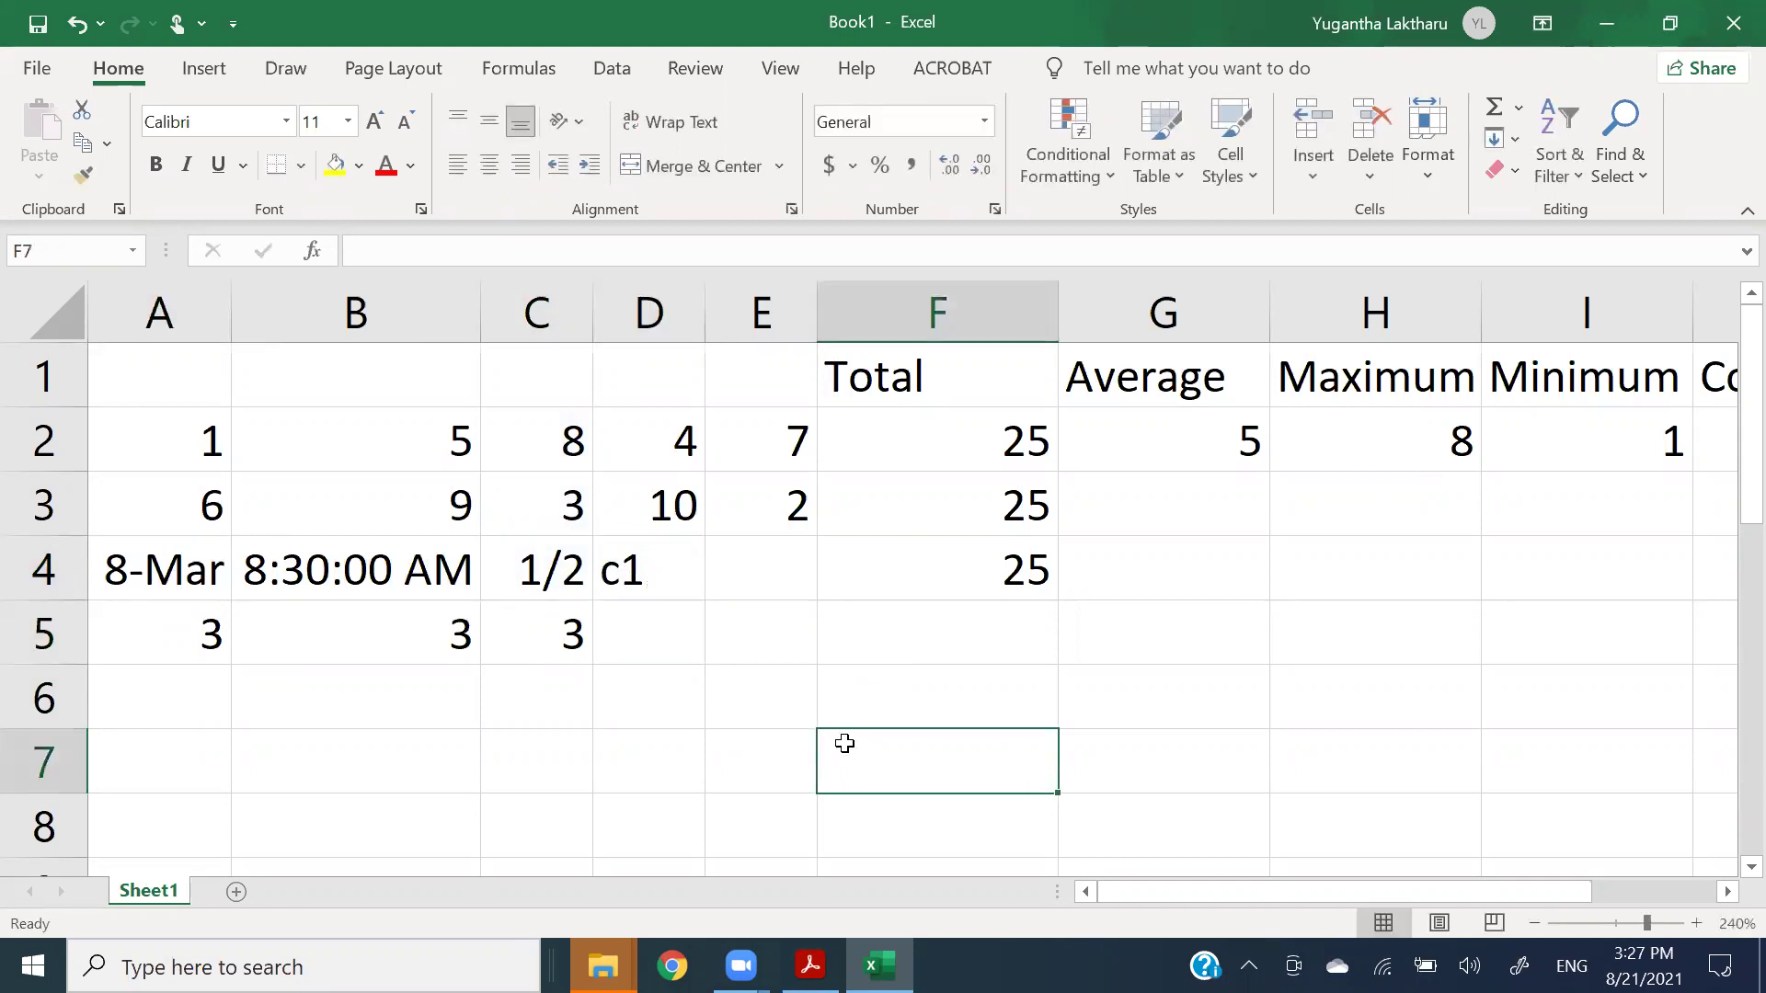
- Enter the formula =COUNT(D2:D4) in cell D5 and check its range
{"action": "left_click", "coordinate": [622, 572]}
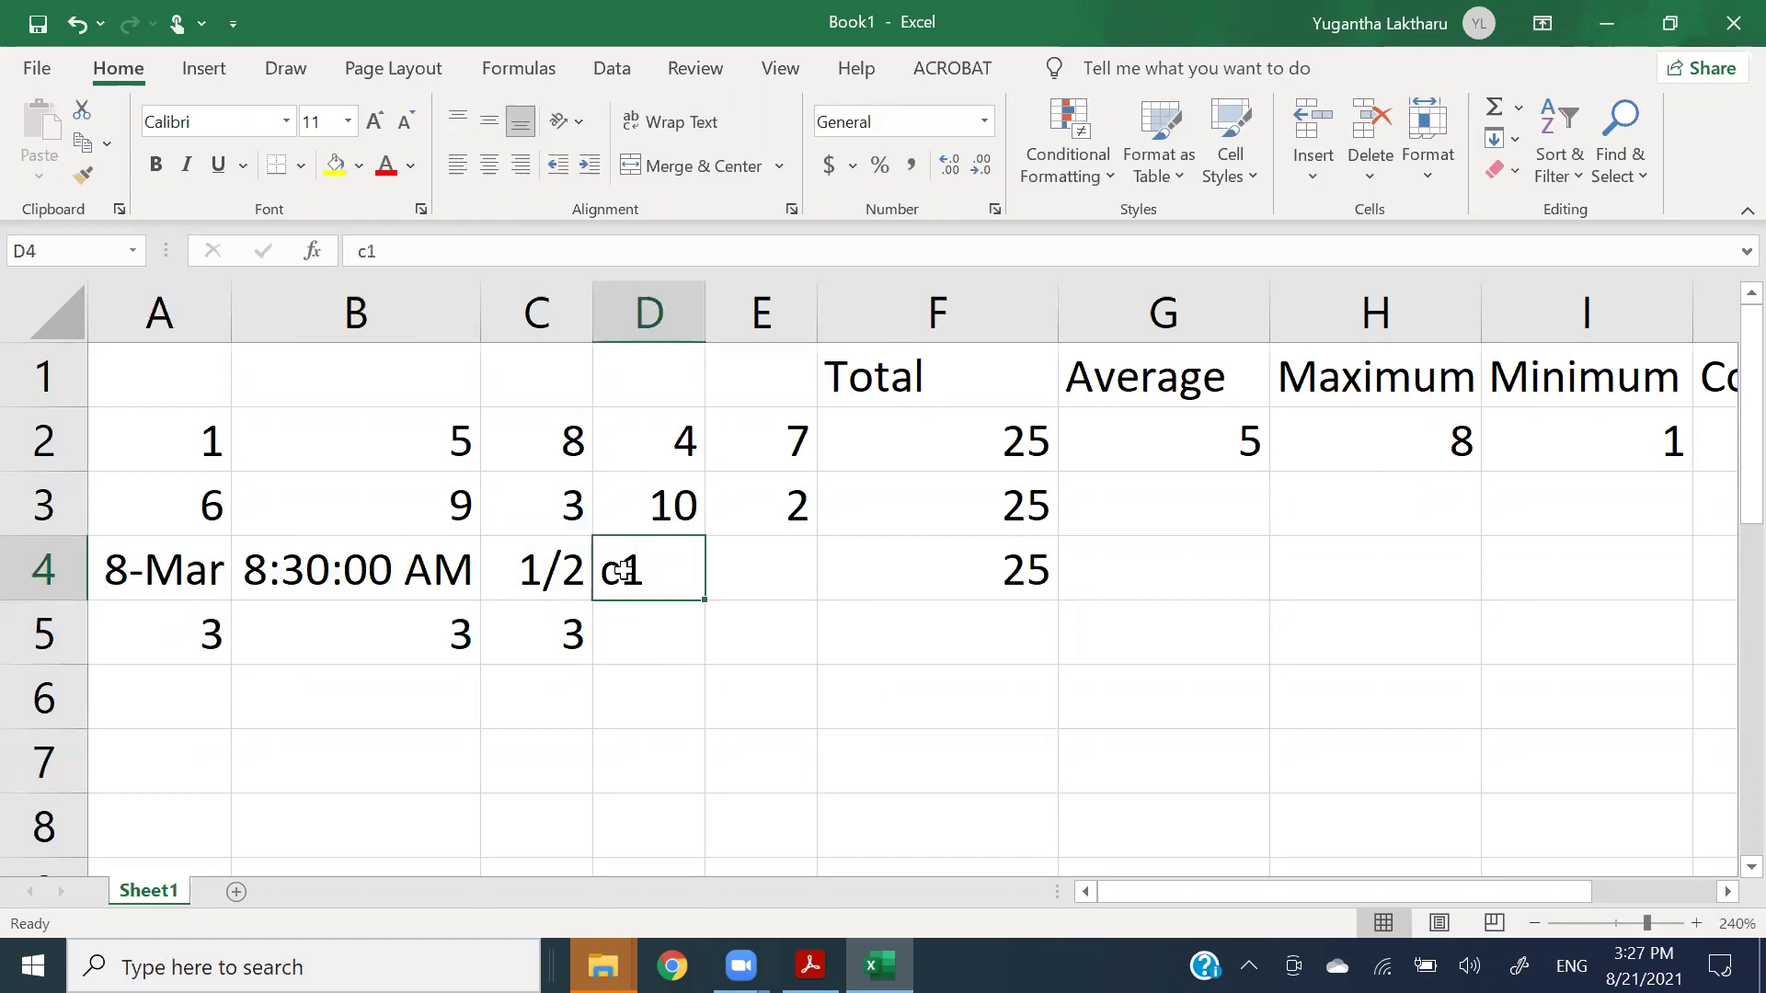
{"action": "left_click", "coordinate": [654, 633]}
{"action": "double_click", "coordinate": [655, 632]}
{"action": "type", "text": "=cou"}
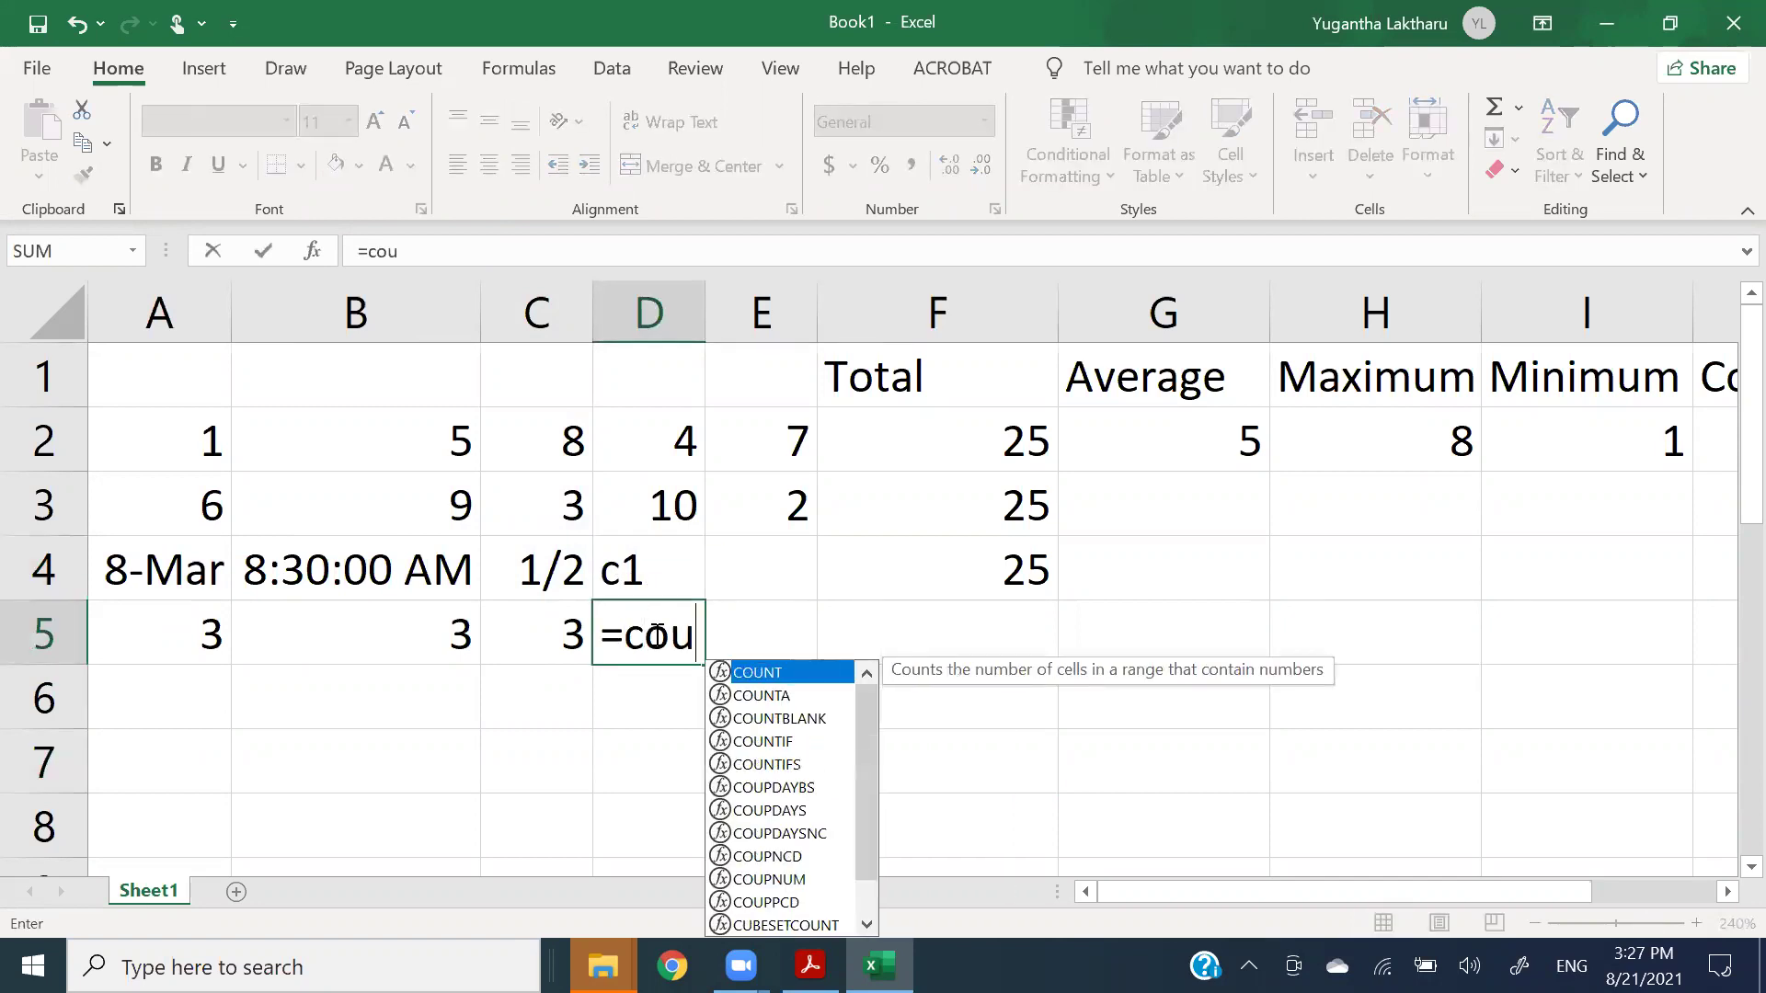
{"action": "key", "text": "Tab"}
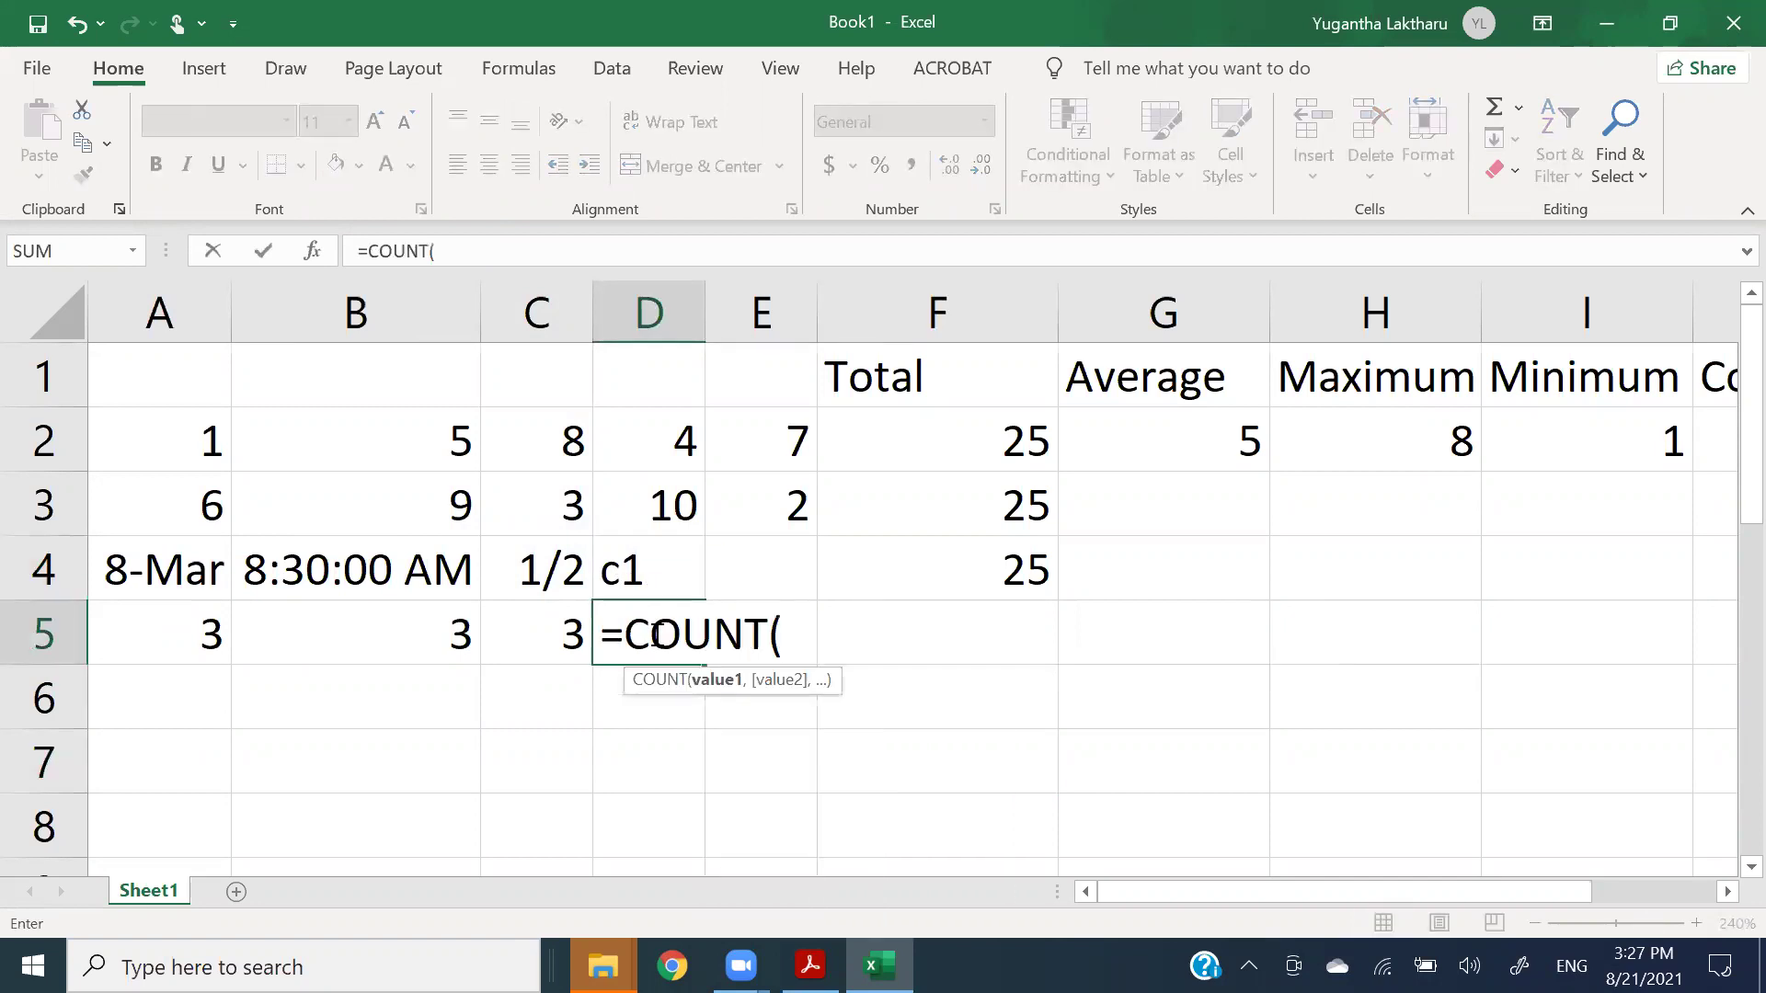
{"action": "left_click_drag", "start_coordinate": [681, 432], "coordinate": [674, 567]}
{"action": "key", "text": "Return"}
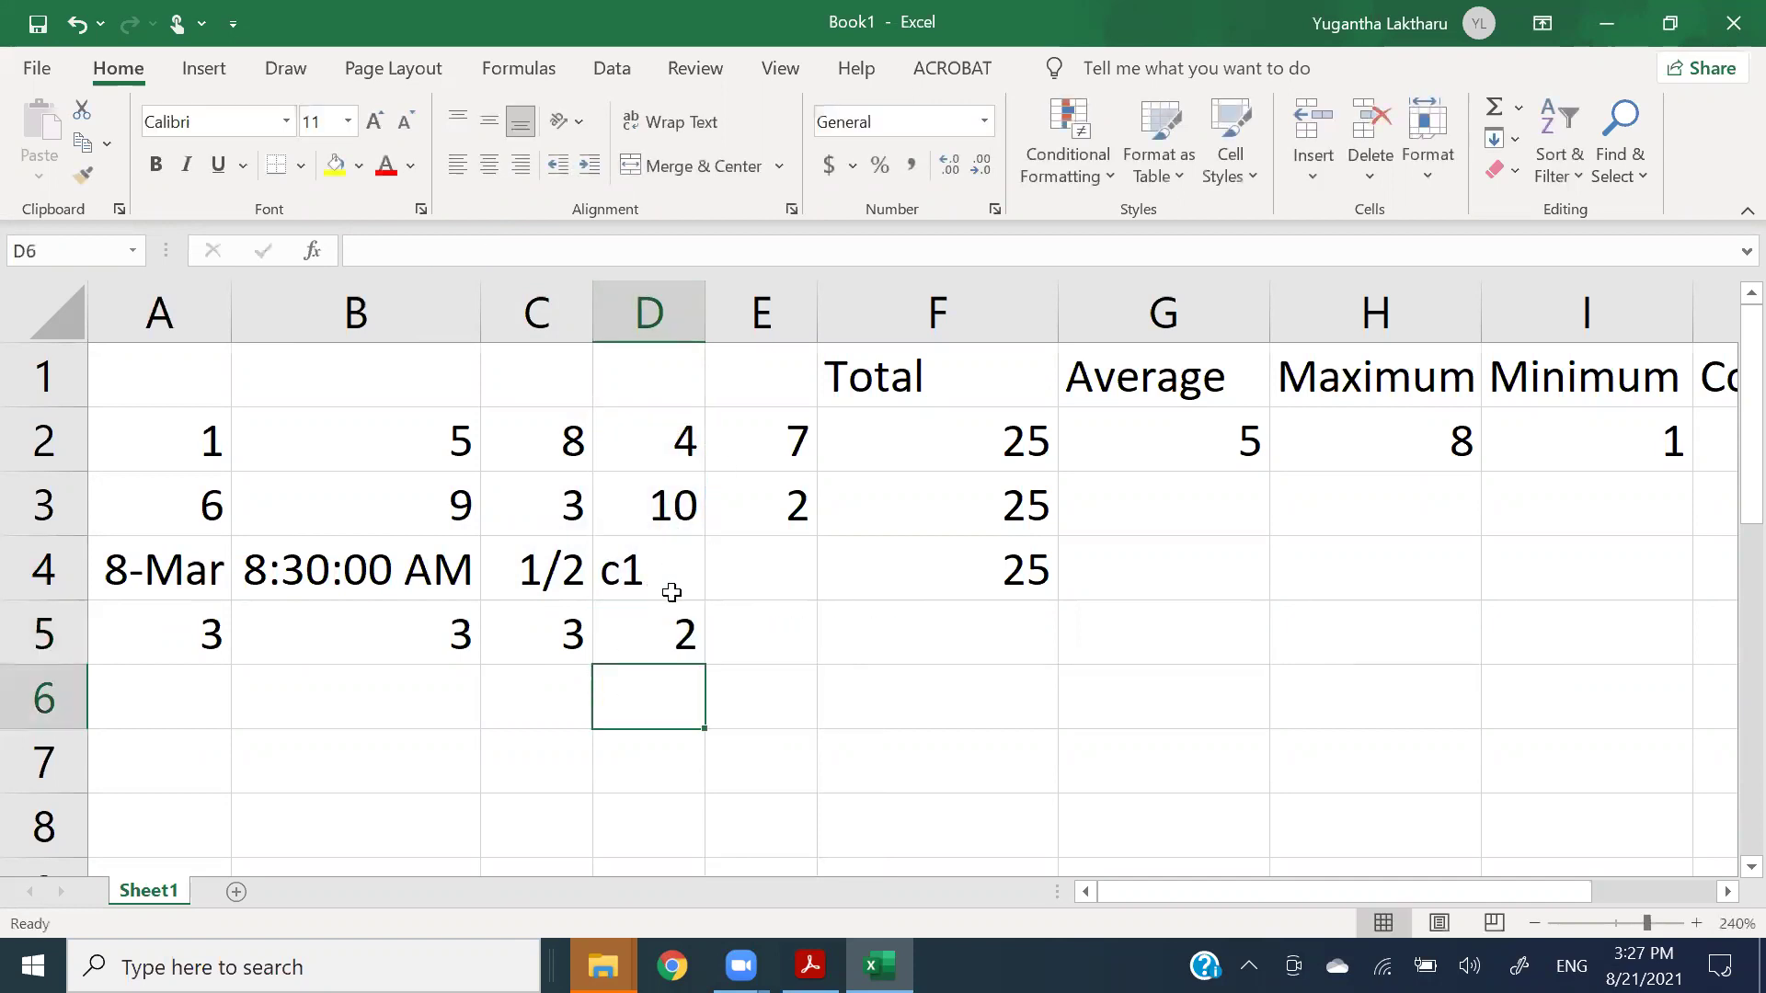
{"action": "left_click", "coordinate": [661, 649]}
{"action": "double_click", "coordinate": [661, 649]}
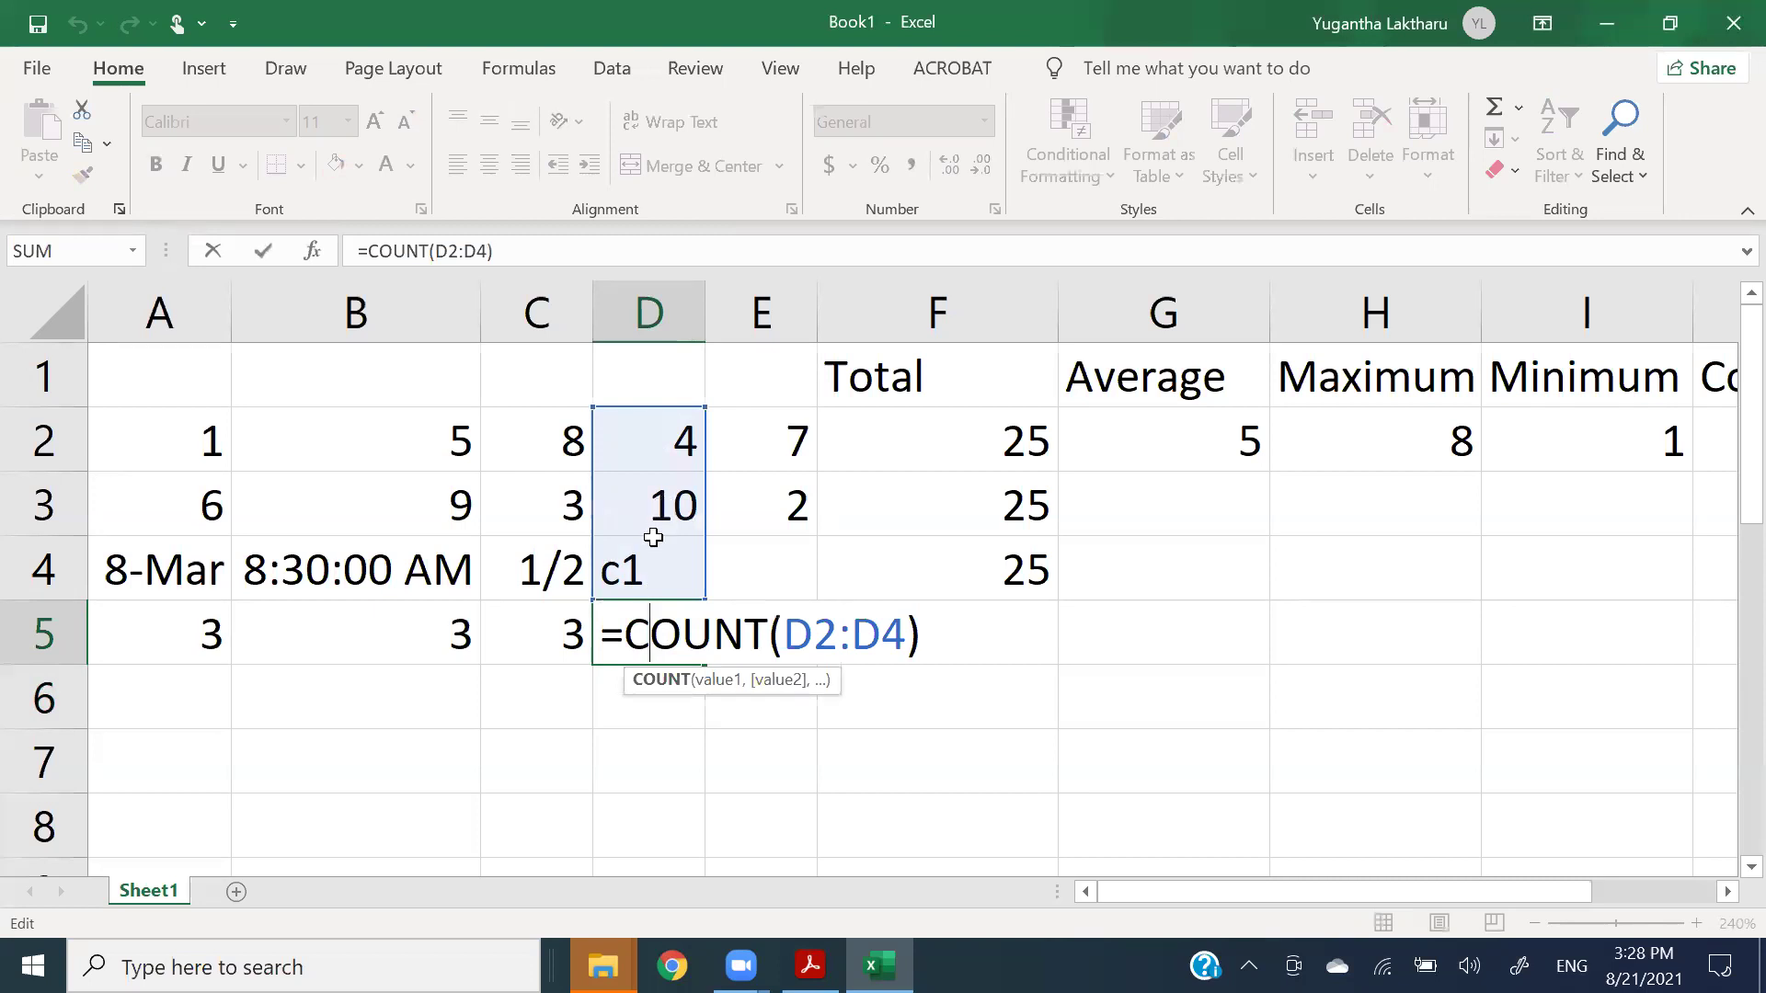
{"action": "key", "text": "Return"}
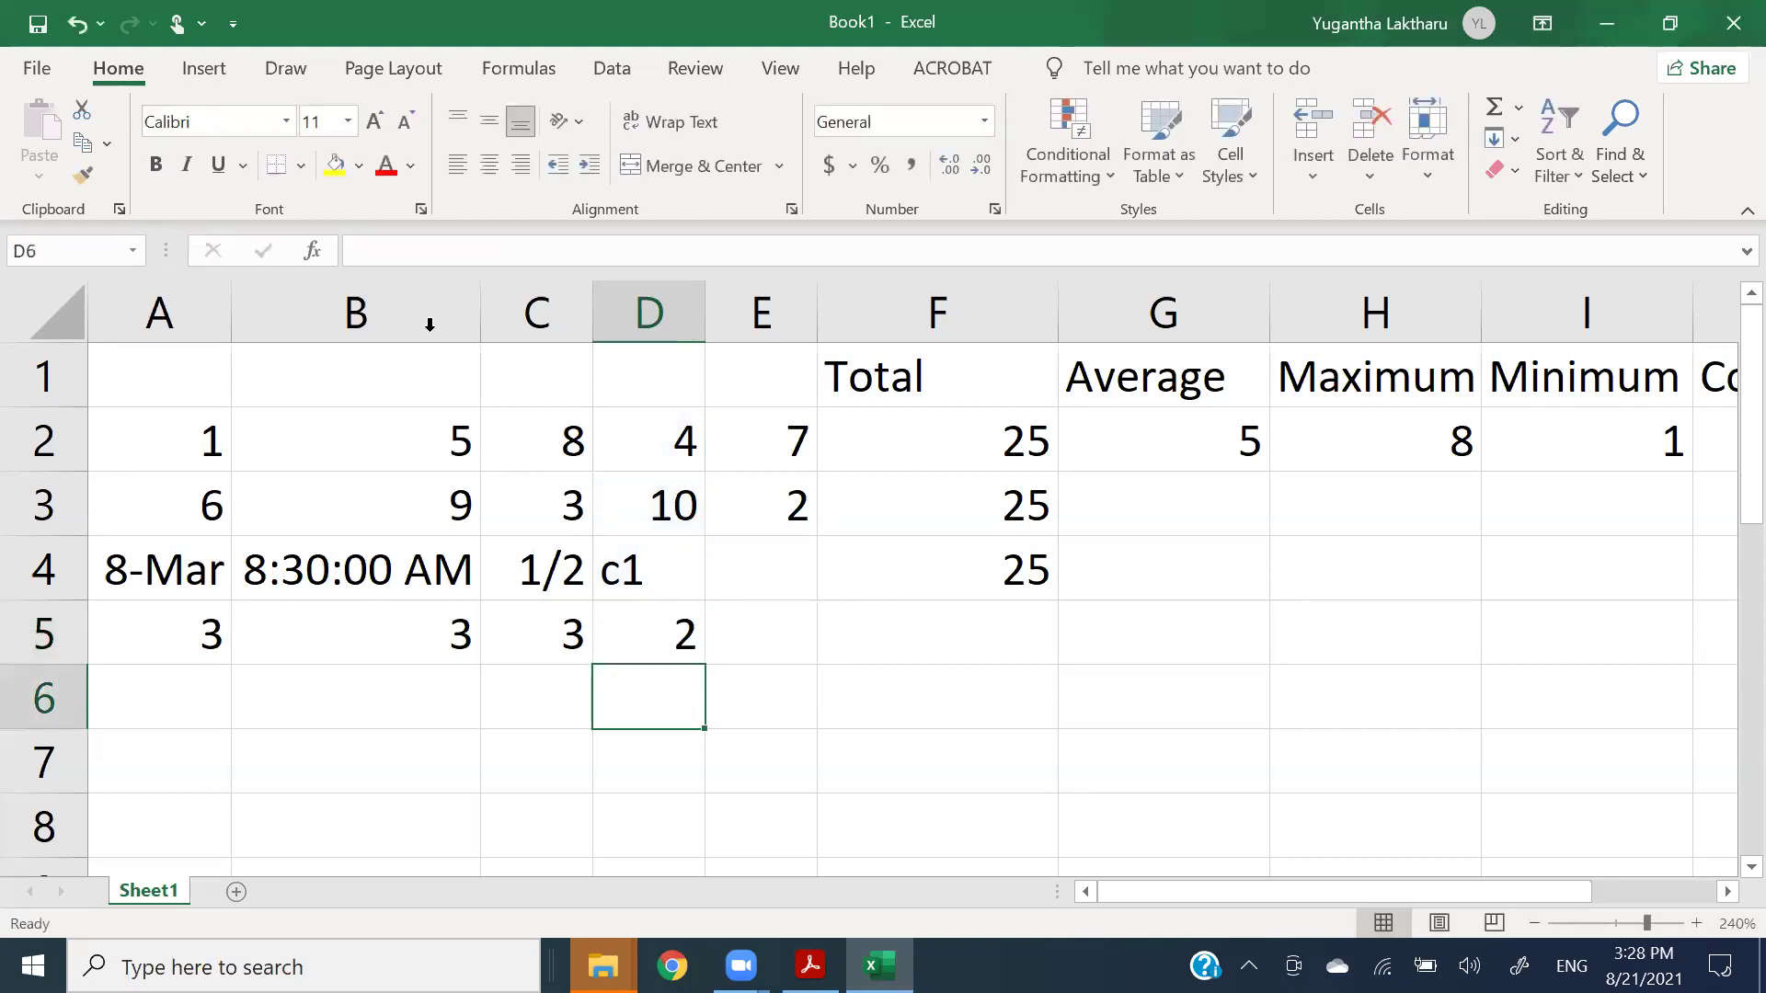
- Widen columns B, C and D
{"action": "left_click_drag", "start_coordinate": [479, 304], "coordinate": [598, 296]}
{"action": "left_click_drag", "start_coordinate": [698, 316], "coordinate": [795, 309]}
{"action": "left_click_drag", "start_coordinate": [907, 311], "coordinate": [996, 309]}
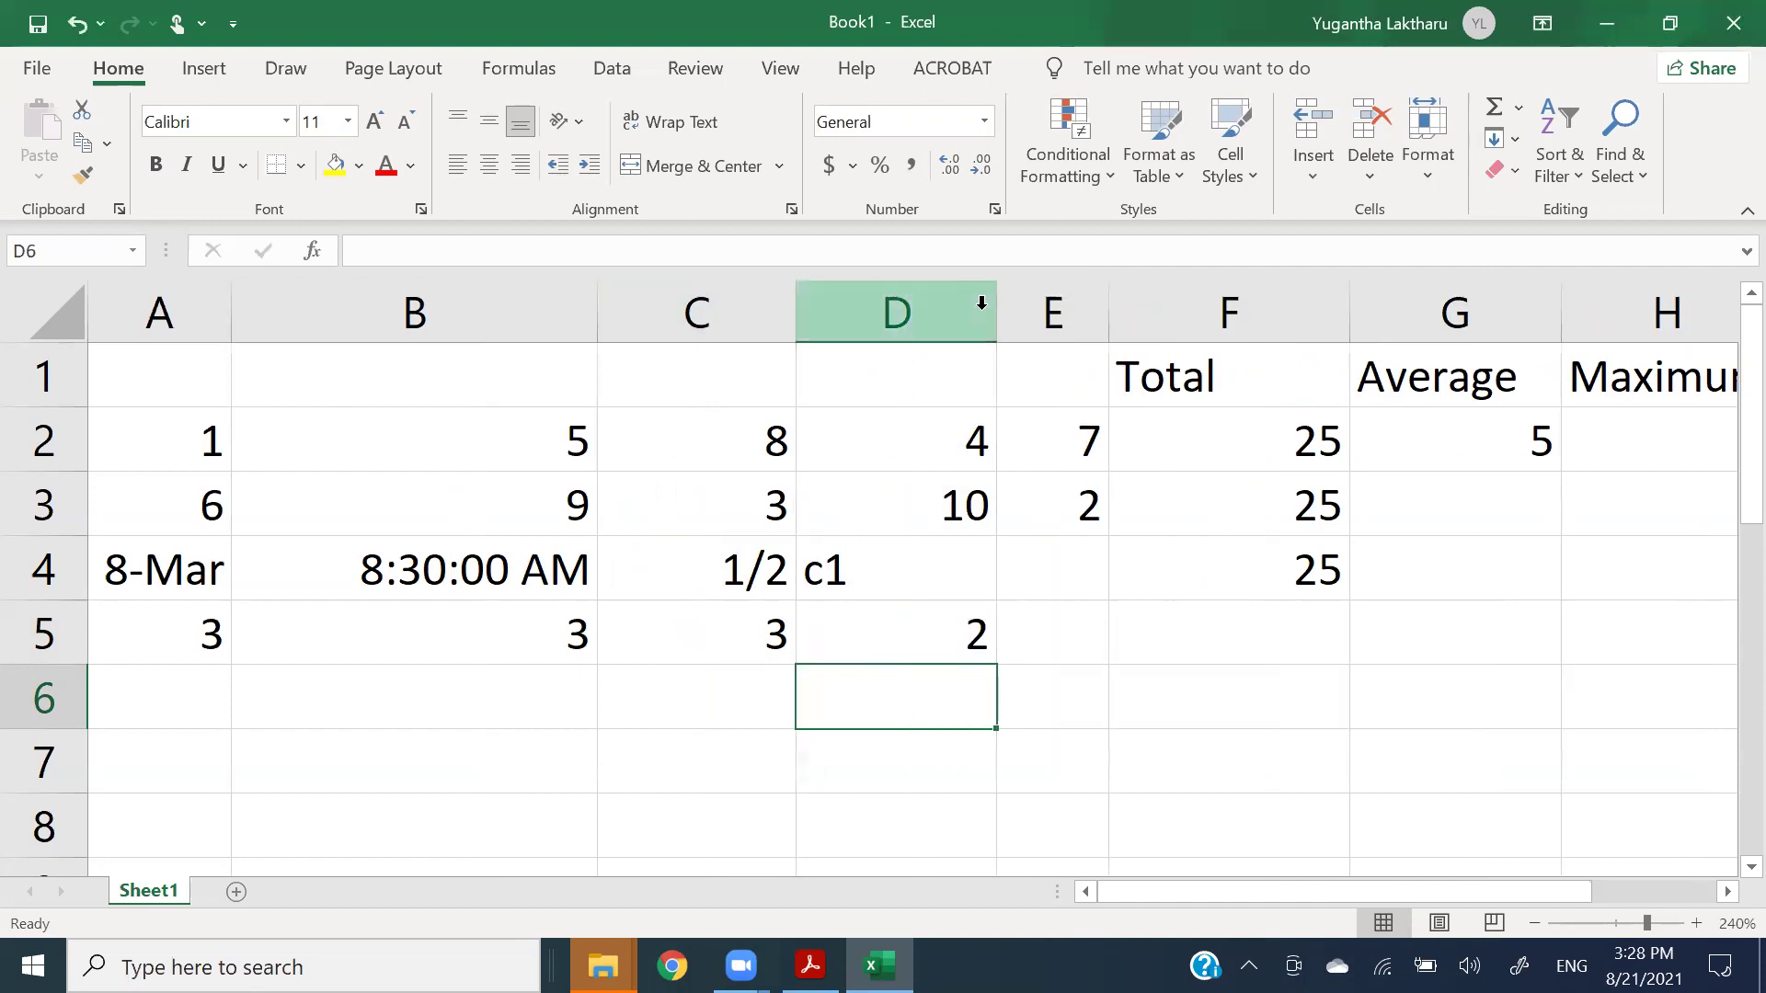
- Examine the text entry in D4 and compare the values and COUNT formulas in columns B, C and D
{"action": "left_click", "coordinate": [905, 571]}
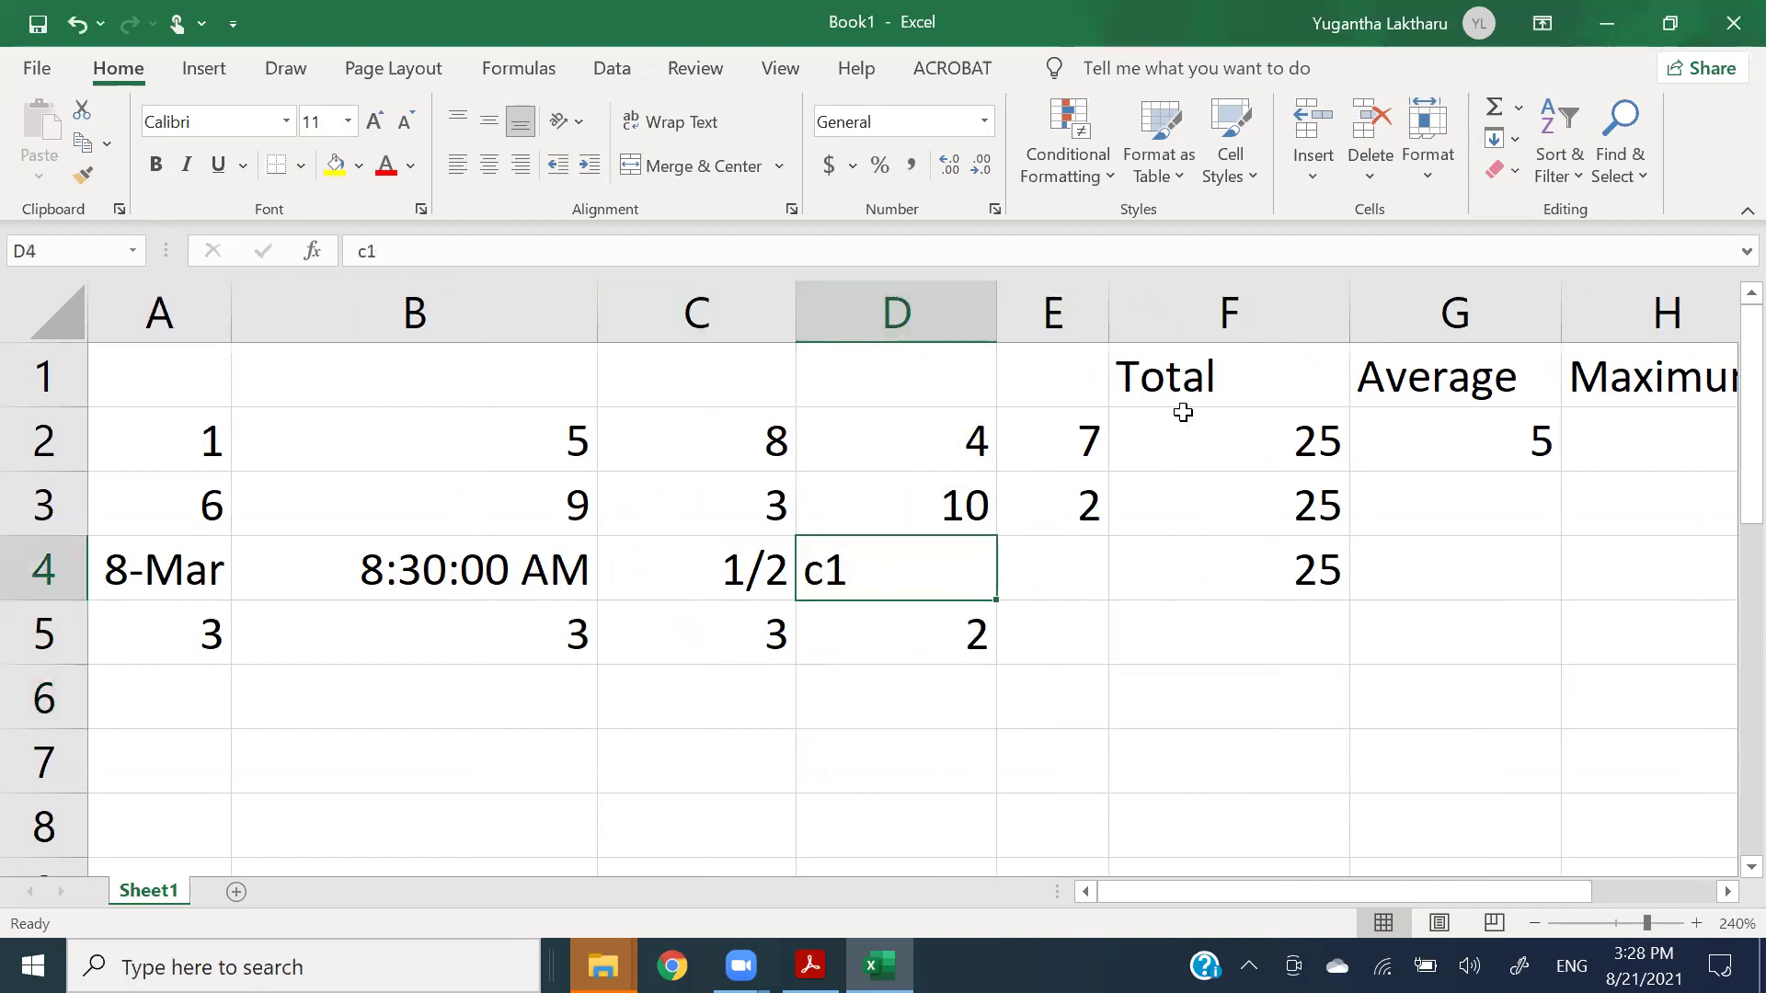
{"action": "left_click", "coordinate": [1282, 377]}
{"action": "left_click", "coordinate": [907, 571]}
{"action": "left_click", "coordinate": [1166, 371]}
{"action": "left_click_drag", "start_coordinate": [1021, 524], "coordinate": [918, 583]}
{"action": "left_click", "coordinate": [897, 575]}
{"action": "left_click", "coordinate": [502, 441]}
{"action": "left_click", "coordinate": [507, 515]}
{"action": "left_click", "coordinate": [517, 581]}
{"action": "left_click", "coordinate": [524, 630]}
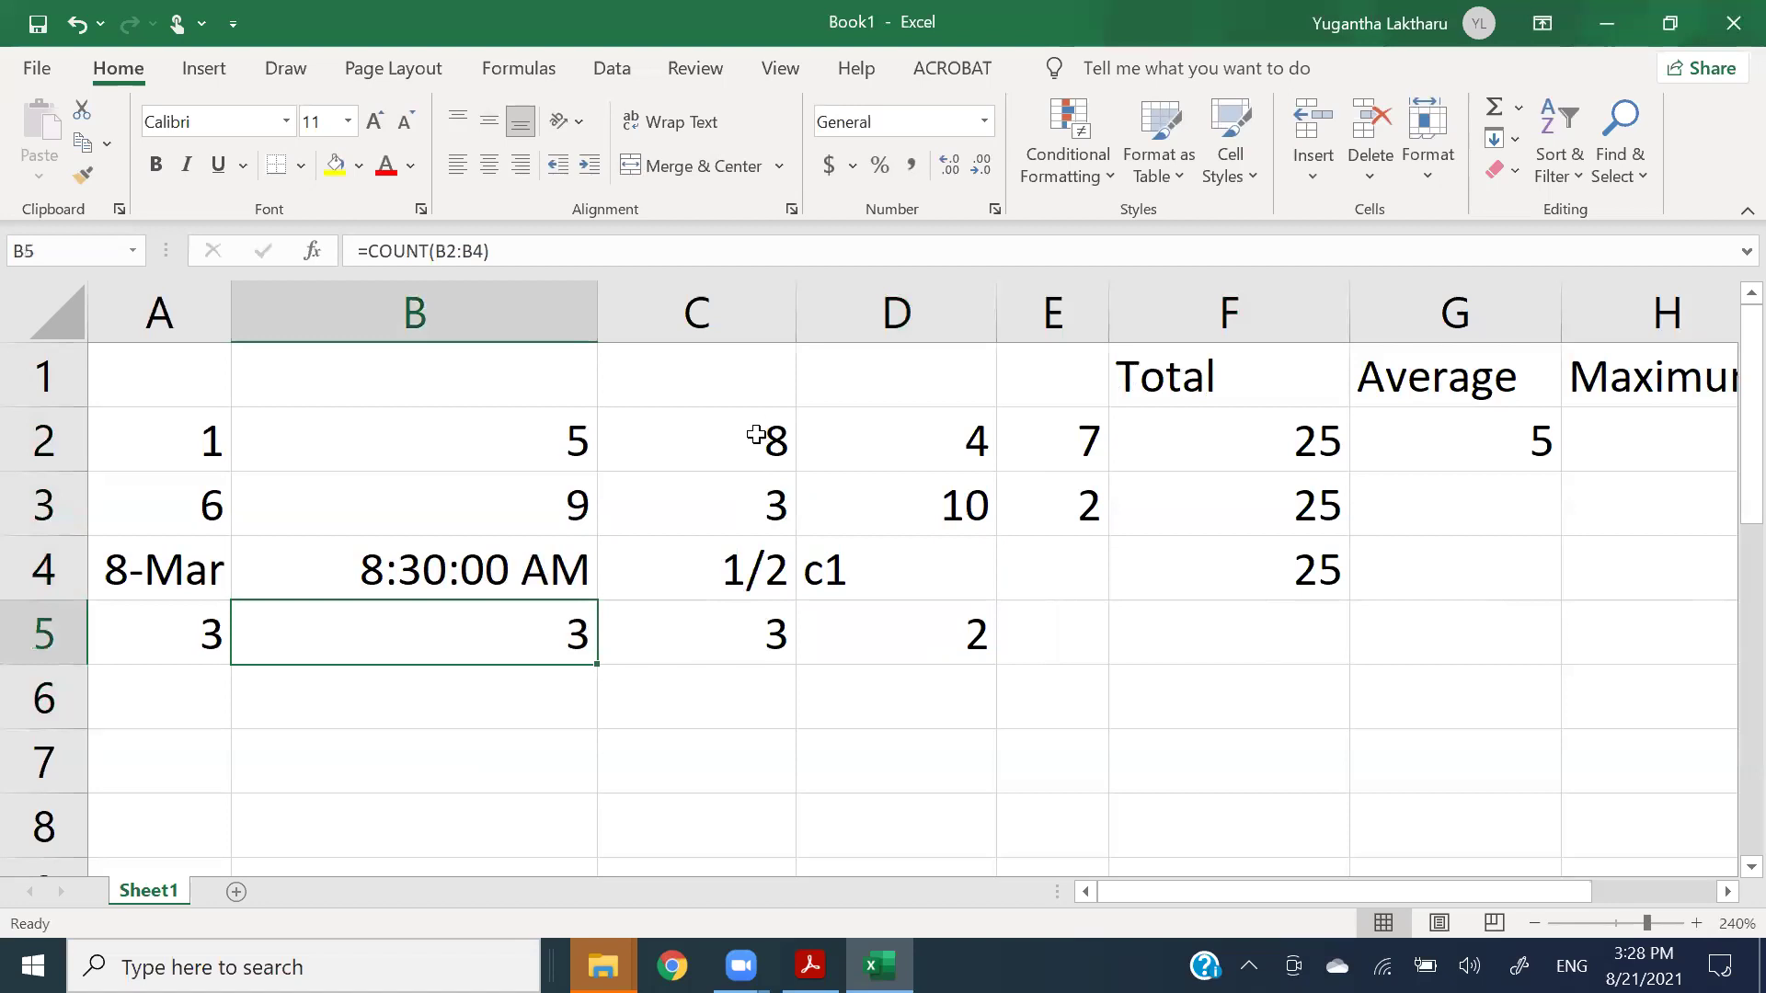
{"action": "left_click", "coordinate": [760, 437]}
{"action": "left_click", "coordinate": [749, 505]}
{"action": "left_click", "coordinate": [736, 581]}
{"action": "left_click", "coordinate": [749, 652]}
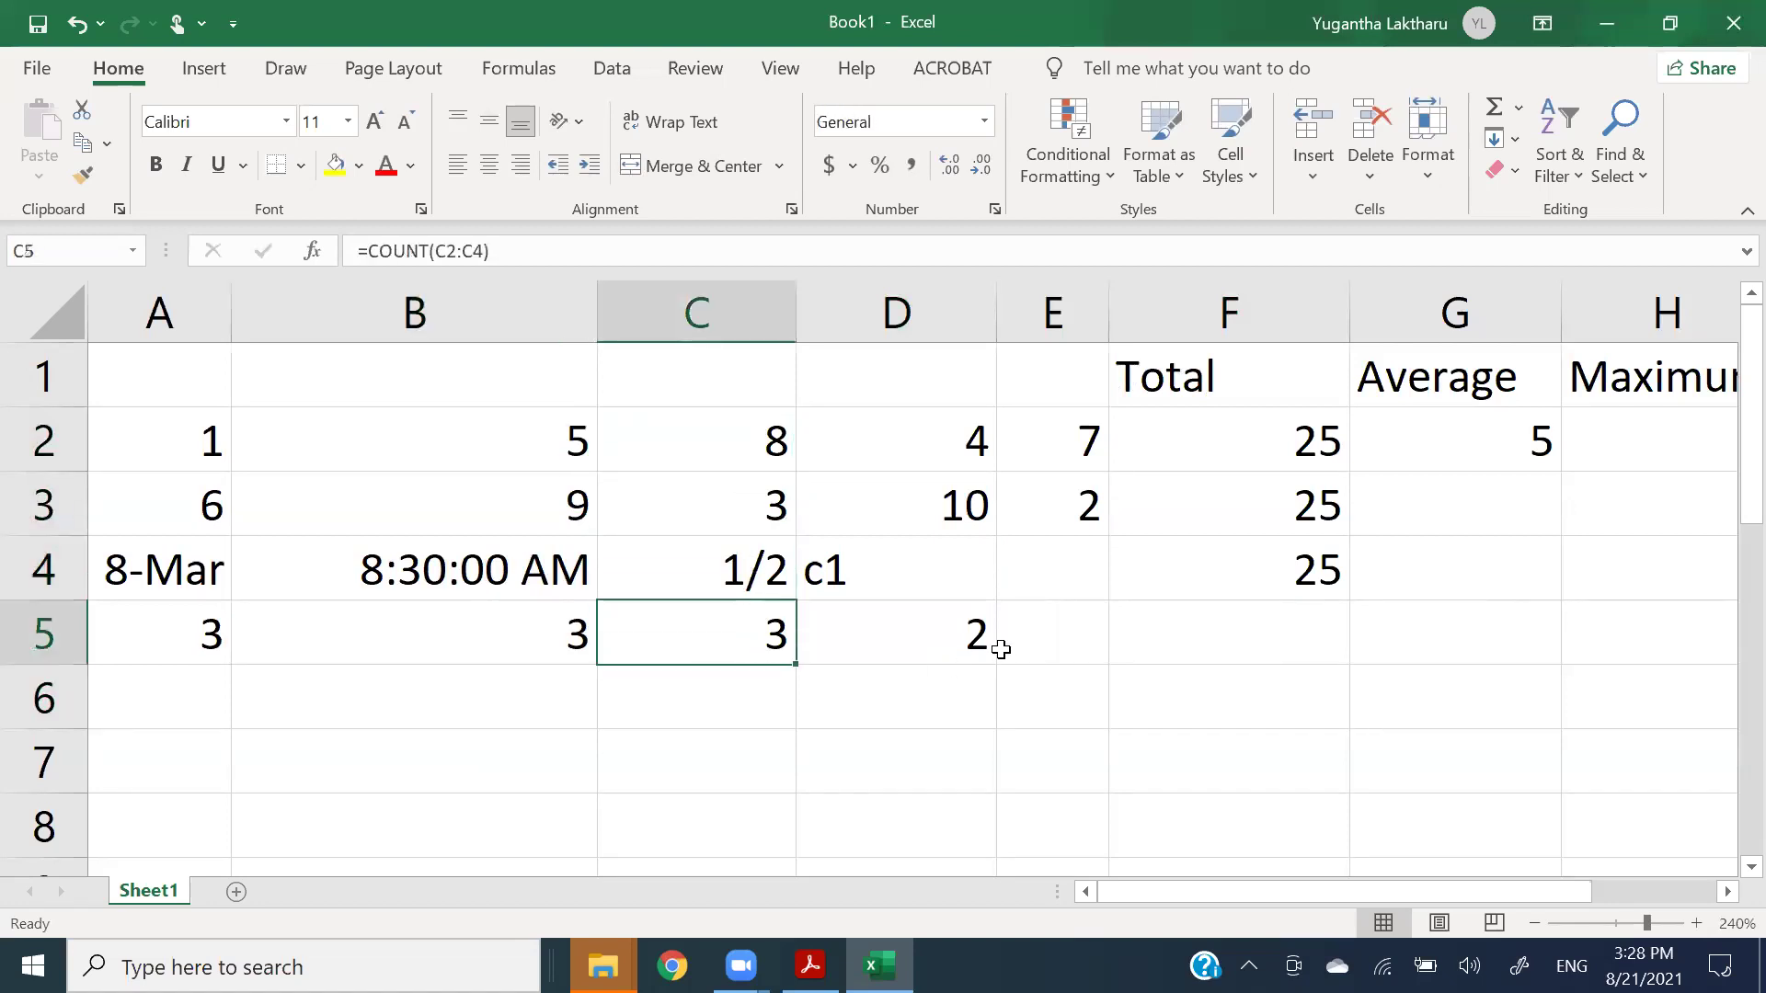
{"action": "left_click", "coordinate": [942, 638]}
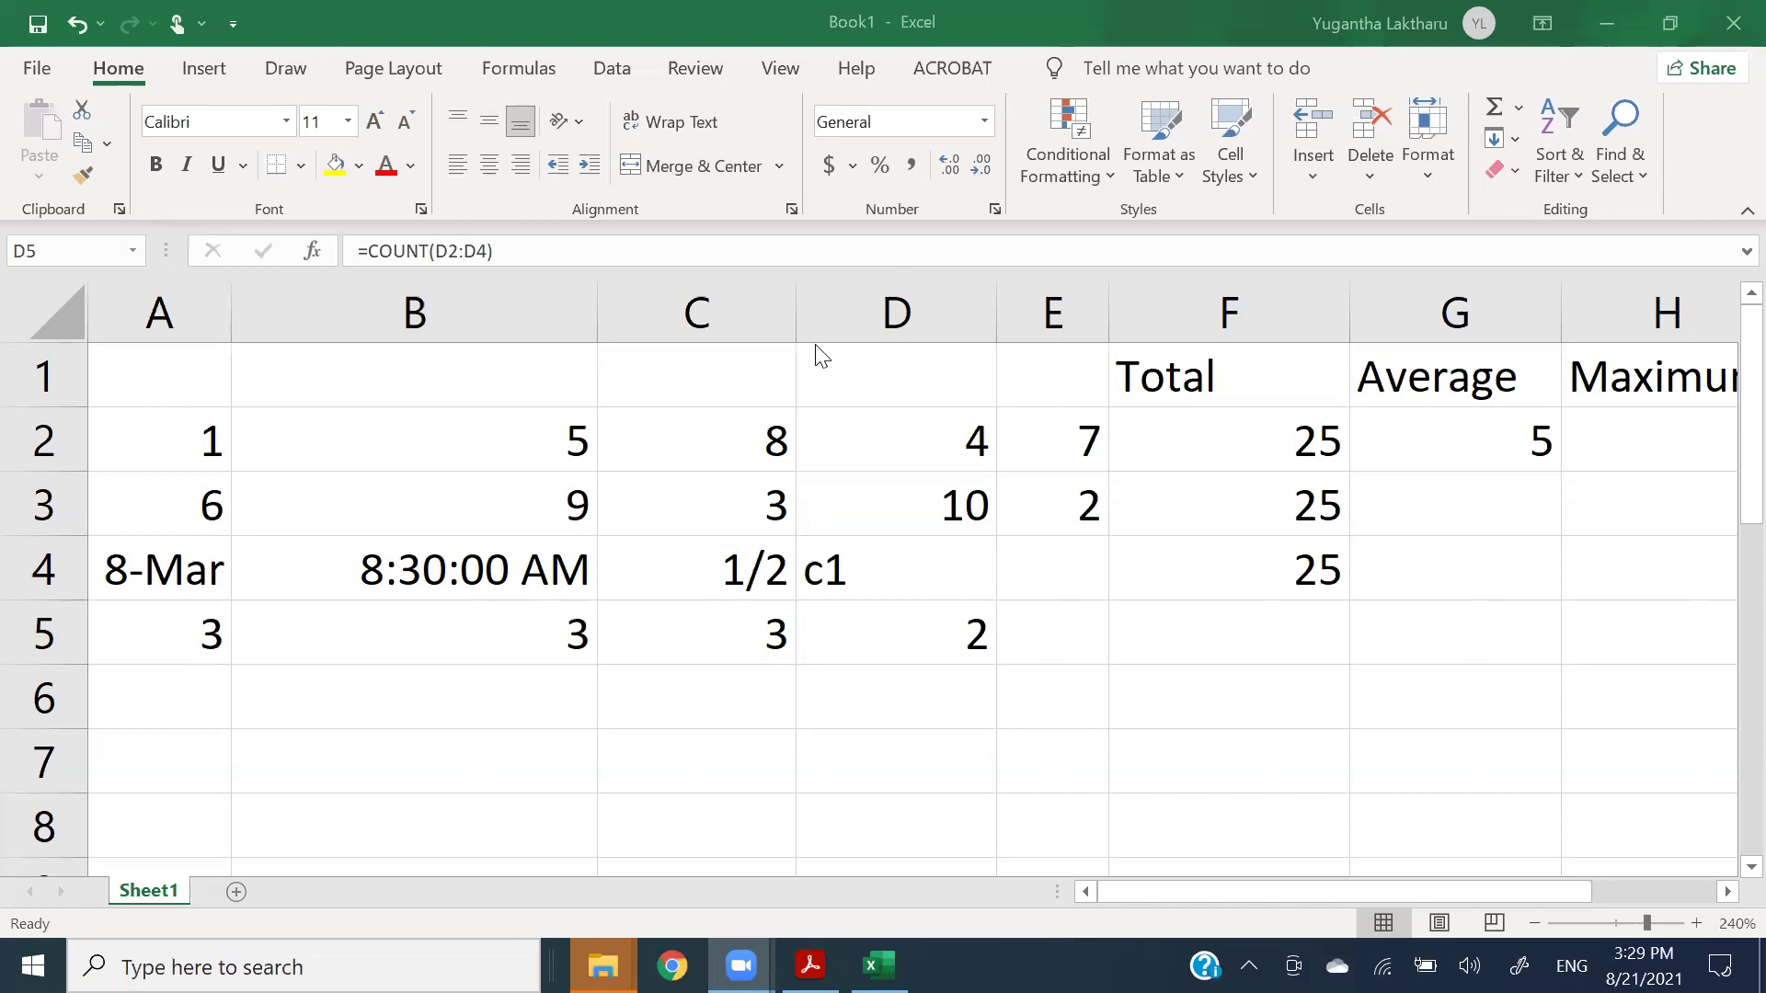
- Switch to ICT G-10 E.pdf in Adobe Acrobat Reader and review the basic functions table and the SUM formula examples in Table 7.9
{"action": "key", "text": "alt+Tab"}
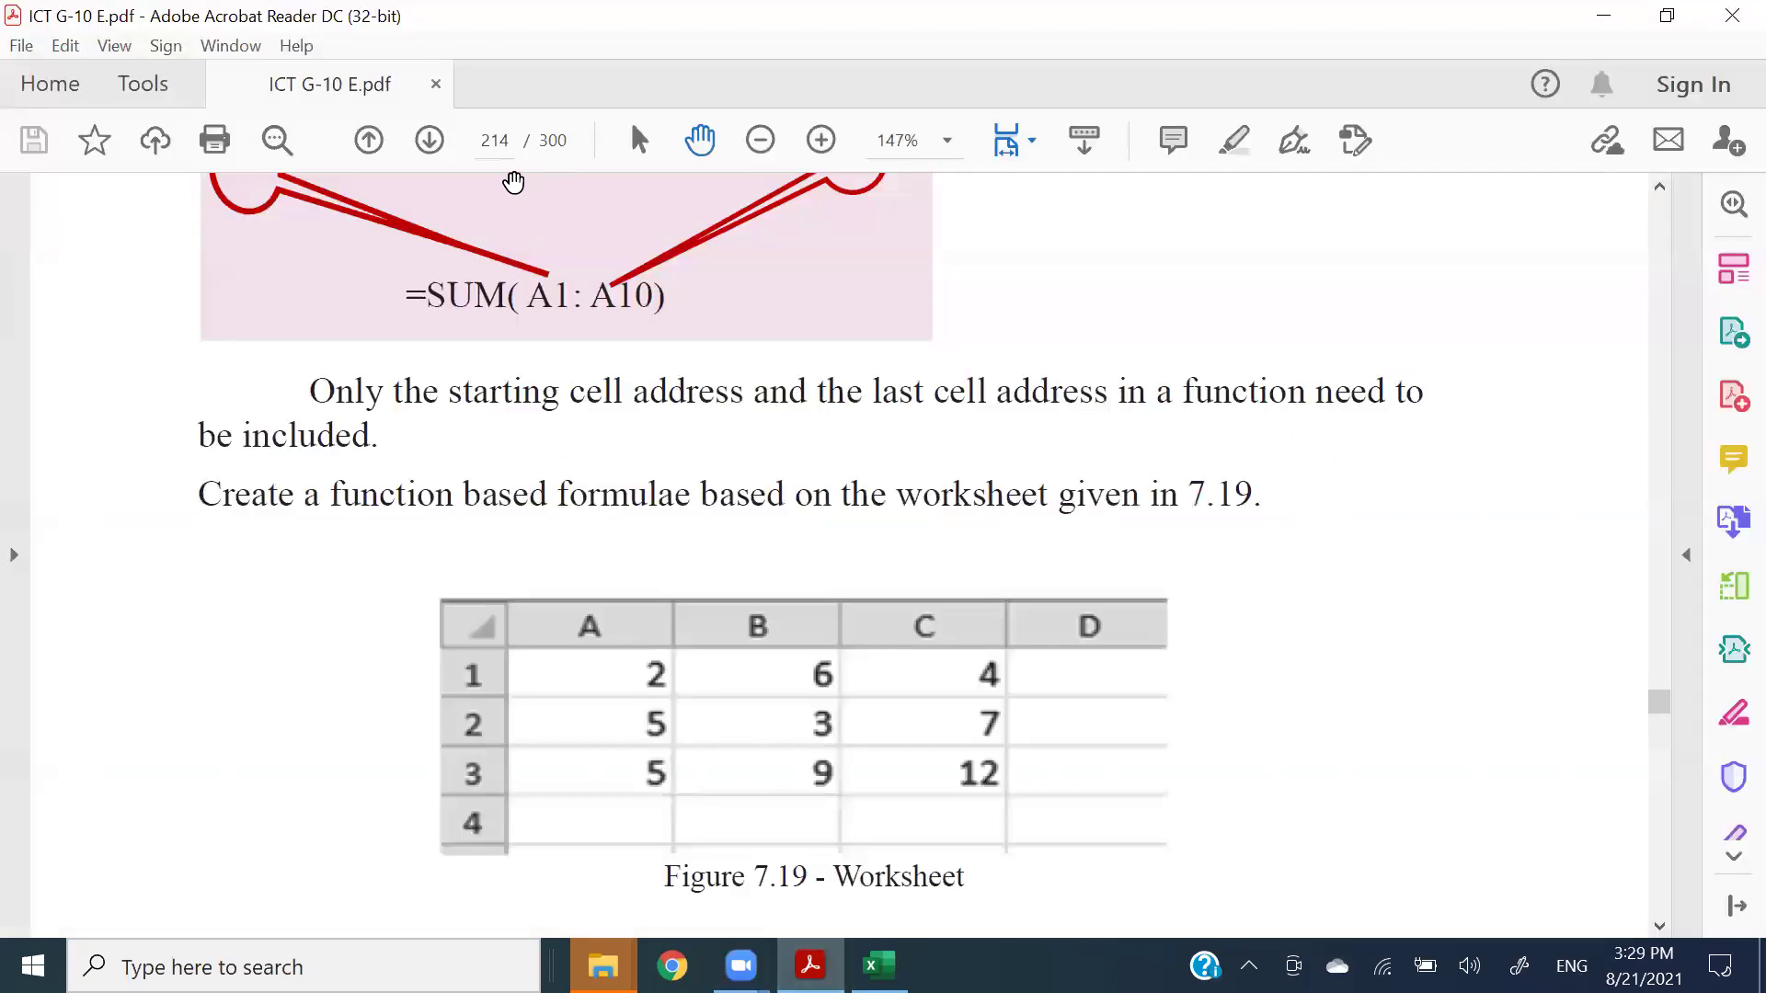
{"action": "scroll", "coordinate": [1228, 347], "scroll_direction": "up", "scroll_amount": 12}
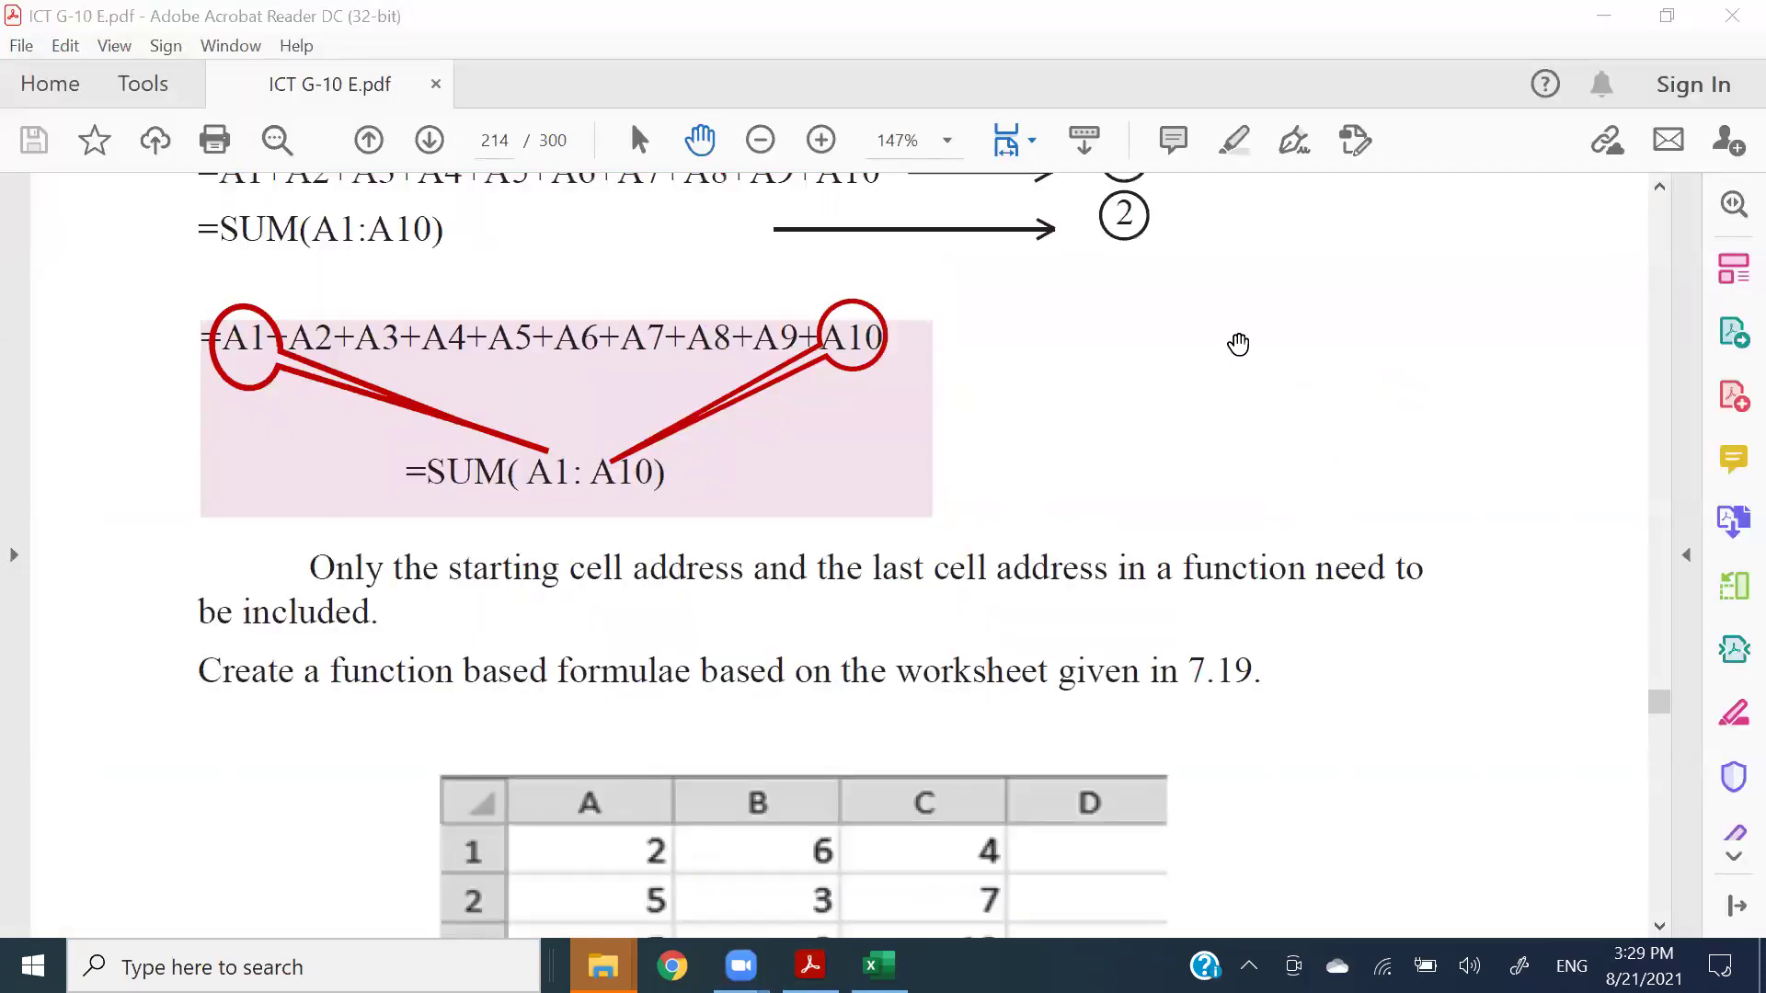
{"action": "scroll", "coordinate": [1234, 343], "scroll_direction": "up", "scroll_amount": 14}
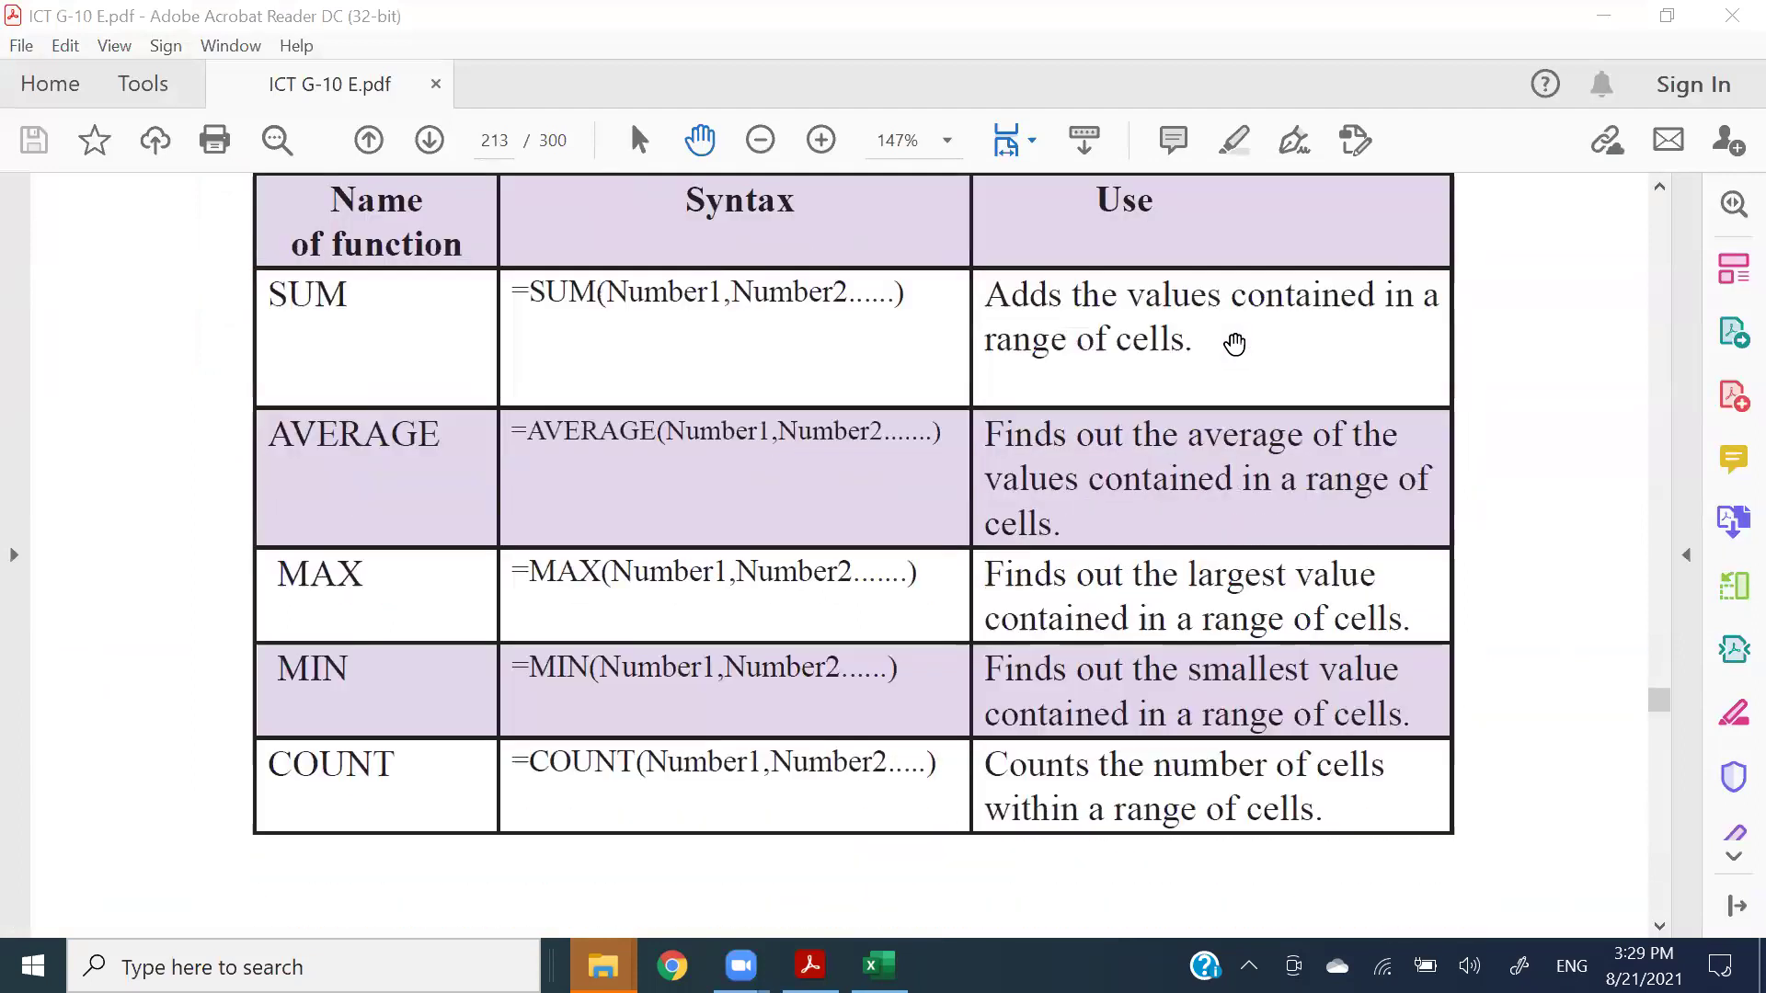
{"action": "scroll", "coordinate": [1235, 343], "scroll_direction": "down", "scroll_amount": 5}
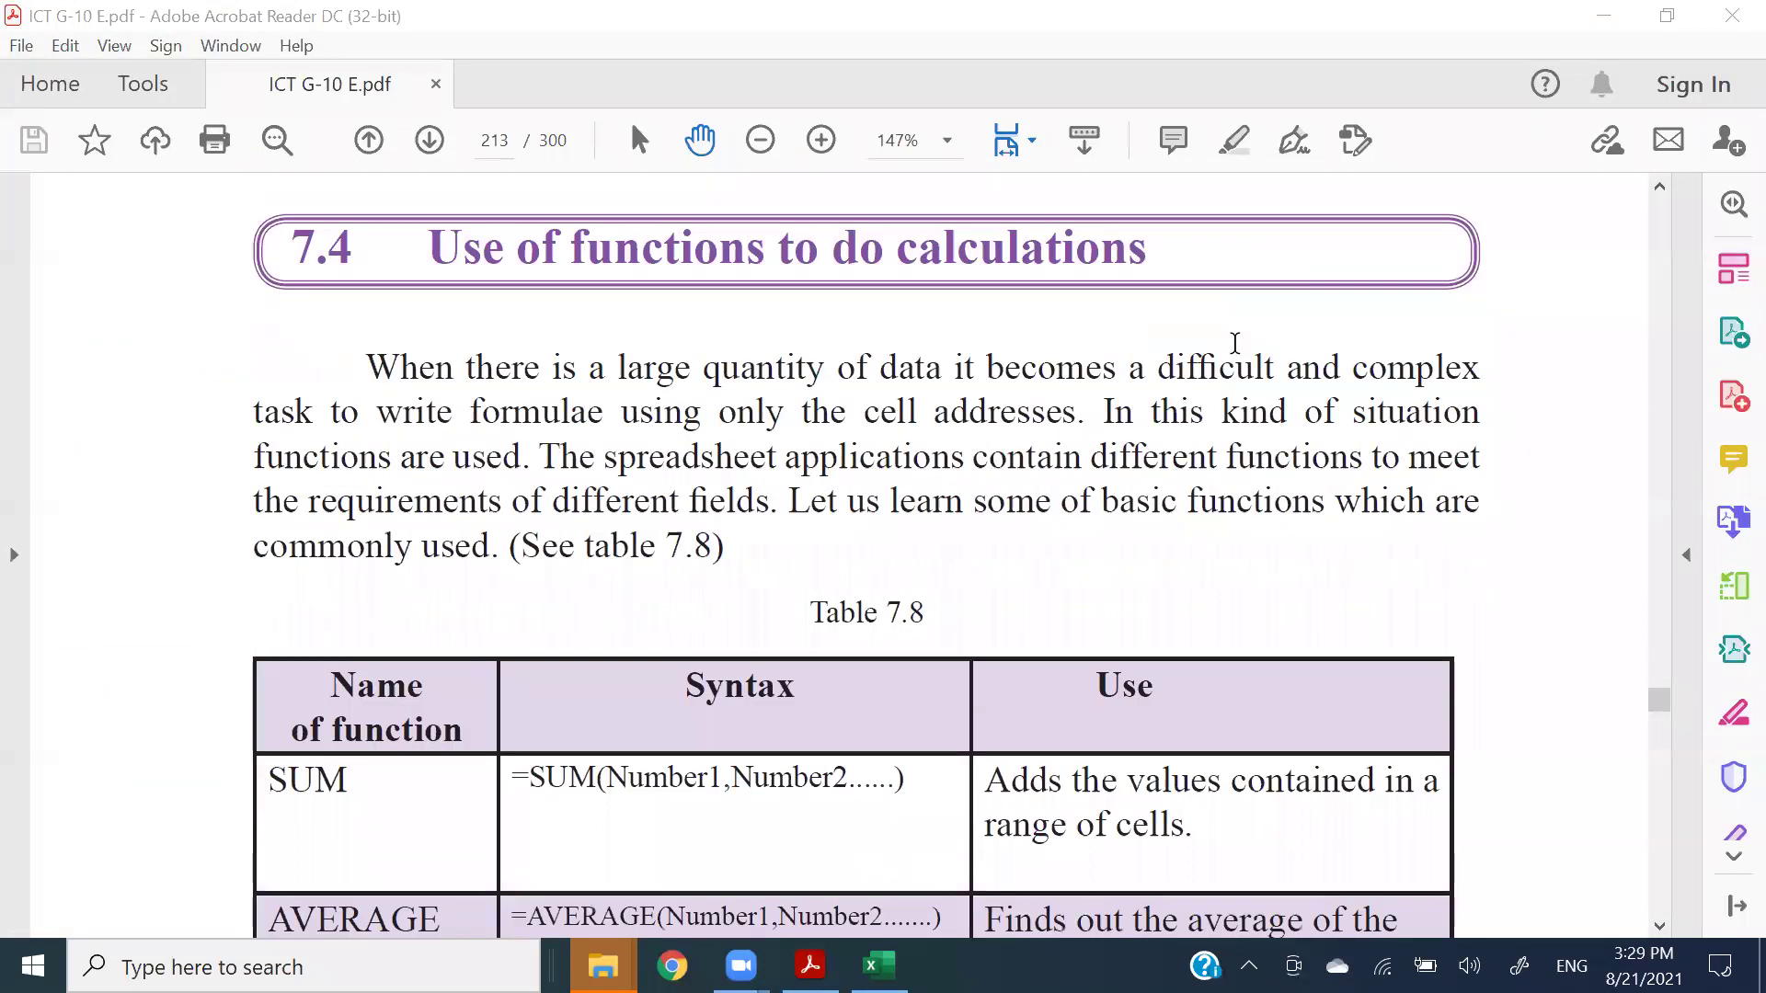
{"action": "scroll", "coordinate": [1235, 343], "scroll_direction": "down", "scroll_amount": 2}
{"action": "scroll", "coordinate": [1234, 343], "scroll_direction": "down", "scroll_amount": 11}
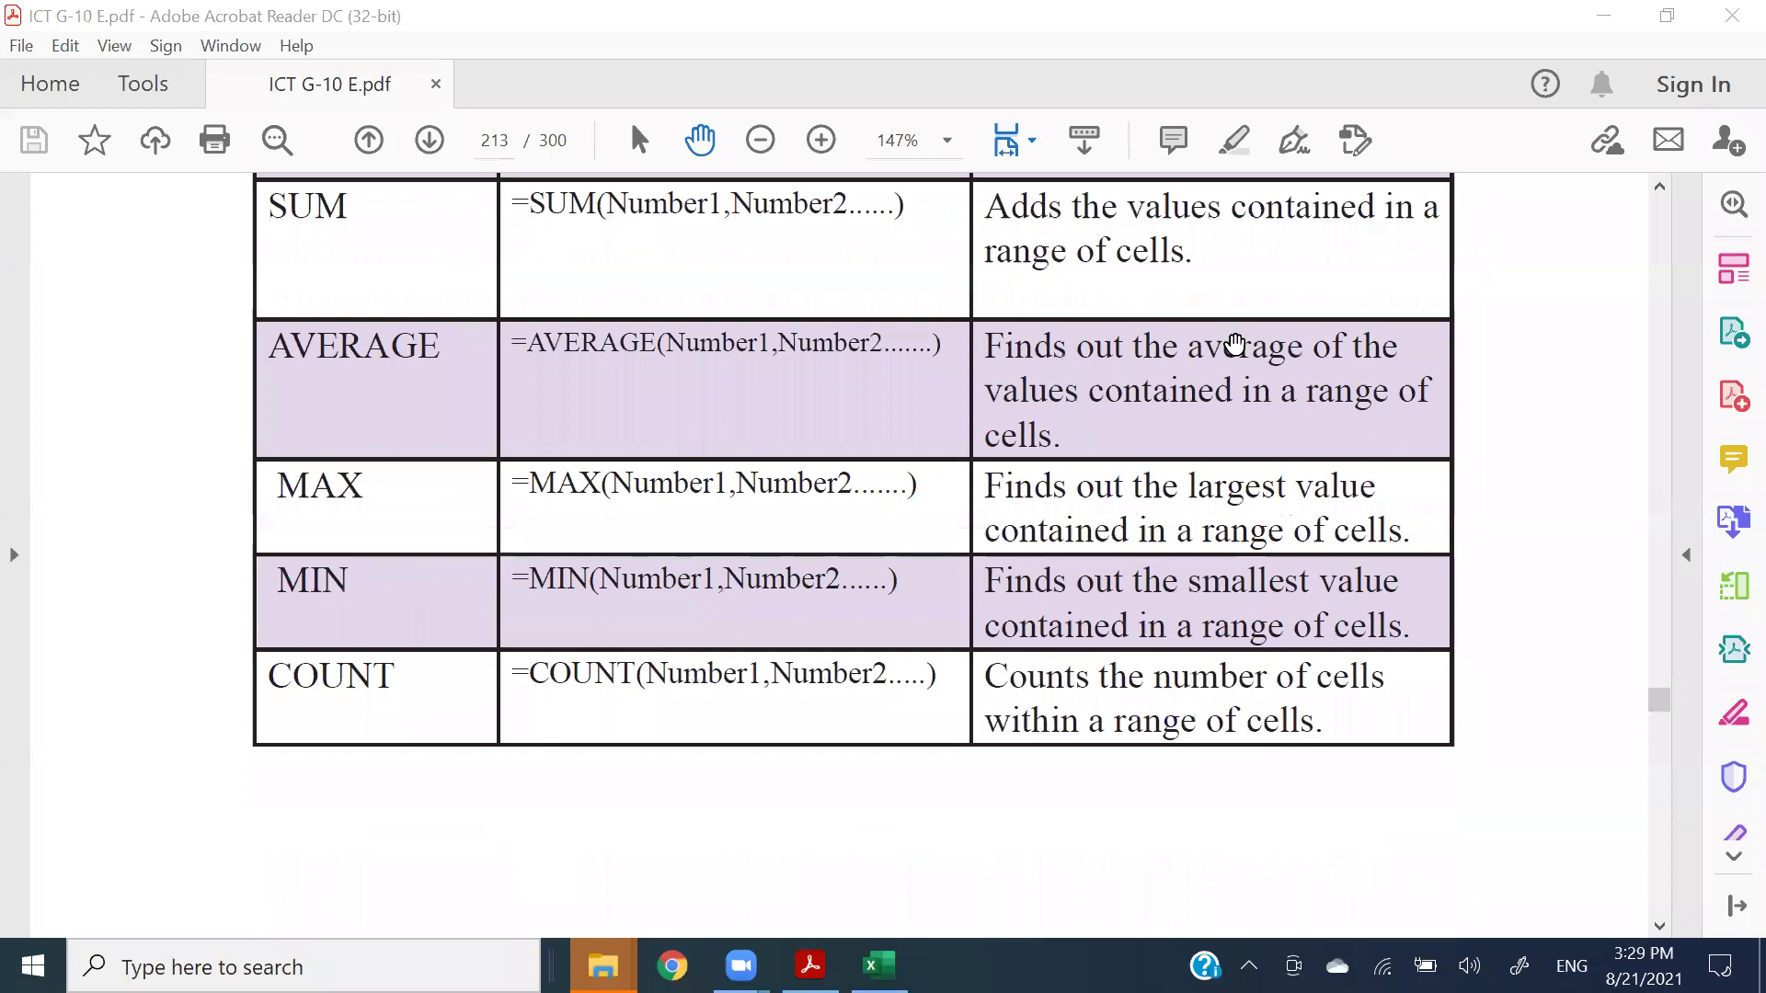
{"action": "scroll", "coordinate": [1233, 346], "scroll_direction": "down", "scroll_amount": 15}
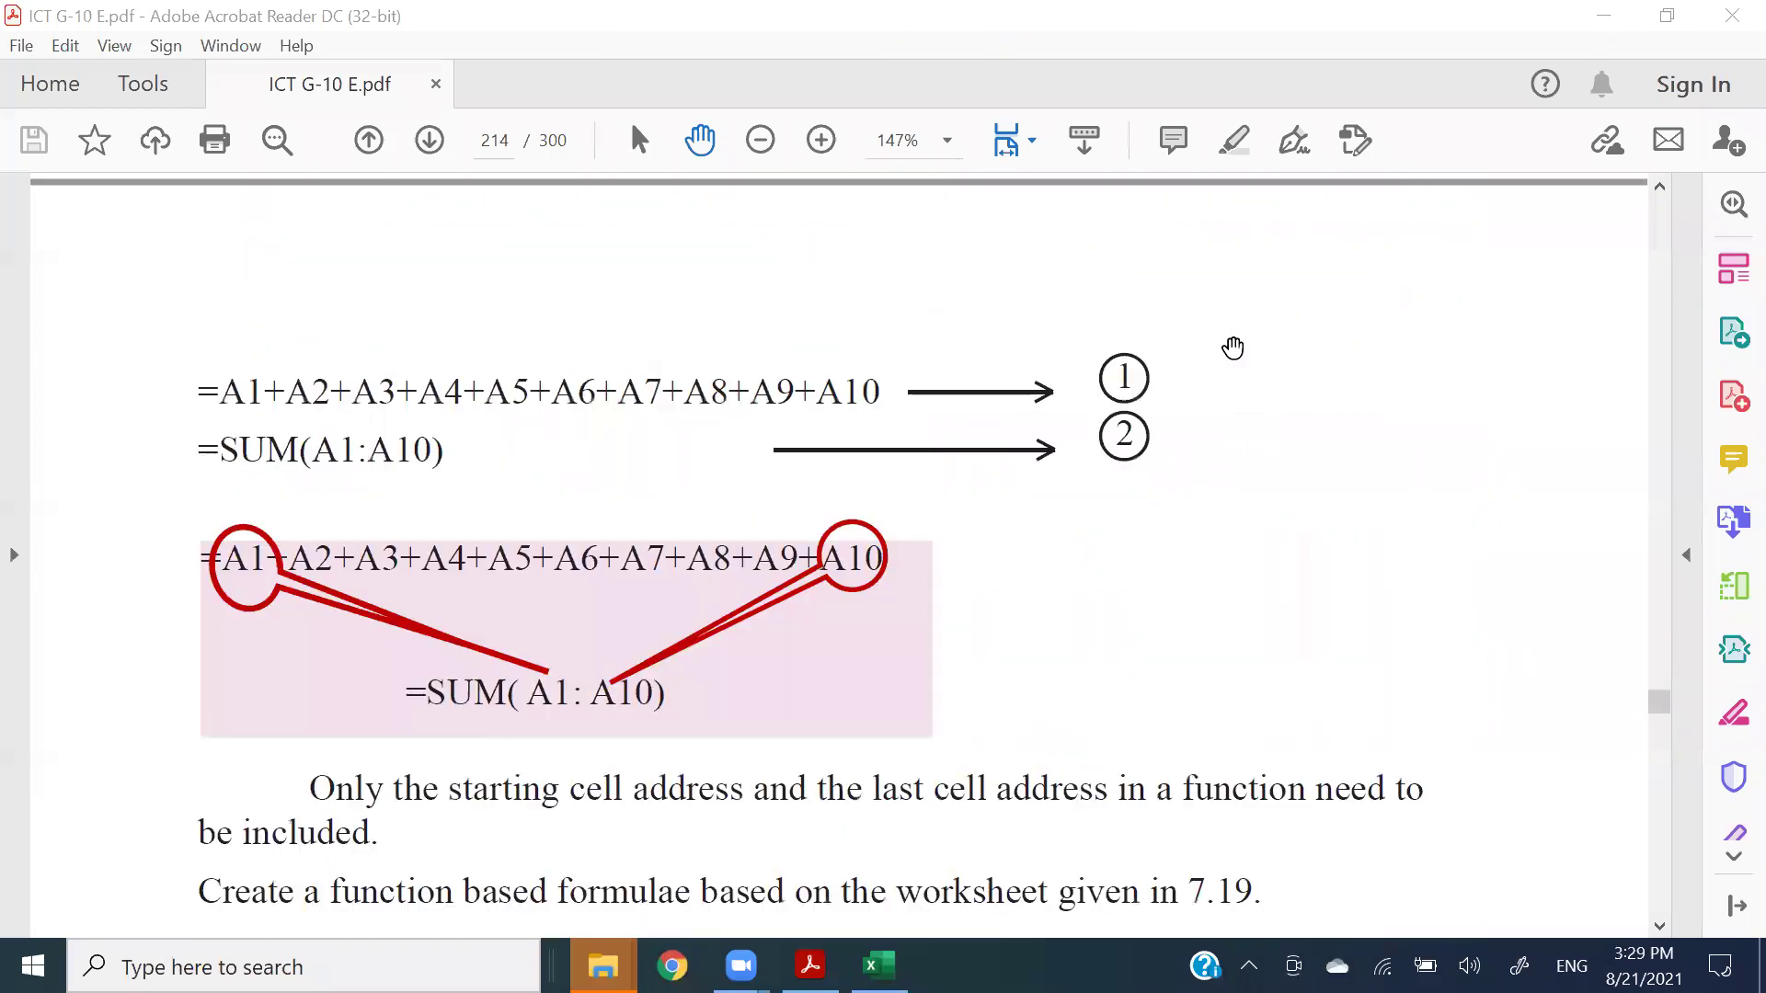
{"action": "scroll", "coordinate": [1235, 347], "scroll_direction": "down", "scroll_amount": 3}
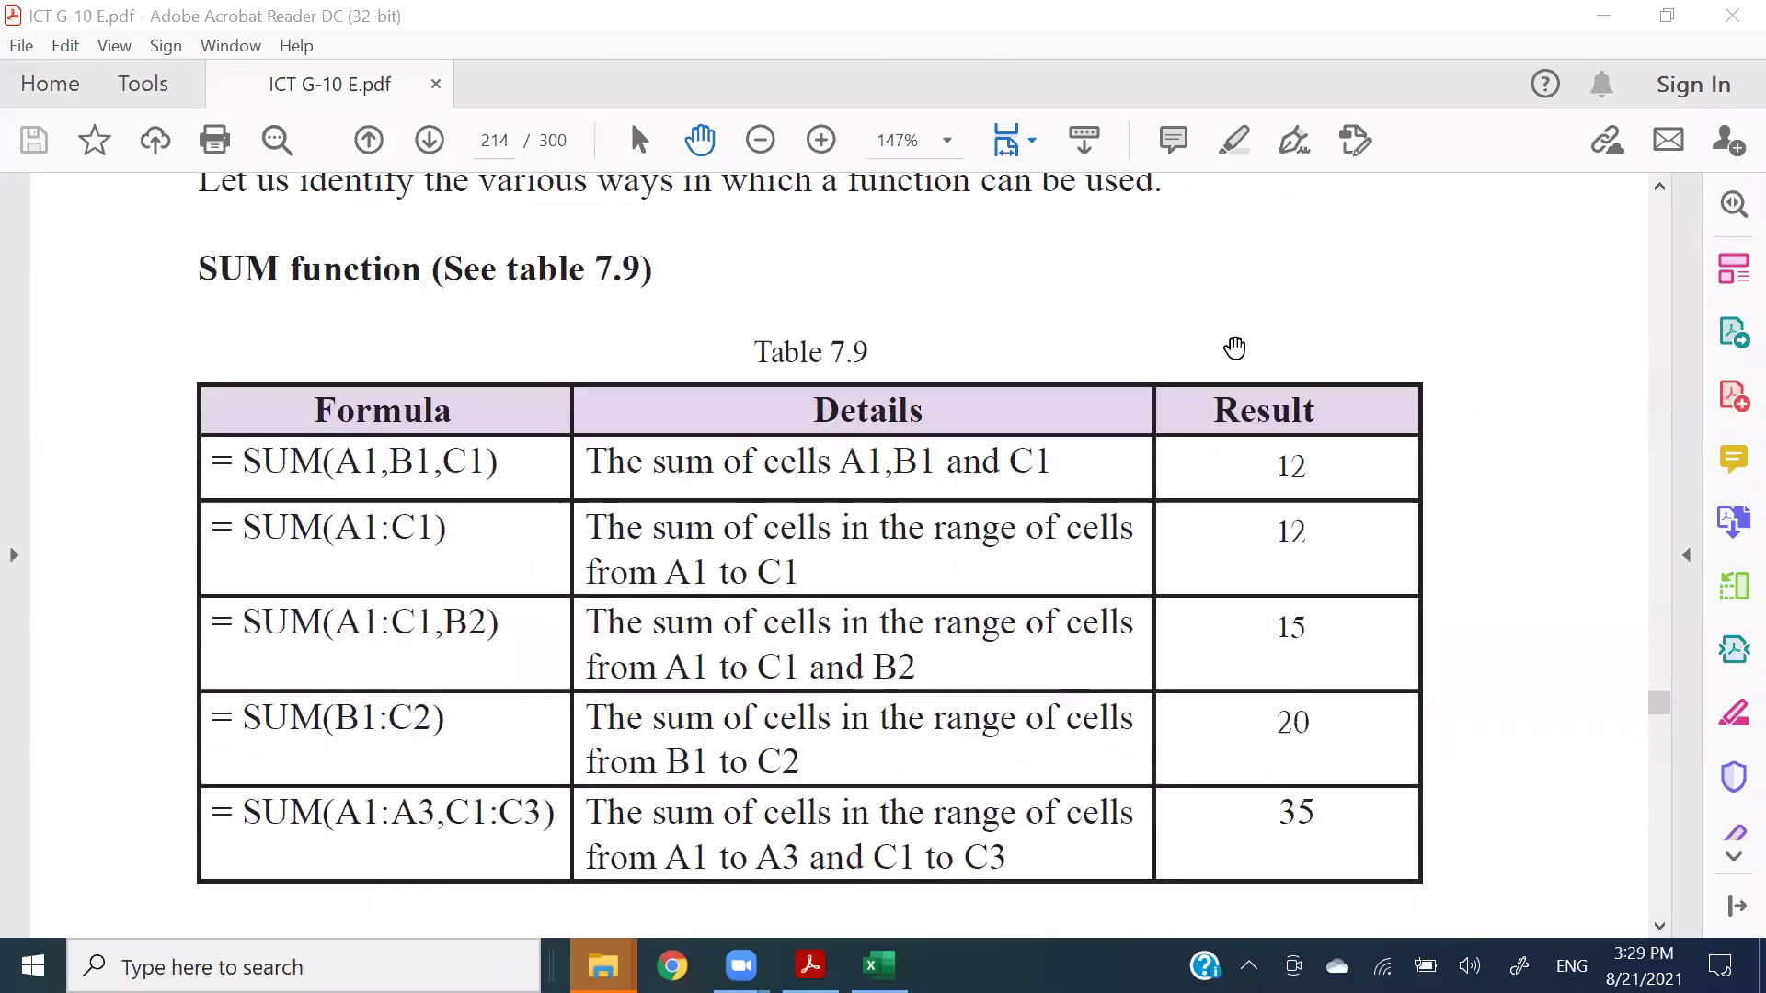
{"action": "scroll", "coordinate": [1235, 347], "scroll_direction": "down", "scroll_amount": 3}
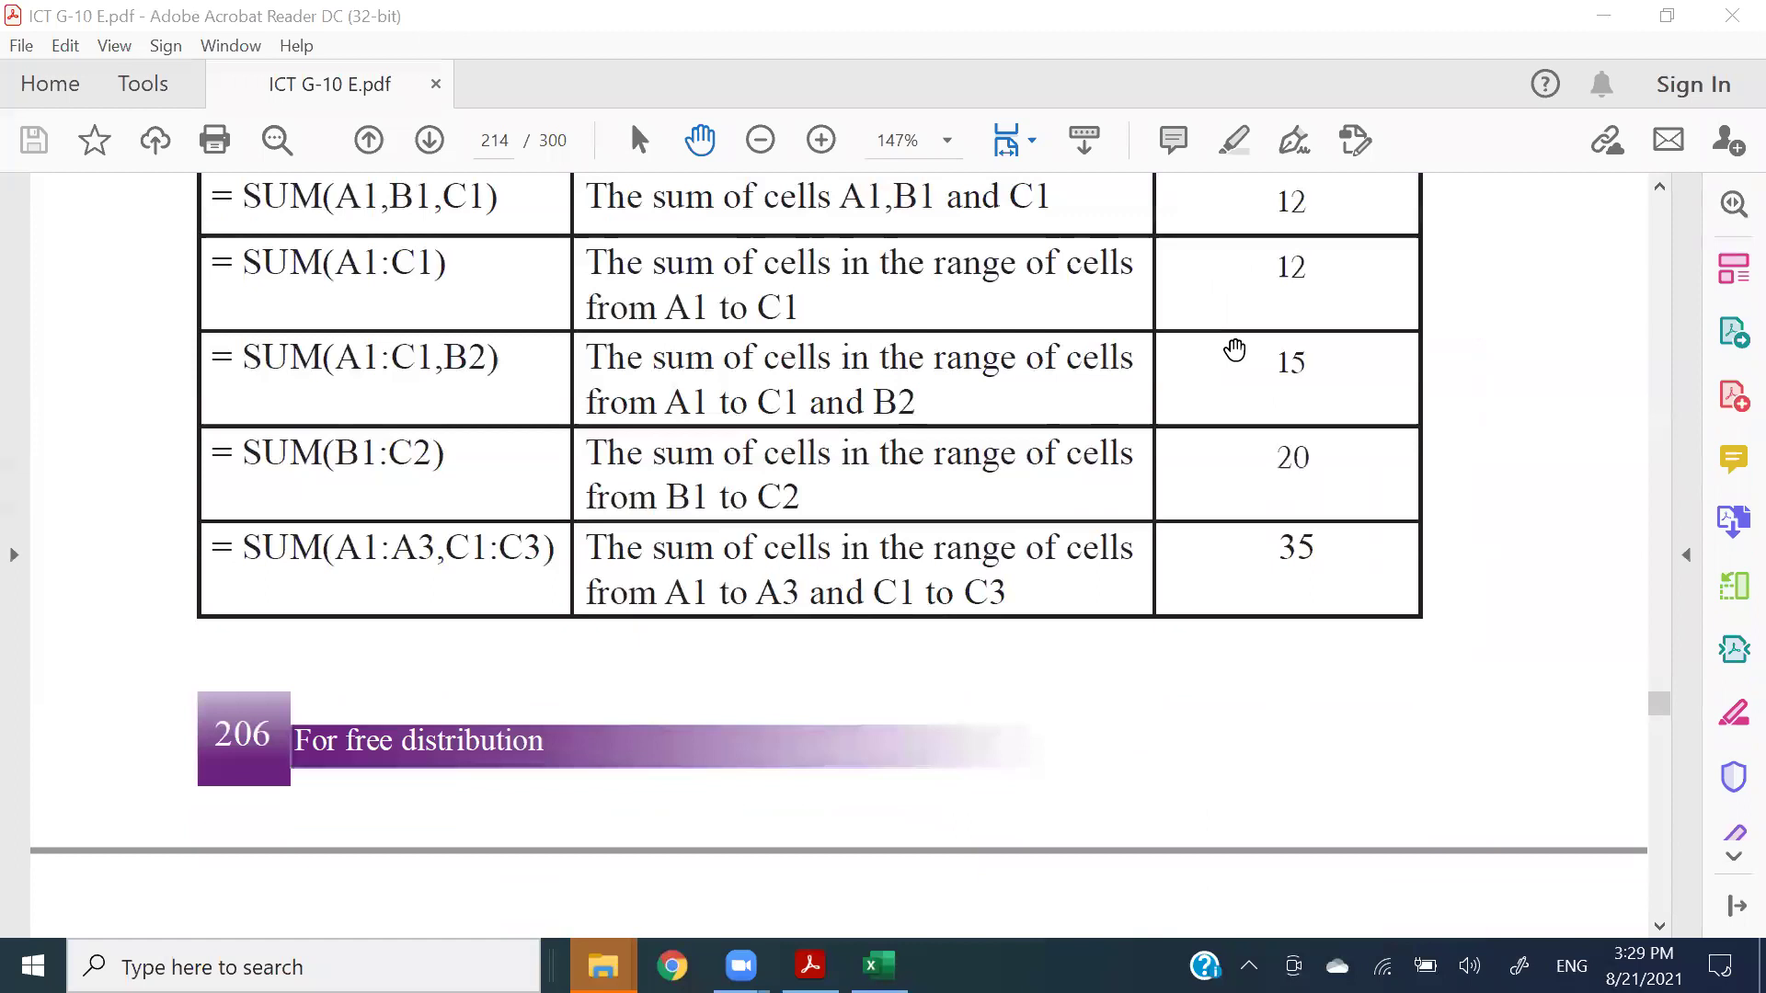
- Examine the ranges A1:A3 and C1:C3 in the last SUM formula of Table 7.9
{"action": "scroll", "coordinate": [1234, 348], "scroll_direction": "up", "scroll_amount": 1}
{"action": "scroll", "coordinate": [1234, 348], "scroll_direction": "up", "scroll_amount": 1}
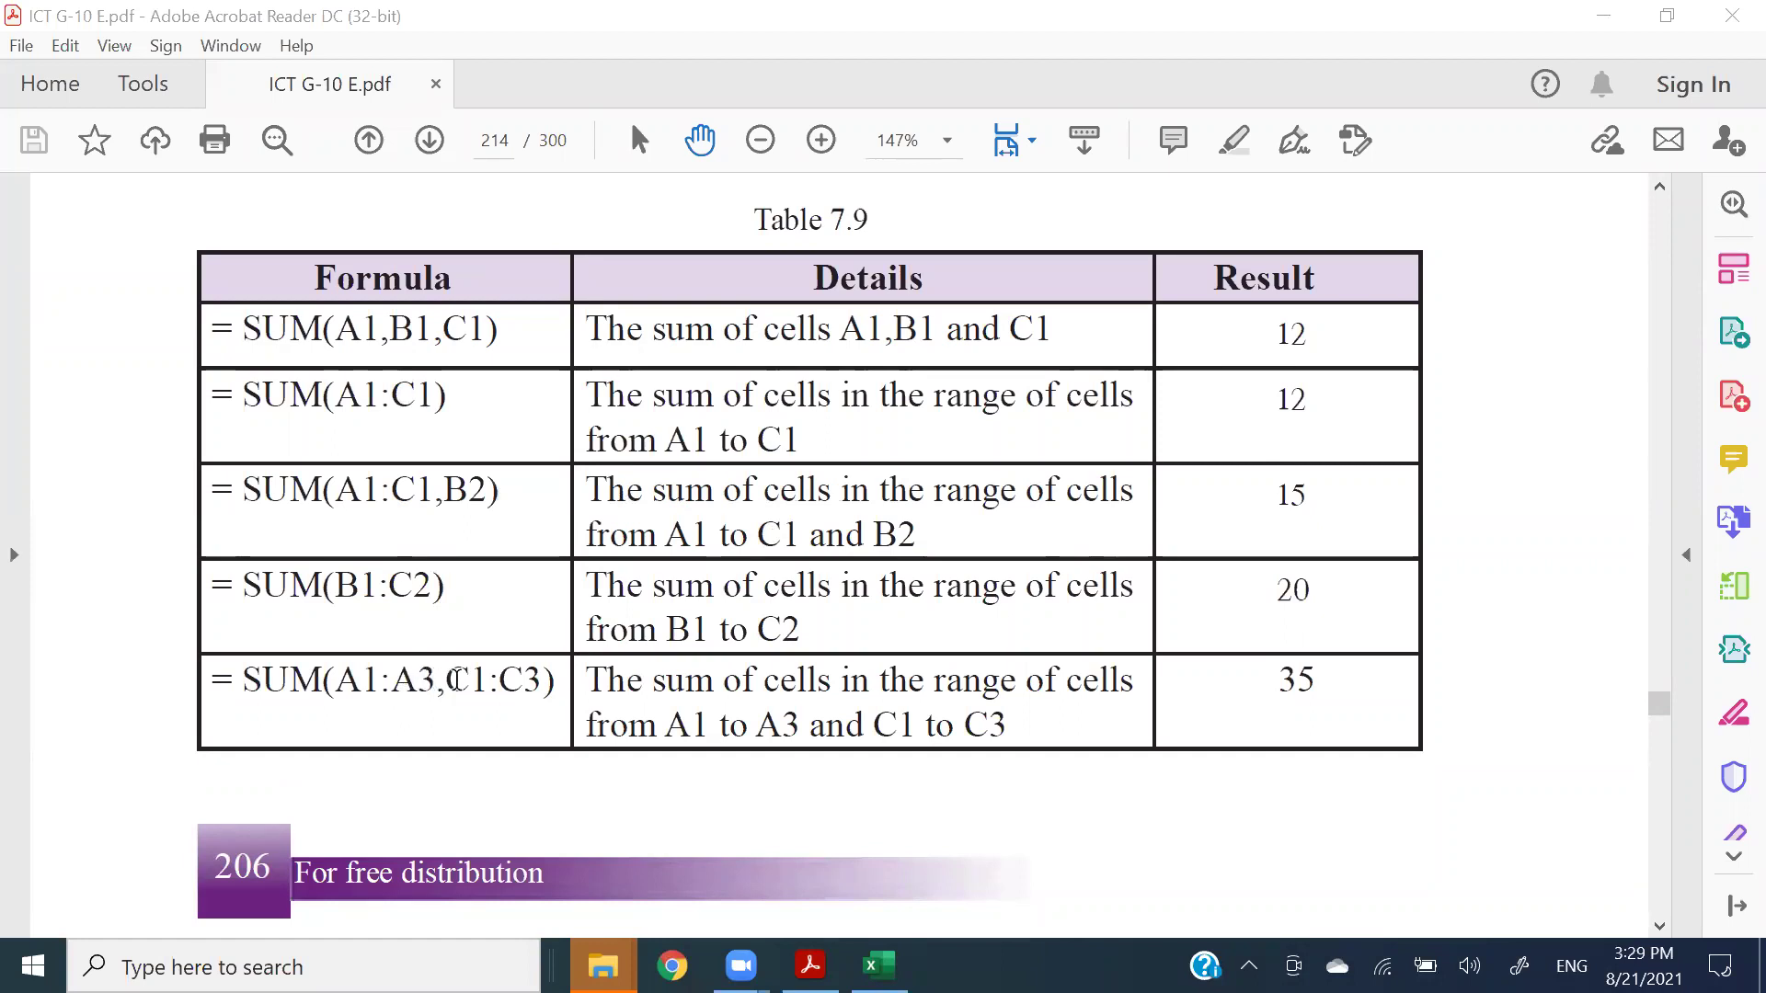
{"action": "left_click", "coordinate": [347, 678]}
{"action": "left_click_drag", "start_coordinate": [337, 681], "coordinate": [430, 681]}
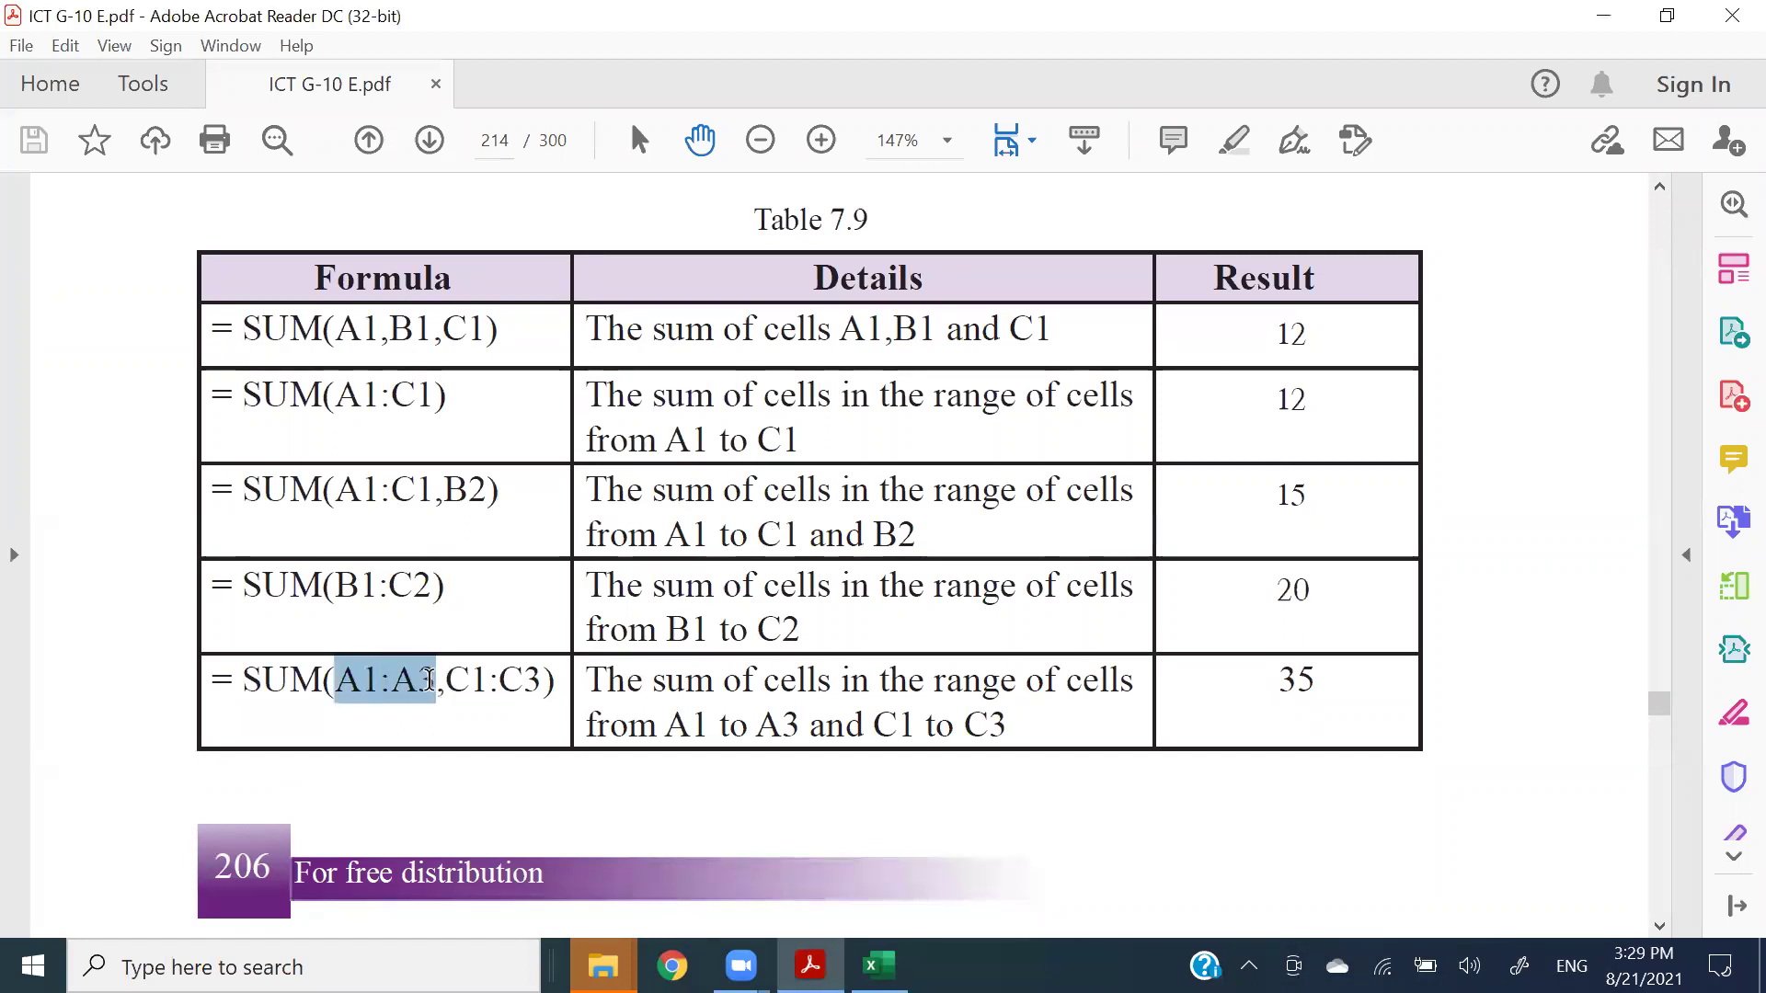
{"action": "left_click", "coordinate": [449, 682]}
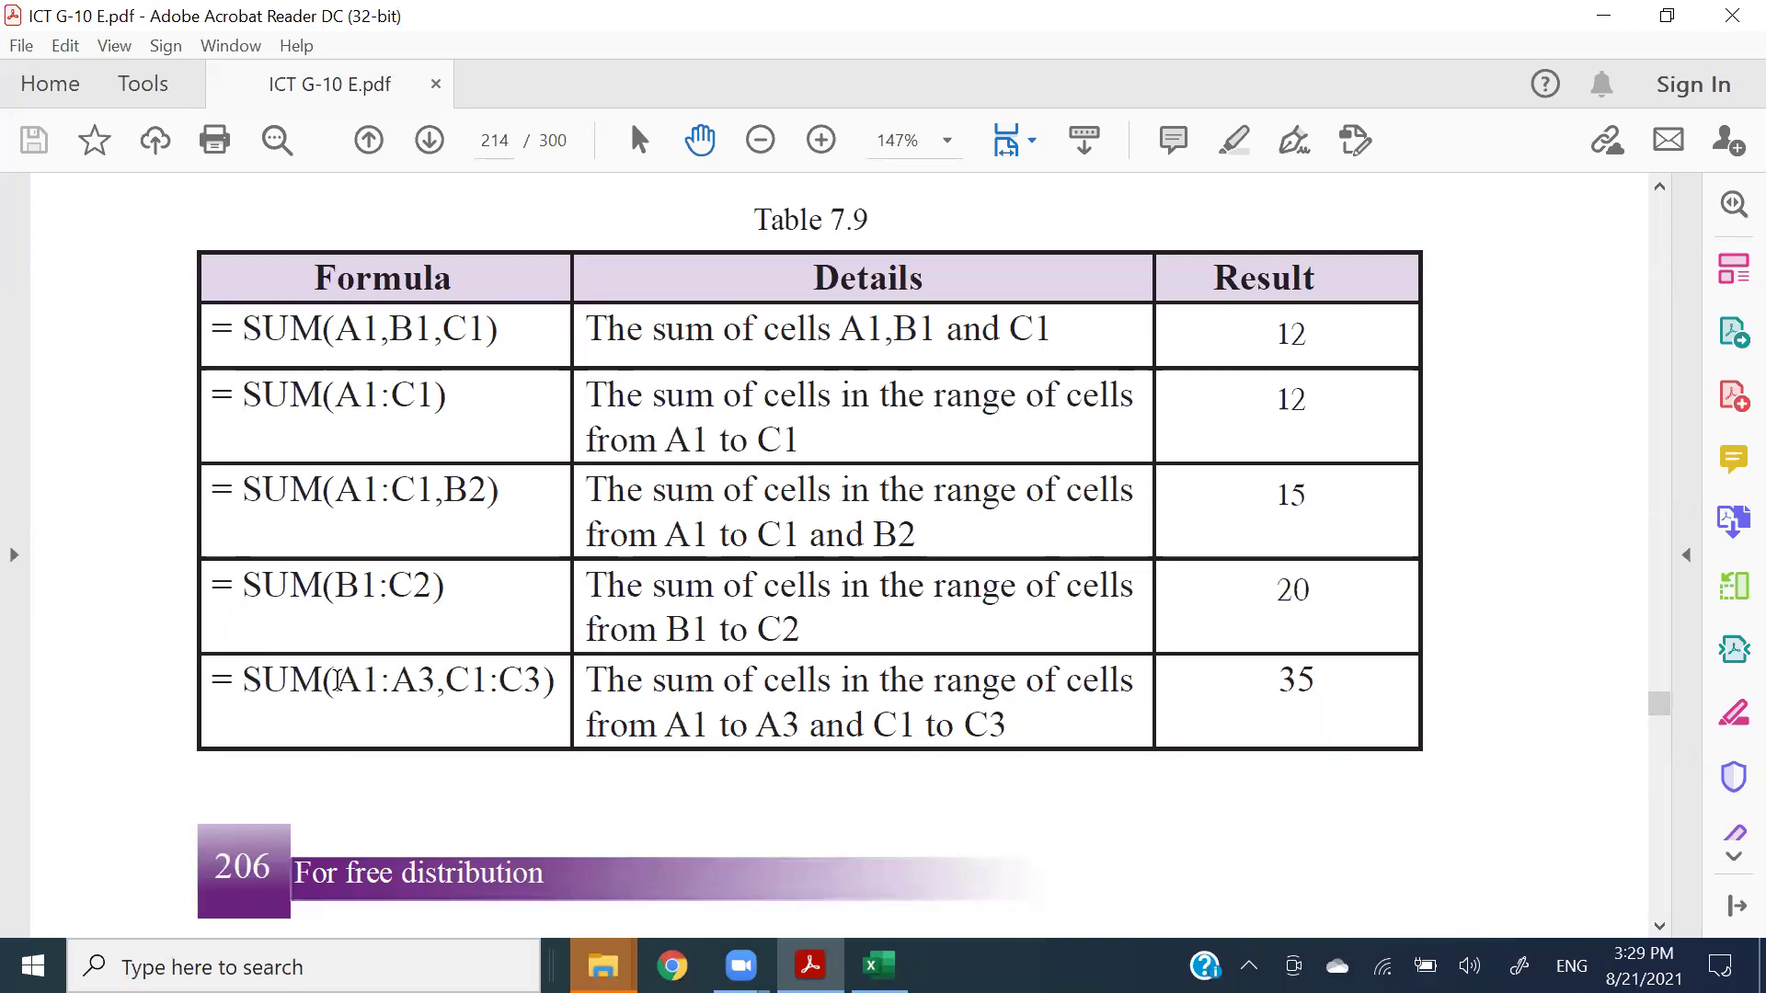
{"action": "left_click_drag", "start_coordinate": [339, 681], "coordinate": [541, 686]}
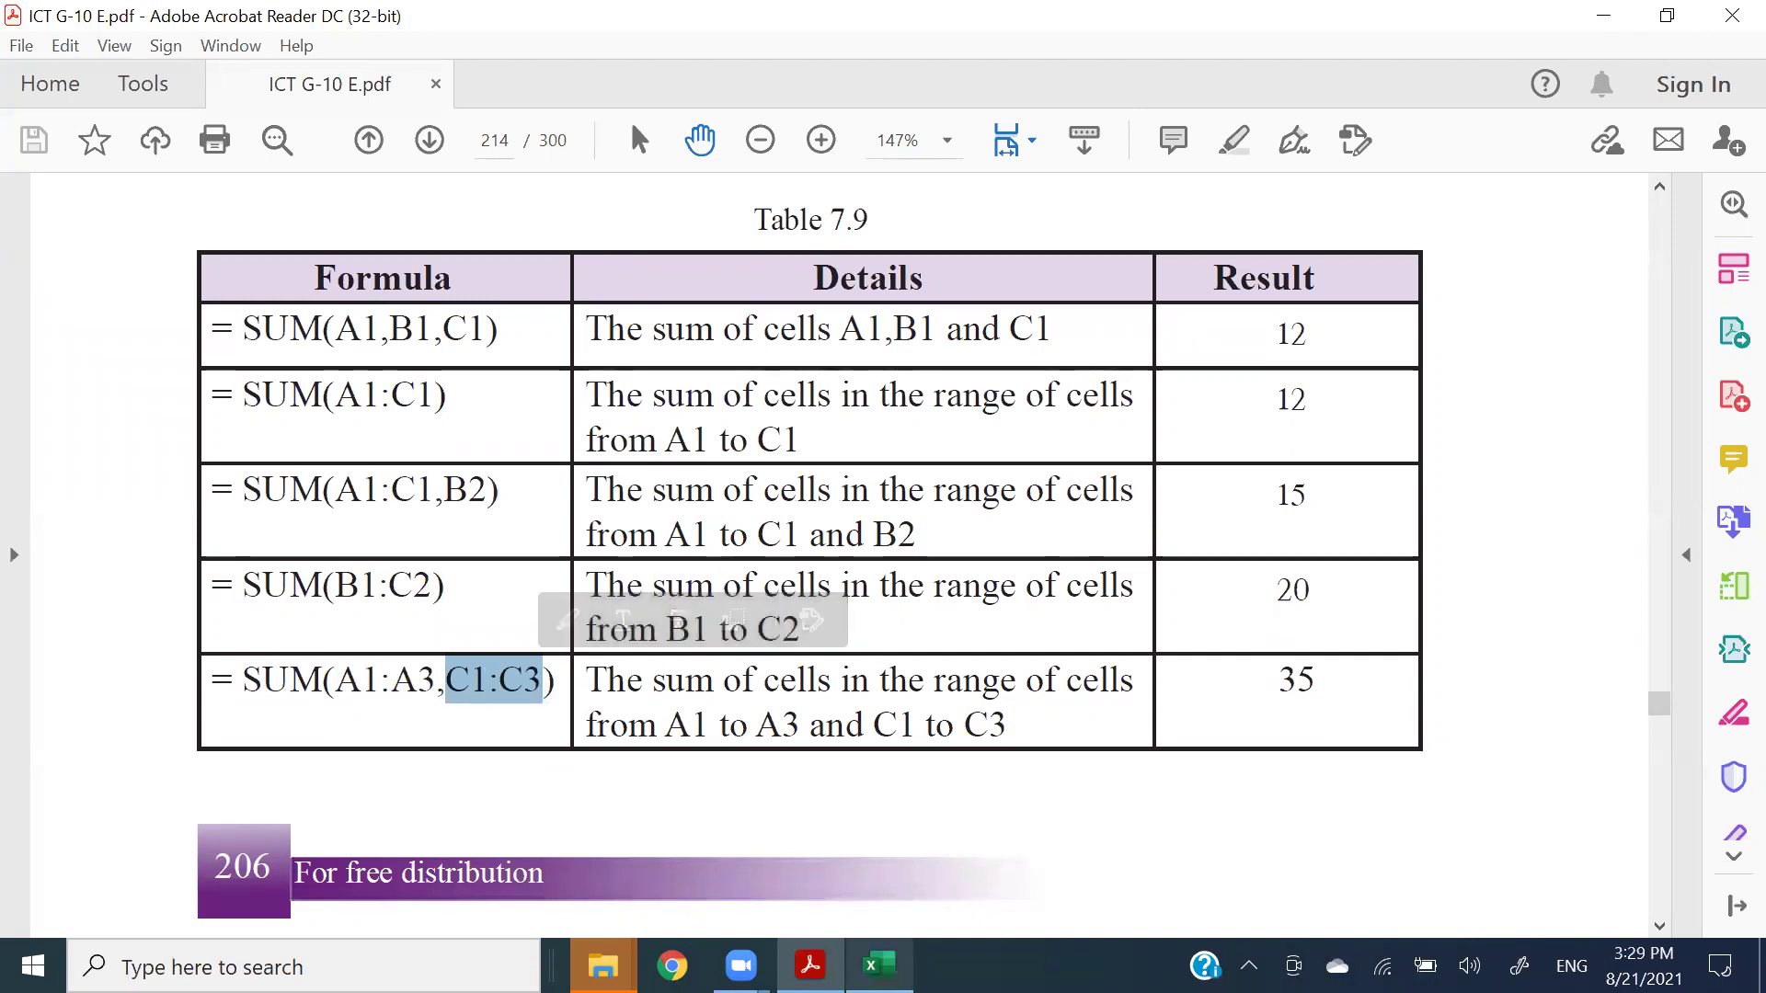
- Switch to the Excel workbook Book1 and select the separate ranges A2:B2 and D3:E3 together
{"action": "left_click", "coordinate": [879, 966]}
{"action": "left_click", "coordinate": [800, 782]}
{"action": "left_click", "coordinate": [653, 806]}
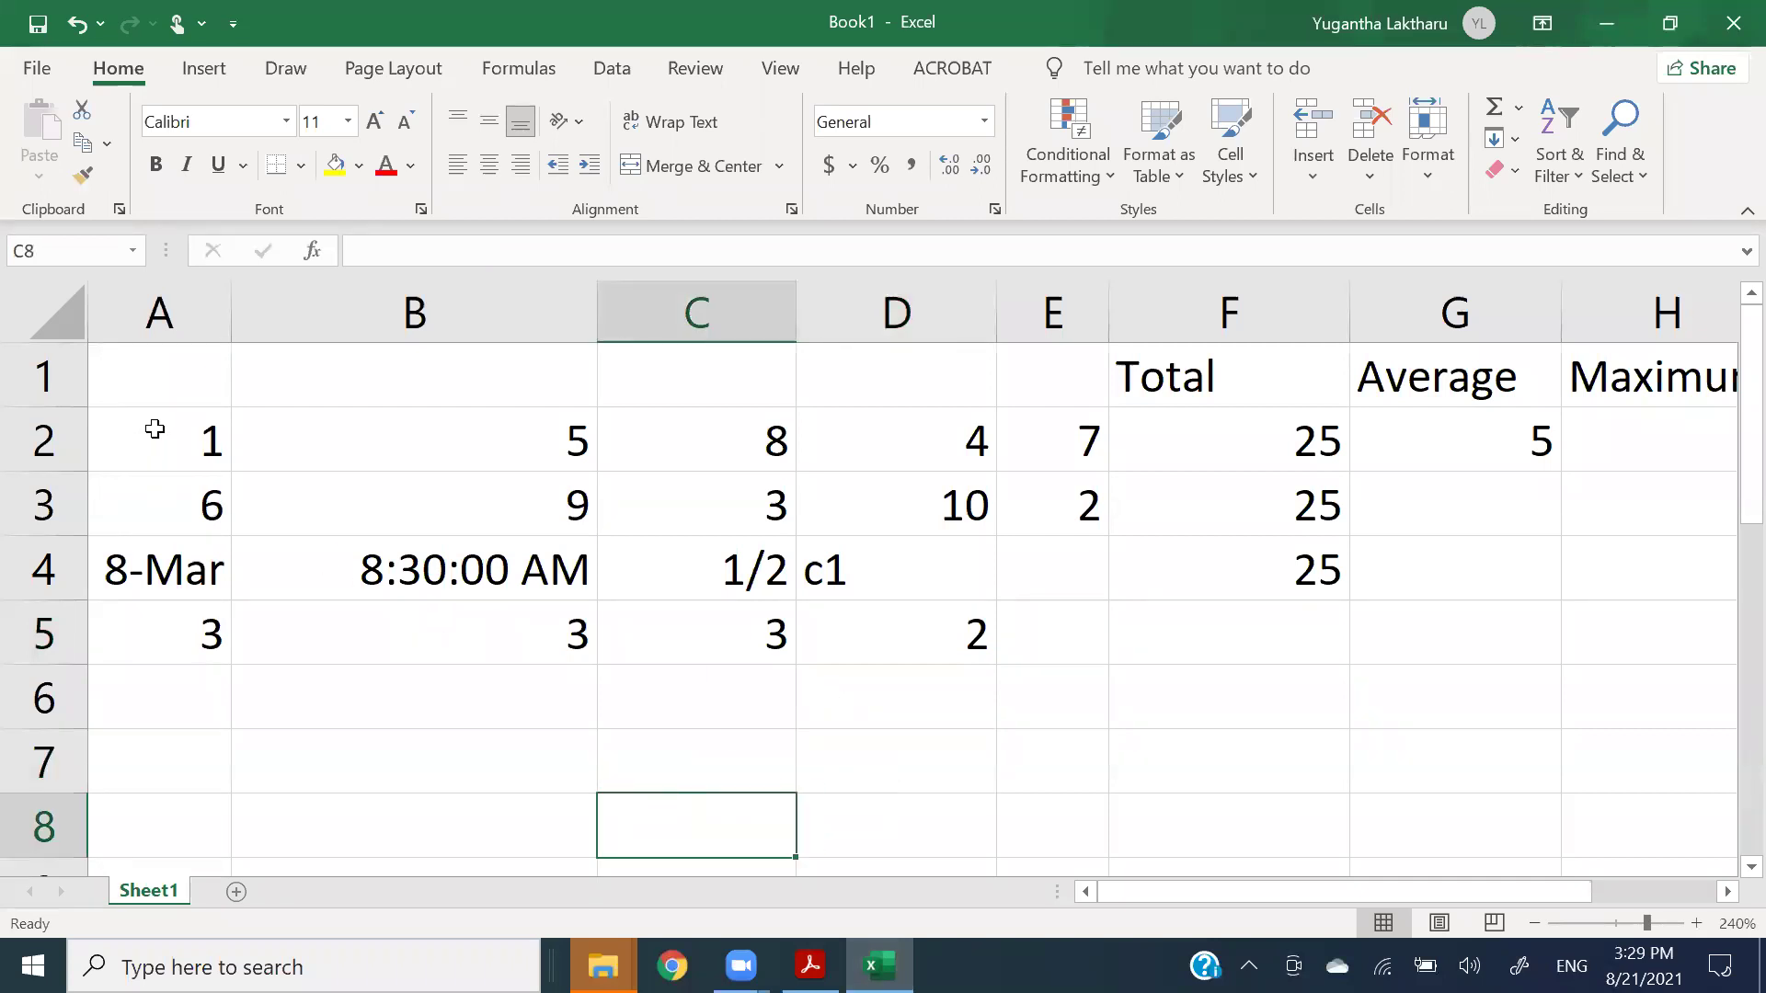
{"action": "left_click_drag", "start_coordinate": [154, 429], "coordinate": [382, 426]}
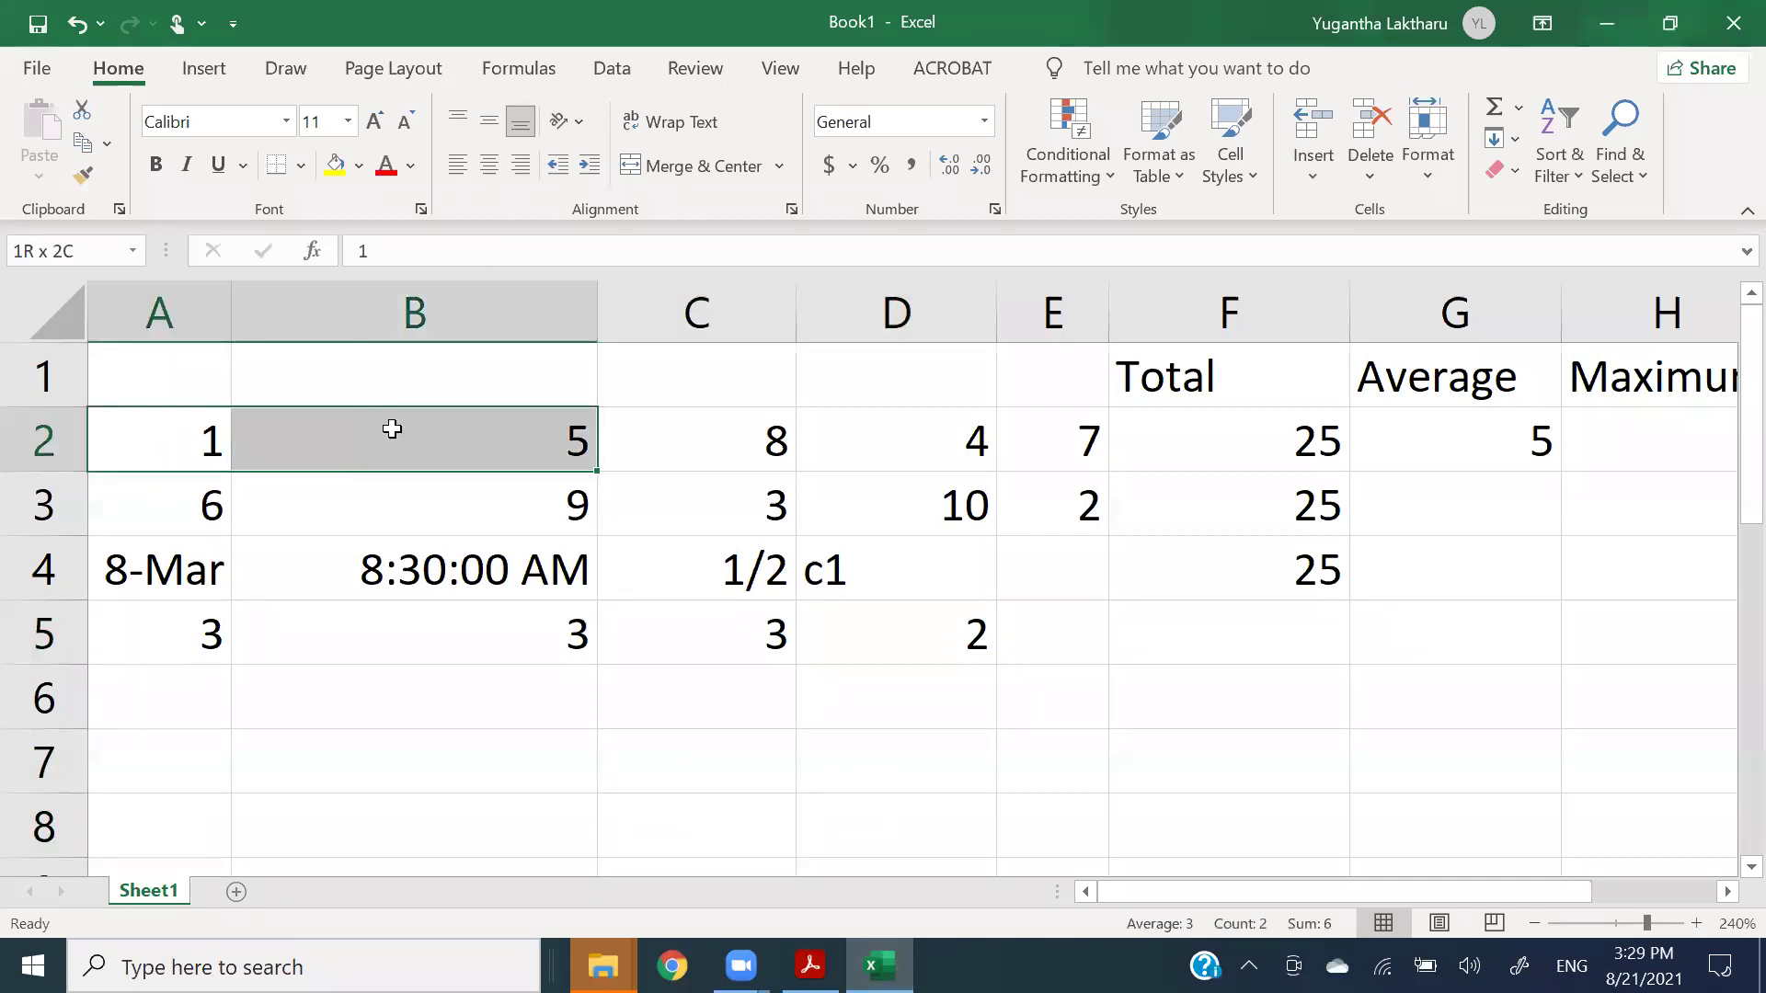
{"action": "left_click_drag", "start_coordinate": [835, 526], "coordinate": [1009, 506]}
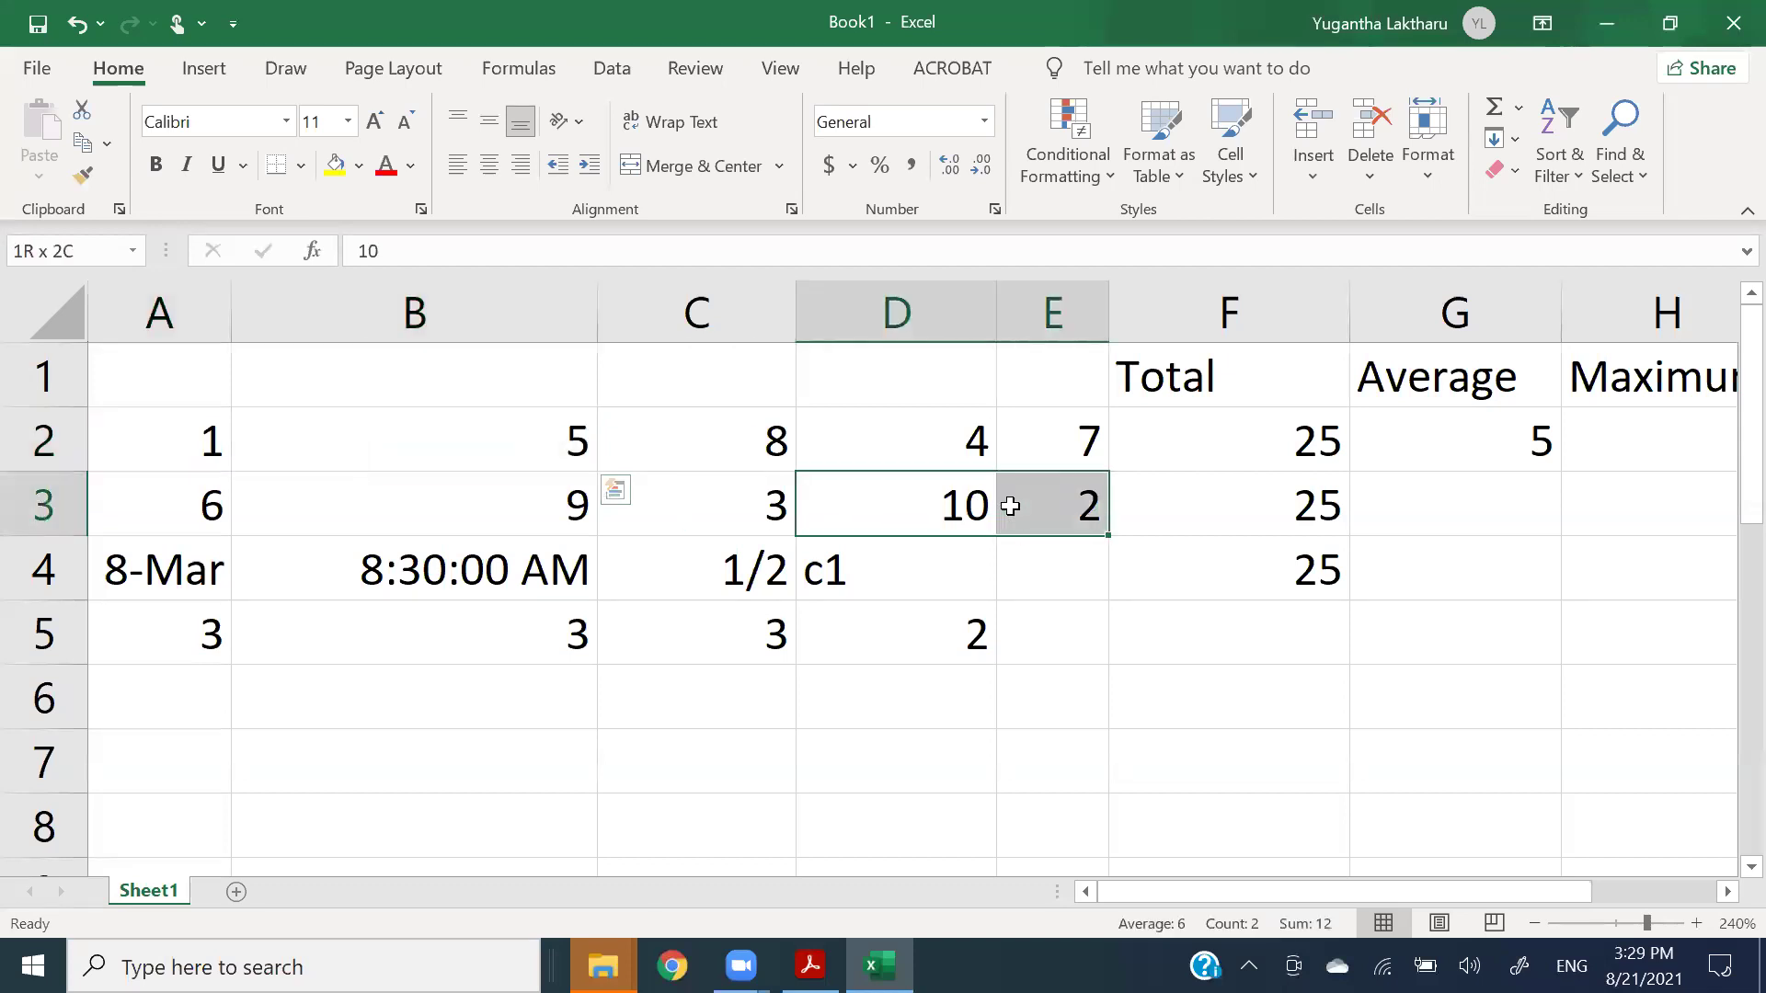
{"action": "left_click_drag", "start_coordinate": [158, 451], "coordinate": [390, 450]}
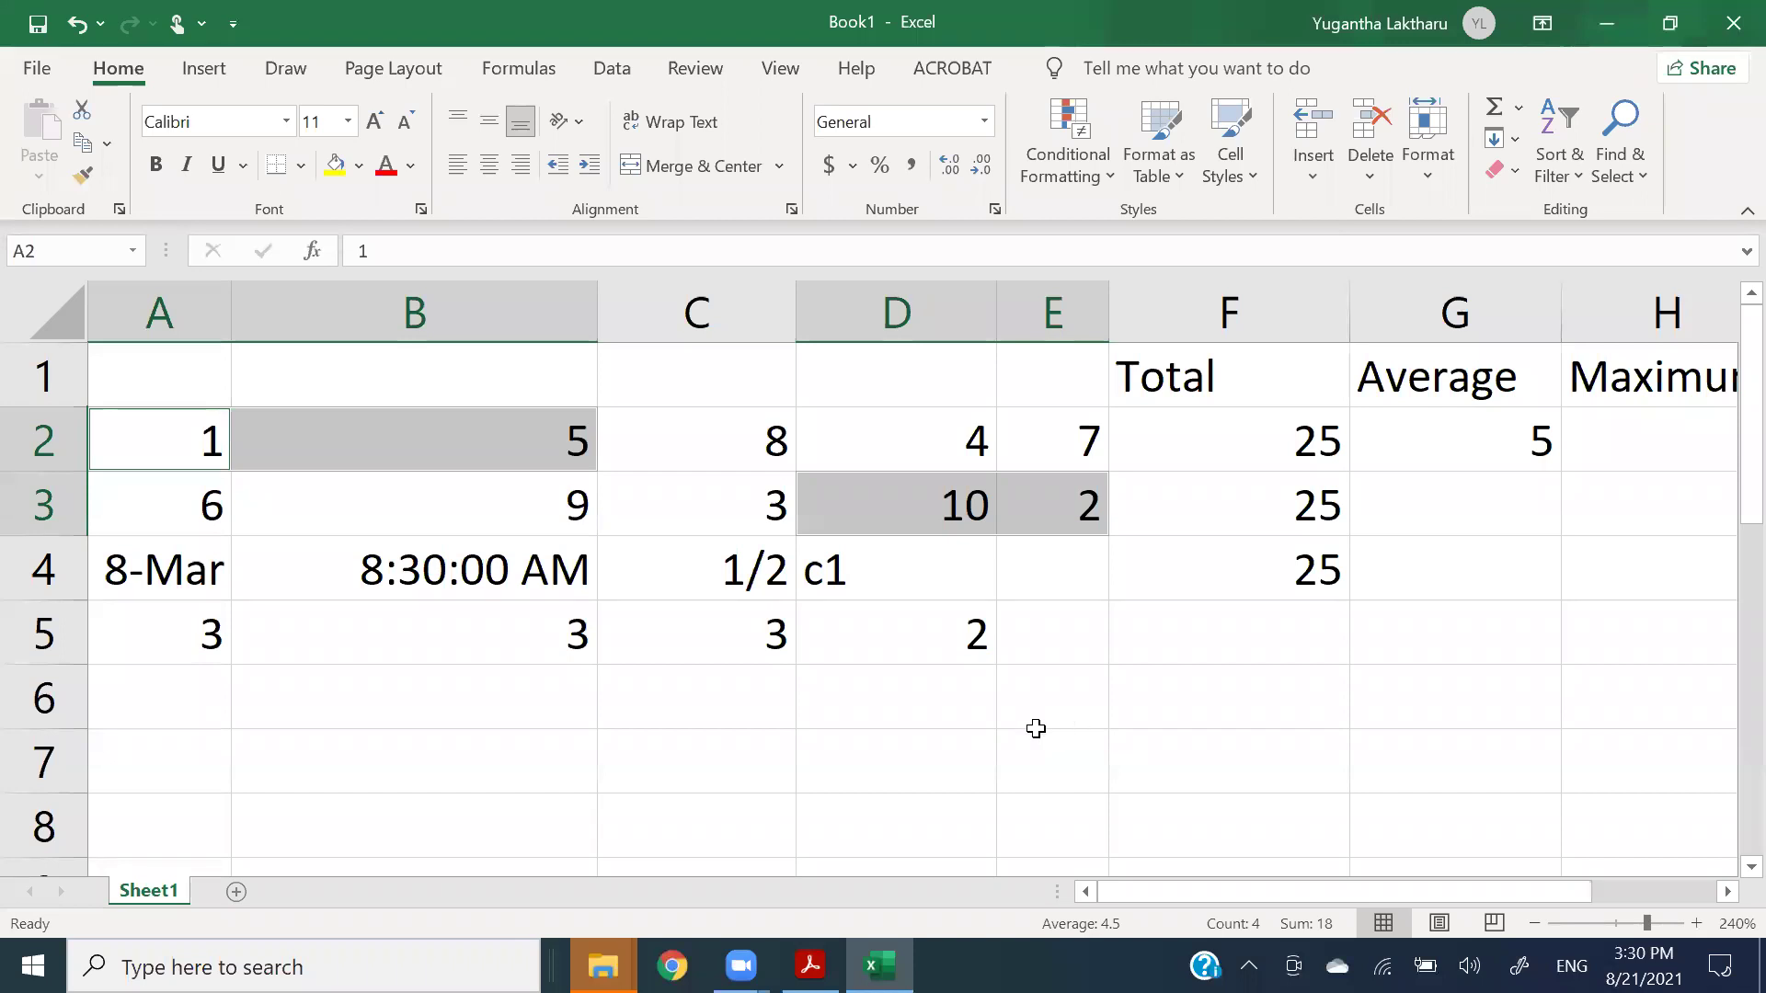
- Start a SUM formula in cell B7 with the range A2:C2 as its first argument
{"action": "left_click", "coordinate": [342, 765]}
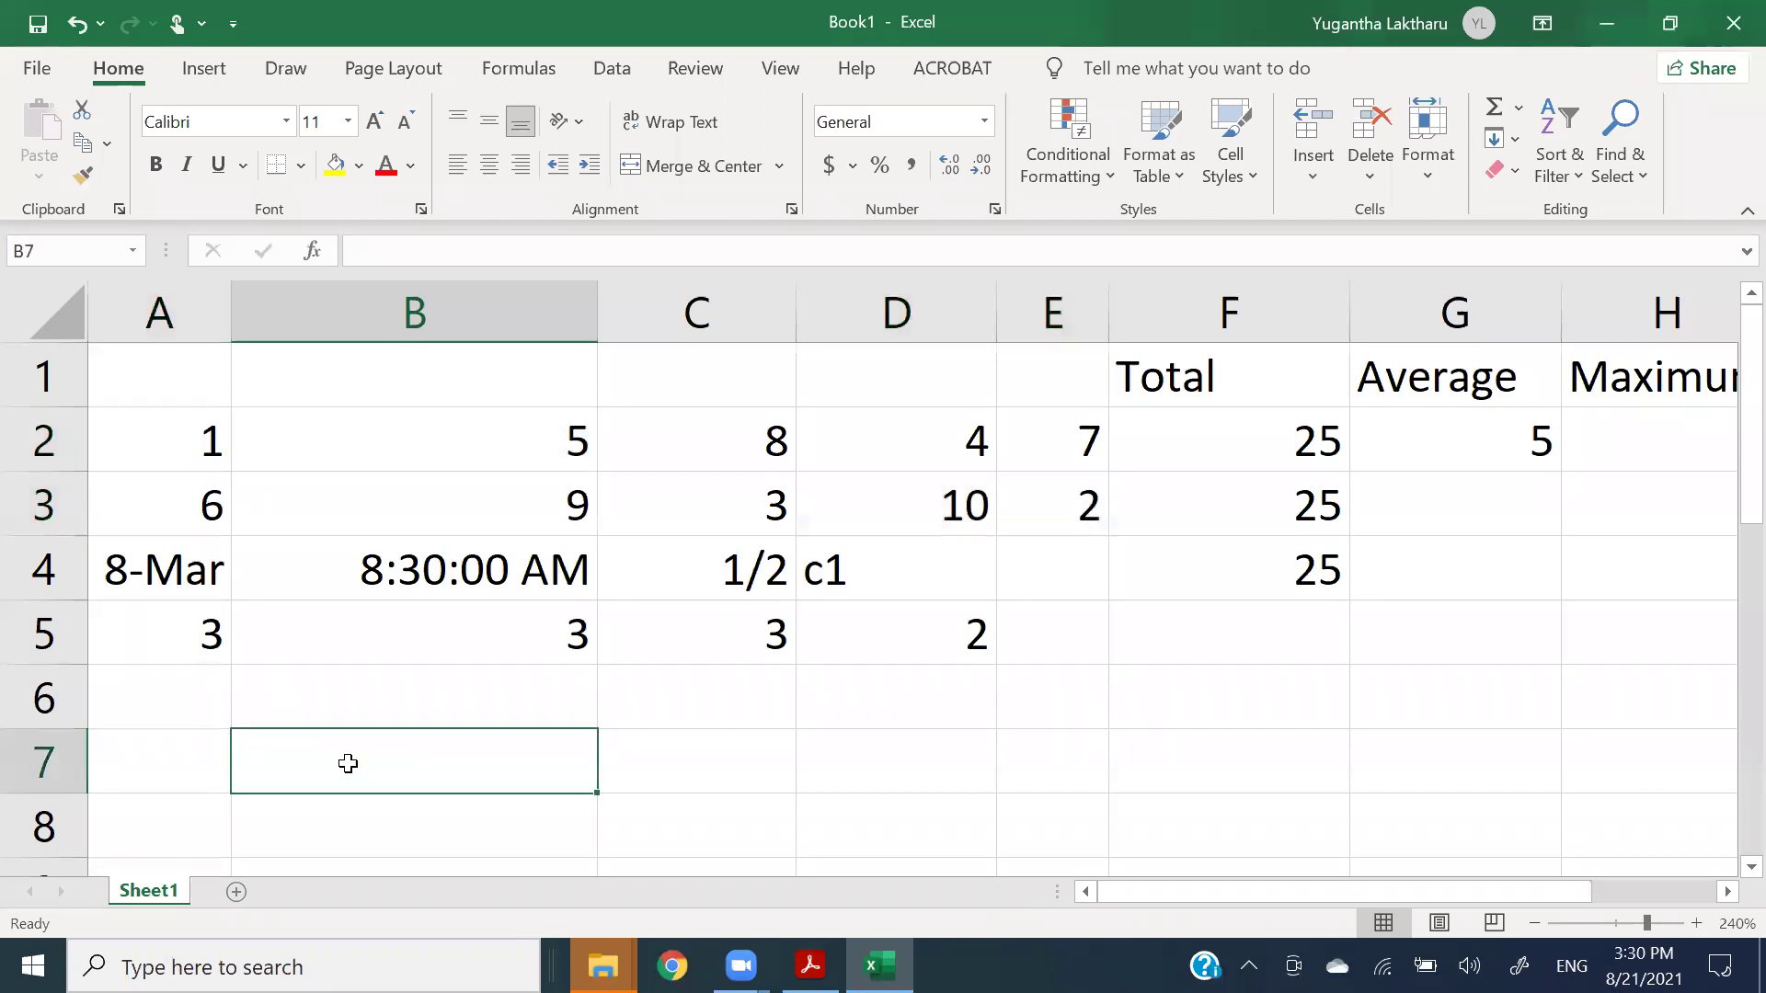
{"action": "type", "text": "=sum"}
{"action": "key", "text": "Tab"}
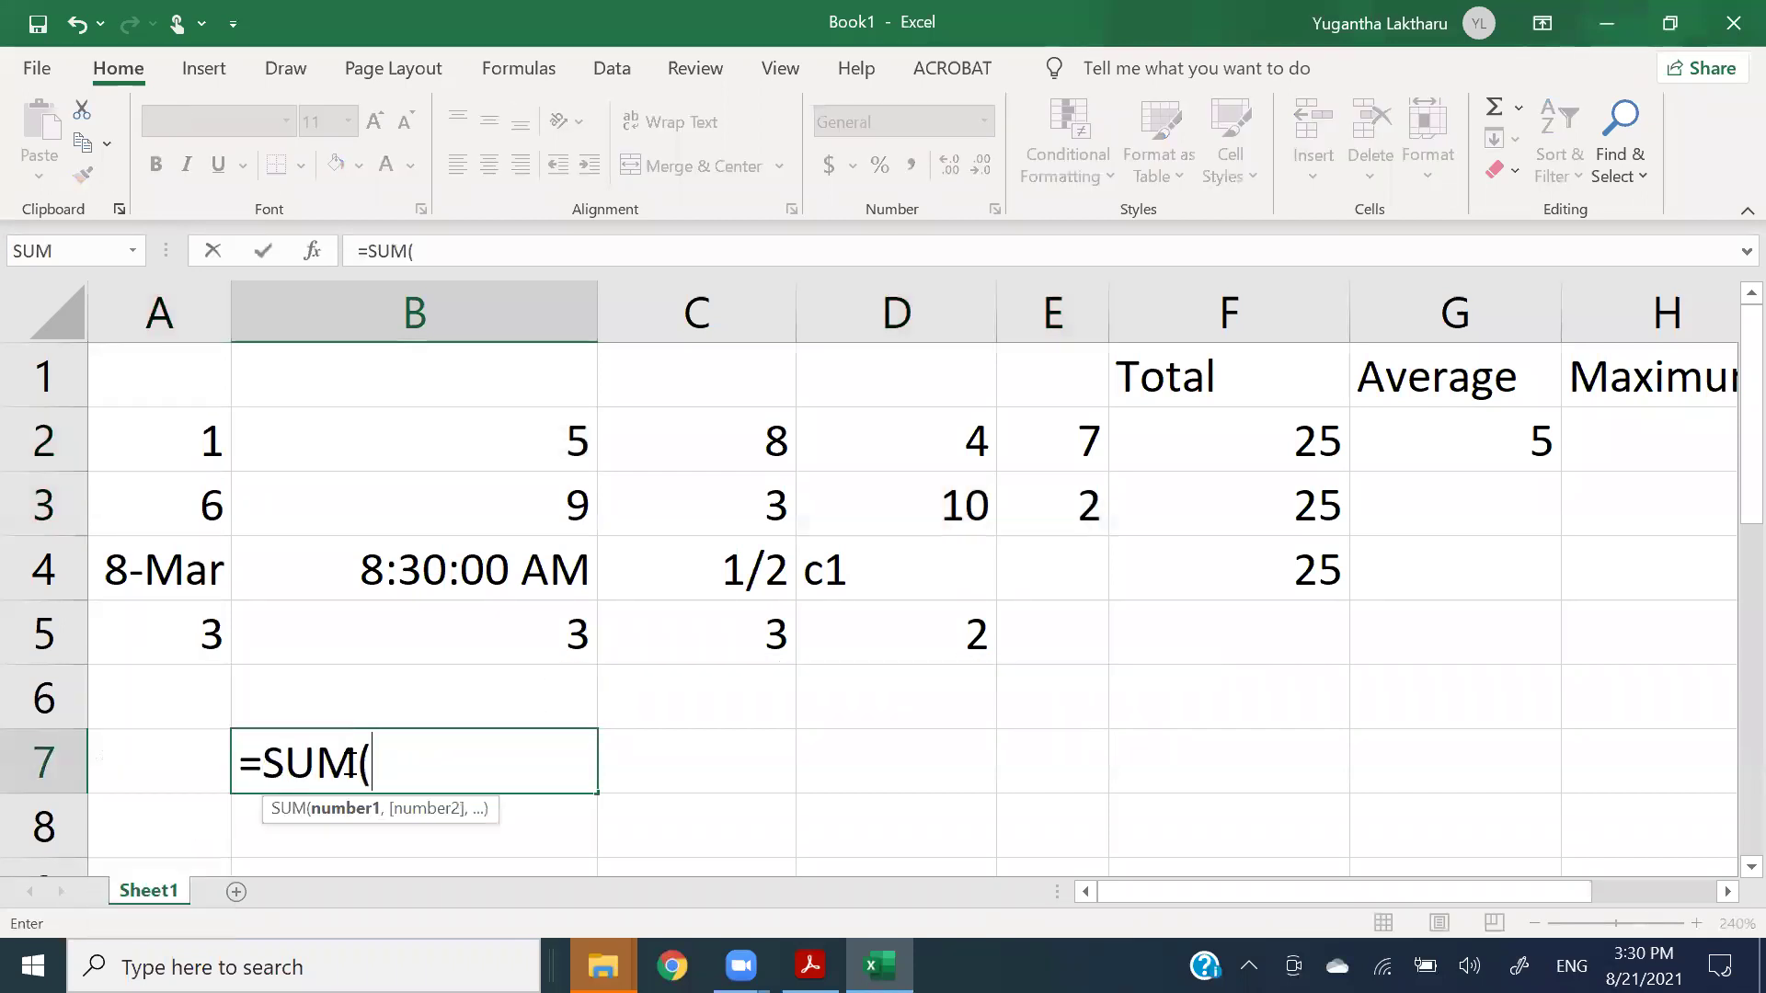
{"action": "type", "text": "a2:"}
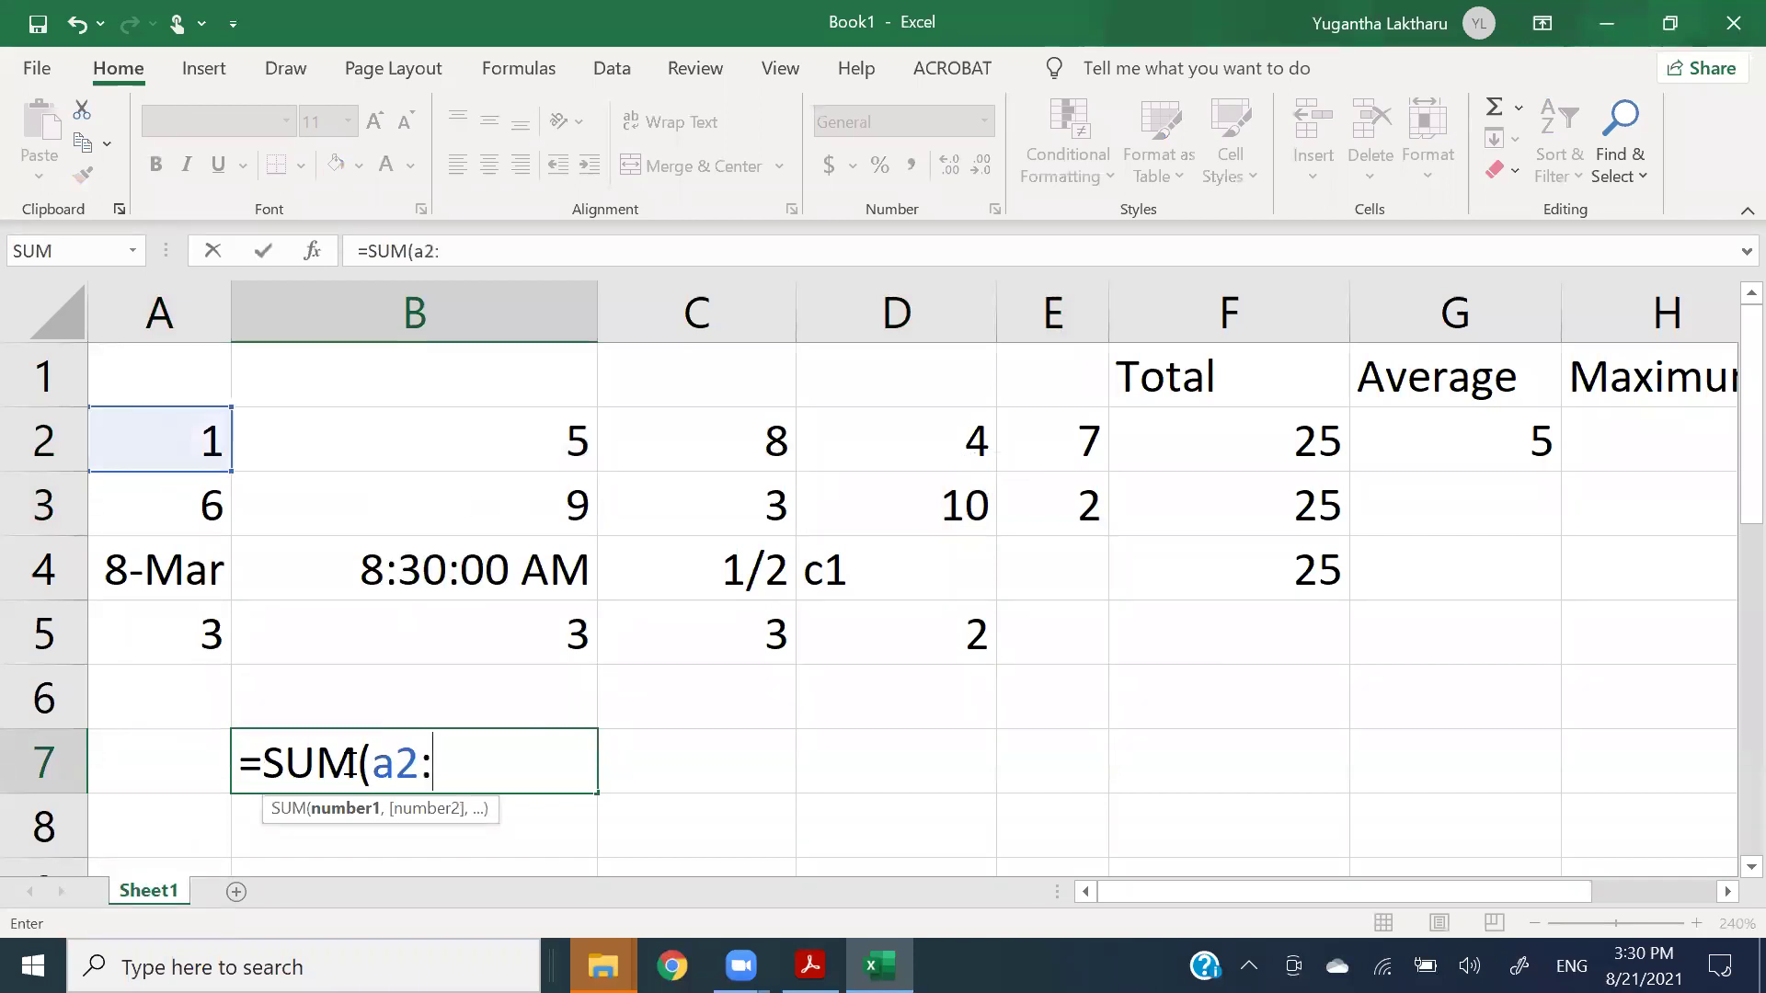
{"action": "type", "text": "c3"}
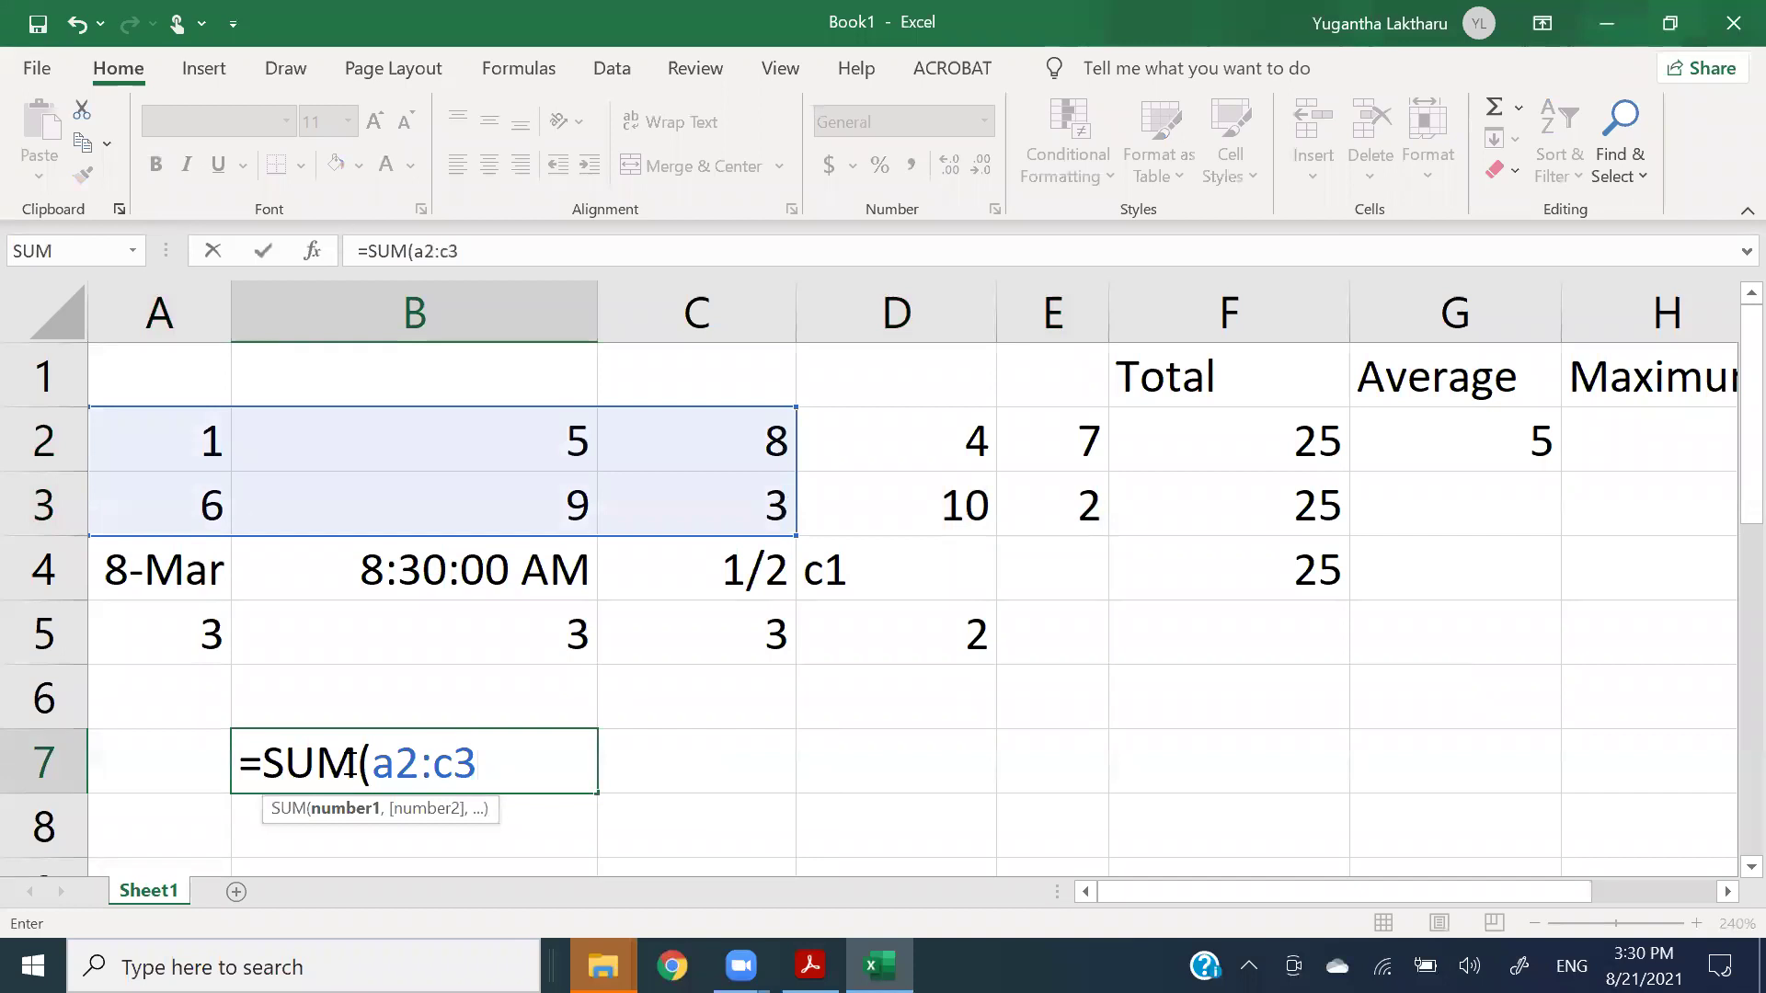
{"action": "type", "text": ","}
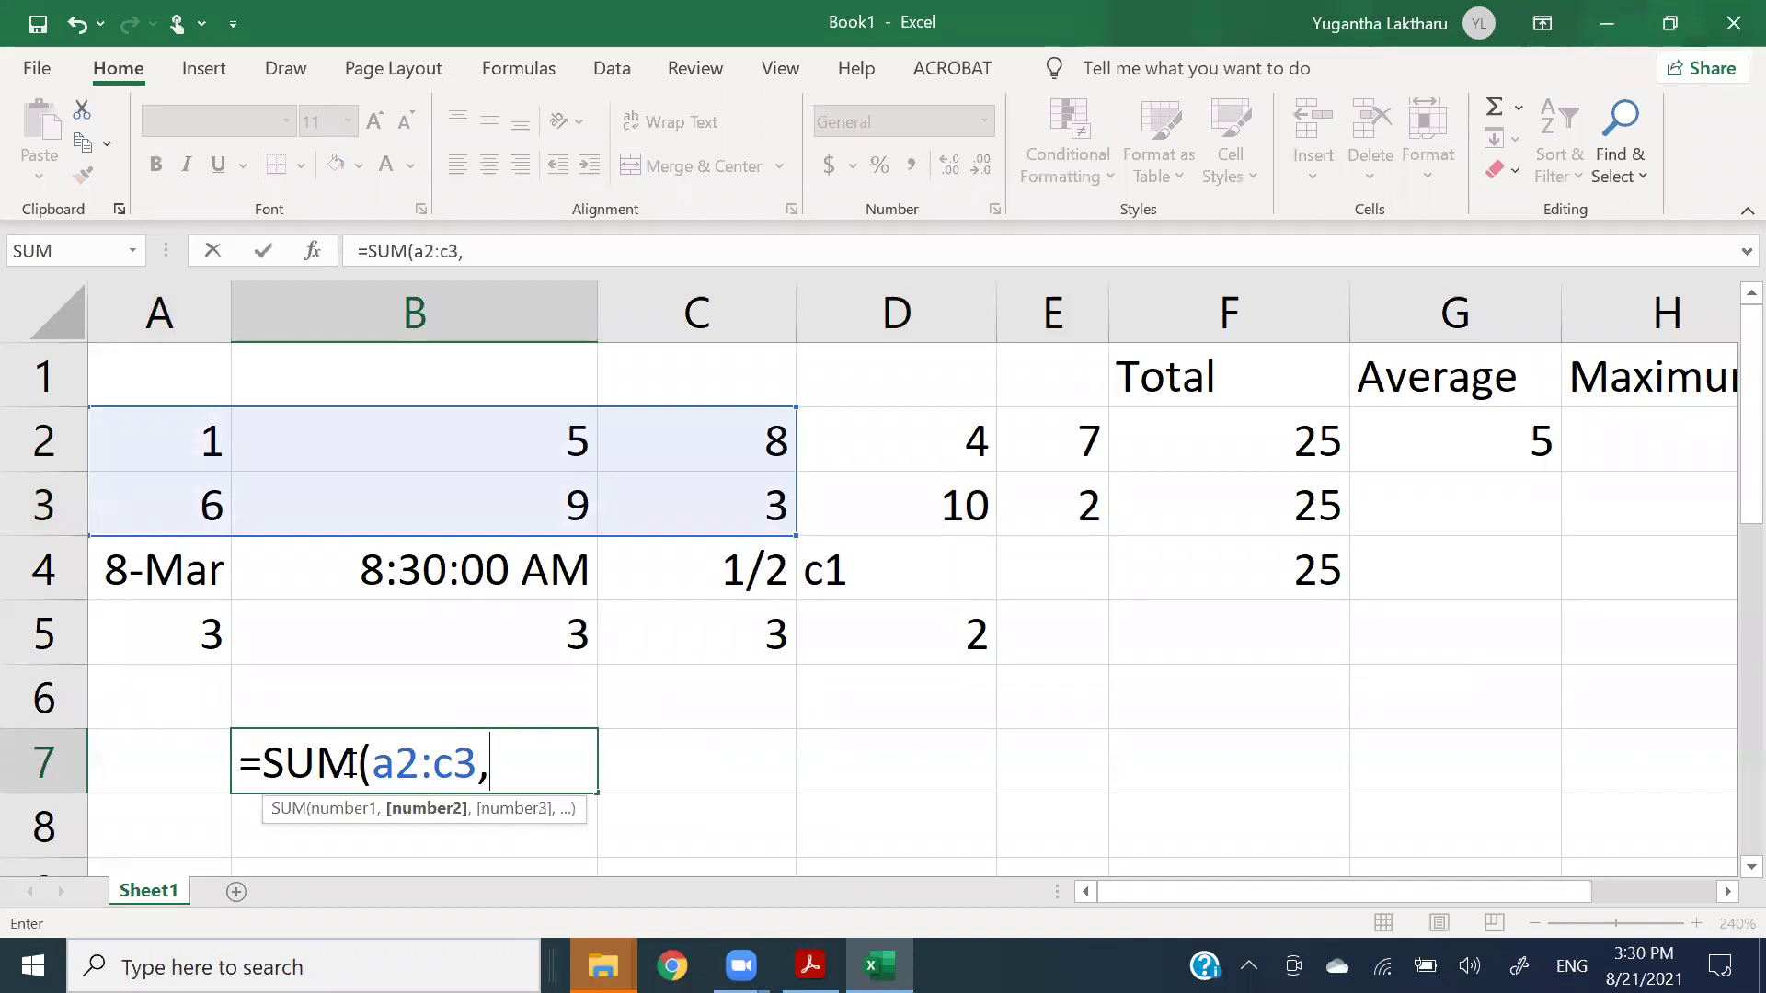
{"action": "key", "text": "Left"}
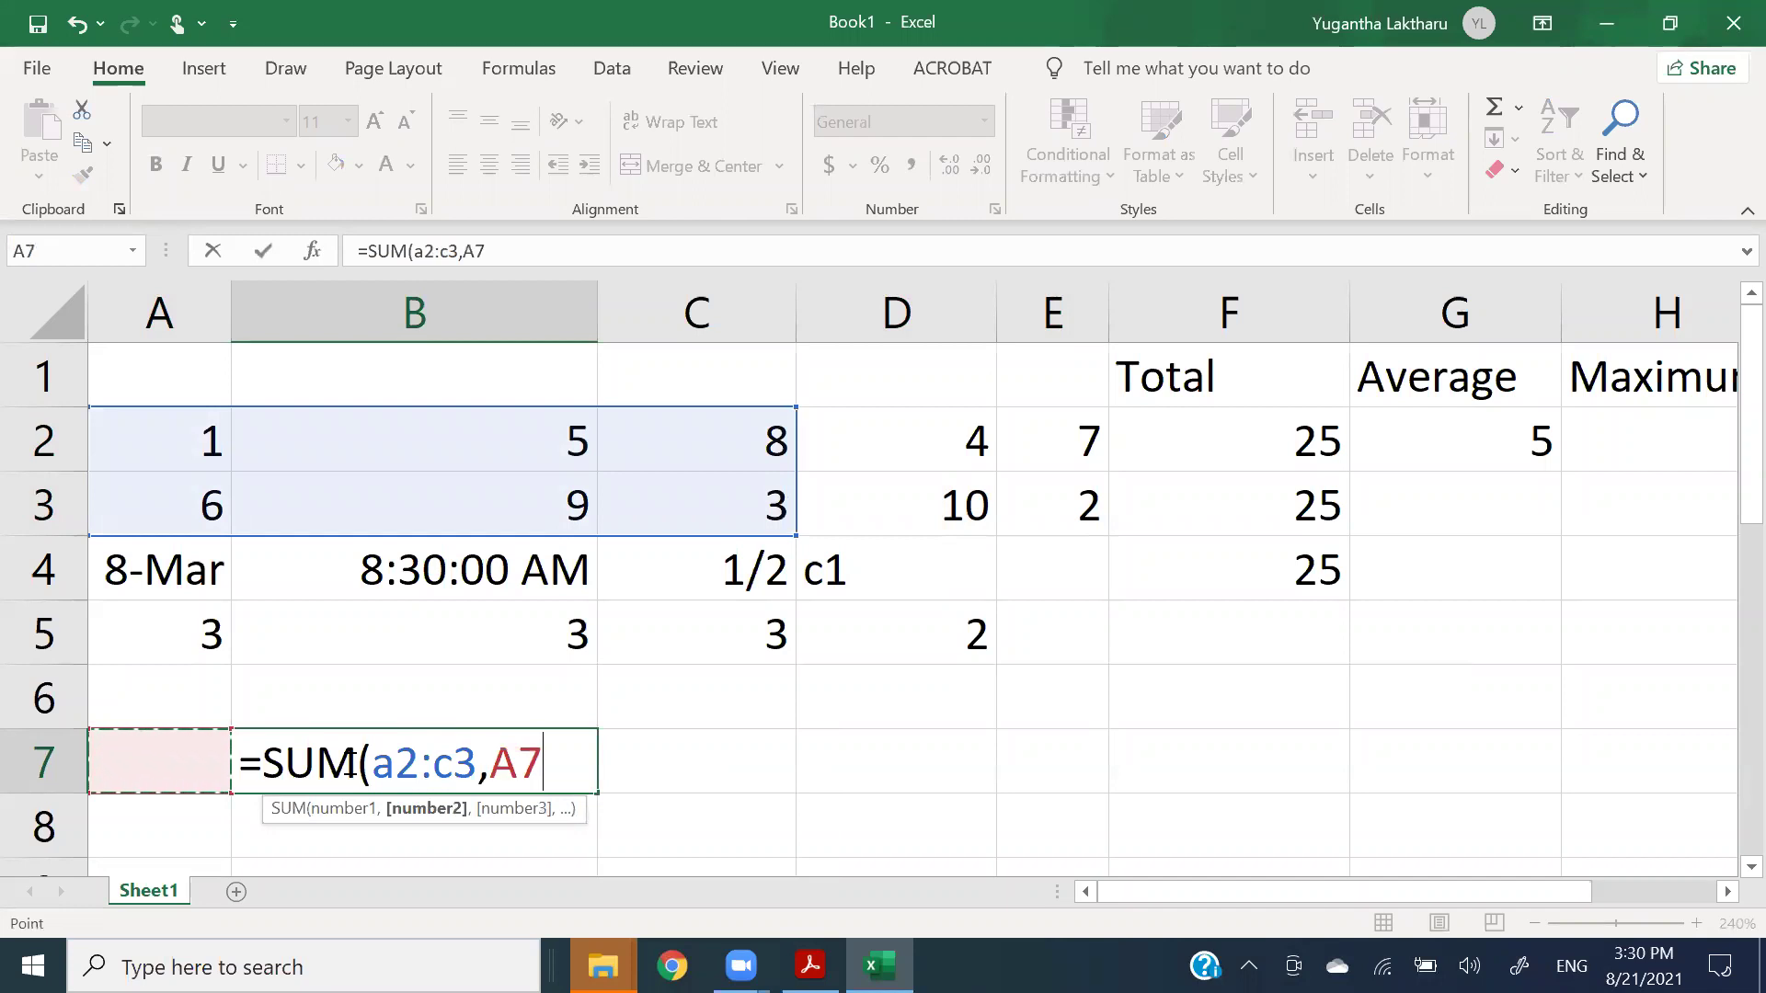
{"action": "key", "text": "BackSpace"}
{"action": "key", "text": "BackSpace"}
{"action": "key", "text": "BackSpace"}
{"action": "key", "text": "BackSpace"}
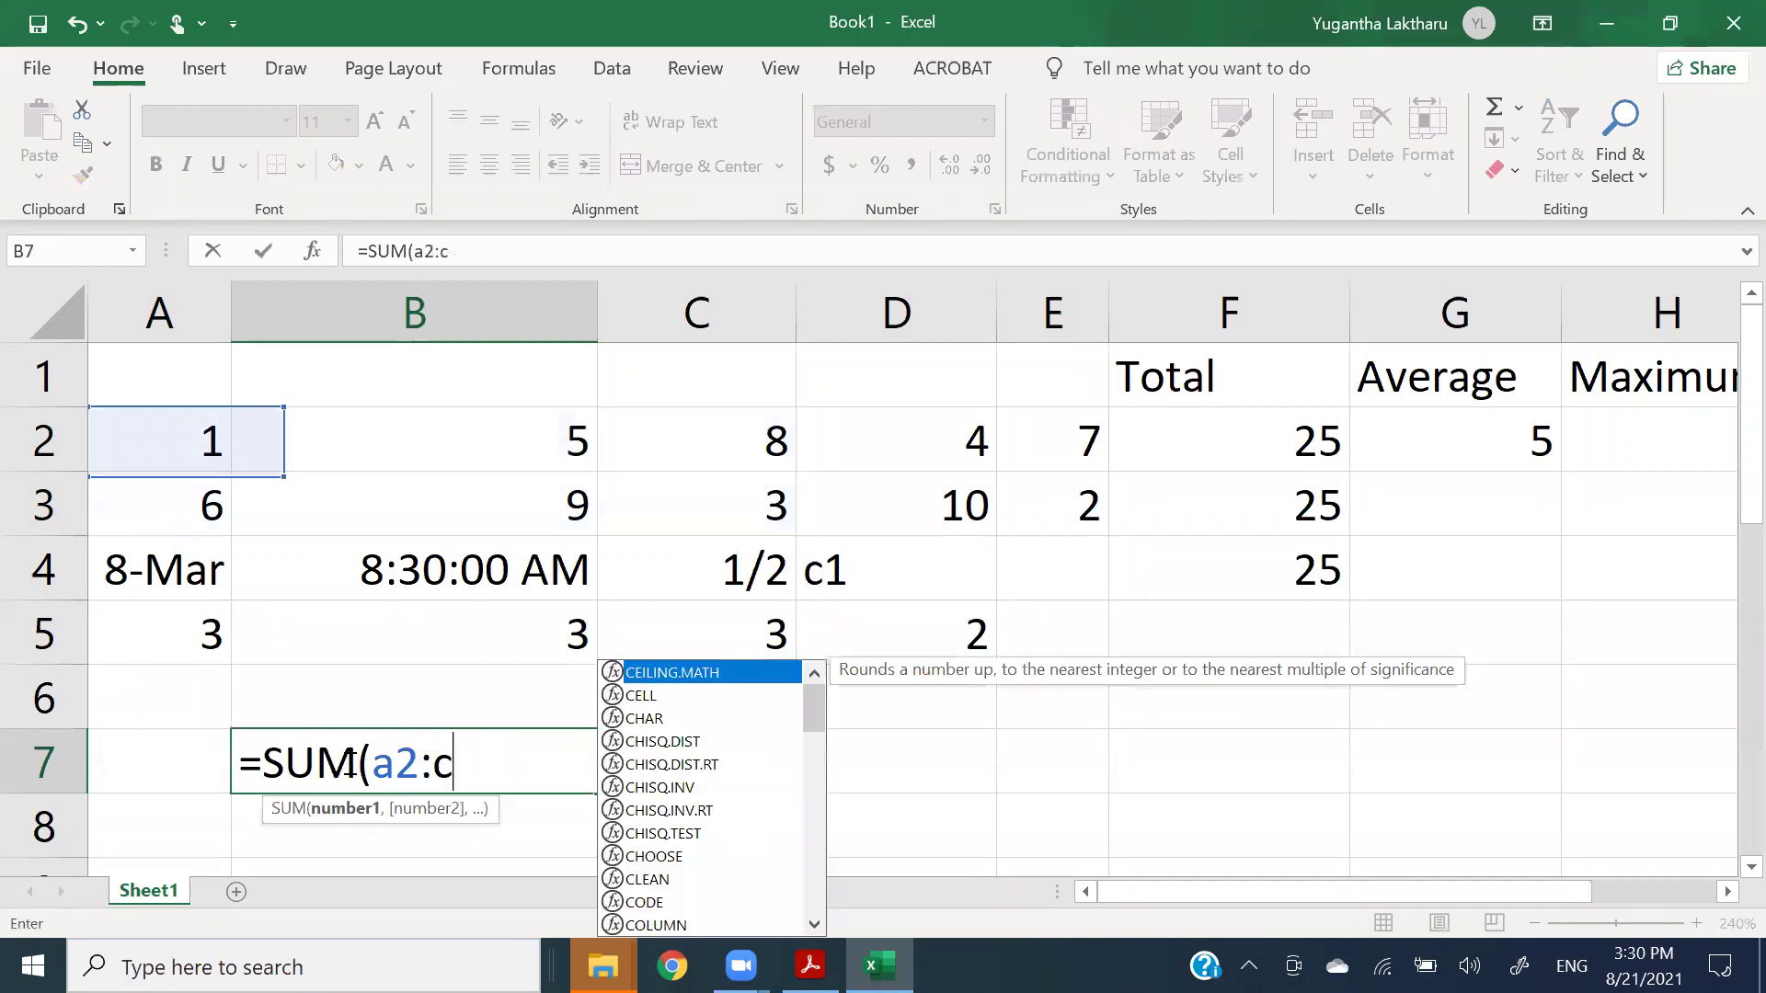
{"action": "type", "text": "2"}
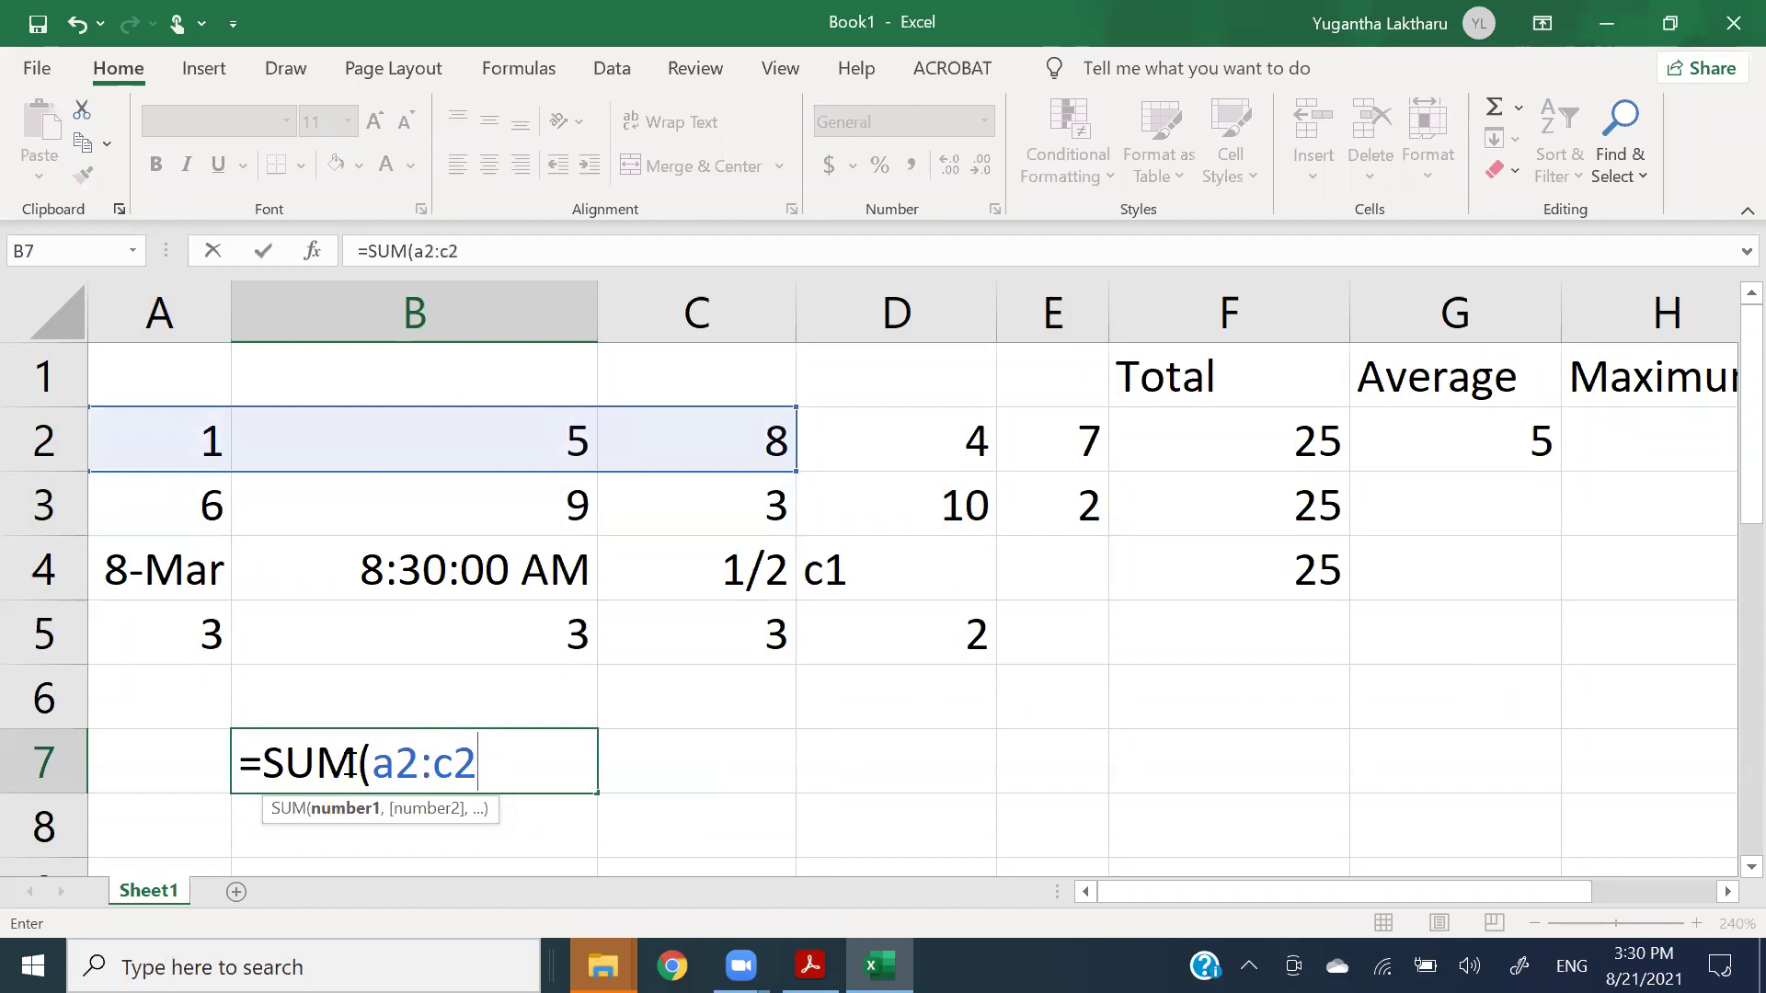
- Add the range C3:E3 as the second argument of the SUM formula in B7 and complete the formula
{"action": "type", "text": ","}
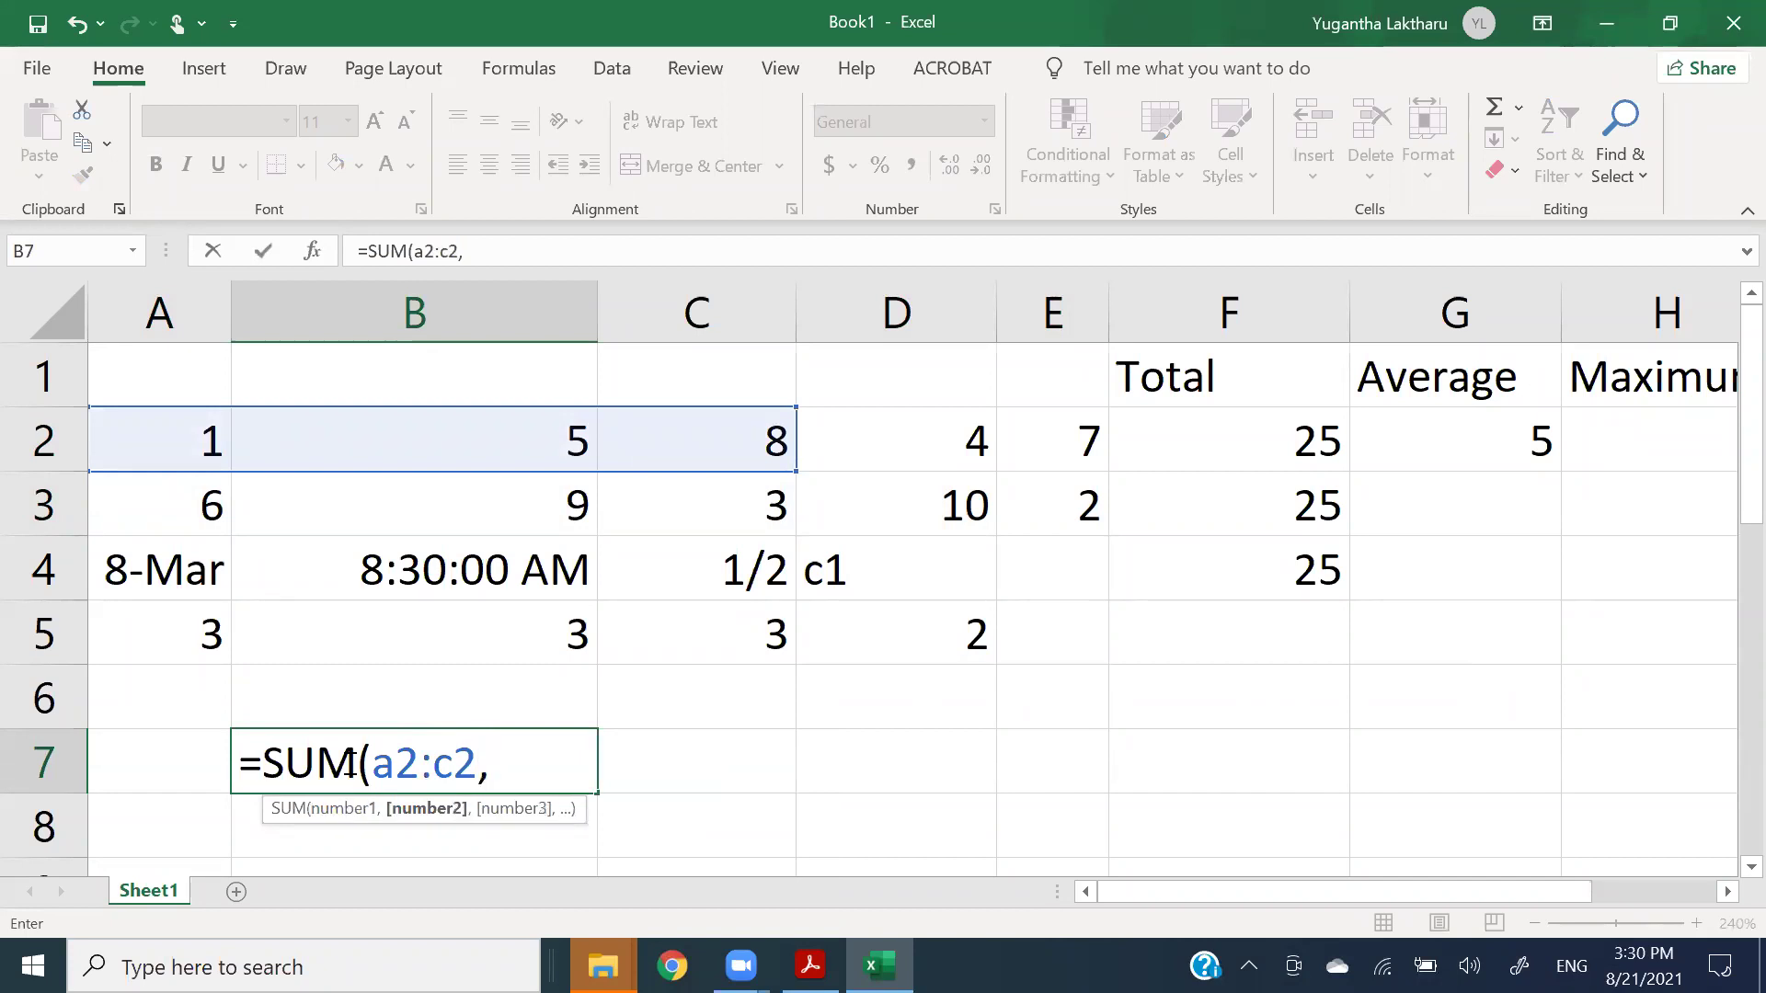
{"action": "type", "text": "c3"}
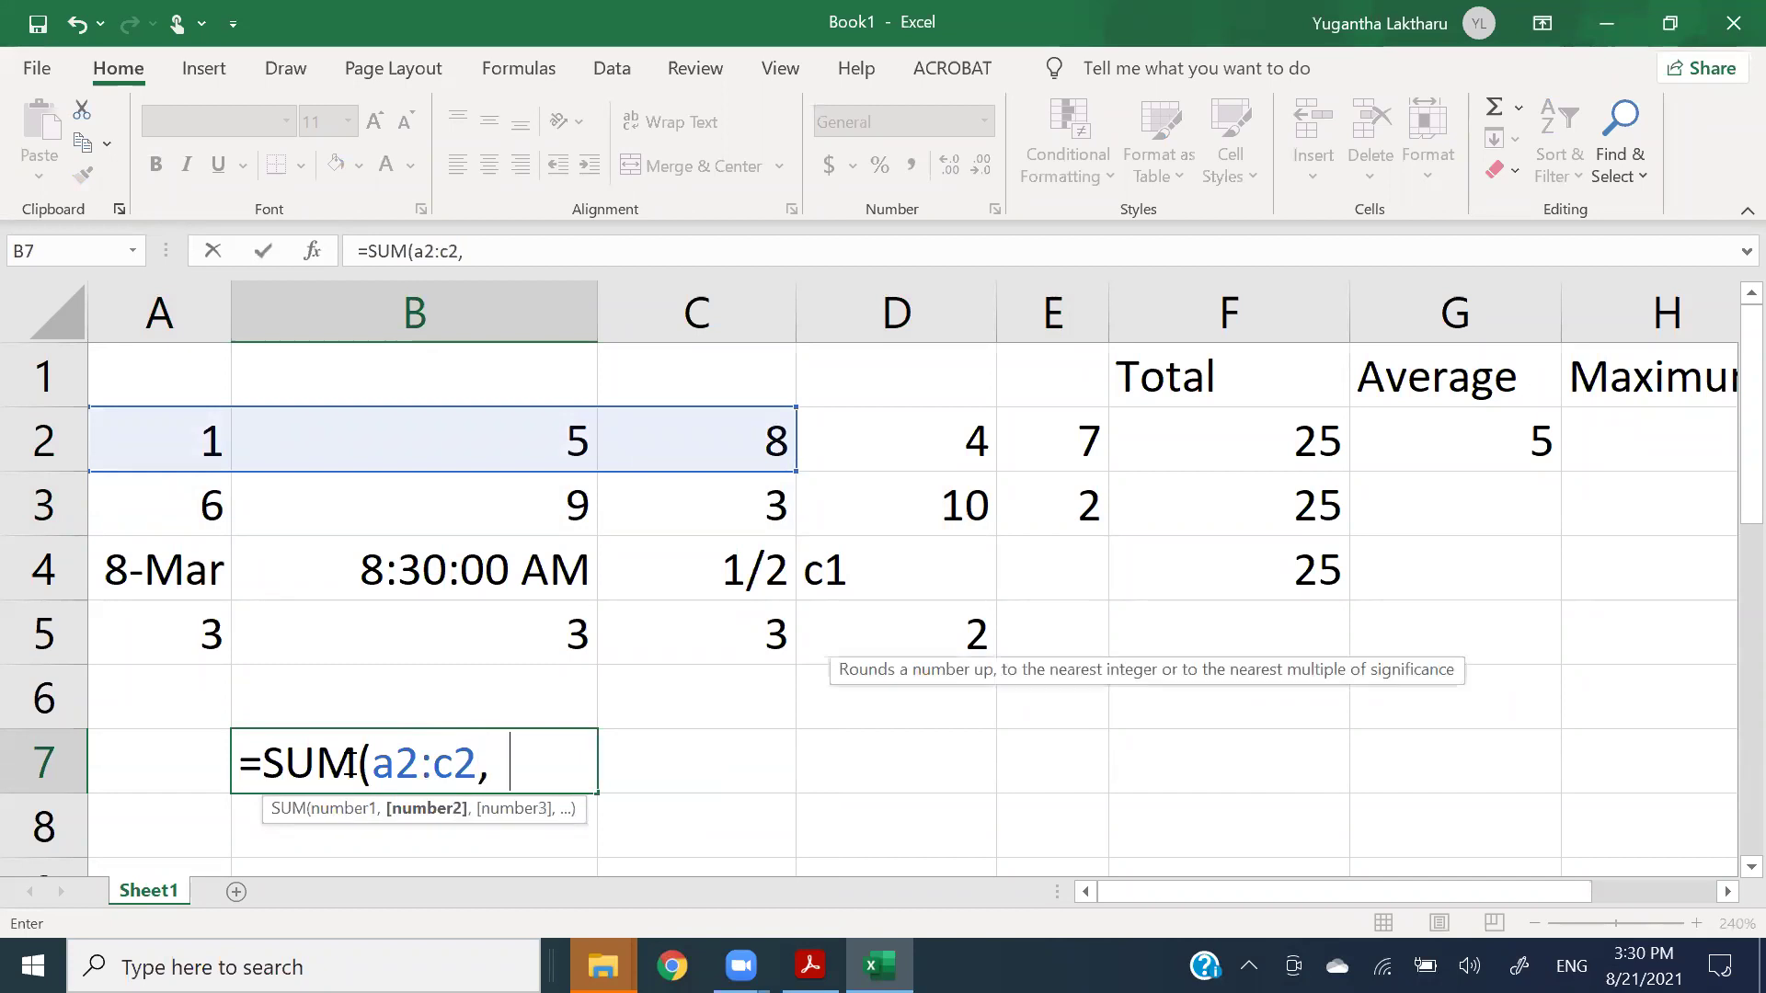
{"action": "type", "text": ":"}
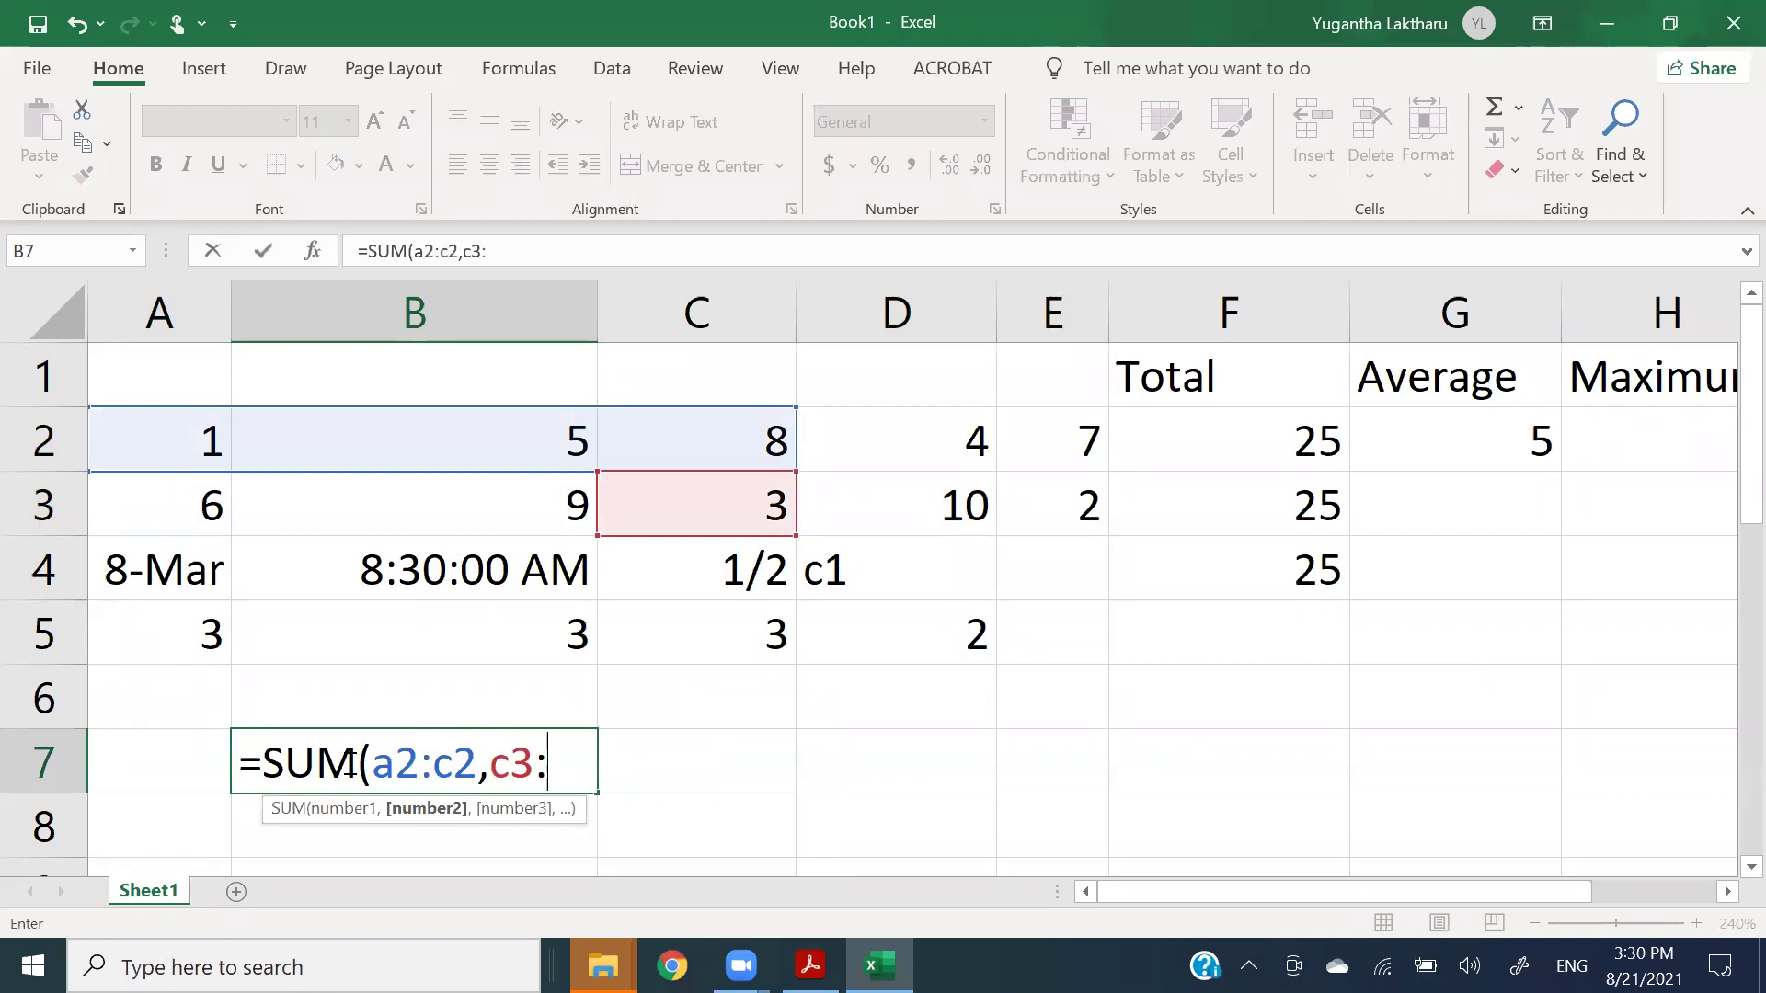
{"action": "type", "text": "e3"}
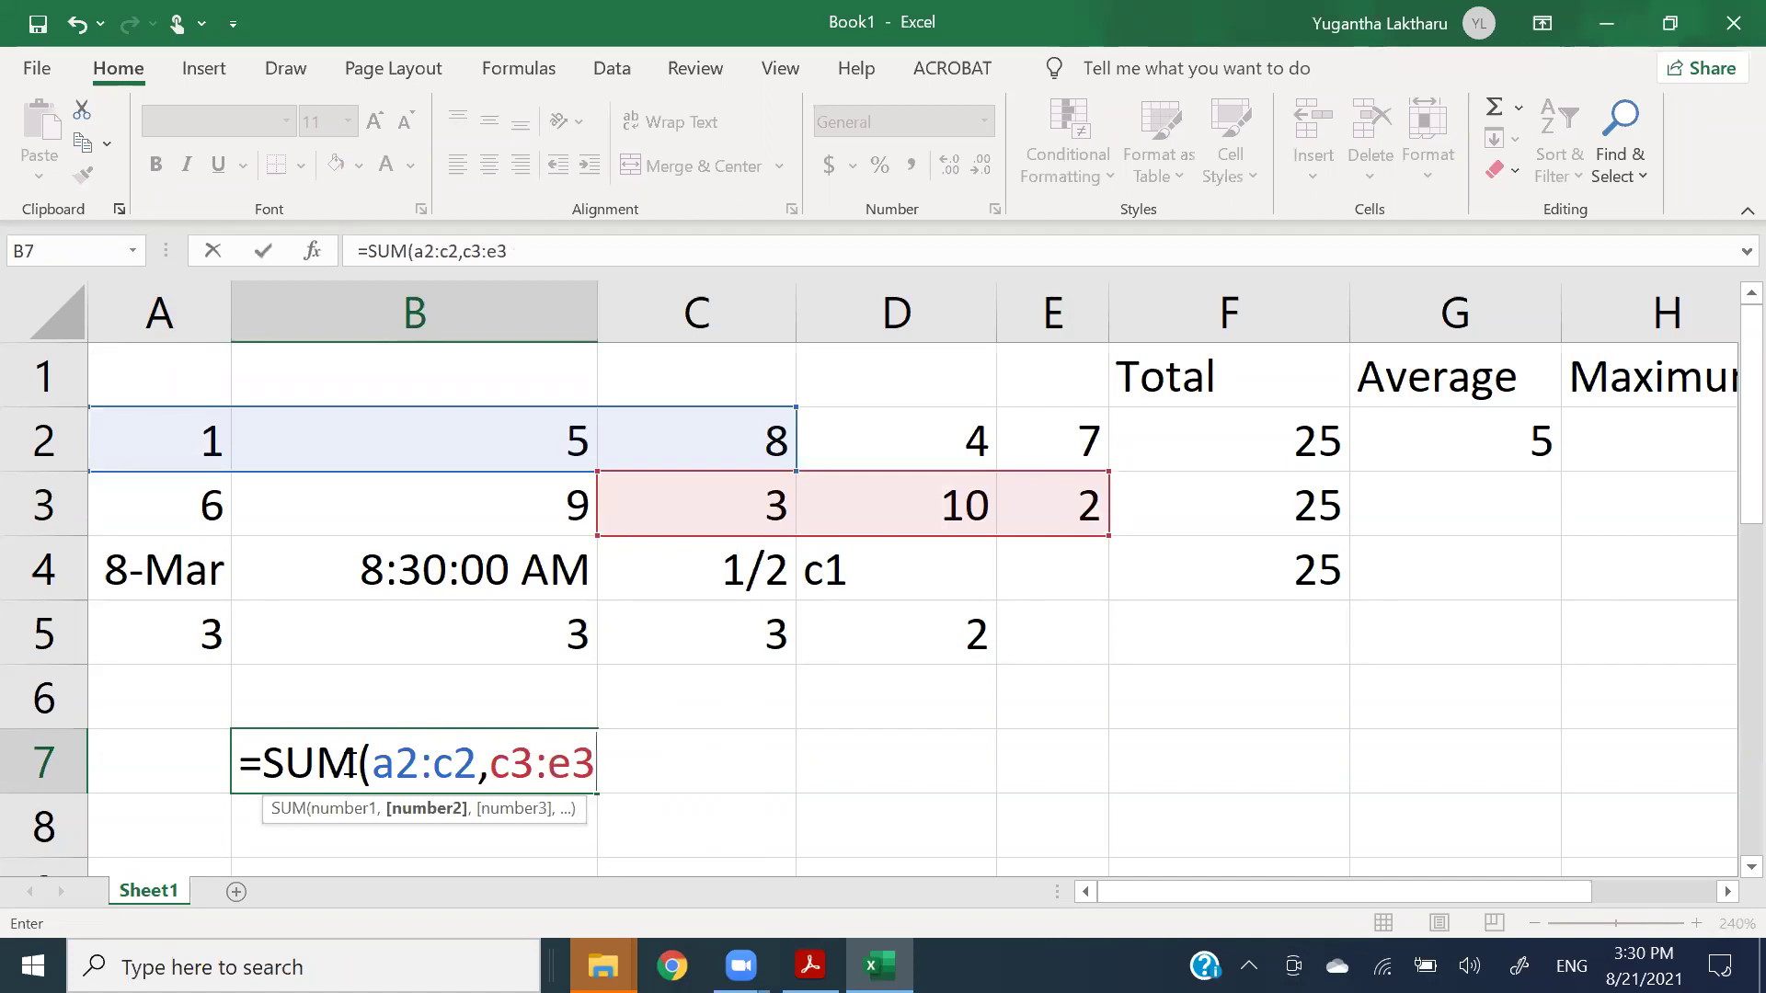
{"action": "type", "text": ")"}
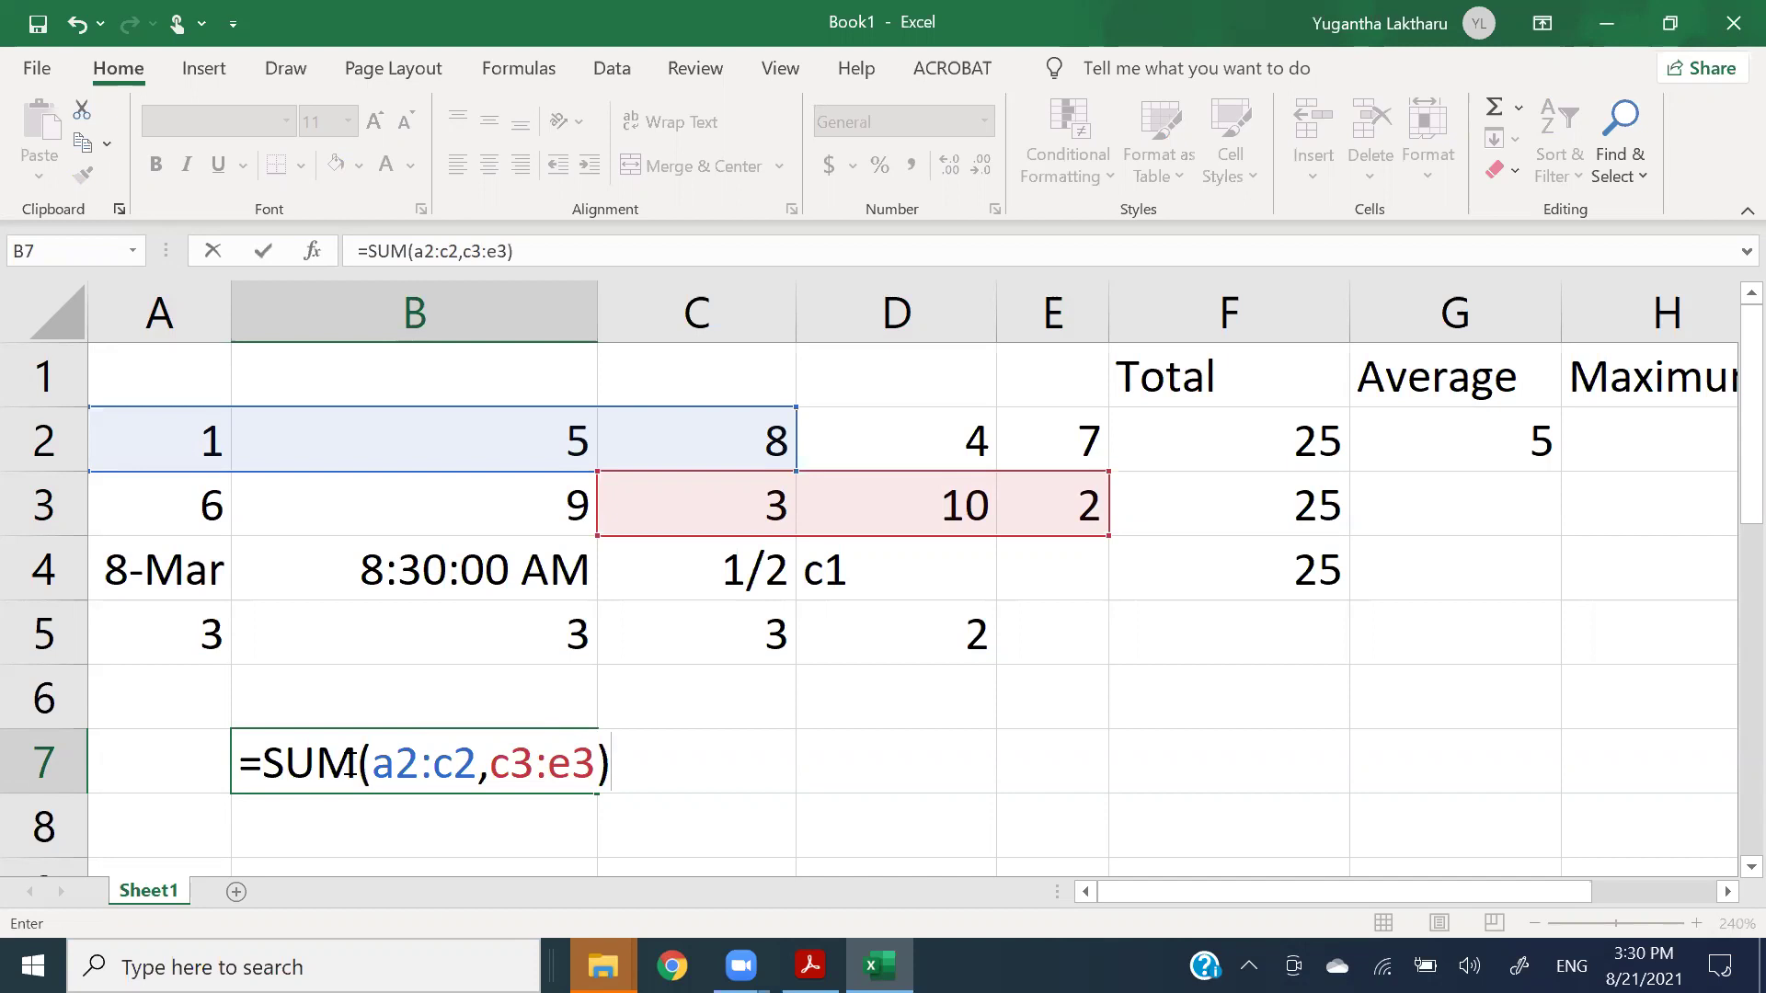
{"action": "key", "text": "Return"}
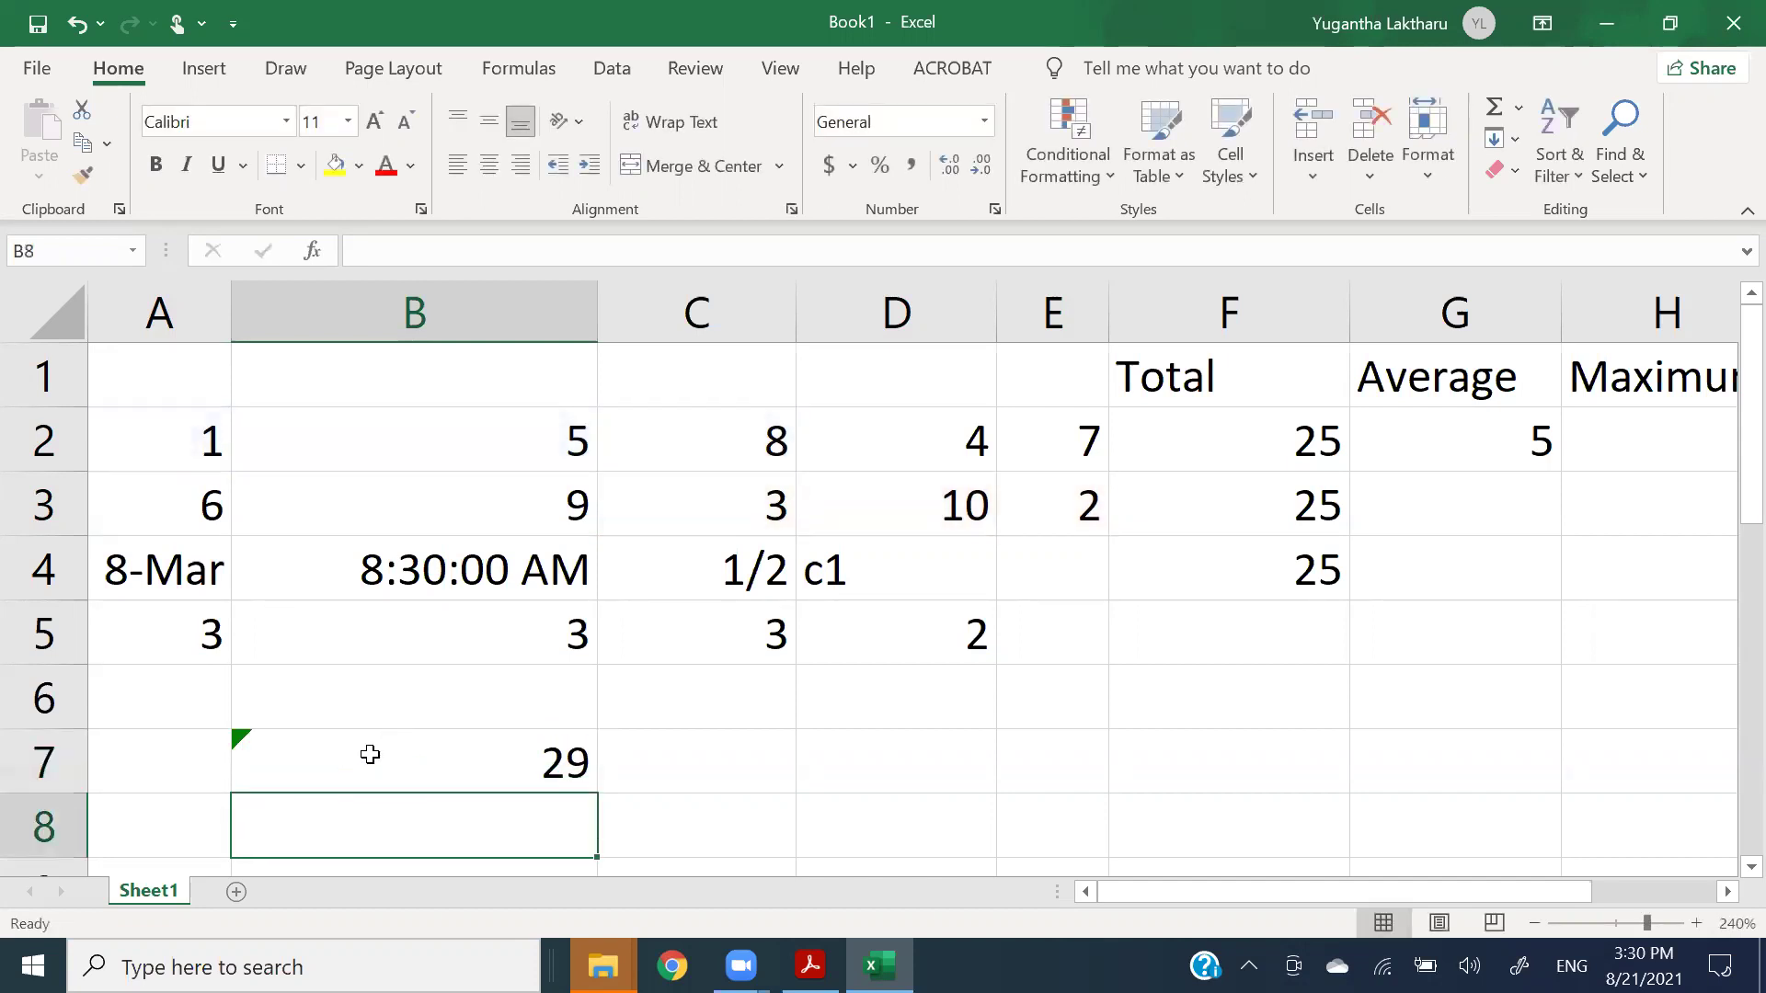
- Examine the SUM formula in cell B7 and read the explanation of its error indicator
{"action": "left_click", "coordinate": [370, 754]}
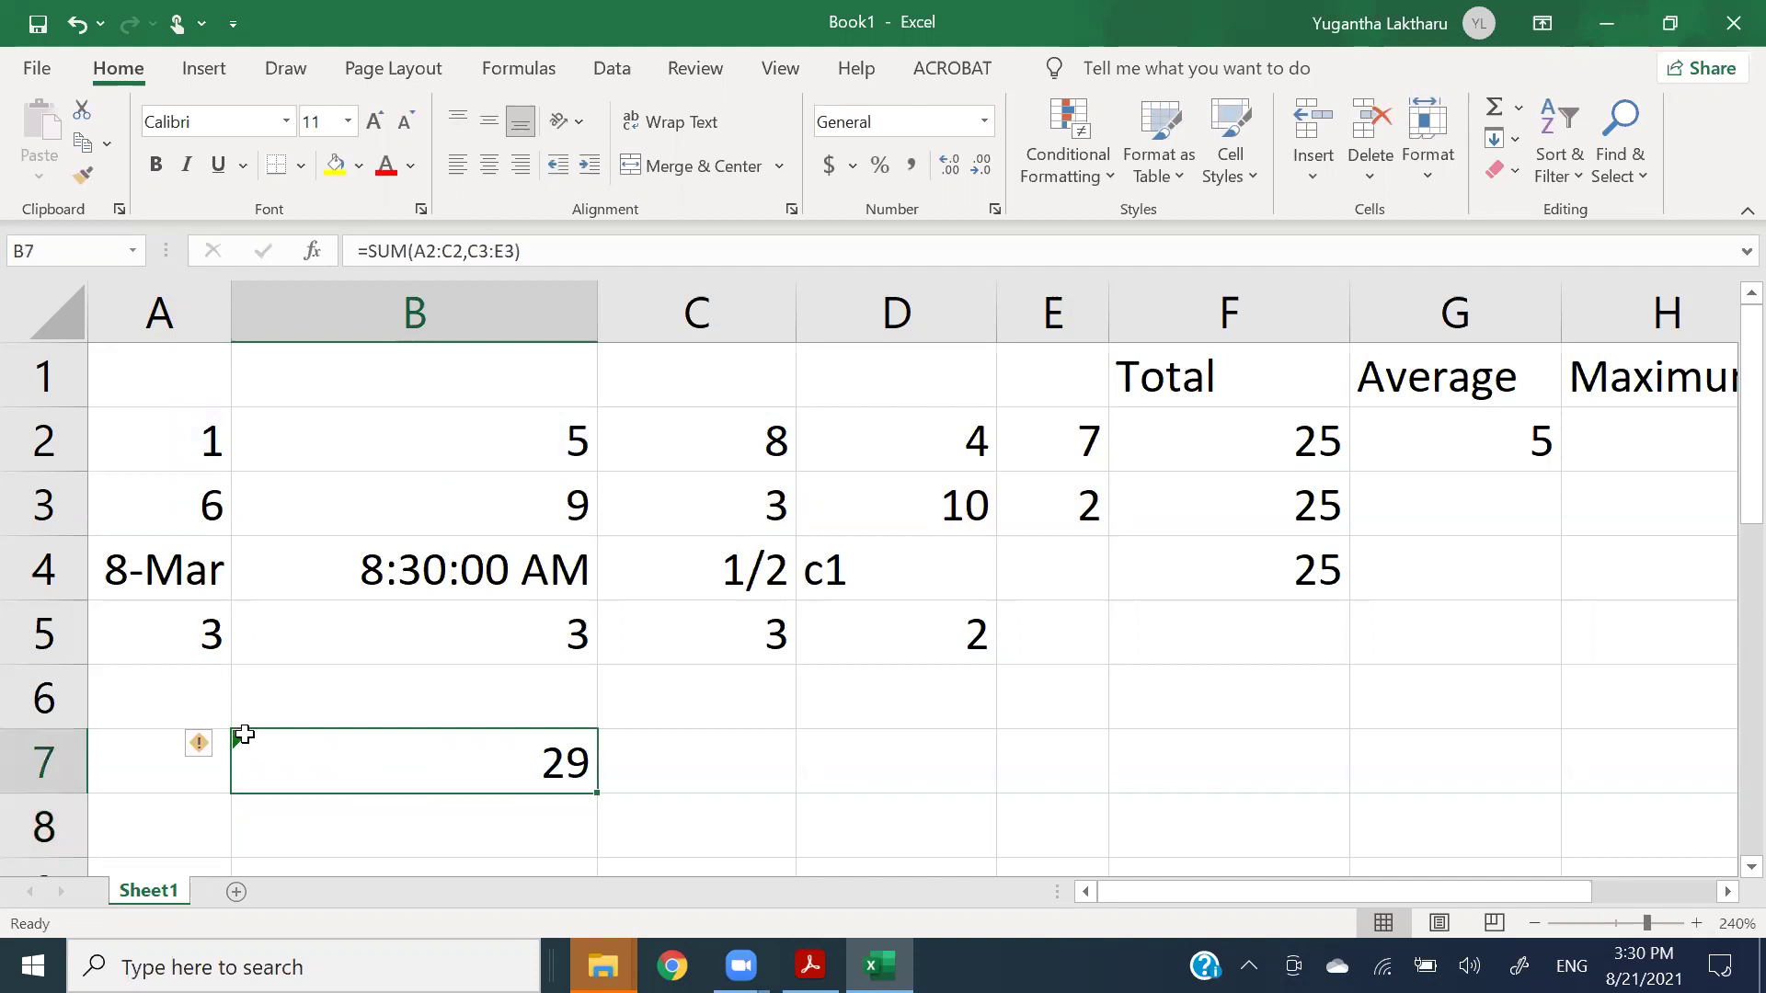
{"action": "mouse_move", "coordinate": [196, 750]}
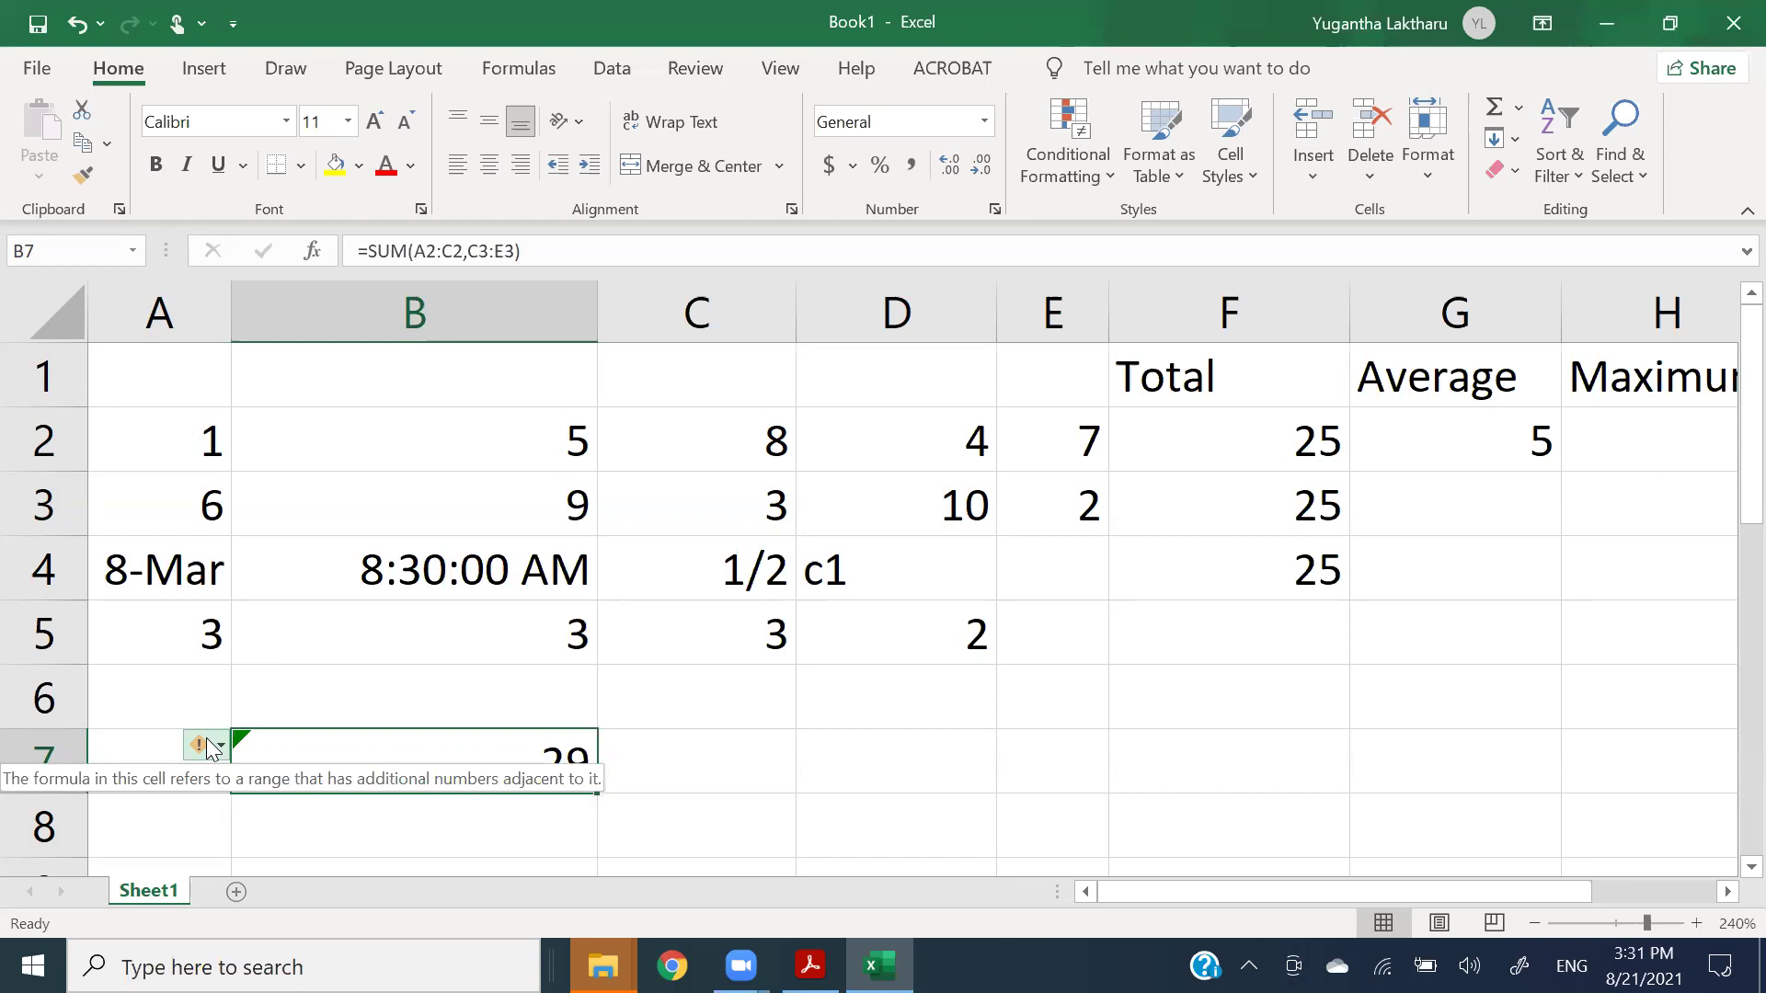
{"action": "left_click", "coordinate": [790, 838]}
{"action": "left_click", "coordinate": [532, 763]}
{"action": "left_click", "coordinate": [658, 760]}
{"action": "left_click", "coordinate": [525, 761]}
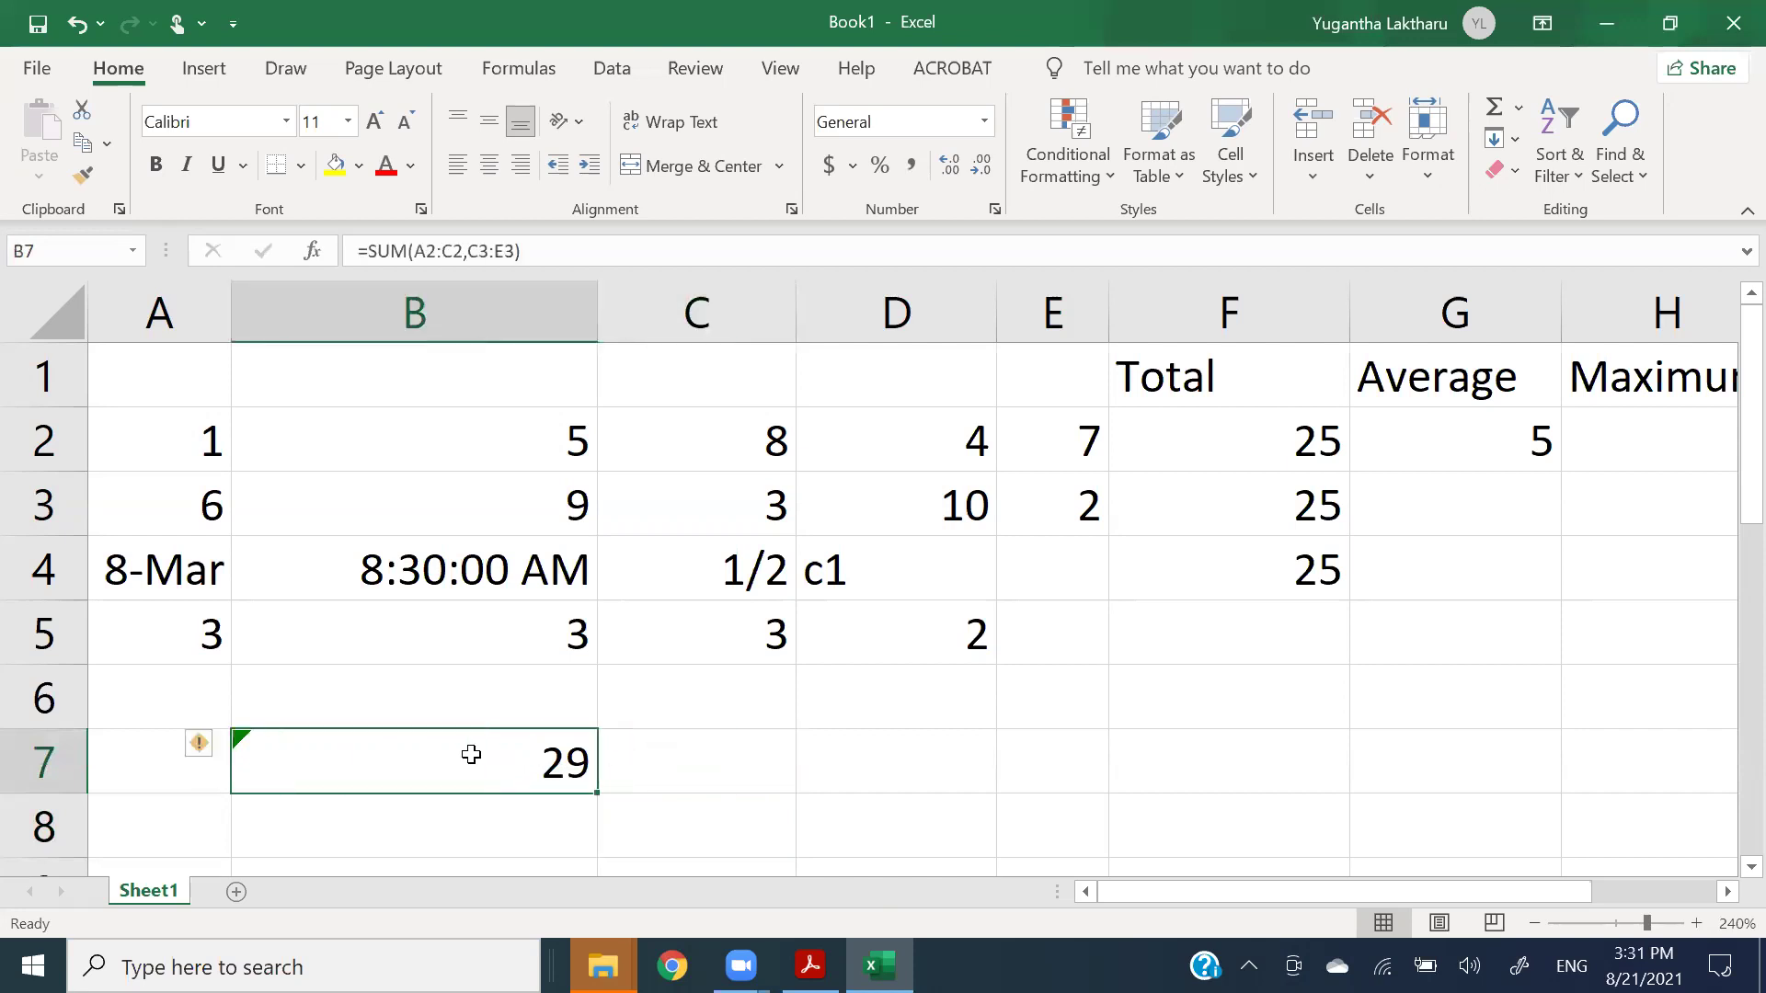
{"action": "left_click", "coordinate": [207, 783]}
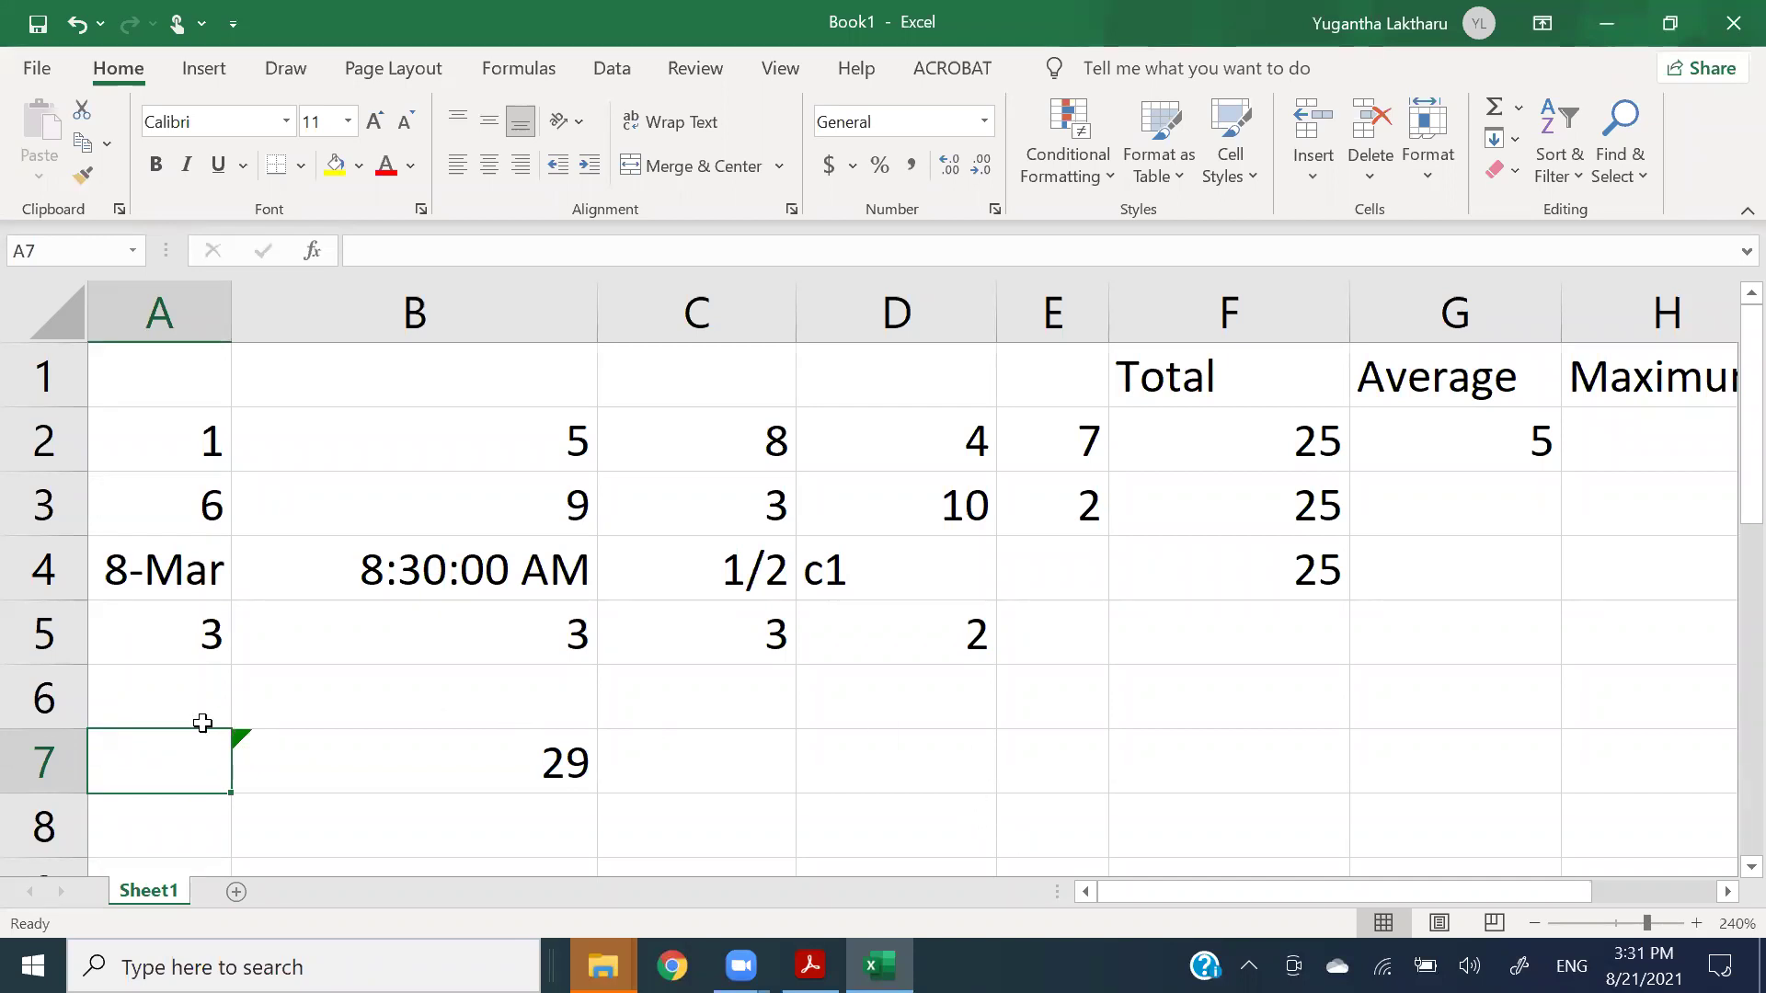
{"action": "left_click", "coordinate": [857, 762]}
{"action": "left_click", "coordinate": [477, 762]}
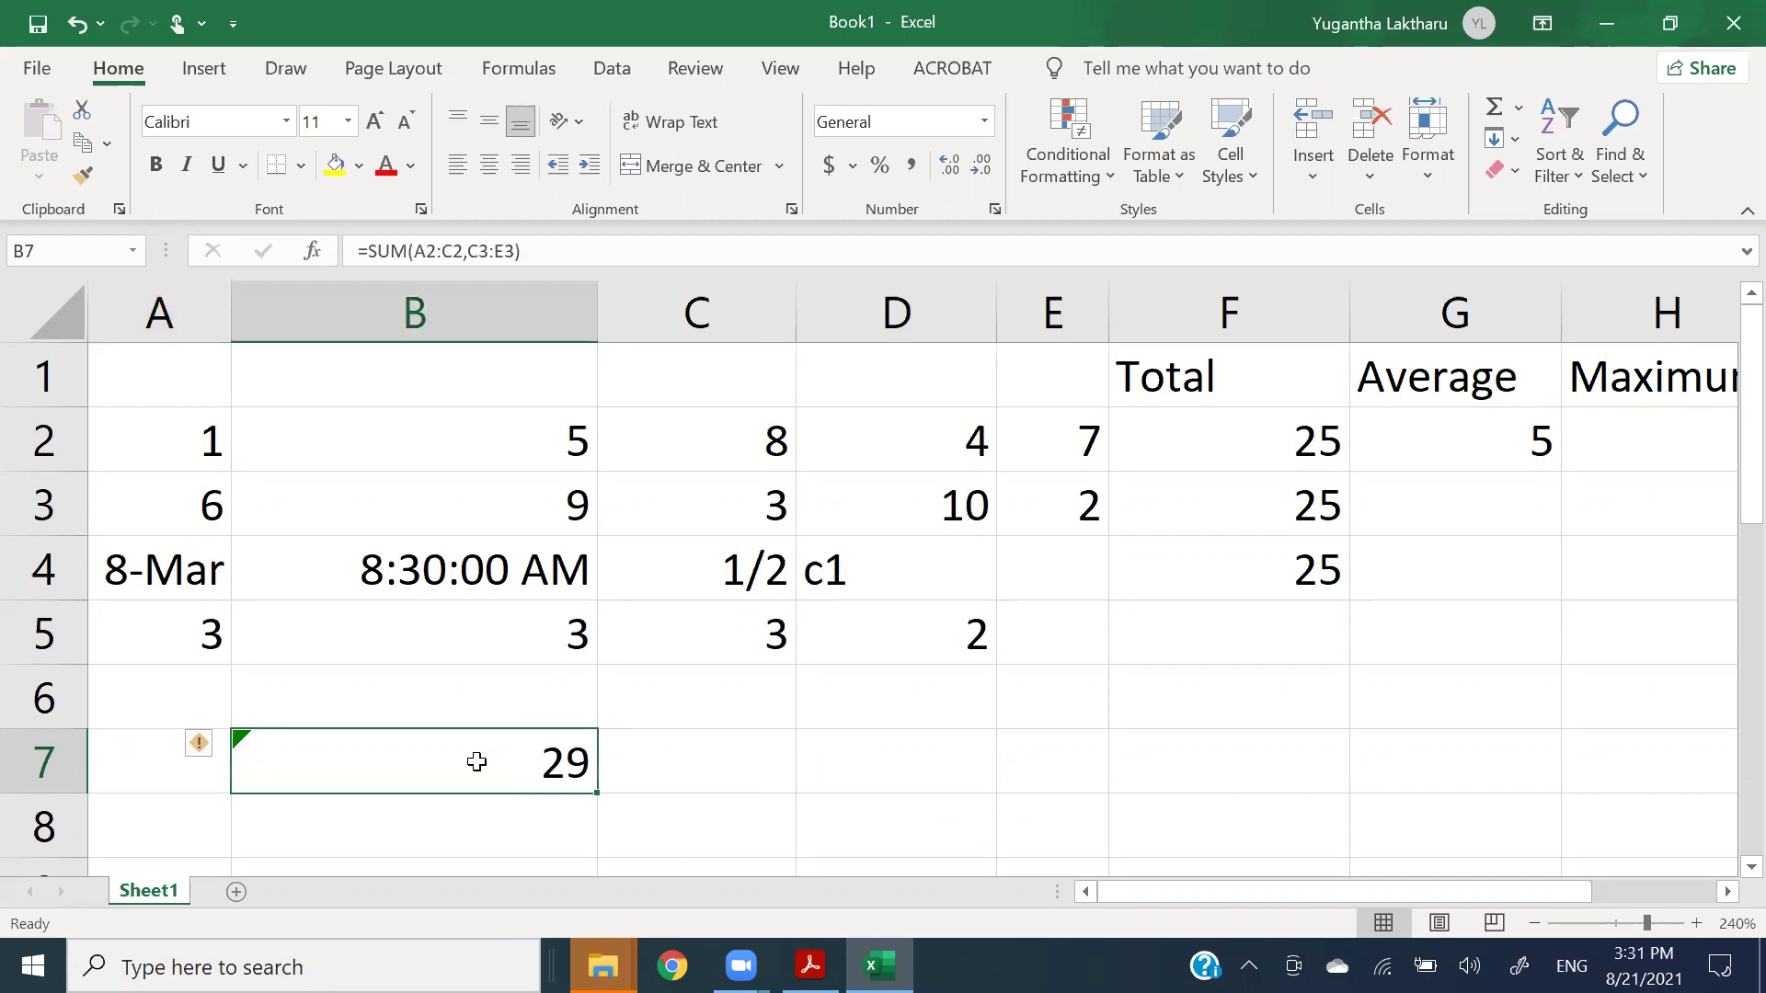
- Switch to ICT G-10 E.pdf in Adobe Acrobat Reader and review the AVERAGE, MAX, MIN and COUNT function tables
{"action": "left_click", "coordinate": [809, 966]}
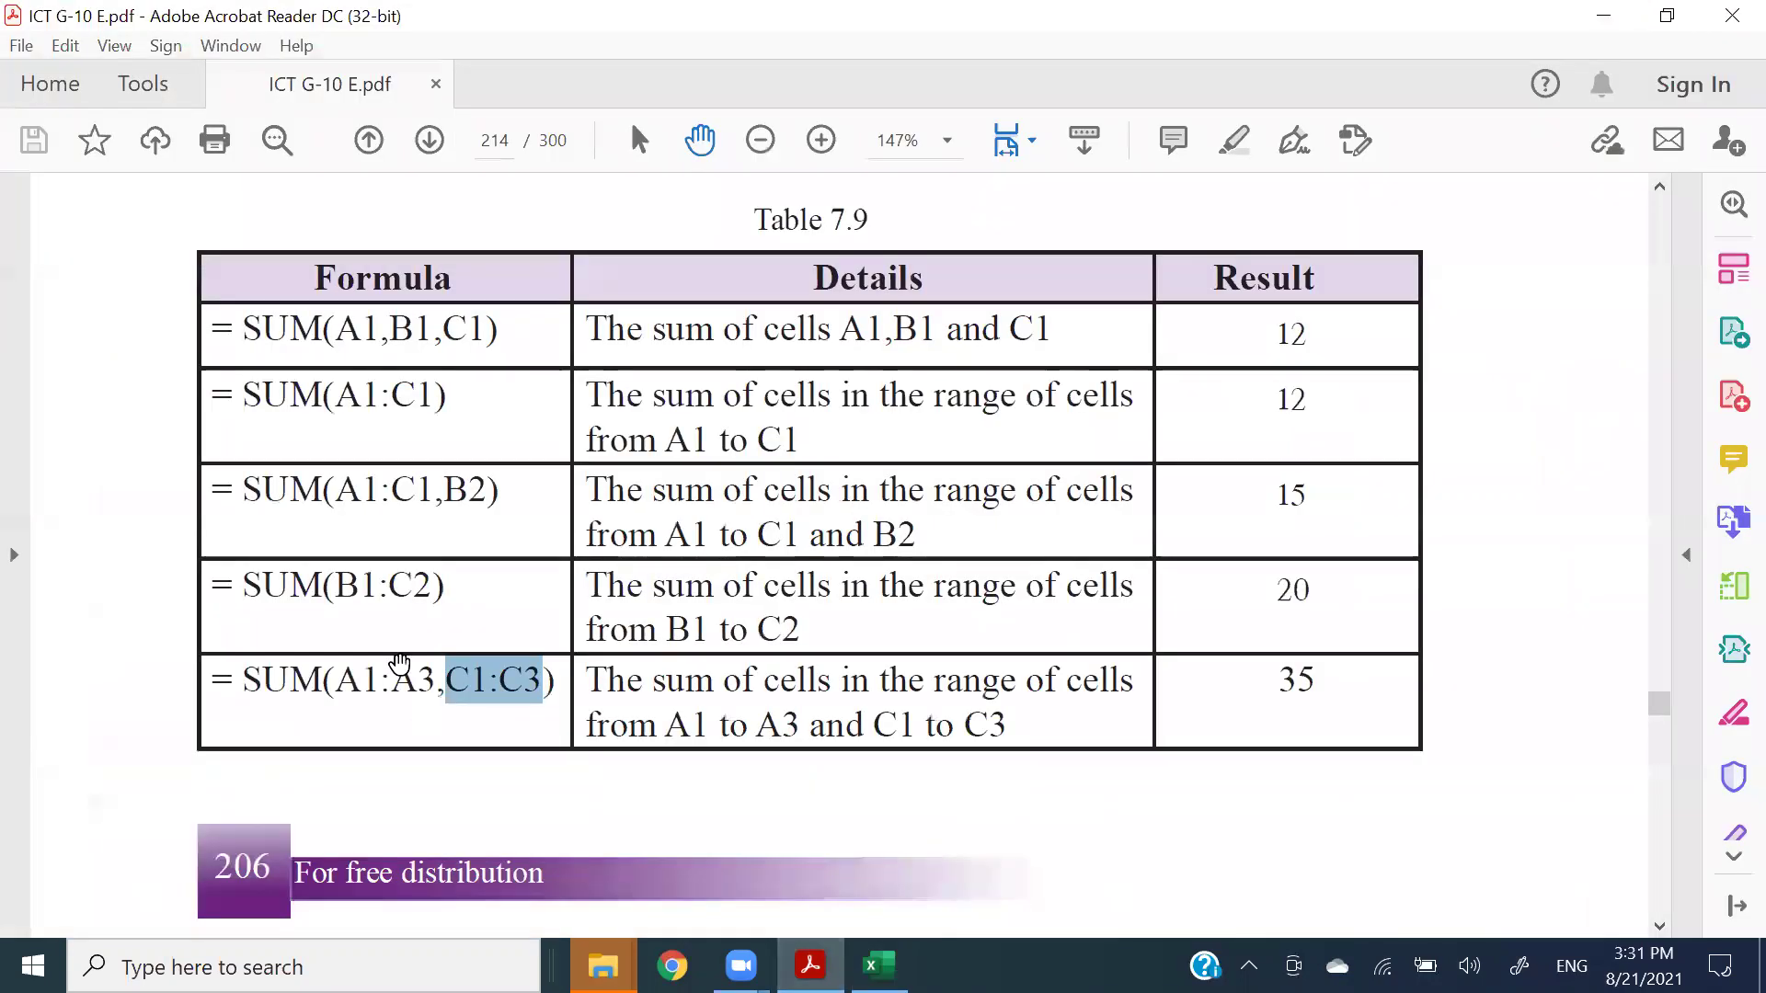
{"action": "scroll", "coordinate": [548, 556], "scroll_direction": "down", "scroll_amount": 5}
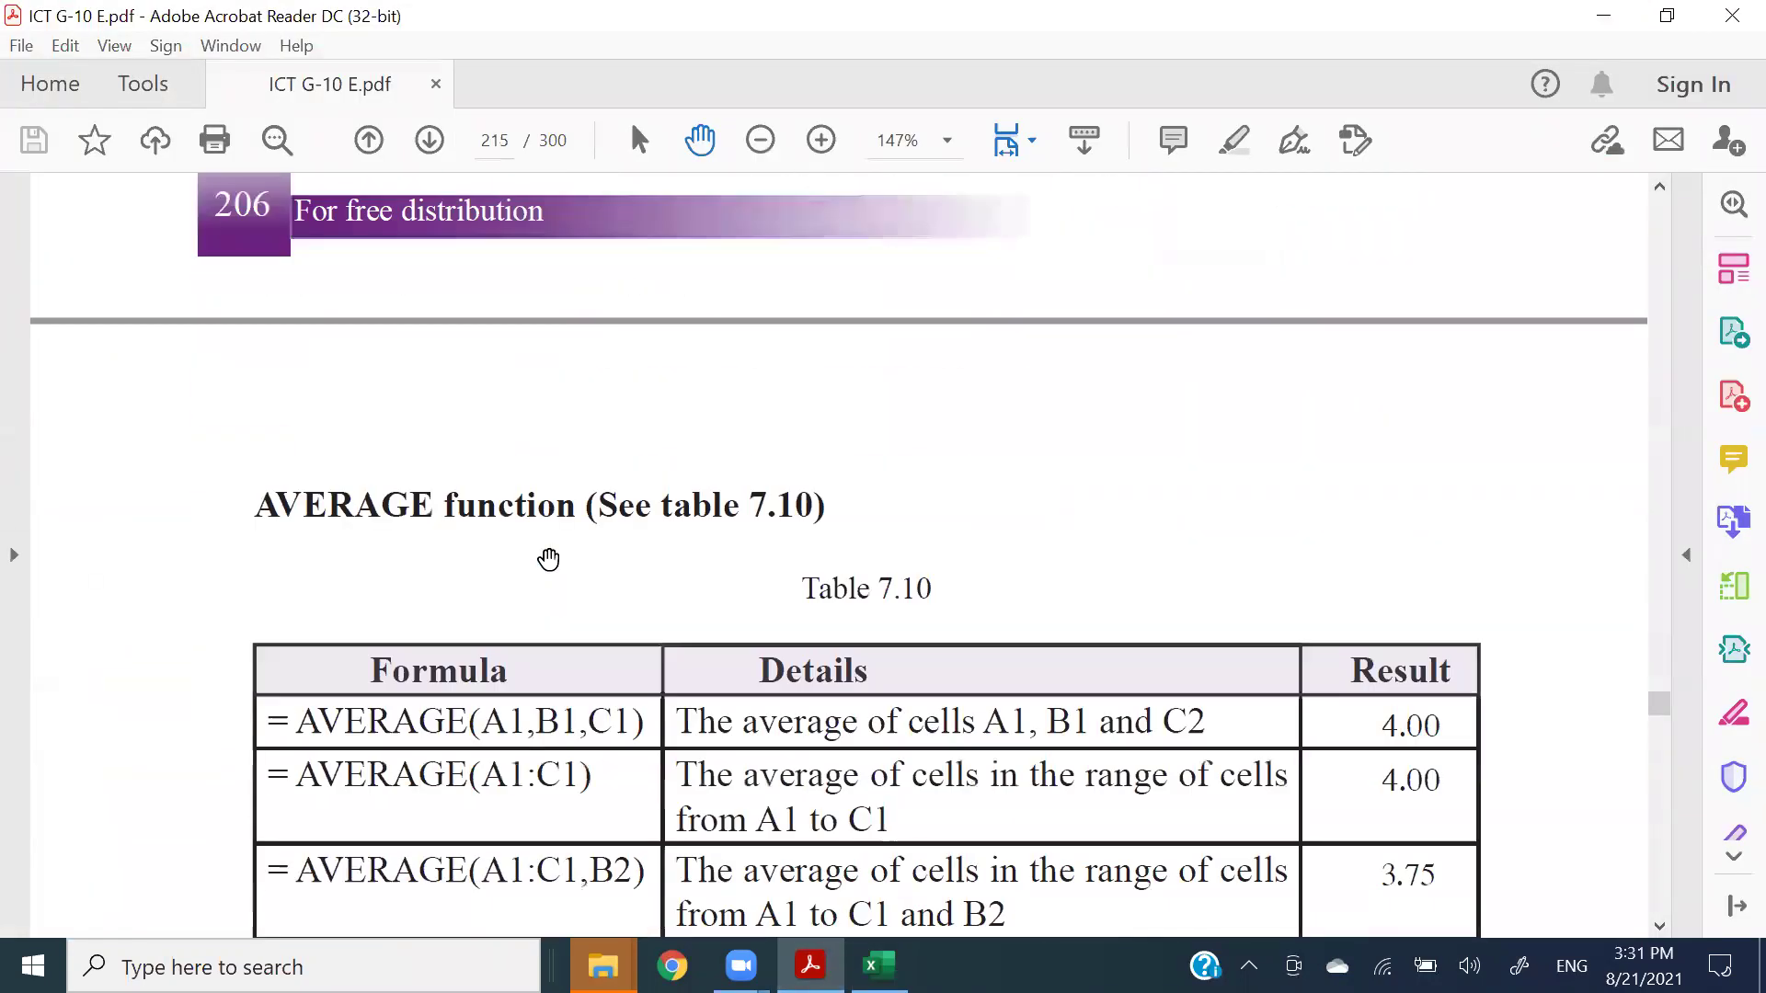
{"action": "scroll", "coordinate": [549, 559], "scroll_direction": "down", "scroll_amount": 3}
{"action": "scroll", "coordinate": [548, 558], "scroll_direction": "down", "scroll_amount": 2}
{"action": "scroll", "coordinate": [549, 559], "scroll_direction": "down", "scroll_amount": 5}
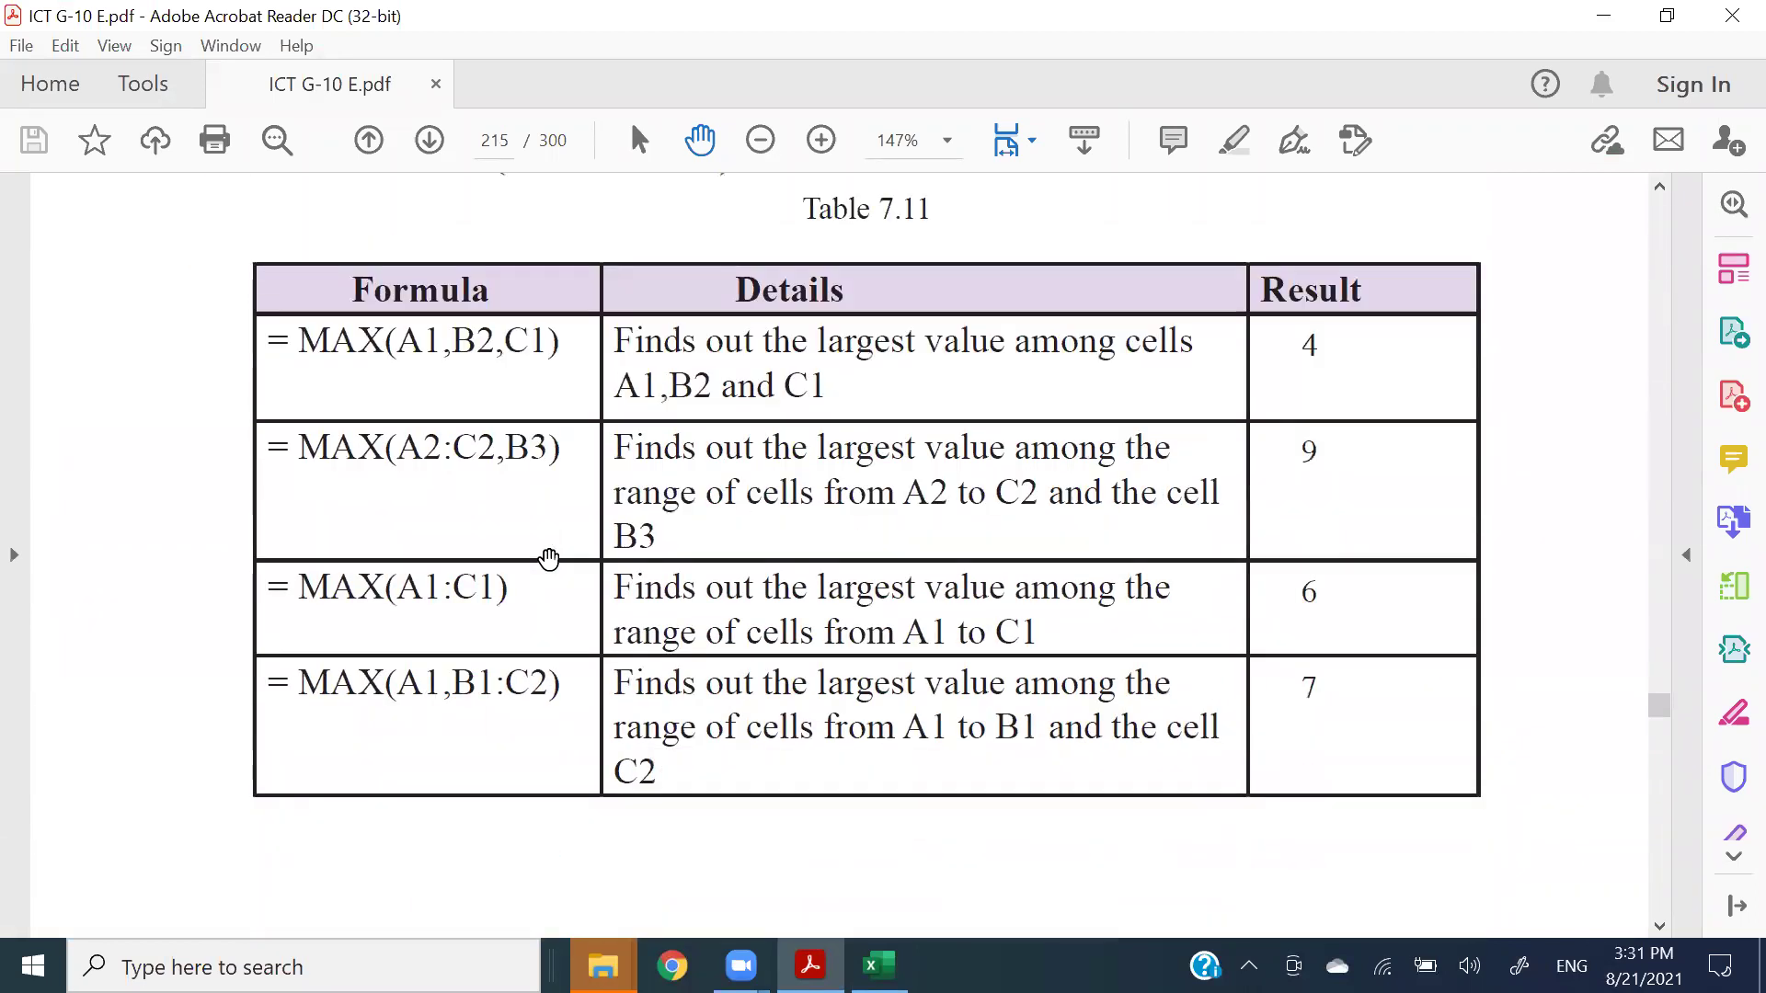
{"action": "scroll", "coordinate": [548, 558], "scroll_direction": "down", "scroll_amount": 8}
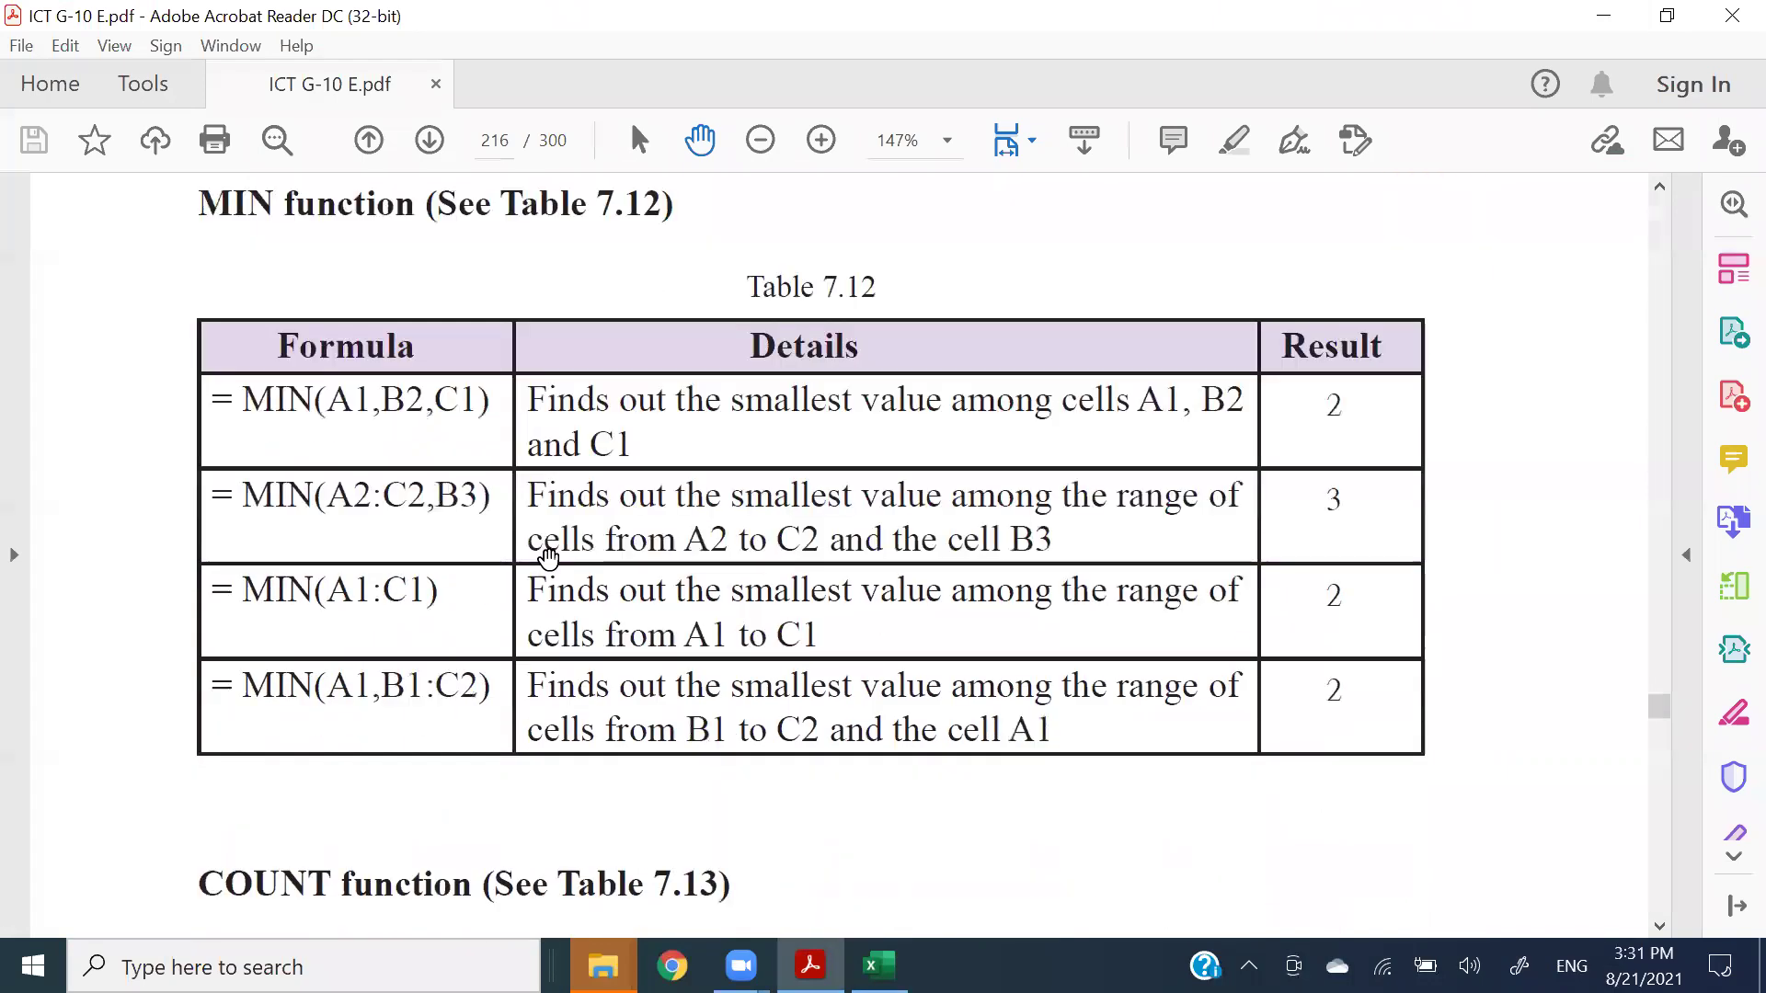
{"action": "scroll", "coordinate": [548, 559], "scroll_direction": "down", "scroll_amount": 6}
- Review the activity on page 217, reading the student marks table in Figure 7.20 and its questions on functions
{"action": "scroll", "coordinate": [546, 552], "scroll_direction": "down", "scroll_amount": 7}
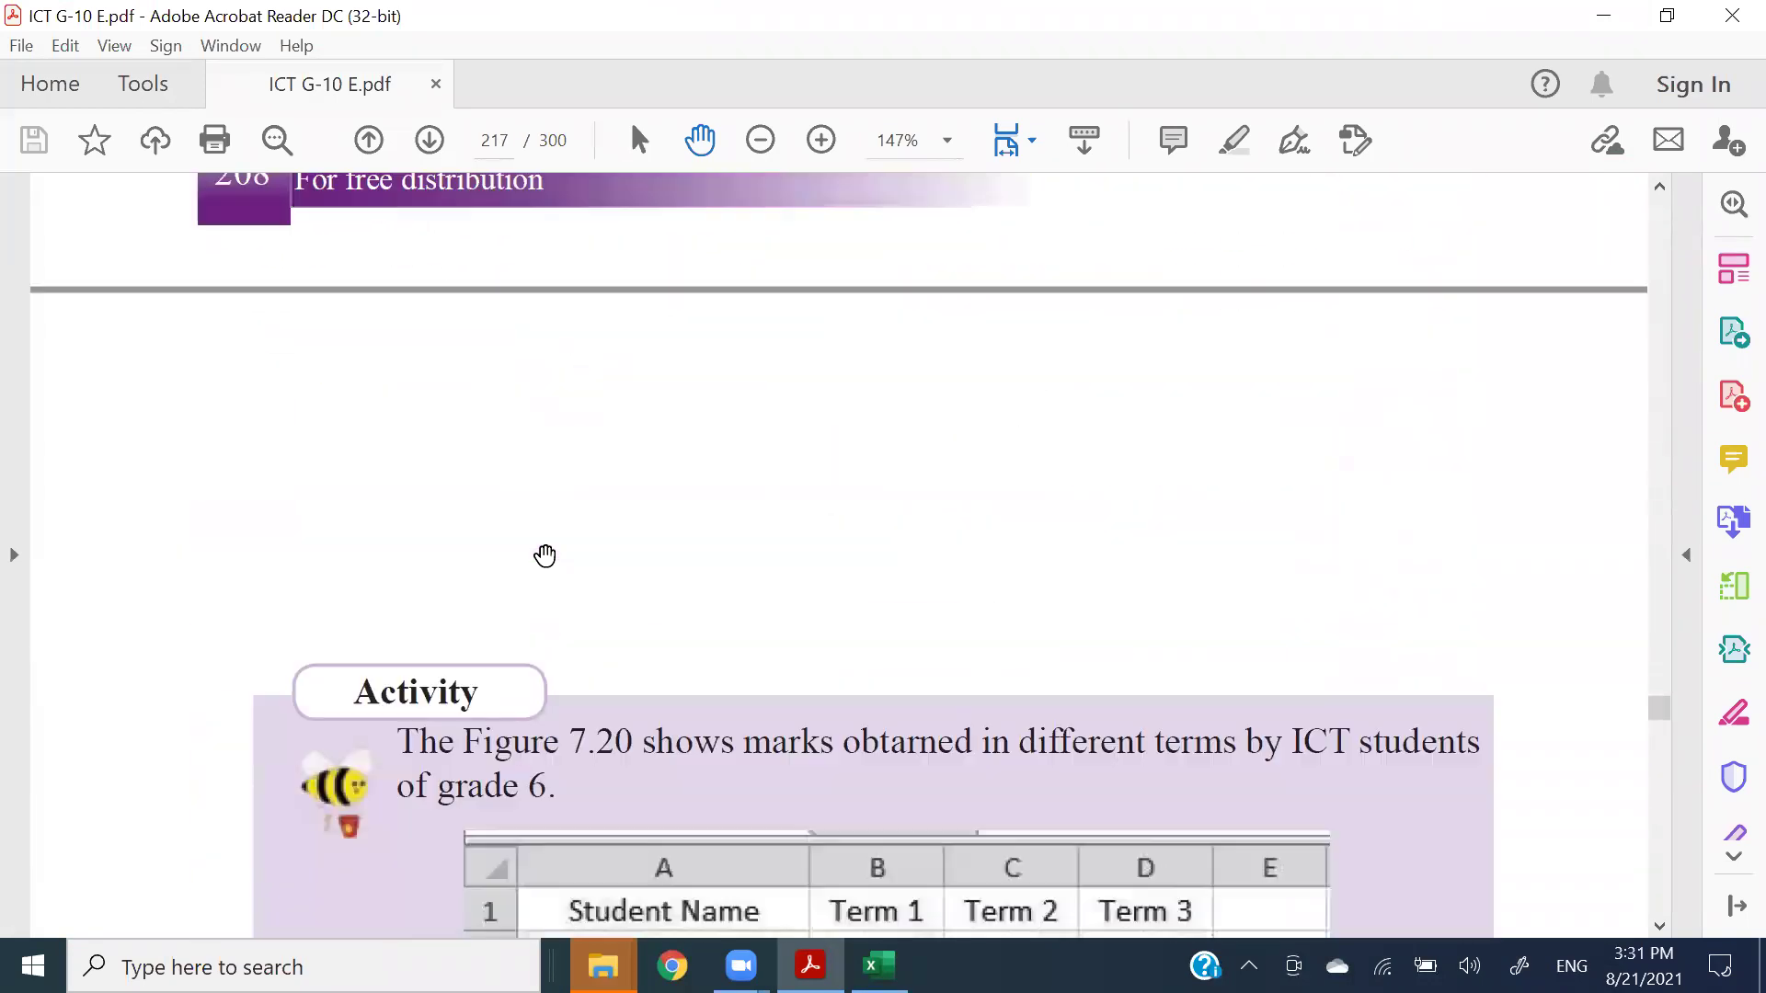
{"action": "scroll", "coordinate": [545, 556], "scroll_direction": "down", "scroll_amount": 4}
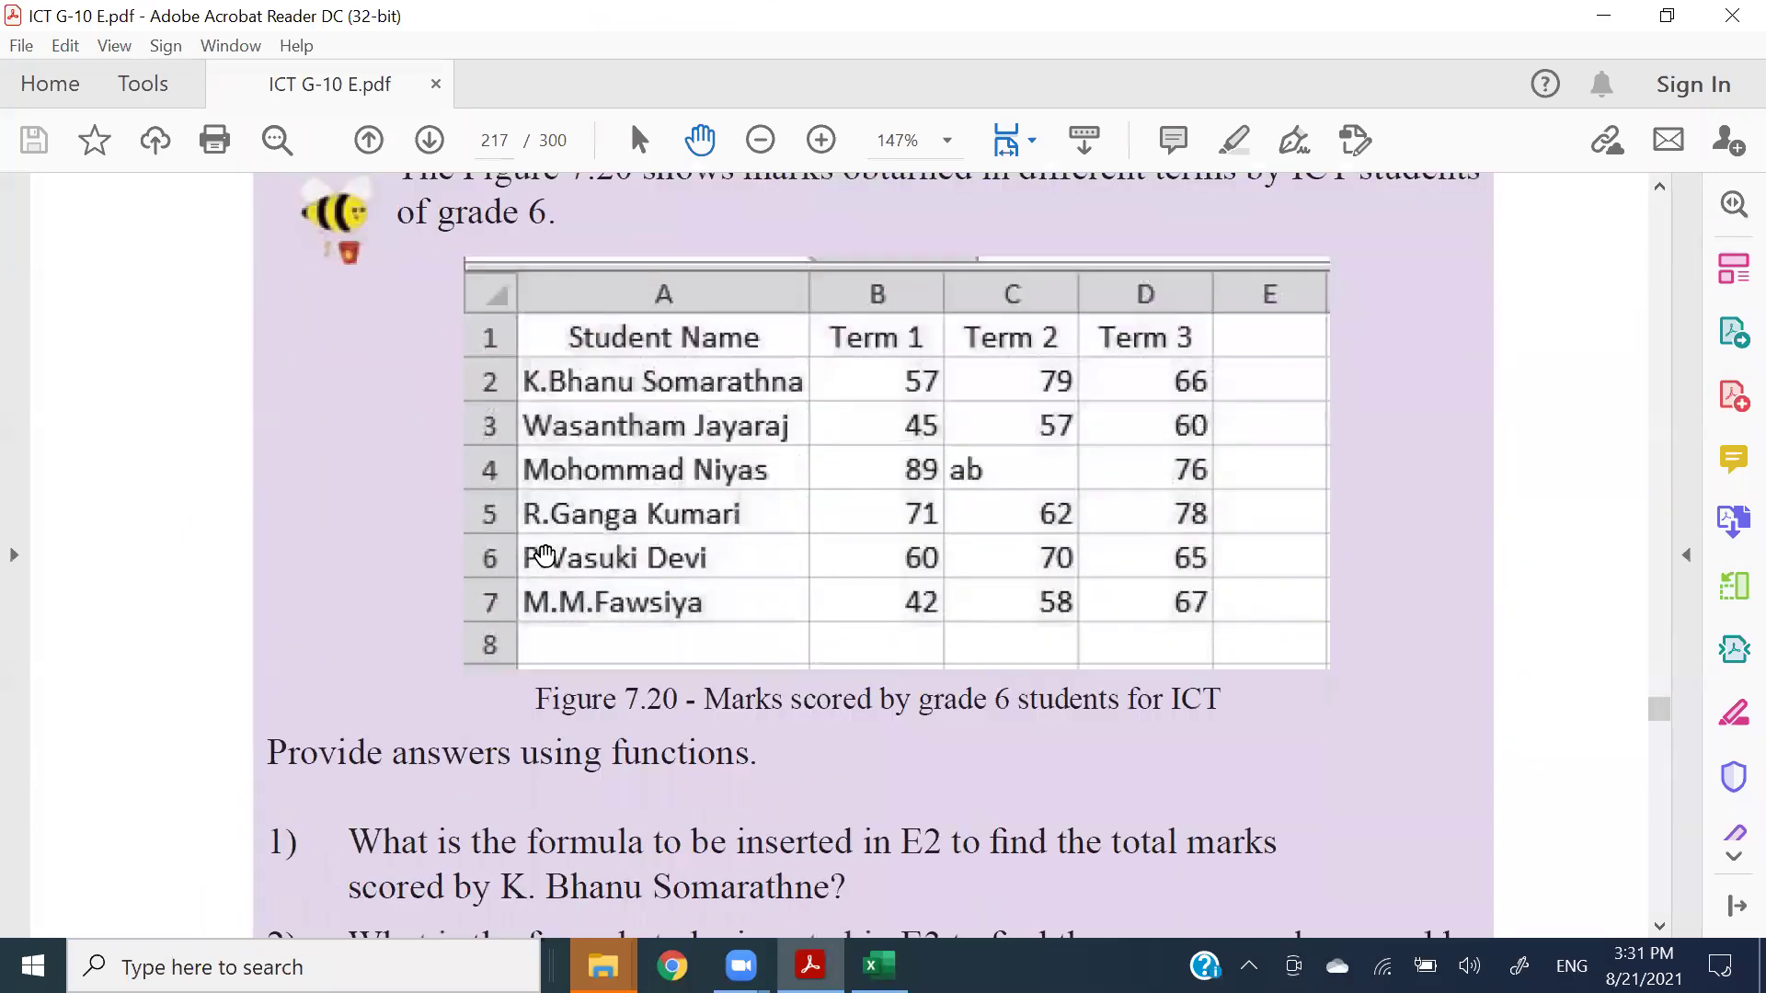
{"action": "scroll", "coordinate": [544, 558], "scroll_direction": "up", "scroll_amount": 3}
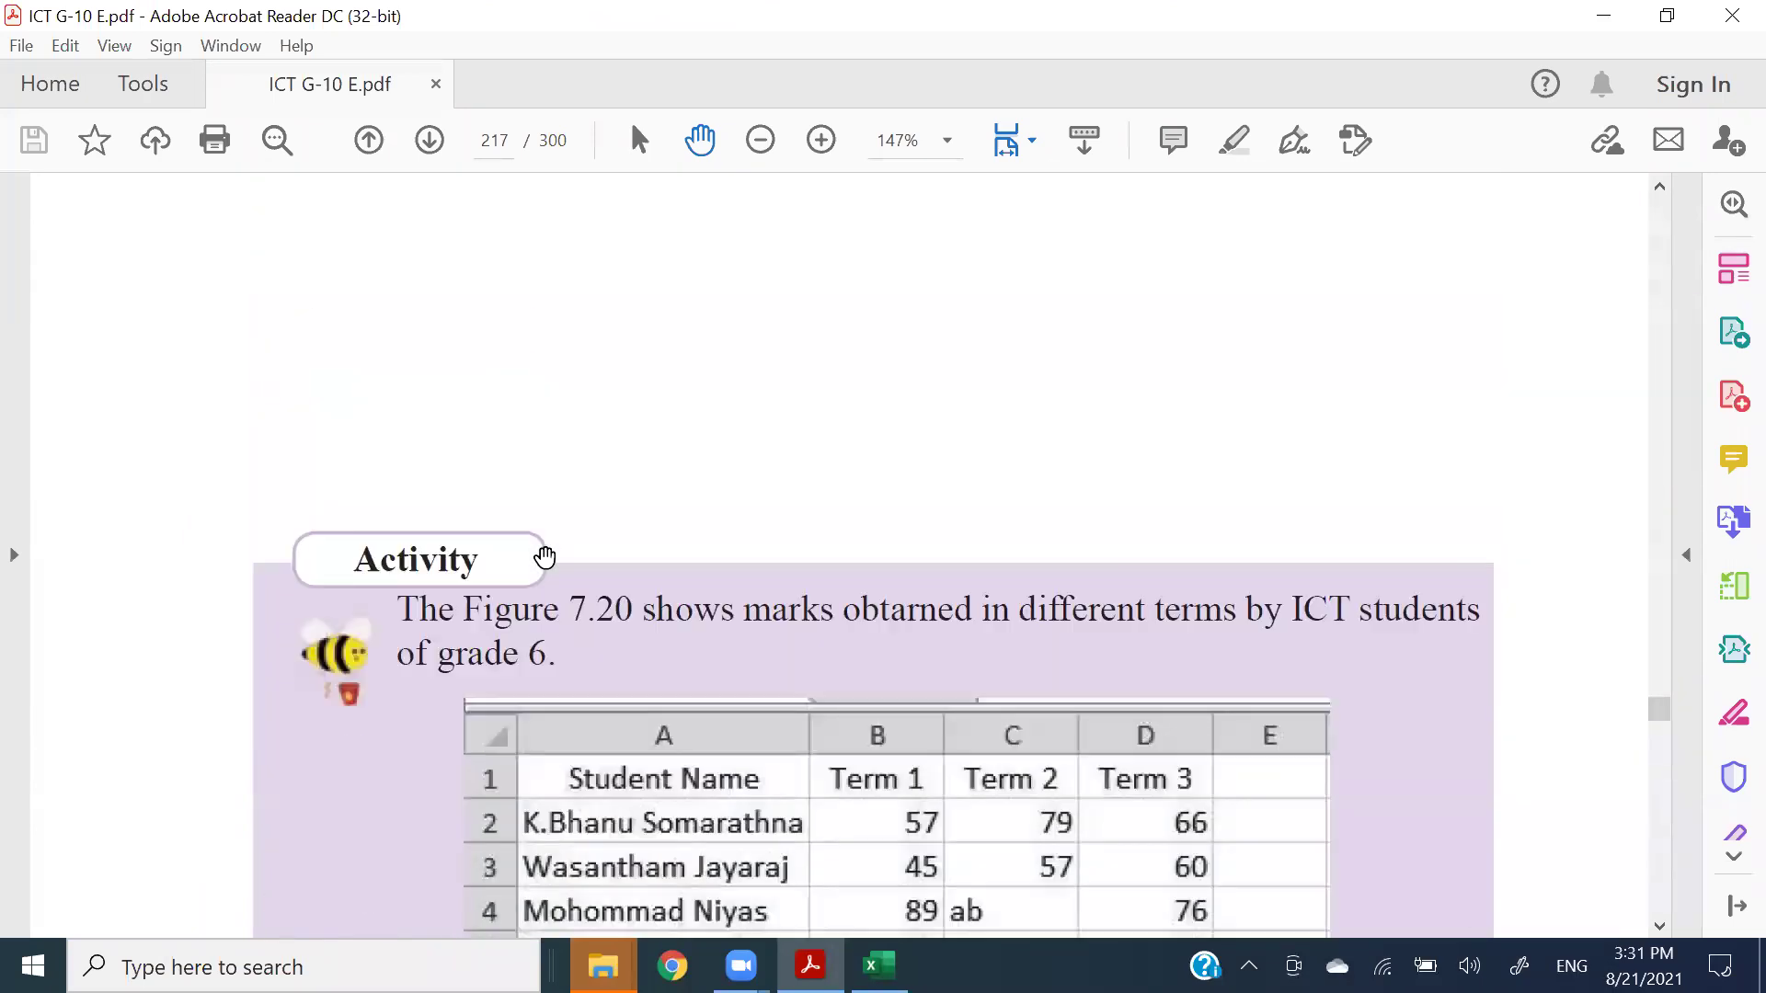
{"action": "scroll", "coordinate": [544, 557], "scroll_direction": "down", "scroll_amount": 2}
{"action": "scroll", "coordinate": [544, 558], "scroll_direction": "down", "scroll_amount": 5}
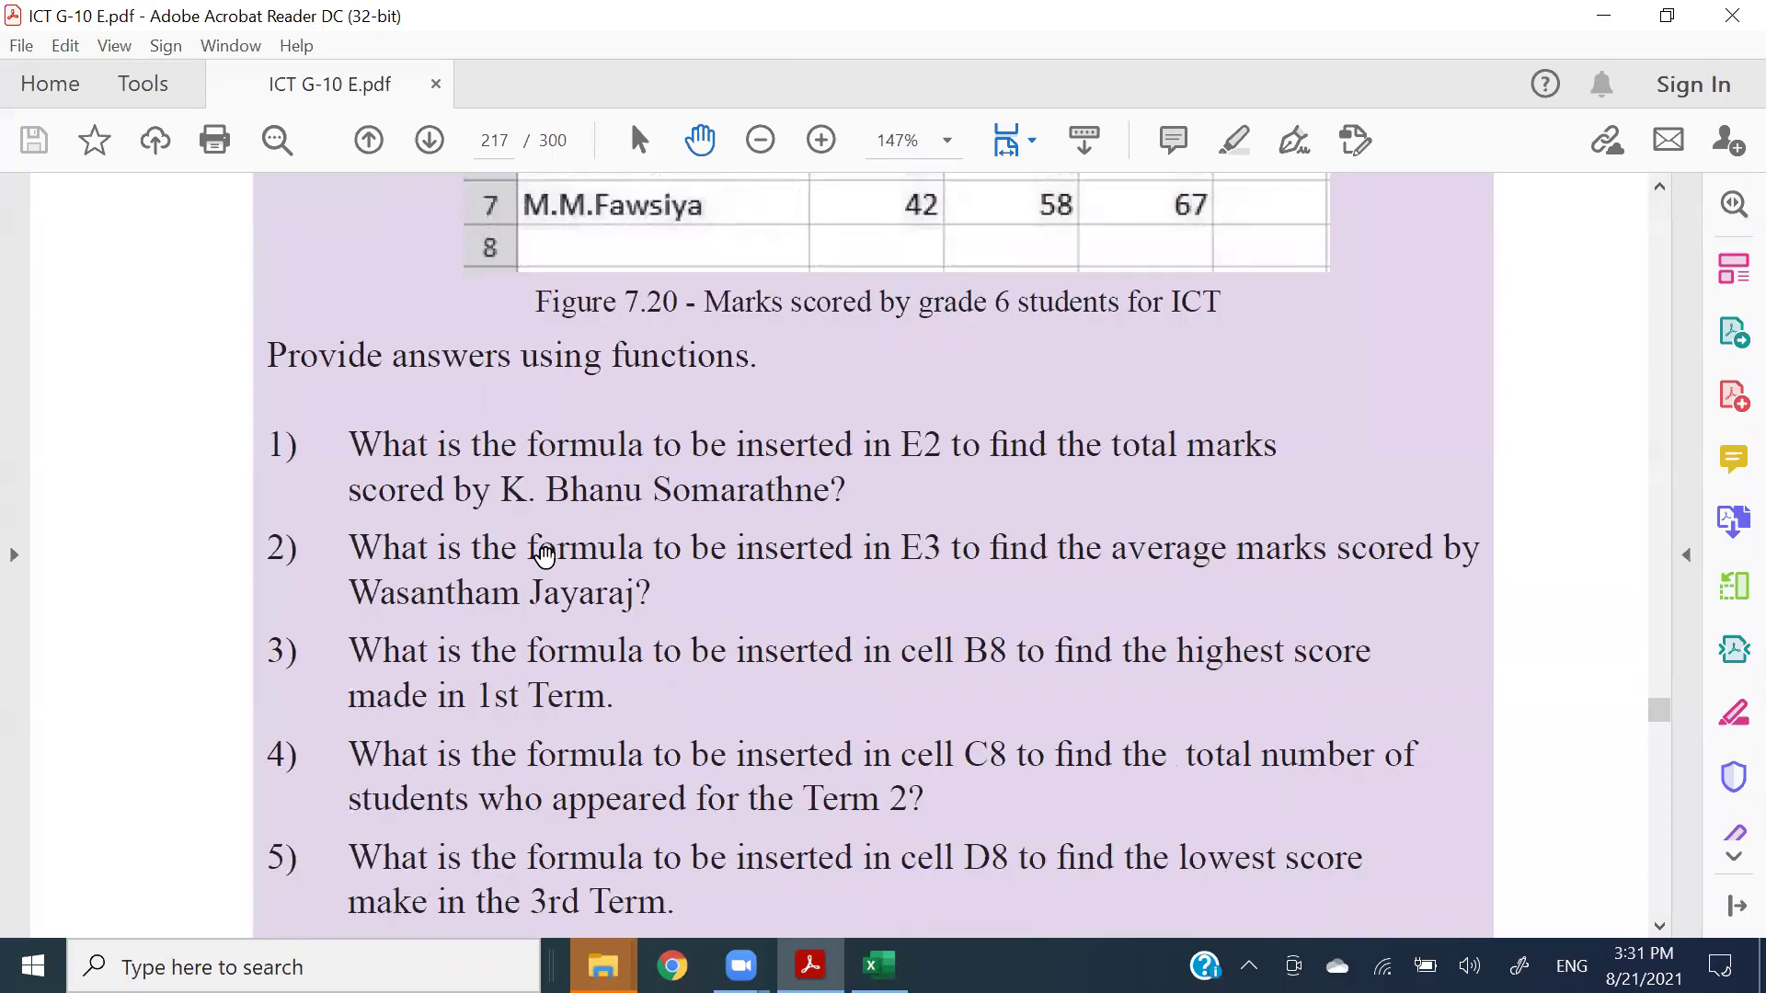
- Reread the introduction and the Figure 7.20 student marks table of the activity on page 217
{"action": "scroll", "coordinate": [545, 557], "scroll_direction": "up", "scroll_amount": 7}
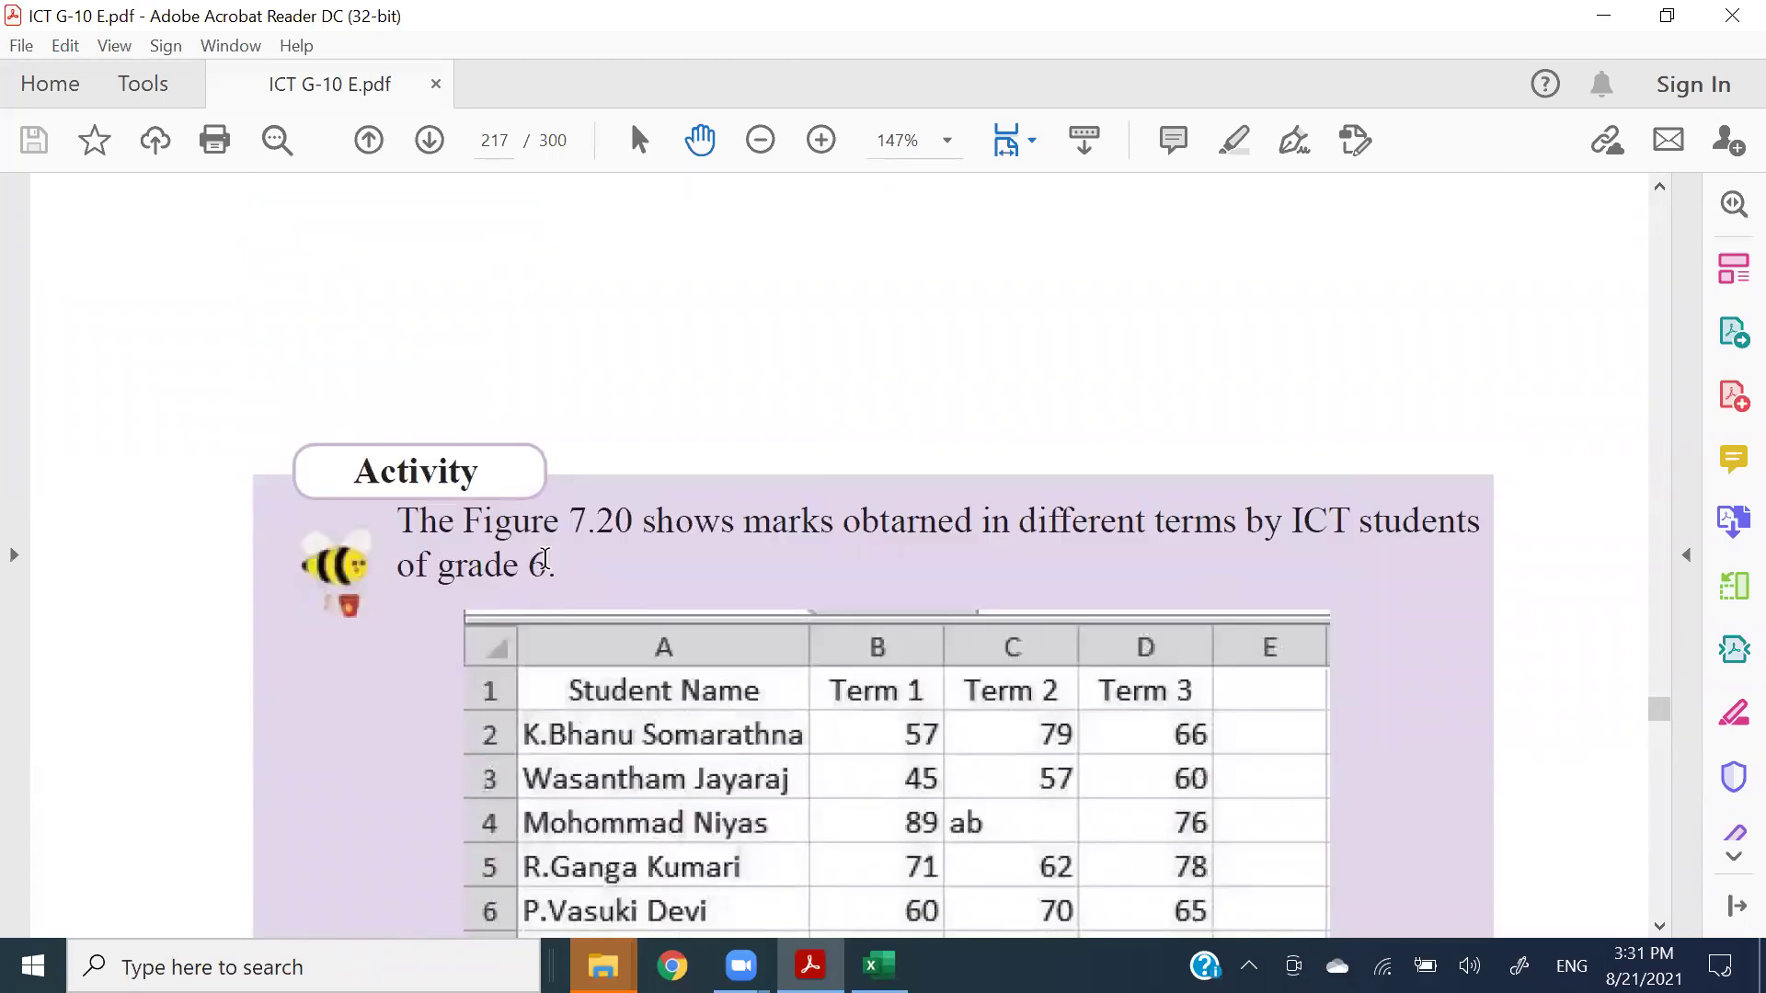
{"action": "scroll", "coordinate": [544, 557], "scroll_direction": "up", "scroll_amount": 5}
{"action": "scroll", "coordinate": [545, 557], "scroll_direction": "down", "scroll_amount": 1}
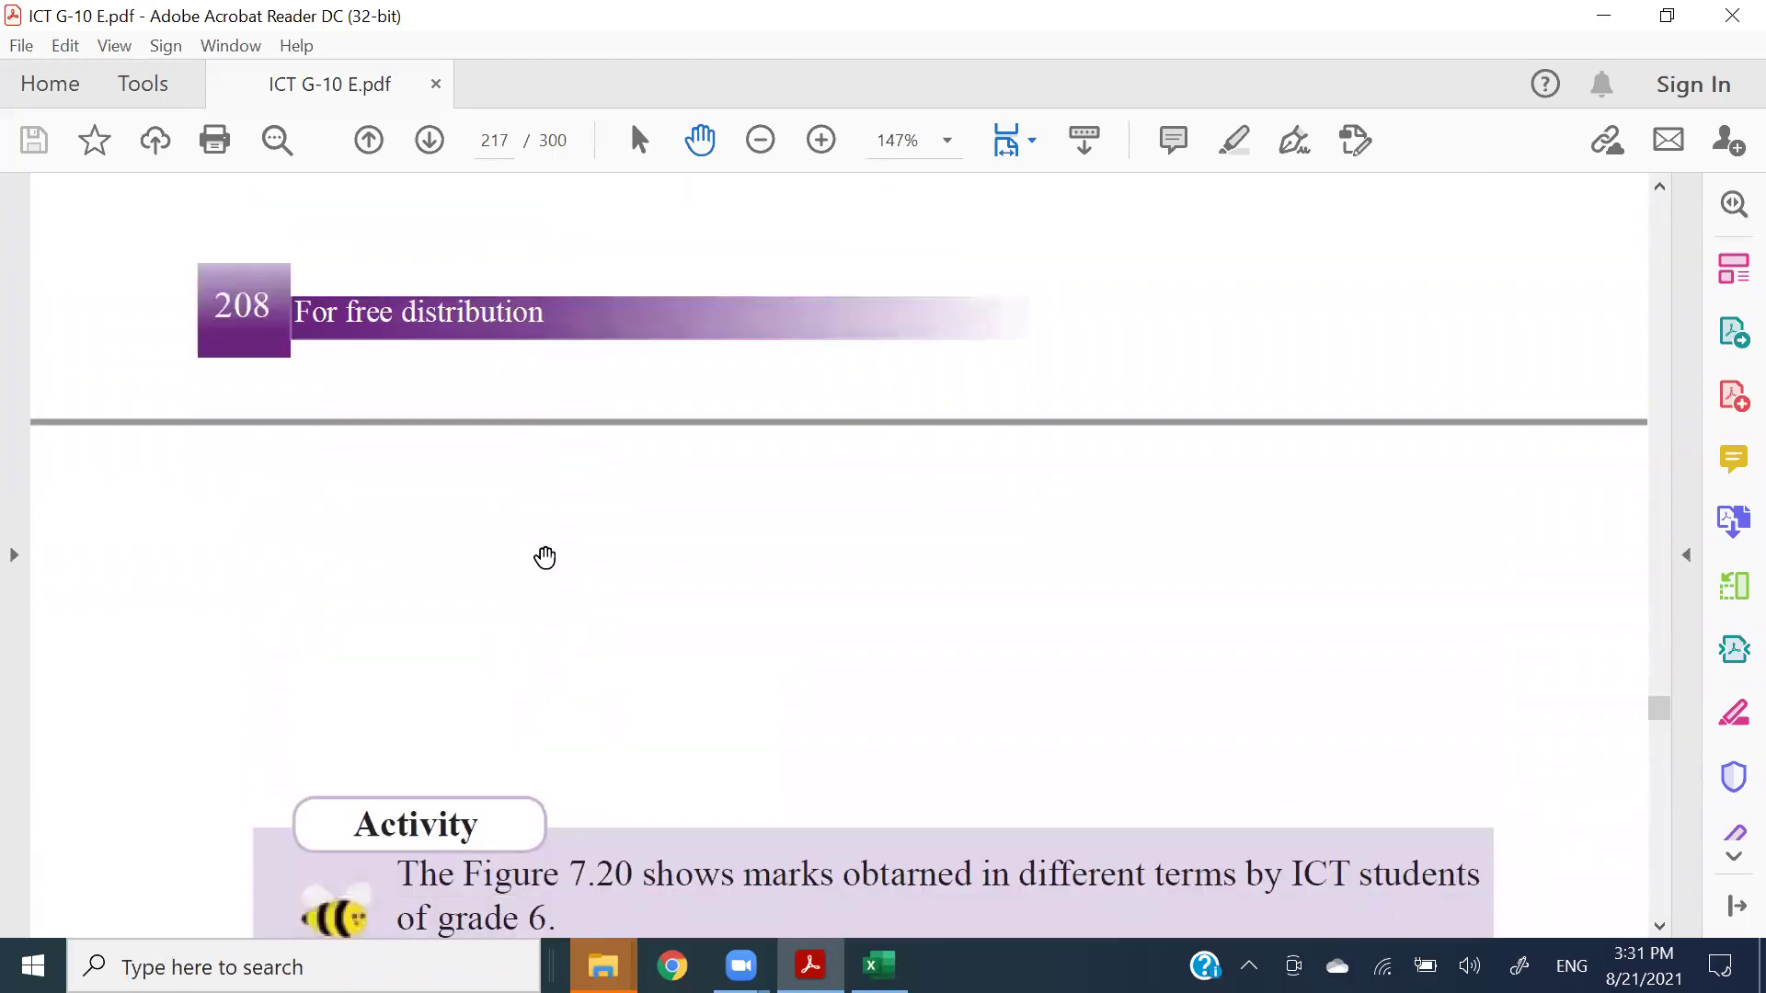
{"action": "scroll", "coordinate": [546, 557], "scroll_direction": "down", "scroll_amount": 3}
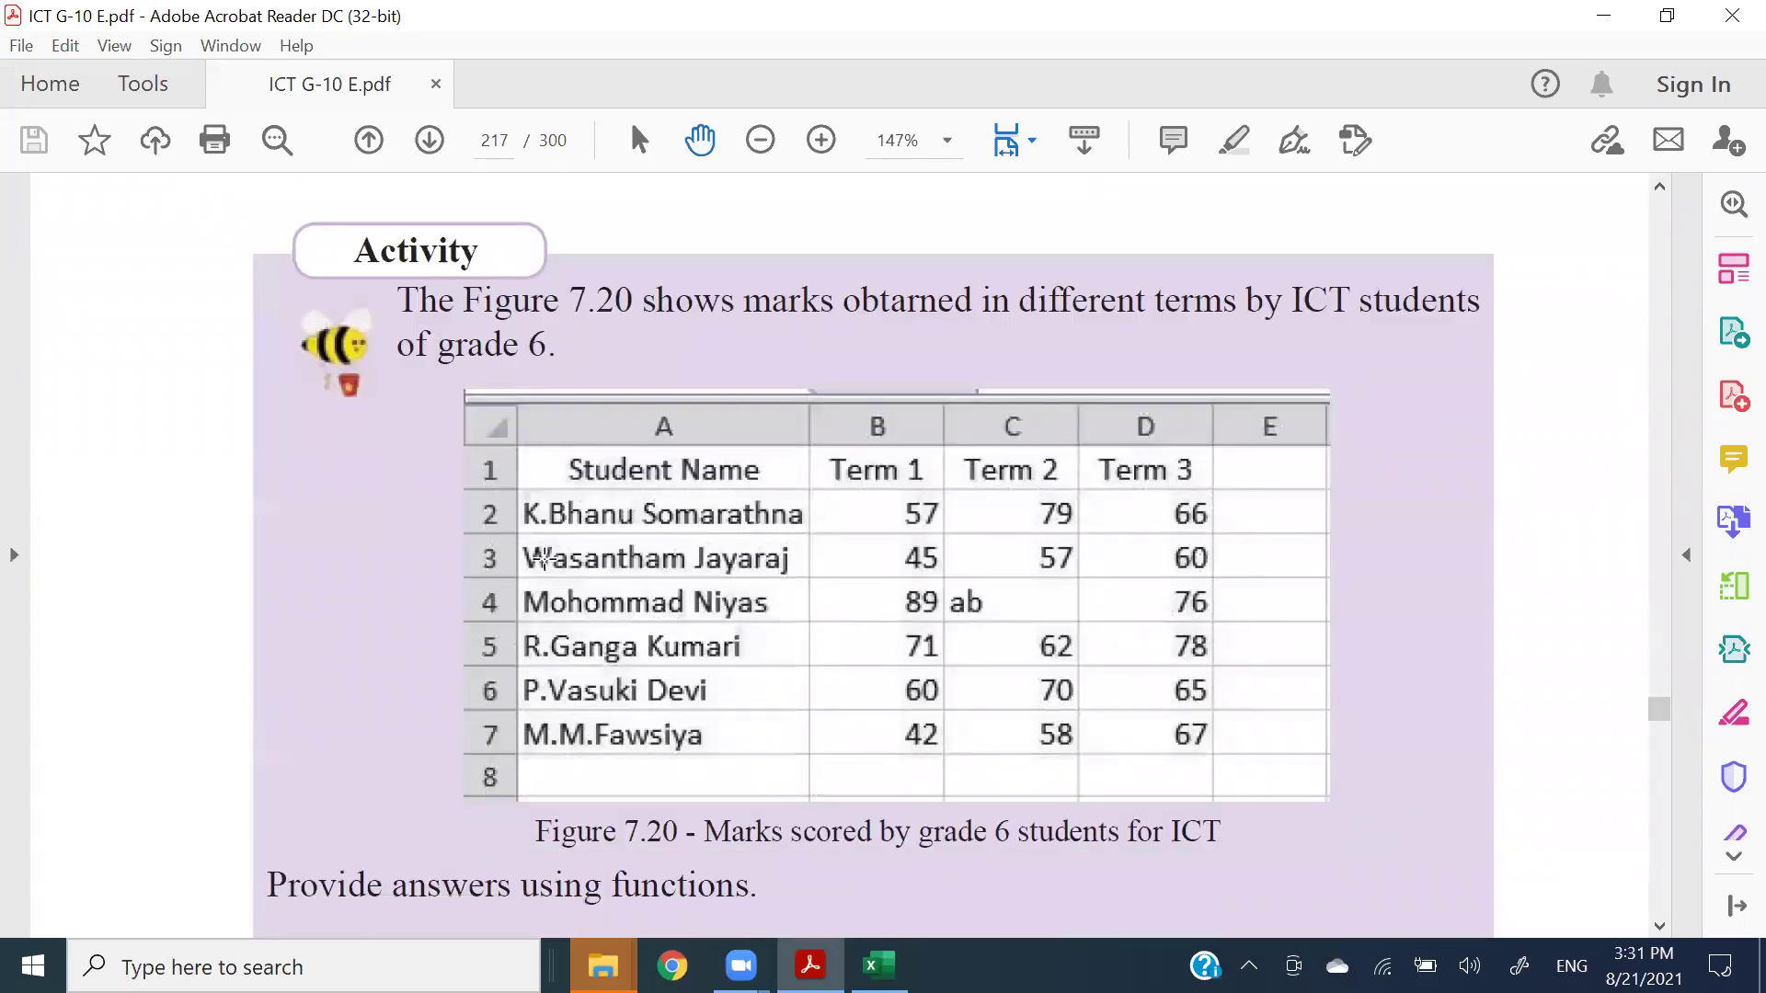
{"action": "scroll", "coordinate": [544, 557], "scroll_direction": "down", "scroll_amount": 3}
{"action": "scroll", "coordinate": [544, 558], "scroll_direction": "up", "scroll_amount": 5}
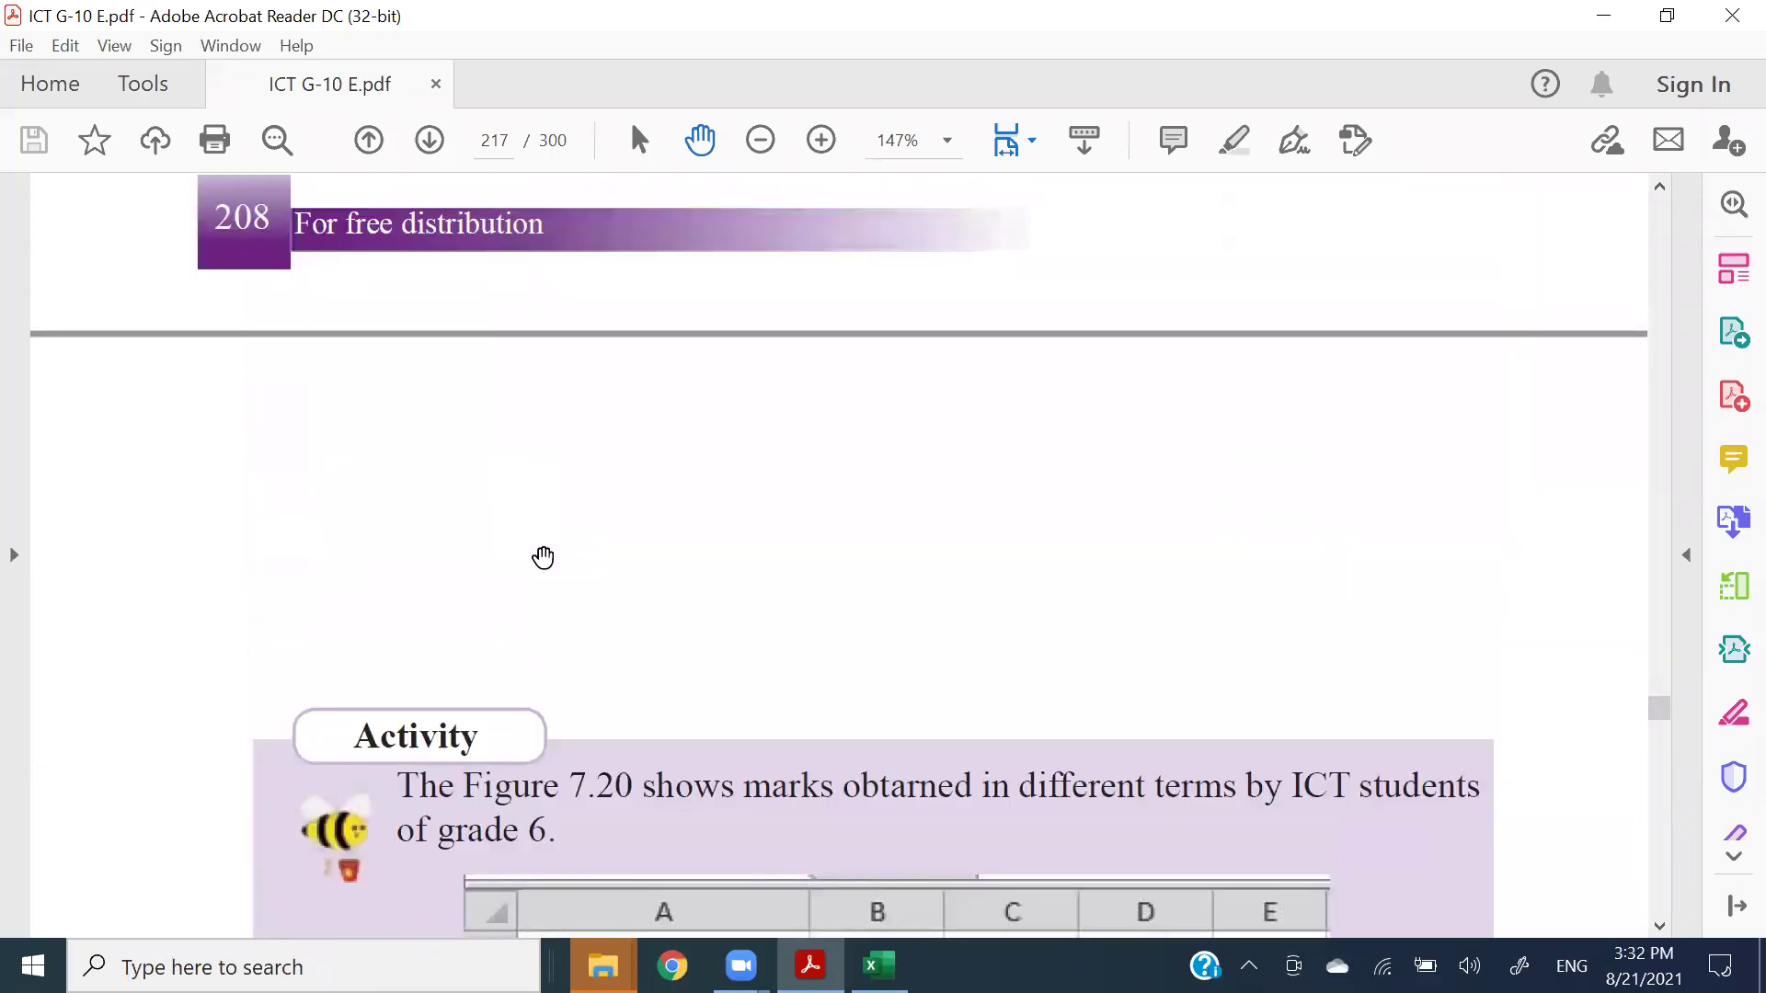
{"action": "scroll", "coordinate": [544, 557], "scroll_direction": "down", "scroll_amount": 3}
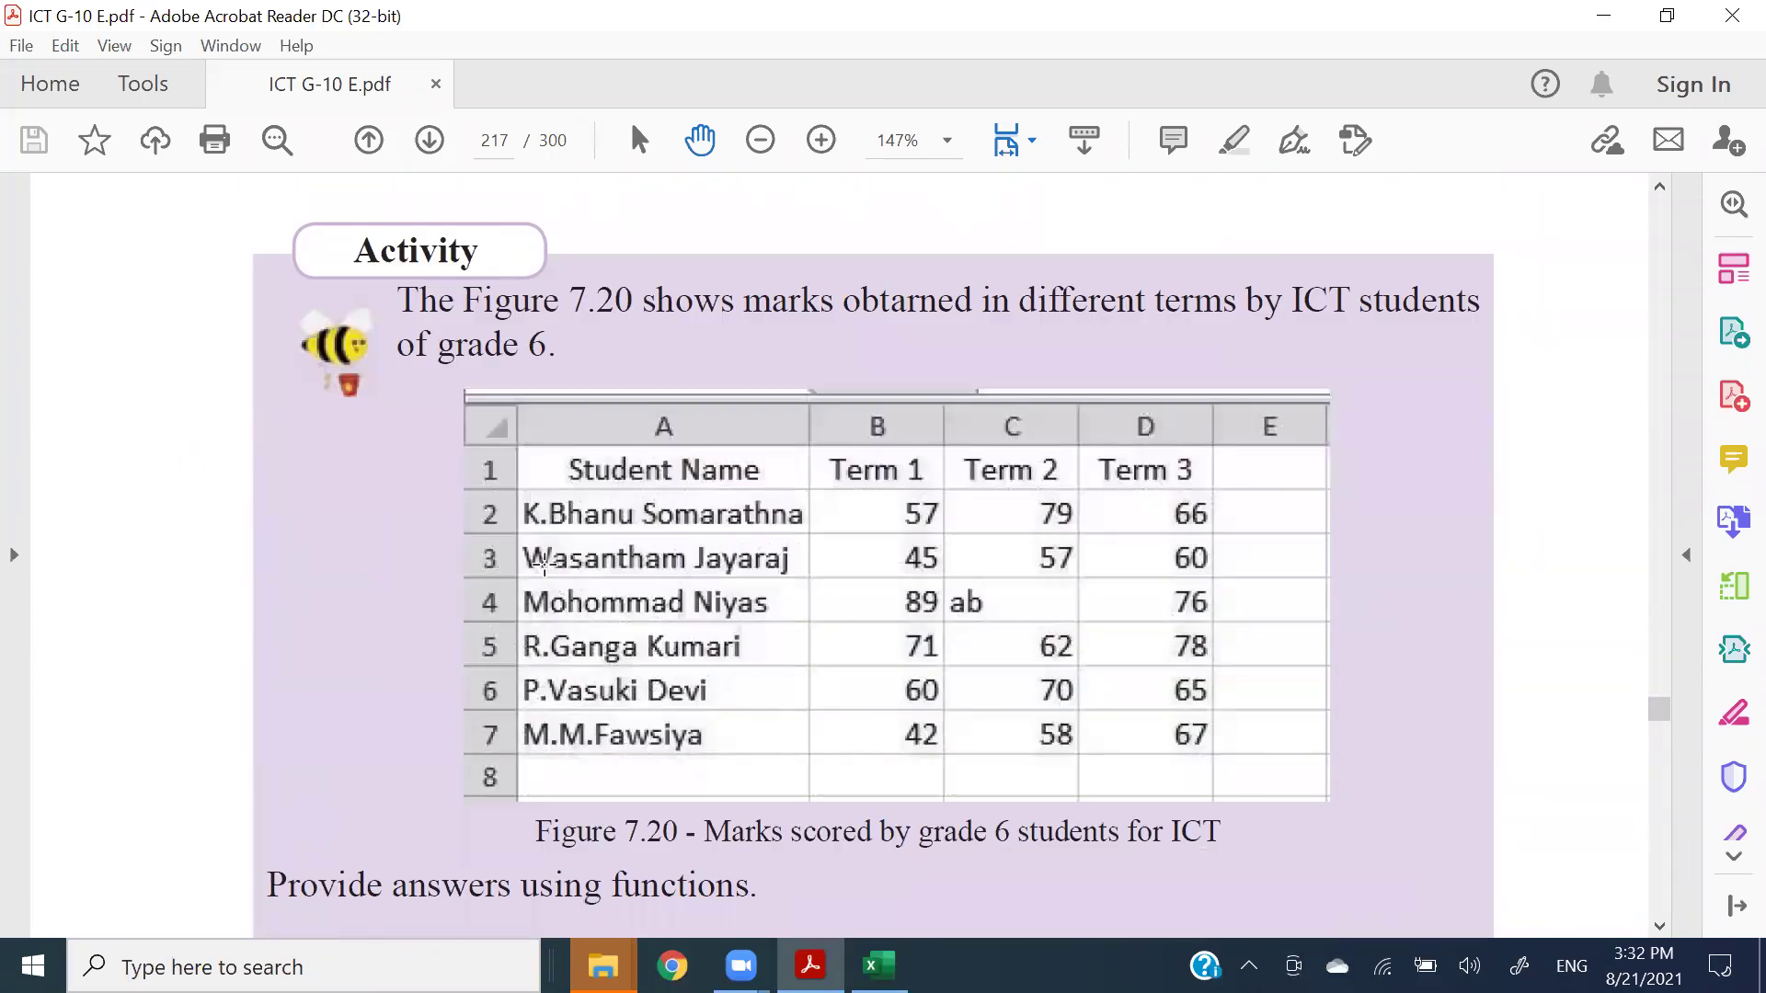
{"action": "scroll", "coordinate": [544, 563], "scroll_direction": "down", "scroll_amount": 1}
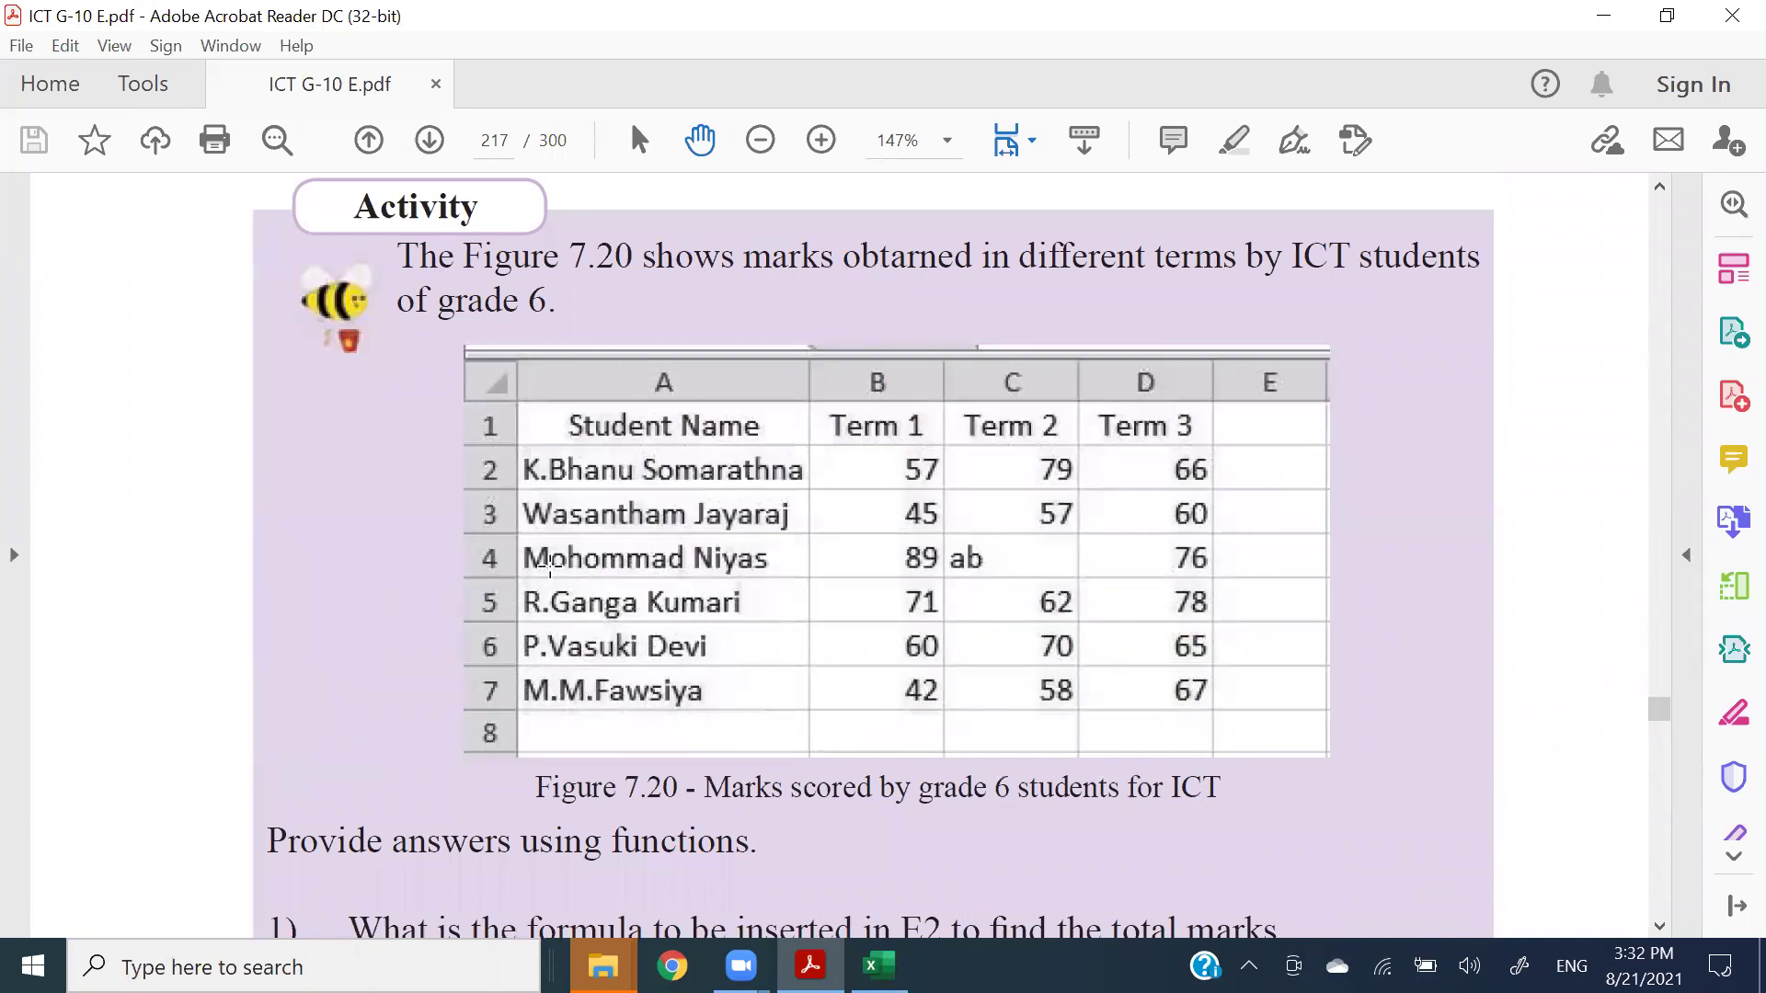
- Reduce the page zoom to 100% and study the activity's five formula questions alongside the Figure 7.20 marks table
{"action": "left_click", "coordinate": [760, 141]}
{"action": "scroll", "coordinate": [745, 510], "scroll_direction": "up", "scroll_amount": 1}
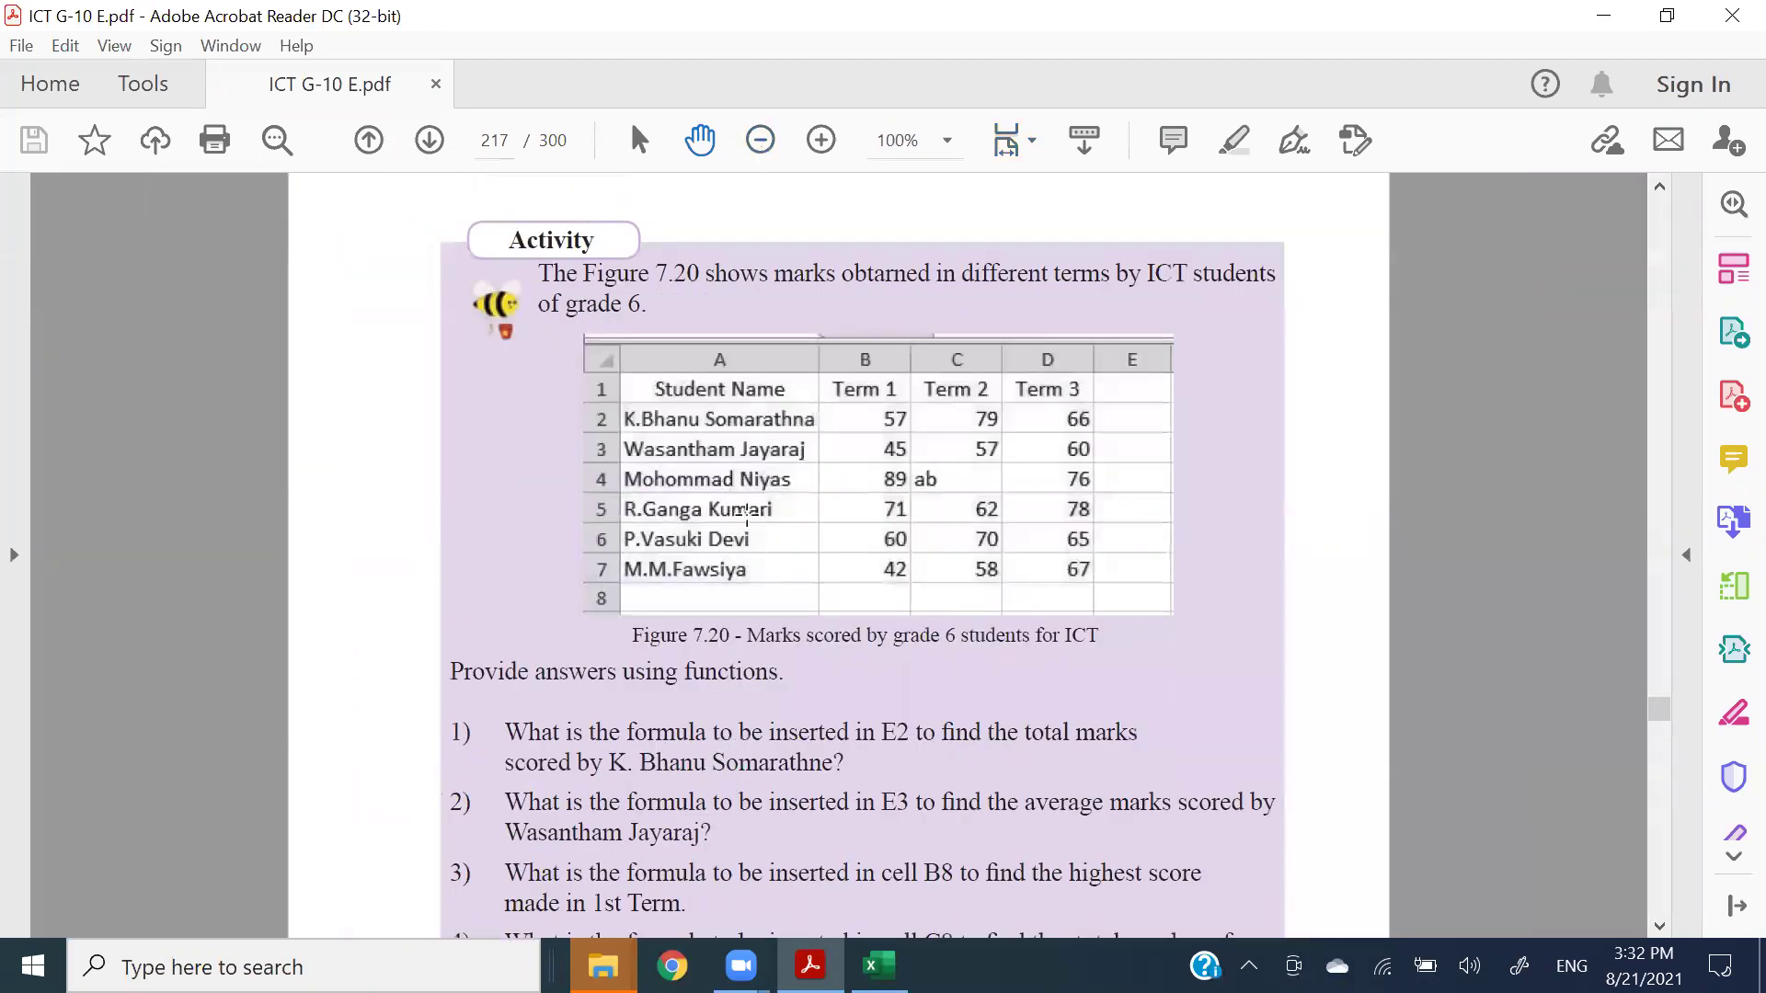
{"action": "scroll", "coordinate": [746, 515], "scroll_direction": "down", "scroll_amount": 1}
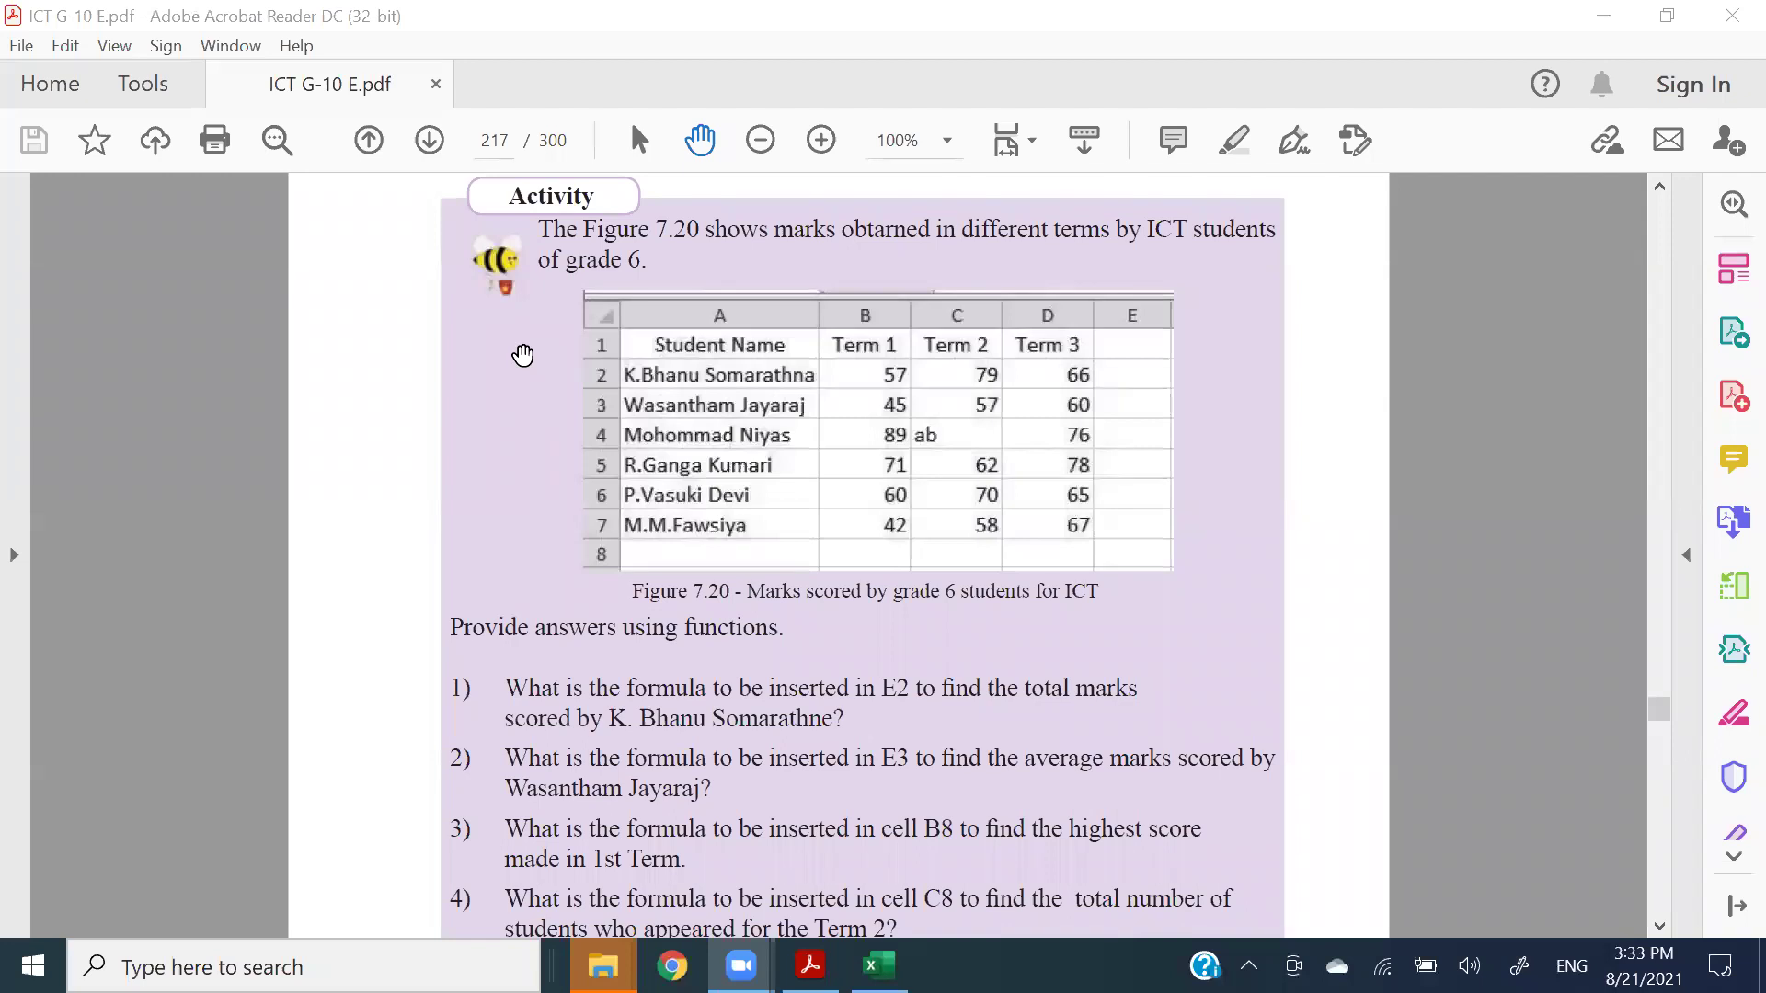
{"action": "scroll", "coordinate": [556, 578], "scroll_direction": "down", "scroll_amount": 2}
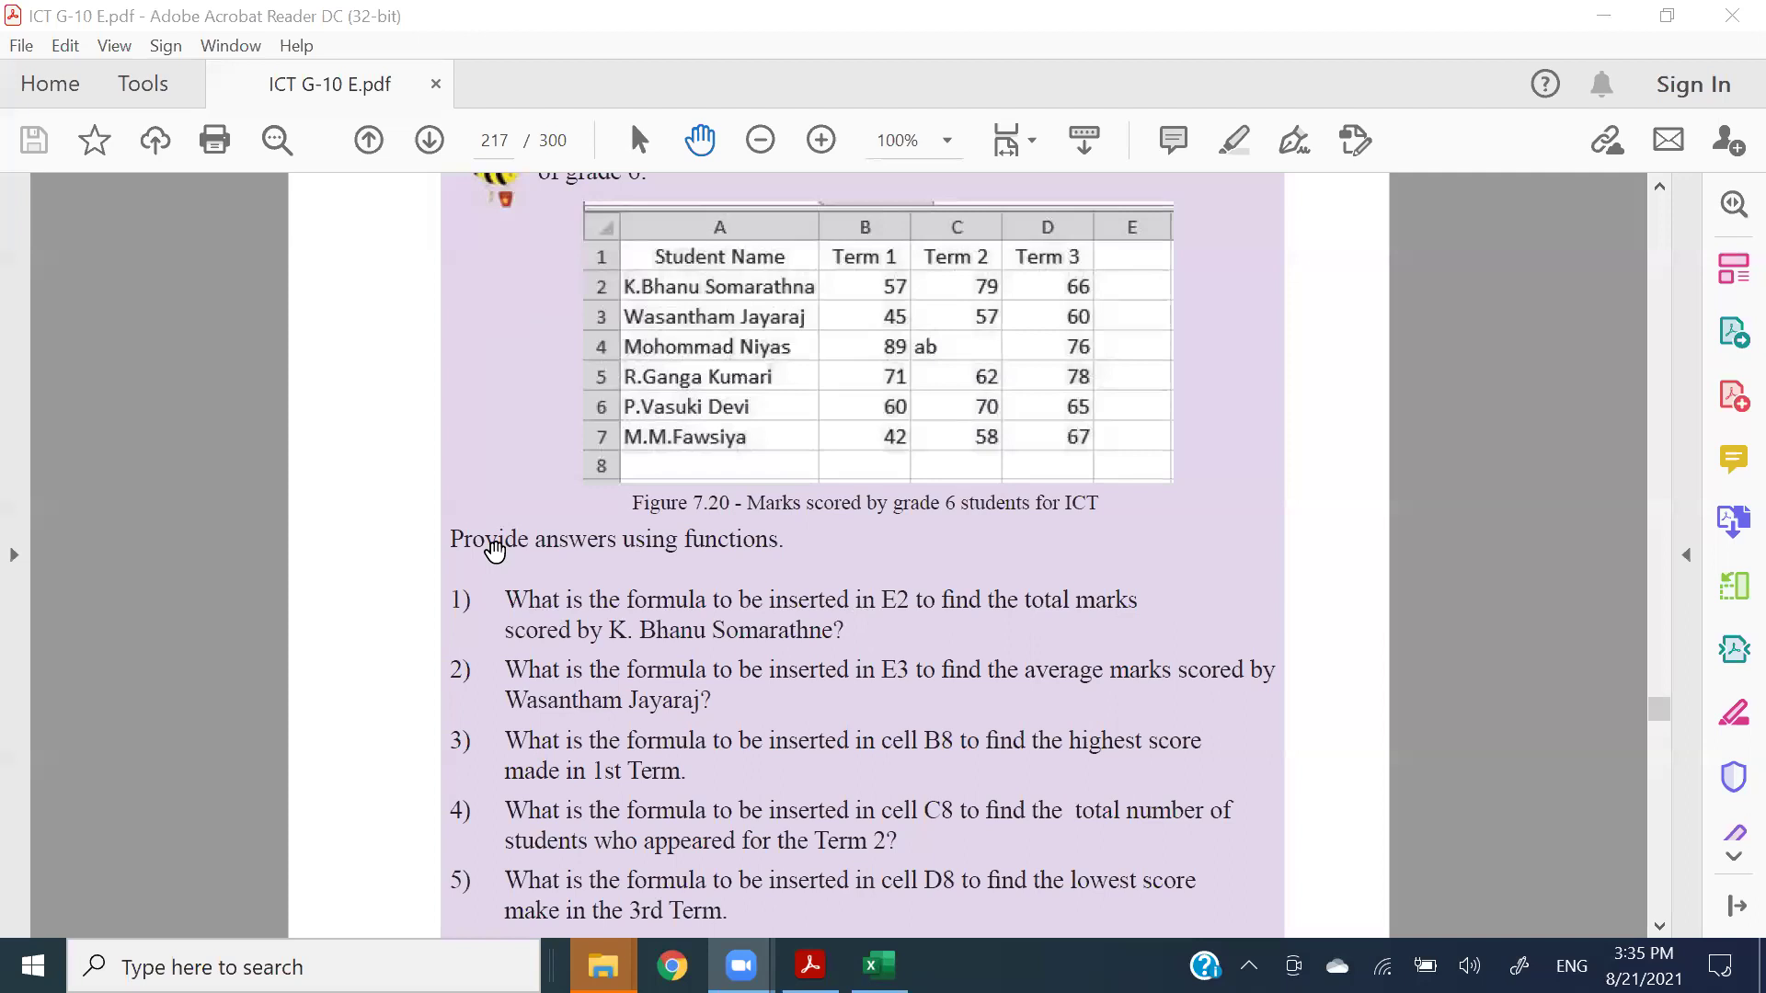
{"action": "scroll", "coordinate": [515, 589], "scroll_direction": "down", "scroll_amount": 2}
{"action": "scroll", "coordinate": [588, 561], "scroll_direction": "up", "scroll_amount": 2}
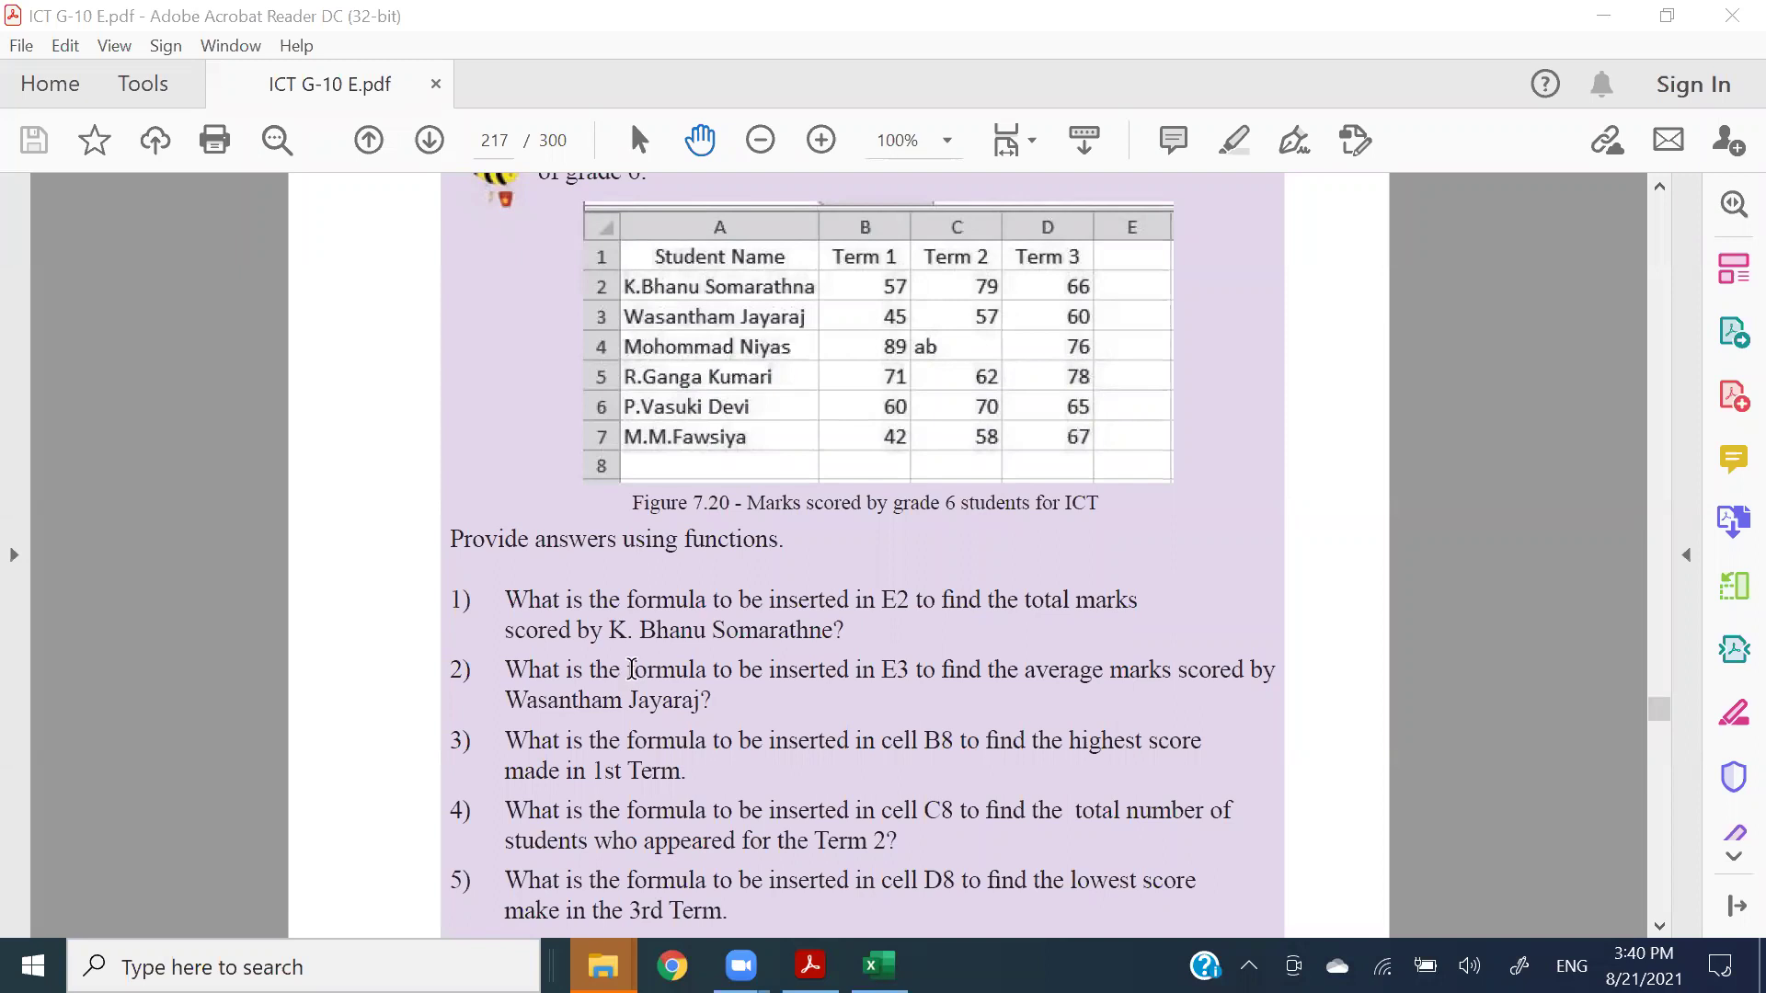
{"action": "scroll", "coordinate": [631, 670], "scroll_direction": "down", "scroll_amount": 4}
{"action": "scroll", "coordinate": [631, 659], "scroll_direction": "up", "scroll_amount": 2}
{"action": "scroll", "coordinate": [636, 653], "scroll_direction": "up", "scroll_amount": 2}
{"action": "scroll", "coordinate": [873, 656], "scroll_direction": "down", "scroll_amount": 7}
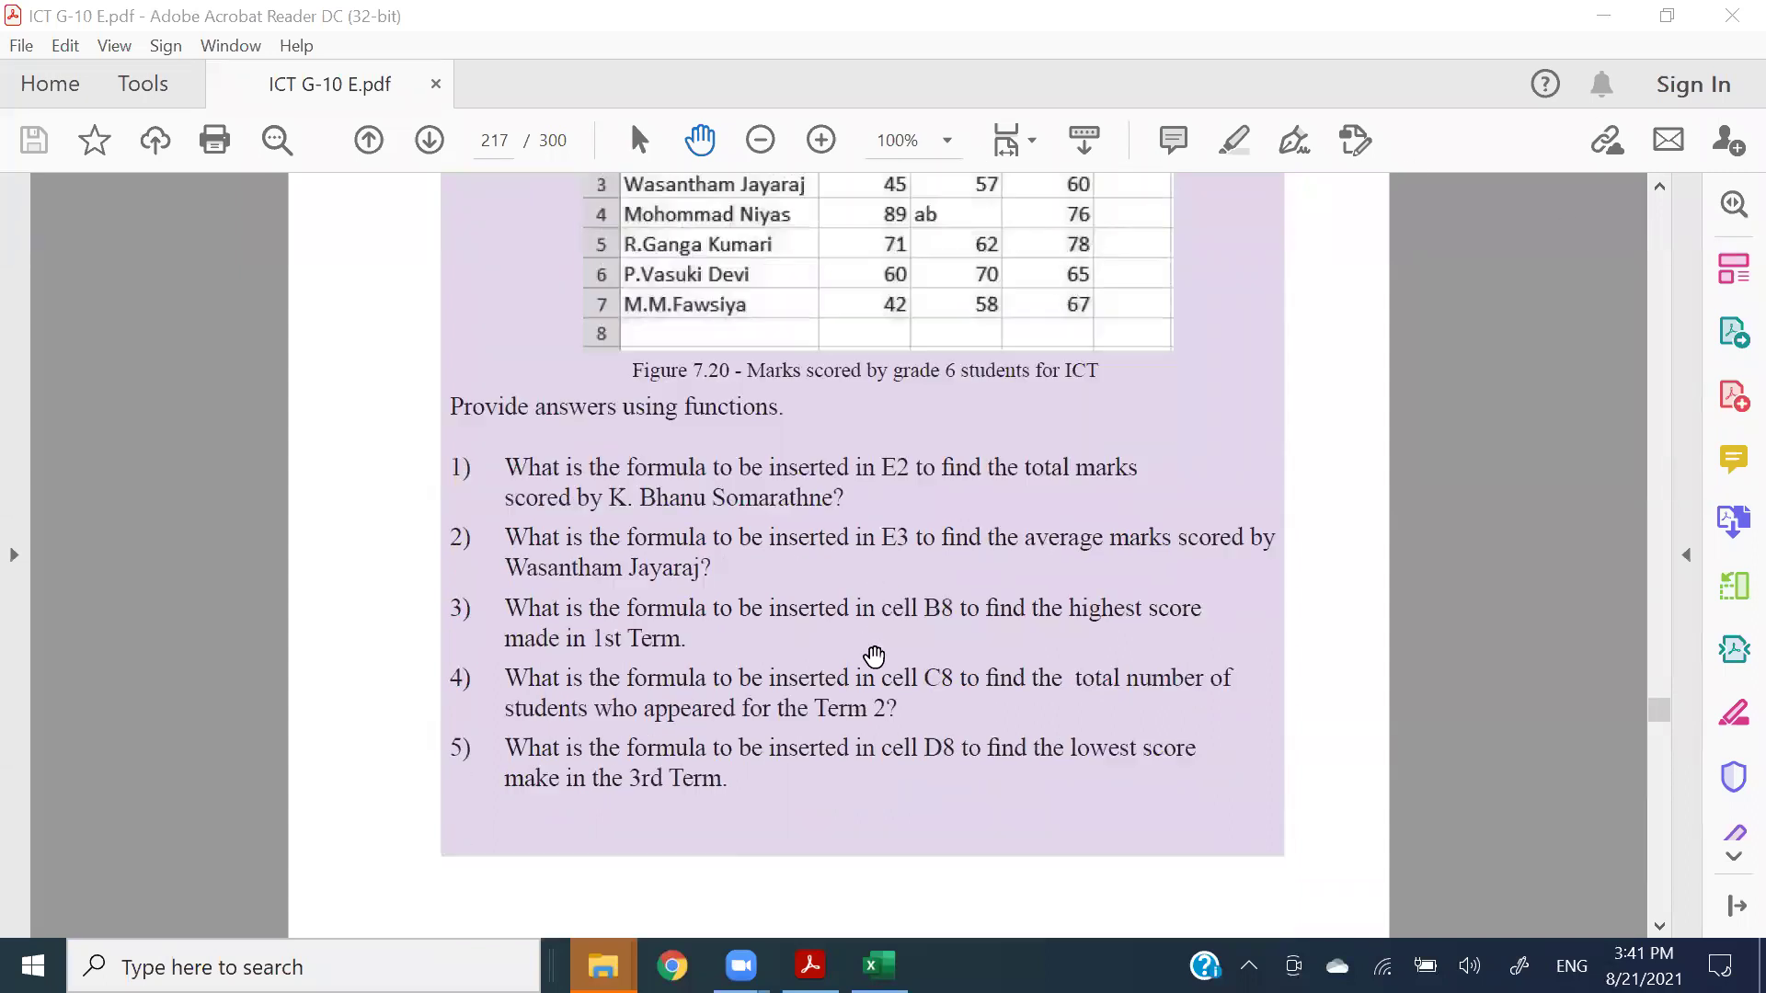
{"action": "scroll", "coordinate": [873, 656], "scroll_direction": "up", "scroll_amount": 7}
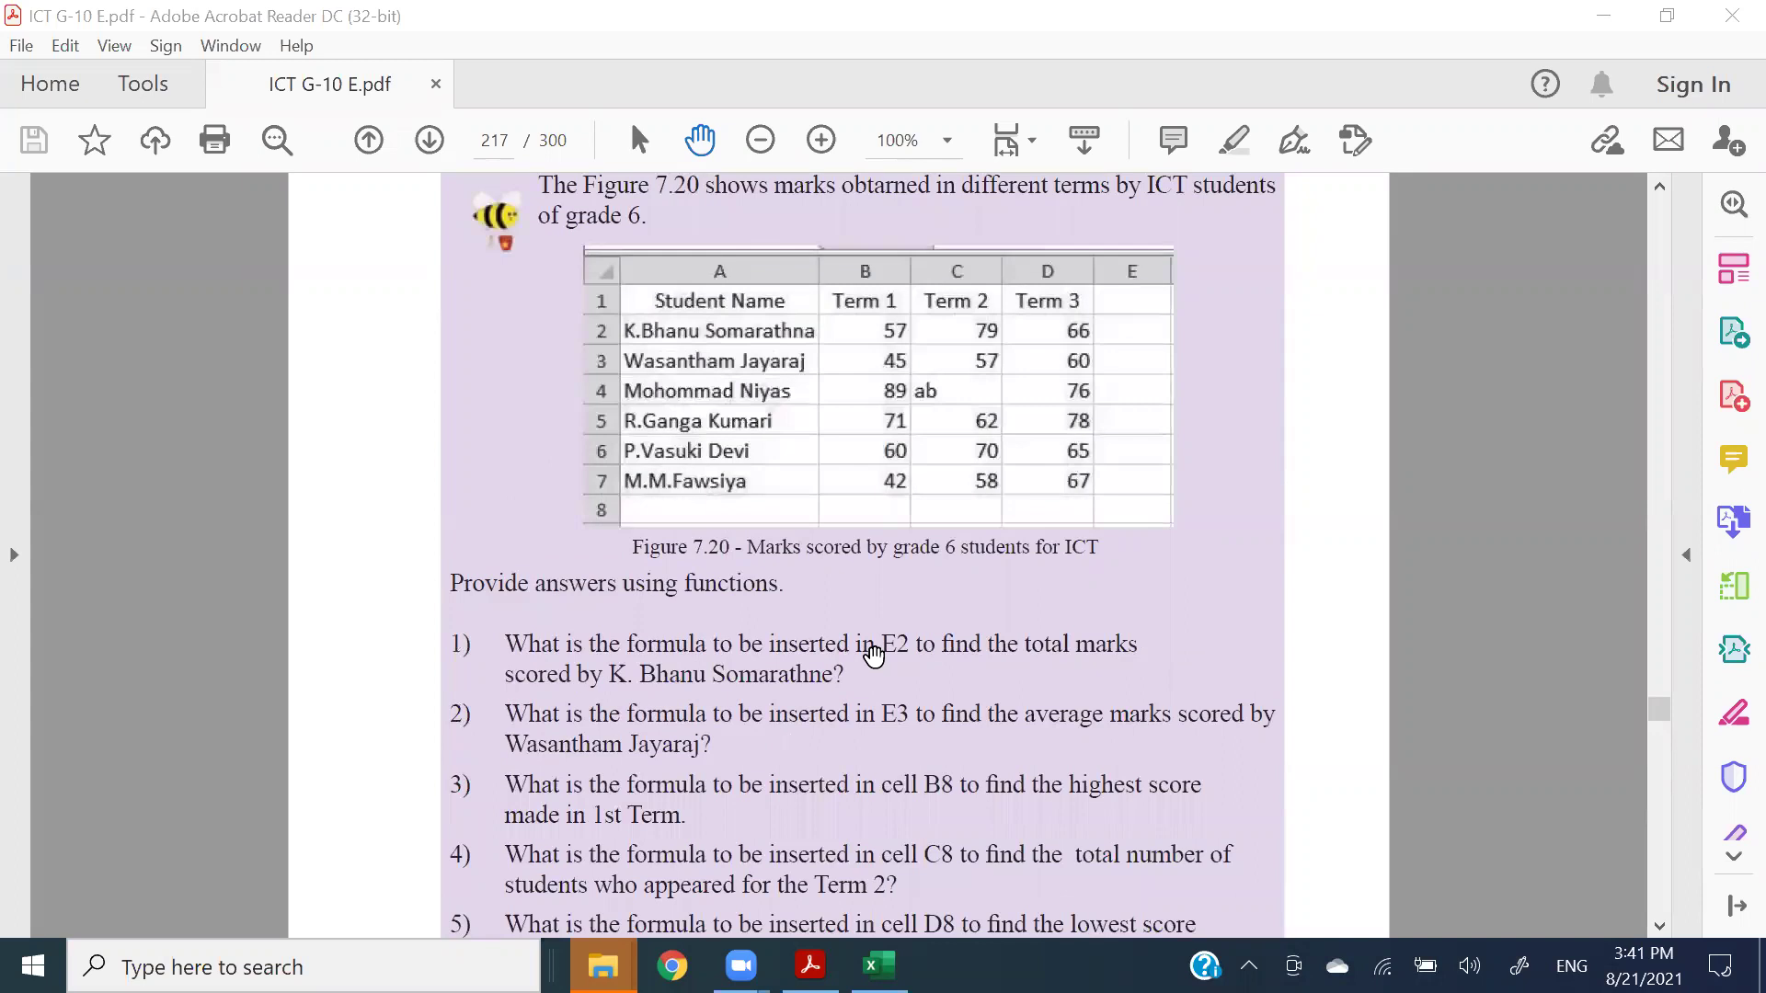
{"action": "scroll", "coordinate": [873, 656], "scroll_direction": "down", "scroll_amount": 2}
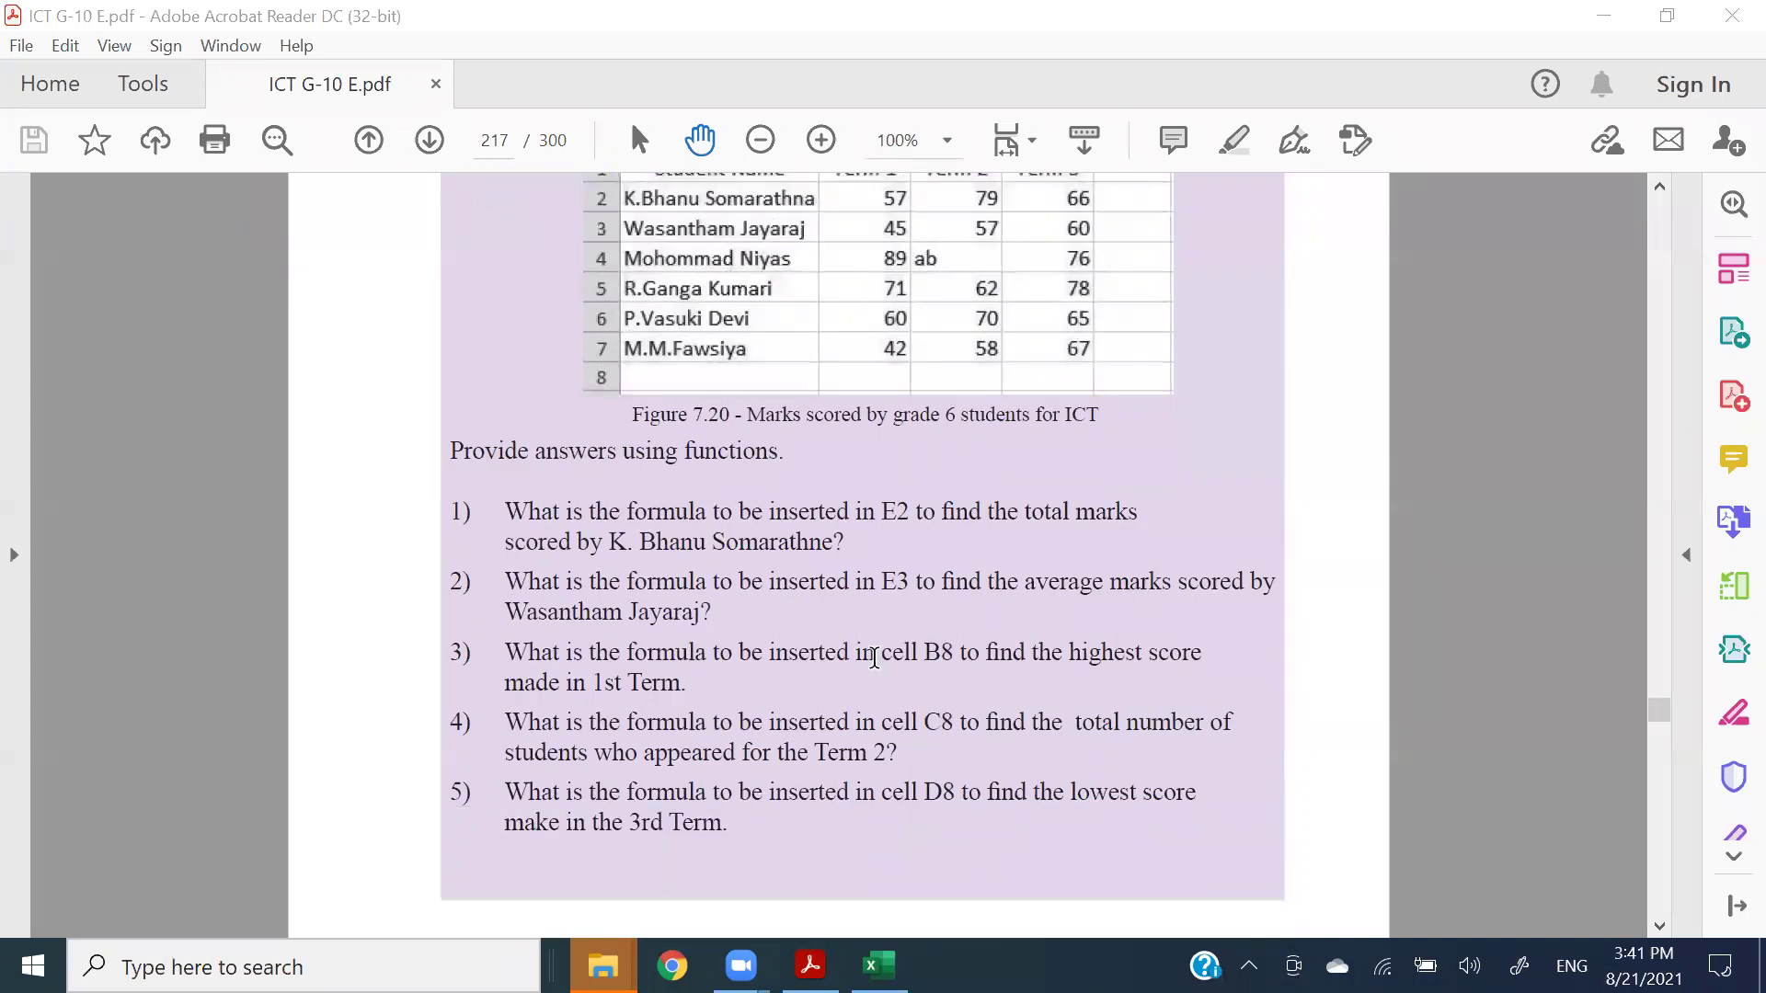
- Look through sections 7.5.1 and 7.5.2 on the formatting tools of Excel 2010 and LibreOffice Calc
{"action": "scroll", "coordinate": [874, 656], "scroll_direction": "down", "scroll_amount": 17}
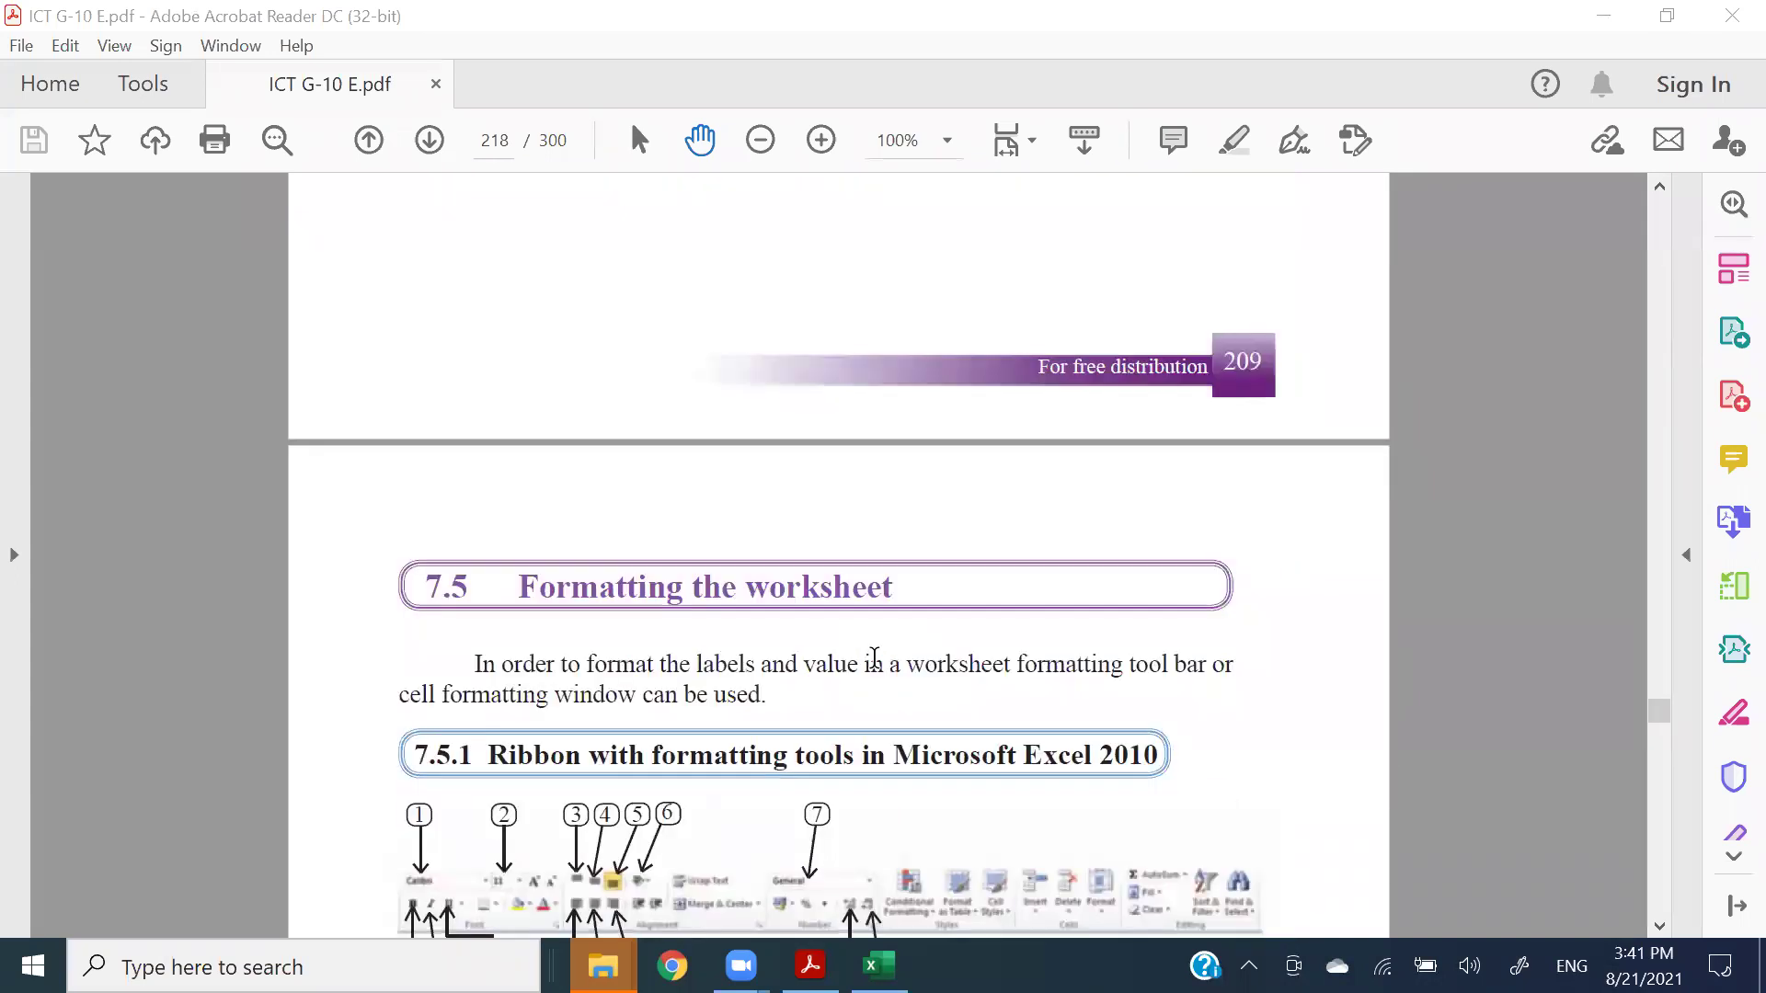
{"action": "scroll", "coordinate": [874, 656], "scroll_direction": "down", "scroll_amount": 12}
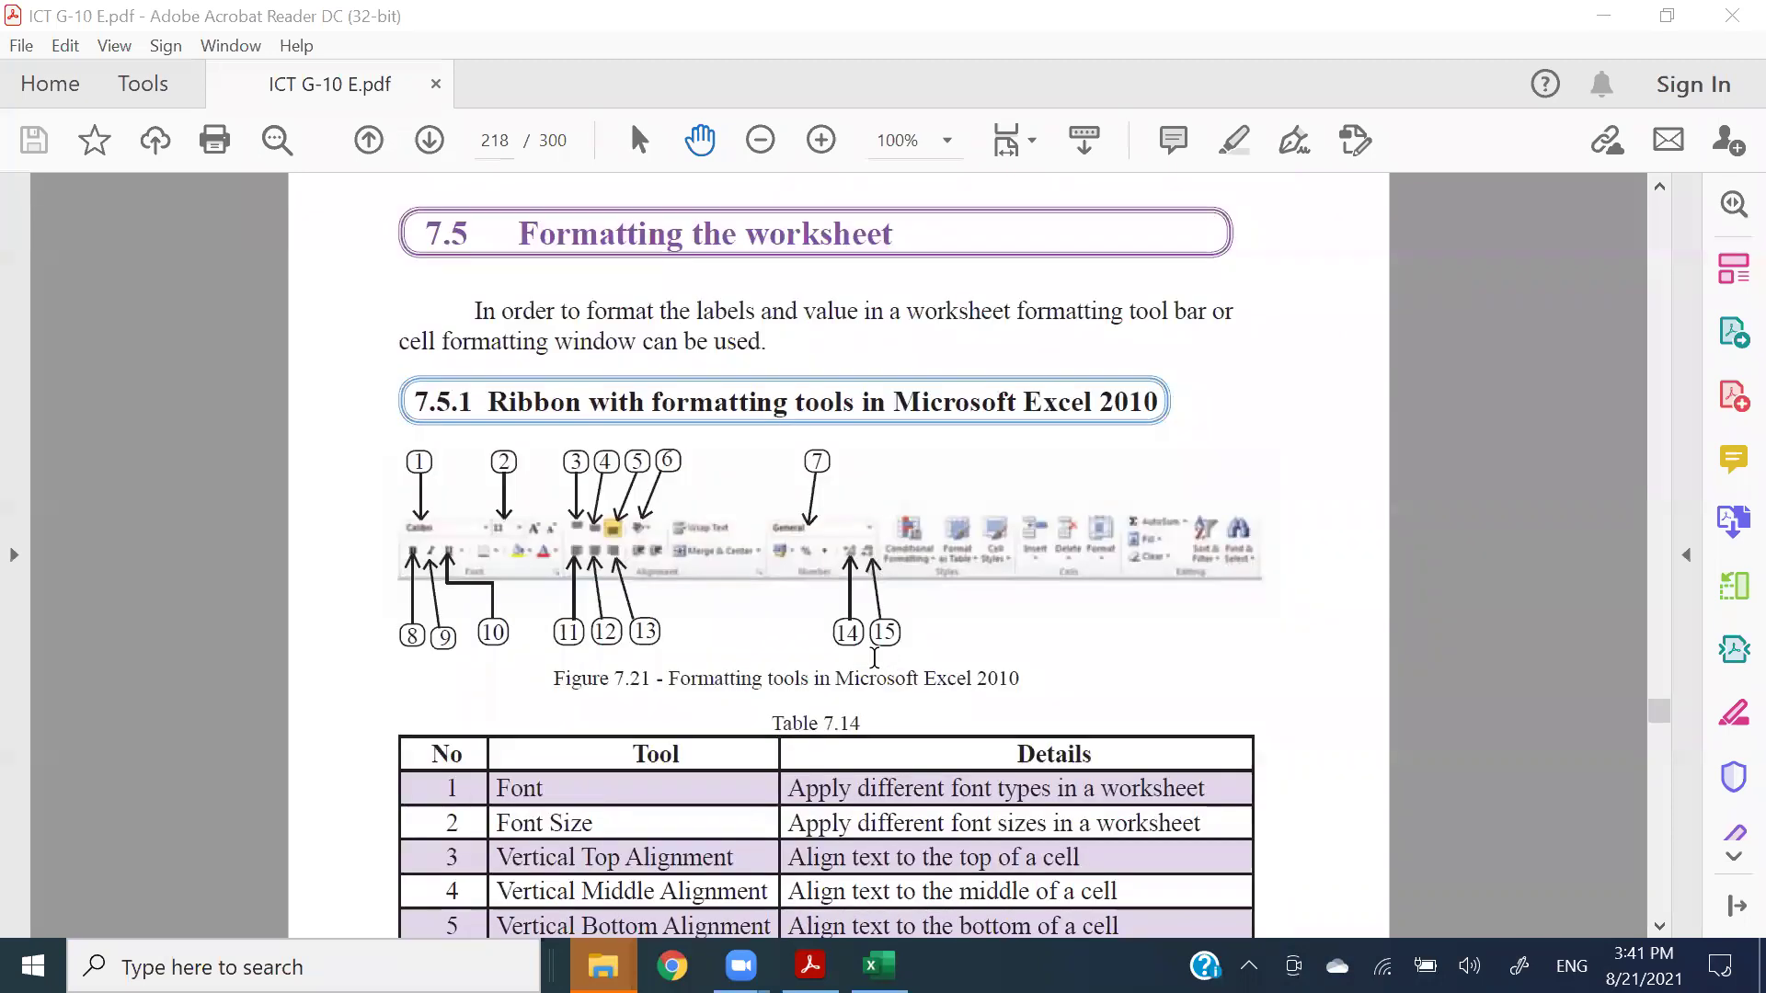
{"action": "scroll", "coordinate": [874, 656], "scroll_direction": "down", "scroll_amount": 6}
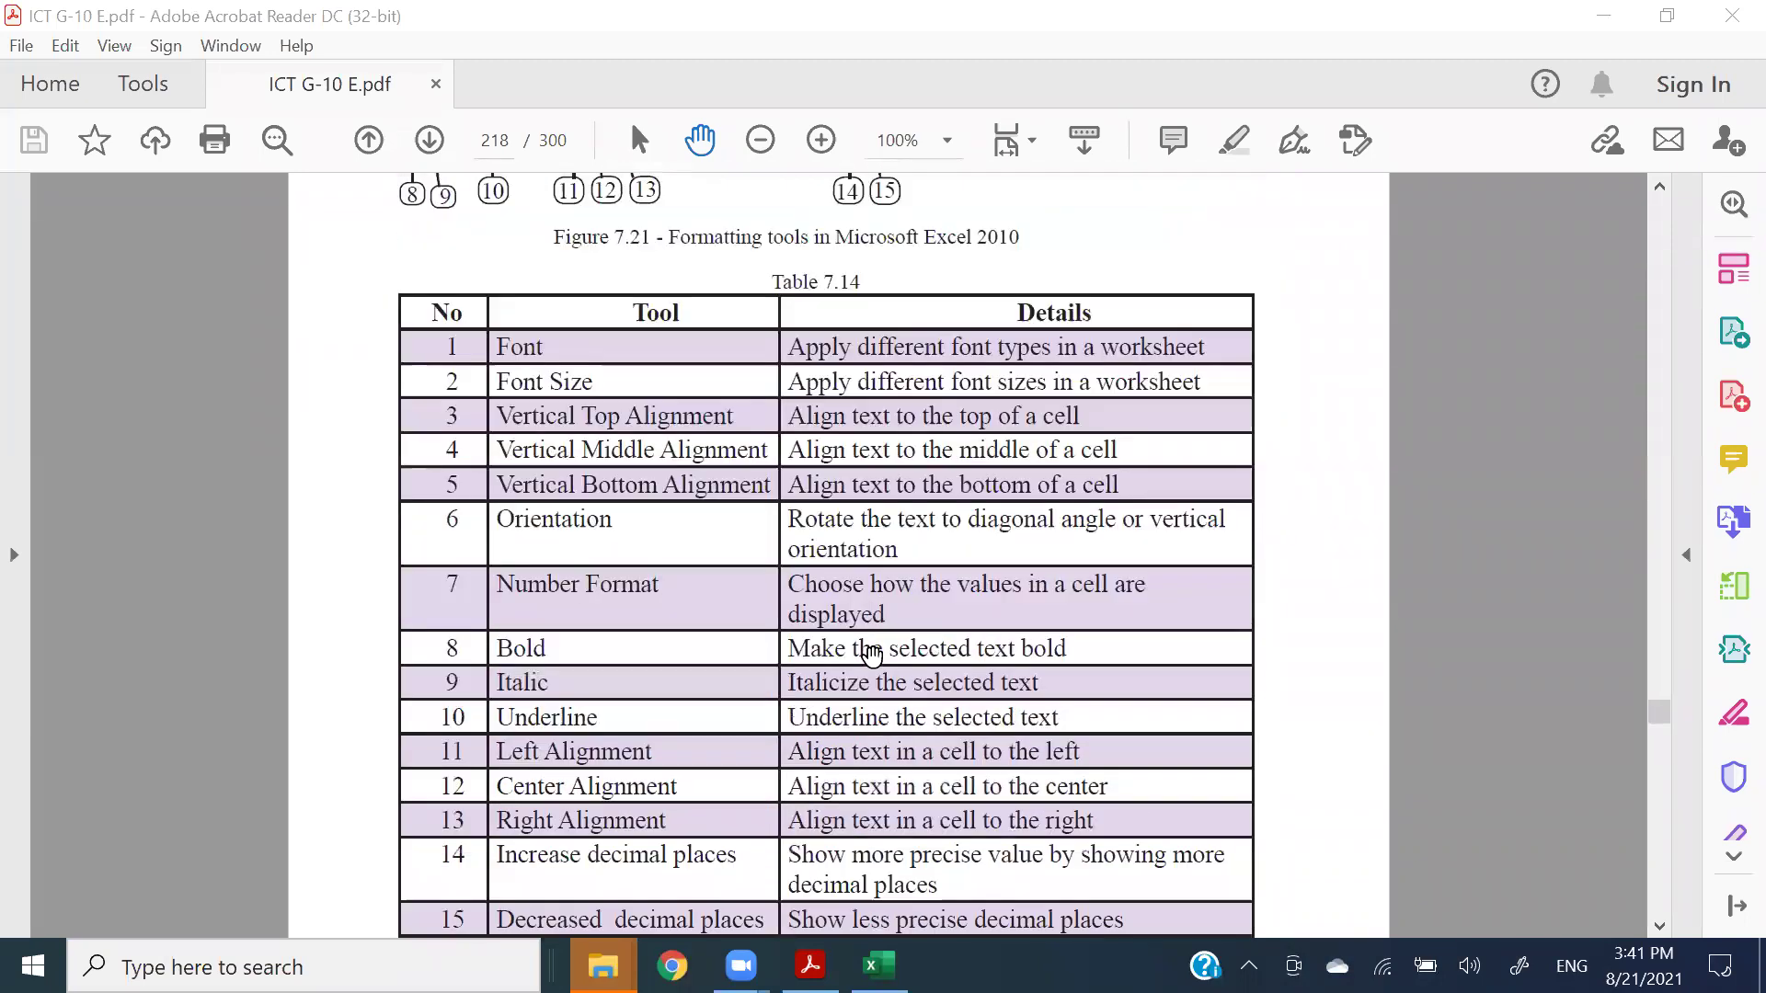
{"action": "scroll", "coordinate": [929, 662], "scroll_direction": "down", "scroll_amount": 6}
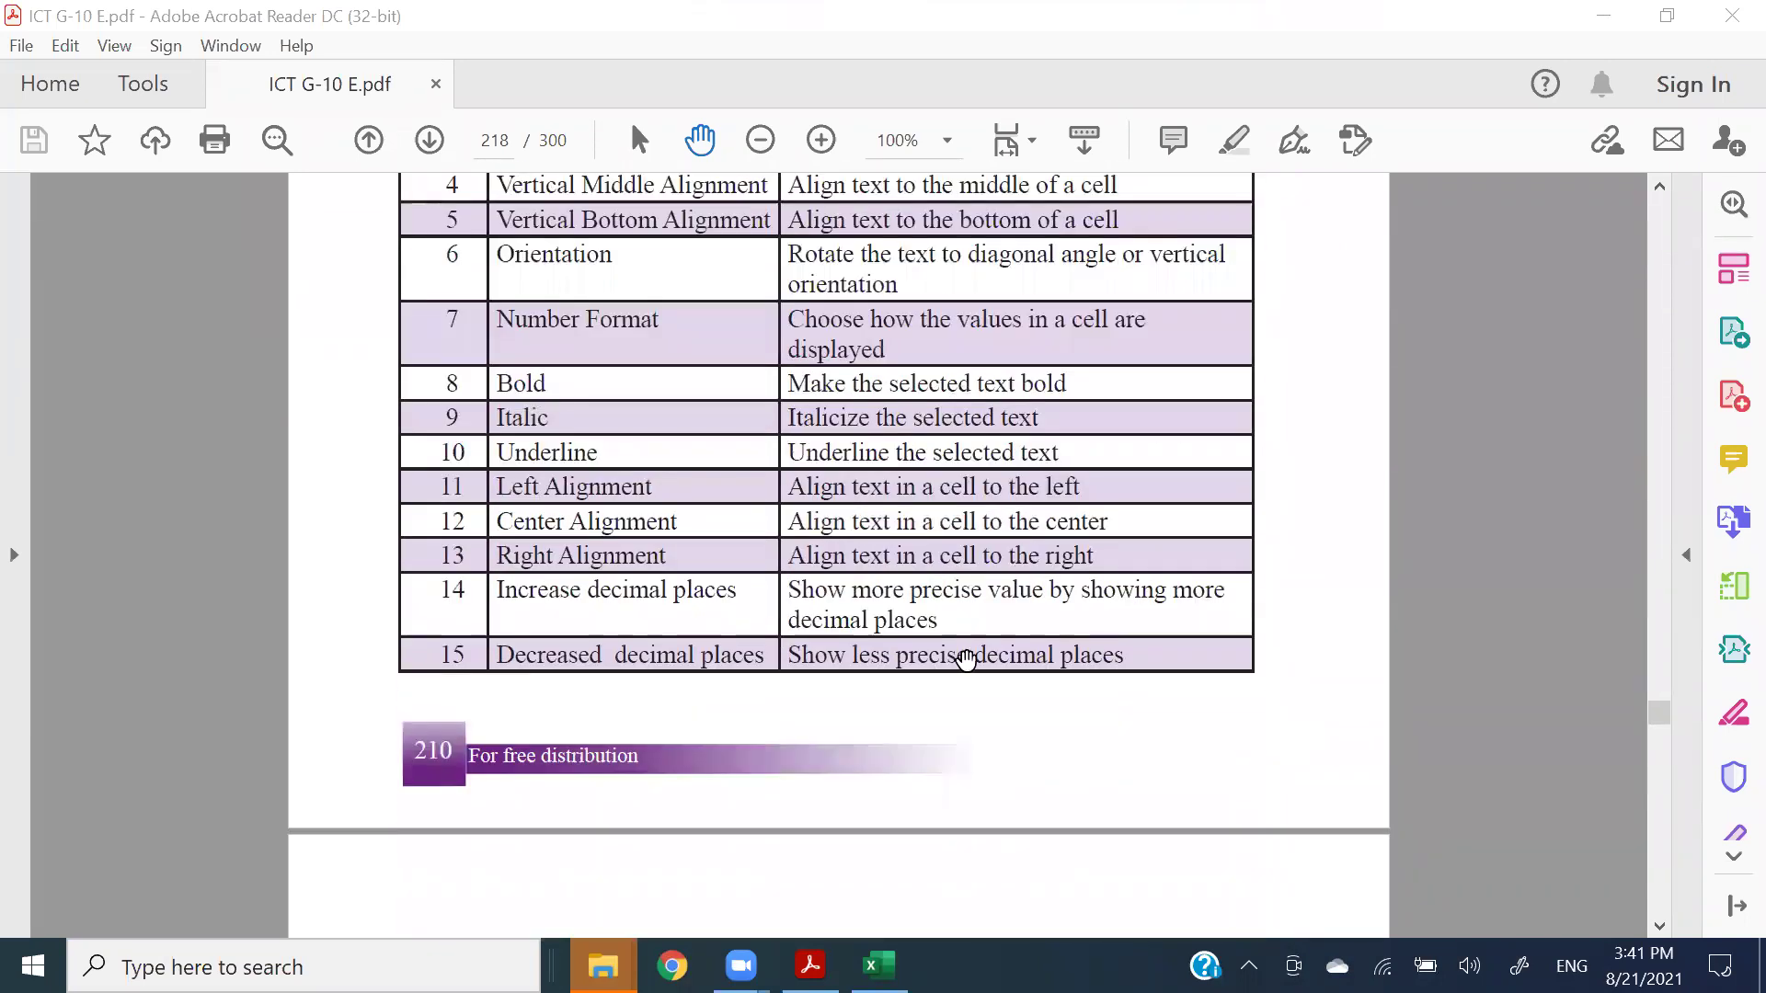
{"action": "scroll", "coordinate": [966, 661], "scroll_direction": "down", "scroll_amount": 11}
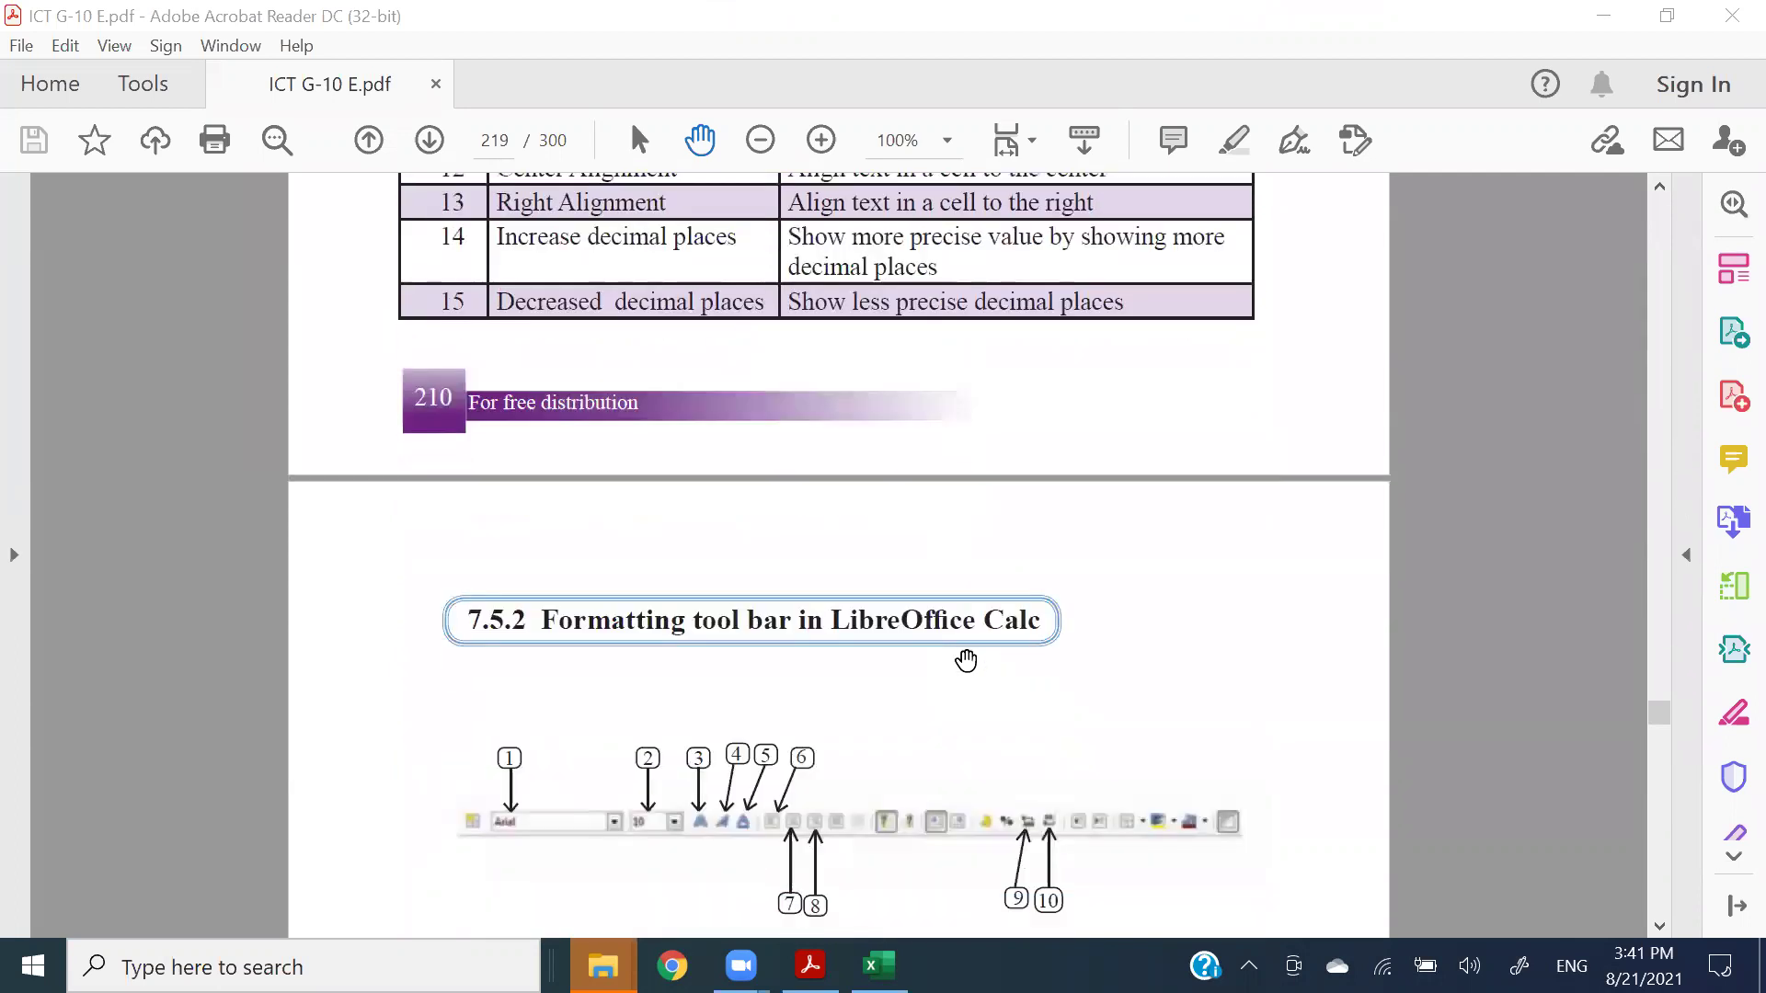
{"action": "scroll", "coordinate": [966, 660], "scroll_direction": "down", "scroll_amount": 16}
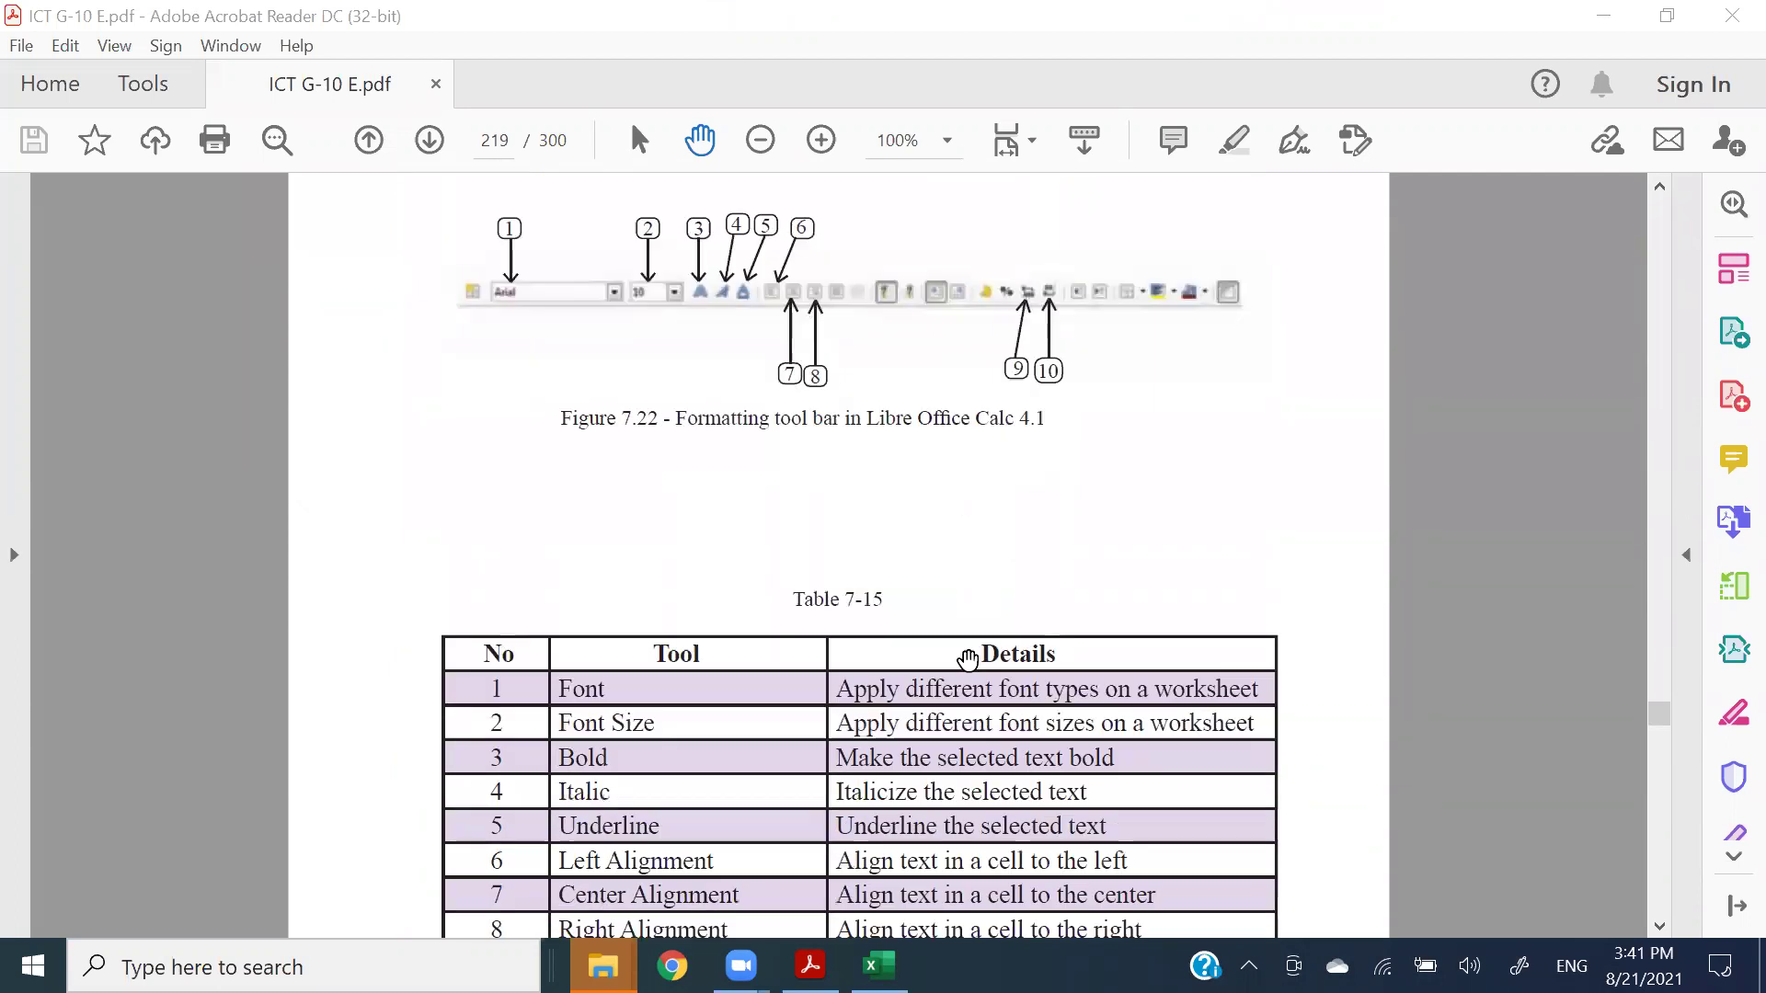
- Review sections 7.5.3 and 7.5.4 on the Format Cells dialog box and formatting cells with decimal places
{"action": "scroll", "coordinate": [967, 660], "scroll_direction": "down", "scroll_amount": 20}
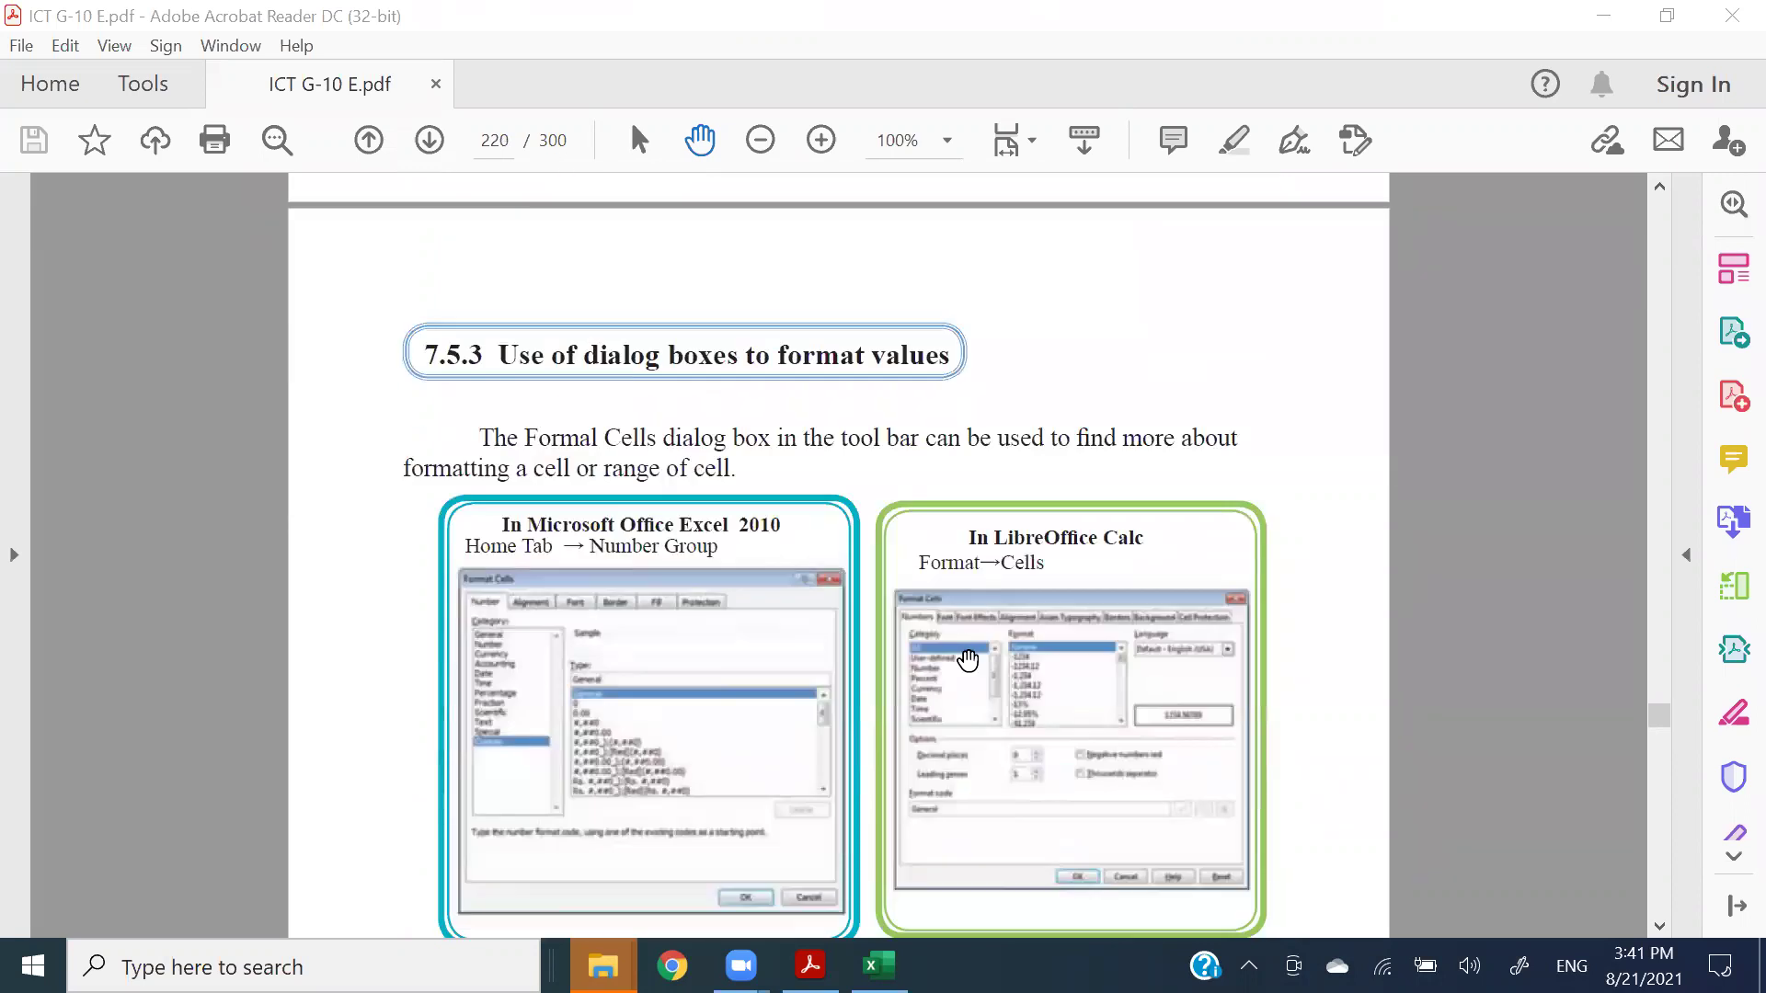
{"action": "scroll", "coordinate": [968, 661], "scroll_direction": "down", "scroll_amount": 4}
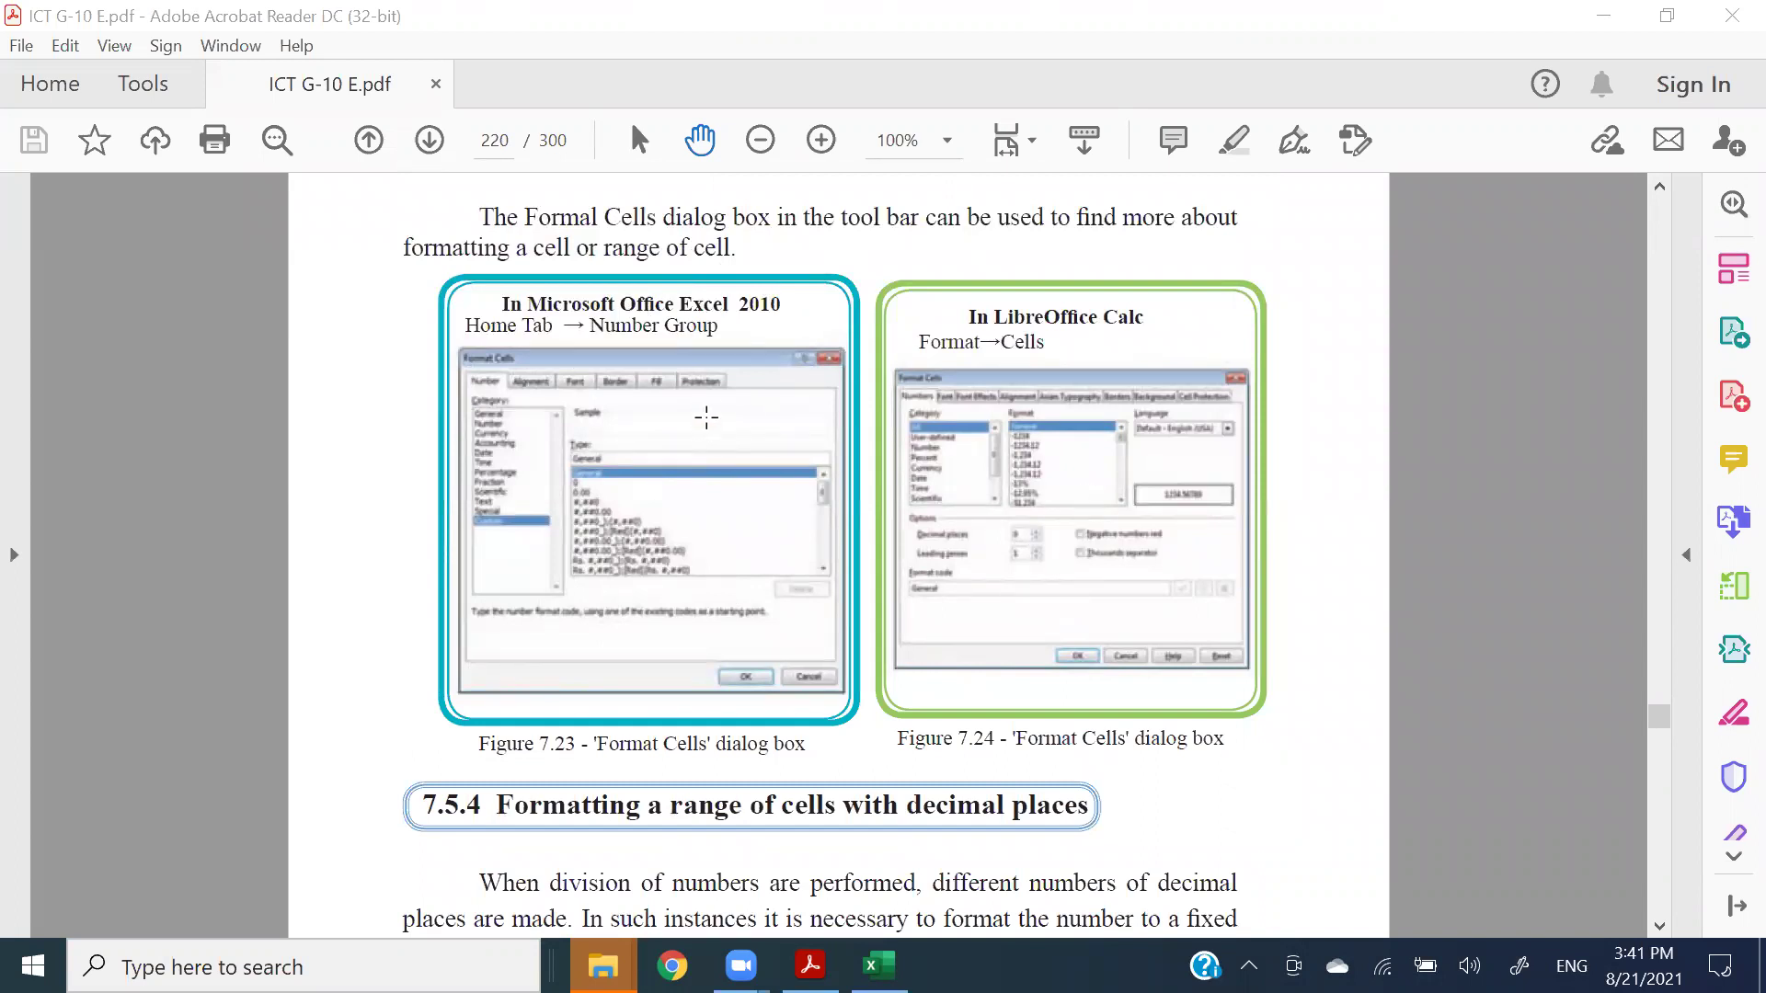
{"action": "scroll", "coordinate": [727, 498], "scroll_direction": "down", "scroll_amount": 5}
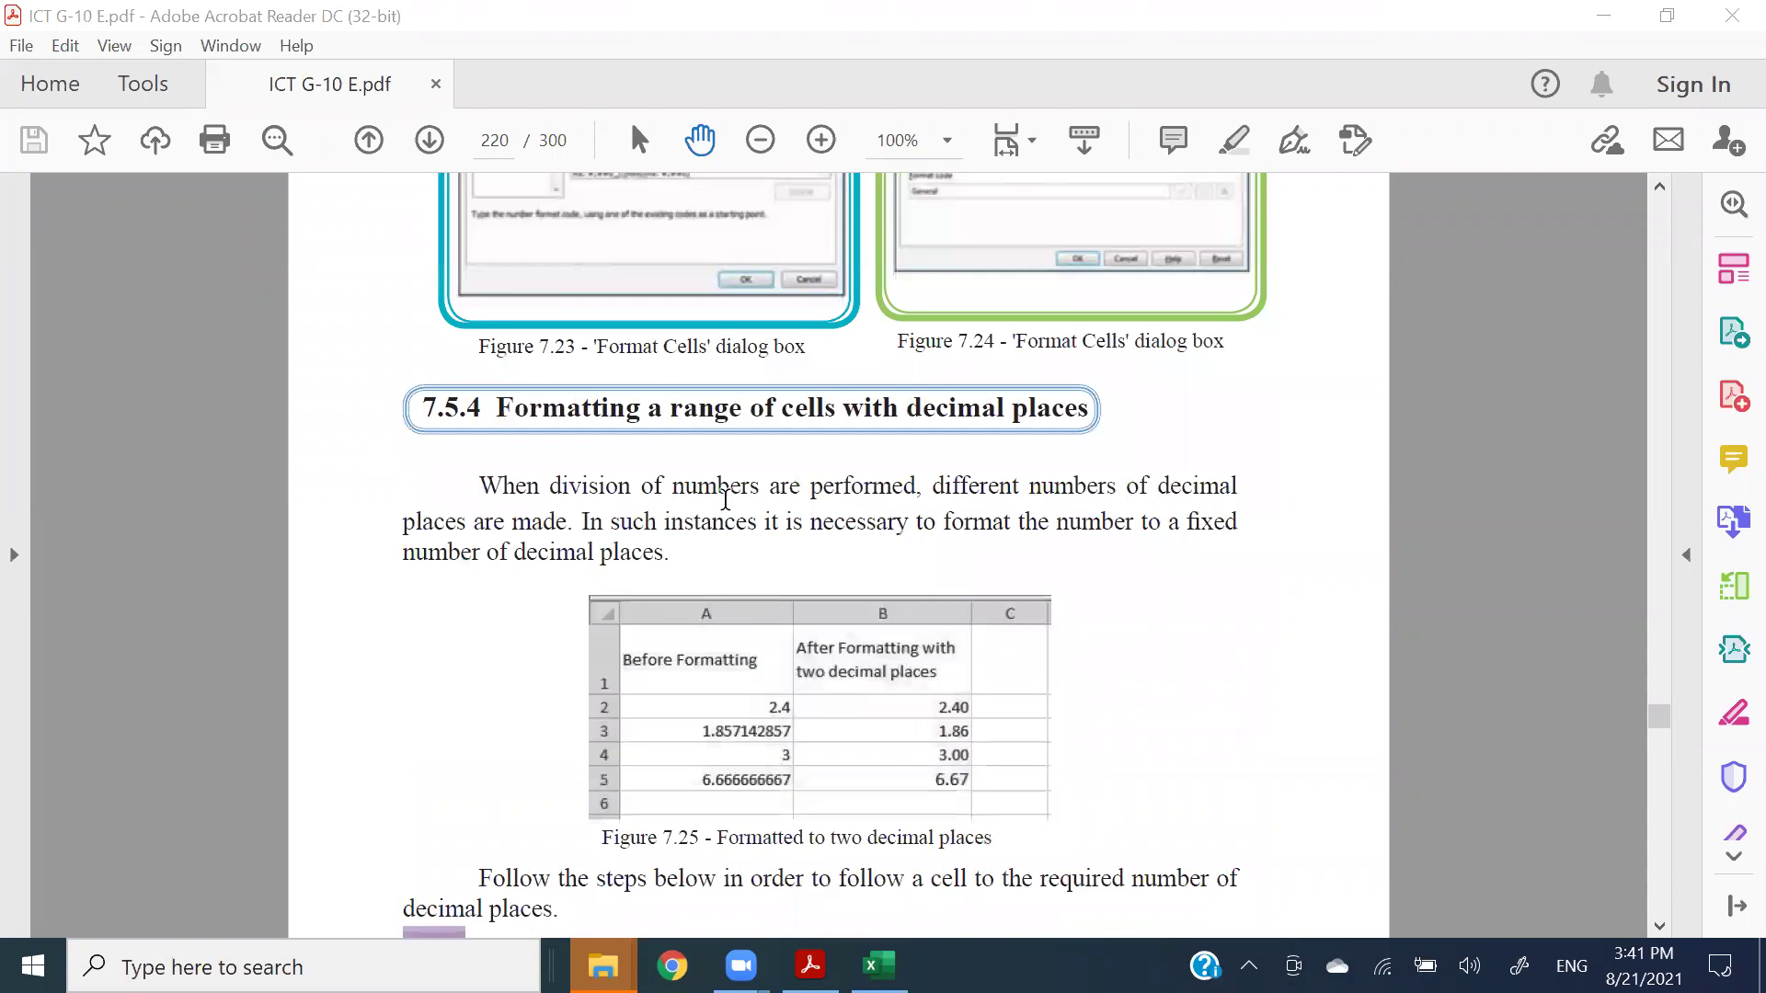
{"action": "scroll", "coordinate": [726, 499], "scroll_direction": "down", "scroll_amount": 6}
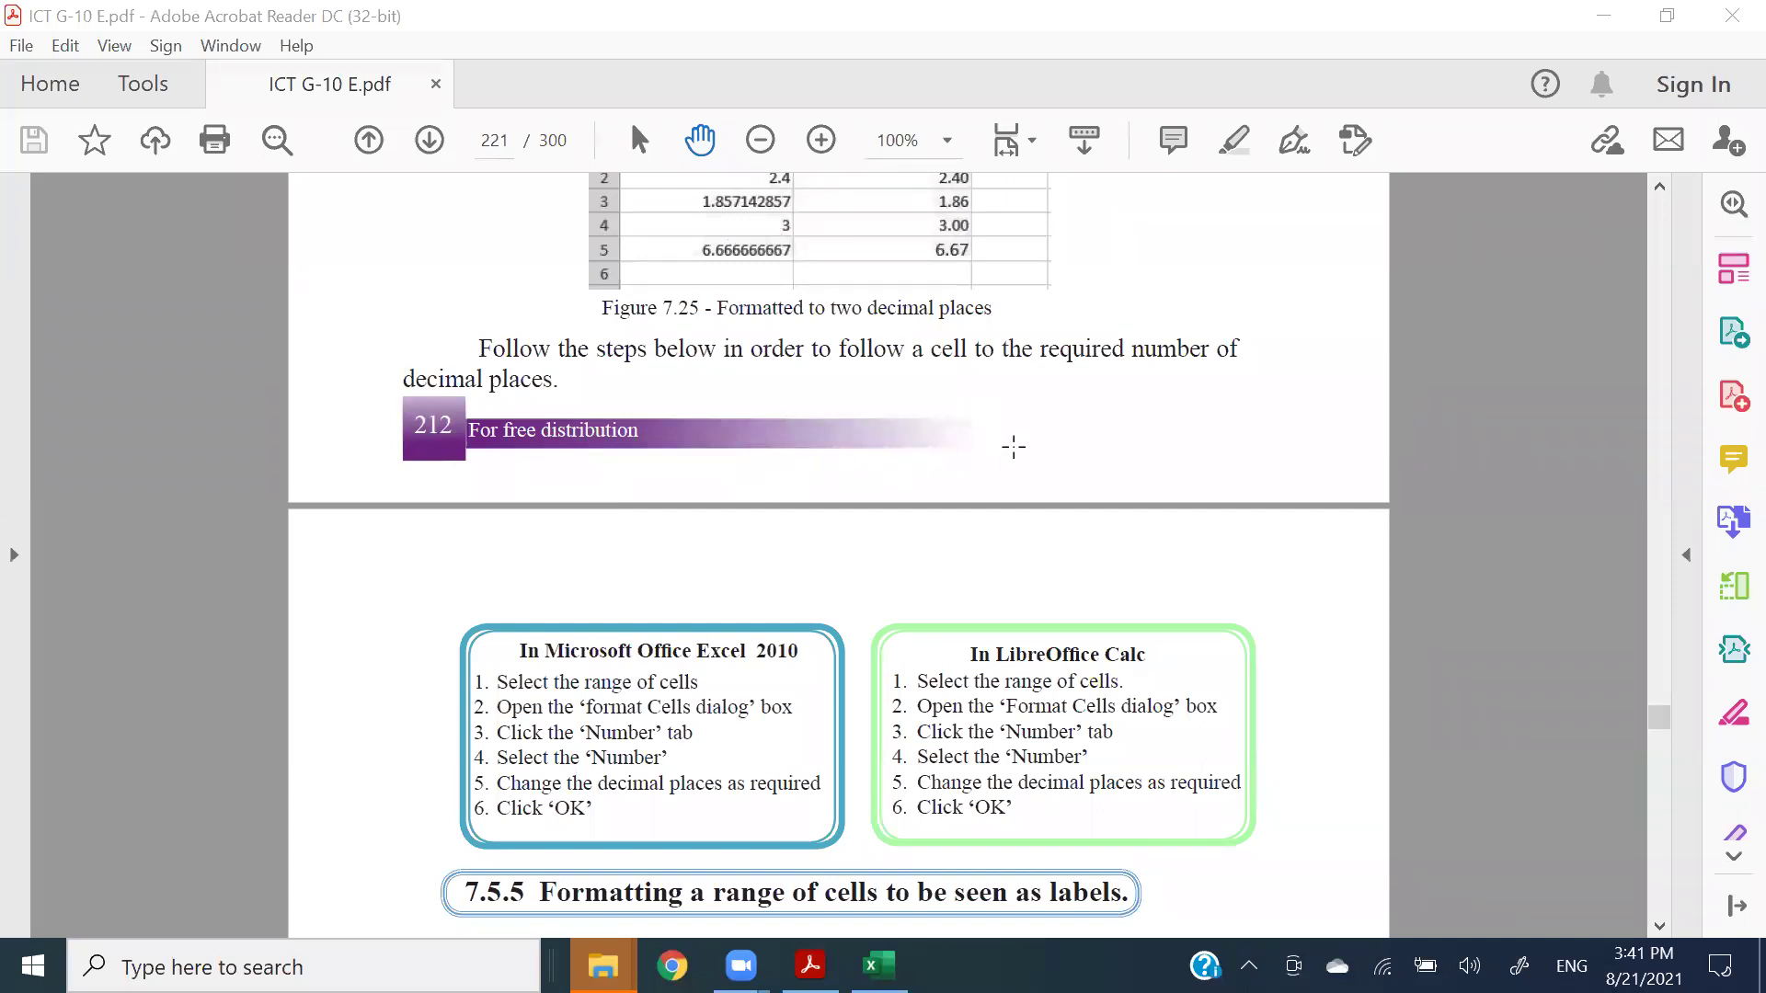
- Return to the student marks activity on page 217 and review its table and questions again
{"action": "scroll", "coordinate": [1012, 447], "scroll_direction": "up", "scroll_amount": 15}
{"action": "scroll", "coordinate": [1012, 447], "scroll_direction": "up", "scroll_amount": 15}
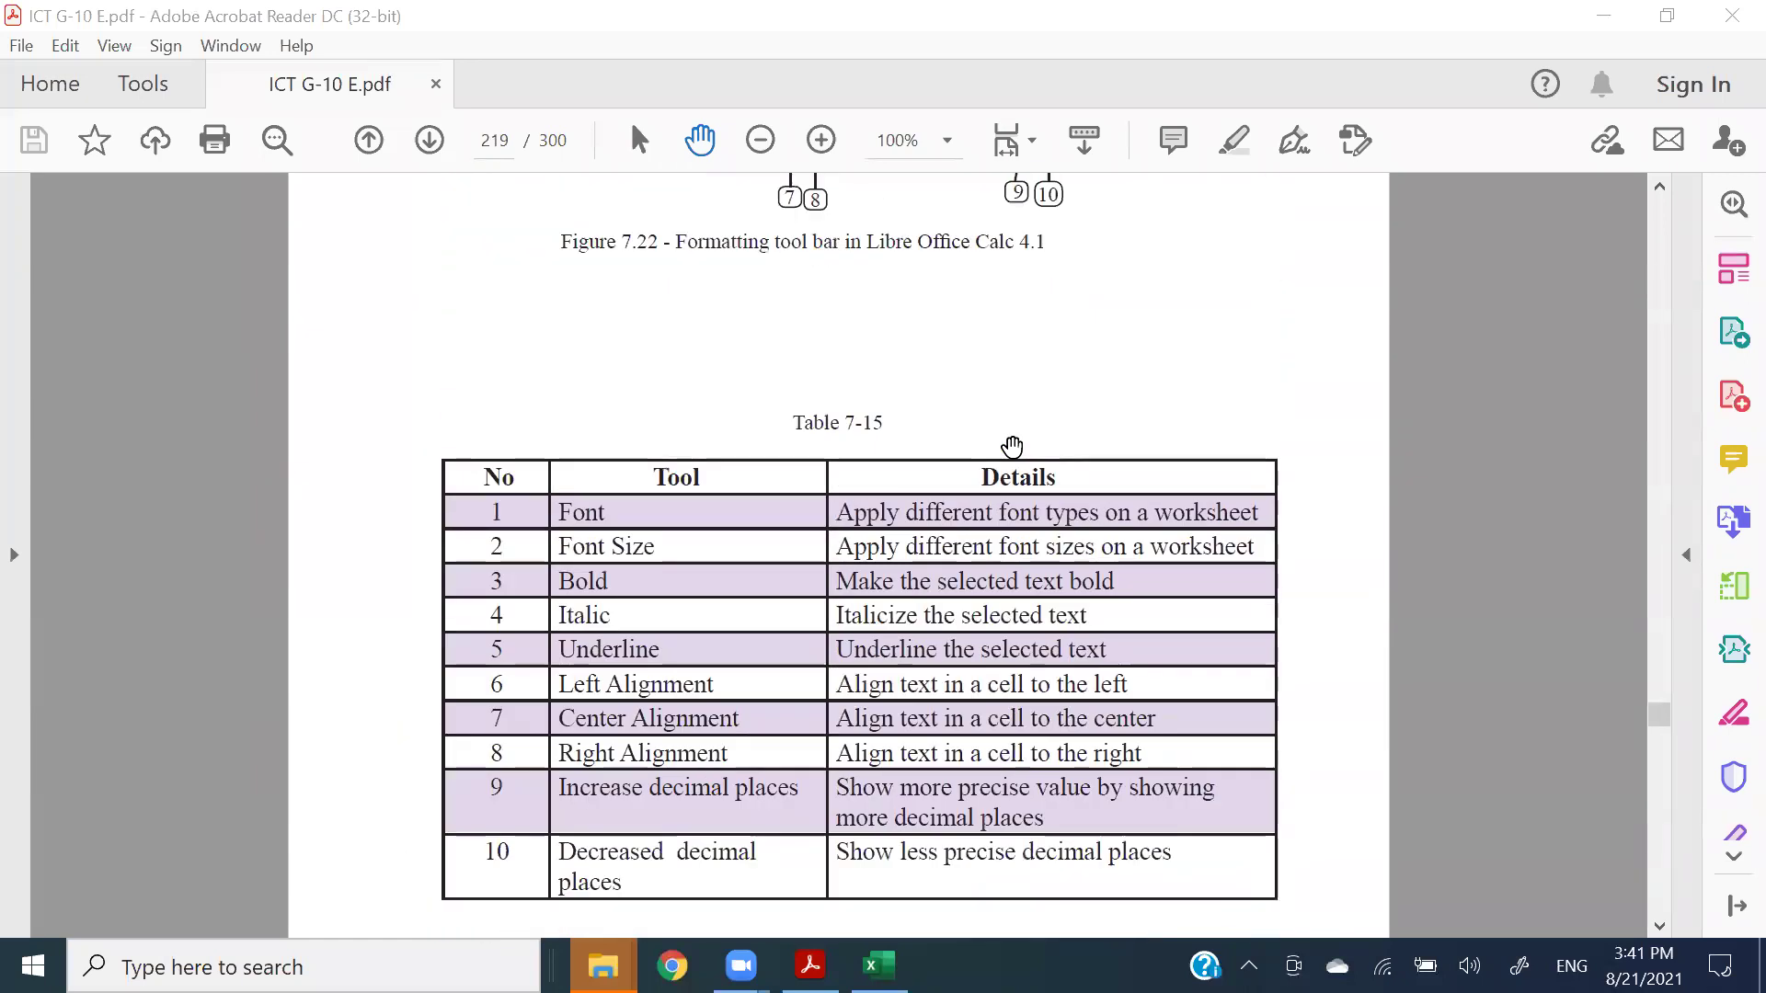
{"action": "scroll", "coordinate": [1012, 447], "scroll_direction": "up", "scroll_amount": 10}
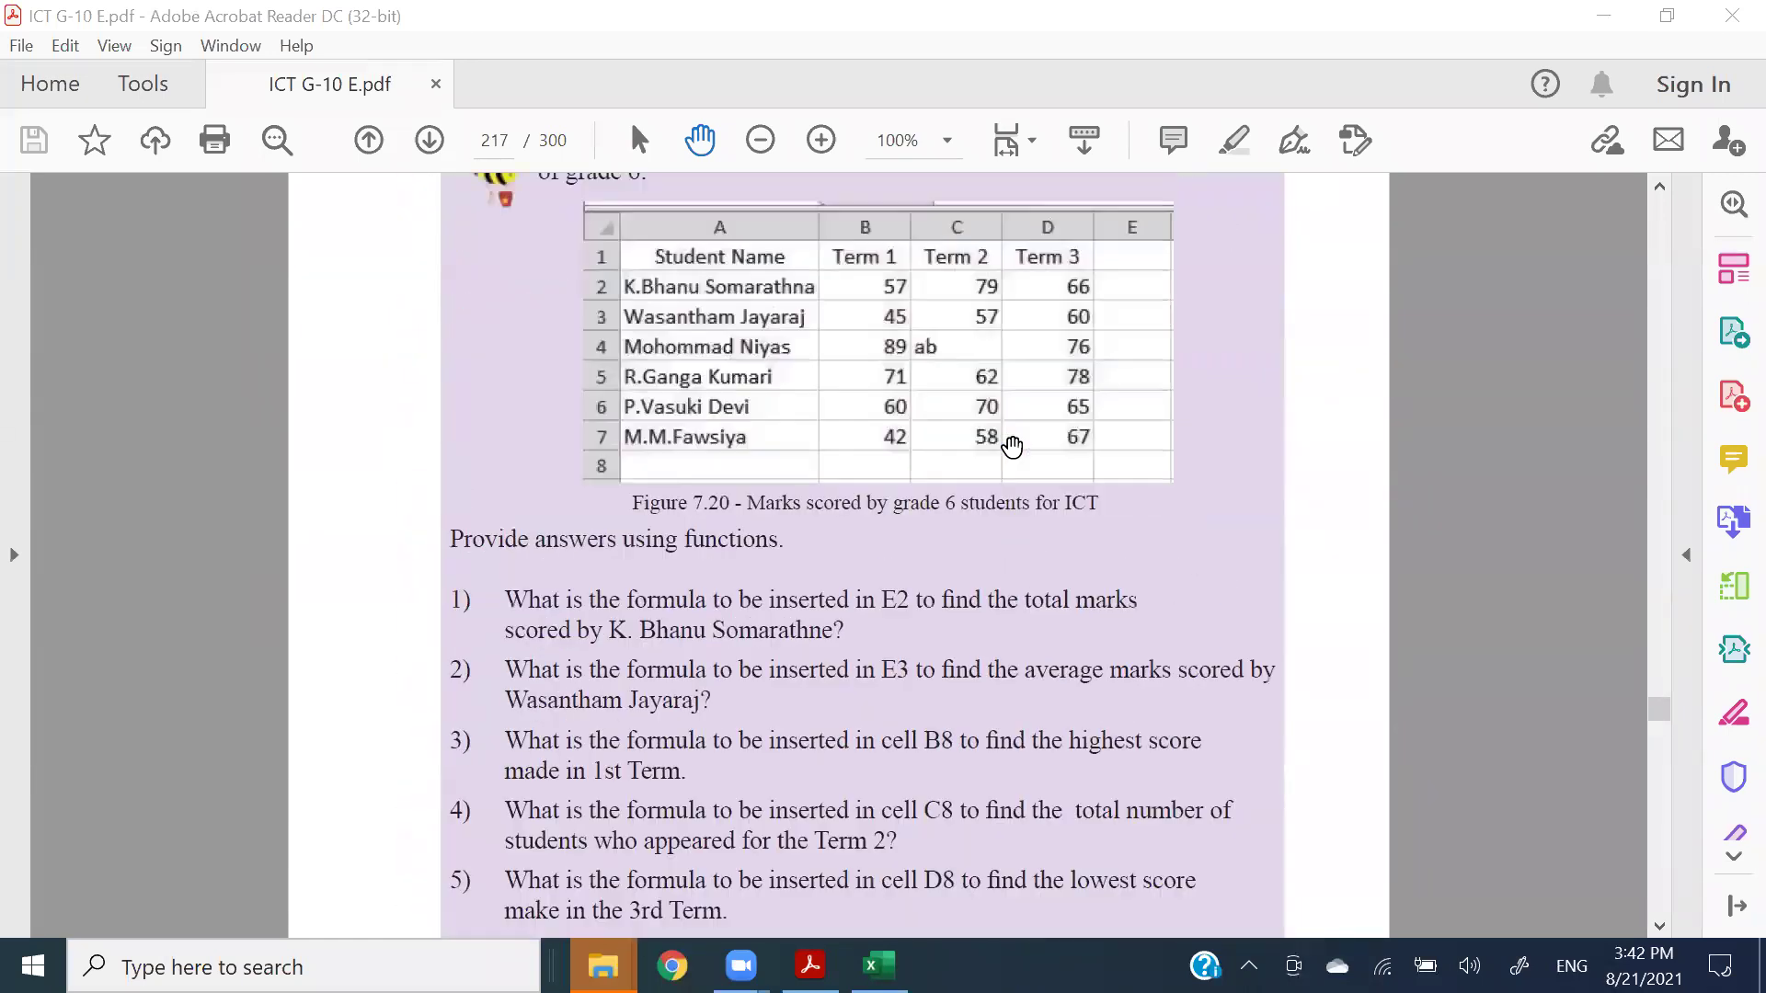
{"action": "scroll", "coordinate": [1012, 447], "scroll_direction": "down", "scroll_amount": 5}
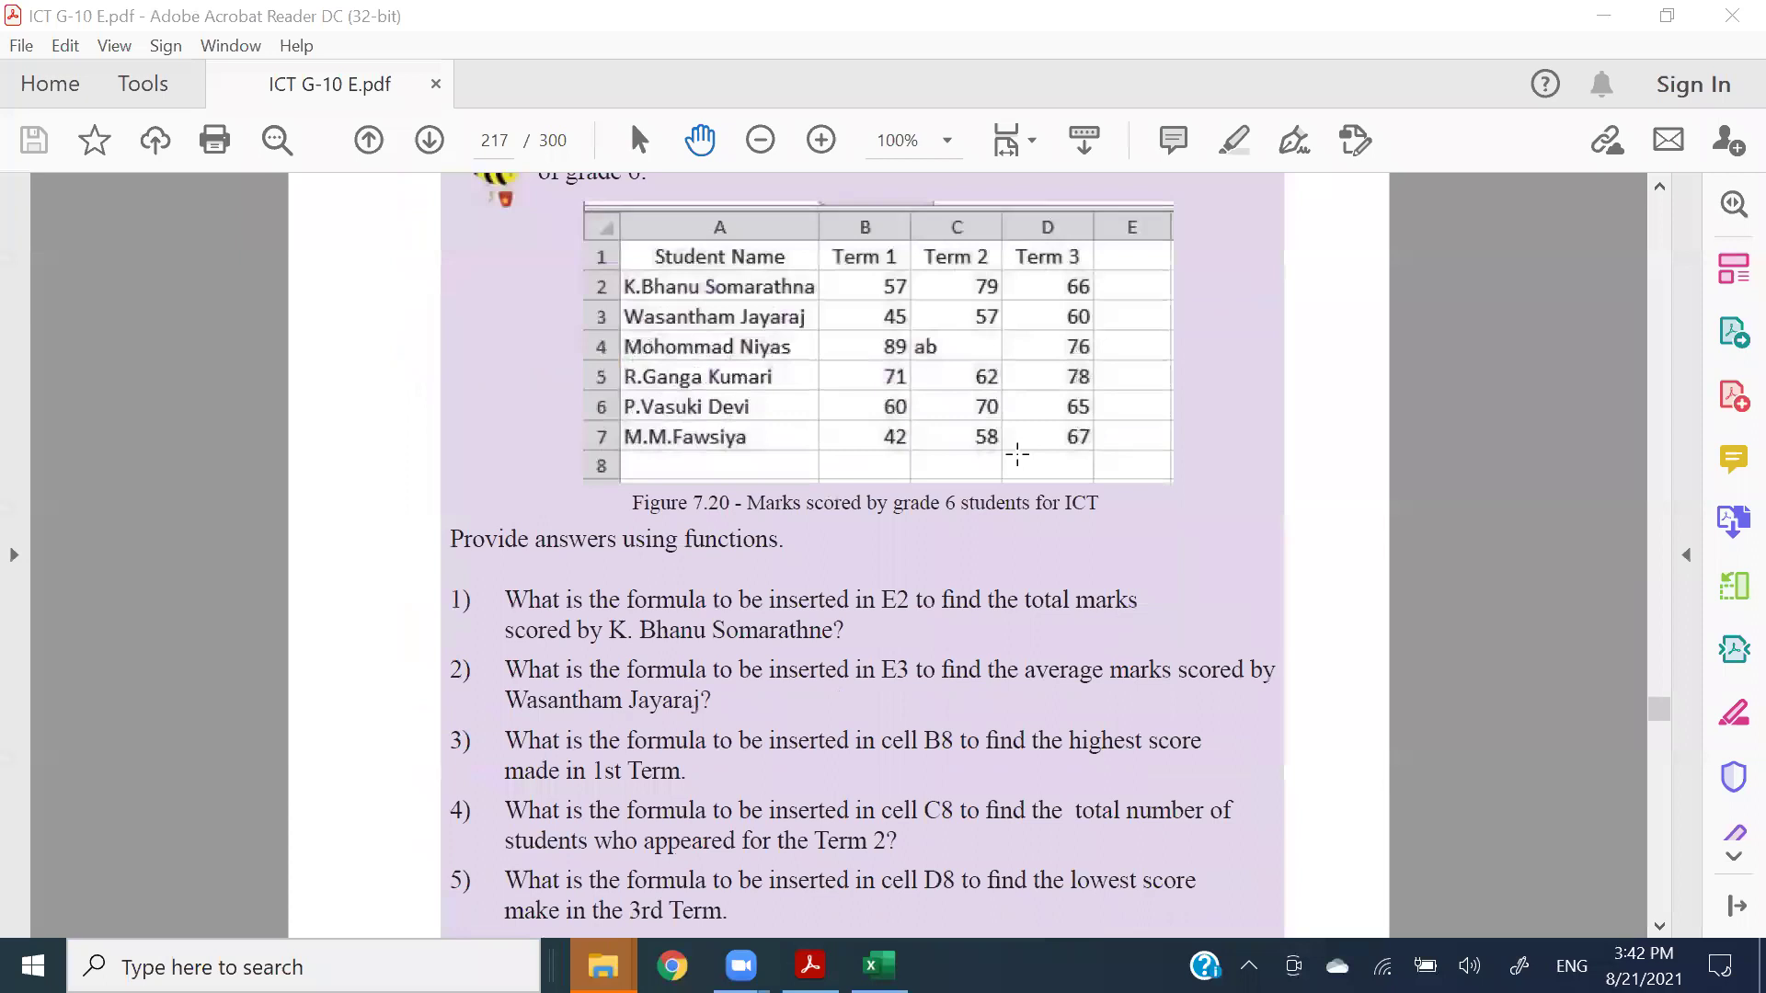
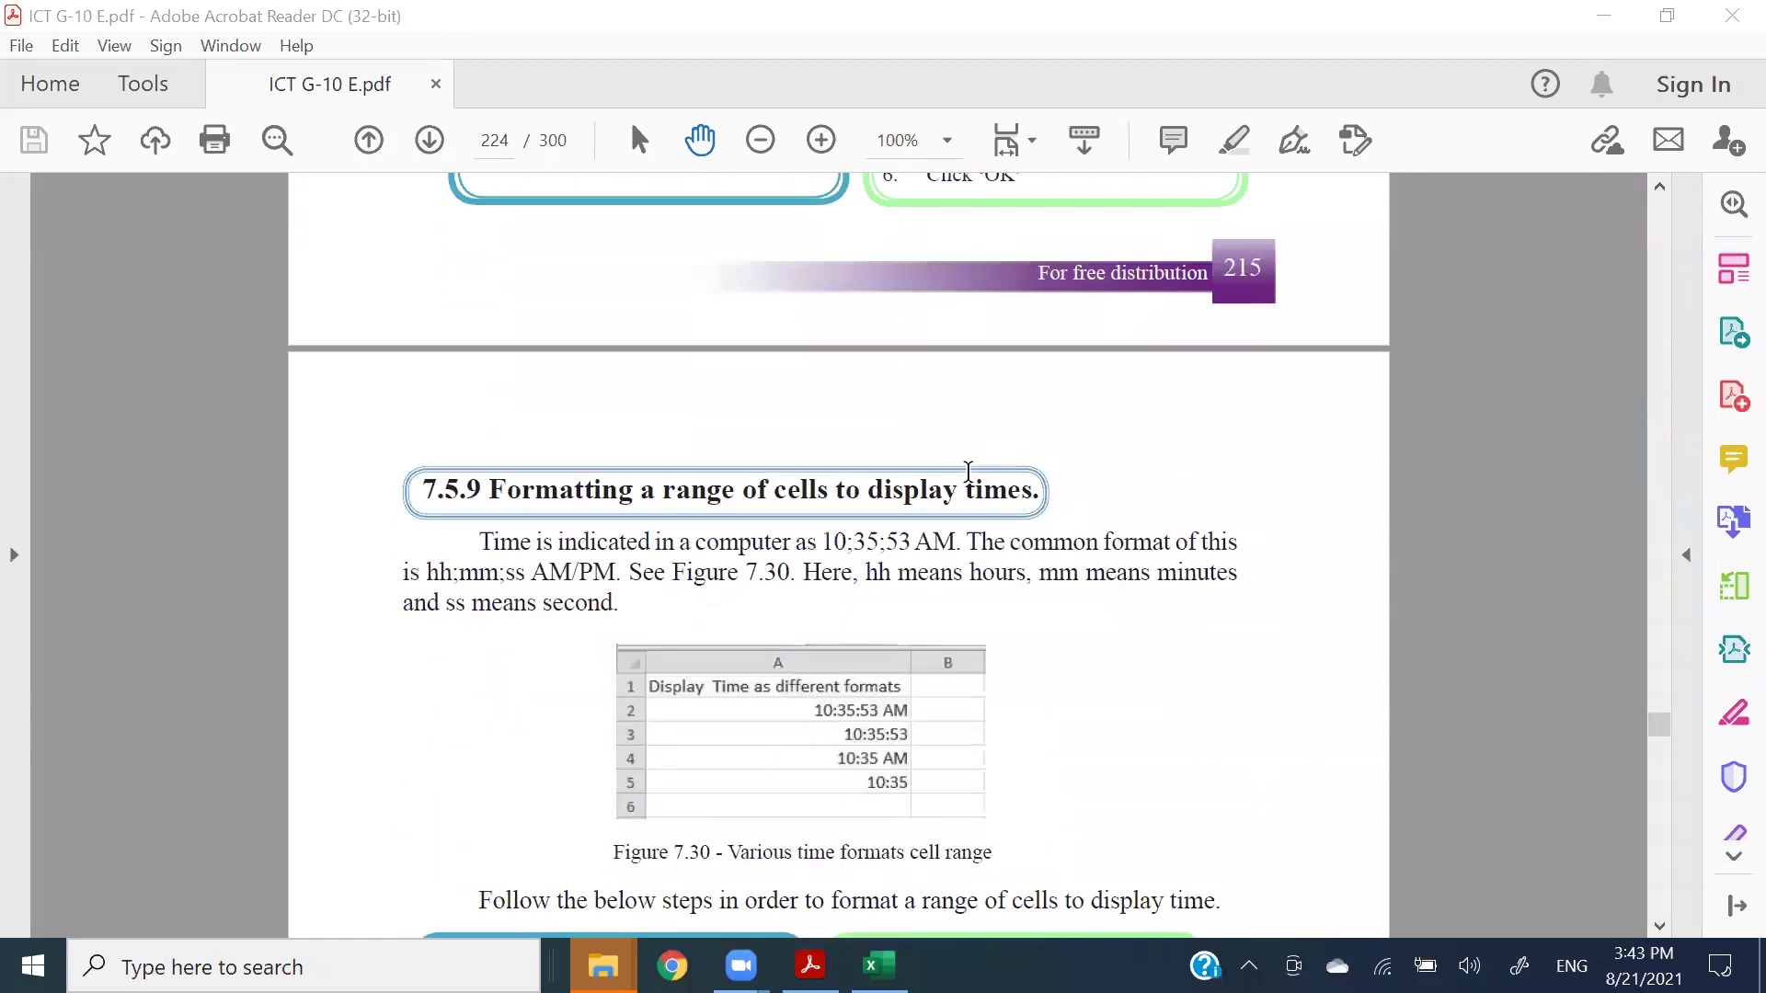
- Review the textbook's steps for time, currency and alignment formatting, plus the school library worksheet activity and its tasks
{"action": "scroll", "coordinate": [968, 471], "scroll_direction": "down", "scroll_amount": 11}
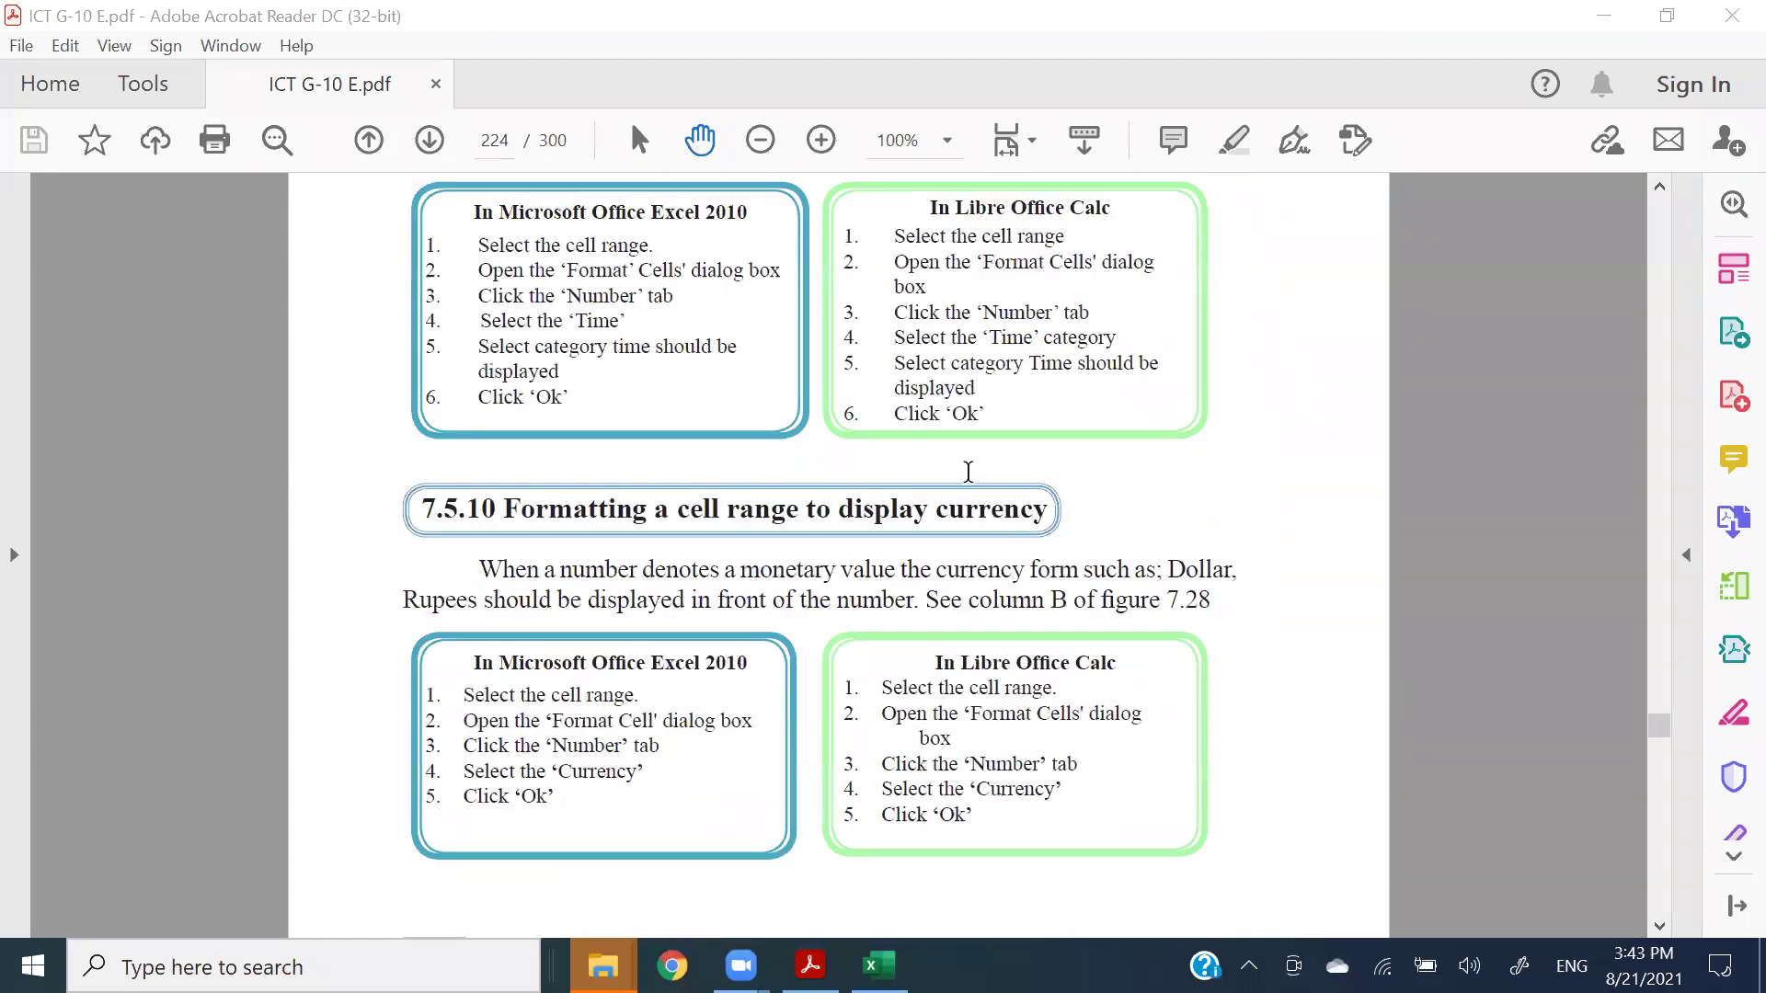
{"action": "scroll", "coordinate": [968, 471], "scroll_direction": "down", "scroll_amount": 3}
{"action": "scroll", "coordinate": [968, 471], "scroll_direction": "up", "scroll_amount": 2}
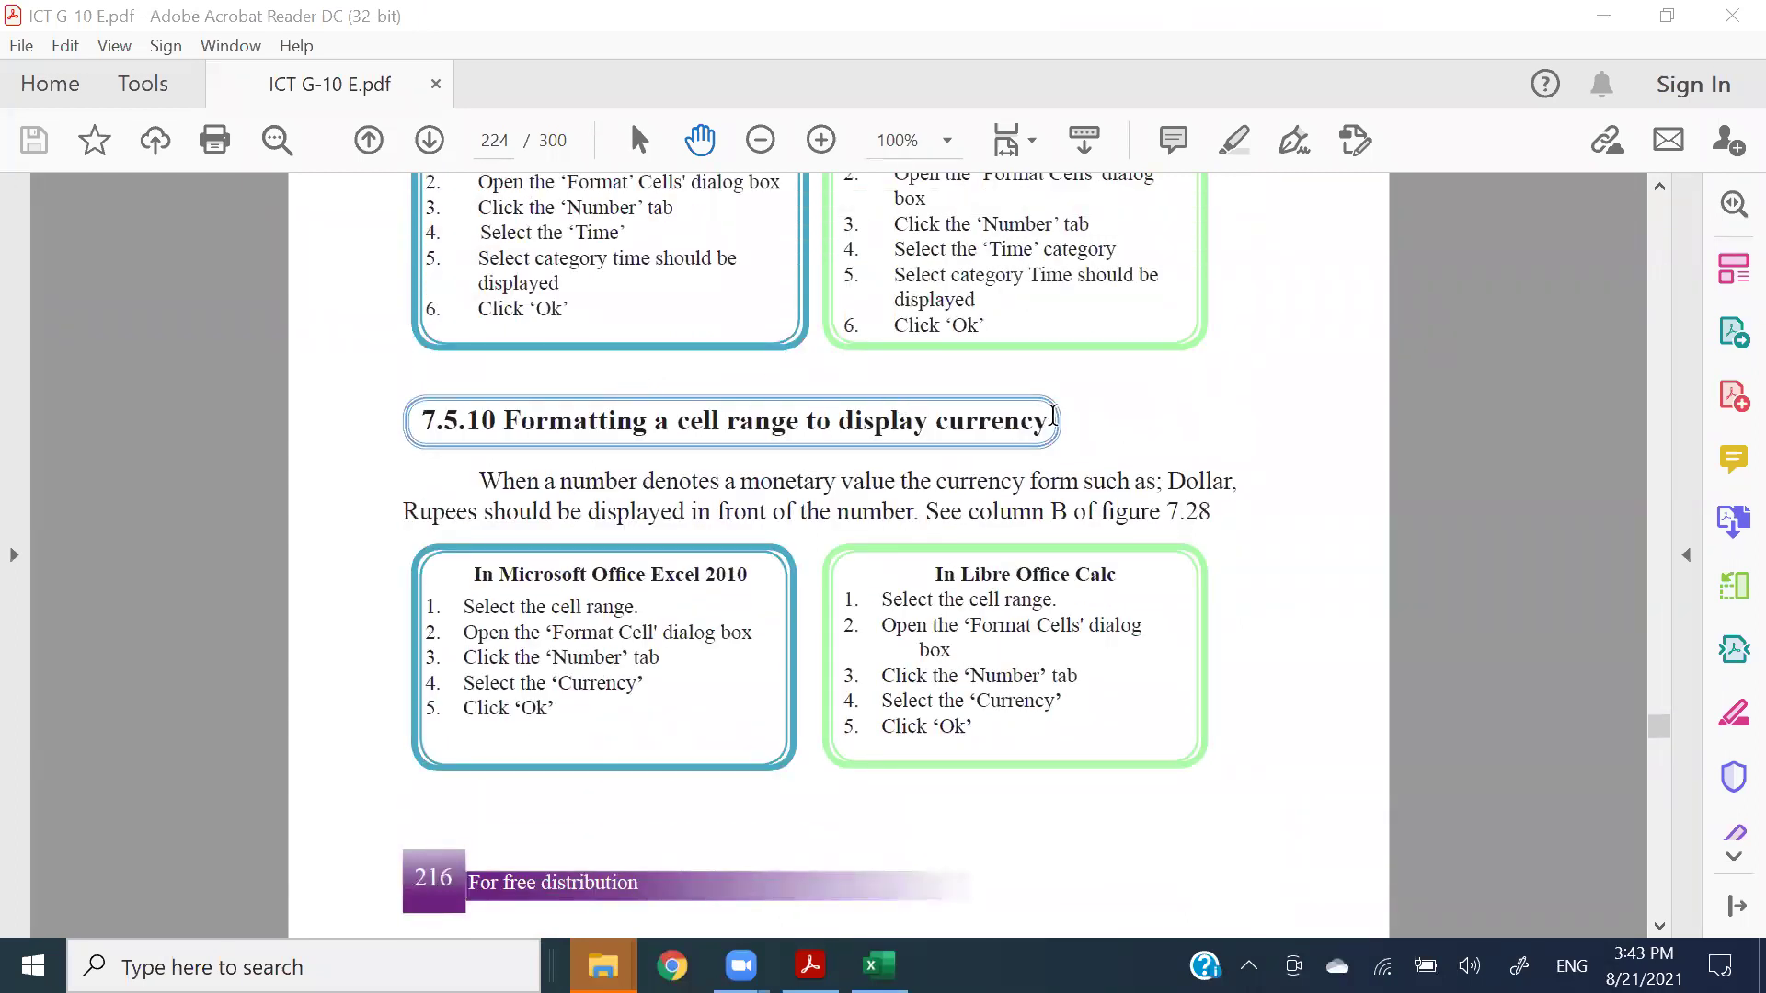
{"action": "scroll", "coordinate": [1068, 428], "scroll_direction": "down", "scroll_amount": 5}
{"action": "scroll", "coordinate": [1069, 427], "scroll_direction": "down", "scroll_amount": 16}
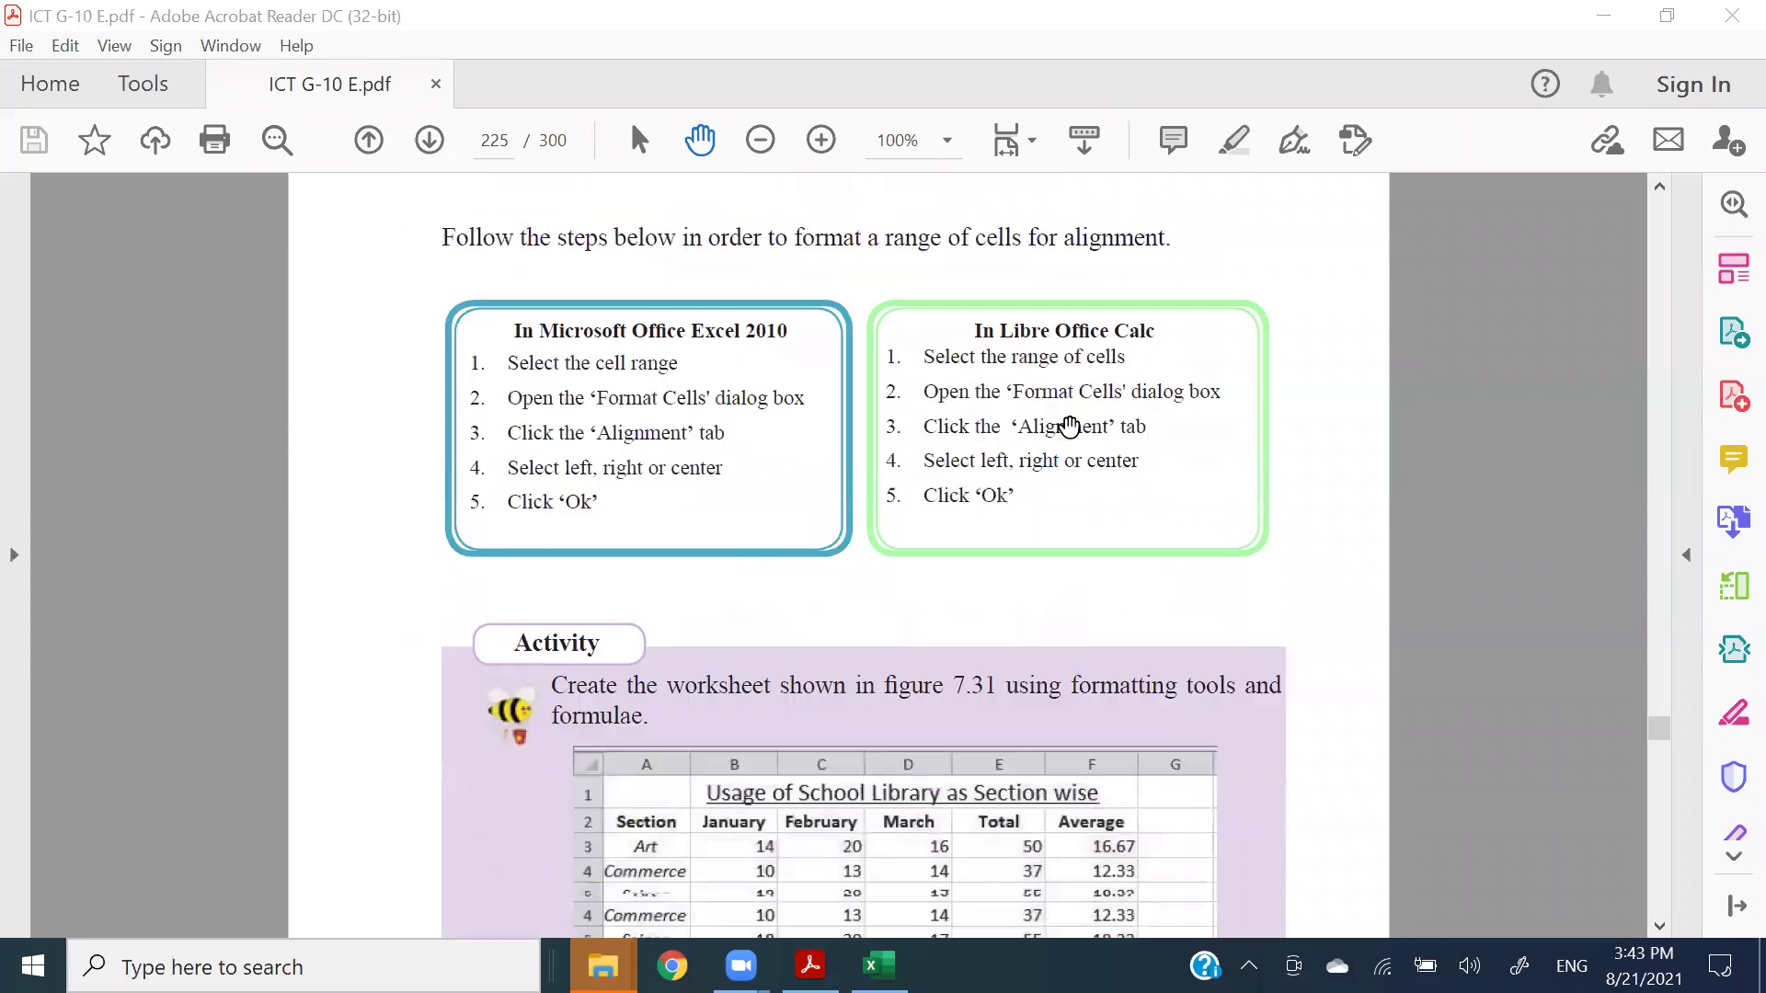
{"action": "scroll", "coordinate": [1069, 428], "scroll_direction": "down", "scroll_amount": 16}
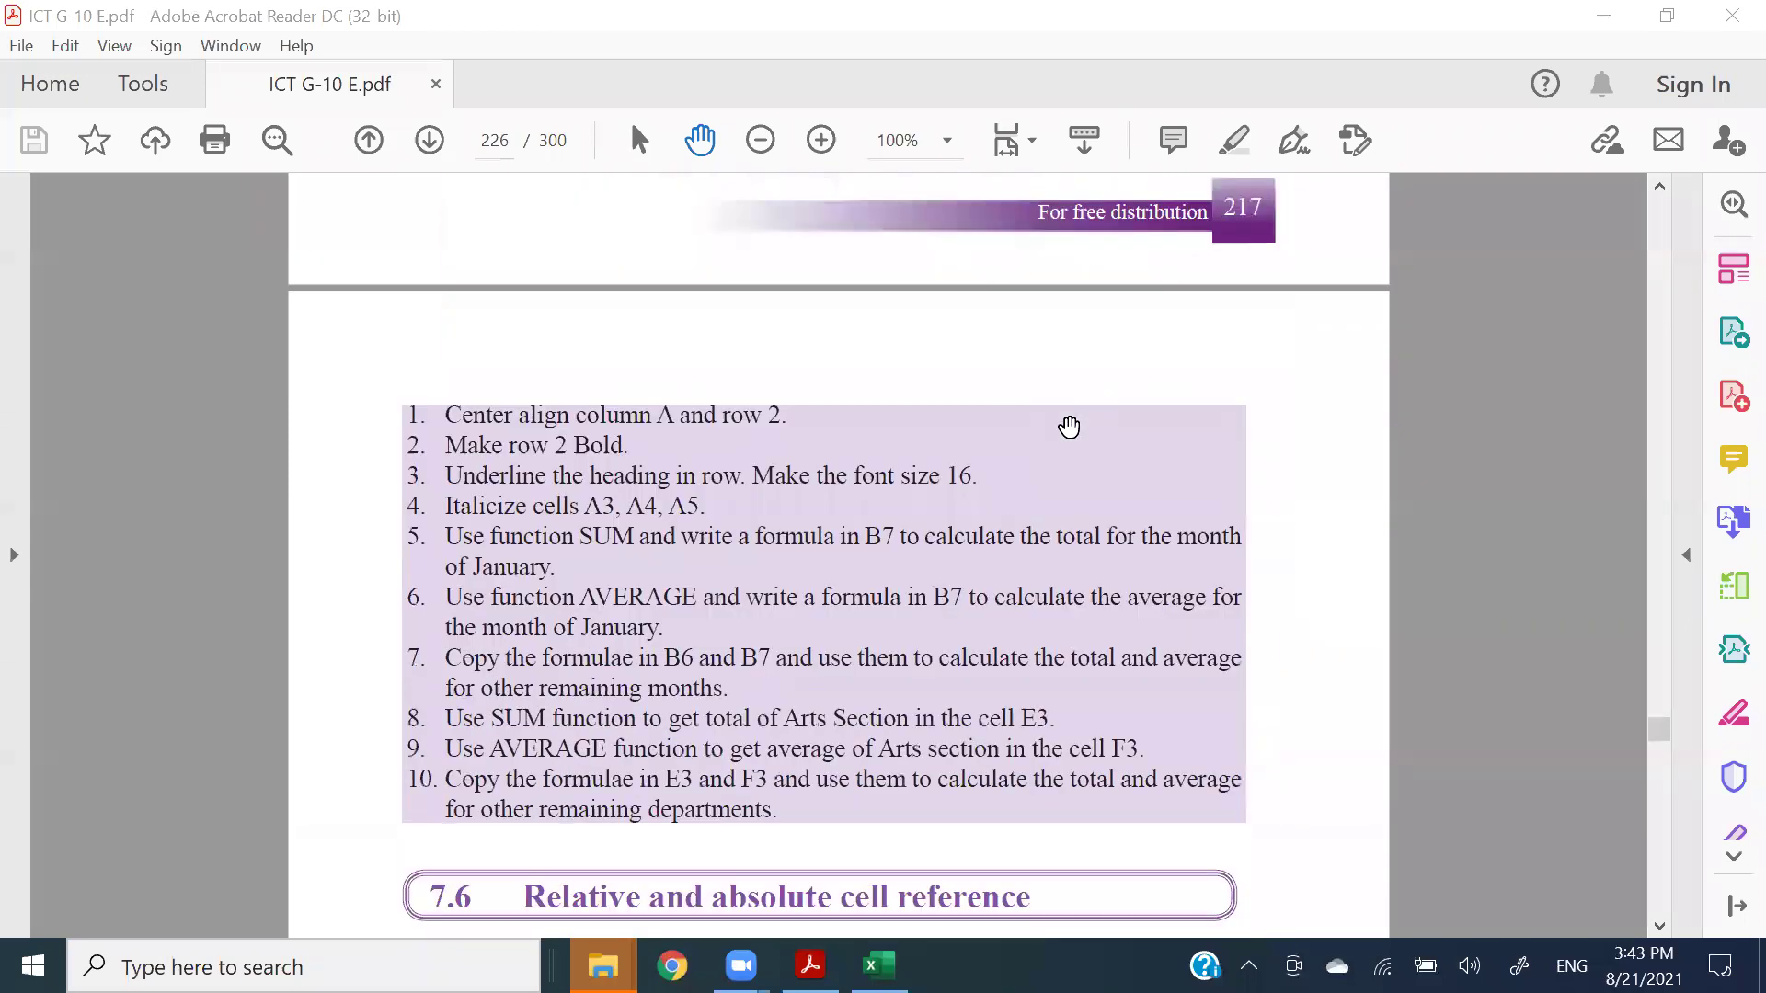
- Look through section 7.6 on copying formulae, the fill handle and relative and absolute references, up to the activity before section 7.7
{"action": "scroll", "coordinate": [1068, 426], "scroll_direction": "down", "scroll_amount": 6}
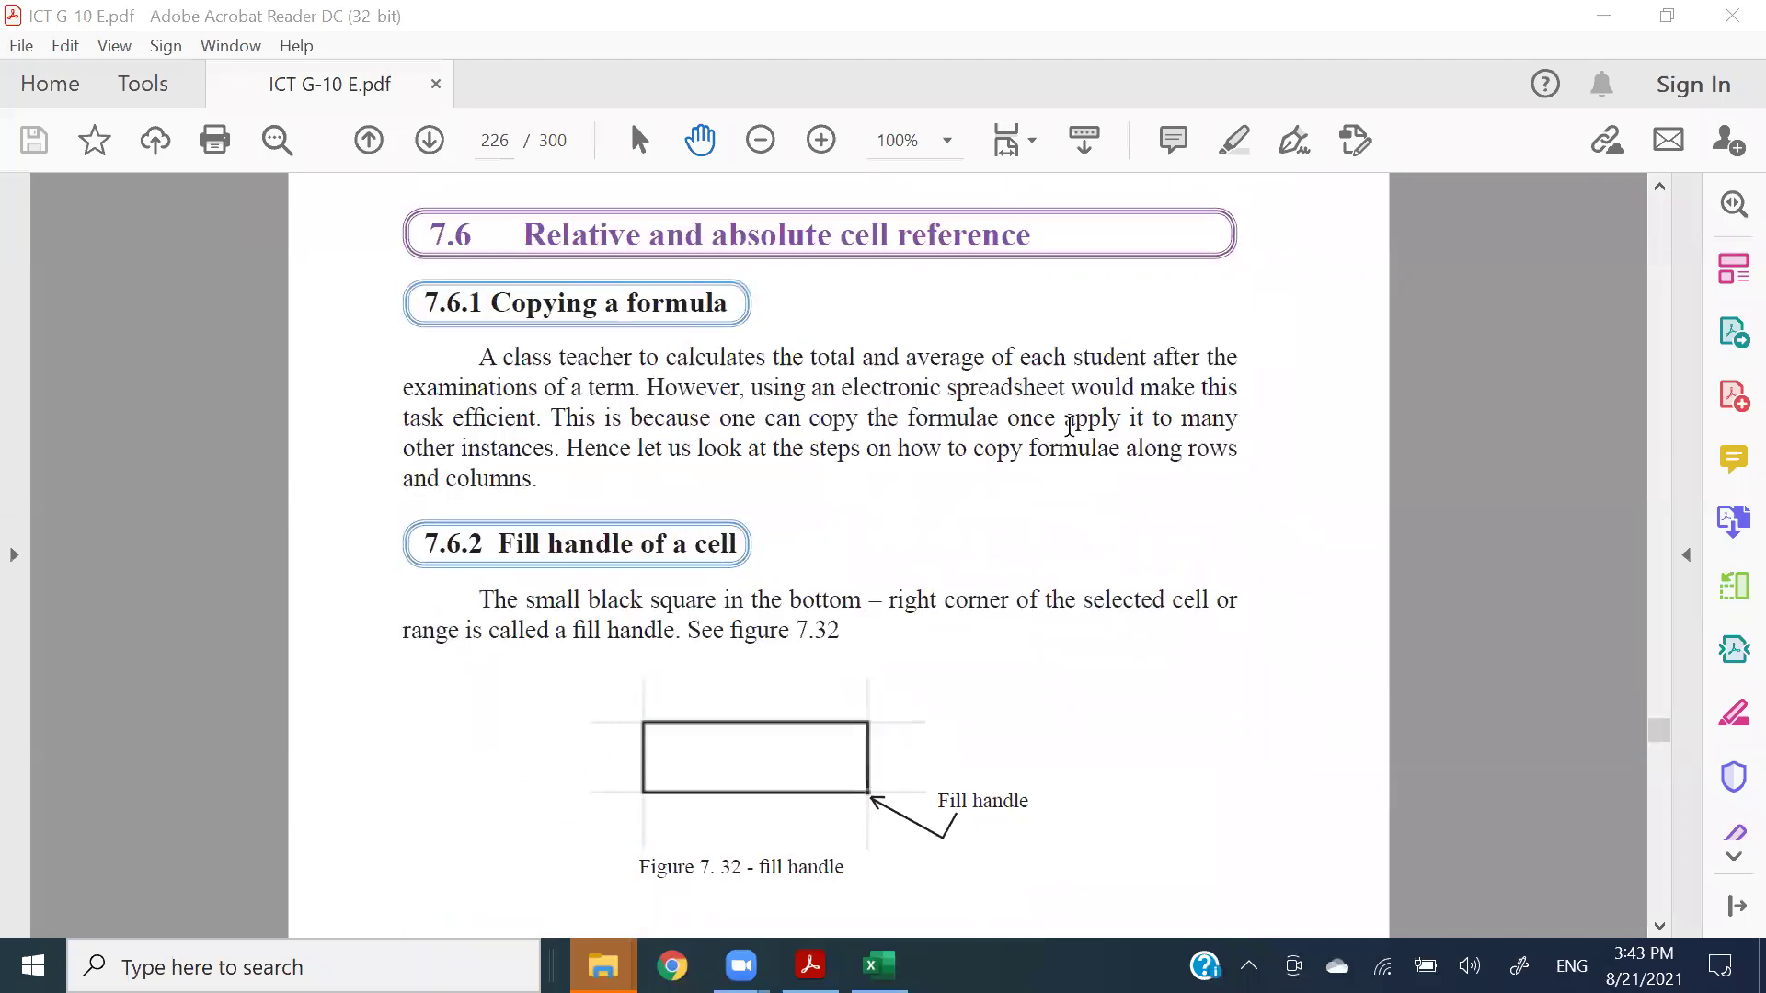
{"action": "scroll", "coordinate": [1104, 360], "scroll_direction": "down", "scroll_amount": 3}
{"action": "scroll", "coordinate": [1103, 360], "scroll_direction": "down", "scroll_amount": 9}
{"action": "scroll", "coordinate": [1110, 357], "scroll_direction": "up", "scroll_amount": 10}
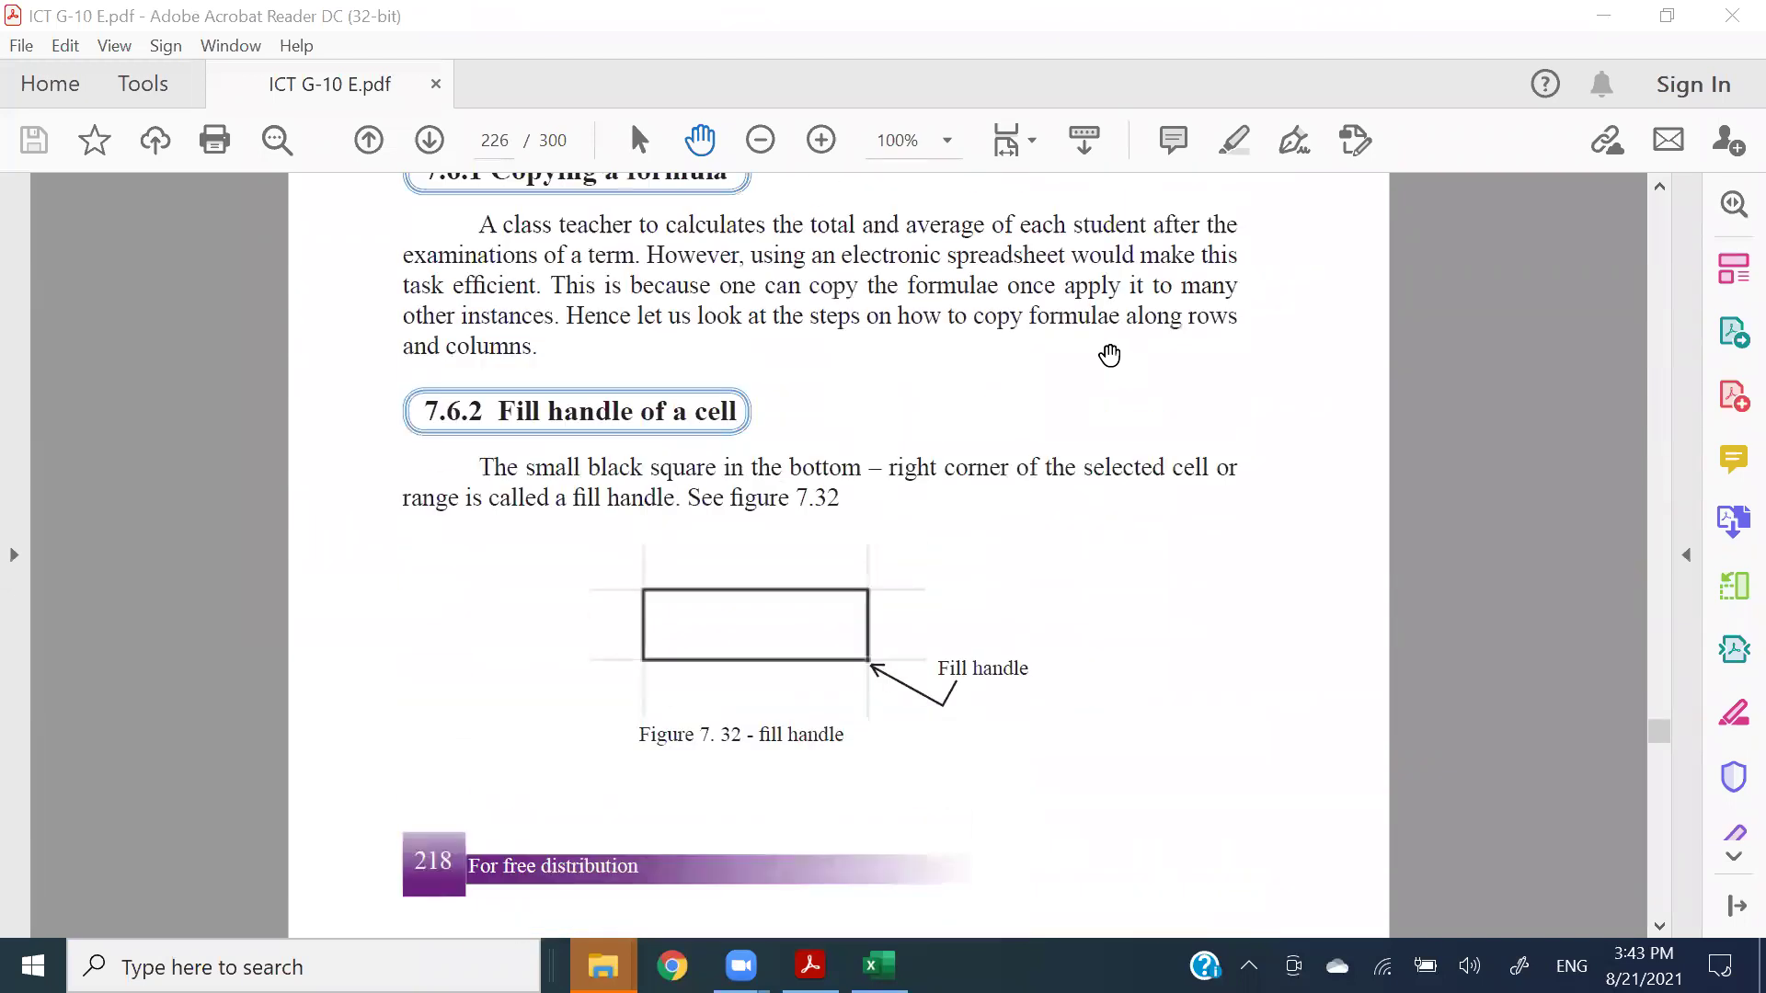
{"action": "scroll", "coordinate": [1133, 443], "scroll_direction": "down", "scroll_amount": 20}
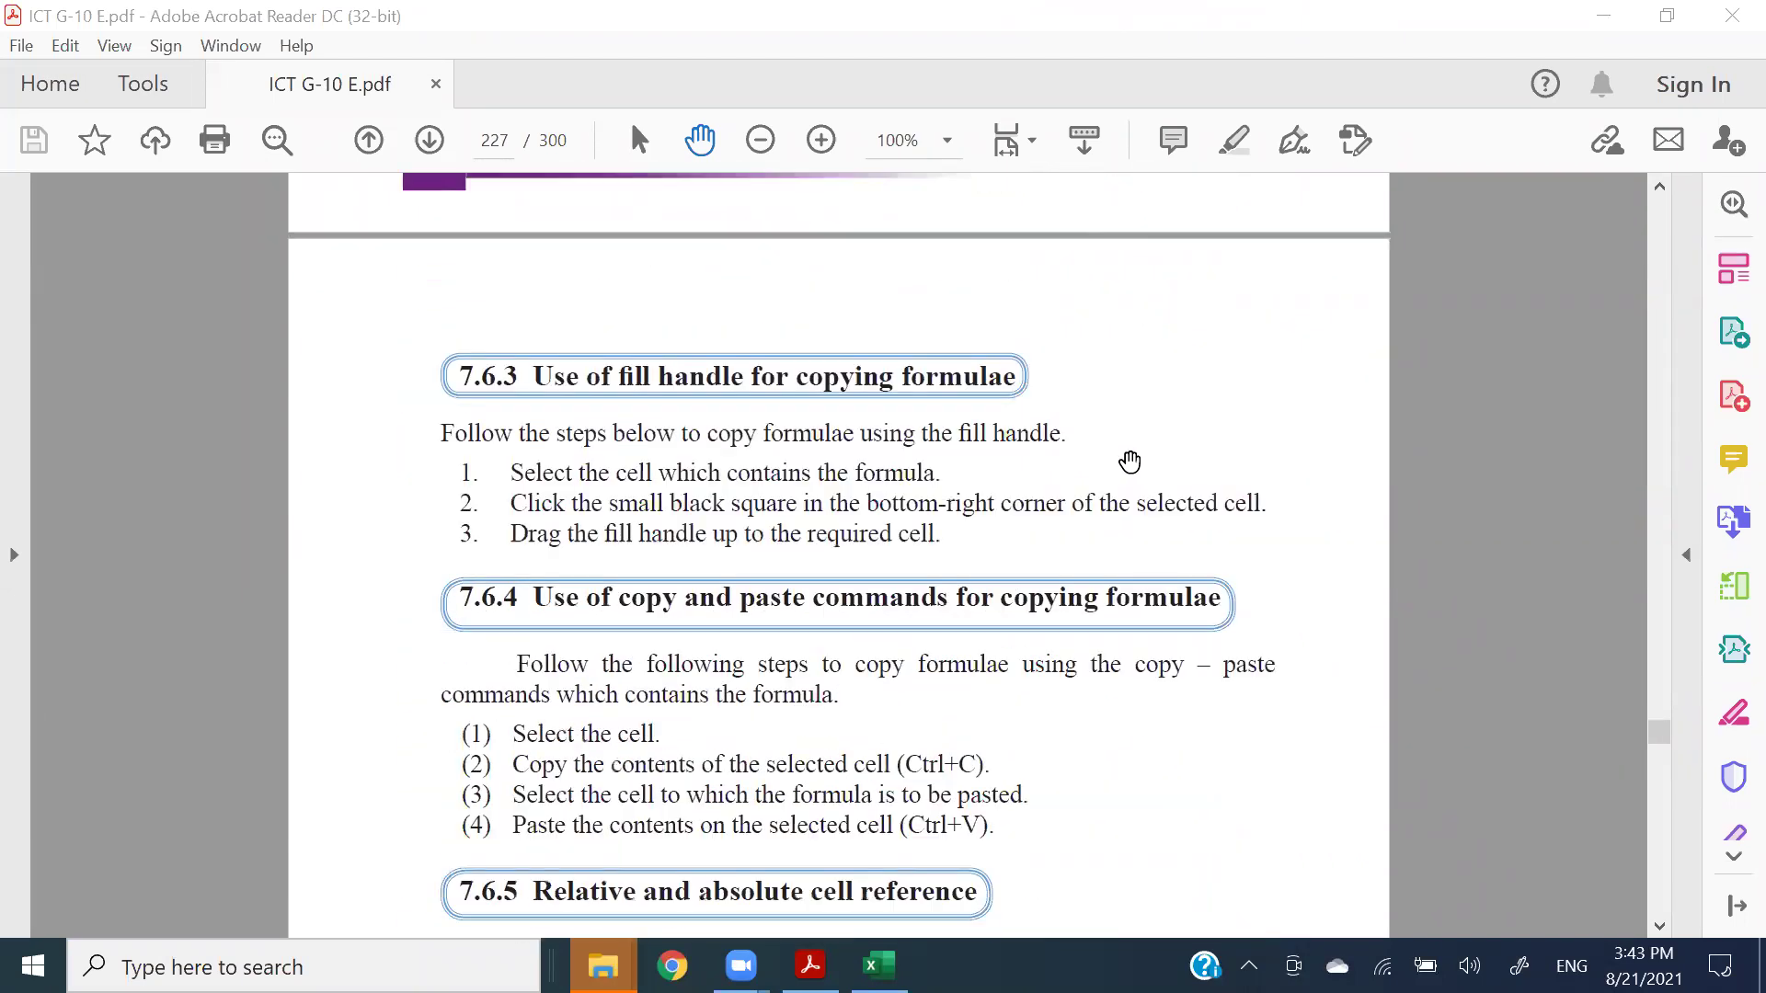
{"action": "scroll", "coordinate": [1133, 444], "scroll_direction": "down", "scroll_amount": 20}
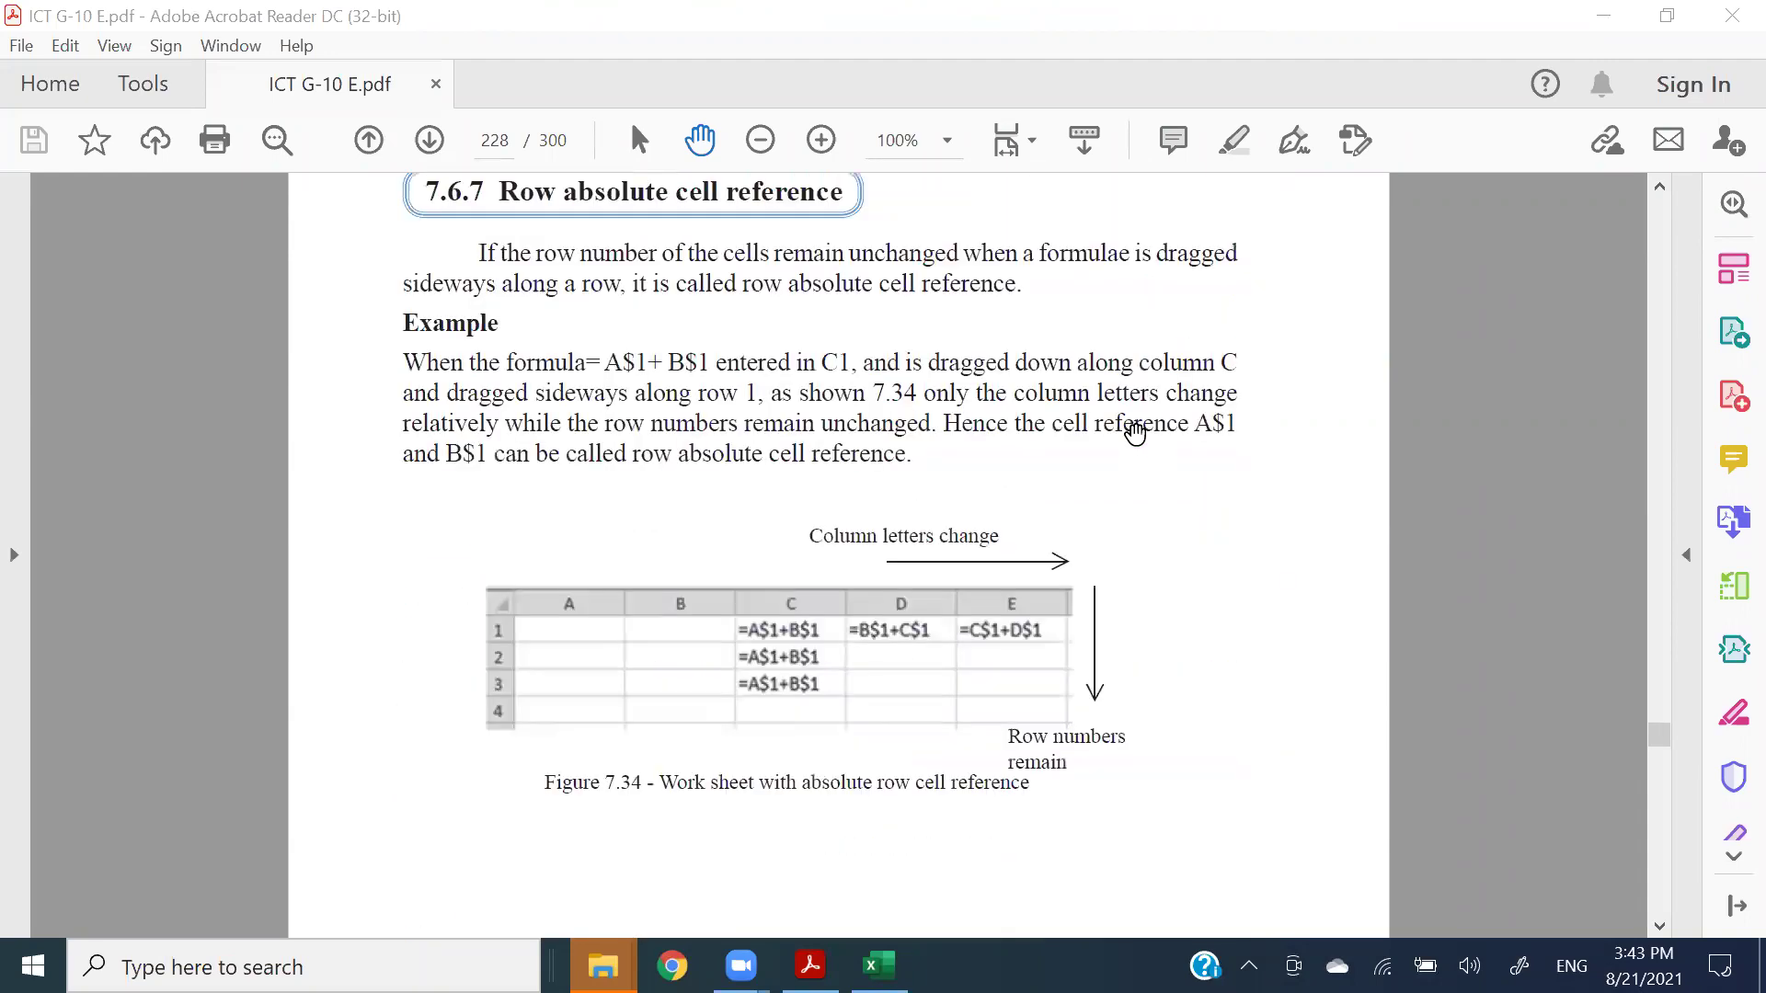
{"action": "scroll", "coordinate": [1135, 432], "scroll_direction": "down", "scroll_amount": 20}
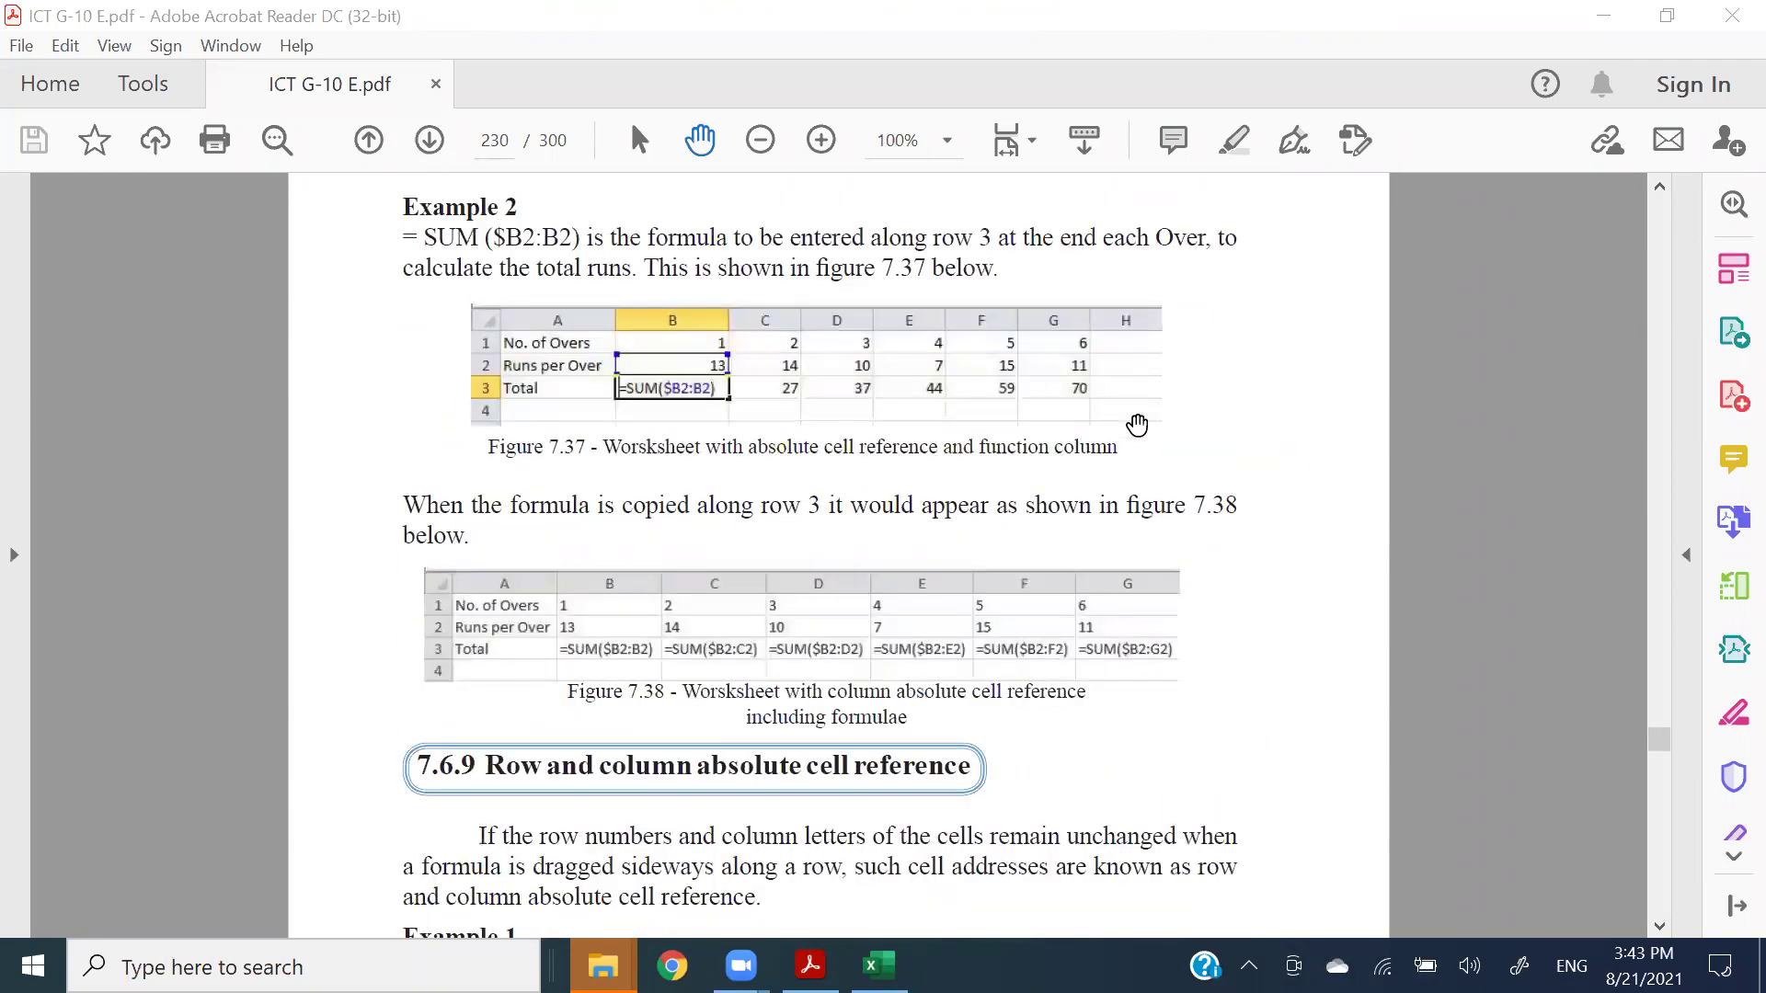
{"action": "scroll", "coordinate": [1137, 421], "scroll_direction": "down", "scroll_amount": 20}
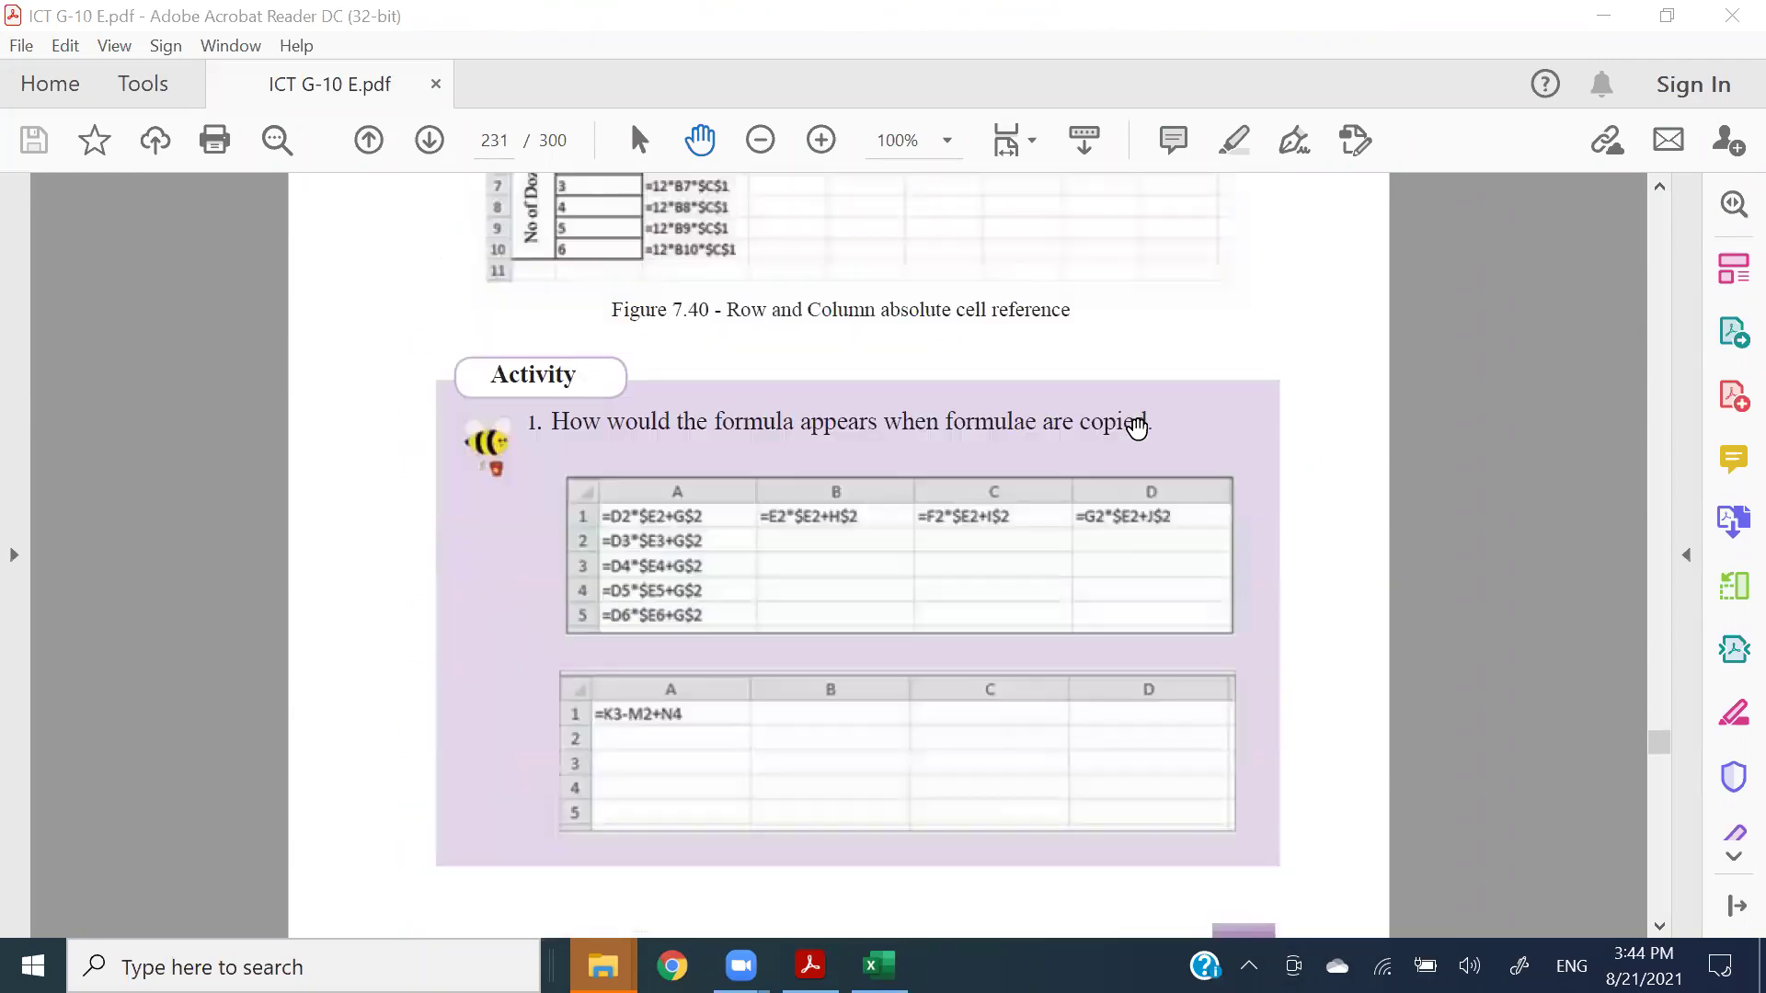
{"action": "scroll", "coordinate": [1564, 588], "scroll_direction": "down", "scroll_amount": 10}
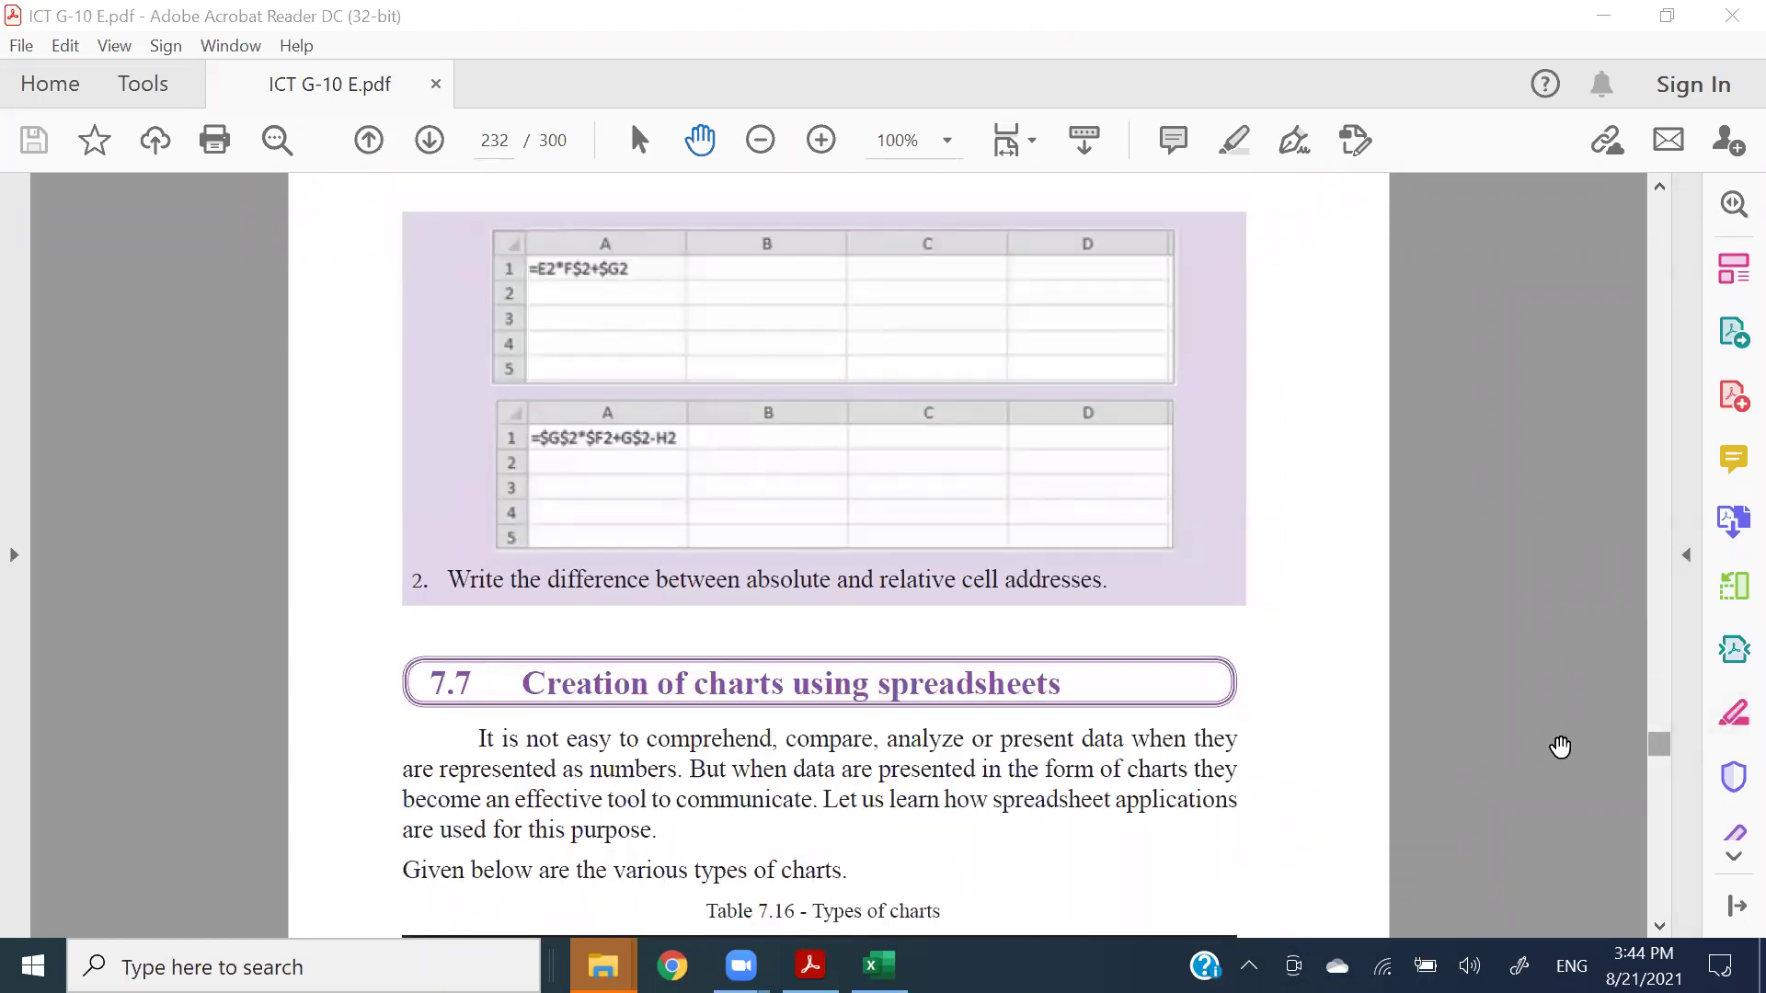
- Go back through the absolute reference examples to the start of section 7.6 on copying a formula and the fill handle
{"action": "scroll", "coordinate": [1395, 641], "scroll_direction": "up", "scroll_amount": 20}
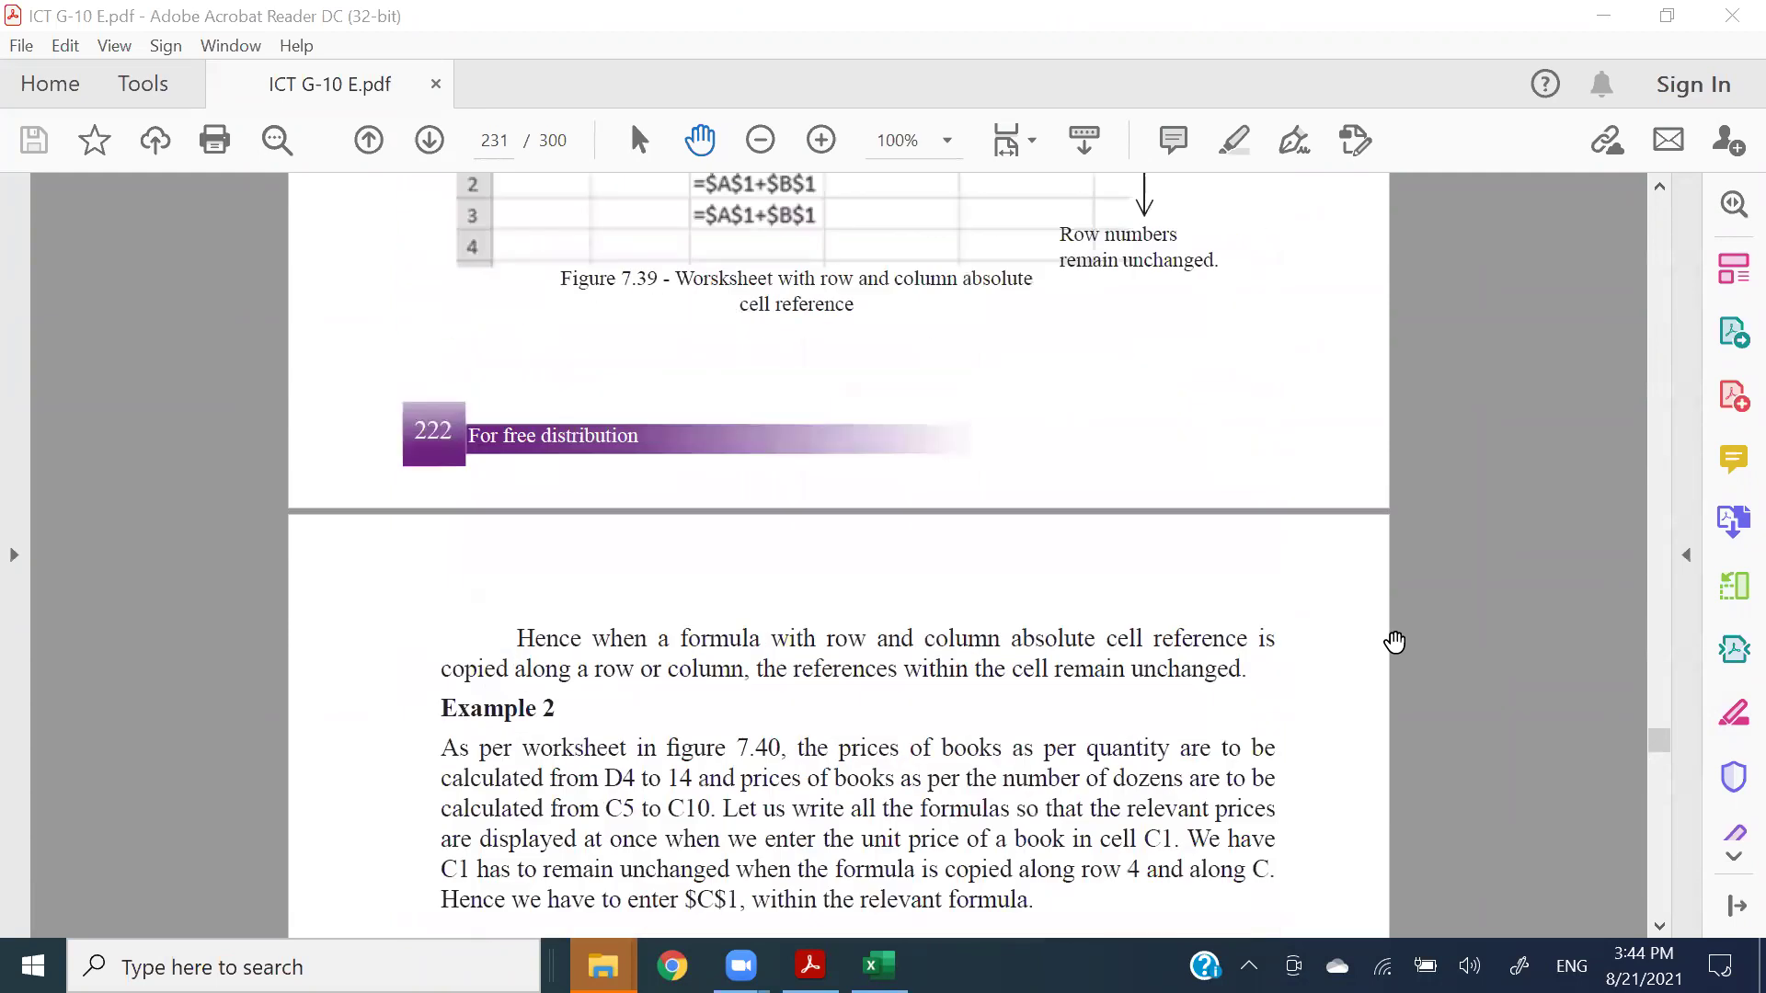
{"action": "scroll", "coordinate": [1395, 642], "scroll_direction": "up", "scroll_amount": 20}
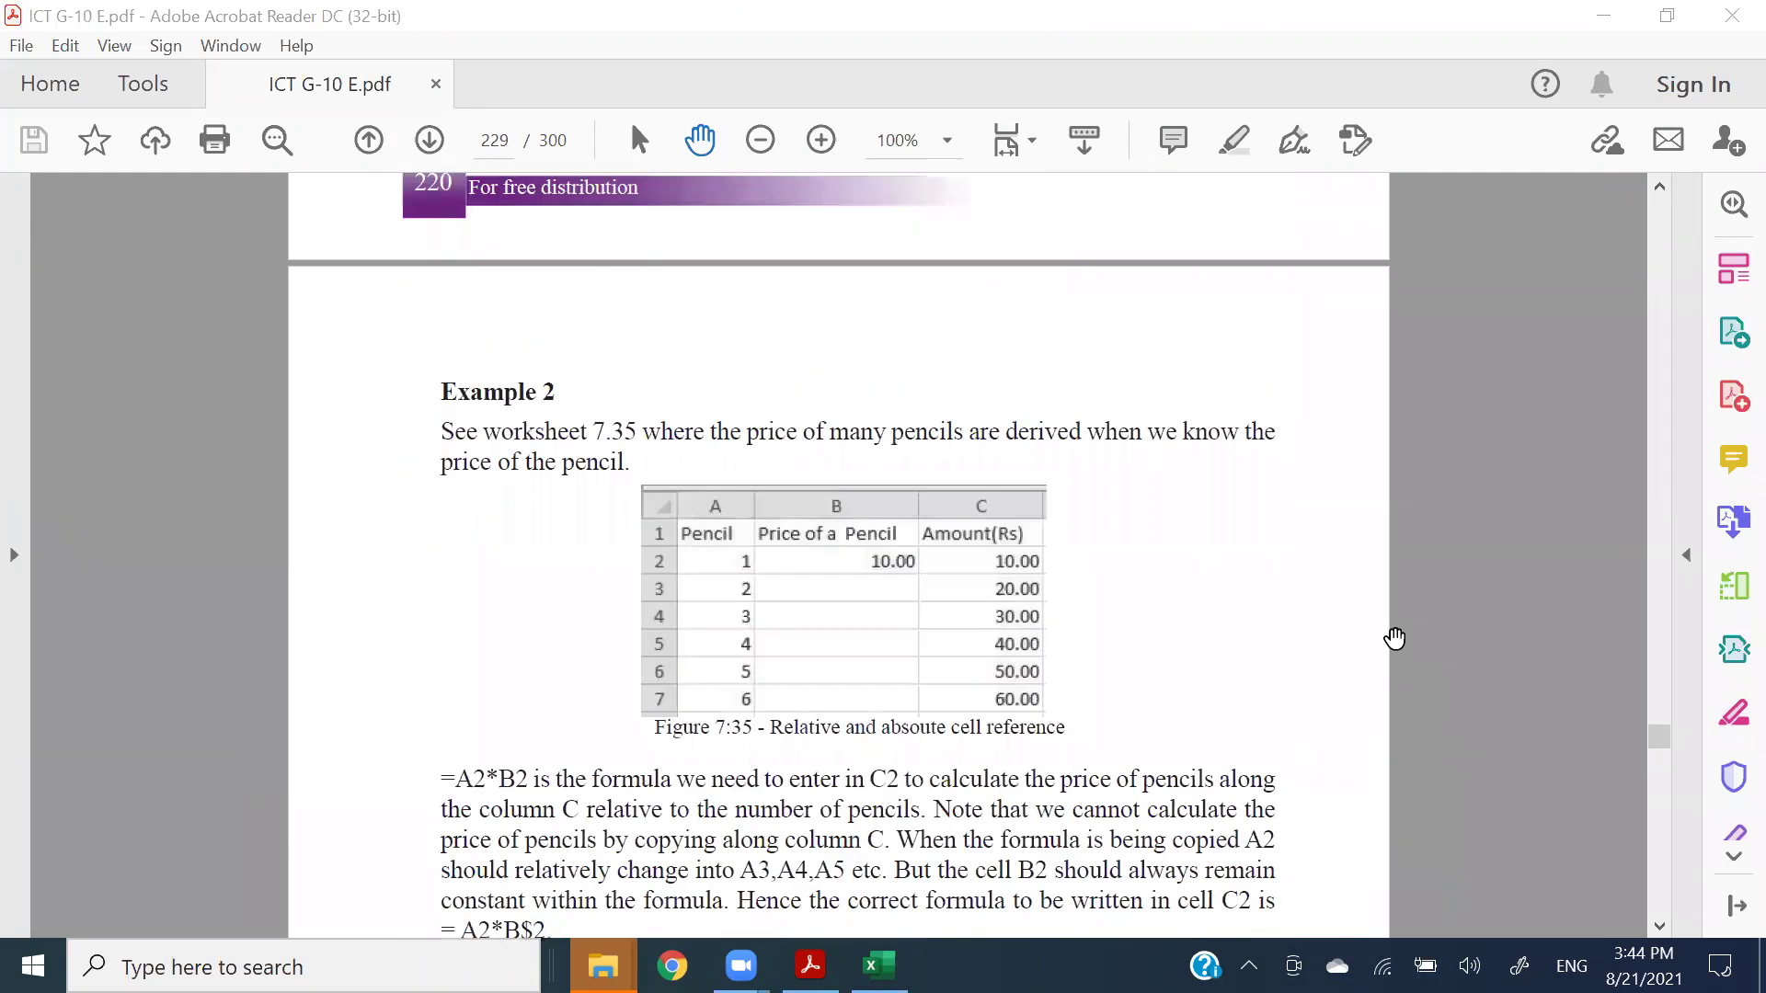
{"action": "scroll", "coordinate": [1395, 638], "scroll_direction": "up", "scroll_amount": 15}
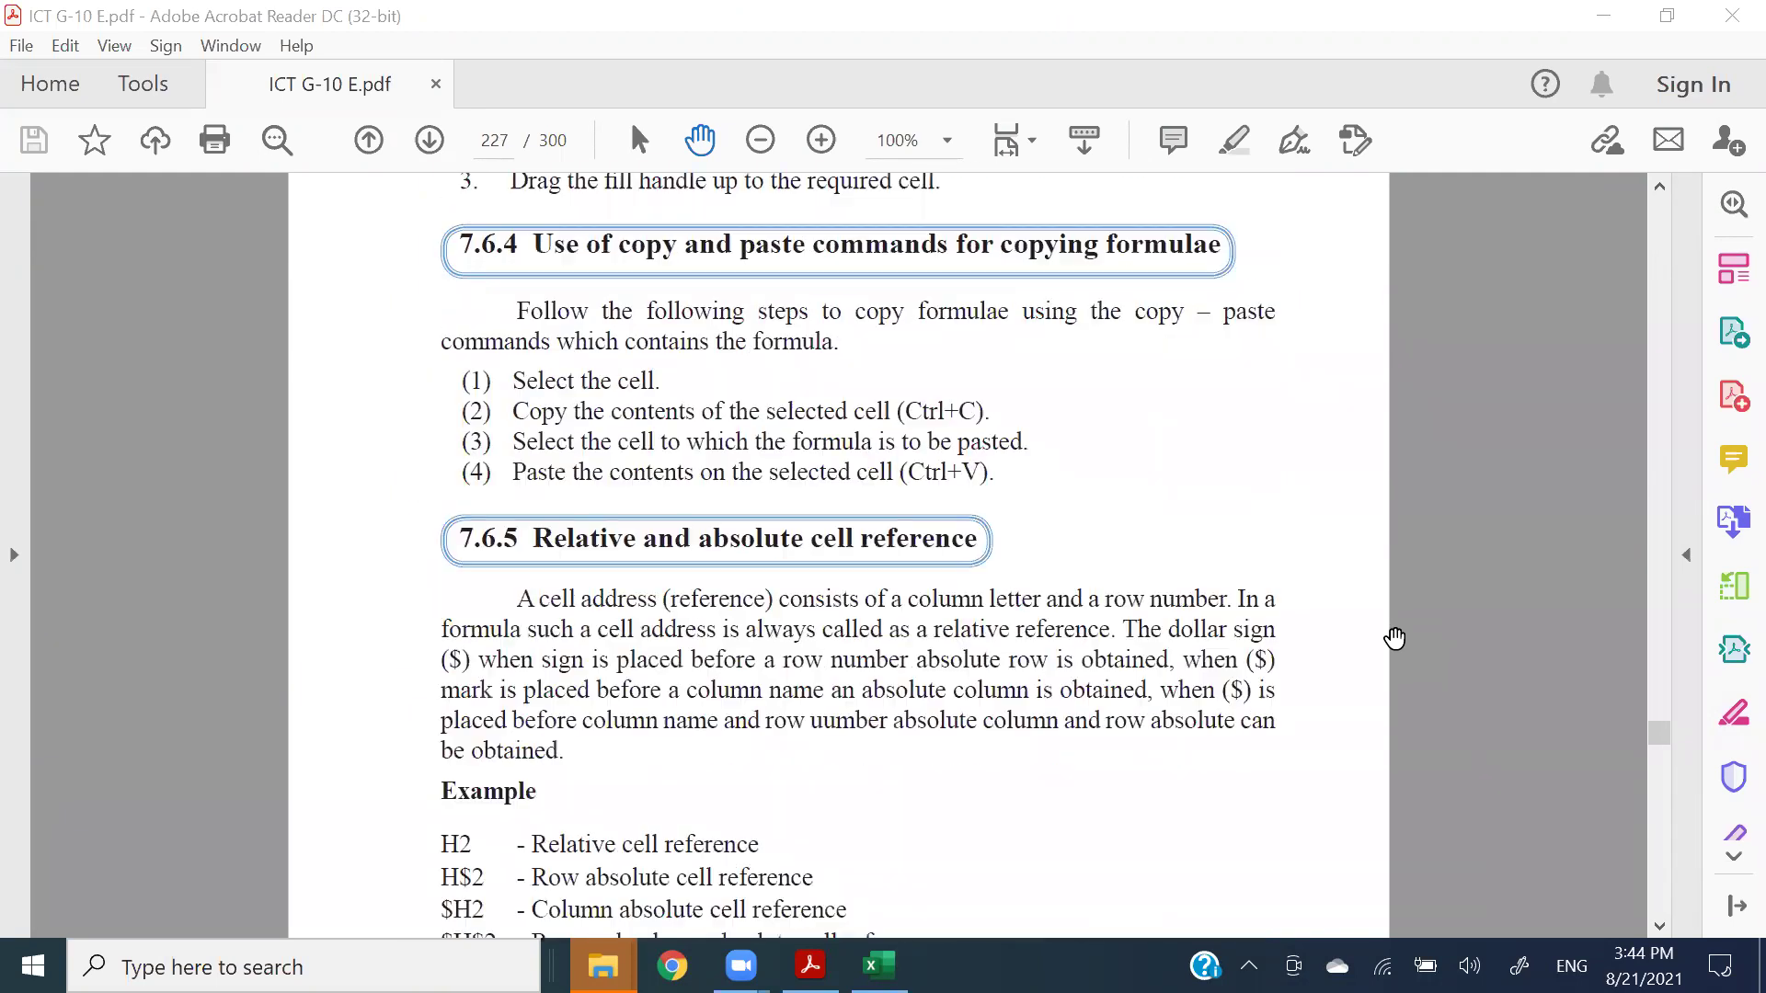
{"action": "scroll", "coordinate": [1396, 638], "scroll_direction": "up", "scroll_amount": 15}
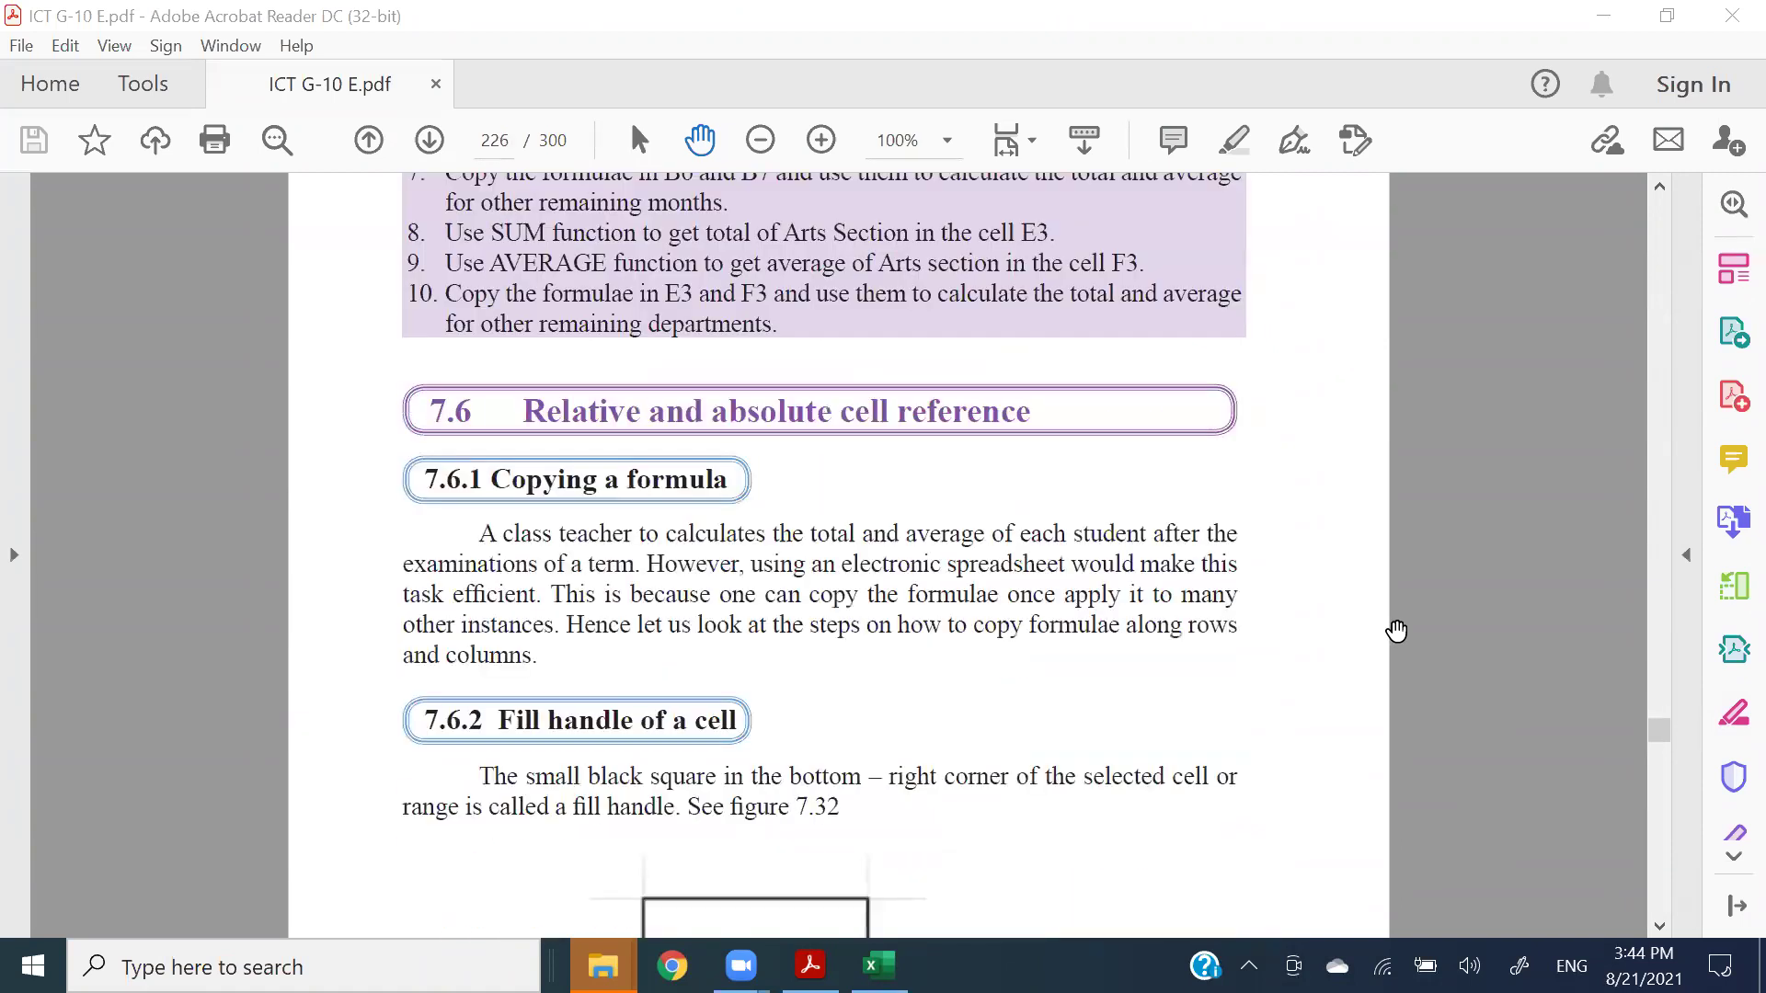
{"action": "scroll", "coordinate": [1395, 631], "scroll_direction": "up", "scroll_amount": 3}
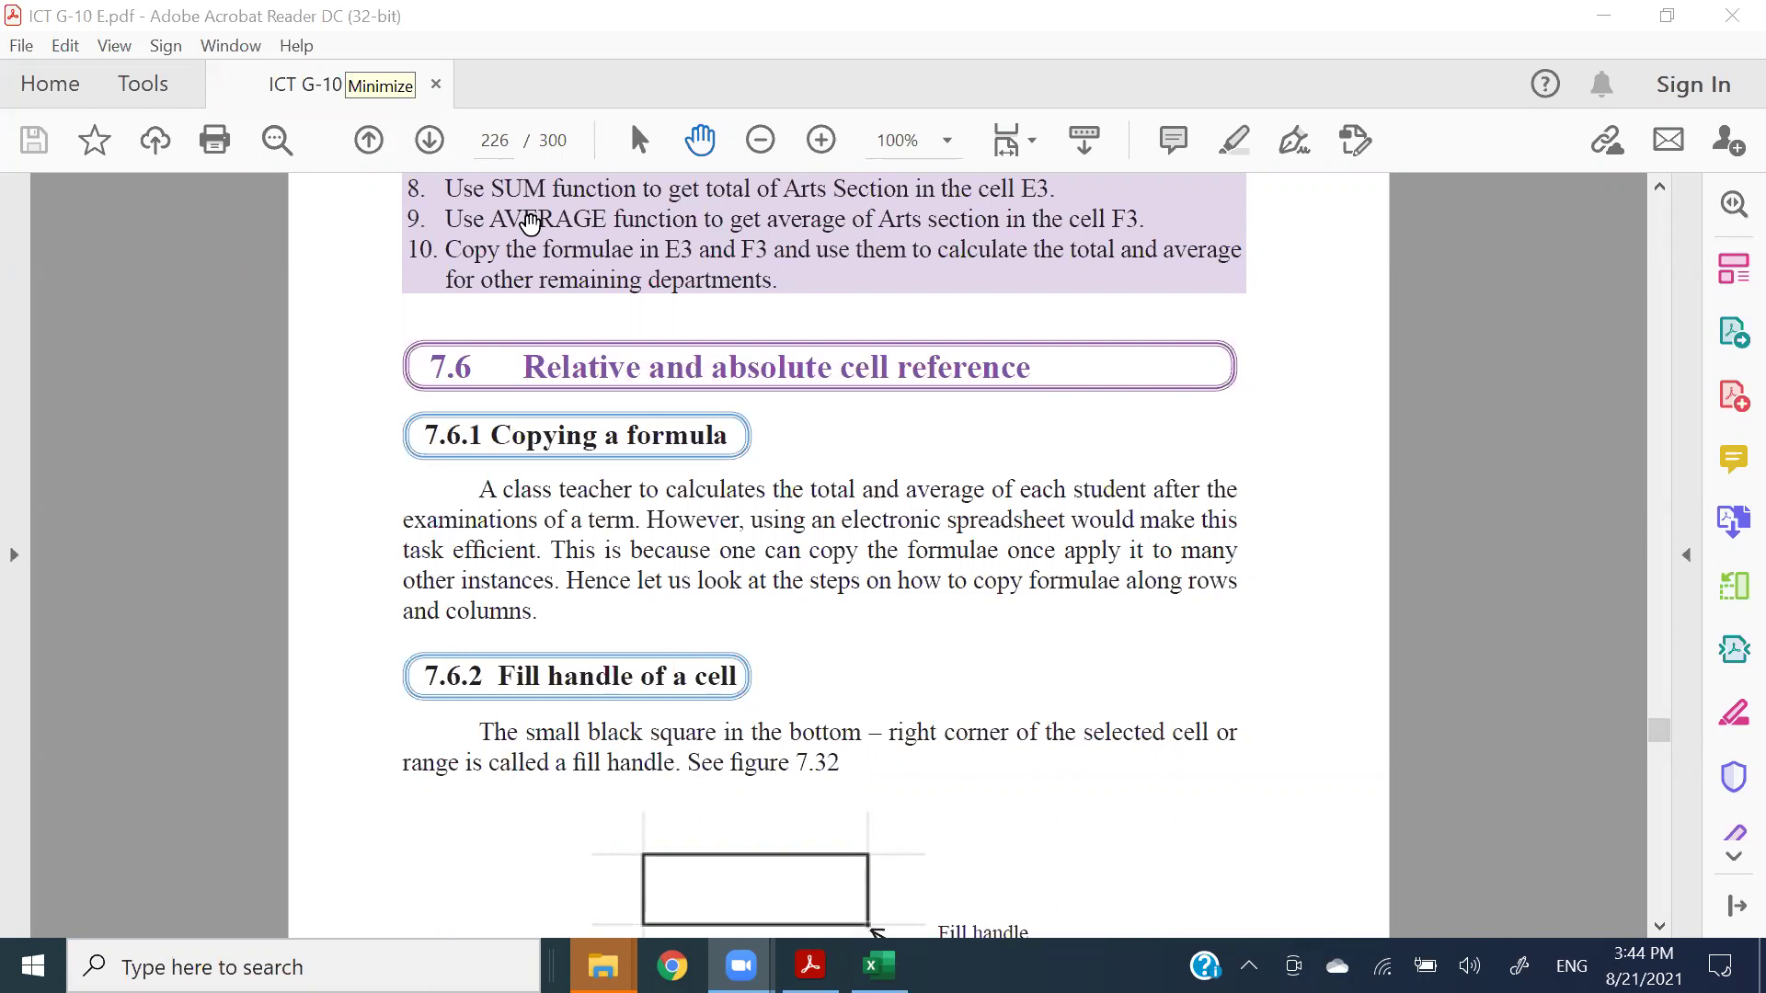
- Switch to the Excel workbook and clear the old practice entries from A4:F5 and A6:C8
{"action": "mouse_move", "coordinate": [809, 965]}
{"action": "left_click", "coordinate": [878, 966]}
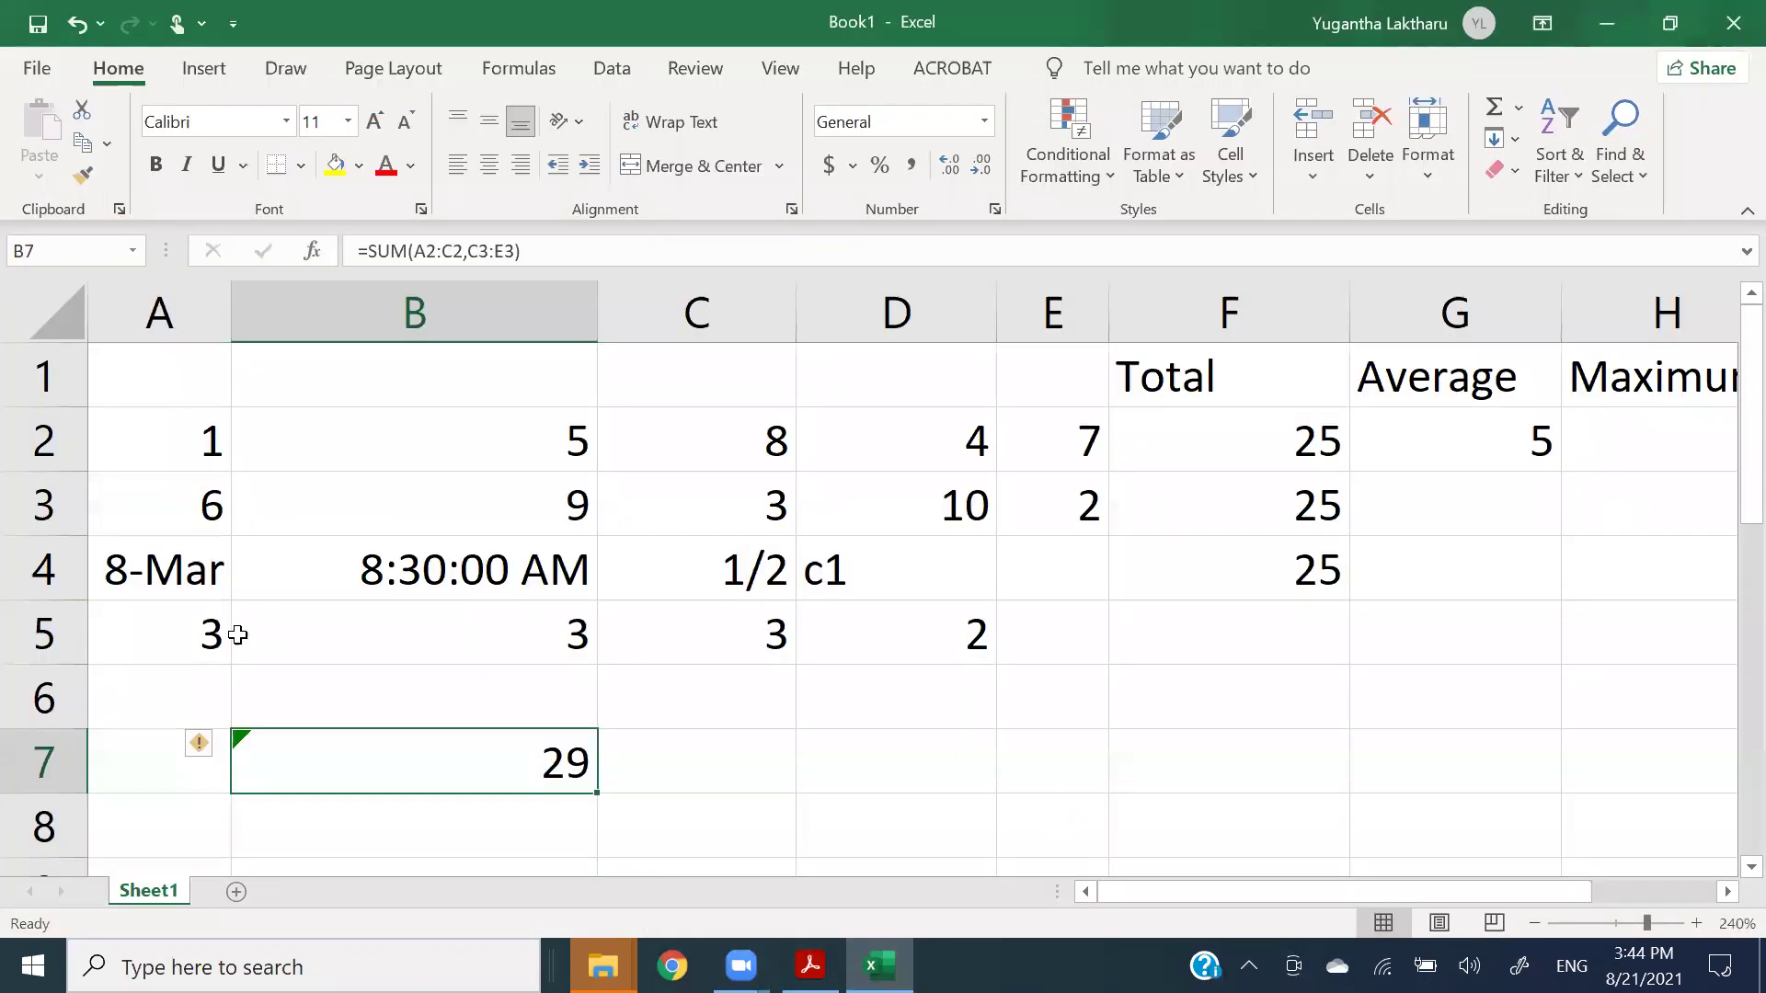
{"action": "left_click_drag", "start_coordinate": [141, 581], "coordinate": [1331, 638]}
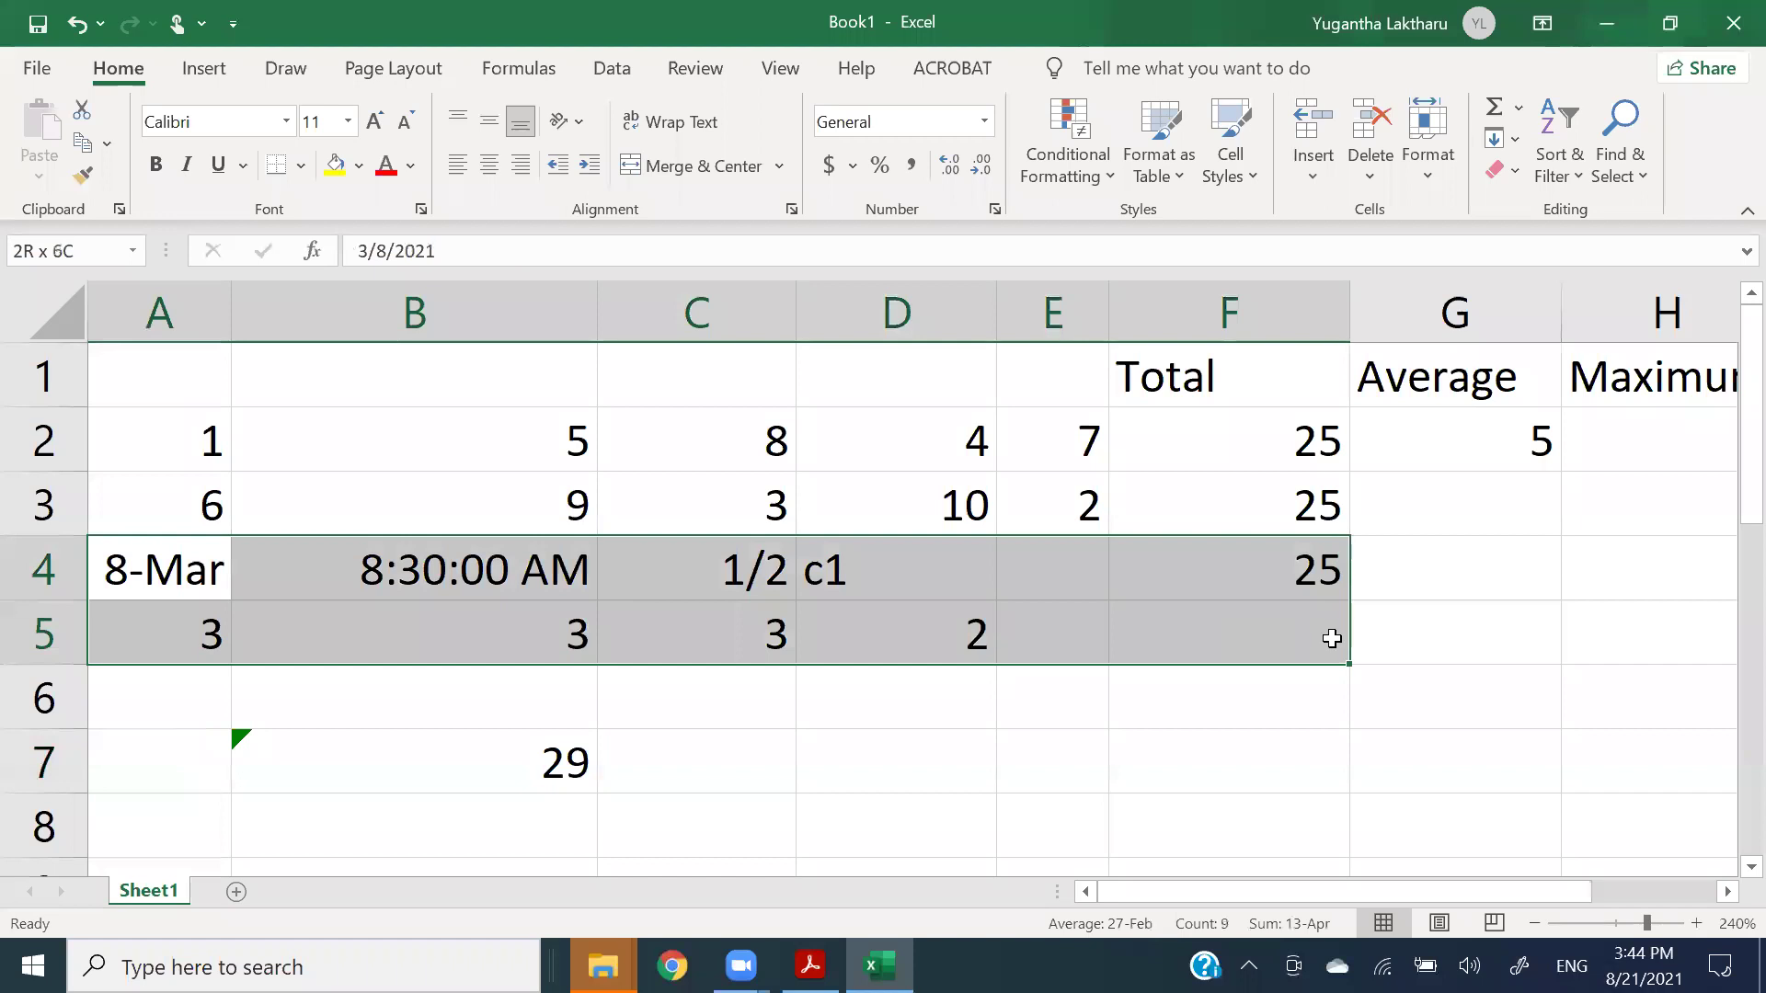
{"action": "key", "text": "Delete"}
{"action": "left_click_drag", "start_coordinate": [208, 717], "coordinate": [709, 828]}
{"action": "key", "text": "Delete"}
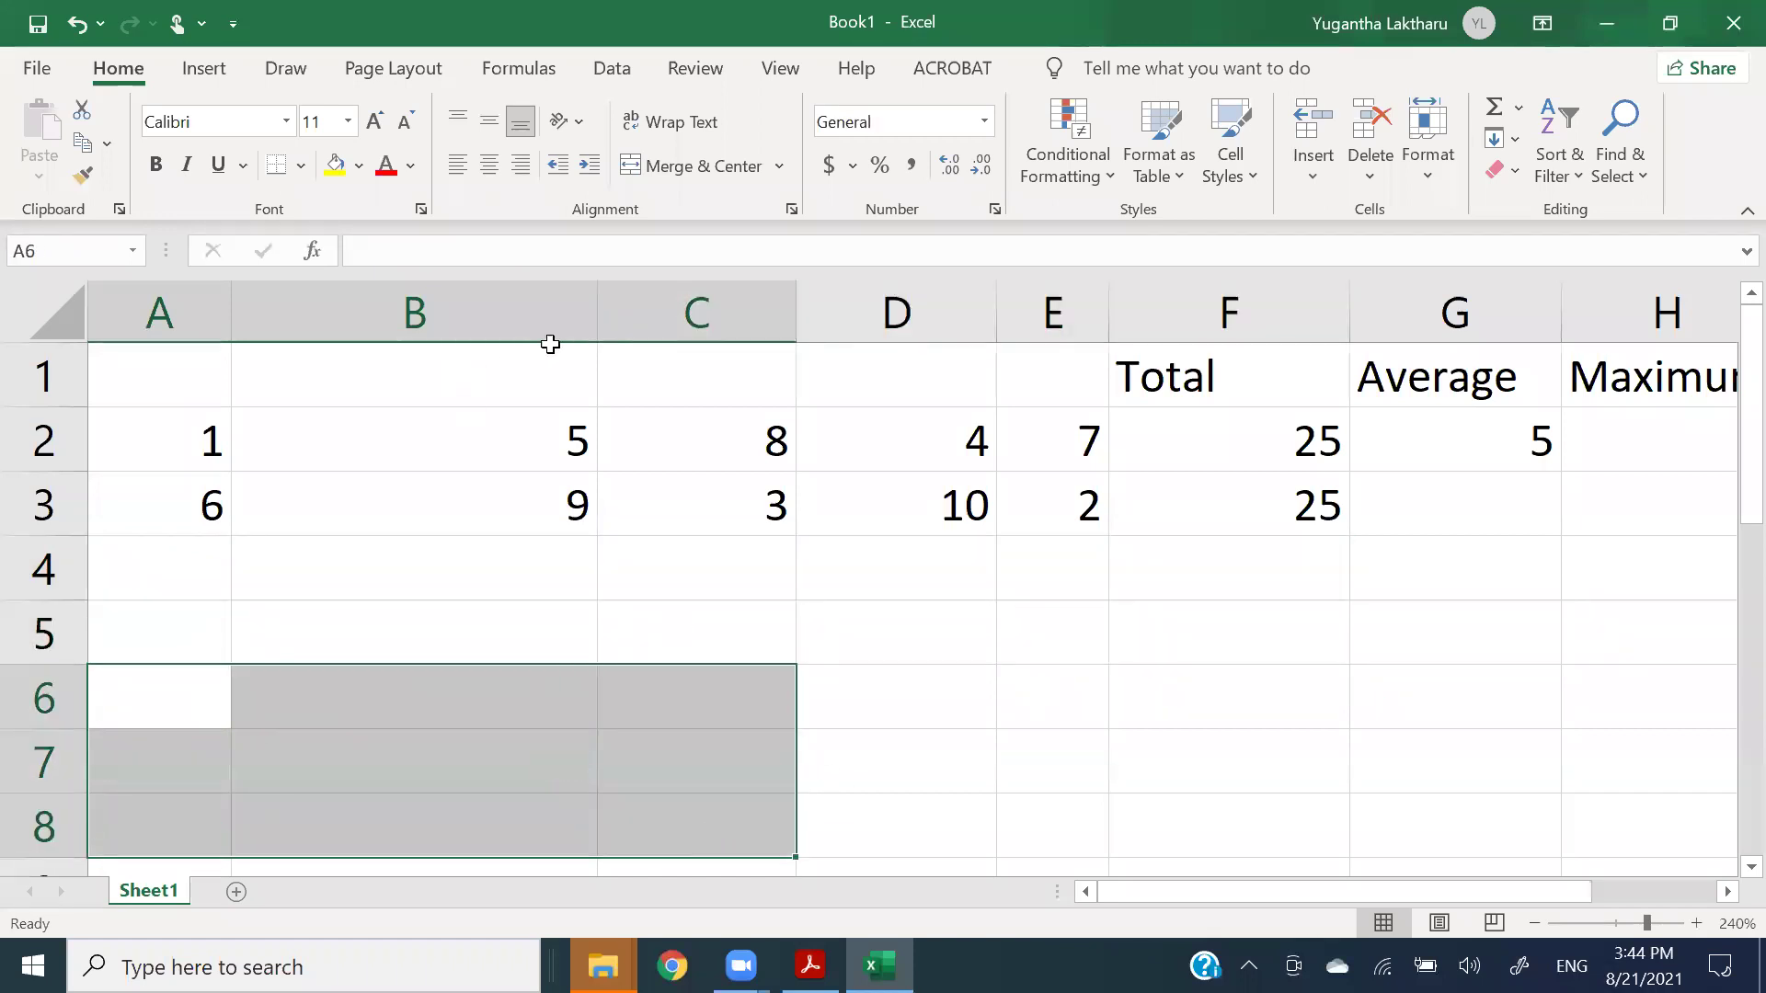
- AutoFit the widths of columns A to E to their contents
{"action": "double_click", "coordinate": [599, 313]}
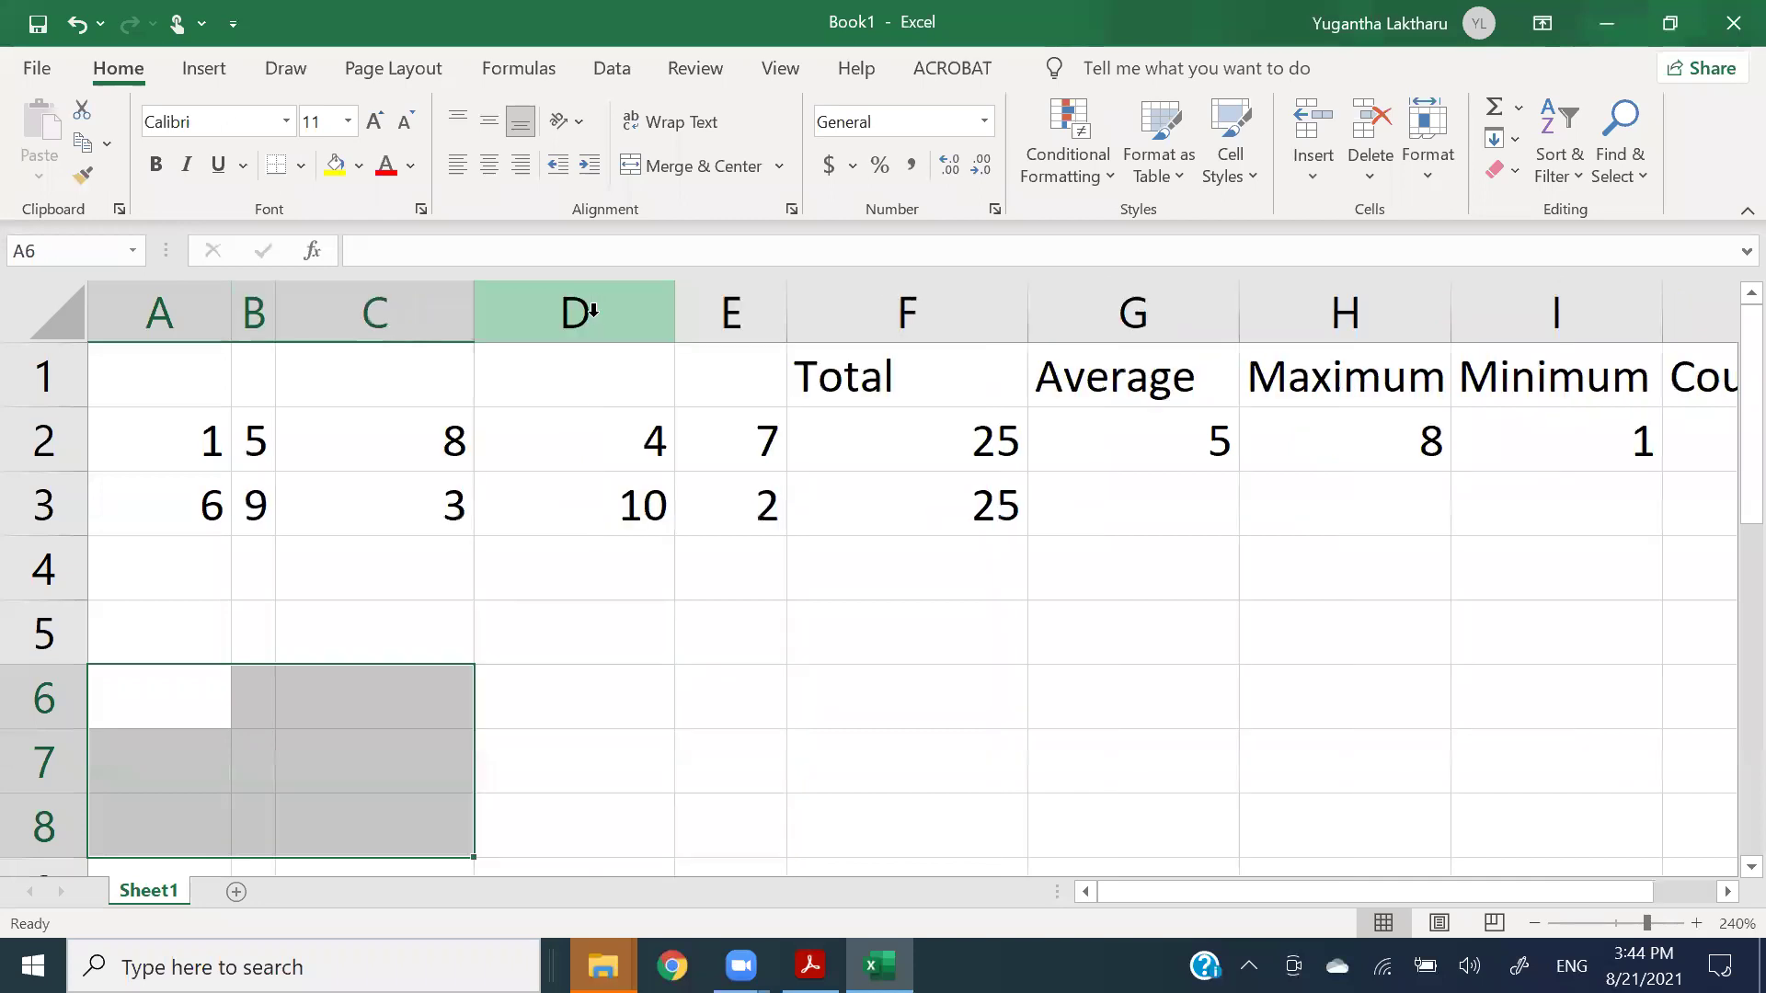
{"action": "double_click", "coordinate": [474, 308]}
{"action": "double_click", "coordinate": [520, 304]}
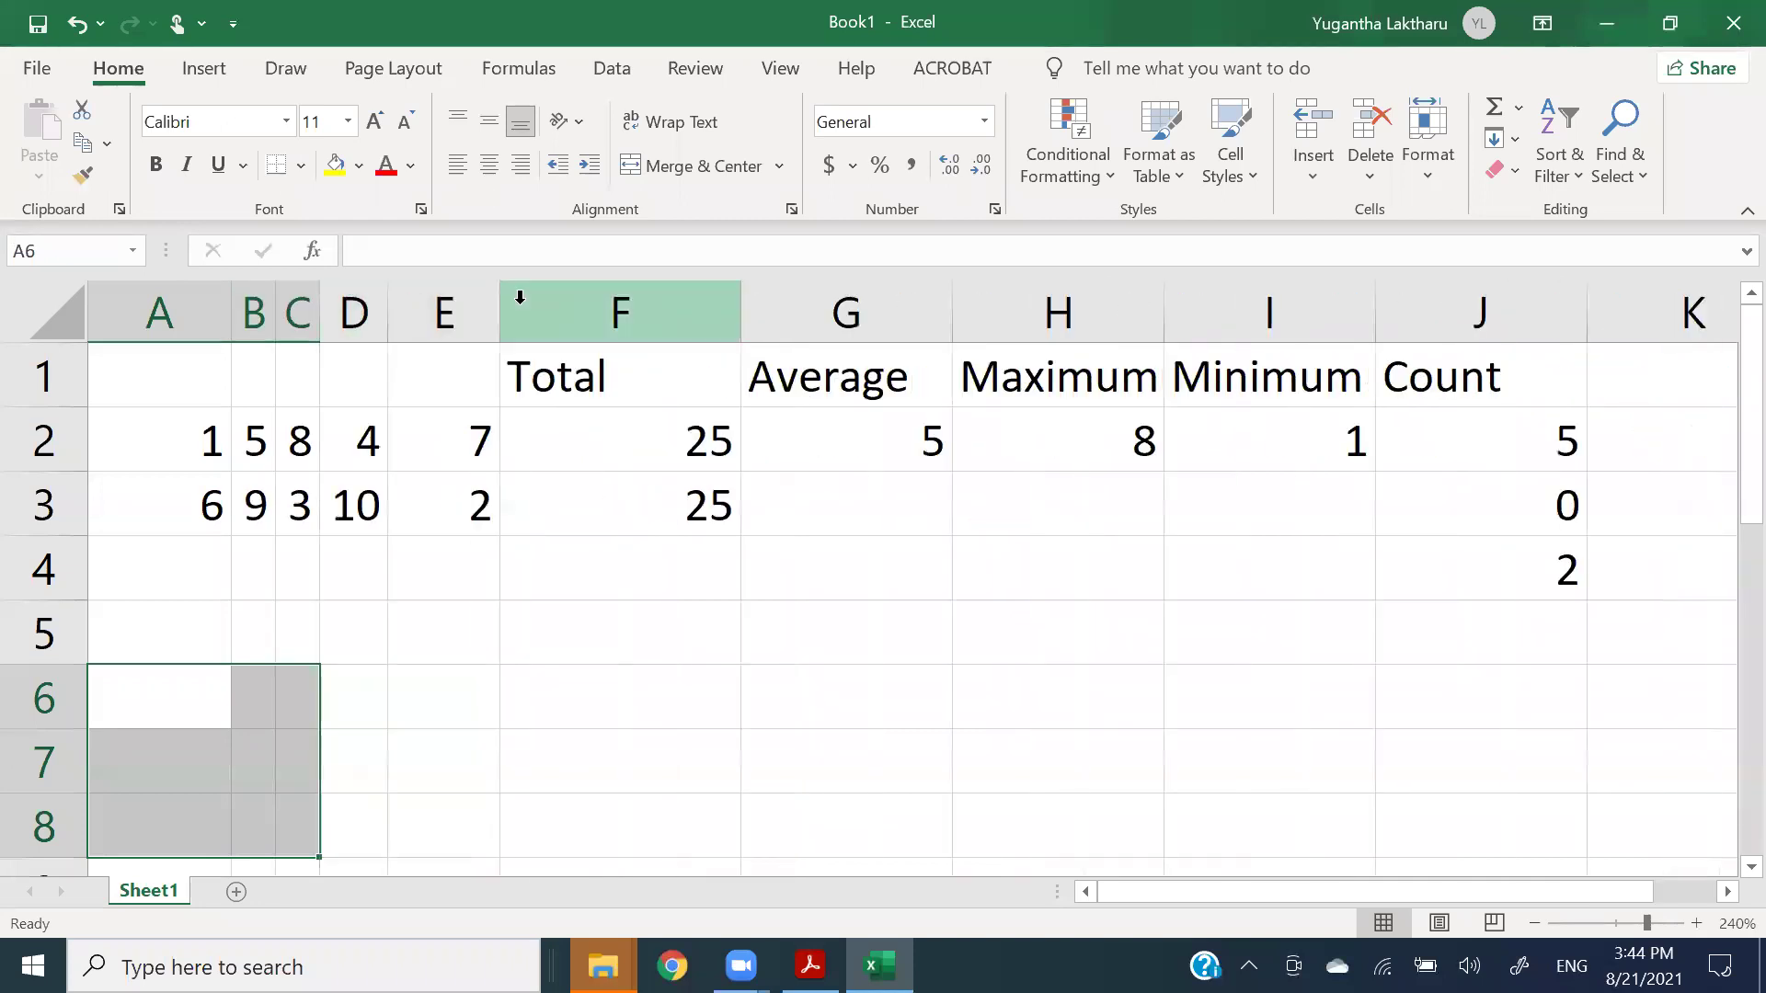
{"action": "double_click", "coordinate": [500, 307]}
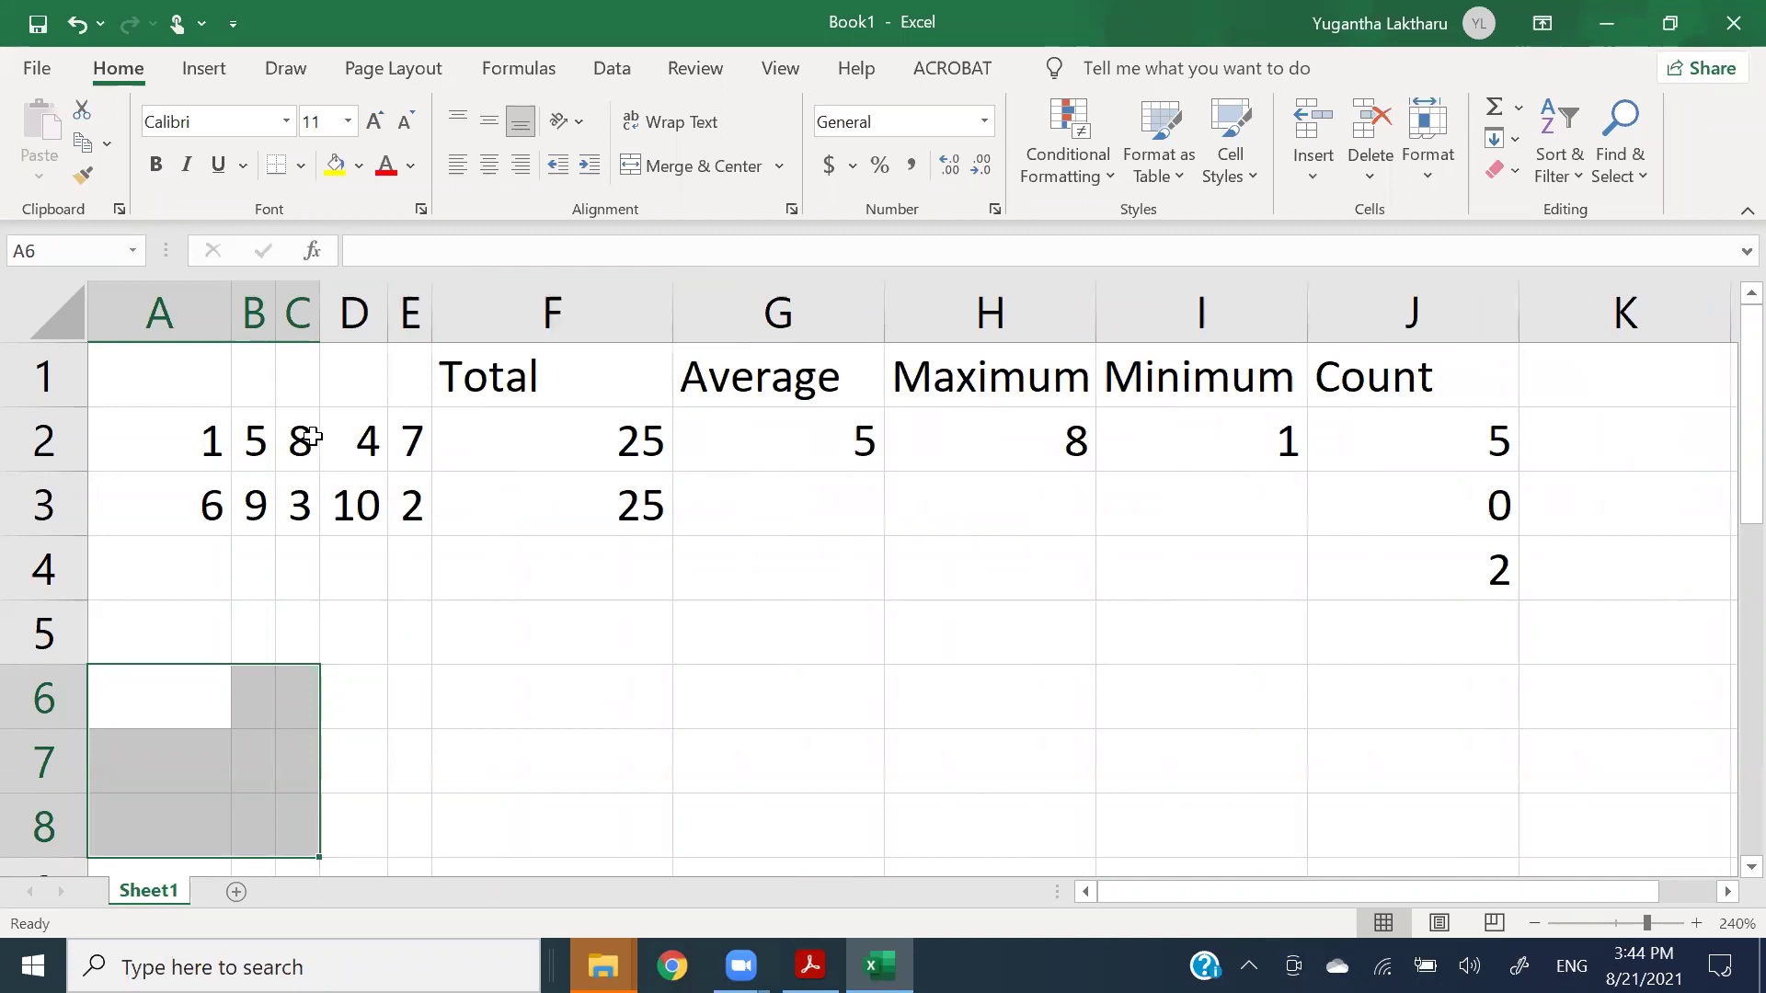
{"action": "double_click", "coordinate": [229, 318]}
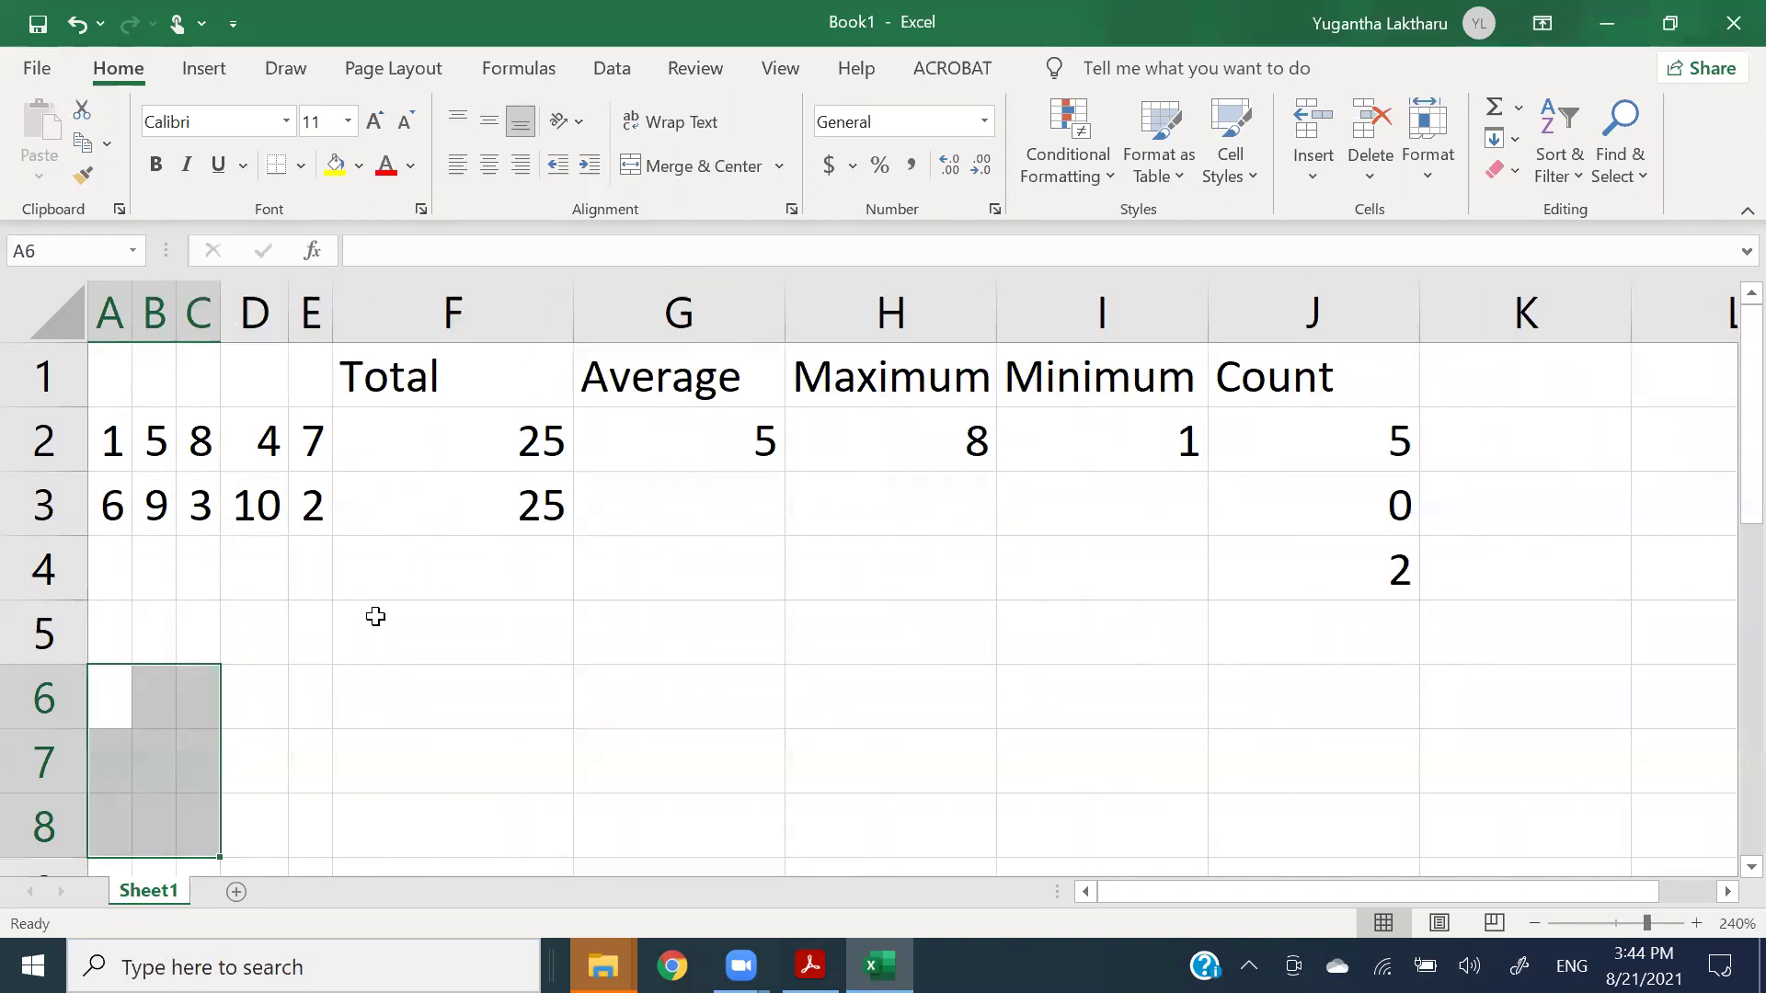
- Clear the extra count formulas in J3:J4 and the second total in F3
{"action": "left_click", "coordinate": [426, 622]}
{"action": "left_click", "coordinate": [452, 455]}
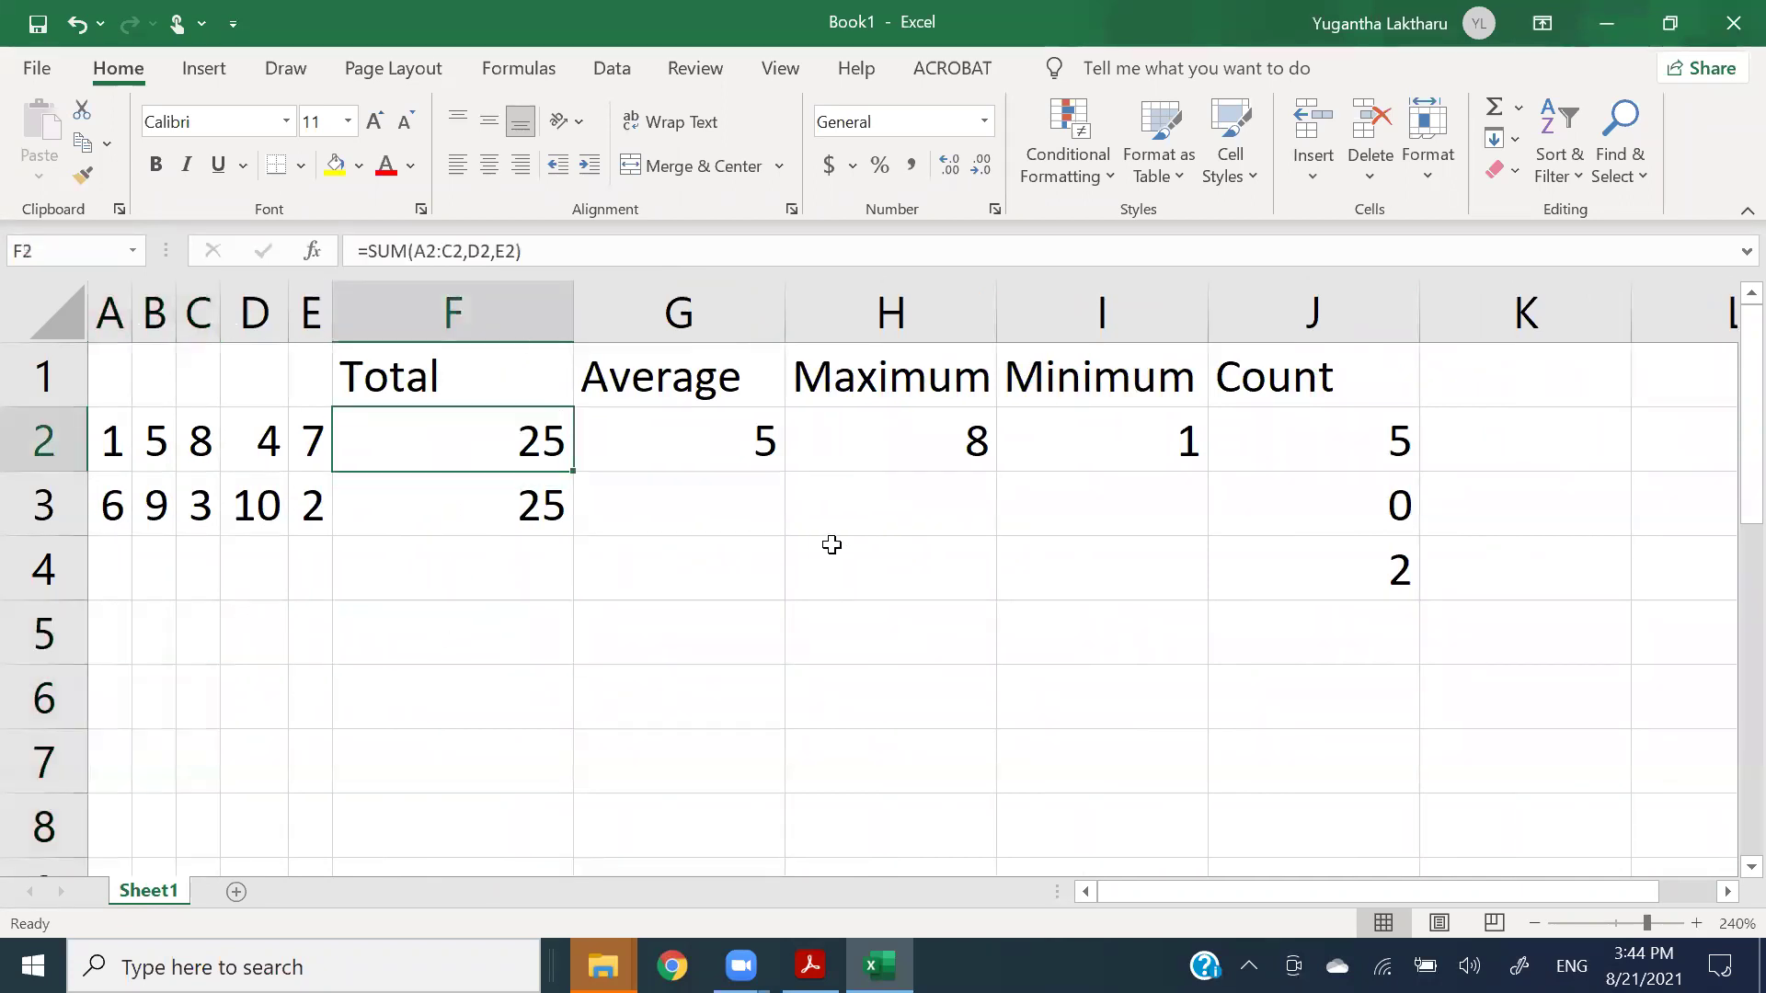
{"action": "left_click_drag", "start_coordinate": [1357, 506], "coordinate": [1368, 570]}
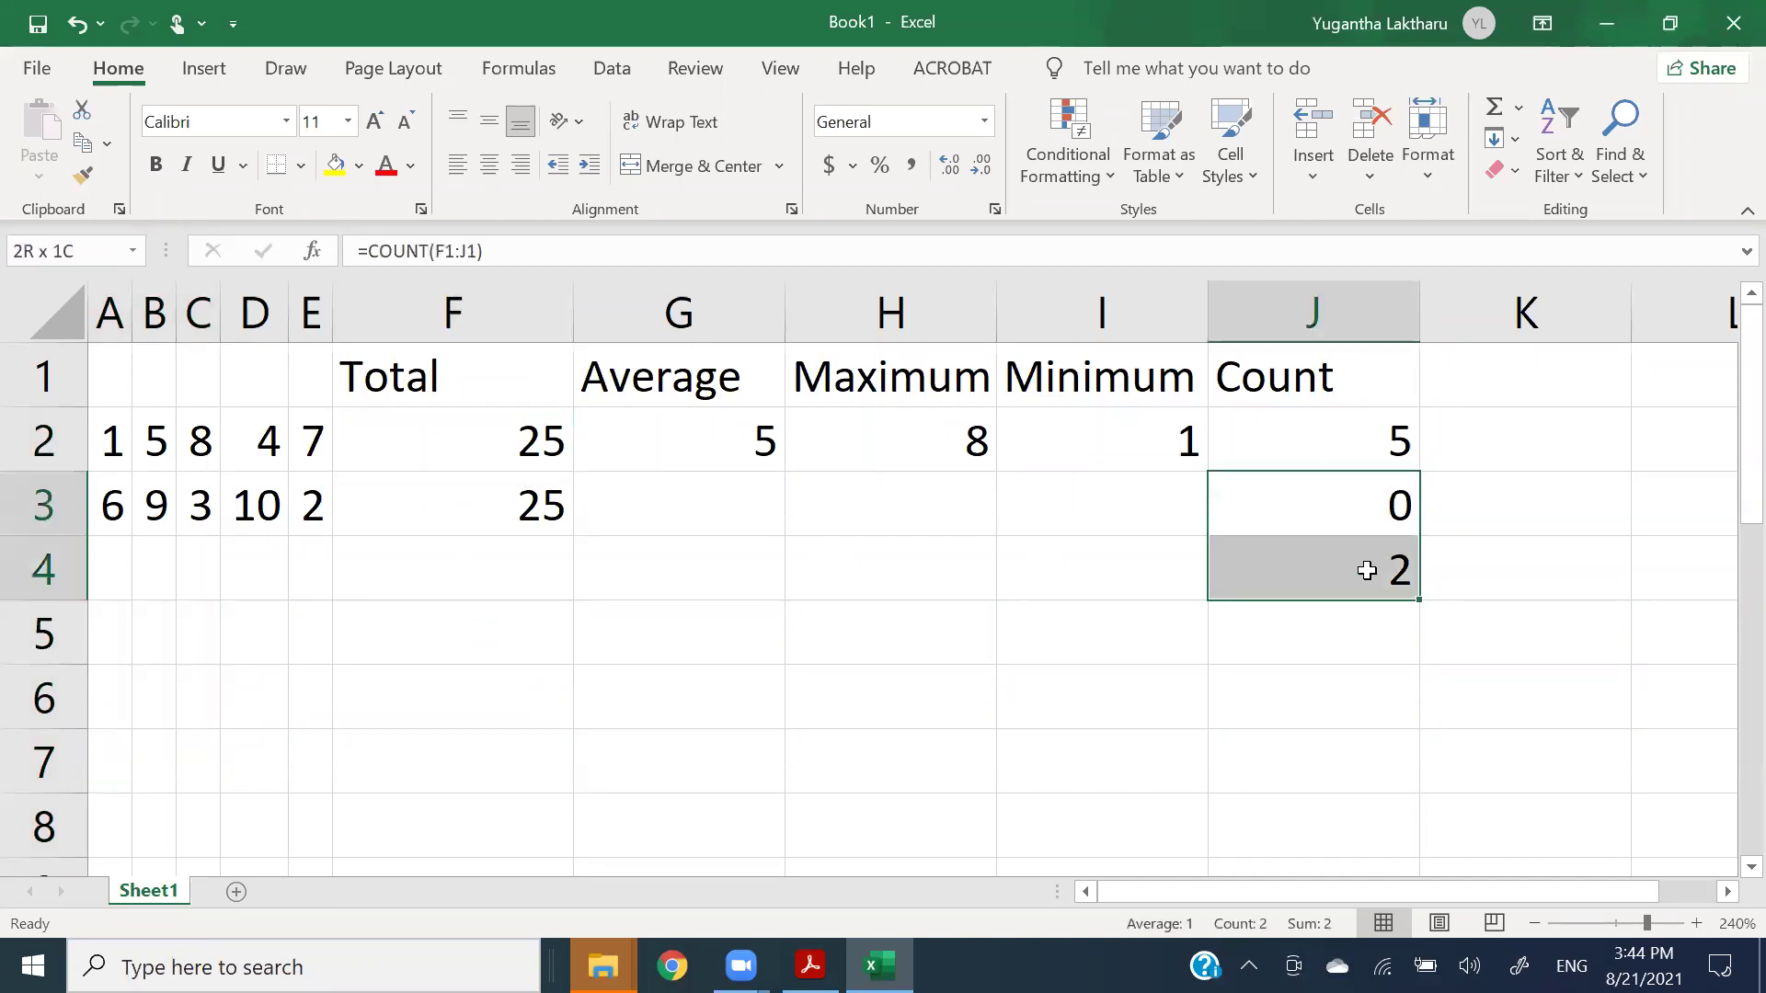
{"action": "key", "text": "Delete"}
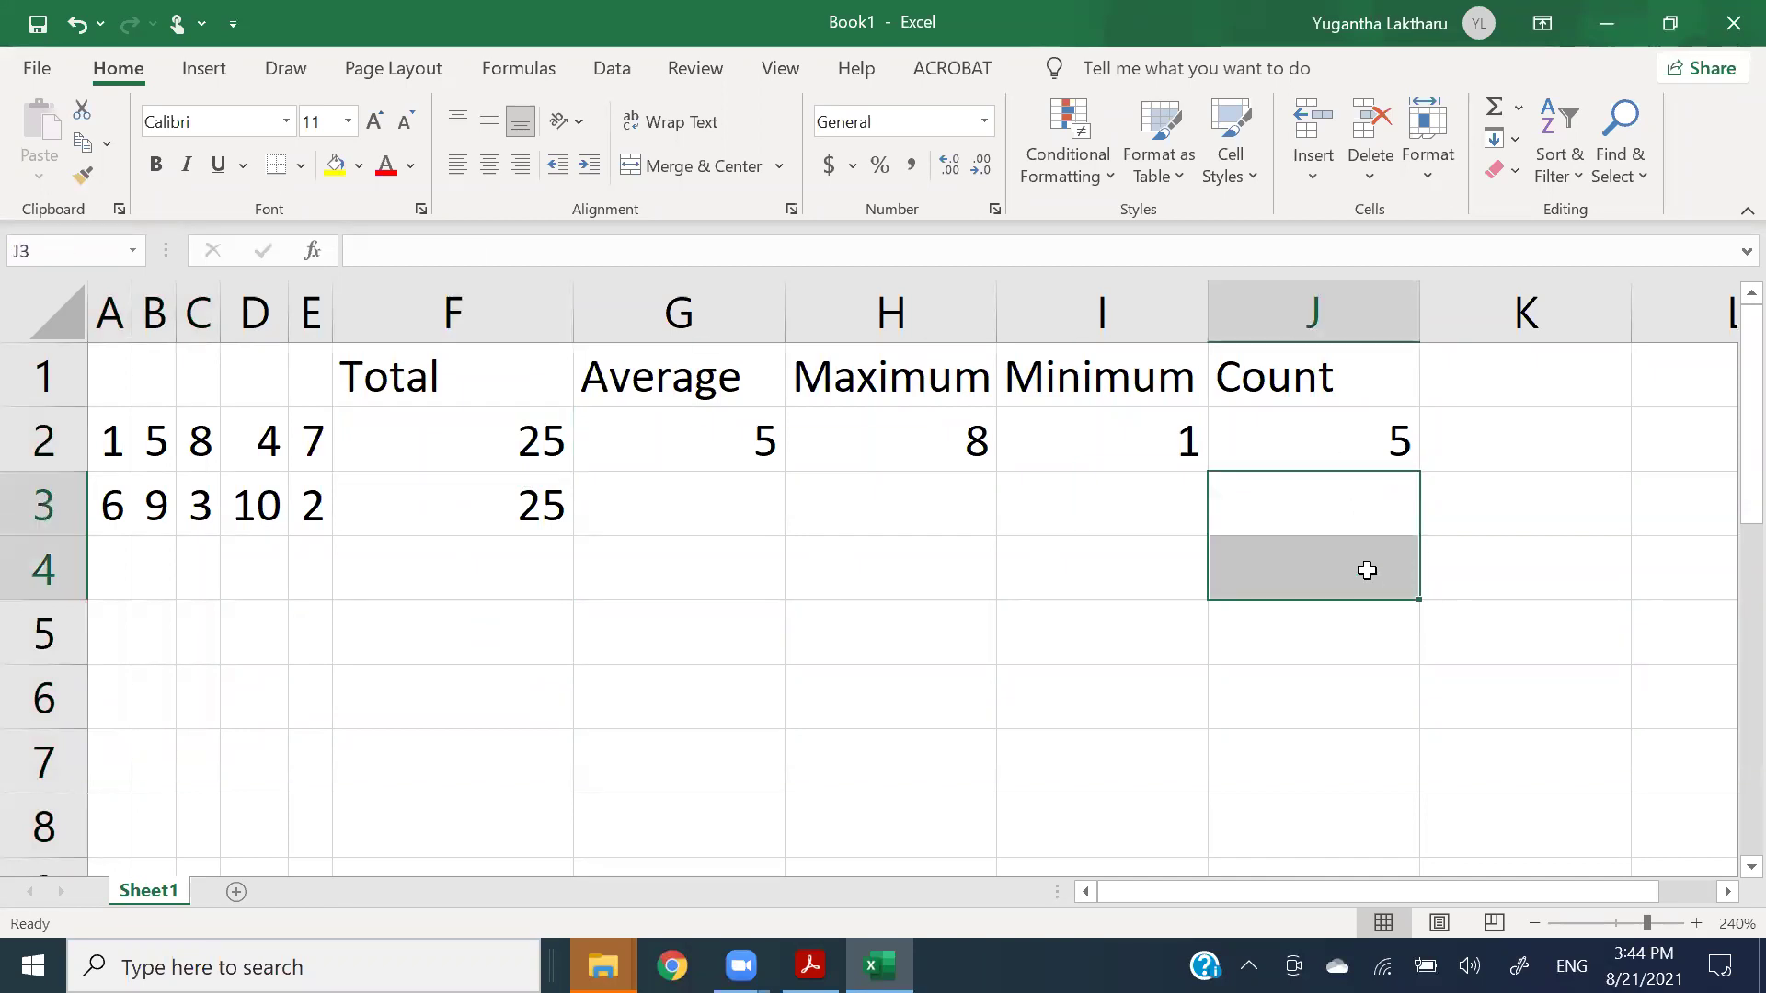
{"action": "left_click", "coordinate": [502, 510]}
{"action": "key", "text": "Delete"}
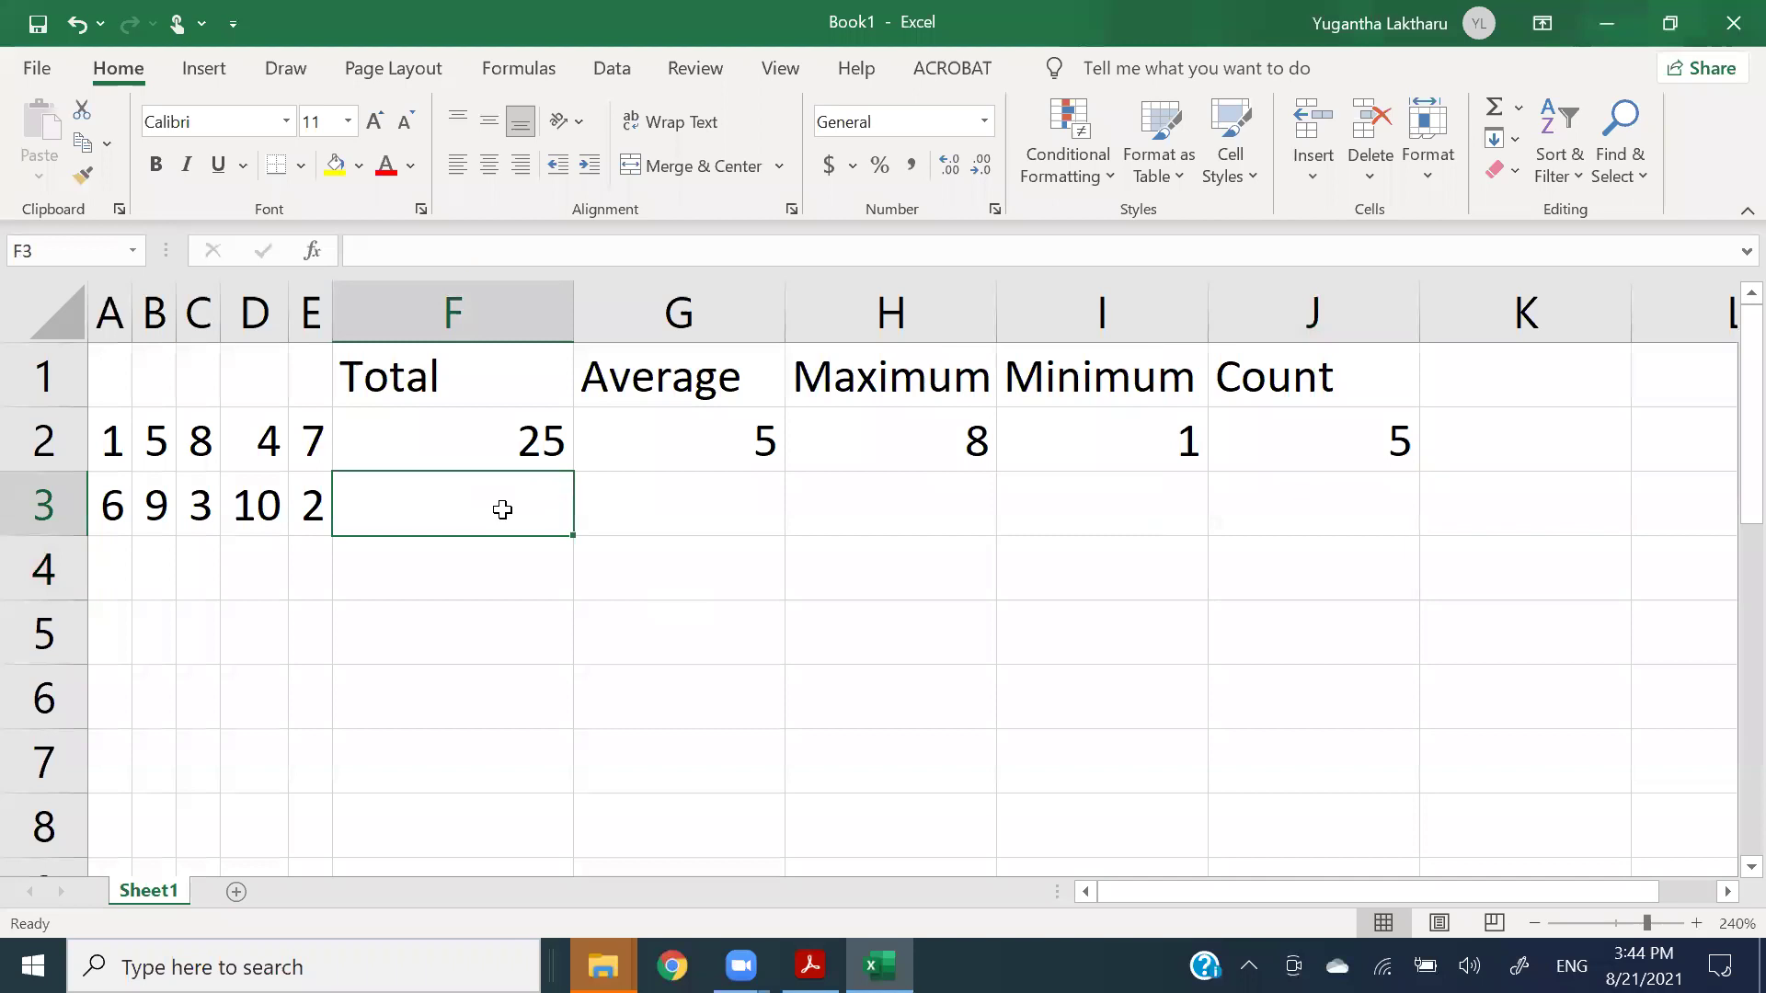
{"action": "left_click", "coordinate": [341, 623]}
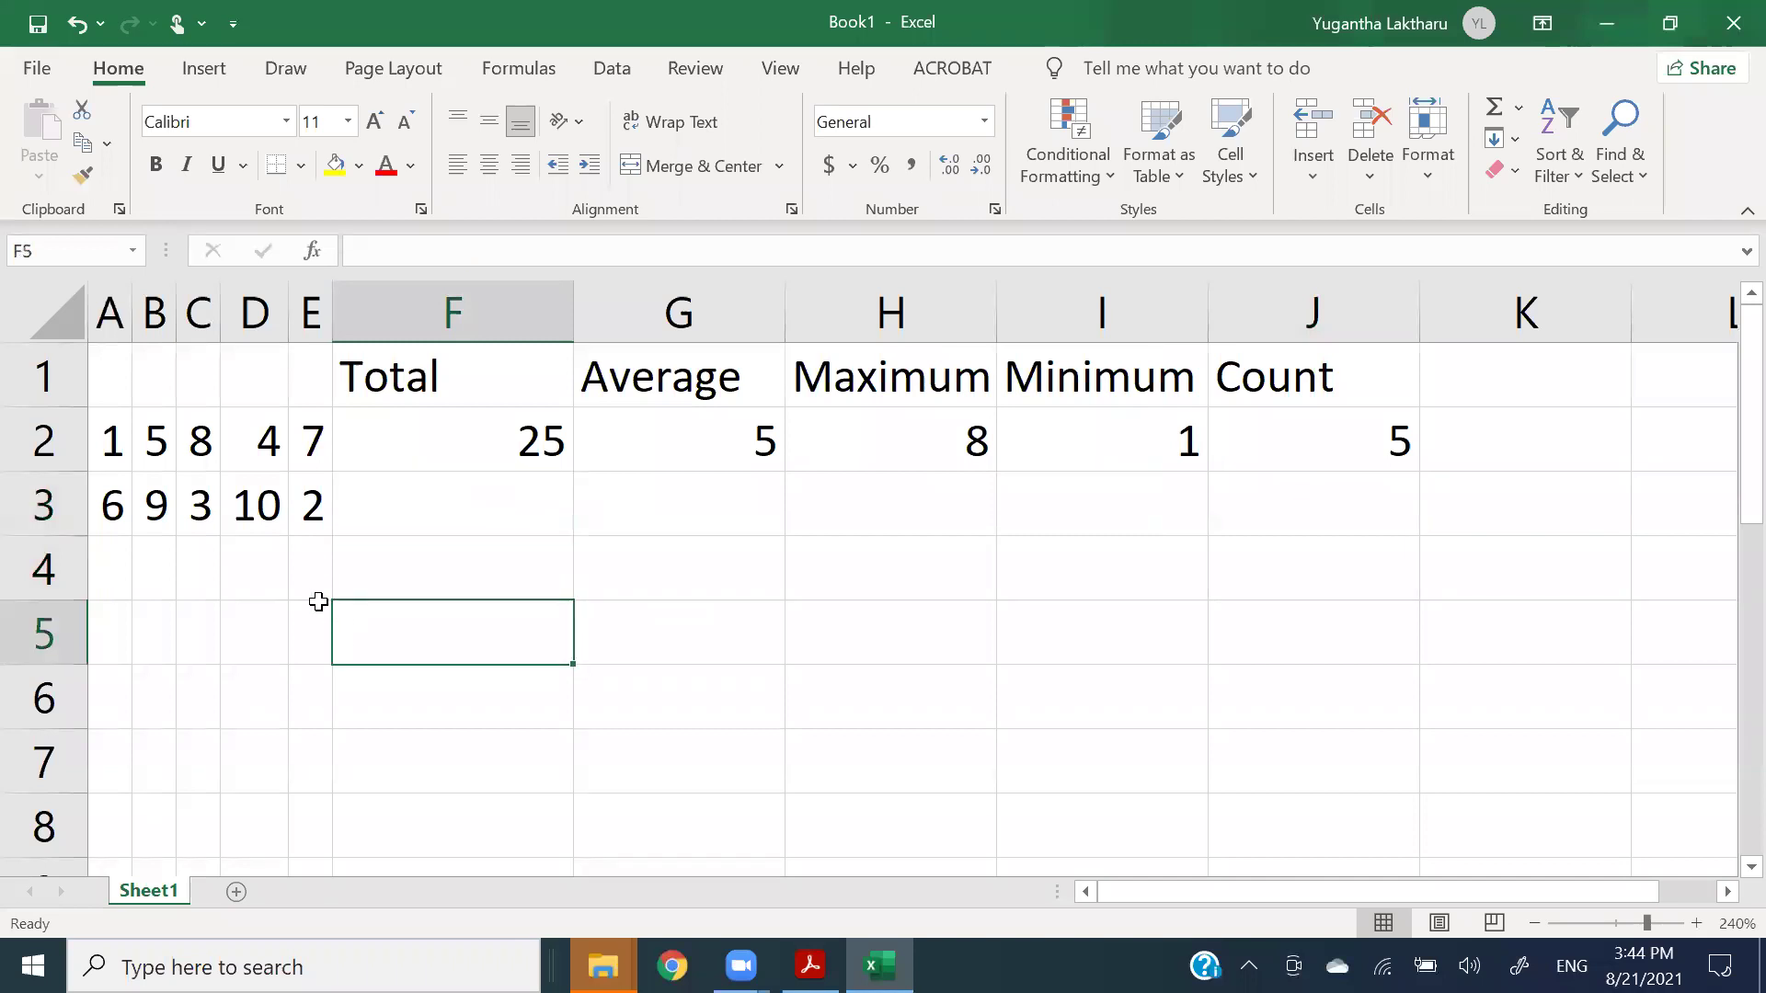
{"action": "left_click", "coordinate": [384, 441]}
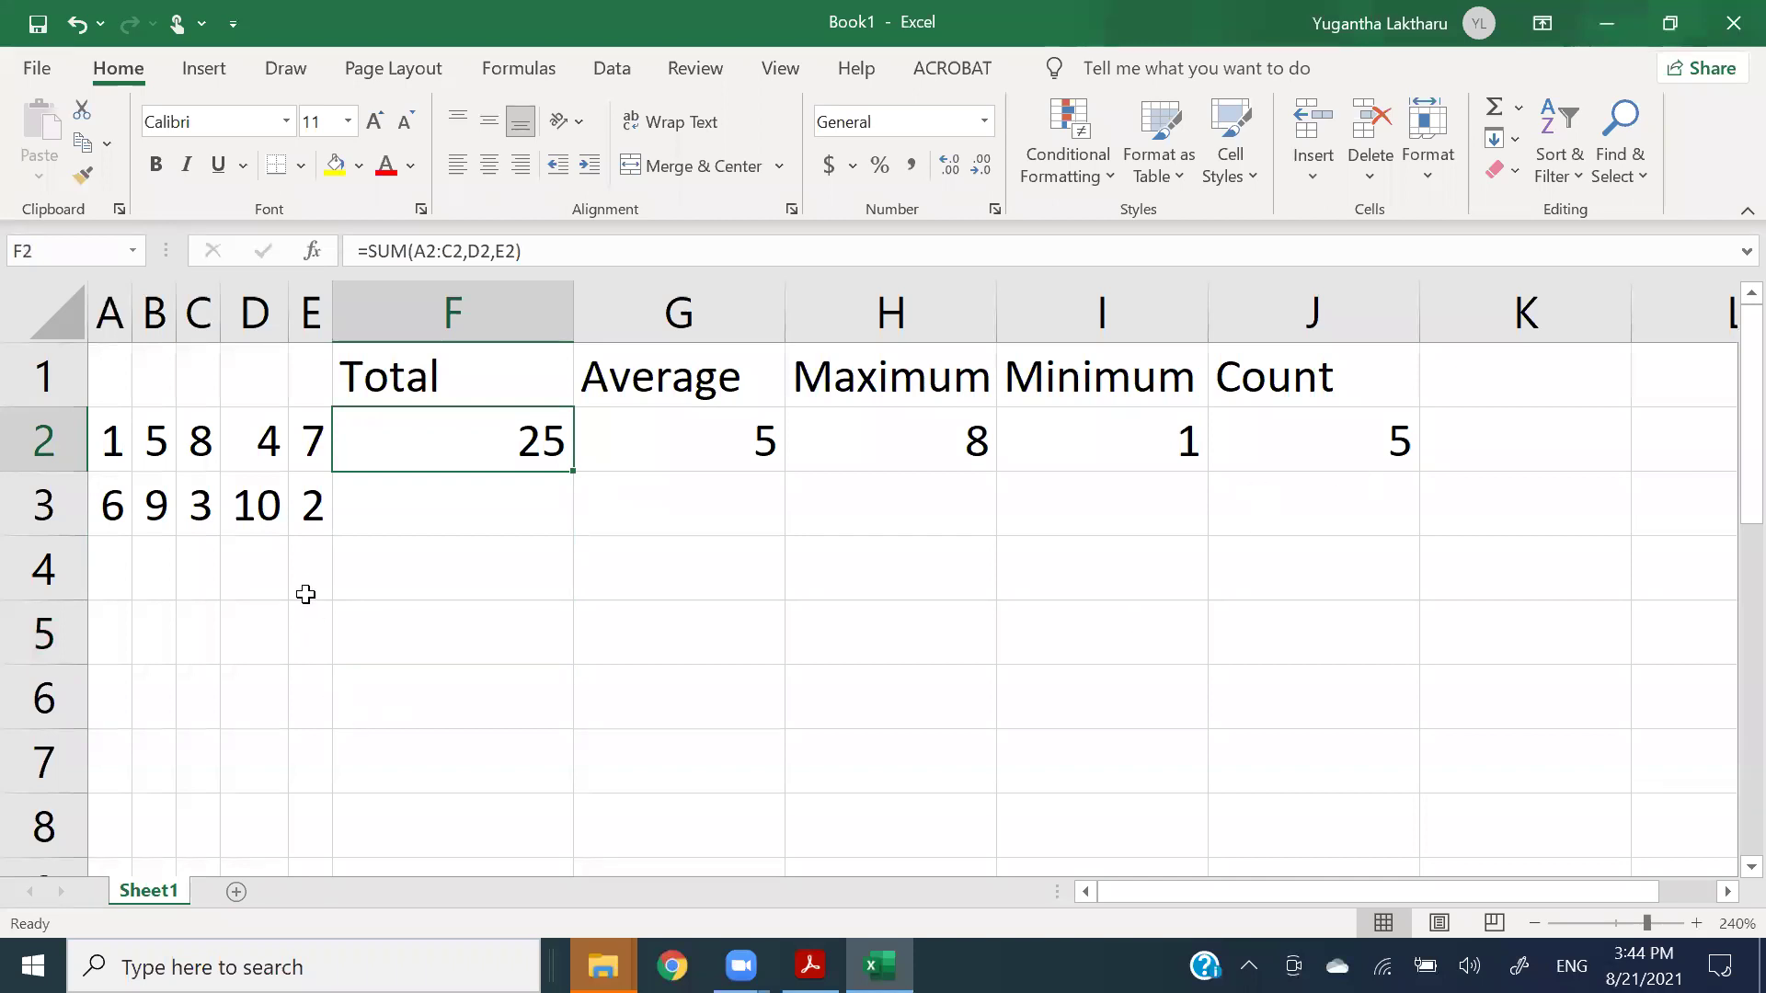
{"action": "left_click", "coordinate": [311, 518]}
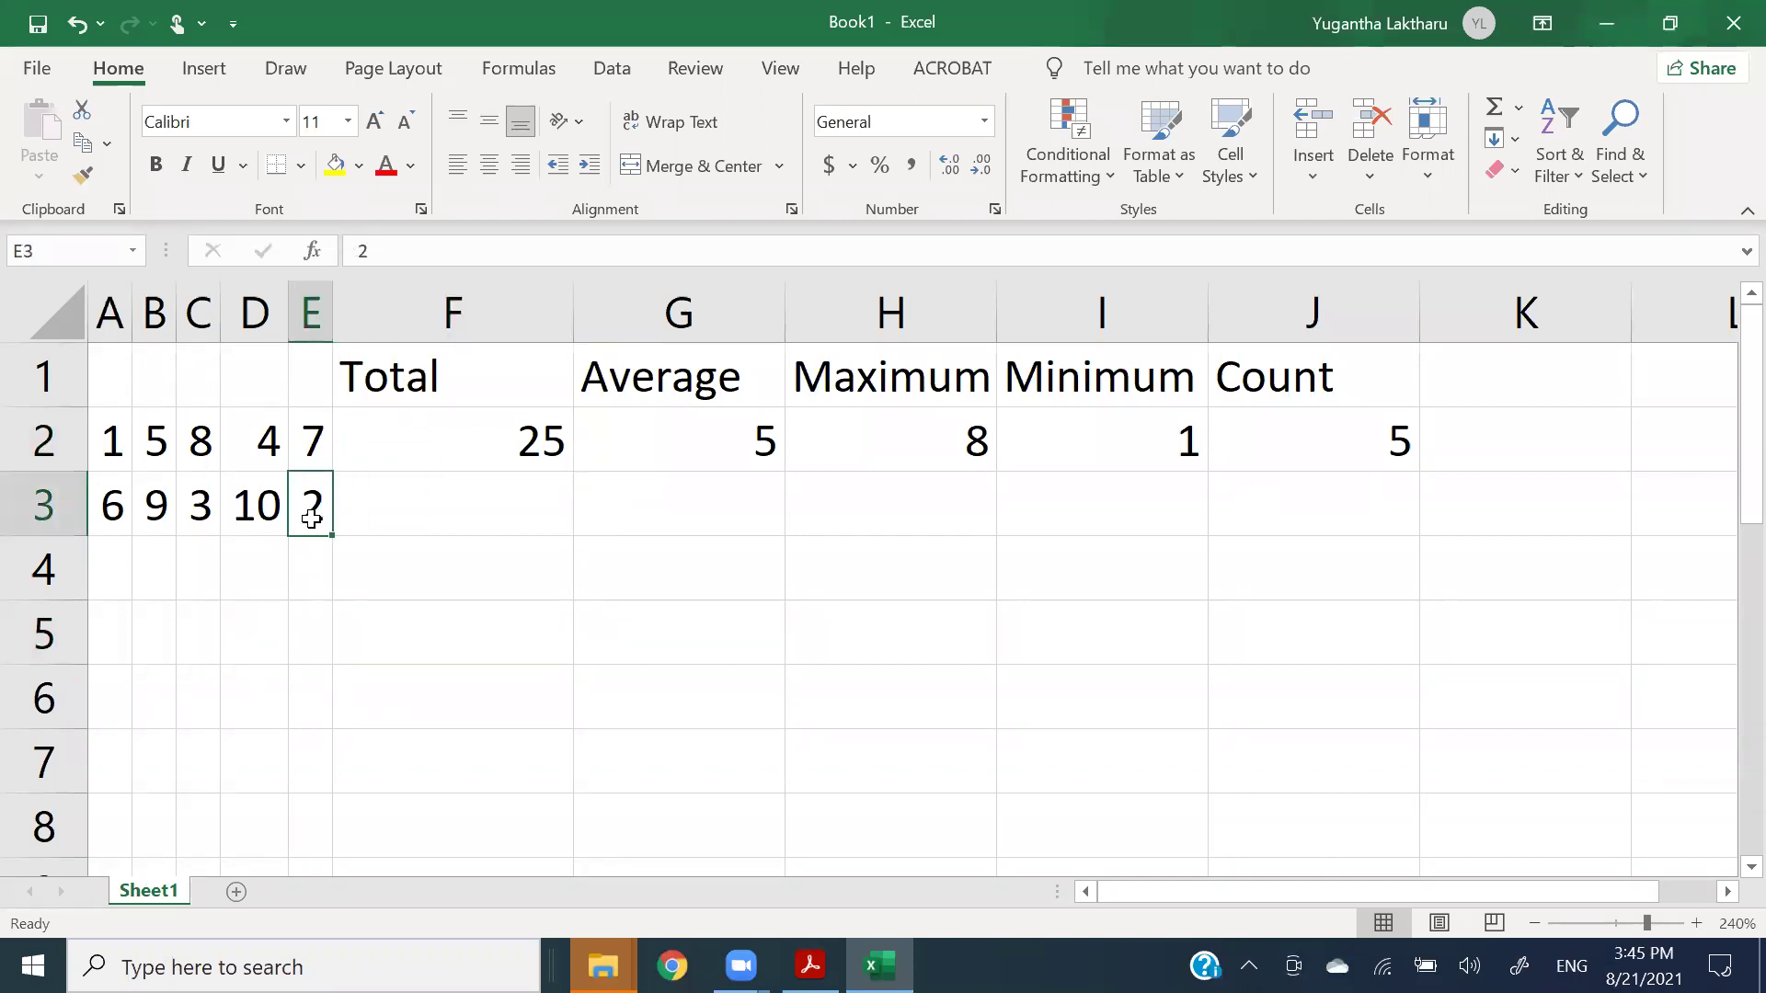
{"action": "left_click", "coordinate": [395, 588]}
- Enter a in cell F5 and copy it down to F8 with the fill handle
{"action": "left_click", "coordinate": [408, 645]}
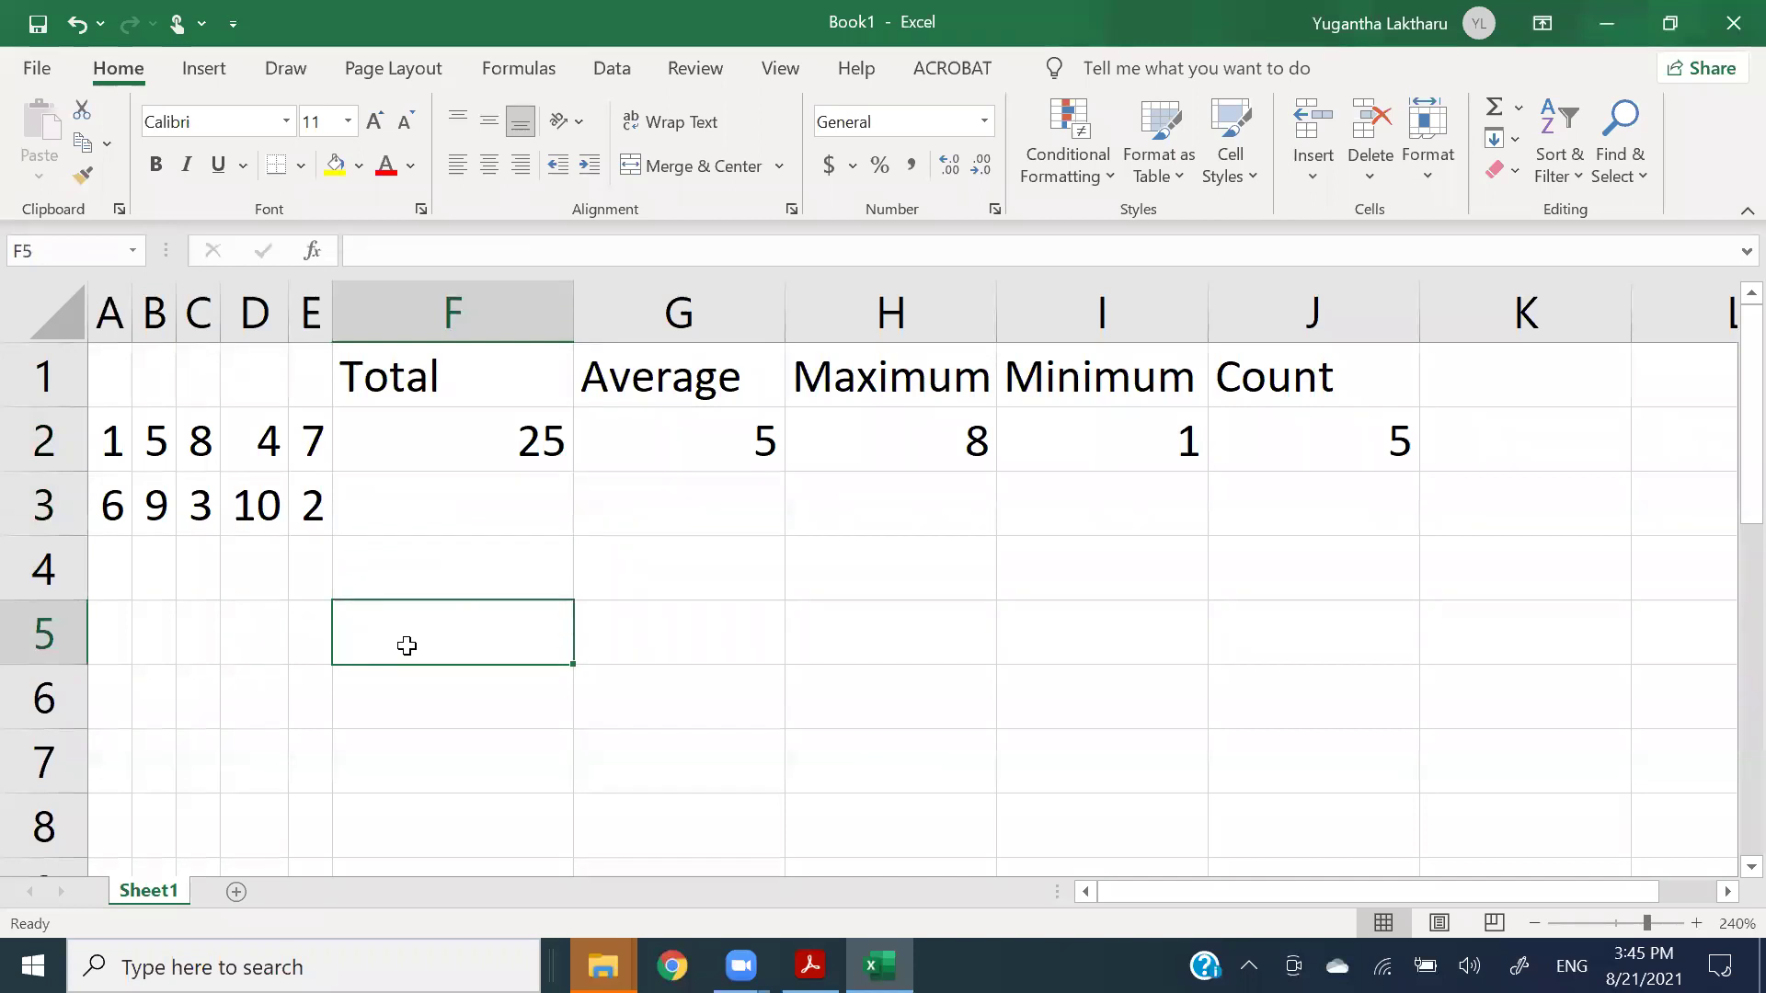
{"action": "type", "text": "a"}
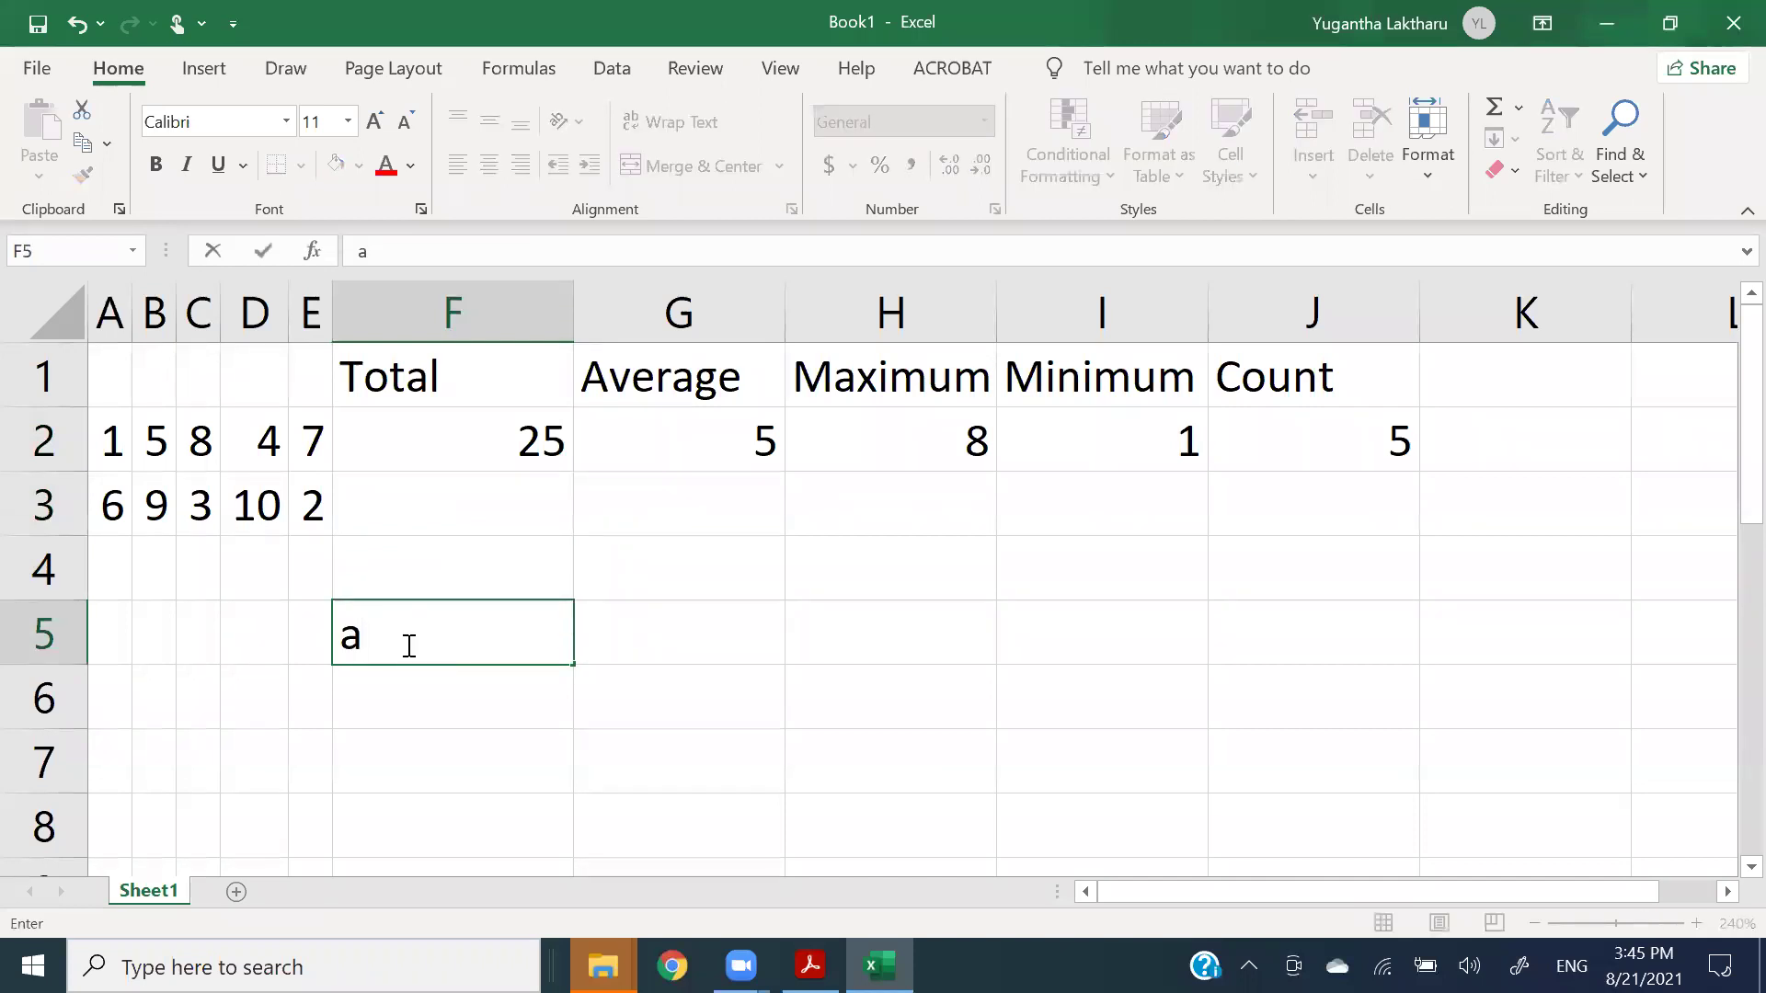
{"action": "key", "text": "Return"}
{"action": "left_click", "coordinate": [516, 644]}
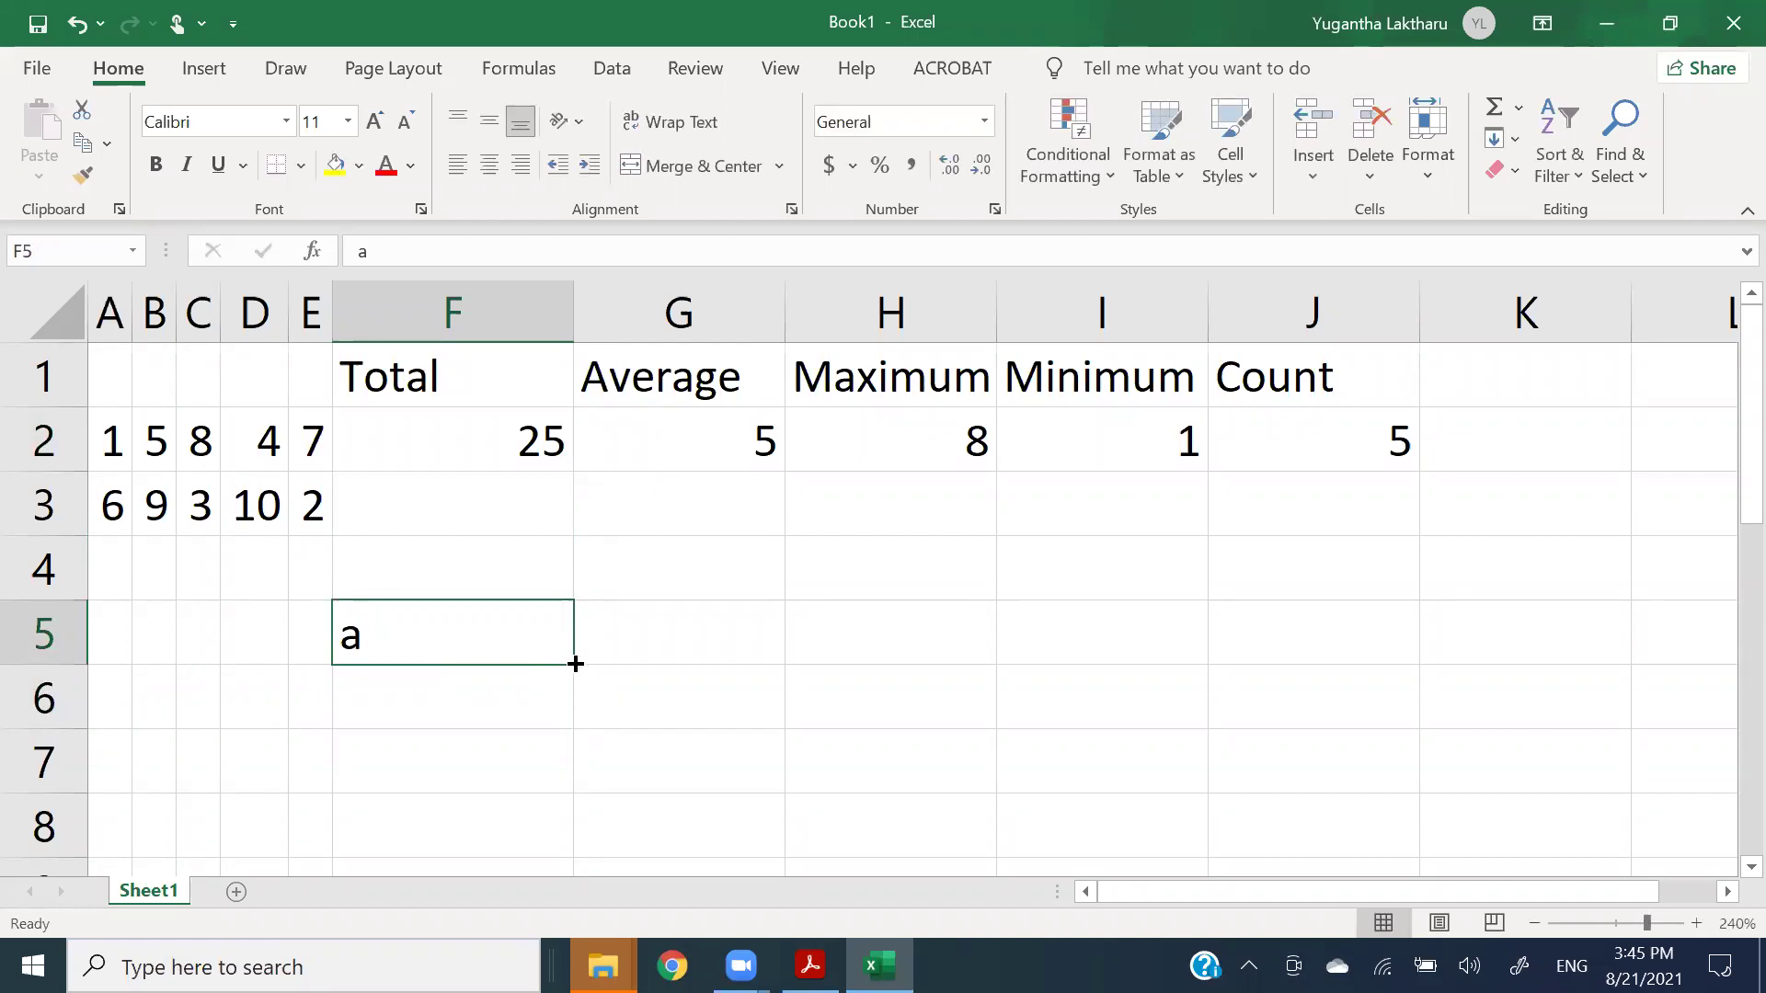
{"action": "left_click_drag", "start_coordinate": [575, 664], "coordinate": [566, 827]}
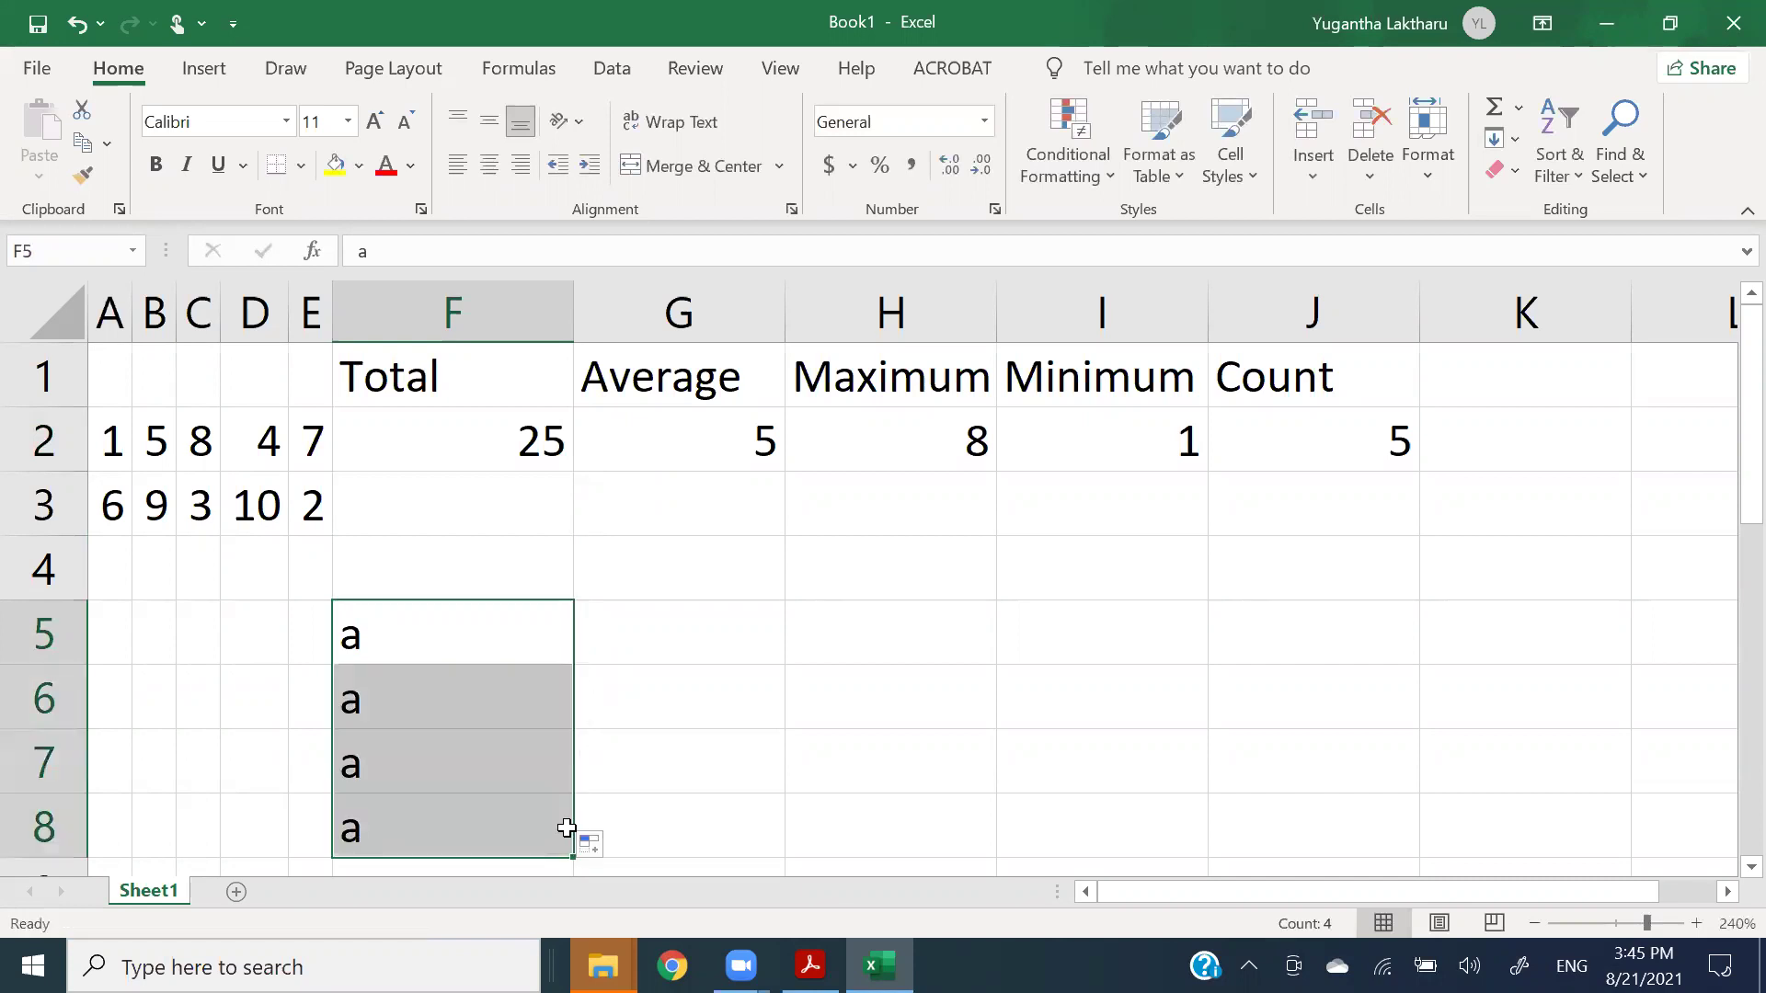
{"action": "left_click", "coordinate": [585, 734]}
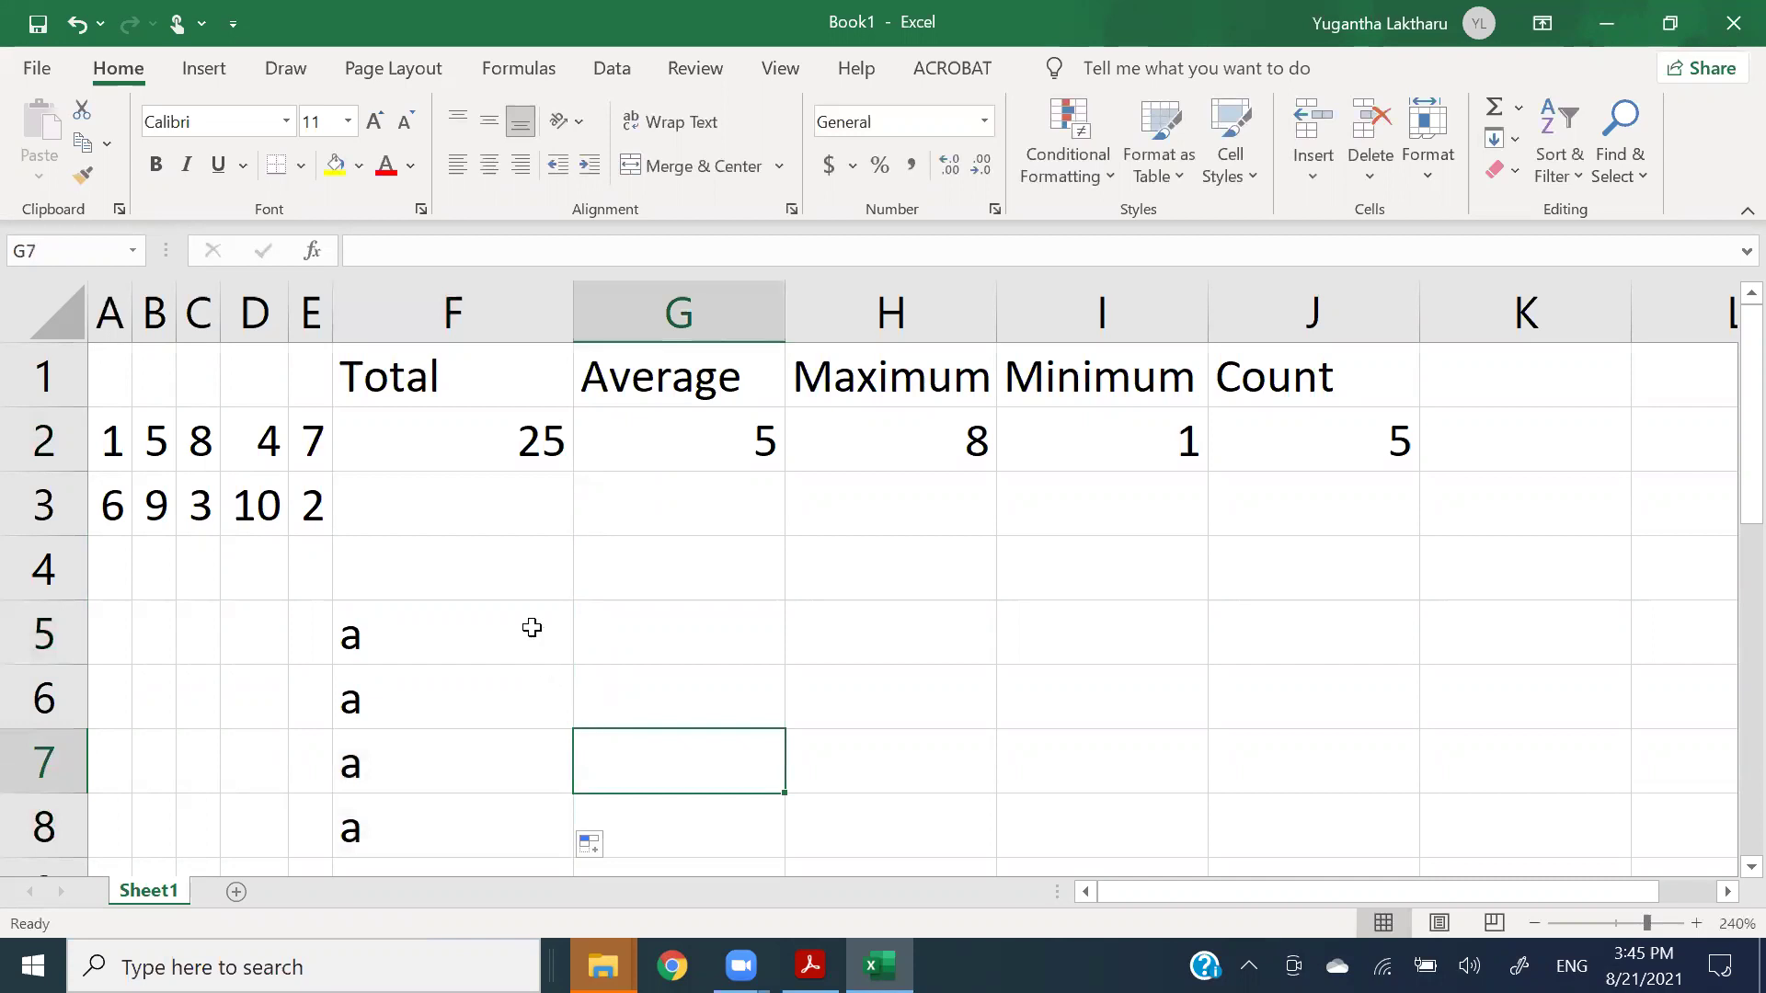
- Enter s in G5 and w in G6, then fill the pair down to G10 as a repeating pattern
{"action": "left_click", "coordinate": [598, 627]}
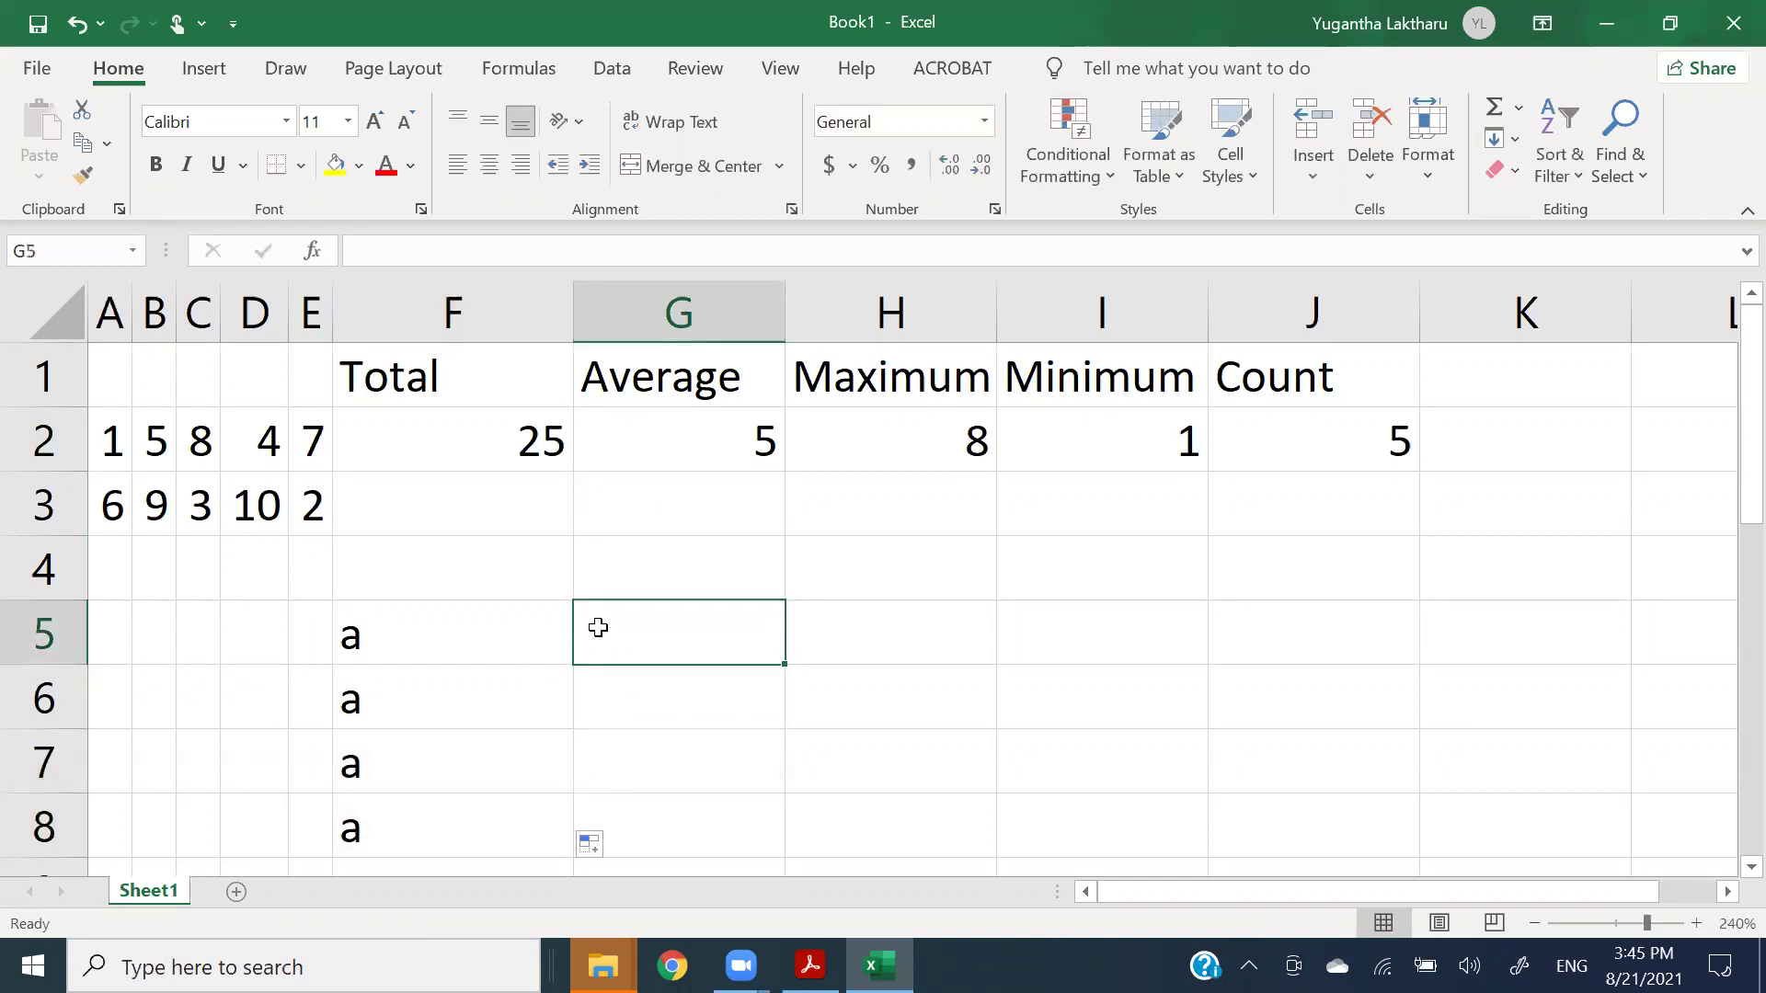
{"action": "type", "text": "s"}
{"action": "key", "text": "Return"}
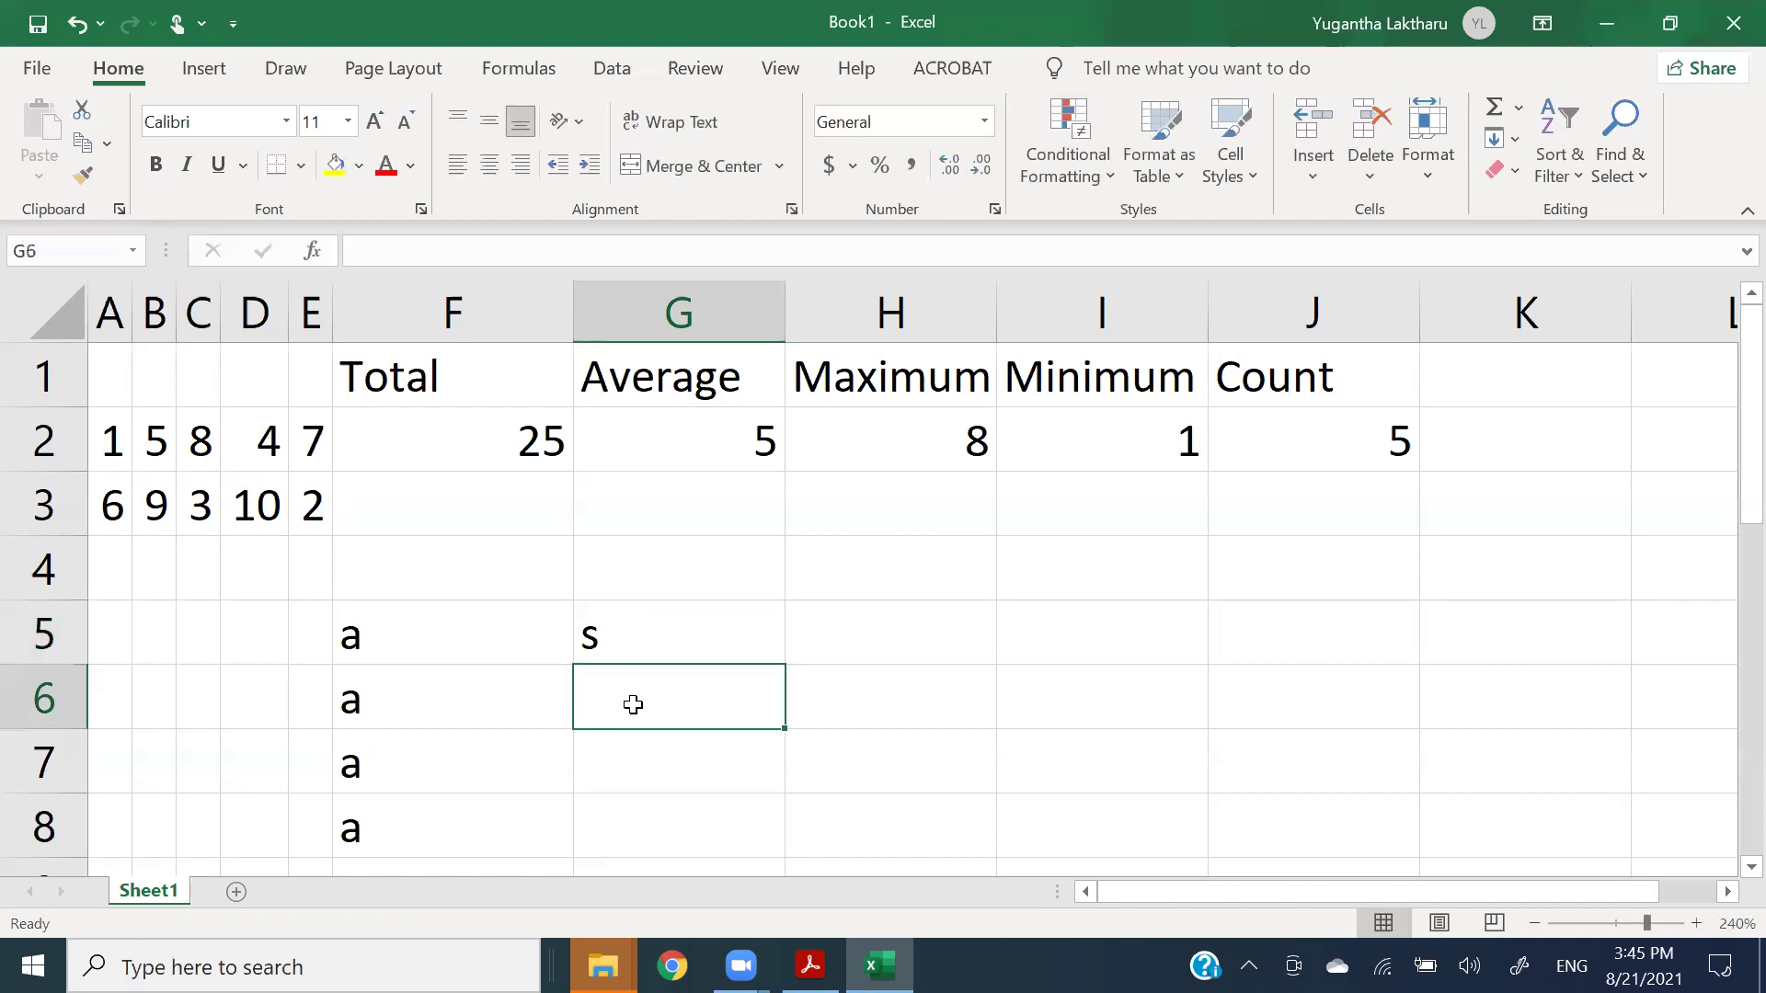
{"action": "type", "text": "w"}
{"action": "left_click", "coordinate": [800, 741]}
{"action": "left_click_drag", "start_coordinate": [681, 635], "coordinate": [685, 695]}
{"action": "mouse_move", "coordinate": [784, 733]}
{"action": "left_mouse_down"}
{"action": "mouse_move", "coordinate": [776, 891]}
{"action": "mouse_move", "coordinate": [774, 717]}
{"action": "left_mouse_up"}
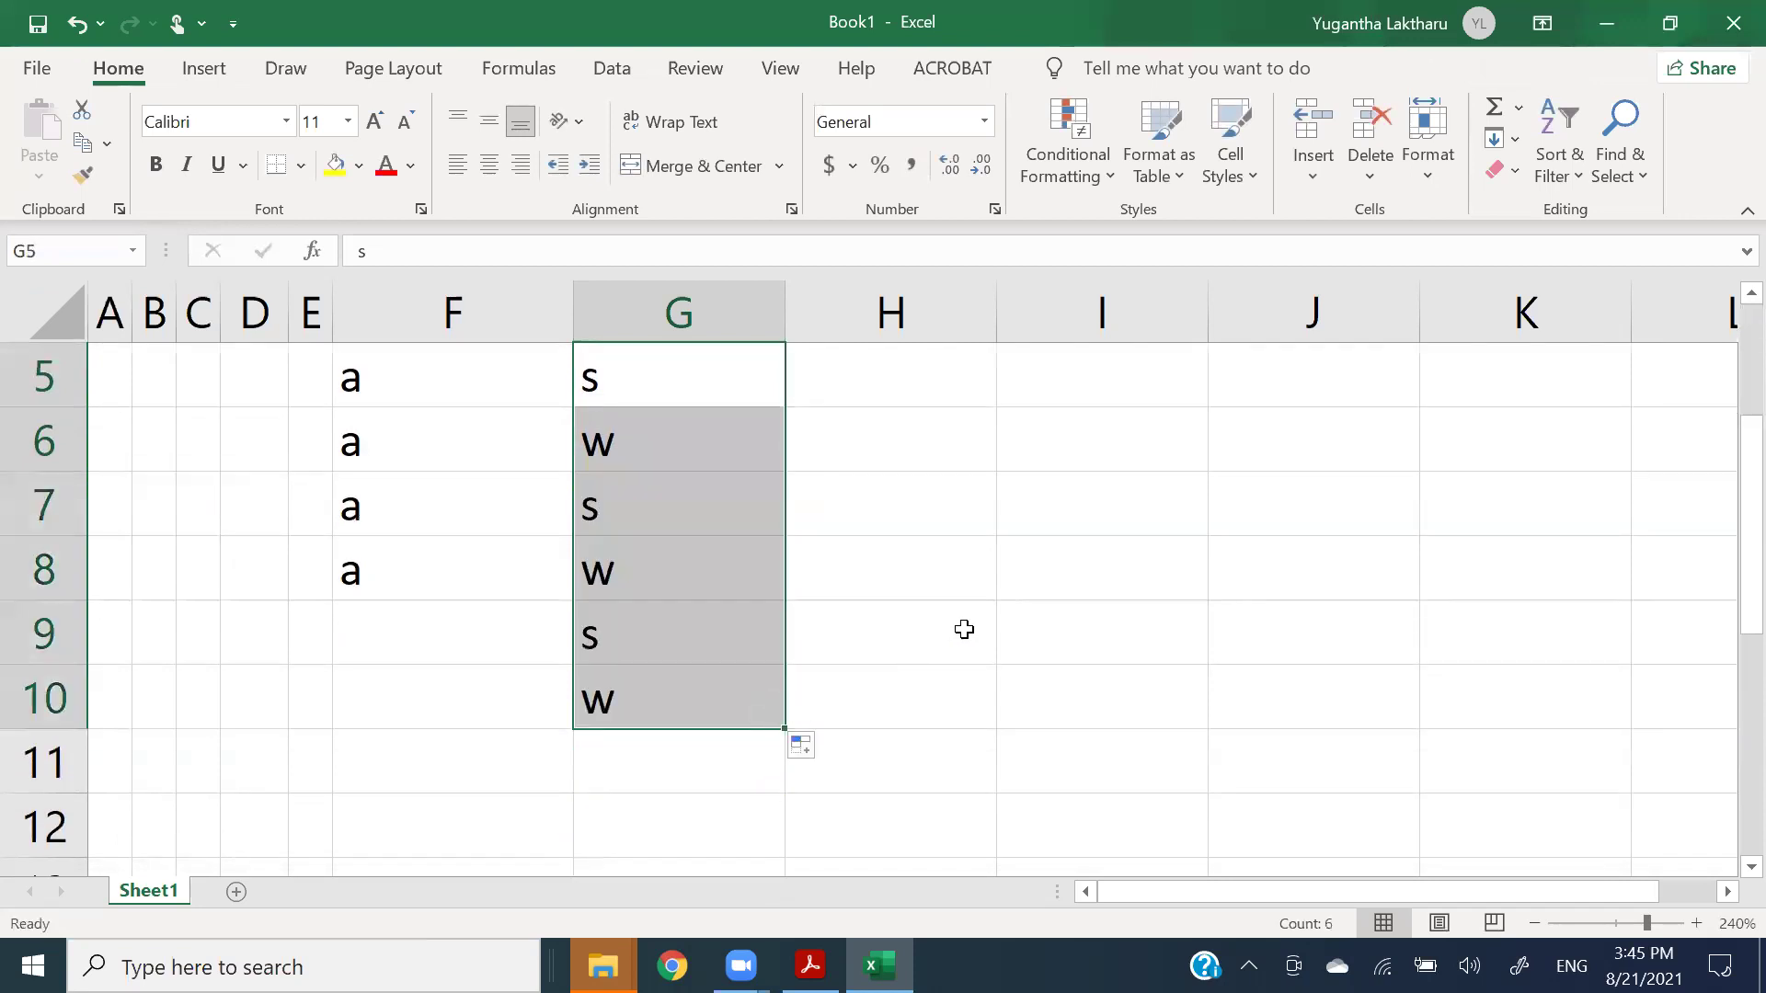
{"action": "scroll", "coordinate": [919, 644], "scroll_direction": "up", "scroll_amount": 2}
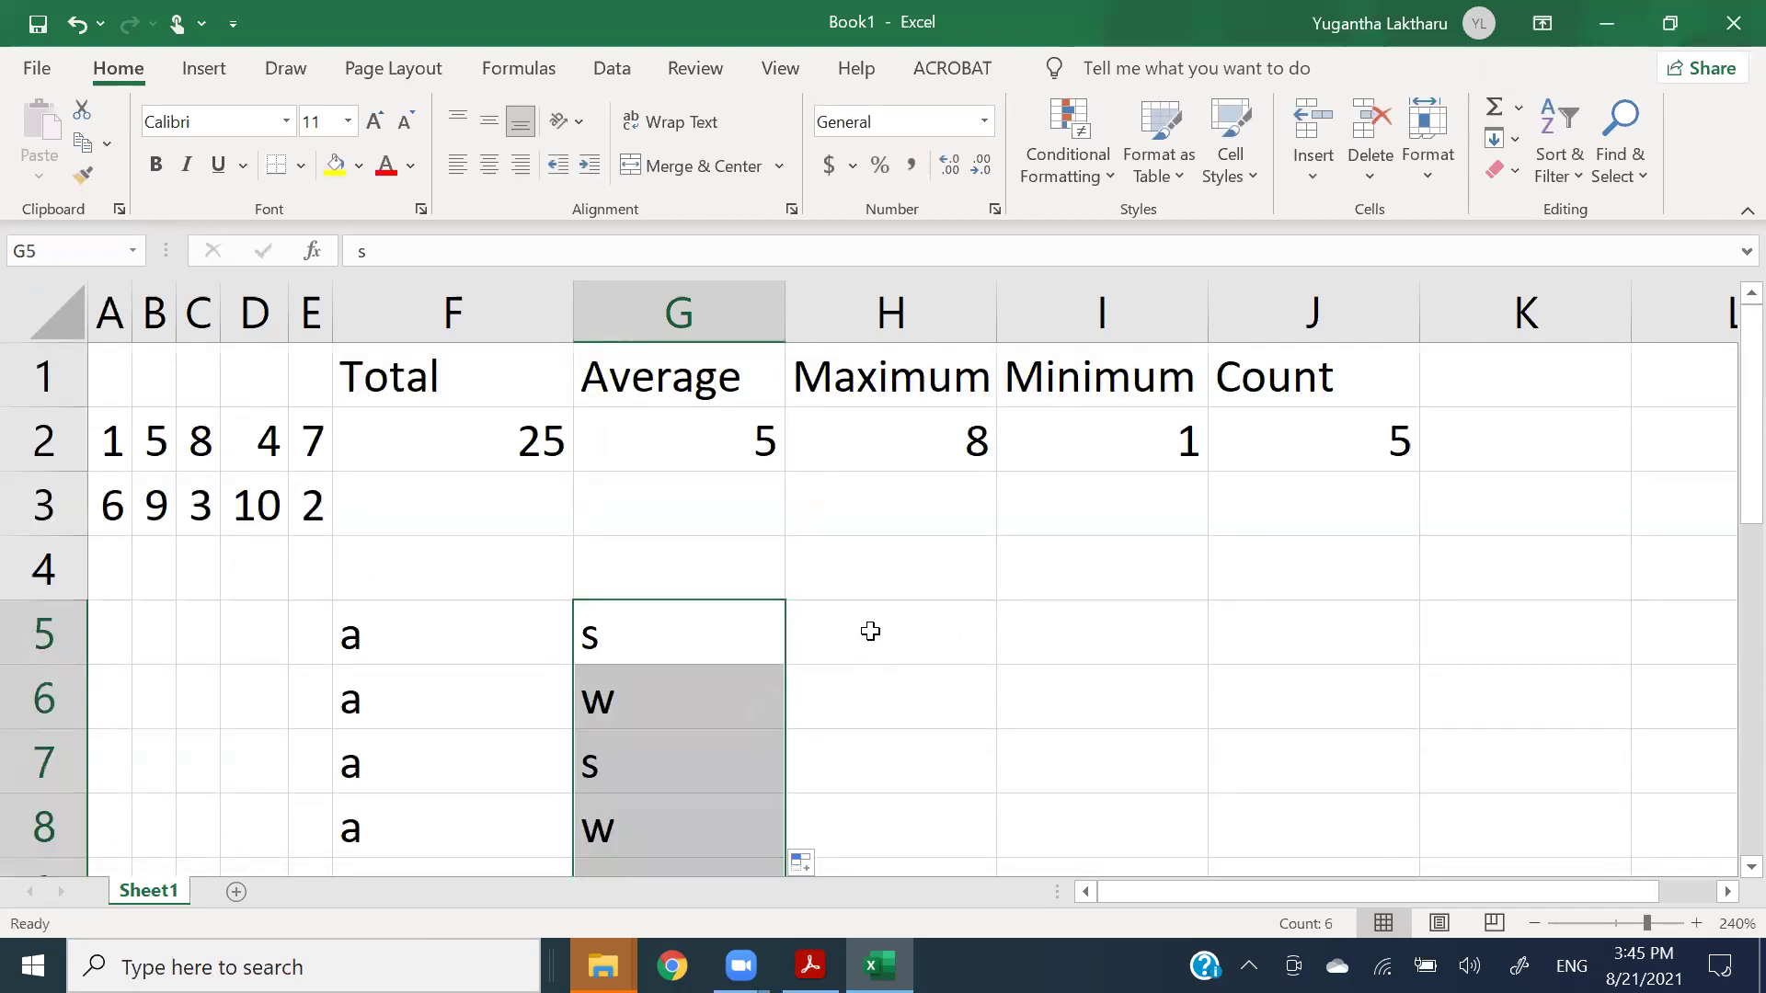
- Enter 1 in H5 and 3 in H6, then extend the number series down to H11 with the fill handle
{"action": "left_click", "coordinate": [870, 632]}
{"action": "type", "text": "1"}
{"action": "key", "text": "Return"}
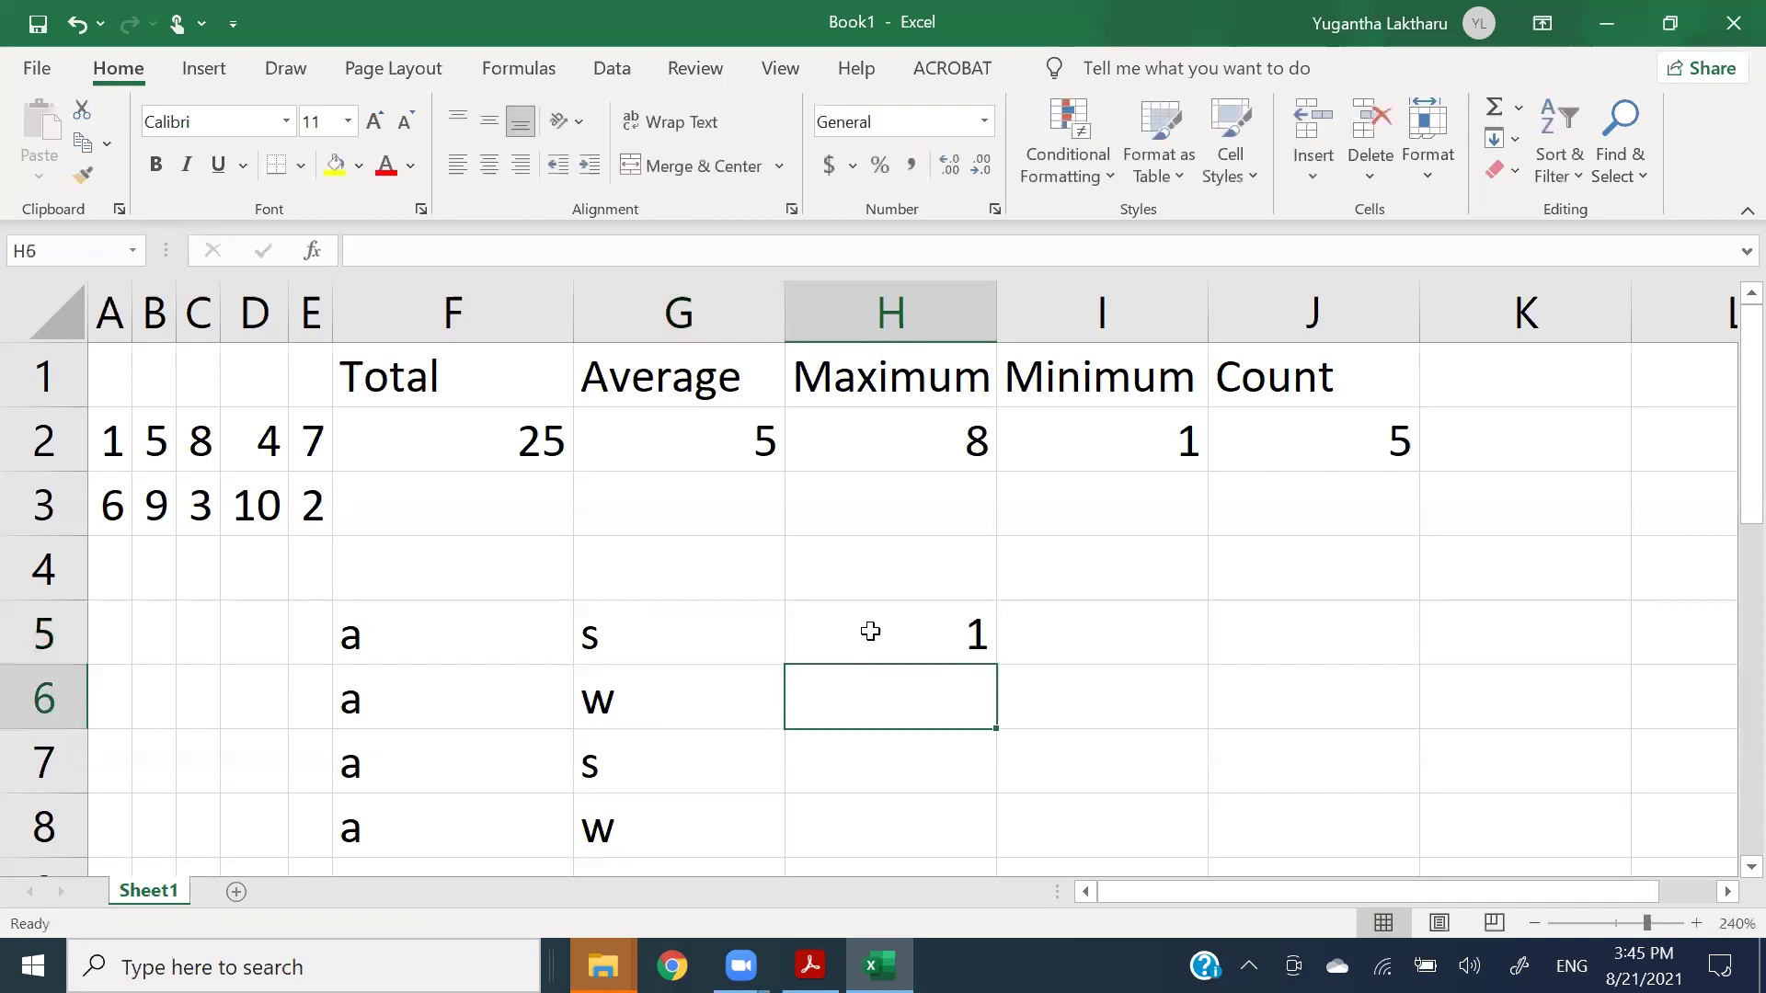
{"action": "type", "text": "3"}
{"action": "key", "text": "Return"}
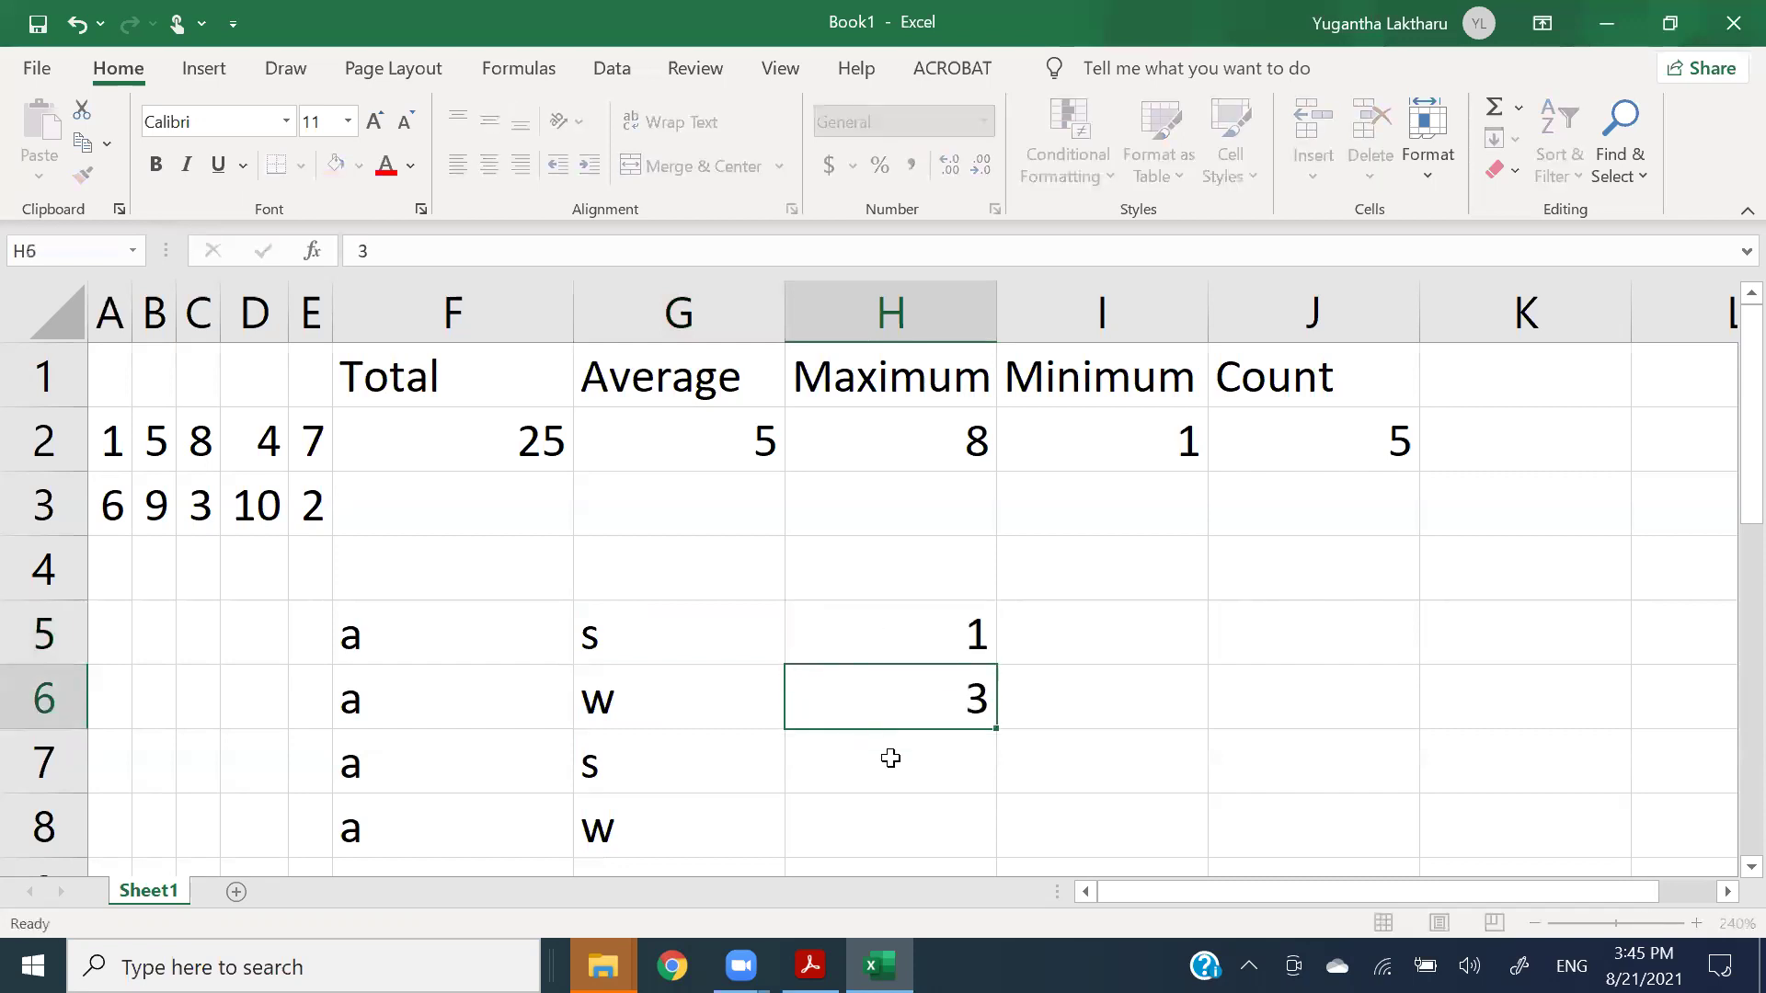
{"action": "left_click_drag", "start_coordinate": [934, 657], "coordinate": [948, 699]}
{"action": "scroll", "coordinate": [1076, 689], "scroll_direction": "down", "scroll_amount": 1}
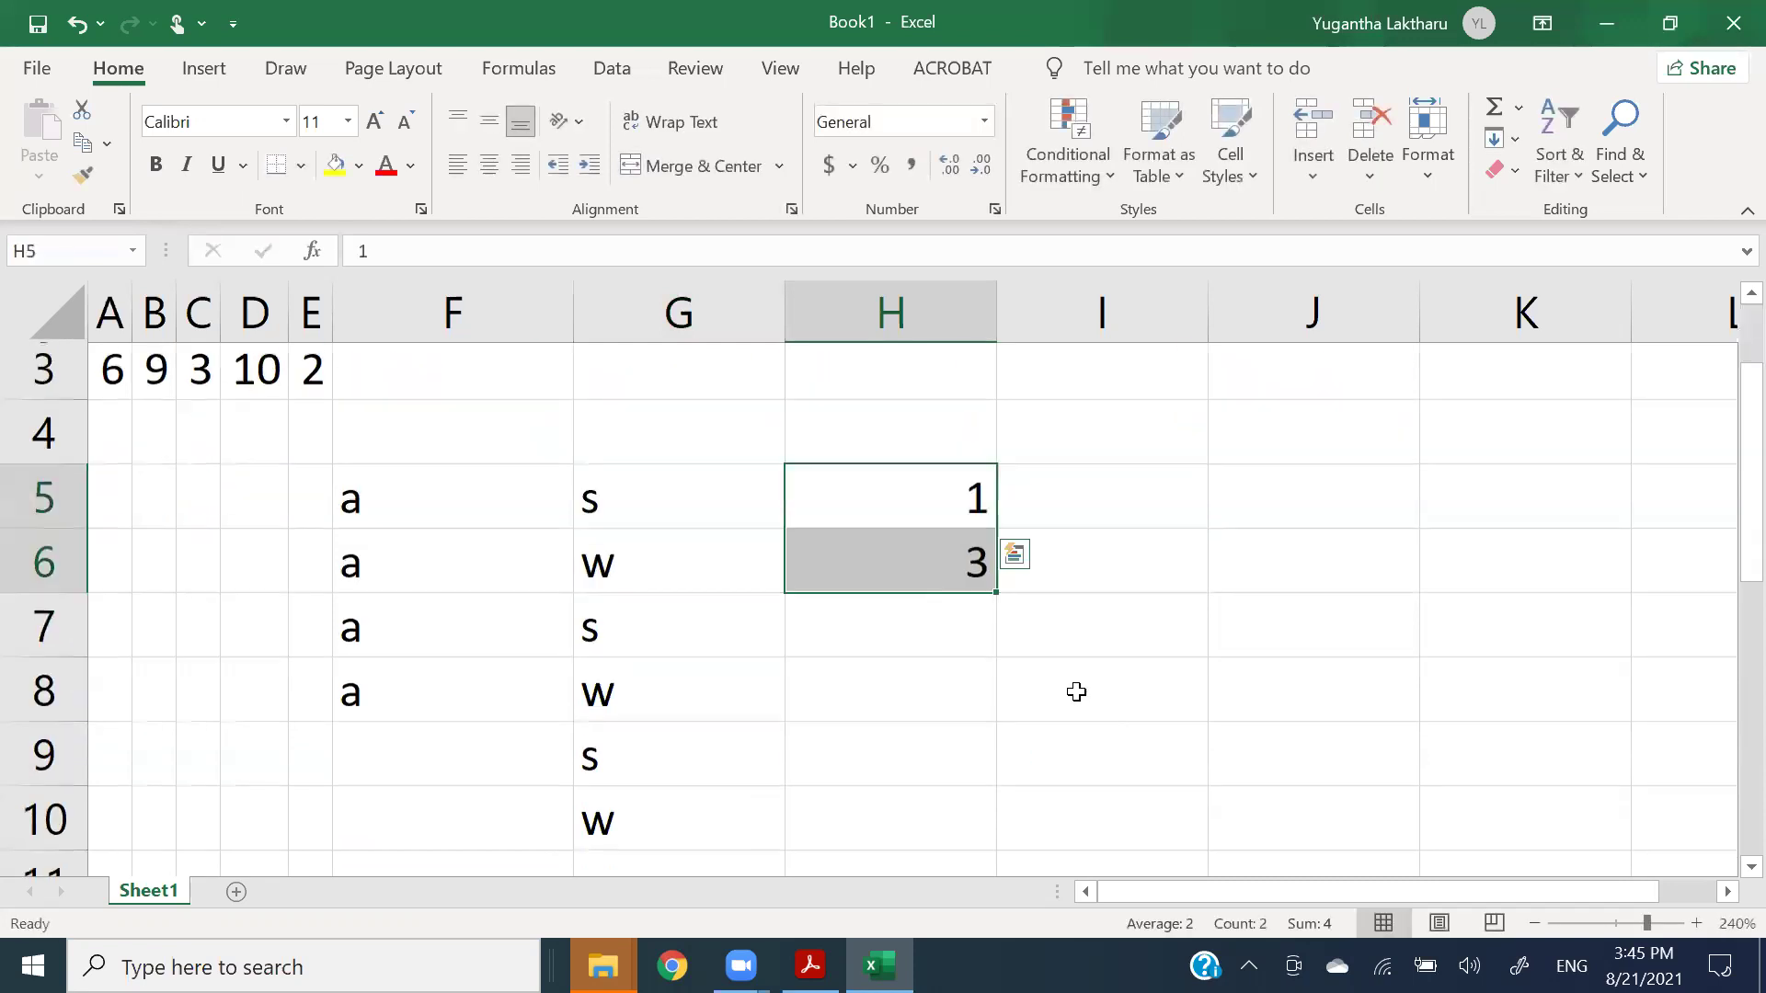
{"action": "left_click_drag", "start_coordinate": [995, 536], "coordinate": [994, 835]}
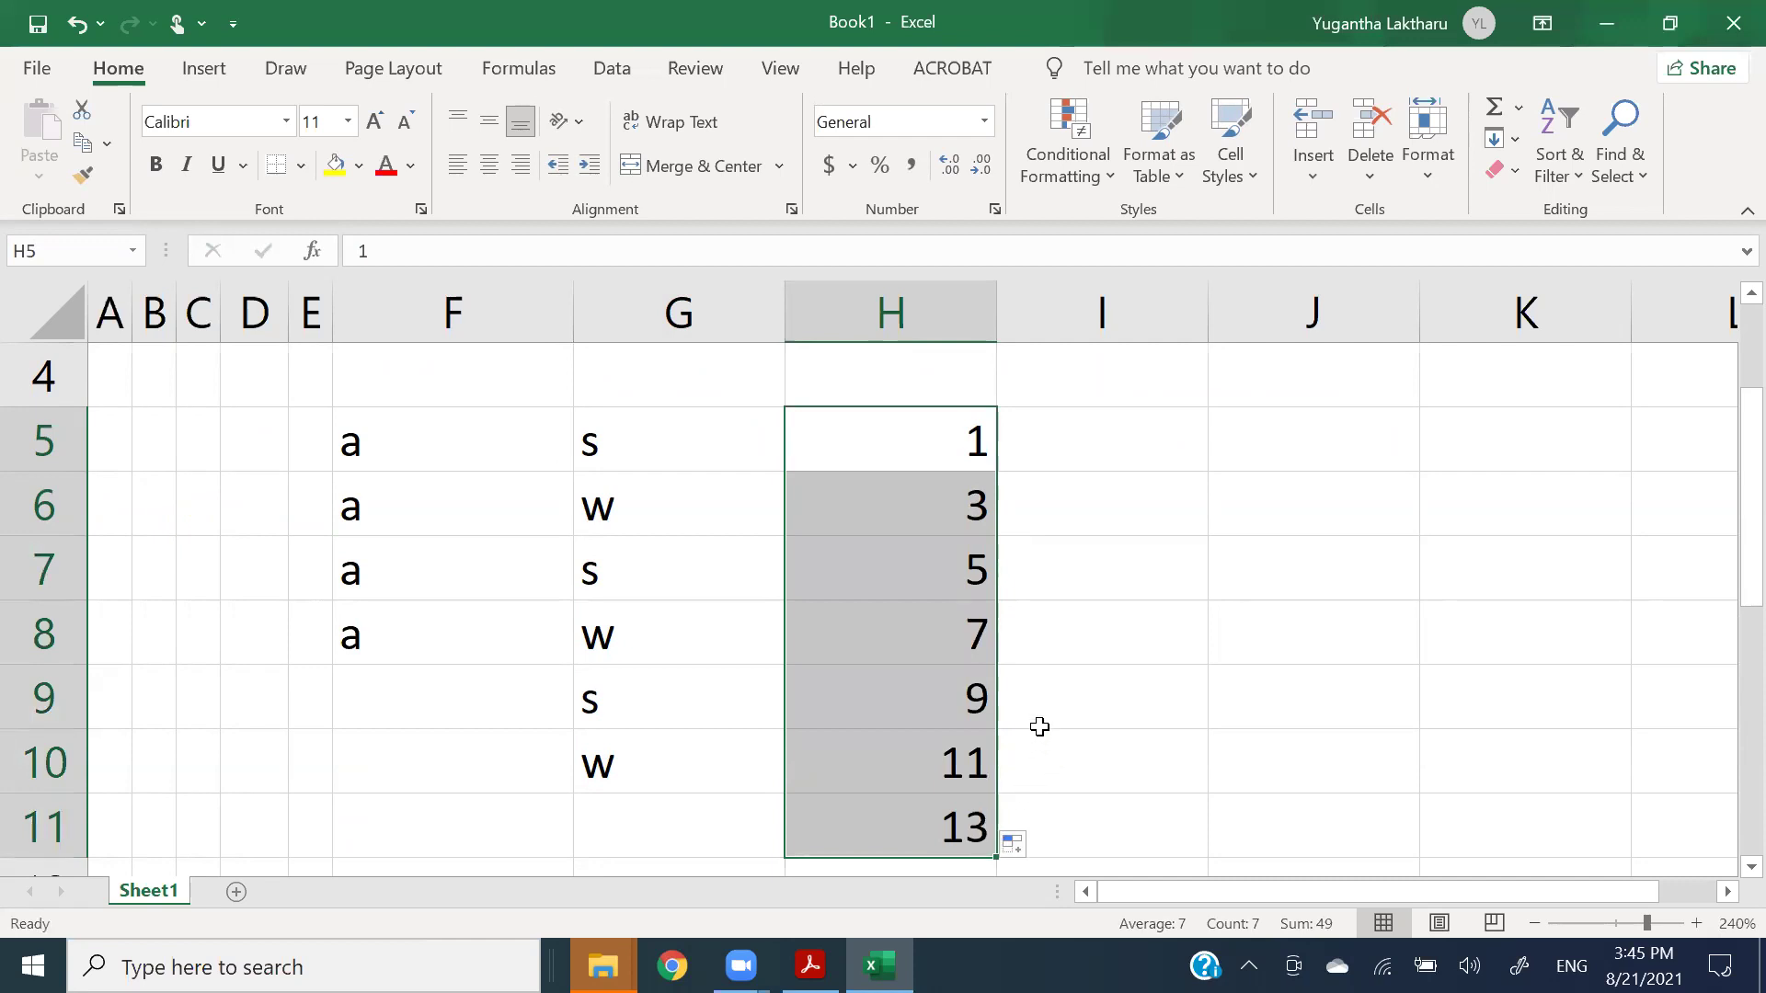
- Clear the fill handle examples from cells F5:H11
{"action": "scroll", "coordinate": [1030, 722], "scroll_direction": "up", "scroll_amount": 1}
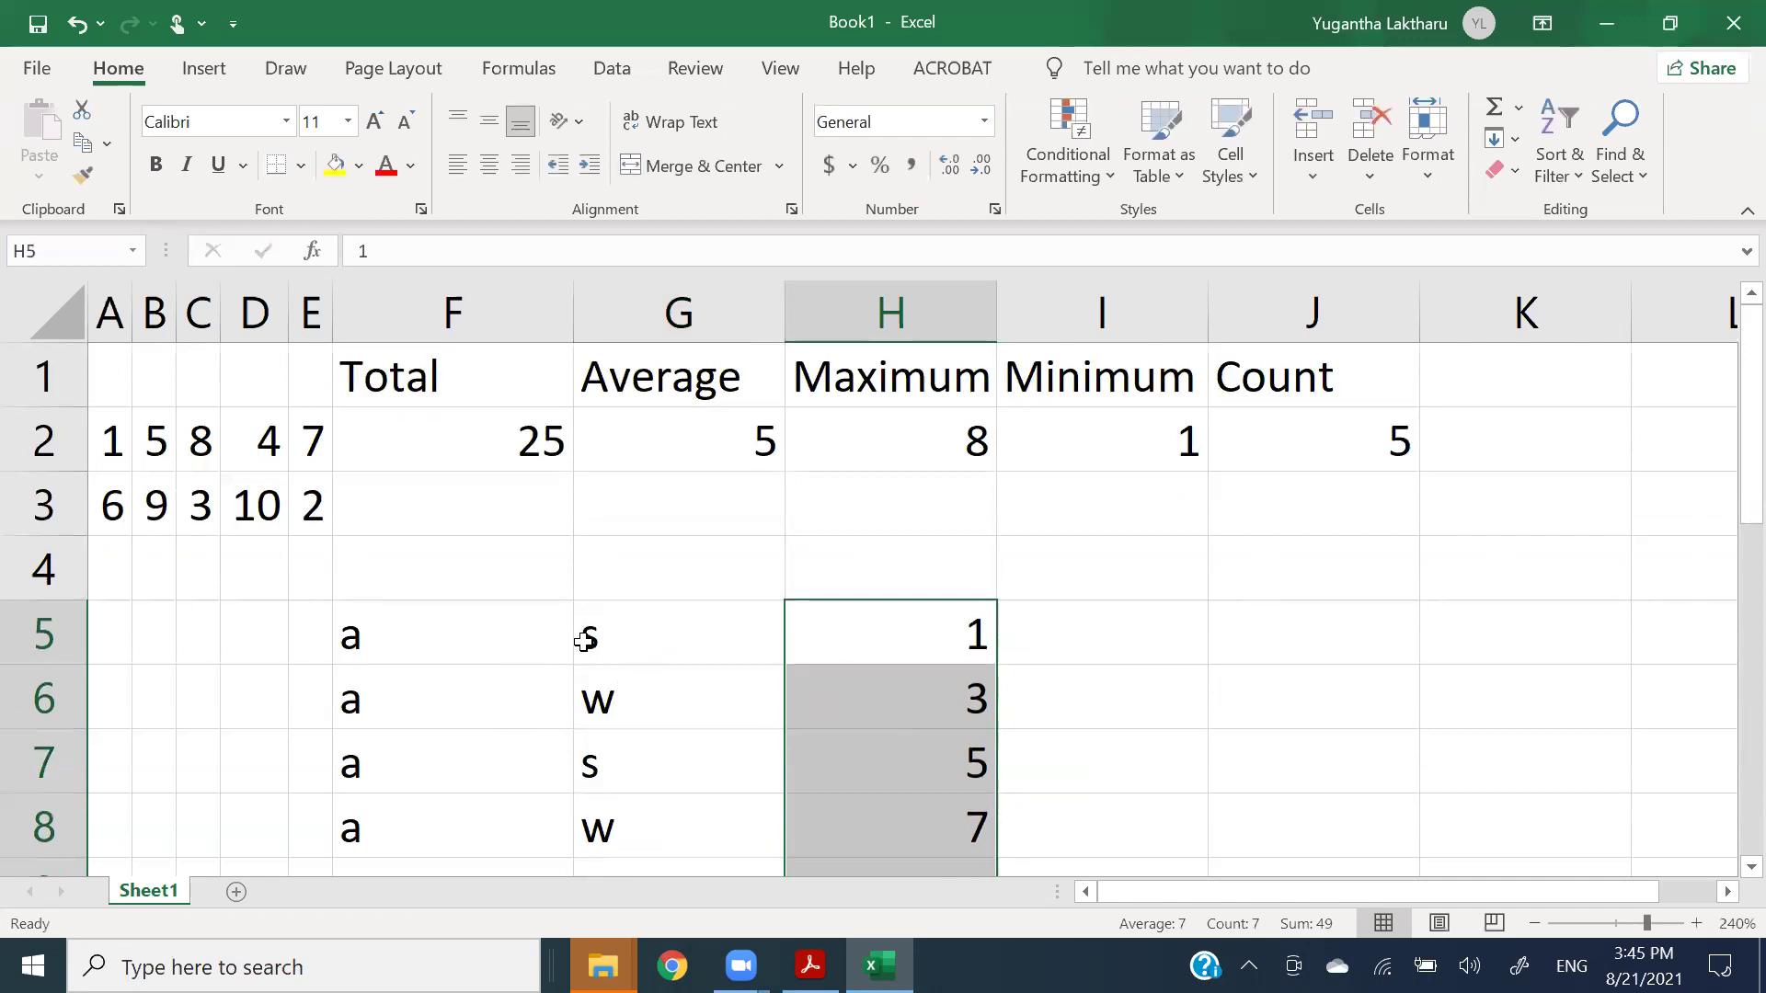
{"action": "scroll", "coordinate": [598, 630], "scroll_direction": "down", "scroll_amount": 1}
{"action": "left_click", "coordinate": [1122, 436]}
{"action": "left_click_drag", "start_coordinate": [473, 445], "coordinate": [974, 827]}
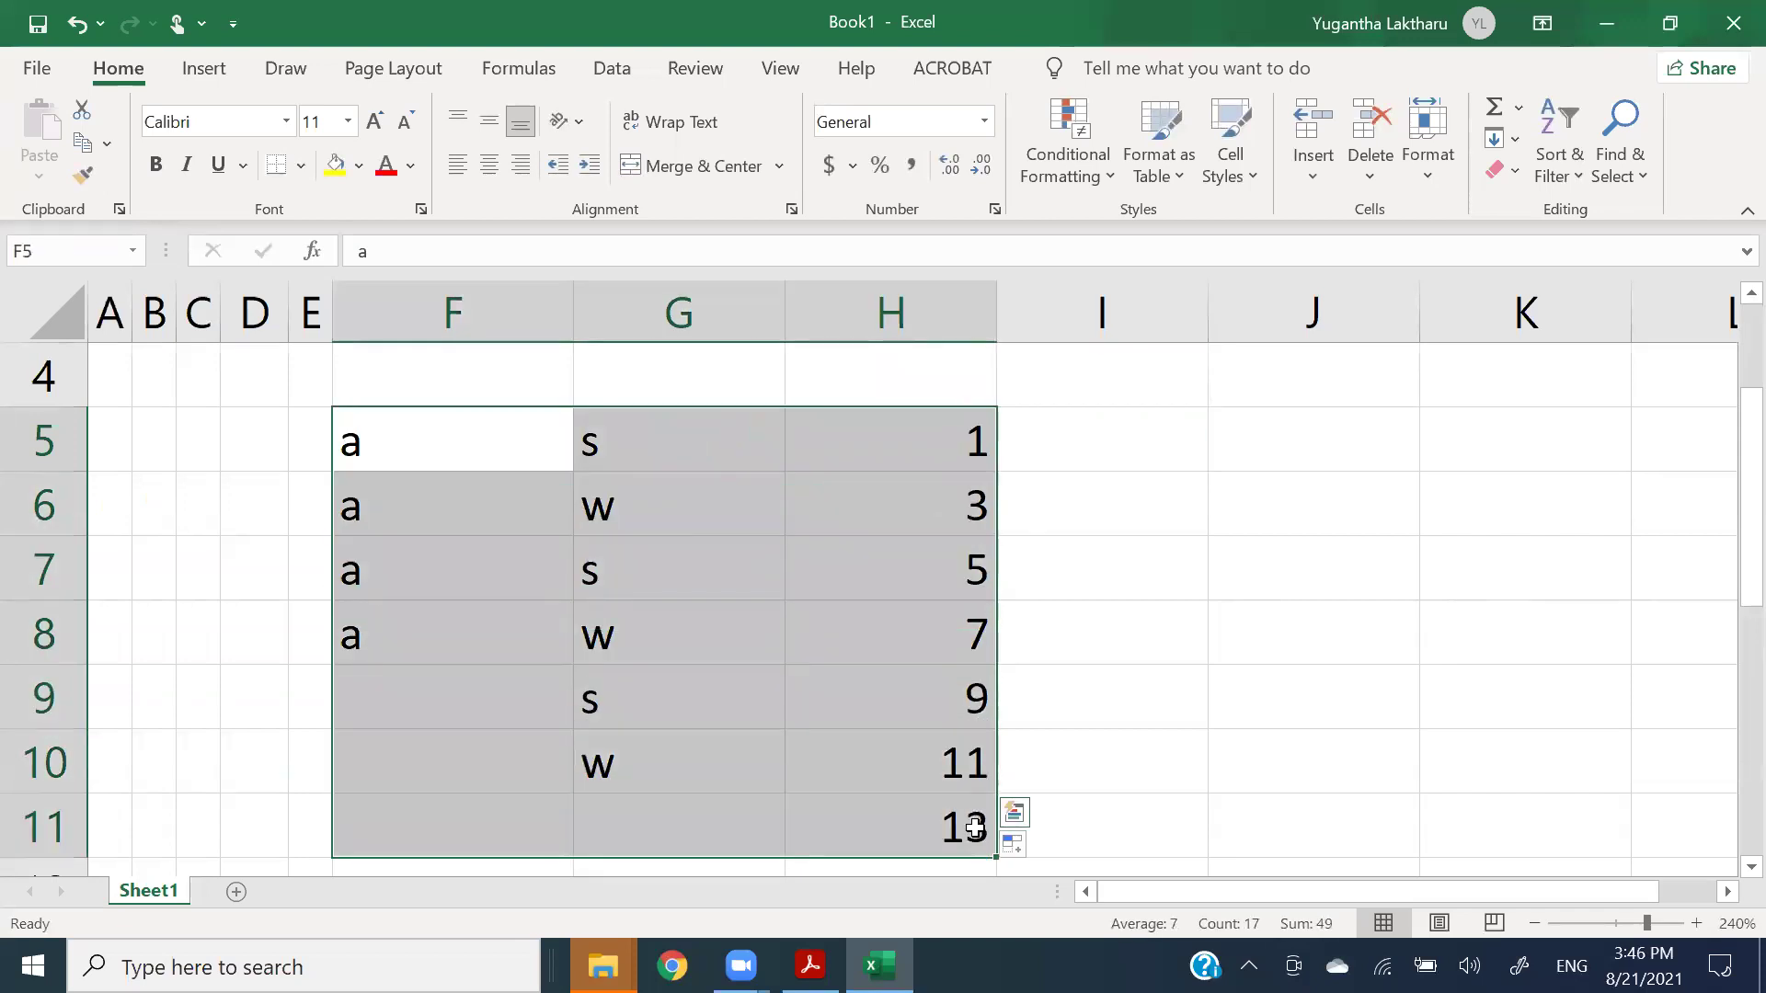
{"action": "key", "text": "Delete"}
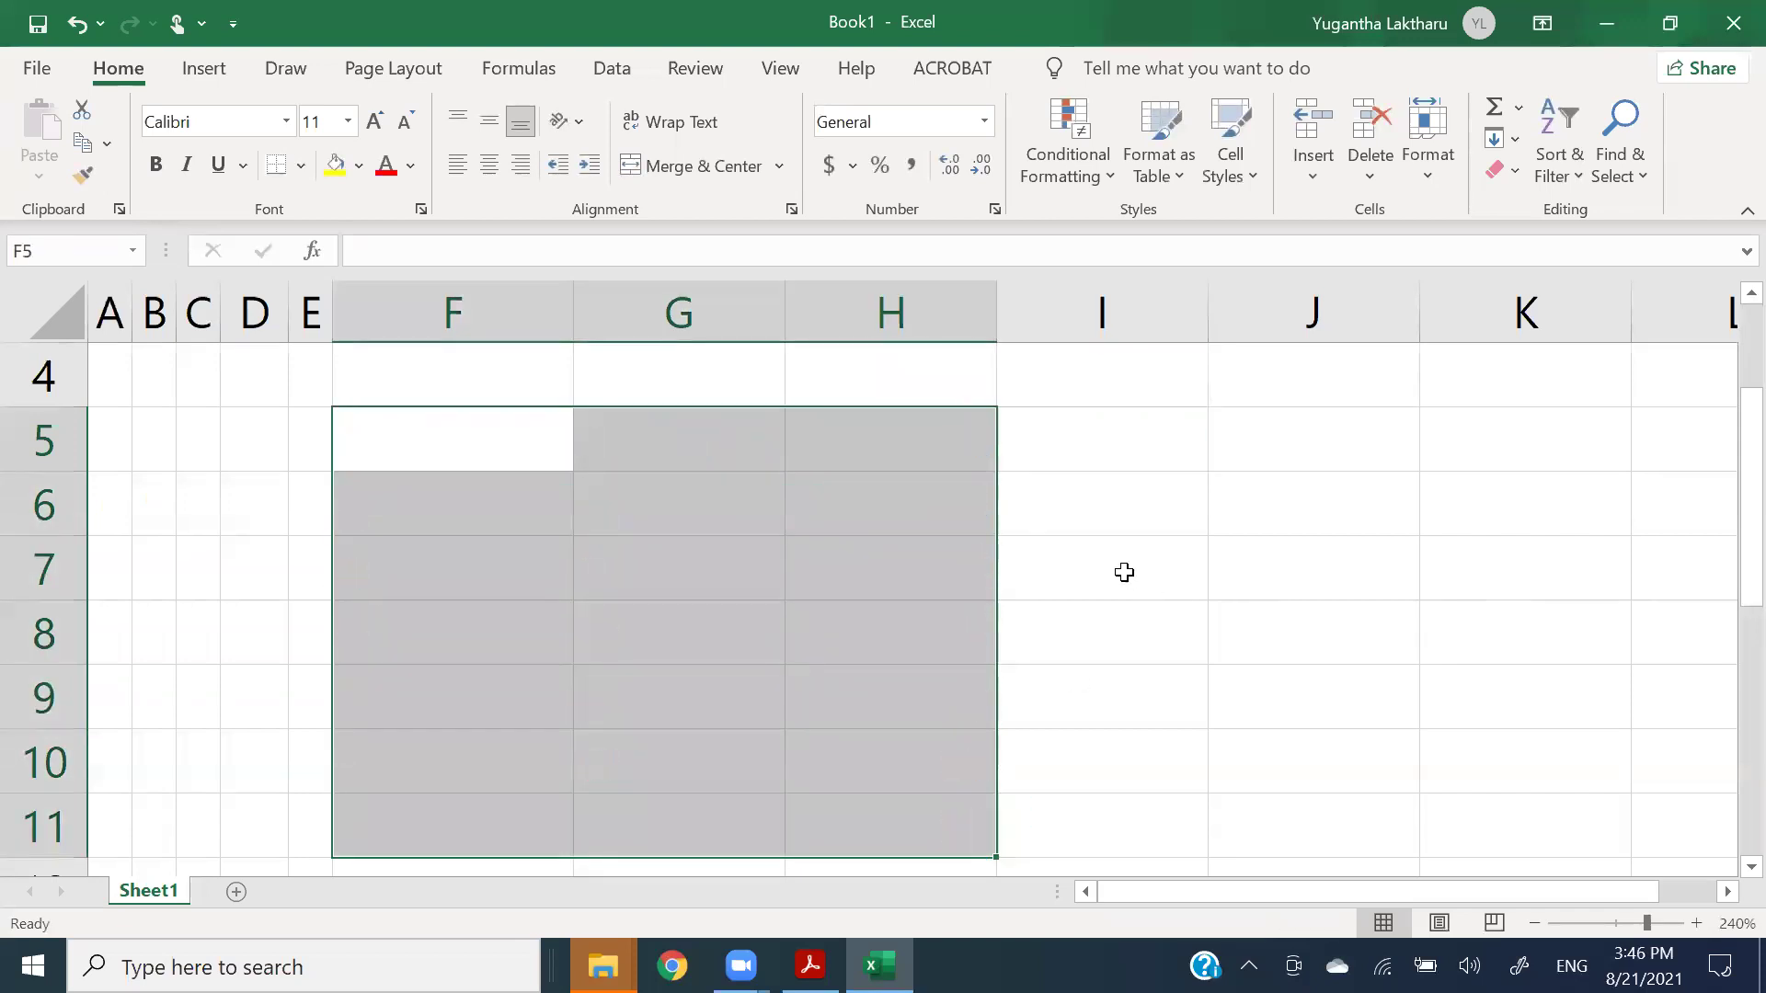
{"action": "scroll", "coordinate": [1117, 575], "scroll_direction": "up", "scroll_amount": 1}
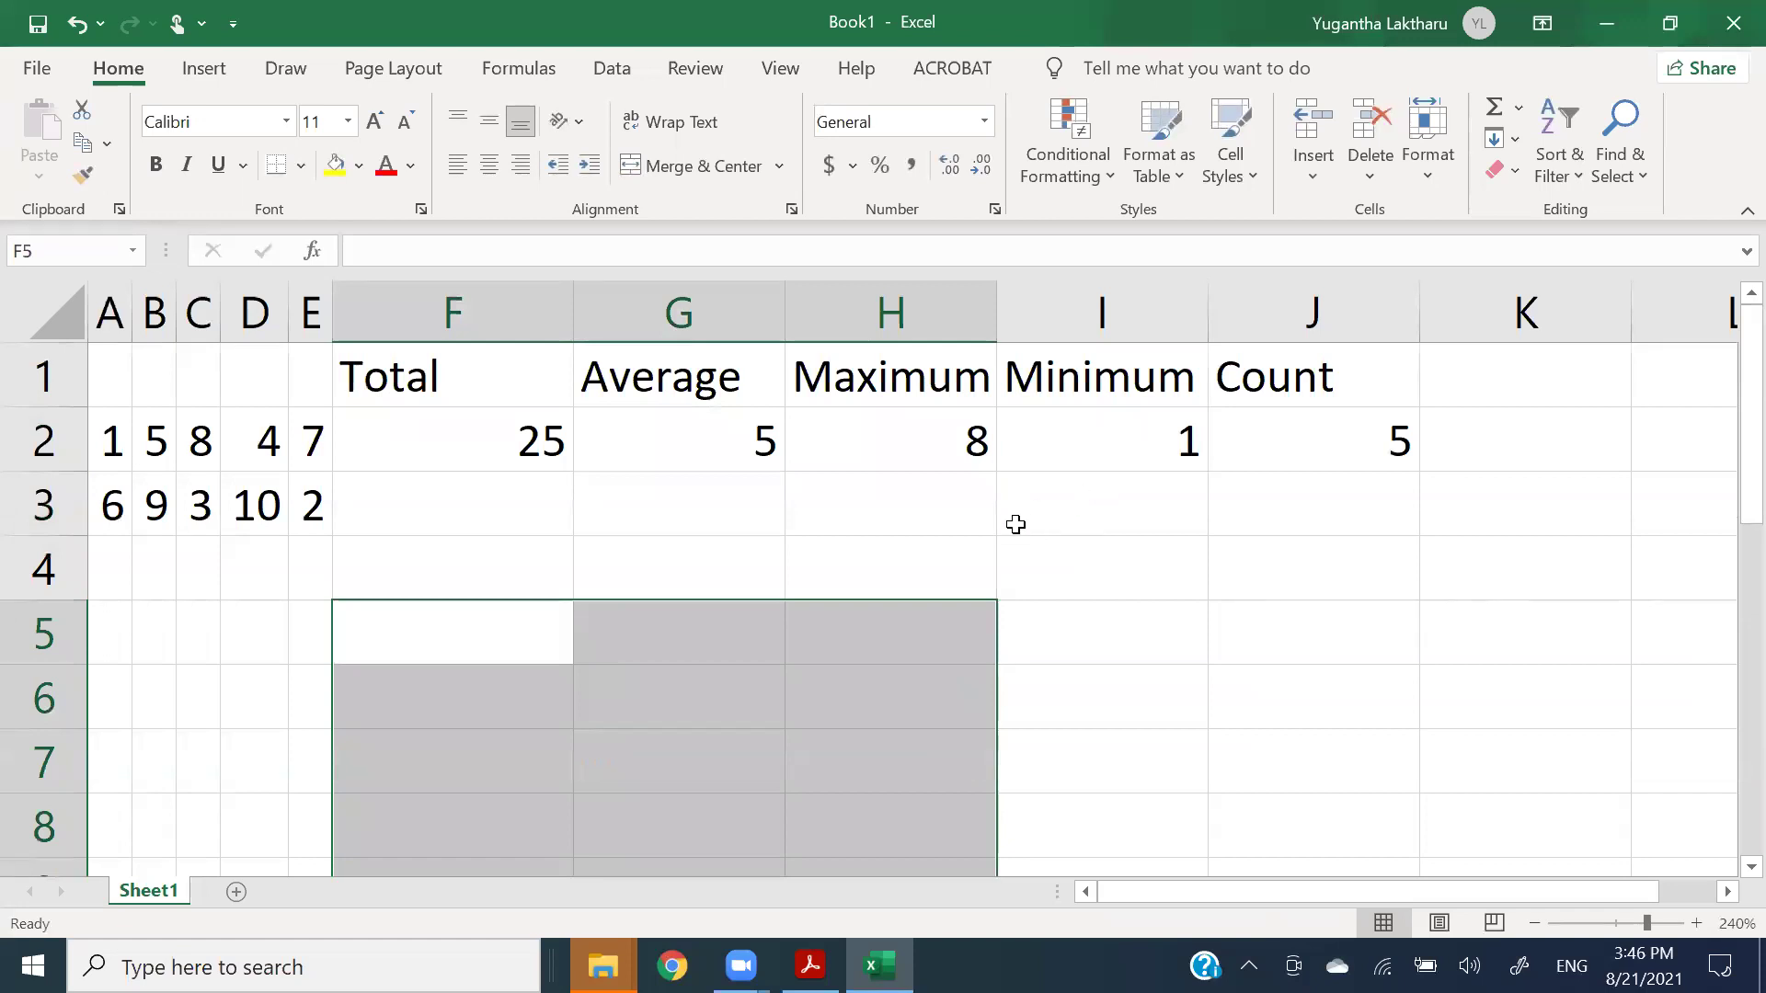
- Replace the total formula in F2 with =SUM(A2:E2)
{"action": "left_click", "coordinate": [1015, 525]}
{"action": "left_click", "coordinate": [460, 443]}
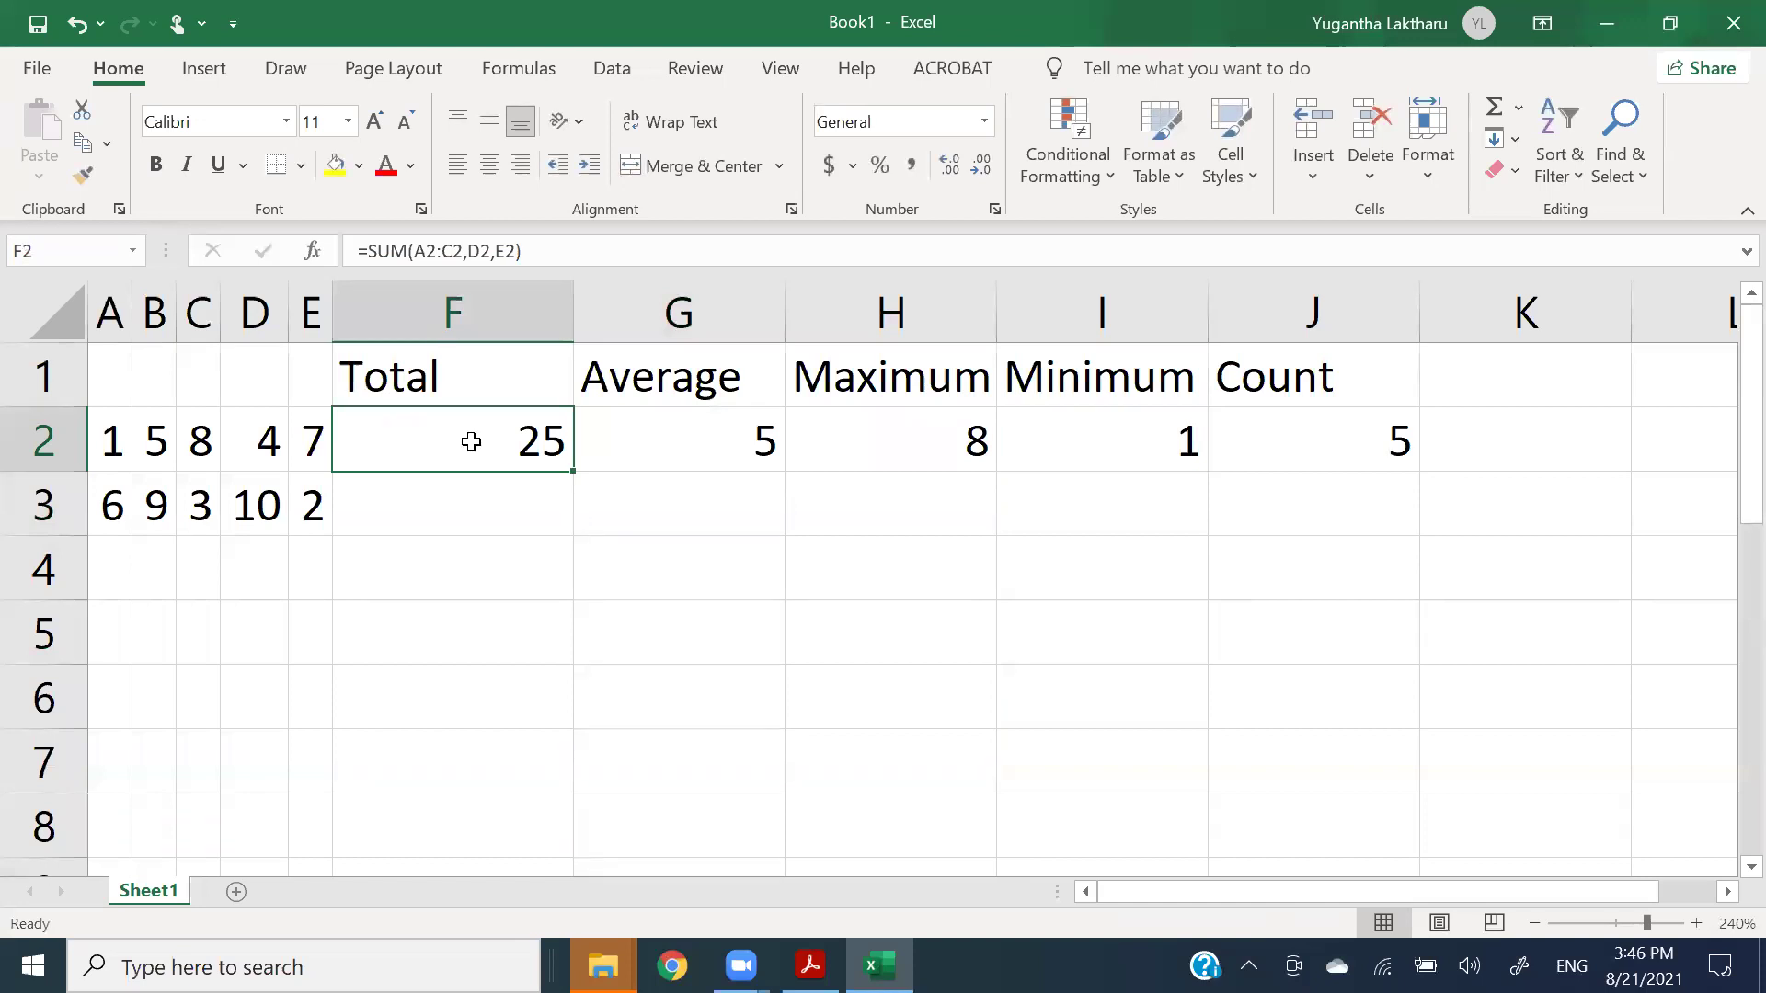
{"action": "type", "text": "=su"}
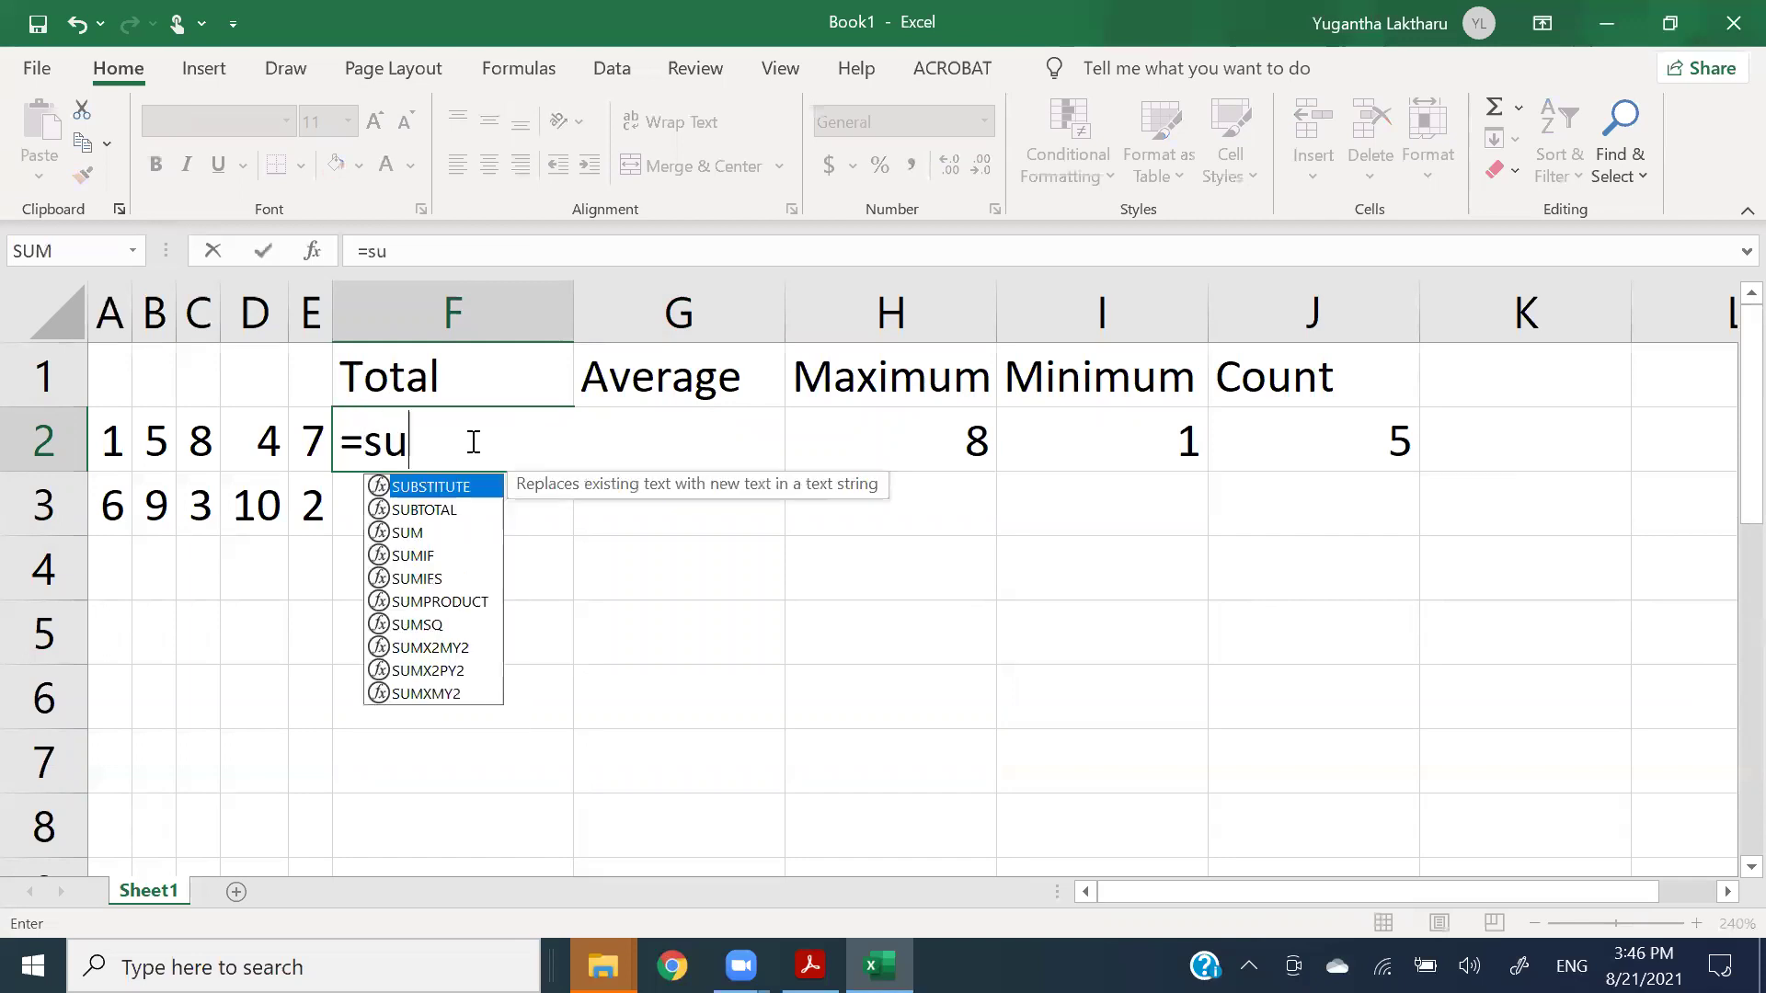
{"action": "type", "text": "m"}
{"action": "key", "text": "Tab"}
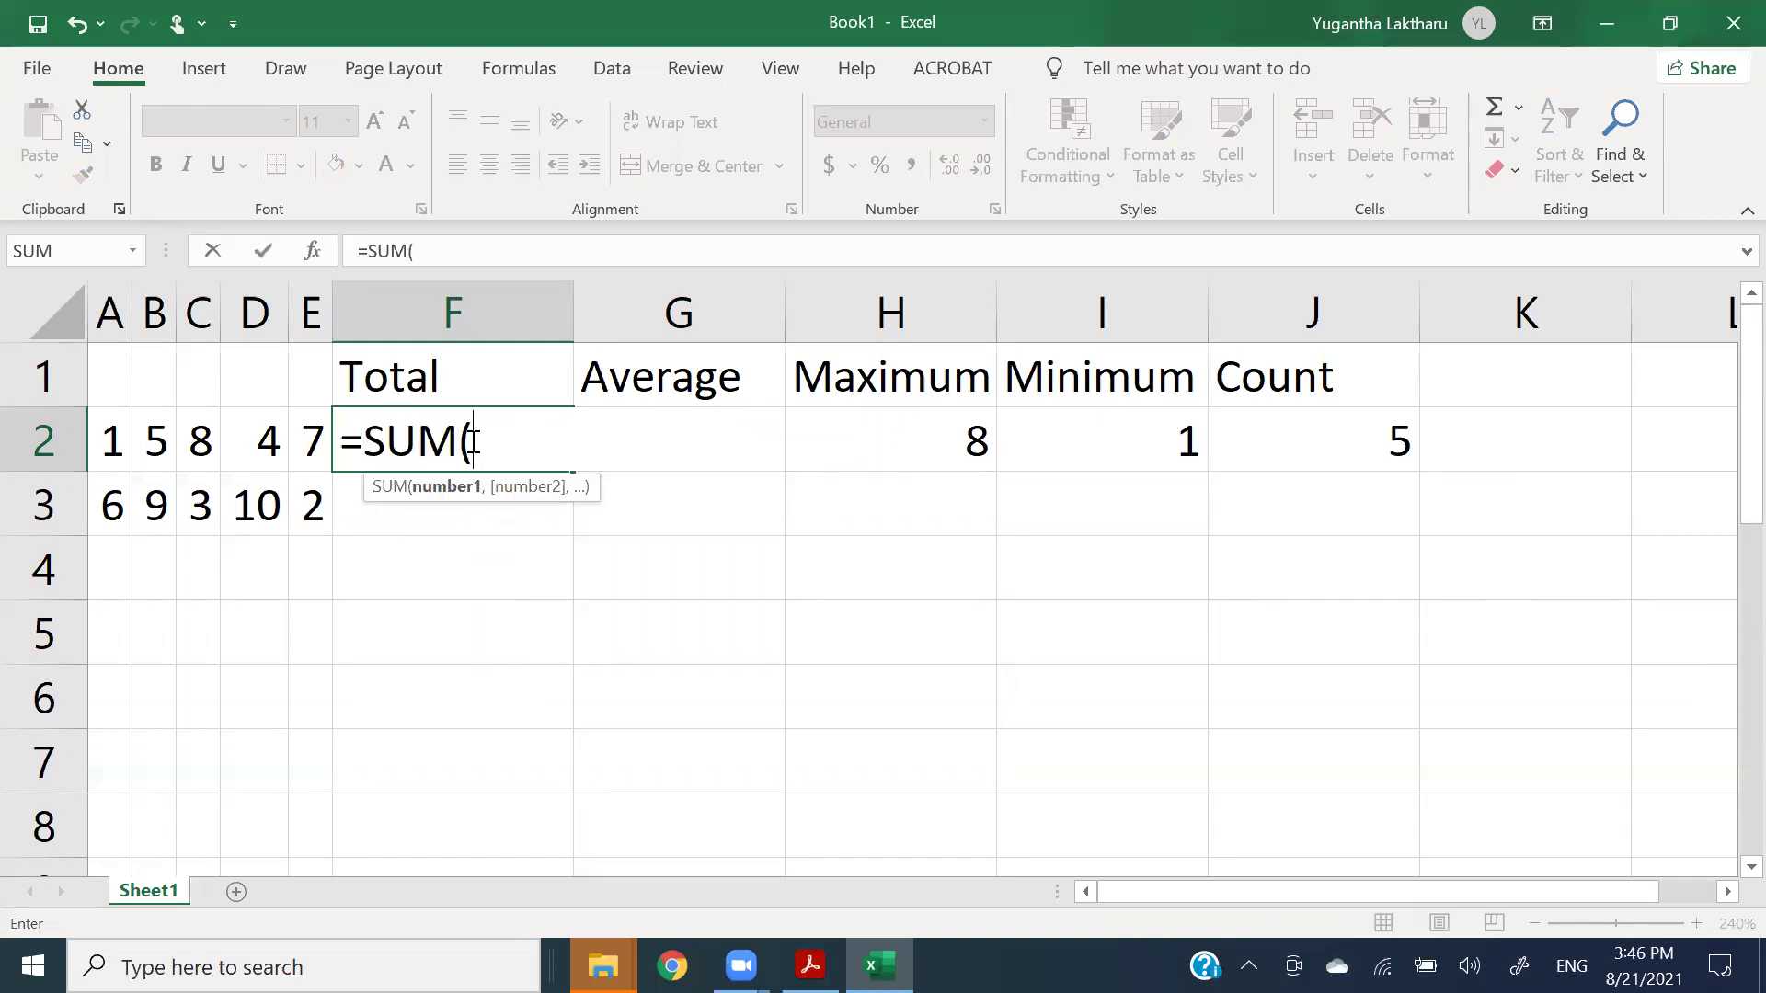
{"action": "left_click_drag", "start_coordinate": [125, 441], "coordinate": [309, 441]}
{"action": "key", "text": "Return"}
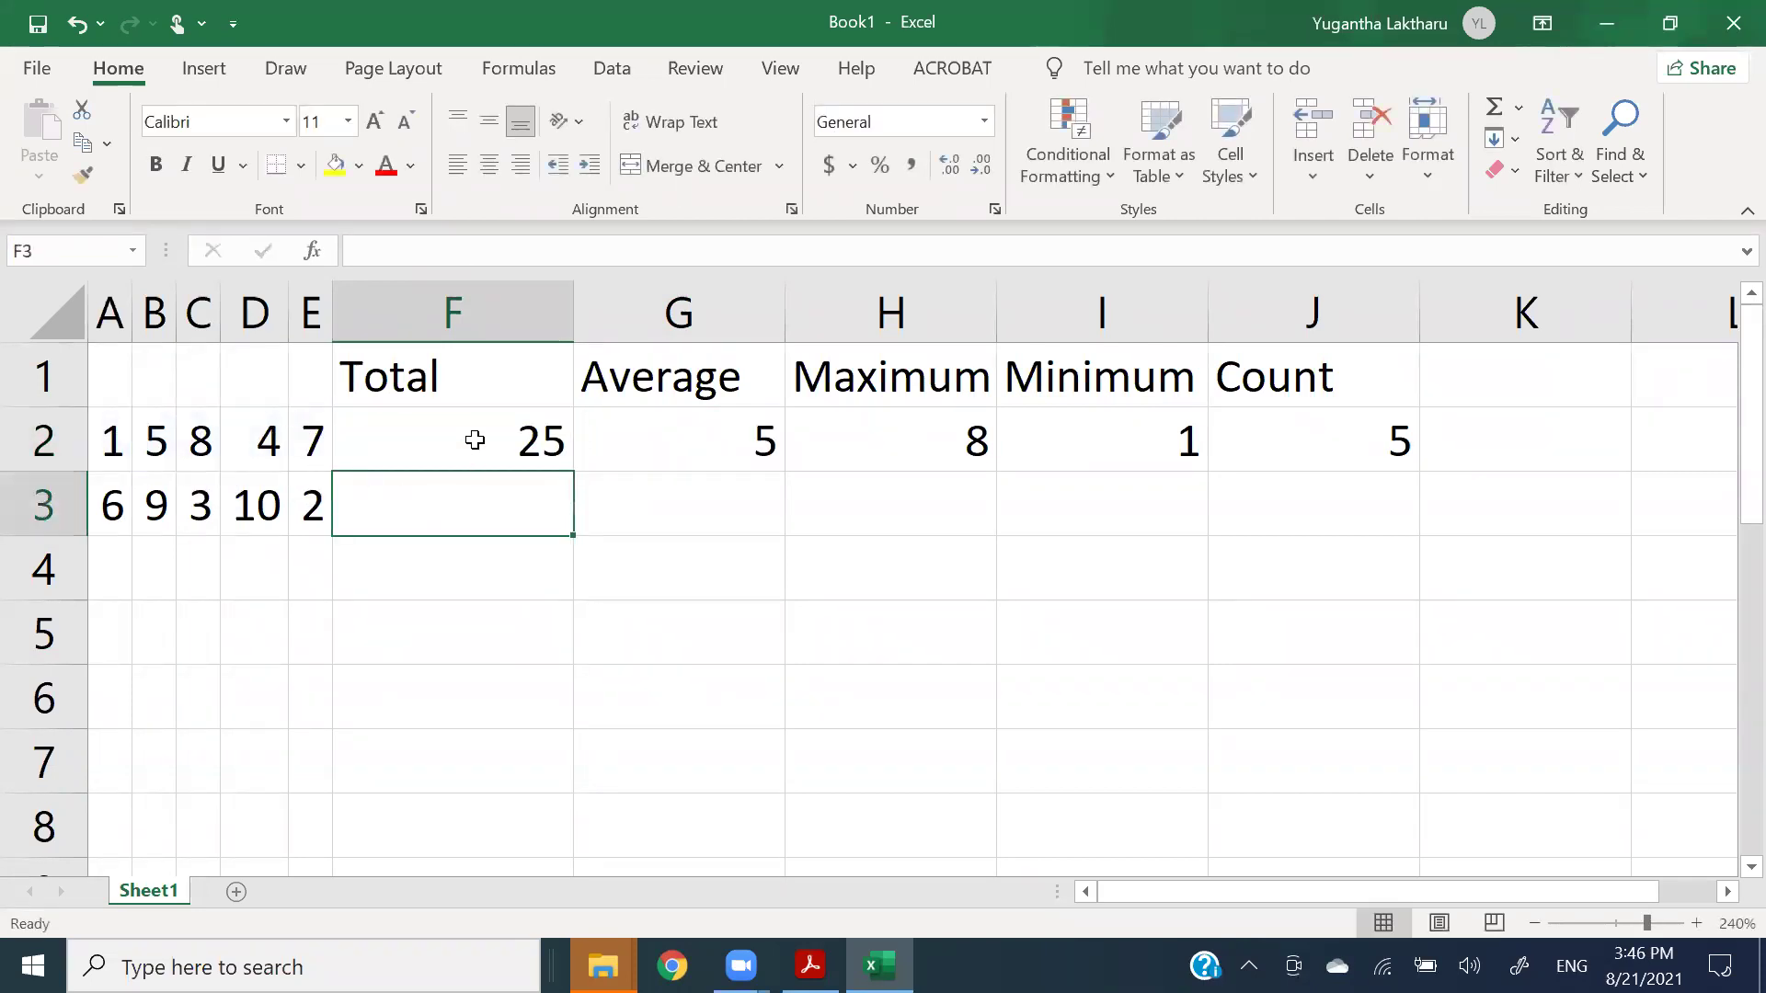
- Show the formulas in the worksheet cells instead of their results
{"action": "left_click", "coordinate": [473, 448]}
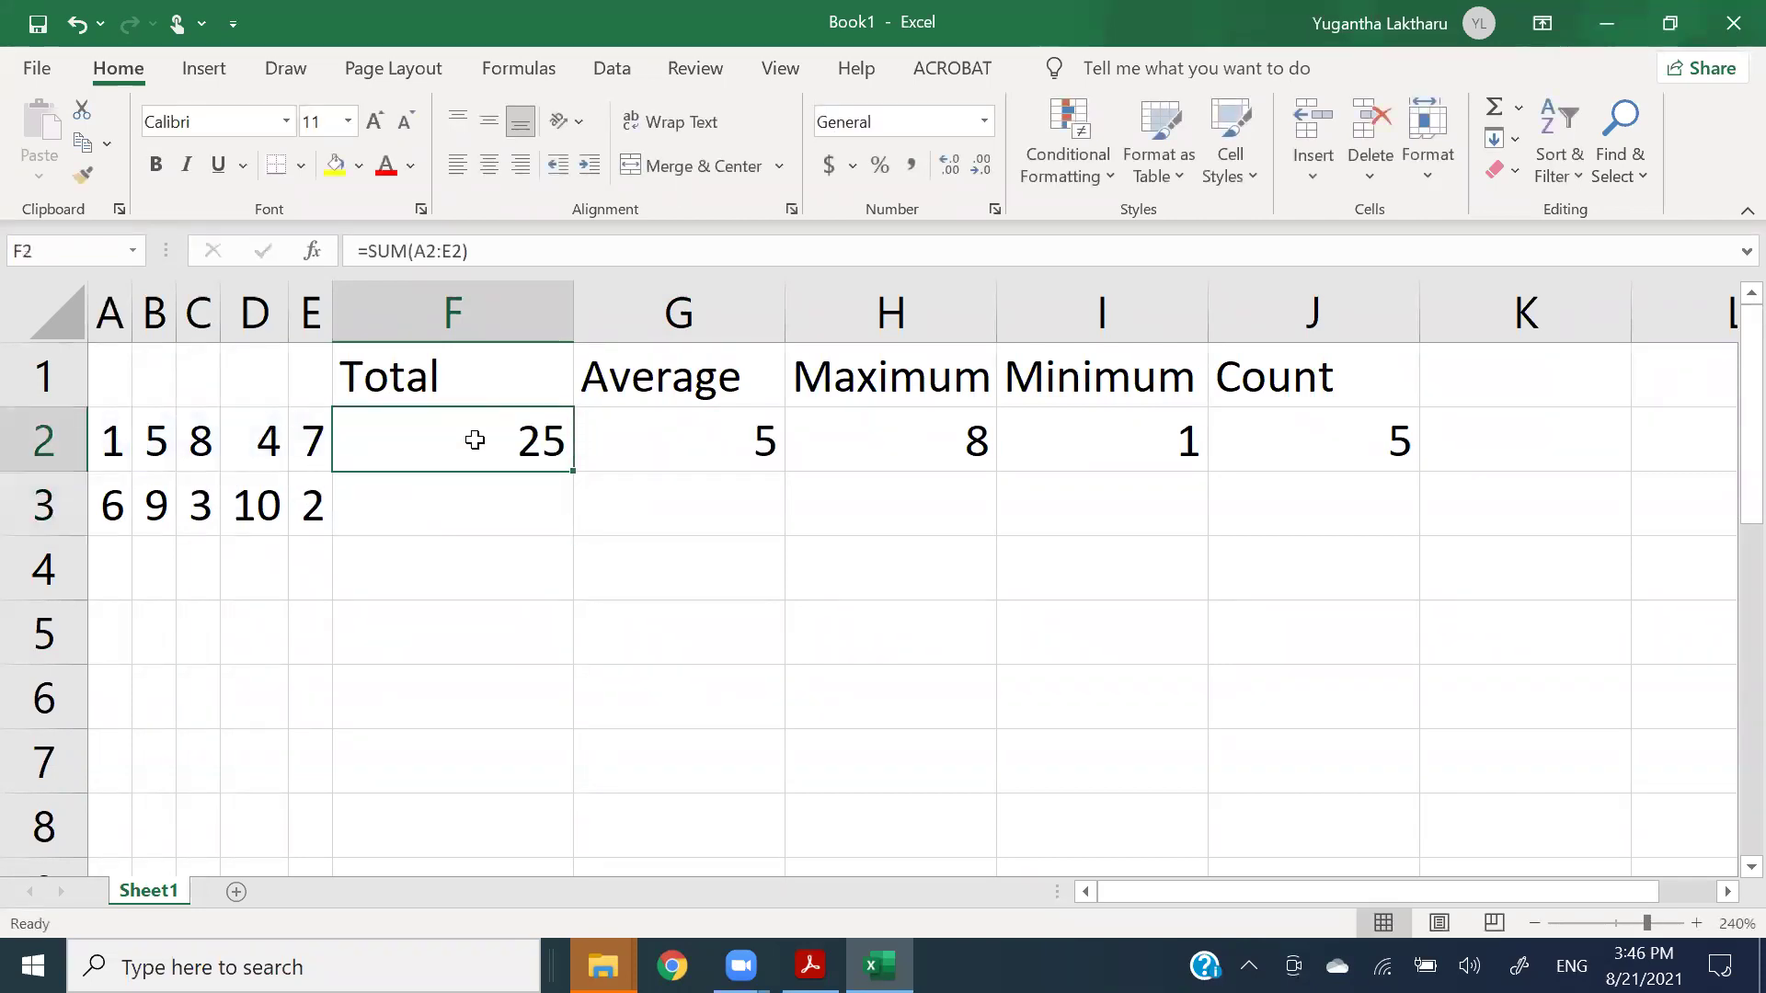
{"action": "left_click", "coordinate": [508, 73]}
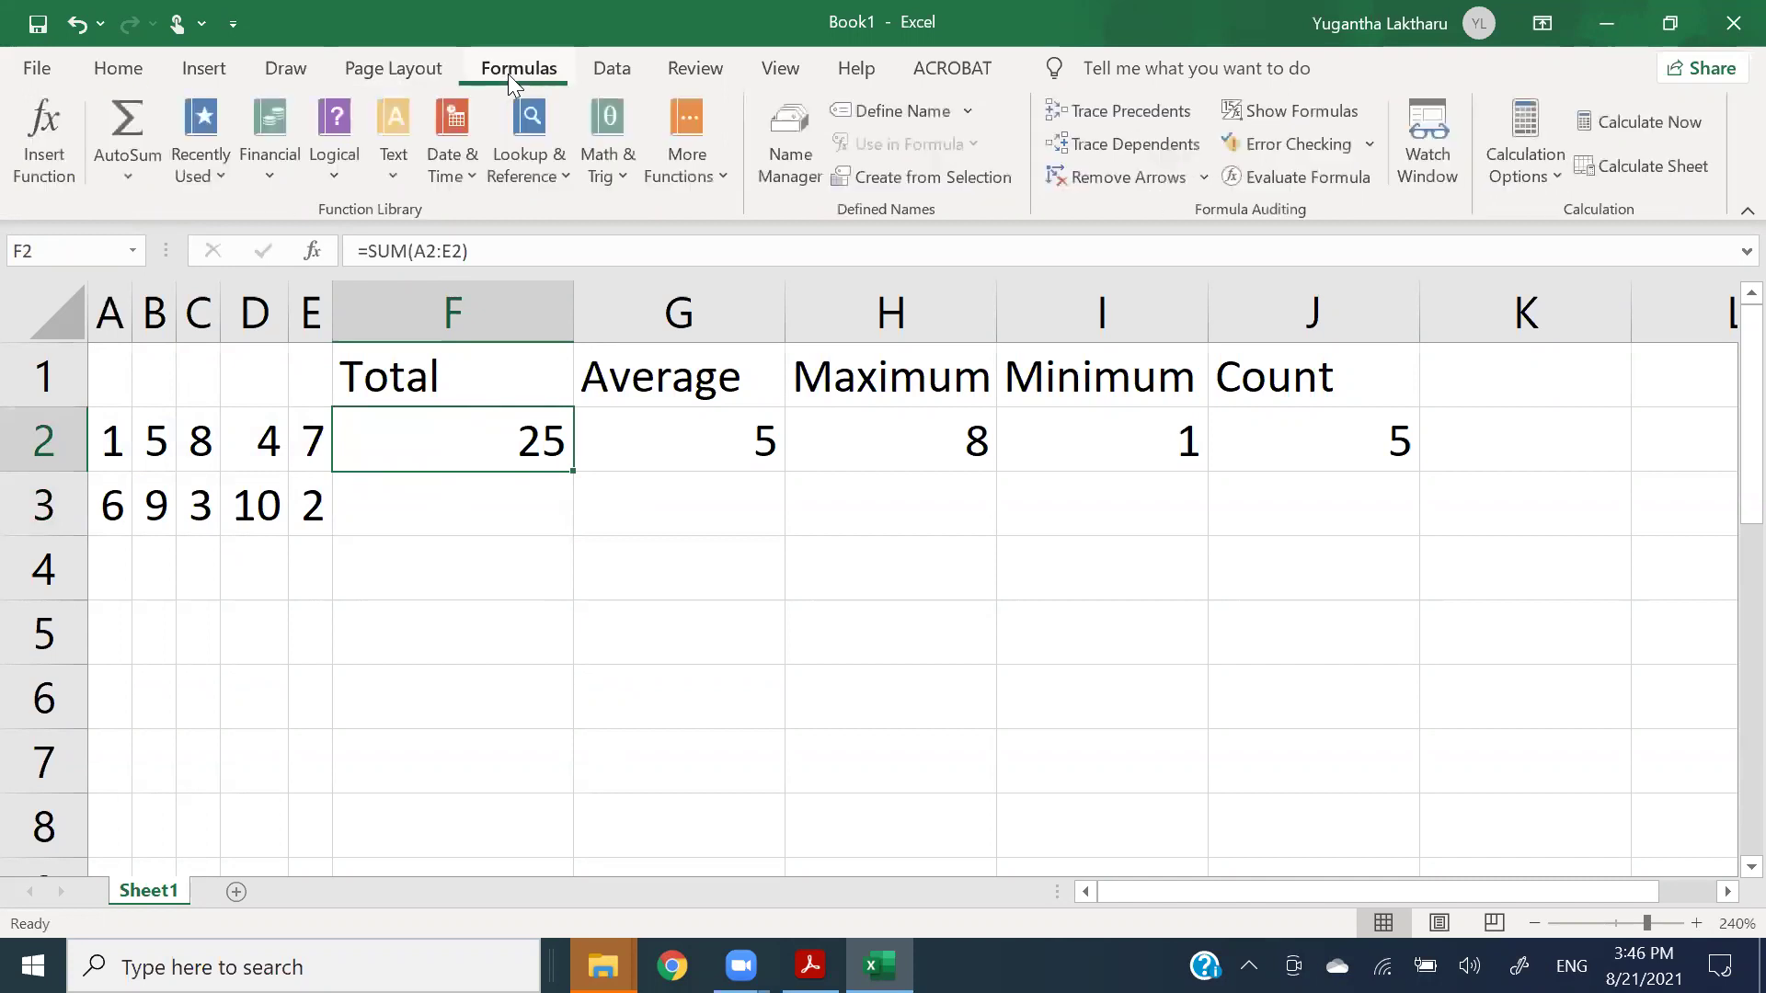
{"action": "left_click", "coordinate": [1280, 114]}
{"action": "left_click", "coordinate": [1032, 563]}
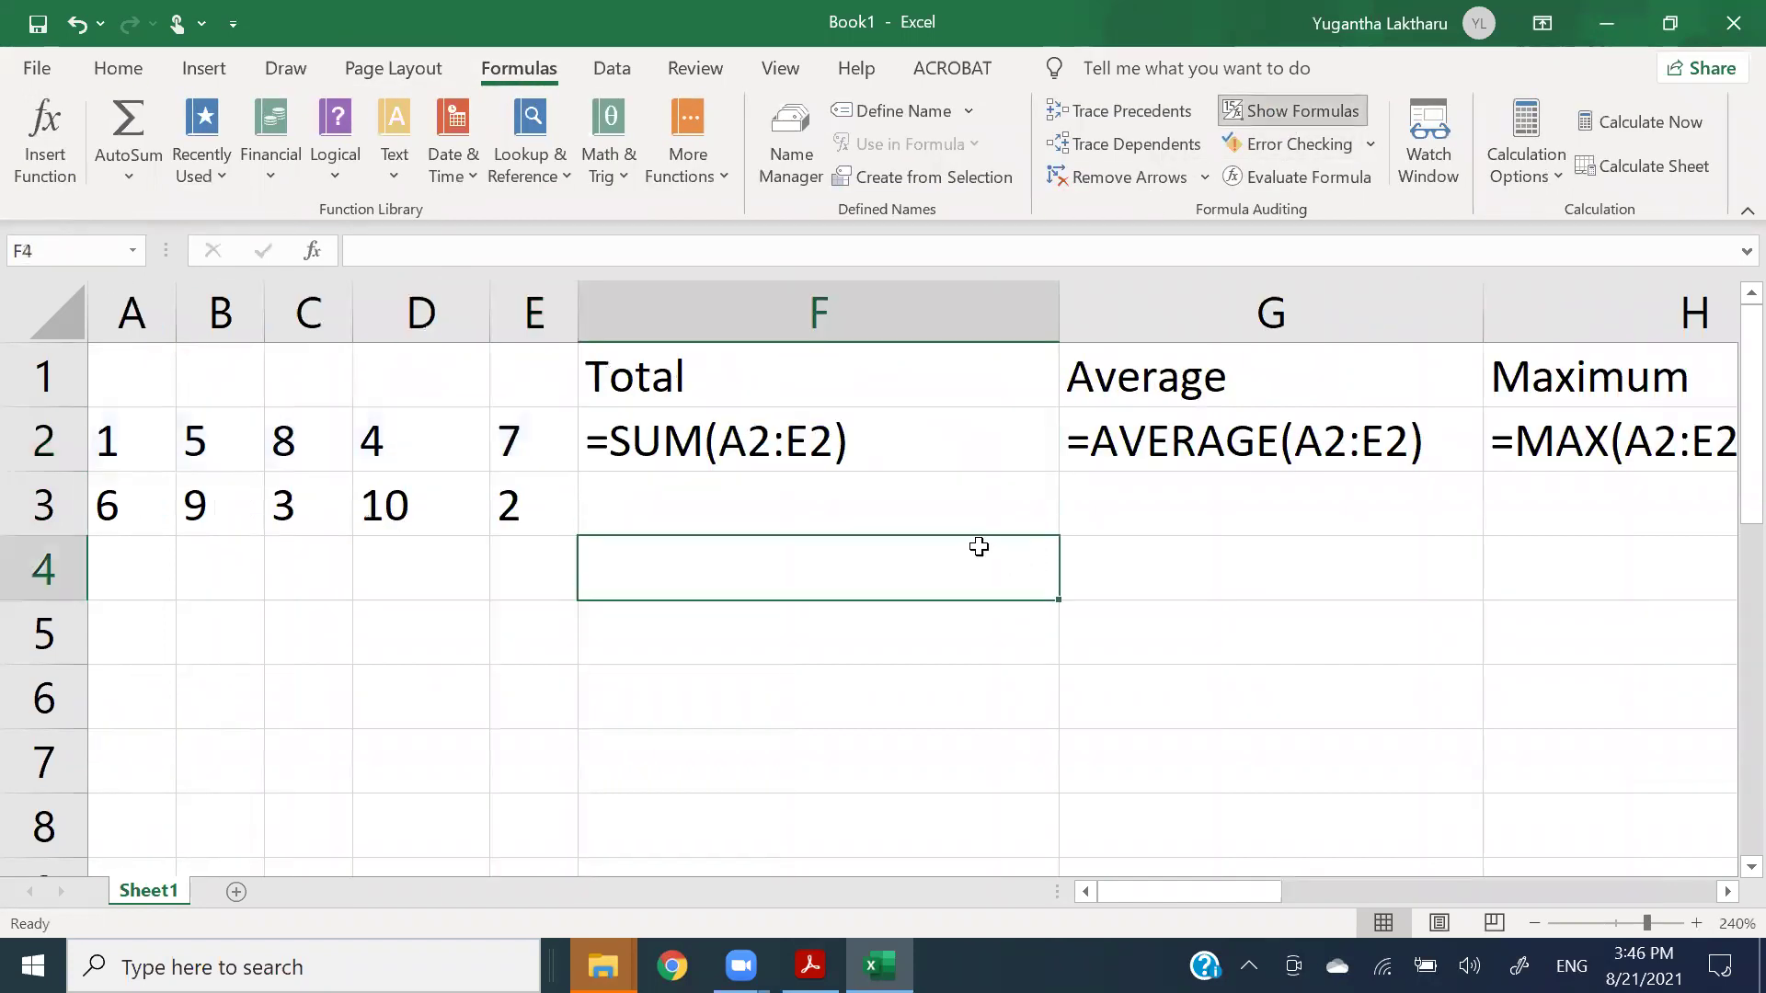
- Copy the SUM formula from F2 down to F3 with the fill handle
{"action": "left_click", "coordinate": [906, 435]}
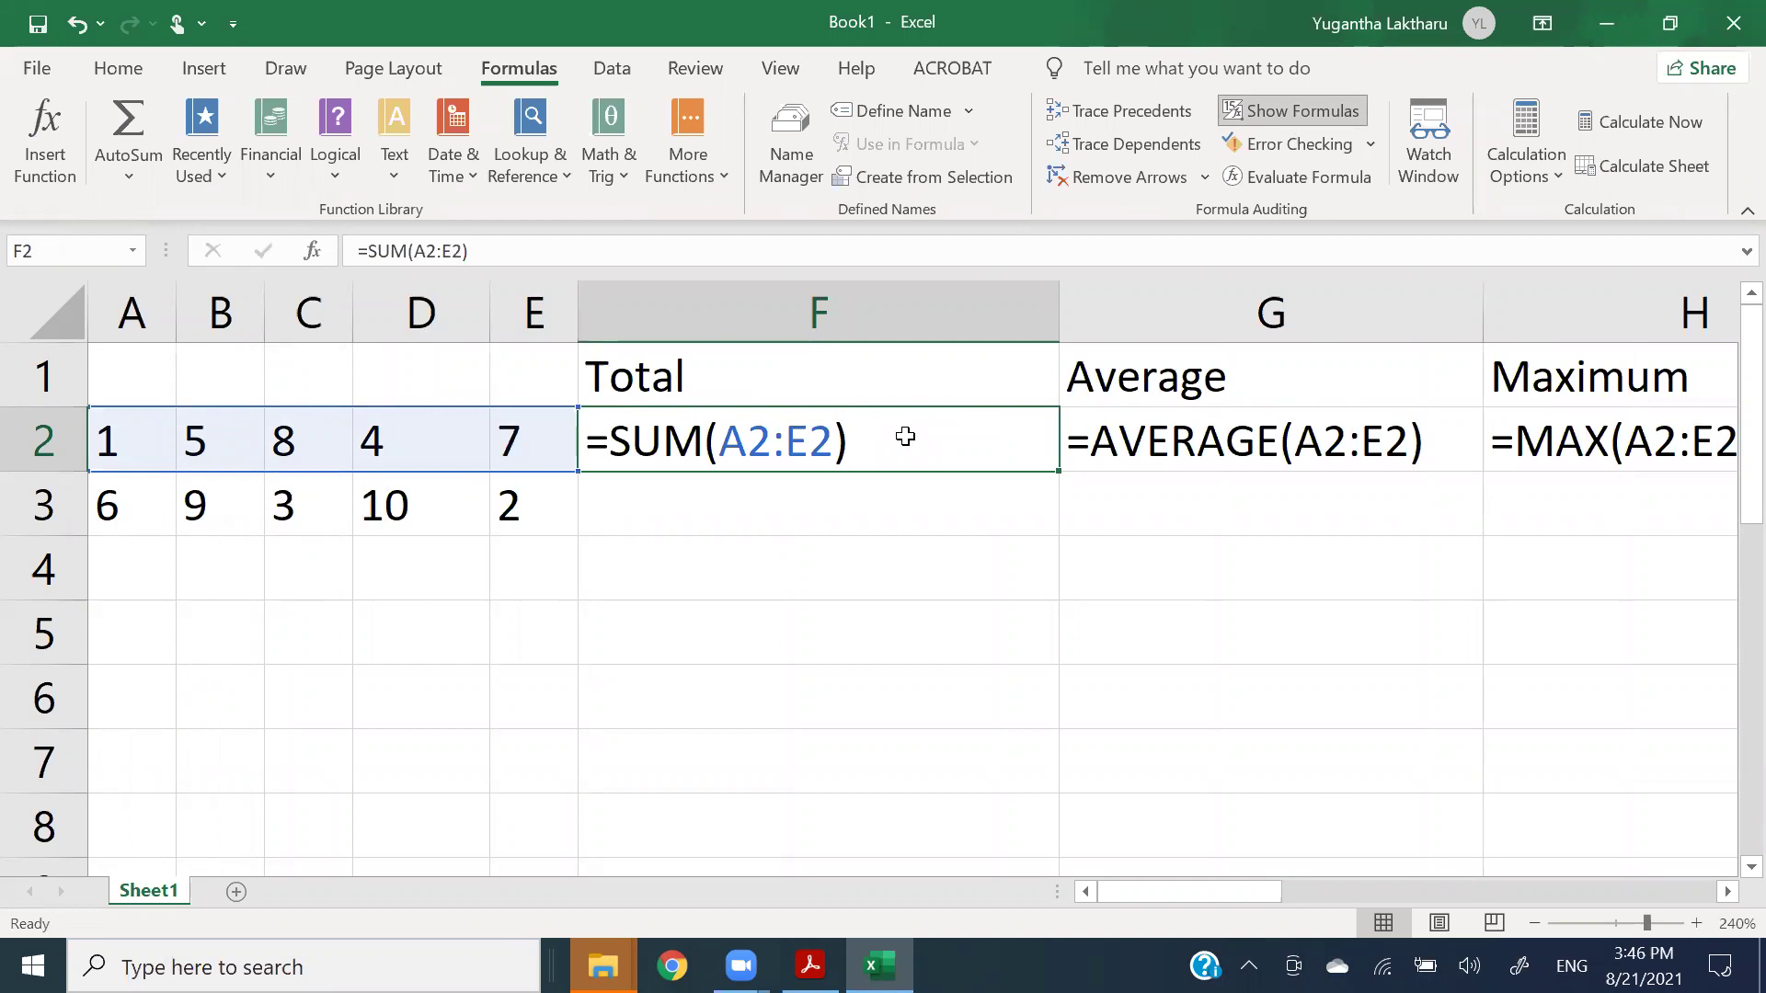
{"action": "left_click", "coordinate": [1039, 492]}
{"action": "left_click", "coordinate": [988, 431]}
{"action": "left_click_drag", "start_coordinate": [1057, 472], "coordinate": [1056, 525]}
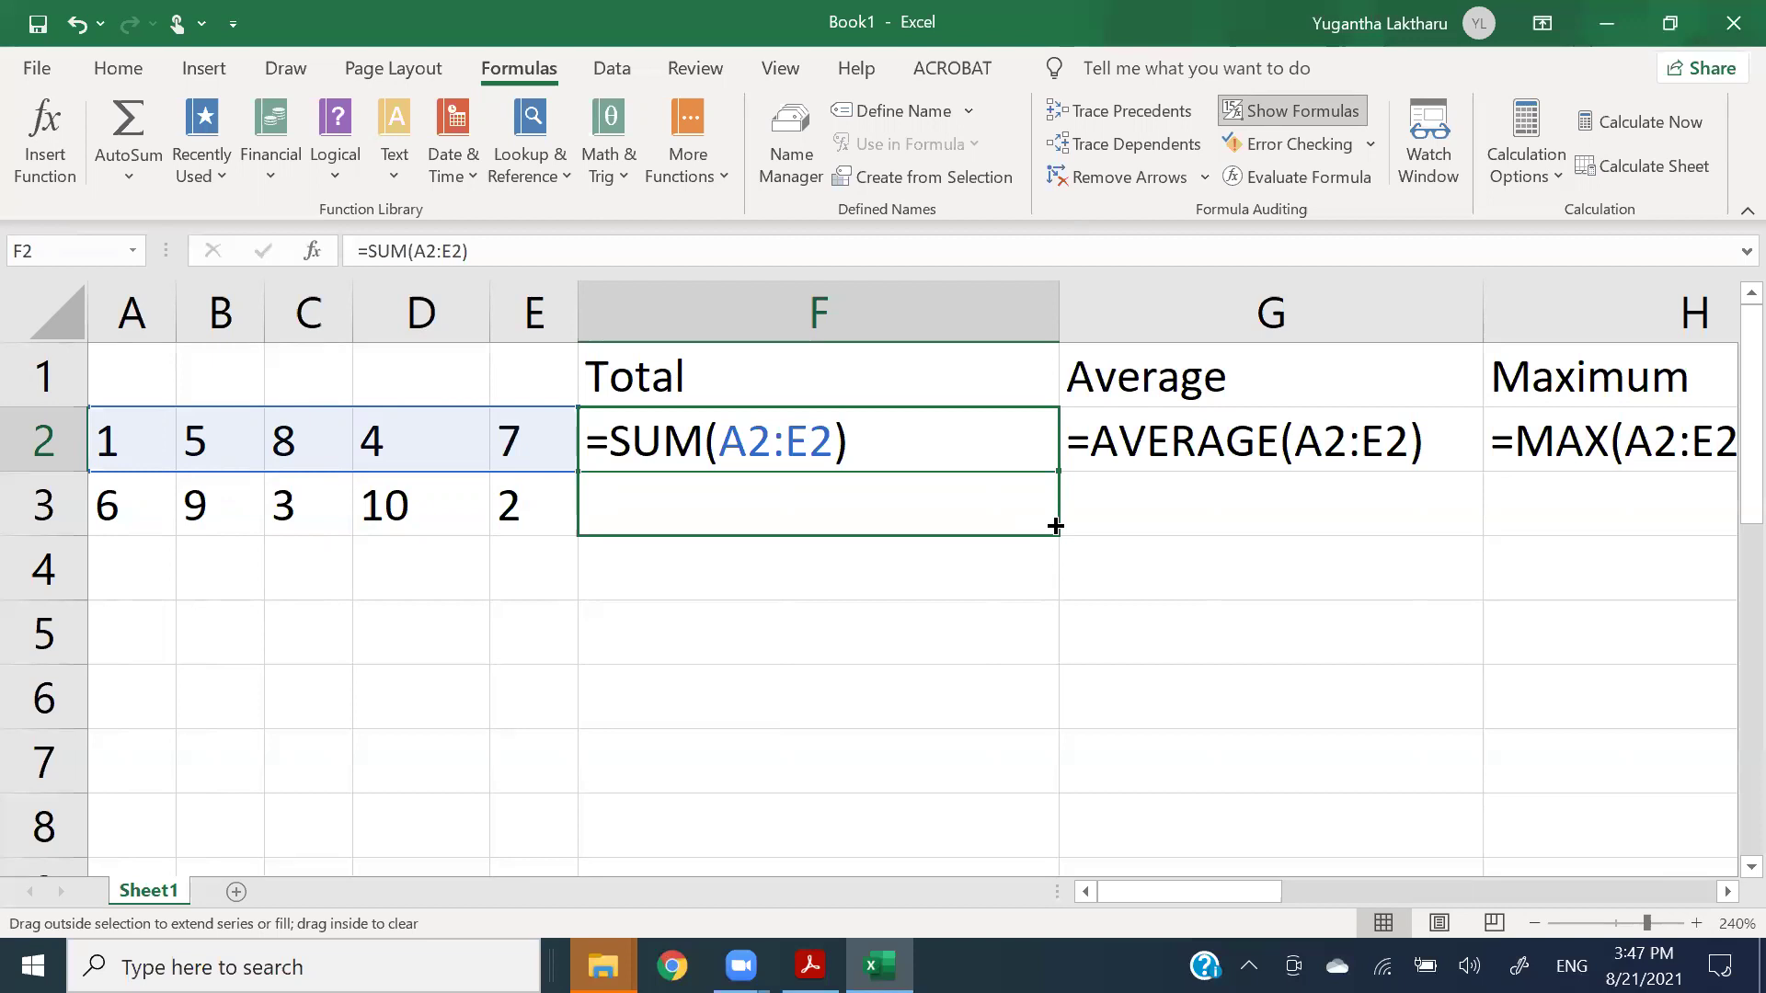
{"action": "left_click_drag", "start_coordinate": [1055, 525], "coordinate": [1050, 518]}
{"action": "left_click", "coordinate": [1000, 614]}
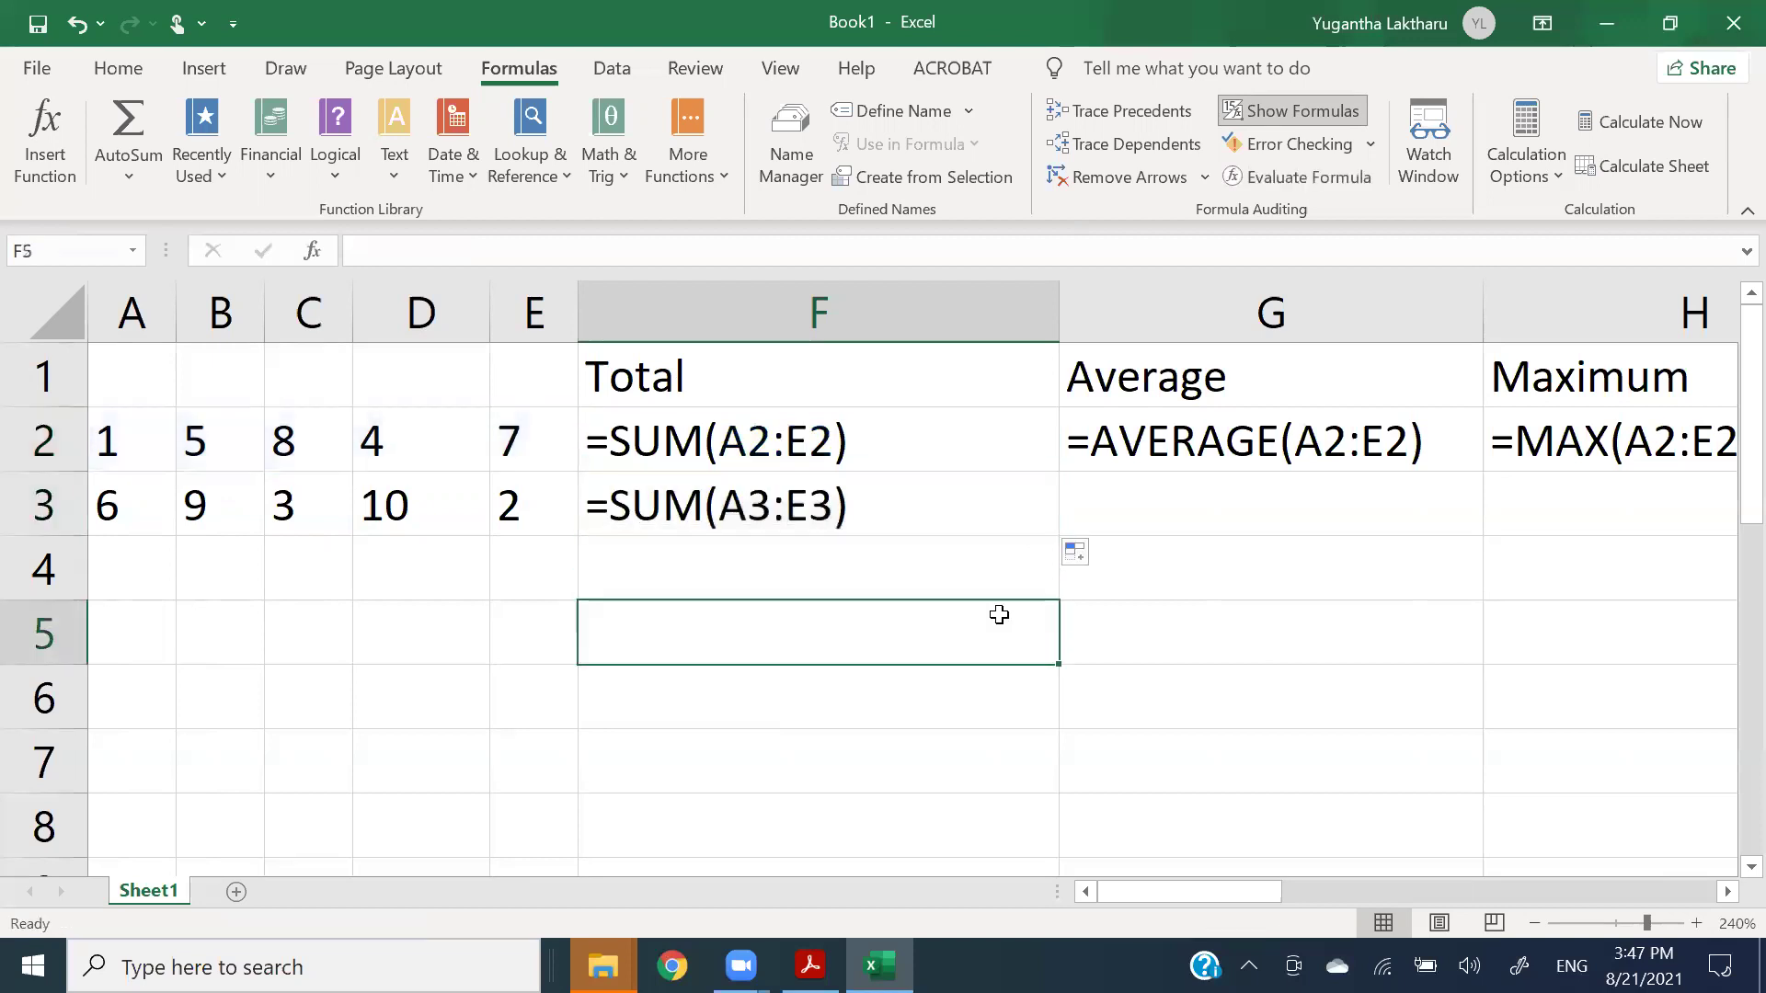
{"action": "left_click", "coordinate": [1193, 578]}
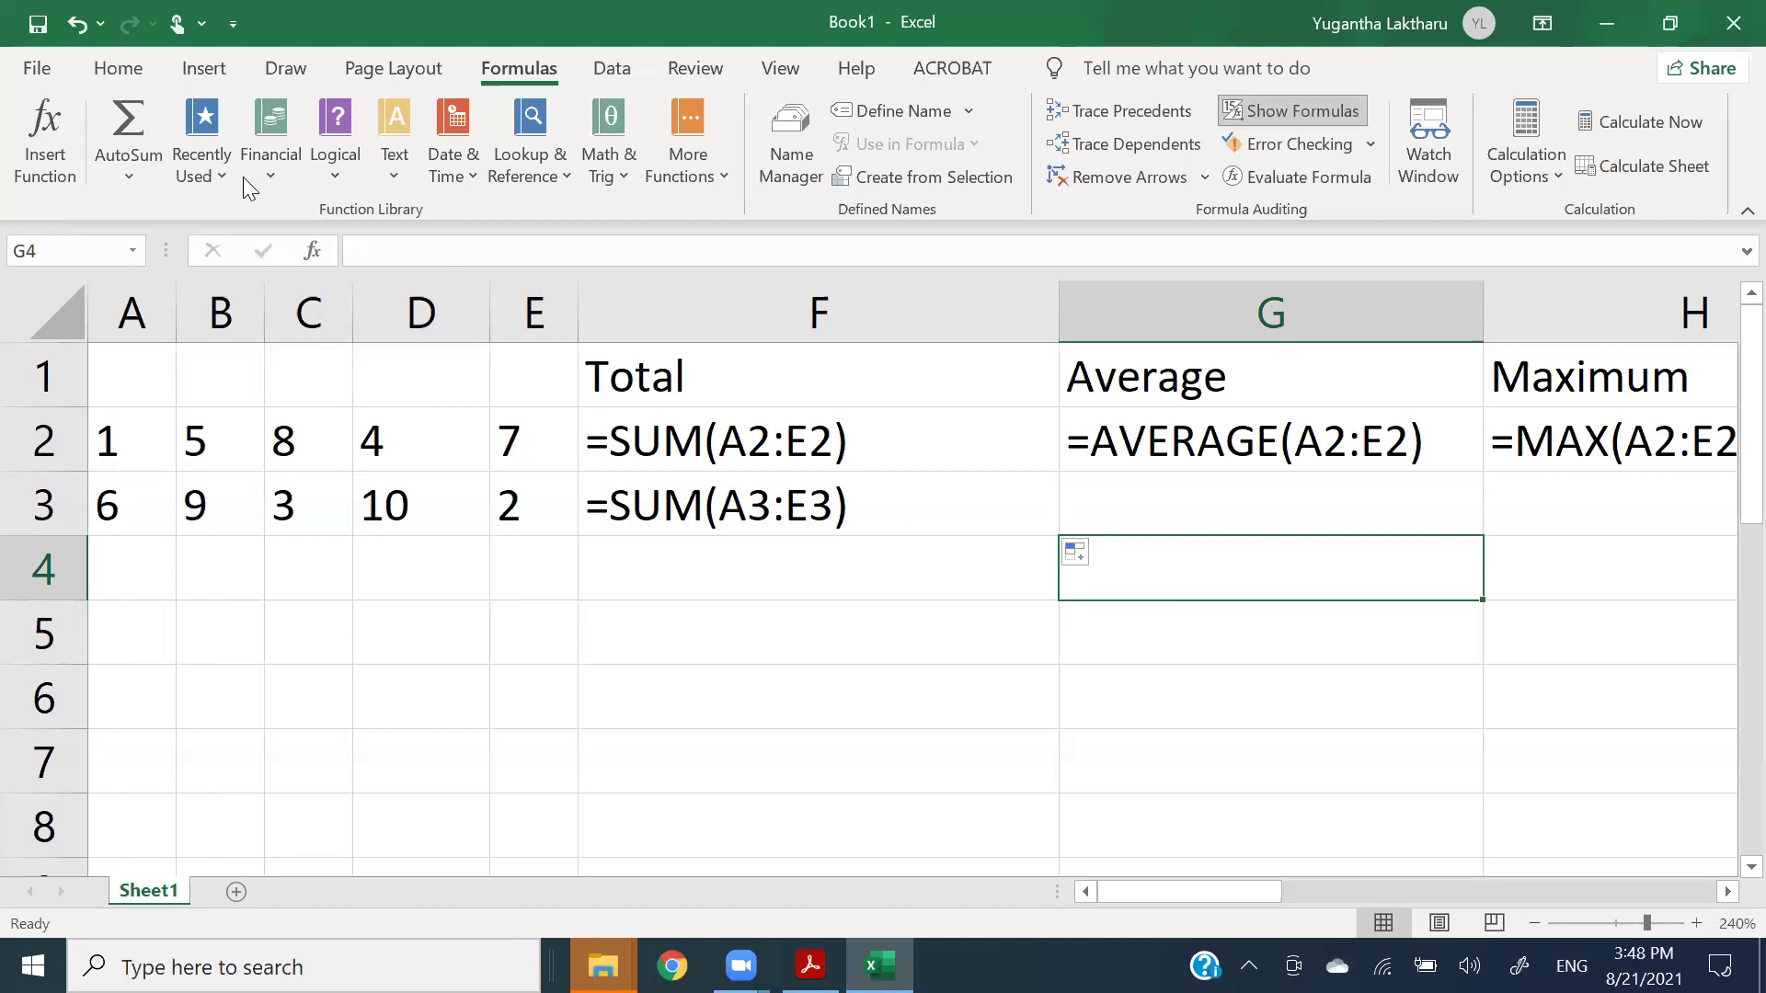
{"action": "left_click", "coordinate": [41, 74]}
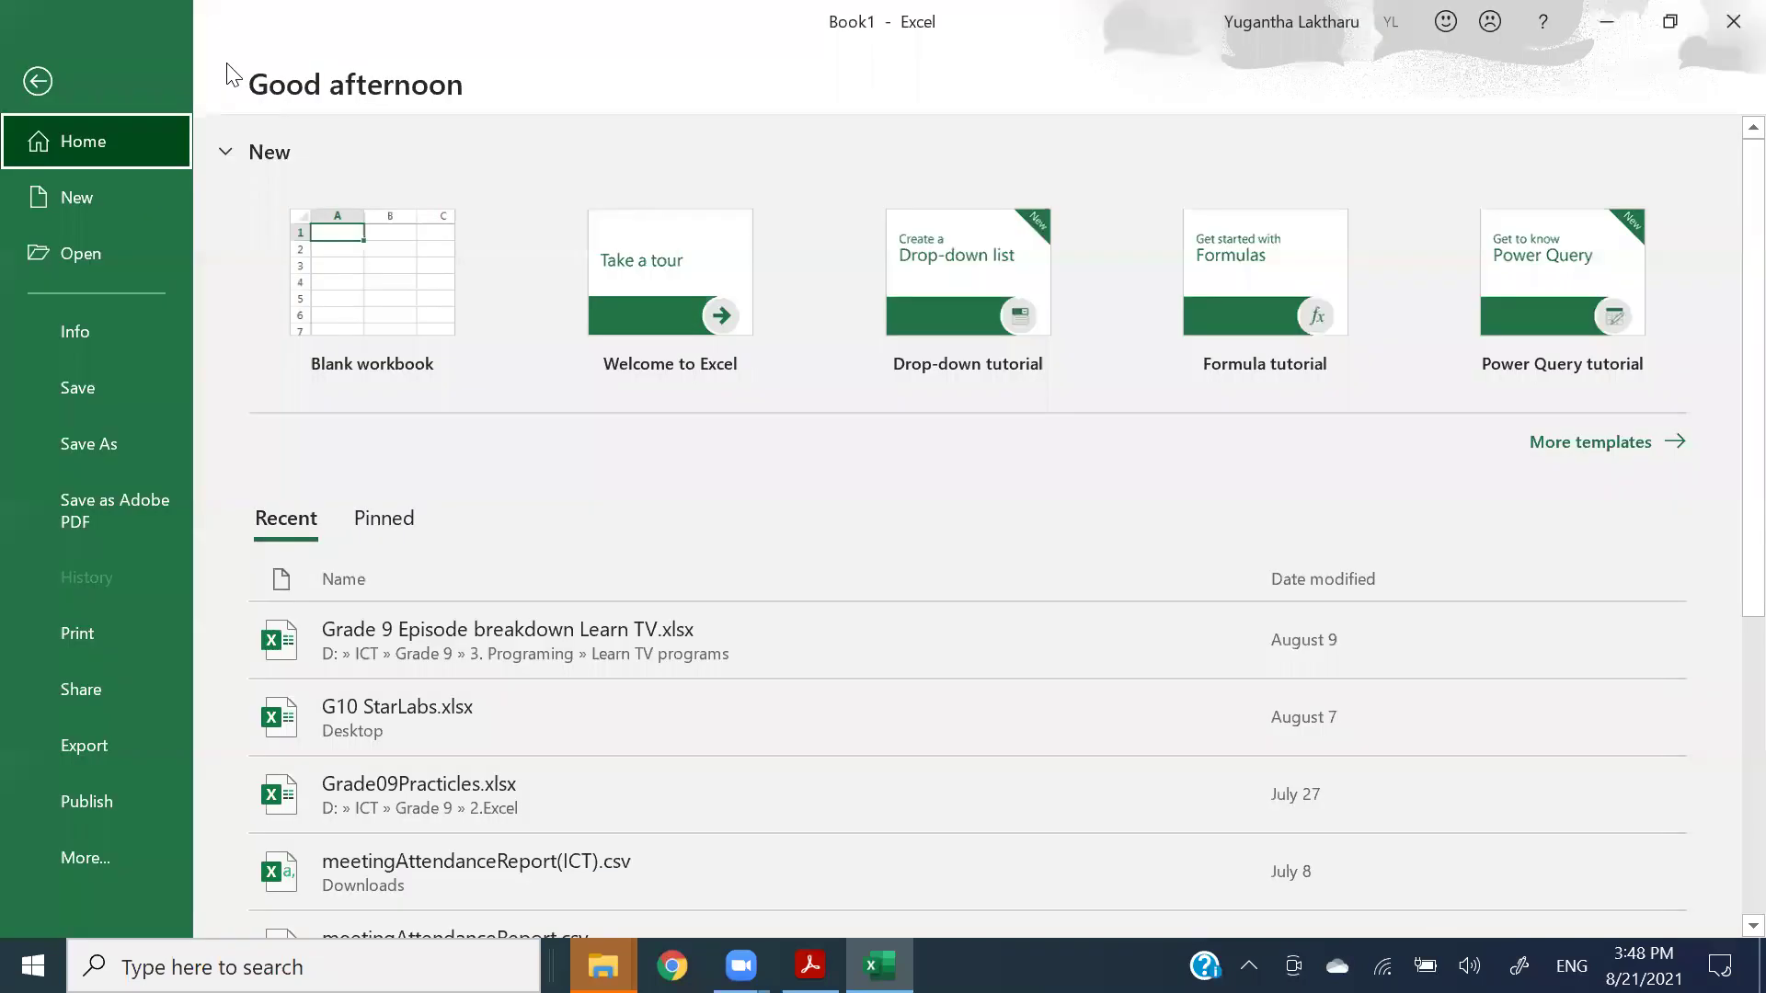
{"action": "left_click", "coordinate": [50, 81]}
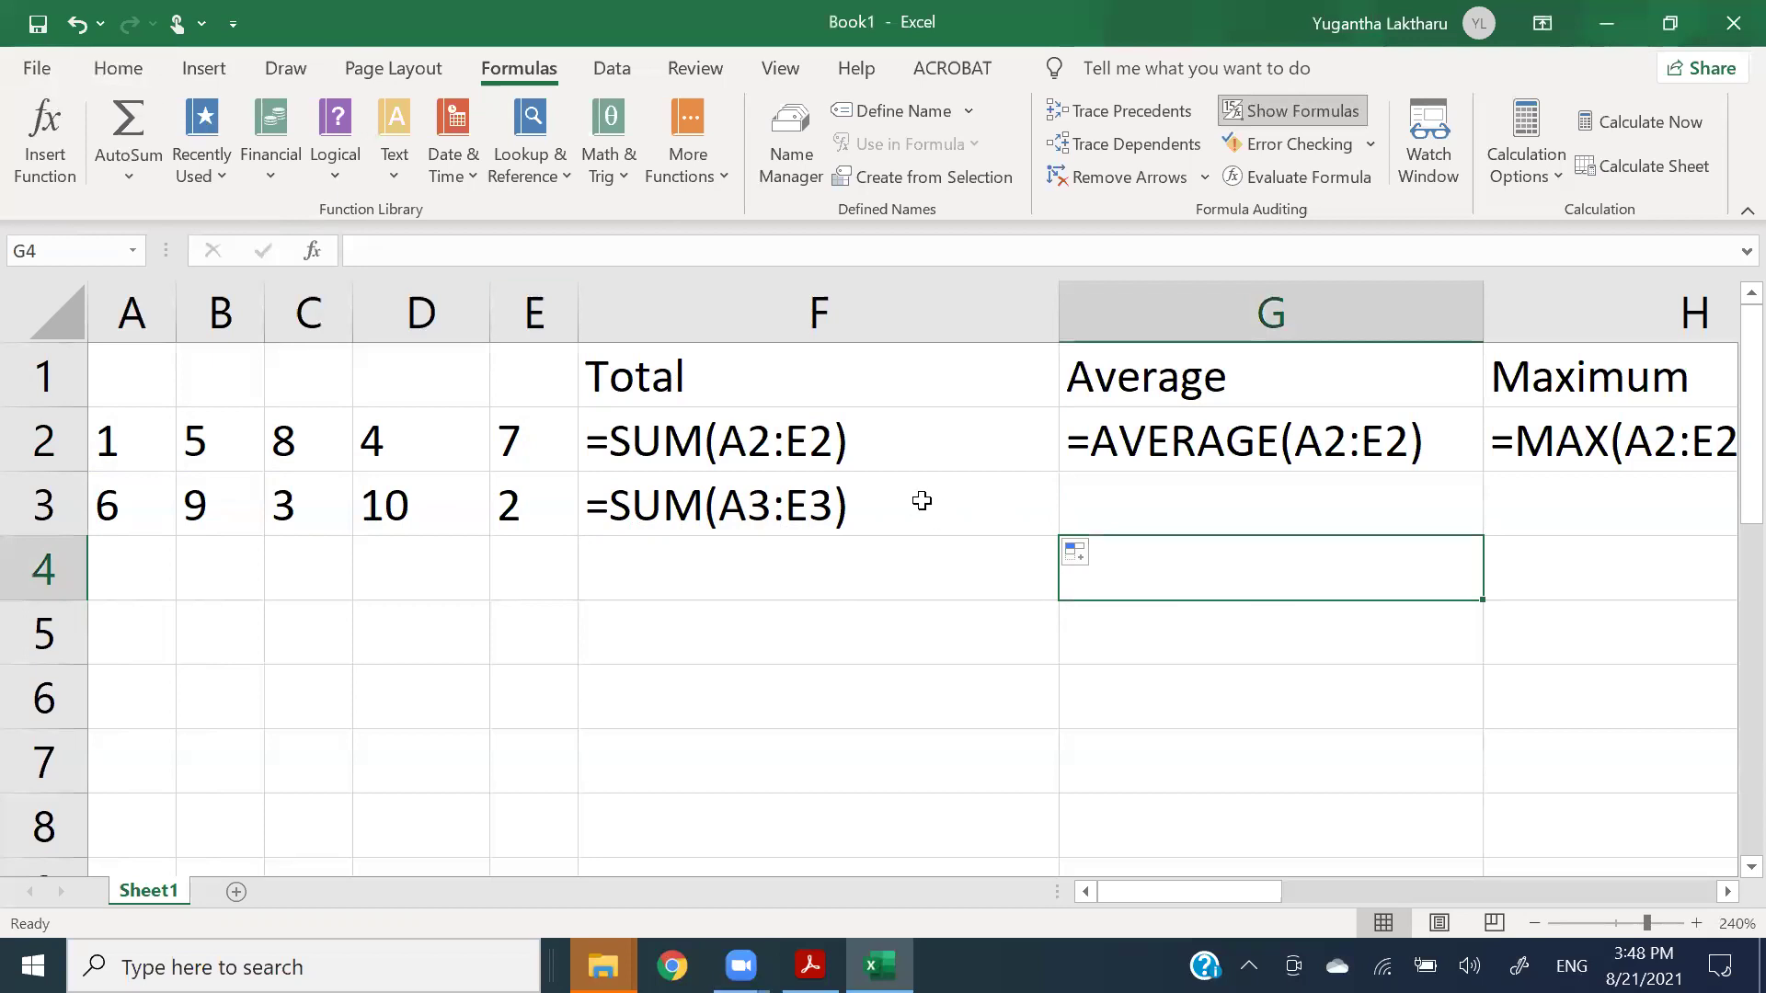
- Compare the row numbers of the start and end references in the SUM formulas of F2 and F3, leaving both formulas as they are
{"action": "left_click", "coordinate": [905, 457]}
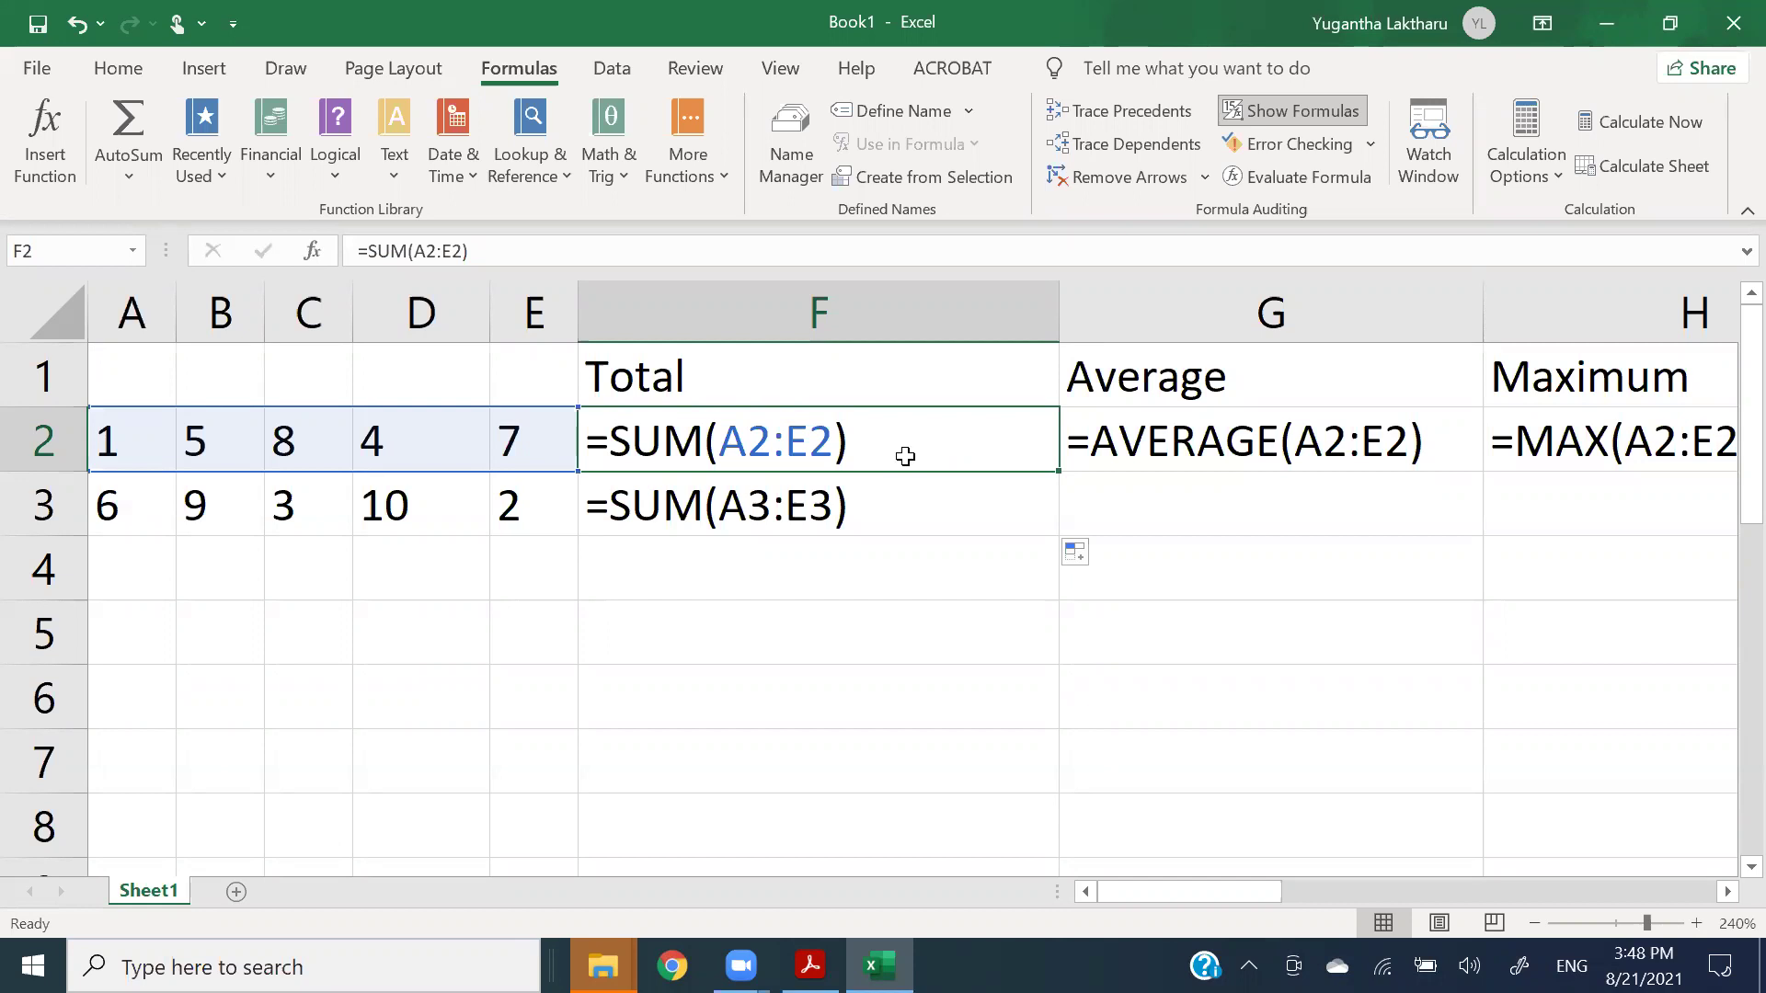
{"action": "double_click", "coordinate": [765, 453]}
{"action": "left_click_drag", "start_coordinate": [771, 454], "coordinate": [750, 457]}
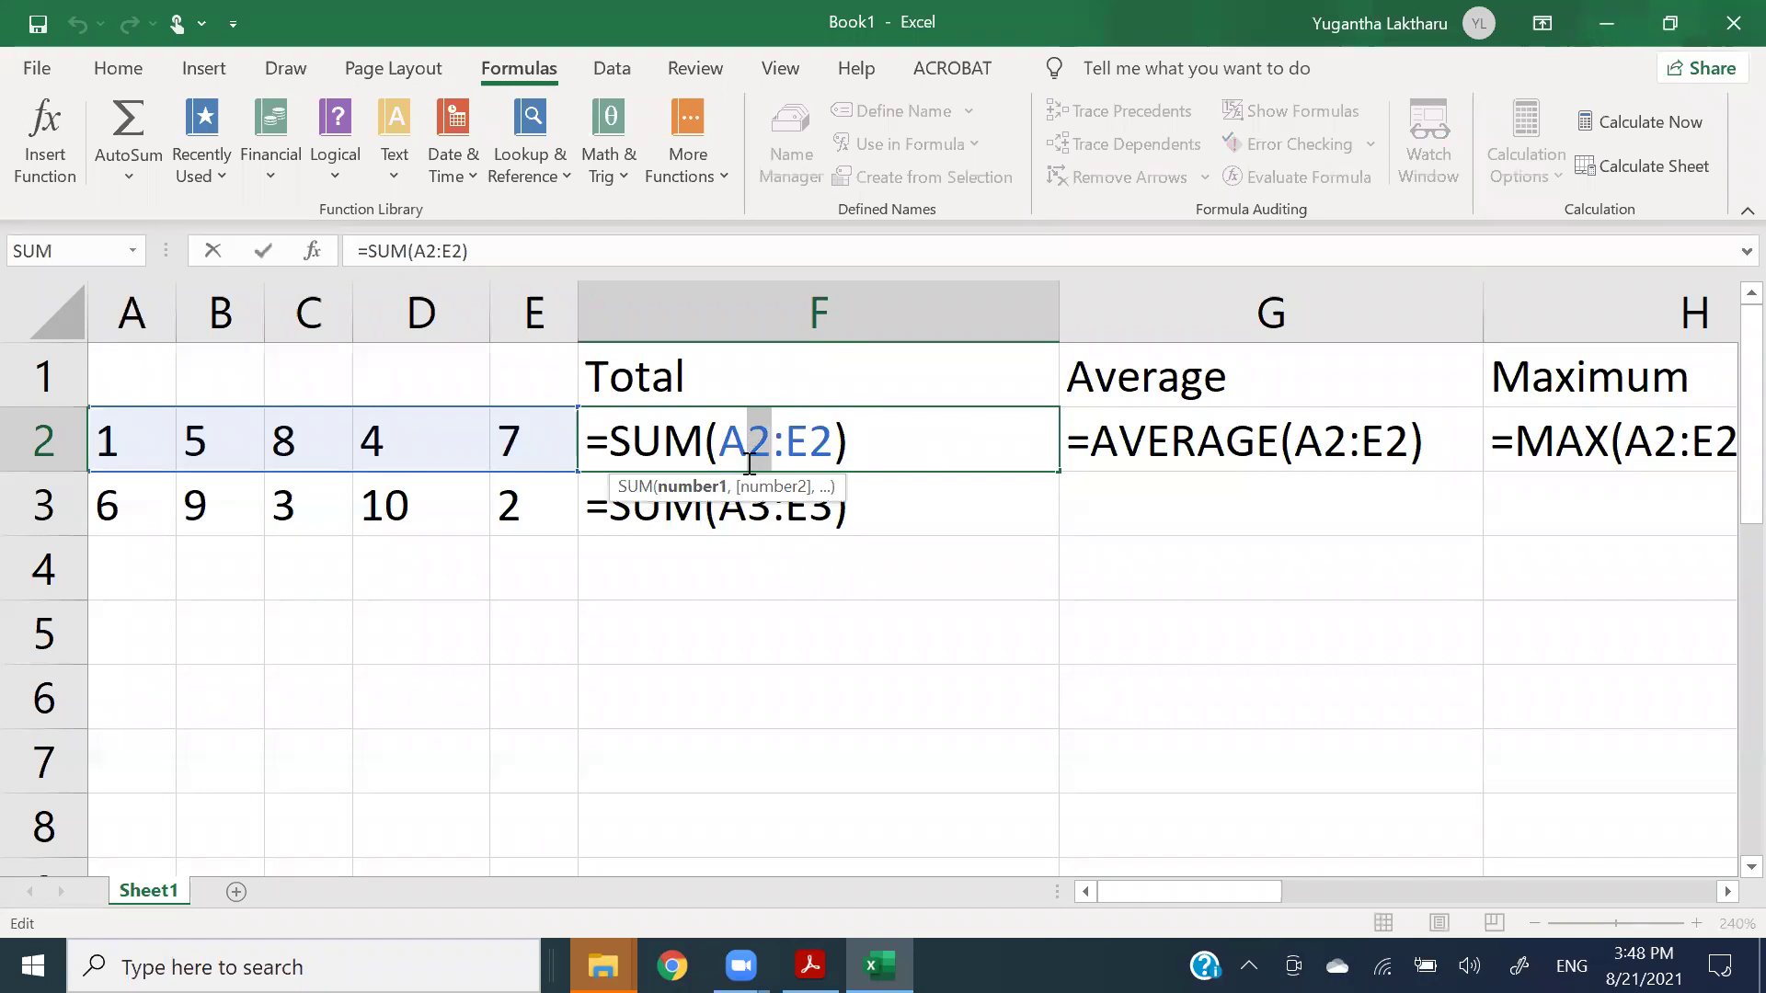
{"action": "double_click", "coordinate": [758, 513]}
{"action": "left_click_drag", "start_coordinate": [771, 515], "coordinate": [747, 515]}
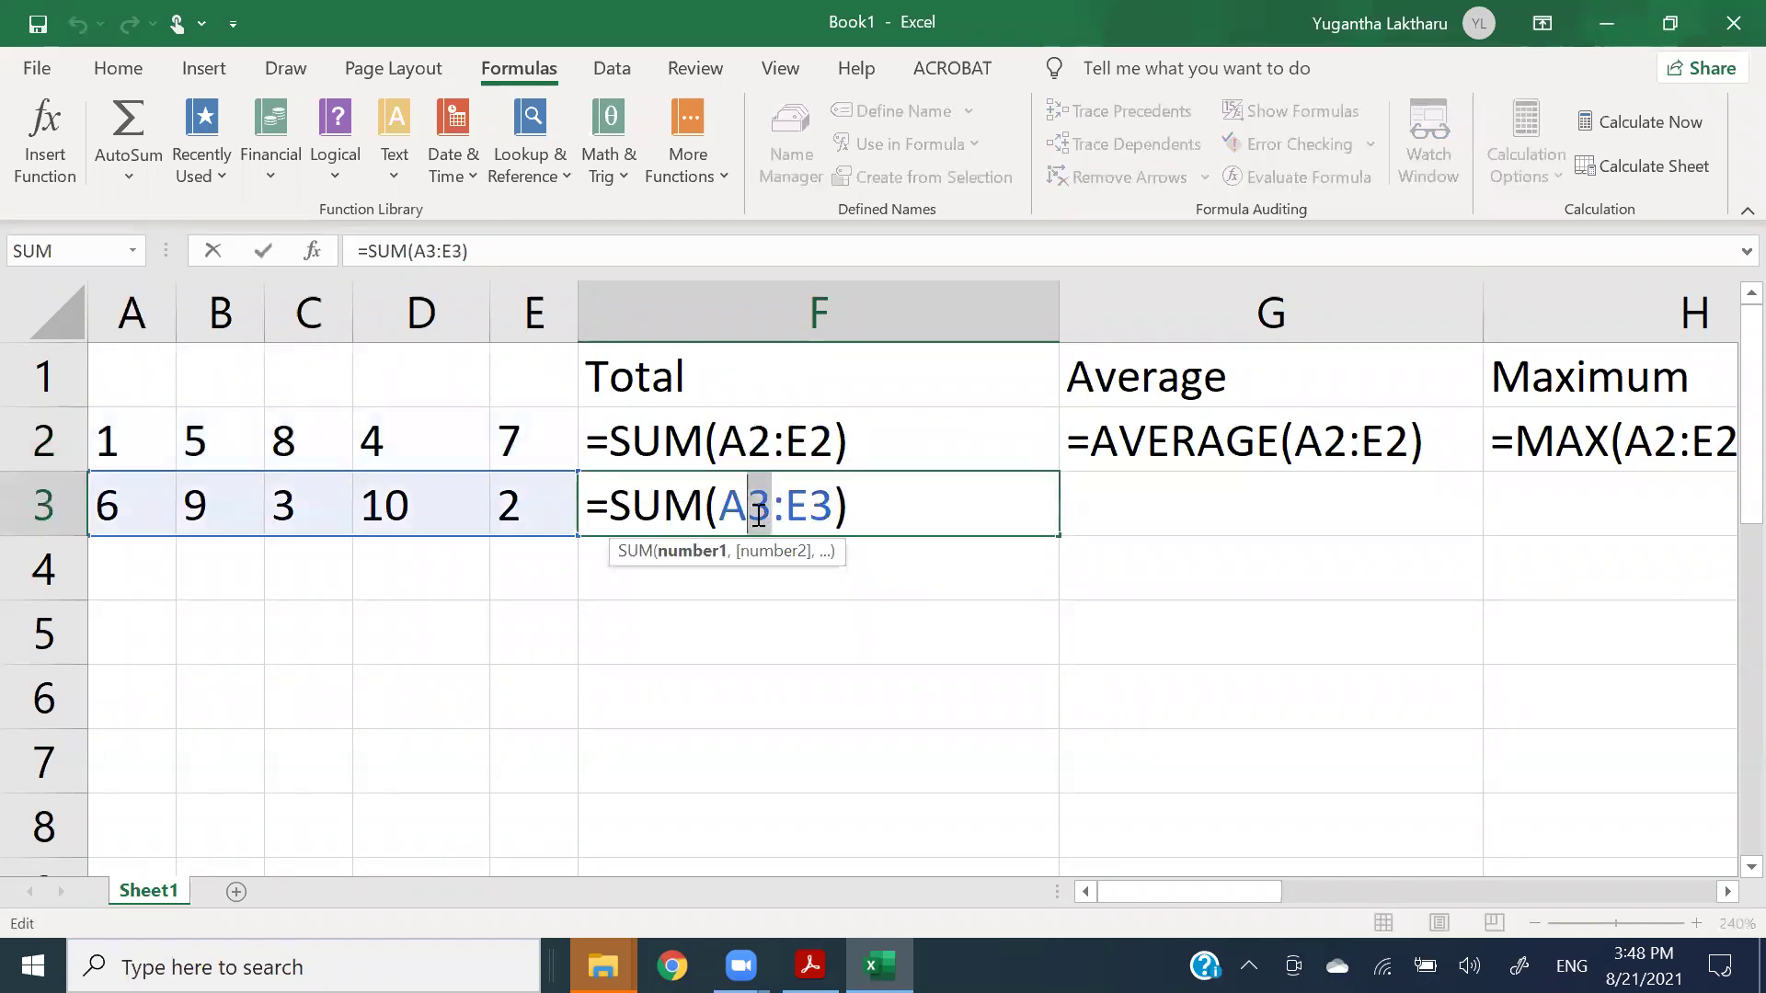
{"action": "double_click", "coordinate": [814, 449]}
{"action": "left_click_drag", "start_coordinate": [833, 446], "coordinate": [807, 445]}
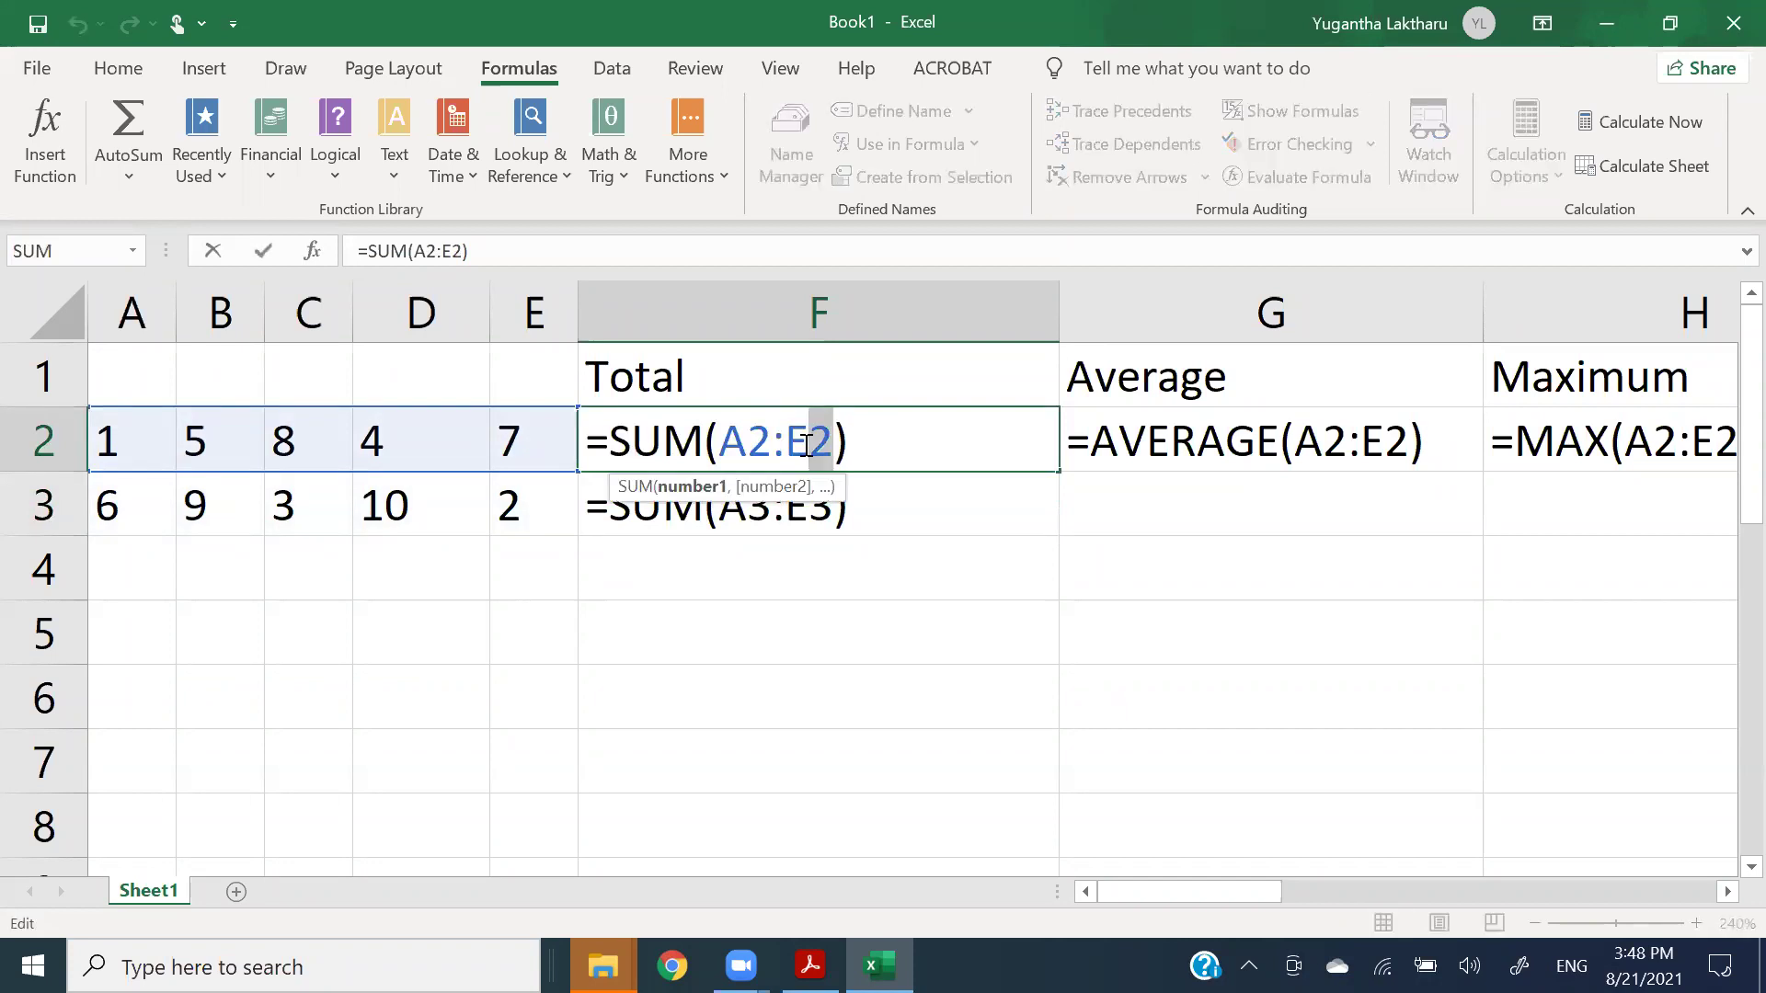
{"action": "double_click", "coordinate": [816, 512]}
{"action": "left_click_drag", "start_coordinate": [832, 508], "coordinate": [812, 509]}
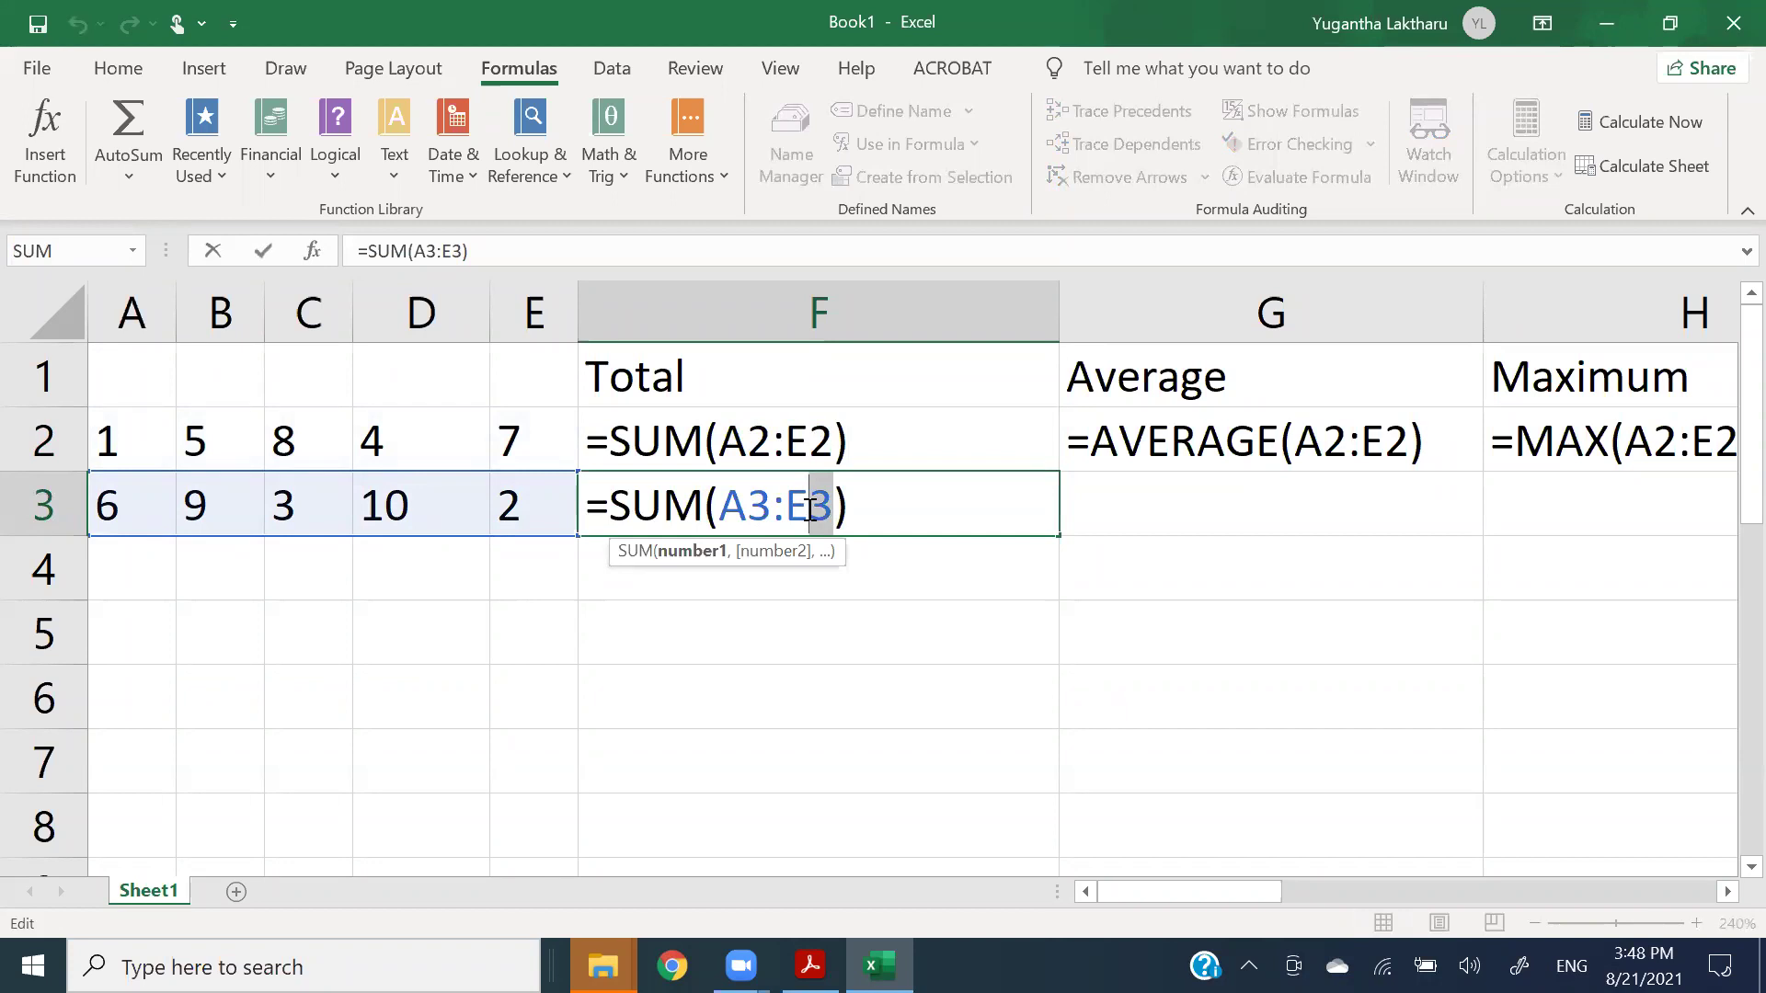
{"action": "key", "text": "Return"}
- Examine which cell ranges the total formulas in F2 and F3 refer to by selecting each in turn
{"action": "left_click", "coordinate": [836, 442]}
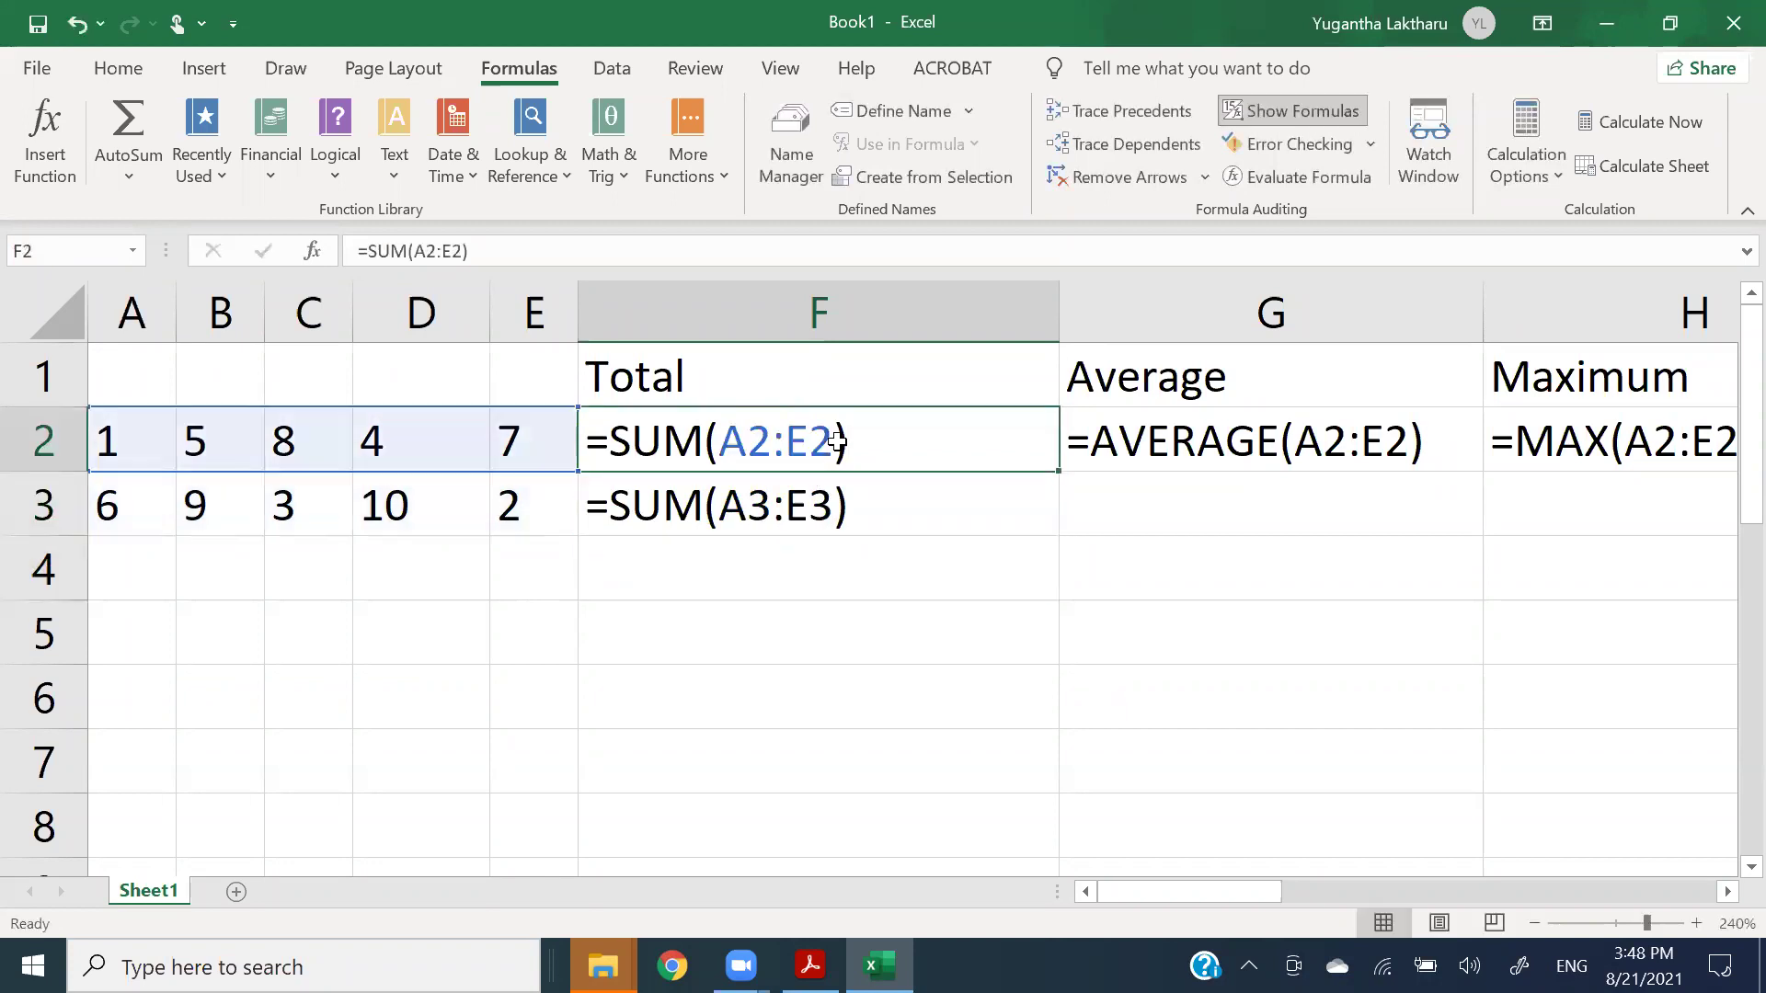
{"action": "left_click", "coordinate": [910, 511]}
{"action": "left_click", "coordinate": [936, 445]}
{"action": "left_click", "coordinate": [943, 533]}
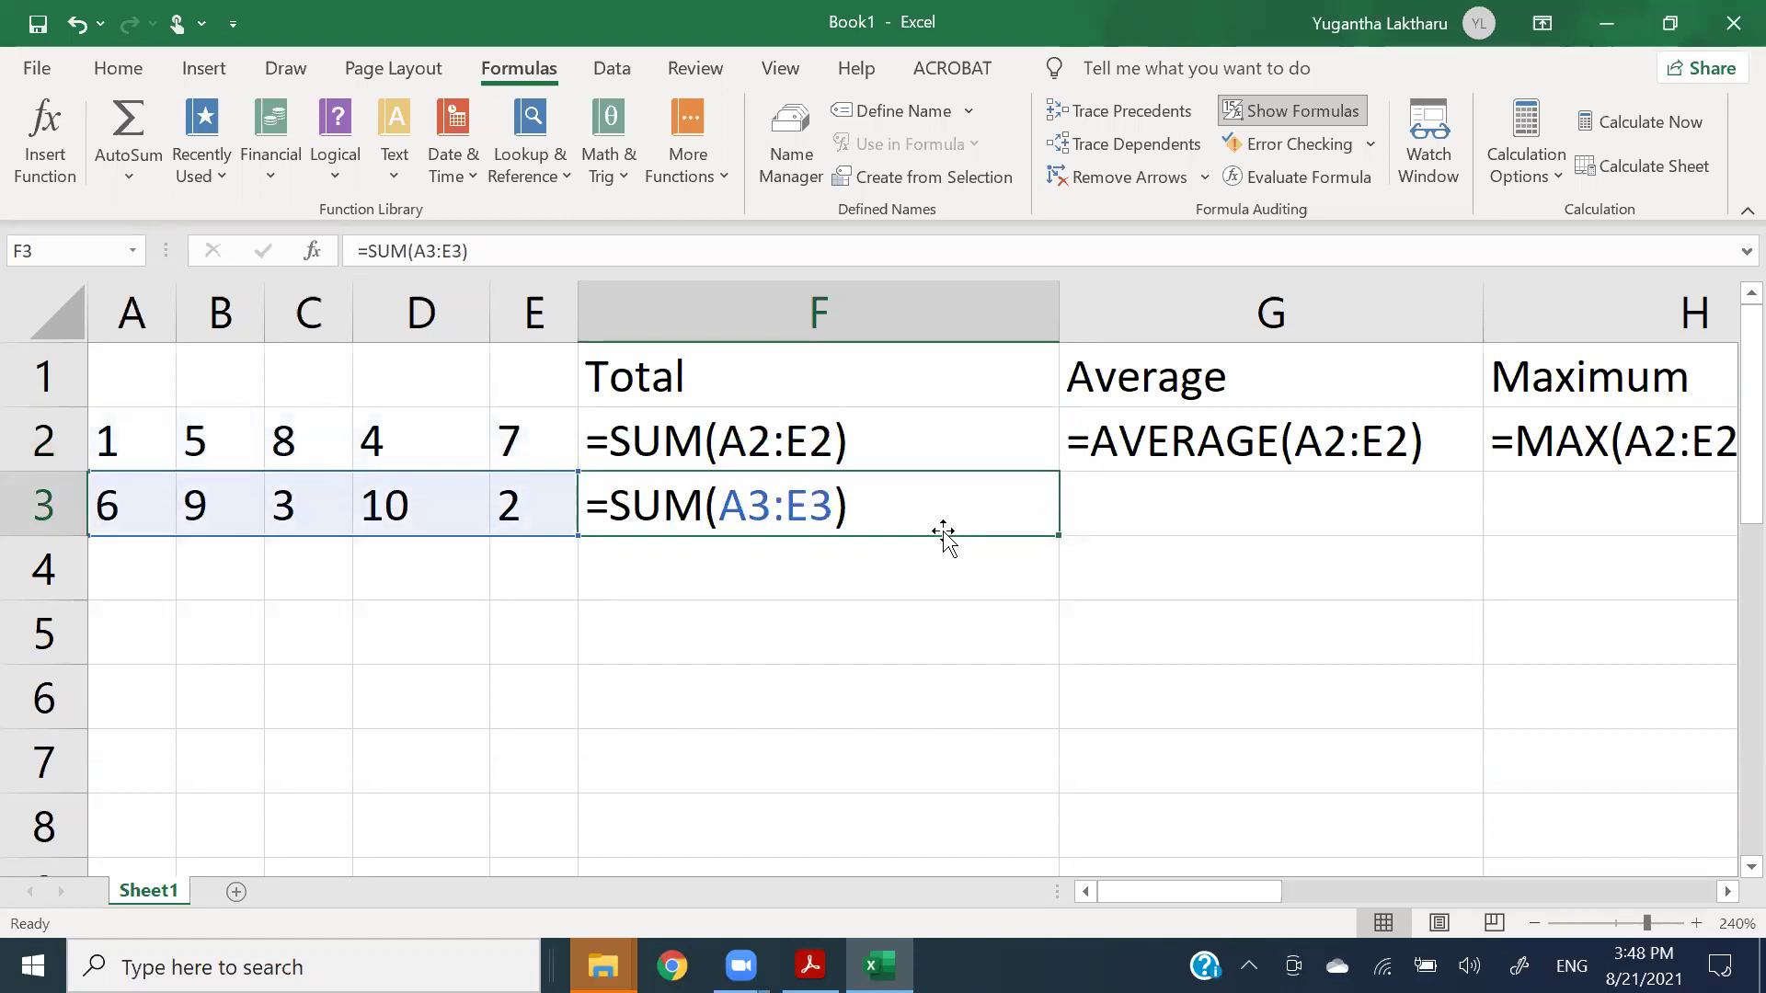
{"action": "left_click", "coordinate": [942, 447]}
{"action": "left_click", "coordinate": [929, 511]}
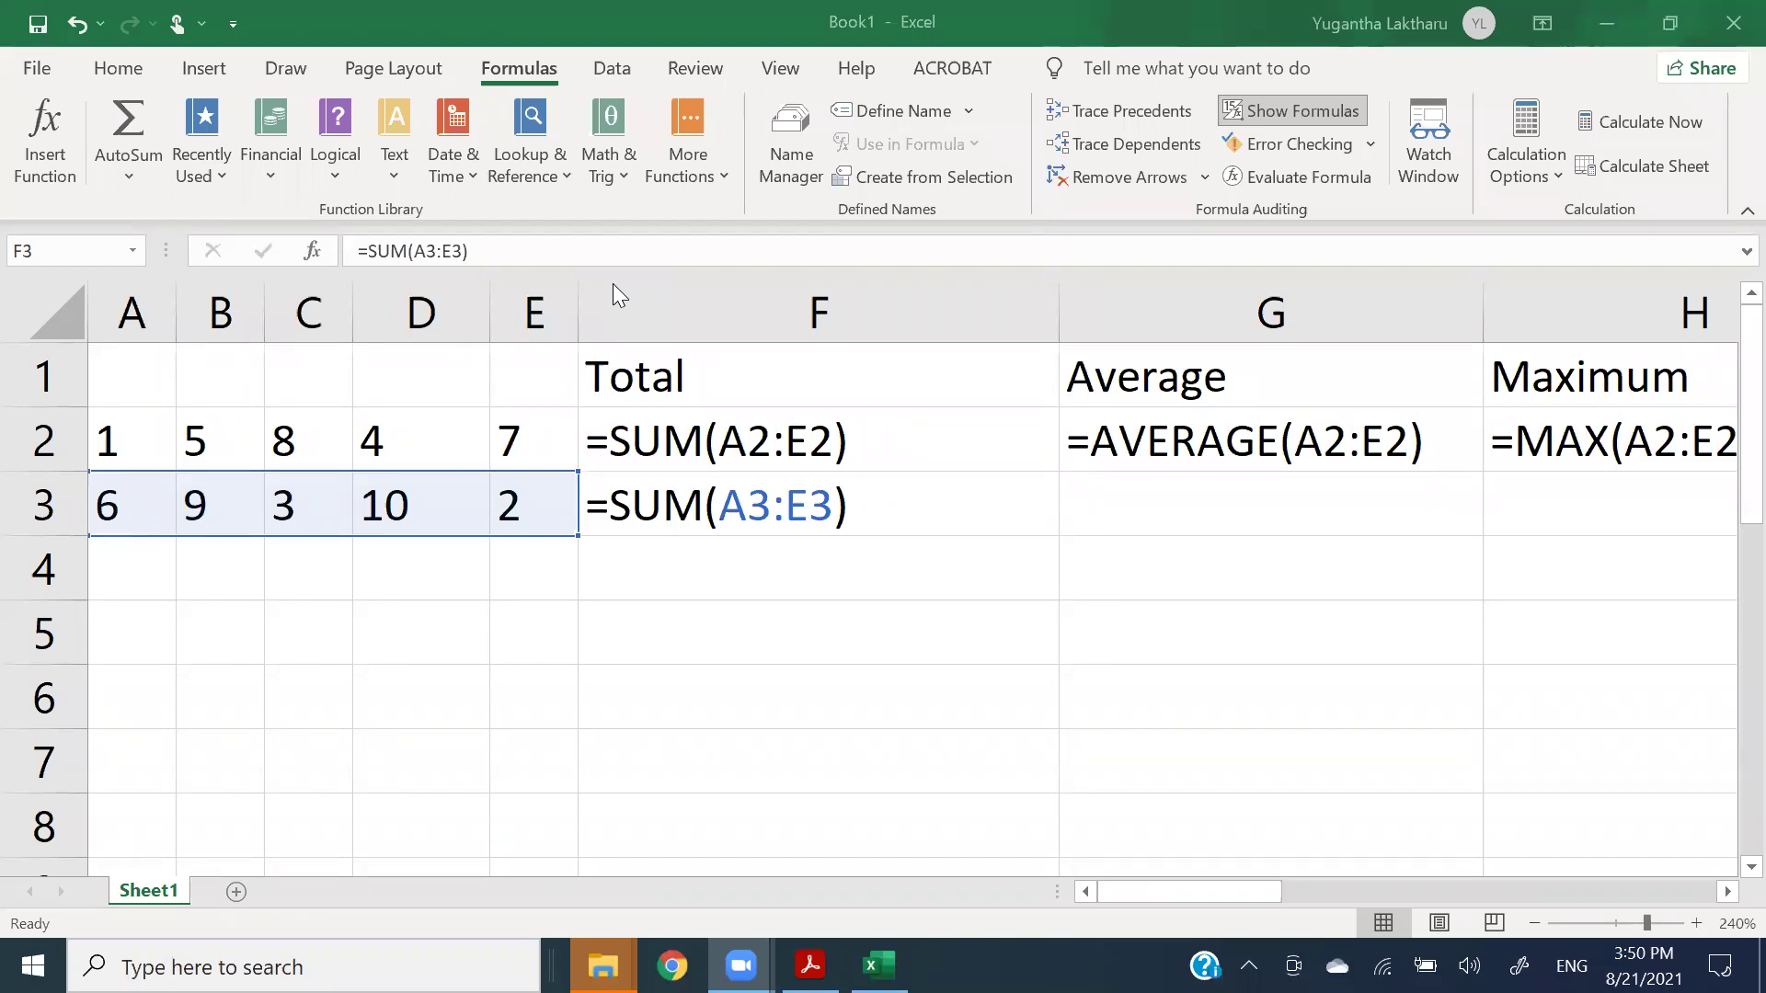
{"action": "left_click", "coordinate": [743, 487]}
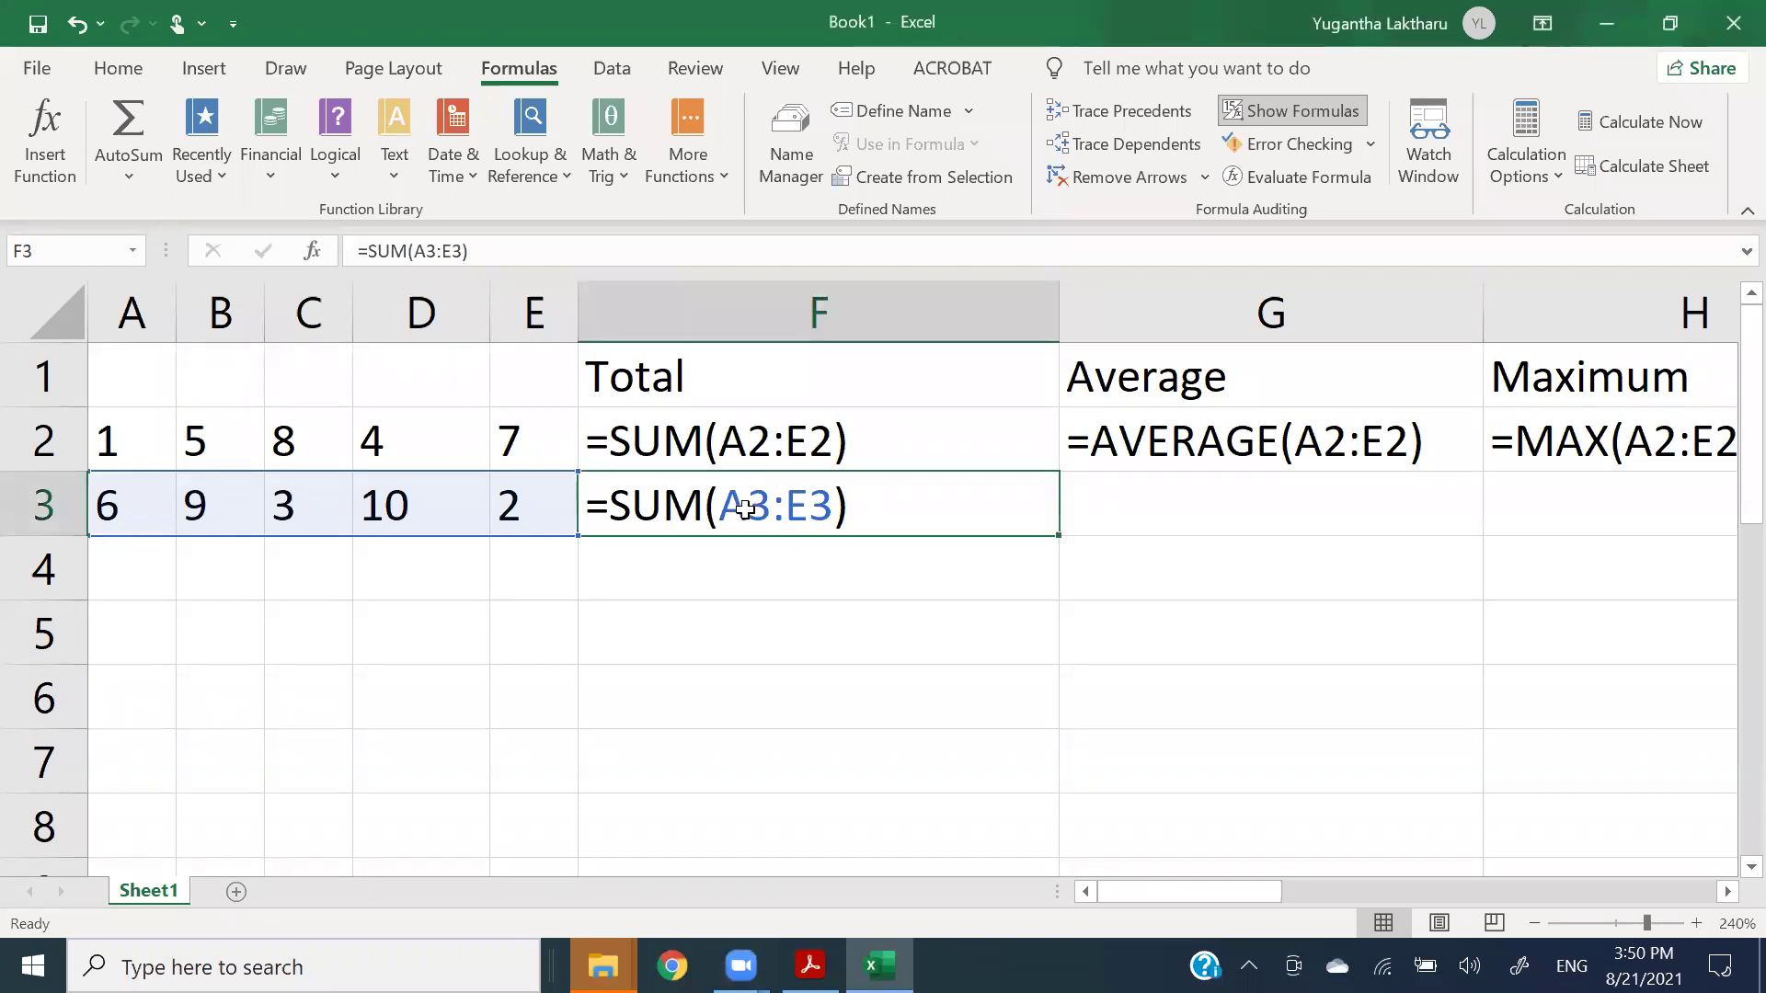
{"action": "left_click", "coordinate": [721, 585]}
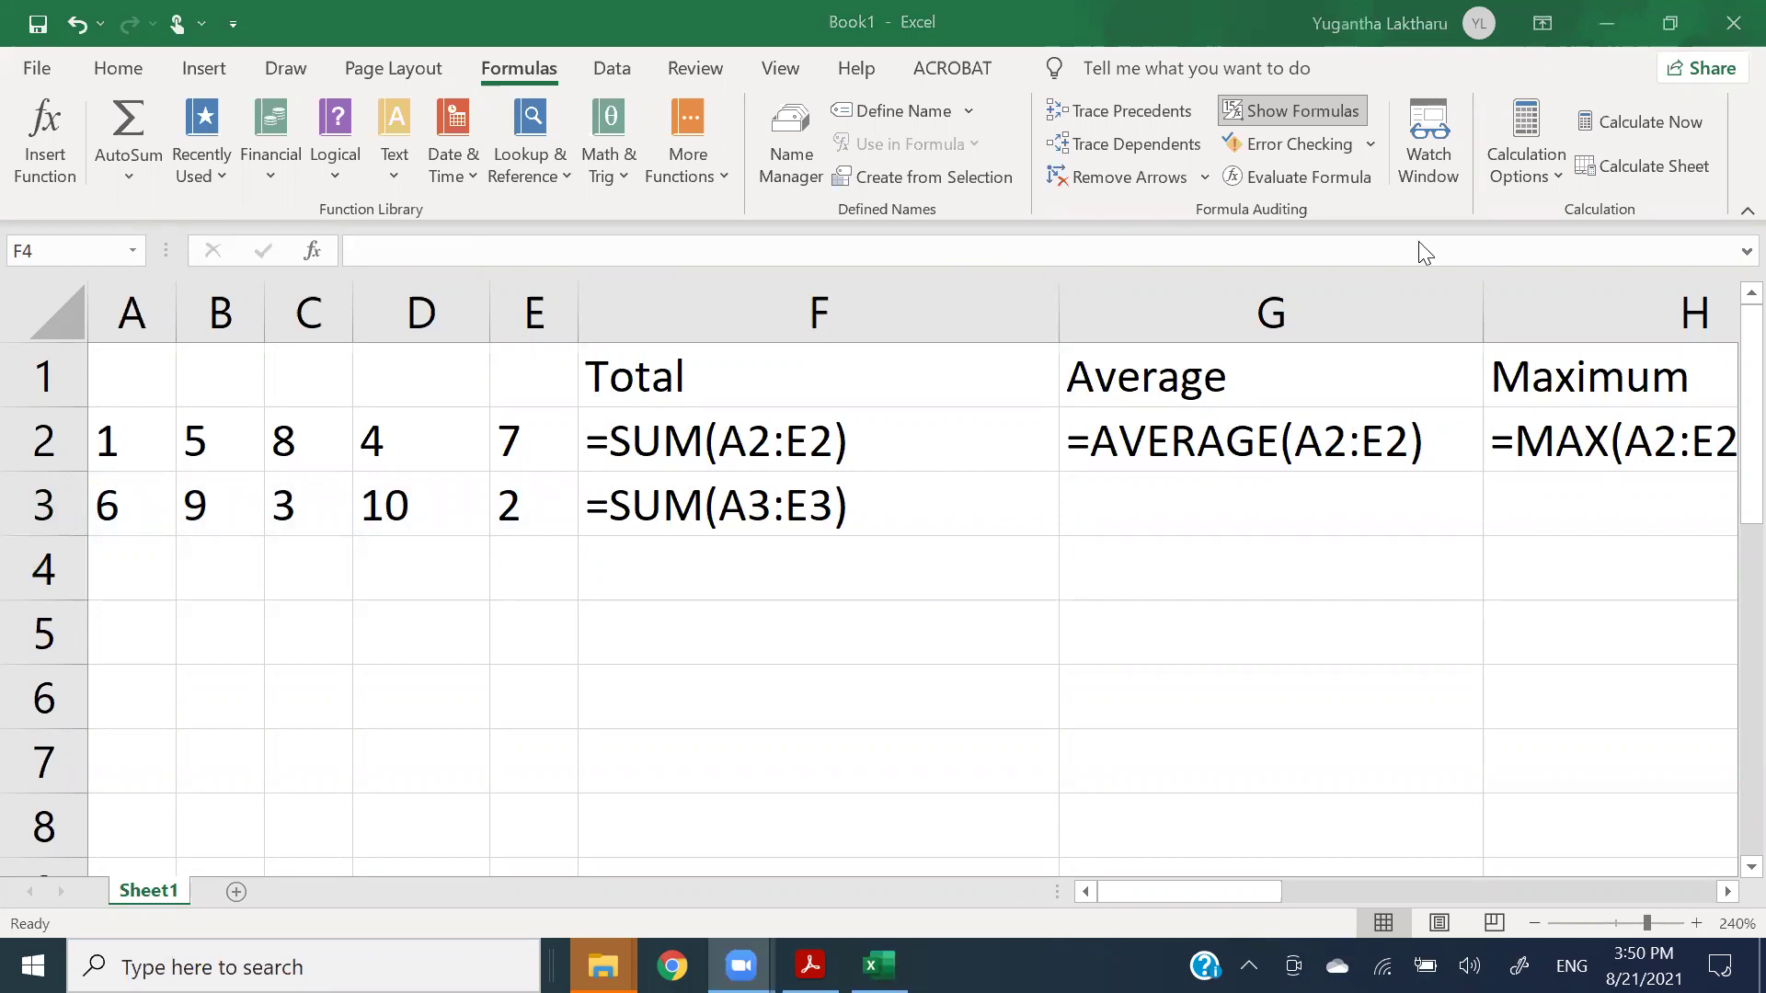
{"action": "left_click", "coordinate": [724, 569]}
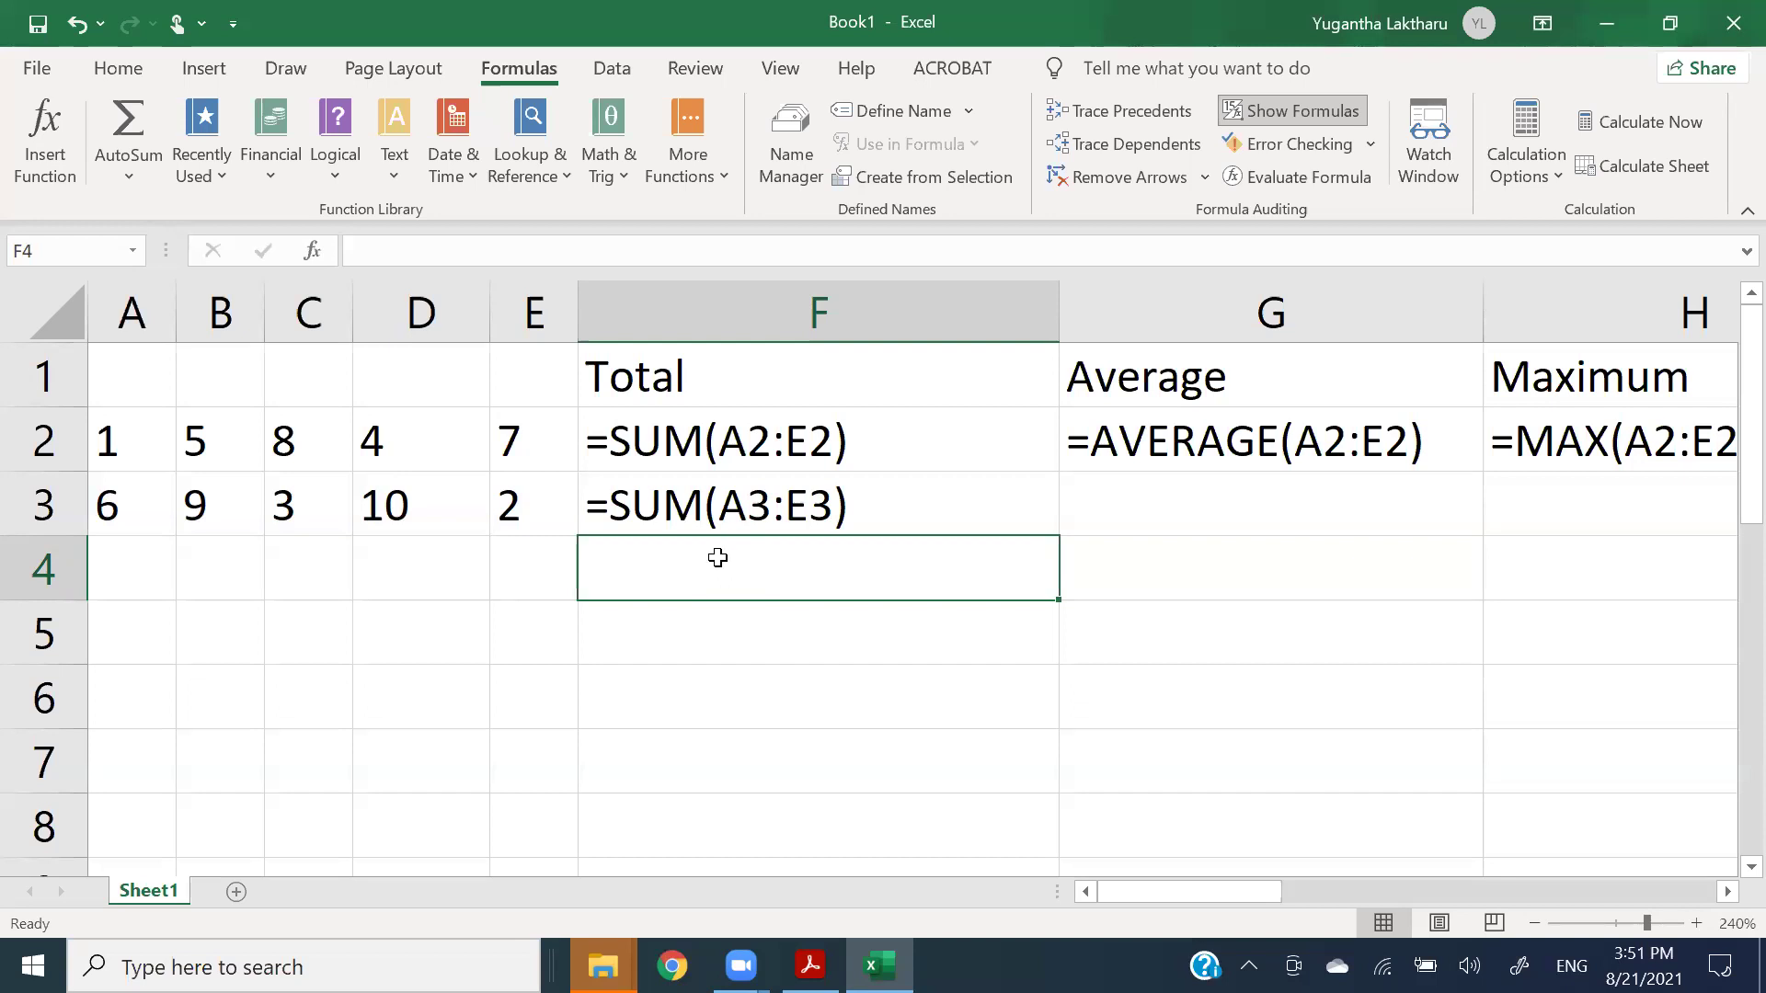
{"action": "left_click", "coordinate": [710, 499]}
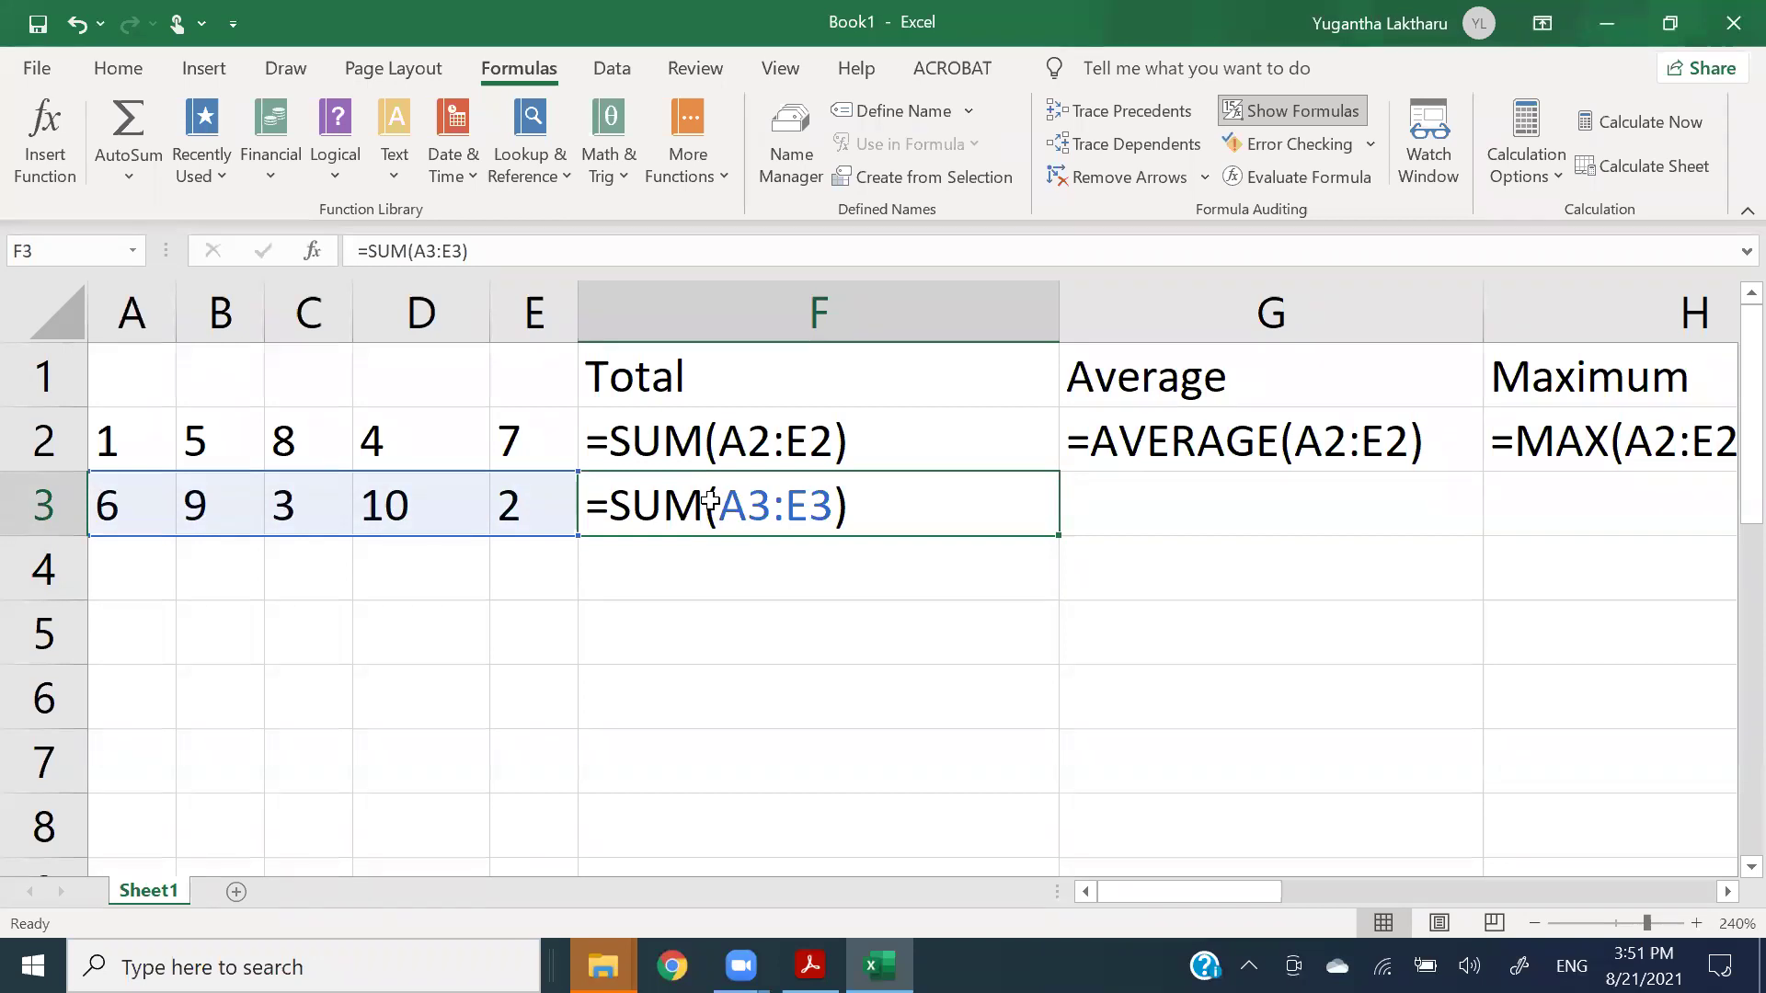
{"action": "left_click", "coordinate": [679, 765]}
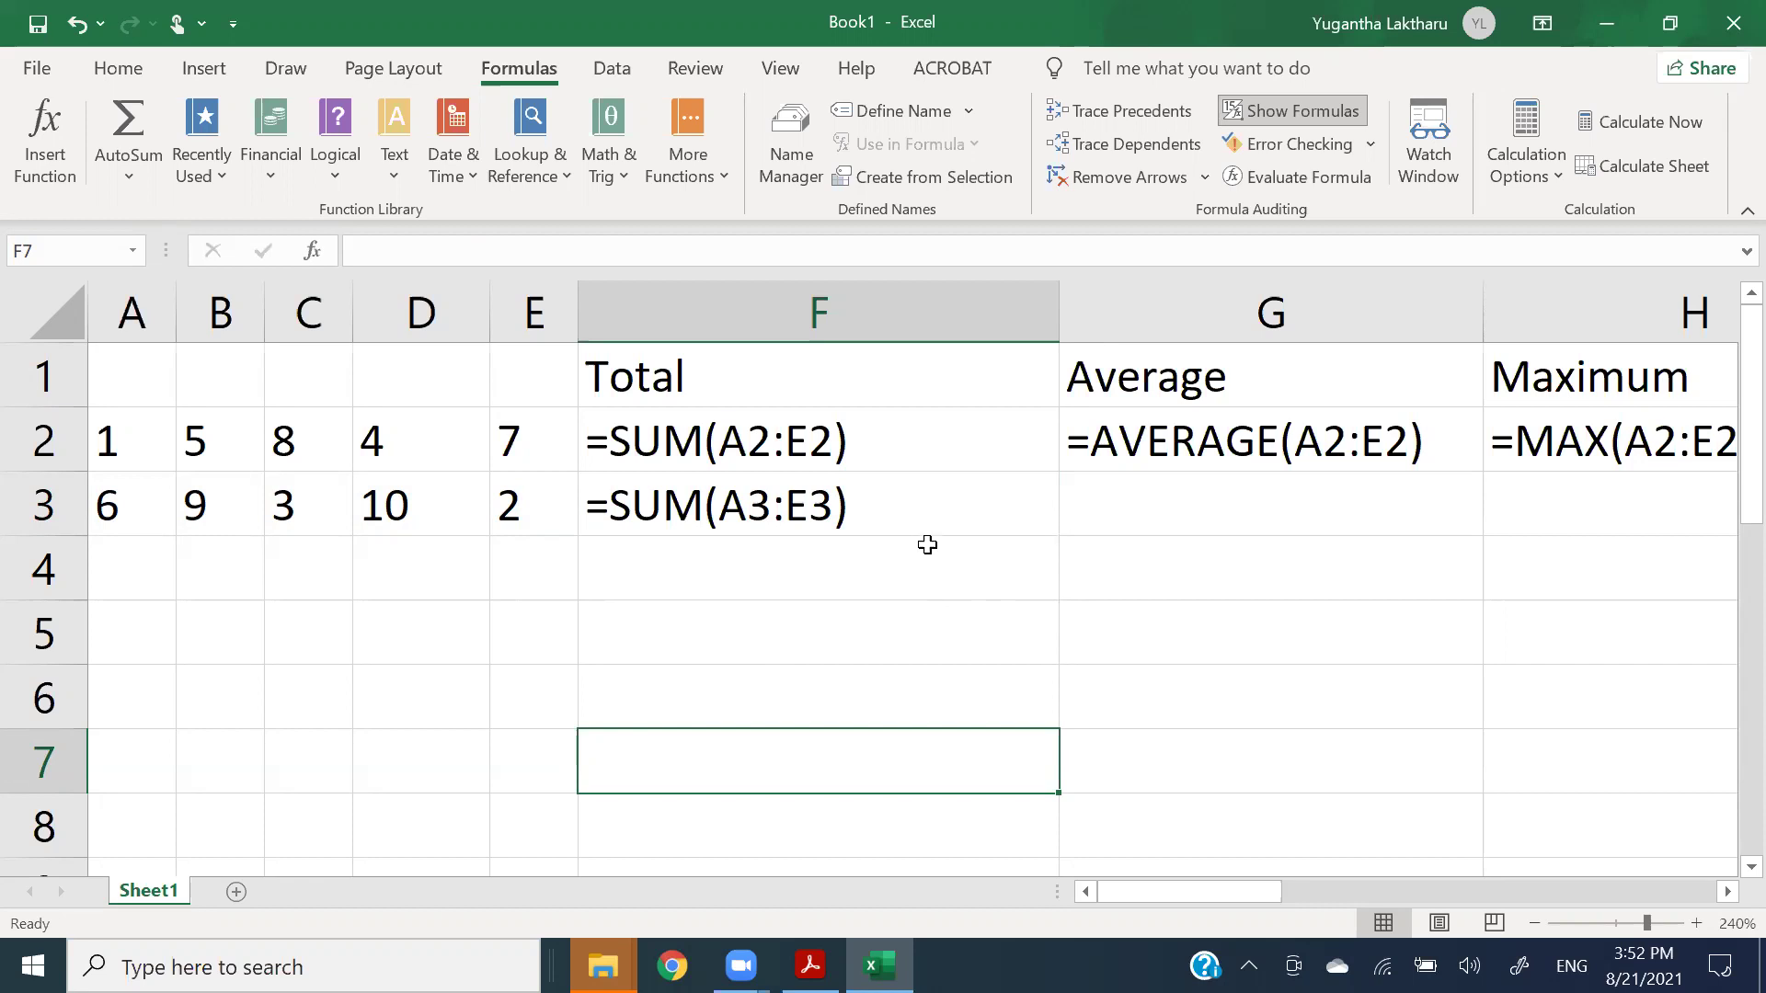
{"action": "left_click", "coordinate": [927, 511]}
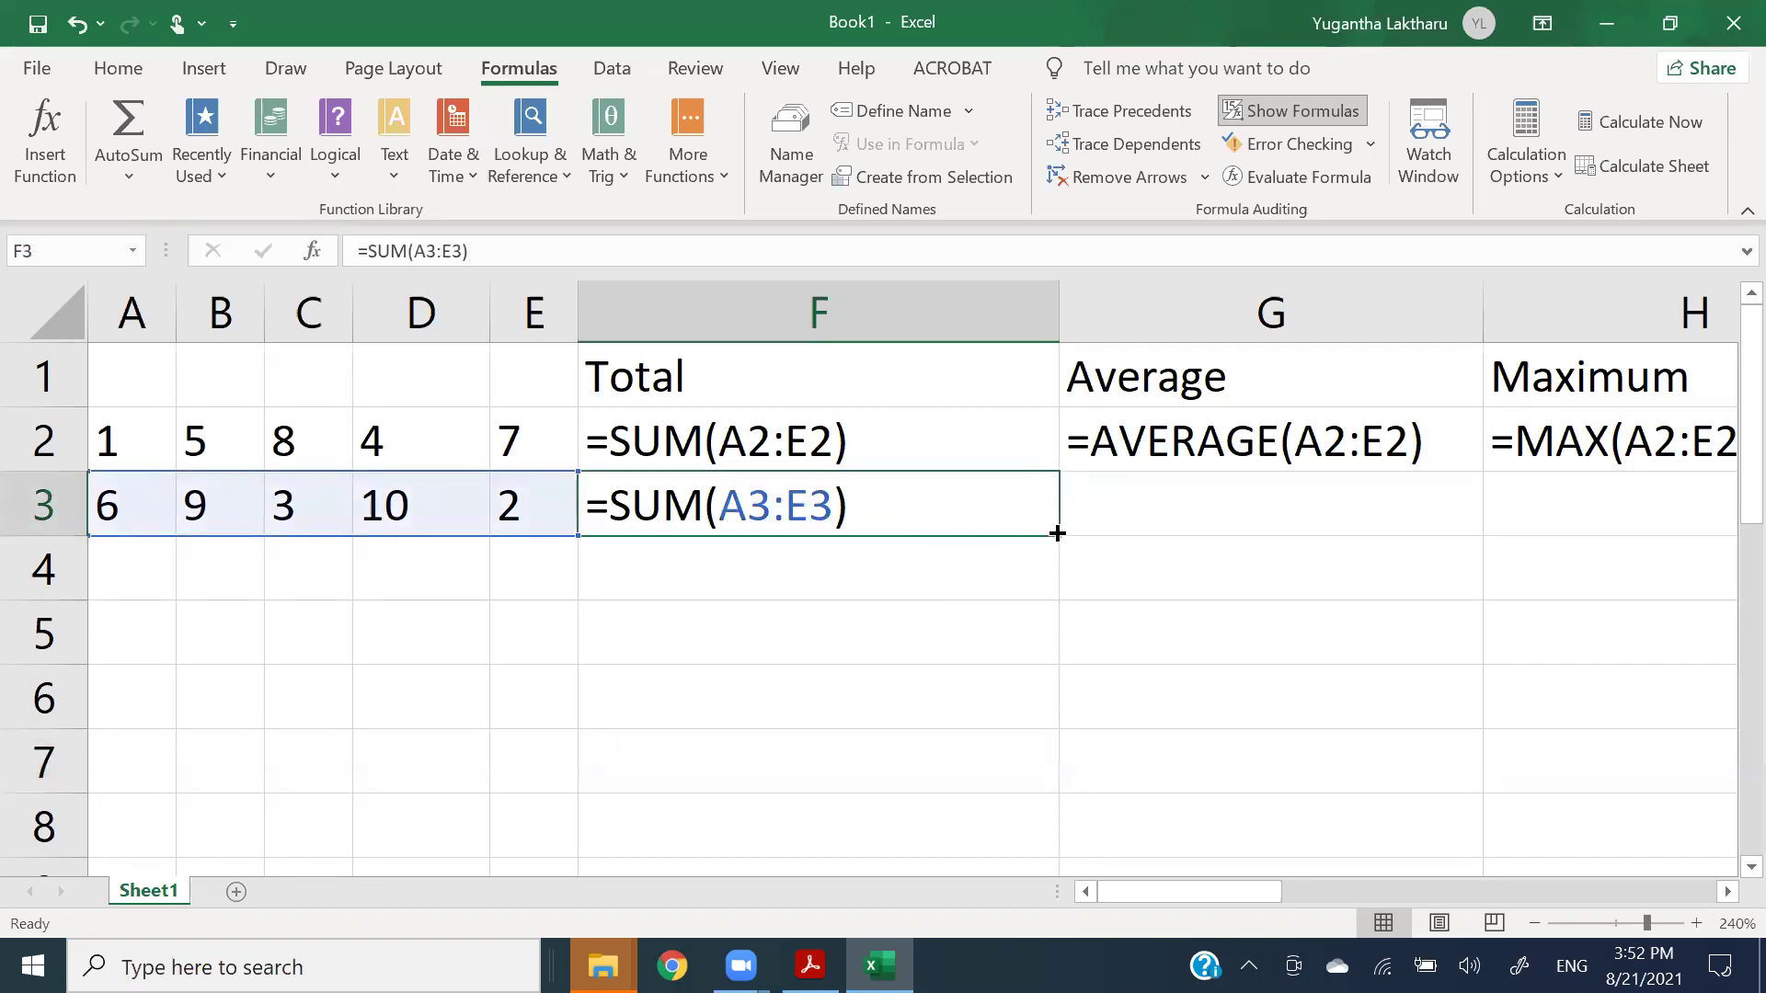
- Copy the SUM formula from F3 down to F4 with the fill handle
{"action": "left_click_drag", "start_coordinate": [1057, 535], "coordinate": [1054, 590]}
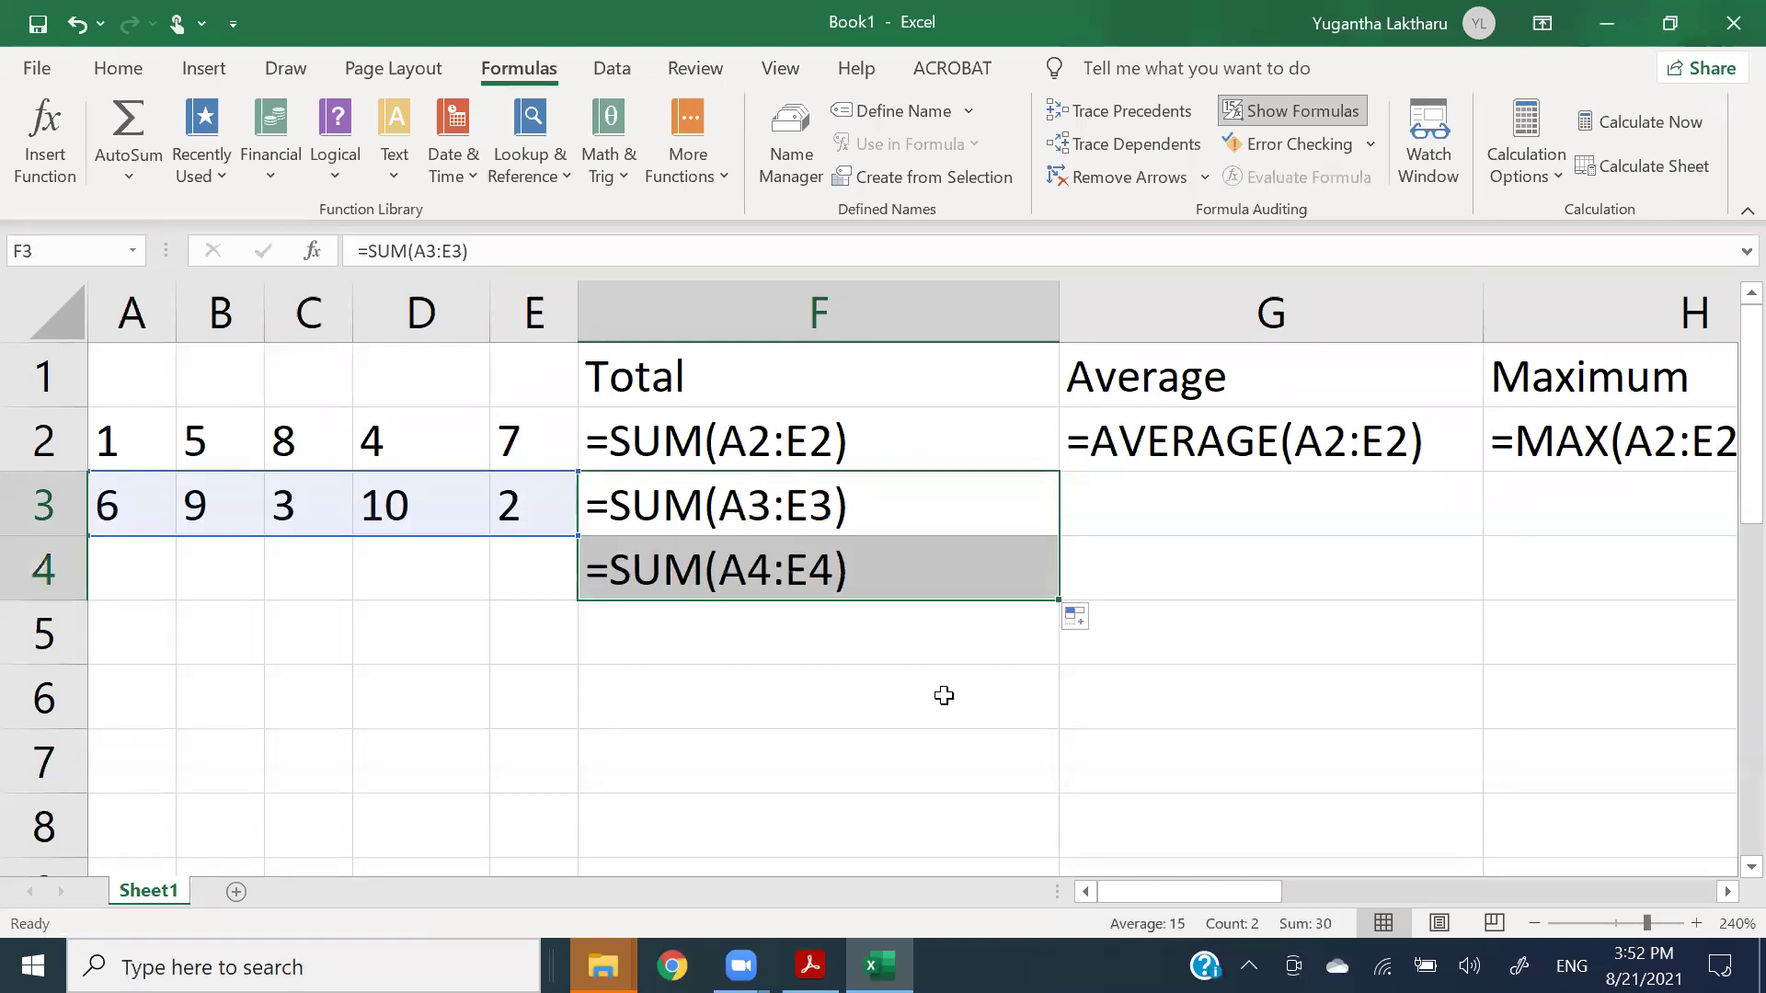
{"action": "left_click", "coordinate": [941, 697]}
{"action": "left_click", "coordinate": [654, 587]}
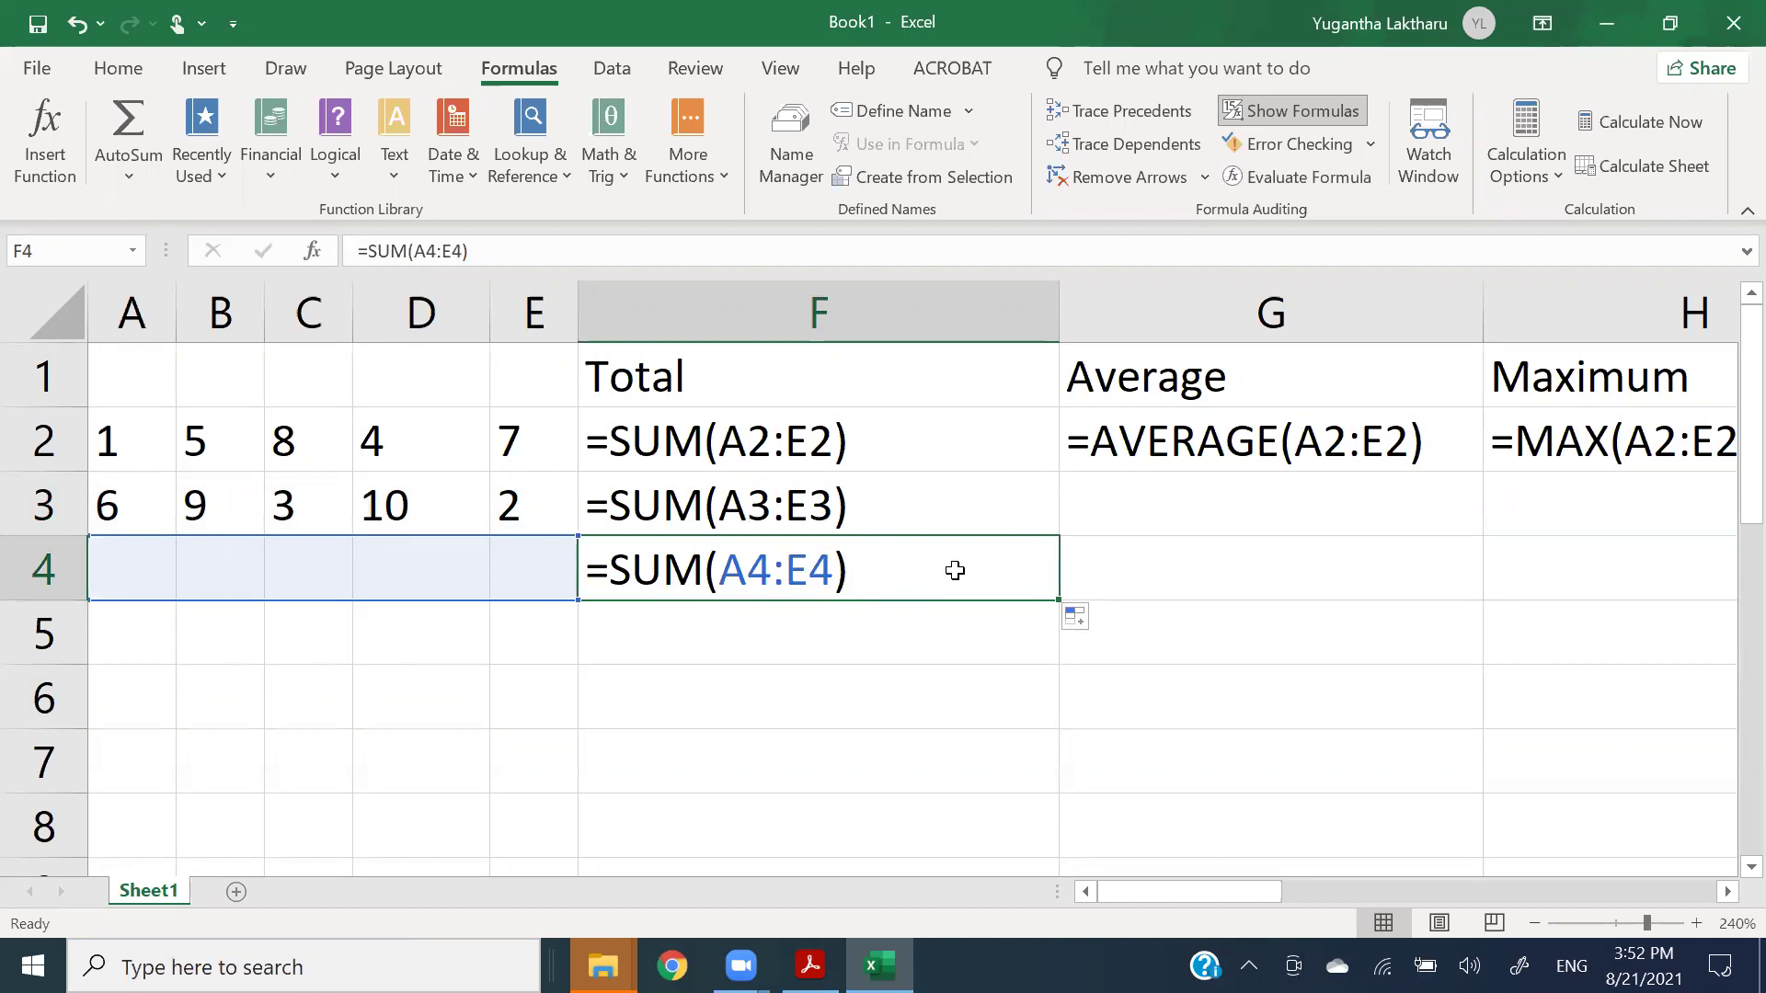
{"action": "left_click", "coordinate": [898, 644]}
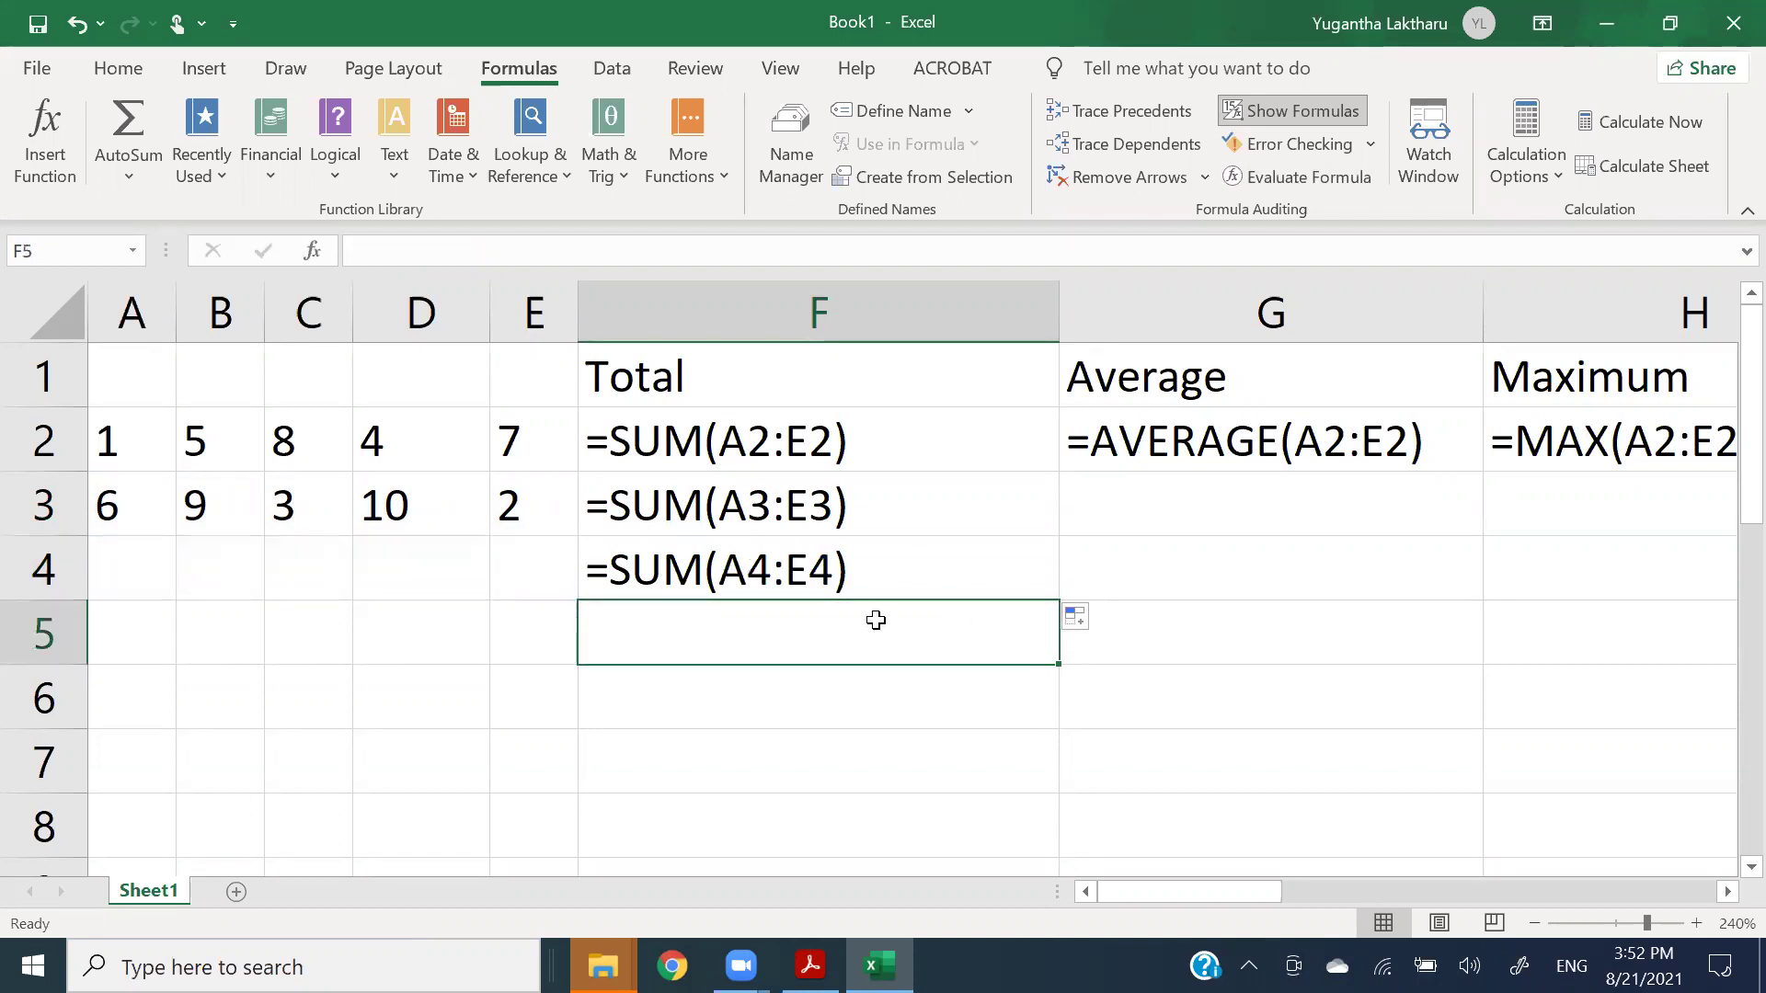
- Copy the SUM formula in F4 and paste it into F7, skipping the two rows between
{"action": "left_click", "coordinate": [743, 579]}
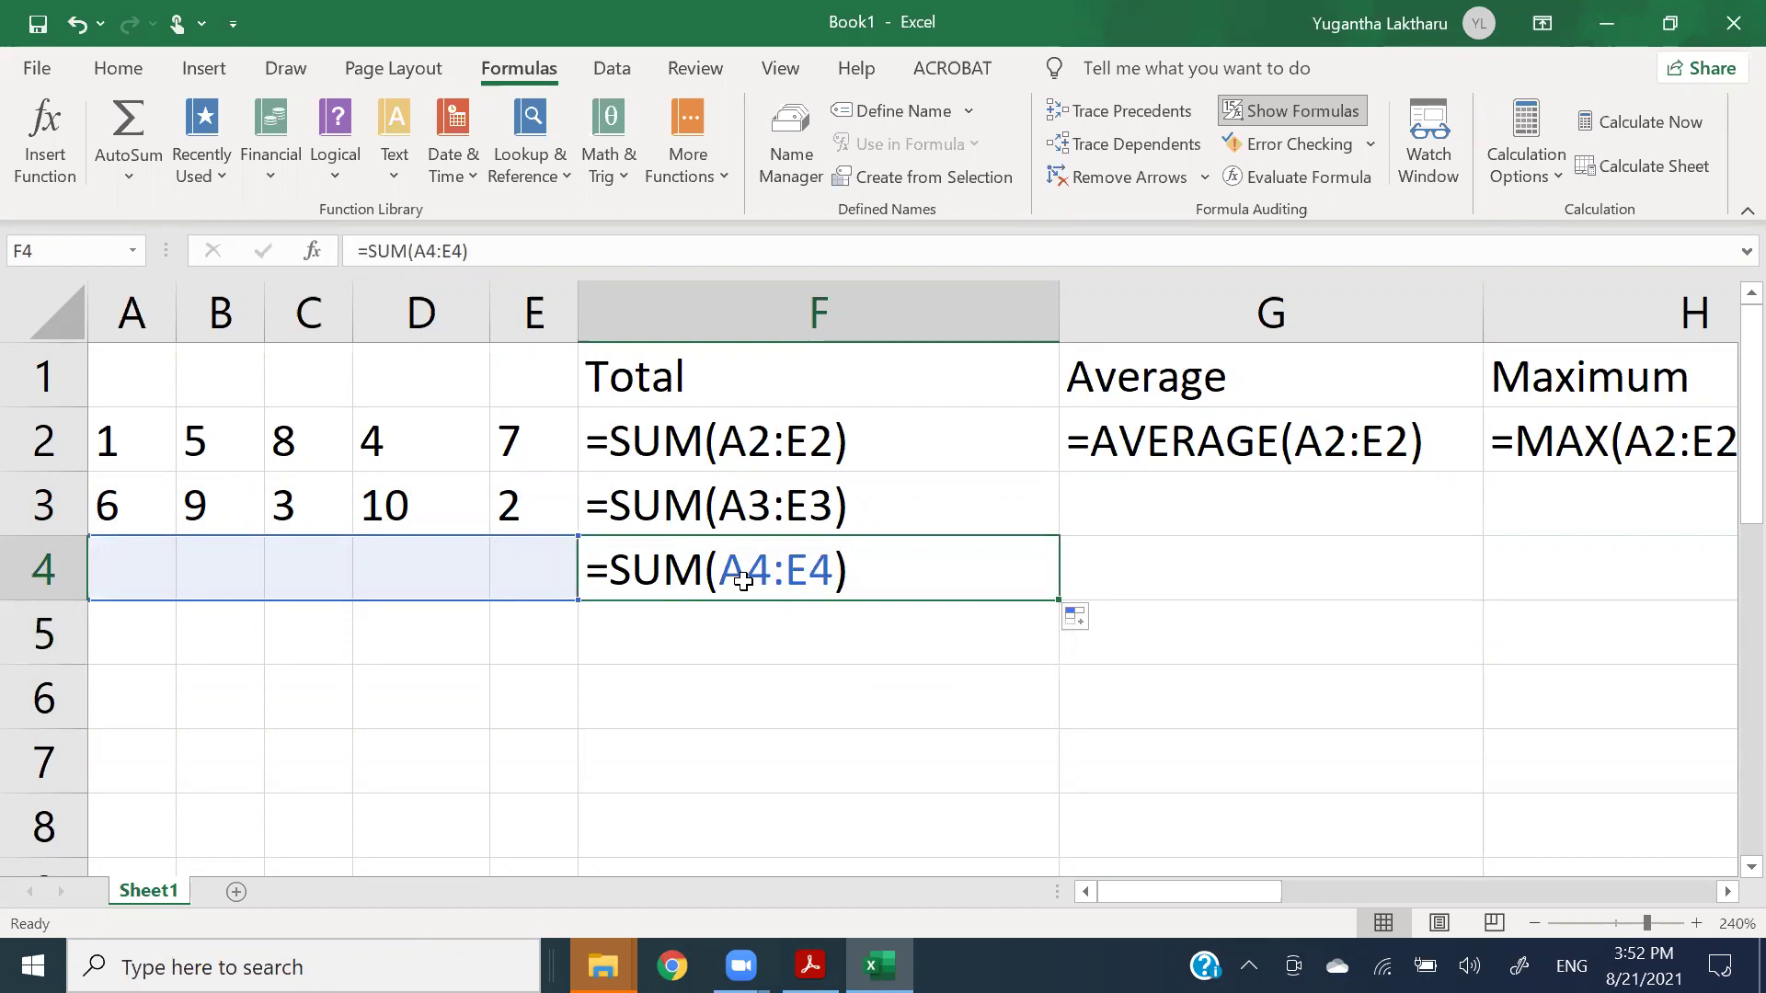
{"action": "key", "text": "ctrl+c"}
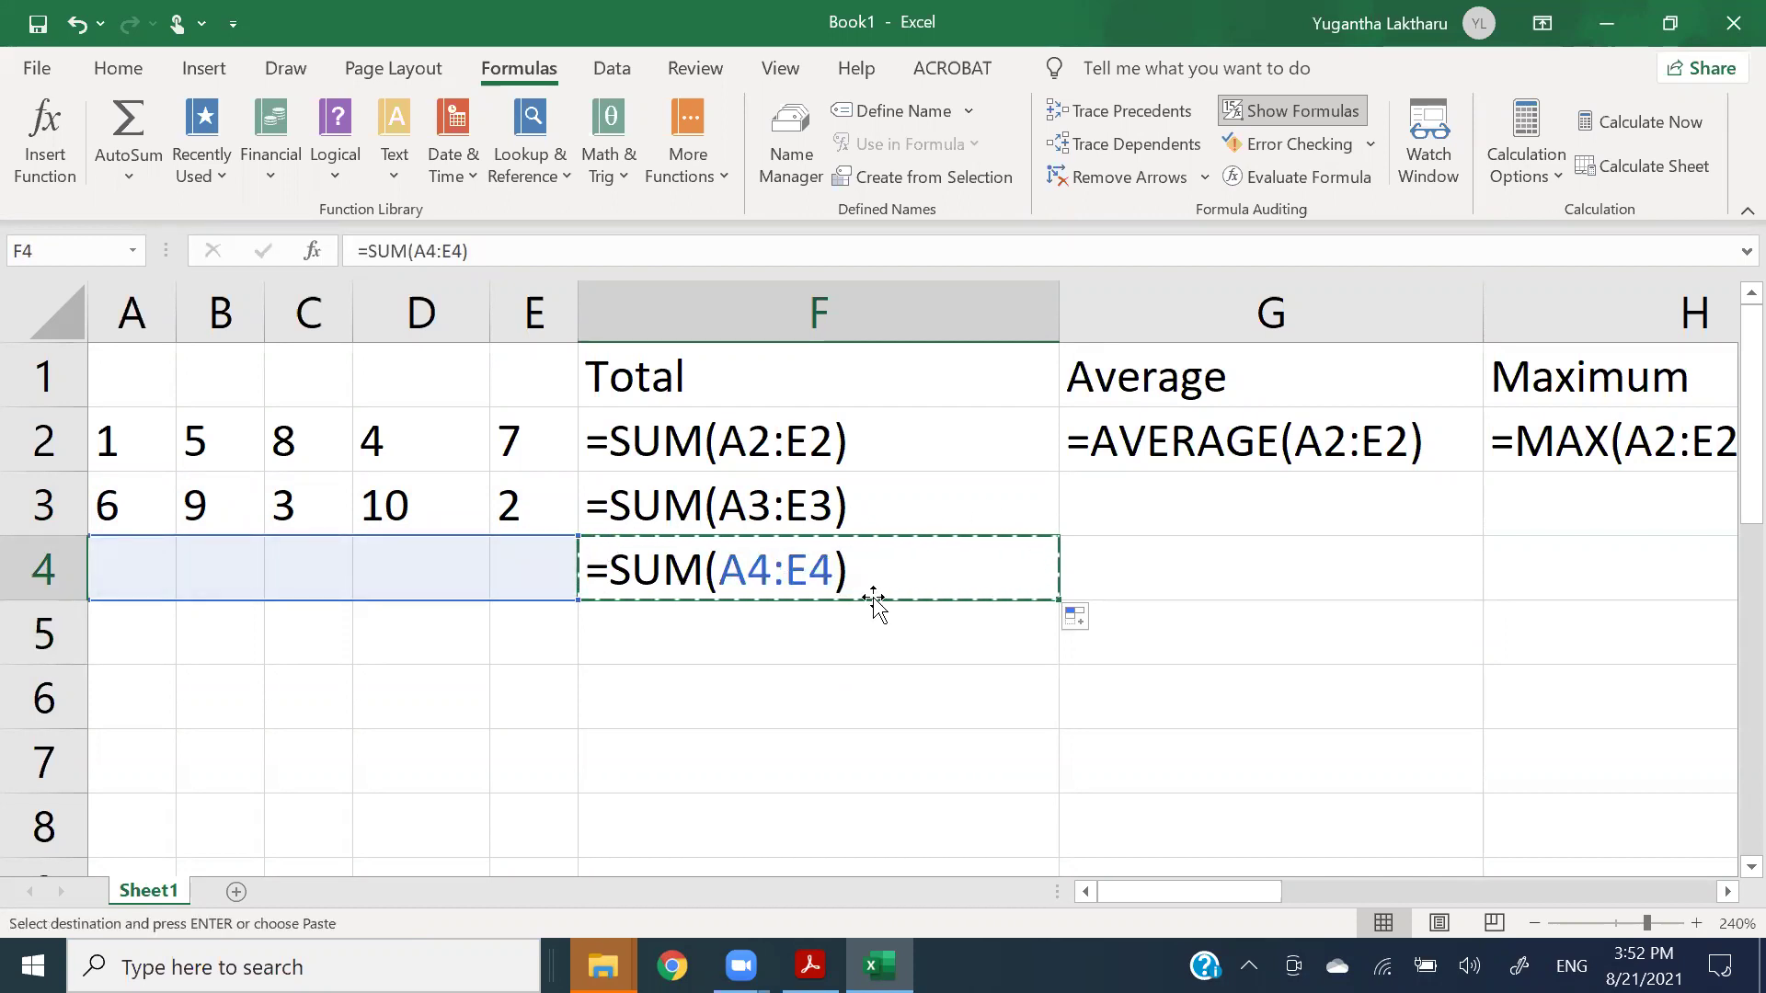
{"action": "right_click", "coordinate": [651, 575]}
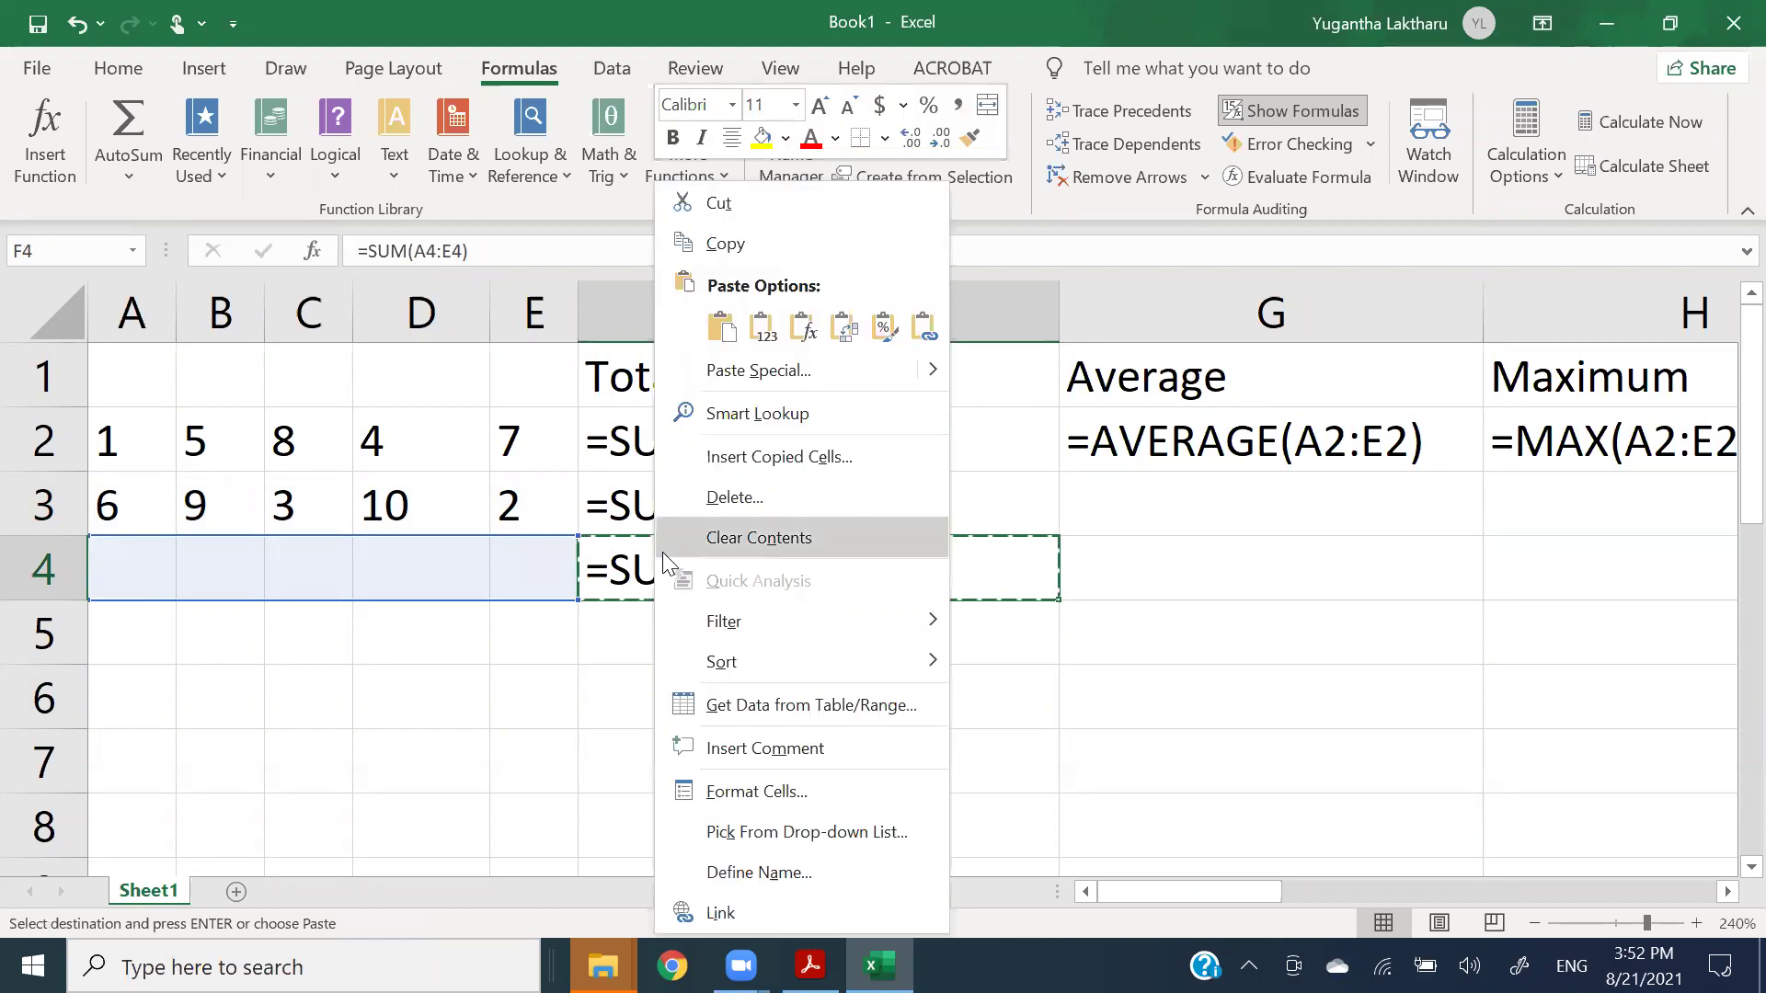
{"action": "key", "text": "ctrl+v"}
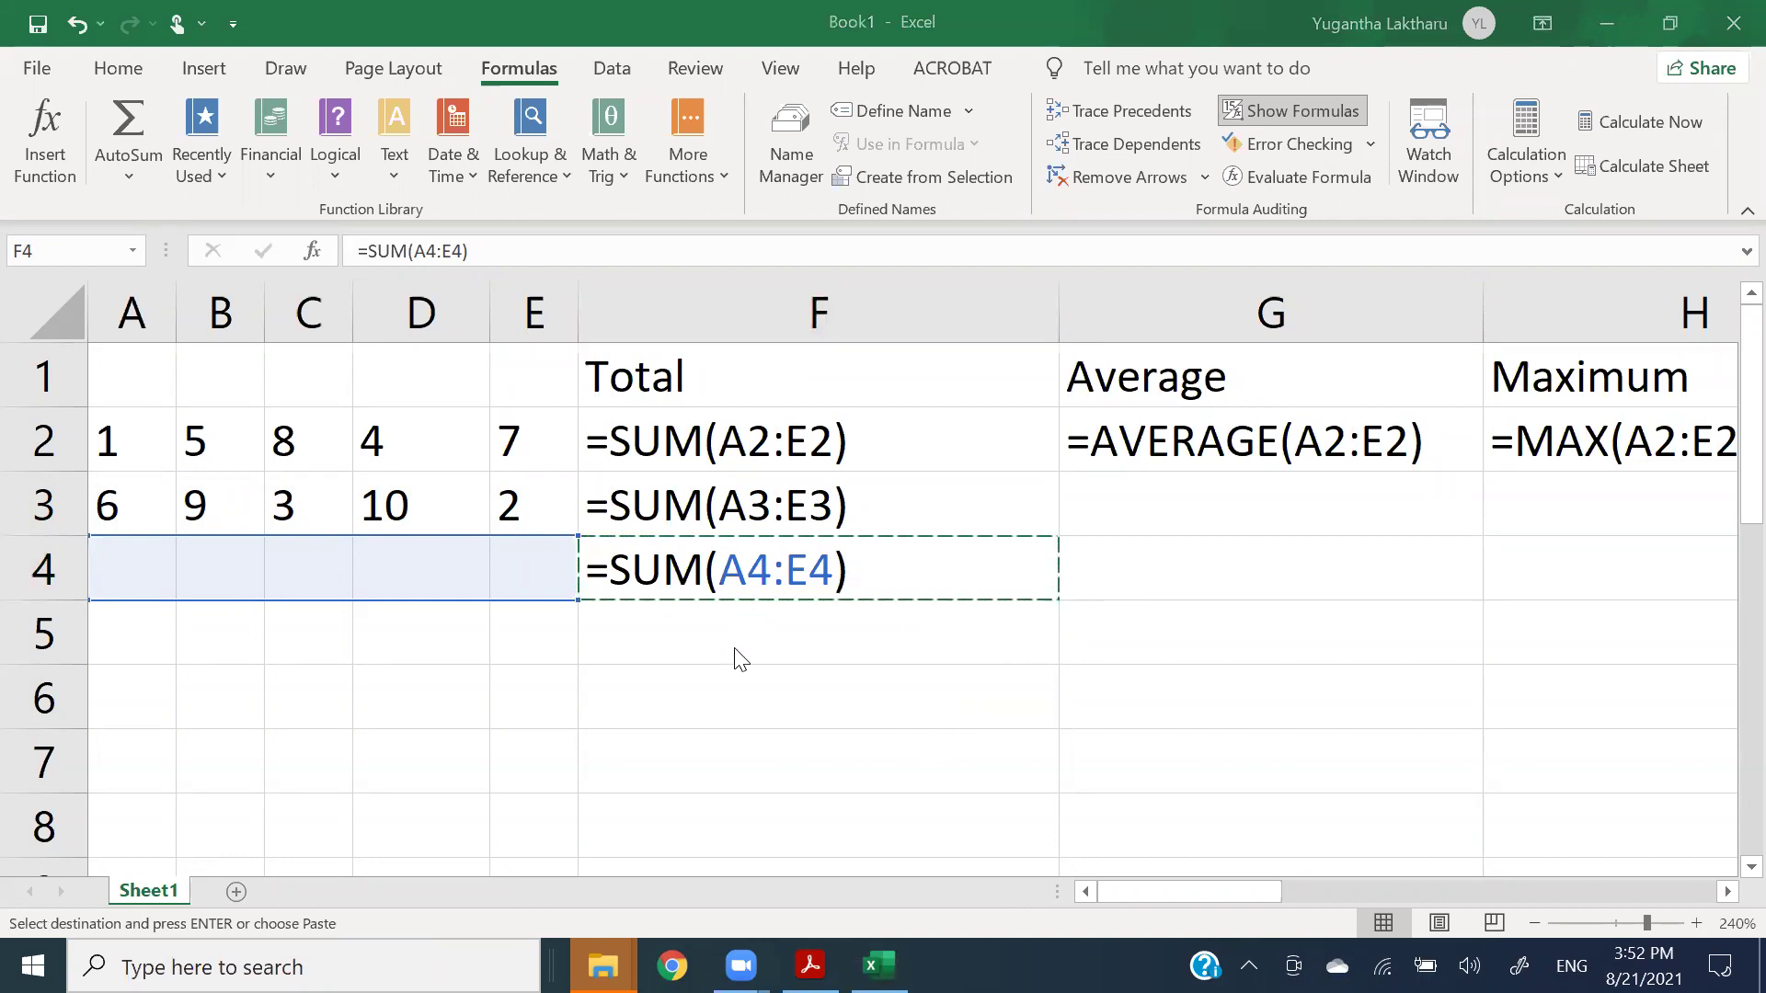
{"action": "left_click", "coordinate": [723, 823]}
{"action": "left_click", "coordinate": [744, 749]}
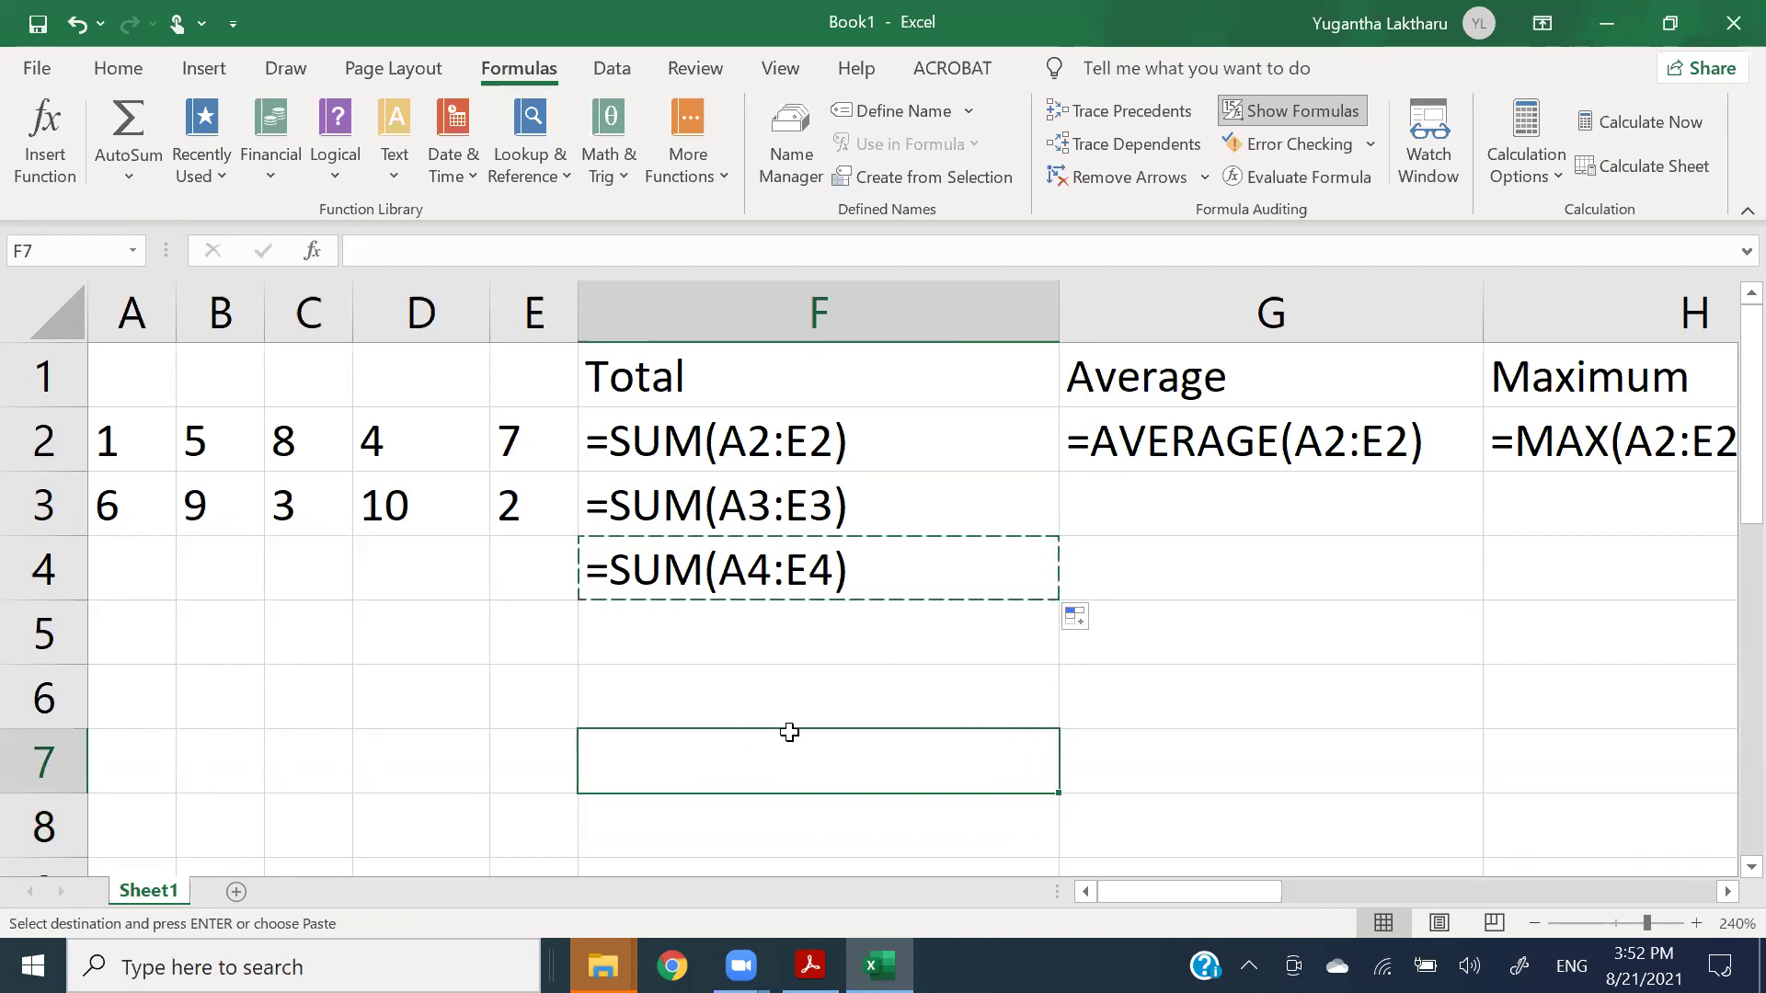
{"action": "left_click", "coordinate": [796, 630]}
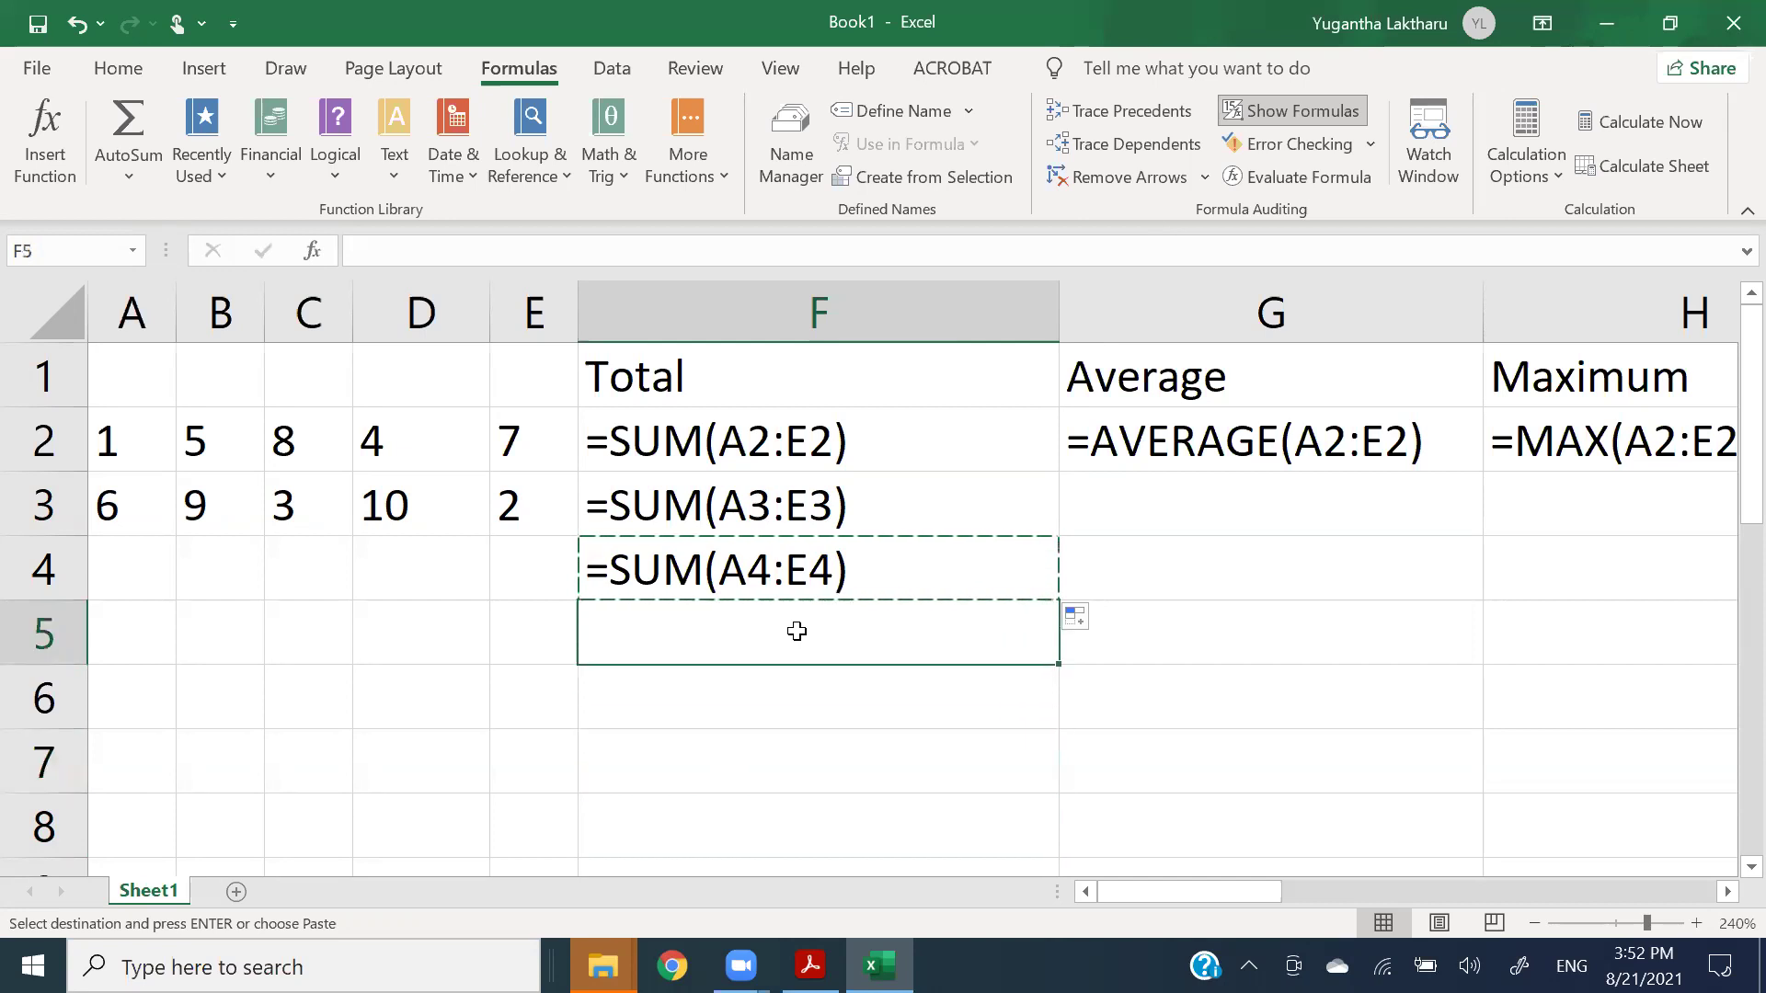
{"action": "left_click", "coordinate": [794, 681]}
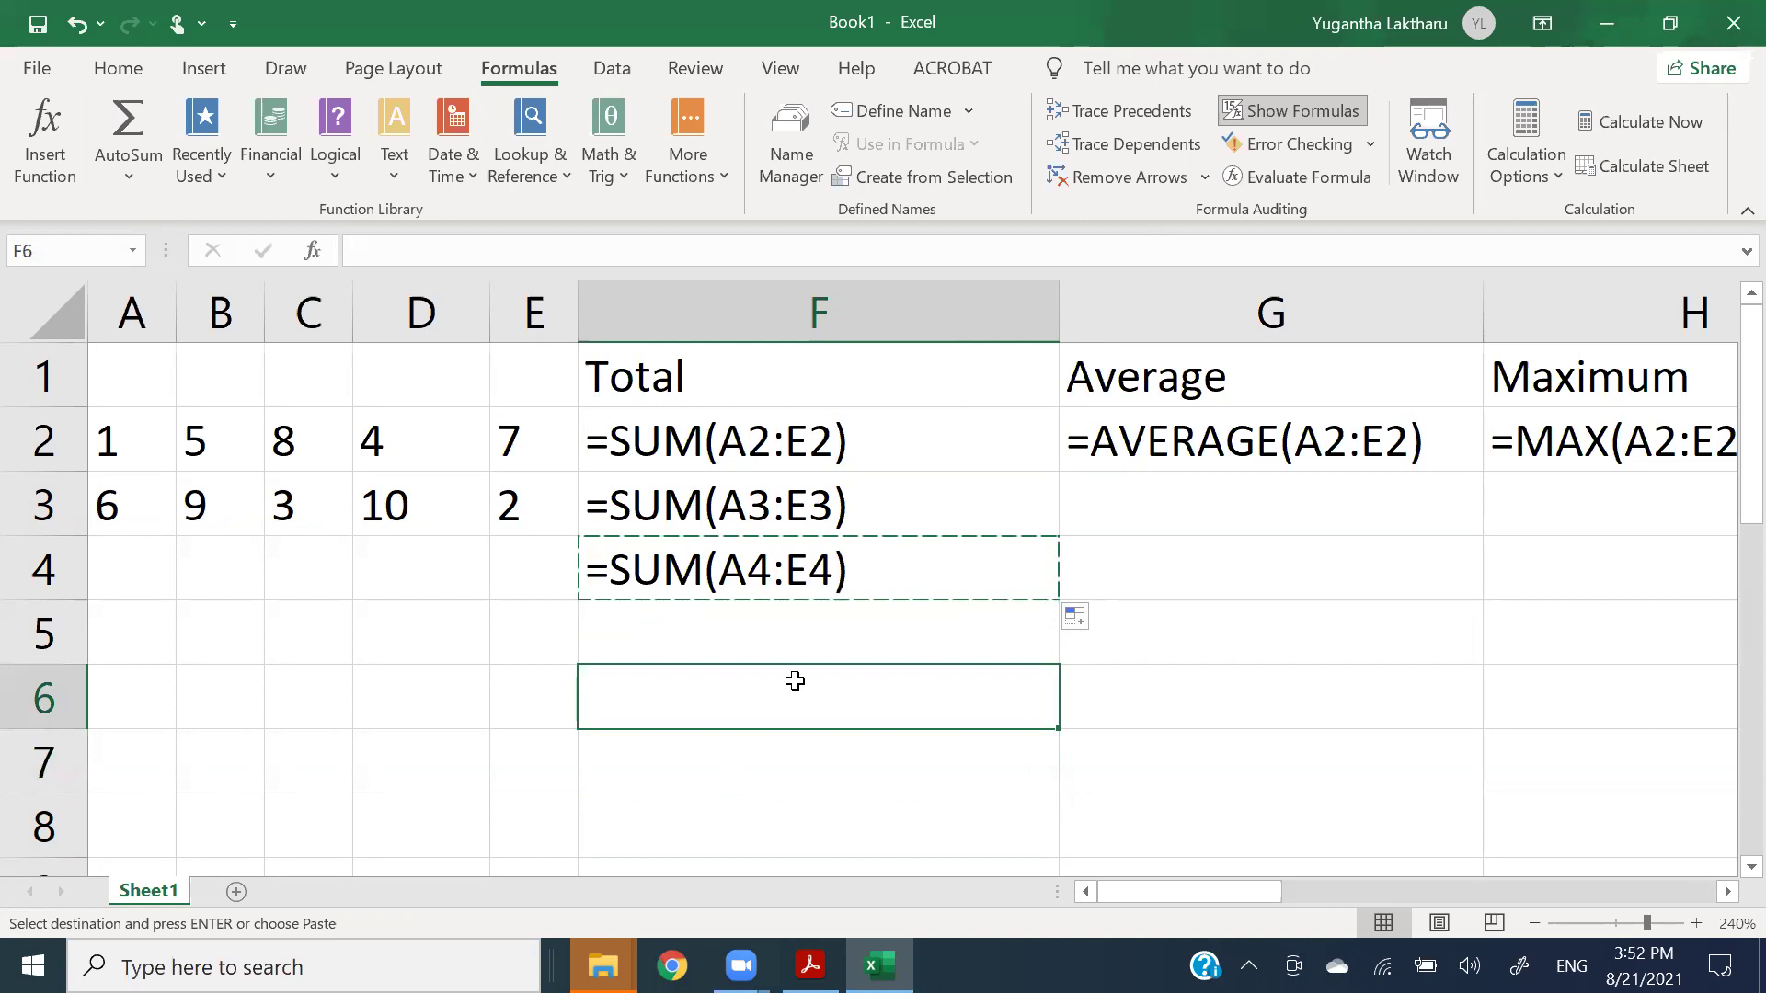
{"action": "left_click", "coordinate": [764, 773]}
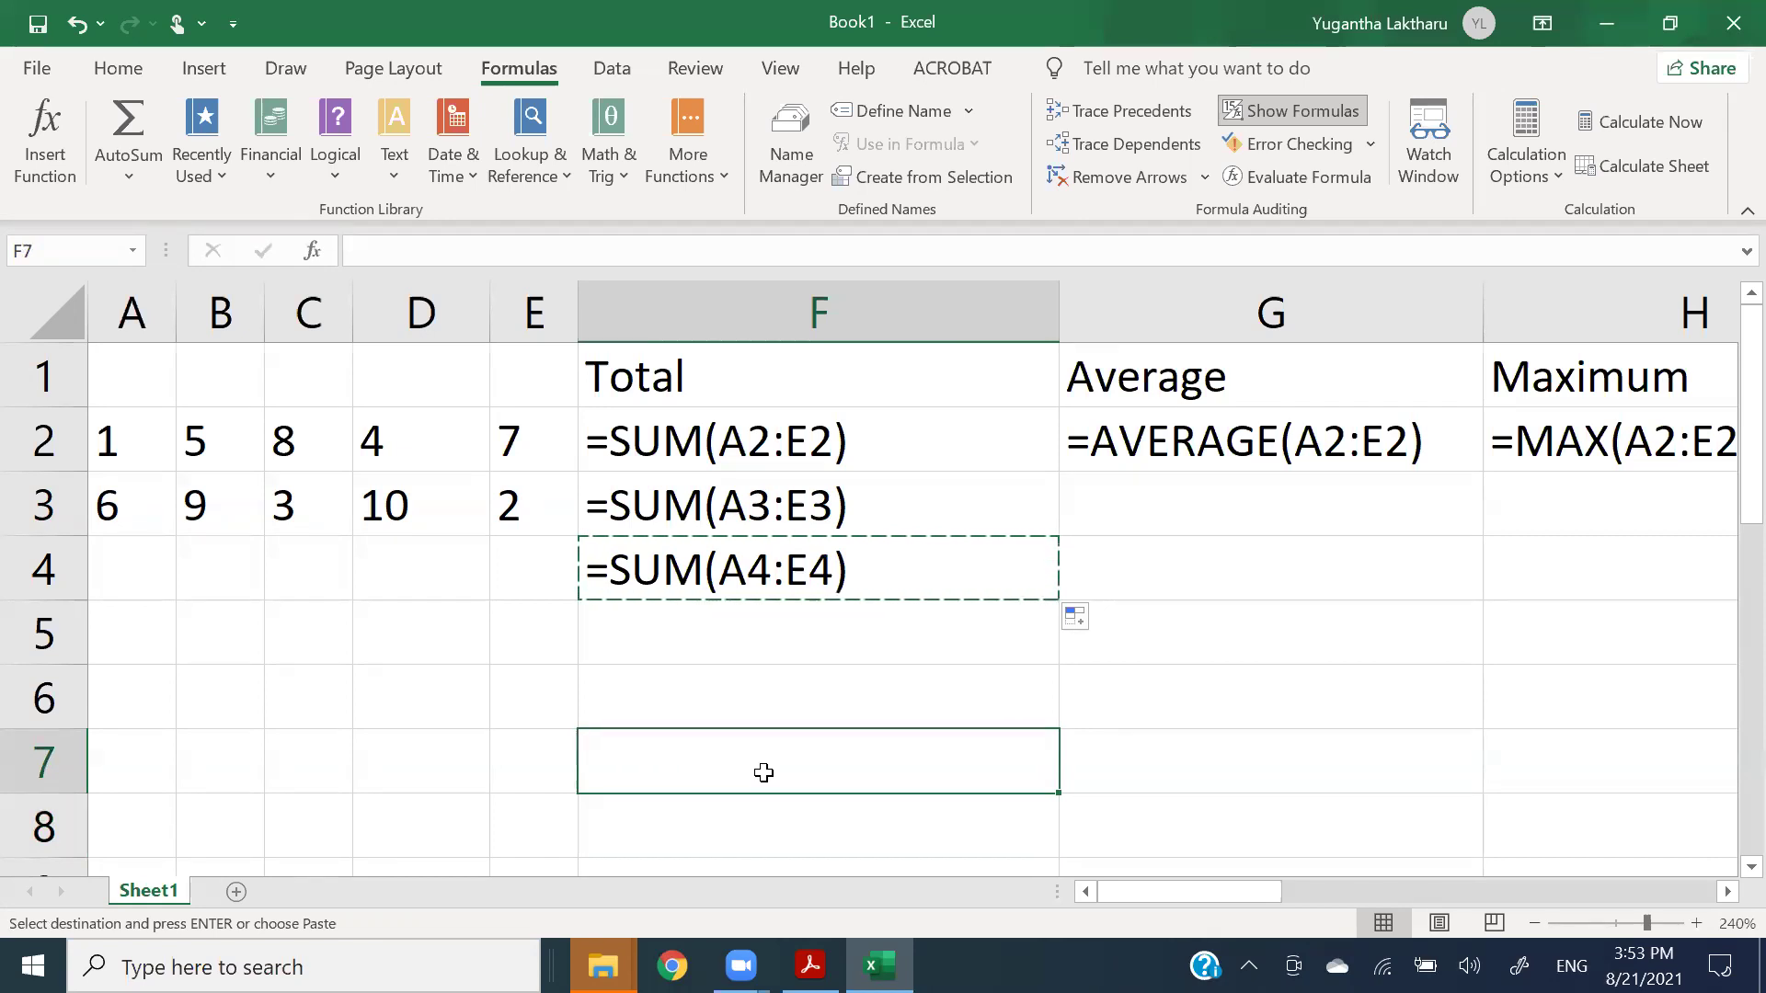
{"action": "key", "text": "ctrl+v"}
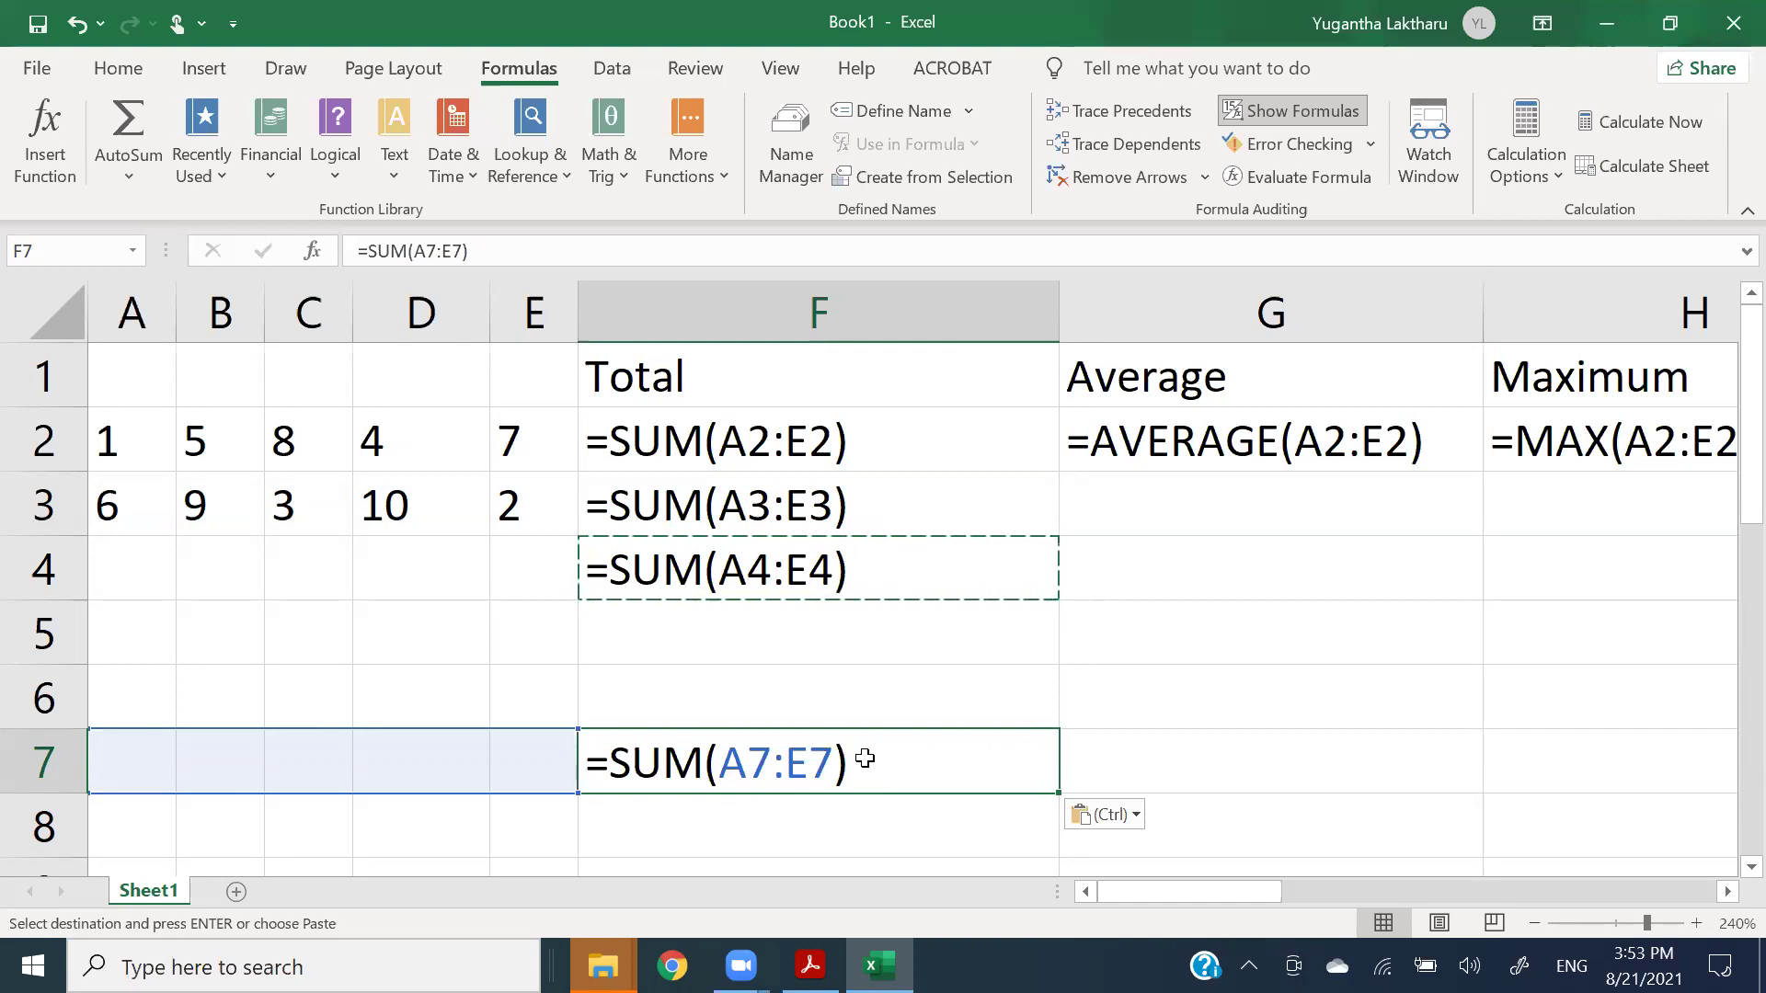
{"action": "key", "text": "Escape"}
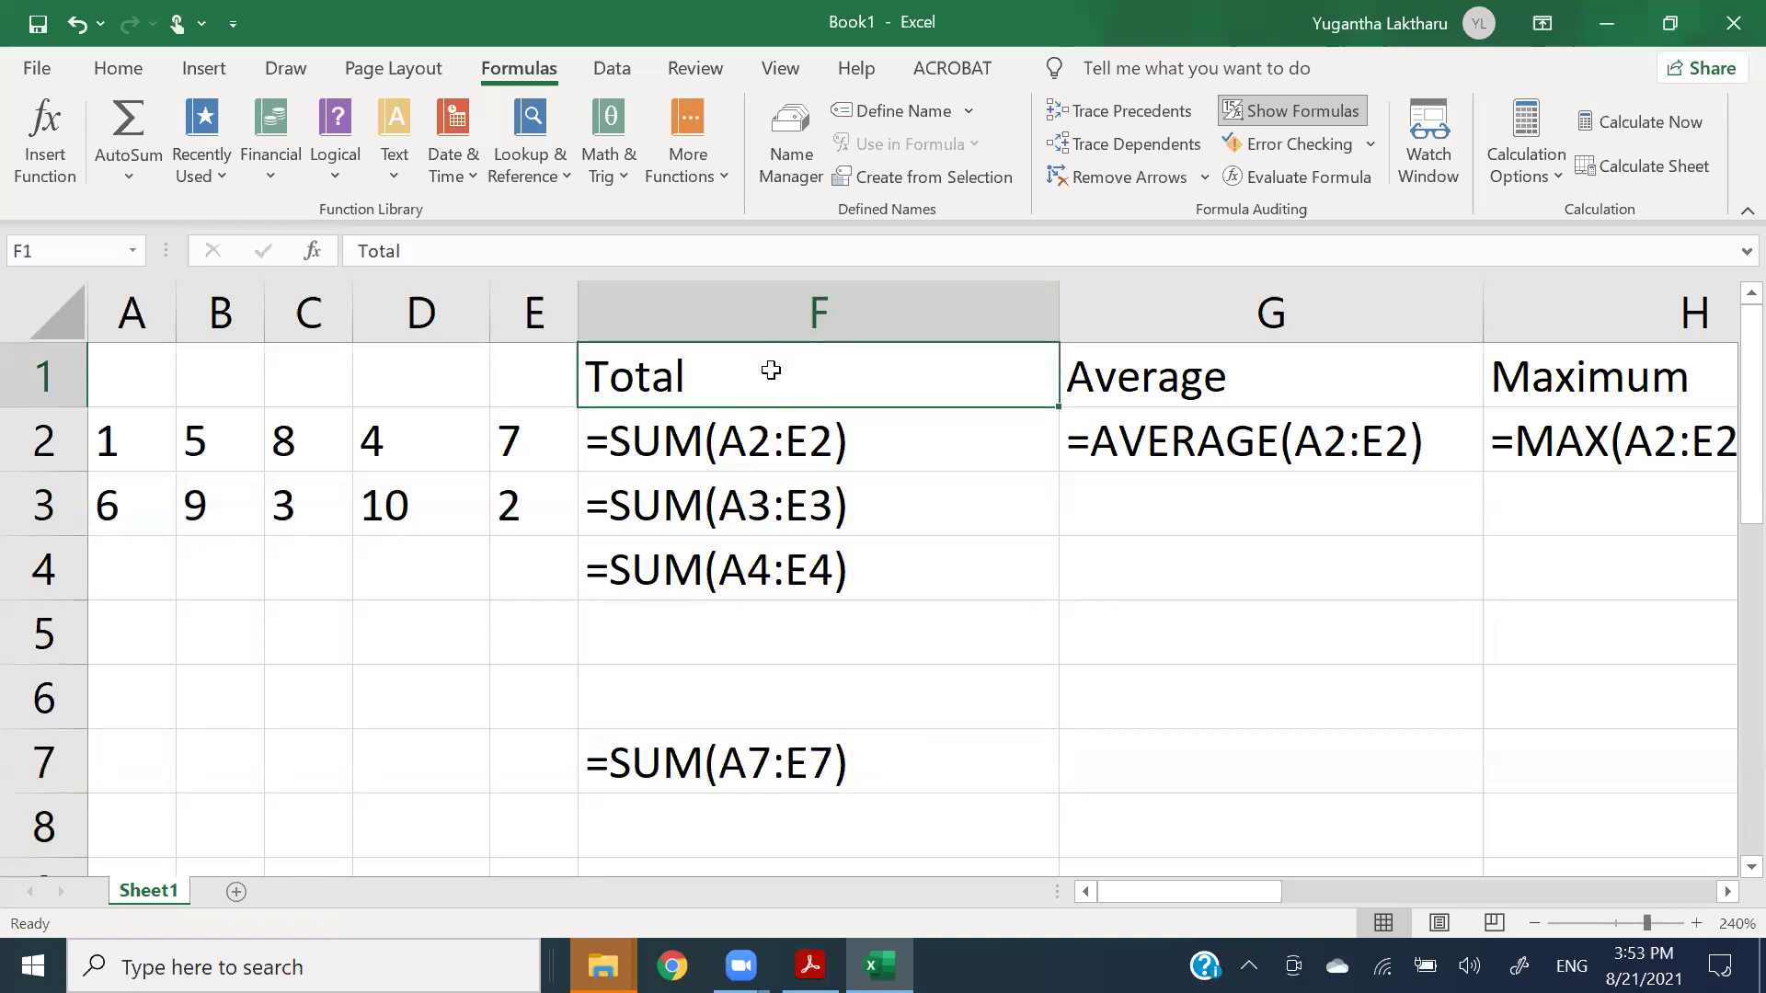
- Compare the row numbers in the SUM formulas of F2, F4 and F7, leaving the formulas as they are
{"action": "left_click_drag", "start_coordinate": [772, 438], "coordinate": [761, 751]}
{"action": "left_click", "coordinate": [726, 443]}
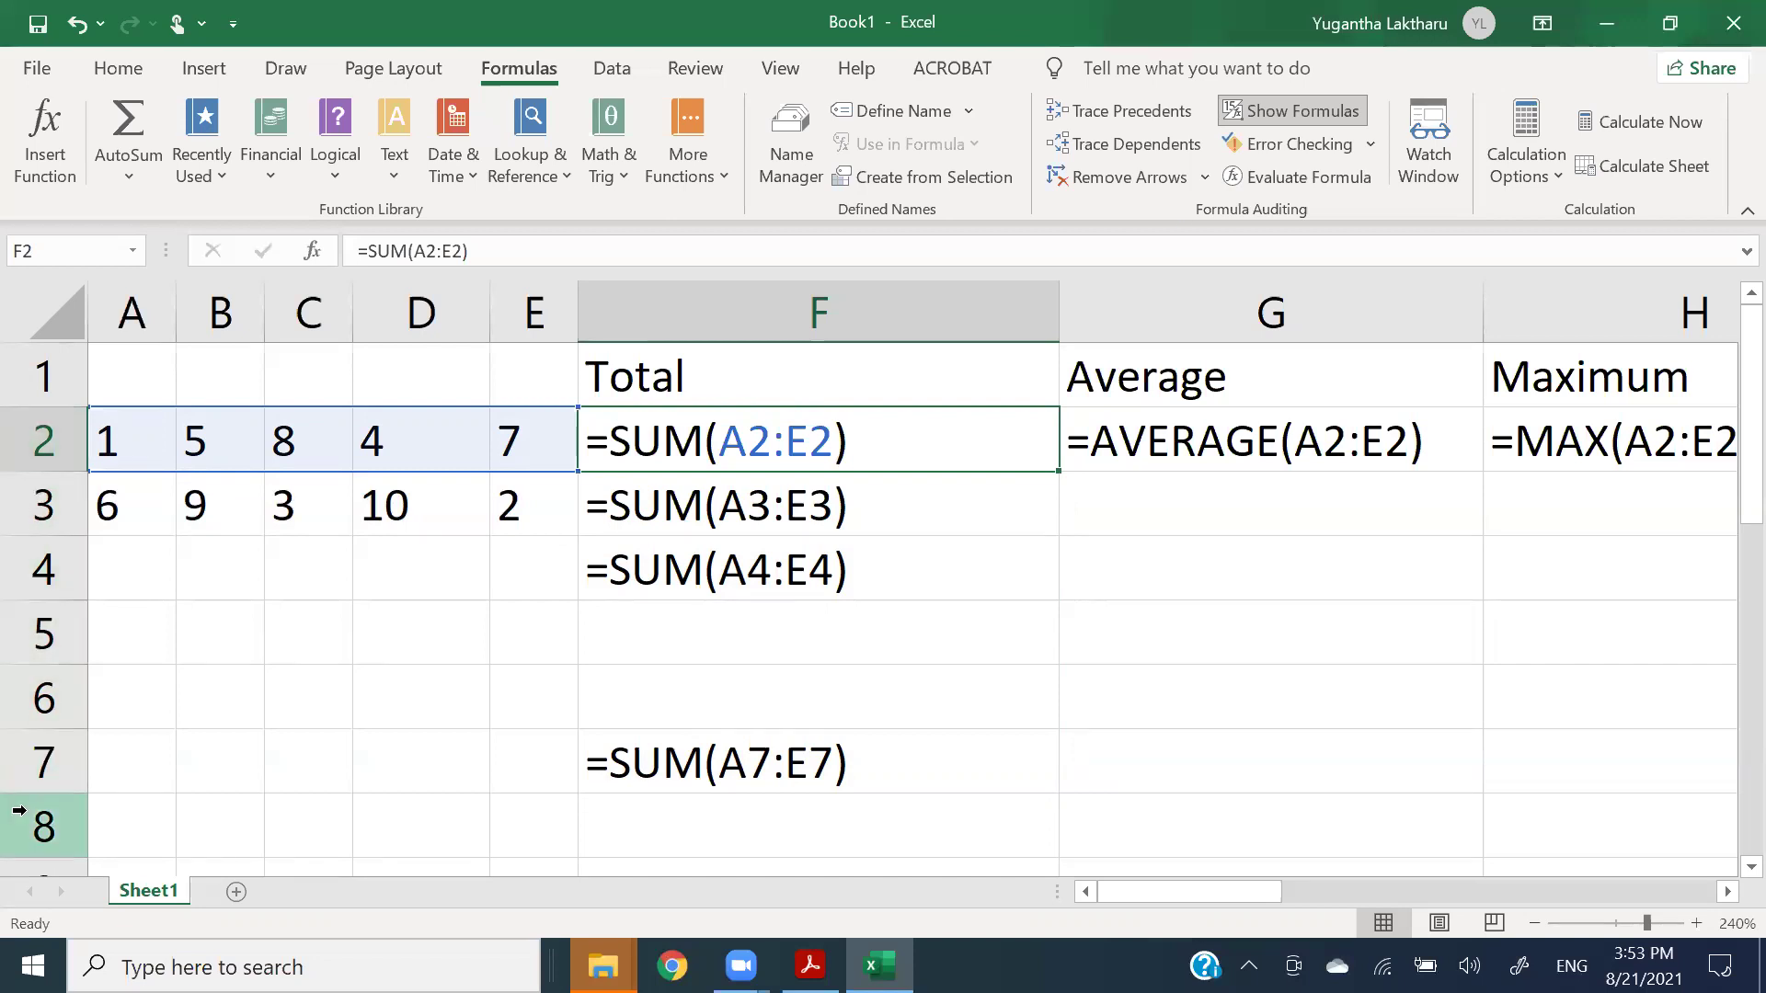
{"action": "double_click", "coordinate": [761, 448]}
{"action": "key", "text": "shift+Left"}
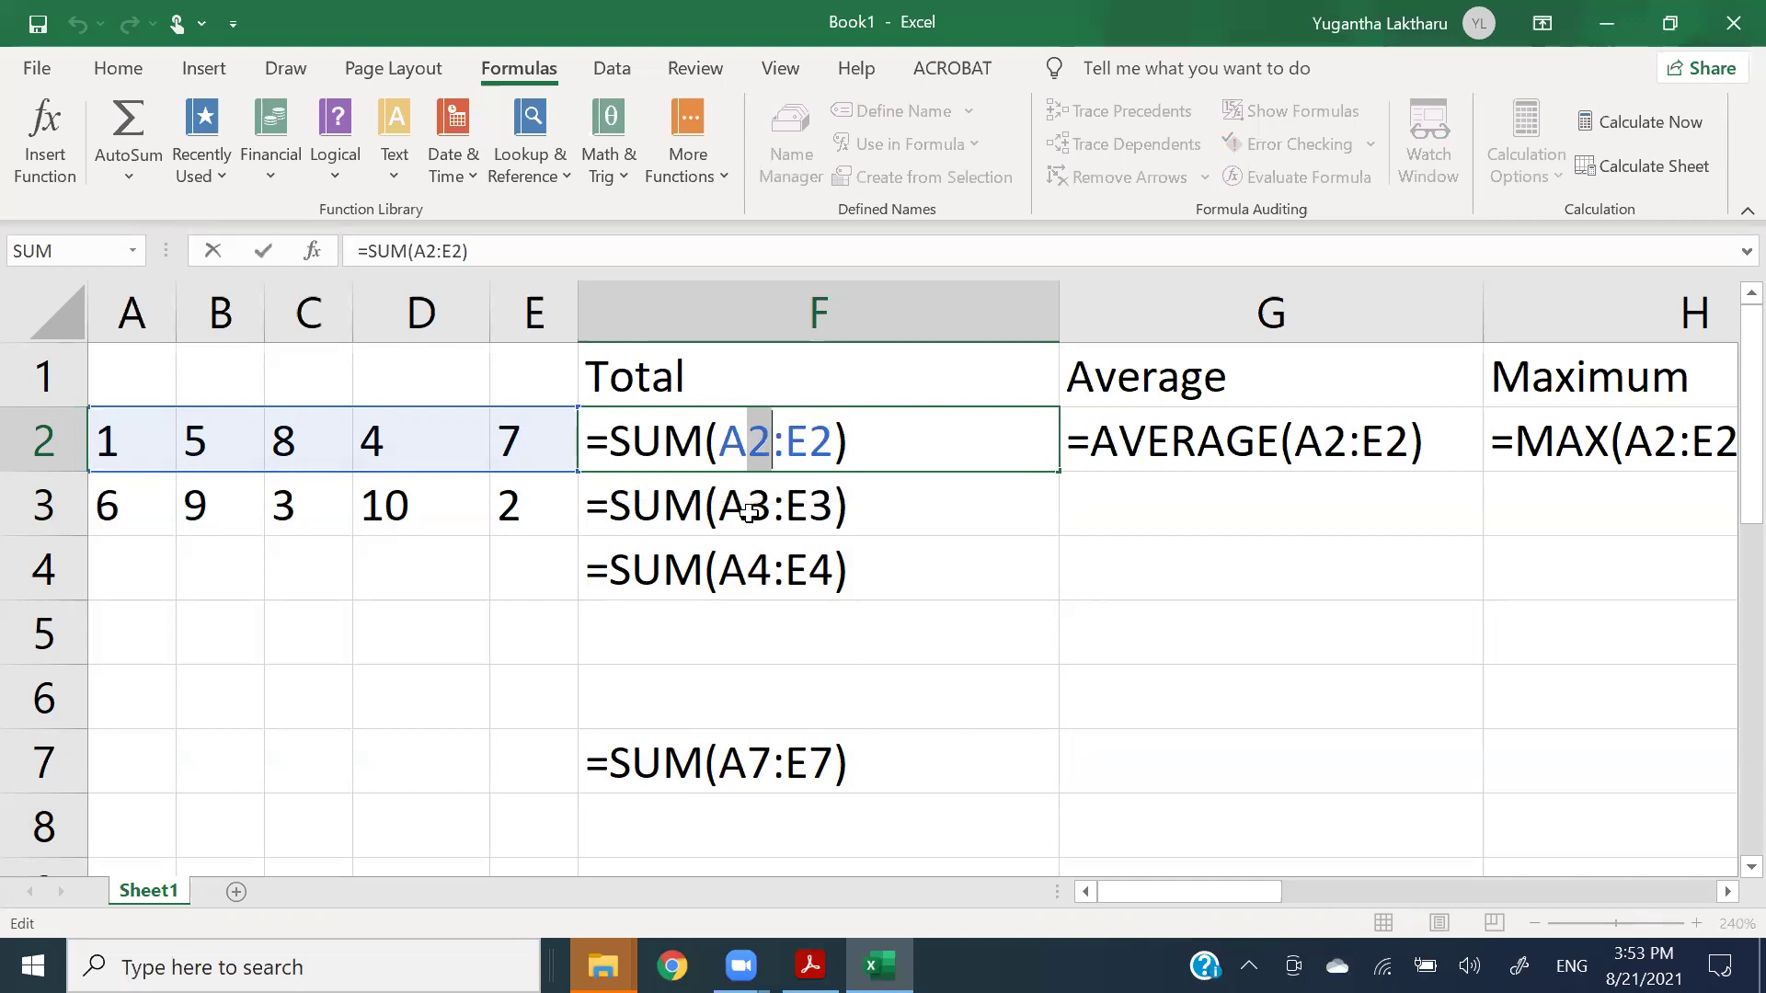
{"action": "key", "text": "Return"}
{"action": "left_click", "coordinate": [749, 563]}
{"action": "left_click", "coordinate": [745, 743]}
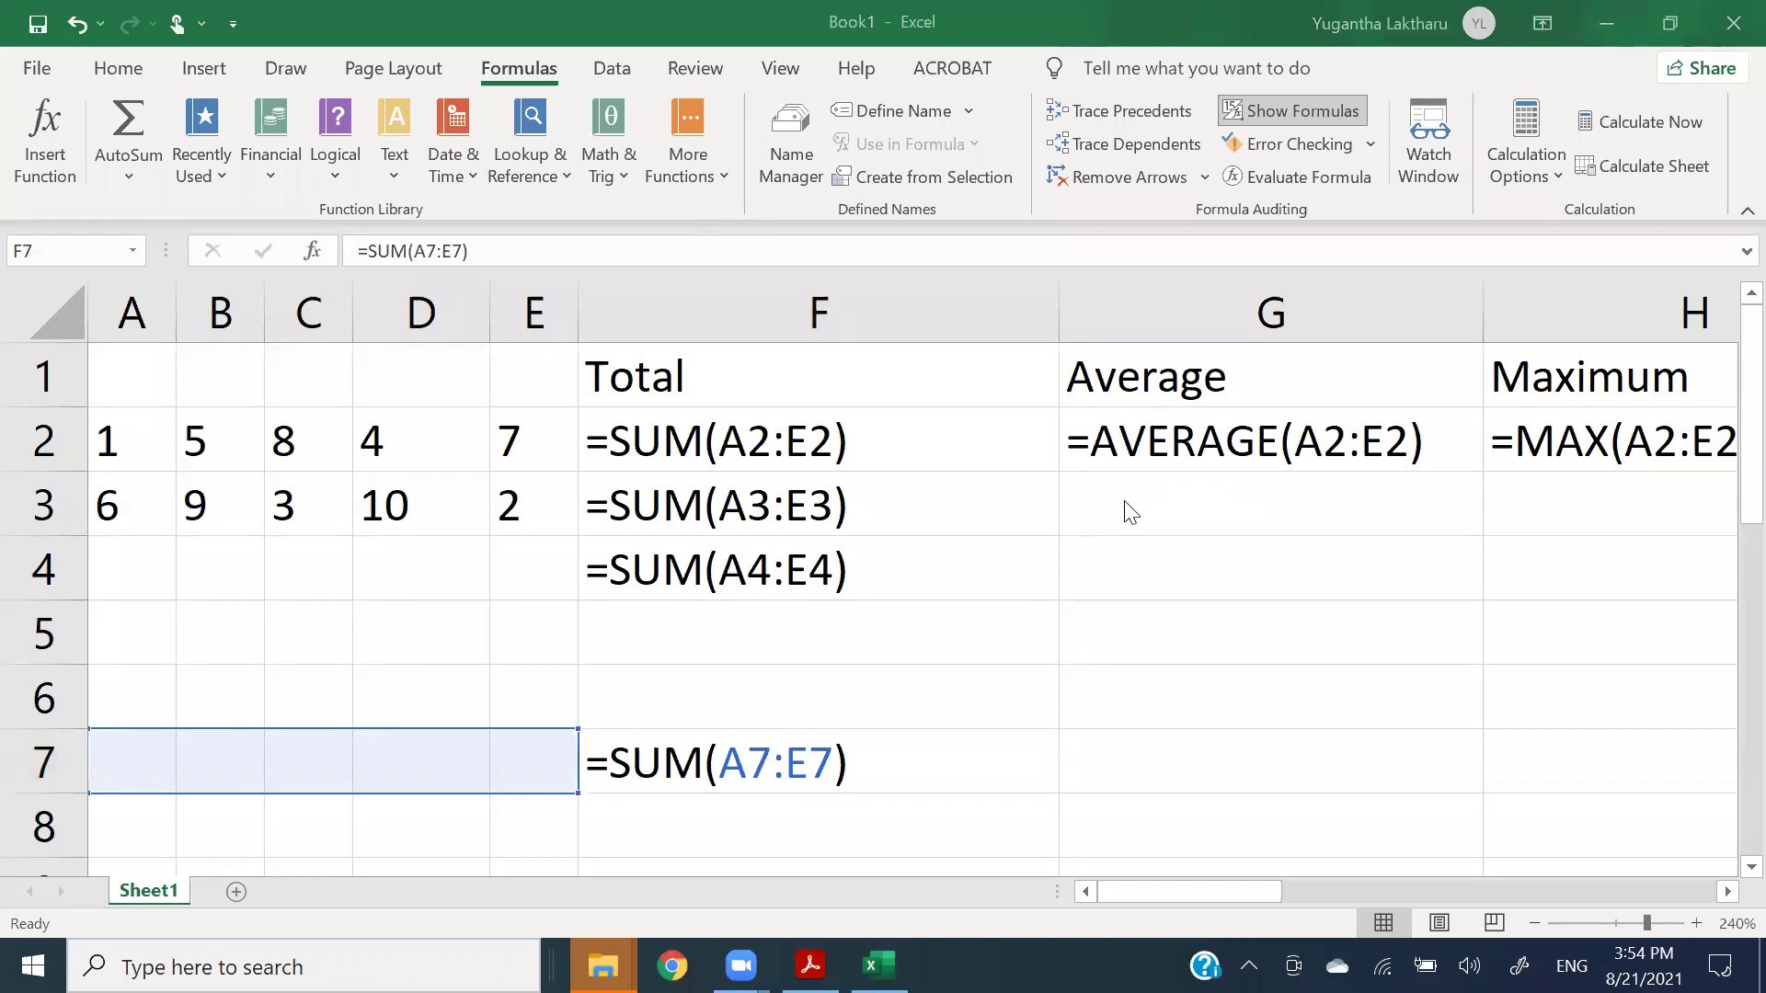
- Enter the formula =SUM(B3:D5) in cell G5
{"action": "left_click", "coordinate": [1179, 633]}
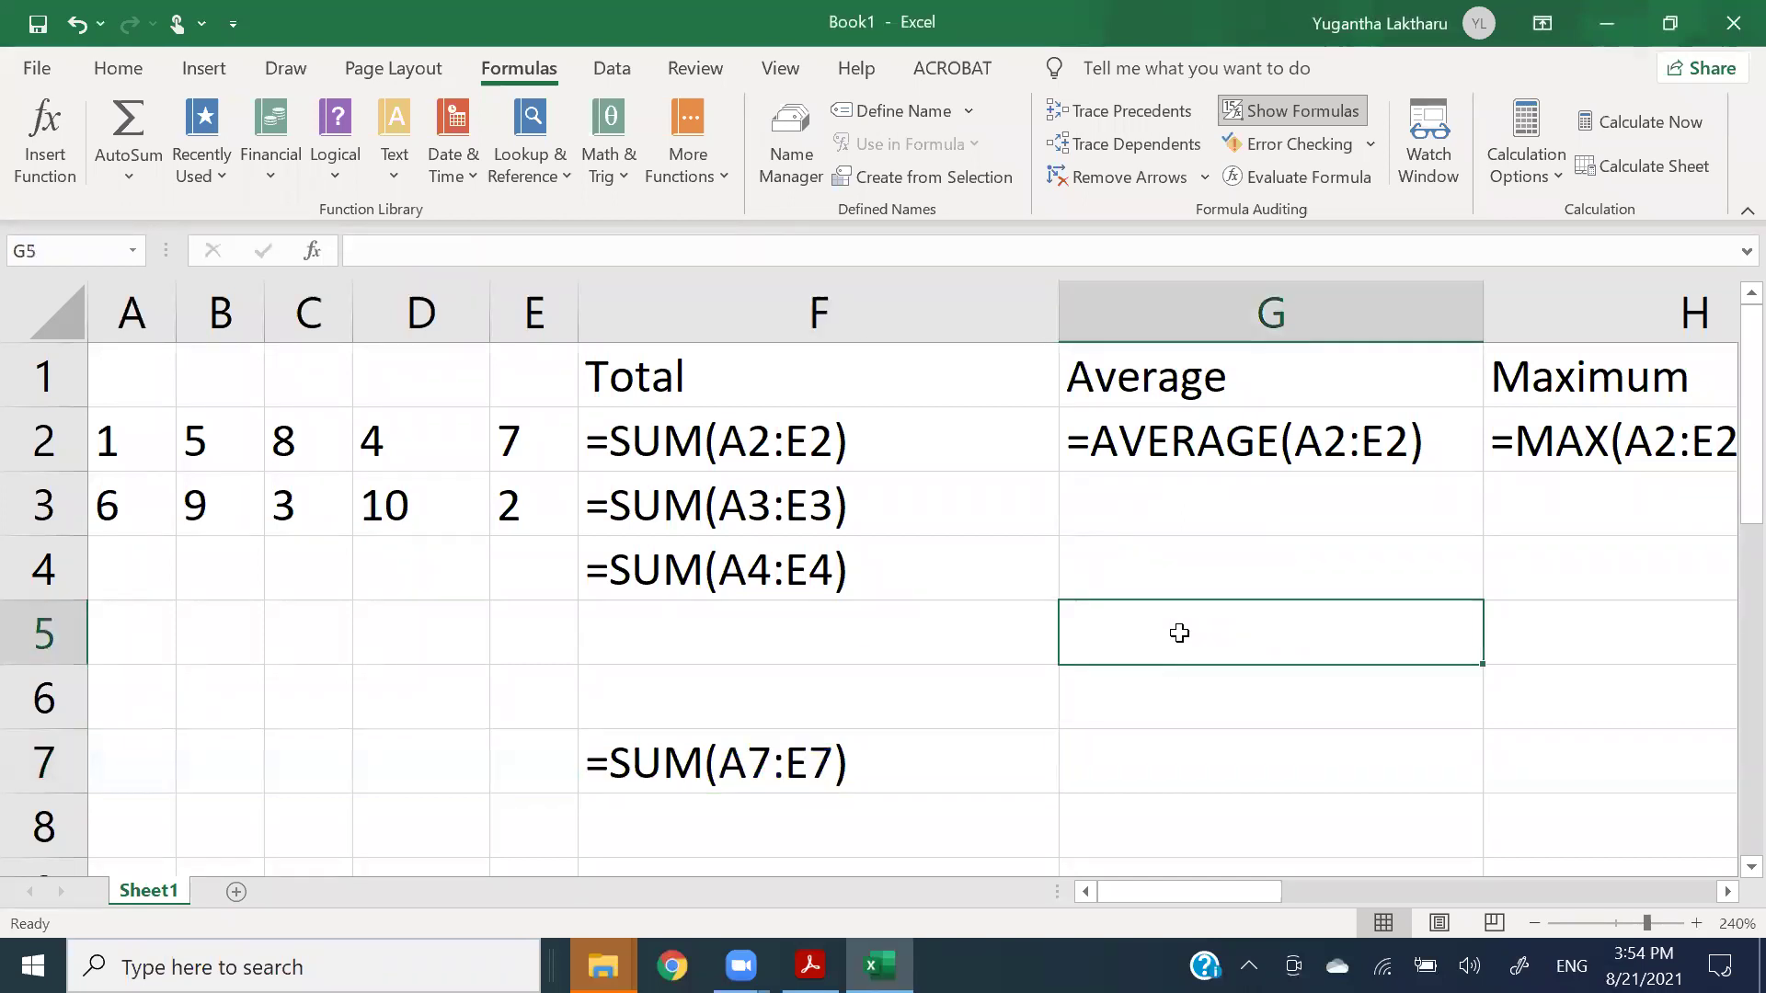
{"action": "double_click", "coordinate": [1328, 635]}
{"action": "type", "text": "=sum"}
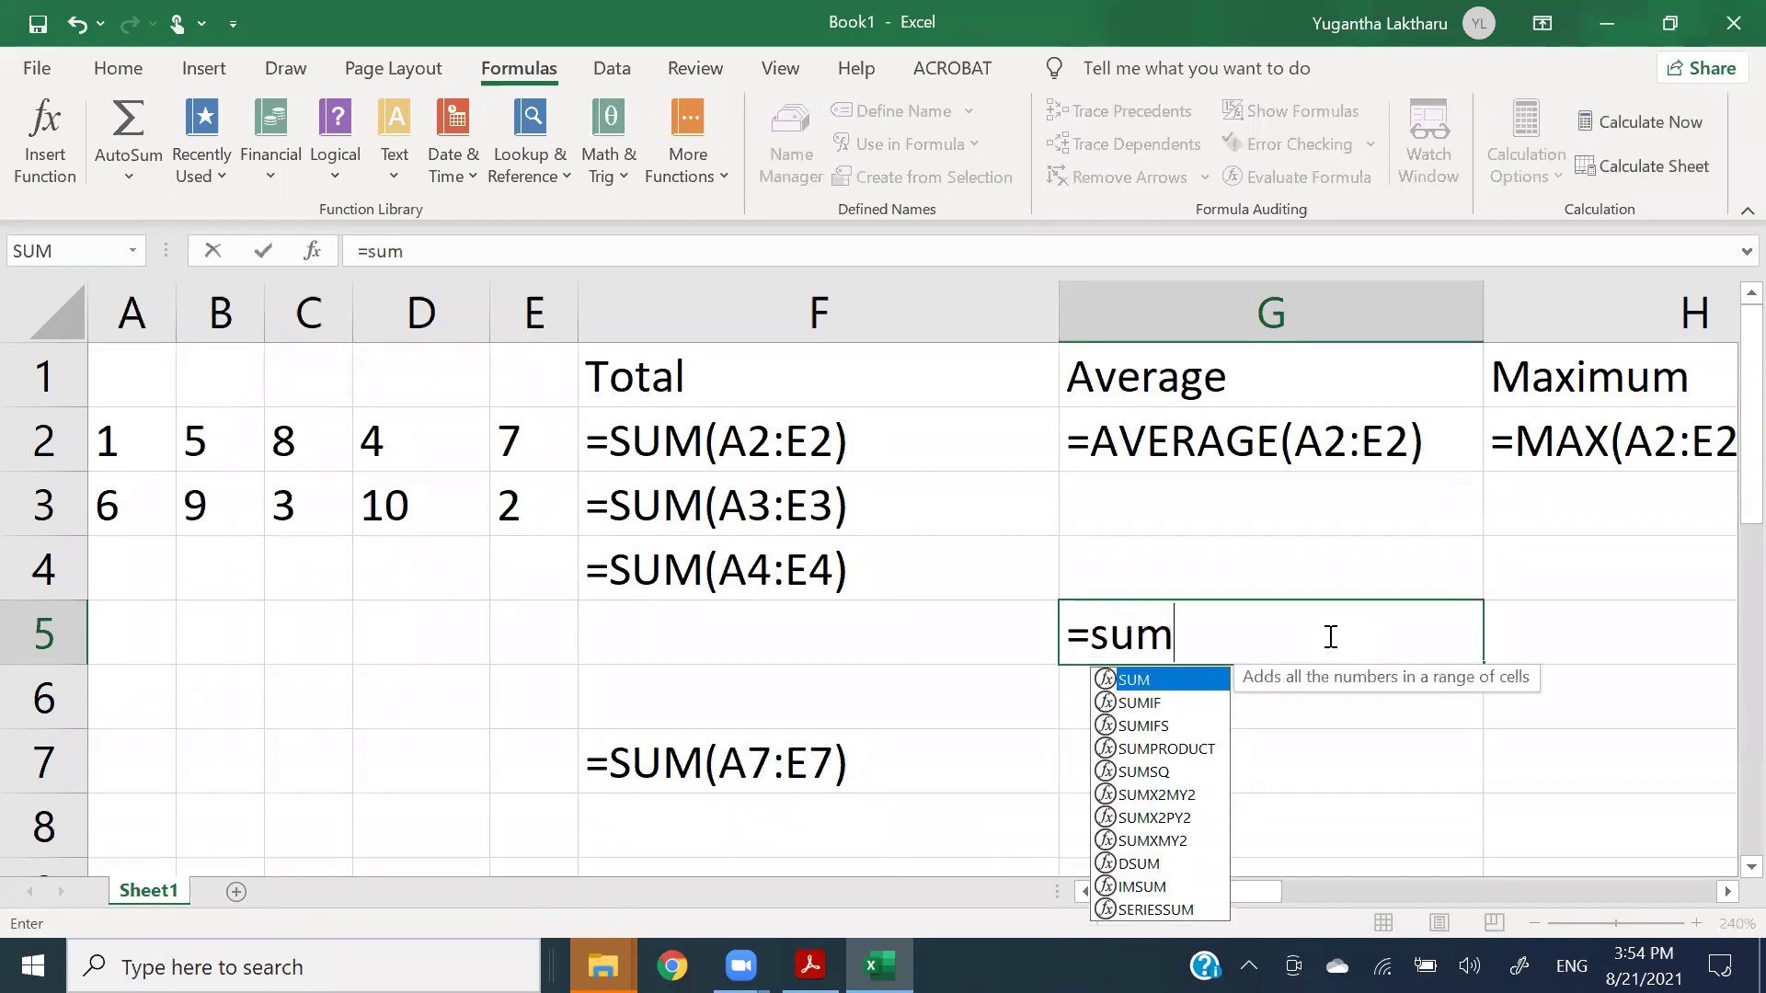
{"action": "key", "text": "Tab"}
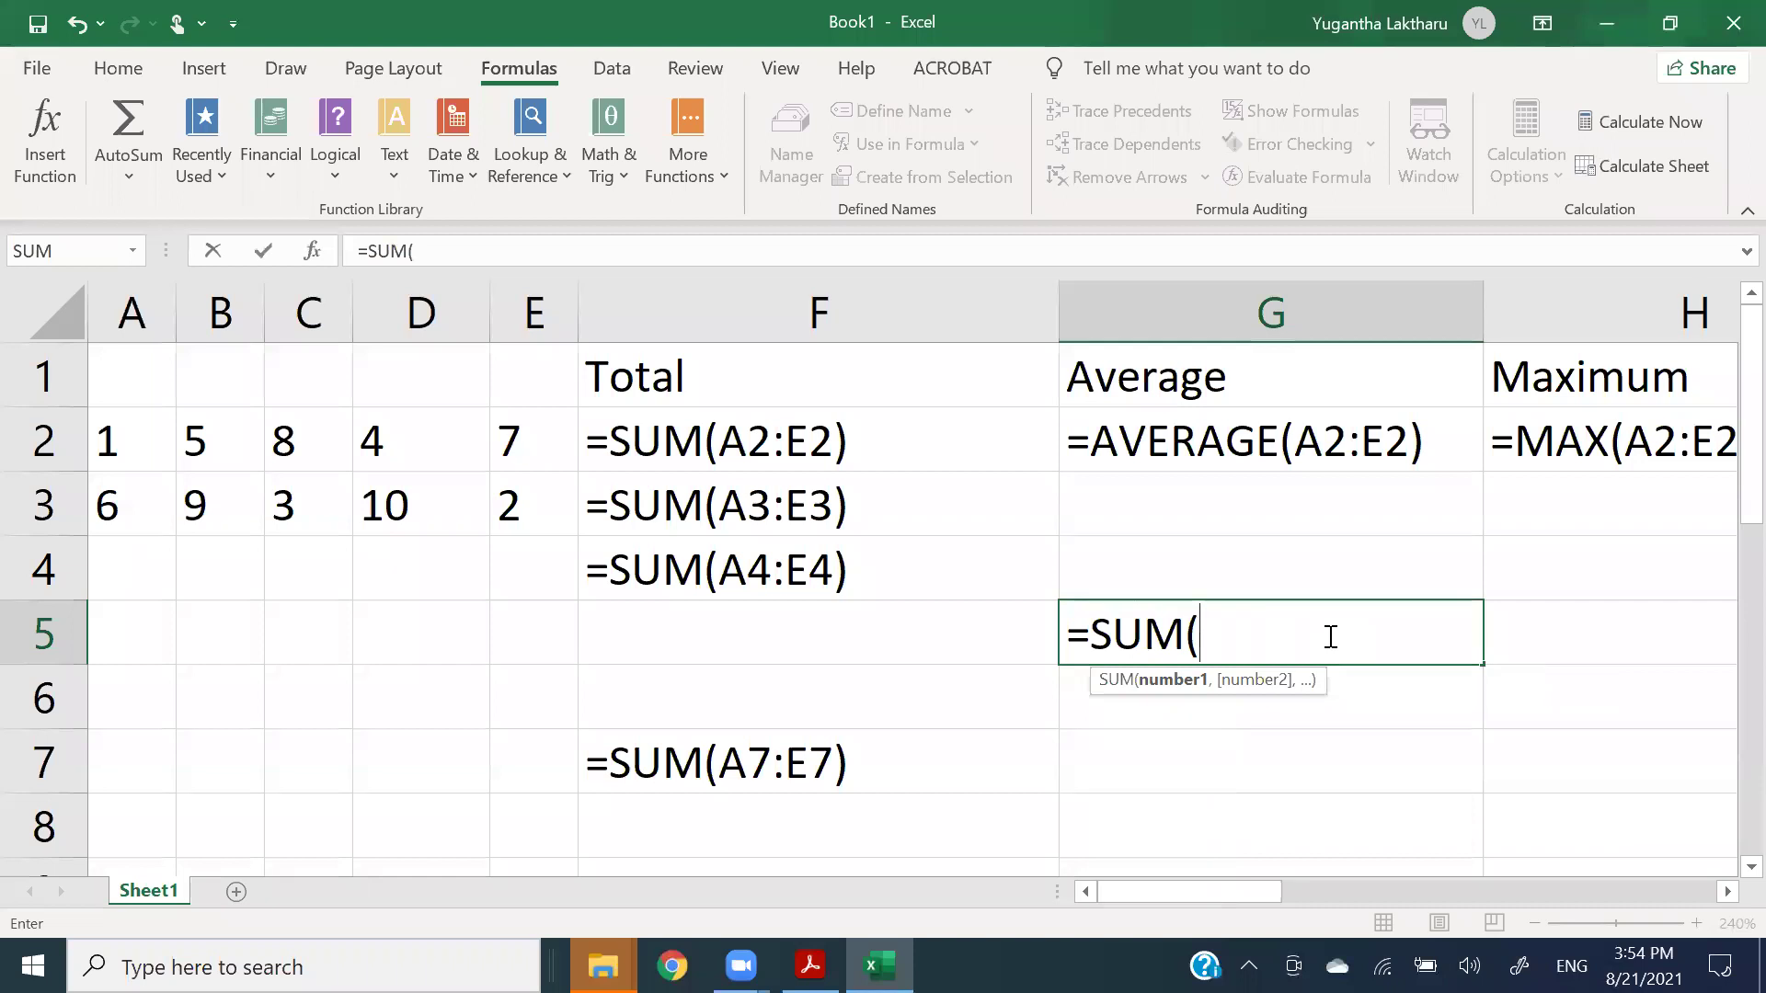
{"action": "type", "text": "b3:"}
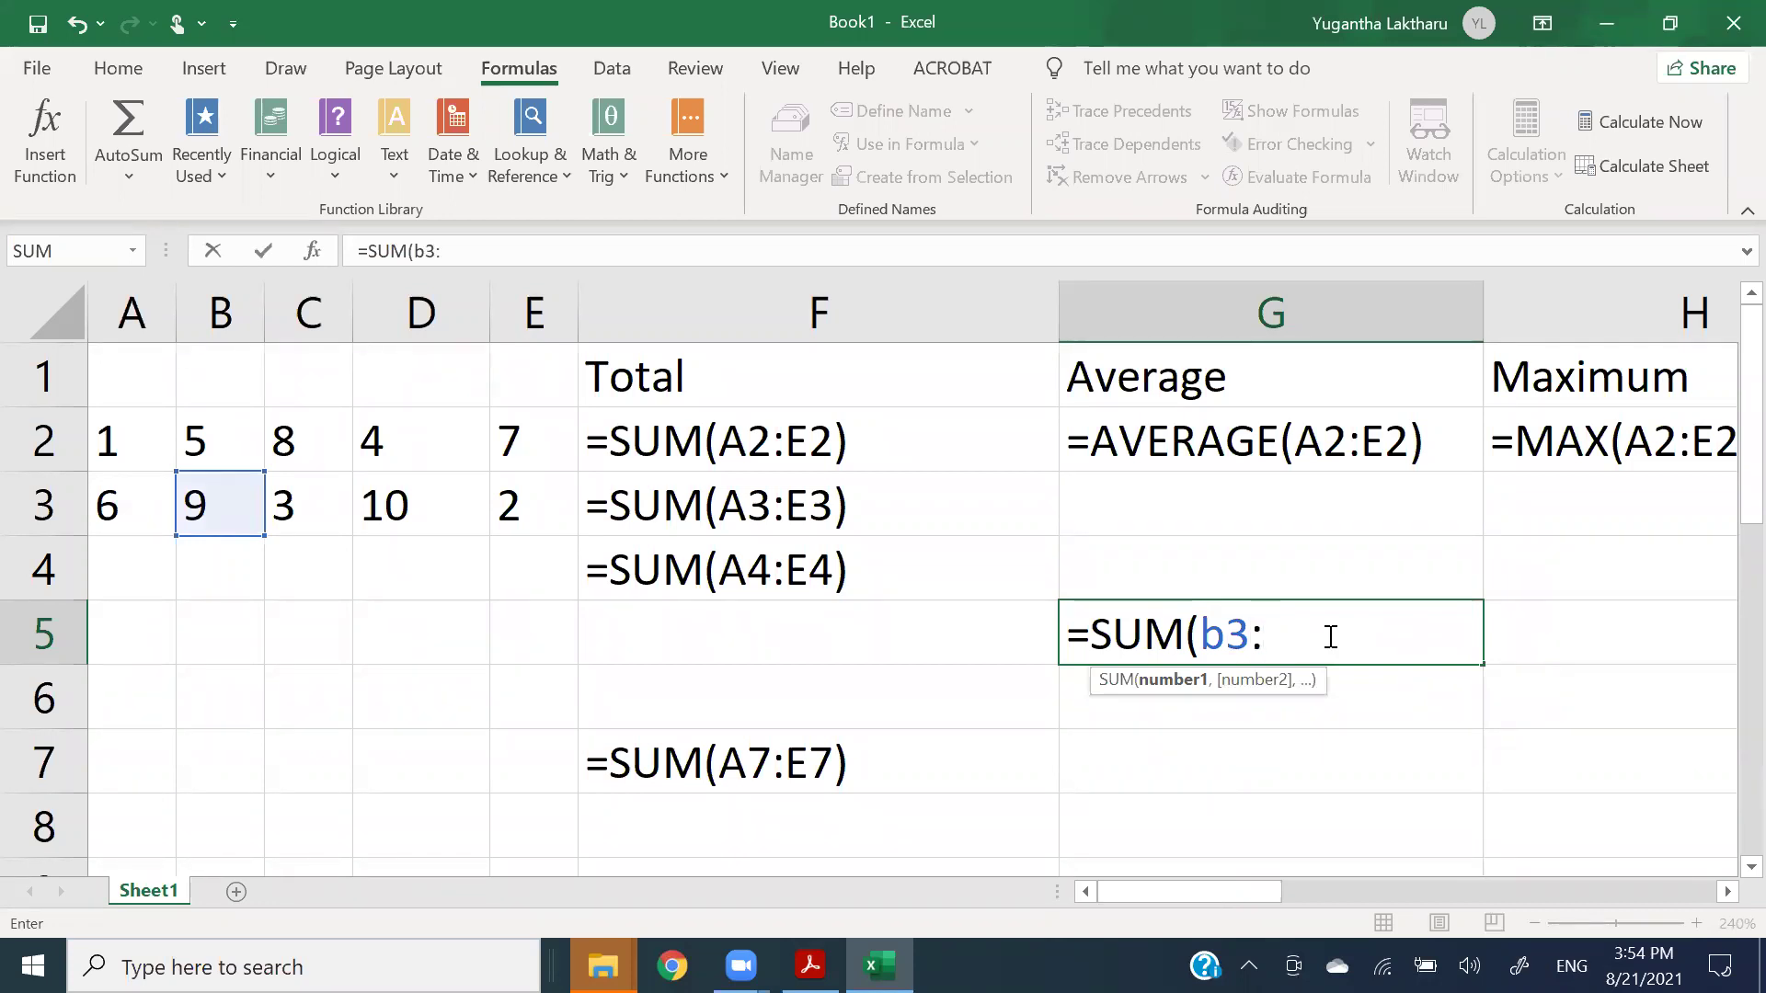
{"action": "type", "text": "d5"}
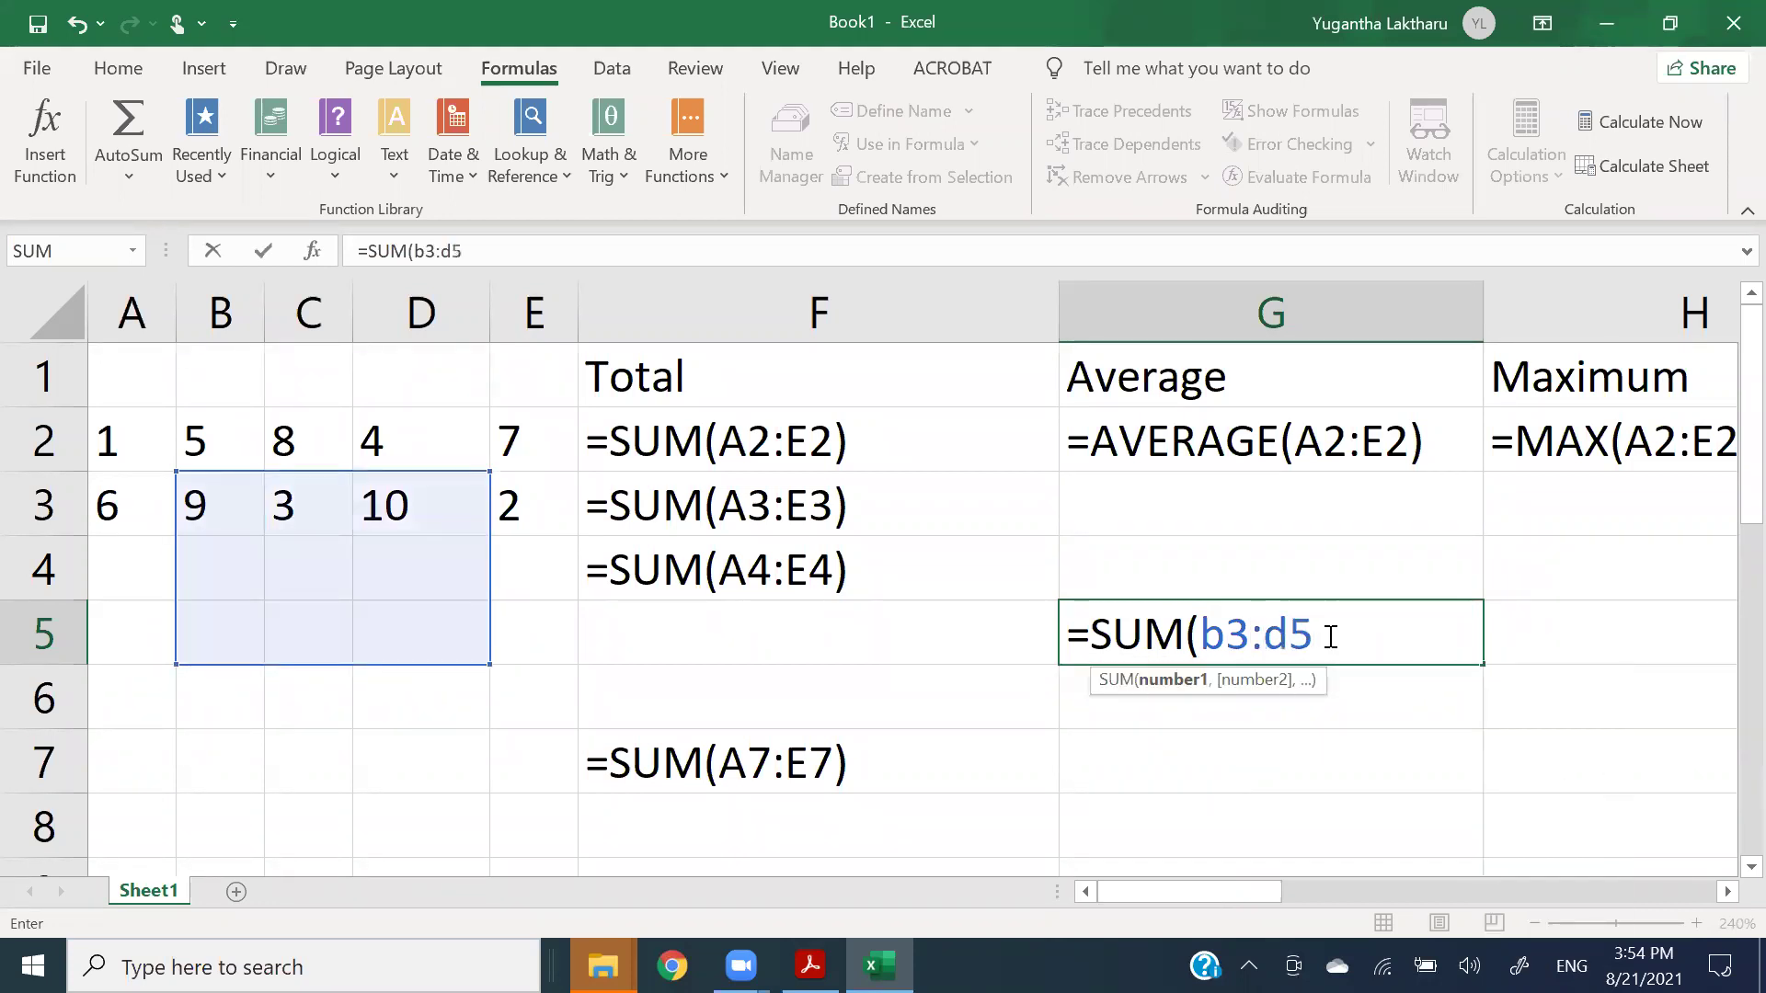
{"action": "type", "text": ")"}
{"action": "key", "text": "Return"}
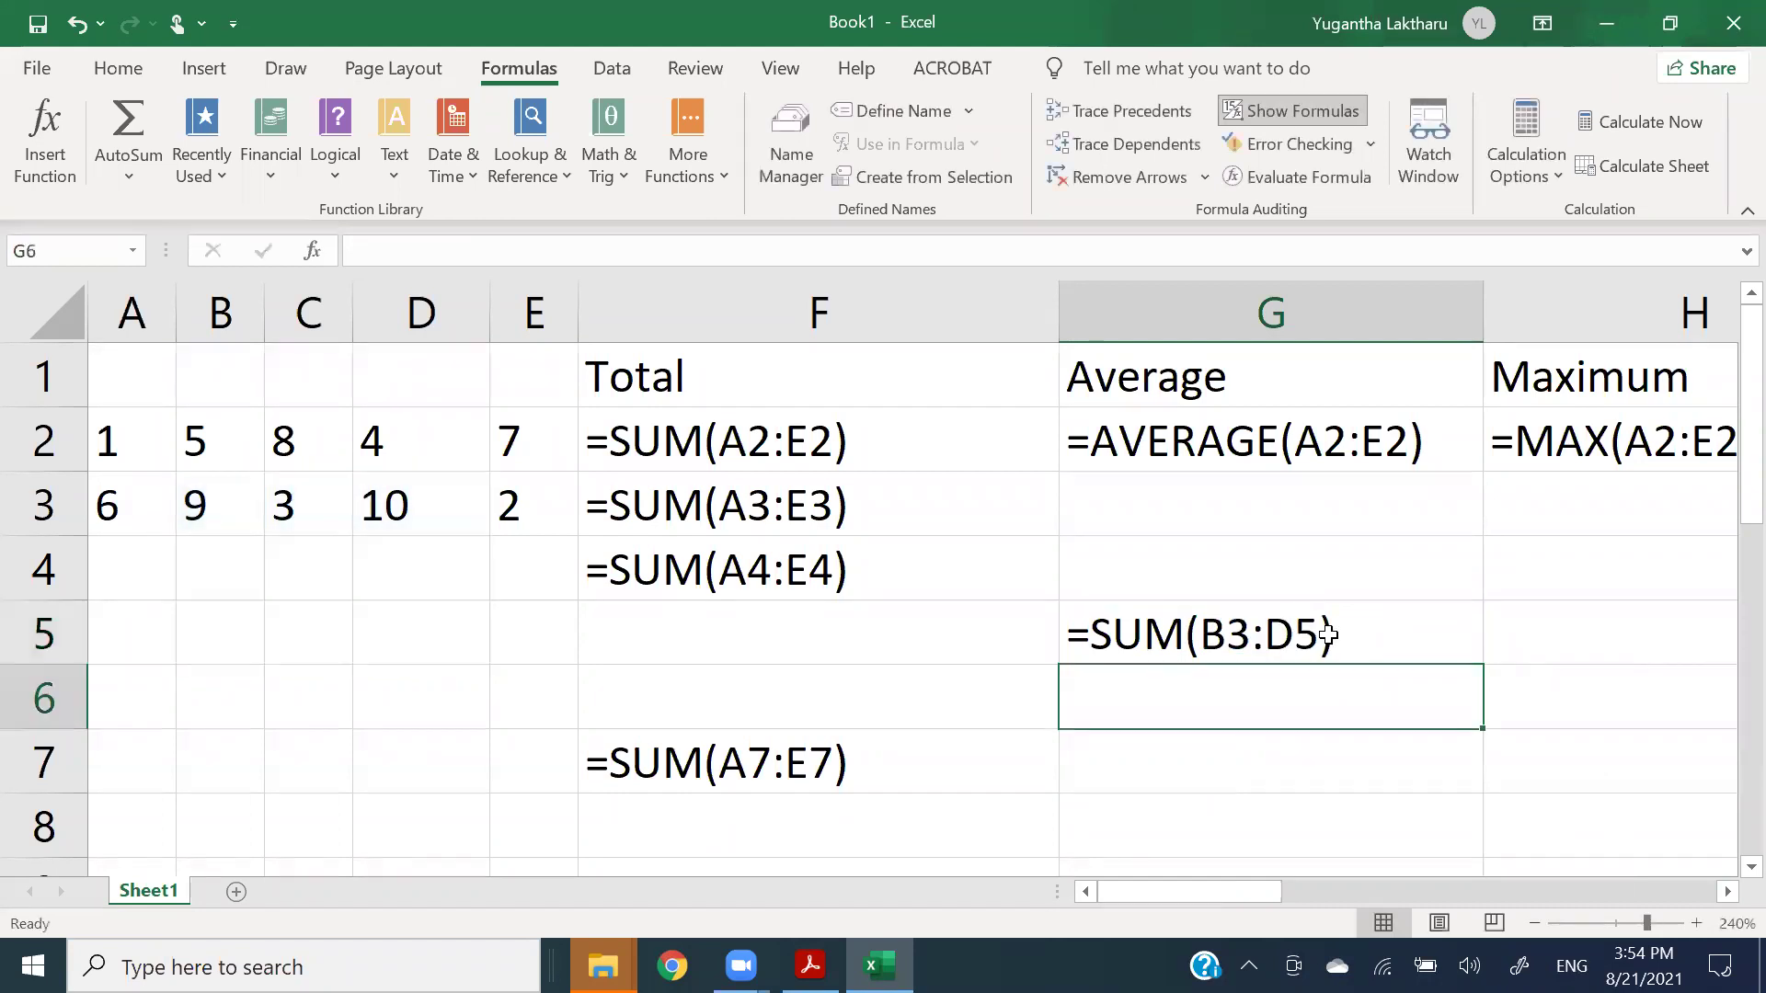
- Examine the row numbers in G5's SUM formula and count the rows from G5 down to G8, leaving the formula as it is
{"action": "left_click", "coordinate": [1327, 635]}
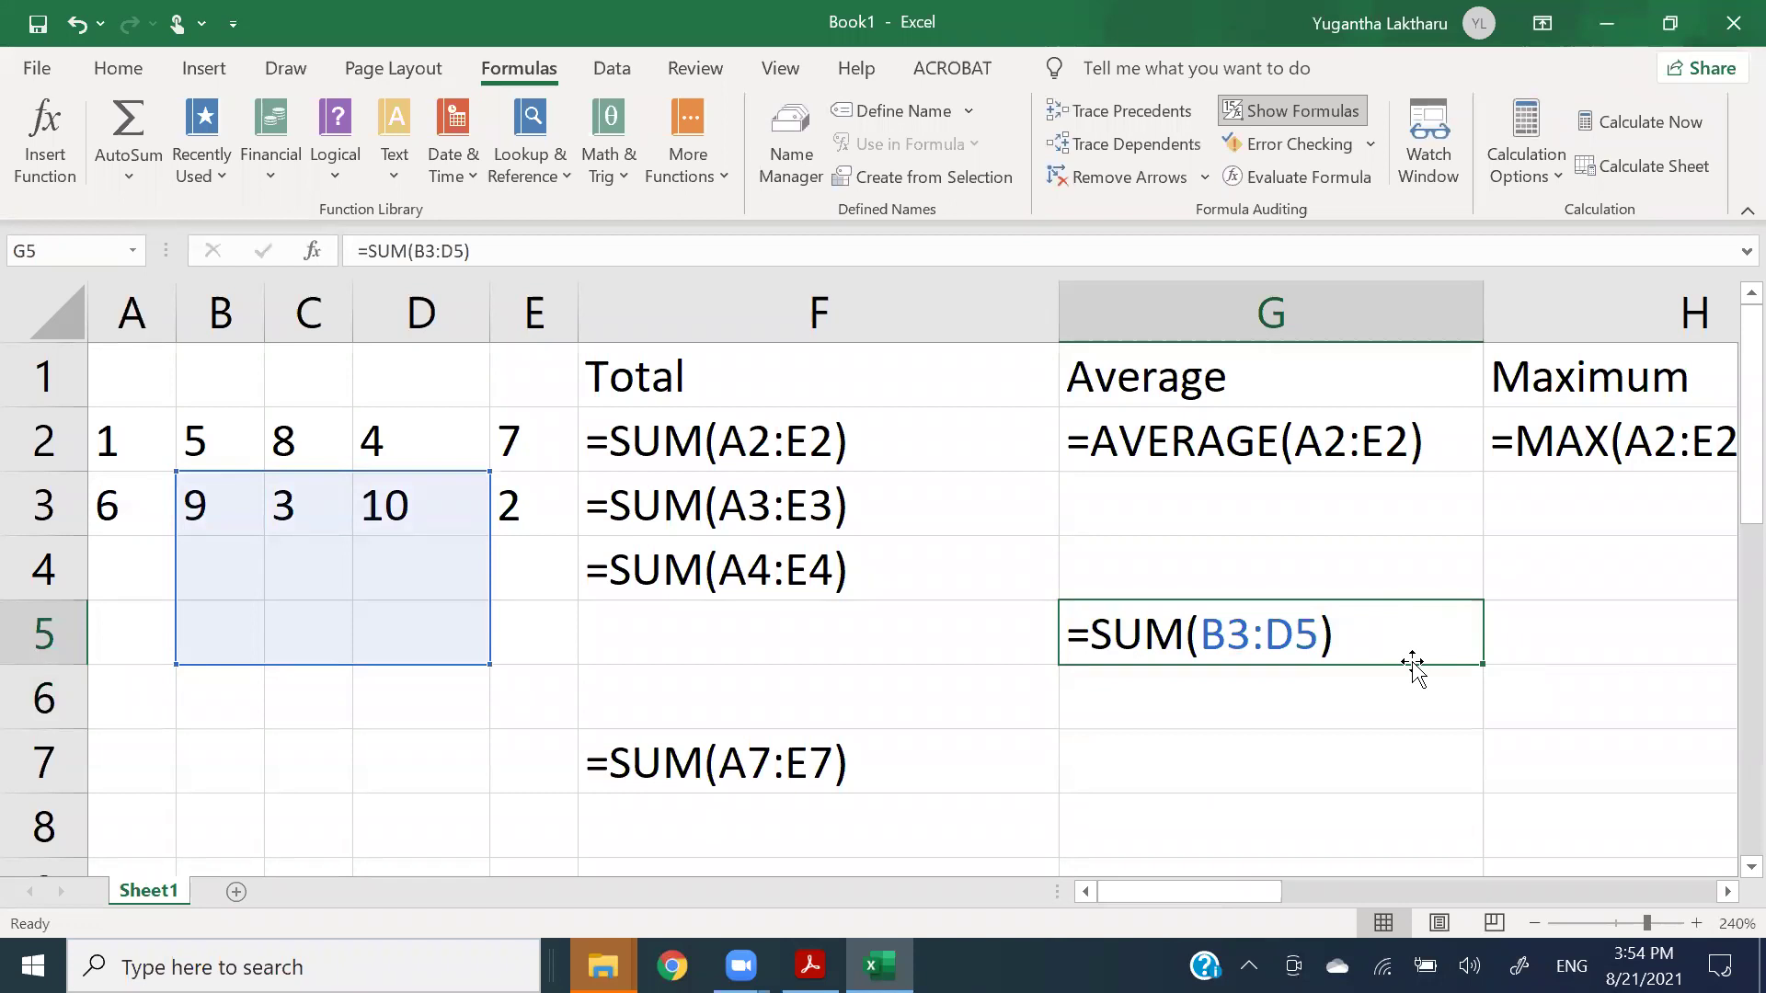
{"action": "scroll", "coordinate": [1400, 670], "scroll_direction": "down", "scroll_amount": 1}
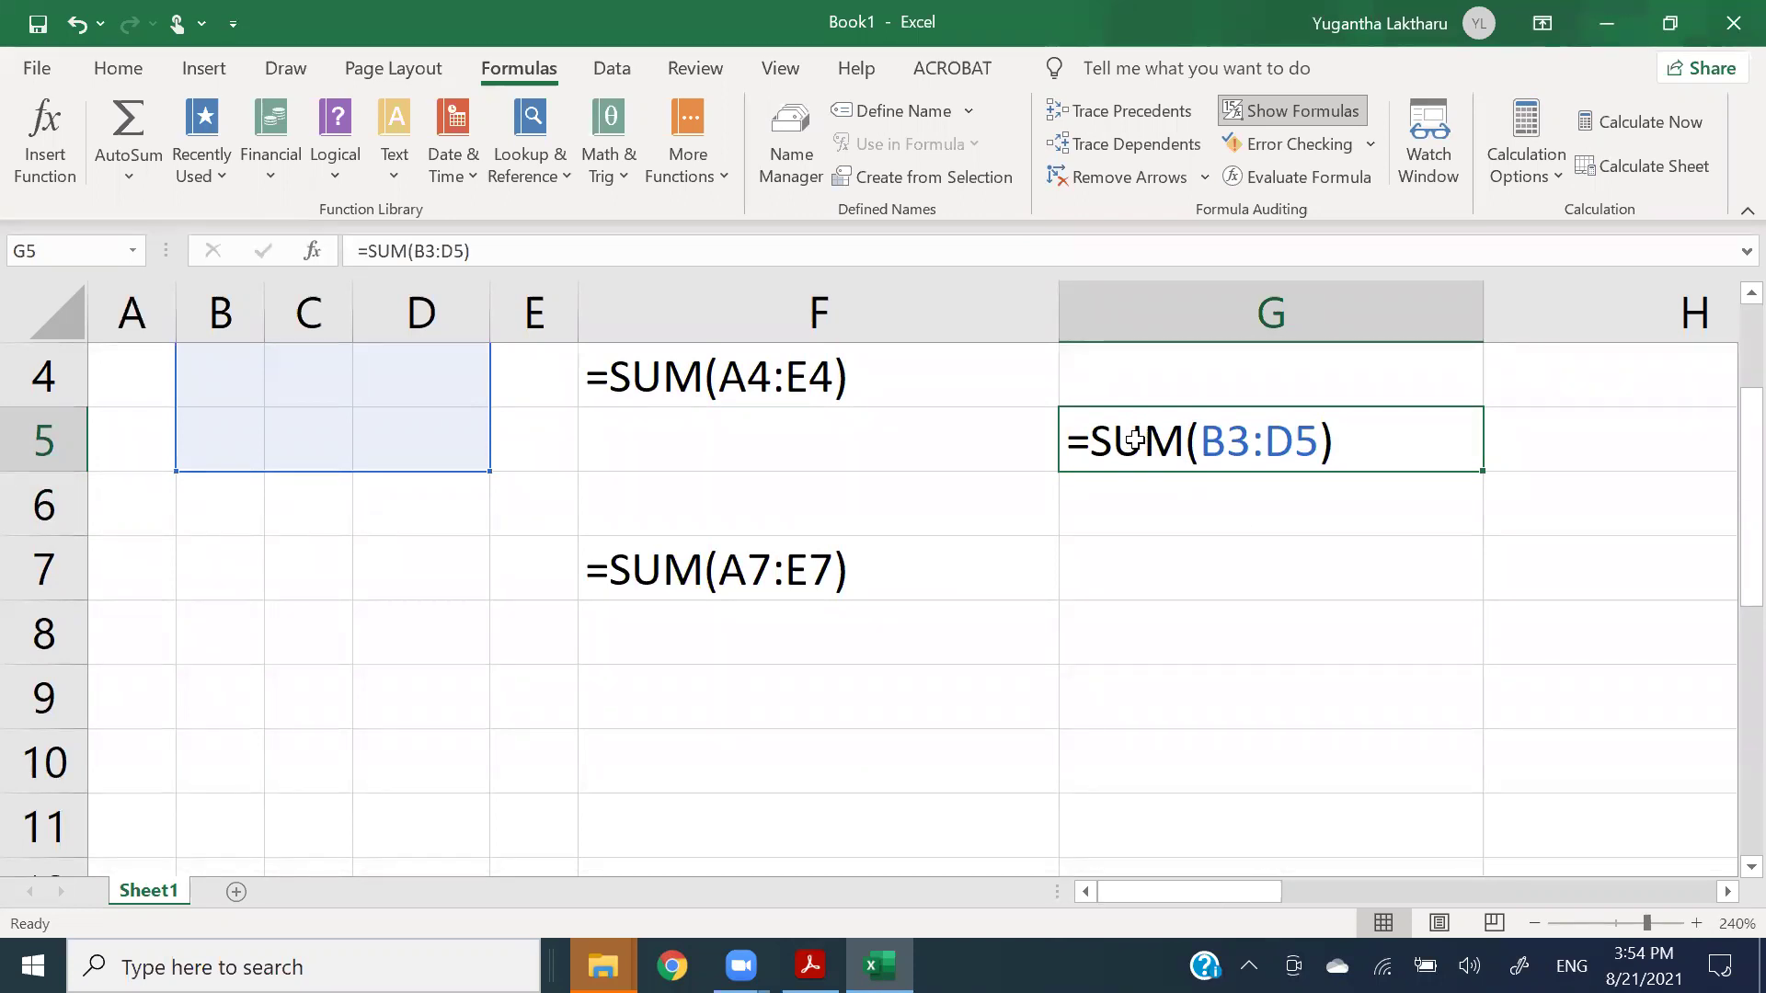
{"action": "left_click", "coordinate": [1118, 627]}
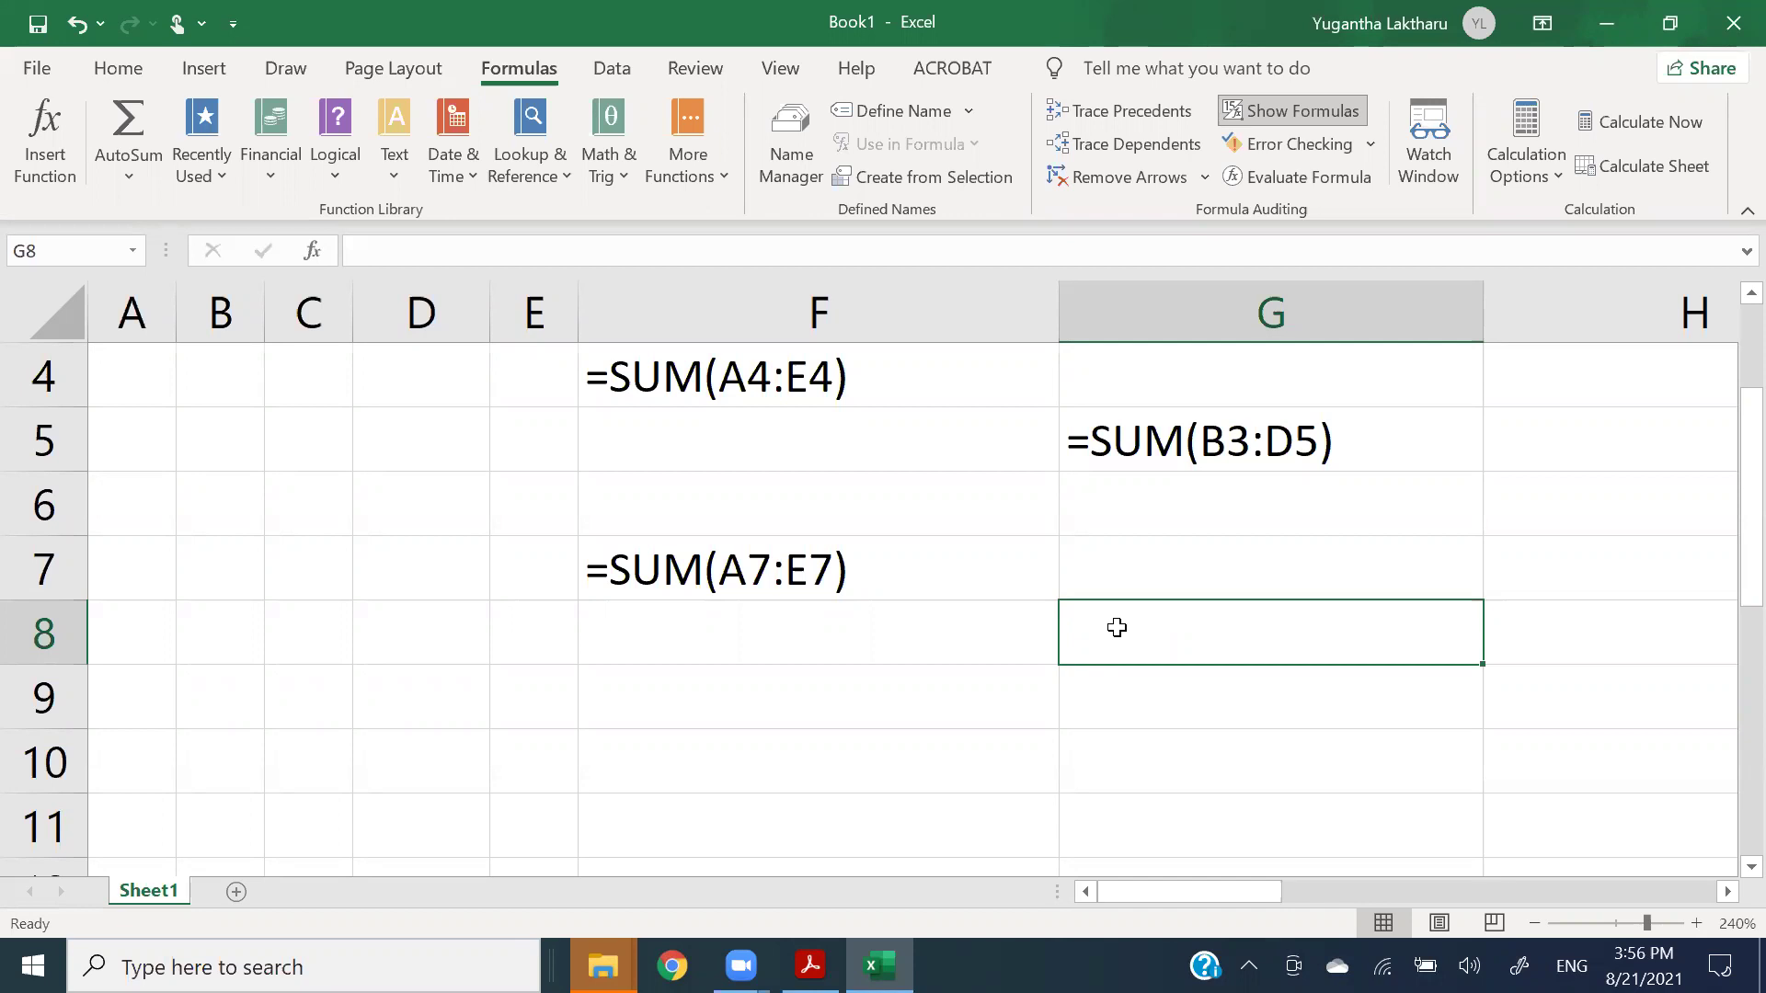
{"action": "double_click", "coordinate": [1204, 443]}
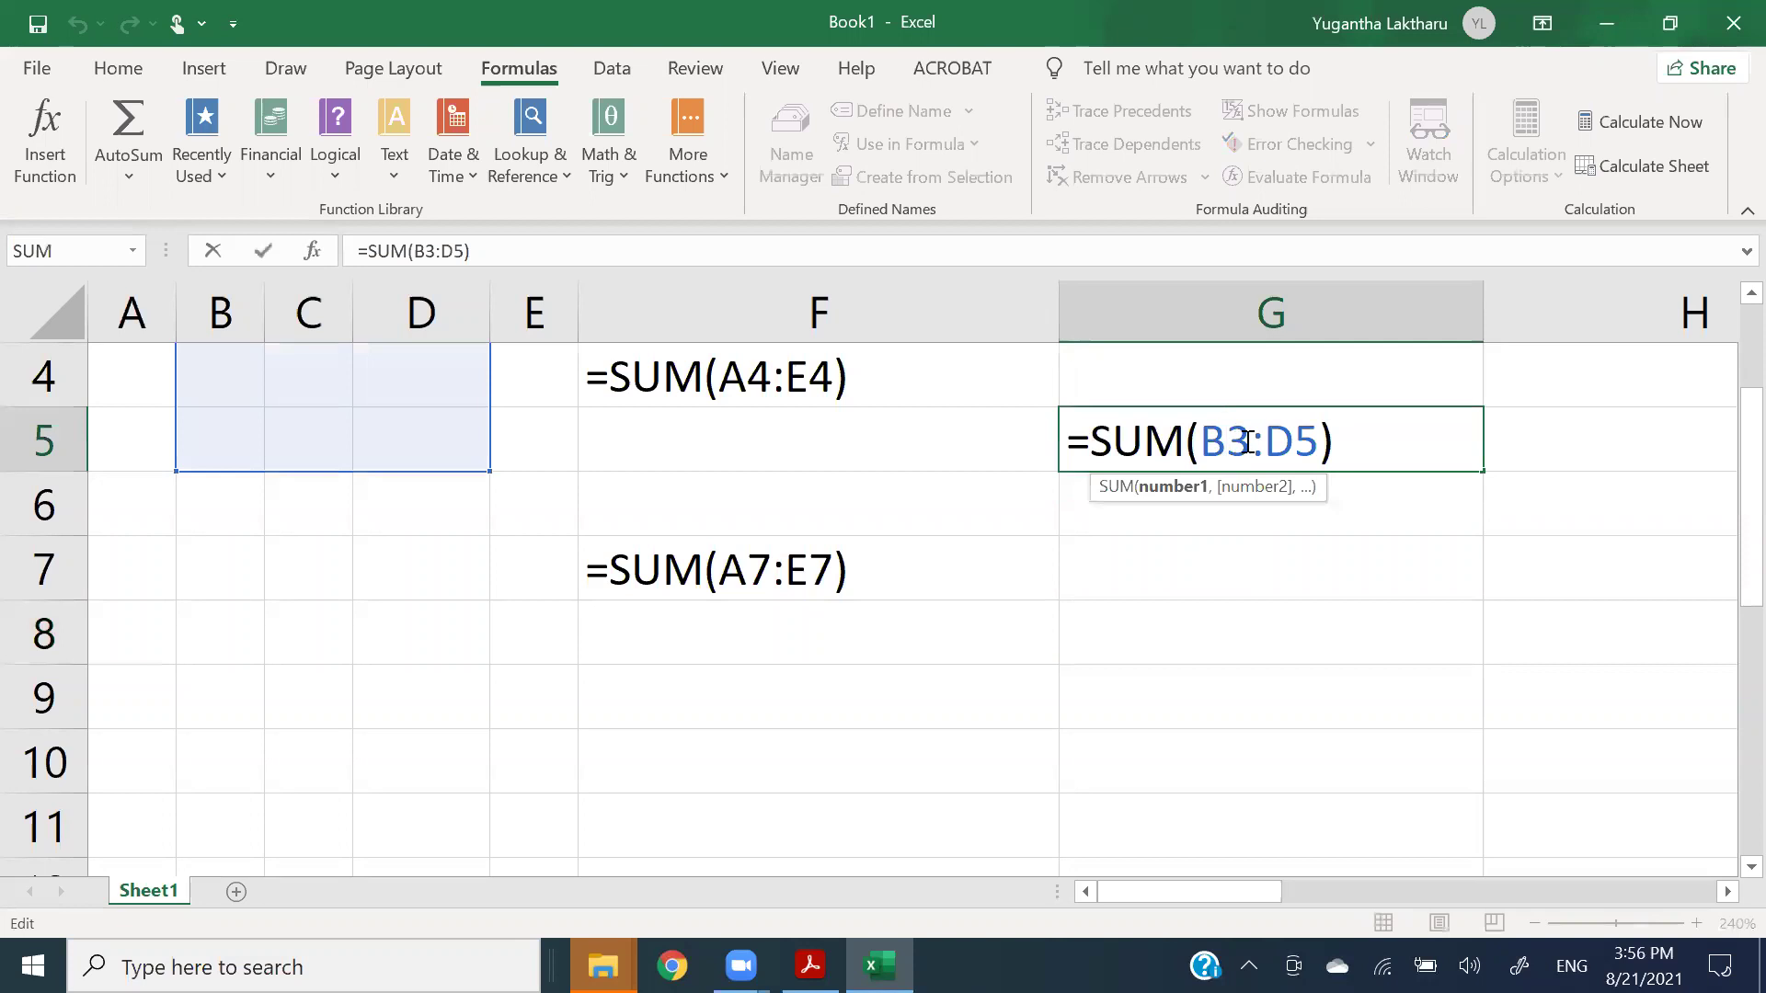
{"action": "left_click_drag", "start_coordinate": [1248, 442], "coordinate": [1225, 443]}
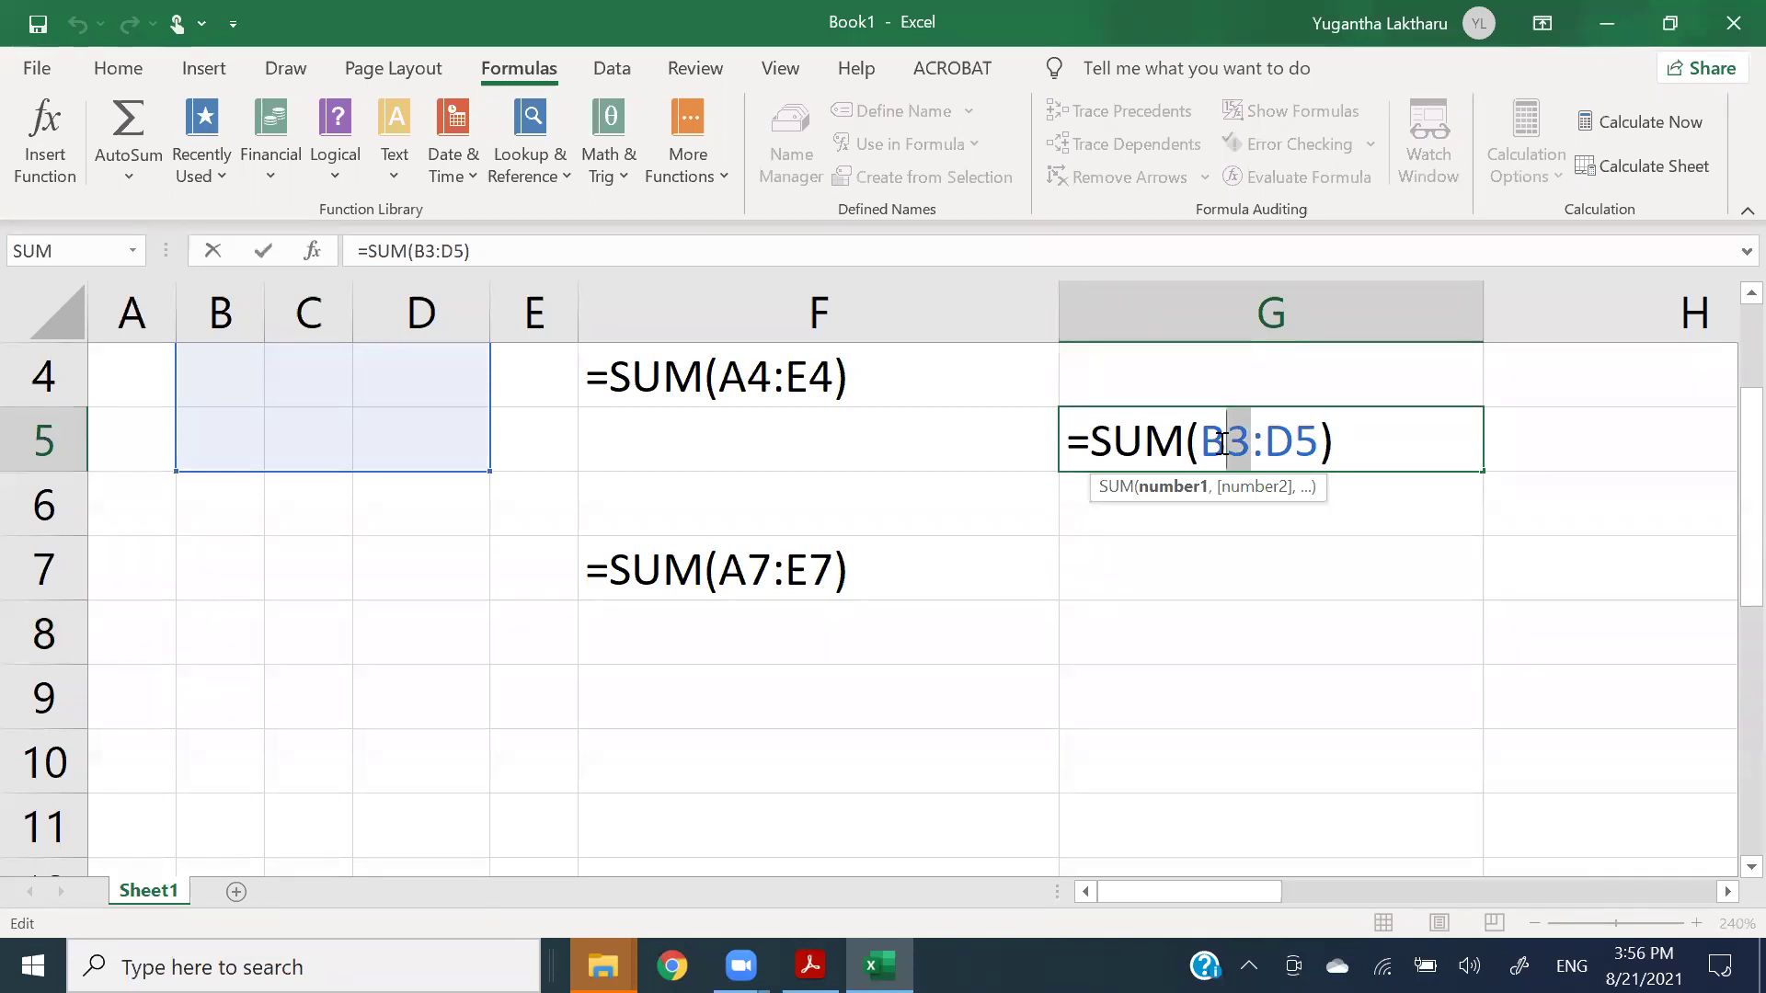
{"action": "key", "text": "Return"}
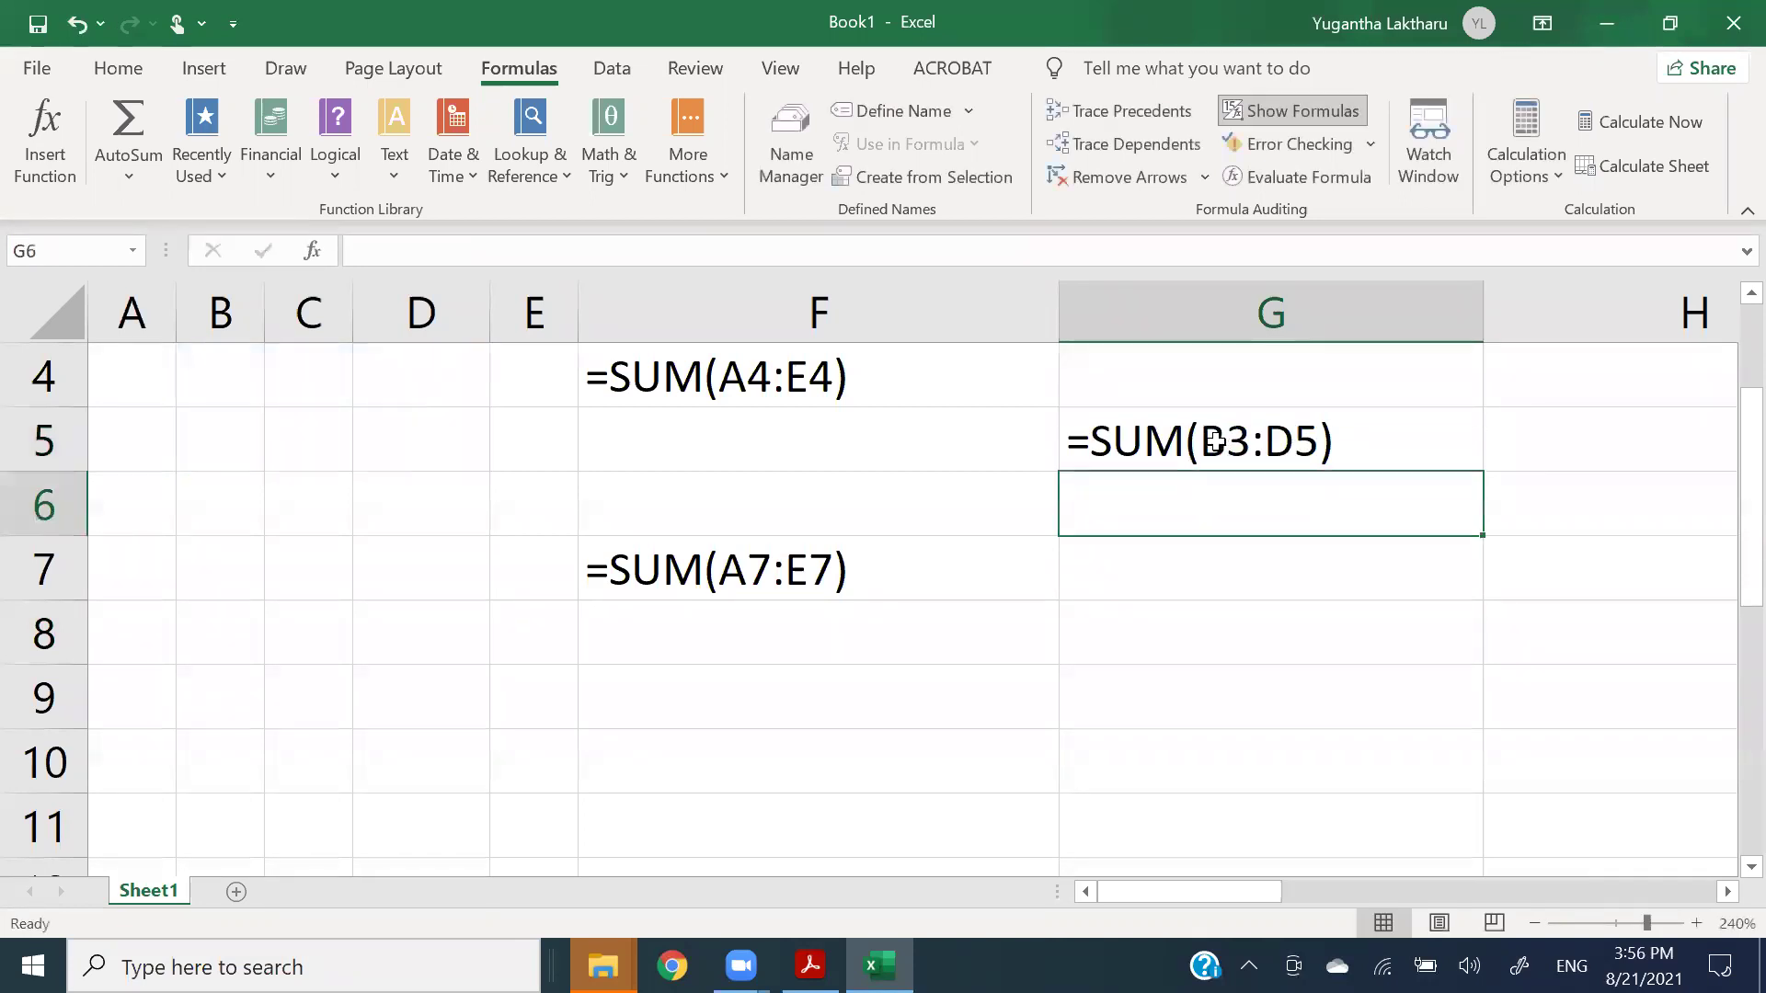
{"action": "left_click", "coordinate": [1189, 627]}
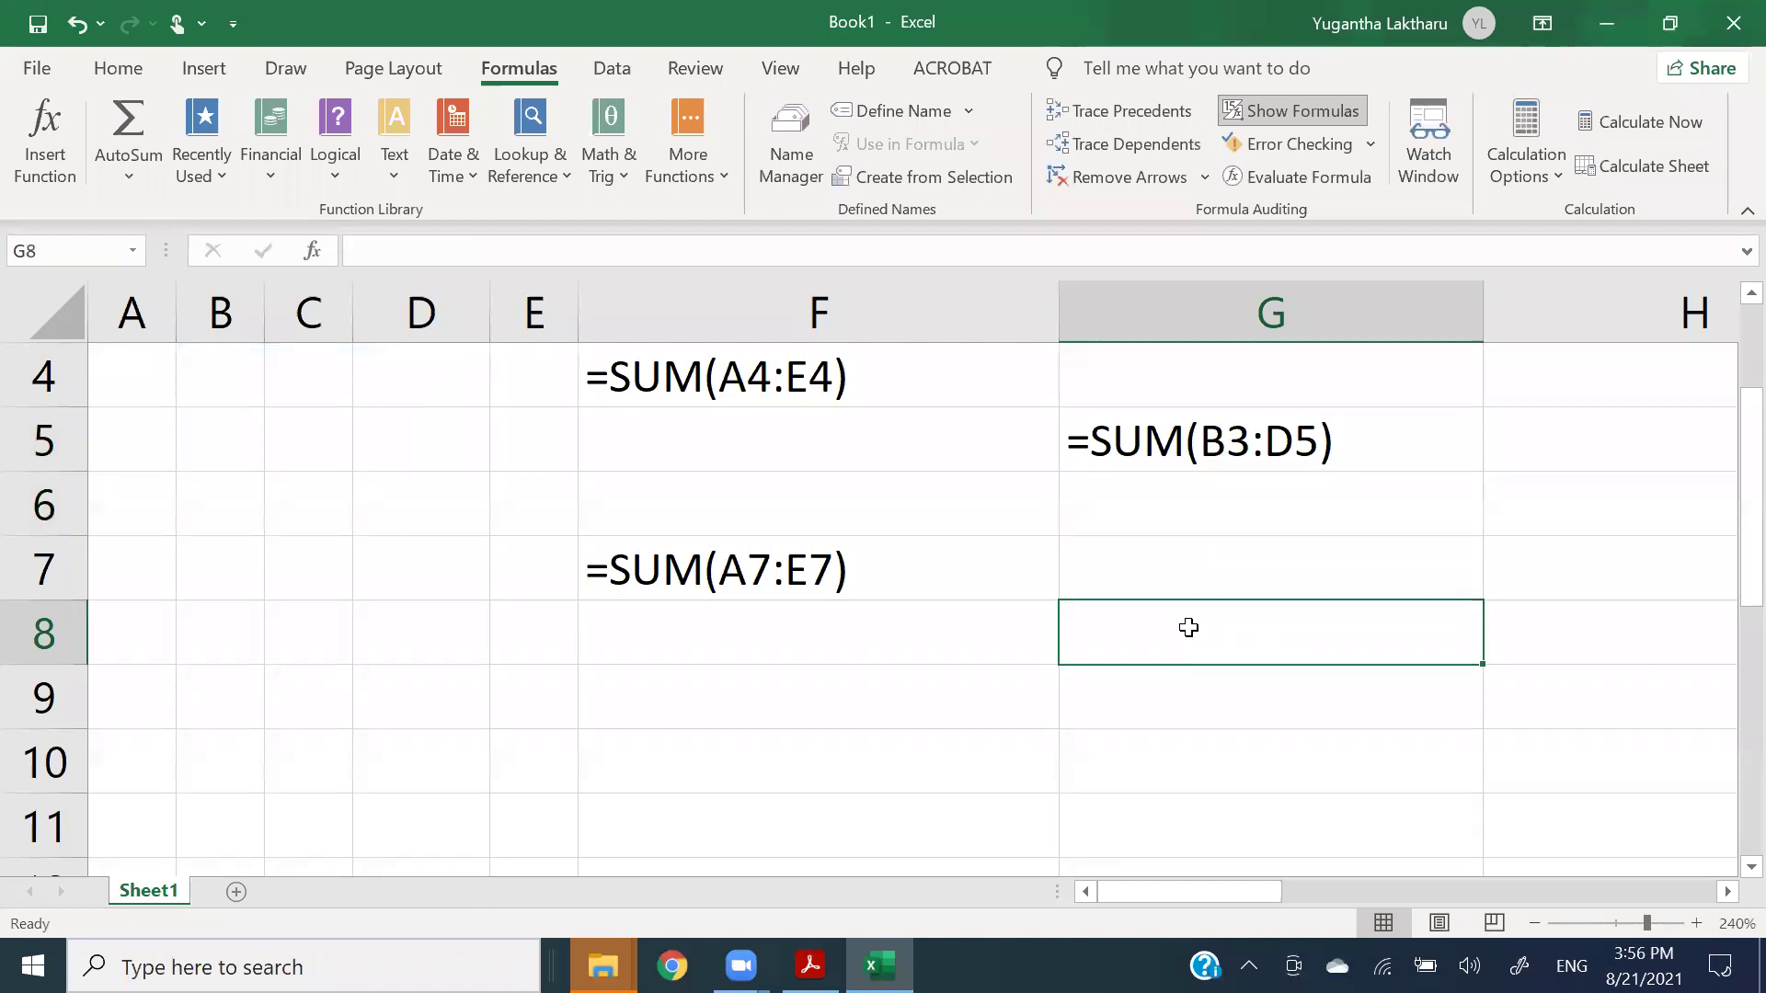
{"action": "double_click", "coordinate": [1243, 439]}
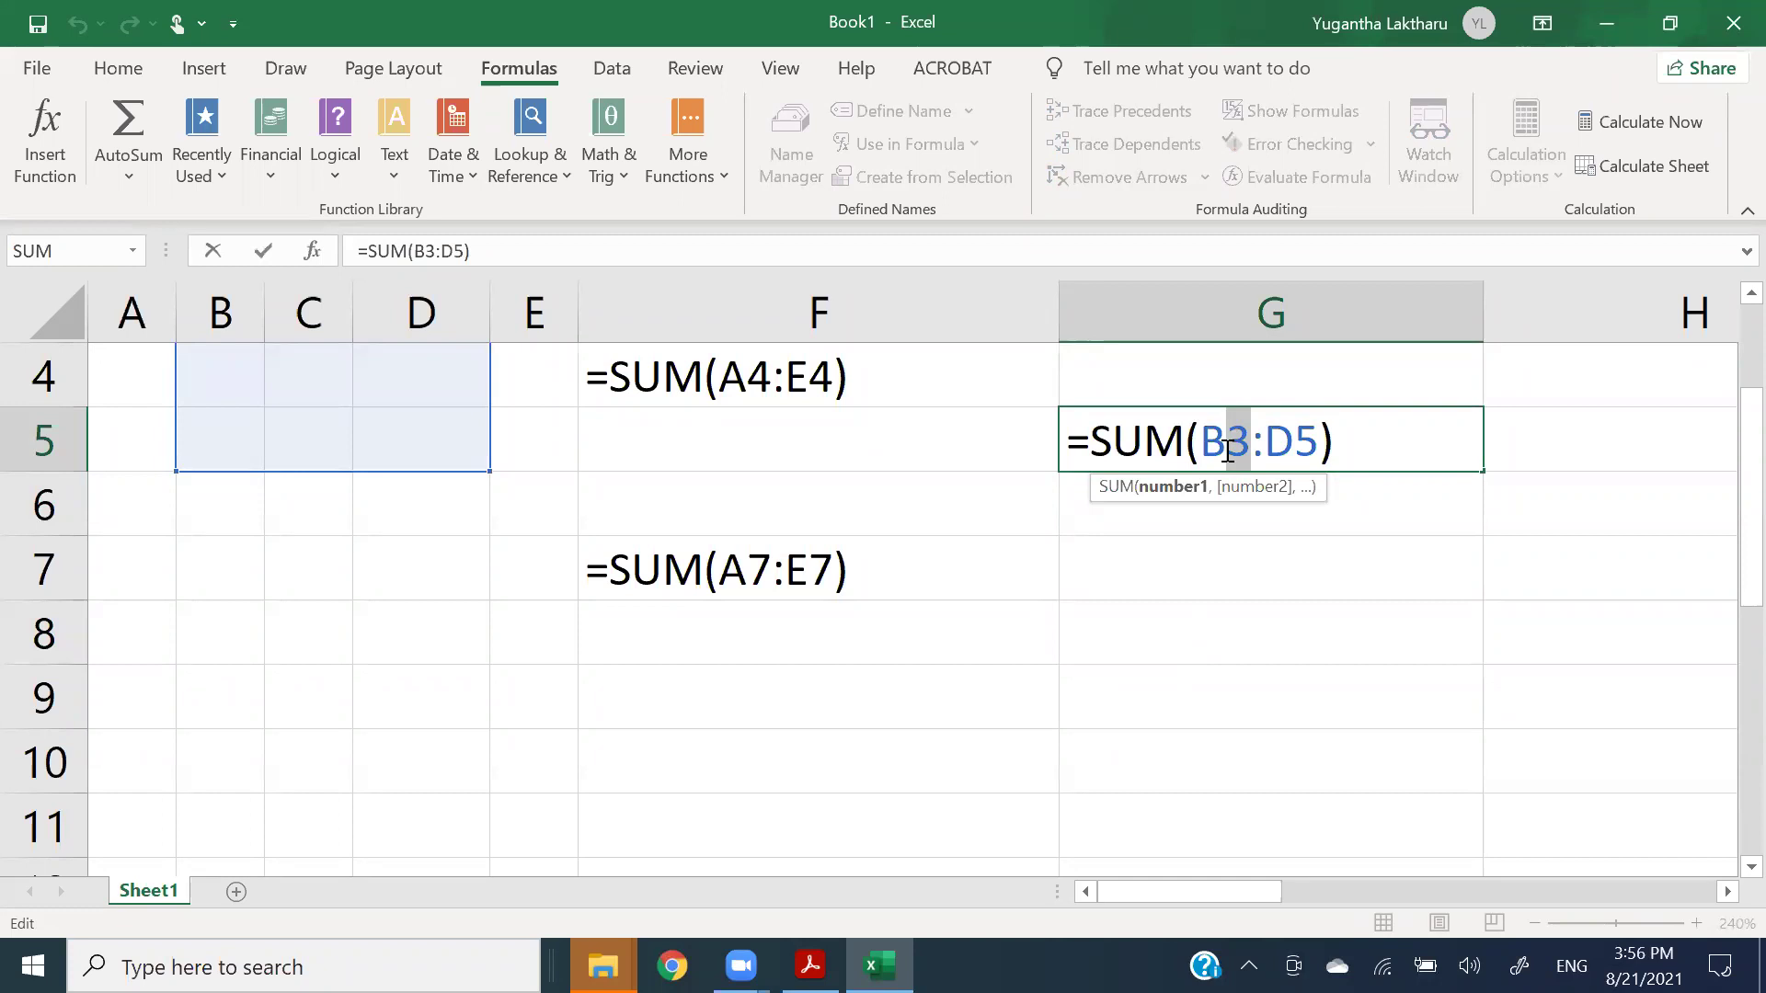
{"action": "left_click", "coordinate": [1236, 513]}
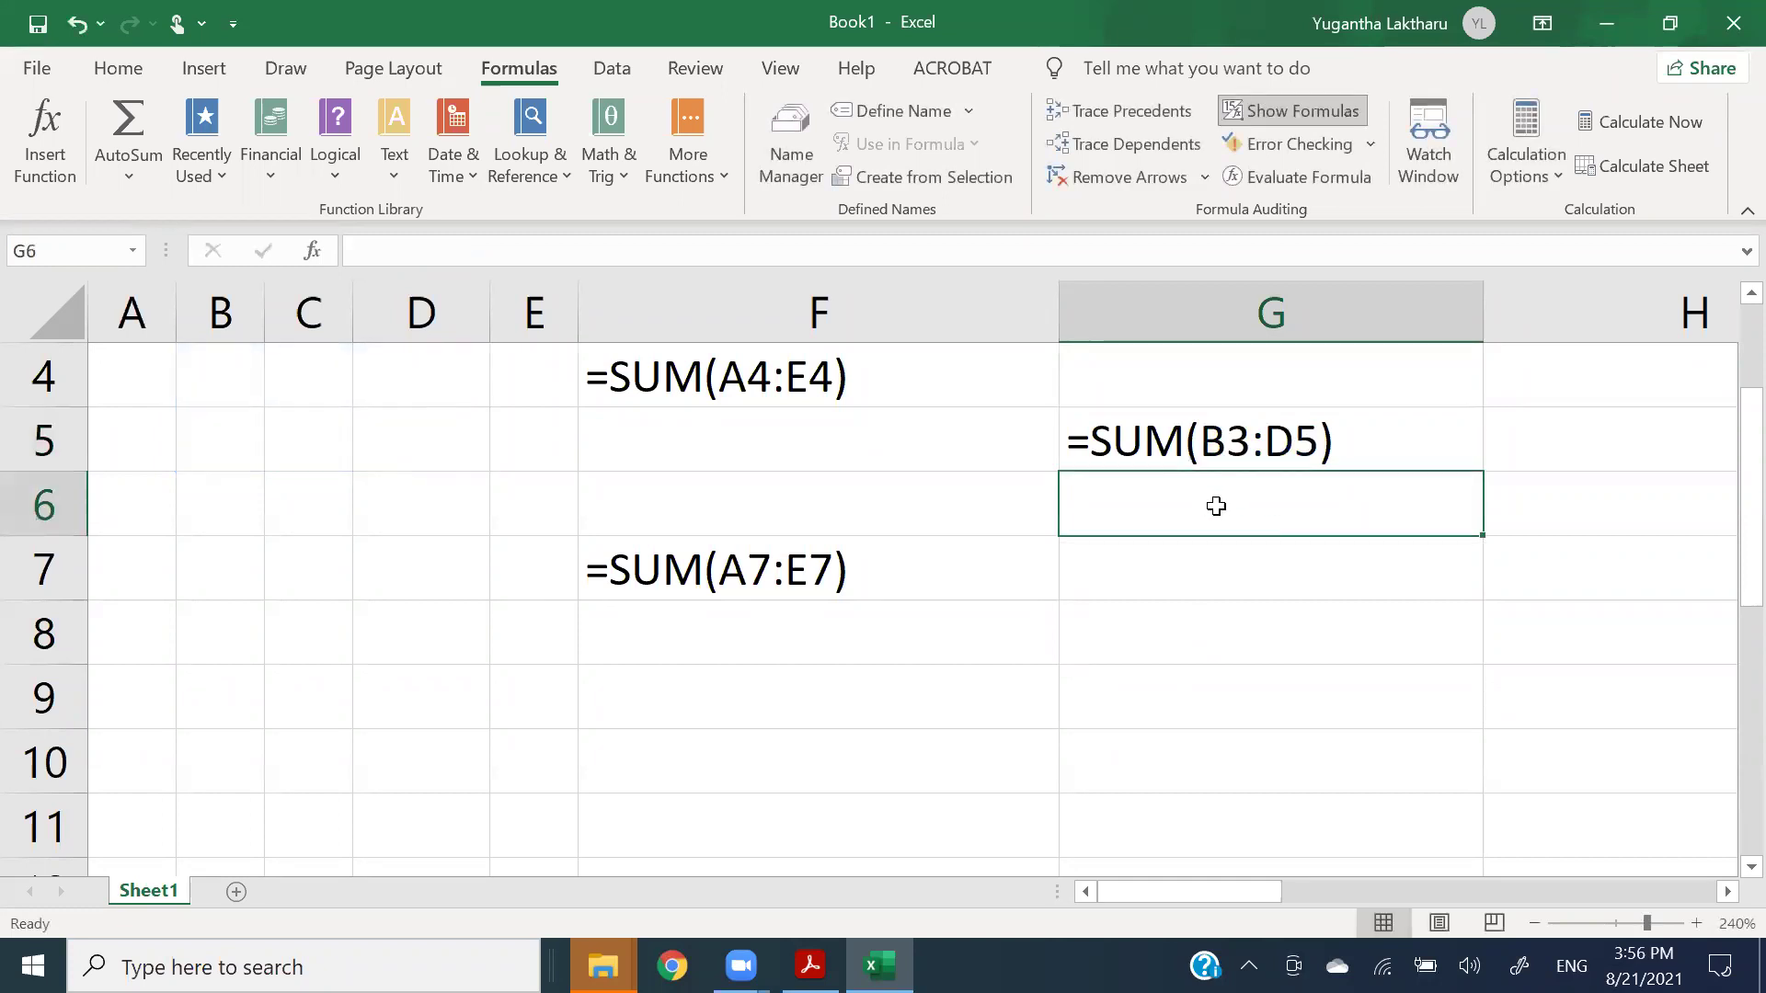
{"action": "left_click", "coordinate": [1230, 577]}
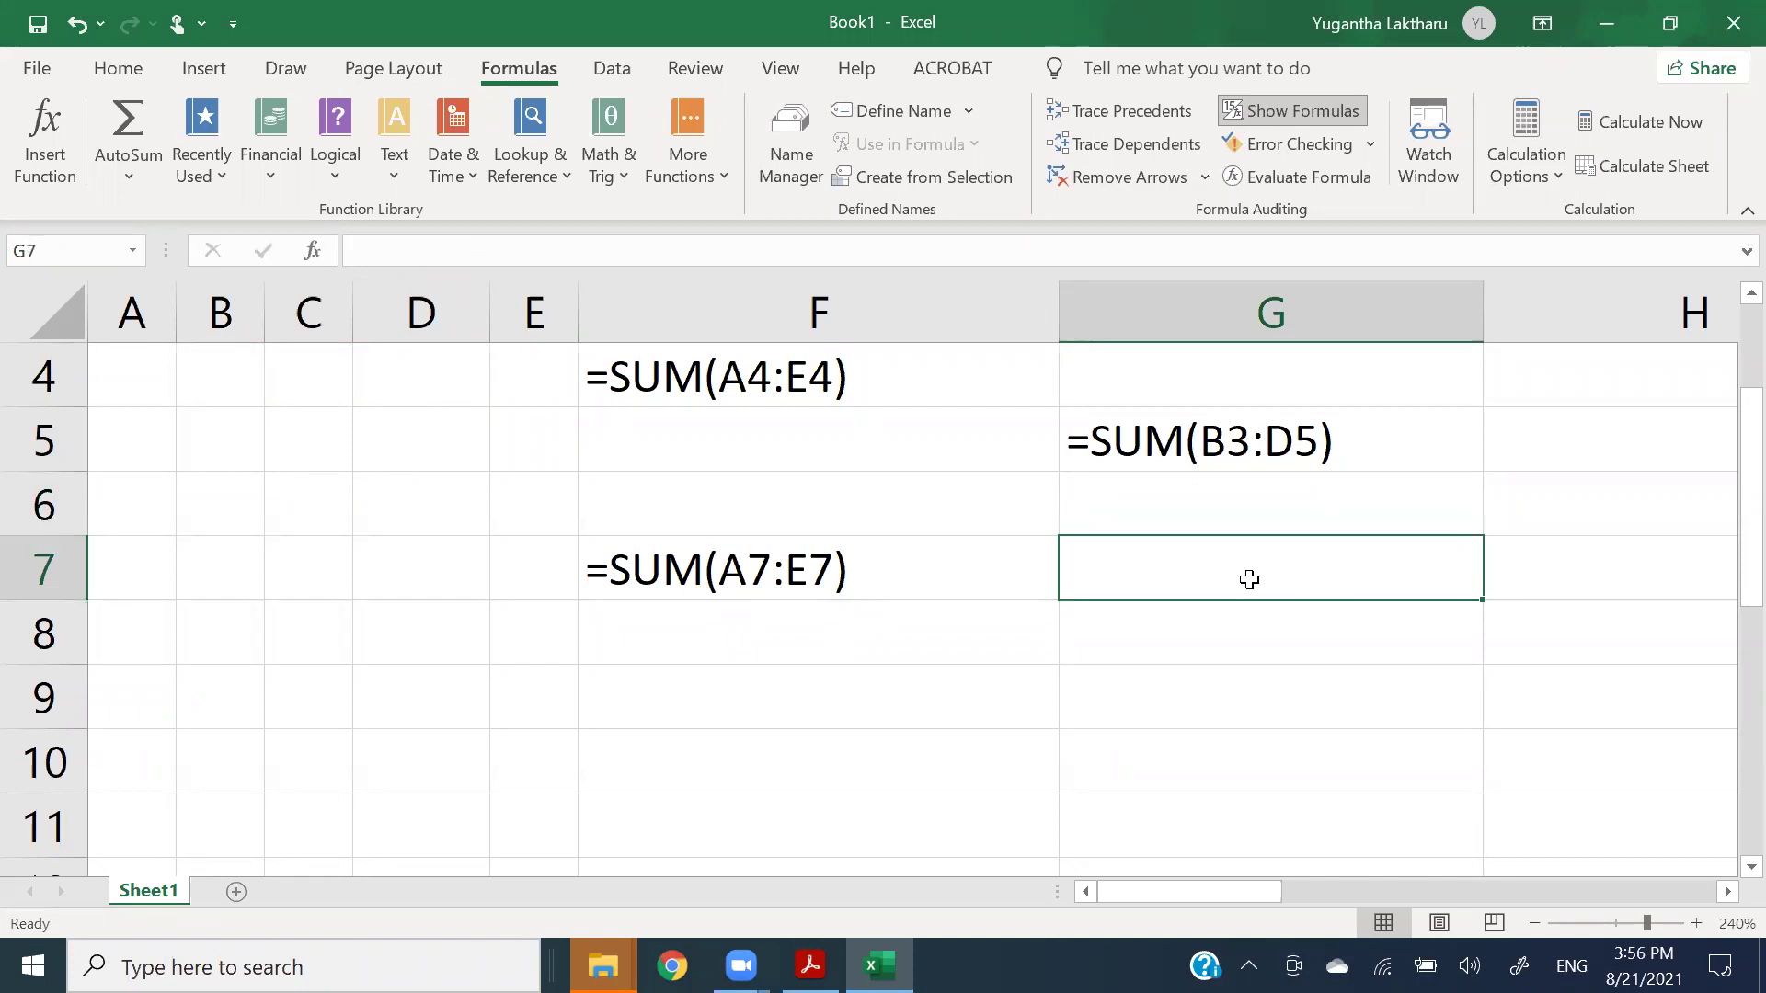
{"action": "left_click", "coordinate": [1238, 646]}
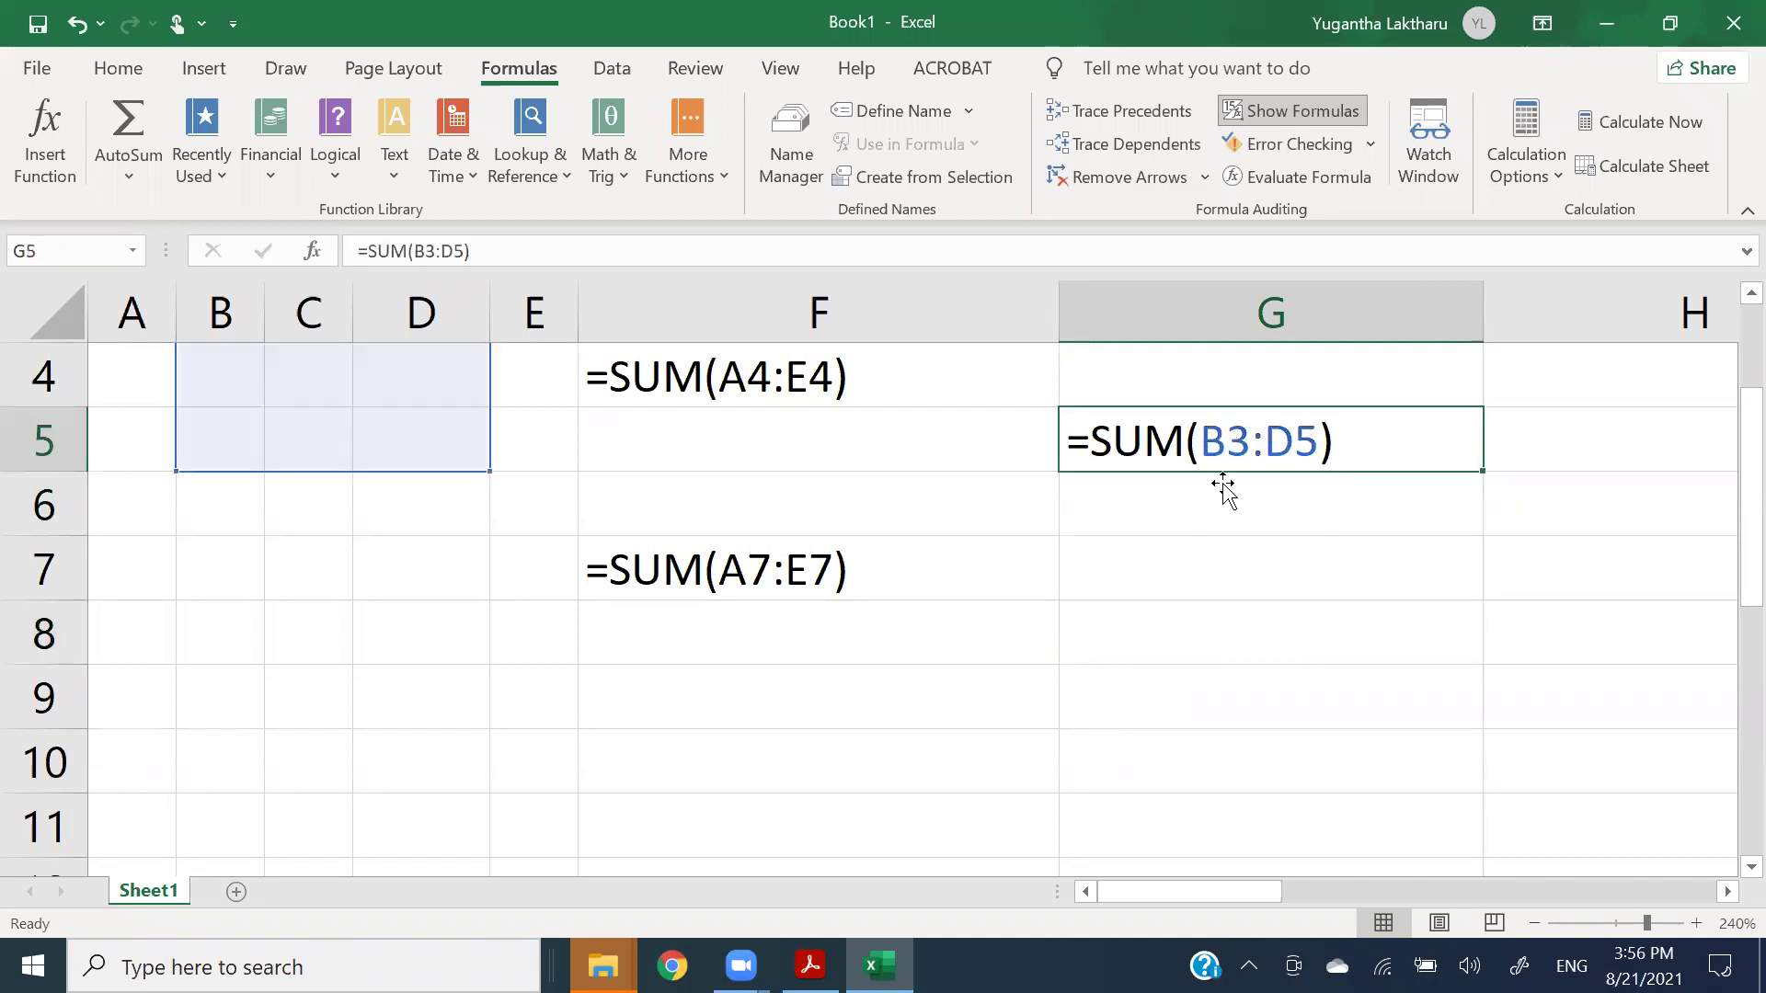
{"action": "left_click", "coordinate": [1219, 636]}
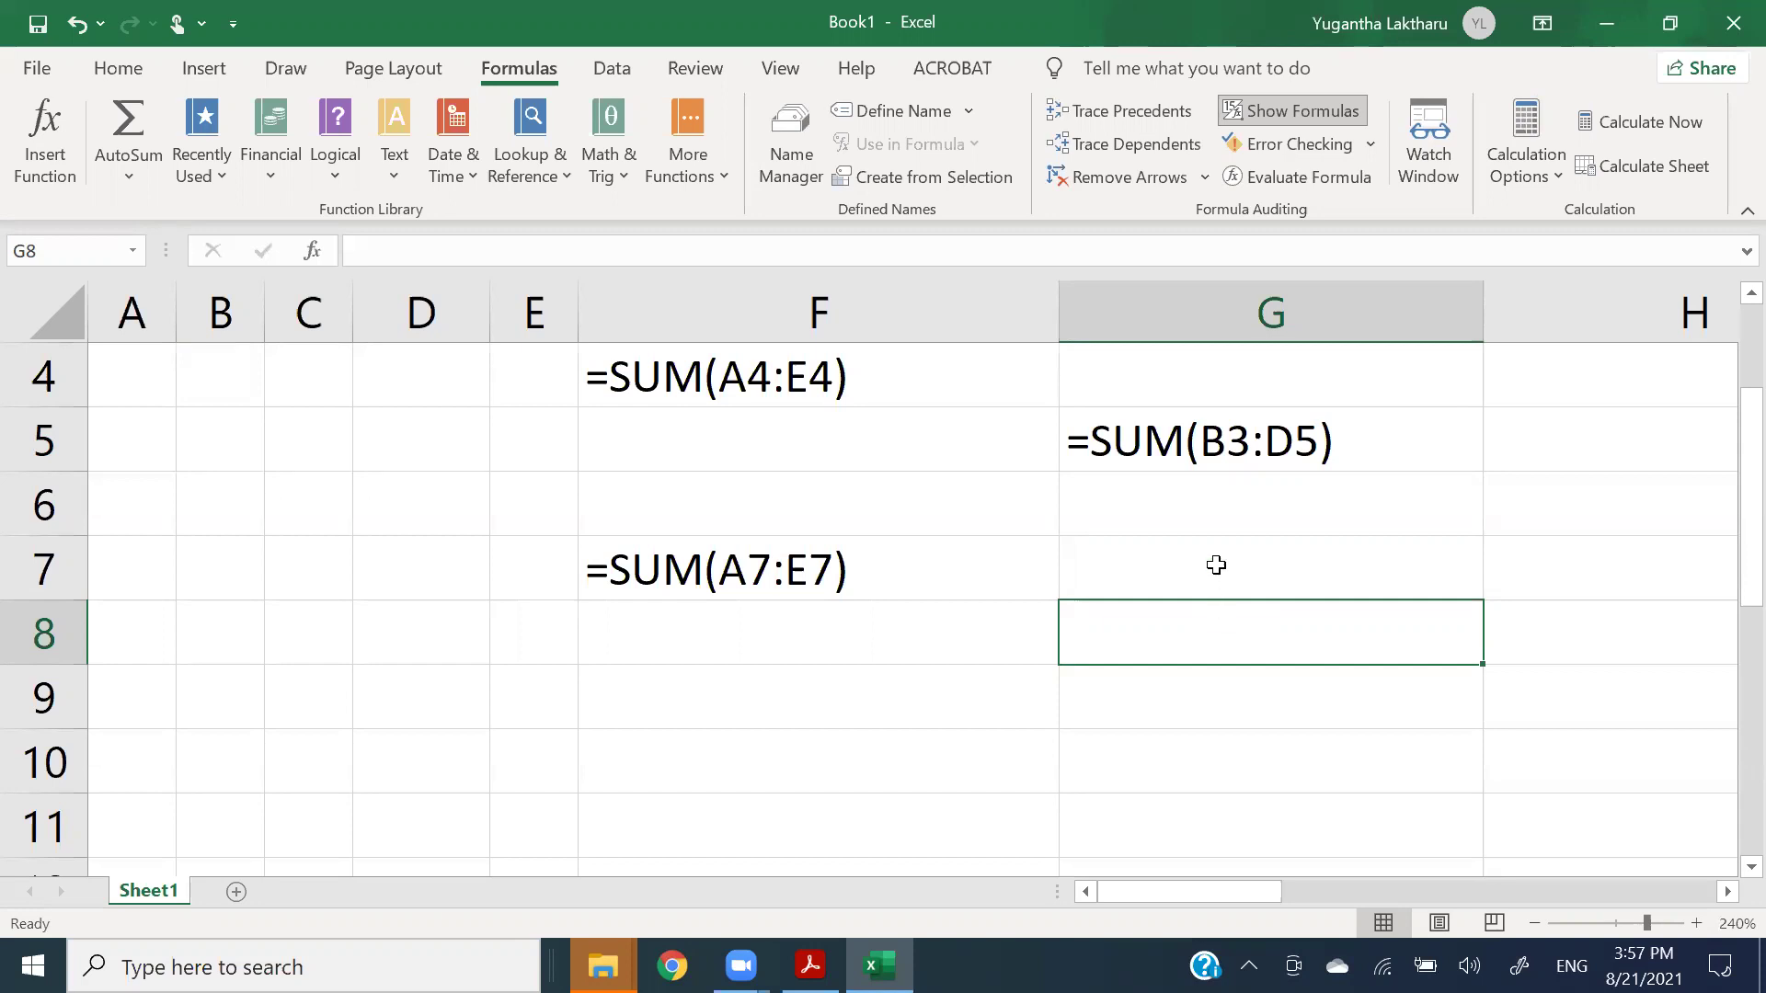
{"action": "left_click", "coordinate": [1215, 450]}
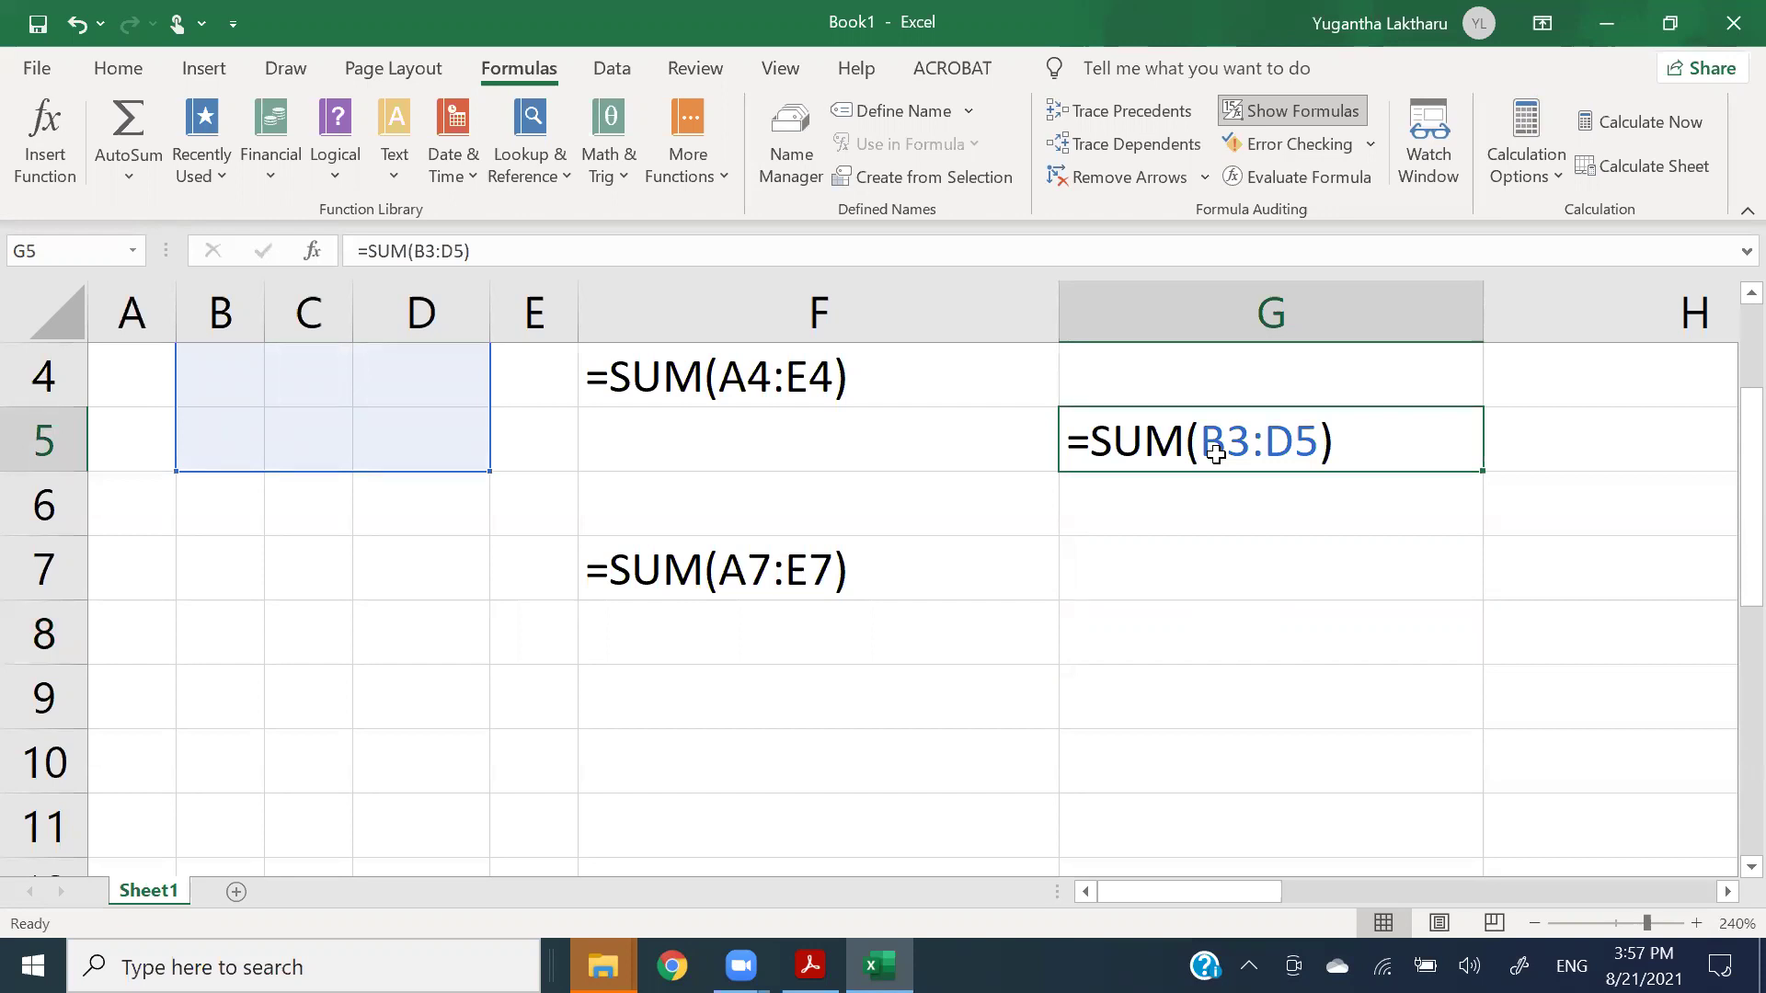
- Count the rows below G5 one by one through G6, G7, G8 and G9 to gauge the paste distance
{"action": "left_click", "coordinate": [1212, 501]}
{"action": "left_click", "coordinate": [1209, 565]}
{"action": "left_click", "coordinate": [1210, 627]}
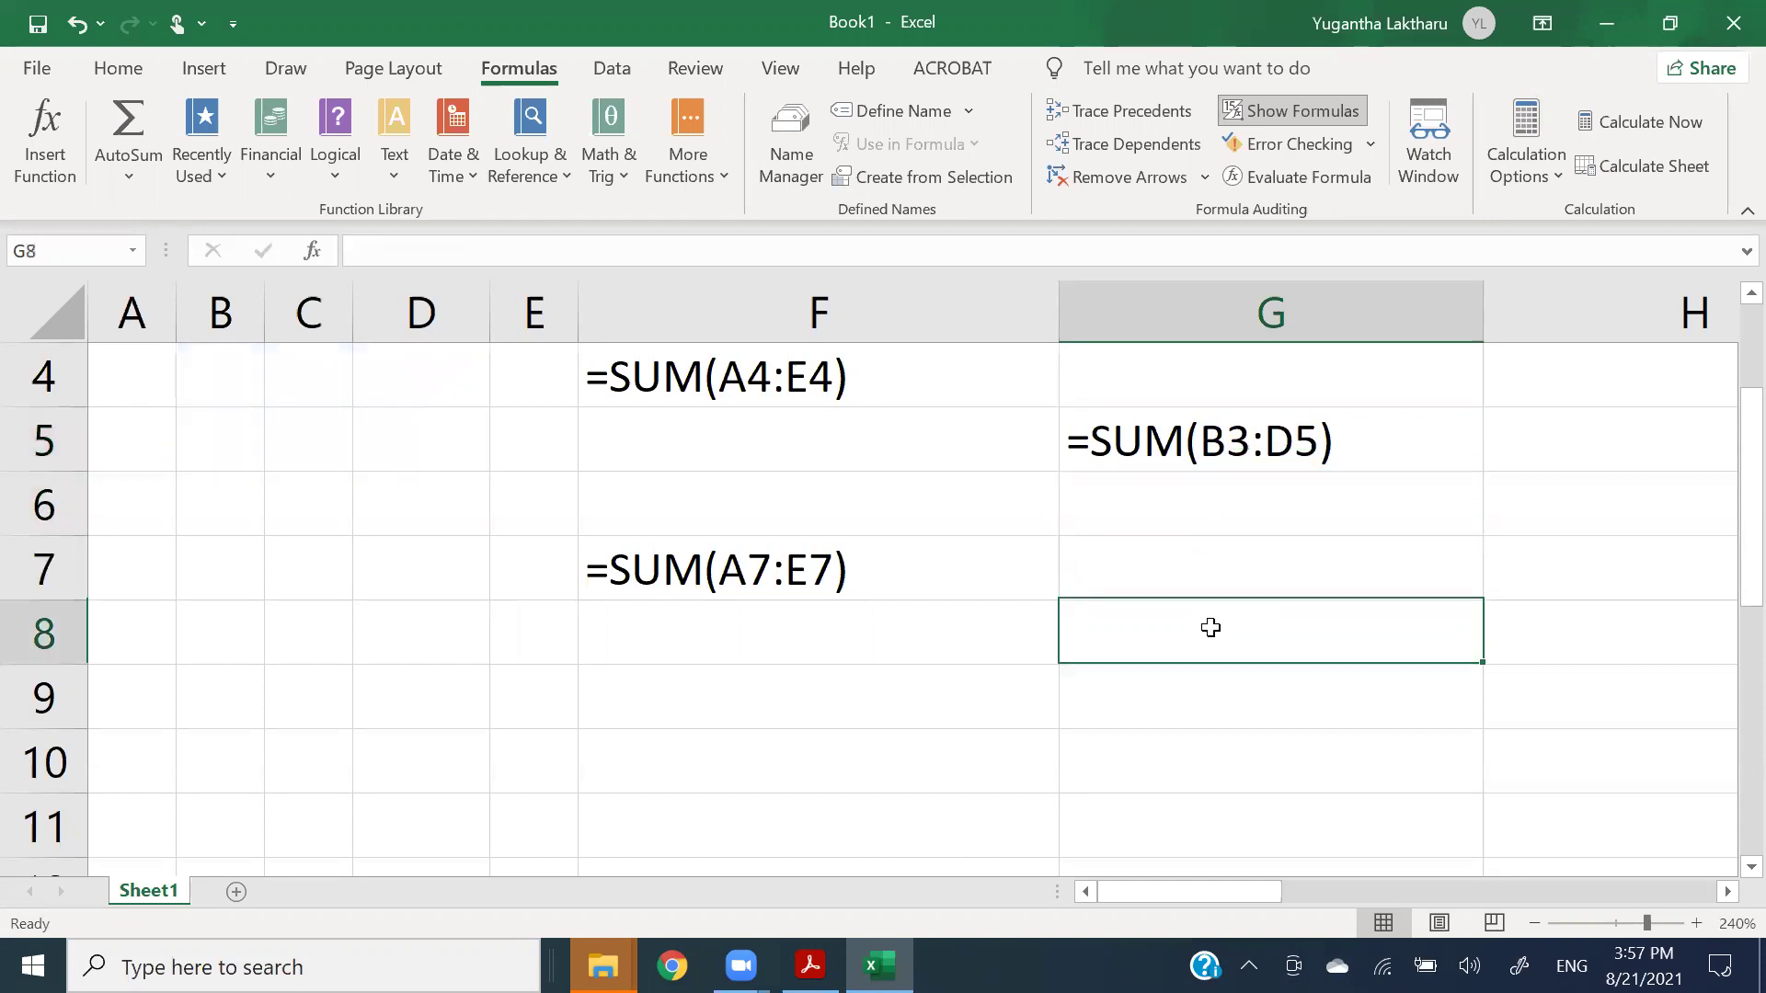
{"action": "left_click", "coordinate": [1211, 676]}
{"action": "left_click", "coordinate": [1189, 644]}
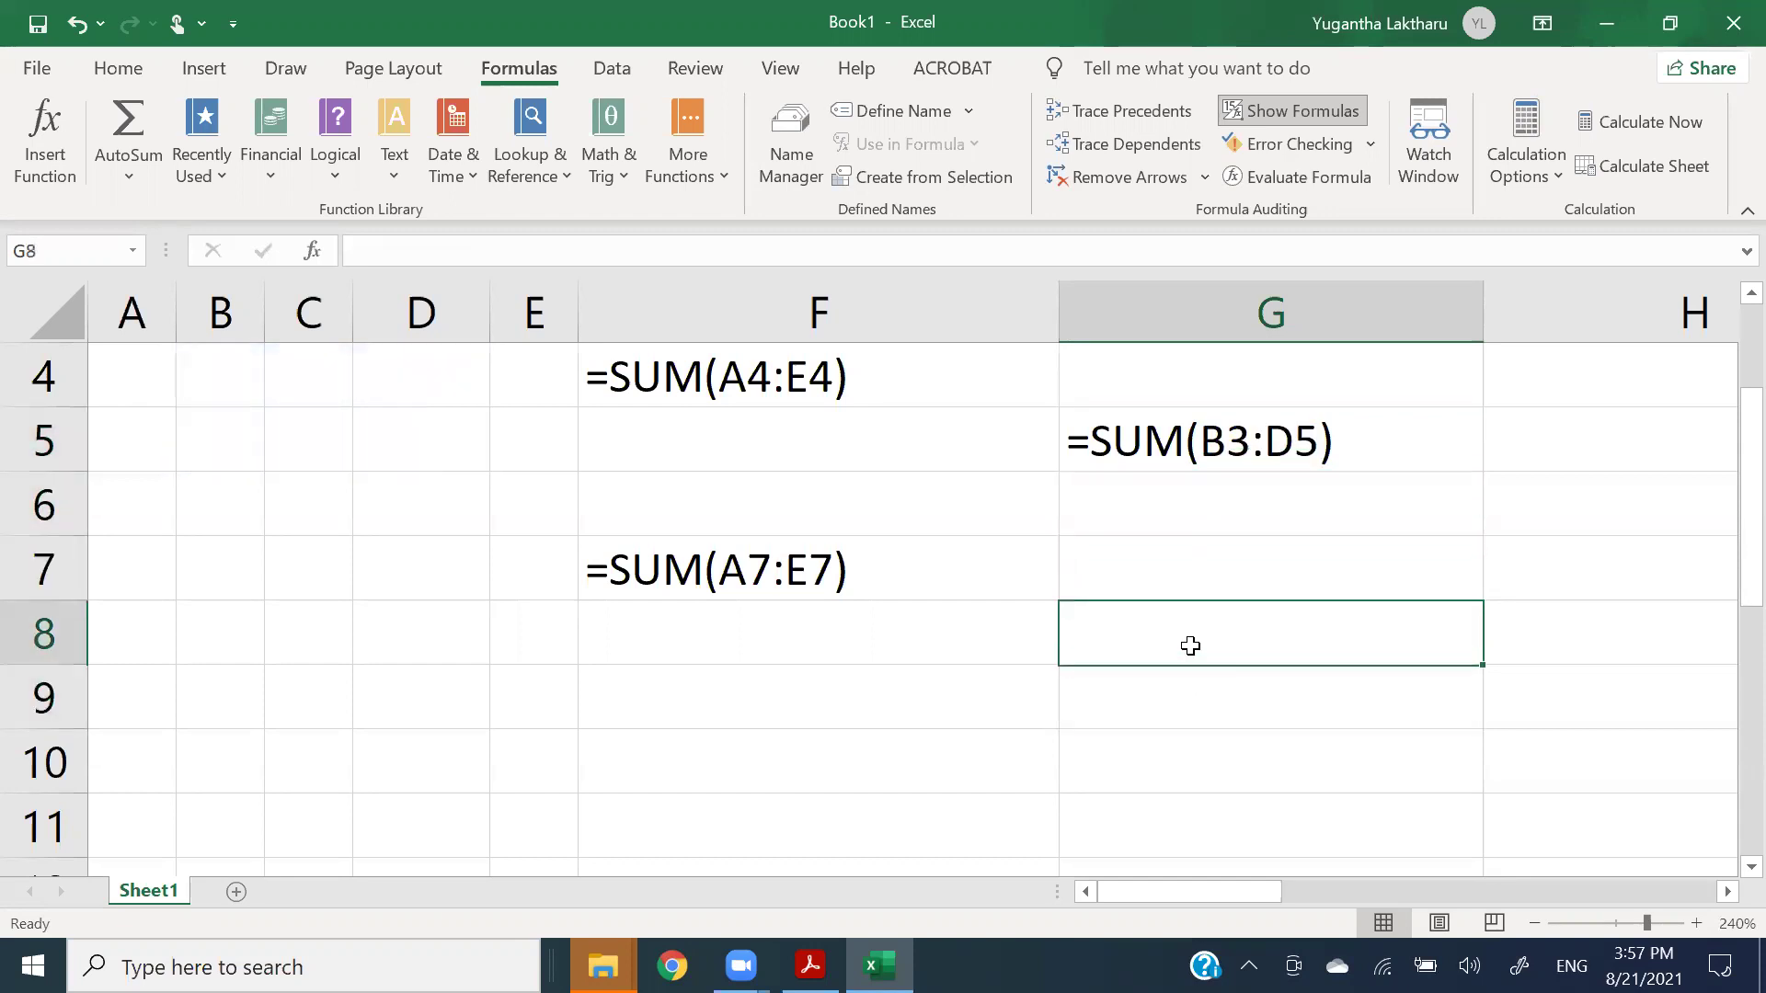
{"action": "left_click", "coordinate": [1197, 524]}
{"action": "left_click", "coordinate": [1206, 561]}
{"action": "left_click", "coordinate": [1212, 625]}
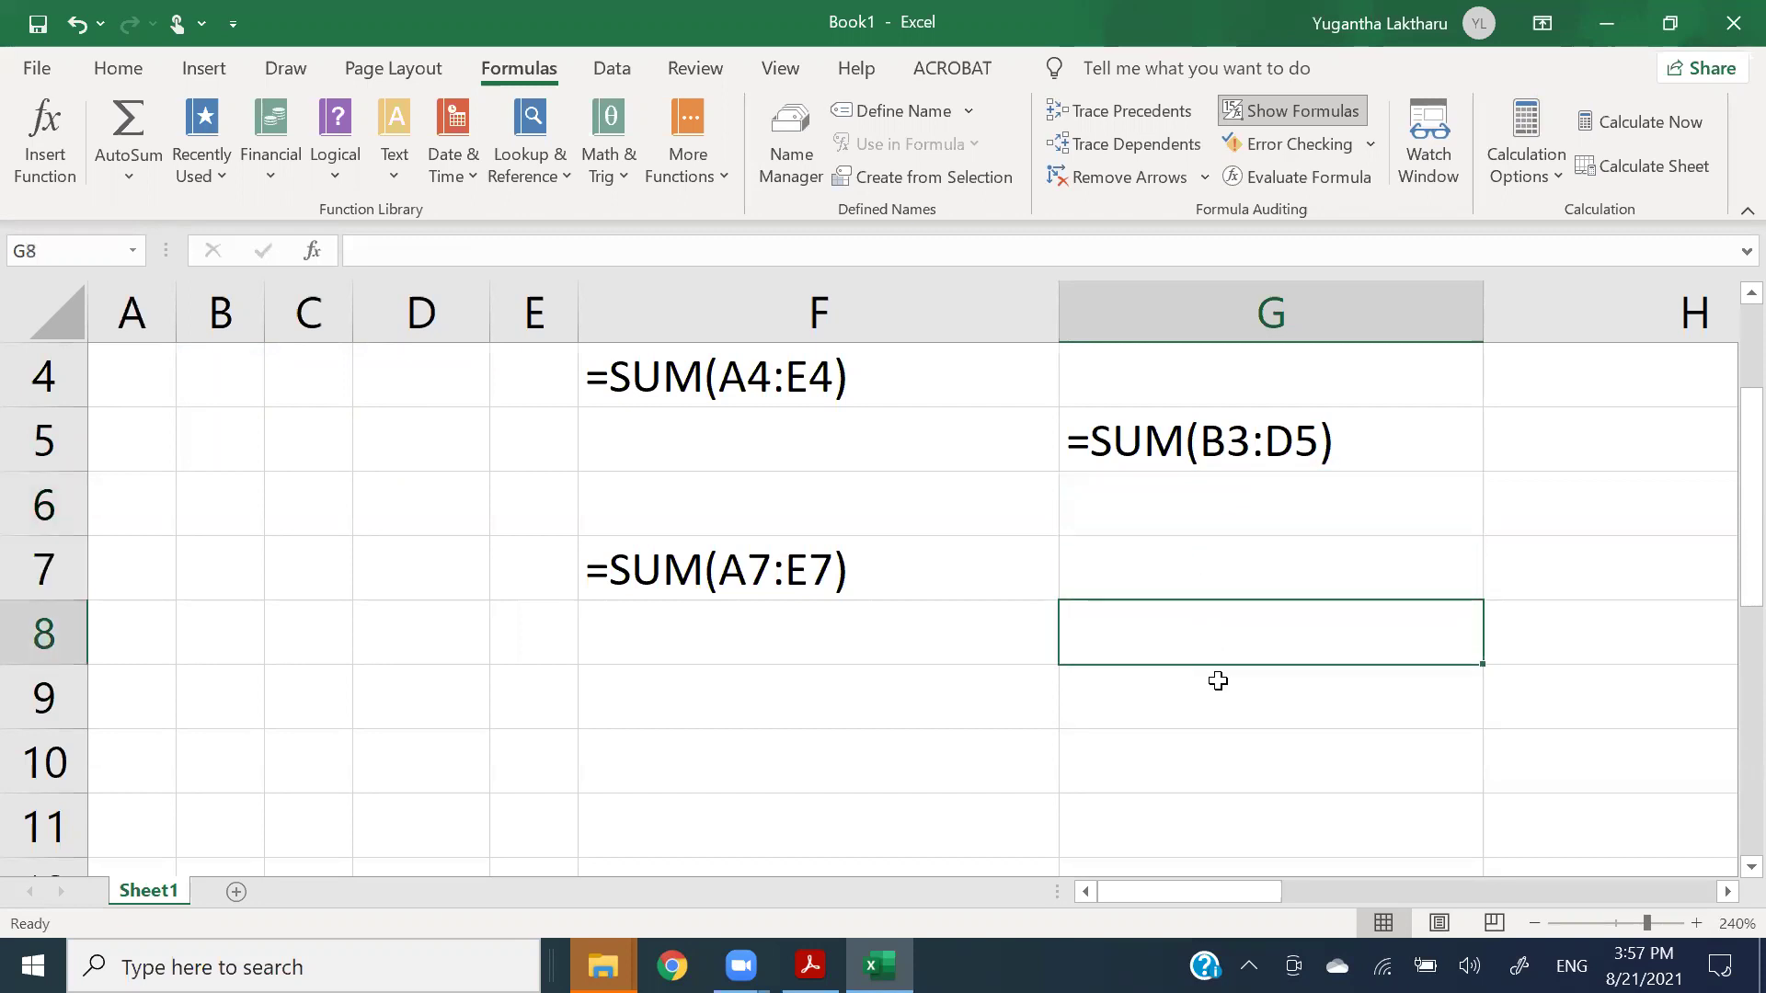
{"action": "left_click", "coordinate": [1219, 686]}
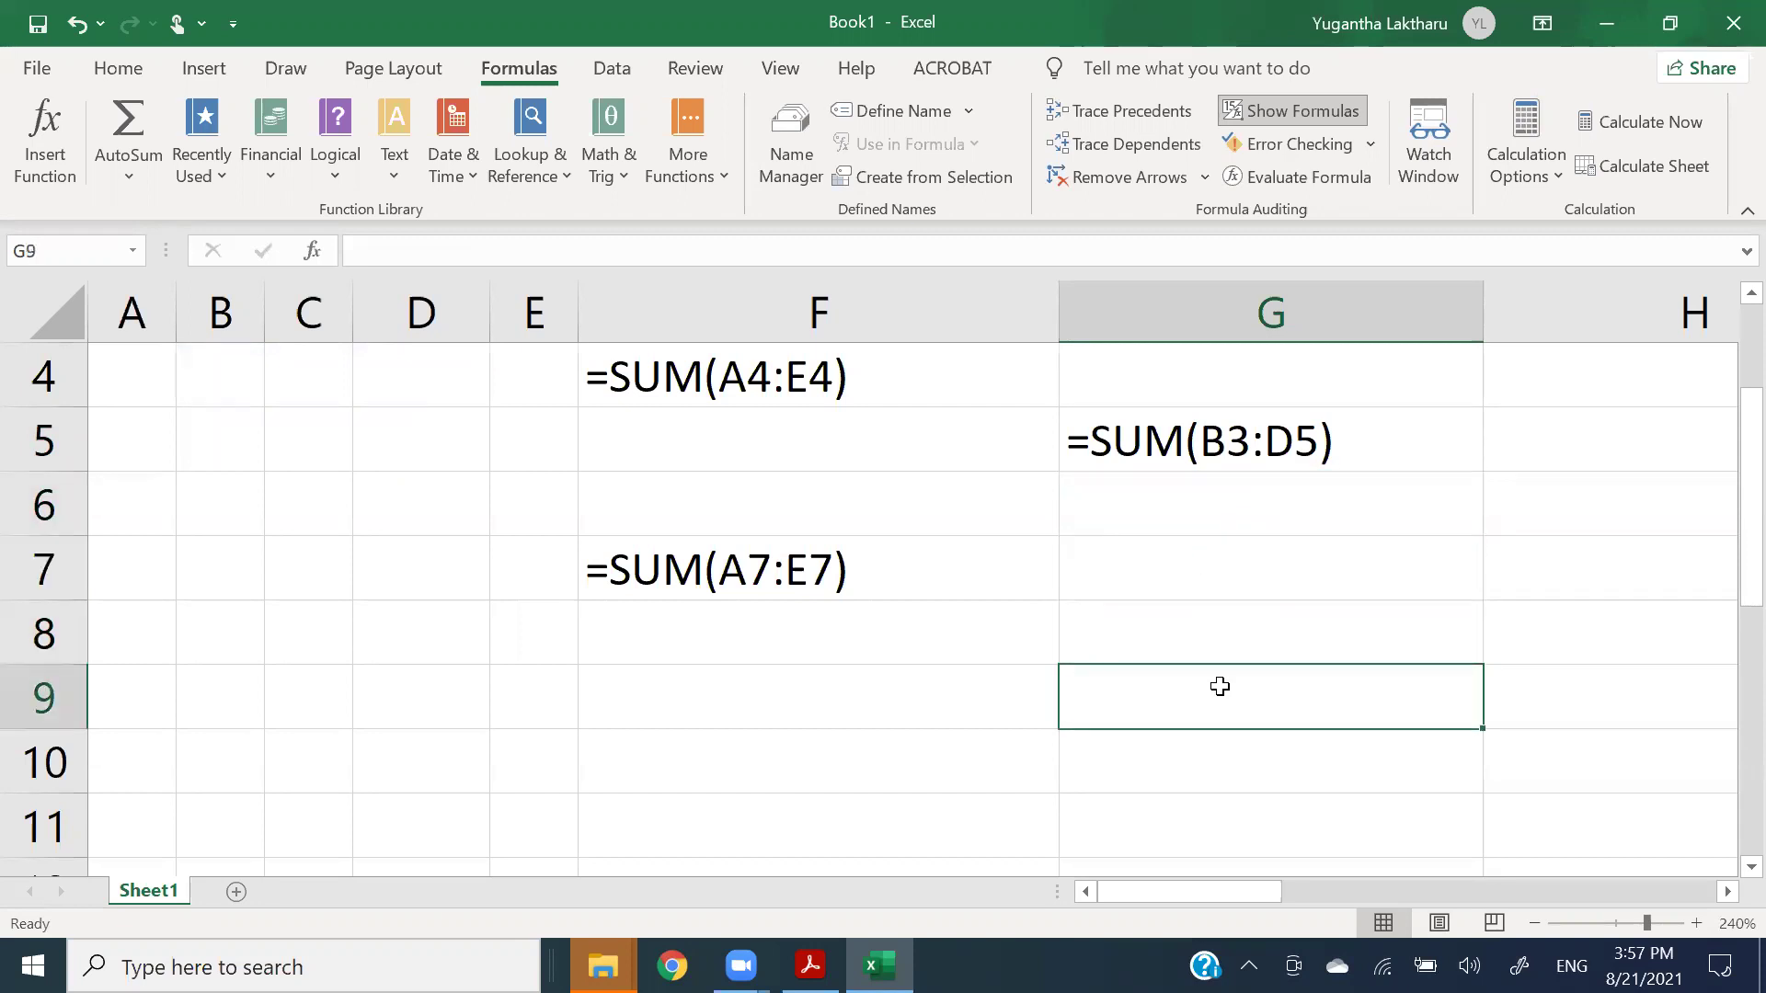
{"action": "left_click", "coordinate": [1214, 478]}
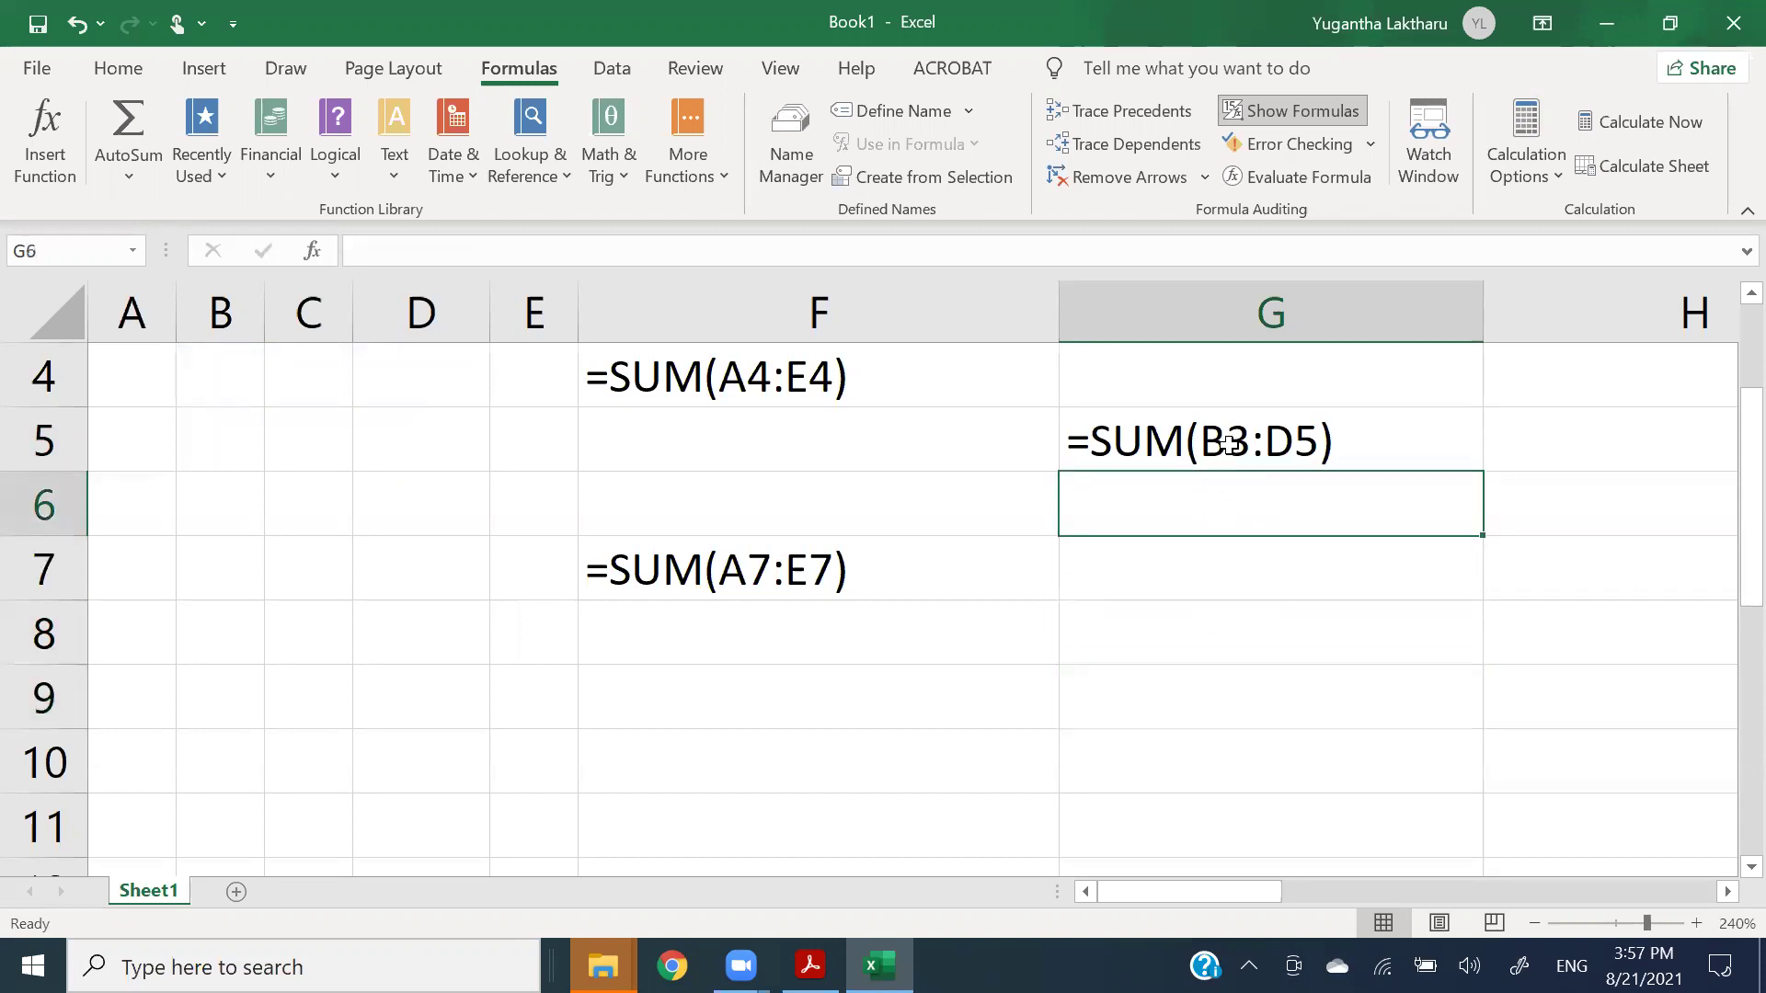
- Copy the SUM formula in G5 and paste it into G8, three rows below
{"action": "left_click", "coordinate": [1229, 443]}
{"action": "key", "text": "ctrl+c"}
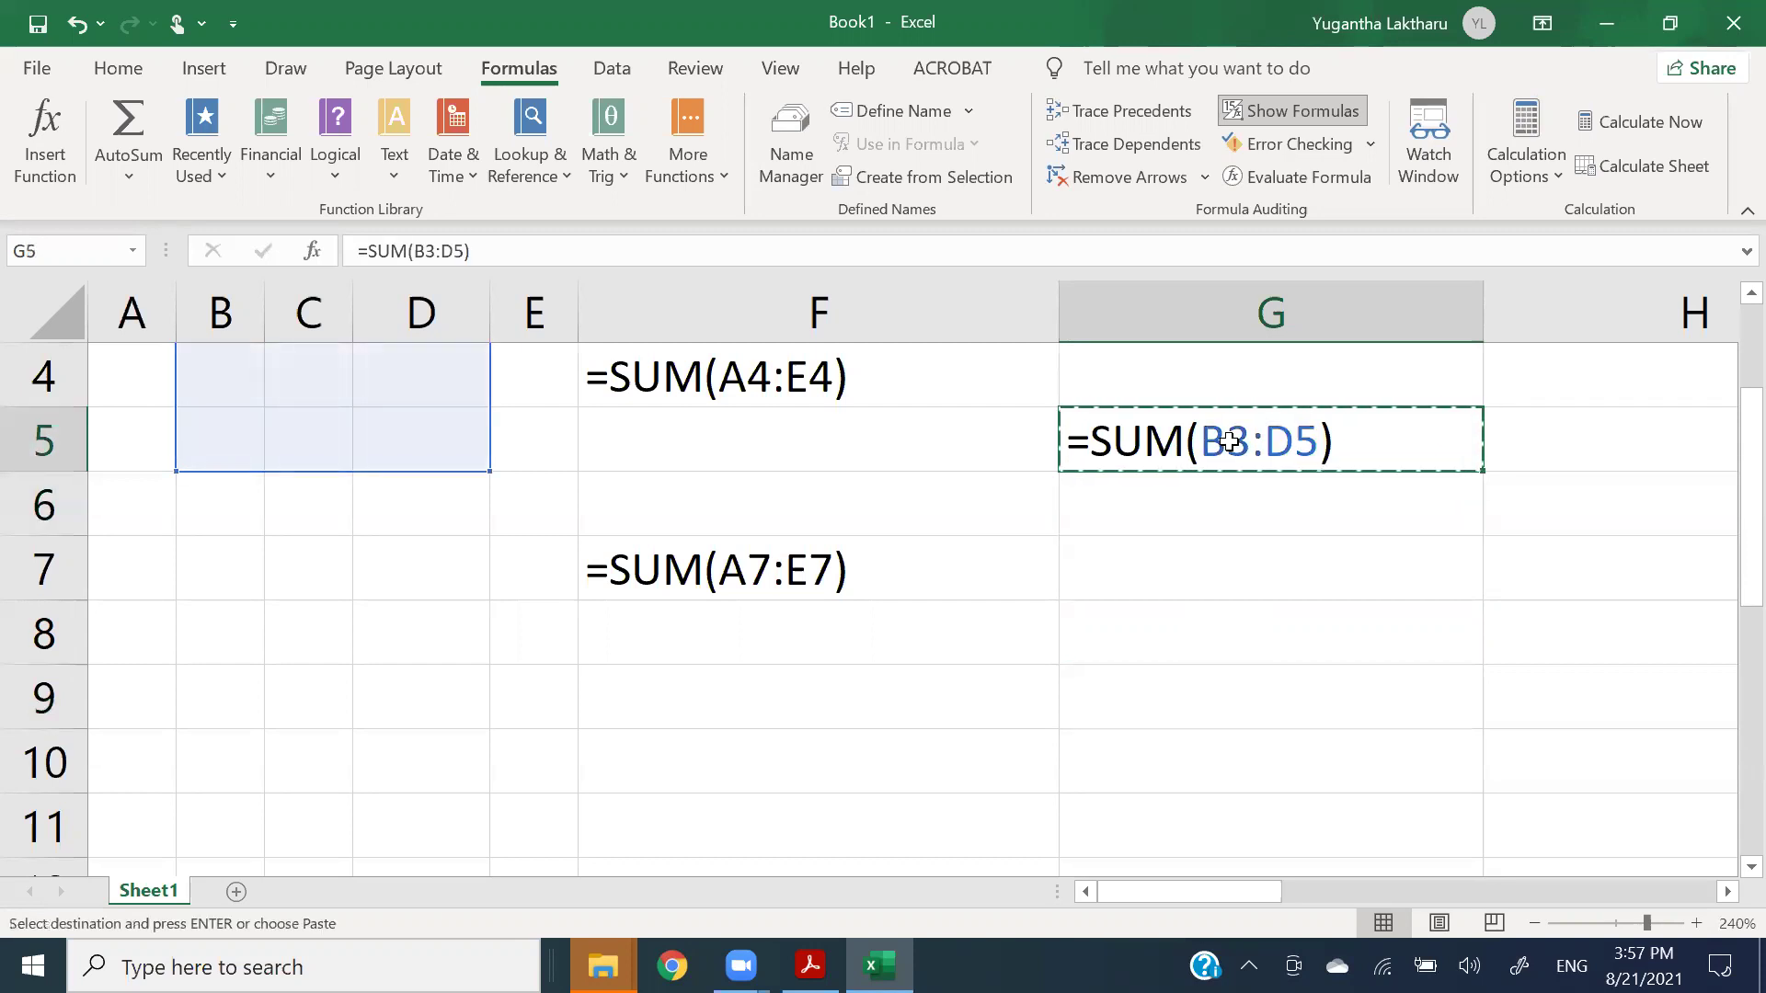
{"action": "left_click", "coordinate": [1211, 650]}
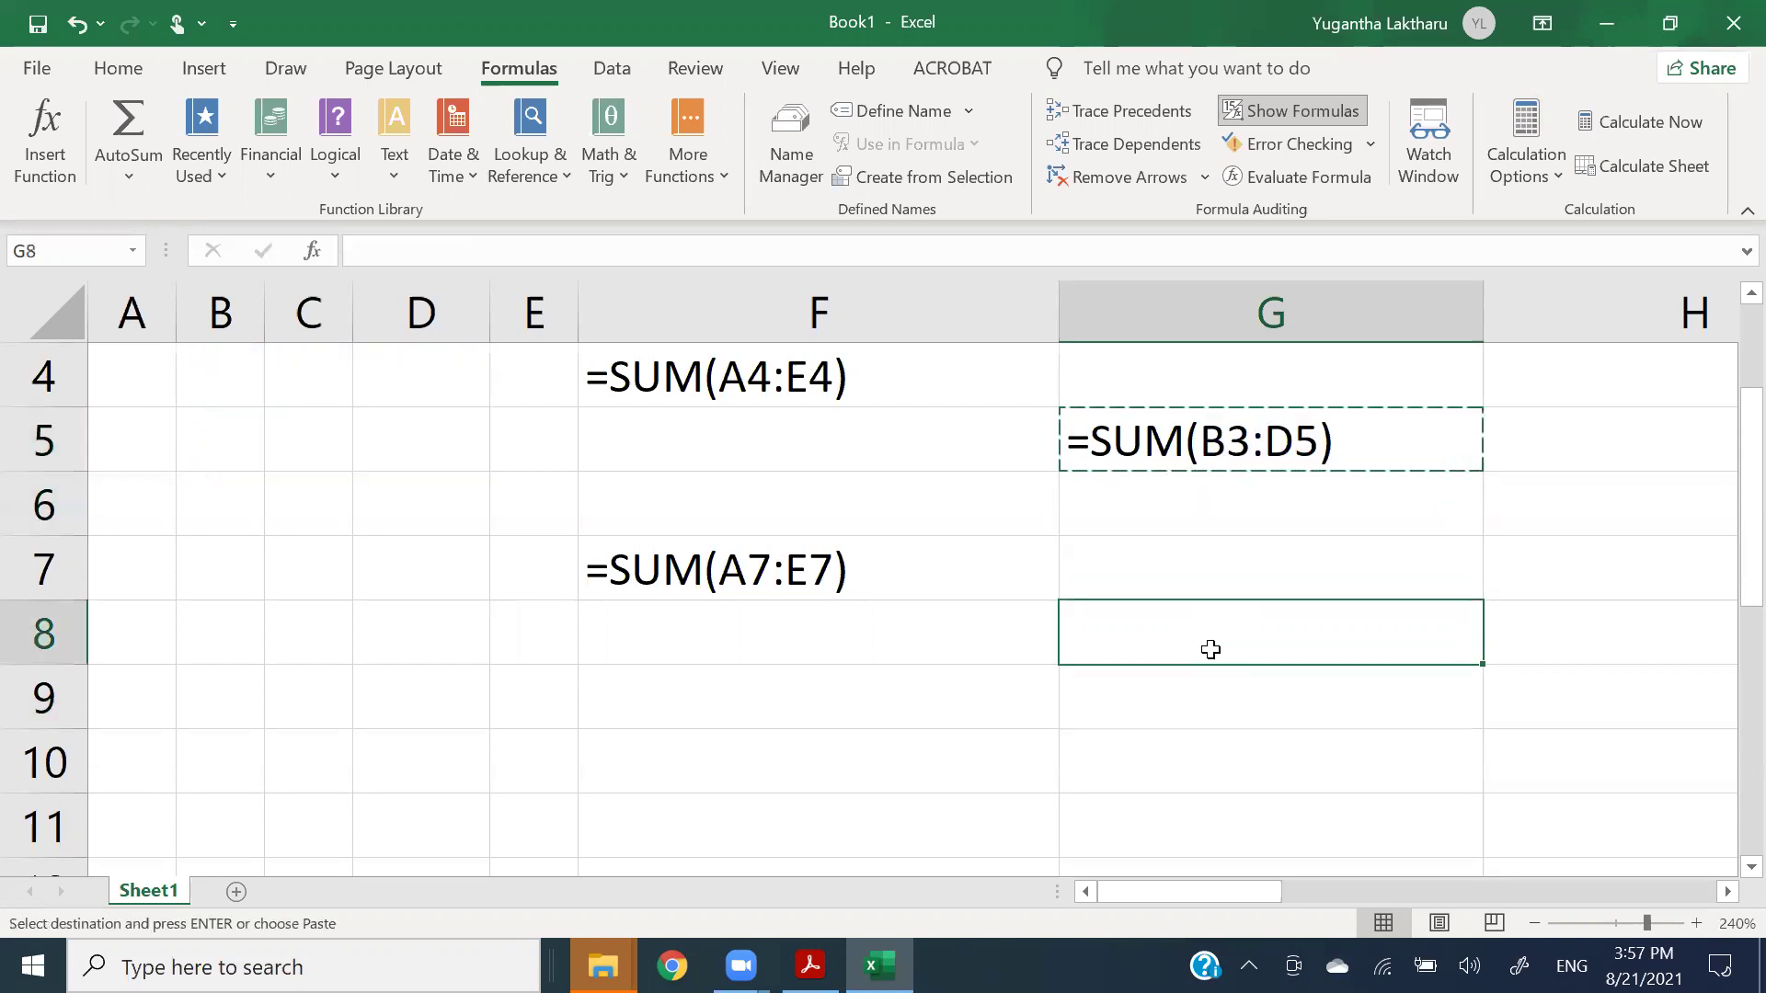
{"action": "key", "text": "ctrl+v"}
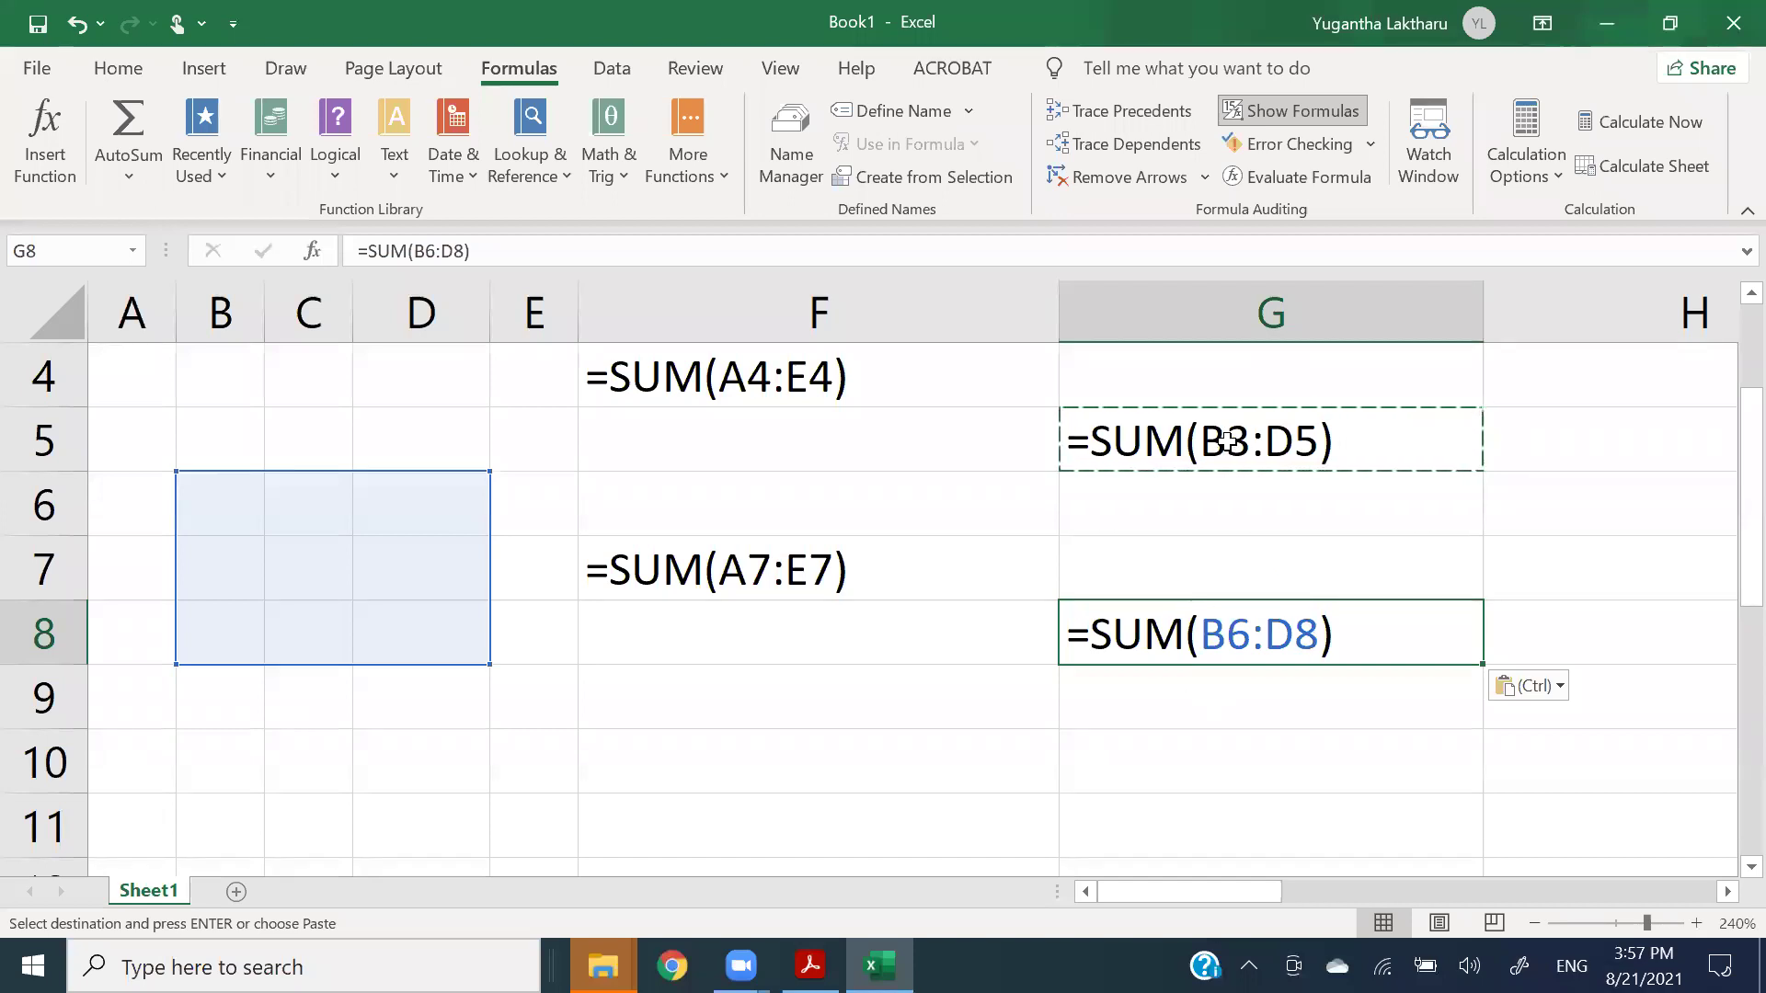
- Compare the start and end row numbers in the SUM formulas of G5 and G8, counting the rows between them
{"action": "left_click", "coordinate": [1231, 502]}
{"action": "left_click", "coordinate": [1221, 559]}
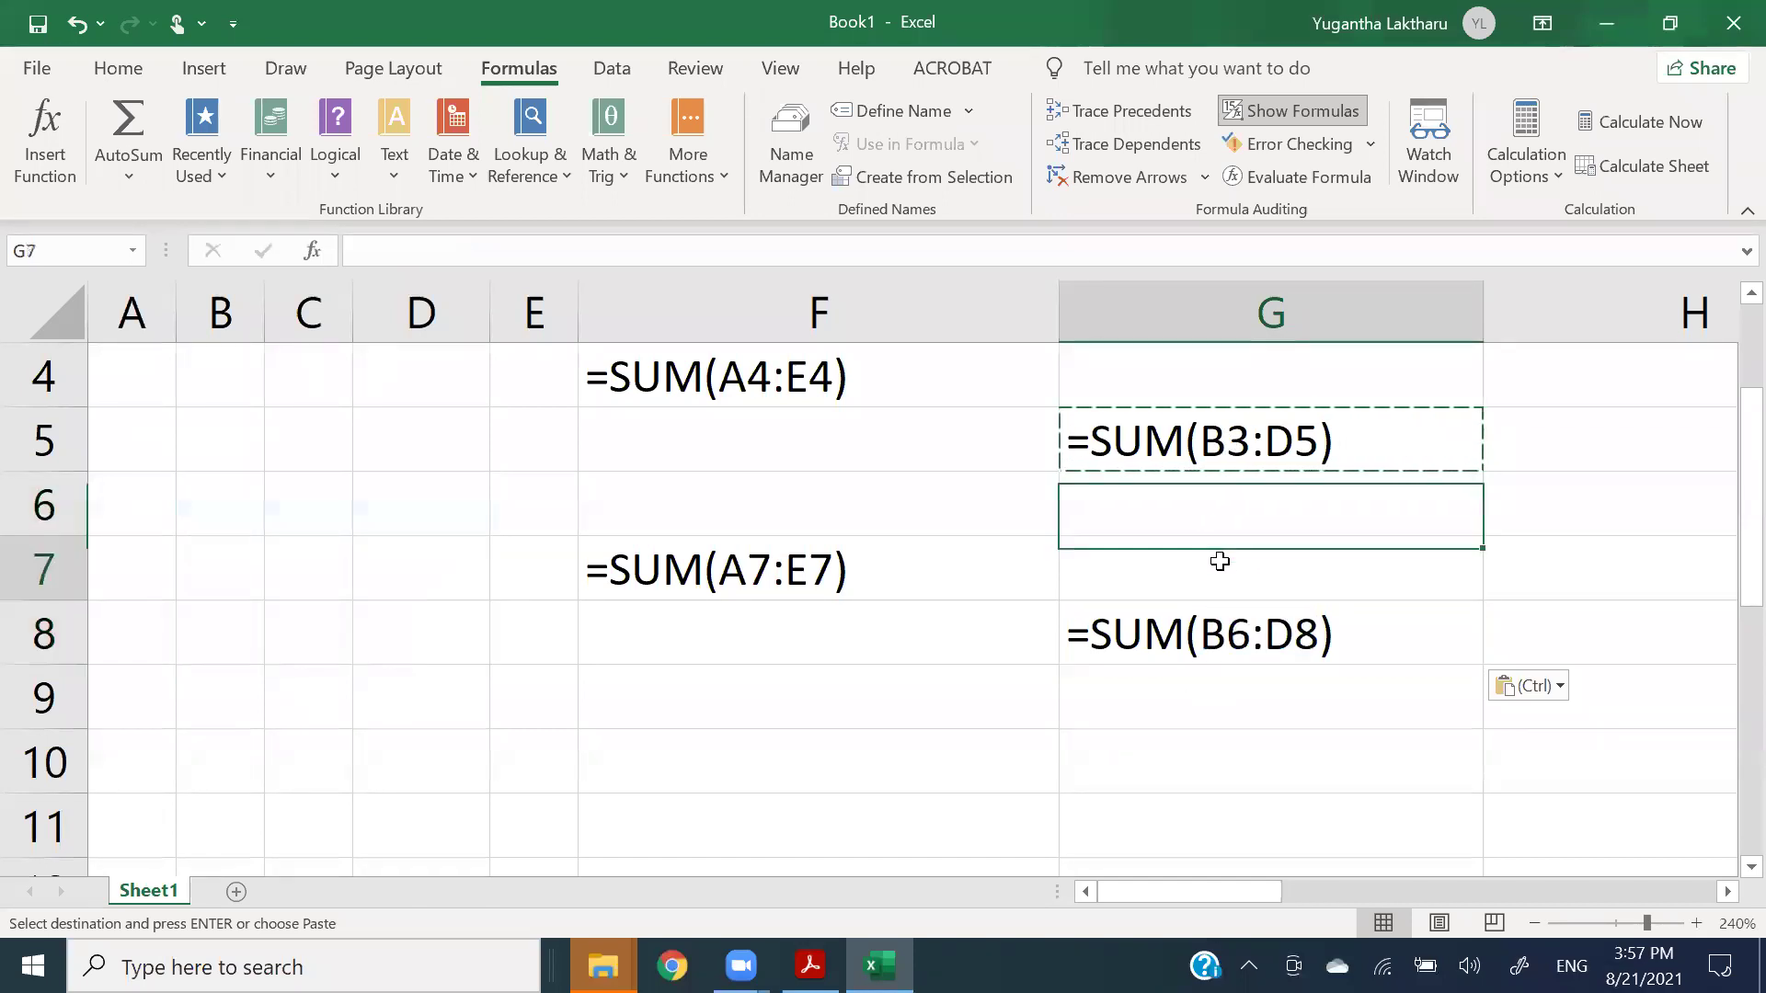
{"action": "left_click", "coordinate": [1228, 628]}
{"action": "double_click", "coordinate": [1229, 628]}
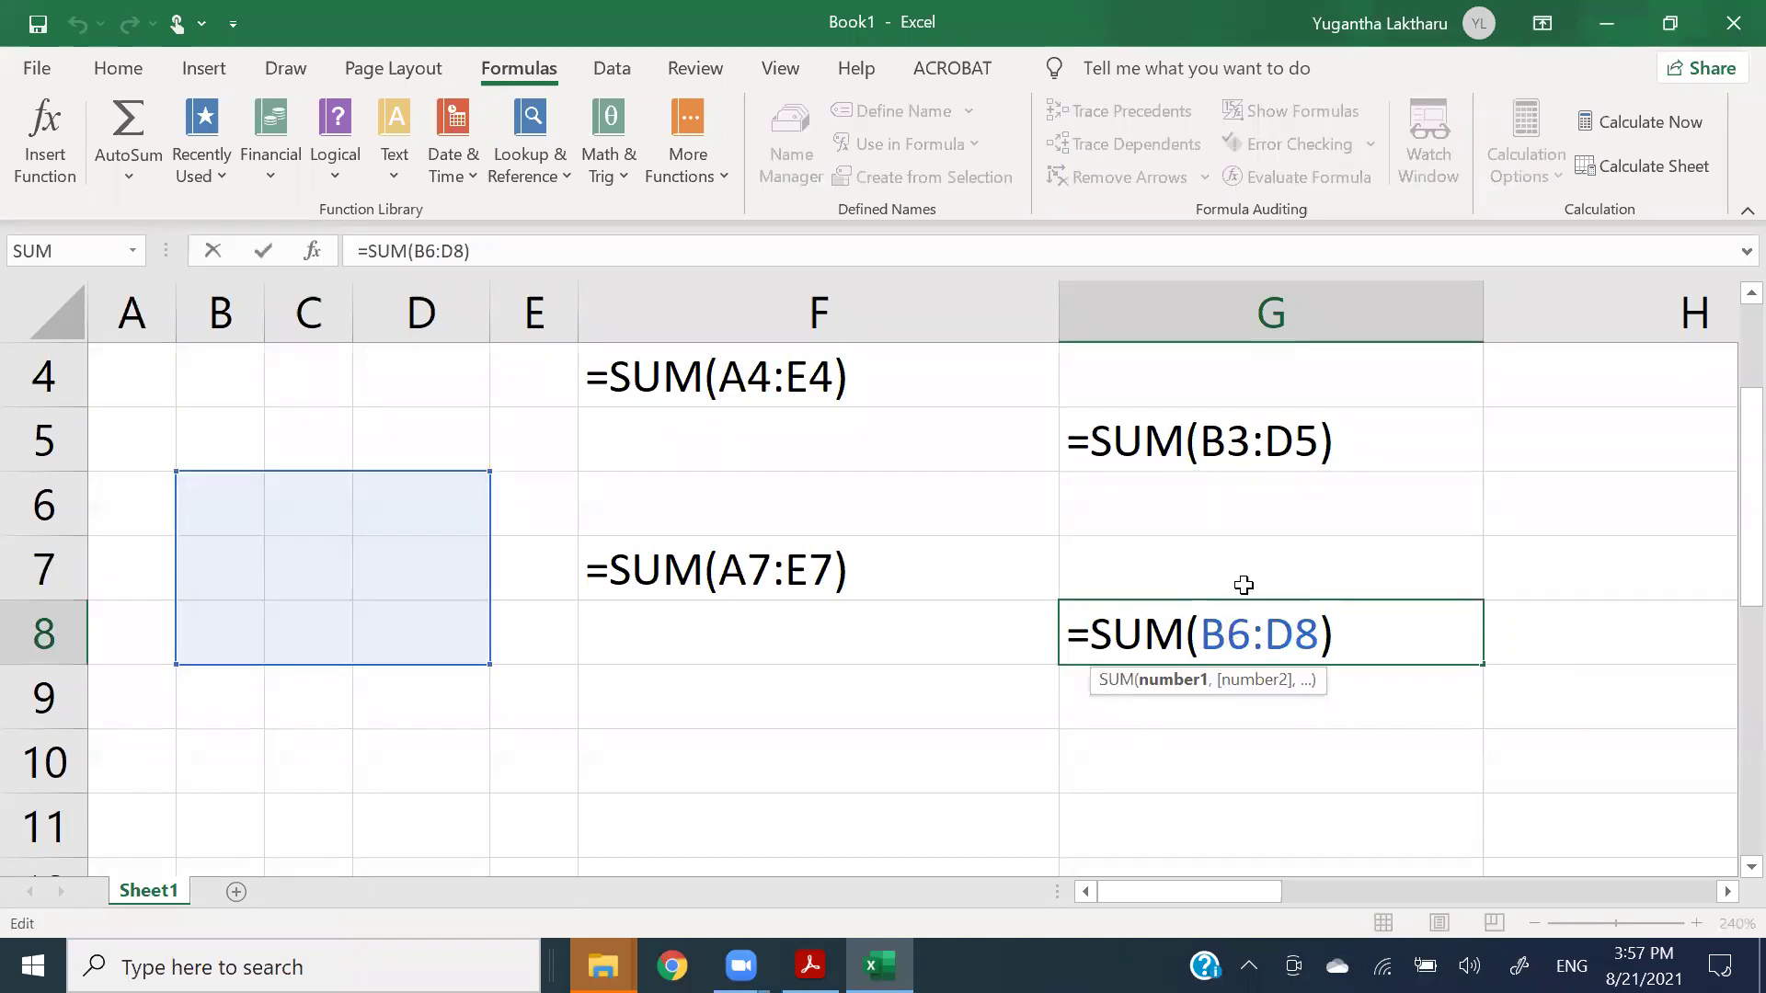
{"action": "double_click", "coordinate": [1311, 432]}
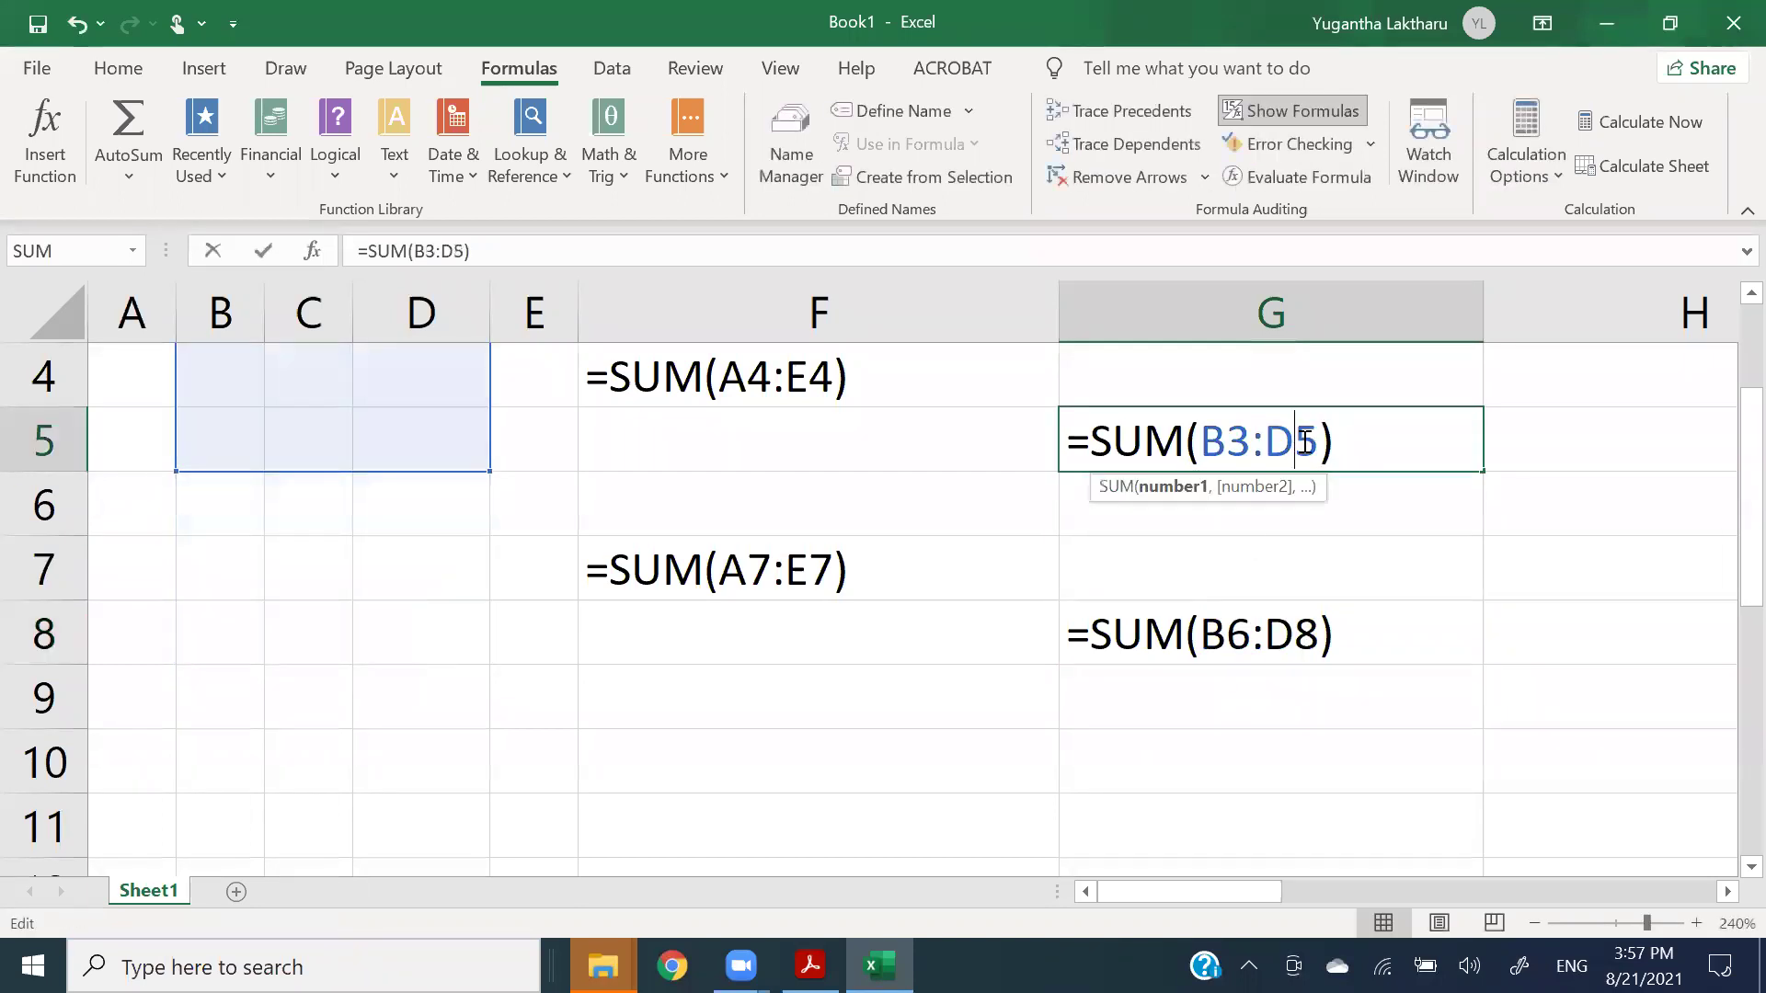
{"action": "left_click", "coordinate": [1307, 526]}
{"action": "left_click", "coordinate": [1309, 580]}
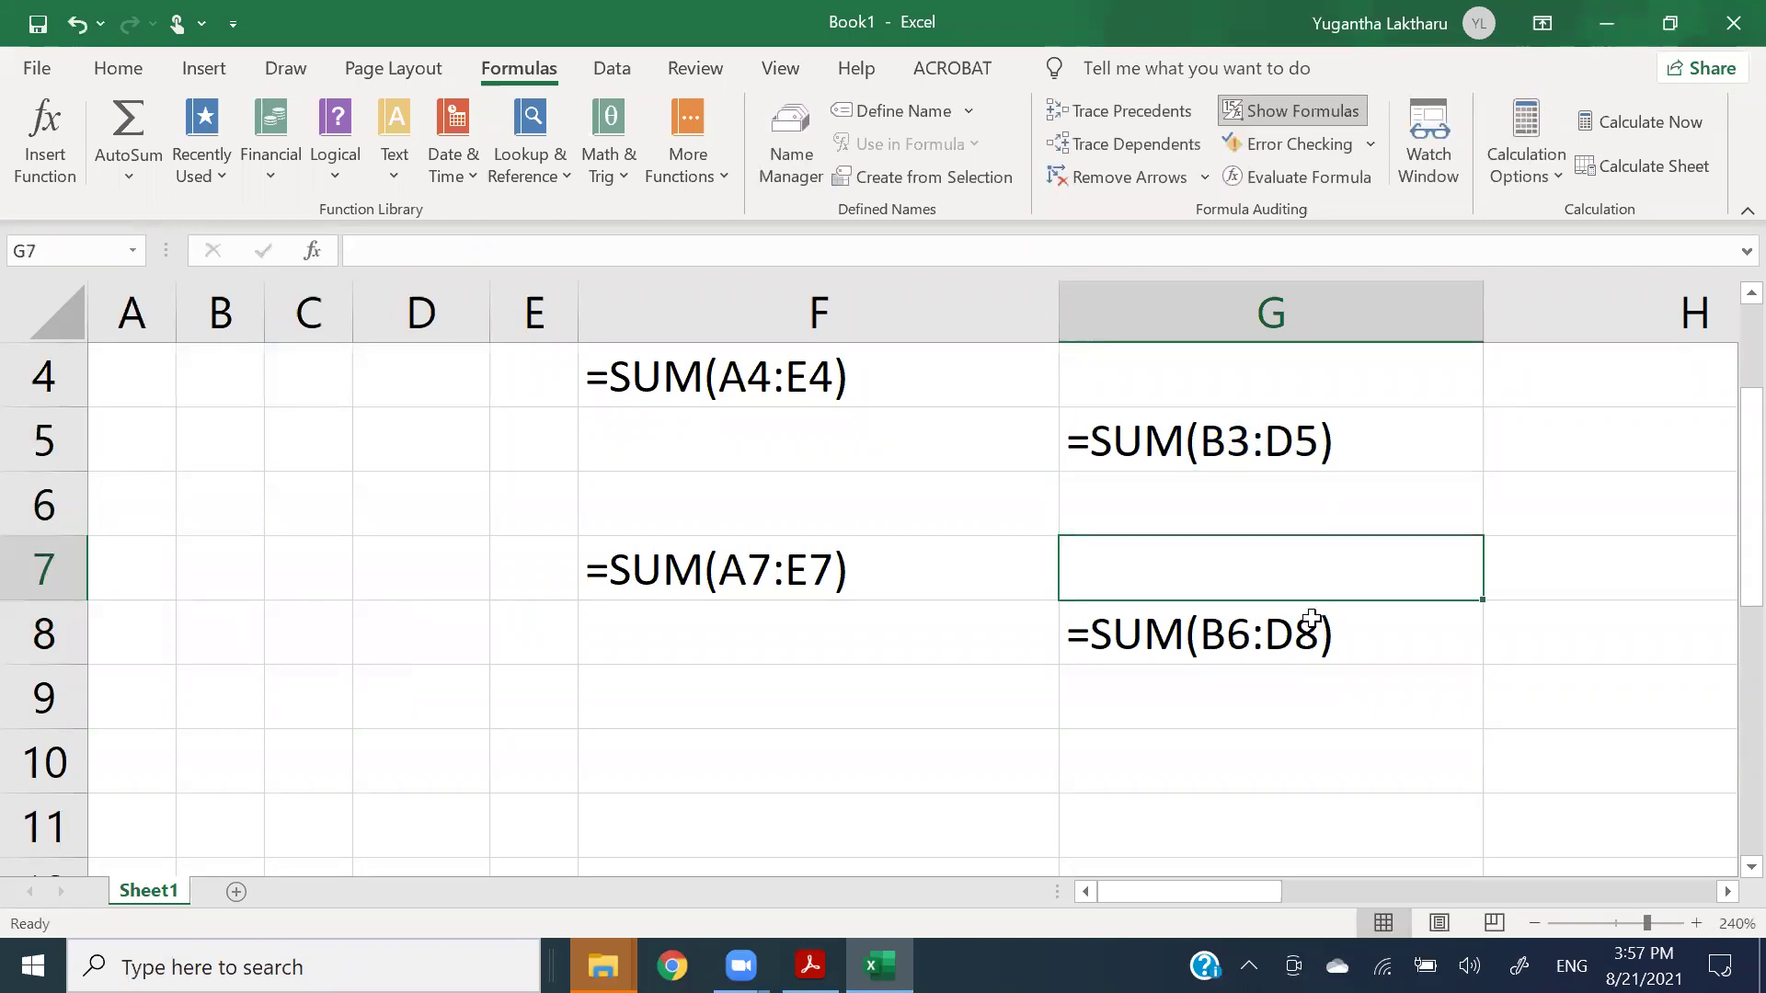
{"action": "double_click", "coordinate": [1311, 635]}
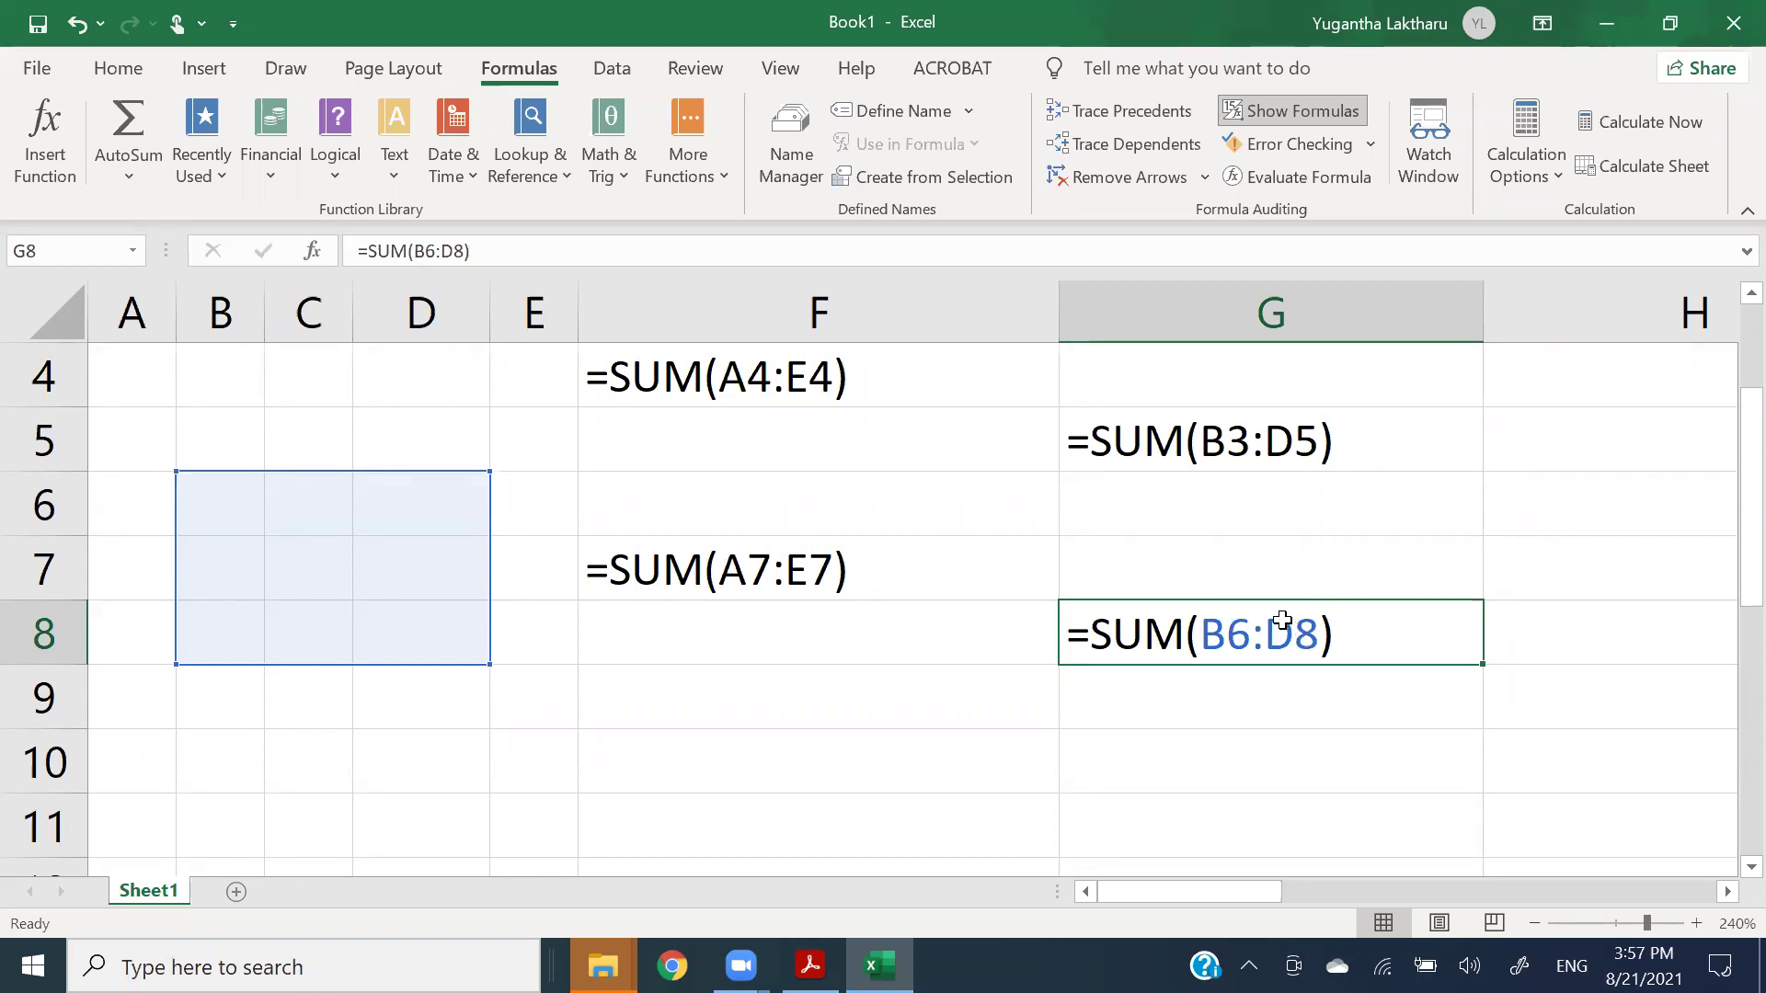
- Clear the Average heading and its formula from cells G1 and G2
{"action": "scroll", "coordinate": [1463, 633], "scroll_direction": "up", "scroll_amount": 1}
{"action": "scroll", "coordinate": [1463, 632], "scroll_direction": "down", "scroll_amount": 1}
{"action": "scroll", "coordinate": [1464, 633], "scroll_direction": "up", "scroll_amount": 1}
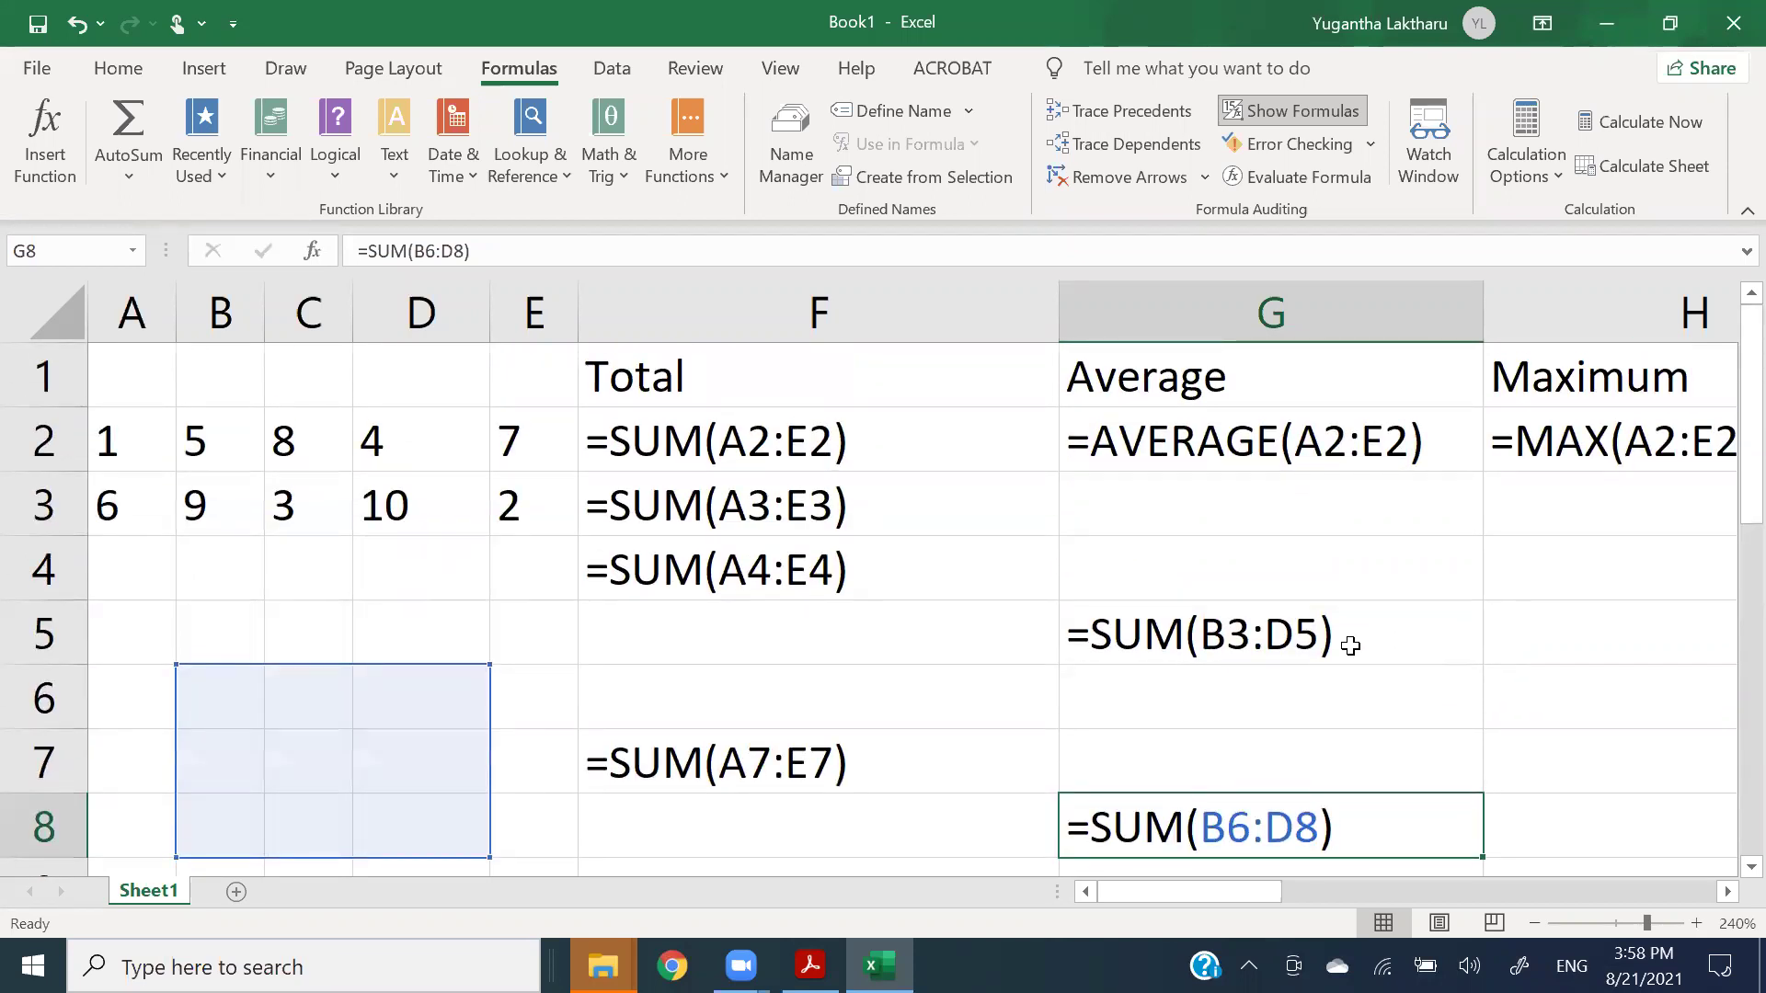
{"action": "left_click", "coordinate": [1235, 401]}
{"action": "left_click_drag", "start_coordinate": [1234, 401], "coordinate": [1238, 455]}
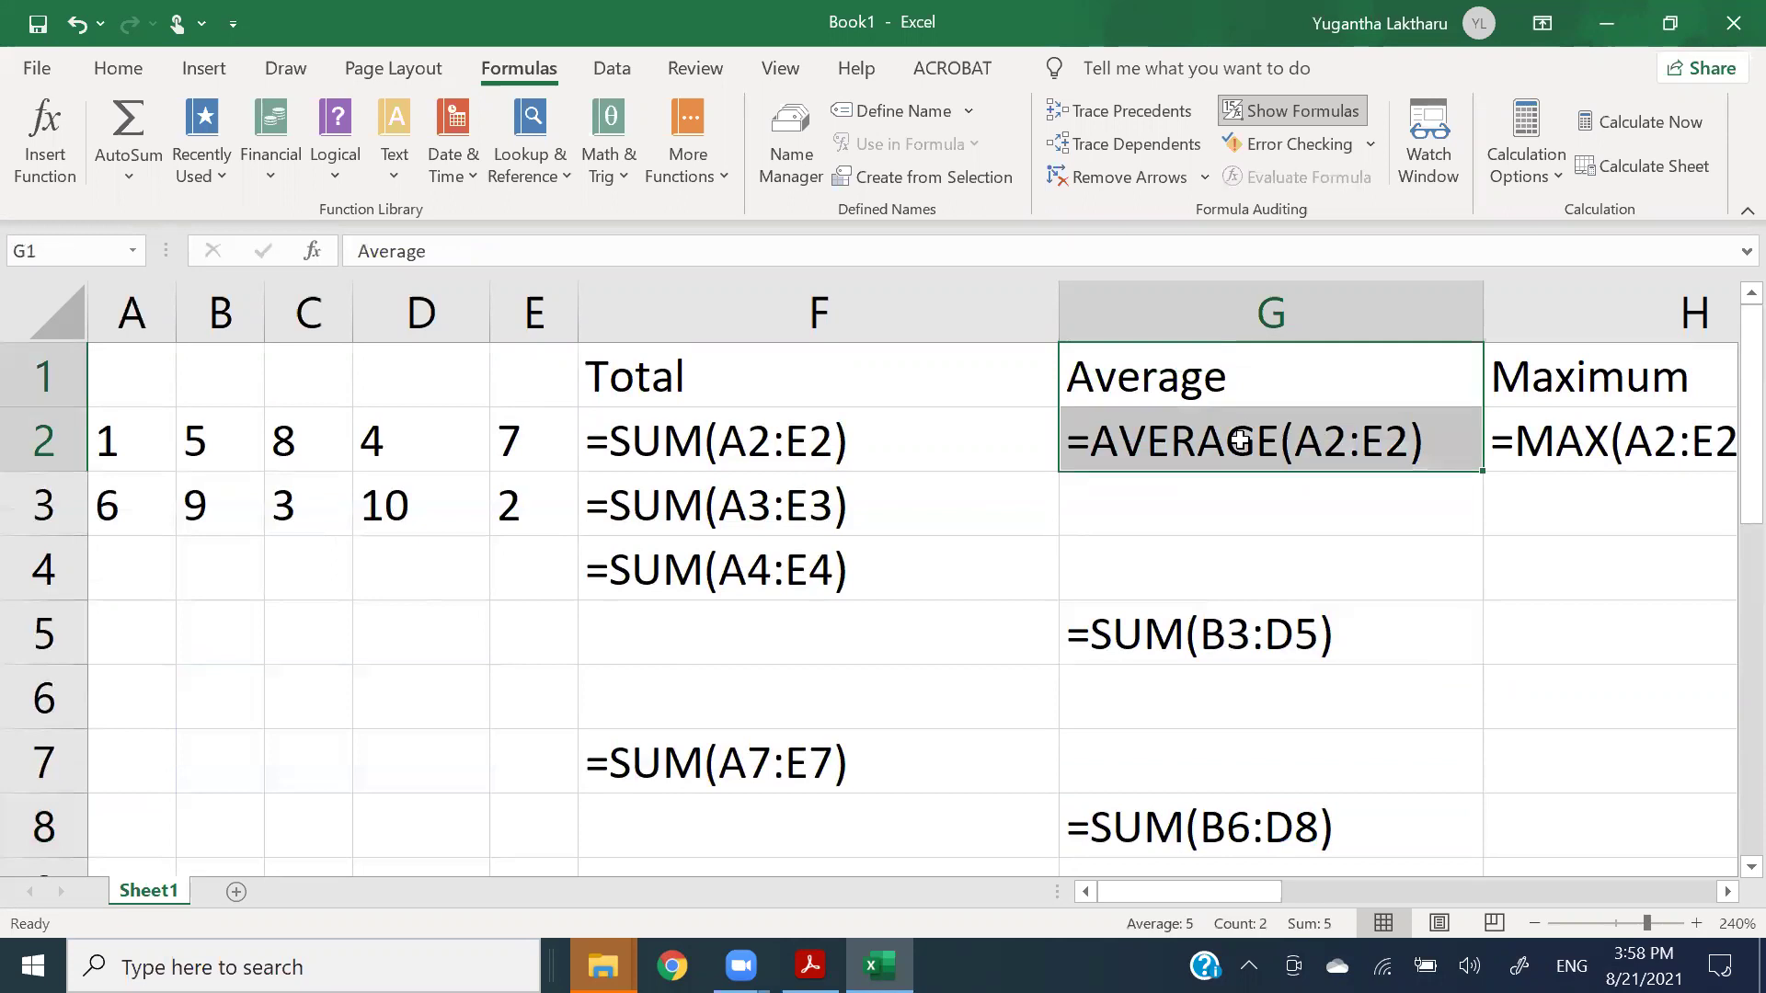
{"action": "key", "text": "Delete"}
- Copy the SUM formula in G5 and paste it into G3, two rows above
{"action": "left_click", "coordinate": [1269, 603]}
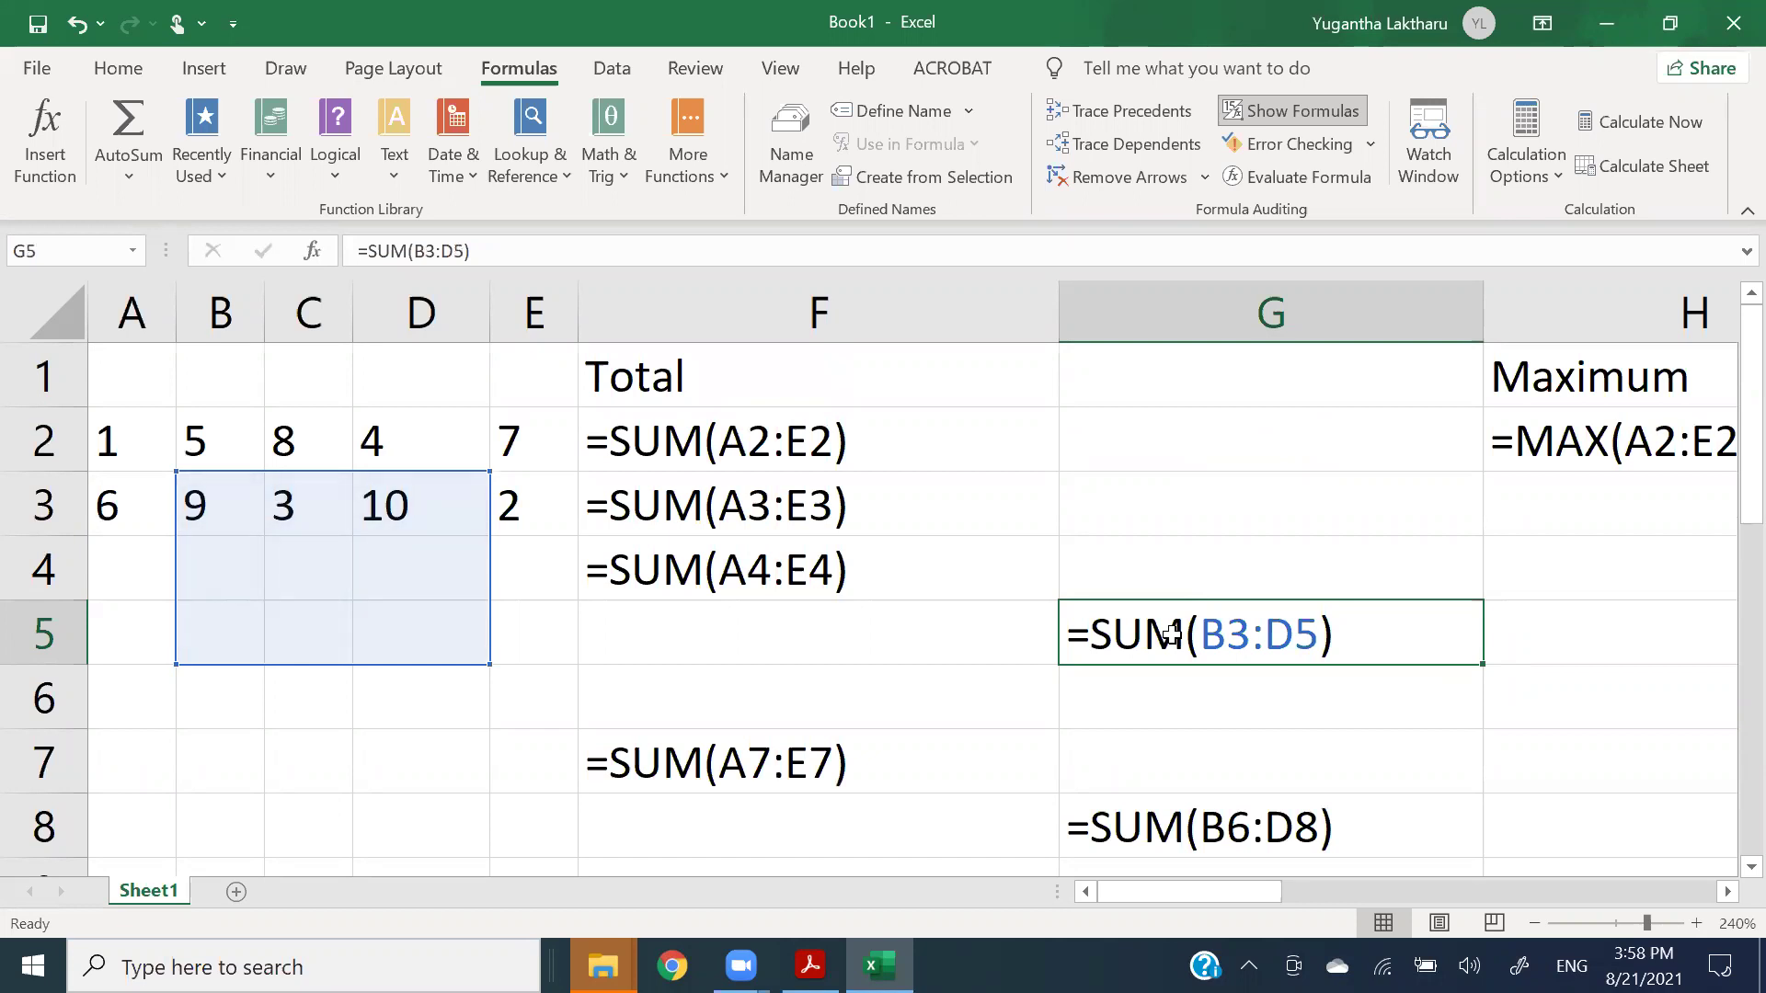
{"action": "left_click", "coordinate": [1184, 504]}
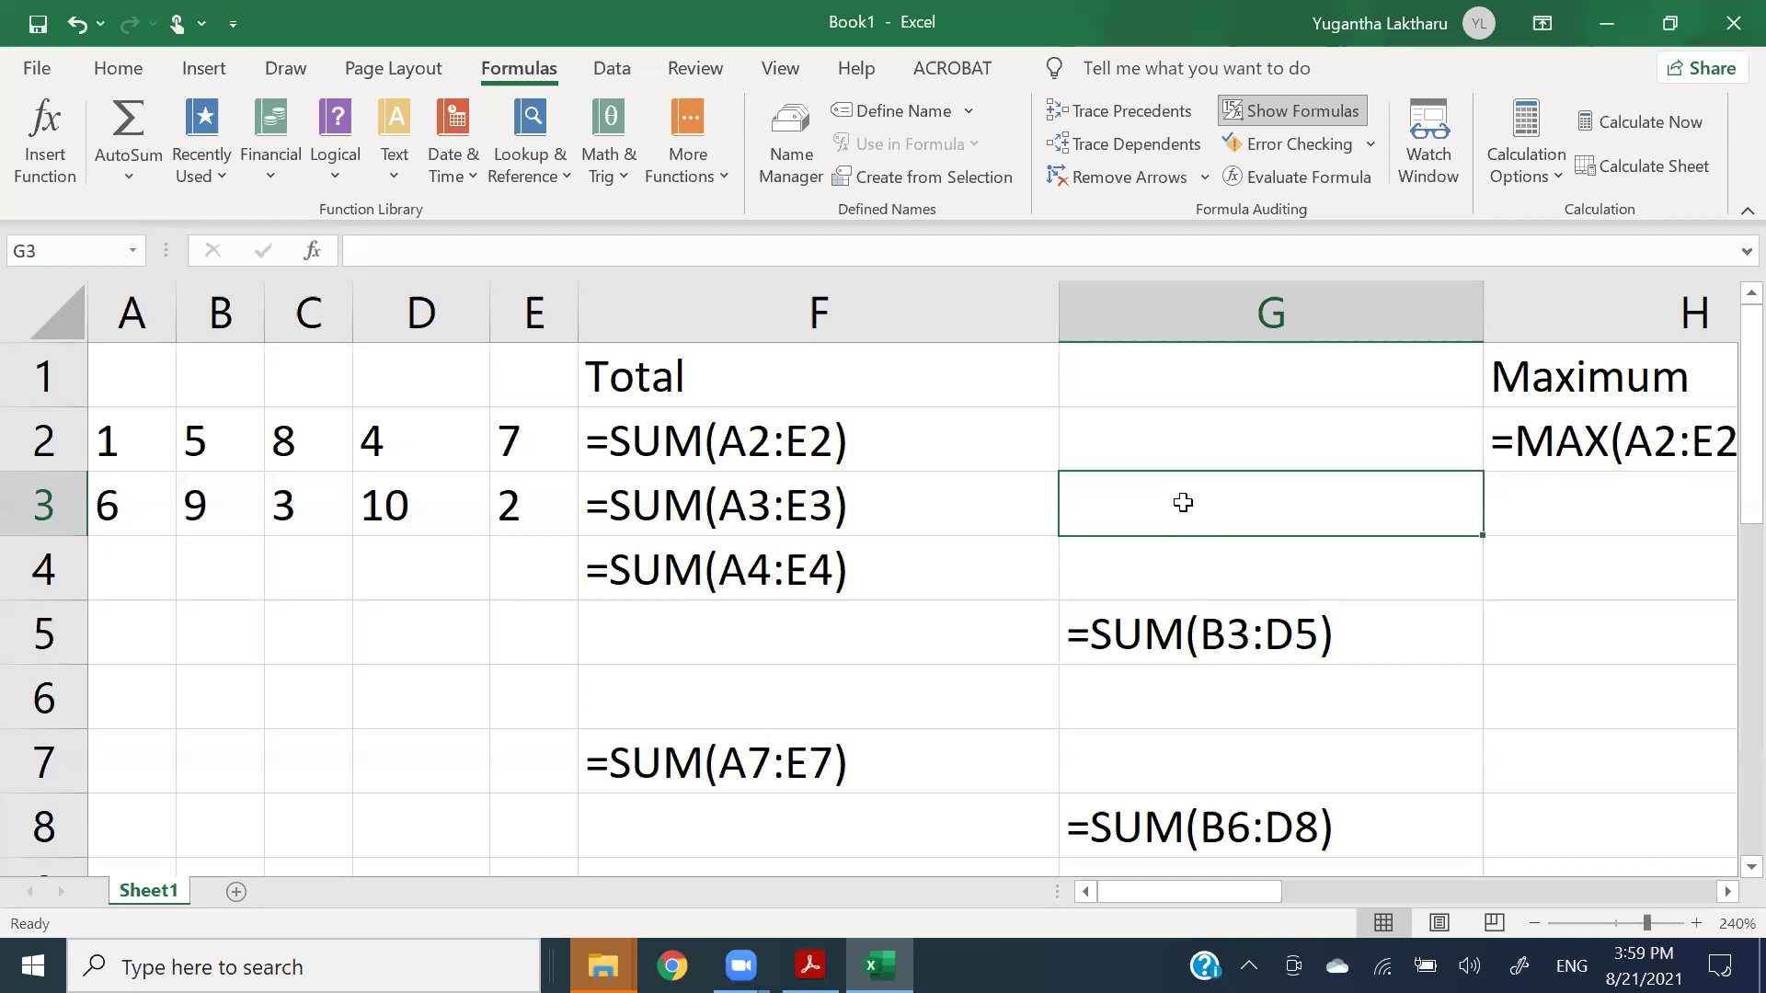
{"action": "left_click", "coordinate": [1285, 632]}
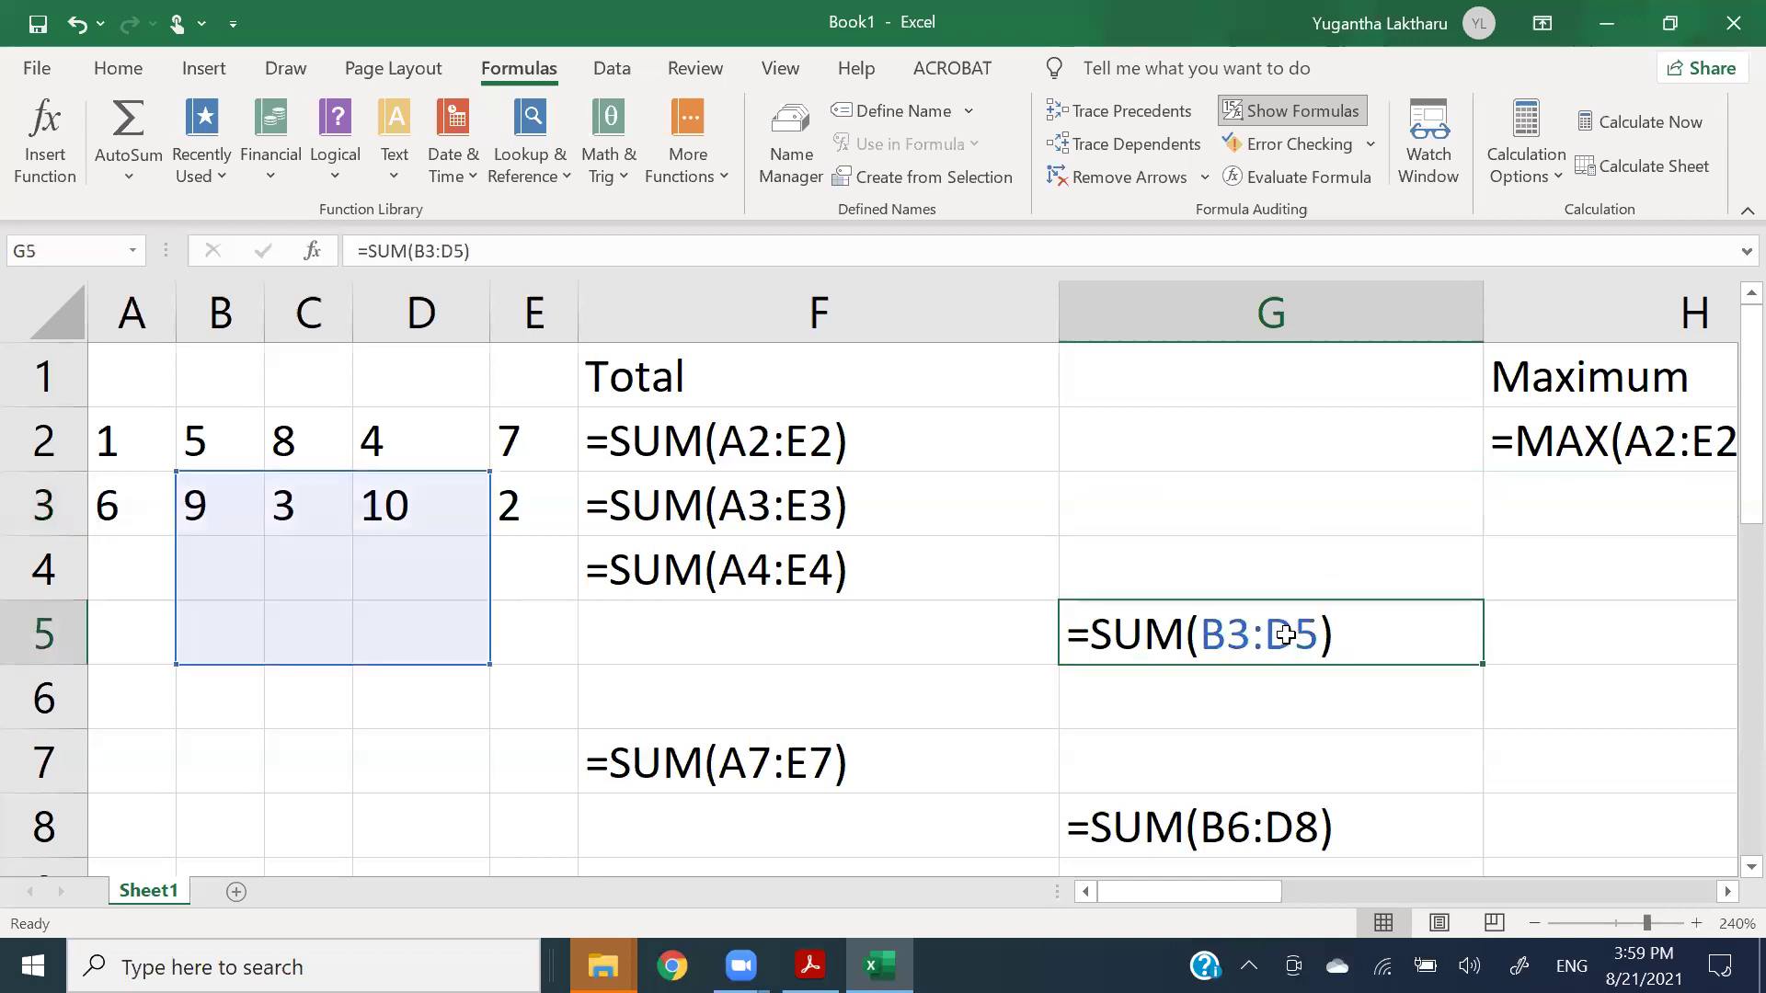
{"action": "key", "text": "ctrl+c"}
{"action": "left_click", "coordinate": [1243, 497]}
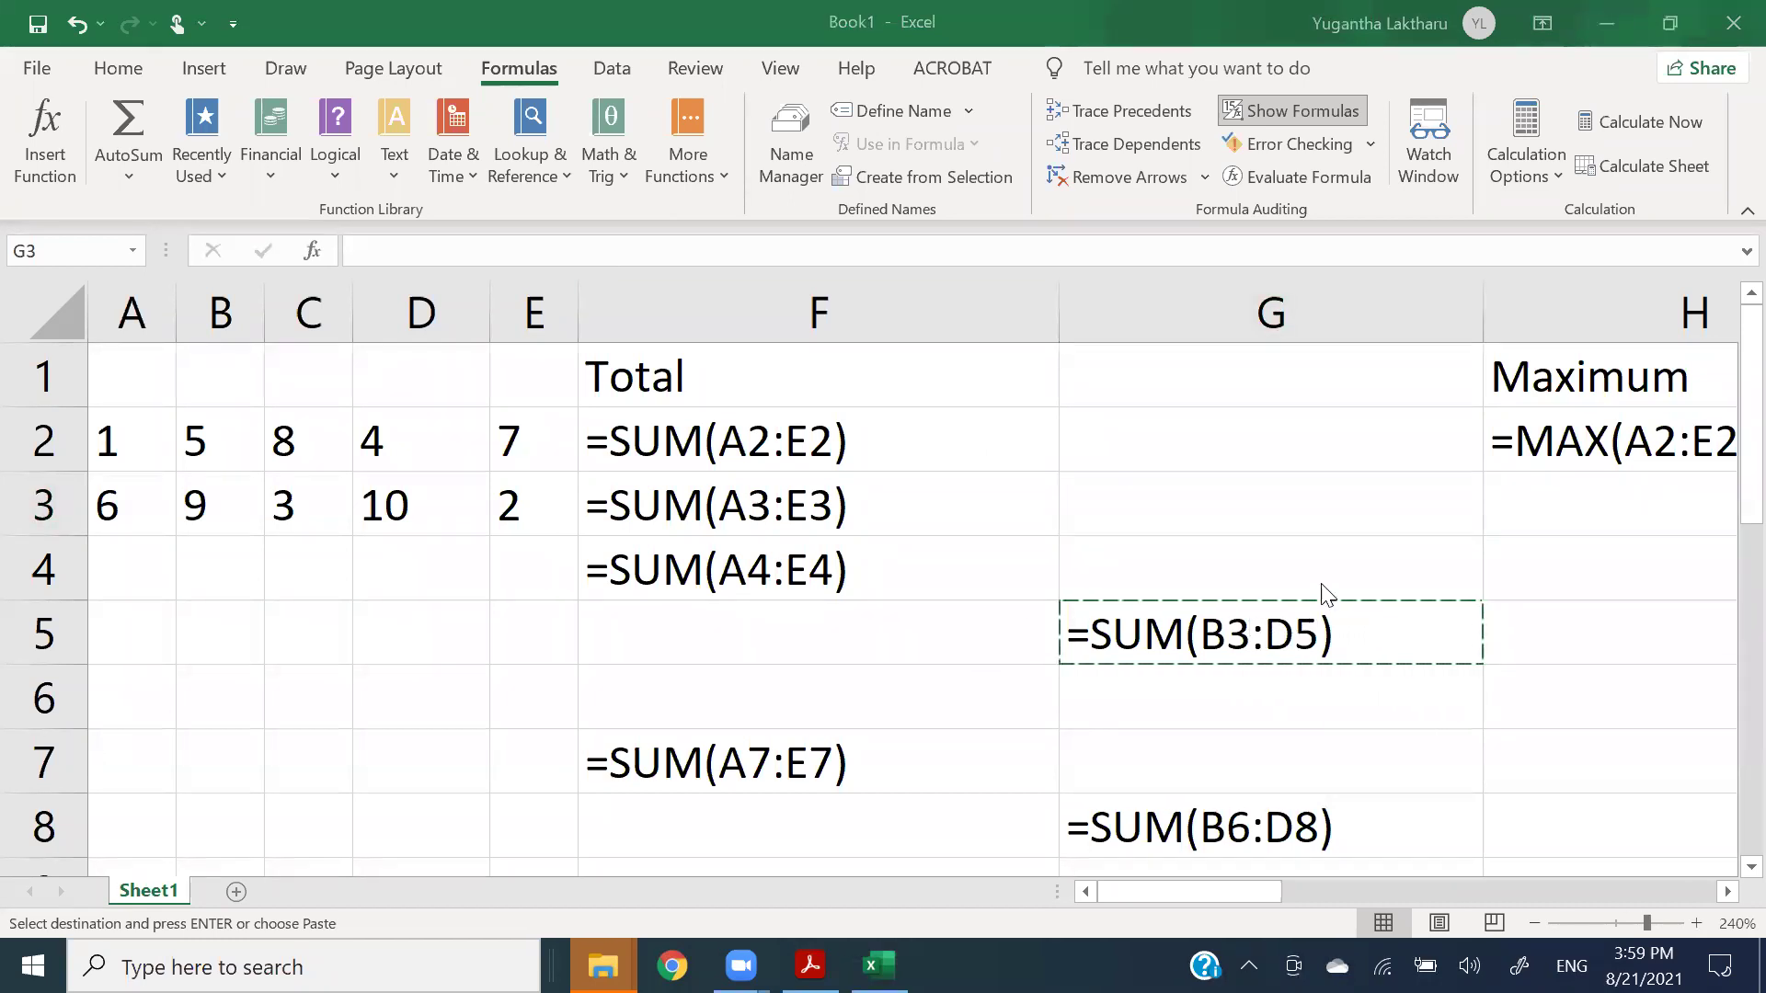
{"action": "left_click", "coordinate": [1289, 492]}
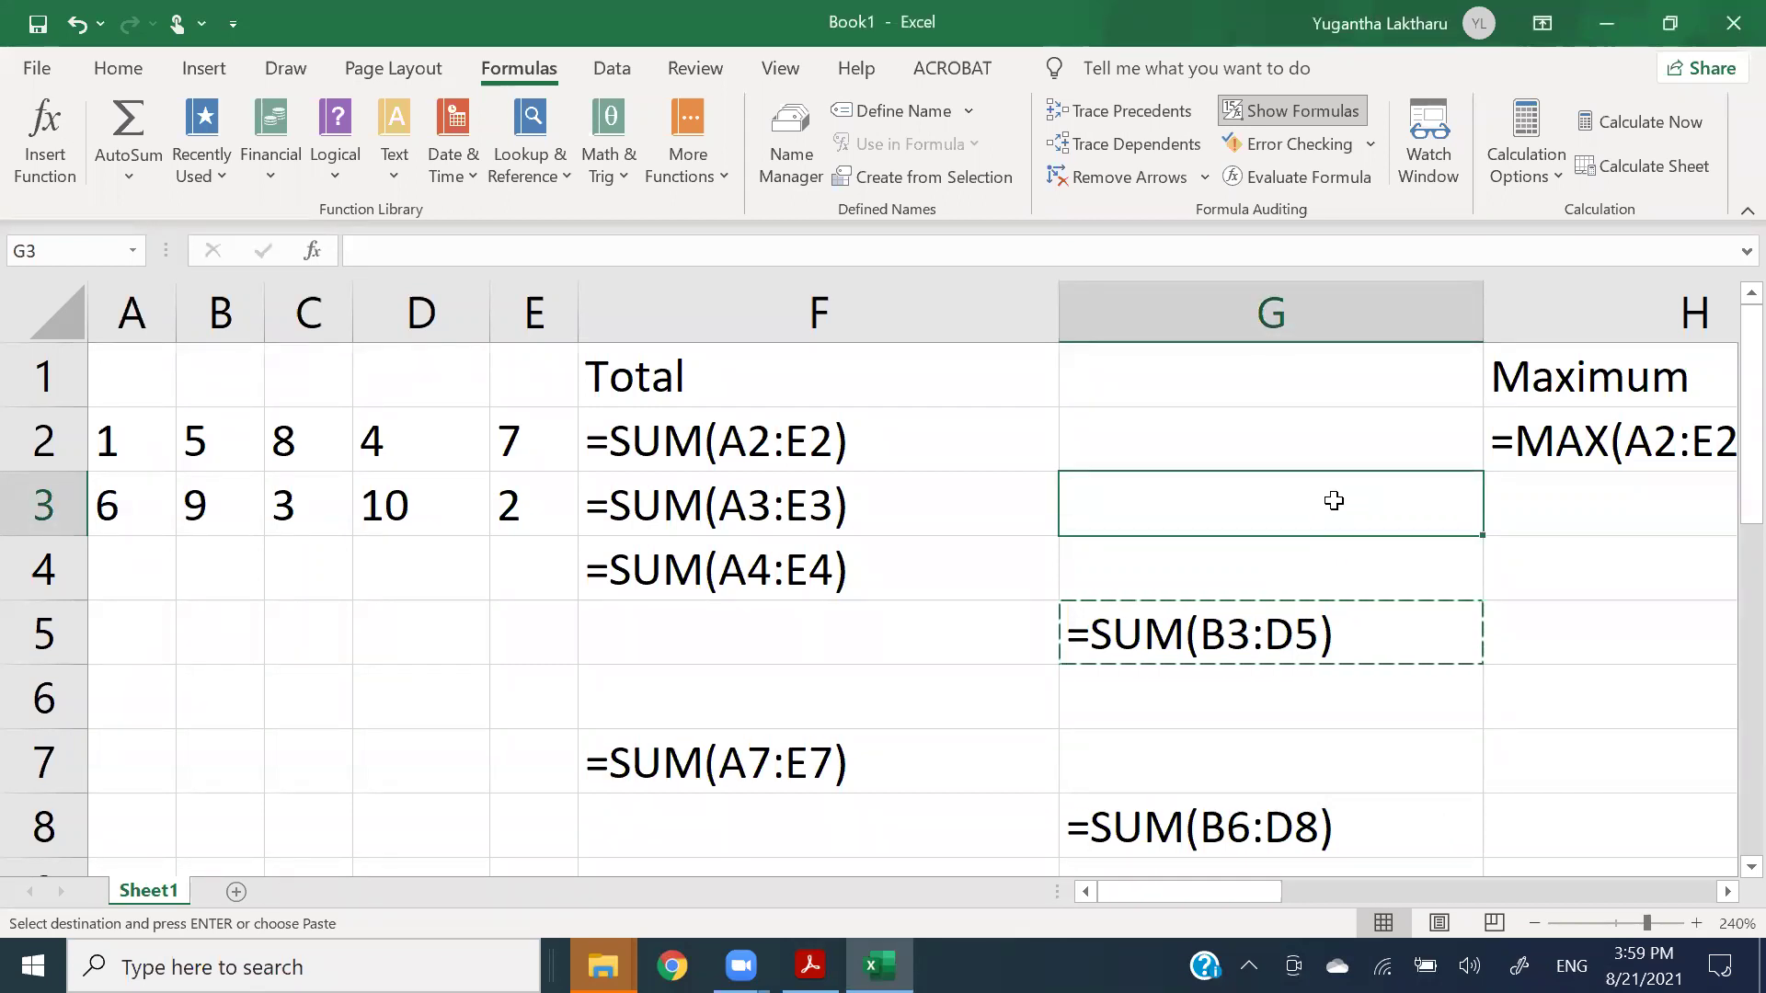
{"action": "key", "text": "ctrl+v"}
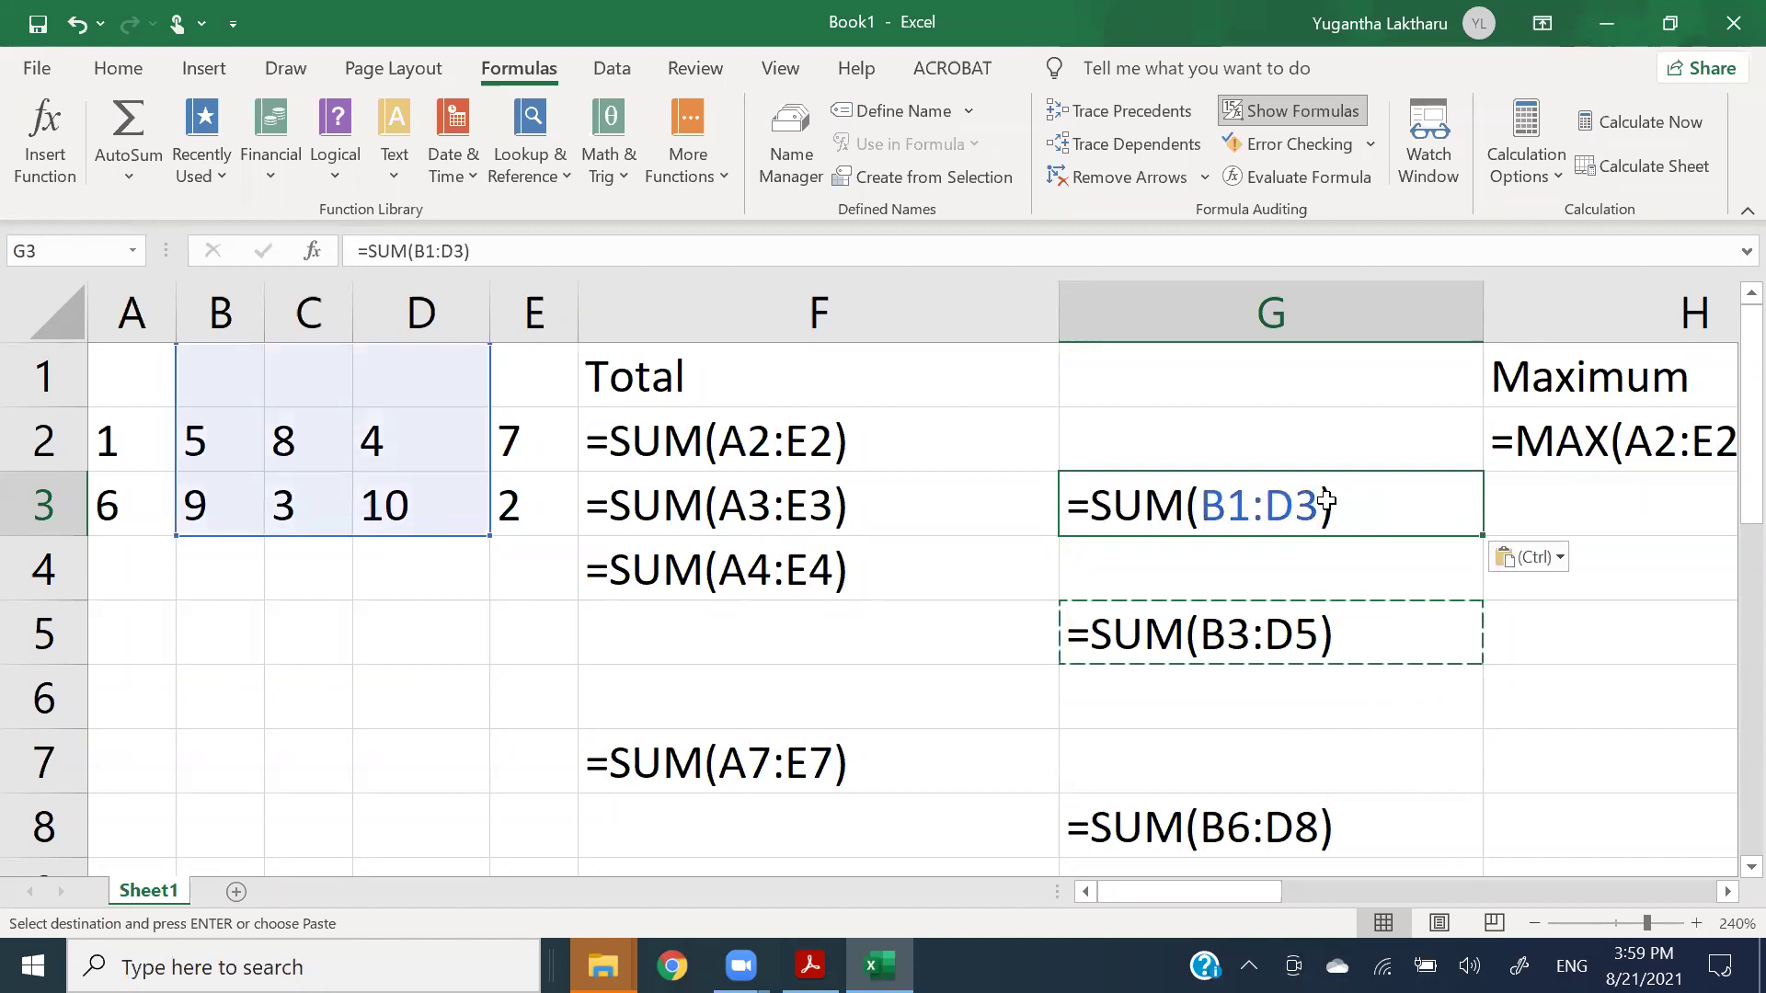
- Compare the start and end row numbers in the SUM formulas of G5 and G3, leaving both formulas as they are
{"action": "double_click", "coordinate": [1238, 637]}
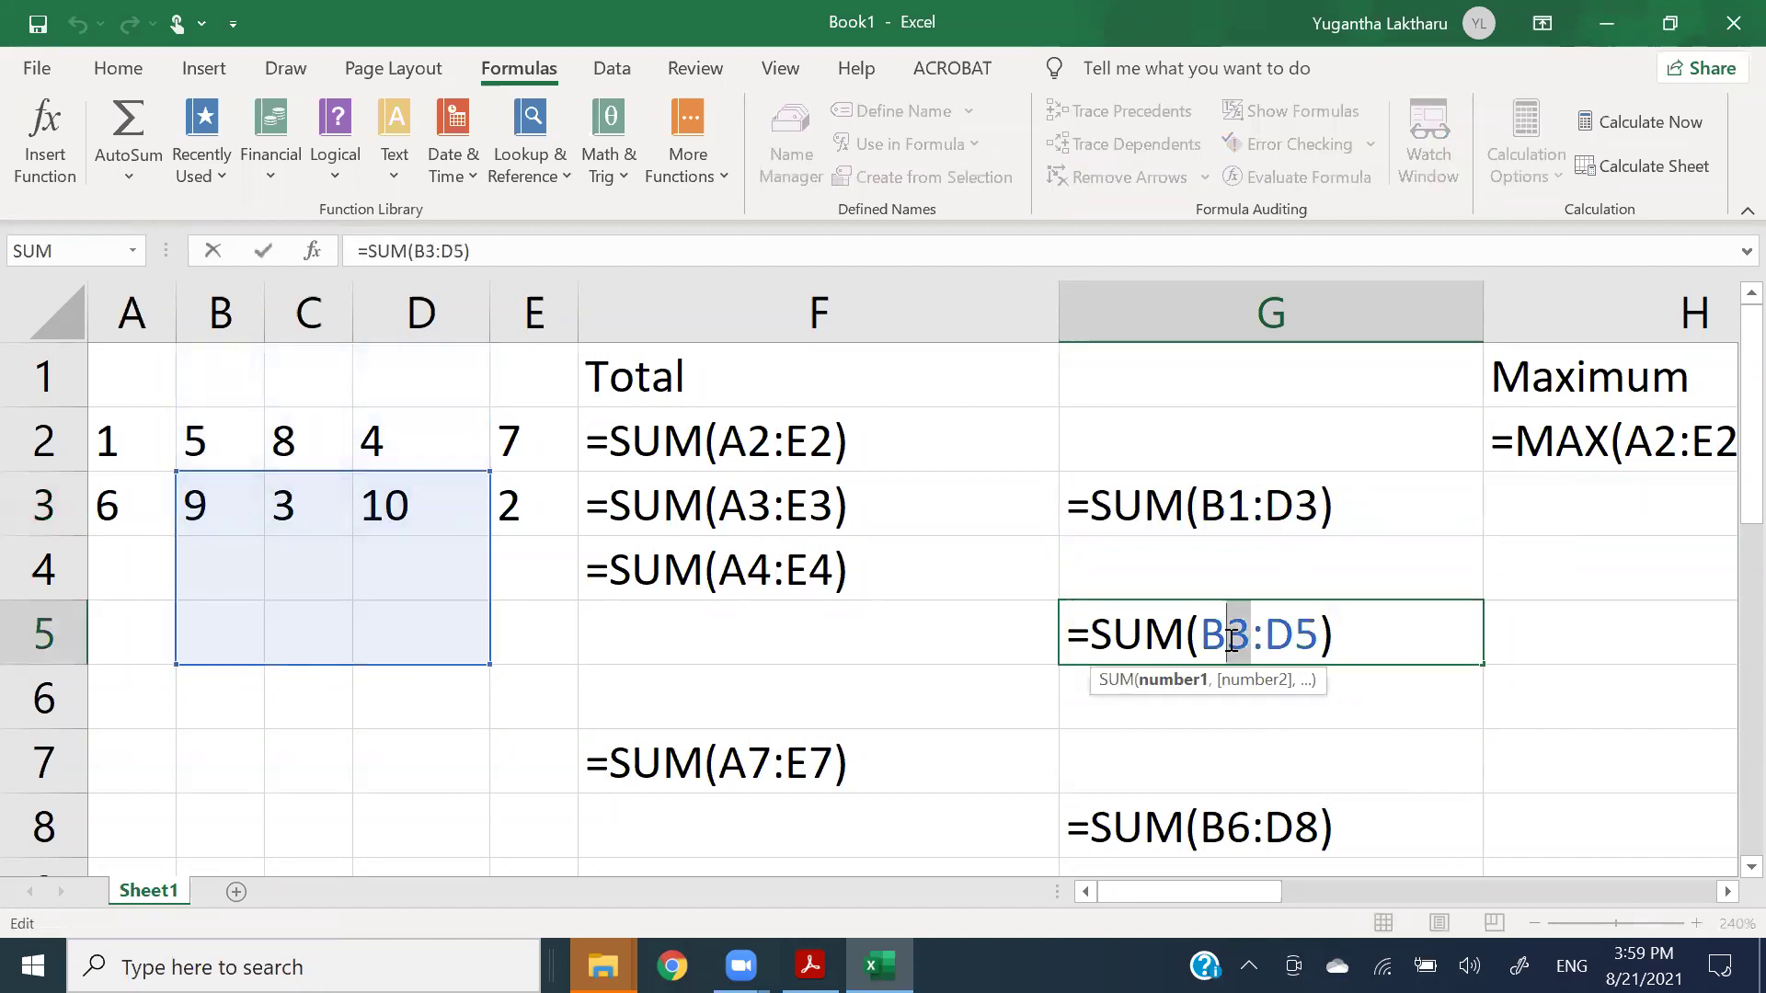
{"action": "left_click", "coordinate": [1231, 571]}
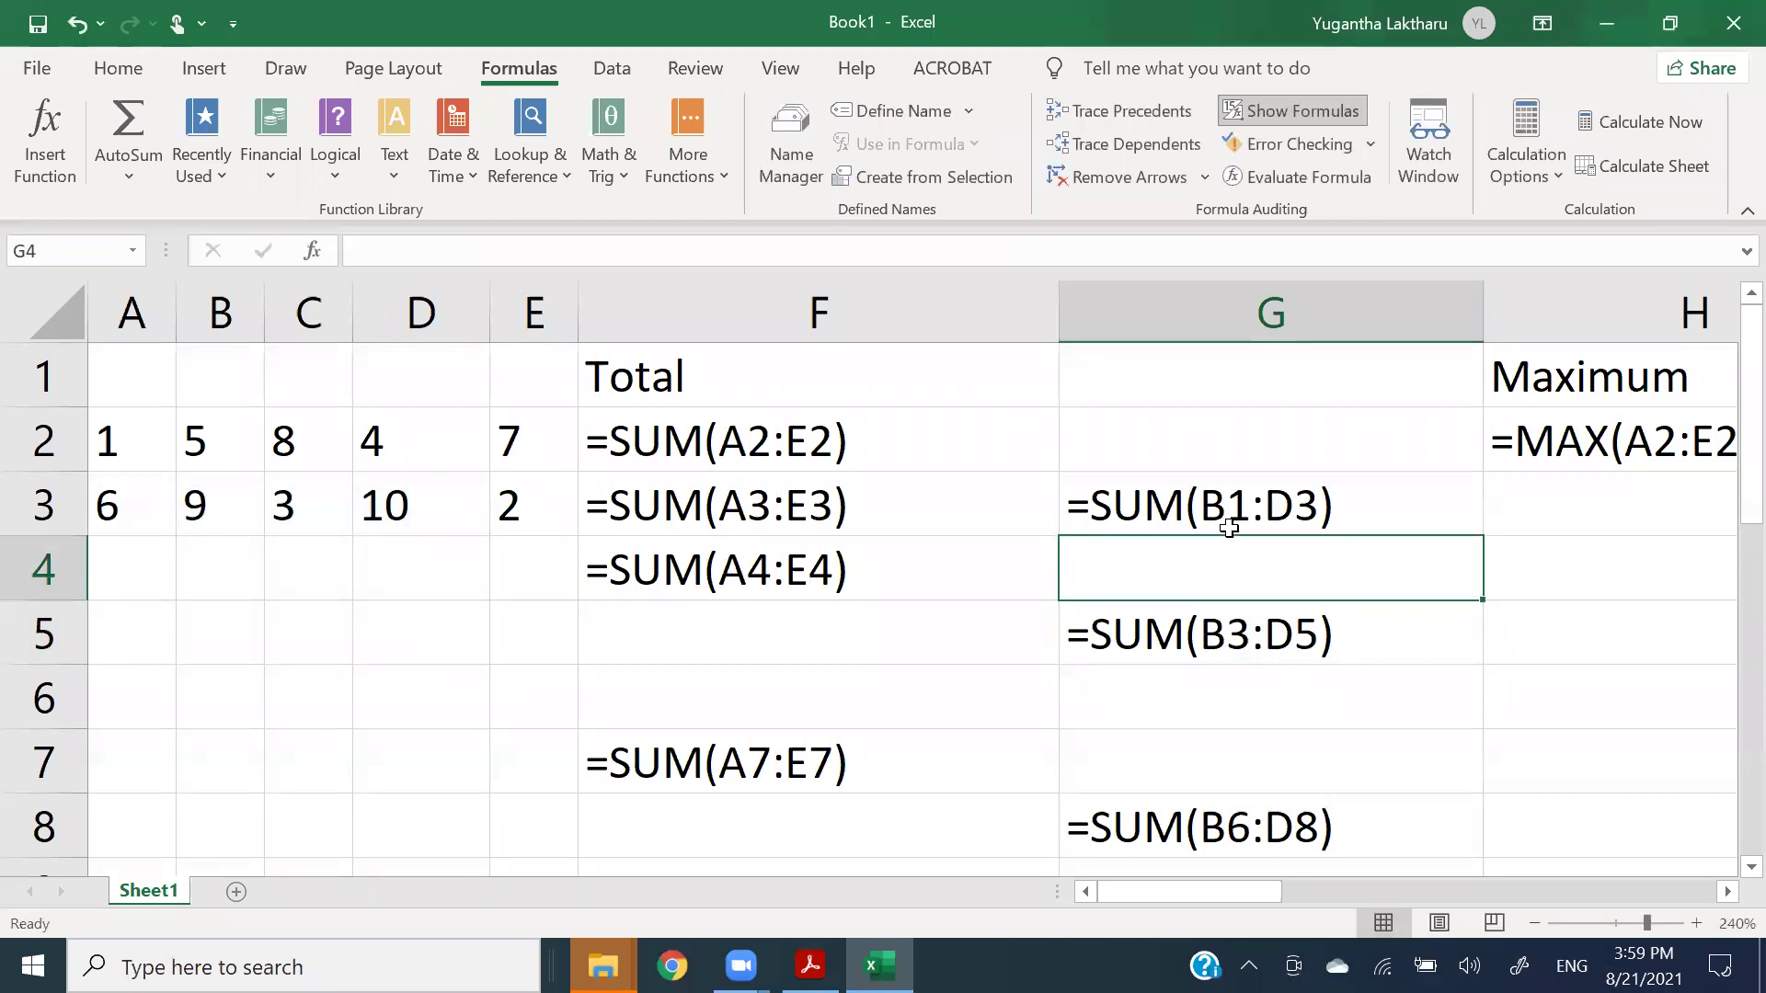
{"action": "left_click", "coordinate": [1233, 522]}
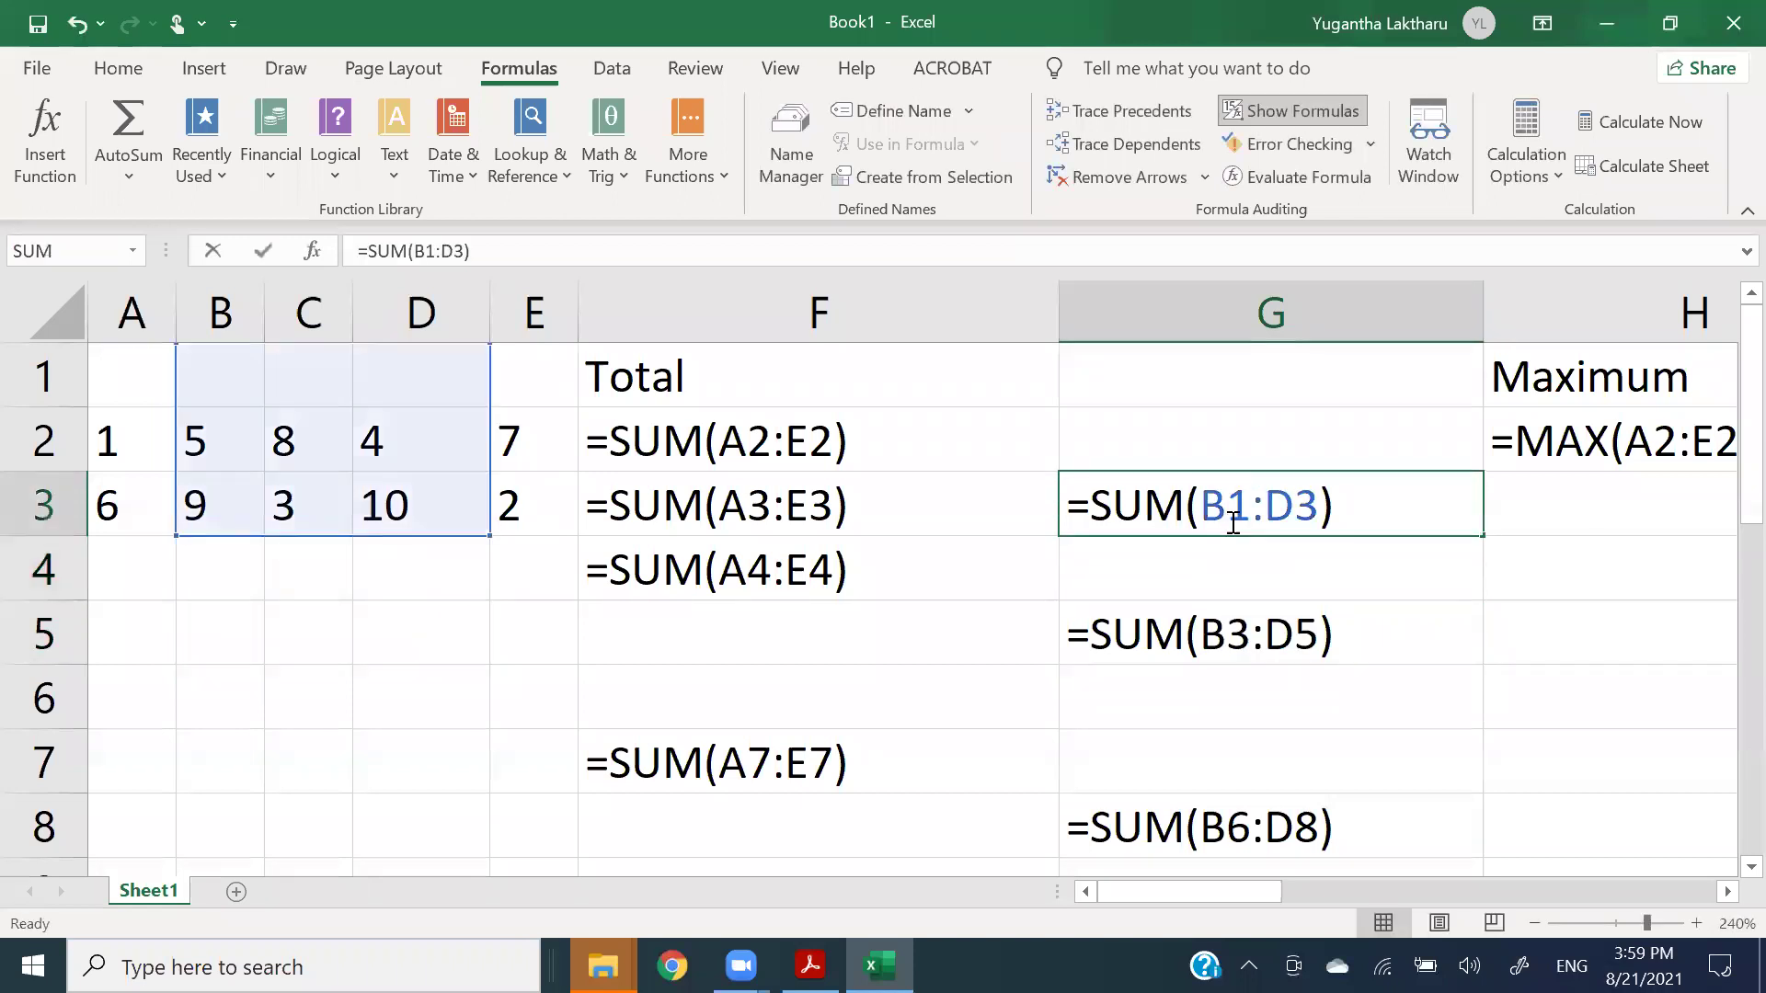
{"action": "double_click", "coordinate": [1308, 635]}
{"action": "key", "text": "shift+Left"}
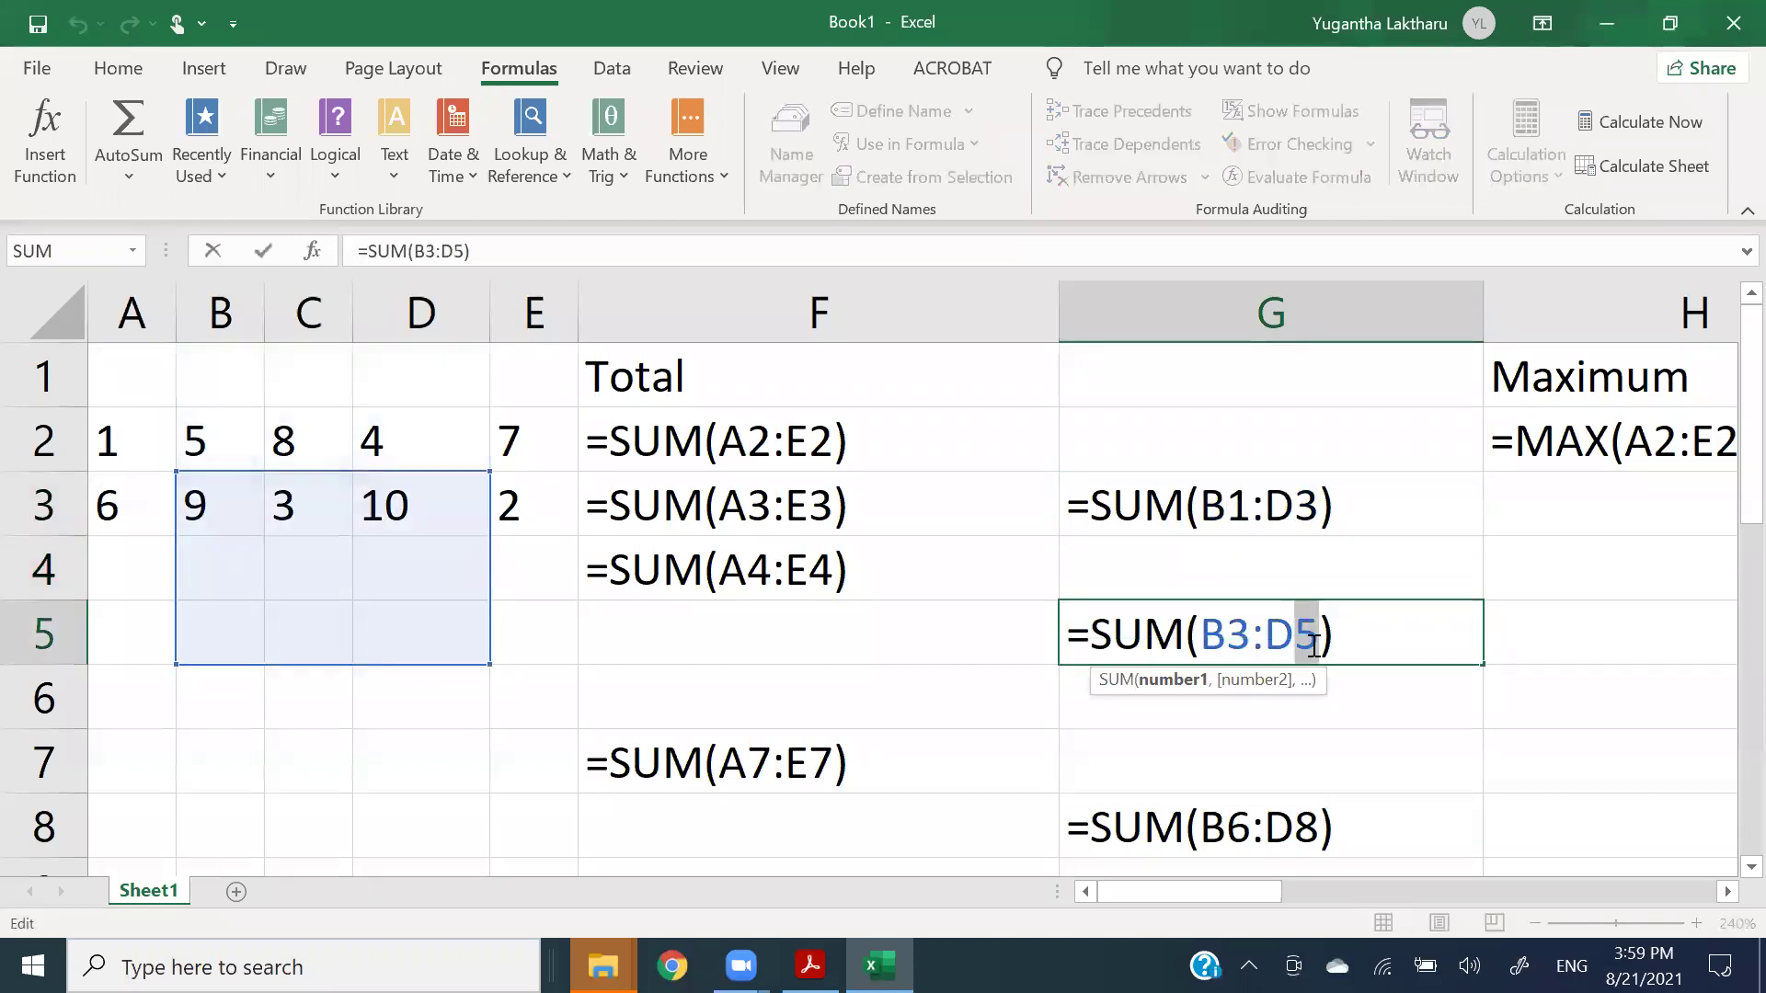
{"action": "left_click", "coordinate": [1309, 570]}
{"action": "double_click", "coordinate": [1300, 507]}
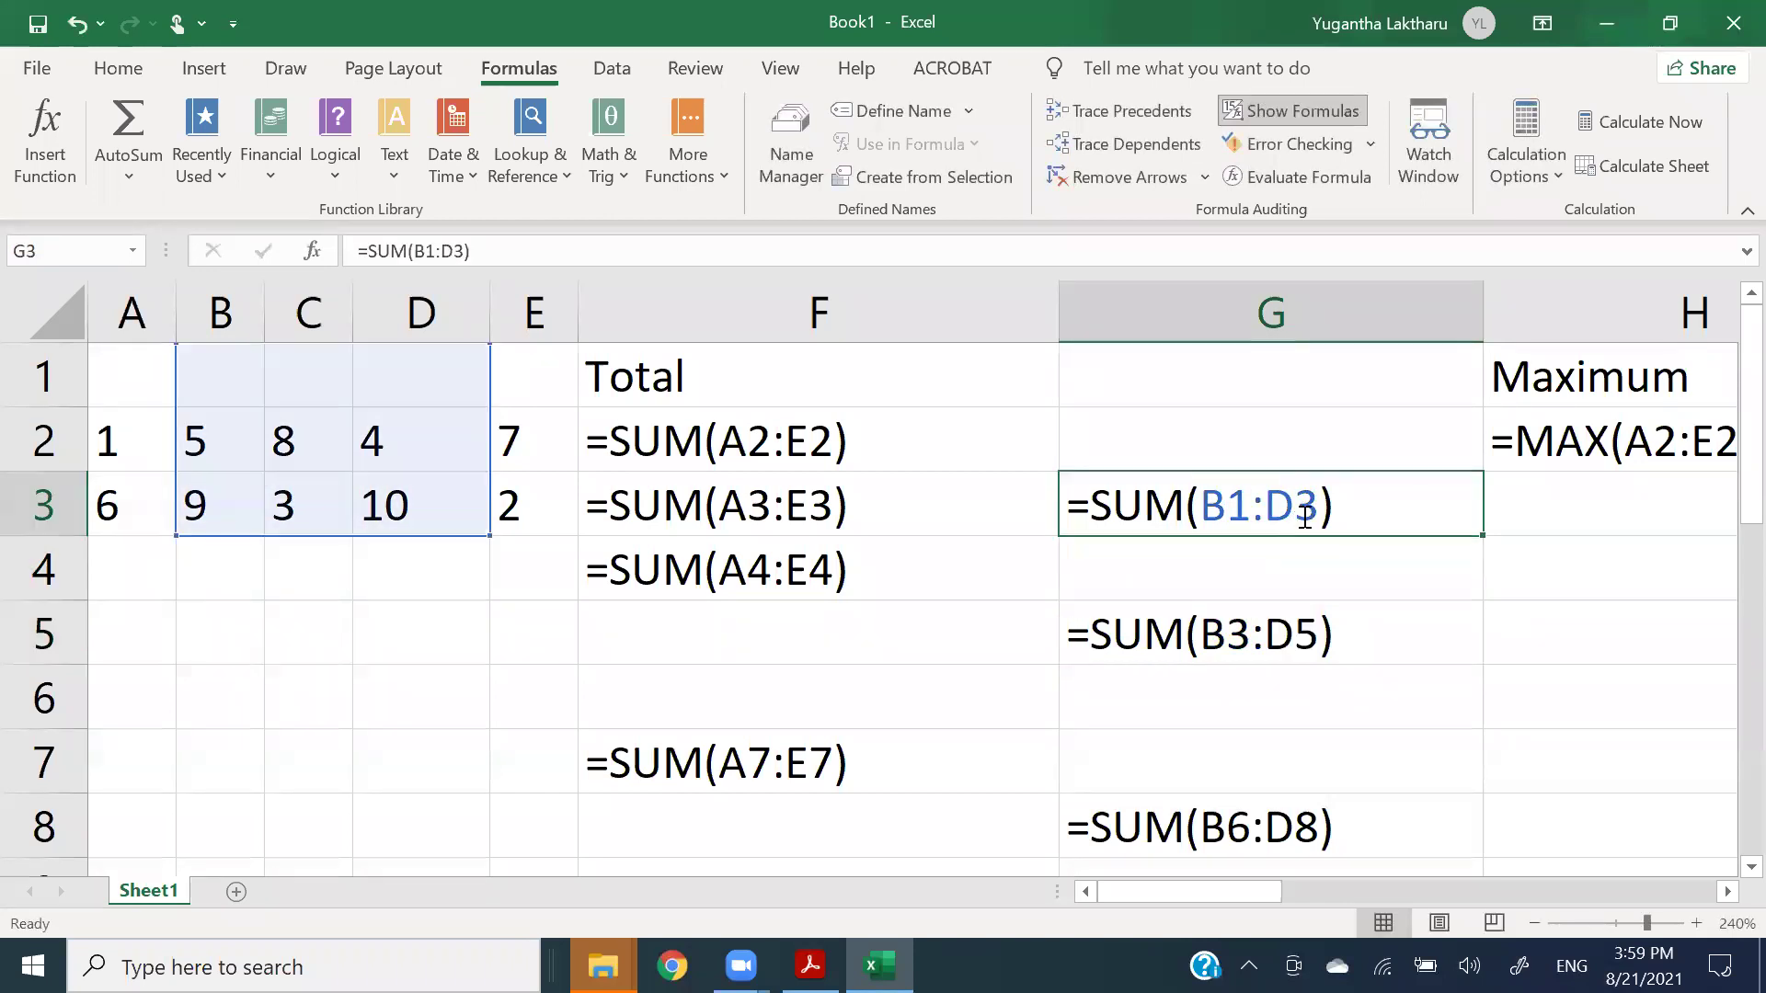
{"action": "key", "text": "shift+Right"}
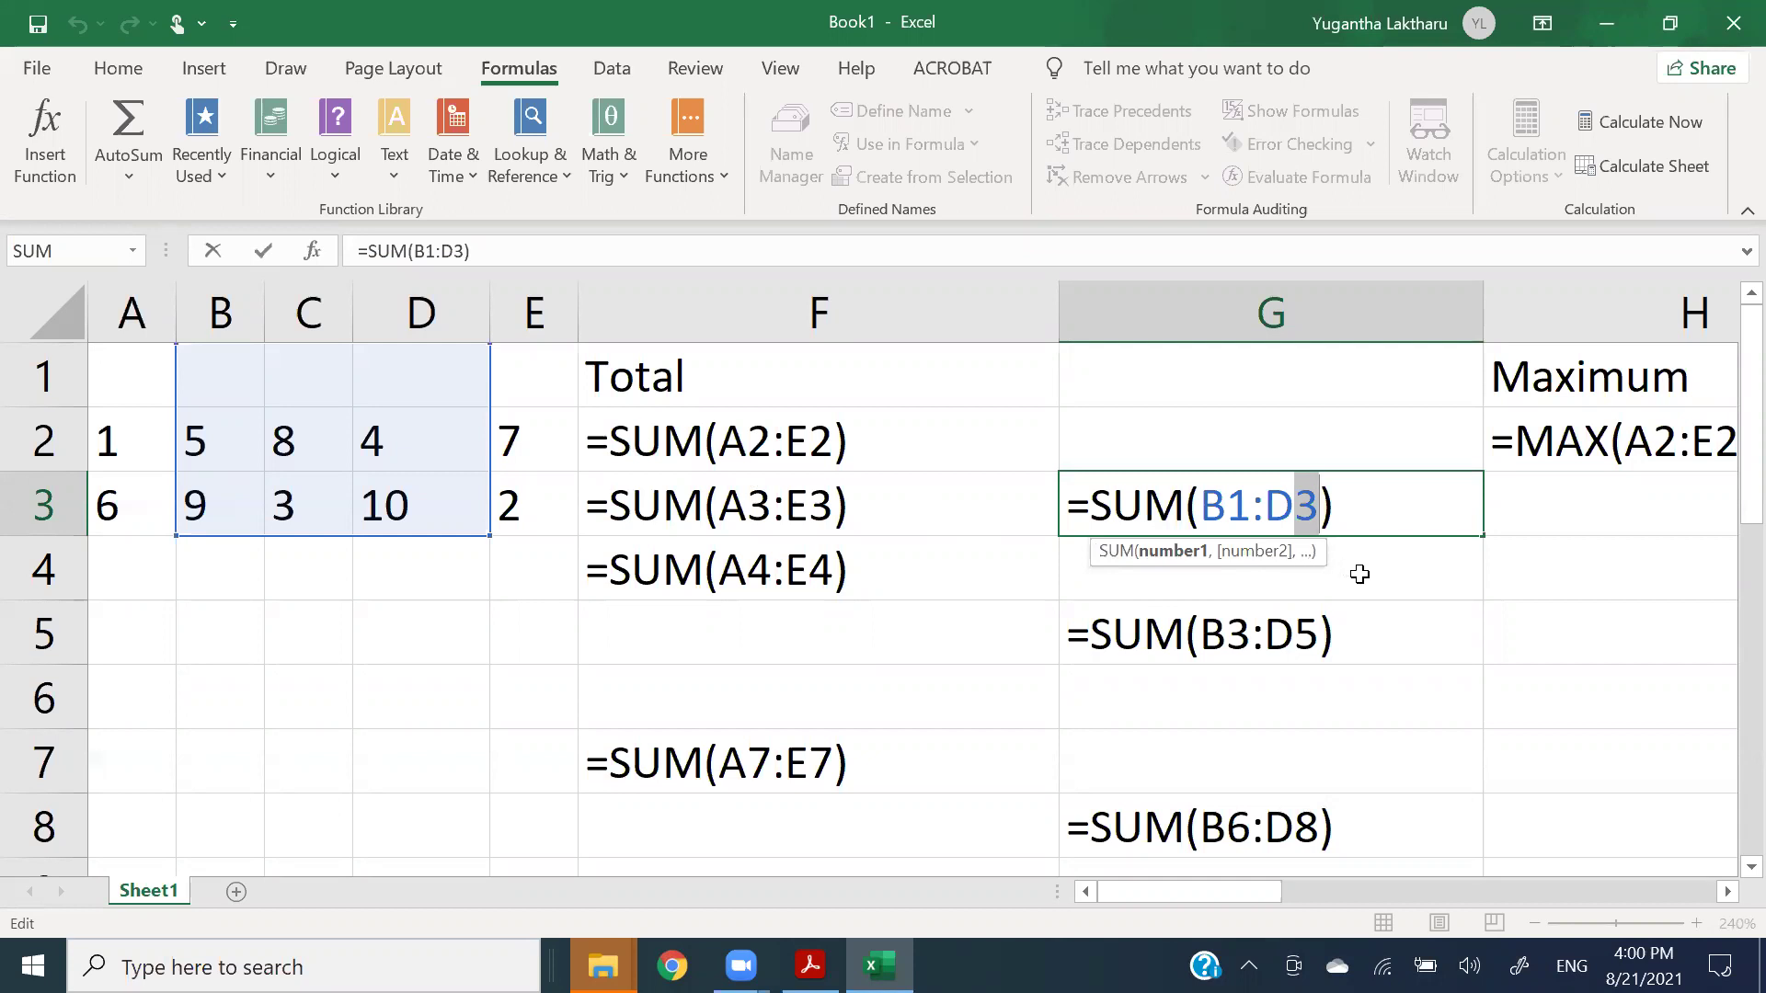
{"action": "key", "text": "Return"}
- Fill the SUM formula from G3 up into G2 and highlight the argument inside G2's formula
{"action": "double_click", "coordinate": [1298, 502]}
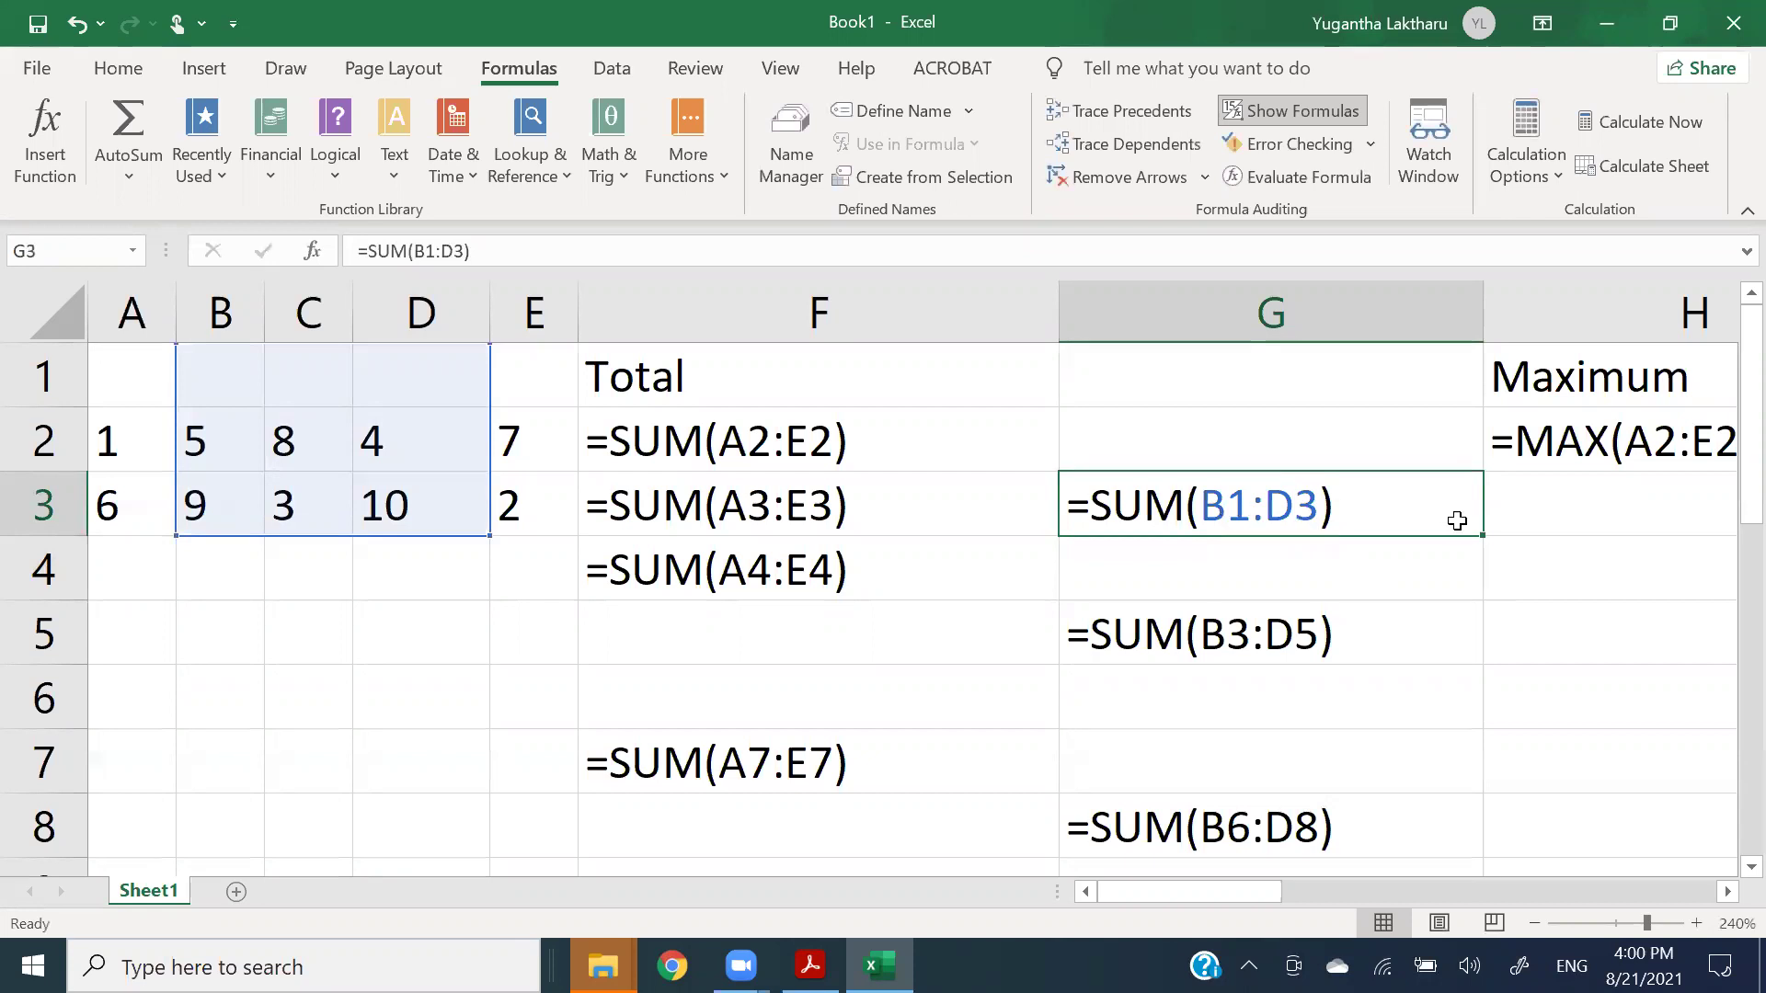
{"action": "left_click_drag", "start_coordinate": [1481, 528], "coordinate": [1466, 430]}
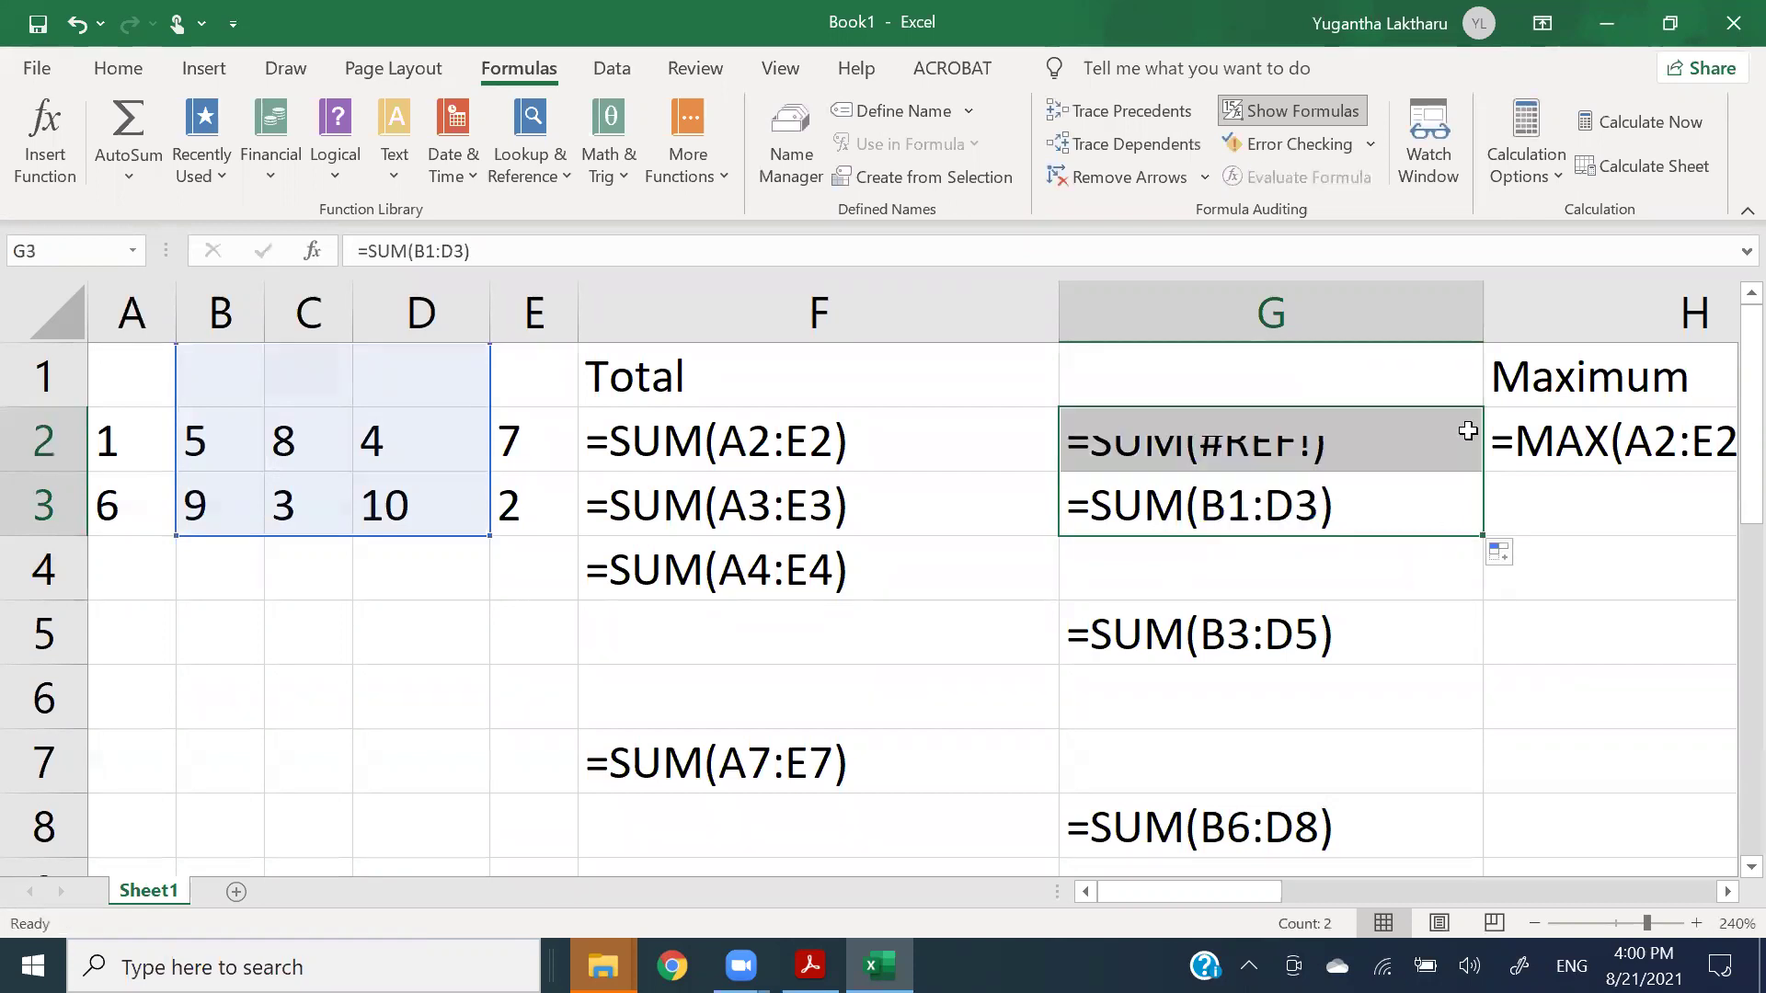
{"action": "double_click", "coordinate": [1360, 453]}
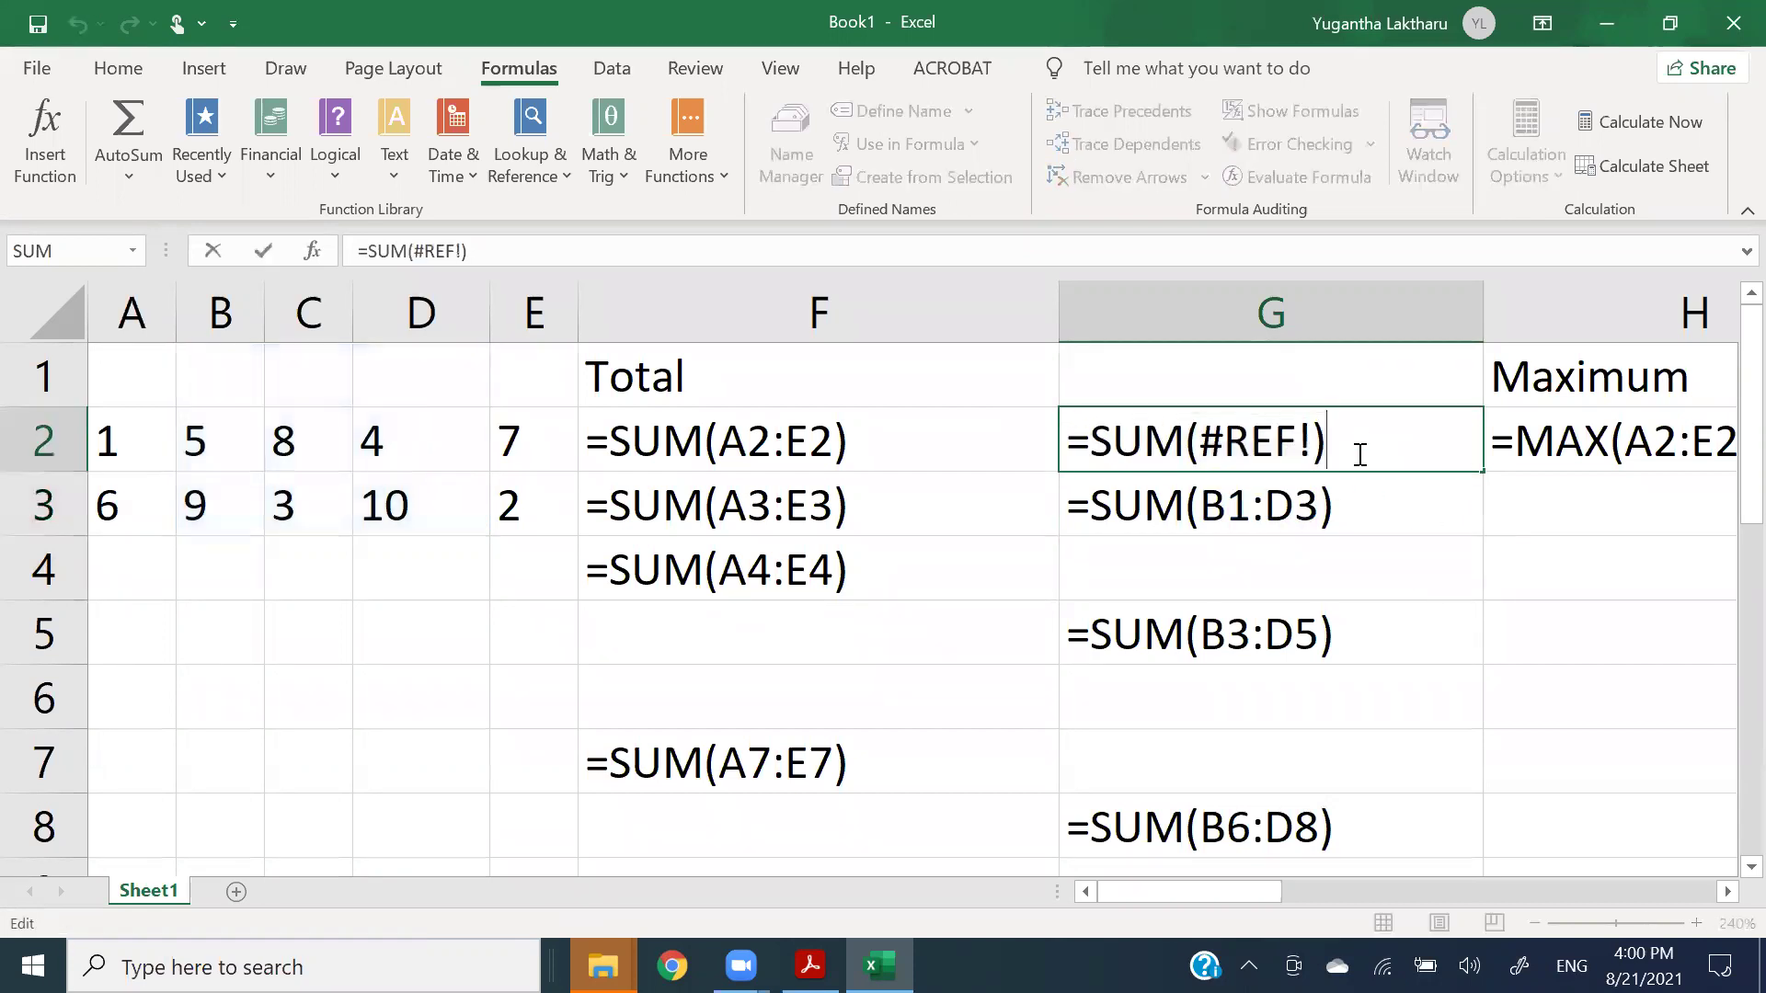
{"action": "left_click_drag", "start_coordinate": [1312, 444], "coordinate": [1200, 443]}
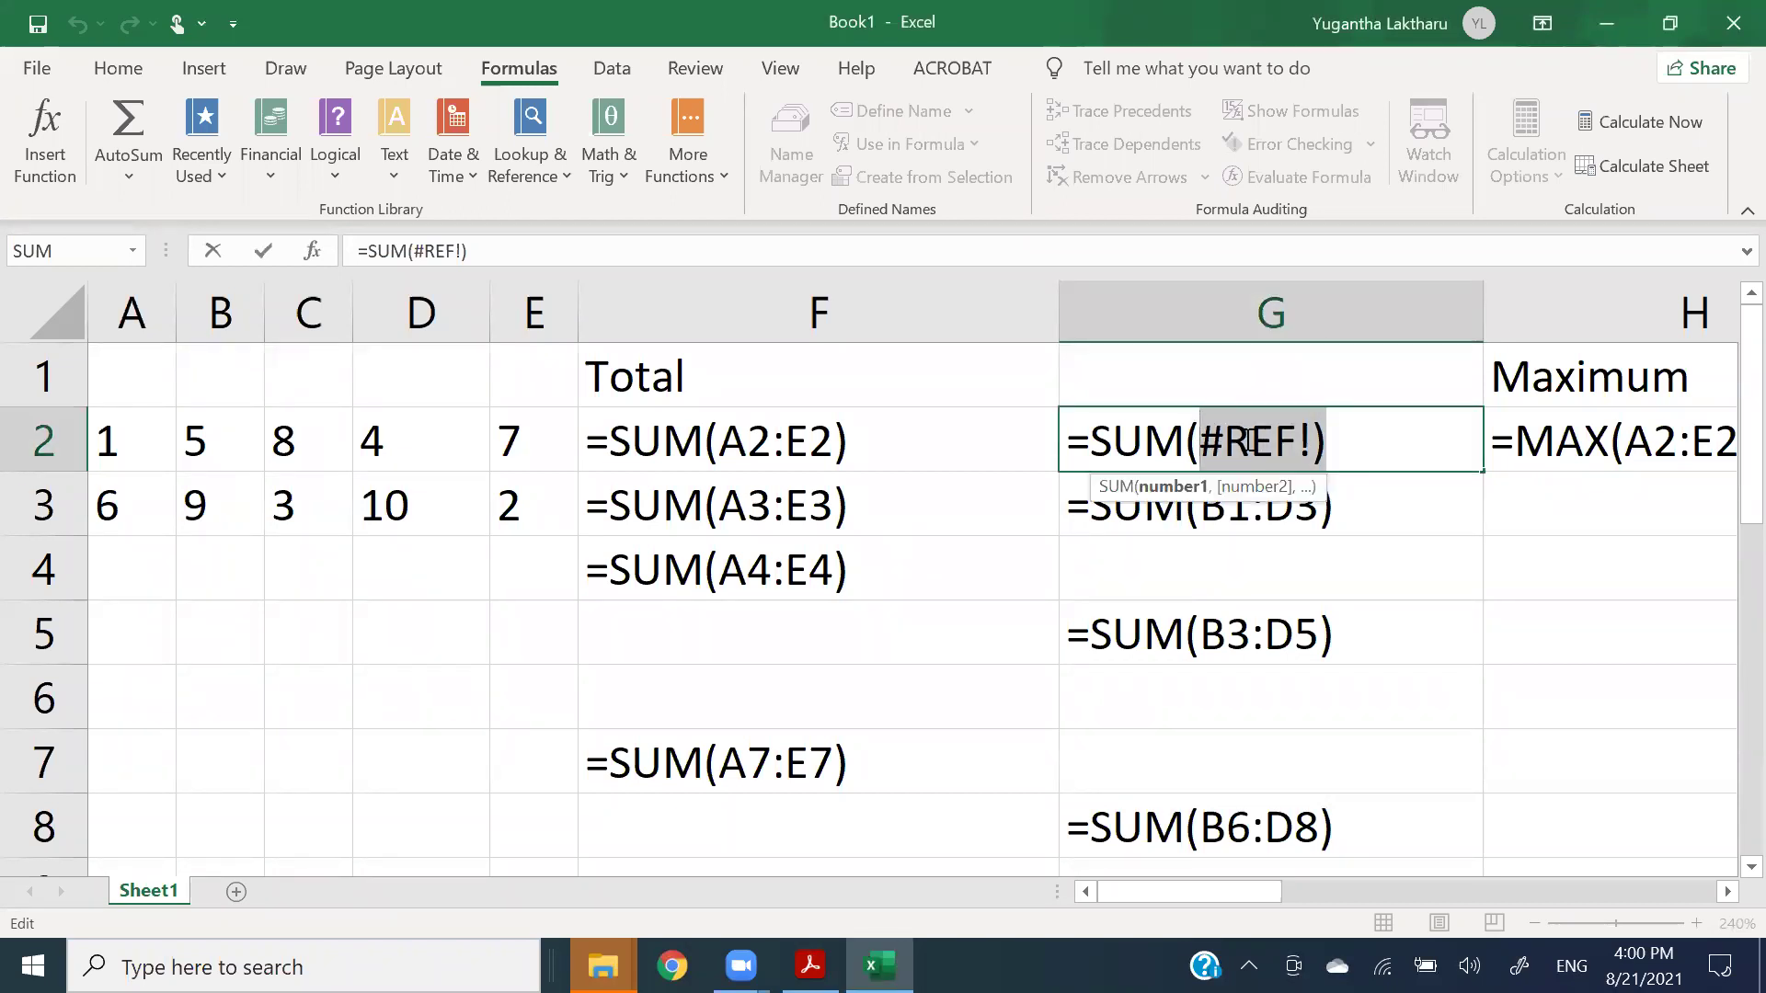
{"action": "left_click", "coordinate": [1387, 513]}
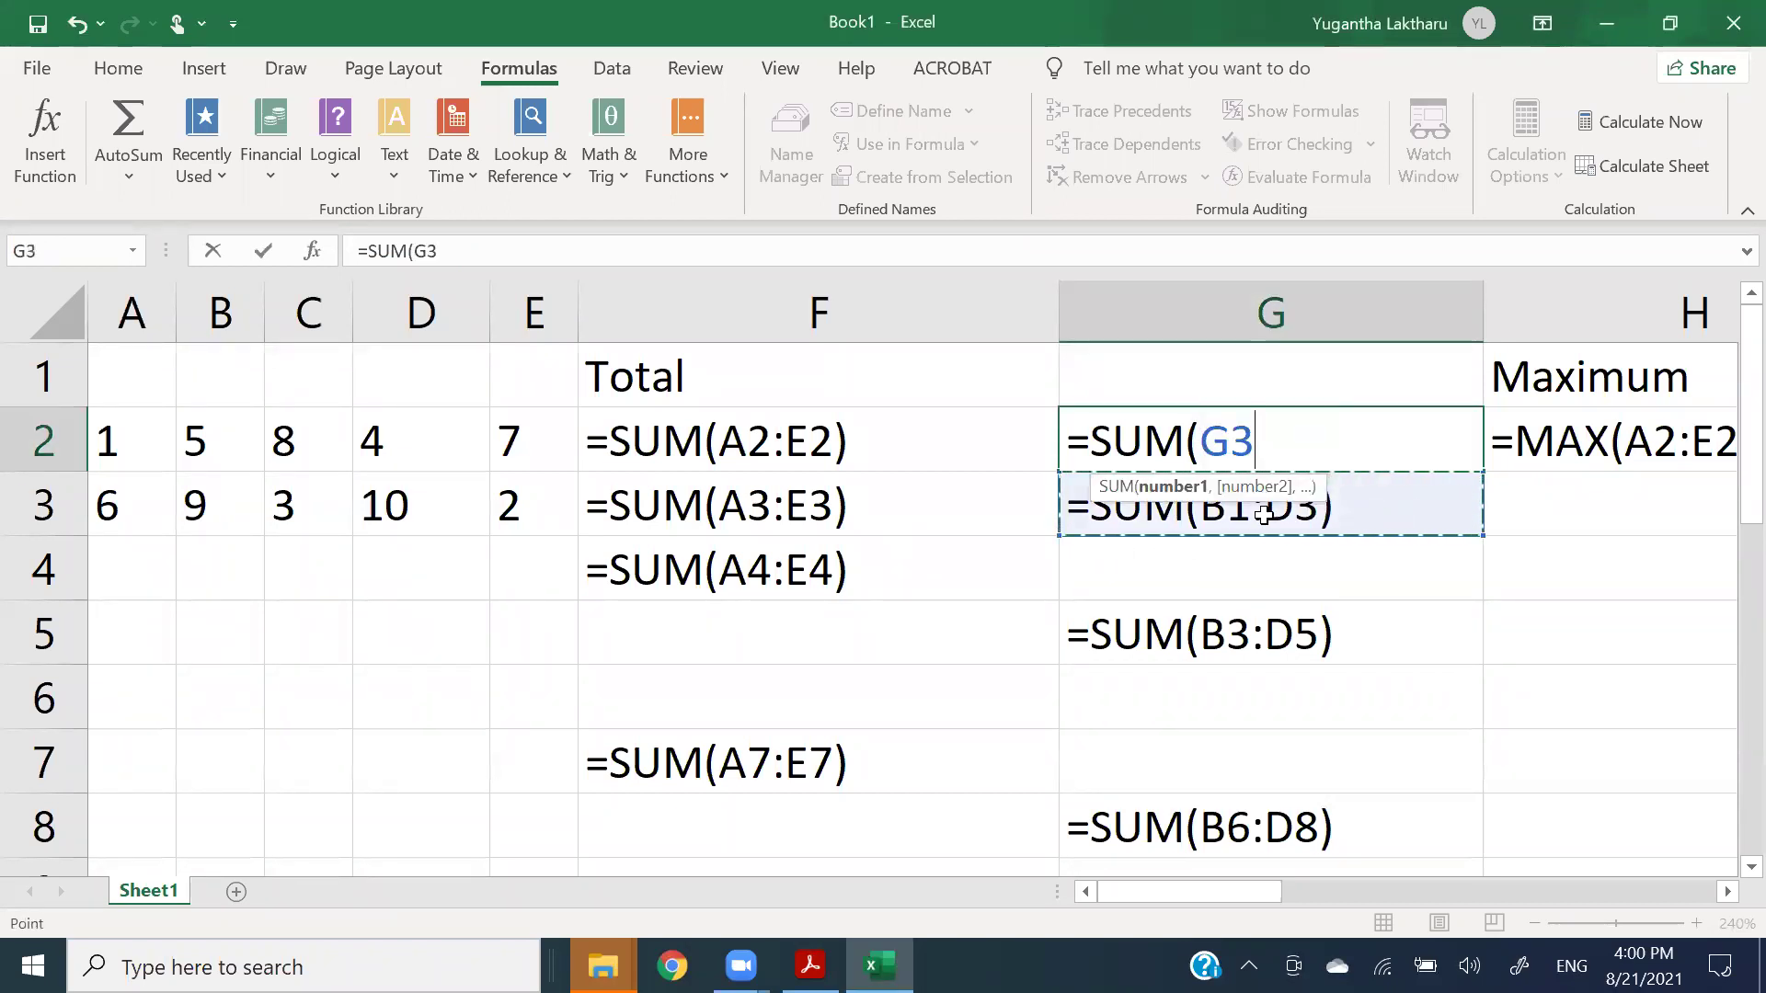
{"action": "key", "text": "Return"}
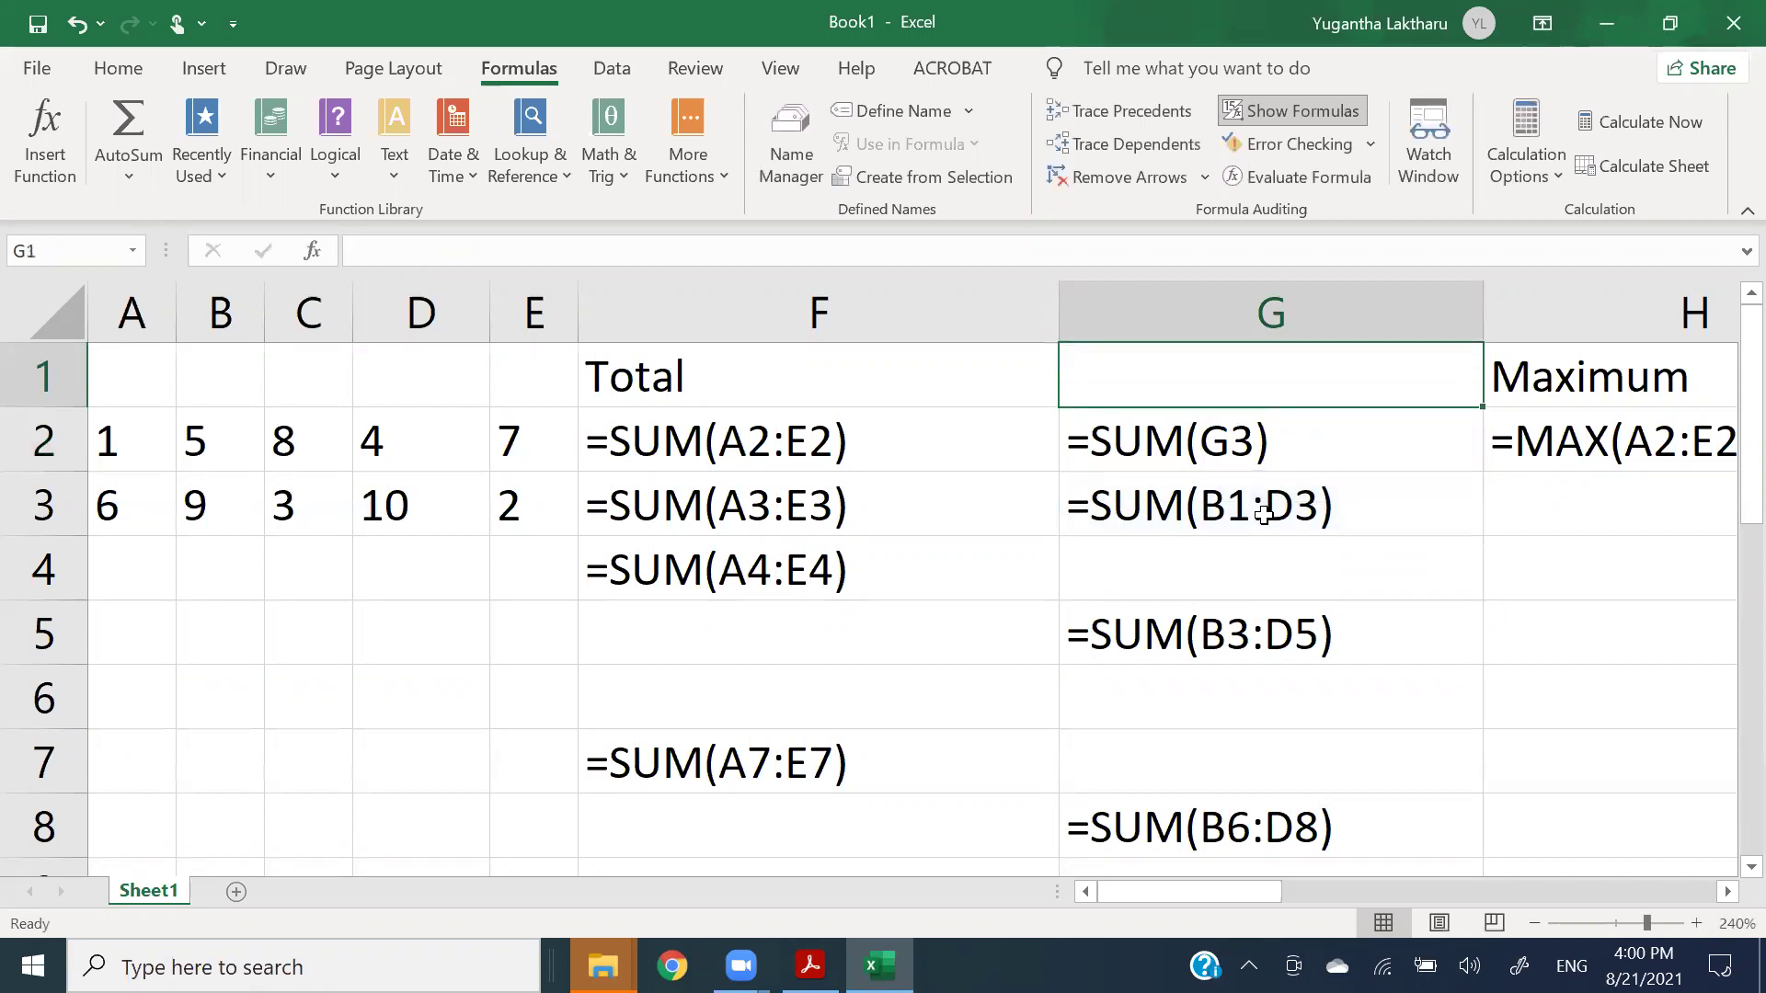
{"action": "key", "text": "ctrl+z"}
{"action": "left_click", "coordinate": [1407, 548]}
{"action": "left_click", "coordinate": [1375, 462]}
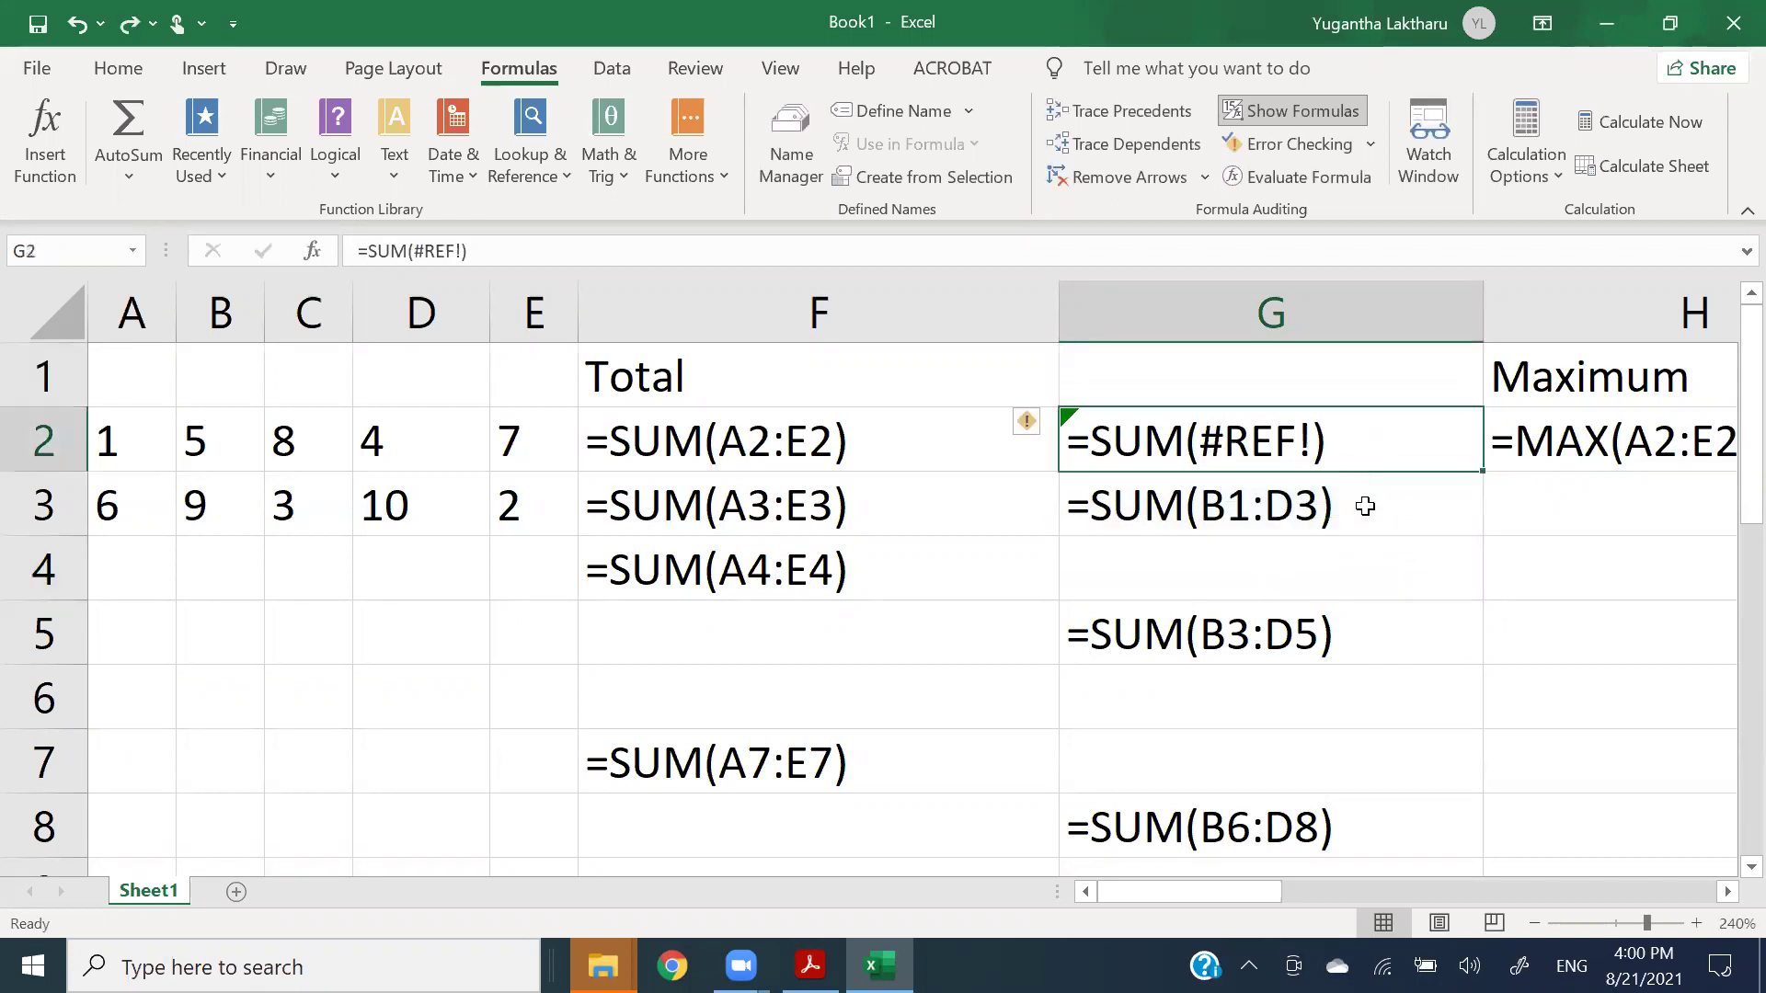
{"action": "left_click", "coordinate": [1335, 505]}
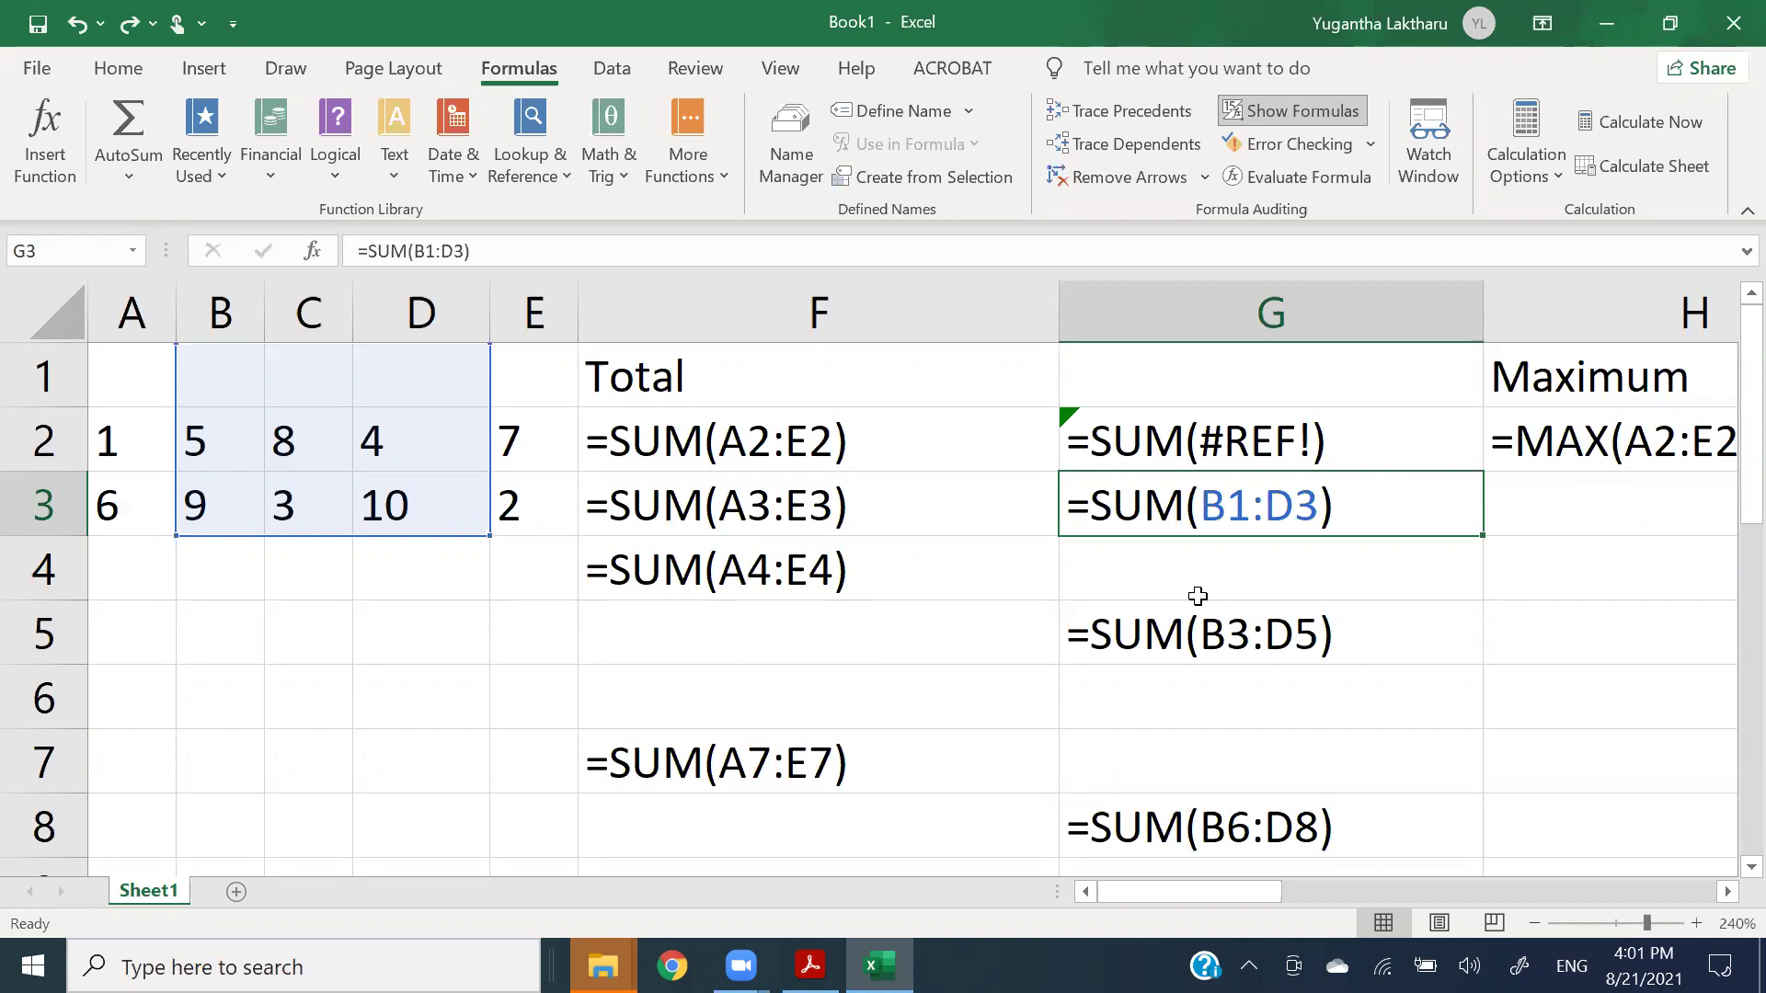
- Clear the Total heading and all SUM formulas from cells F1 to F7
{"action": "left_click", "coordinate": [1332, 586]}
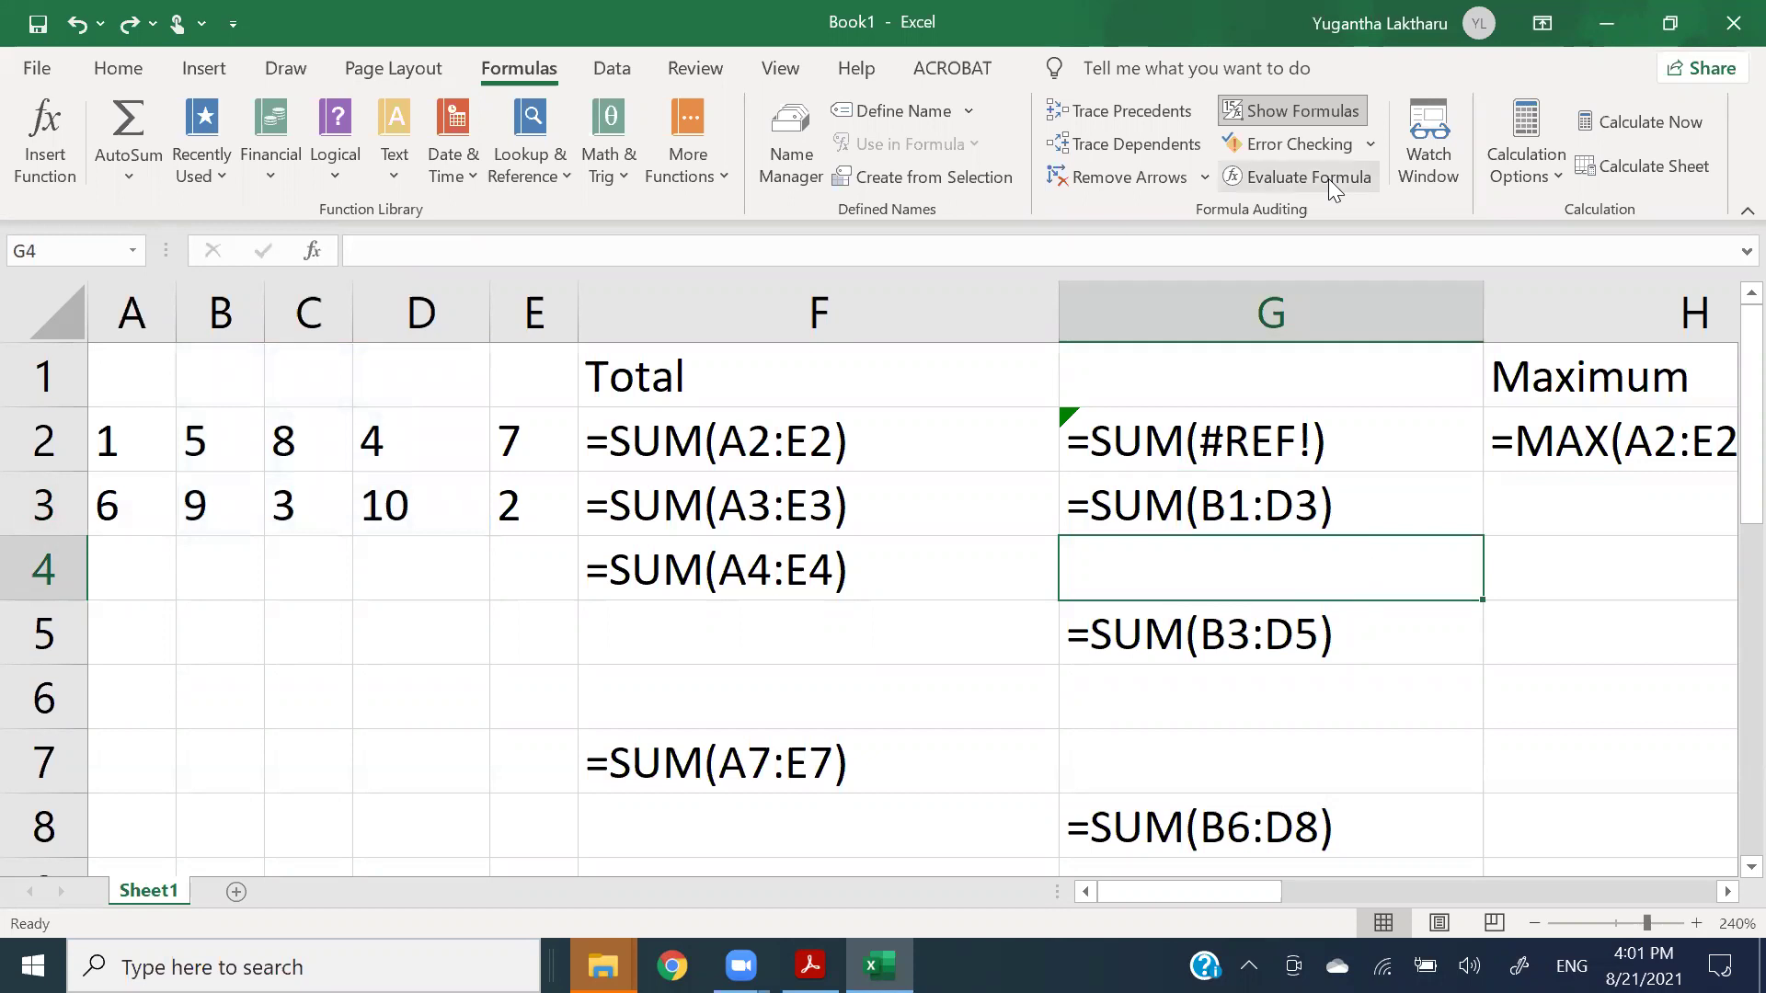
{"action": "left_click", "coordinate": [1370, 638]}
{"action": "left_click_drag", "start_coordinate": [689, 375], "coordinate": [762, 791]}
{"action": "key", "text": "Delete"}
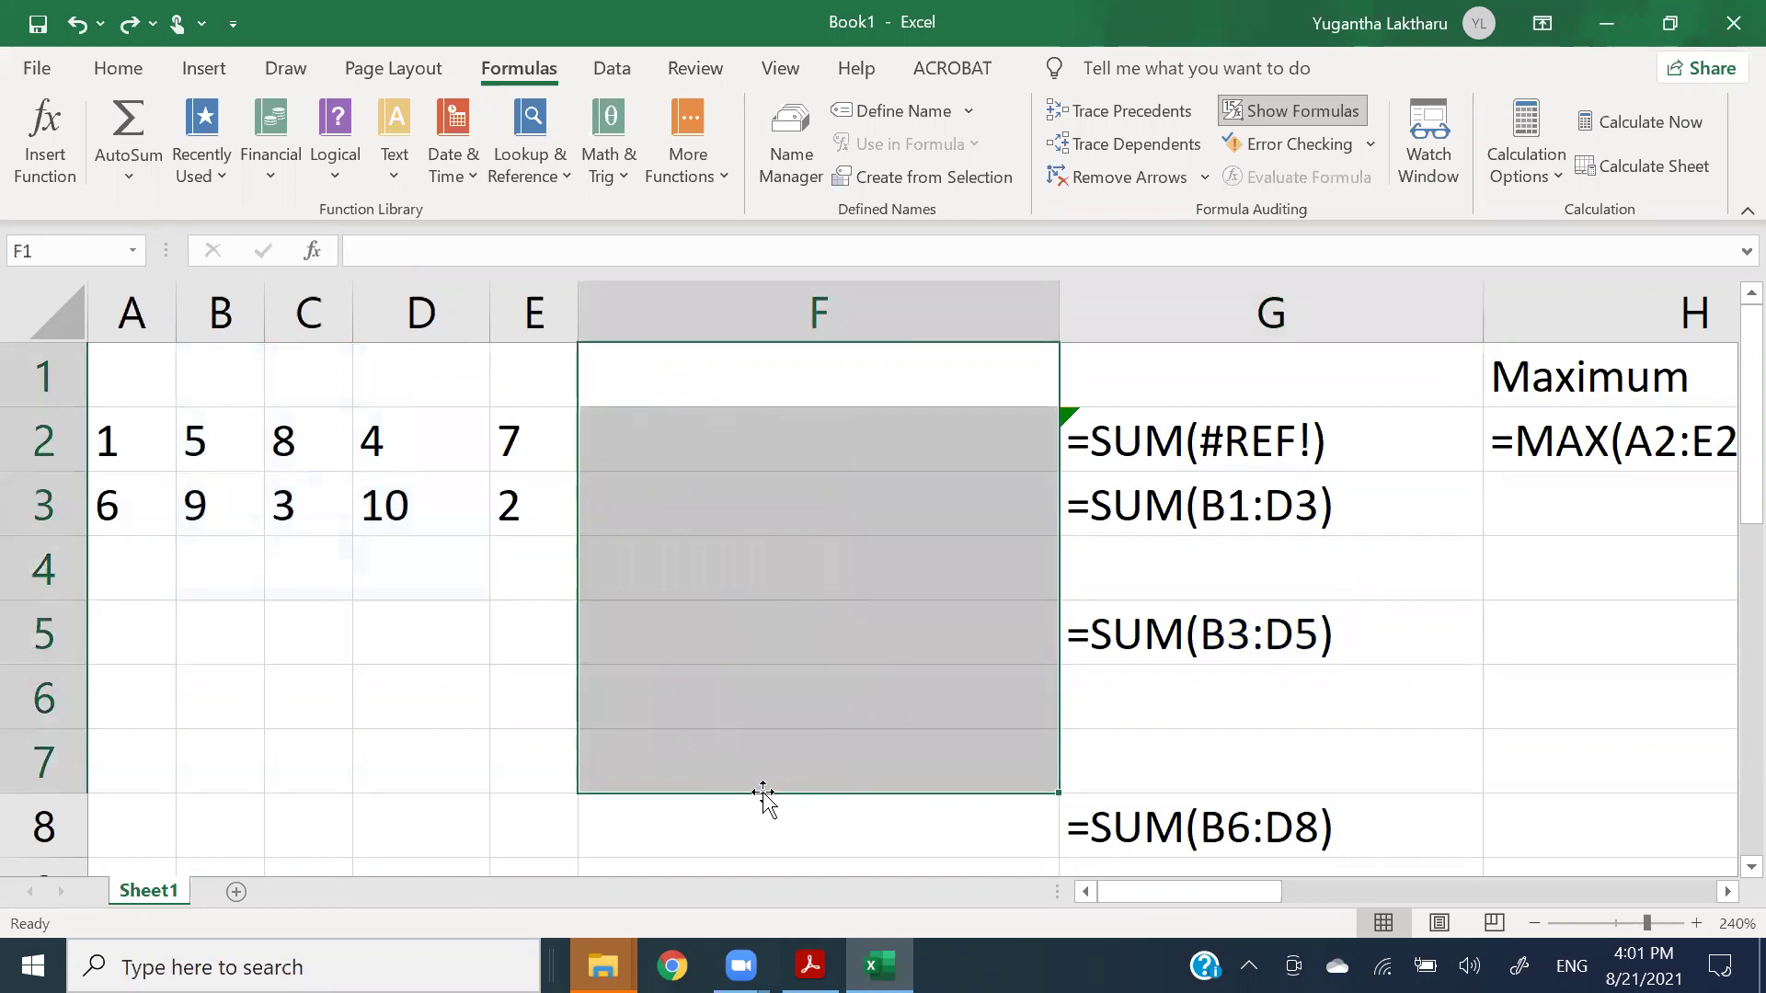
- Clear the Maximum heading and its formula from H1:H3, and clear the contents of I1:J2
{"action": "left_click_drag", "start_coordinate": [1593, 381], "coordinate": [1633, 513]}
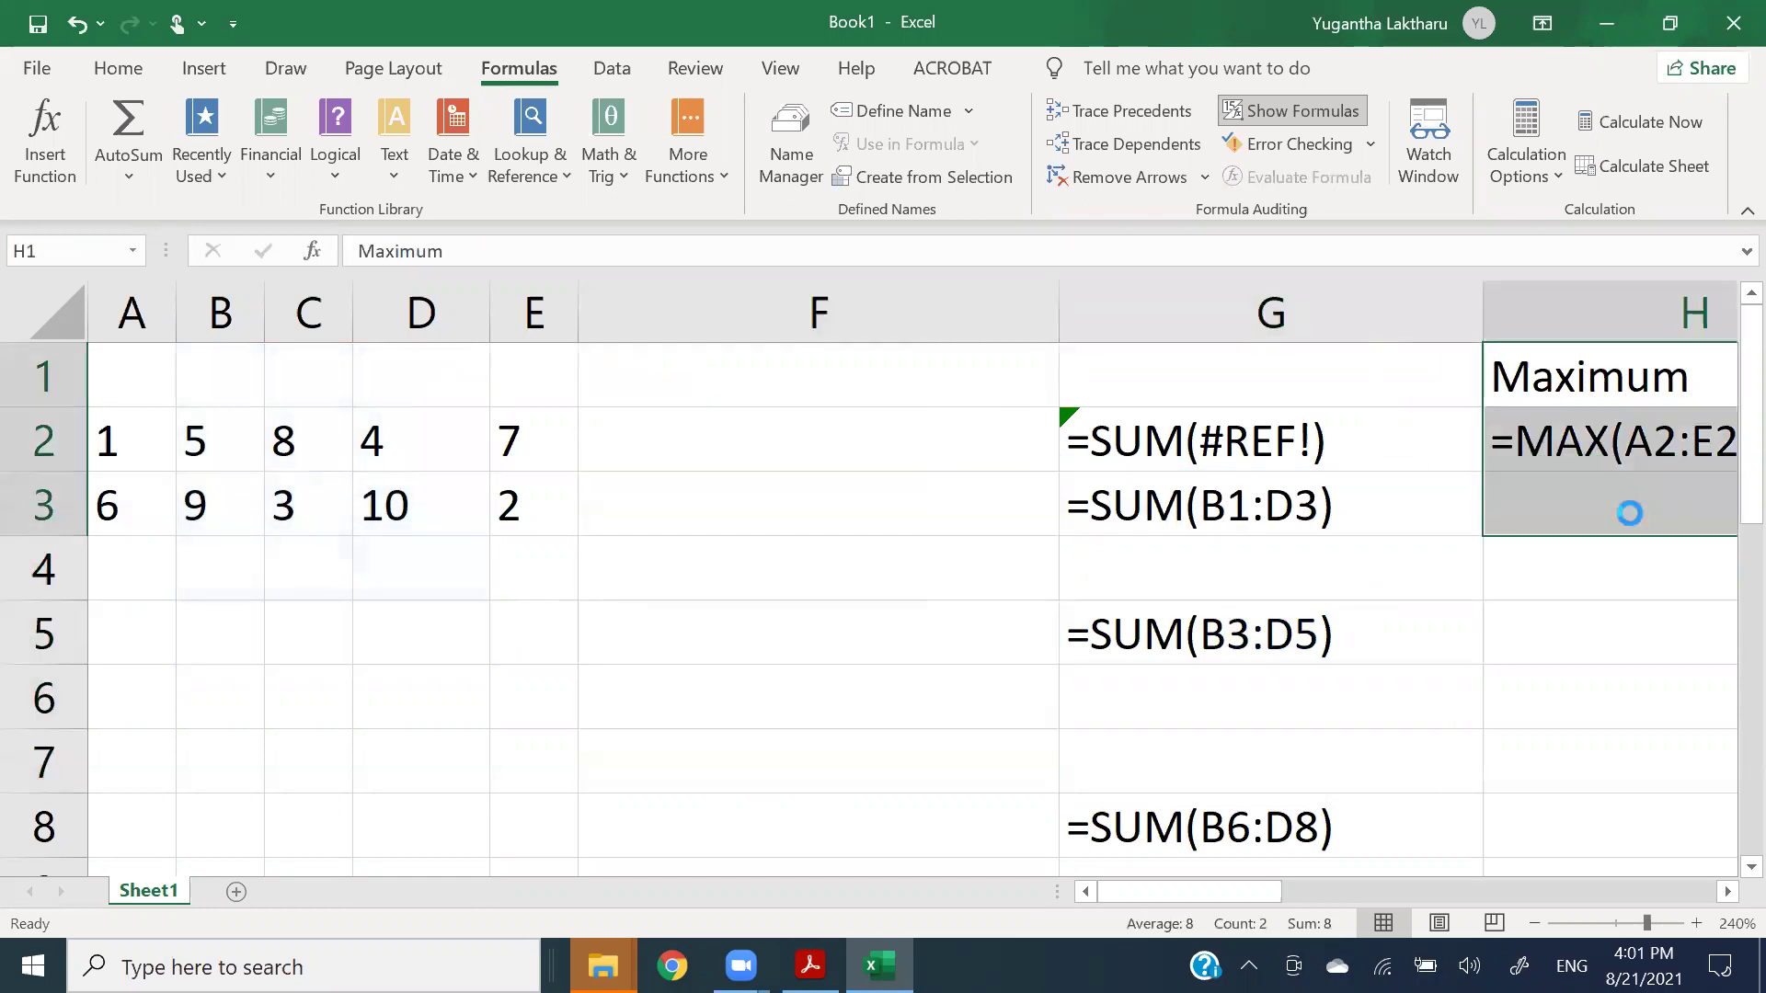
{"action": "key", "text": "Delete"}
{"action": "scroll", "coordinate": [1632, 509], "scroll_direction": "right", "scroll_amount": 5}
{"action": "left_click_drag", "start_coordinate": [1039, 381], "coordinate": [1641, 463]}
{"action": "key", "text": "Delete"}
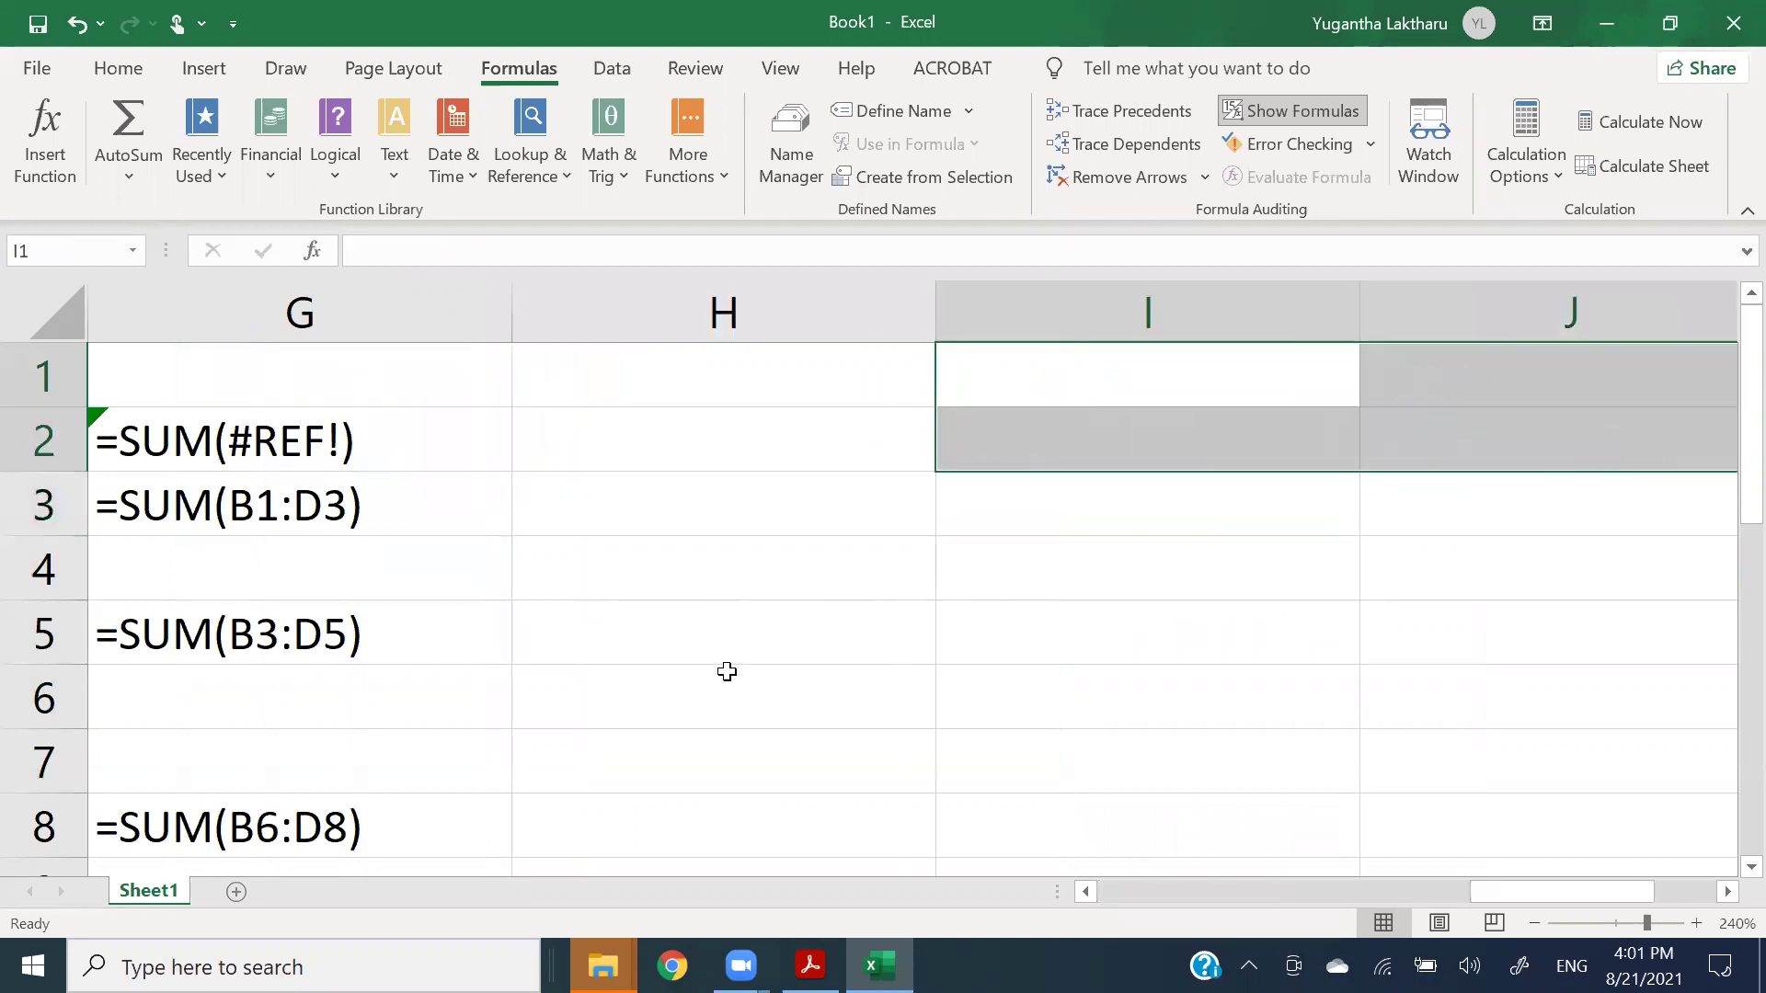
- Delete the SUM formula with the invalid reference from cell G2
{"action": "left_click_drag", "start_coordinate": [1504, 891], "coordinate": [1148, 905]}
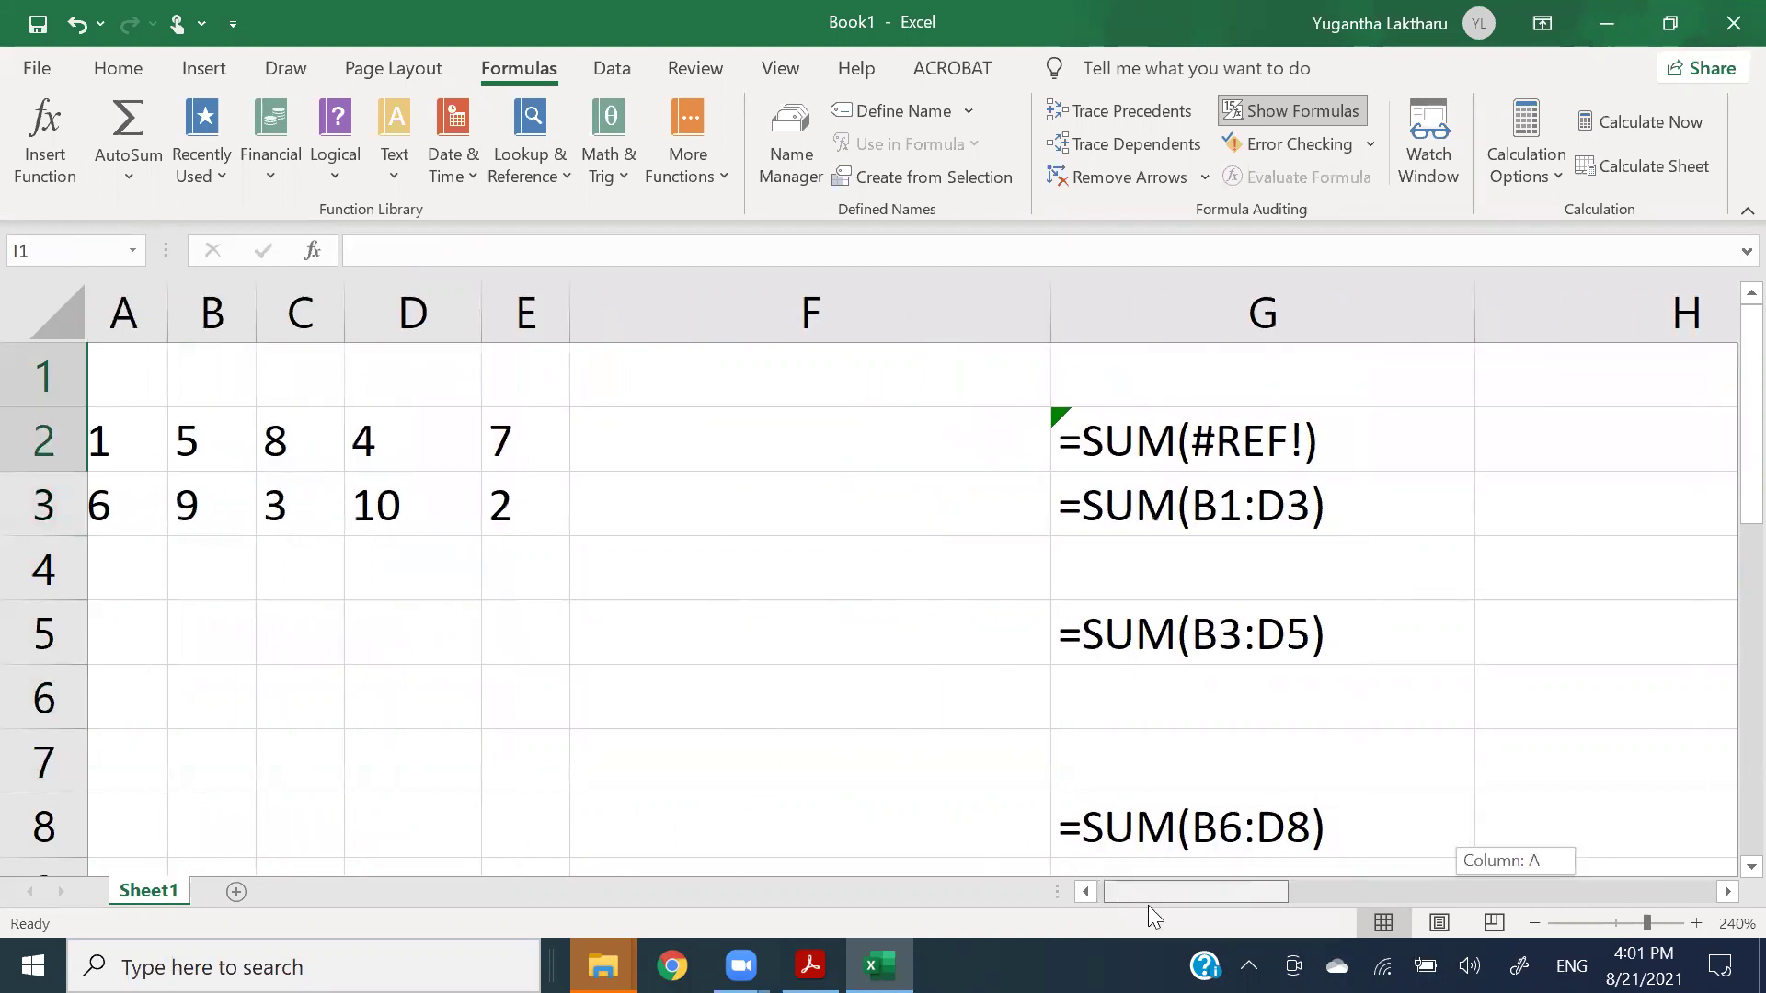
{"action": "left_click", "coordinate": [1145, 440]}
{"action": "key", "text": "Delete"}
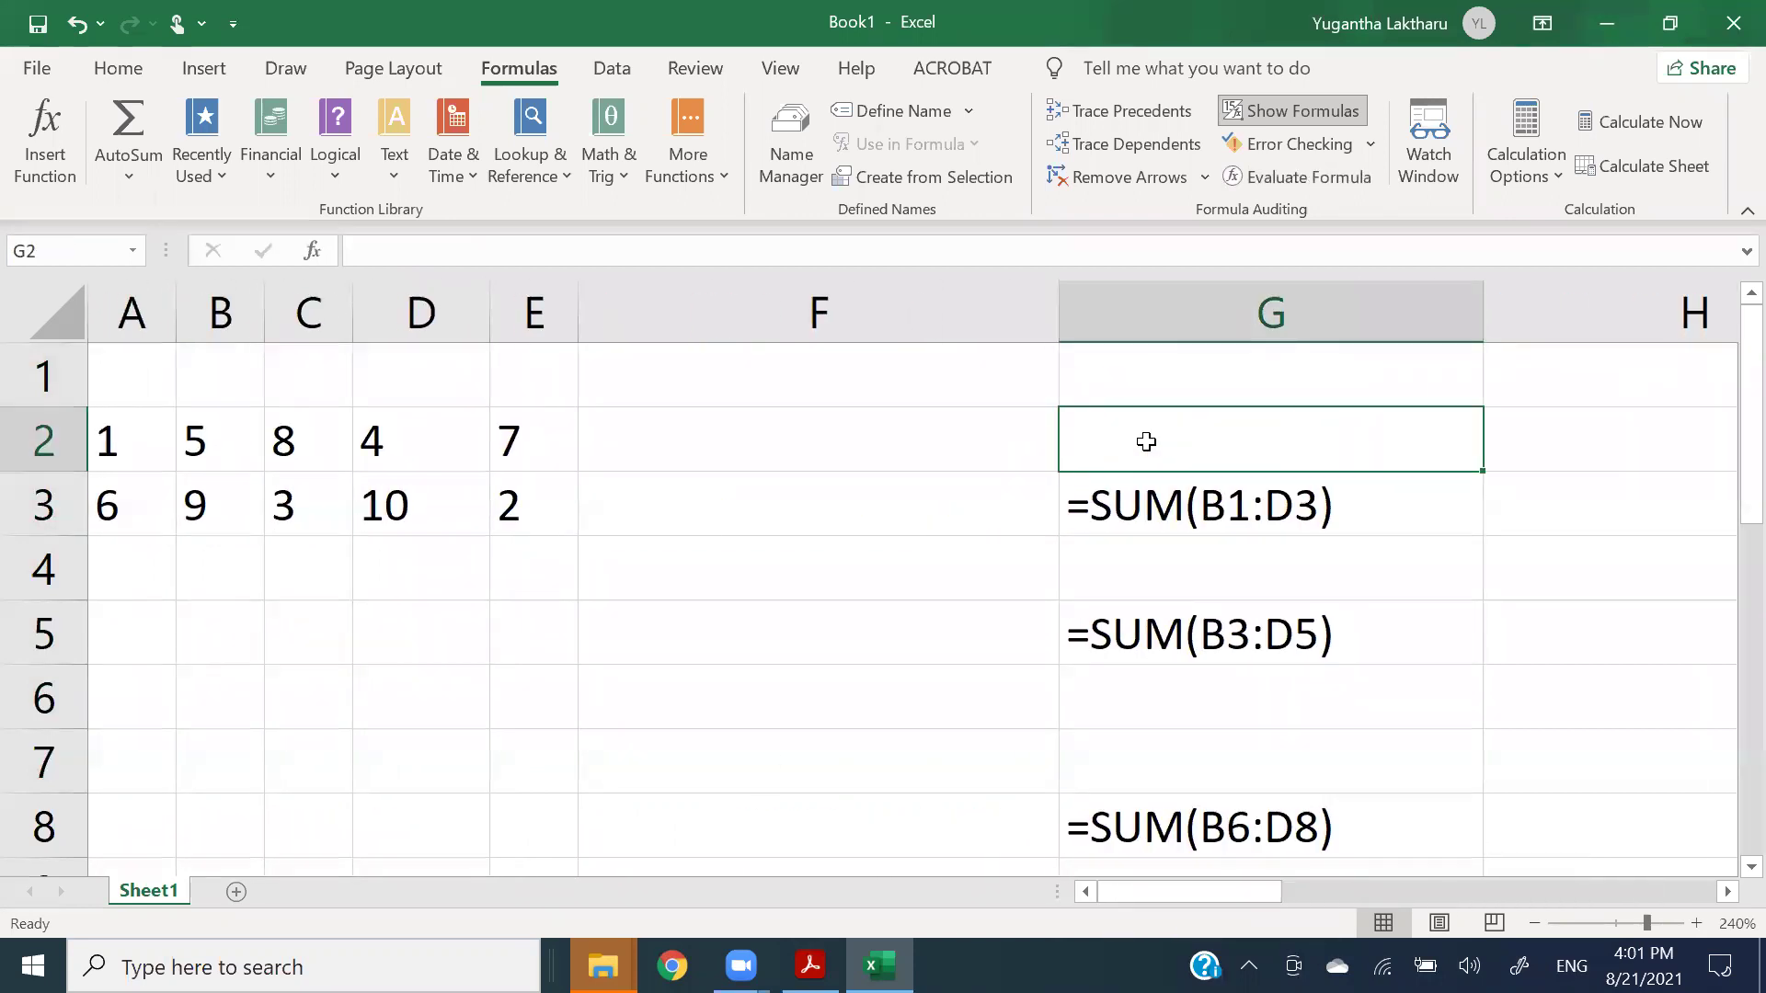
- Fill the SUM formula from G5 one column across into H5
{"action": "left_click", "coordinate": [1125, 639]}
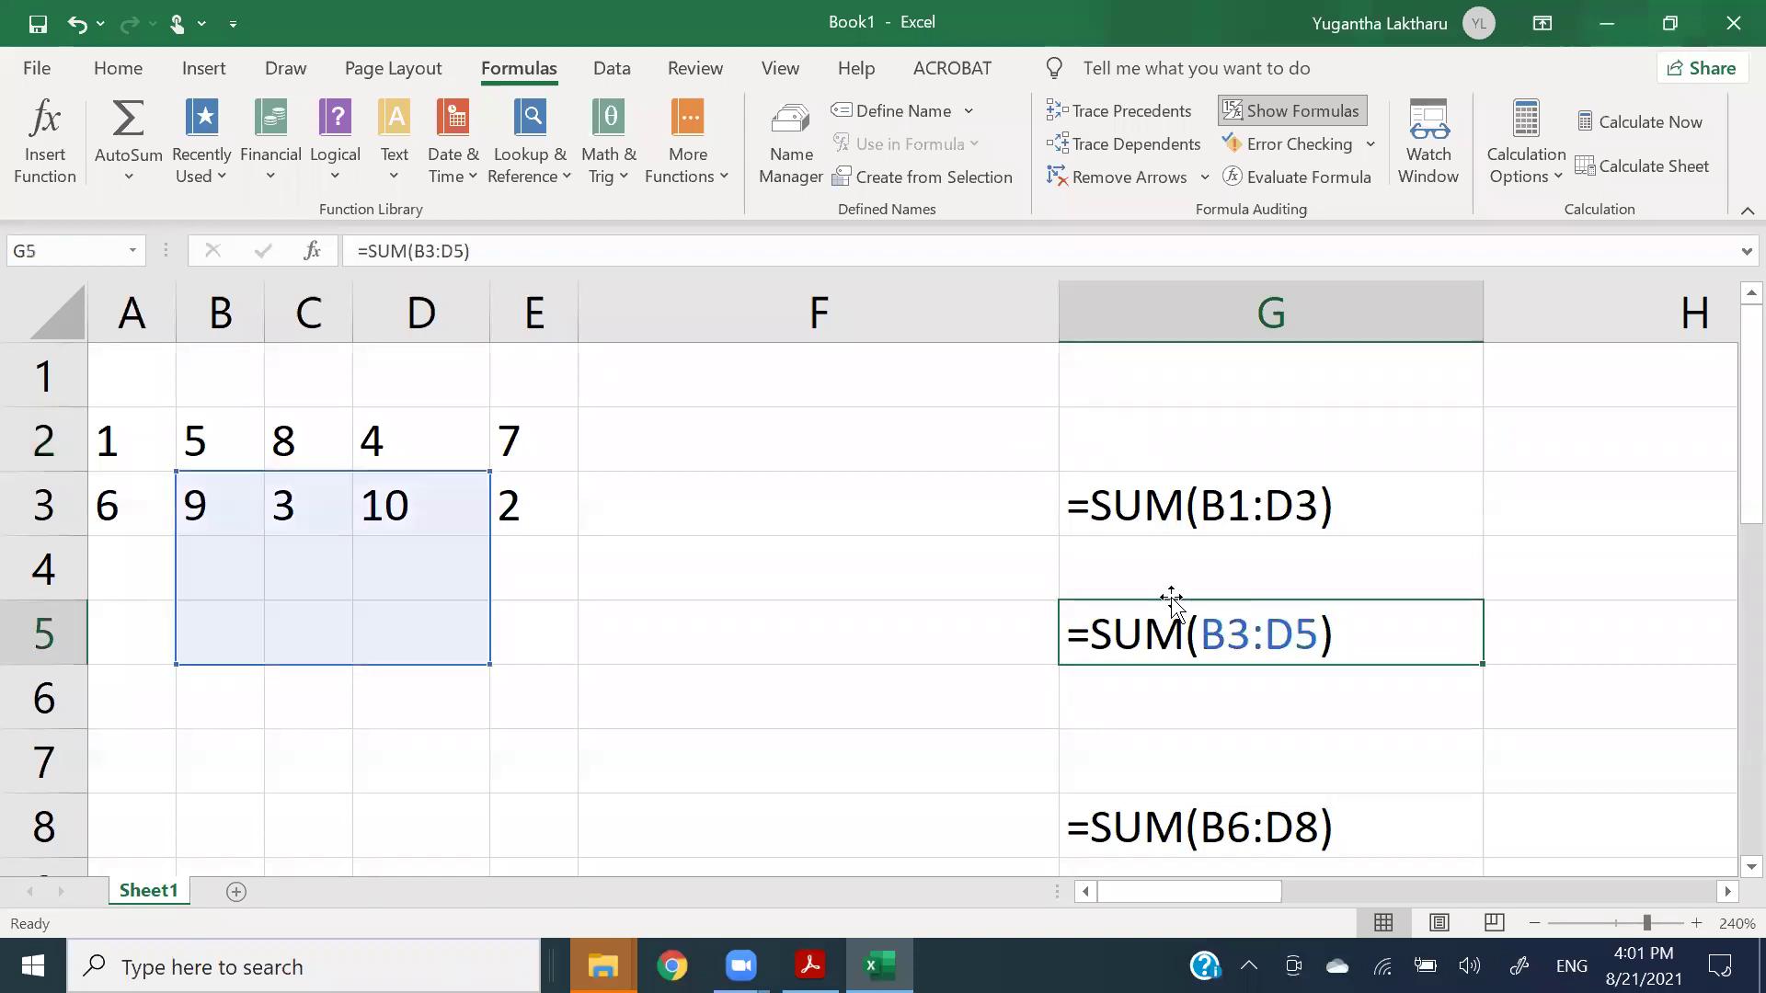
{"action": "left_click_drag", "start_coordinate": [1265, 889], "coordinate": [1399, 888]}
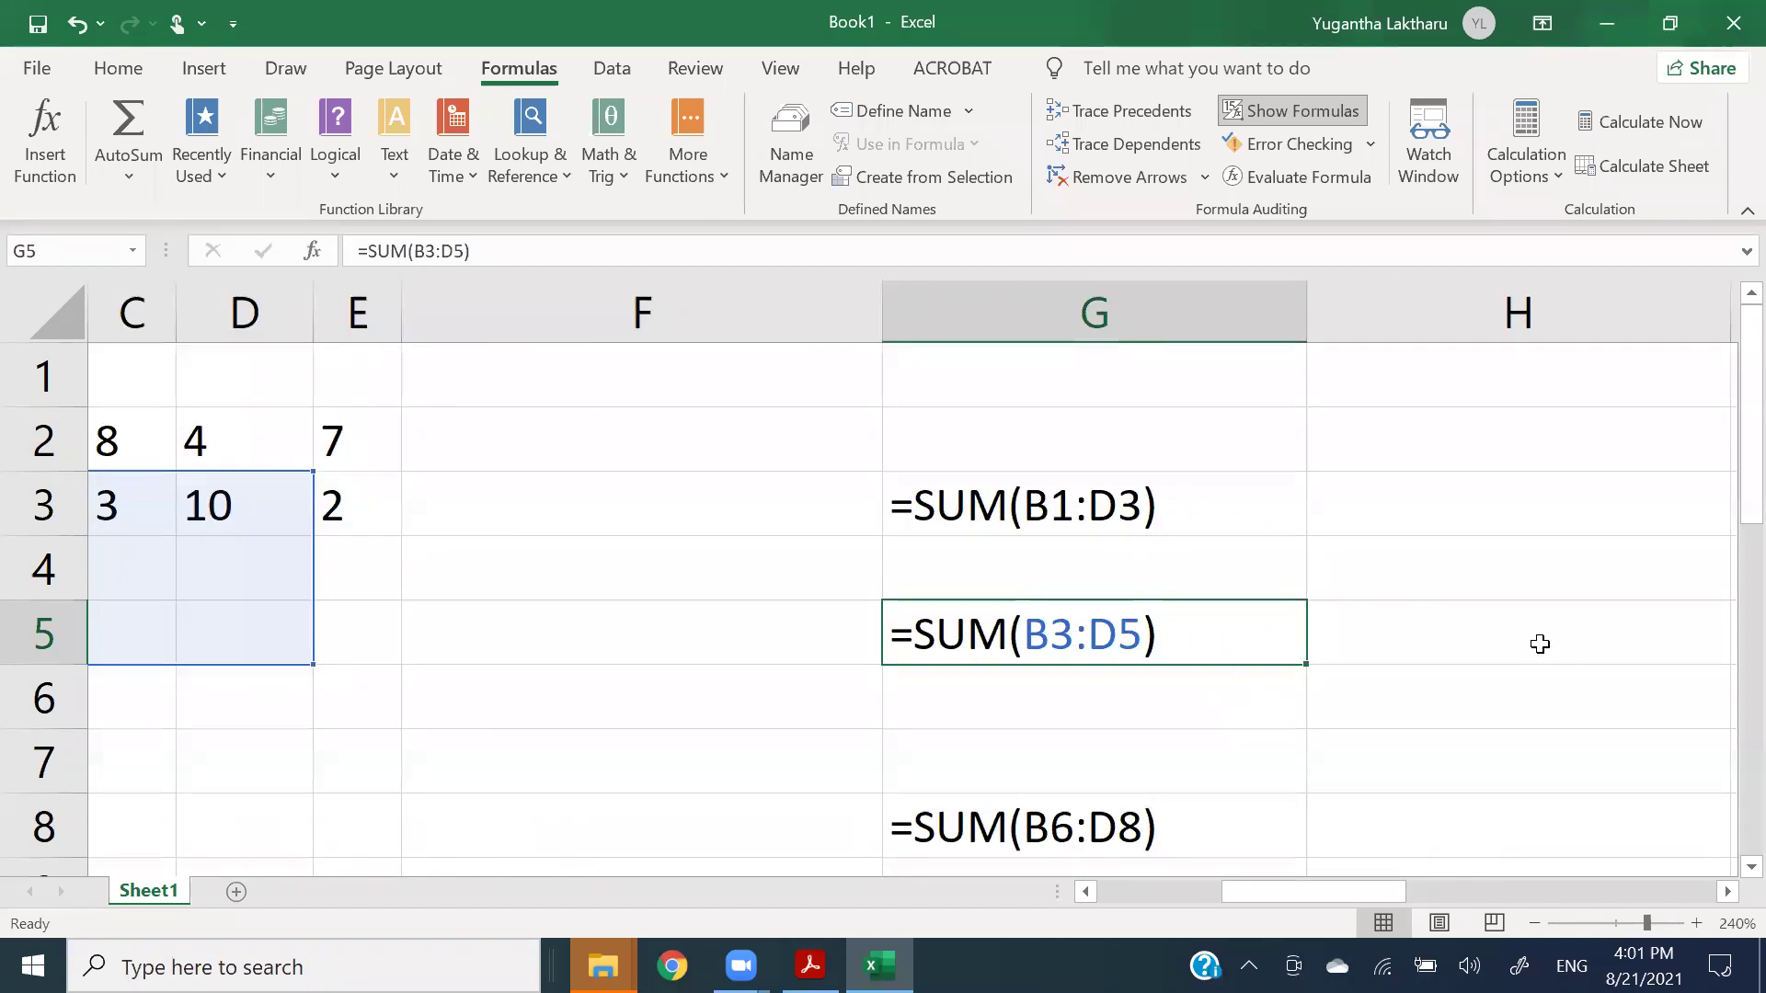
{"action": "left_click", "coordinate": [1446, 624]}
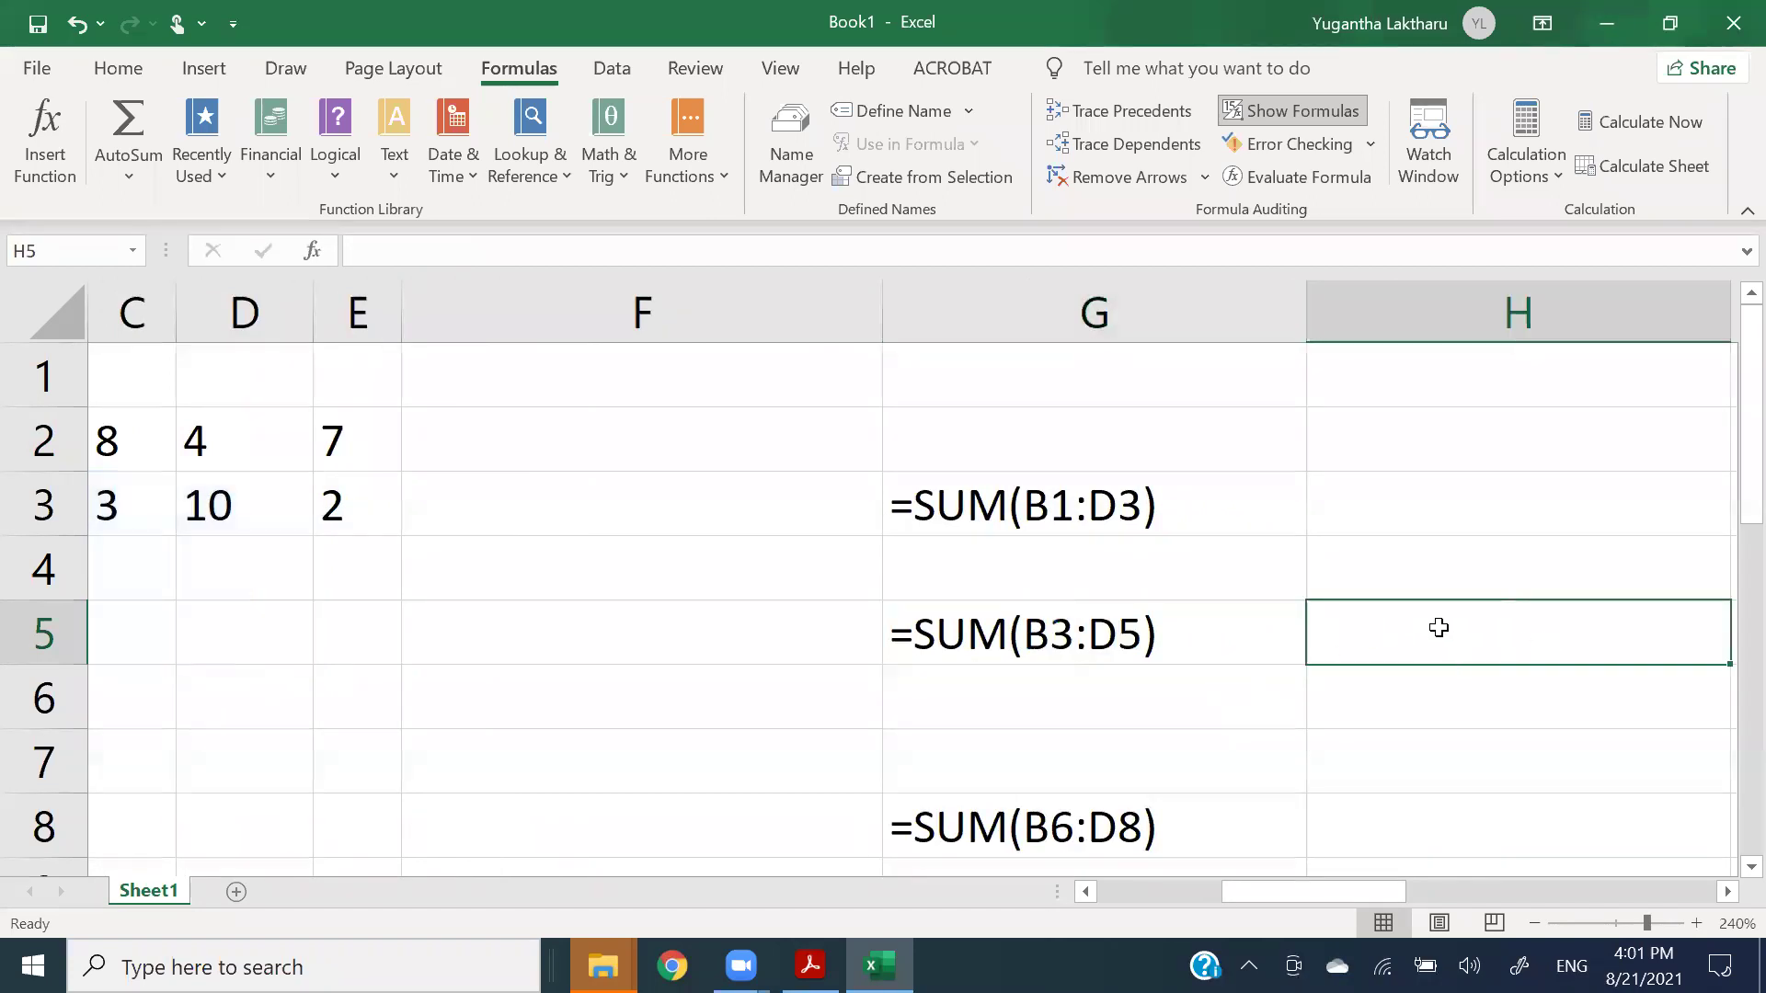
{"action": "left_click", "coordinate": [1229, 633]}
{"action": "left_click", "coordinate": [1440, 637]}
{"action": "left_click_drag", "start_coordinate": [634, 626], "coordinate": [1380, 631]}
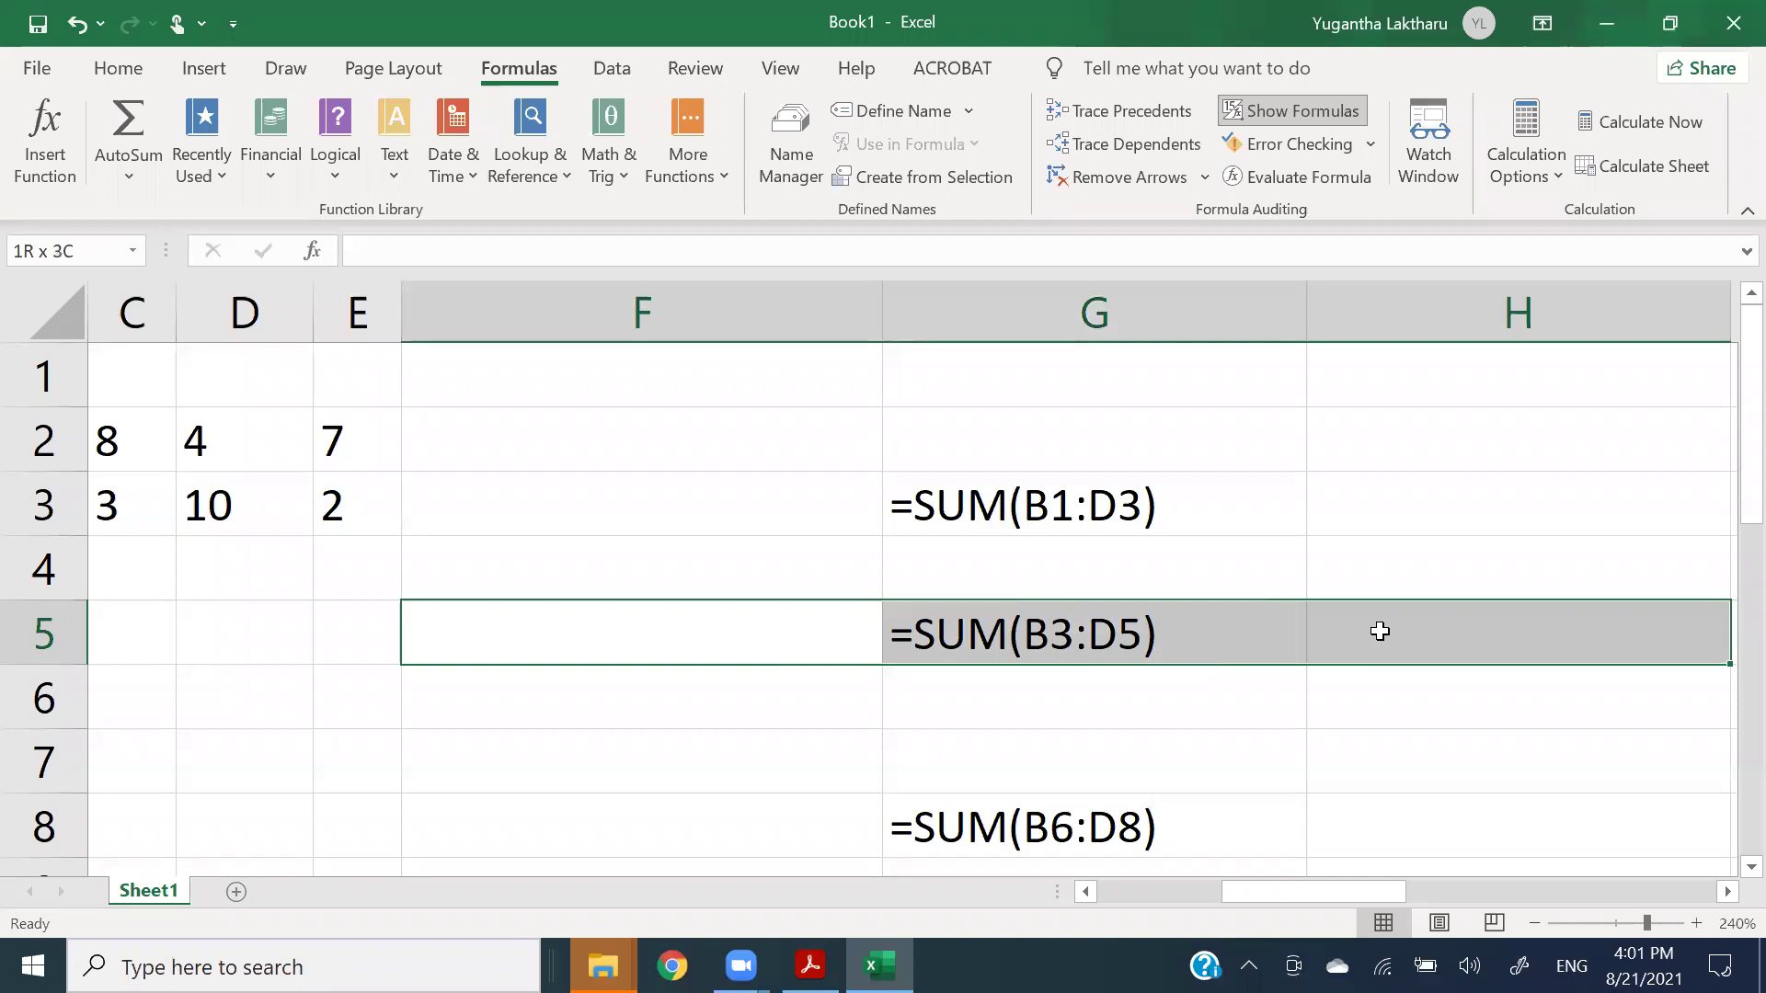
{"action": "left_click", "coordinate": [1264, 631]}
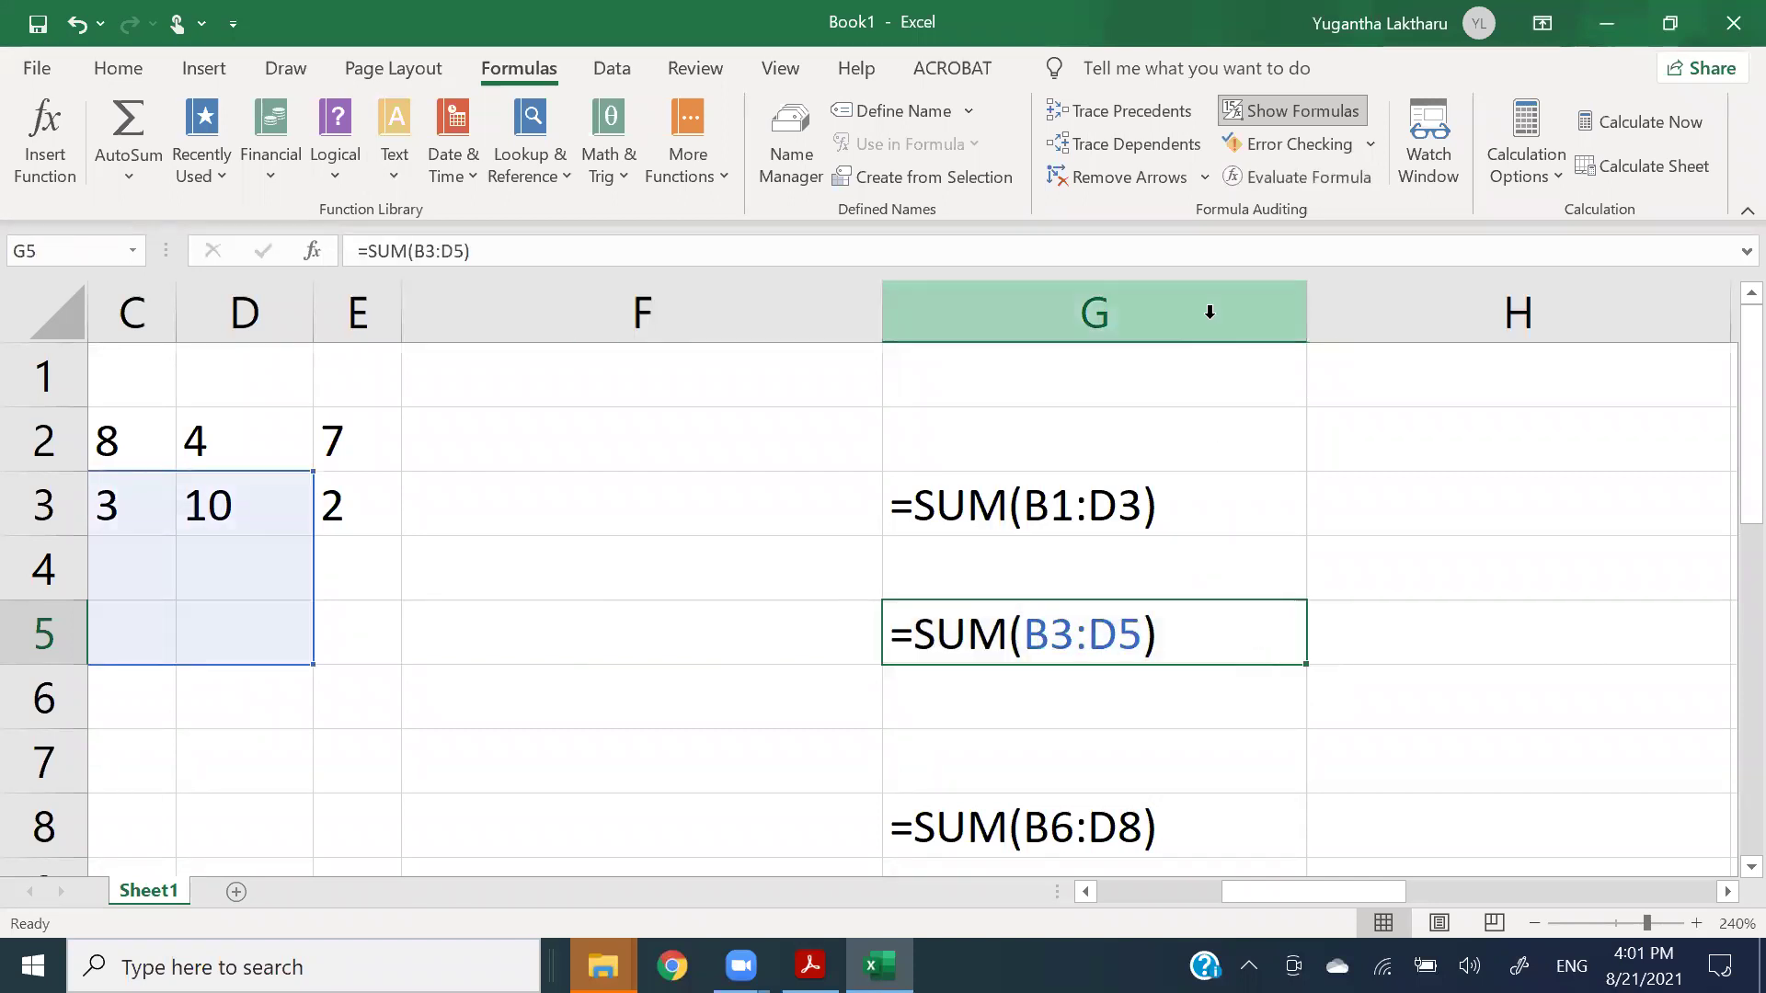
{"action": "left_click_drag", "start_coordinate": [1209, 313], "coordinate": [1671, 322]}
{"action": "left_click", "coordinate": [1262, 640]}
{"action": "left_click", "coordinate": [1399, 641]}
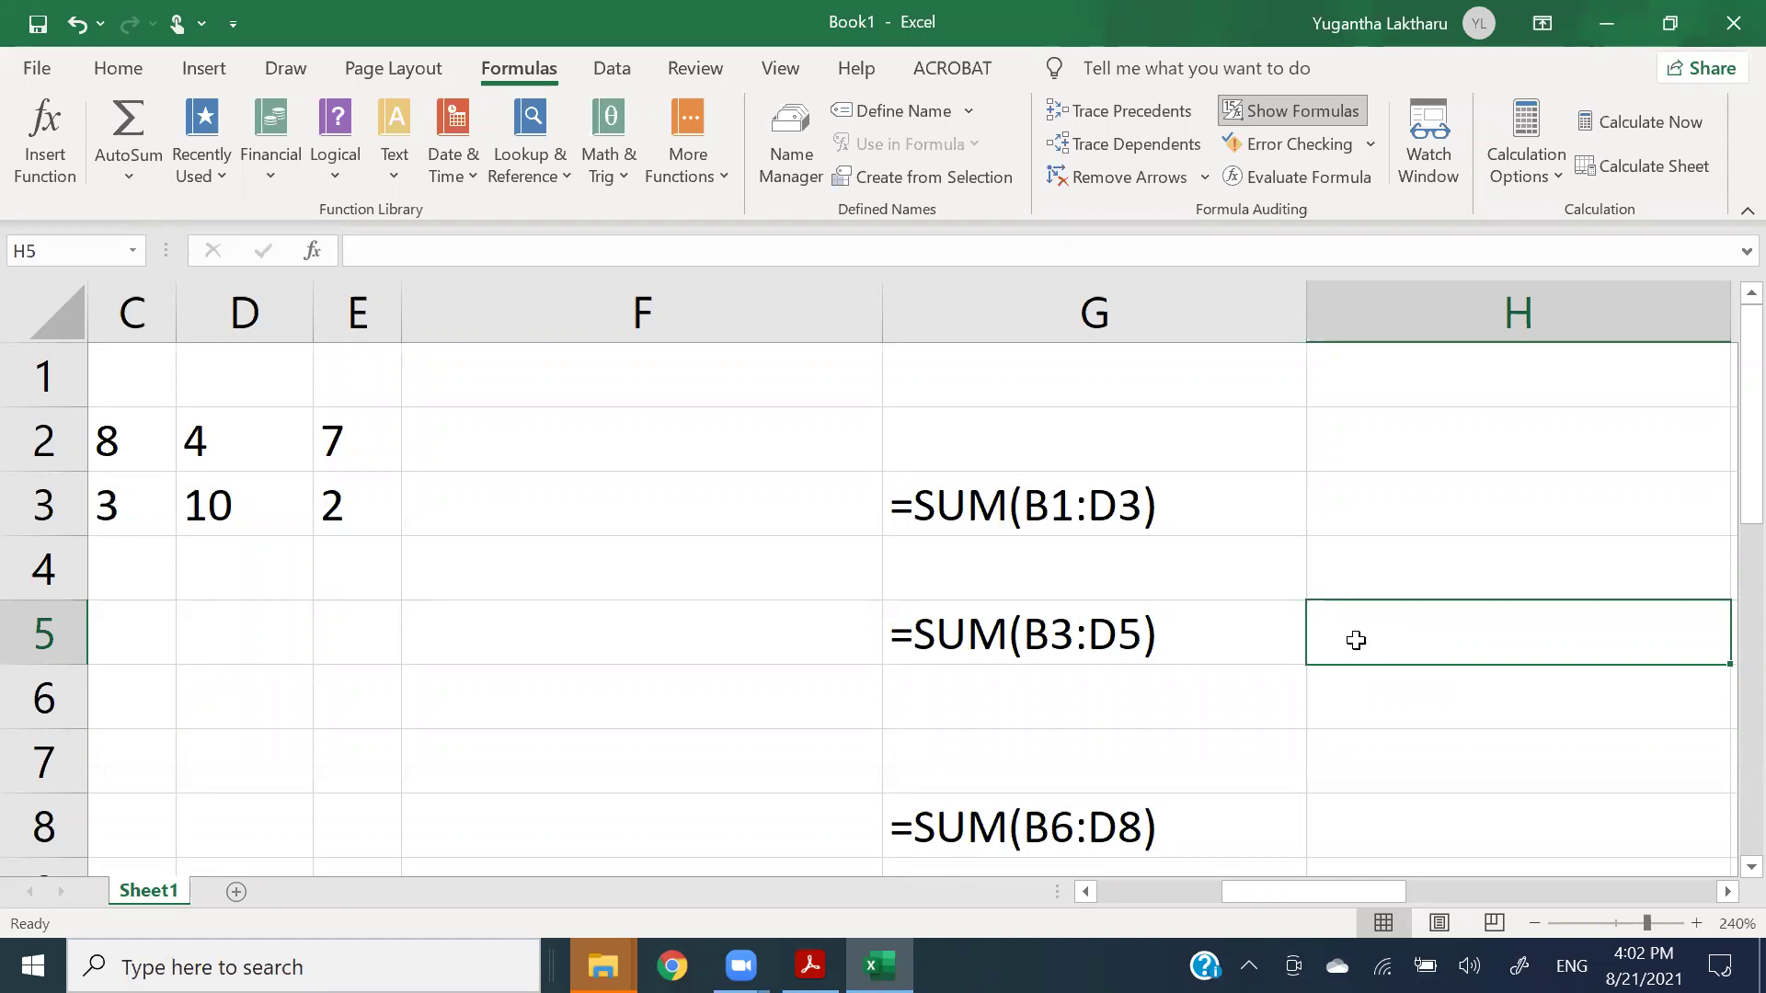
{"action": "left_click", "coordinate": [1255, 638]}
{"action": "left_click_drag", "start_coordinate": [1302, 665], "coordinate": [1562, 667]}
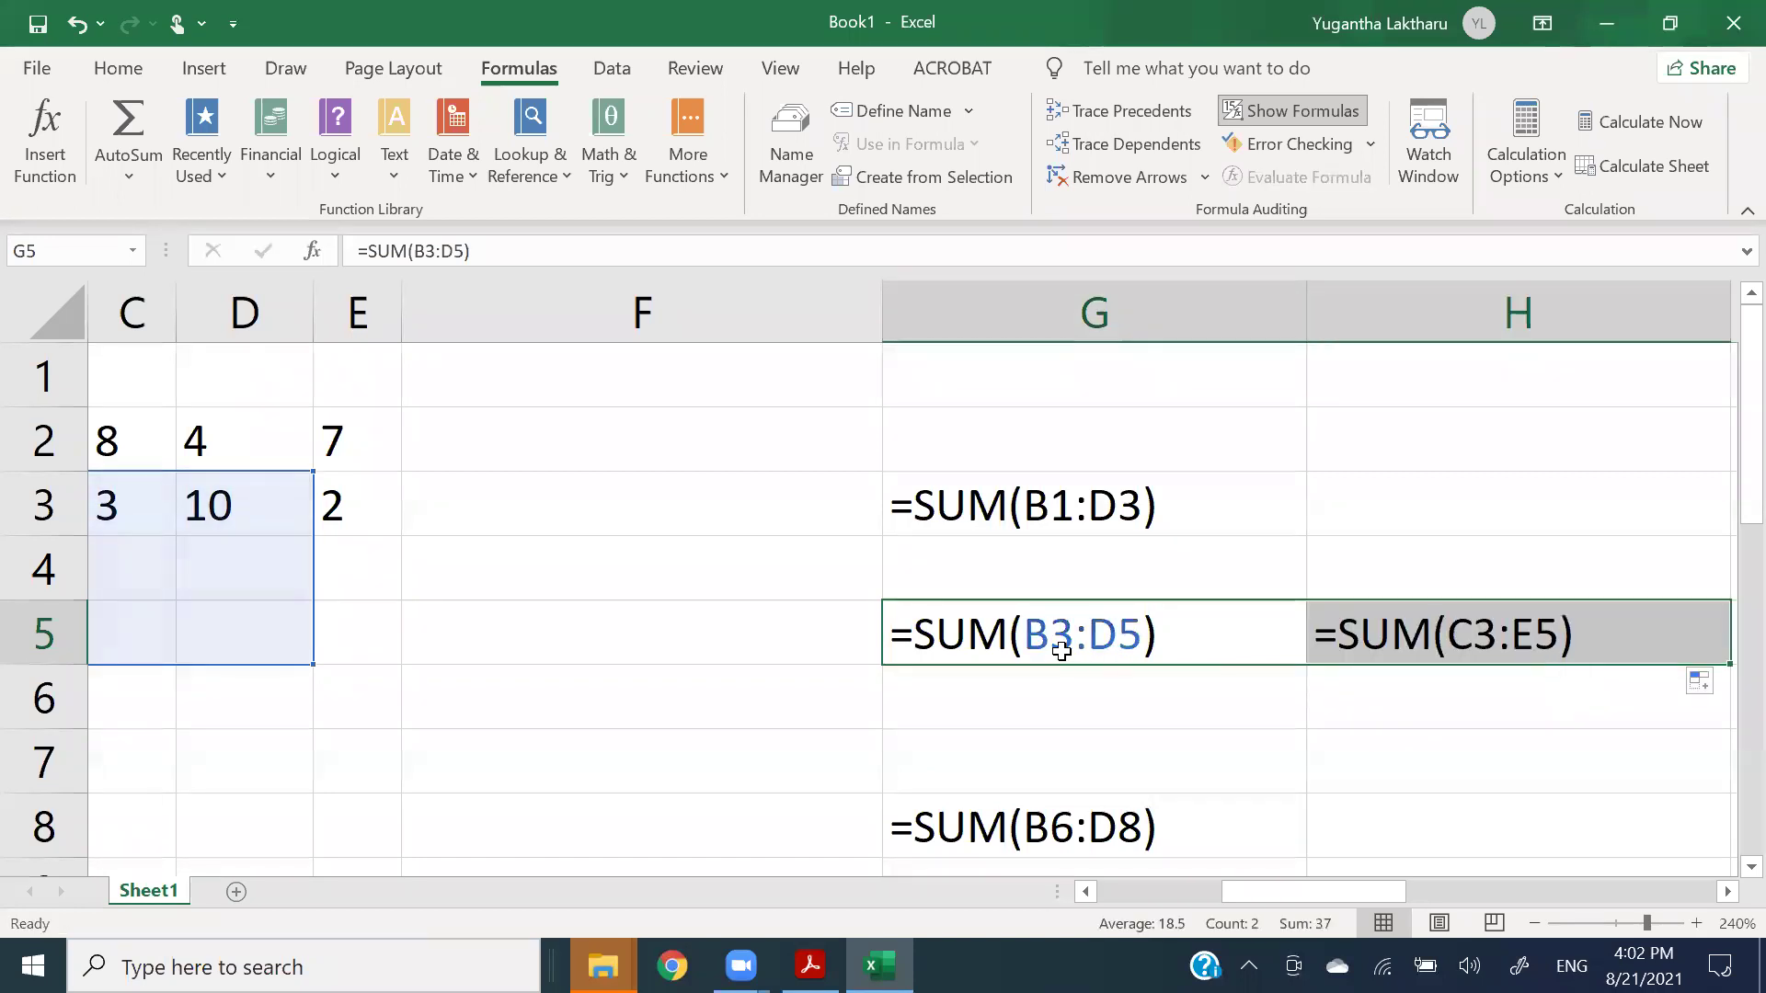
{"action": "double_click", "coordinate": [1035, 641]}
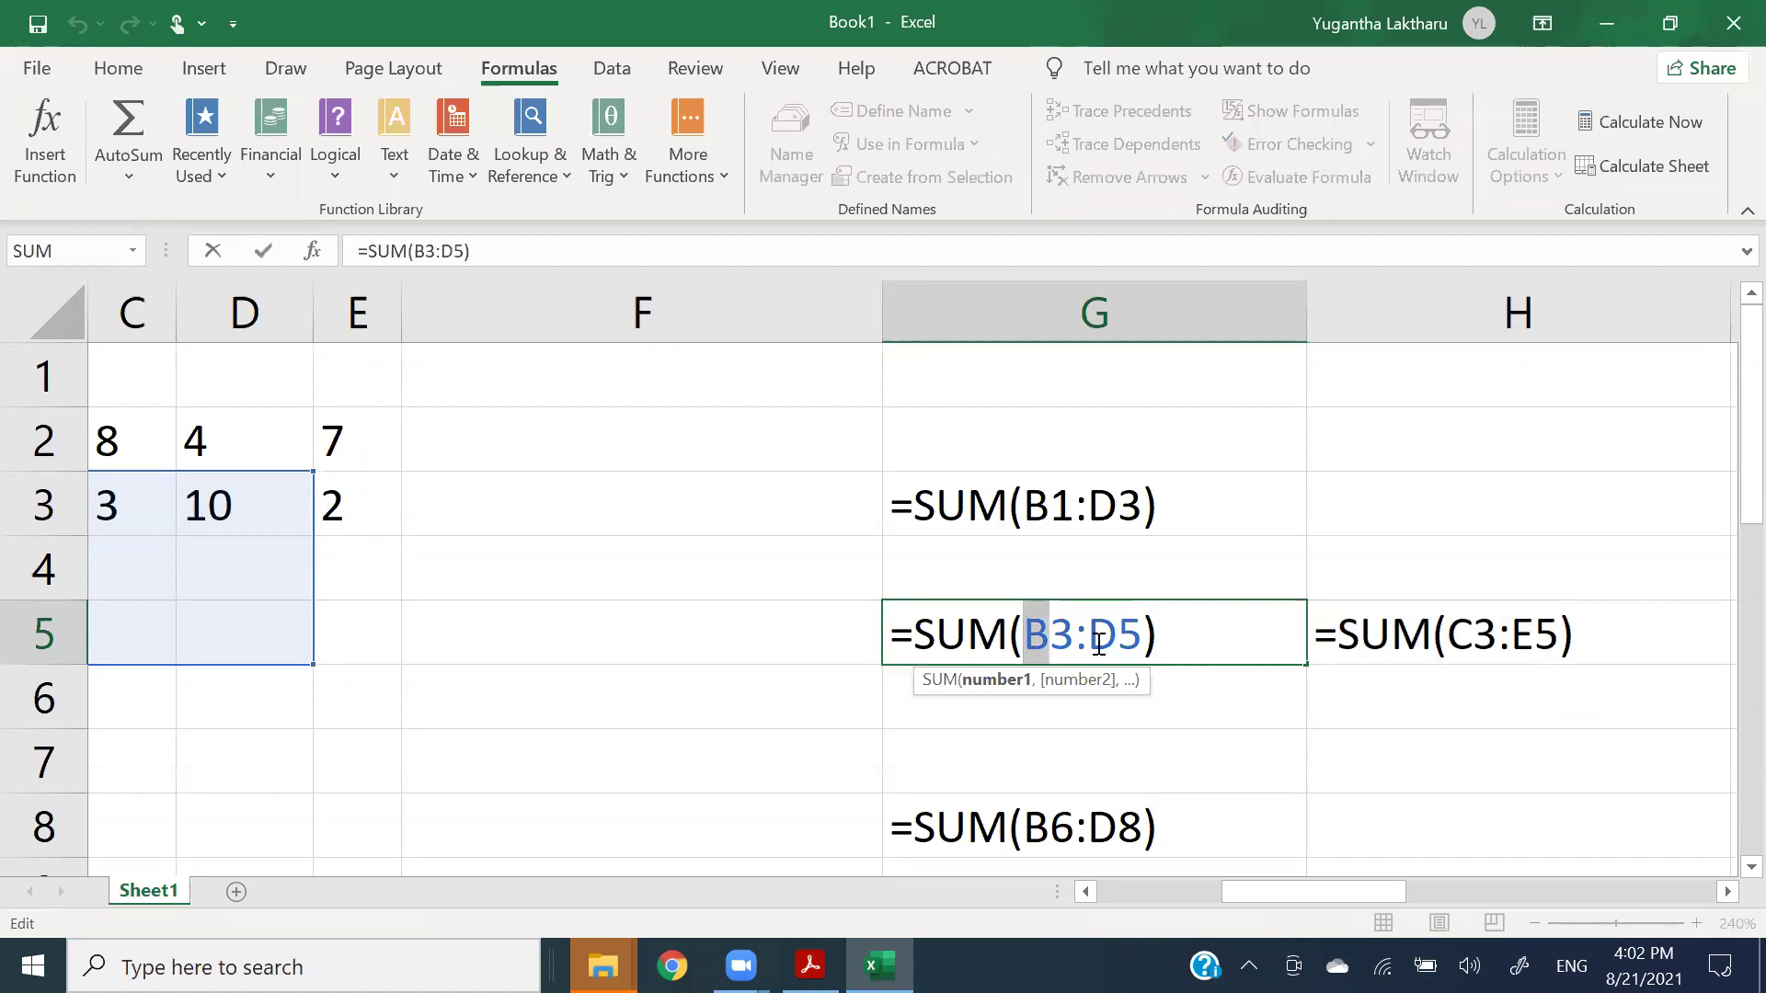
{"action": "left_click", "coordinate": [1466, 637]}
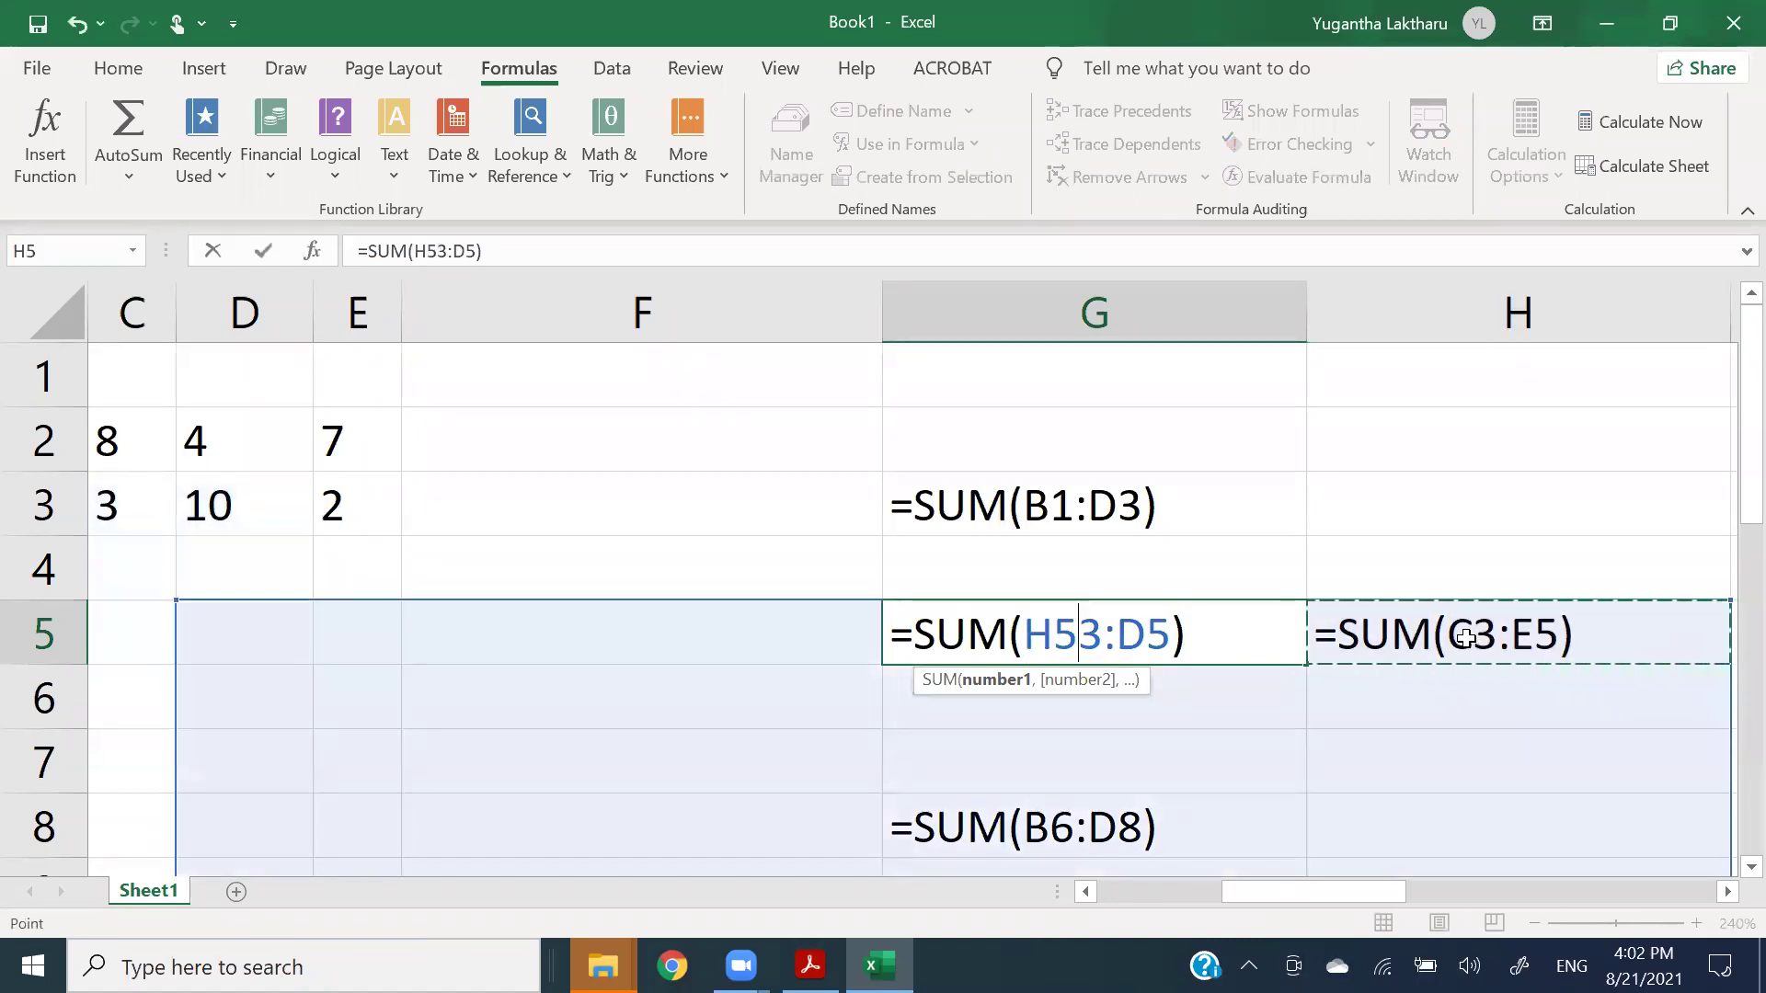
{"action": "key", "text": "Return"}
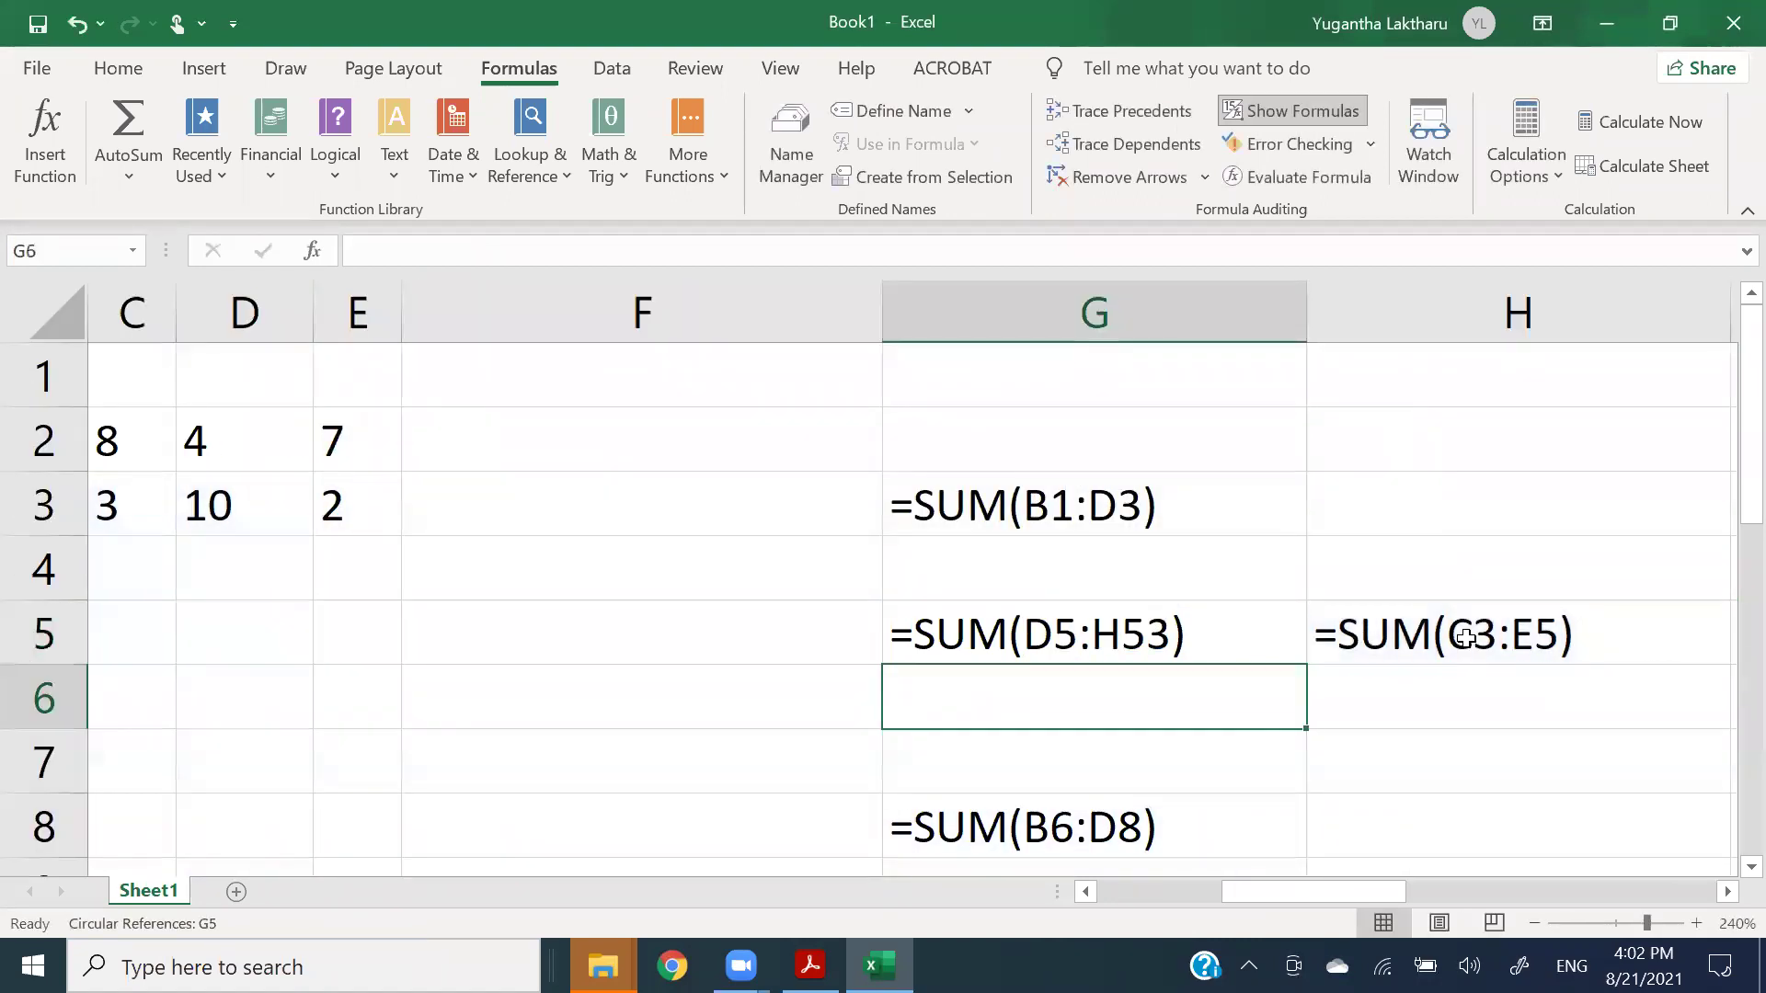
{"action": "key", "text": "ctrl+z"}
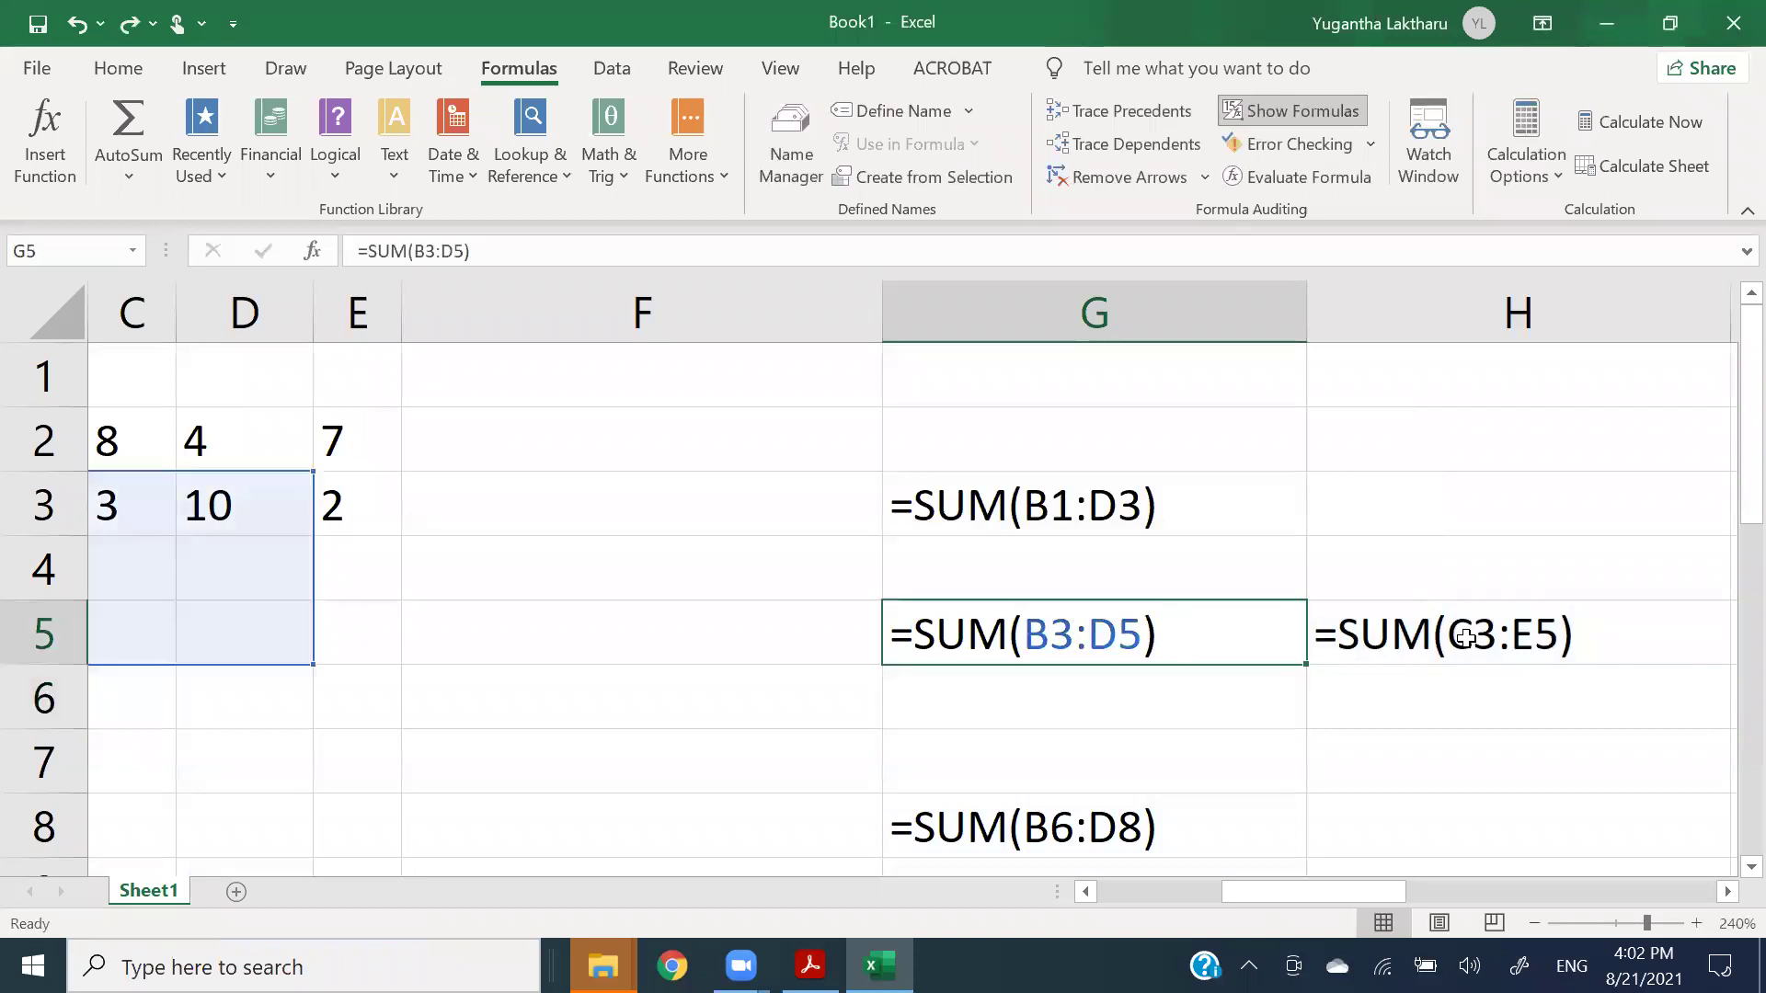
- Compare the start and end column letters in the SUM formulas of G5 and H5, leaving both formulas as they are
{"action": "left_click", "coordinate": [1317, 636]}
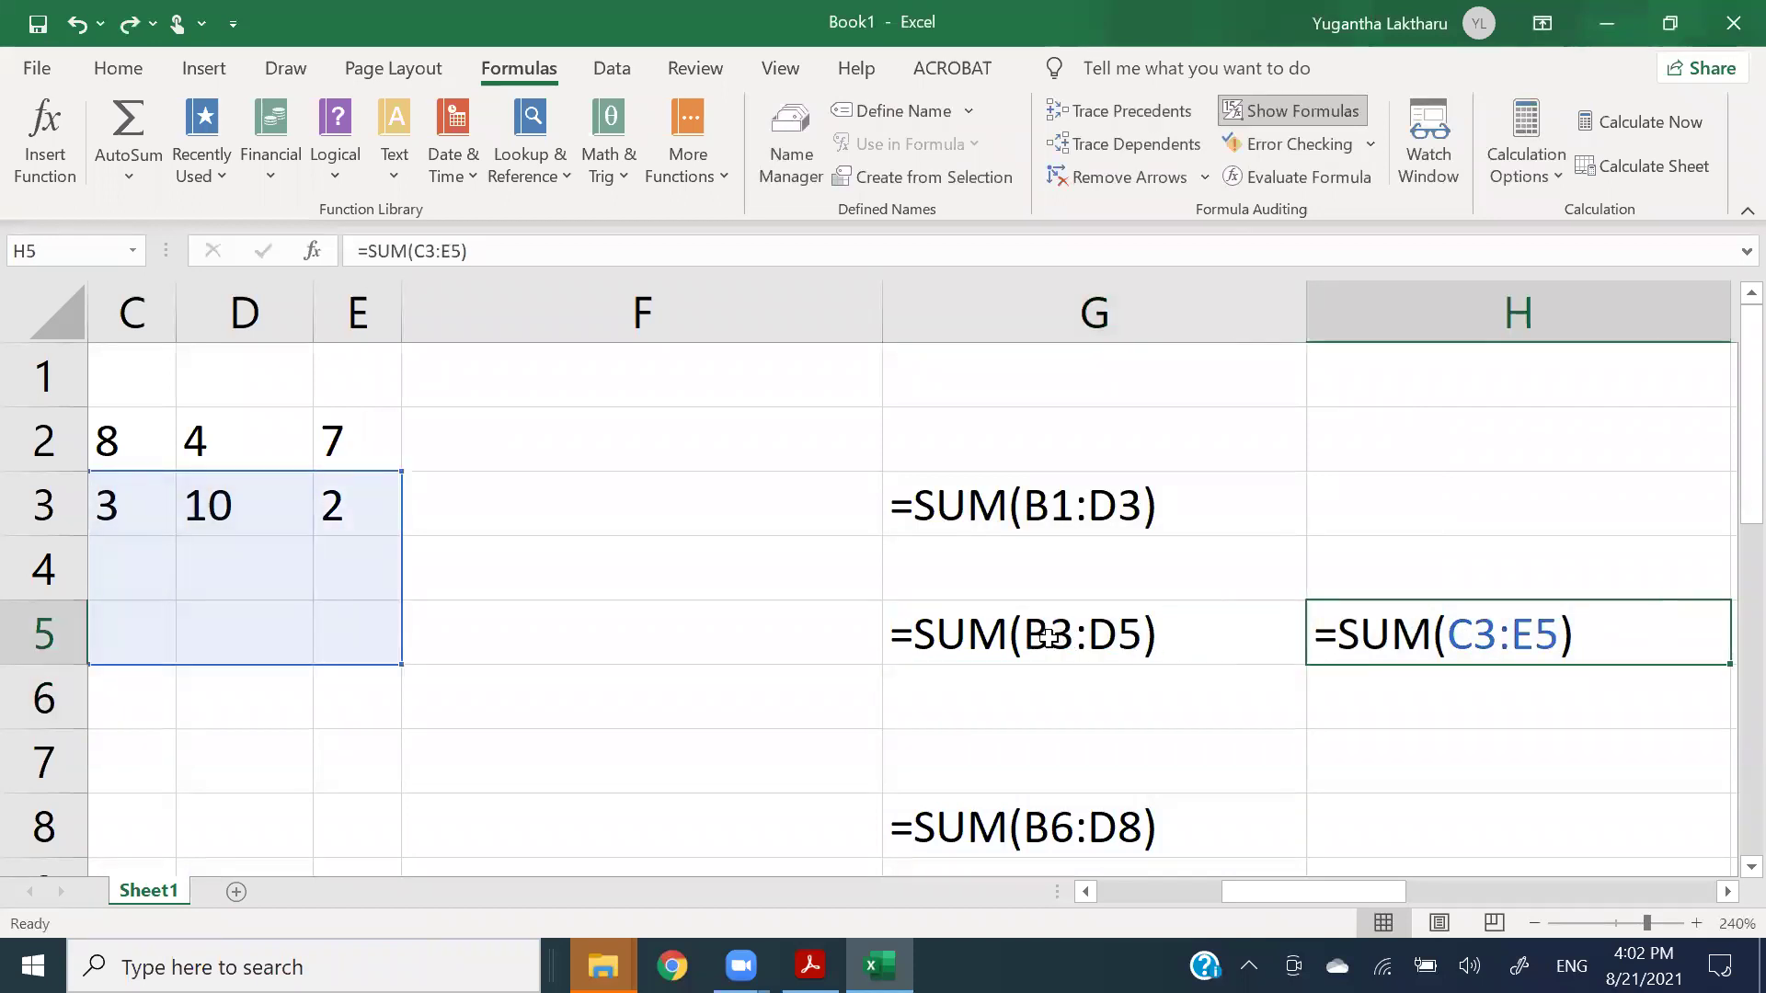
{"action": "double_click", "coordinate": [1472, 632]}
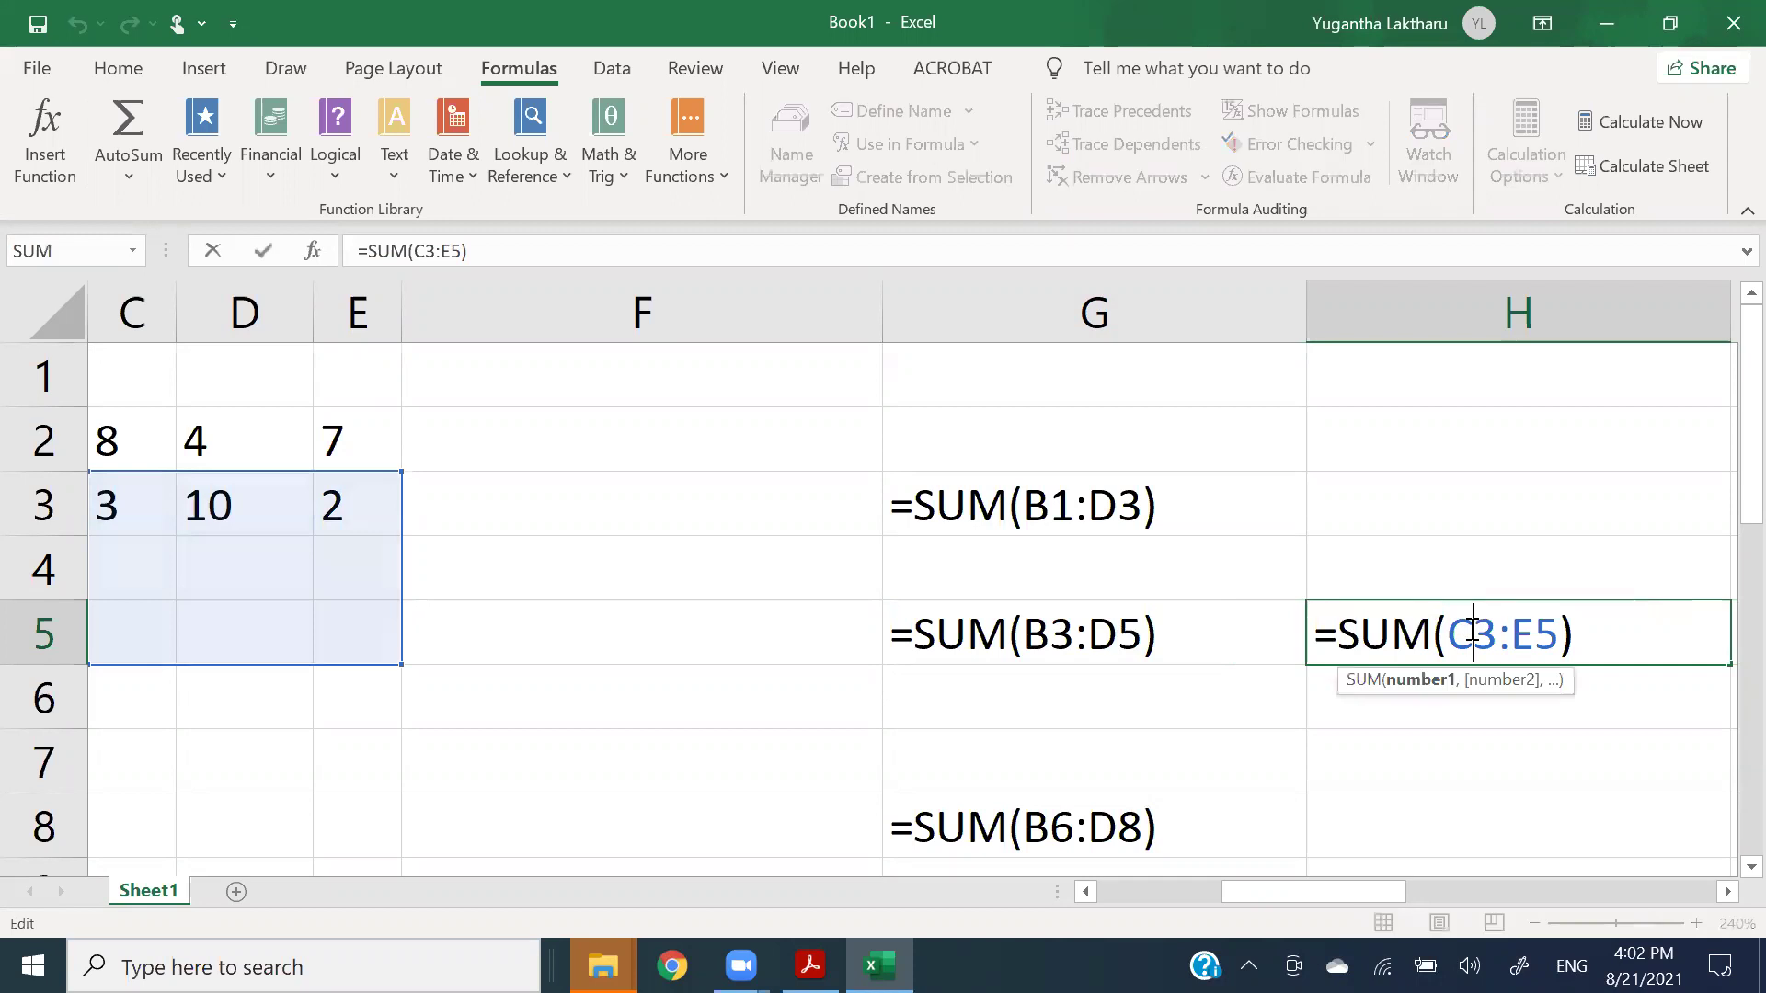
{"action": "double_click", "coordinate": [1118, 633]}
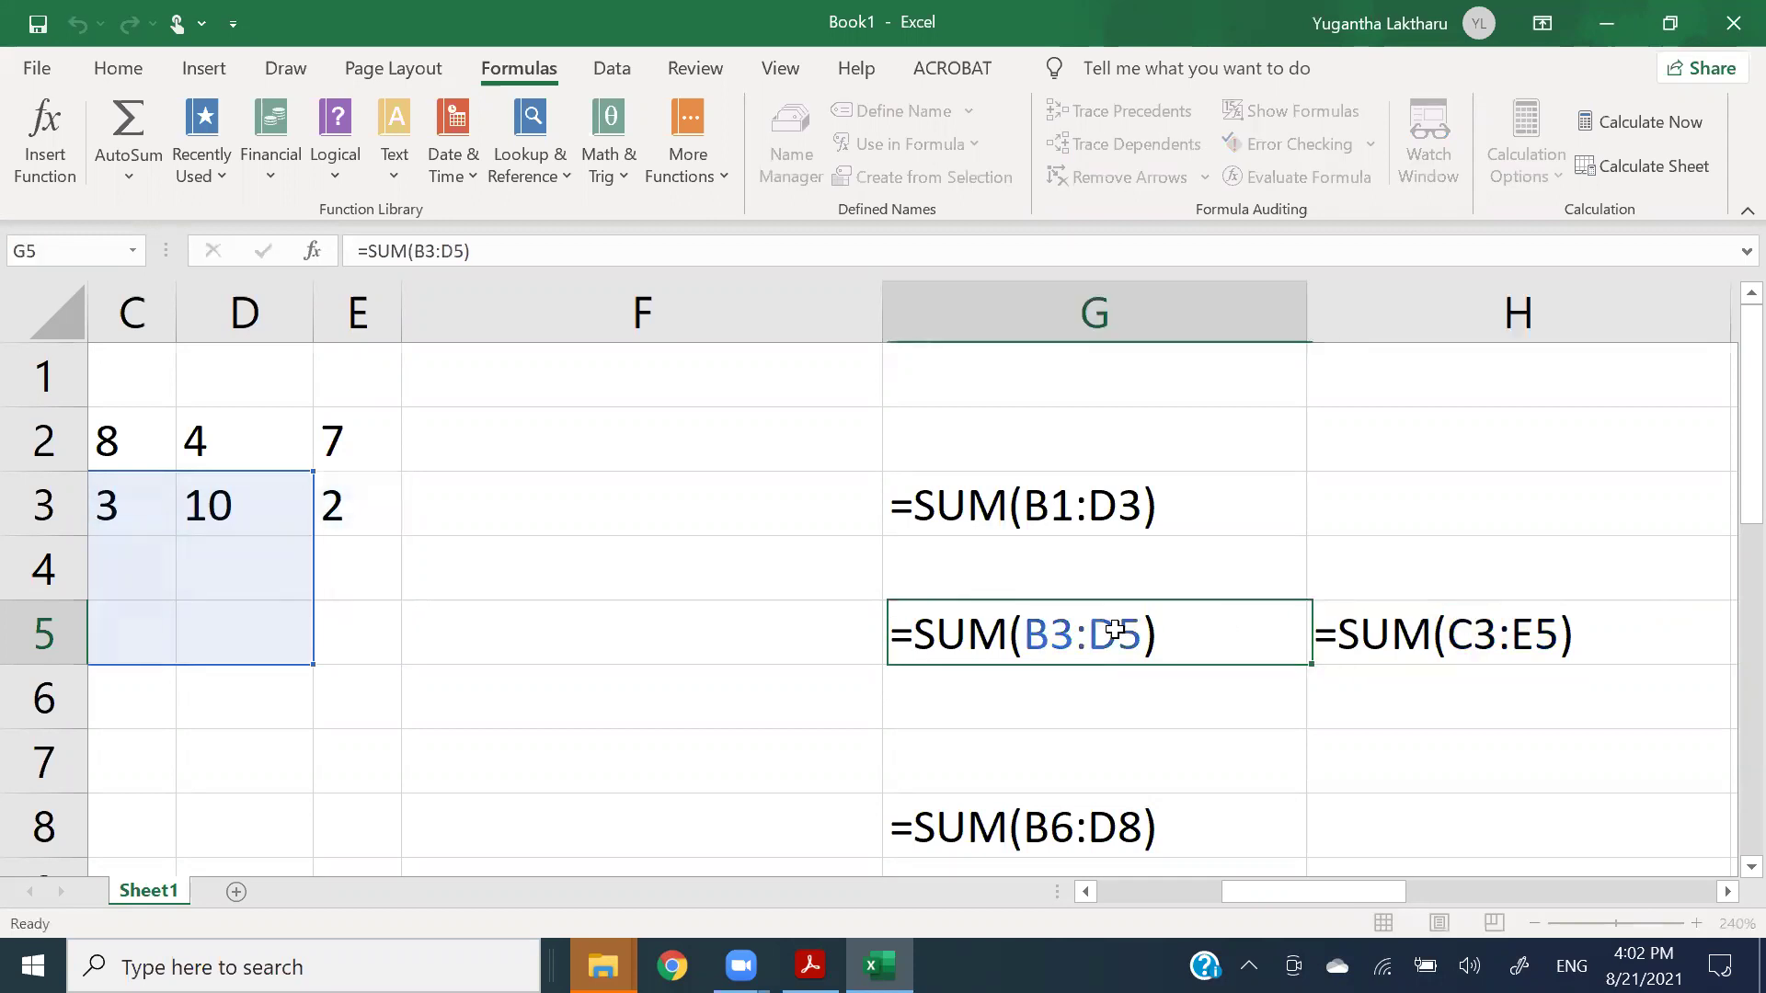
{"action": "double_click", "coordinate": [1526, 633]}
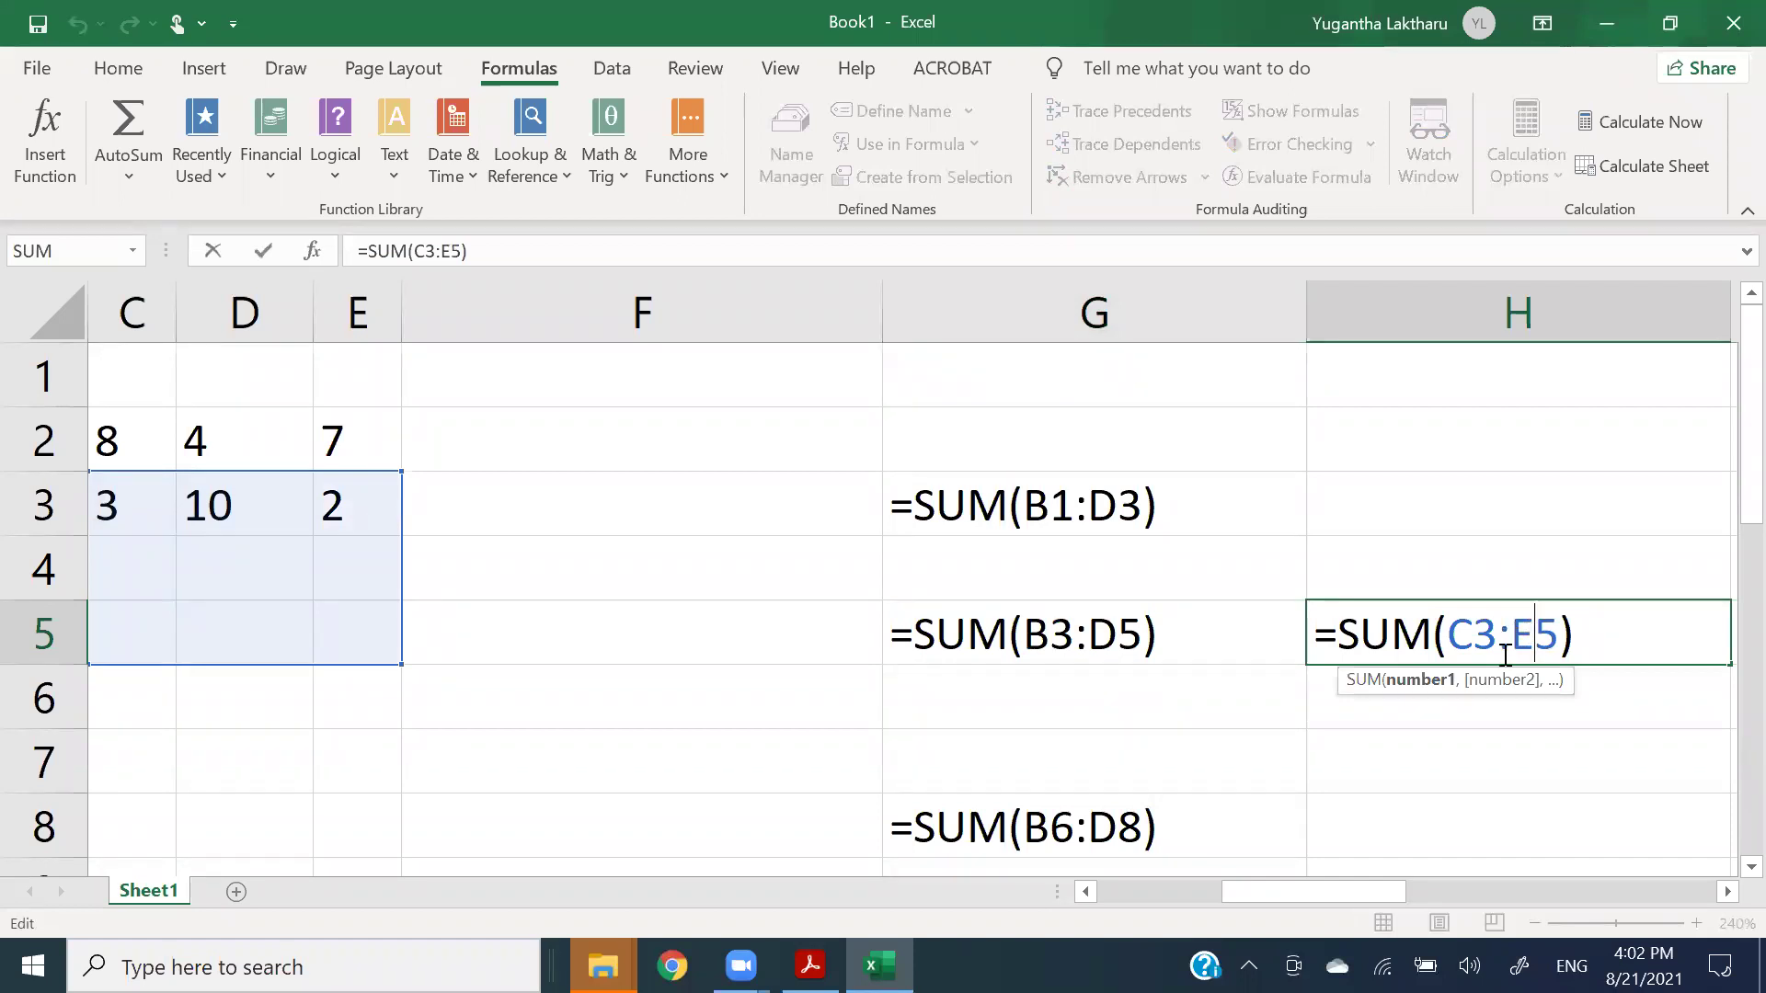
{"action": "left_click", "coordinate": [1481, 703]}
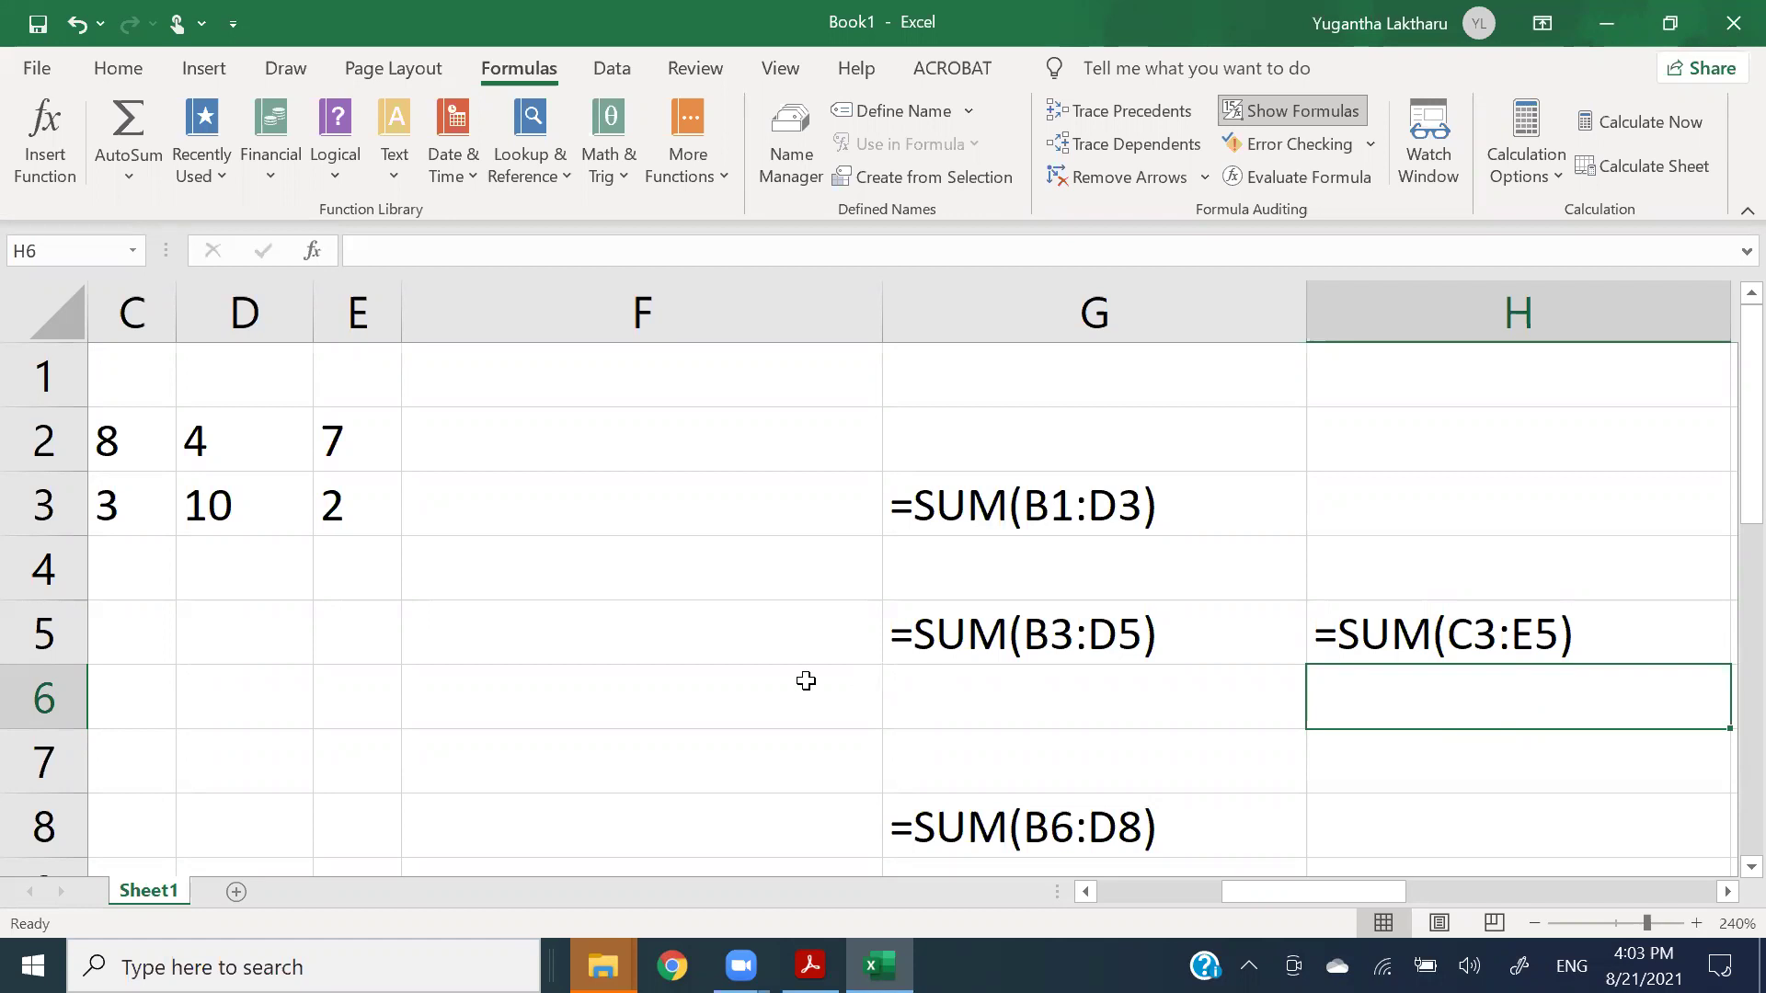
- Fill the SUM formula from G5 one column back into F5
{"action": "left_click", "coordinate": [752, 651]}
{"action": "left_click", "coordinate": [1177, 645]}
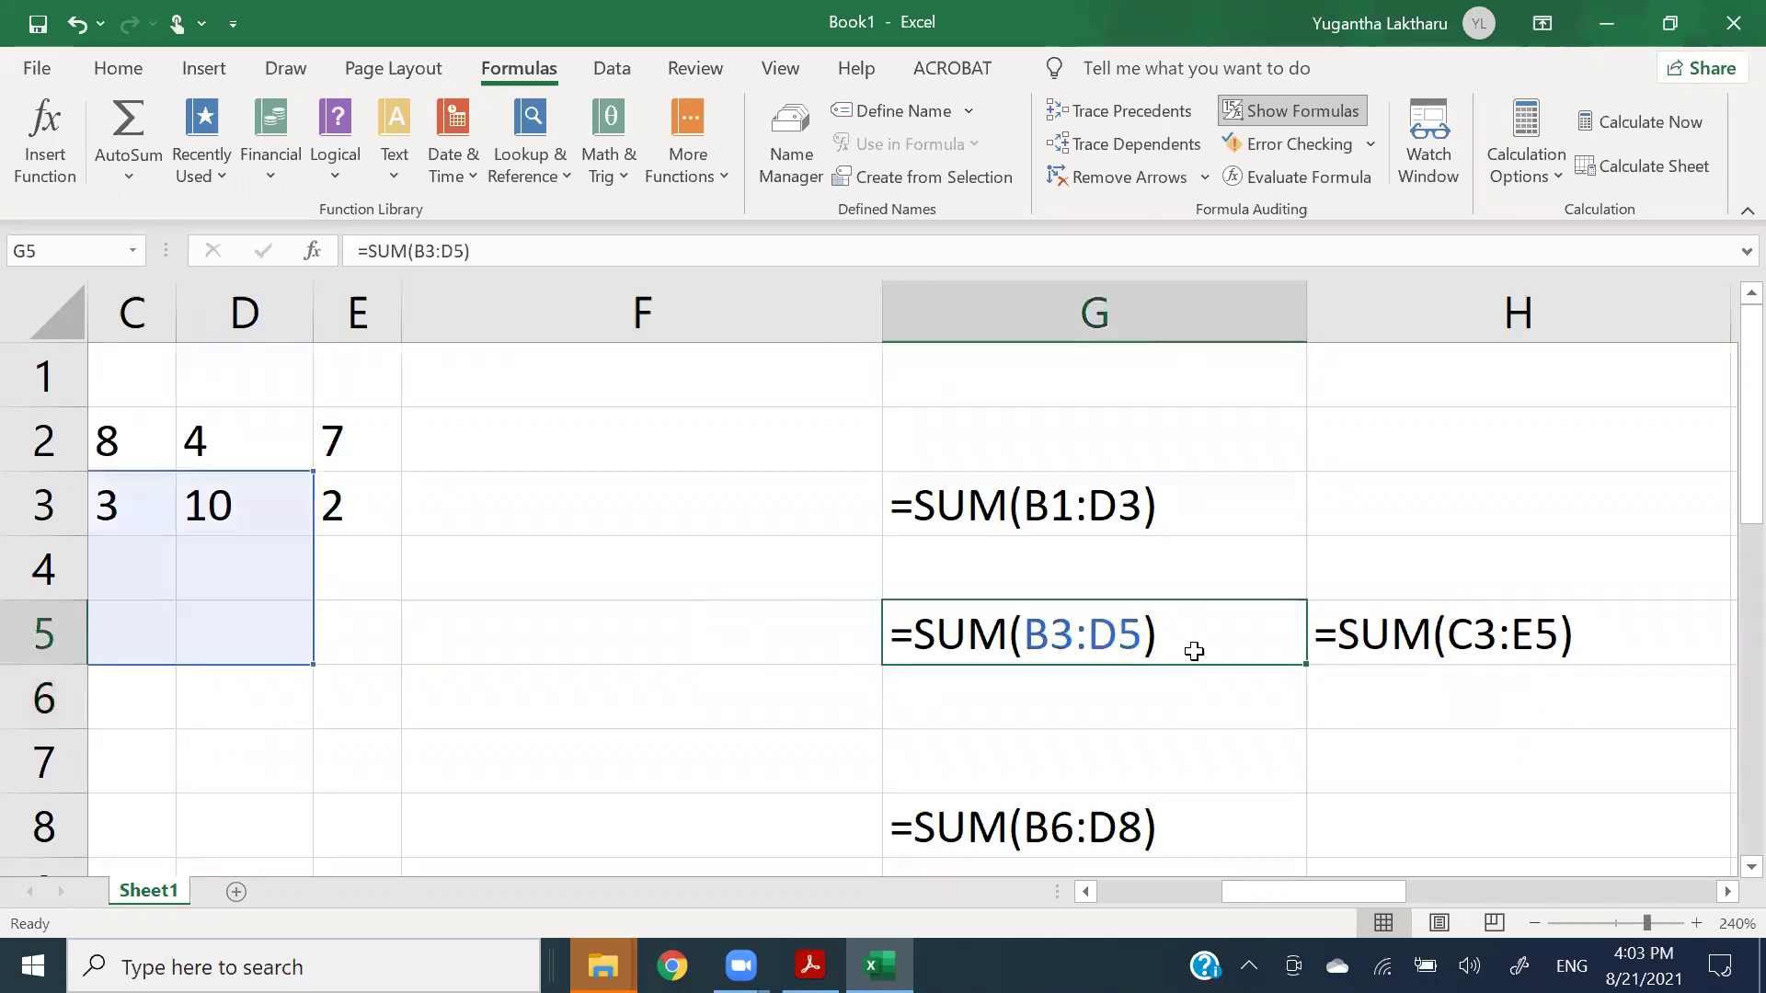
{"action": "left_click", "coordinate": [777, 625]}
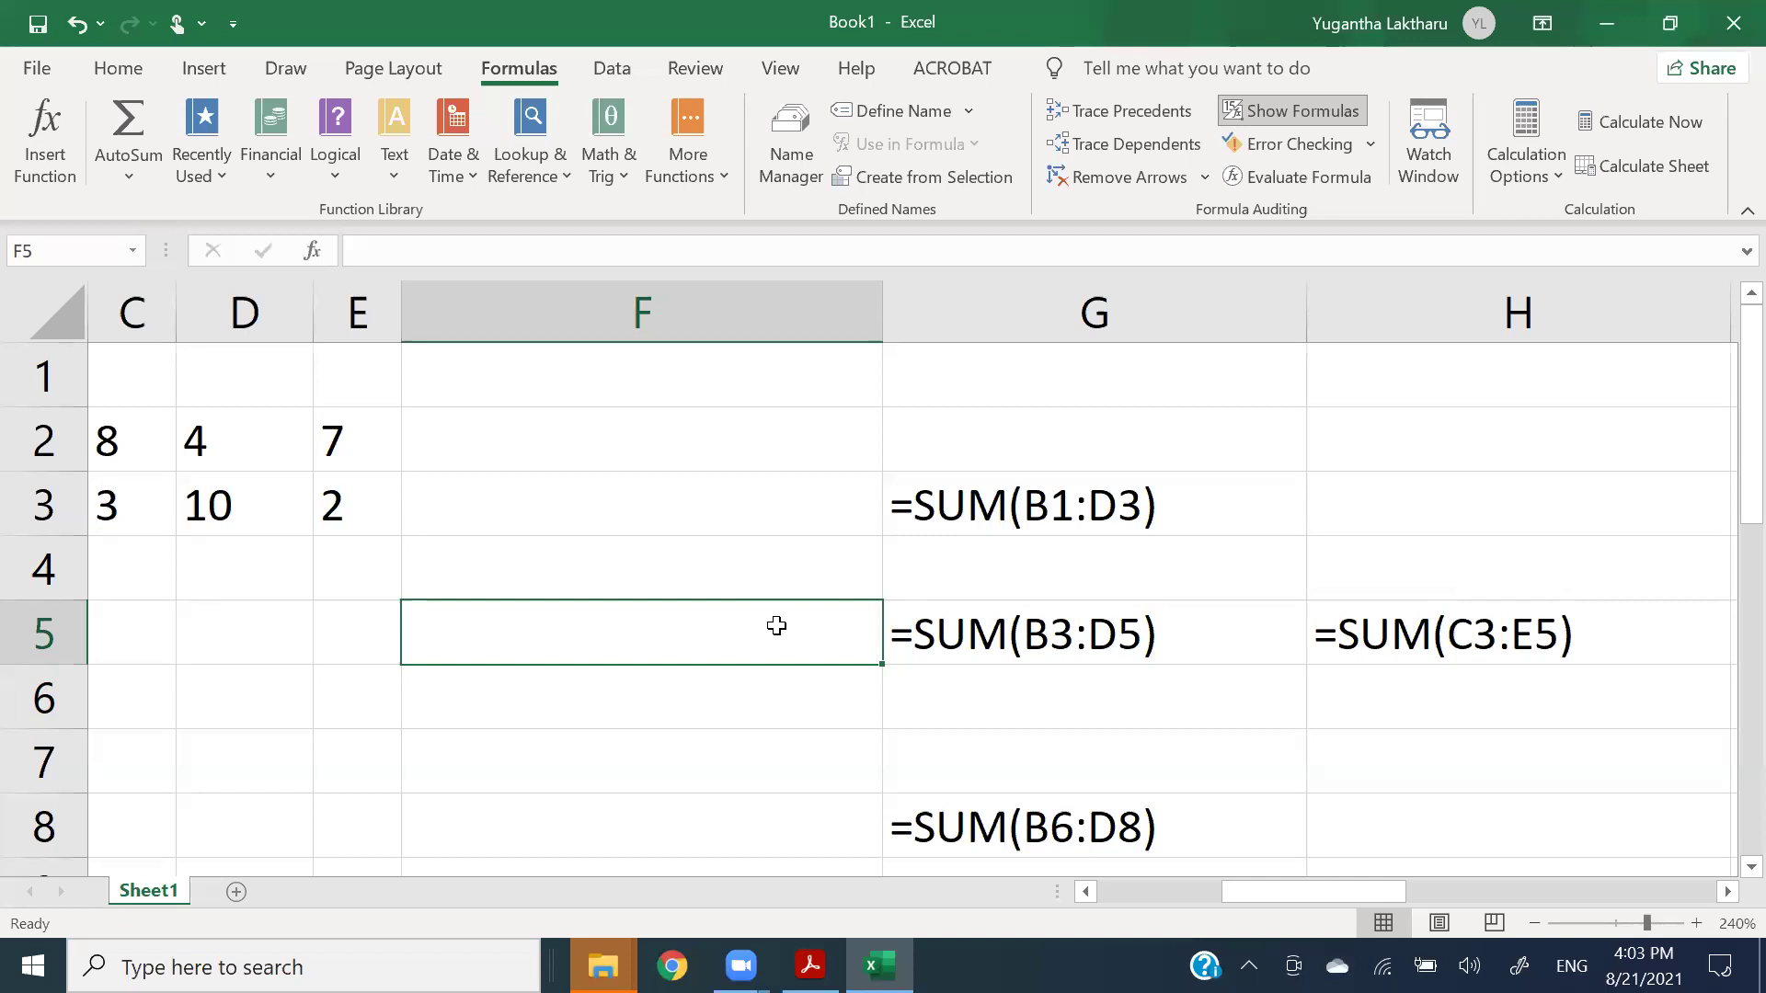
{"action": "left_click", "coordinate": [1035, 644]}
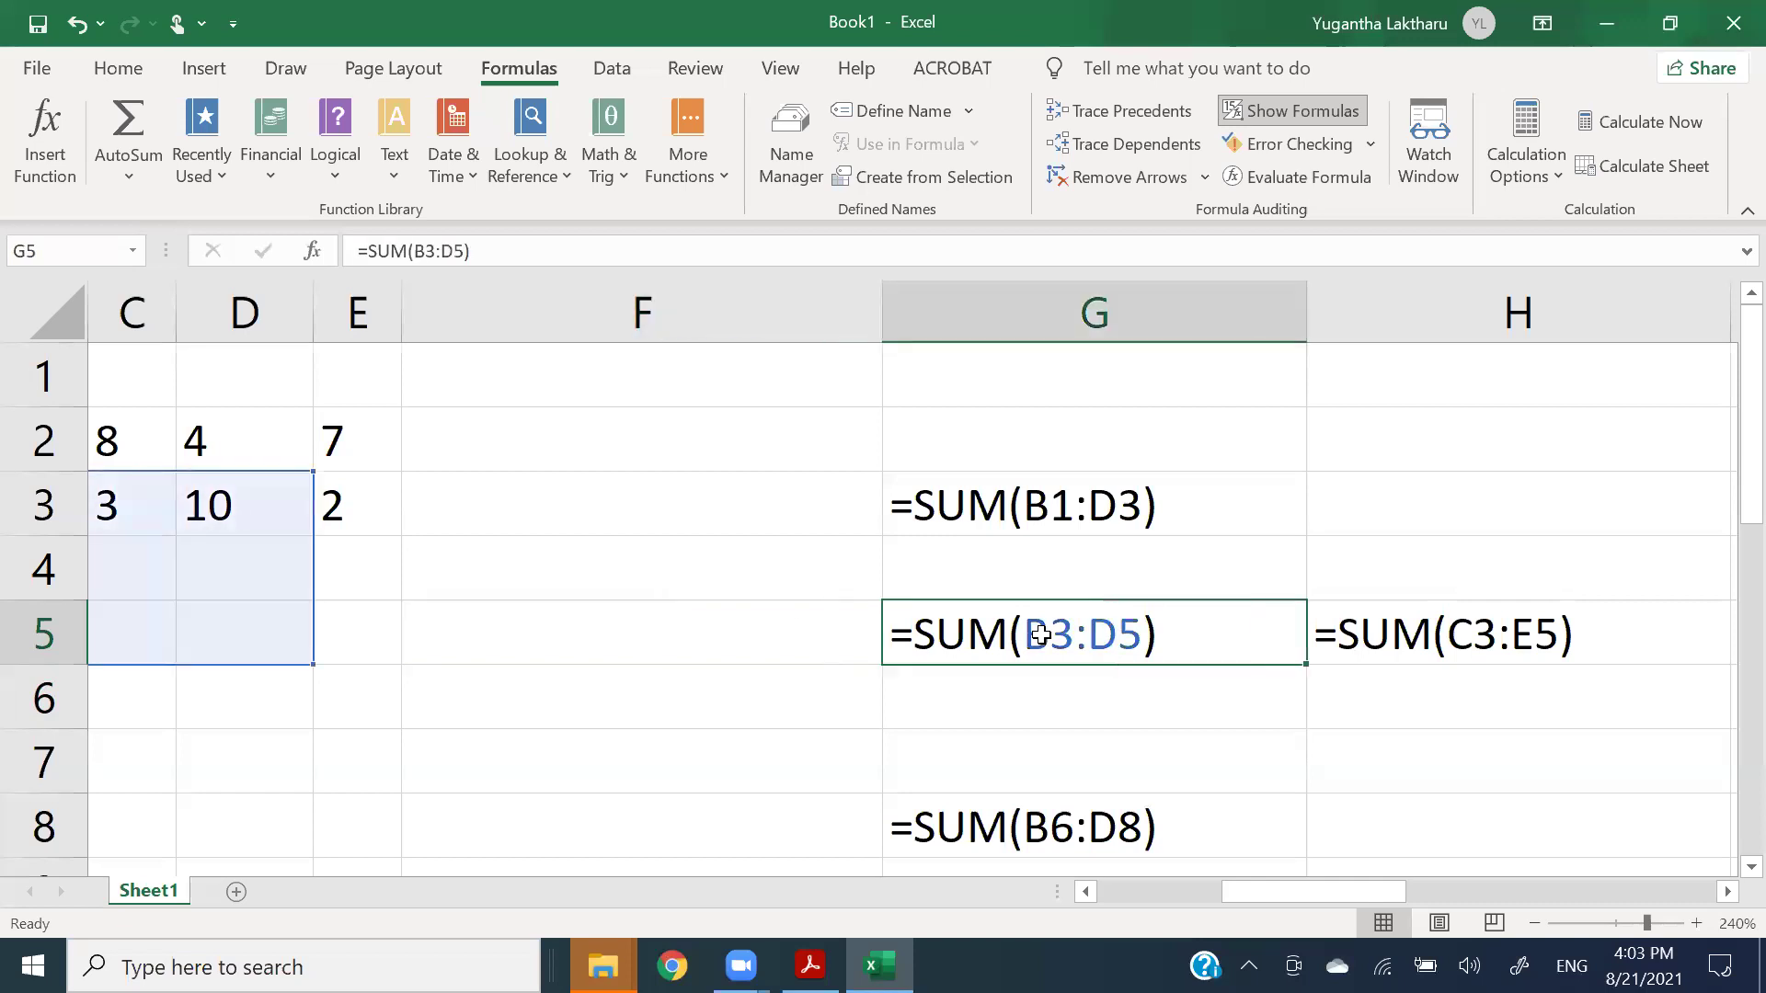
{"action": "left_click", "coordinate": [752, 634]}
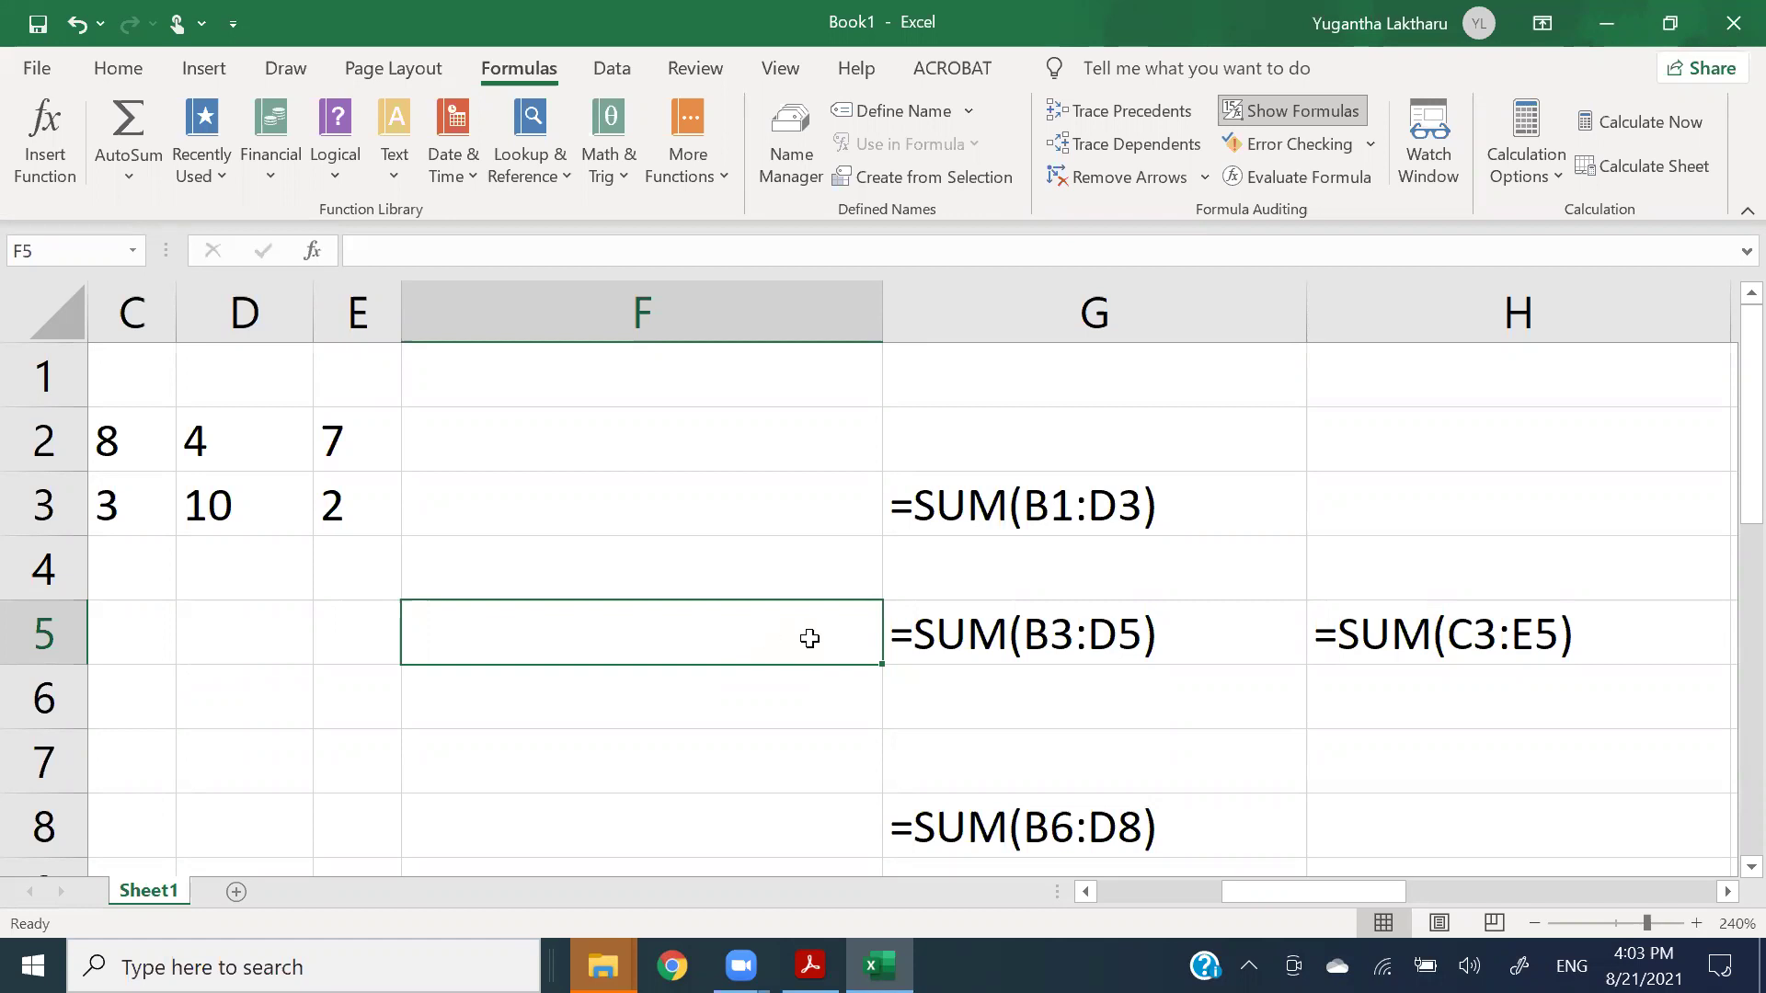
{"action": "left_click", "coordinate": [1032, 635]}
{"action": "left_click_drag", "start_coordinate": [1288, 663], "coordinate": [619, 643]}
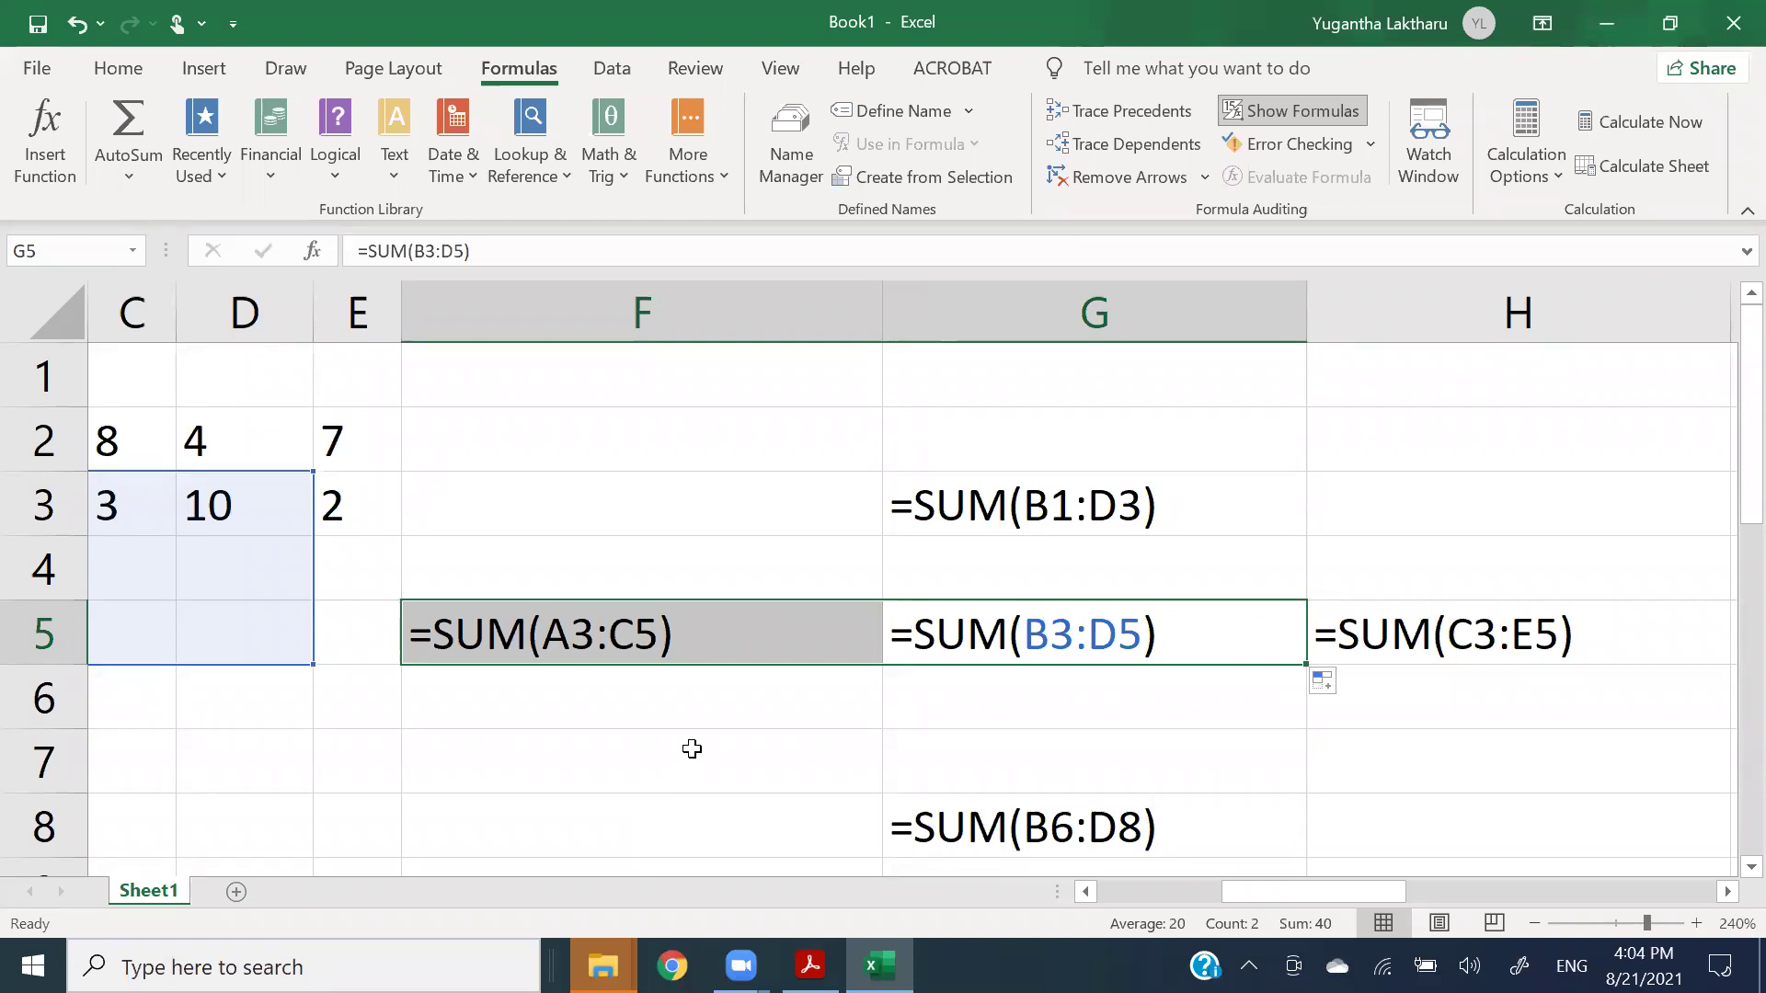
- Examine the references in the SUM formulas of G3, F5, H5 and G8 against the original formula in G5
{"action": "left_click", "coordinate": [854, 738]}
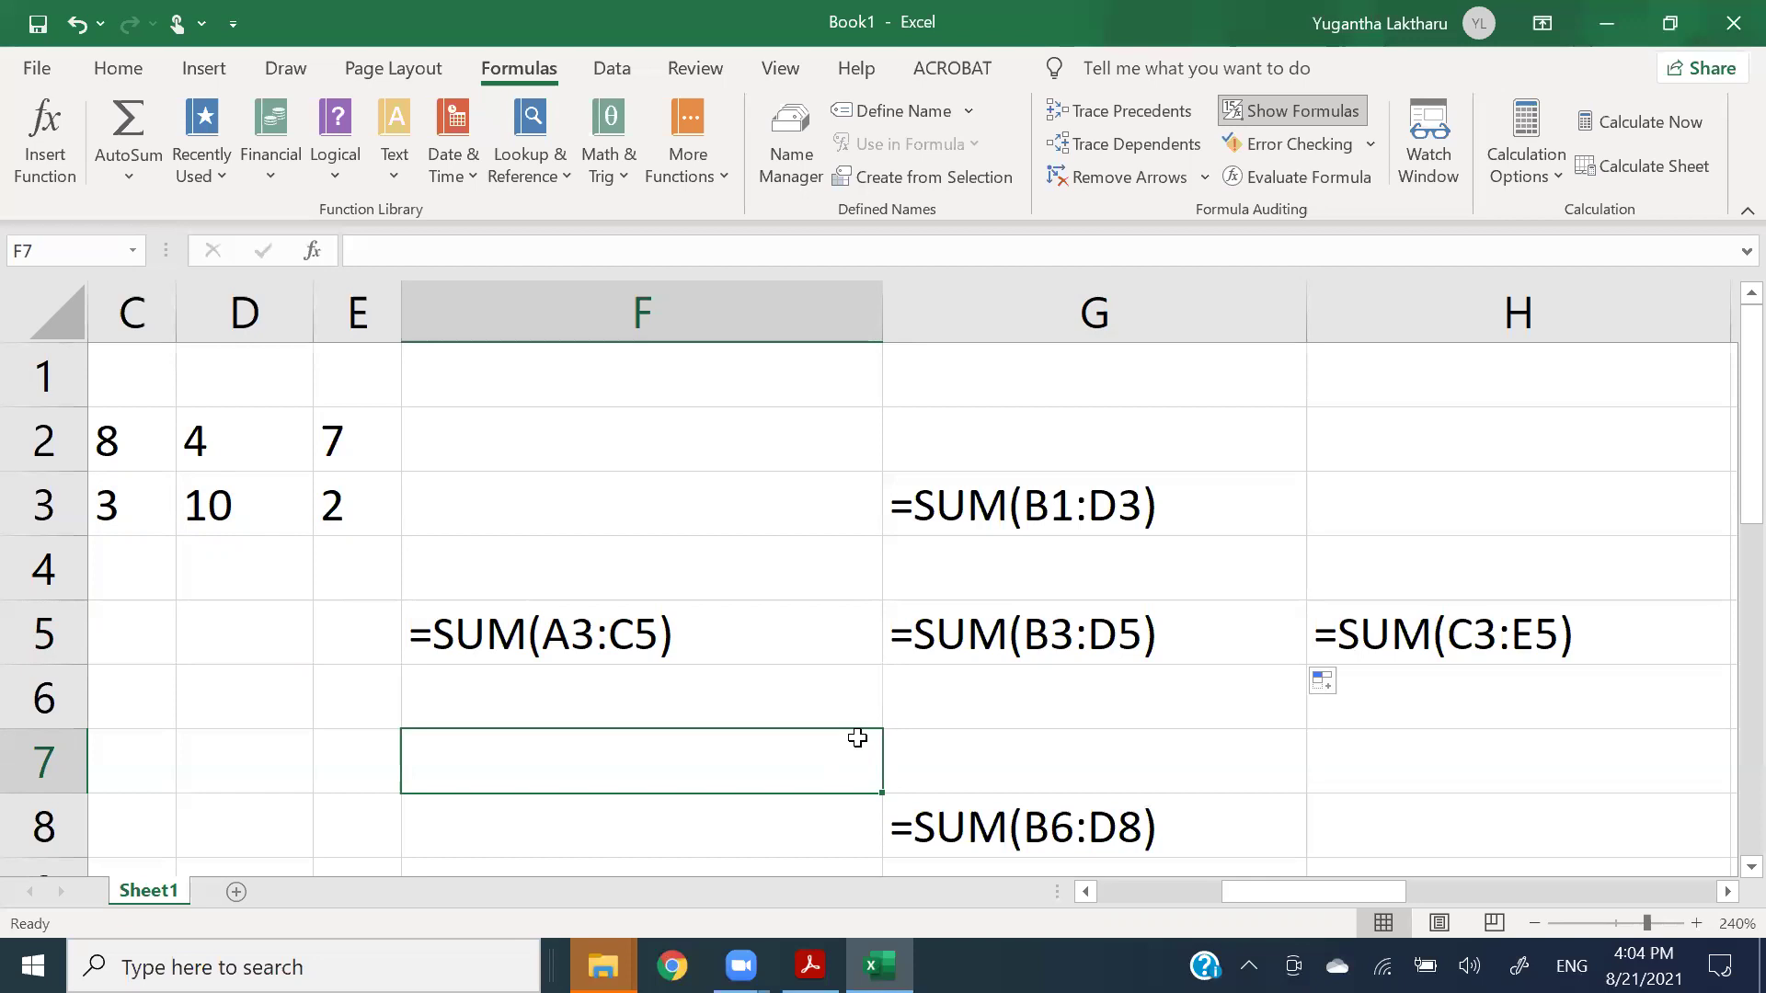
{"action": "left_click", "coordinate": [1047, 634]}
{"action": "left_click", "coordinate": [1002, 520]}
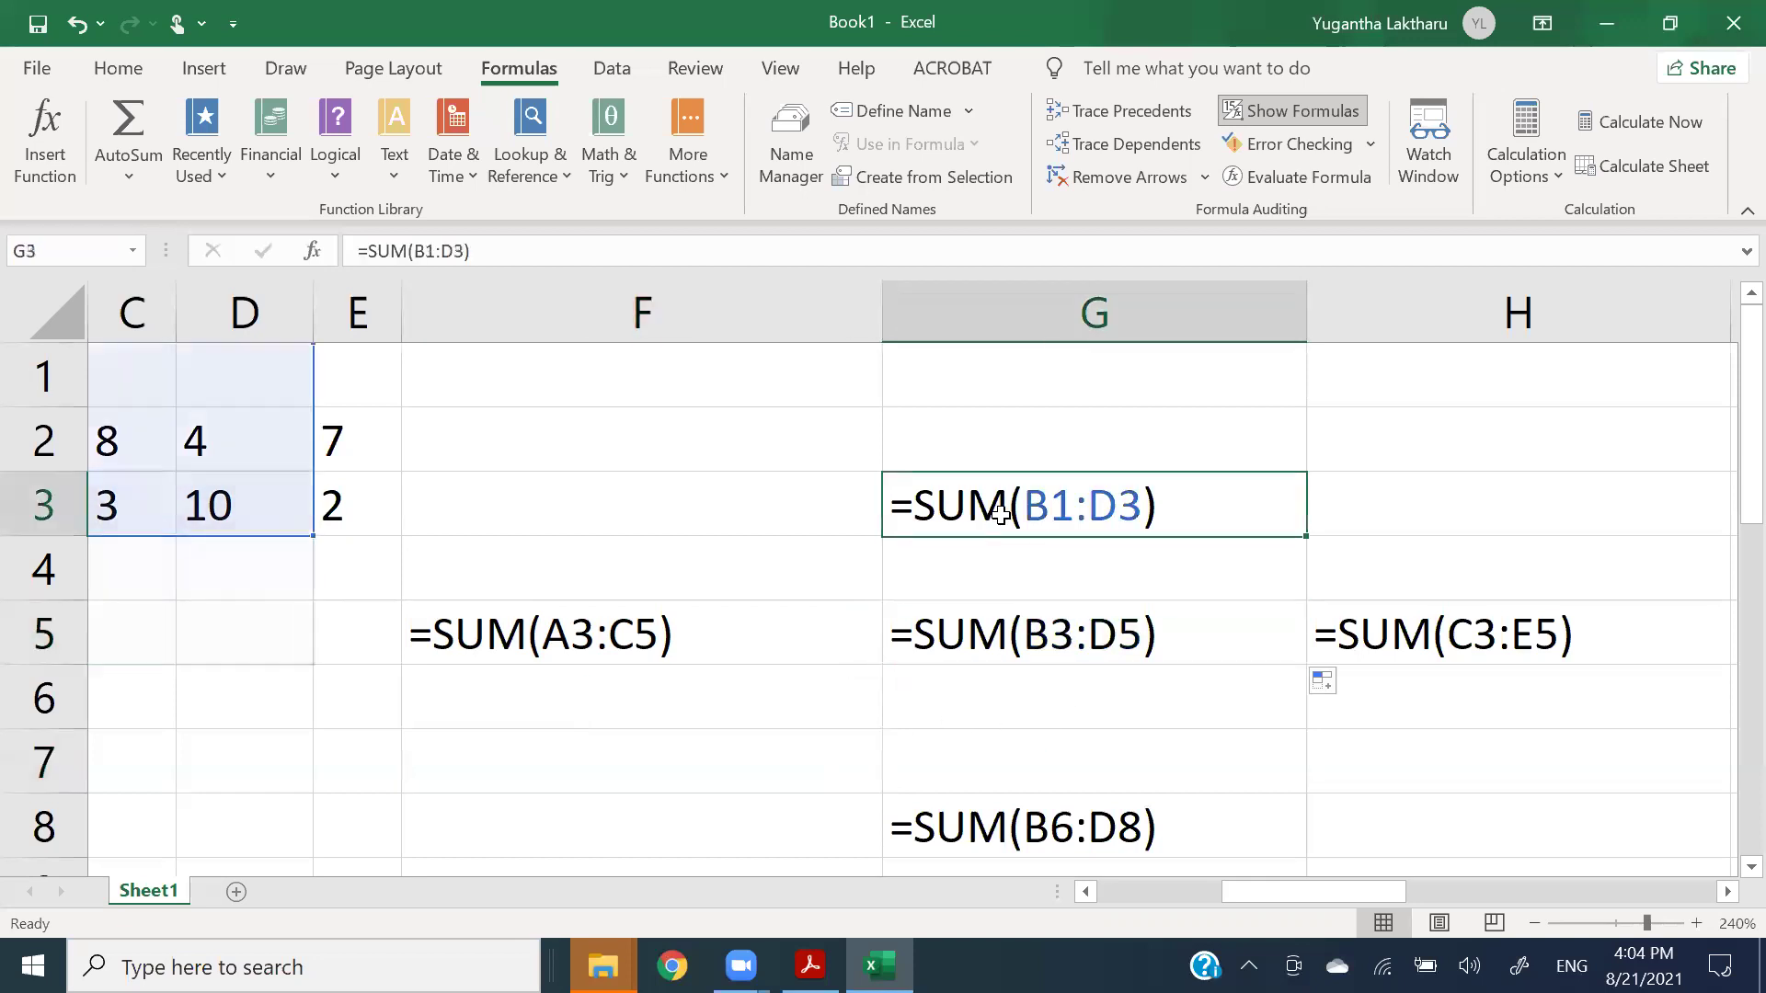
{"action": "left_click", "coordinate": [800, 633]}
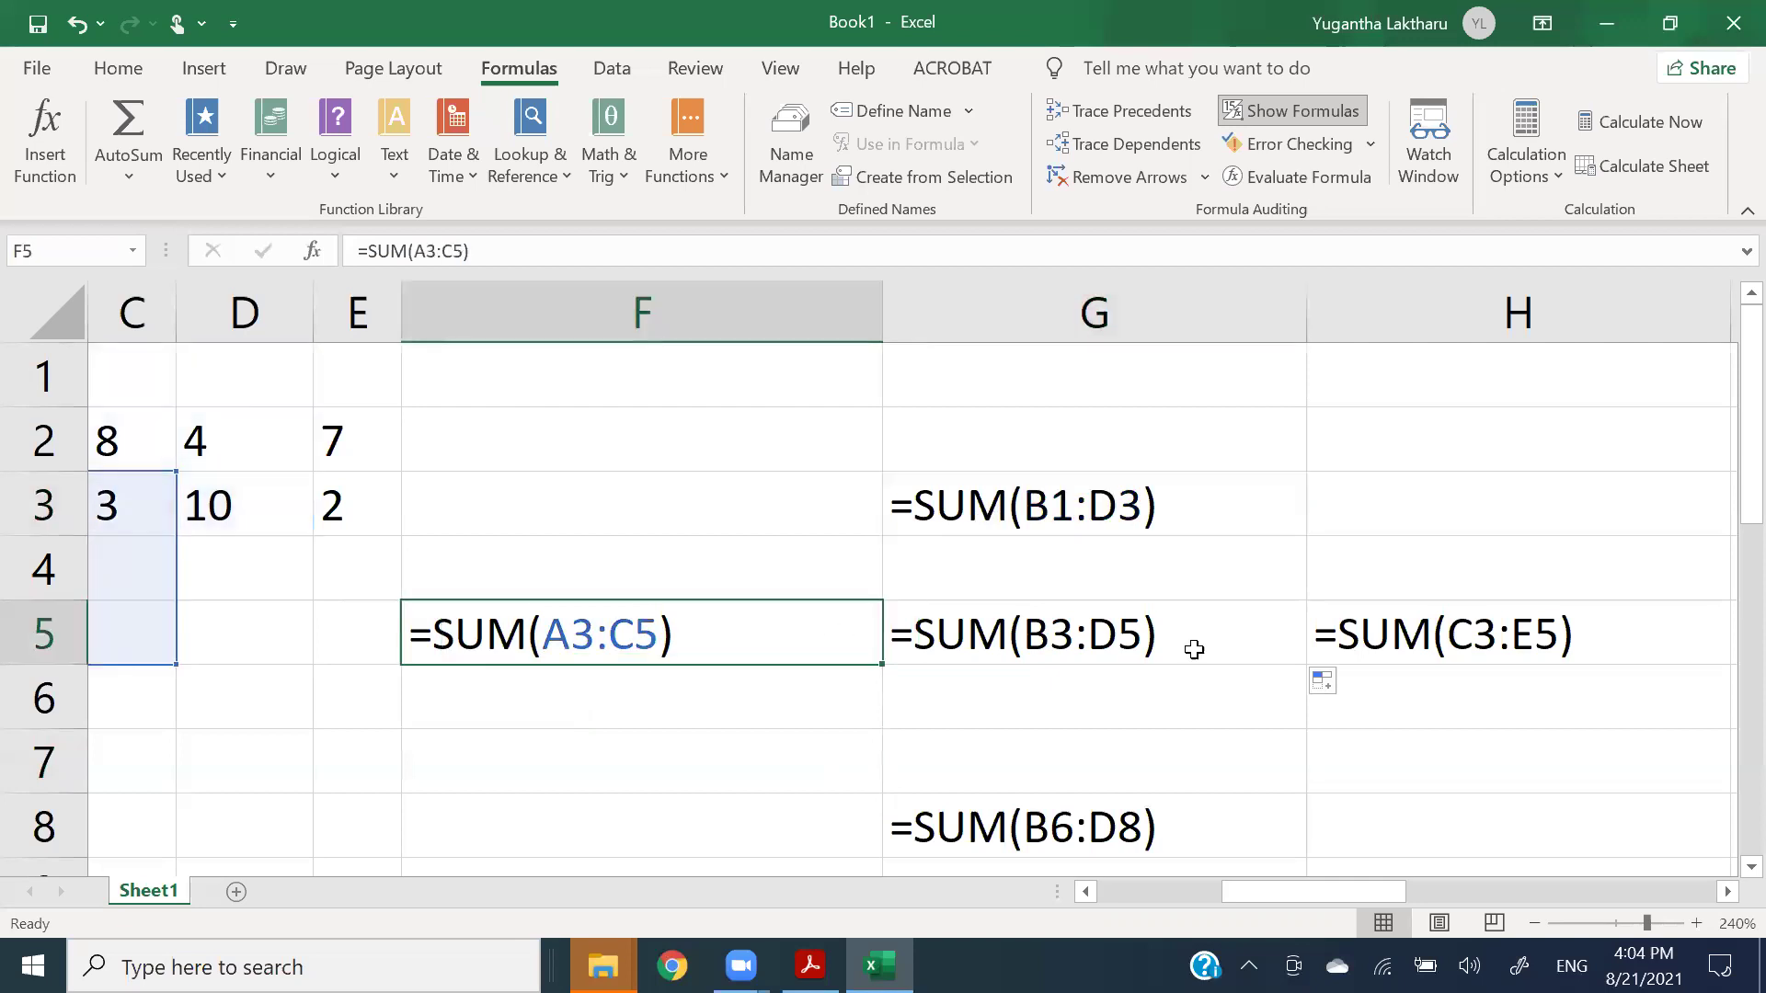
{"action": "left_click", "coordinate": [1433, 651]}
{"action": "left_click", "coordinate": [1161, 818]}
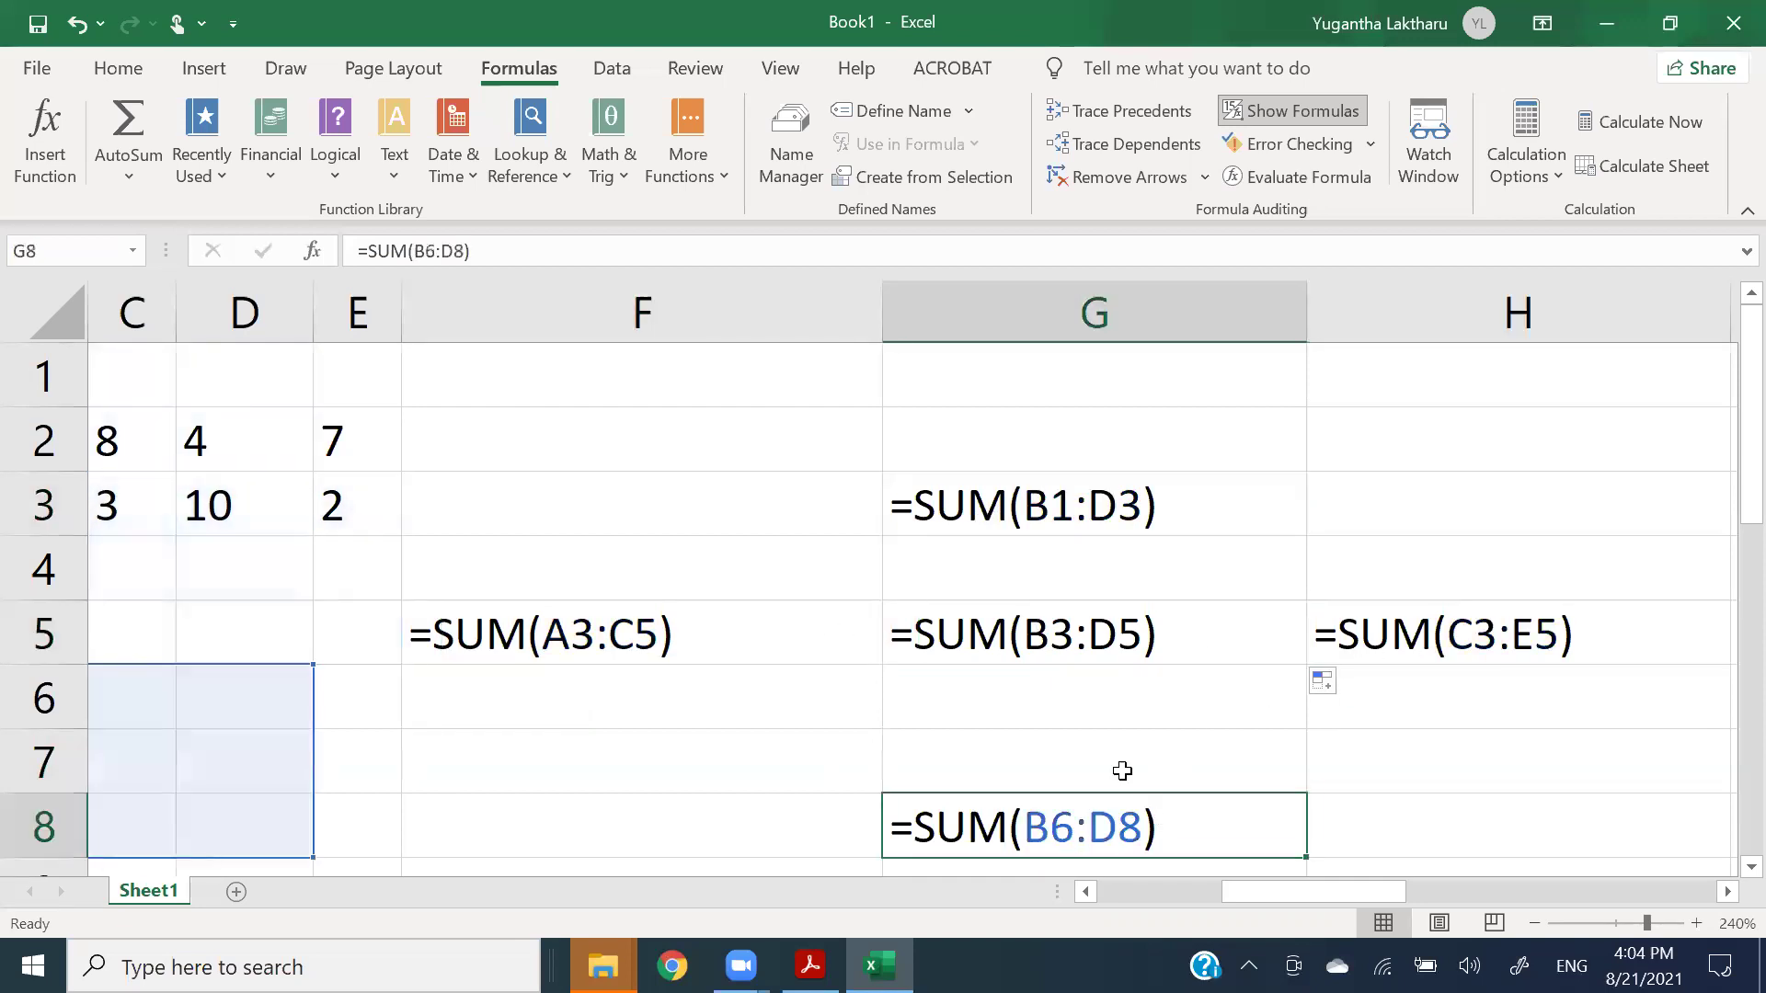
{"action": "left_click", "coordinate": [1083, 649]}
{"action": "left_click", "coordinate": [686, 651]}
{"action": "left_click", "coordinate": [1131, 835]}
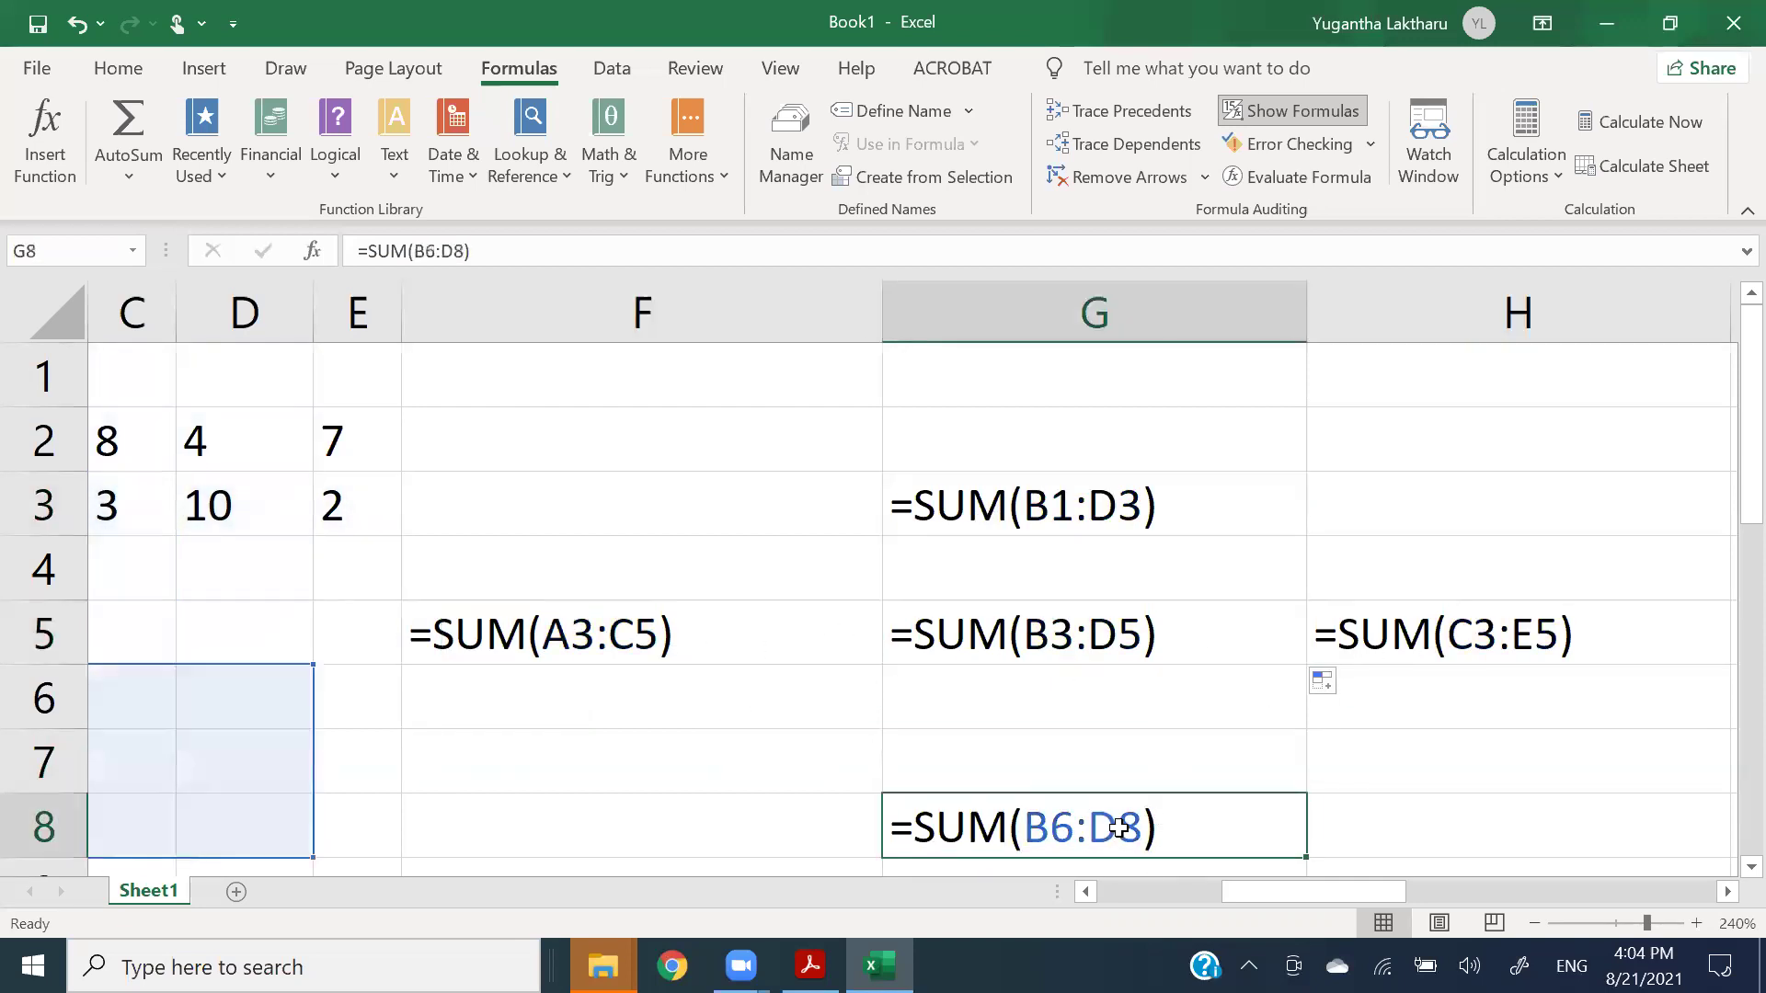